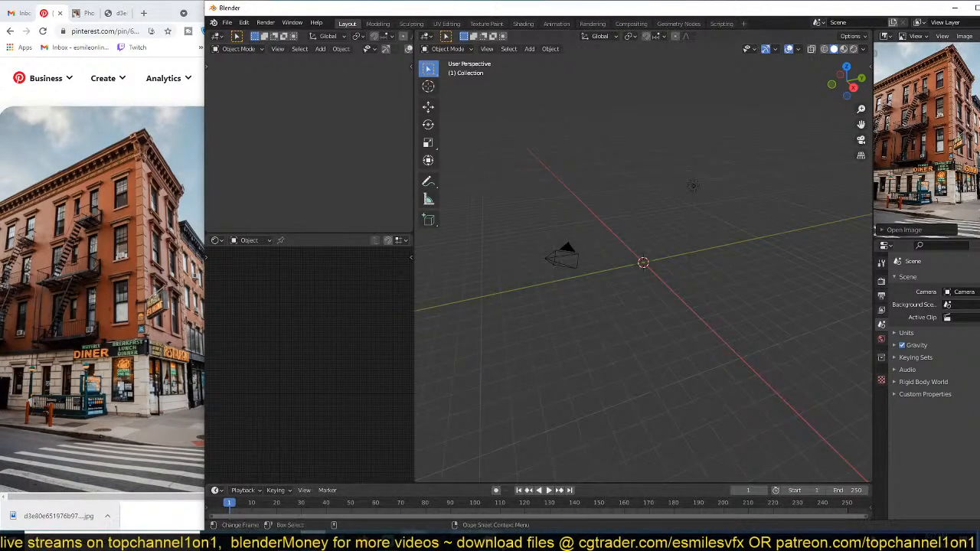
# Step: Switch to the browser and examine the New York corner-building photos on danaberez.com, finishing back on the Pinterest diner photo
pyautogui.click(487, 538)
pyautogui.click(487, 539)
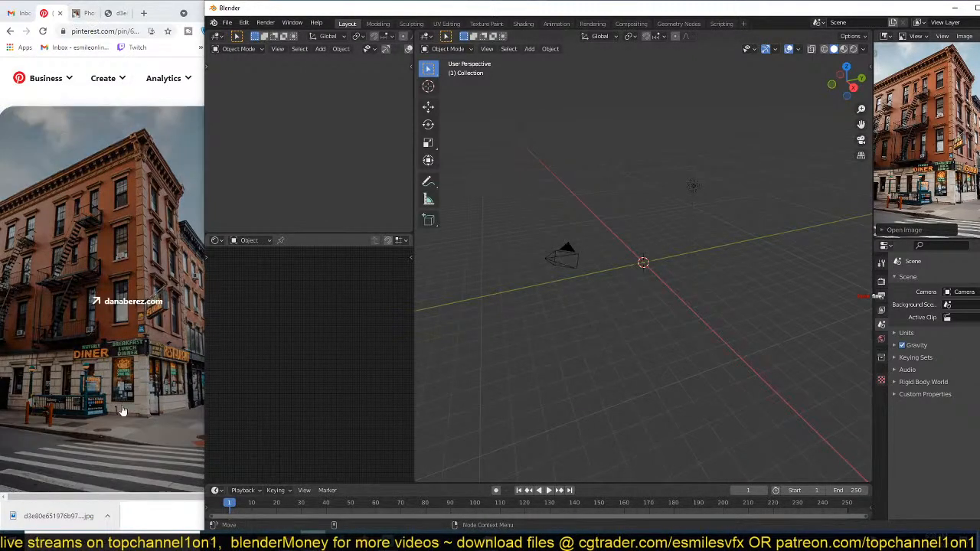
pyautogui.click(80, 13)
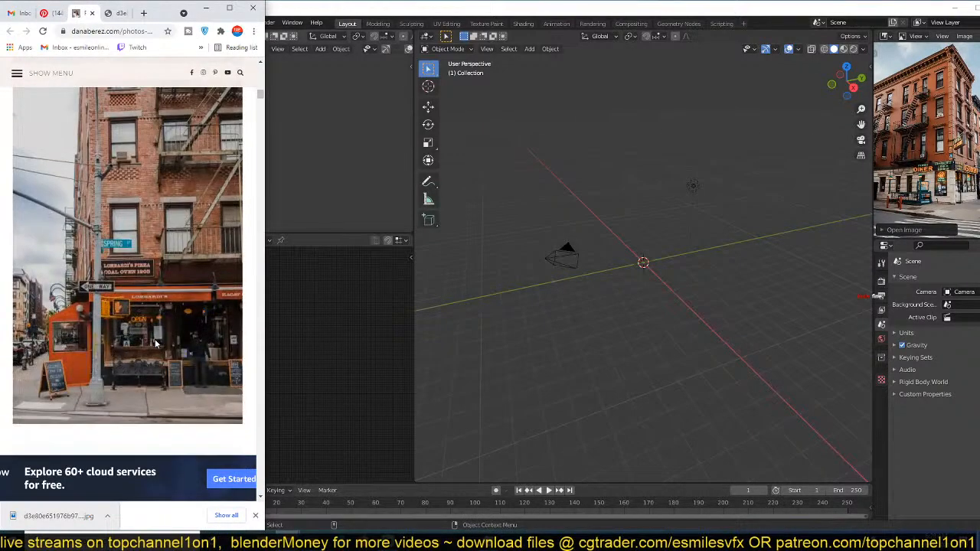
pyautogui.scroll(-7, 159, 344)
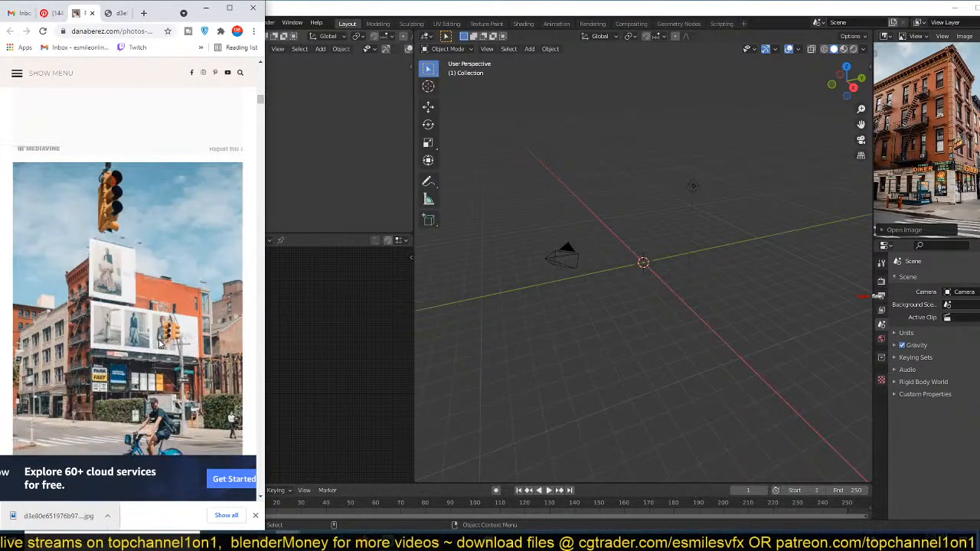
pyautogui.scroll(3, 159, 344)
pyautogui.scroll(-4, 160, 344)
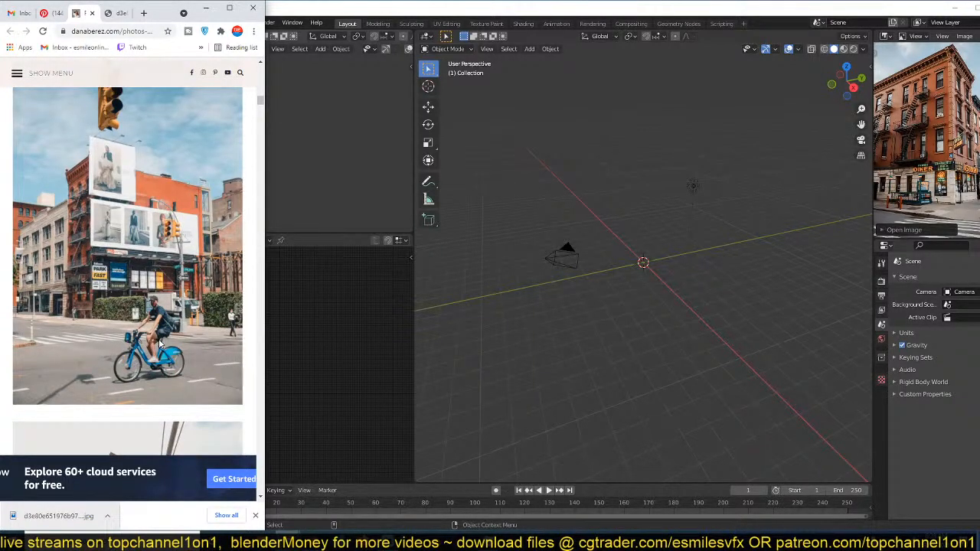
pyautogui.scroll(6, 159, 338)
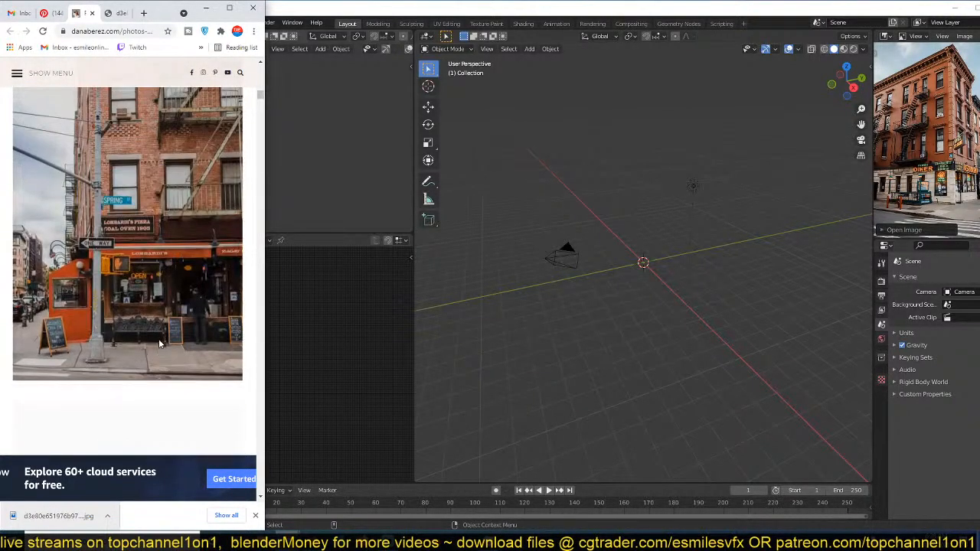
pyautogui.scroll(-5, 159, 338)
pyautogui.scroll(1, 159, 344)
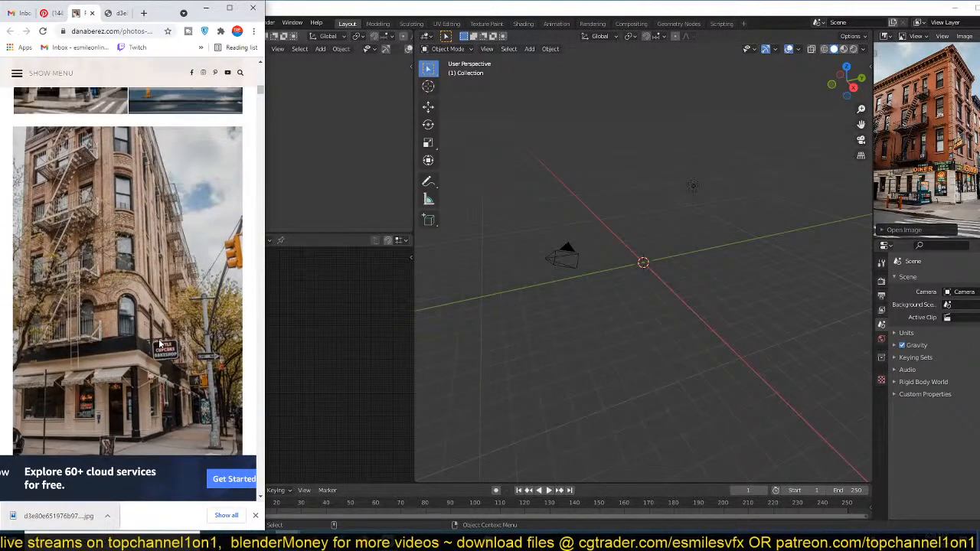
pyautogui.scroll(-1, 159, 344)
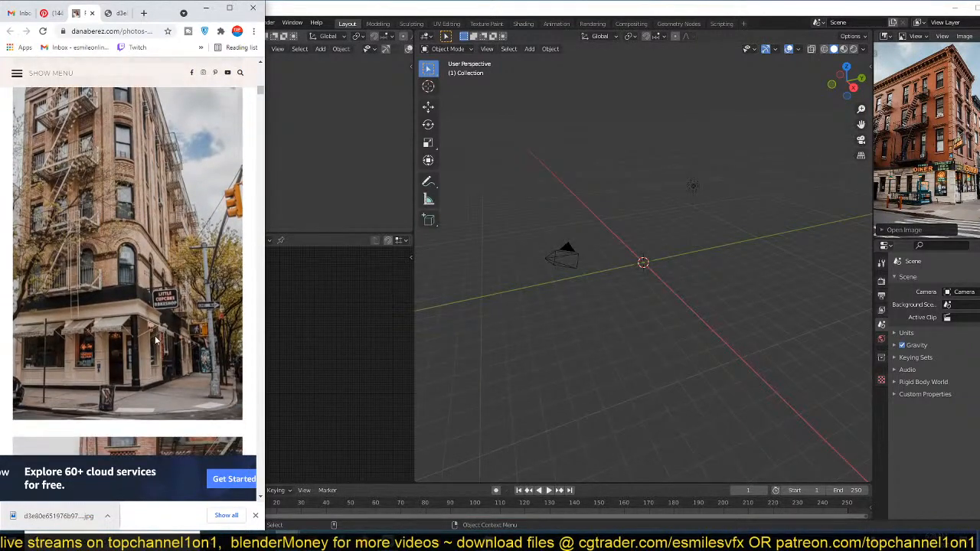
pyautogui.click(50, 16)
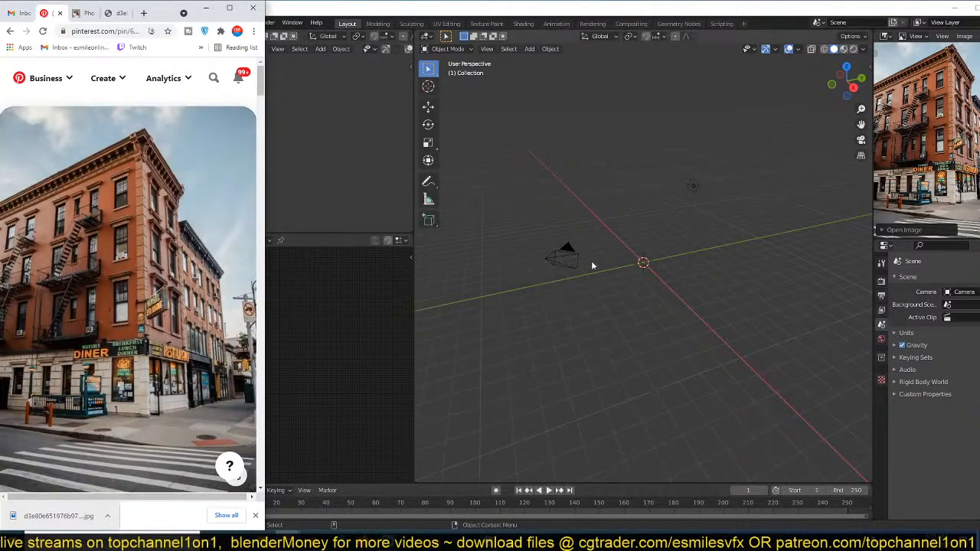
# Step: Return to Blender and widen the reference image area beside the 3D viewport to show more of the building photo
pyautogui.click(336, 156)
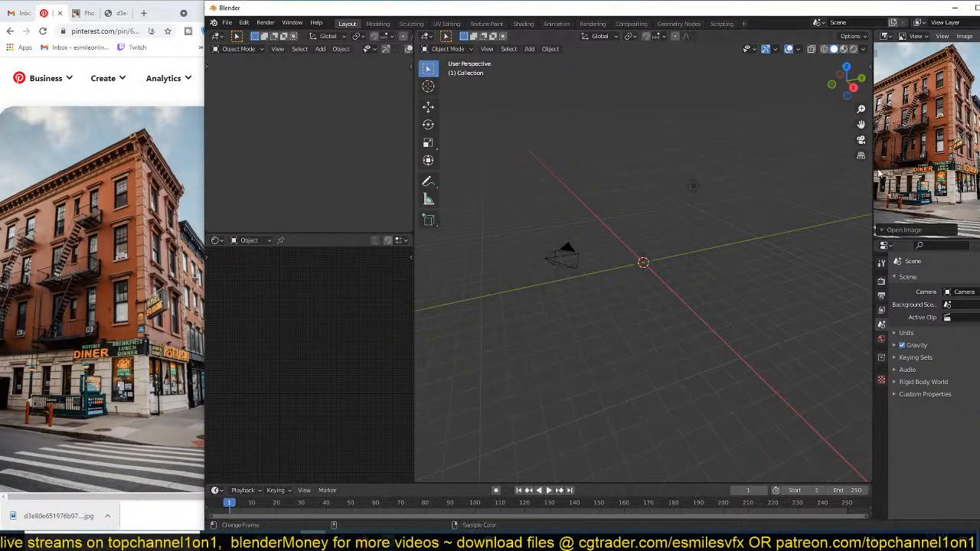
pyautogui.moveTo(874, 166); pyautogui.dragTo(767, 168)
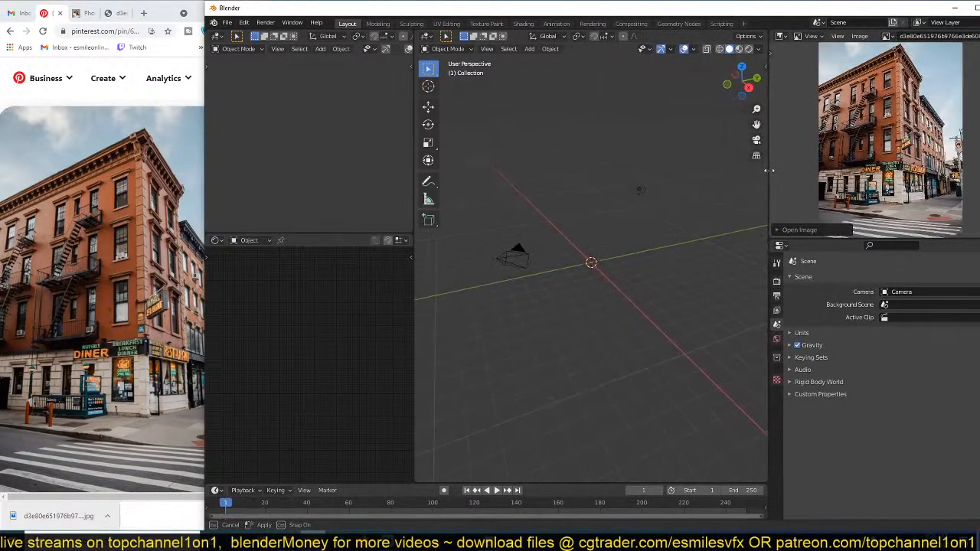
pyautogui.scroll(5, 856, 166)
pyautogui.scroll(-3, 855, 166)
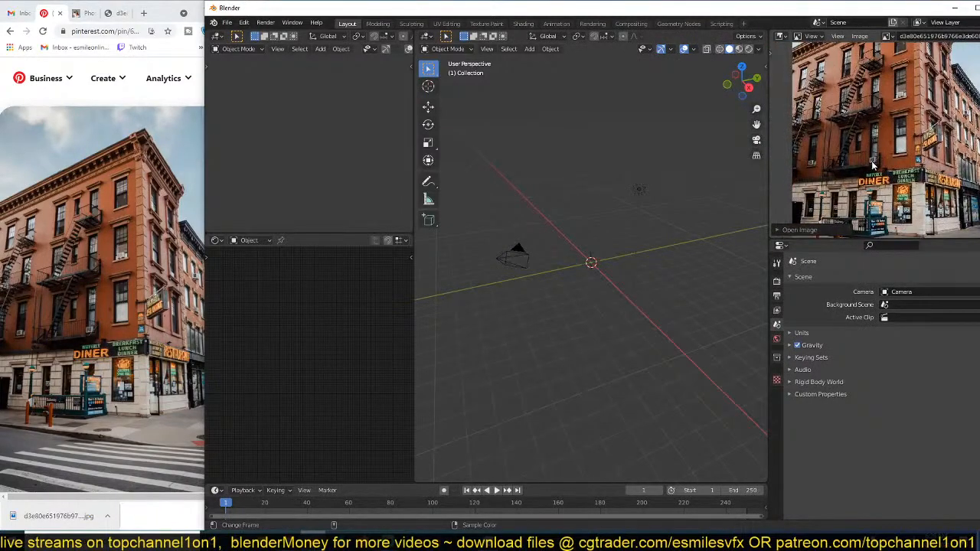
# Step: Examine the diner storefront and the fire escapes above it in the reference image
pyautogui.scroll(2, 857, 203)
pyautogui.scroll(1, 880, 138)
pyautogui.moveTo(857, 204); pyautogui.dragTo(867, 137, button='middle')
pyautogui.scroll(-2, 902, 125)
pyautogui.scroll(2, 890, 94)
pyautogui.scroll(-5, 866, 137)
pyautogui.scroll(3, 873, 147)
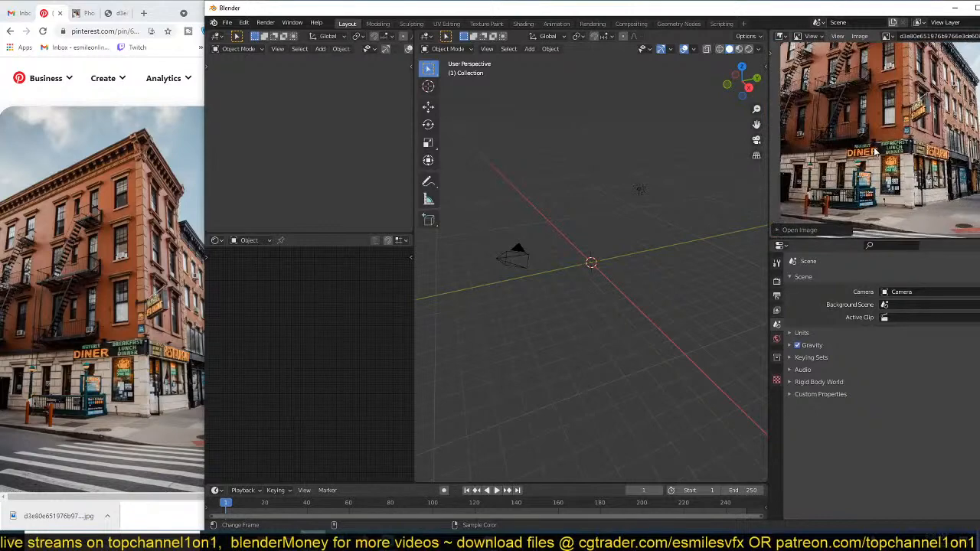
pyautogui.scroll(3, 599, 277)
# Step: Add a cube mesh and raise it along Z so its base sits roughly on the ground plane
pyautogui.hotkey('shift', 'a')
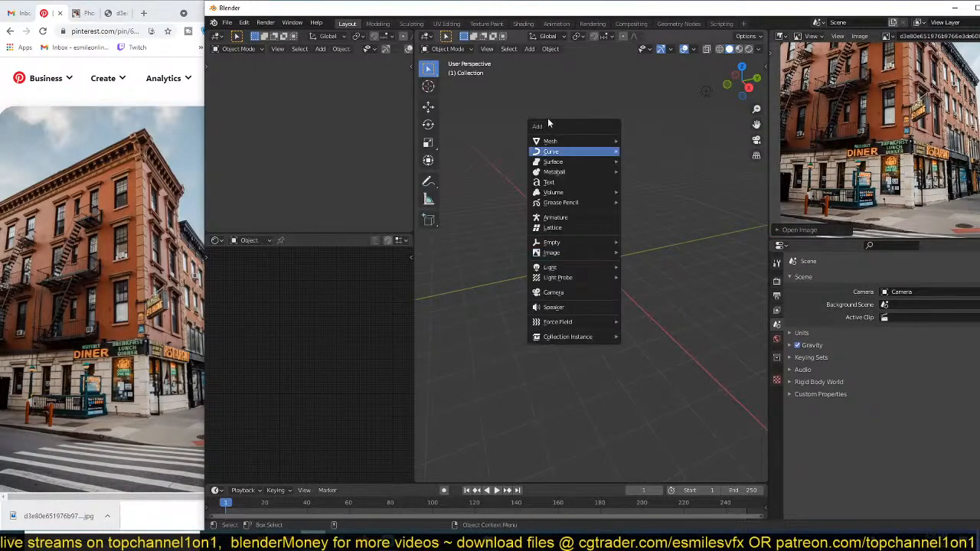
pyautogui.moveTo(567, 141)
pyautogui.click(635, 151)
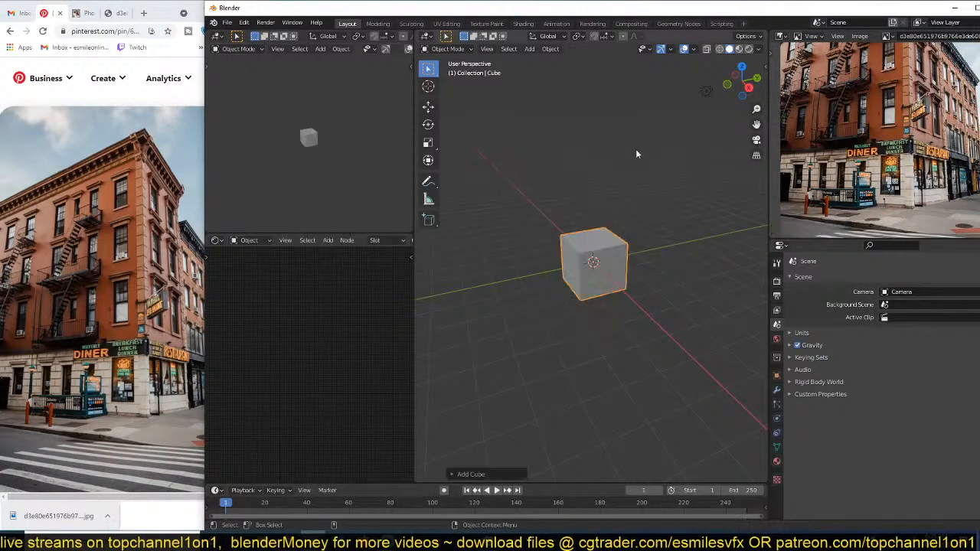
pyautogui.press('g')
pyautogui.press('z')
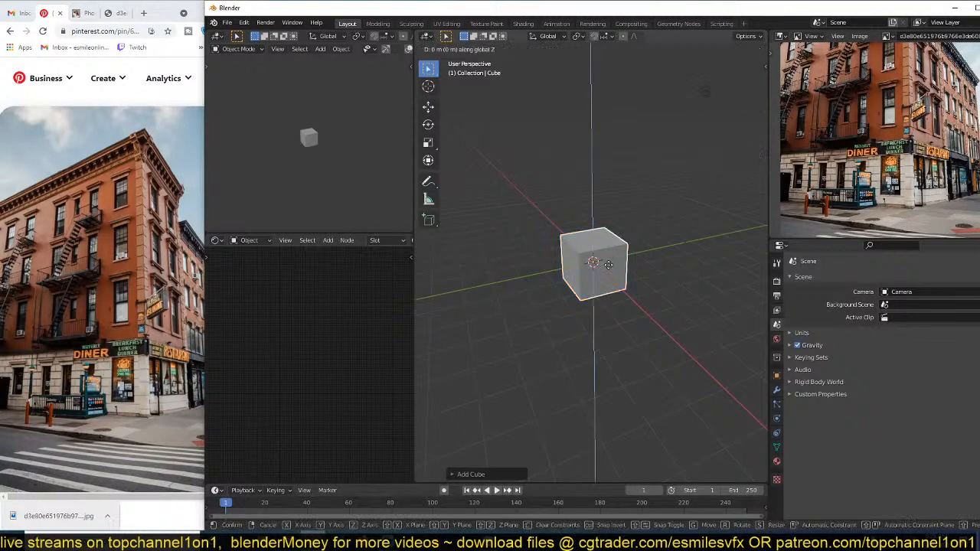
pyautogui.click(620, 249)
pyautogui.press('KP_1')
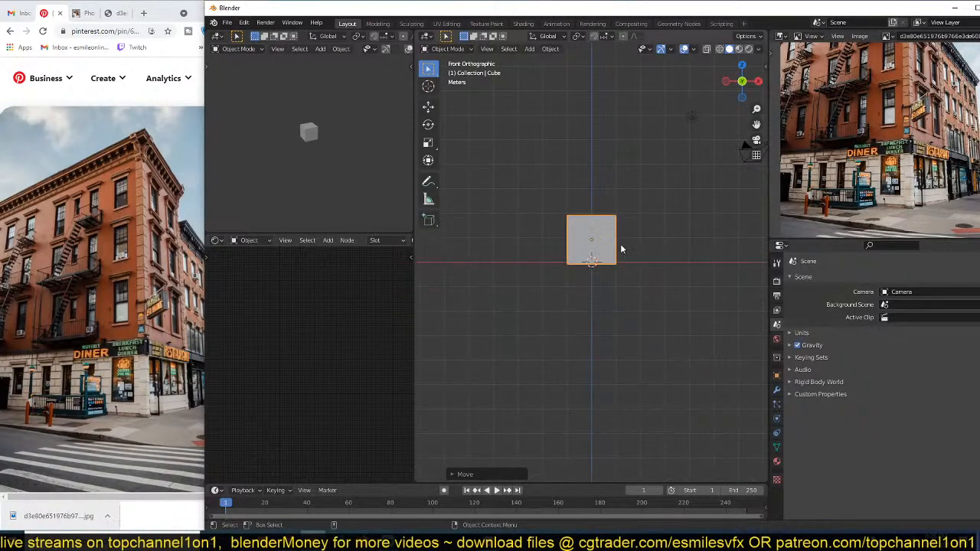
# Step: Scale the cube from the top view to about 2.7 times along X and about 1.55 times along Y
pyautogui.press('KP_7')
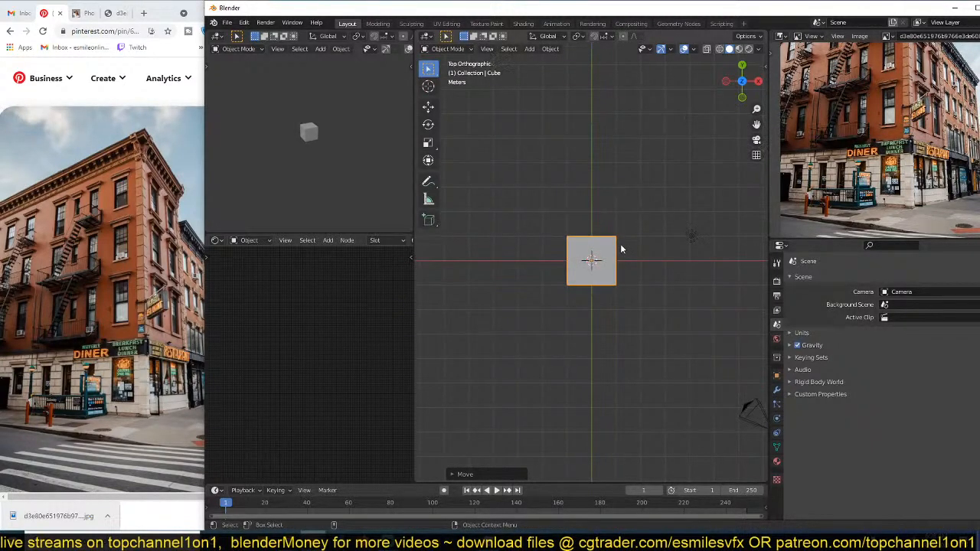
pyautogui.press('s')
pyautogui.press('x')
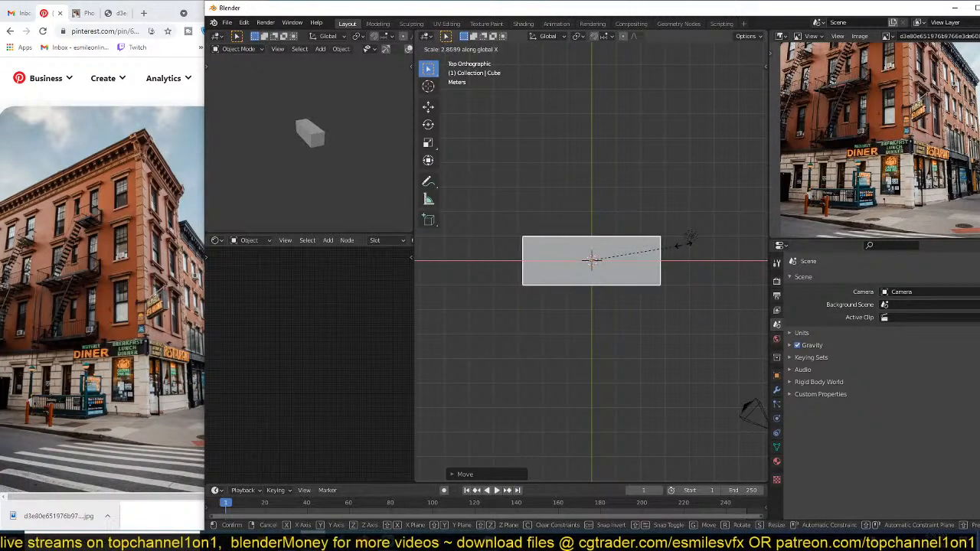
pyautogui.click(678, 239)
pyautogui.press('s')
pyautogui.press('y')
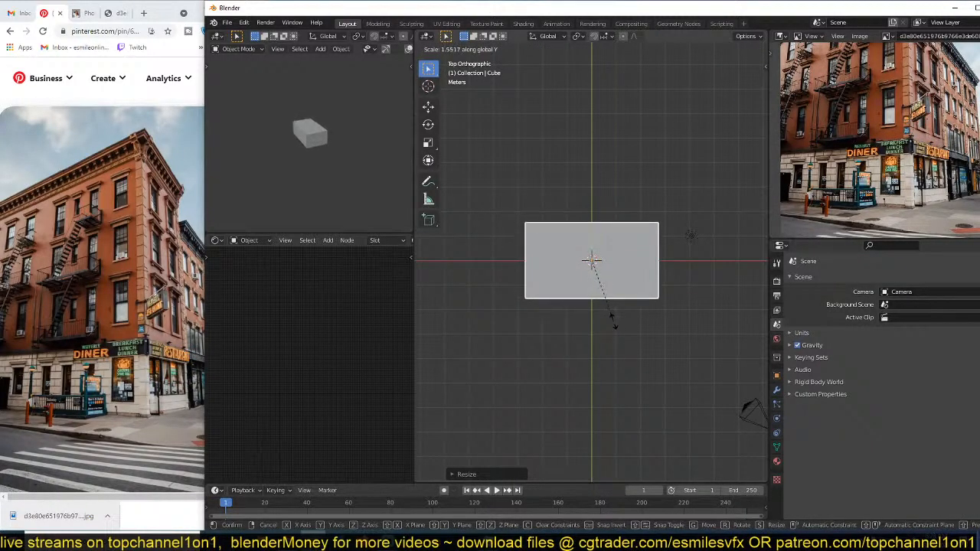
pyautogui.click(617, 312)
# Step: Move the block's top face upward along Z in Edit Mode to form a tall building mass
pyautogui.moveTo(619, 318); pyautogui.dragTo(597, 239, button='middle')
pyautogui.press('Tab')
pyautogui.click(427, 106)
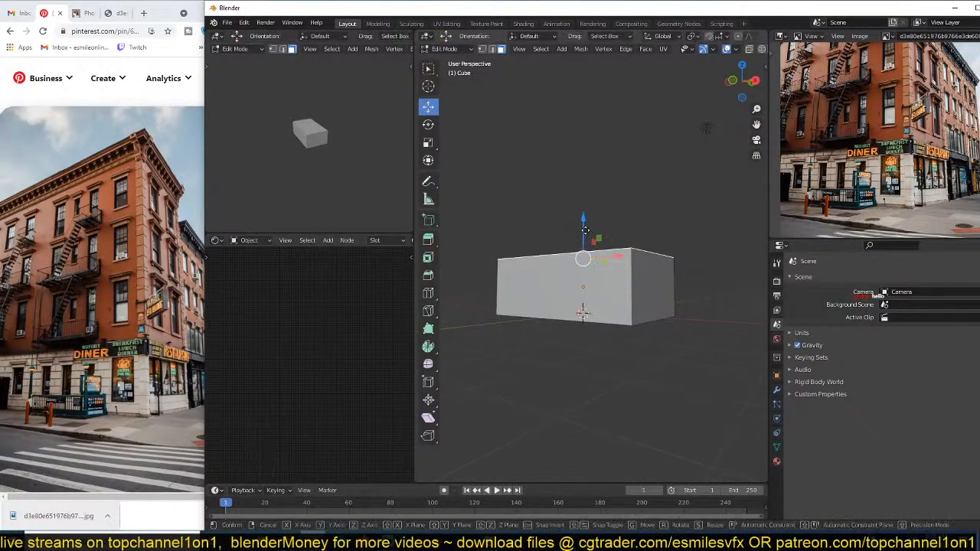
pyautogui.moveTo(585, 230); pyautogui.dragTo(597, 83)
# Step: Study the corner facade, the hanging restaurant sign and the ground-floor signage in the reference image
pyautogui.scroll(3, 841, 149)
pyautogui.moveTo(842, 149)
pyautogui.mouseDown(button='middle')
pyautogui.moveTo(839, 230)
pyautogui.moveTo(836, 107)
pyautogui.moveTo(834, 134)
pyautogui.mouseUp(button='middle')
pyautogui.scroll(-2, 834, 135)
pyautogui.scroll(1, 856, 94)
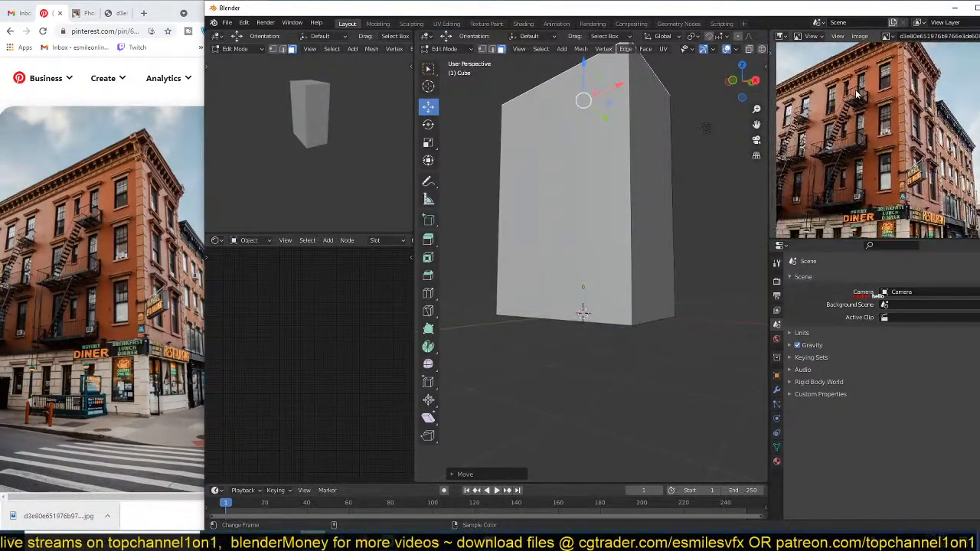
pyautogui.scroll(3, 886, 185)
pyautogui.moveTo(892, 190); pyautogui.dragTo(853, 128, button='middle')
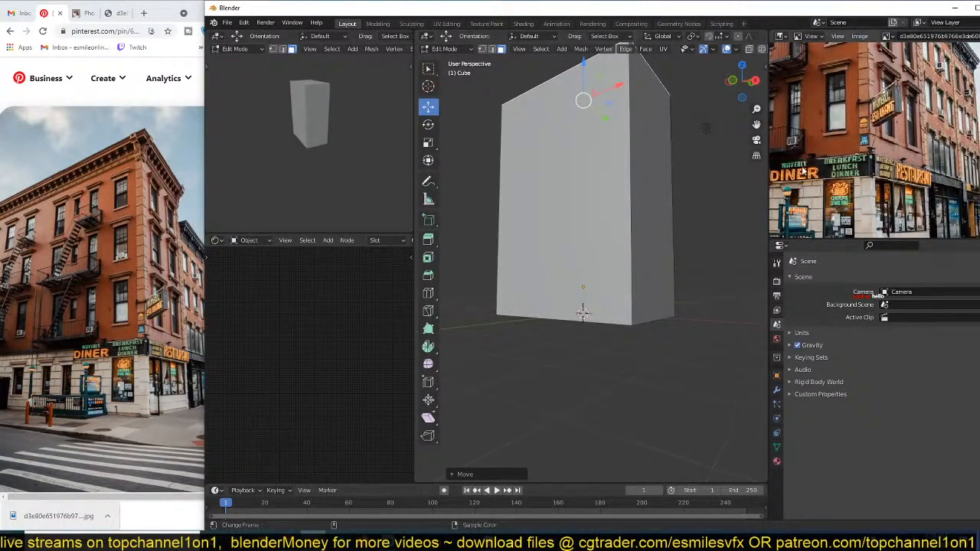
pyautogui.moveTo(835, 172); pyautogui.dragTo(840, 180, button='middle')
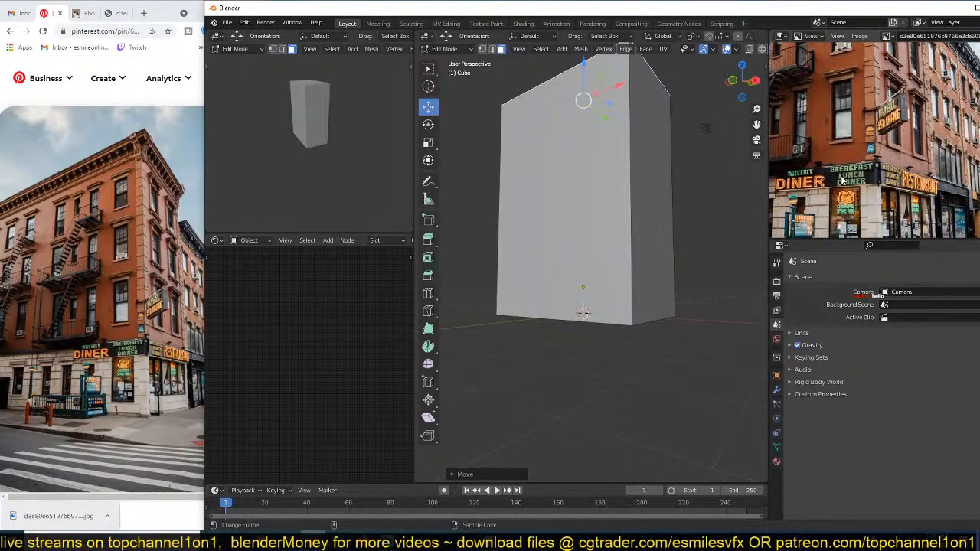
pyautogui.scroll(-1, 841, 177)
# Step: Leave Edit Mode and compare the block's sides and corner with the building in the reference image
pyautogui.press('Tab')
pyautogui.moveTo(660, 197); pyautogui.dragTo(579, 231, button='middle')
pyautogui.scroll(4, 861, 198)
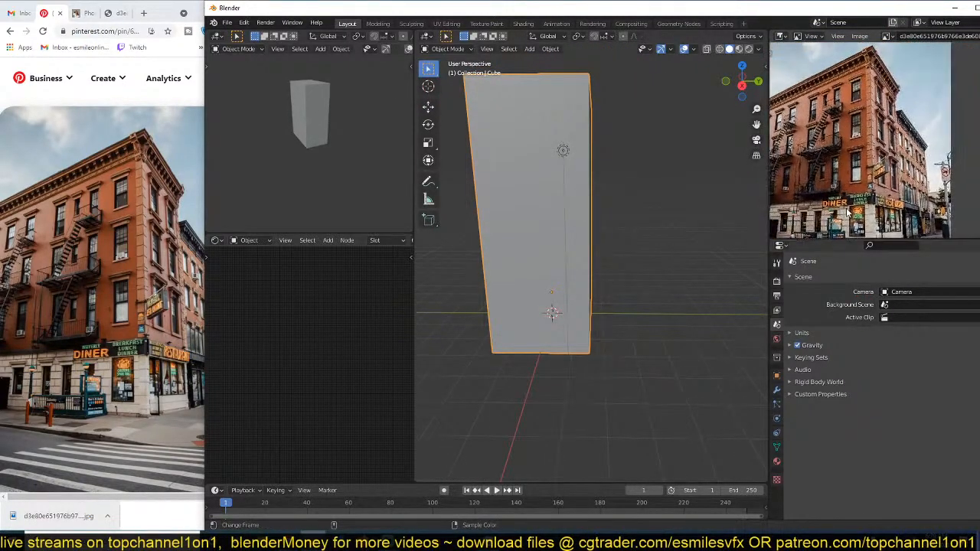
pyautogui.moveTo(858, 196); pyautogui.dragTo(867, 134, button='middle')
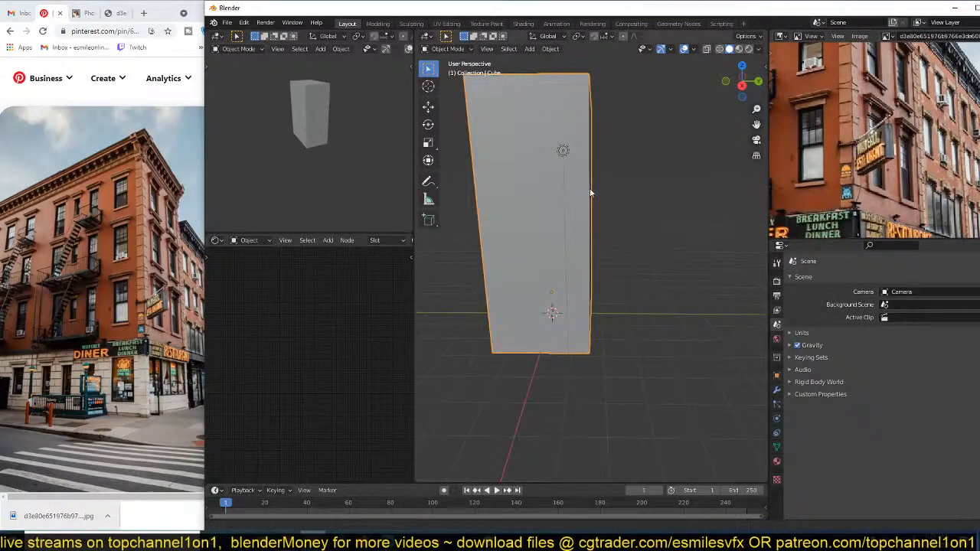
pyautogui.moveTo(590, 190); pyautogui.dragTo(669, 160, button='middle')
pyautogui.scroll(-4, 813, 164)
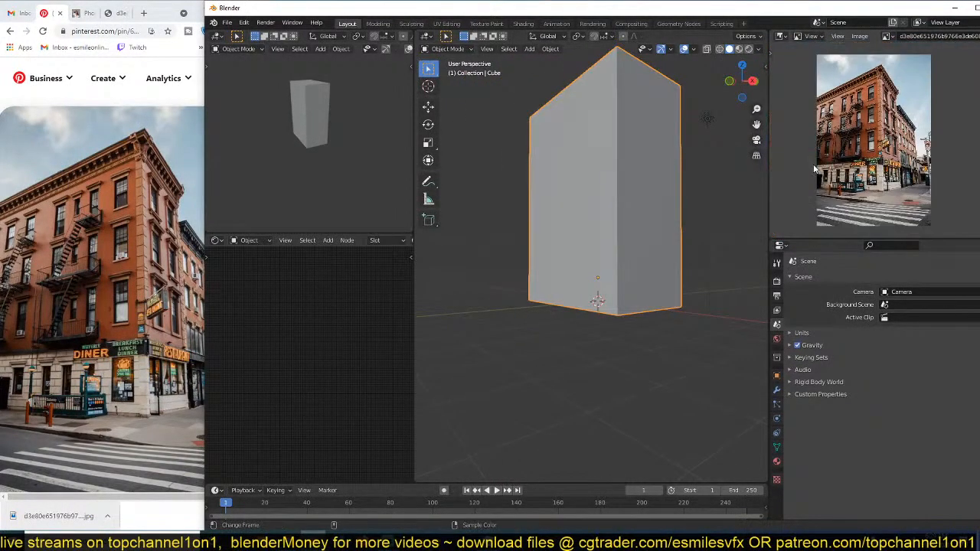
# Step: Set the main 3D viewport's solid shading colour to Random
pyautogui.click(758, 48)
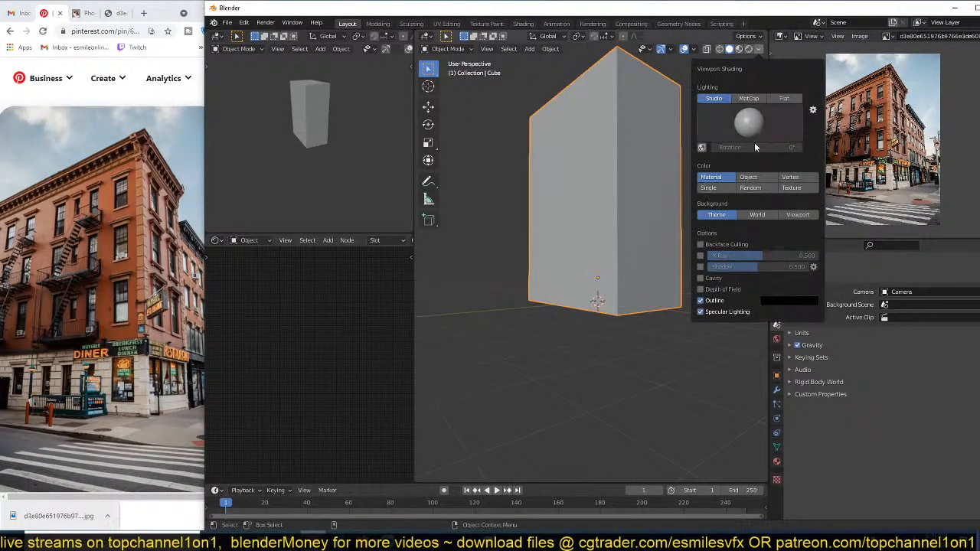
pyautogui.click(756, 189)
# Step: Study the facade and window layout in the reference image and check the block's footprint from the top view
pyautogui.scroll(3, 909, 145)
pyautogui.scroll(2, 909, 149)
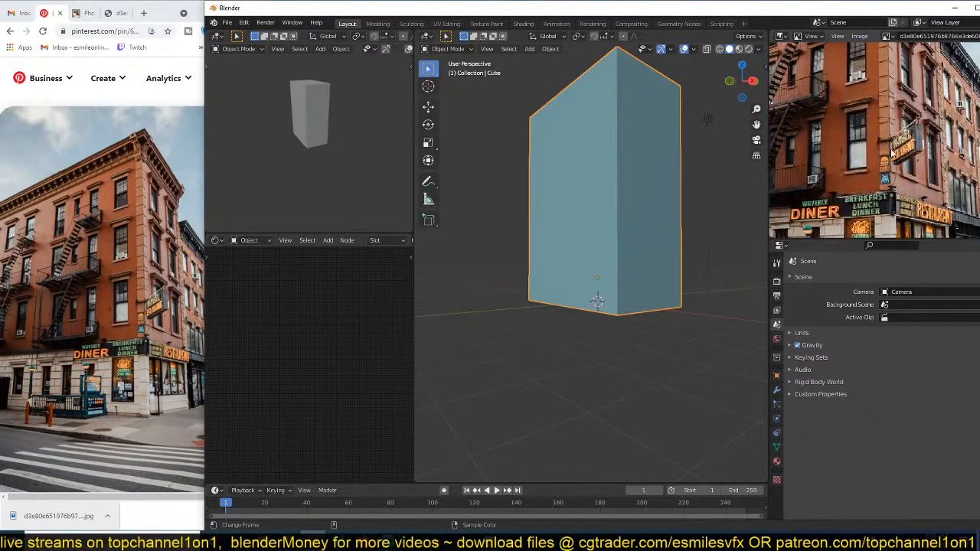
pyautogui.scroll(-2, 822, 162)
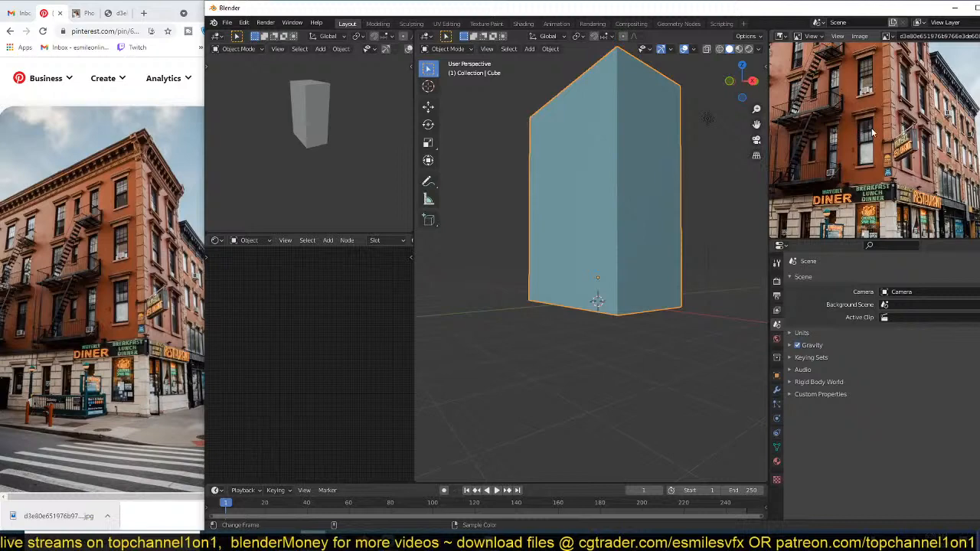
pyautogui.scroll(-1, 876, 132)
pyautogui.moveTo(879, 125); pyautogui.dragTo(868, 152, button='middle')
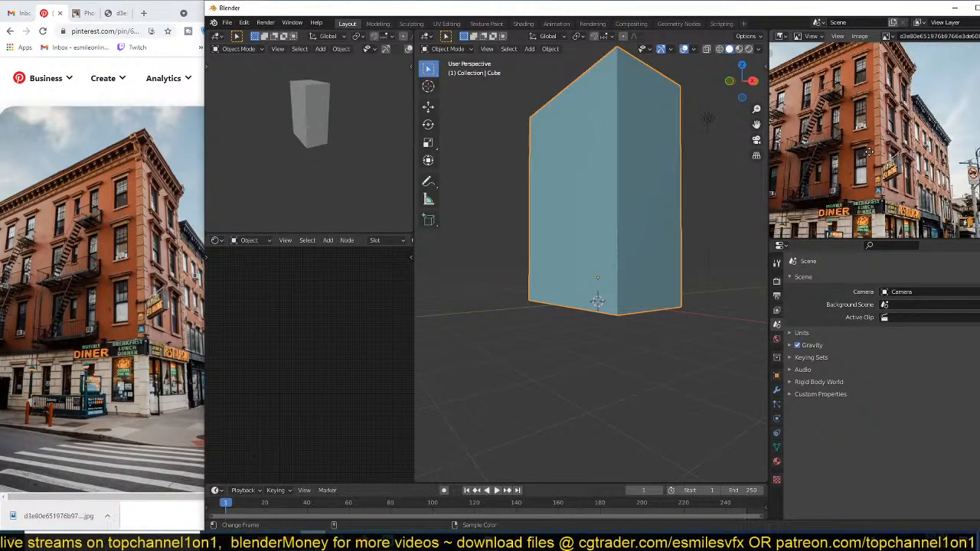
pyautogui.scroll(2, 636, 231)
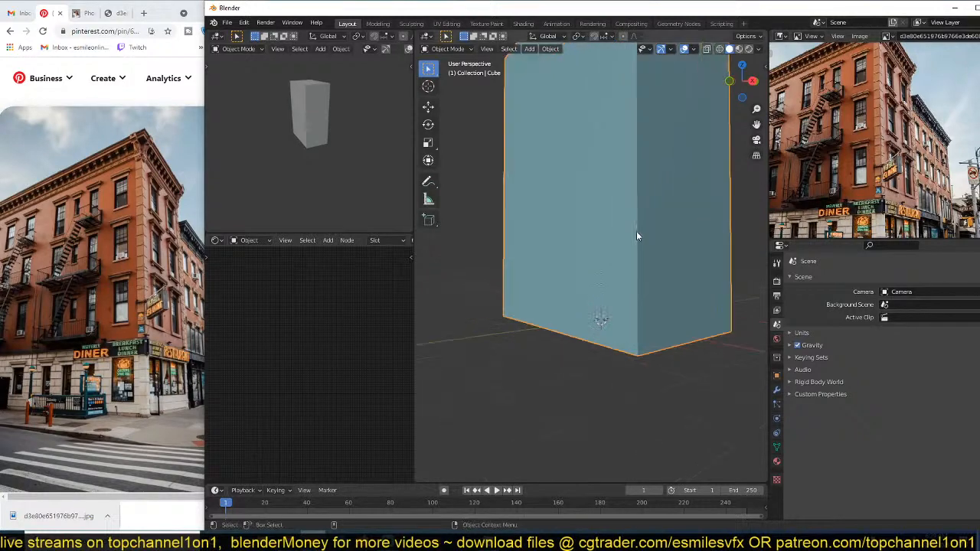
pyautogui.scroll(-3, 636, 231)
pyautogui.press('KP_7')
pyautogui.scroll(4, 857, 159)
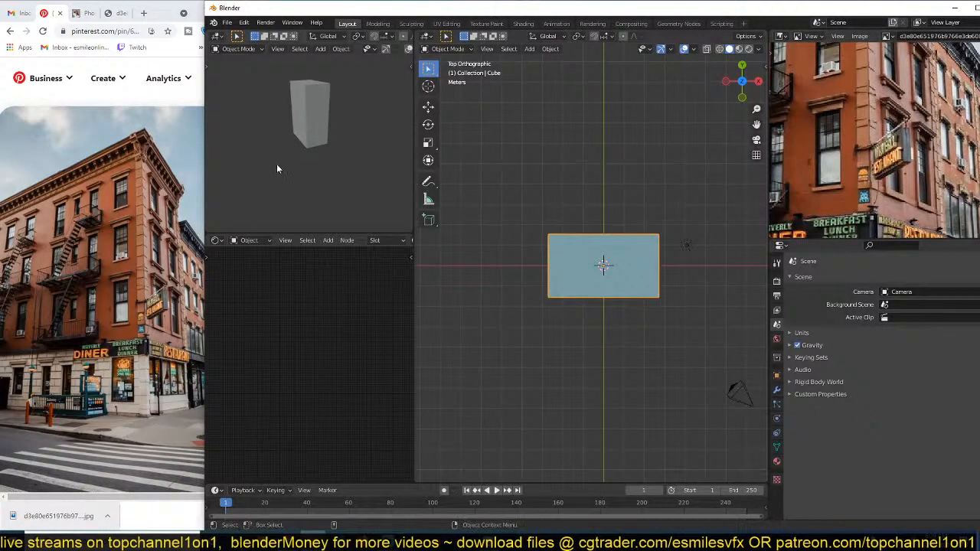
# Step: Switch the small secondary 3D viewport to Material Preview shading and frame the building block closely in it
pyautogui.scroll(3, 276, 163)
pyautogui.moveTo(276, 164); pyautogui.dragTo(393, 58, button='middle')
pyautogui.scroll(-3, 394, 58)
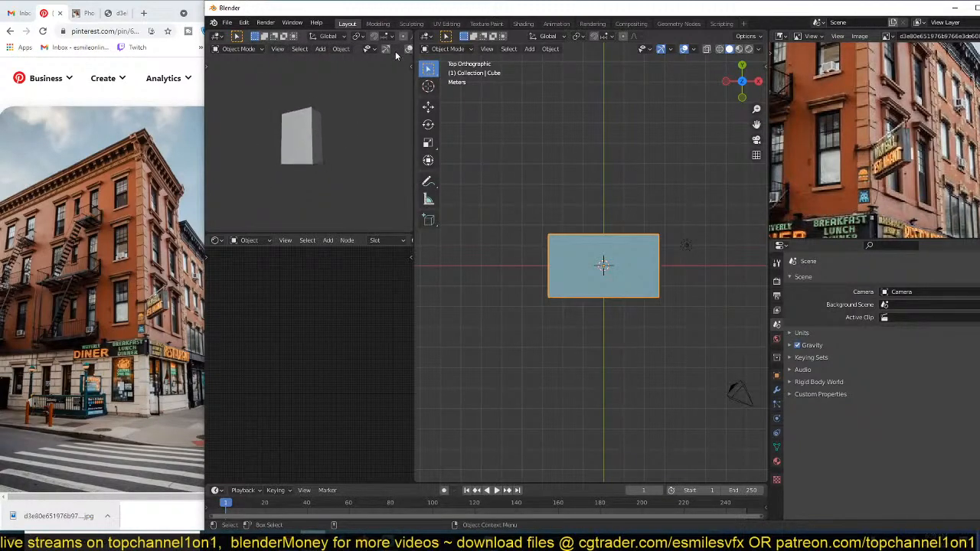
pyautogui.scroll(-3, 400, 50)
pyautogui.click(385, 49)
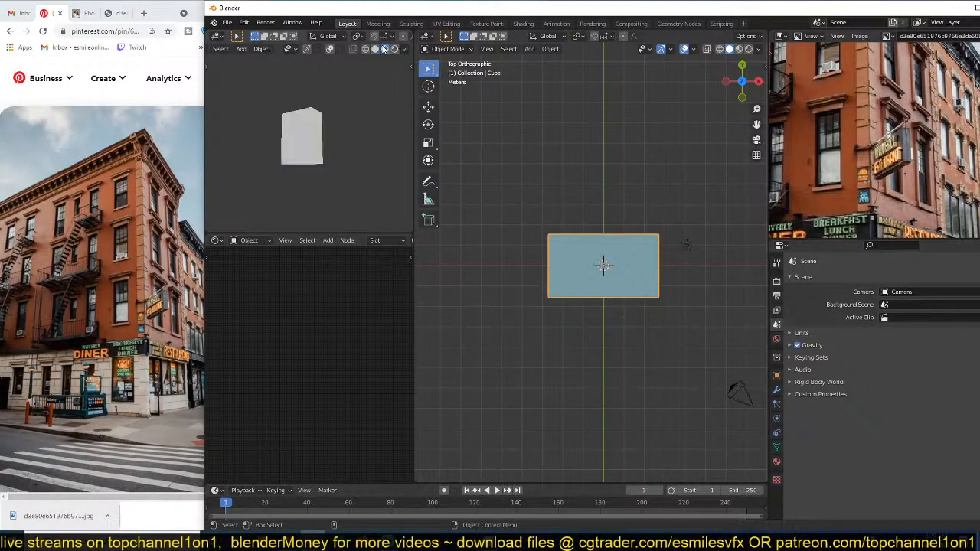
pyautogui.scroll(4, 344, 113)
pyautogui.moveTo(344, 113)
pyautogui.mouseDown(button='middle')
pyautogui.moveTo(314, 129)
pyautogui.moveTo(325, 125)
pyautogui.mouseUp(button='middle')
pyautogui.scroll(1, 325, 126)
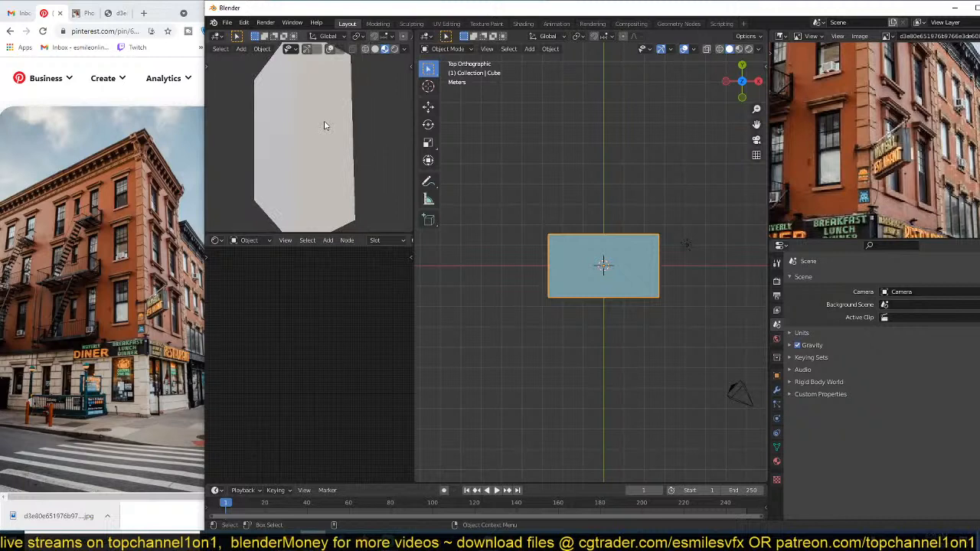
# Step: Browse the walls category of materials in the Asset Library's furniture library for a suitable brick
pyautogui.click(671, 175)
pyautogui.press('n')
pyautogui.click(761, 291)
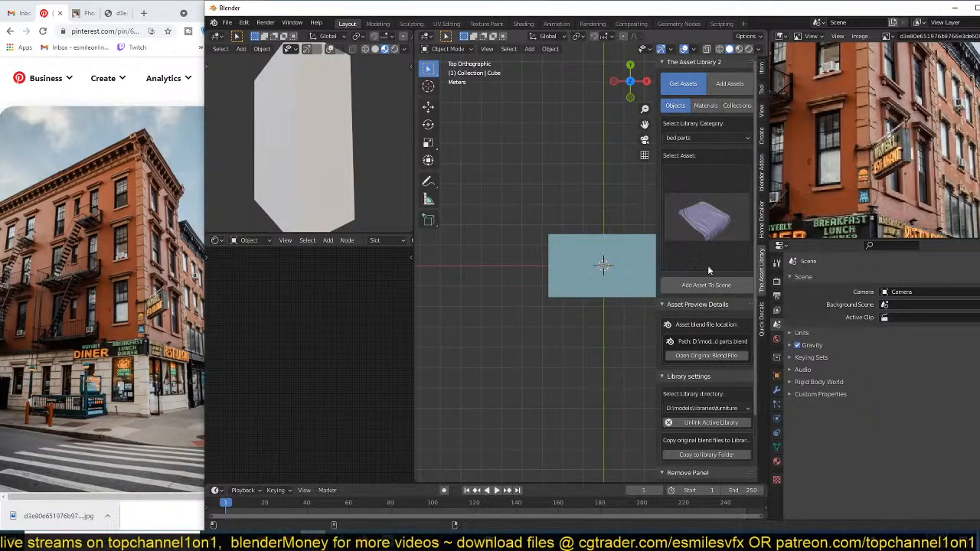
pyautogui.click(715, 108)
pyautogui.click(727, 249)
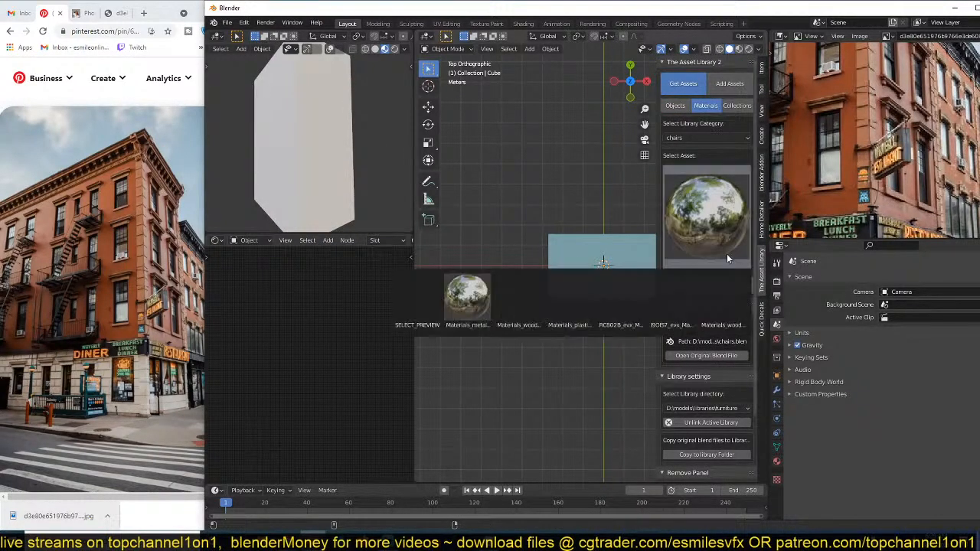
pyautogui.click(711, 137)
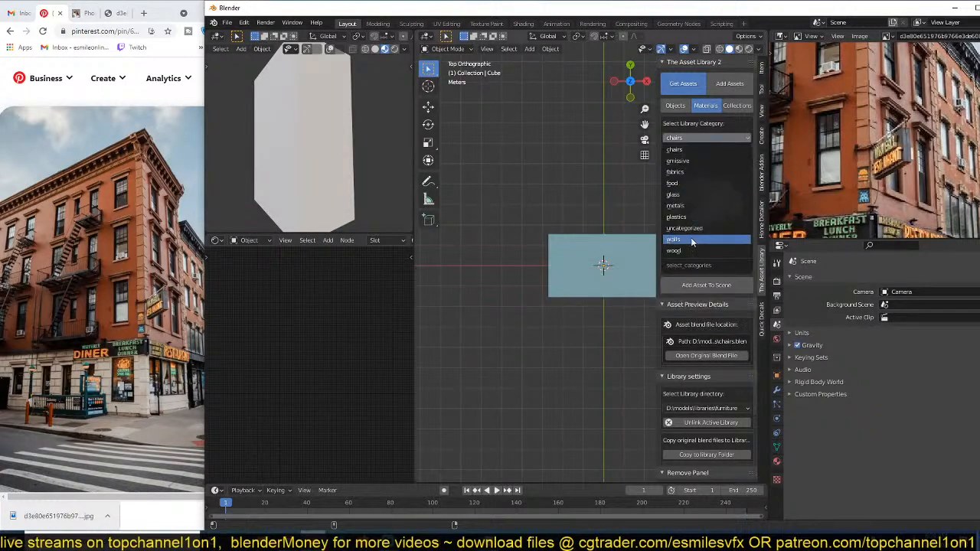
pyautogui.click(691, 242)
pyautogui.click(709, 201)
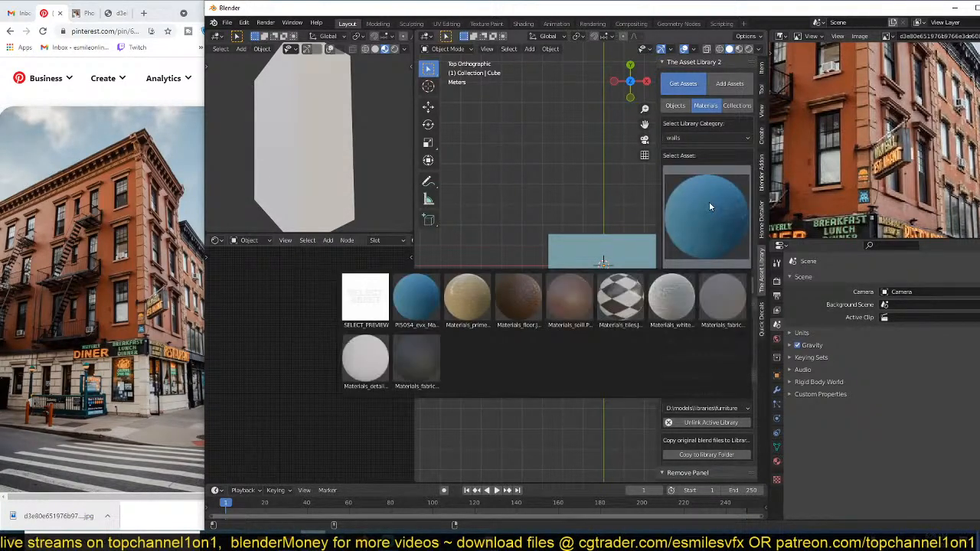
pyautogui.scroll(-3, 680, 340)
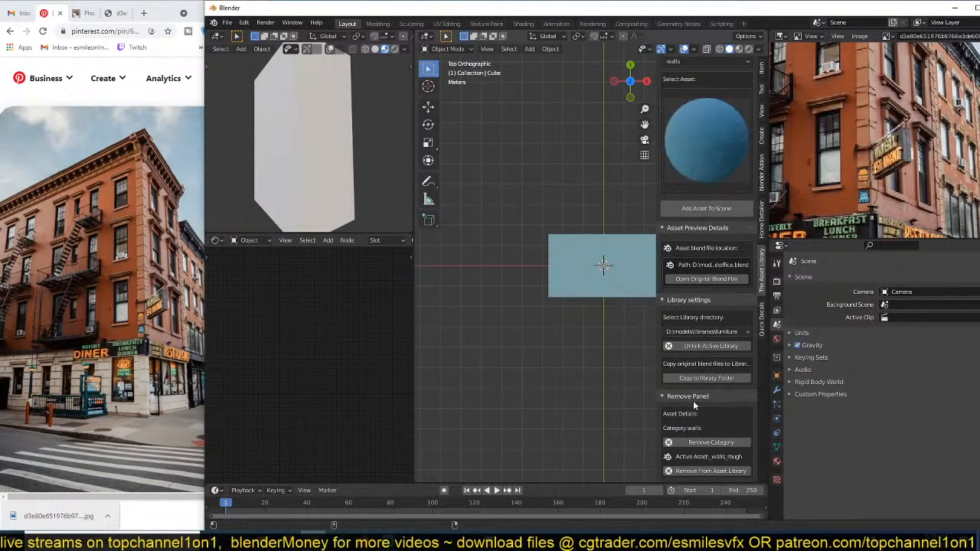
# Step: Switch the Asset Library to the building library and pick the orange-red brick material from its walls category
pyautogui.click(740, 330)
pyautogui.click(731, 422)
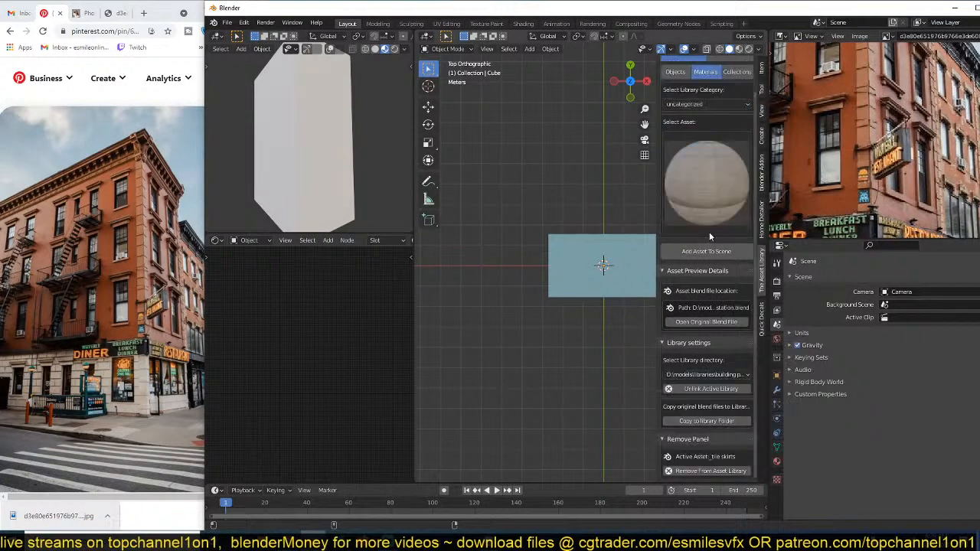
pyautogui.click(723, 180)
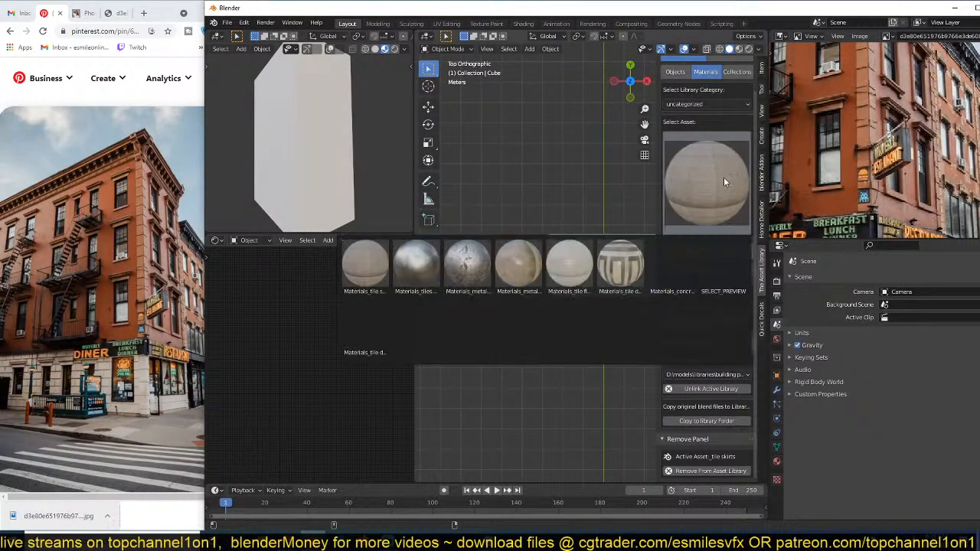
pyautogui.click(735, 104)
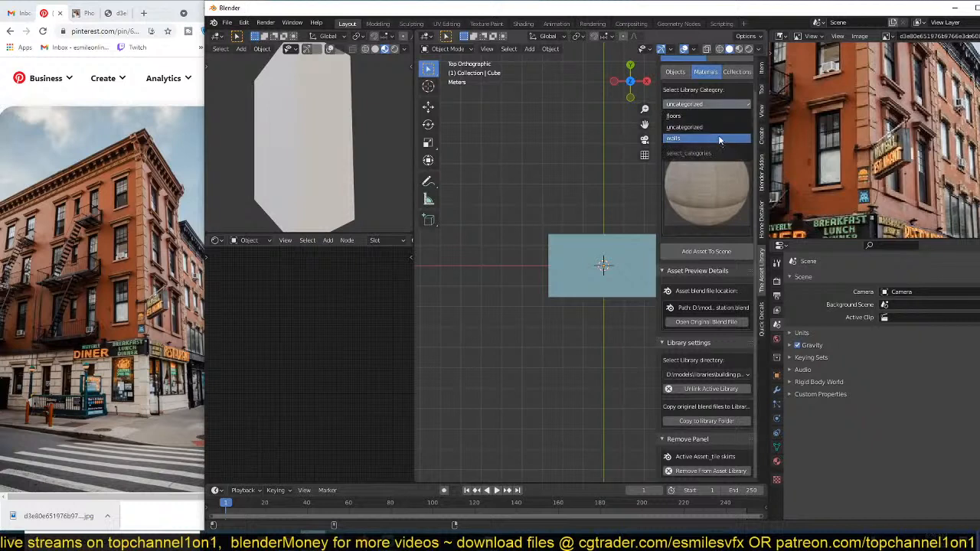
pyautogui.click(718, 135)
pyautogui.click(719, 168)
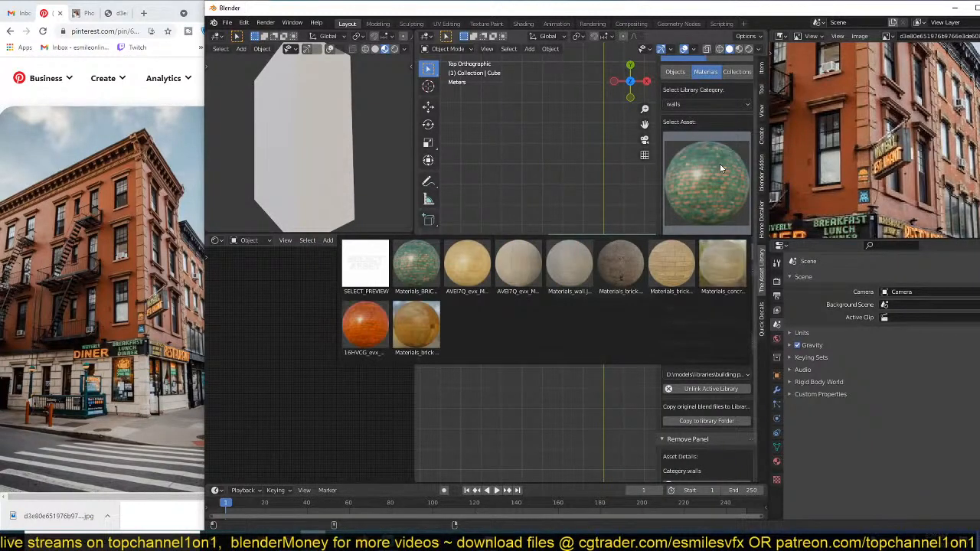
pyautogui.click(366, 325)
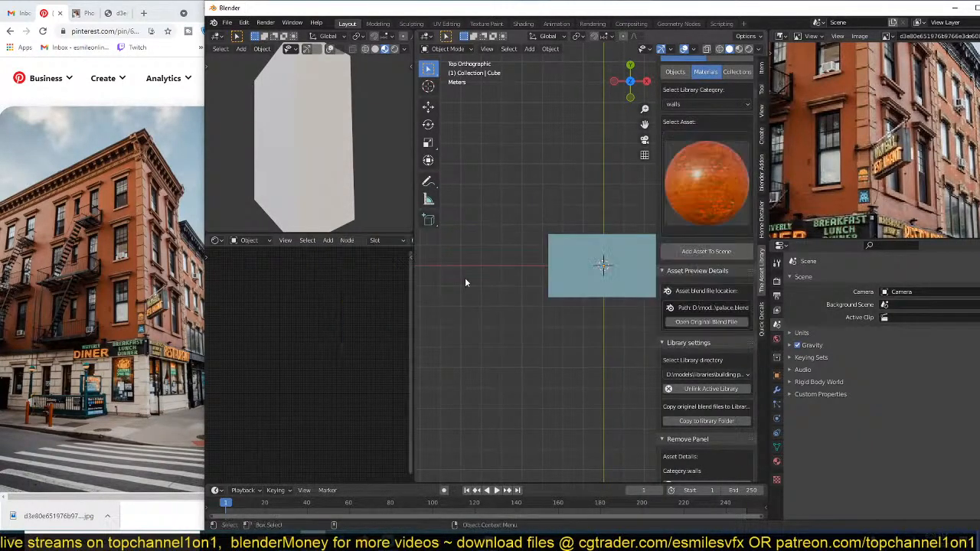
# Step: Apply the chosen orange-red brick material from the Asset Library to the building block and inspect it up close
pyautogui.click(636, 258)
pyautogui.click(706, 251)
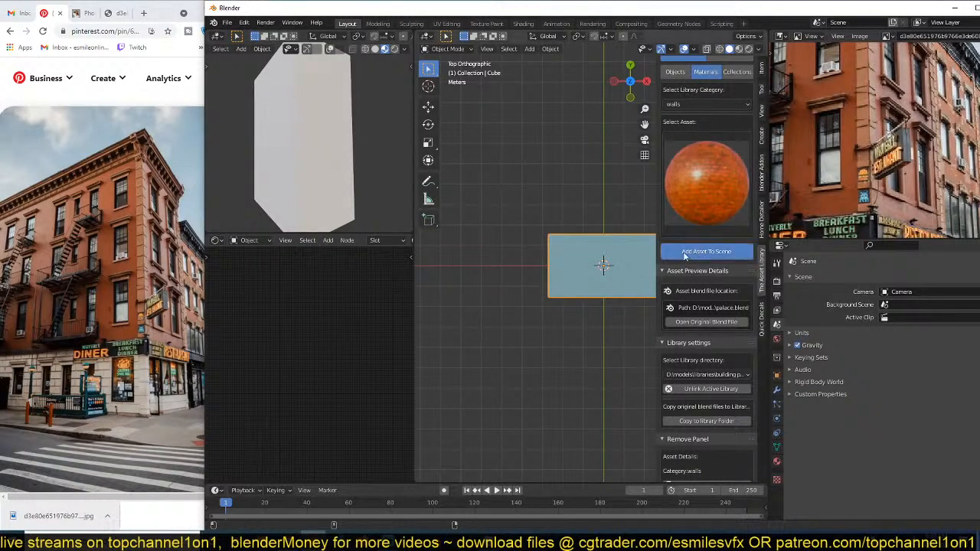
pyautogui.scroll(-1, 318, 149)
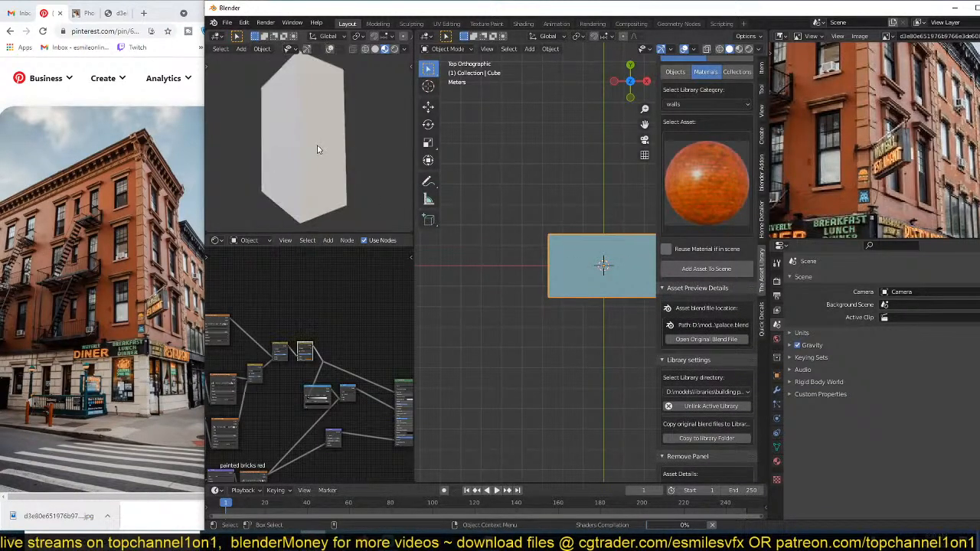
pyautogui.scroll(4, 319, 149)
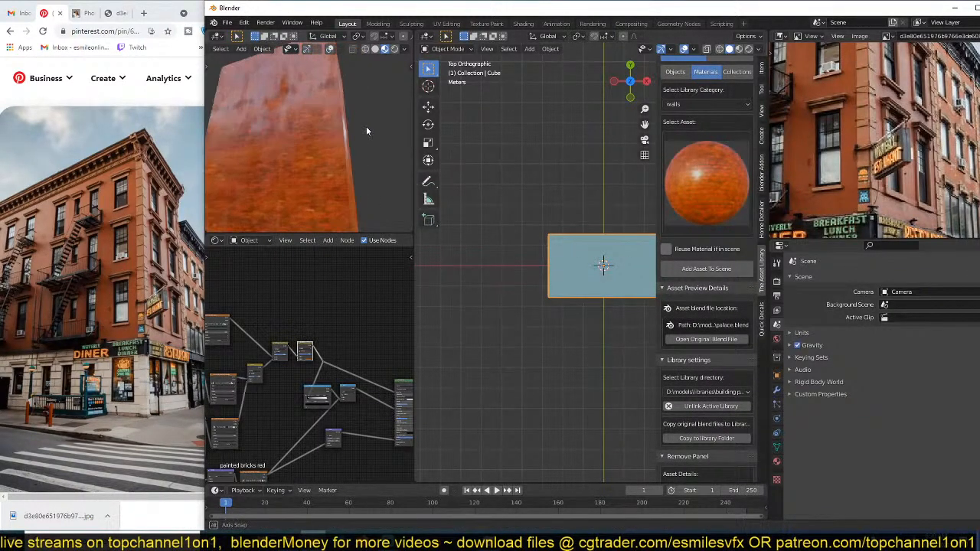
pyautogui.moveTo(369, 127); pyautogui.dragTo(284, 137, button='middle')
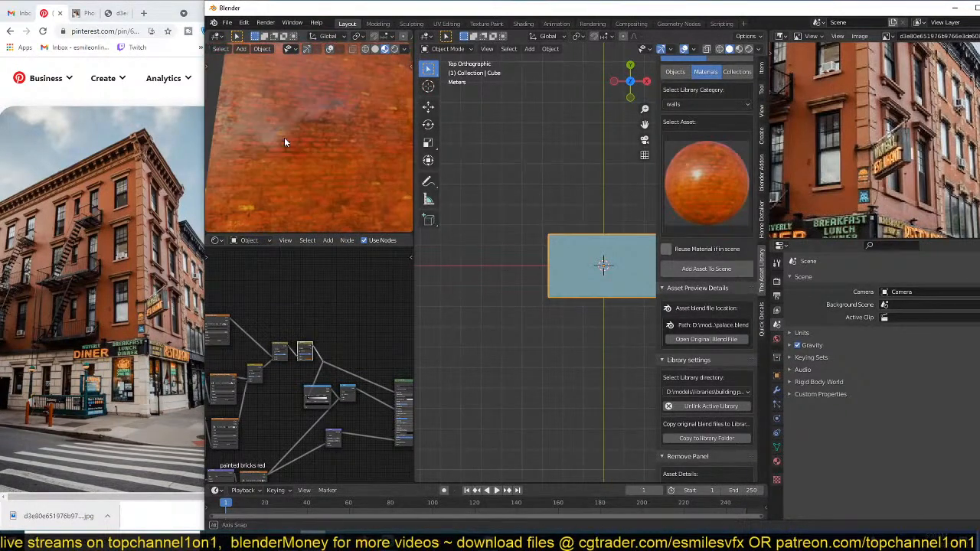
# Step: Lower the factor of the orange colour mix node in the painted bricks red material and check the brick on the block's sides
pyautogui.moveTo(357, 356); pyautogui.dragTo(339, 365, button='middle')
pyautogui.scroll(7, 336, 315)
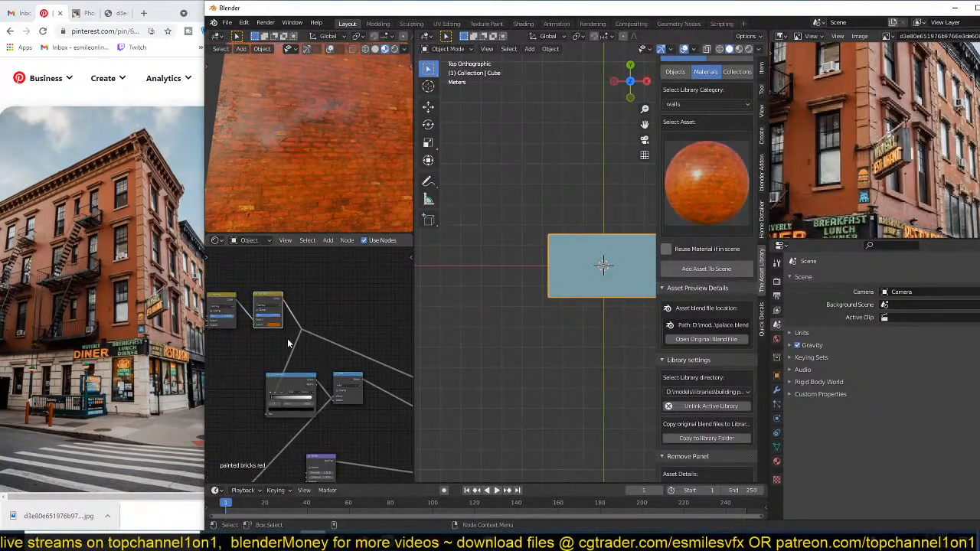
pyautogui.moveTo(280, 316); pyautogui.dragTo(253, 316)
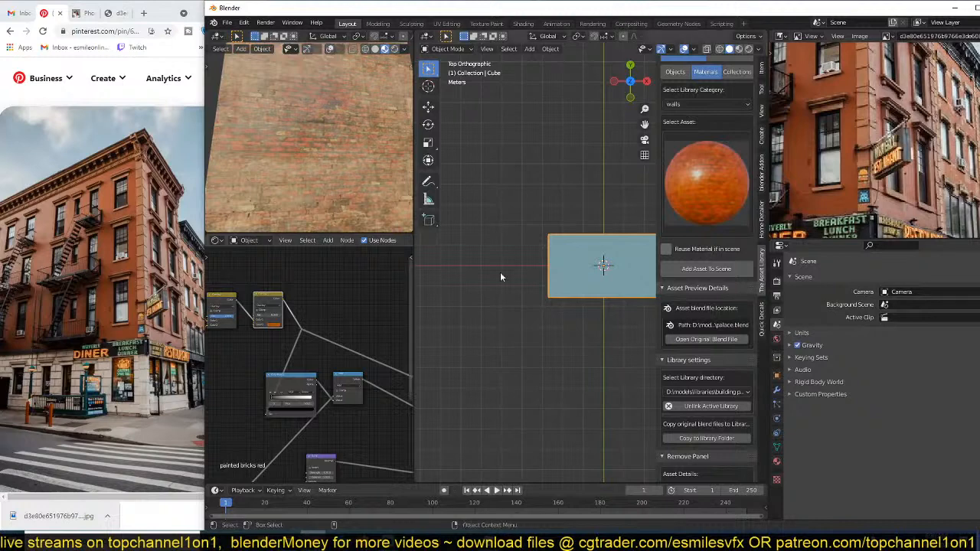
pyautogui.click(718, 191)
pyautogui.click(718, 192)
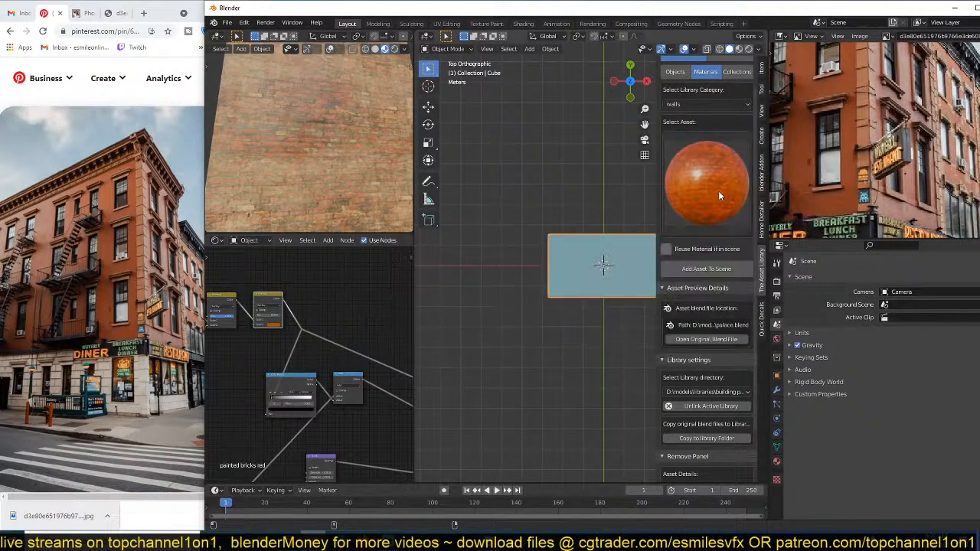
pyautogui.scroll(-2, 502, 333)
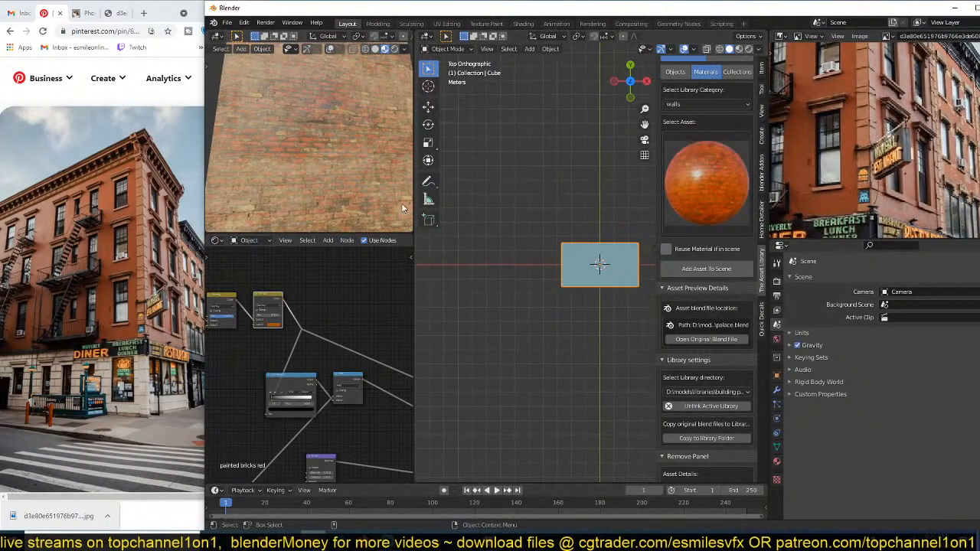
pyautogui.moveTo(306, 161); pyautogui.dragTo(356, 189, button='middle')
pyautogui.scroll(2, 556, 261)
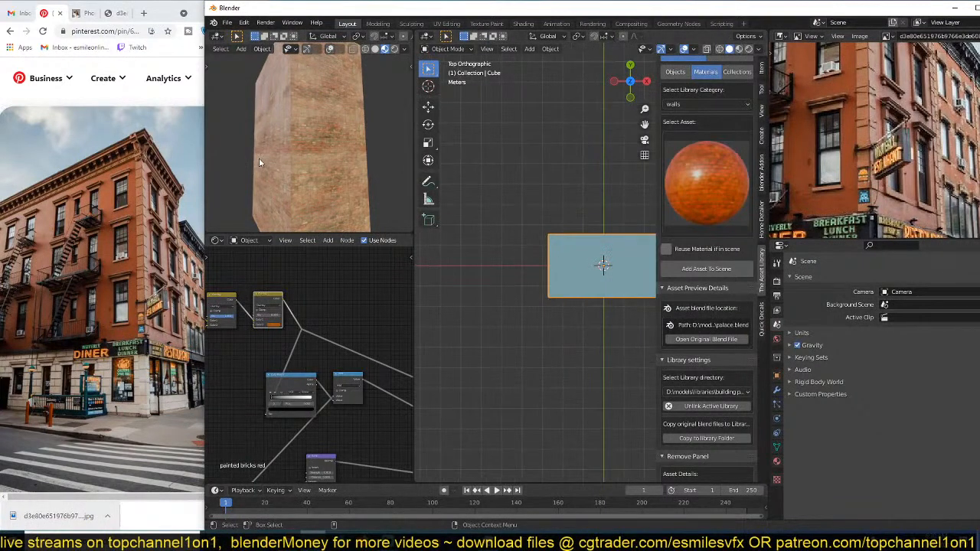
pyautogui.moveTo(258, 158); pyautogui.dragTo(280, 143, button='middle')
pyautogui.moveTo(550, 291); pyautogui.dragTo(536, 218, button='middle')
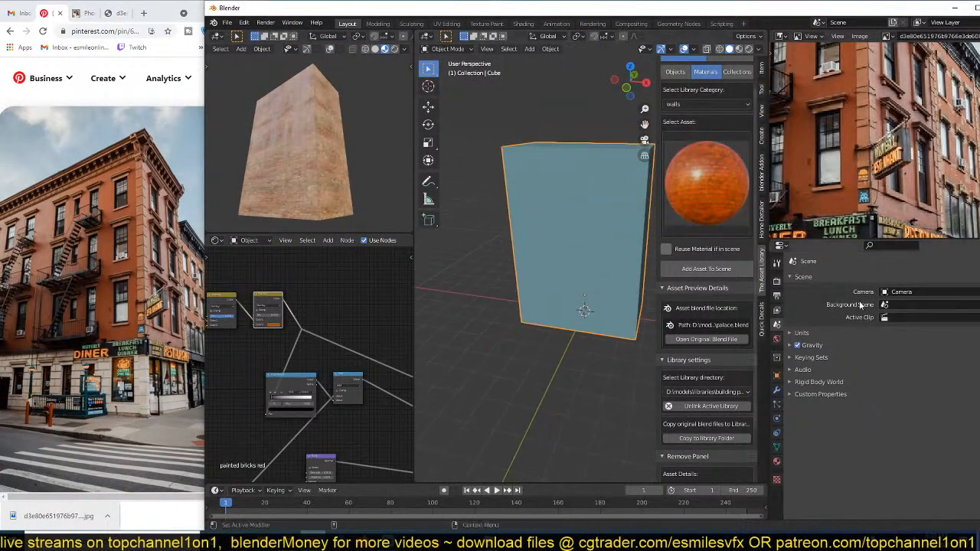
# Step: Show the block's material properties and fit the Blender window on screen beside the Pinterest photo
pyautogui.click(776, 460)
pyautogui.scroll(-1, 932, 308)
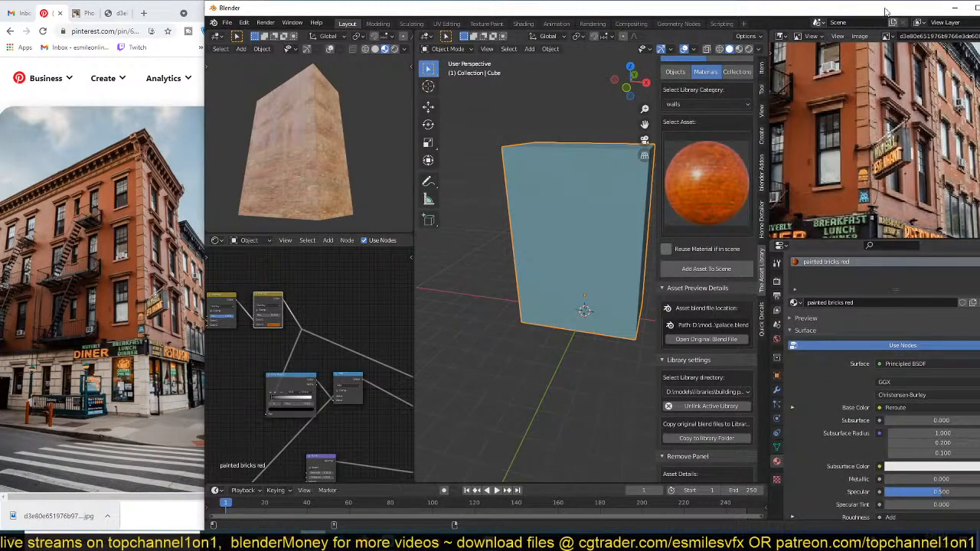
pyautogui.moveTo(861, 10); pyautogui.dragTo(820, 11)
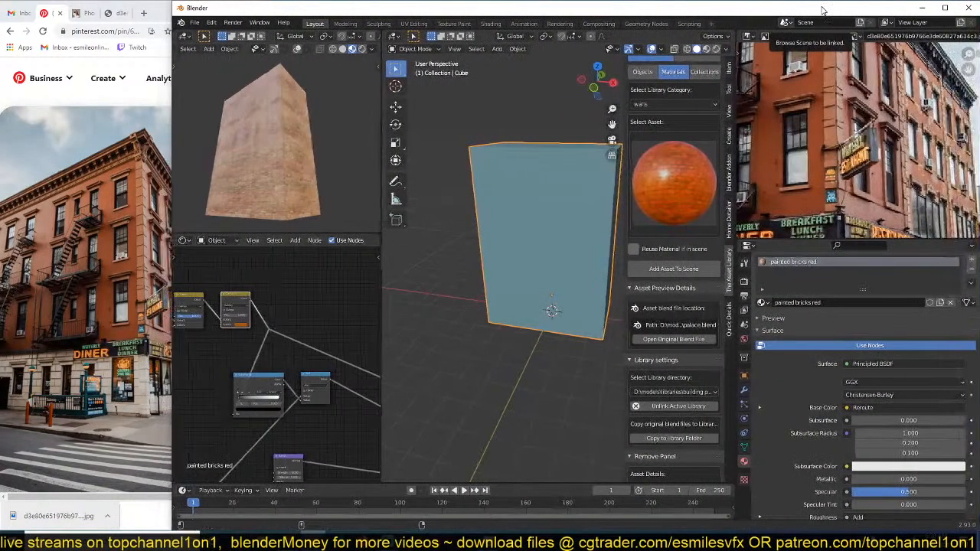
pyautogui.moveTo(173, 146); pyautogui.dragTo(218, 146)
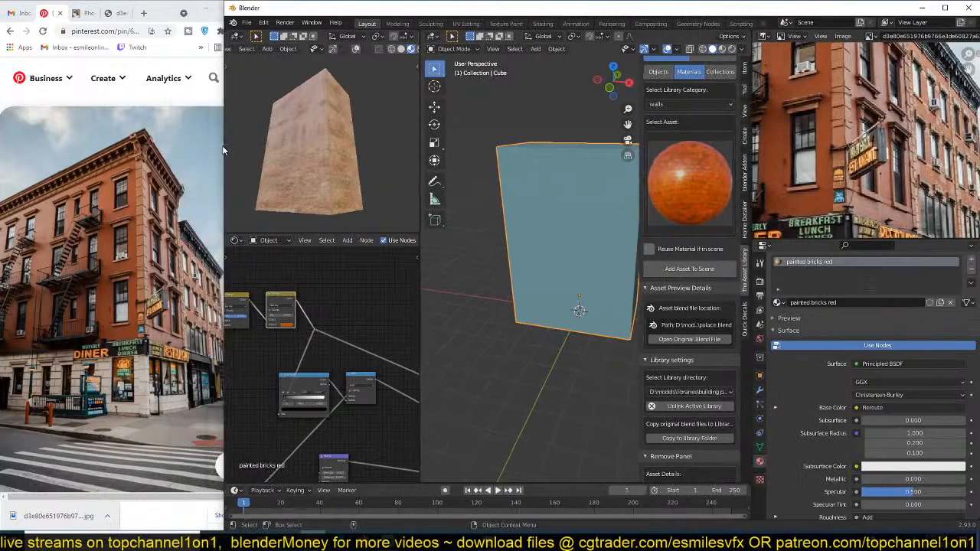
# Step: Remove the painted bricks red material from the block and create a new default material
pyautogui.click(972, 270)
pyautogui.click(922, 322)
pyautogui.moveTo(306, 297); pyautogui.dragTo(335, 280, button='middle')
# Step: Add an Image Texture node beside the Principled BSDF in the block's new material
pyautogui.click(255, 324)
pyautogui.hotkey('shift', 'a')
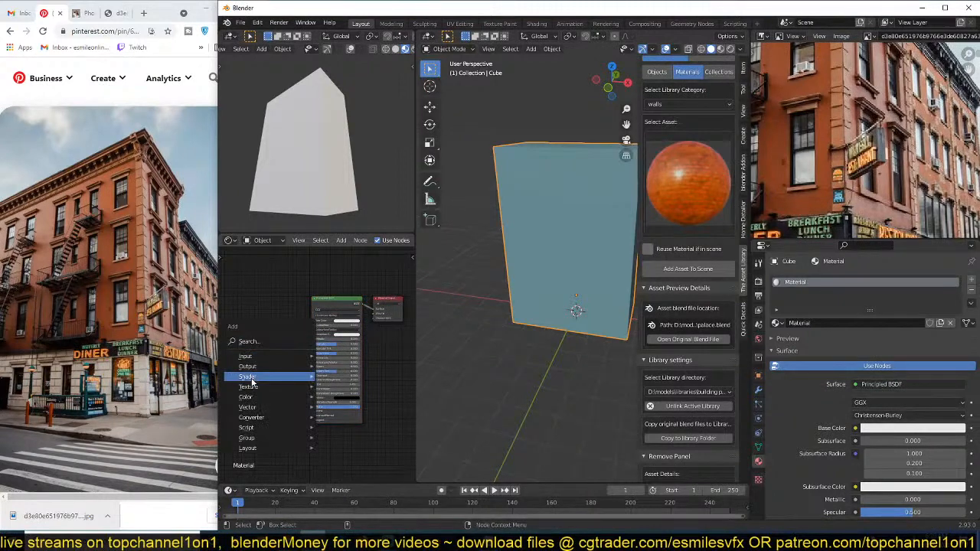
pyautogui.moveTo(252, 387)
pyautogui.click(269, 306)
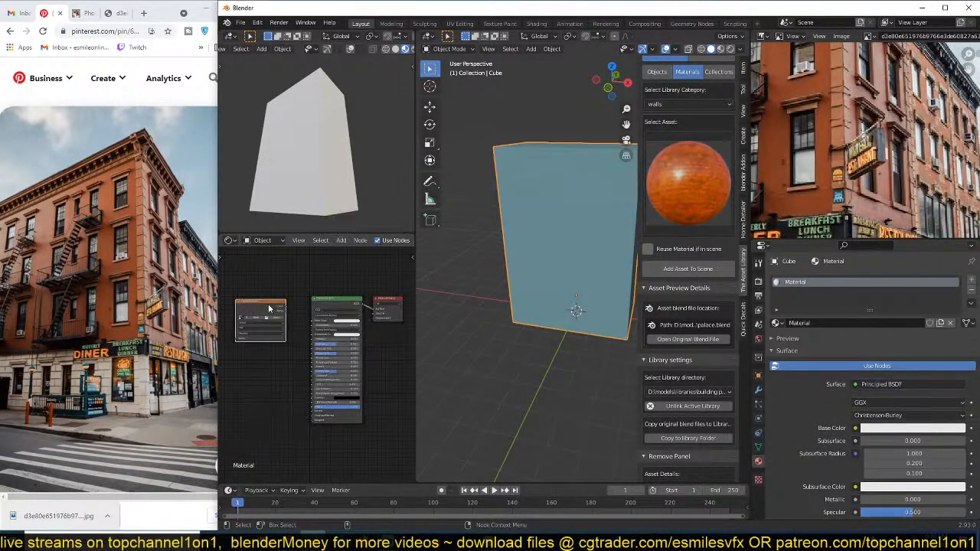
pyautogui.moveTo(287, 308); pyautogui.dragTo(326, 330, button='middle')
pyautogui.scroll(3, 327, 329)
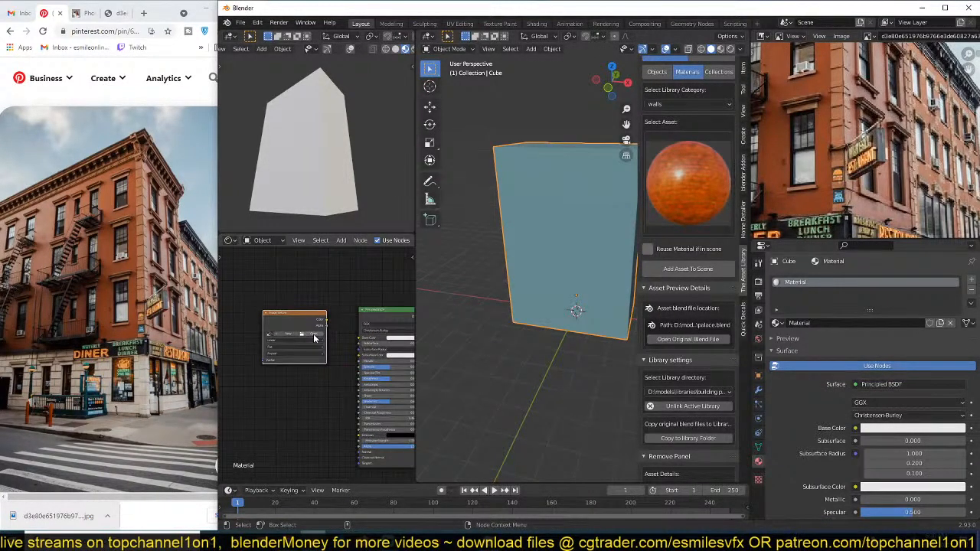
# Step: Load TexturesCom_BrickSmallBrown0462_6_M.jpg from the resouces\walls folder into the Image Texture node and preview it on the block
pyautogui.click(315, 338)
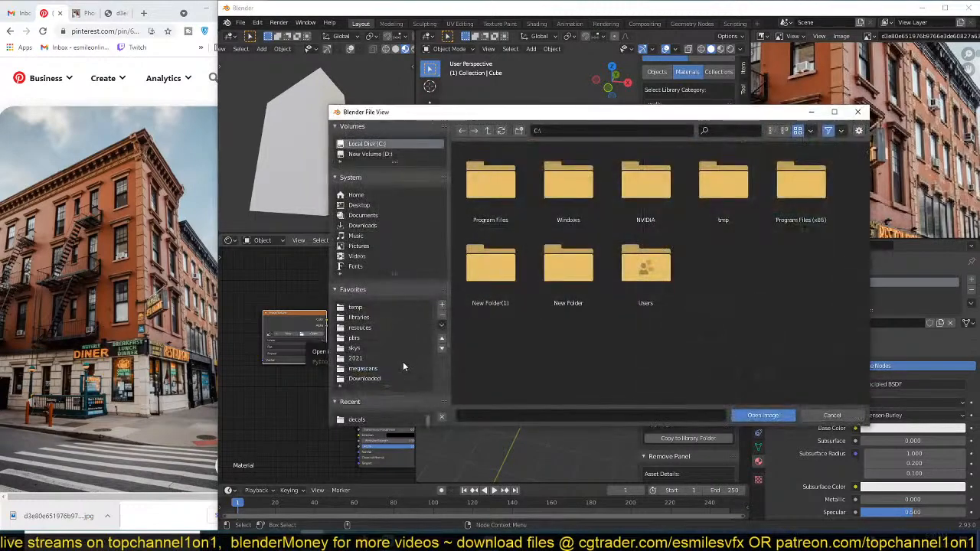
pyautogui.click(356, 328)
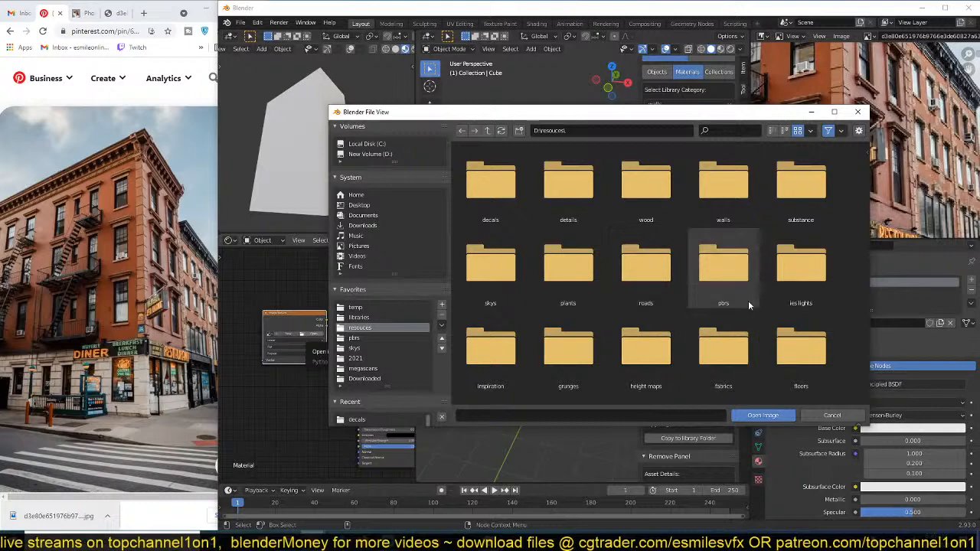
pyautogui.doubleClick(723, 184)
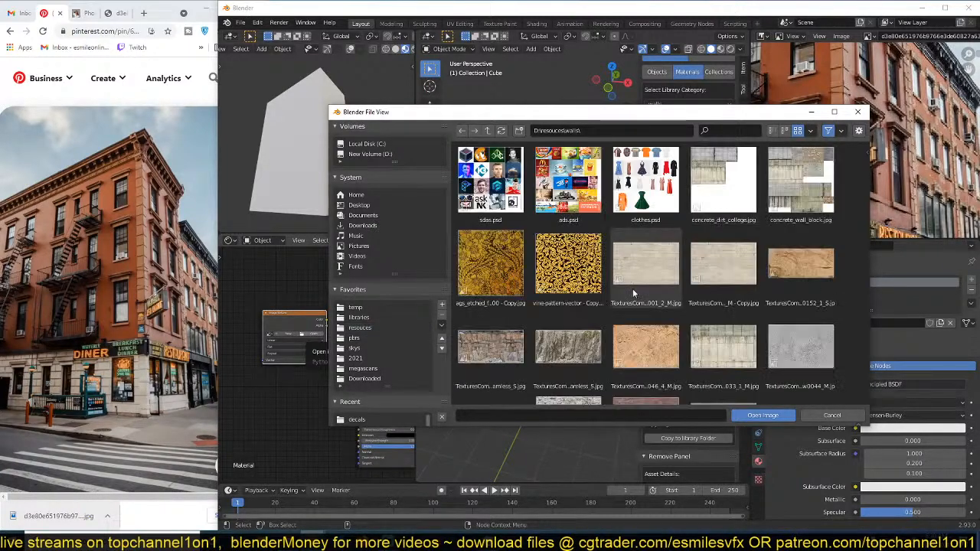
pyautogui.scroll(-5, 629, 297)
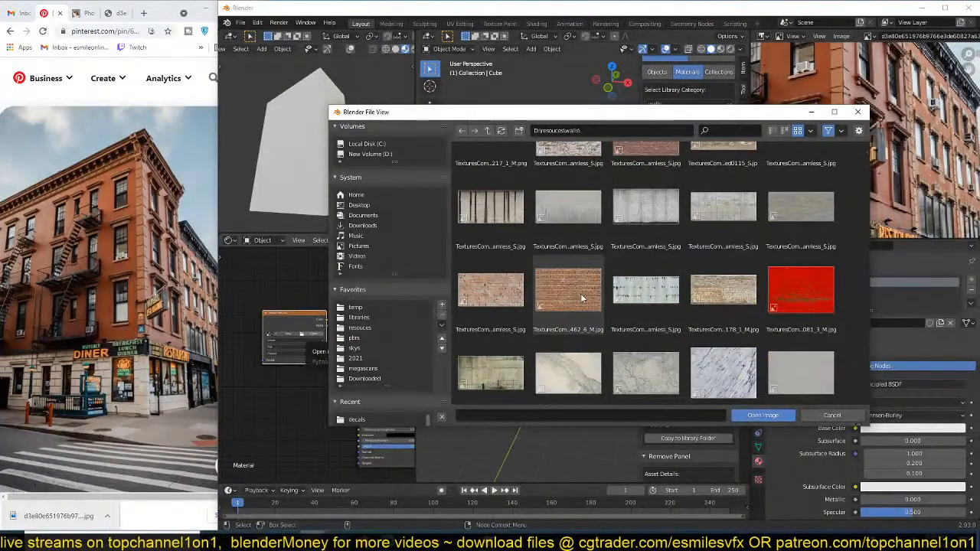
pyautogui.click(581, 299)
pyautogui.scroll(-5, 584, 307)
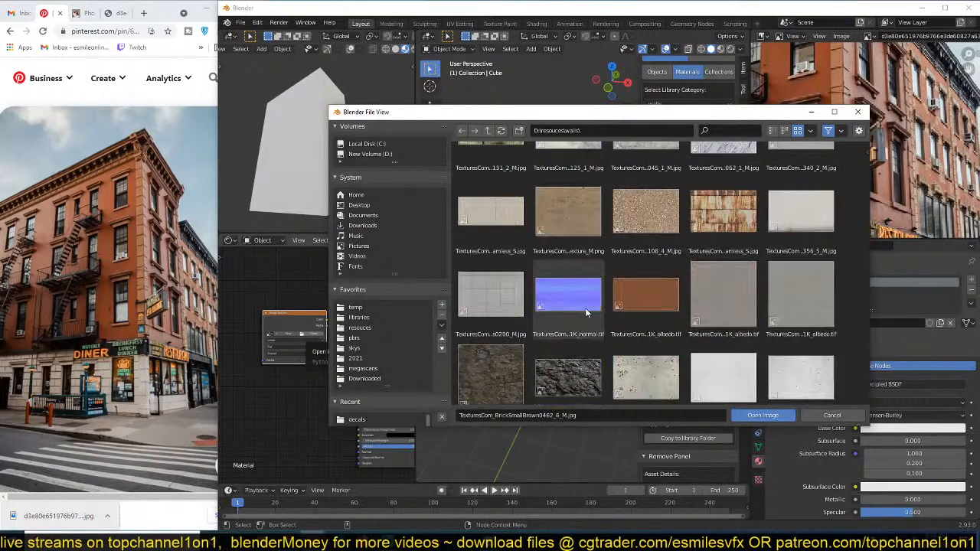
pyautogui.scroll(2, 586, 311)
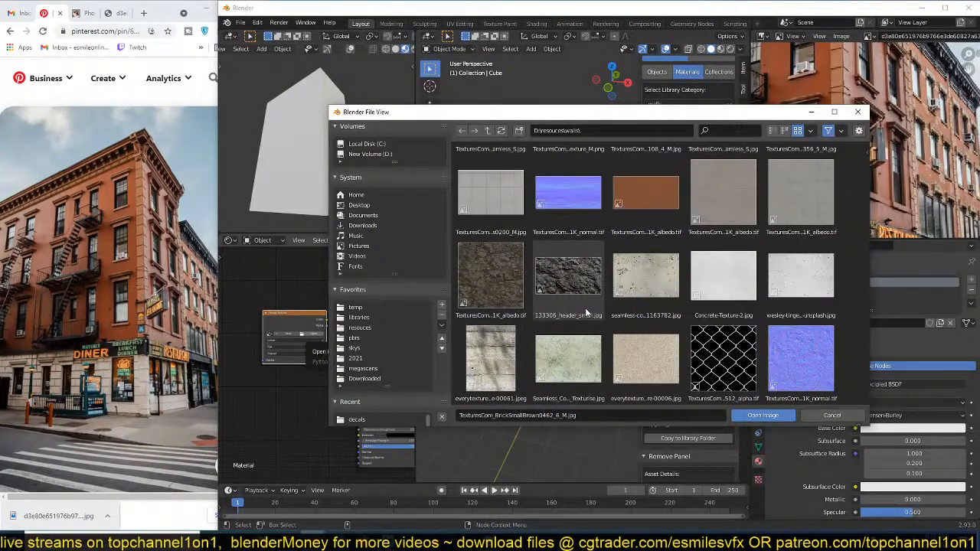
pyautogui.scroll(-5, 584, 311)
pyautogui.scroll(-10, 586, 311)
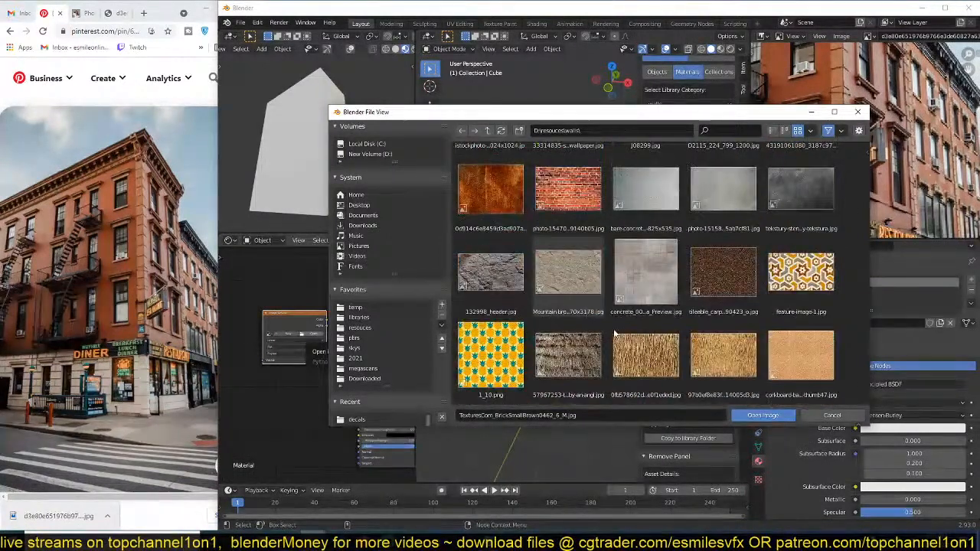
pyautogui.click(763, 415)
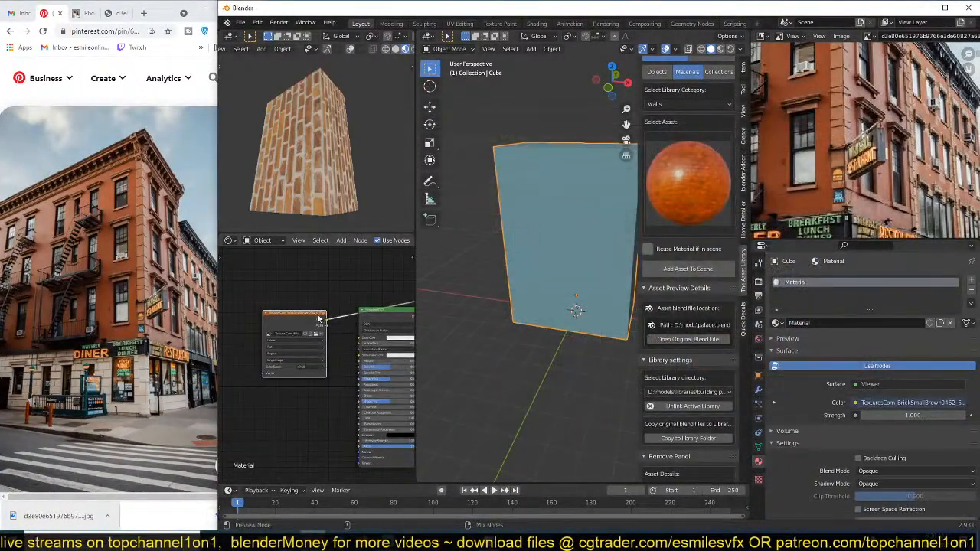
# Step: Unwrap the block's faces with Smart UV Project and return to Object Mode
pyautogui.scroll(4, 329, 183)
pyautogui.moveTo(360, 167); pyautogui.dragTo(342, 75, button='middle')
pyautogui.press('Tab')
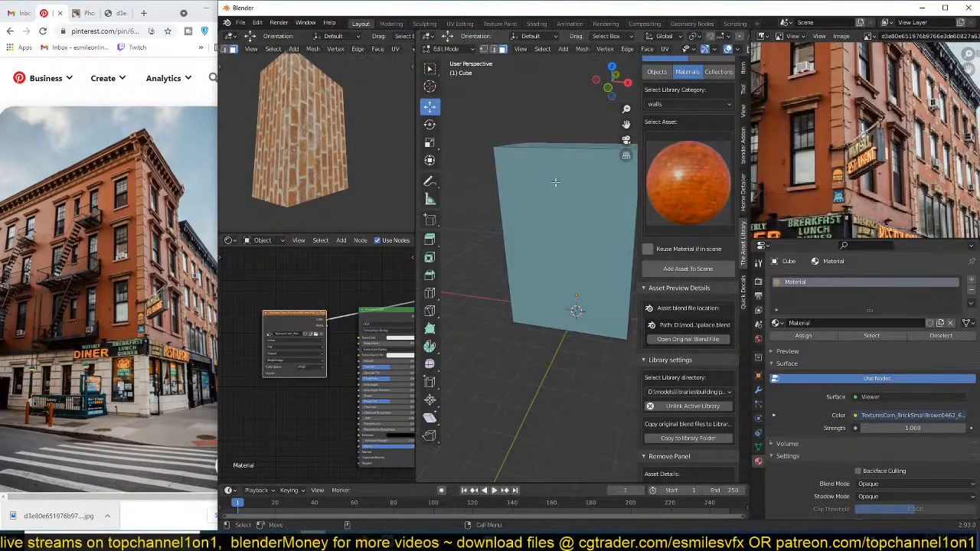
pyautogui.moveTo(555, 181); pyautogui.dragTo(513, 176, button='middle')
pyautogui.press('u')
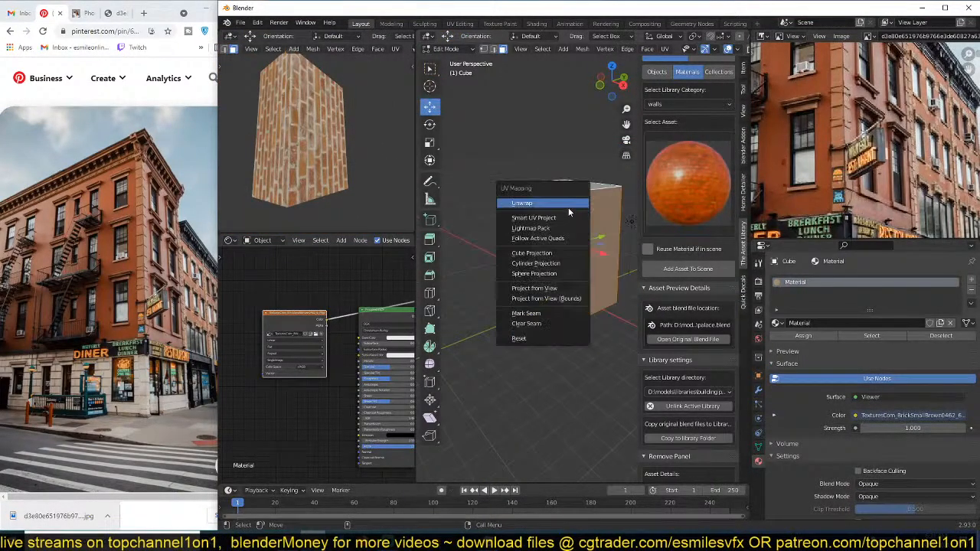
pyautogui.click(563, 212)
pyautogui.click(561, 297)
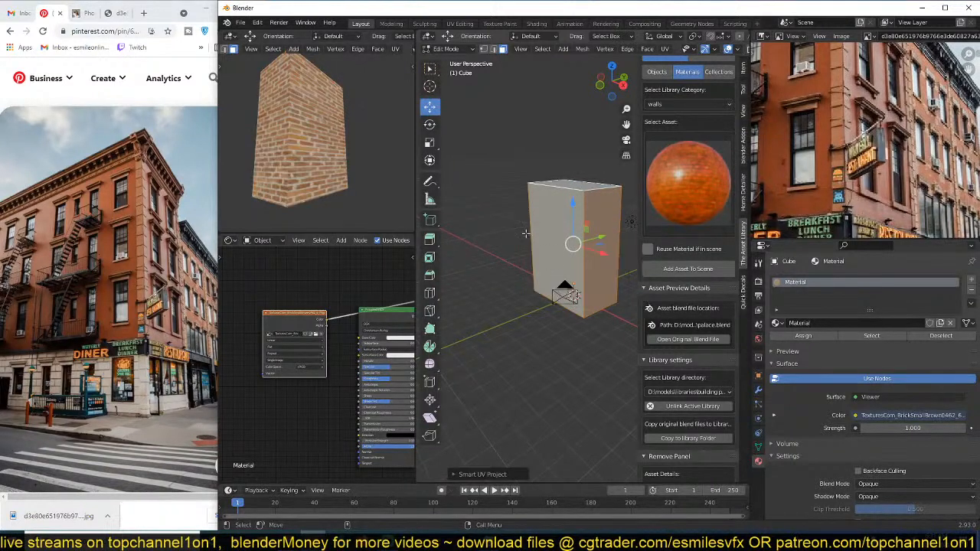
pyautogui.press('Tab')
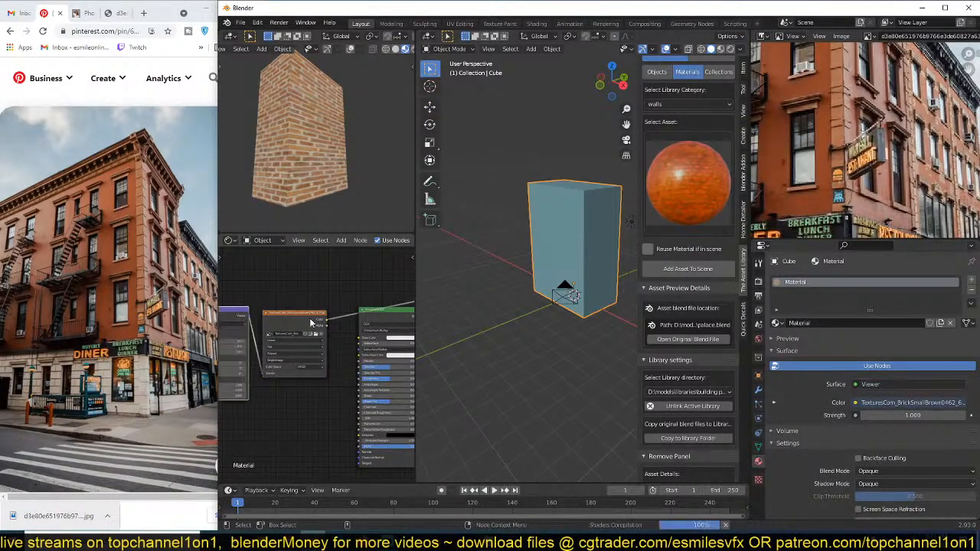
# Step: Apply the block's transform and map the brick image with Object texture coordinates through a Mapping node
pyautogui.hotkey('ctrl', 'a')
pyautogui.click(554, 252)
pyautogui.moveTo(270, 306); pyautogui.dragTo(365, 287, button='middle')
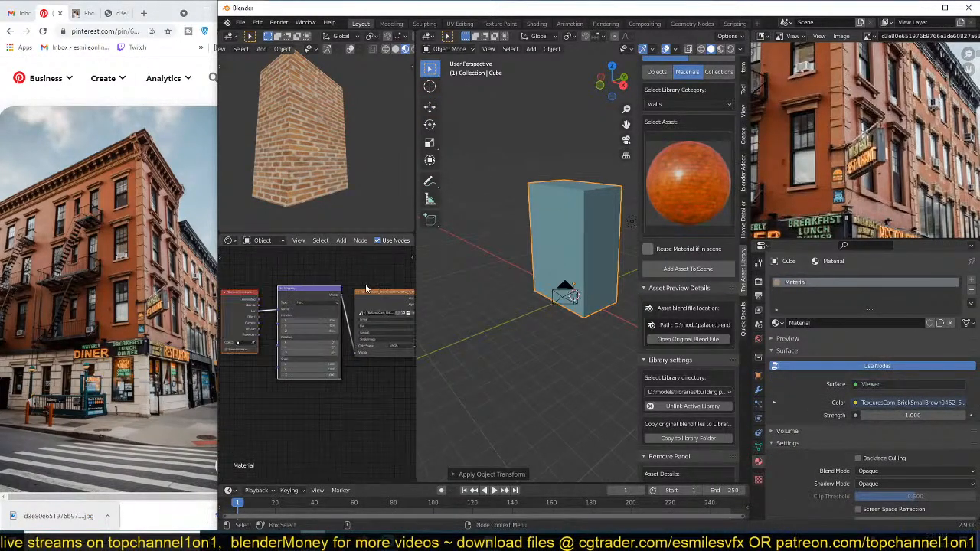
pyautogui.moveTo(260, 314); pyautogui.dragTo(281, 312)
pyautogui.moveTo(364, 337); pyautogui.dragTo(324, 336, button='middle')
pyautogui.scroll(4, 563, 247)
pyautogui.moveTo(564, 246); pyautogui.dragTo(582, 205, button='middle')
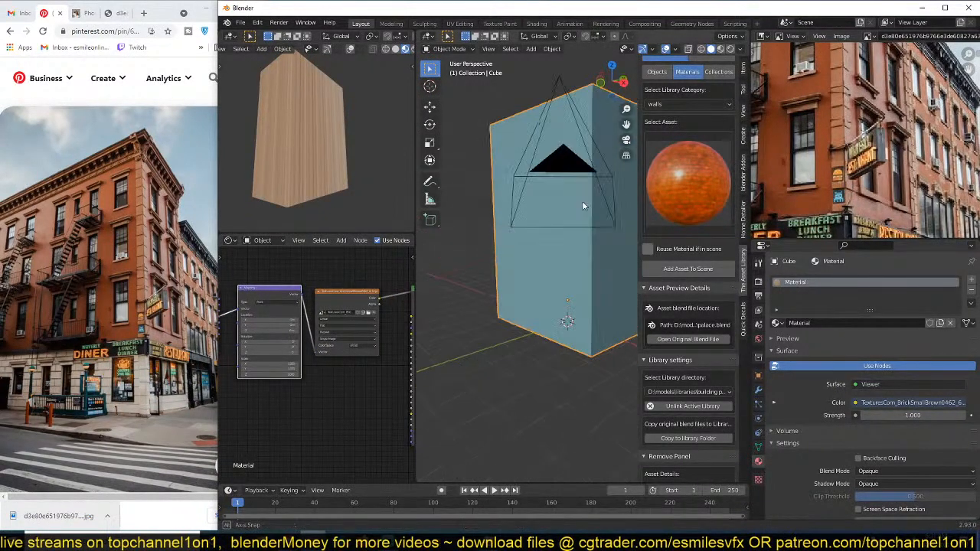
# Step: Set the brick Image Texture node's projection to Box and inspect the bricks up close
pyautogui.click(390, 322)
pyautogui.scroll(3, 386, 320)
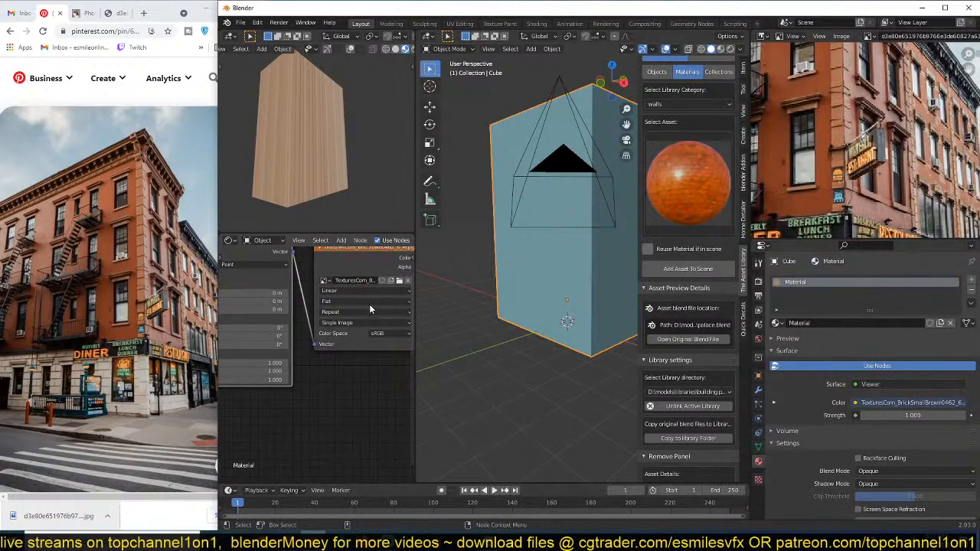
pyautogui.click(369, 303)
pyautogui.click(361, 317)
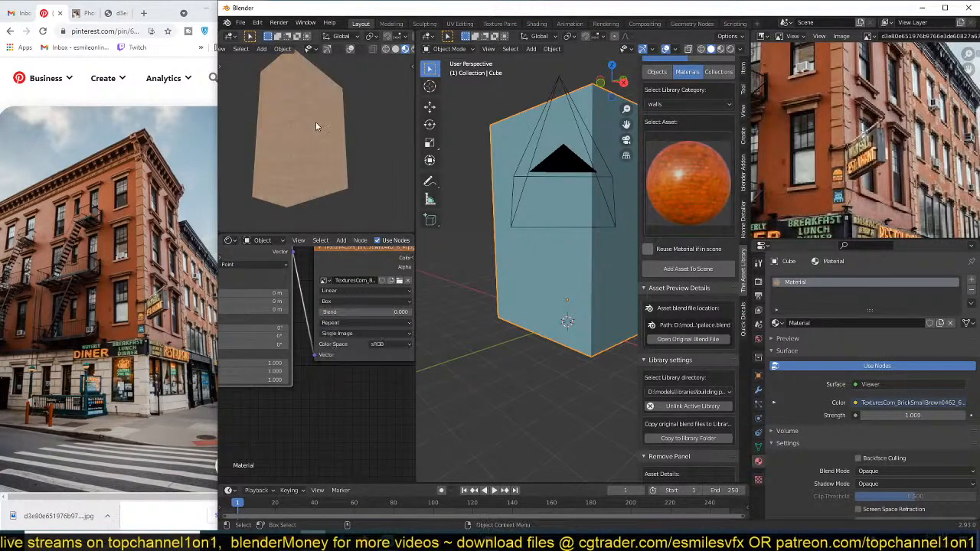
pyautogui.moveTo(315, 121); pyautogui.dragTo(383, 162, button='middle')
pyautogui.scroll(4, 405, 156)
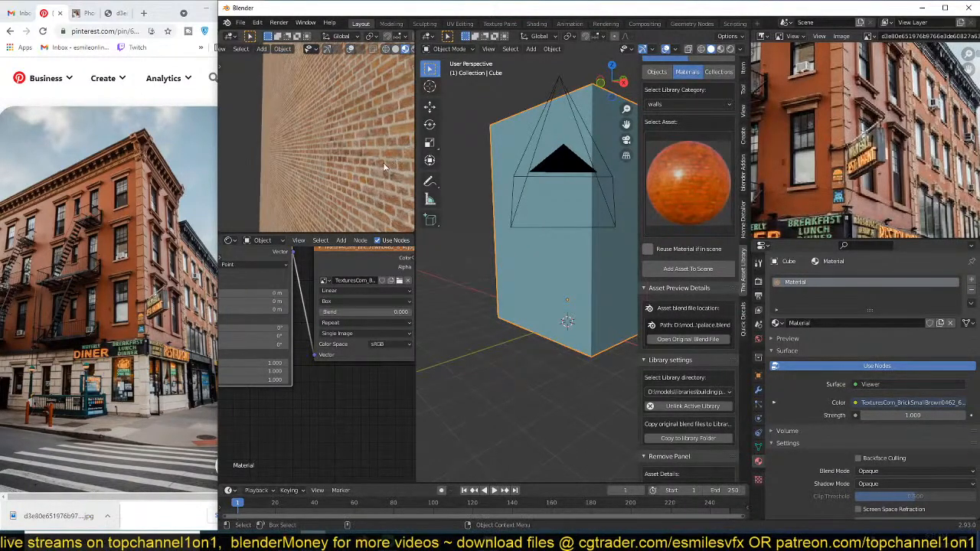
pyautogui.scroll(-4, 335, 293)
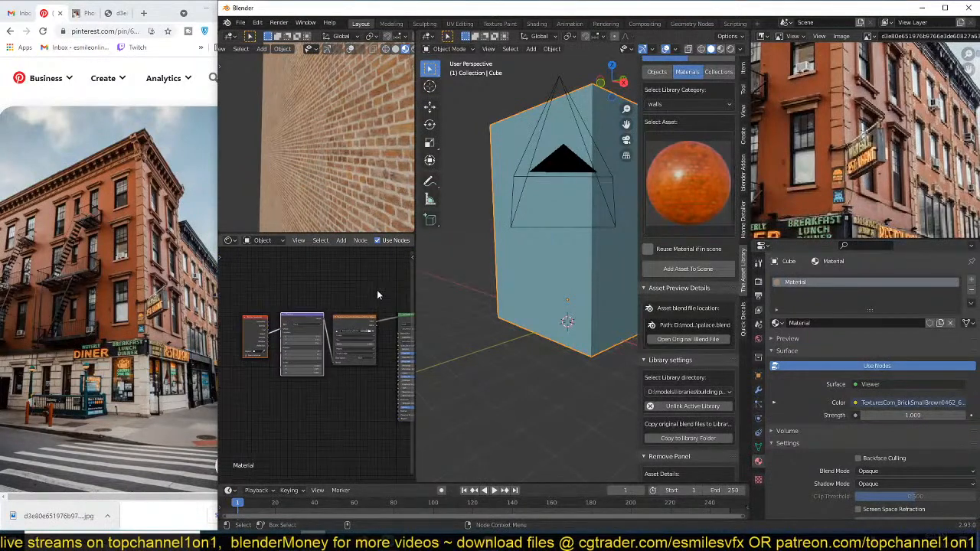
# Step: Move the texture coordinate, Mapping and Image Texture nodes farther away from the Principled BSDF
pyautogui.moveTo(375, 297); pyautogui.dragTo(252, 376)
pyautogui.moveTo(341, 354); pyautogui.dragTo(288, 352)
pyautogui.scroll(-2, 568, 202)
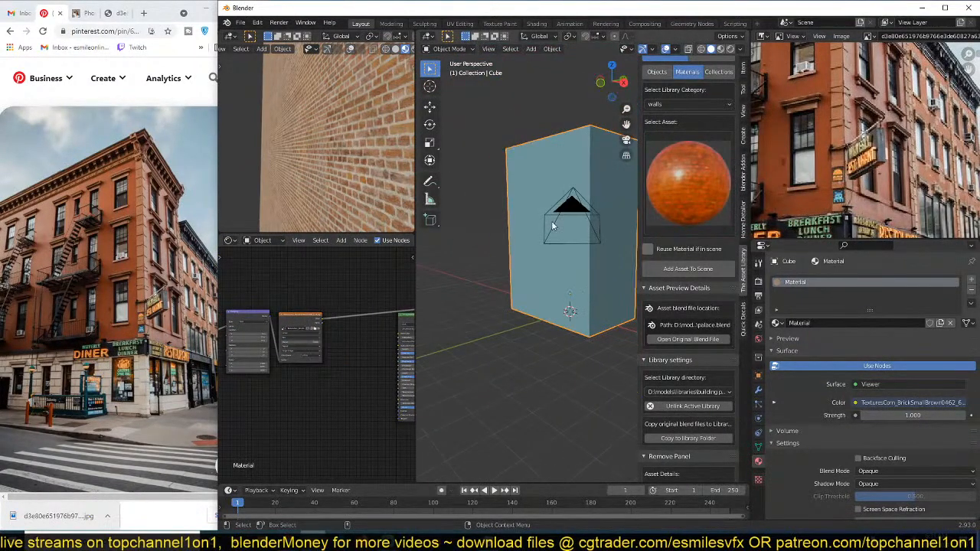
# Step: Hide the main viewport's sidebar and display the block there in Material Preview shading
pyautogui.press('n')
pyautogui.click(719, 49)
pyautogui.scroll(4, 637, 116)
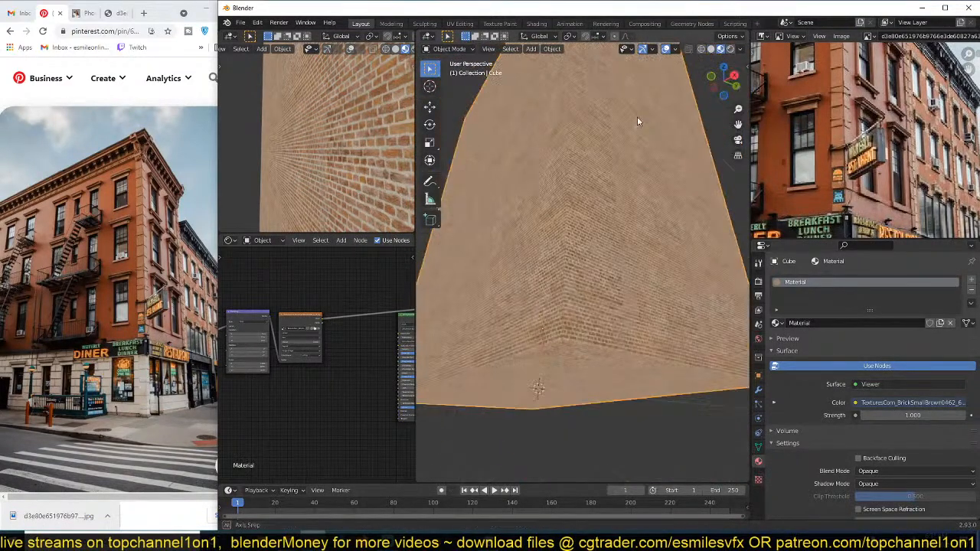
pyautogui.moveTo(638, 119)
pyautogui.mouseDown(button='middle')
pyautogui.moveTo(598, 164)
pyautogui.moveTo(624, 198)
pyautogui.moveTo(569, 177)
pyautogui.mouseUp(button='middle')
pyautogui.scroll(-3, 620, 213)
pyautogui.scroll(3, 620, 212)
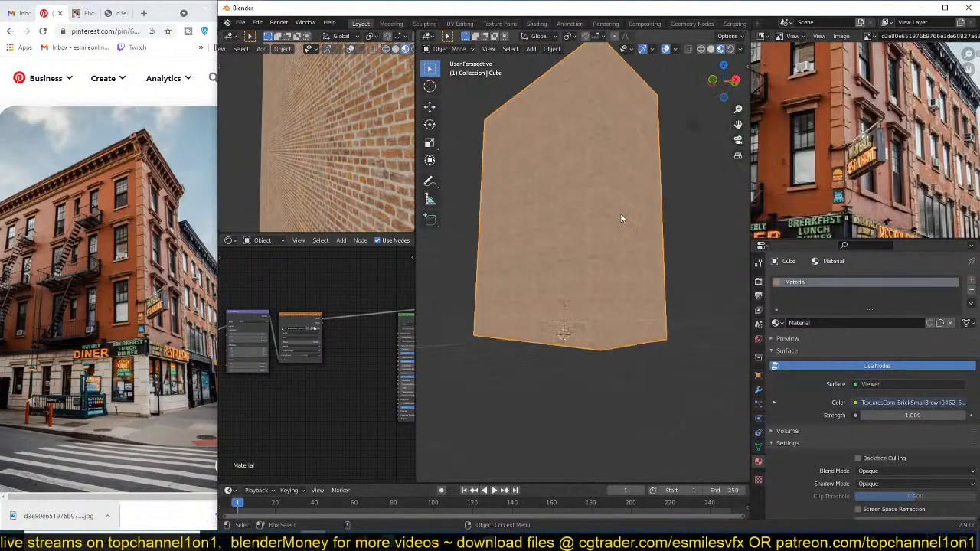
# Step: Set the Mapping node's X, Y and Z scale to 0.460 and check the brick size on the block
pyautogui.scroll(5, 295, 351)
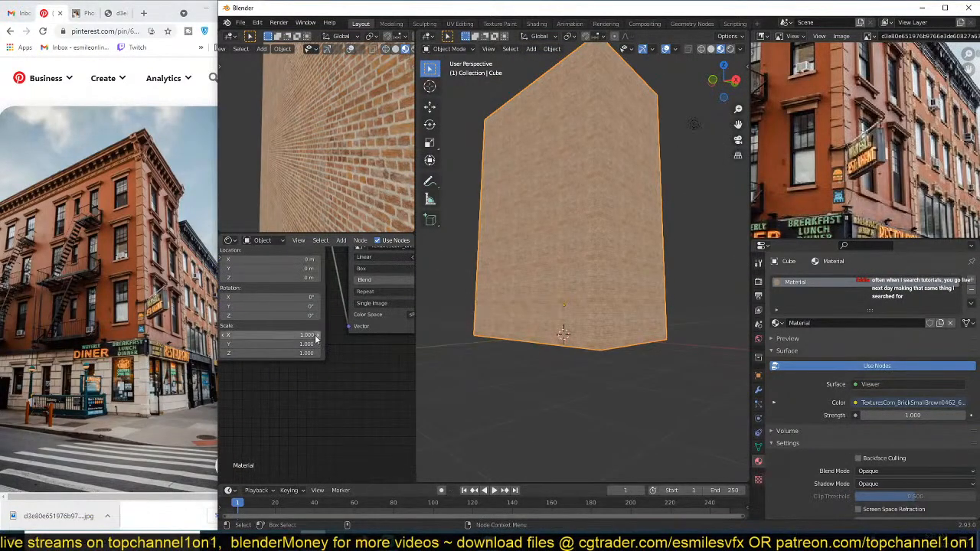
pyautogui.moveTo(269, 335); pyautogui.dragTo(233, 353)
pyautogui.moveTo(546, 234); pyautogui.dragTo(579, 236, button='middle')
pyautogui.scroll(-3, 578, 236)
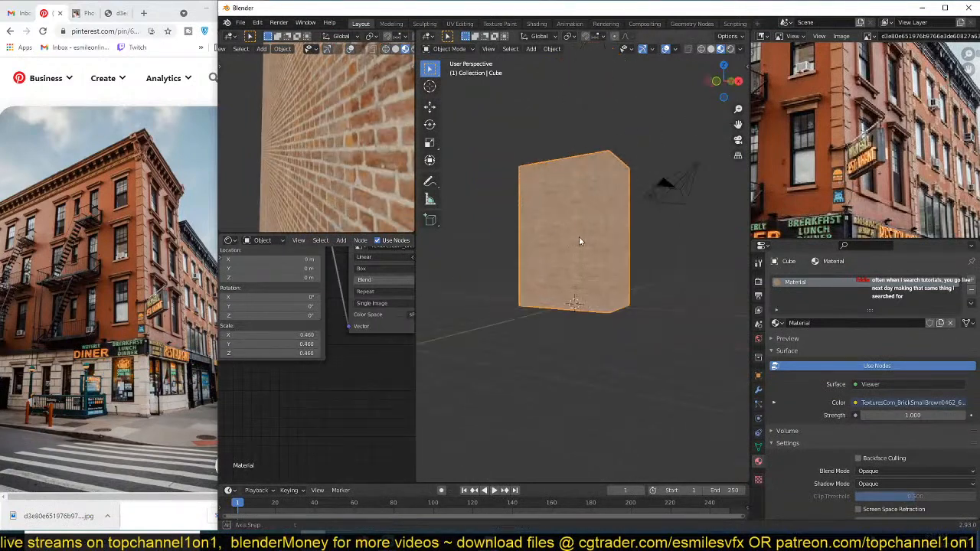
pyautogui.scroll(3, 585, 235)
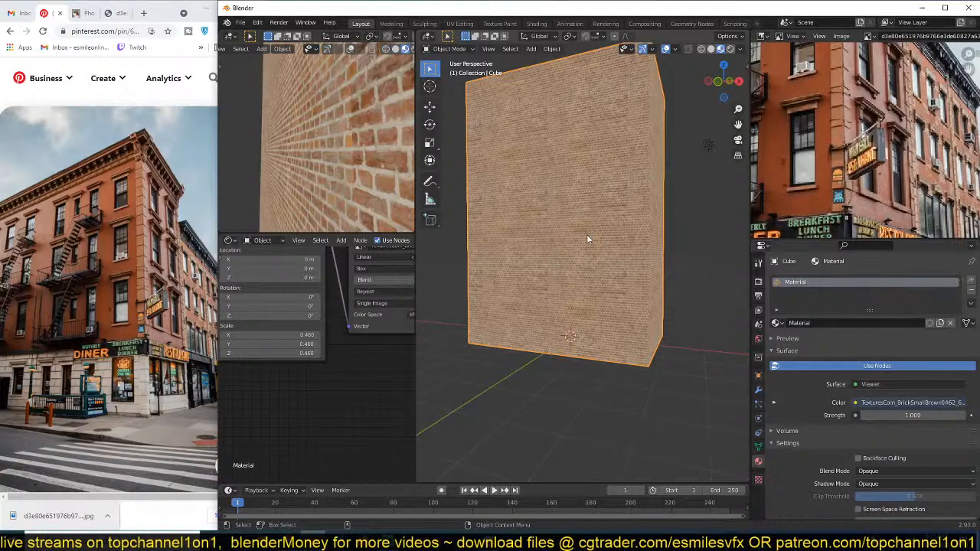
# Step: Connect the brick Image Texture's Color output to the Principled BSDF's Base Color
pyautogui.scroll(-5, 339, 351)
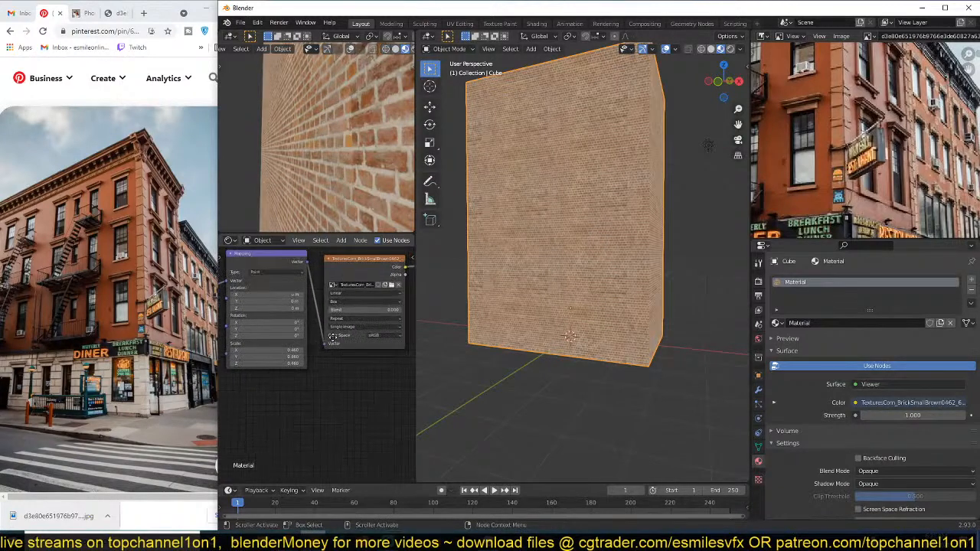
pyautogui.moveTo(328, 334); pyautogui.dragTo(256, 338, button='middle')
pyautogui.scroll(3, 313, 341)
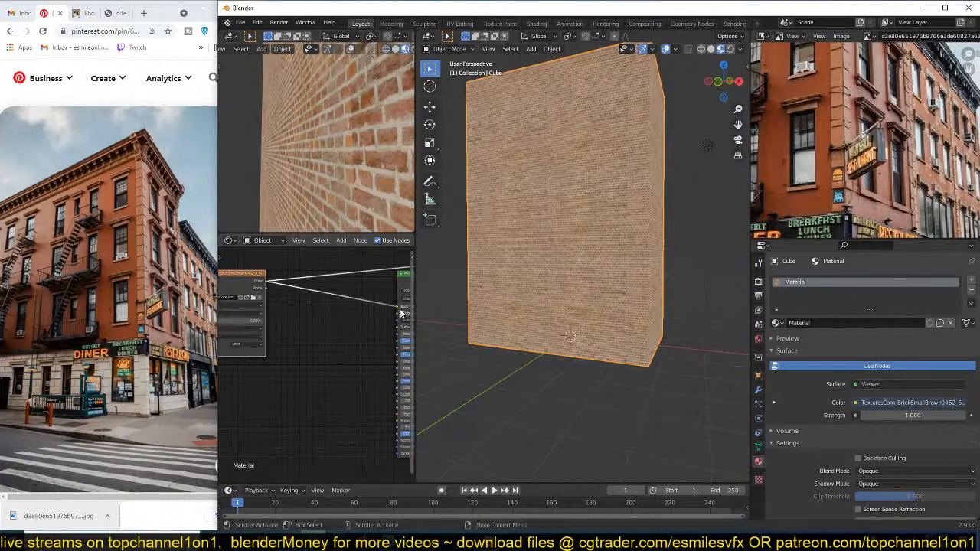
# Step: Add a ColorRamp node fed by the brick image's color and connect it to the Principled BSDF's Roughness
pyautogui.moveTo(339, 333); pyautogui.dragTo(323, 318, button='middle')
pyautogui.hotkey('shift', 'a')
pyautogui.moveTo(288, 351)
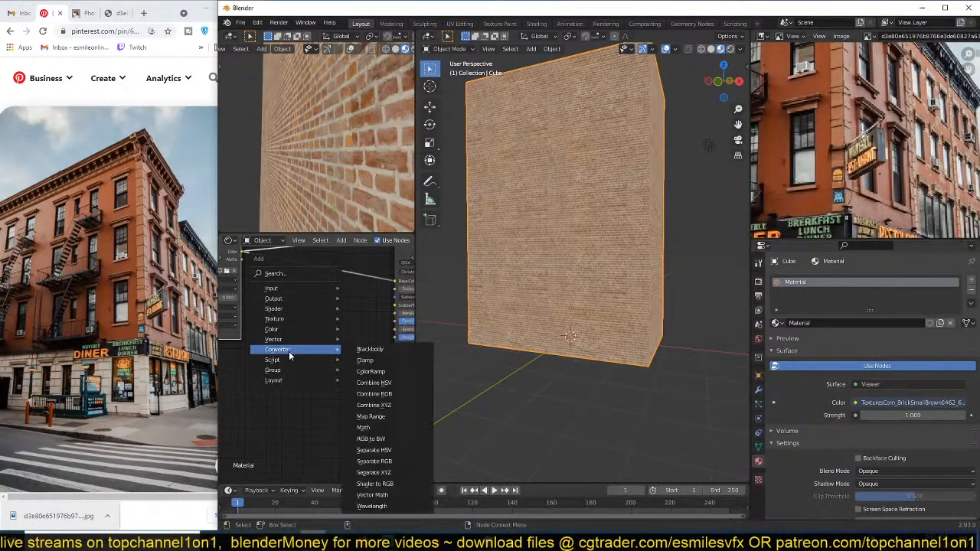
pyautogui.click(375, 372)
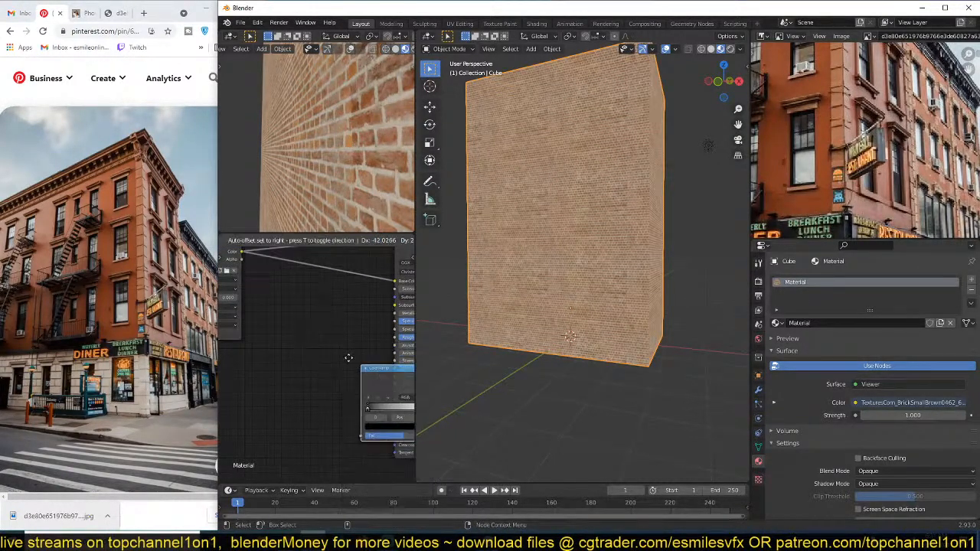
pyautogui.moveTo(241, 252); pyautogui.dragTo(269, 383)
pyautogui.moveTo(338, 349); pyautogui.dragTo(306, 349, button='middle')
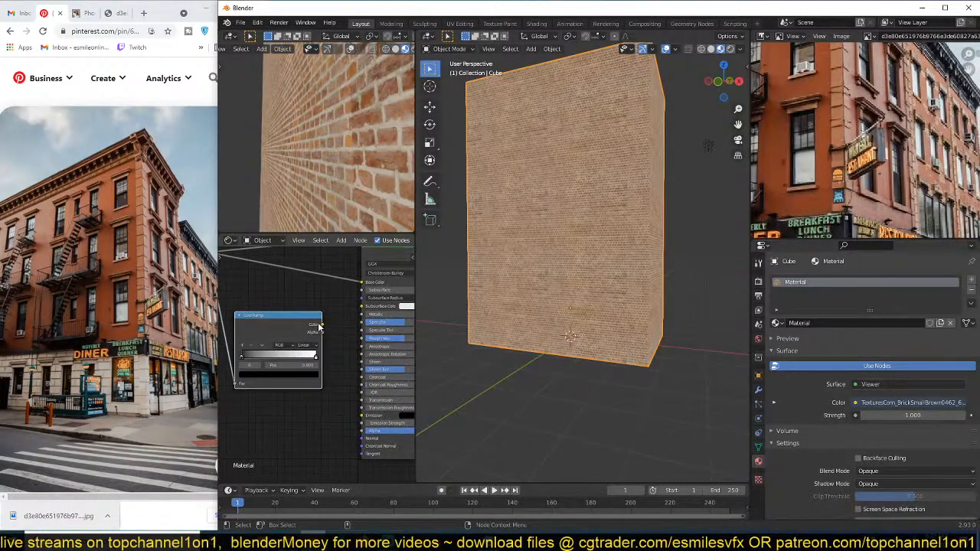
pyautogui.moveTo(320, 325); pyautogui.dragTo(361, 337)
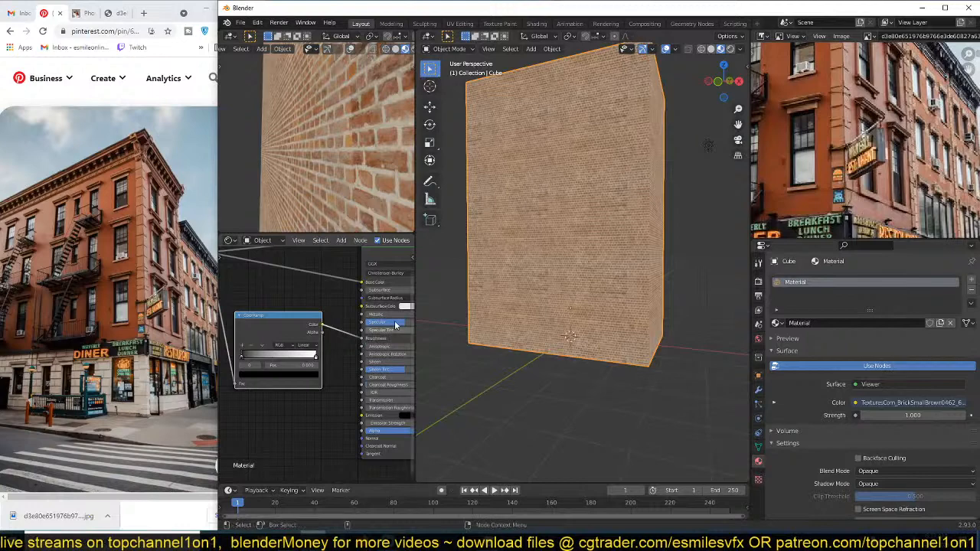
# Step: Route the Principled BSDF to the material output and view the shaded bricks up close
pyautogui.moveTo(367, 295); pyautogui.dragTo(283, 338, button='middle')
pyautogui.keyDown('ctrl'); pyautogui.keyDown('shift'); pyautogui.click(315, 288); pyautogui.keyUp('shift'); pyautogui.keyUp('ctrl')
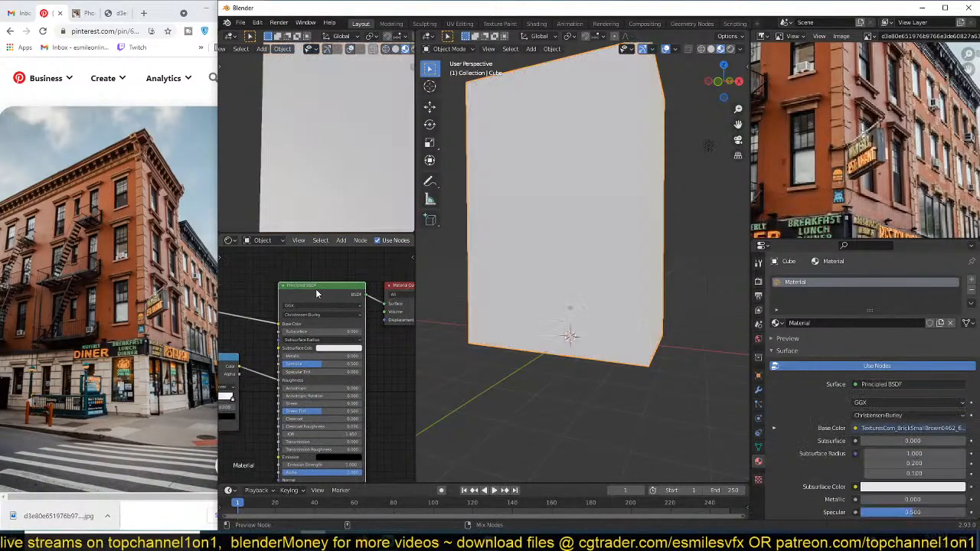
pyautogui.moveTo(634, 208); pyautogui.dragTo(627, 184, button='middle')
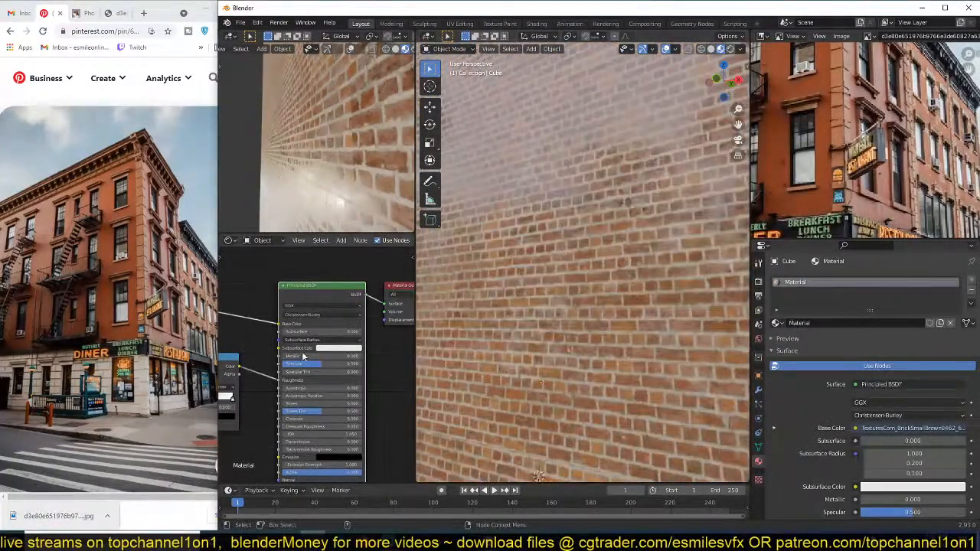
# Step: Move the Principled BSDF farther from the ColorRamp to make room, and check the wall's reflections near the corner
pyautogui.scroll(-3, 333, 312)
pyautogui.moveTo(296, 307); pyautogui.dragTo(361, 293)
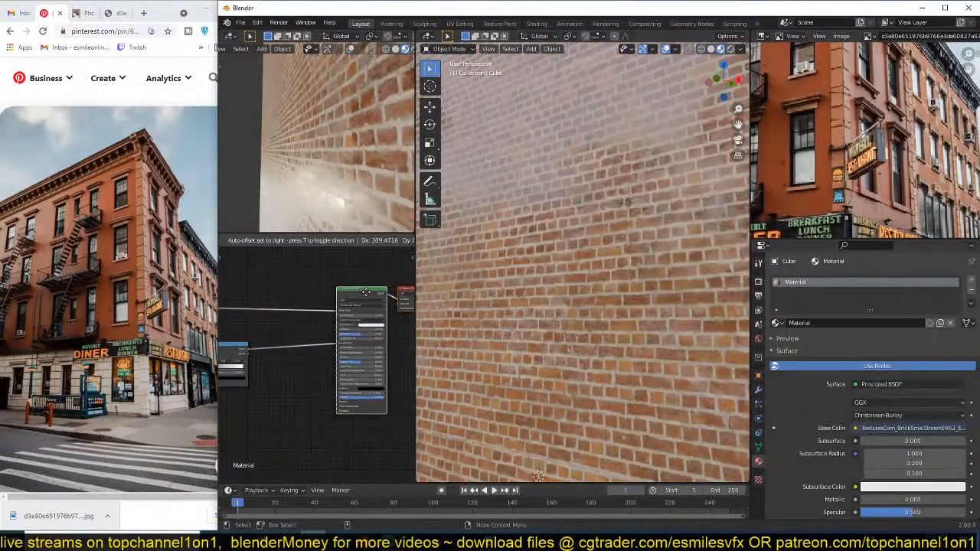
pyautogui.scroll(6, 580, 262)
pyautogui.moveTo(580, 263); pyautogui.dragTo(553, 259, button='middle')
pyautogui.scroll(-3, 554, 258)
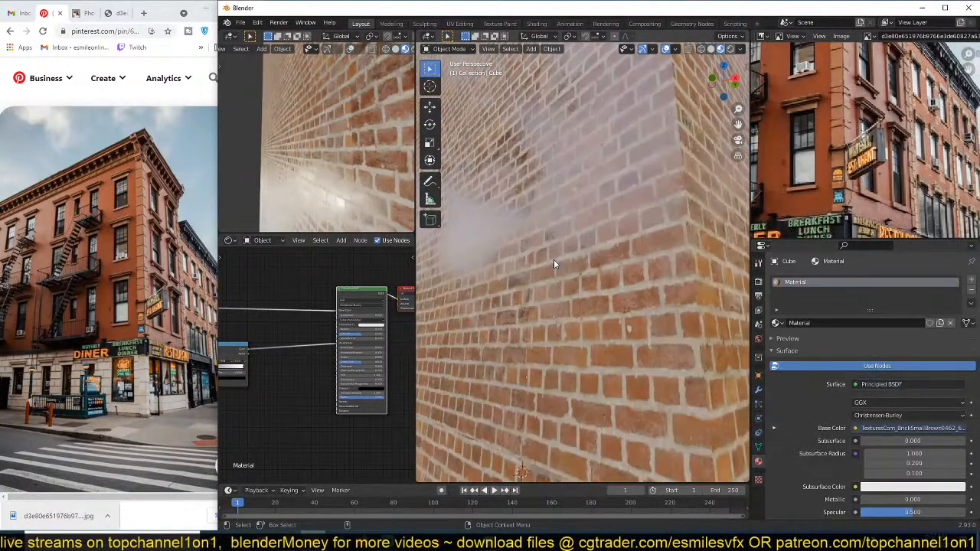
# Step: Preview the ColorRamp output on the block and switch back to the Principled BSDF
pyautogui.scroll(1, 276, 359)
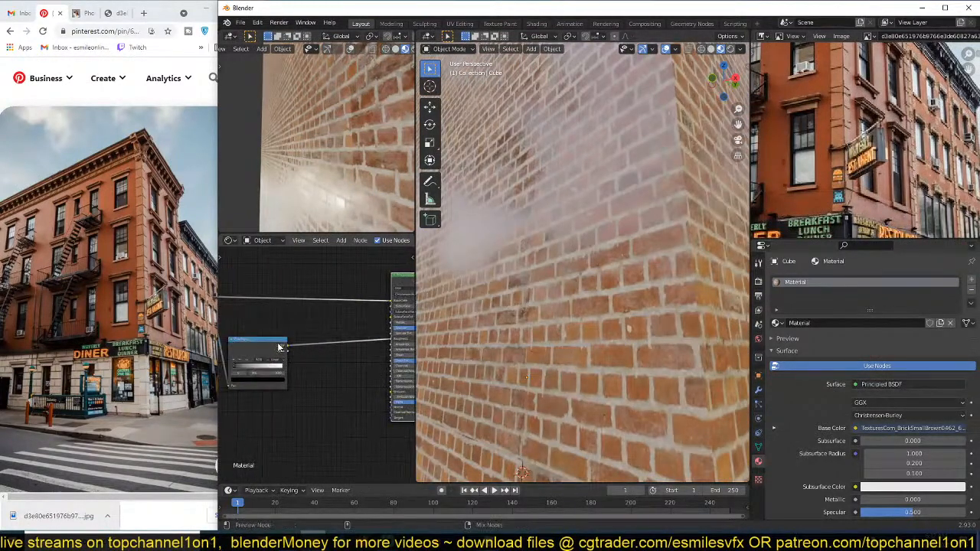
pyautogui.keyDown('ctrl'); pyautogui.keyDown('shift'); pyautogui.click(284, 347); pyautogui.keyUp('shift'); pyautogui.keyUp('ctrl')
pyautogui.moveTo(341, 335); pyautogui.dragTo(321, 342, button='middle')
pyautogui.keyDown('ctrl'); pyautogui.keyDown('shift'); pyautogui.click(389, 289); pyautogui.keyUp('shift'); pyautogui.keyUp('ctrl')
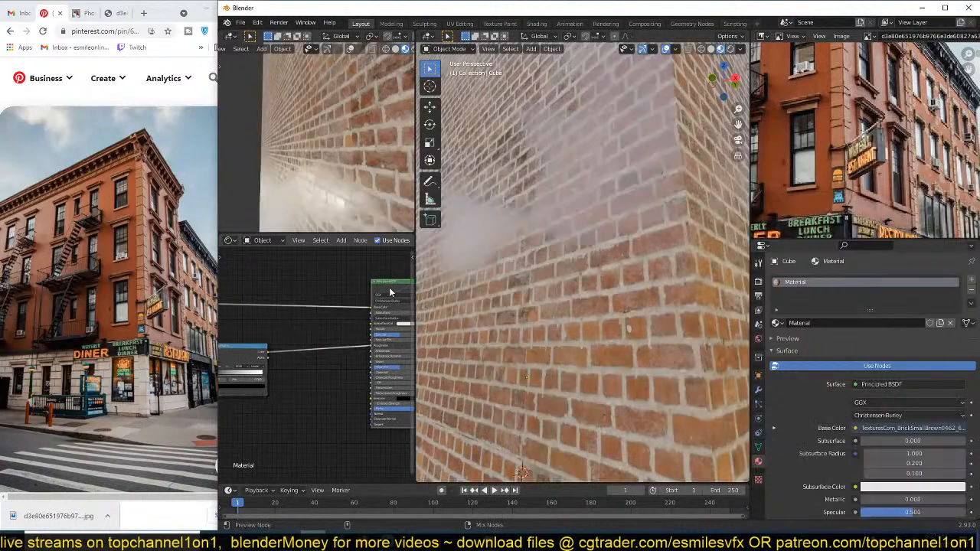
# Step: Insert a MixRGB node between the ColorRamp and the Roughness input and lower its factor to about 0.1
pyautogui.hotkey('shift', 'a')
pyautogui.moveTo(290, 357)
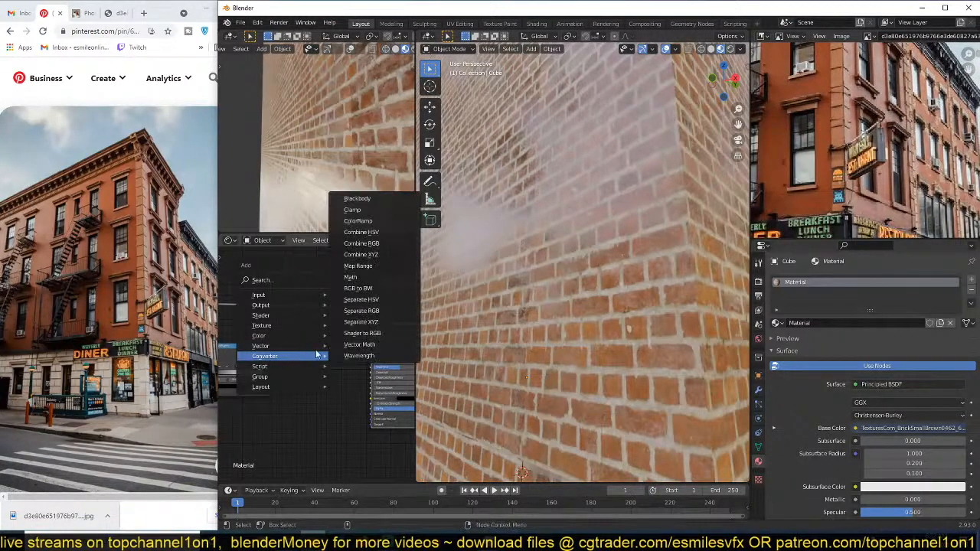
pyautogui.moveTo(289, 336)
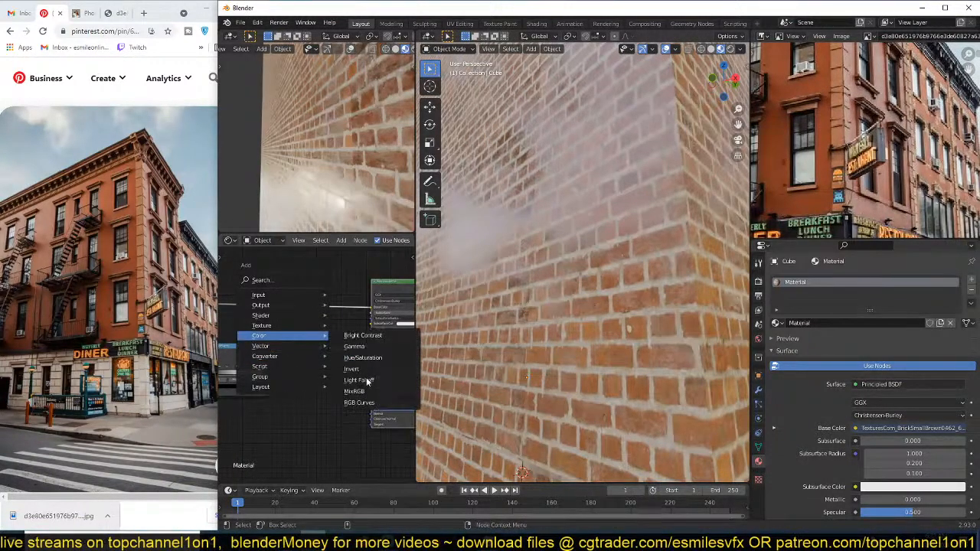
pyautogui.click(354, 391)
pyautogui.click(334, 392)
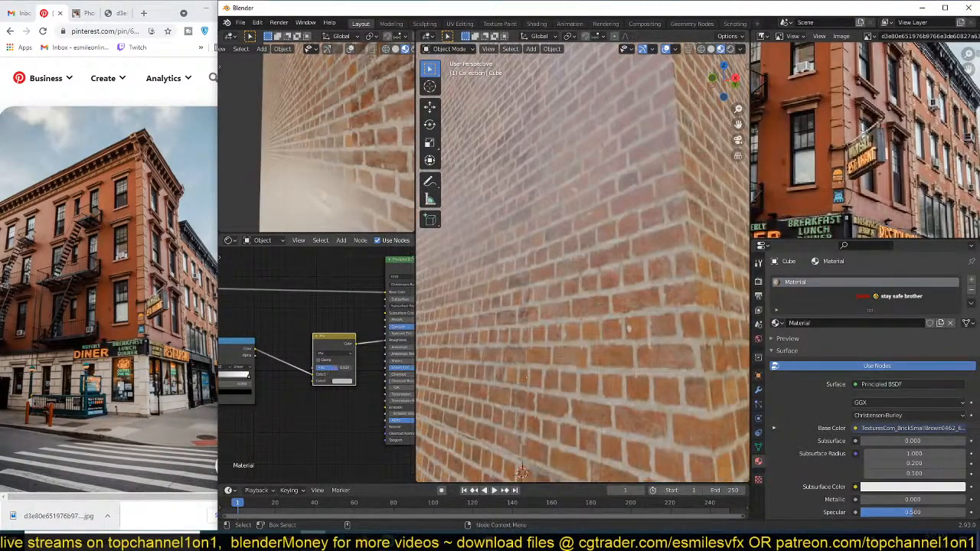
pyautogui.moveTo(337, 367); pyautogui.dragTo(308, 367)
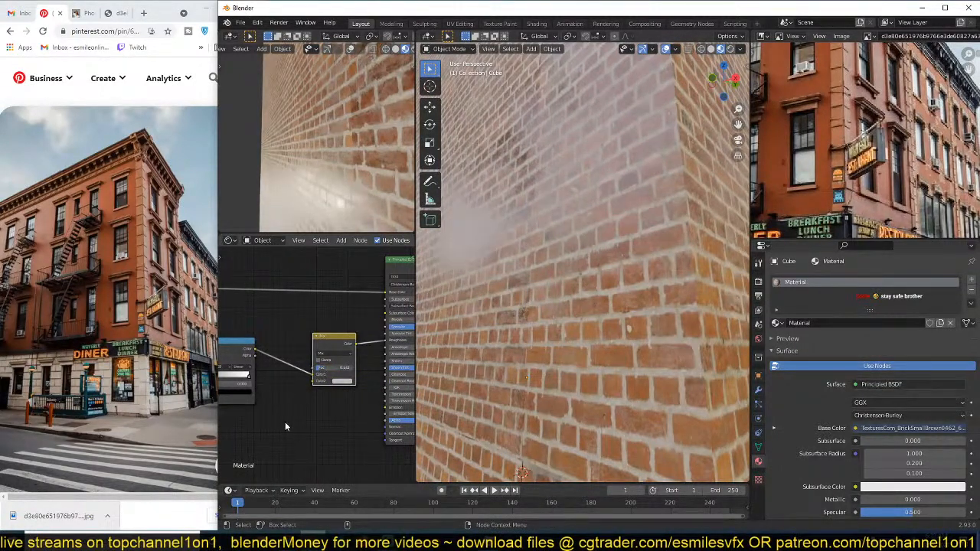
# Step: Add a Bump node below the Mix node in the brick material
pyautogui.scroll(-1, 285, 426)
pyautogui.hotkey('shift', 'a')
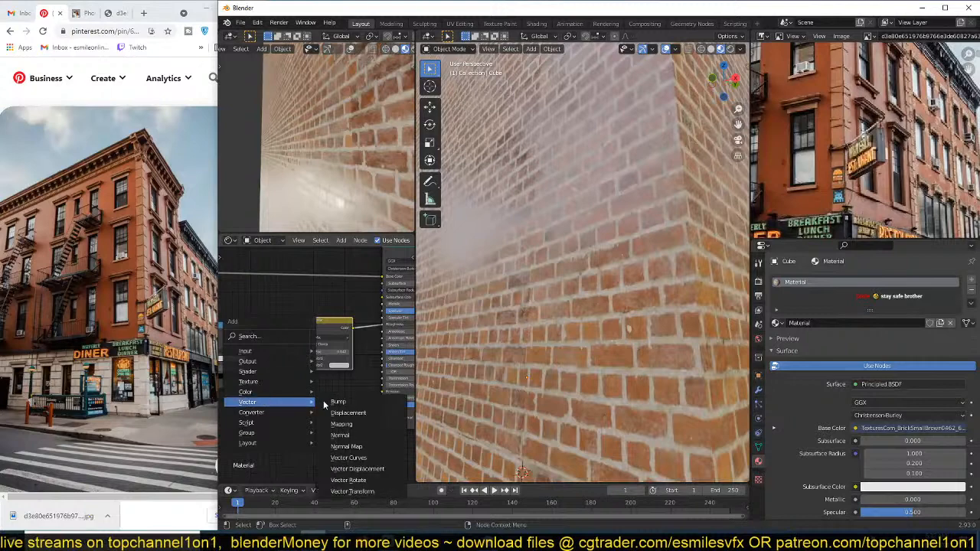
pyautogui.click(337, 401)
pyautogui.click(327, 400)
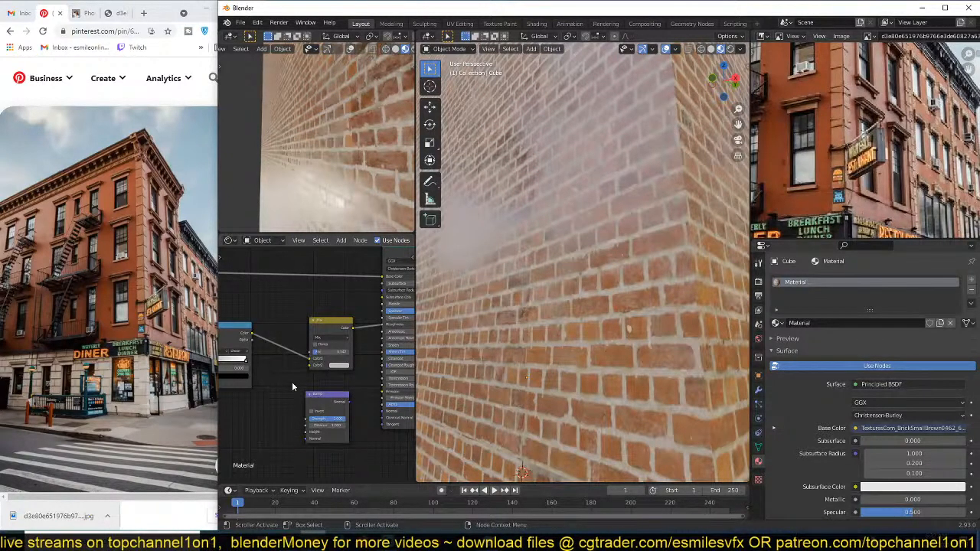
pyautogui.moveTo(293, 383); pyautogui.dragTo(337, 349, button='middle')
pyautogui.scroll(-2, 309, 374)
pyautogui.scroll(3, 295, 361)
pyautogui.scroll(-3, 276, 344)
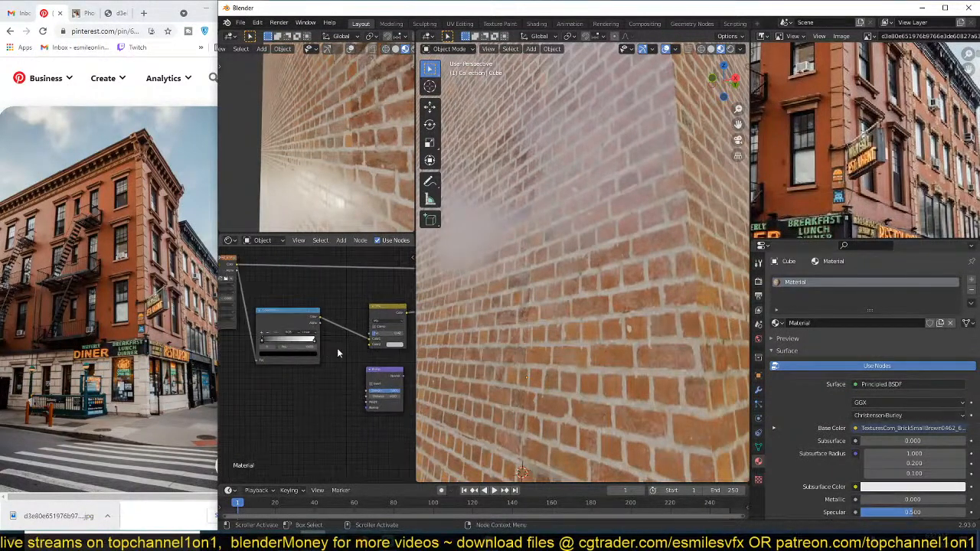
# Step: Connect the brick texture's Color to the Bump node's Height and its Normal output to the Principled BSDF, inspecting the relief up close
pyautogui.scroll(-3, 332, 349)
pyautogui.scroll(3, 267, 314)
pyautogui.moveTo(237, 268); pyautogui.dragTo(365, 403)
pyautogui.scroll(3, 344, 402)
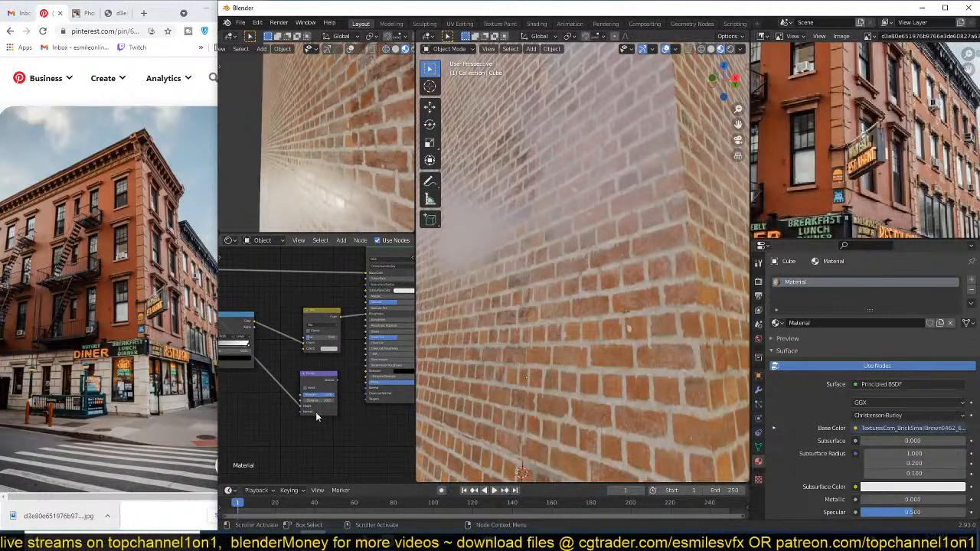
pyautogui.moveTo(305, 426); pyautogui.dragTo(289, 413, button='middle')
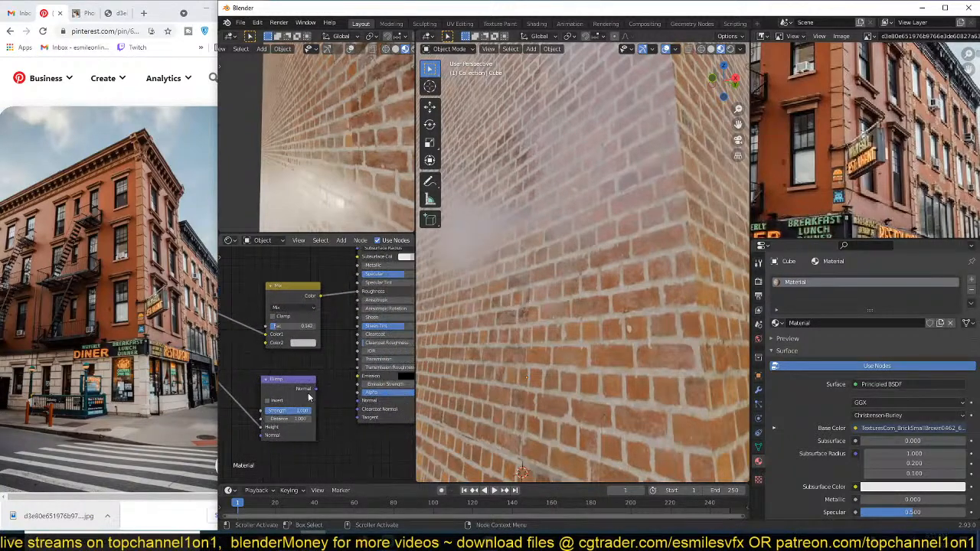
pyautogui.moveTo(315, 388); pyautogui.dragTo(367, 401)
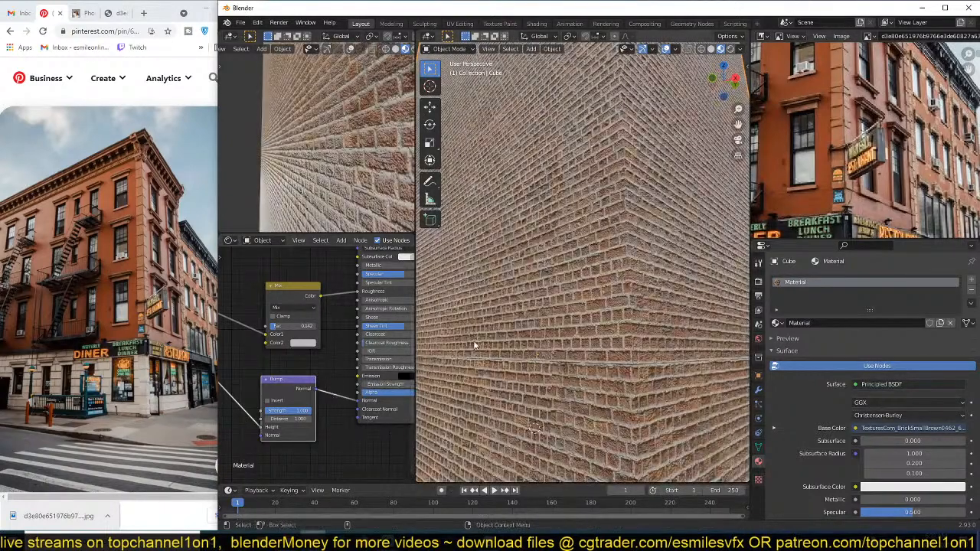
pyautogui.moveTo(309, 388); pyautogui.dragTo(344, 370, button='middle')
pyautogui.moveTo(600, 337); pyautogui.dragTo(584, 360, button='middle')
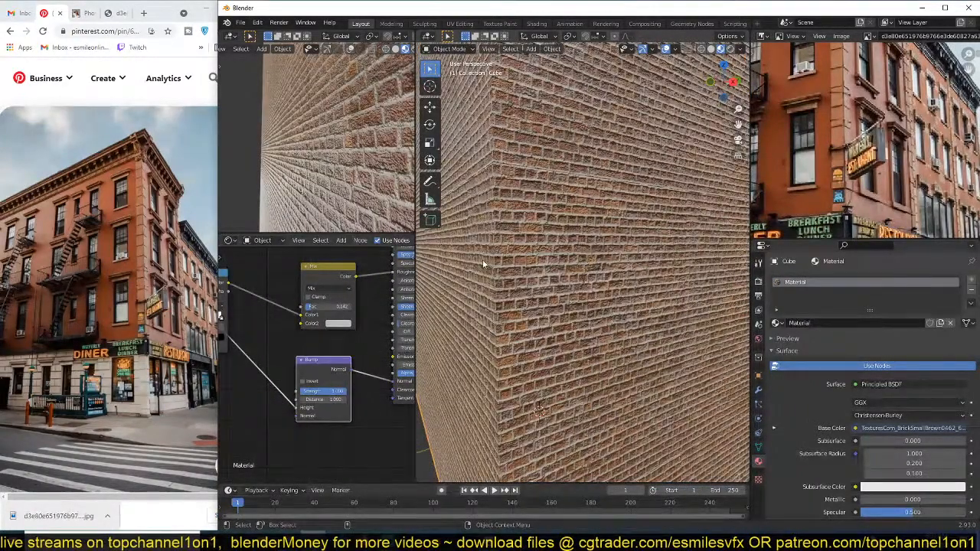
pyautogui.scroll(5, 613, 222)
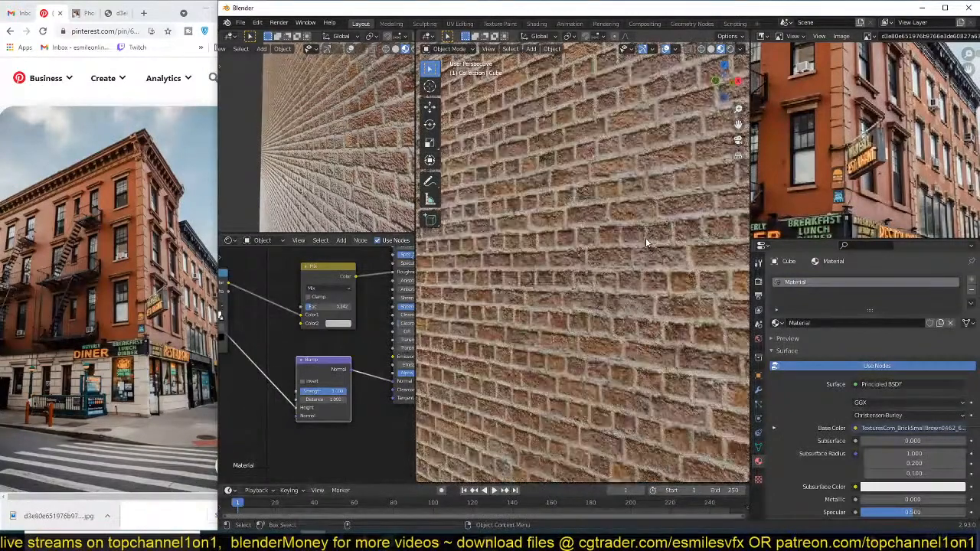
pyautogui.keyDown('shift'); pyautogui.moveTo(603, 219); pyautogui.dragTo(590, 182, button='middle'); pyautogui.keyUp('shift')
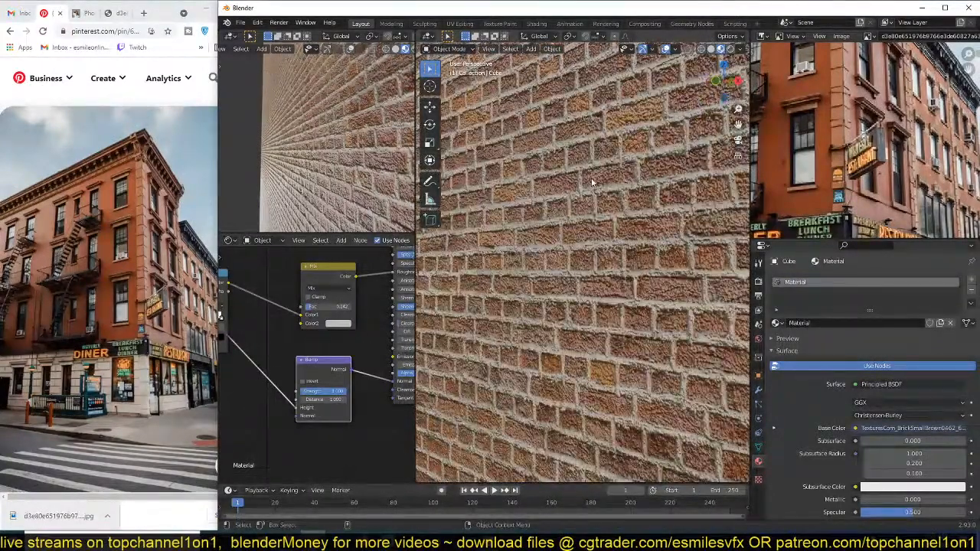
# Step: Move the Bump node aside and insert a duplicate of the ColorRamp between the brick texture and the Bump height
pyautogui.moveTo(317, 357); pyautogui.dragTo(355, 340, button='middle')
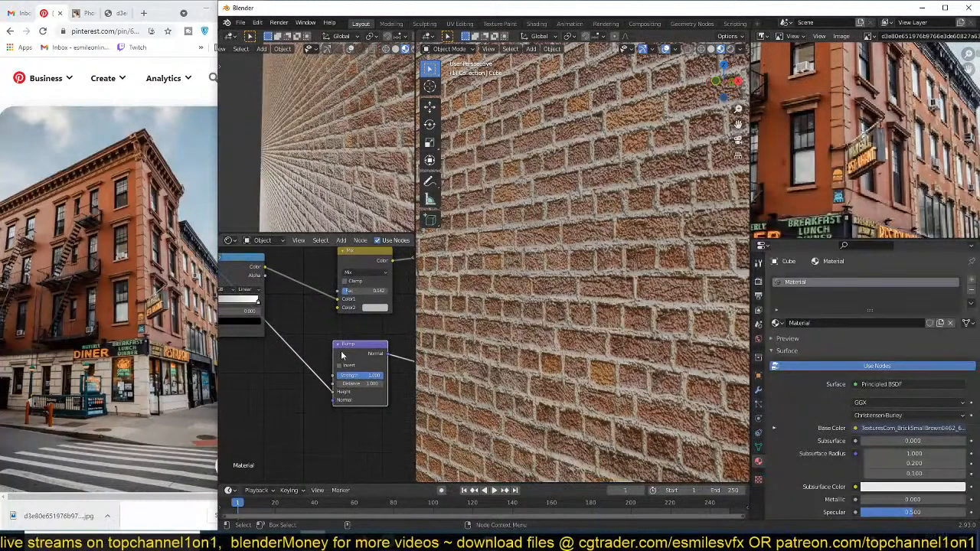
pyautogui.moveTo(342, 354); pyautogui.dragTo(362, 387)
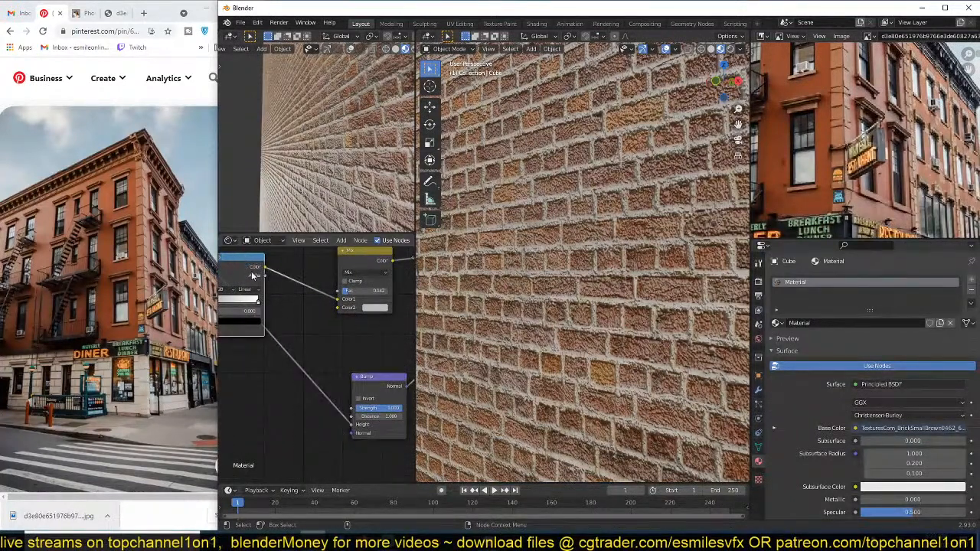
pyautogui.hotkey('shift', 'd')
pyautogui.click(355, 452)
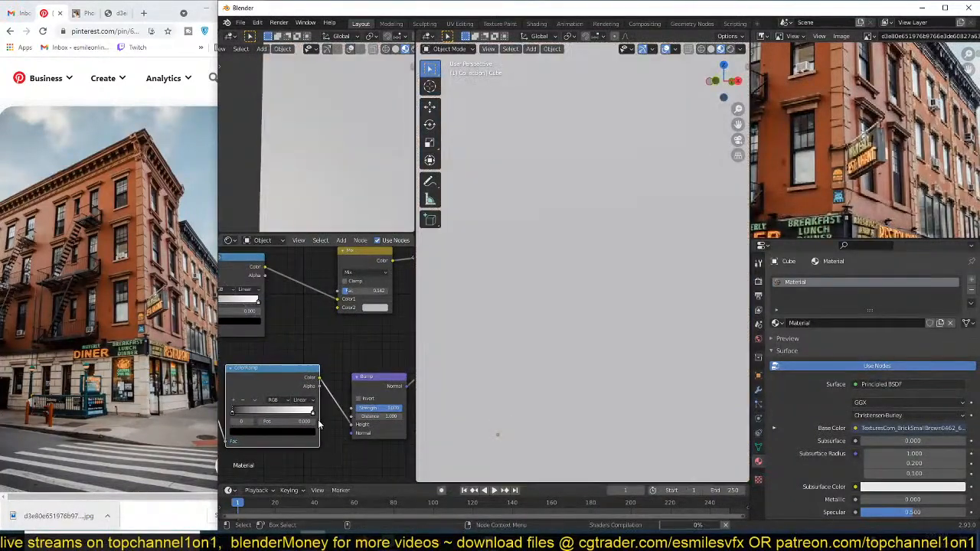
# Step: Move the dark stop of the bump ColorRamp to 0.205 and pull its light stop slightly inward
pyautogui.moveTo(317, 419); pyautogui.dragTo(347, 414, button='middle')
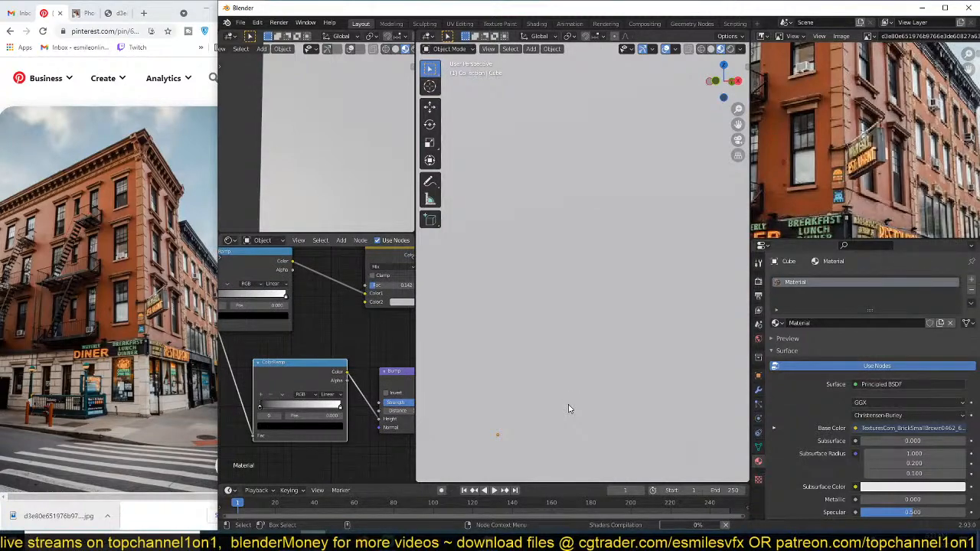
pyautogui.scroll(1, 314, 414)
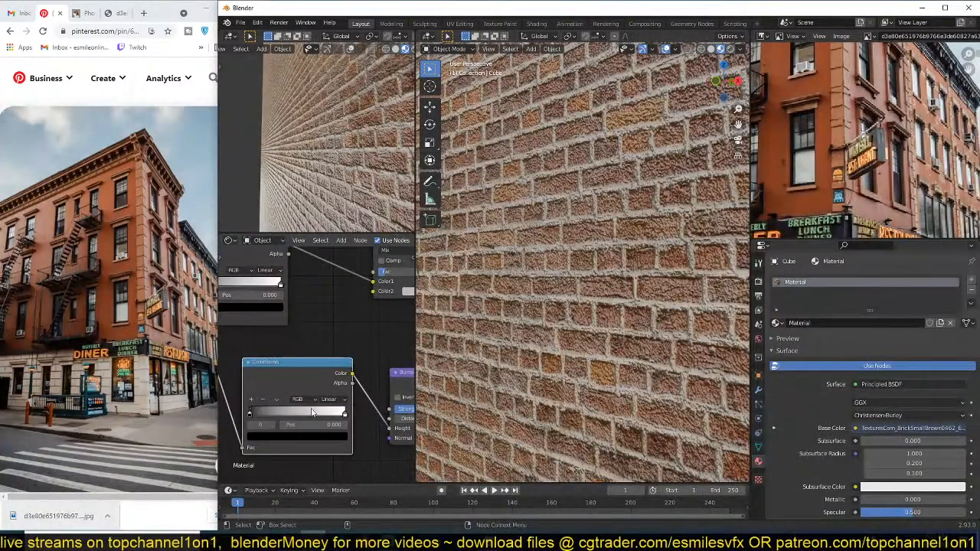
pyautogui.moveTo(253, 412)
pyautogui.mouseDown()
pyautogui.moveTo(320, 414)
pyautogui.moveTo(276, 414)
pyautogui.mouseUp()
pyautogui.click(342, 413)
pyautogui.moveTo(309, 407); pyautogui.dragTo(260, 398, button='middle')
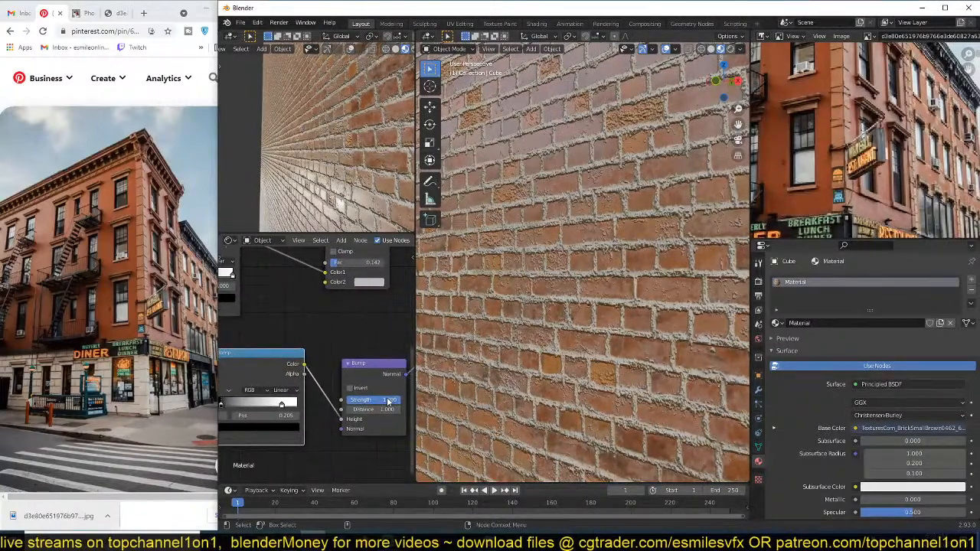
# Step: Lower the Bump node's strength to about 0.767, turn on Invert, and check the brick wall
pyautogui.moveTo(389, 400); pyautogui.dragTo(371, 396)
pyautogui.click(357, 388)
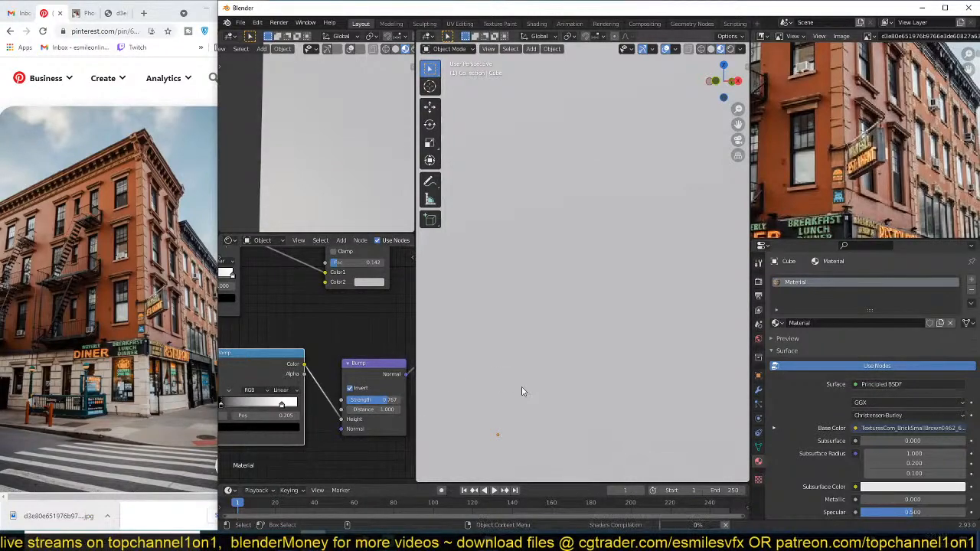
pyautogui.scroll(-5, 635, 315)
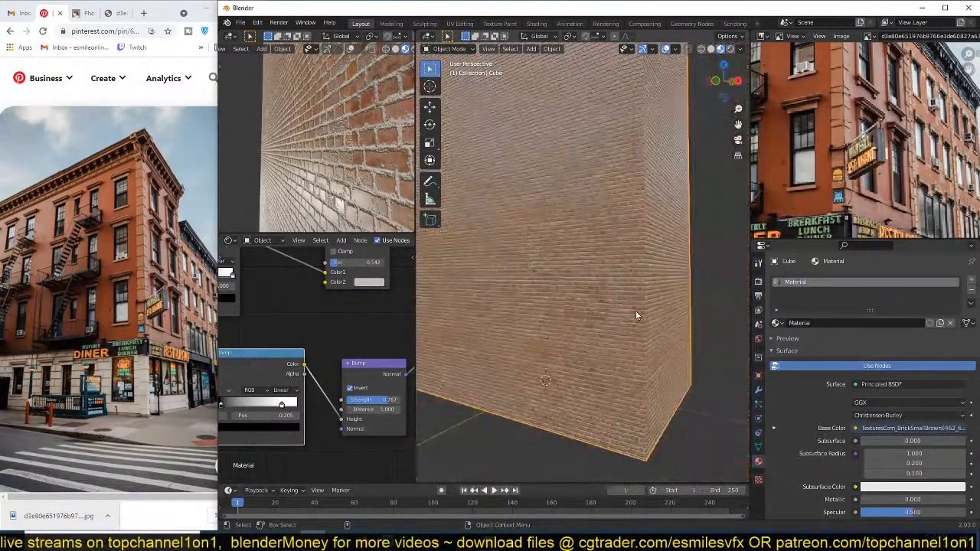
pyautogui.scroll(2, 627, 314)
# Step: Reduce the Bump node's strength to about 0.233 and review the brick relief on the whole block
pyautogui.moveTo(377, 403); pyautogui.dragTo(336, 404)
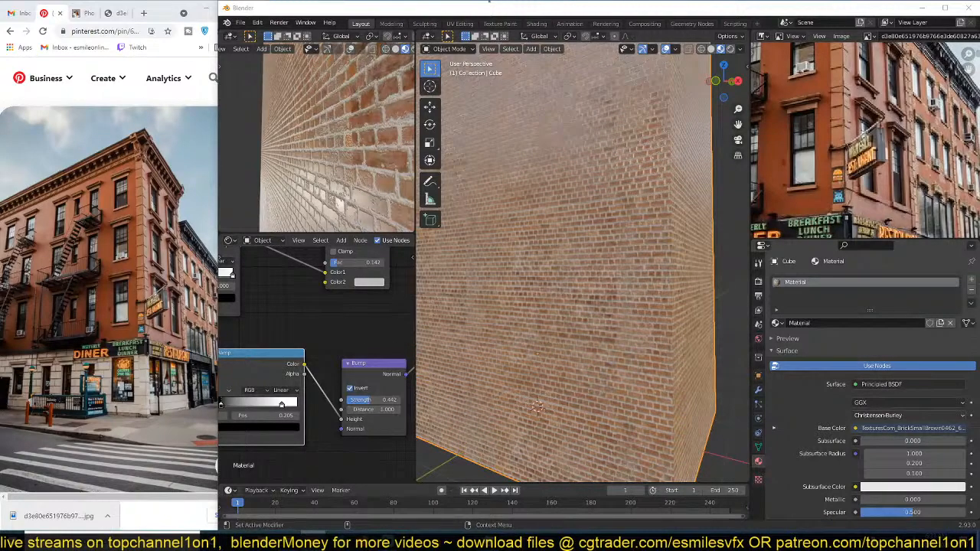
pyautogui.moveTo(604, 224); pyautogui.dragTo(628, 207, button='middle')
pyautogui.scroll(1, 376, 404)
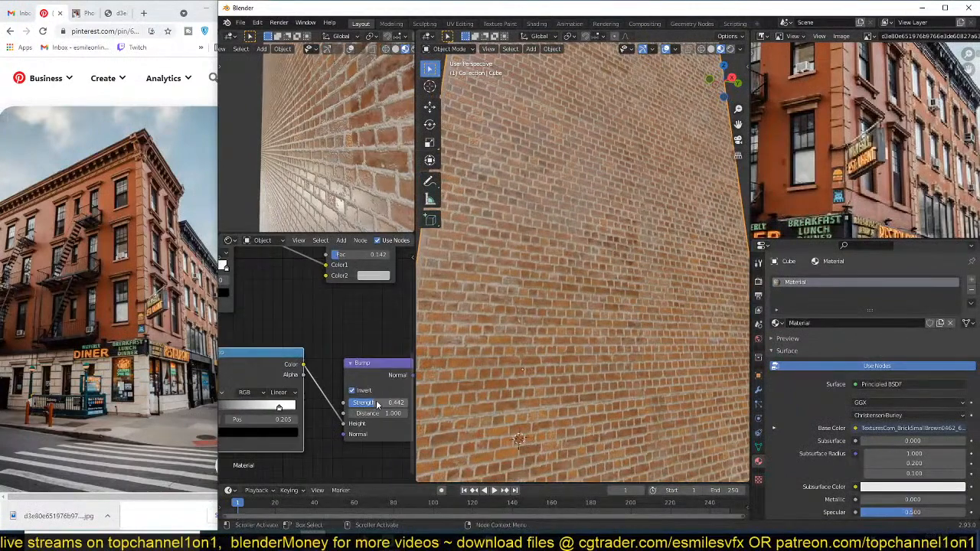
pyautogui.moveTo(377, 404); pyautogui.dragTo(359, 404)
pyautogui.scroll(-5, 574, 341)
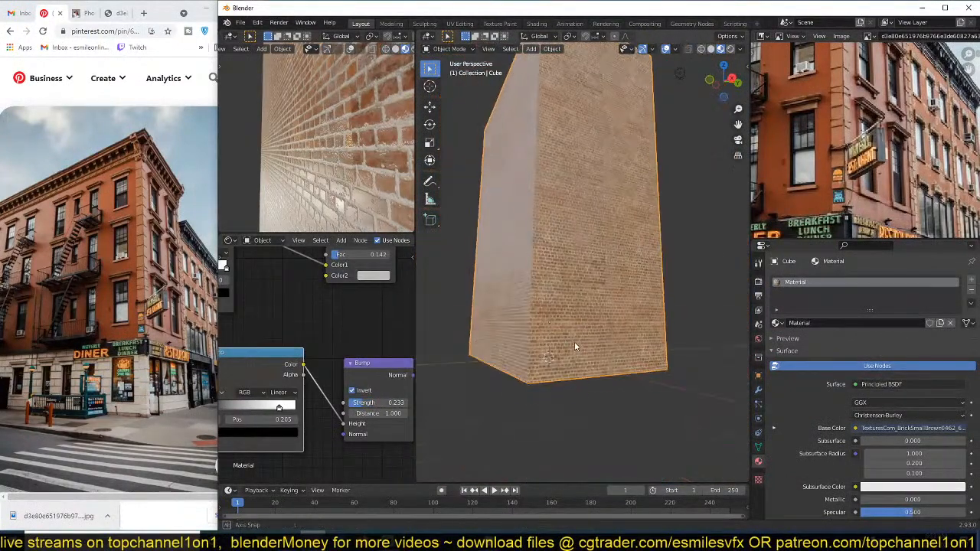
pyautogui.moveTo(367, 348); pyautogui.dragTo(356, 388, button='middle')
pyautogui.scroll(-4, 355, 388)
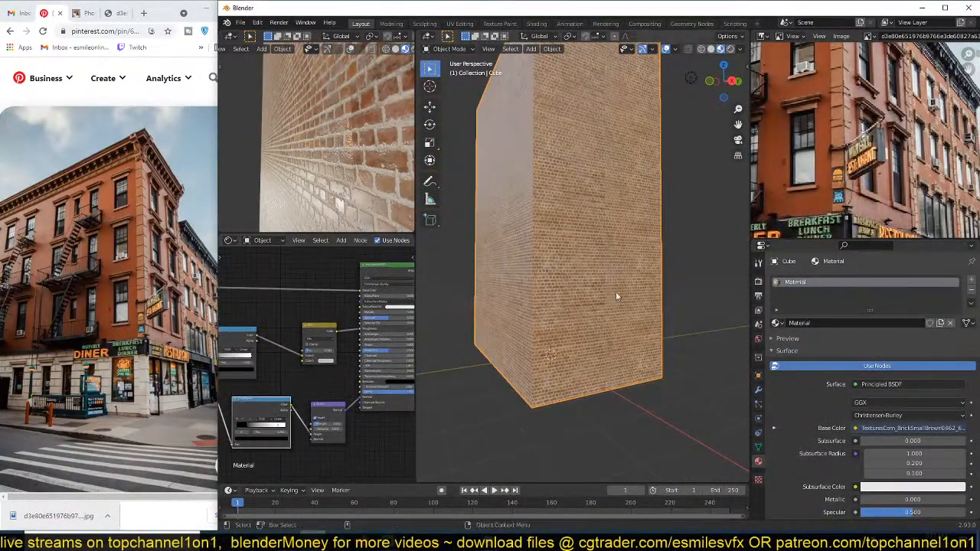
pyautogui.moveTo(615, 291); pyautogui.dragTo(604, 213, button='middle')
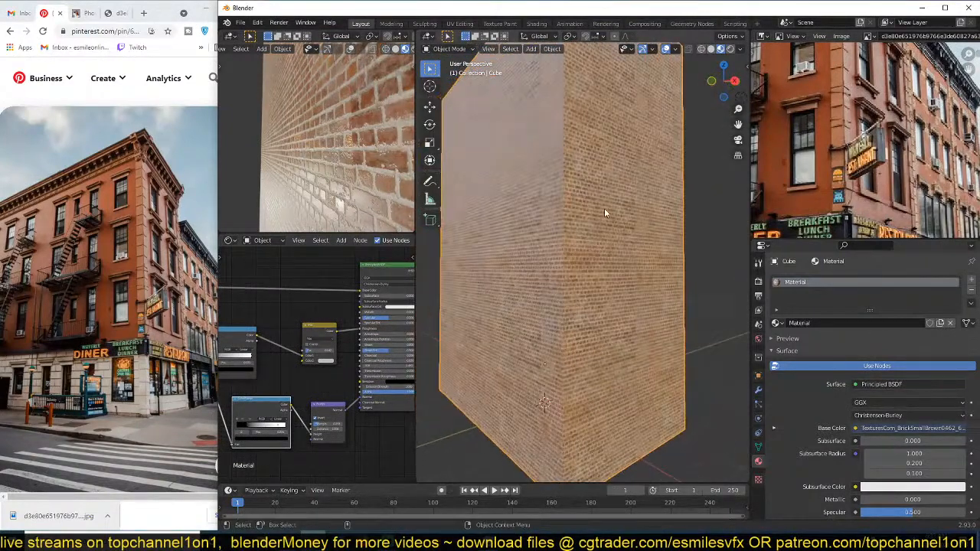
# Step: Insert a duplicate of the Mix node between the brick texture and the Base Color input and set its blend mode to Color
pyautogui.click(317, 317)
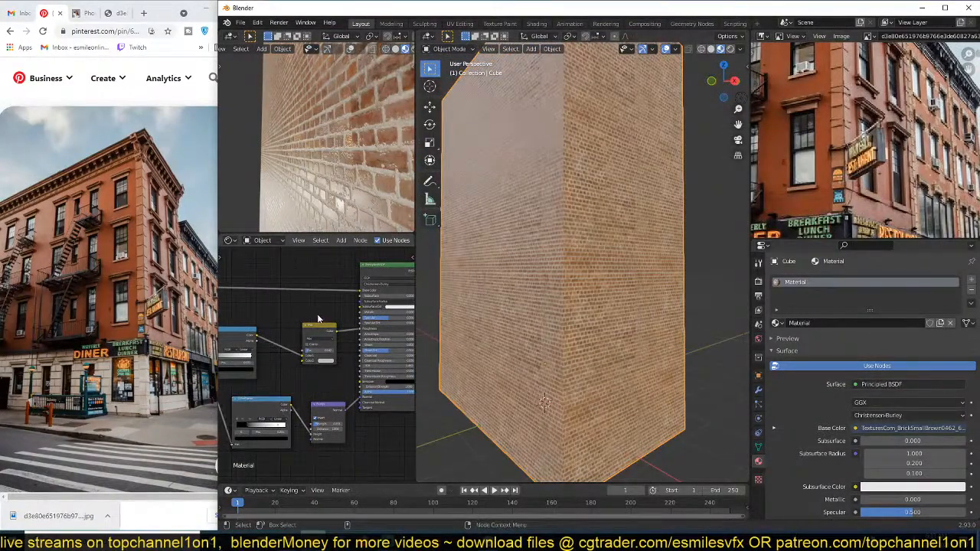
pyautogui.moveTo(324, 319); pyautogui.dragTo(329, 332, button='middle')
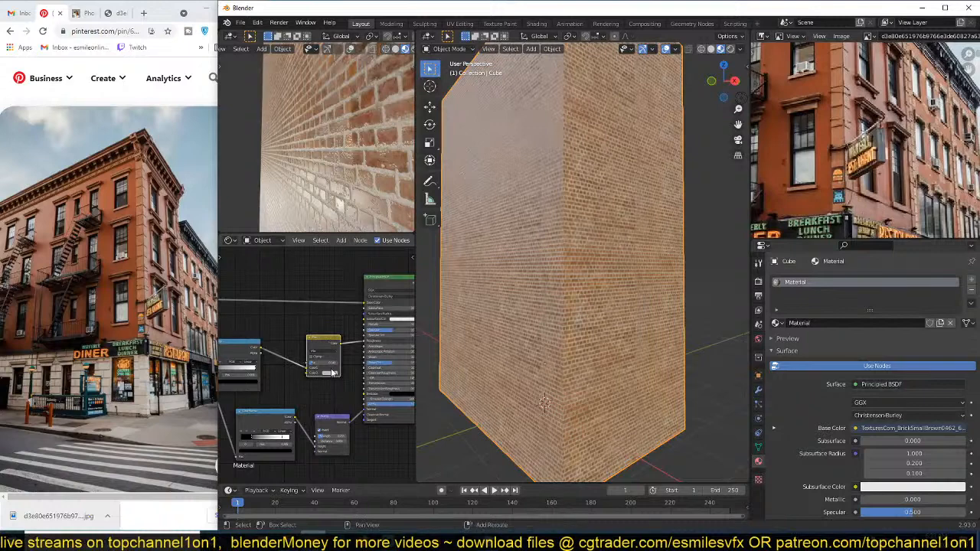
pyautogui.hotkey('shift', 'd')
pyautogui.click(327, 303)
pyautogui.moveTo(301, 327); pyautogui.dragTo(302, 357, button='middle')
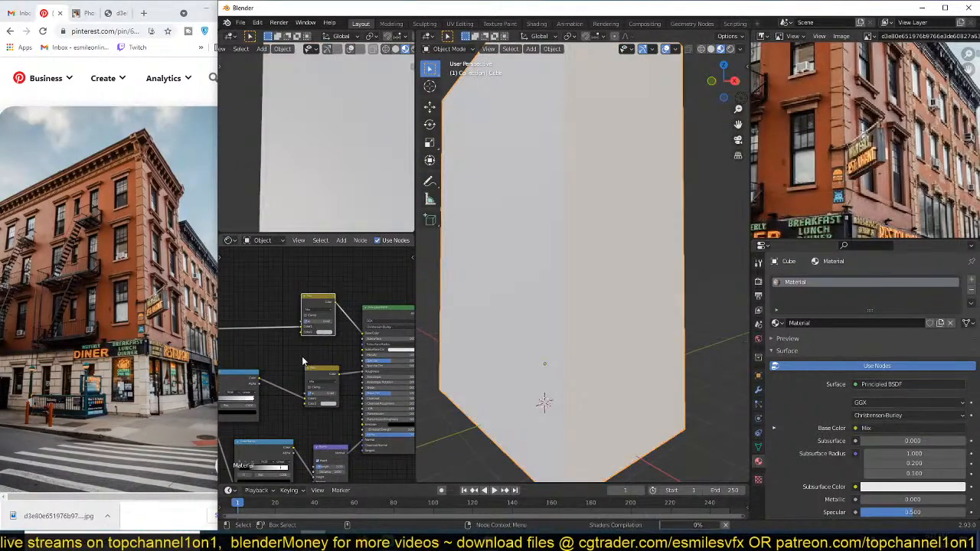
pyautogui.scroll(3, 311, 352)
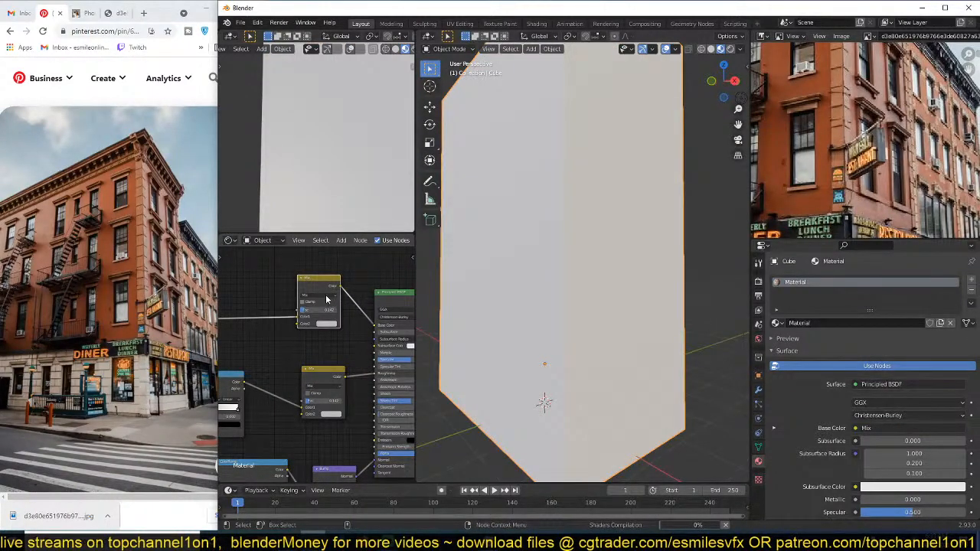
pyautogui.click(323, 295)
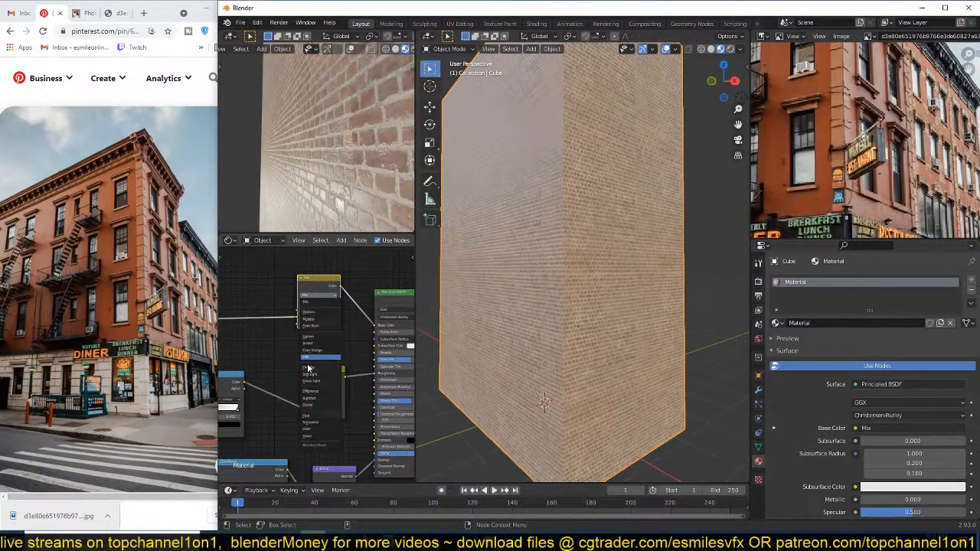
pyautogui.click(309, 437)
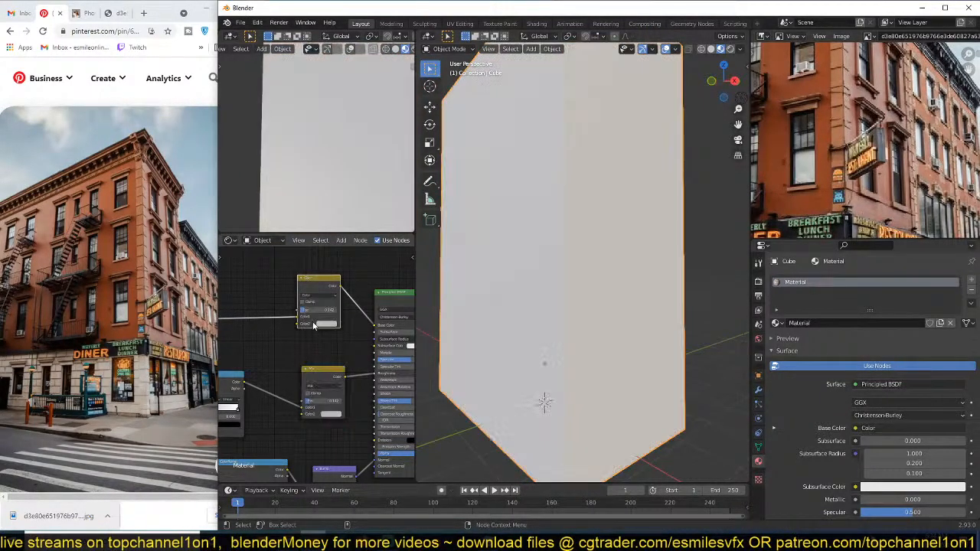
# Step: Set the Color mix node's second color to a deep orange-red and raise its factor to about 0.4
pyautogui.moveTo(321, 315); pyautogui.dragTo(312, 341, button='middle')
pyautogui.scroll(1, 312, 342)
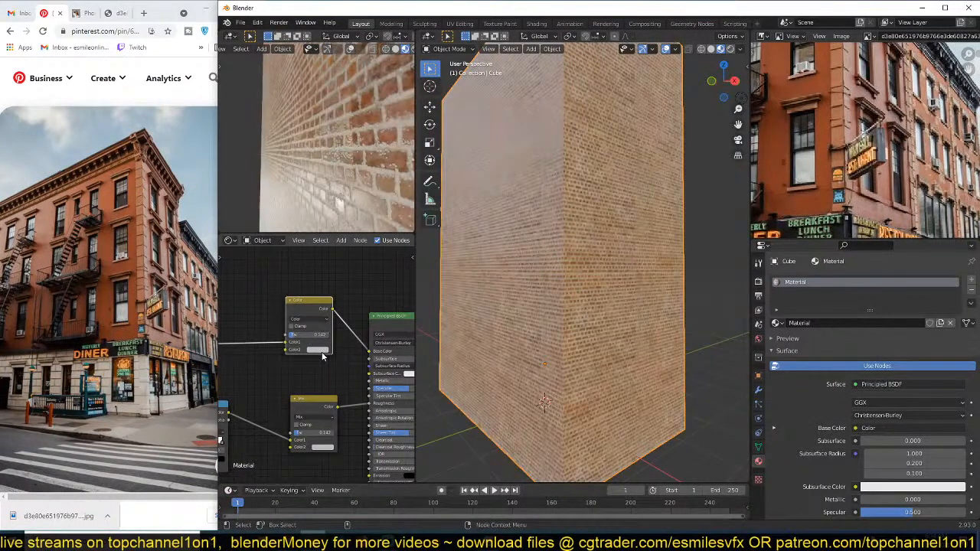
pyautogui.click(323, 350)
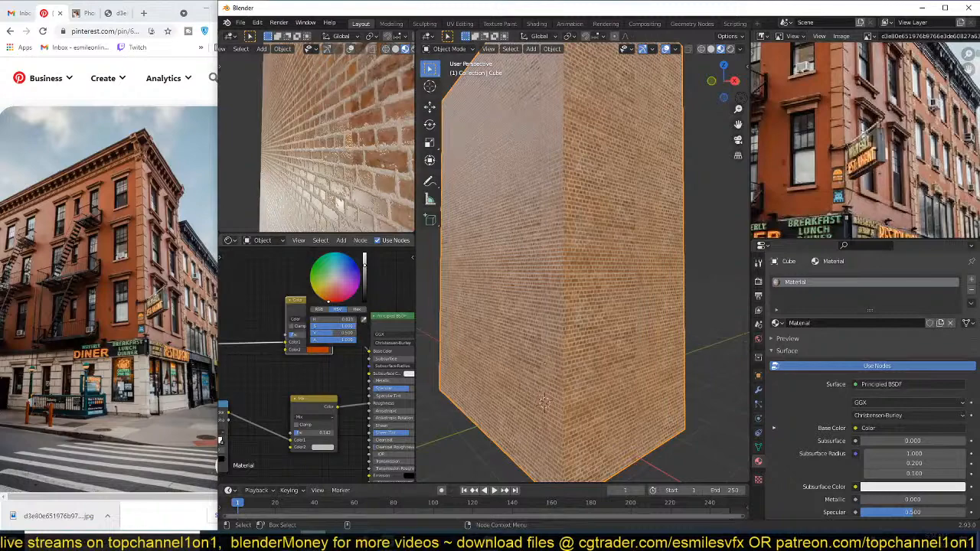
pyautogui.moveTo(309, 338); pyautogui.dragTo(325, 338)
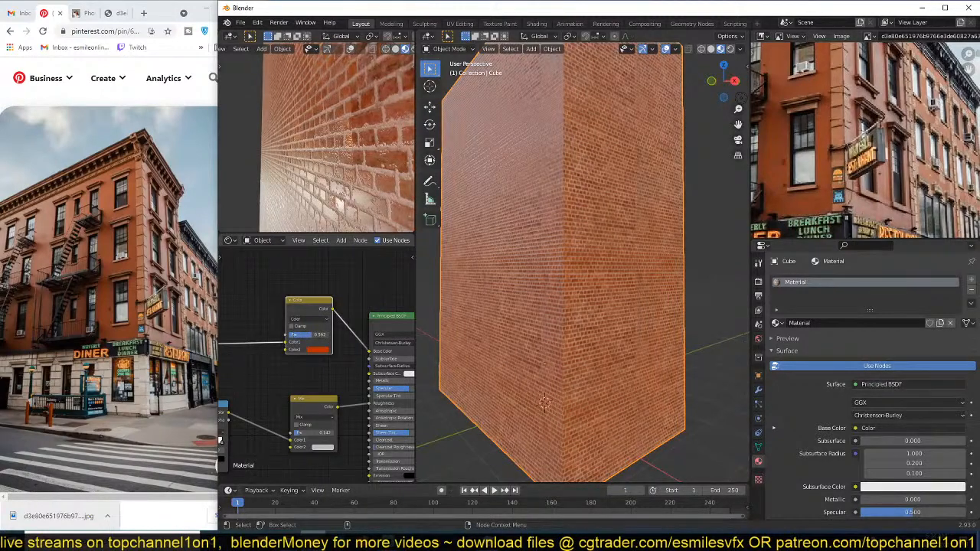
pyautogui.moveTo(570, 303); pyautogui.dragTo(560, 283, button='middle')
pyautogui.moveTo(634, 247); pyautogui.dragTo(657, 274, button='middle')
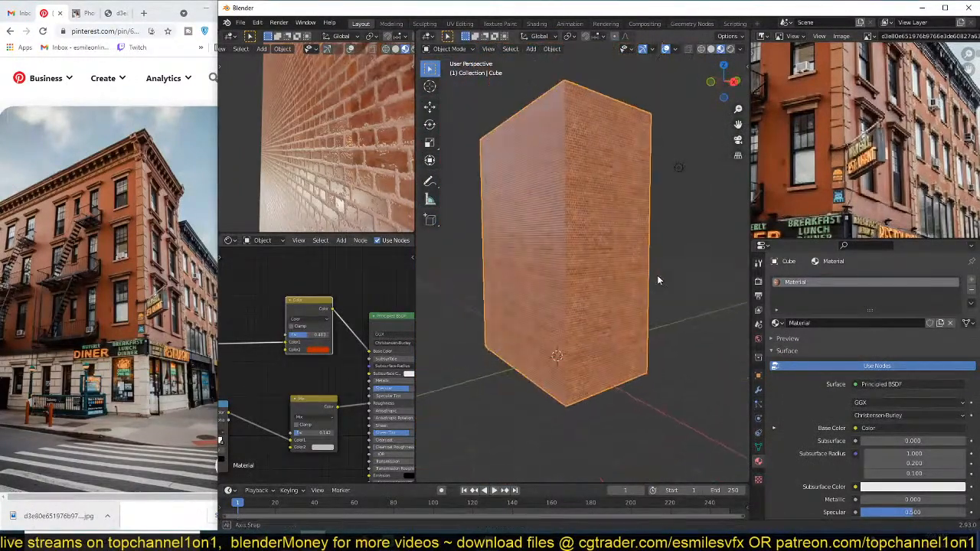
# Step: Compare the block's brick tint and proportions with the reference photo of the corner building
pyautogui.scroll(3, 835, 144)
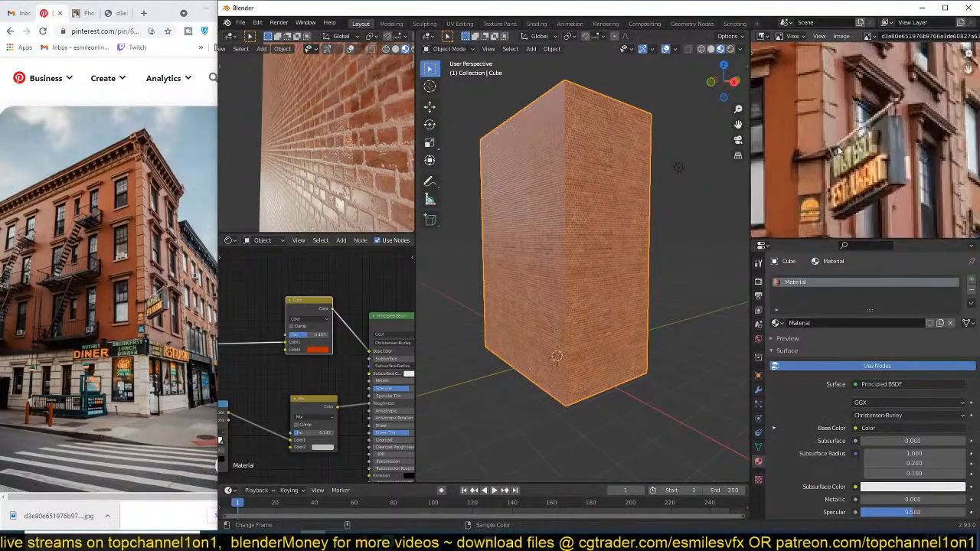
pyautogui.scroll(-4, 844, 142)
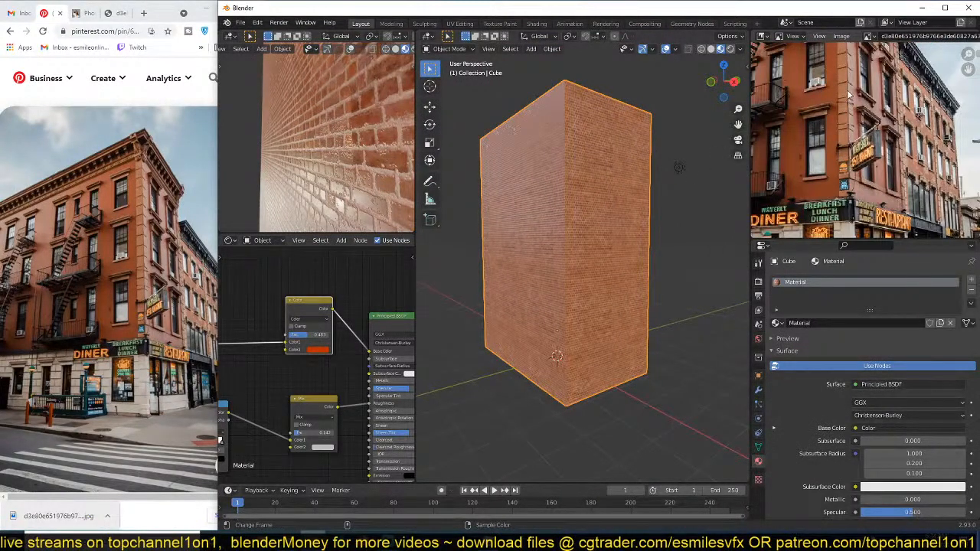
pyautogui.scroll(2, 842, 158)
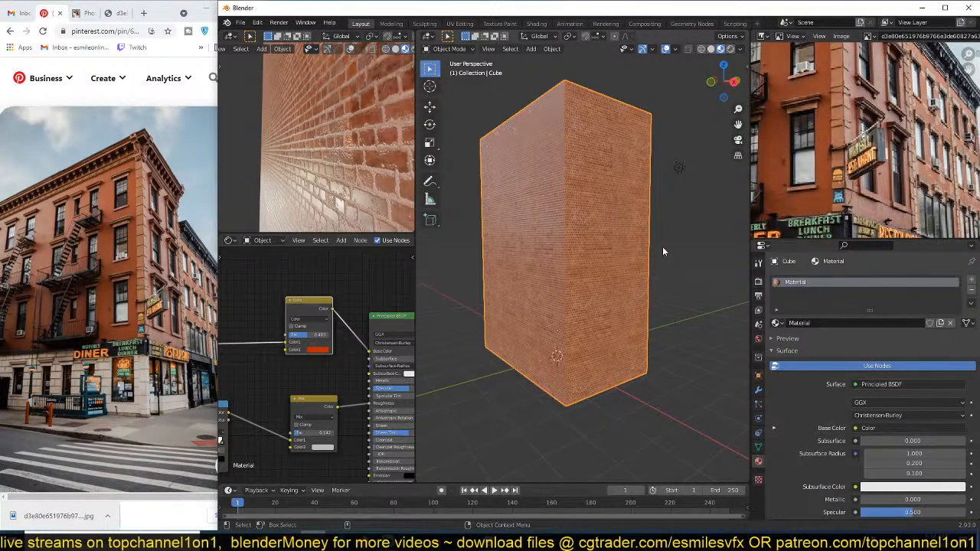
pyautogui.scroll(-4, 866, 148)
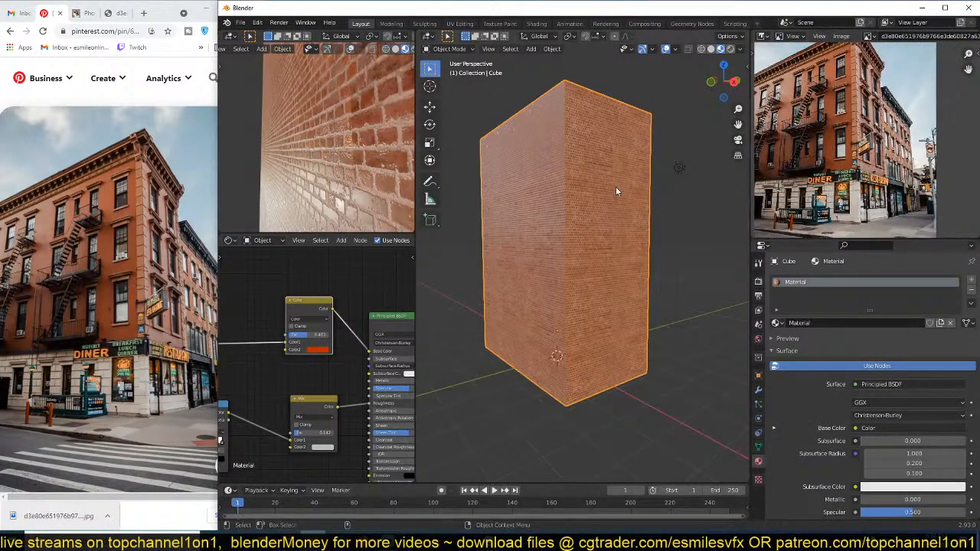
pyautogui.moveTo(607, 194); pyautogui.dragTo(586, 205, button='middle')
pyautogui.scroll(2, 586, 259)
pyautogui.moveTo(586, 260); pyautogui.dragTo(602, 217, button='middle')
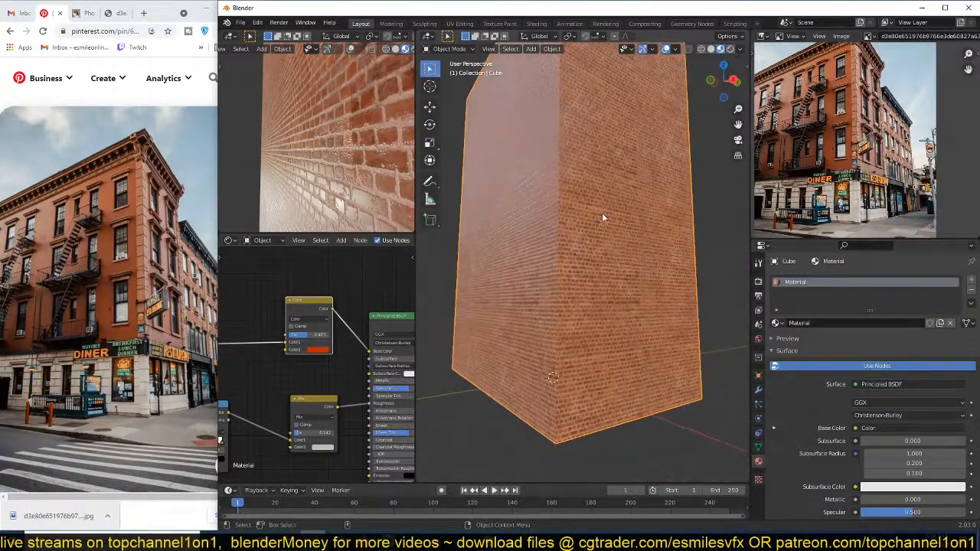
# Step: Add a cube at the base of the brick building's front corner and scale it down to a small block
pyautogui.moveTo(604, 337); pyautogui.dragTo(600, 284, button='middle')
pyautogui.hotkey('shift', 'a')
pyautogui.moveTo(578, 323)
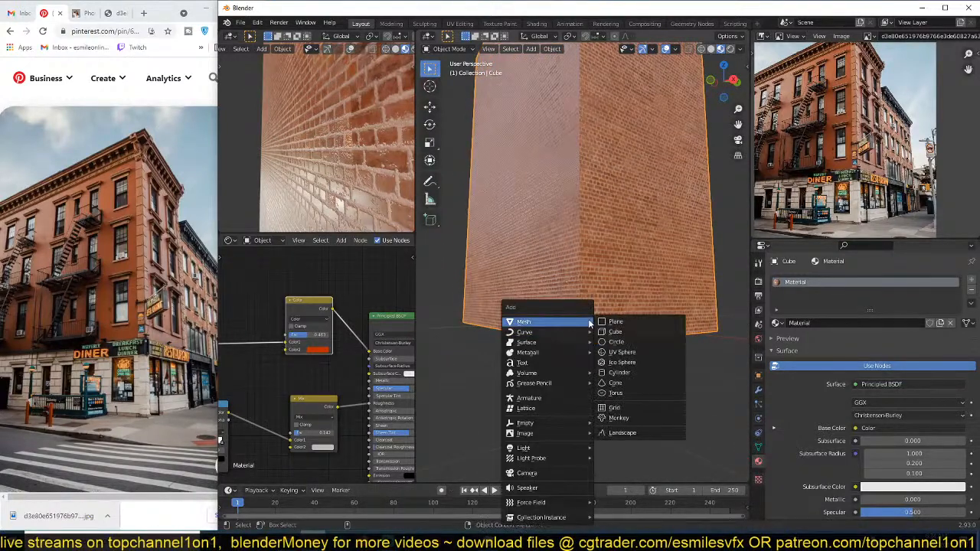
pyautogui.click(607, 335)
pyautogui.press('s')
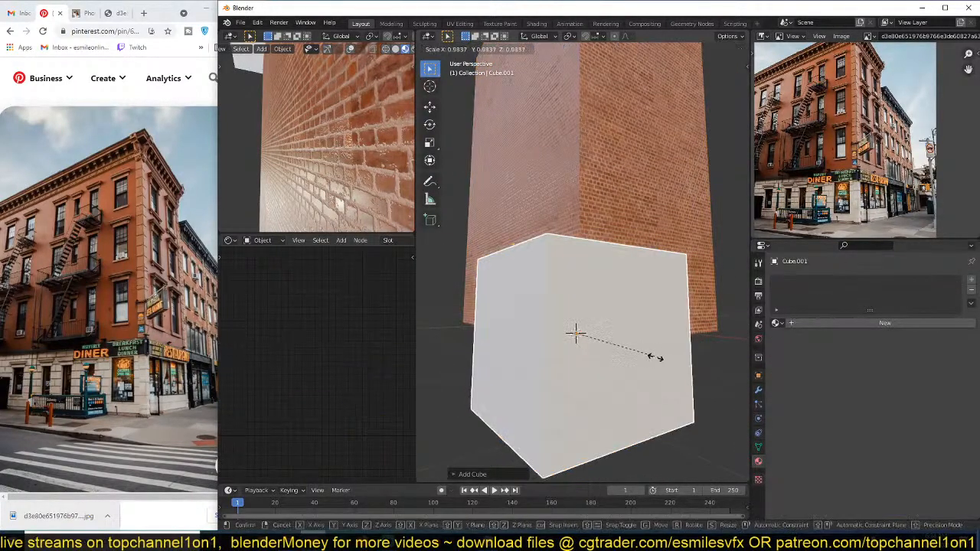
pyautogui.click(585, 346)
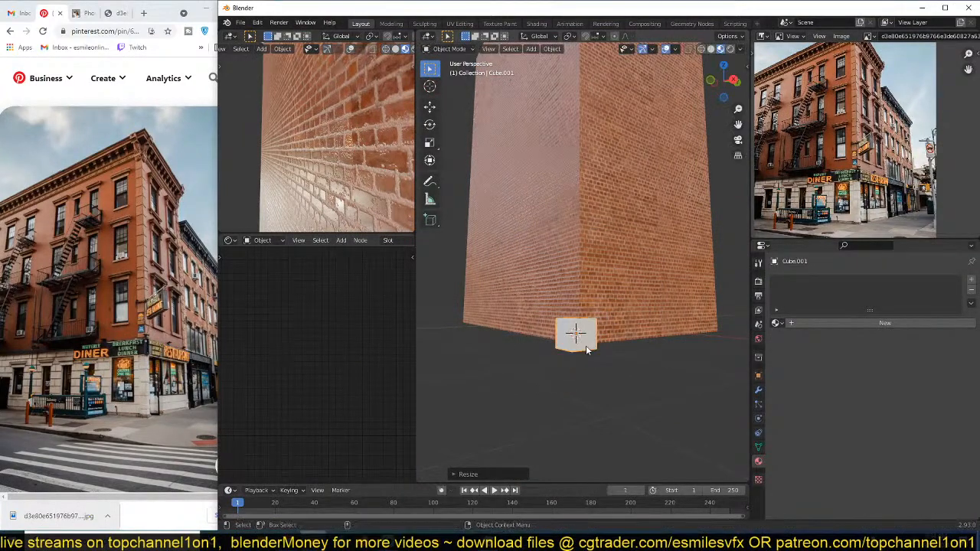
pyautogui.press('KP_Decimal')
pyautogui.press('s')
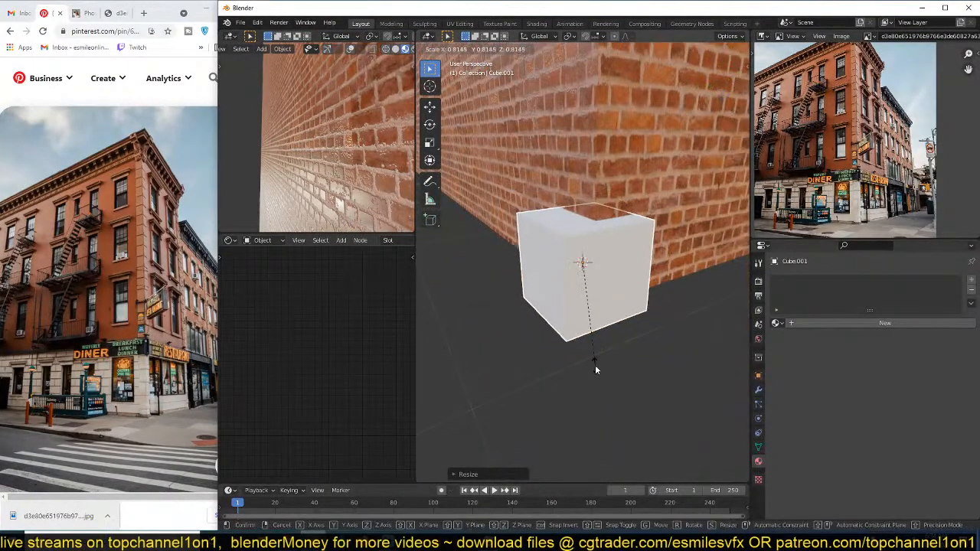
pyautogui.click(595, 369)
# Step: Enable Ambient Occlusion with a factor of 2 in the render settings and review the block and wall in material preview
pyautogui.click(759, 281)
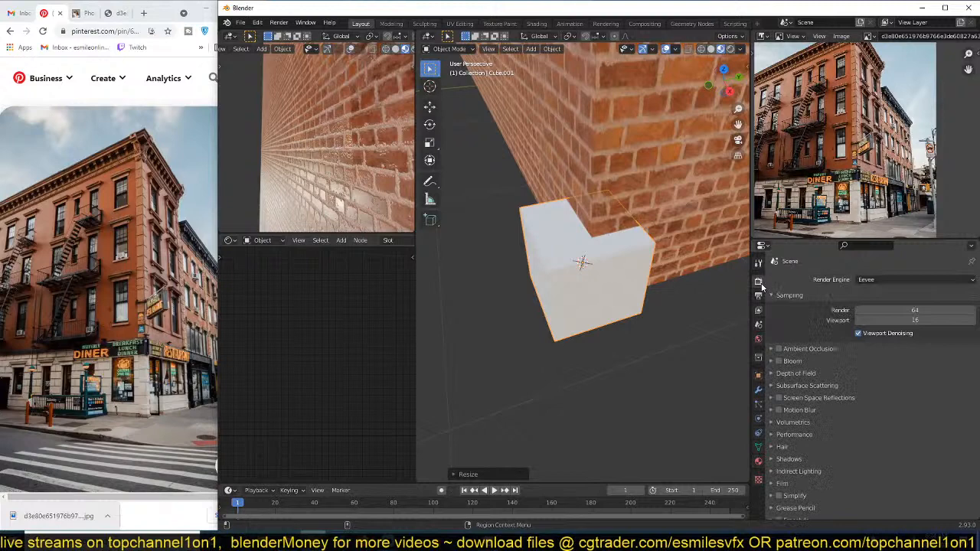
pyautogui.click(778, 349)
pyautogui.click(787, 352)
pyautogui.click(865, 365)
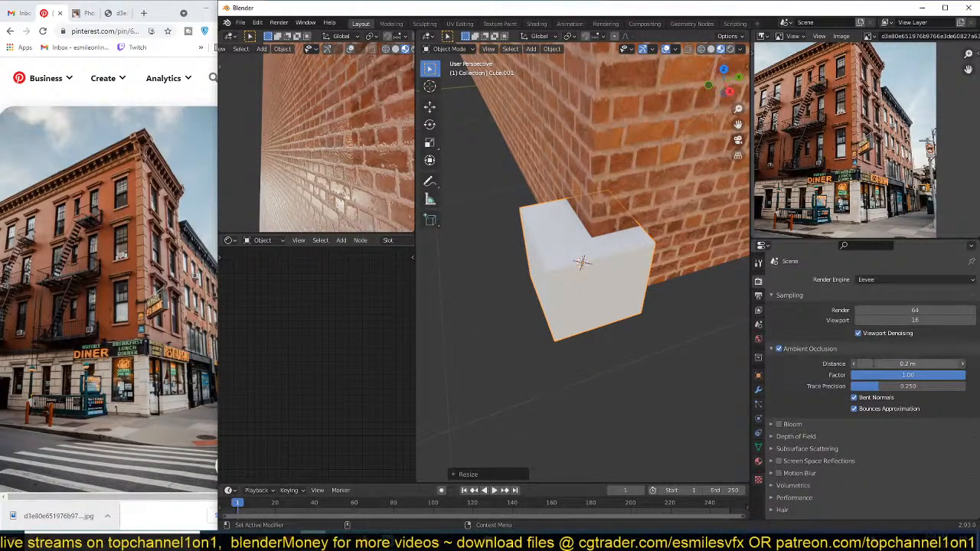
pyautogui.doubleClick(864, 376)
pyautogui.write('2')
pyautogui.press('Return')
pyautogui.moveTo(626, 277); pyautogui.dragTo(651, 265, button='middle')
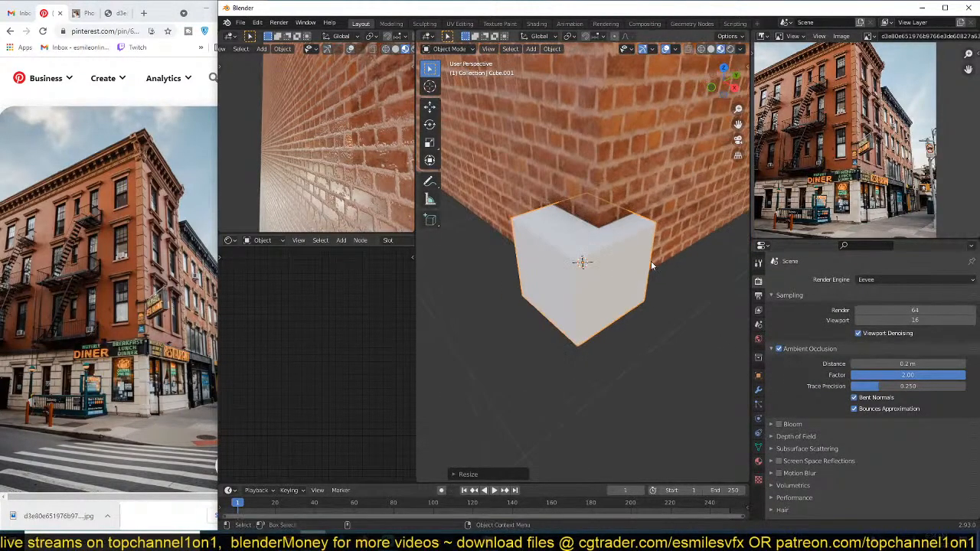
pyautogui.hotkey('shift', 'z')
pyautogui.press('z')
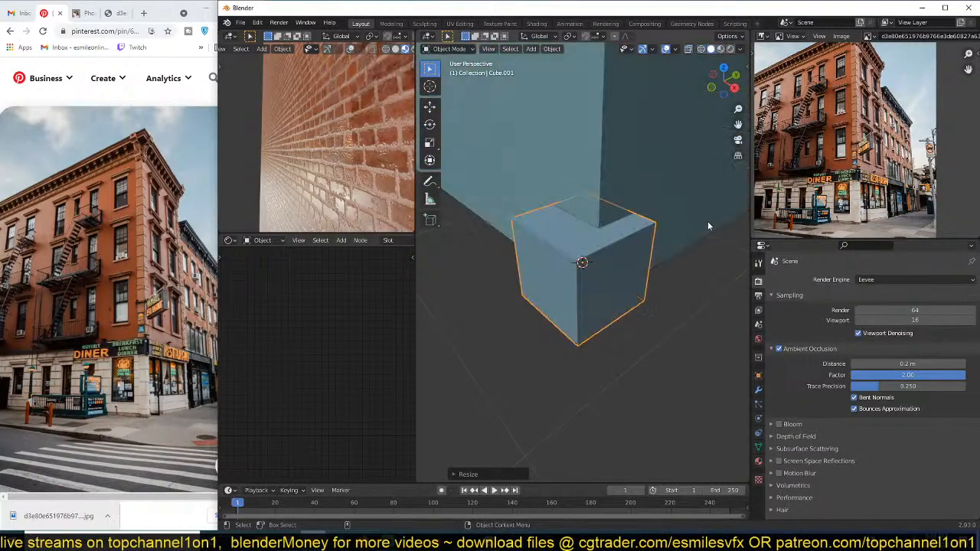
pyautogui.click(719, 49)
pyautogui.moveTo(691, 230); pyautogui.dragTo(675, 201, button='middle')
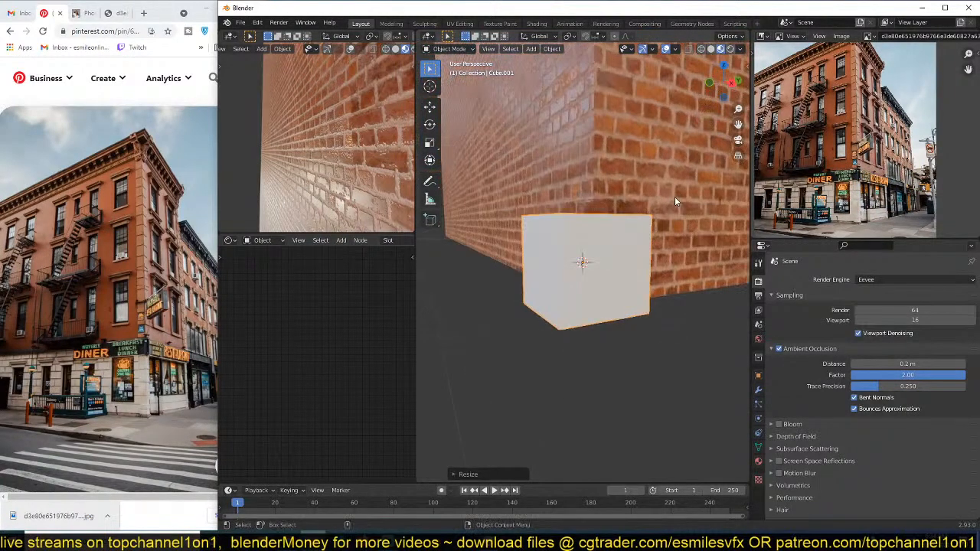
# Step: Align the small block with the building's front corner from the top view and adjust its height along Z
pyautogui.press('KP_7')
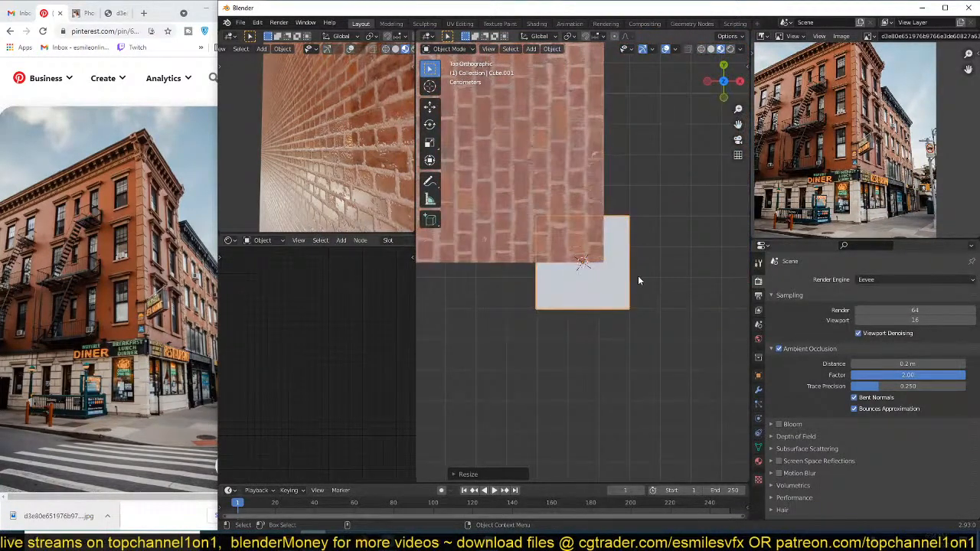
pyautogui.press('g')
pyautogui.click(627, 266)
pyautogui.moveTo(627, 267); pyautogui.dragTo(704, 312, button='middle')
pyautogui.press('g')
pyautogui.press('z')
pyautogui.click(618, 263)
# Step: Link the building's brick material to the small corner block
pyautogui.click(618, 221)
pyautogui.hotkey('ctrl', 'l')
pyautogui.click(618, 222)
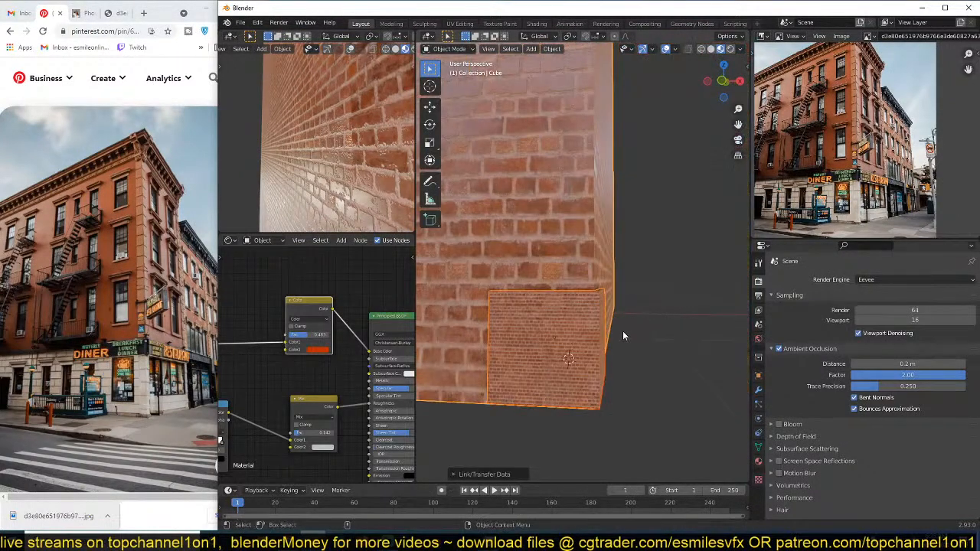
# Step: Apply the small corner block's scale so its brick texture matches the size of the wall's bricks
pyautogui.click(596, 336)
pyautogui.moveTo(597, 337); pyautogui.dragTo(554, 340, button='middle')
pyautogui.hotkey('ctrl', 'a')
pyautogui.click(609, 317)
pyautogui.moveTo(609, 316); pyautogui.dragTo(617, 321, button='middle')
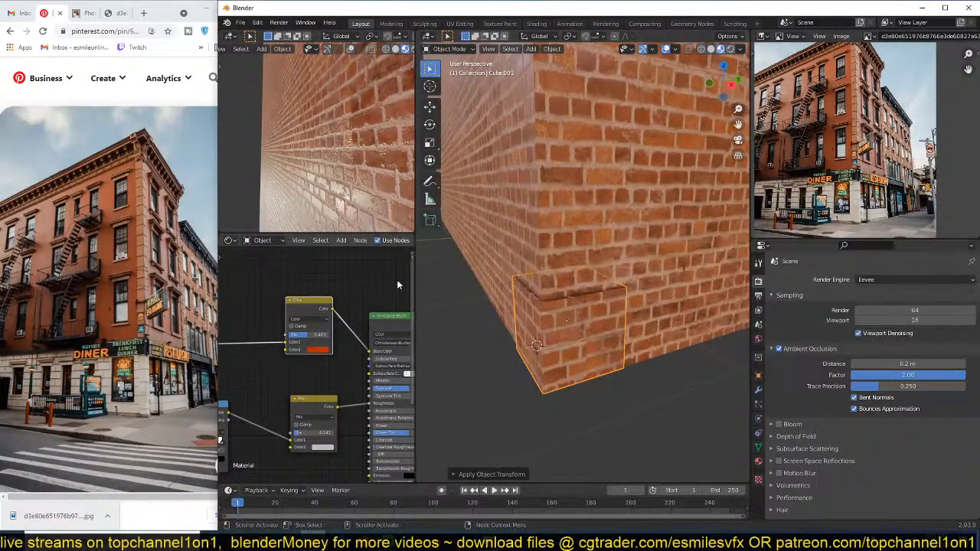
# Step: Make the corner block's shared brick material a single-user copy
pyautogui.scroll(6, 857, 143)
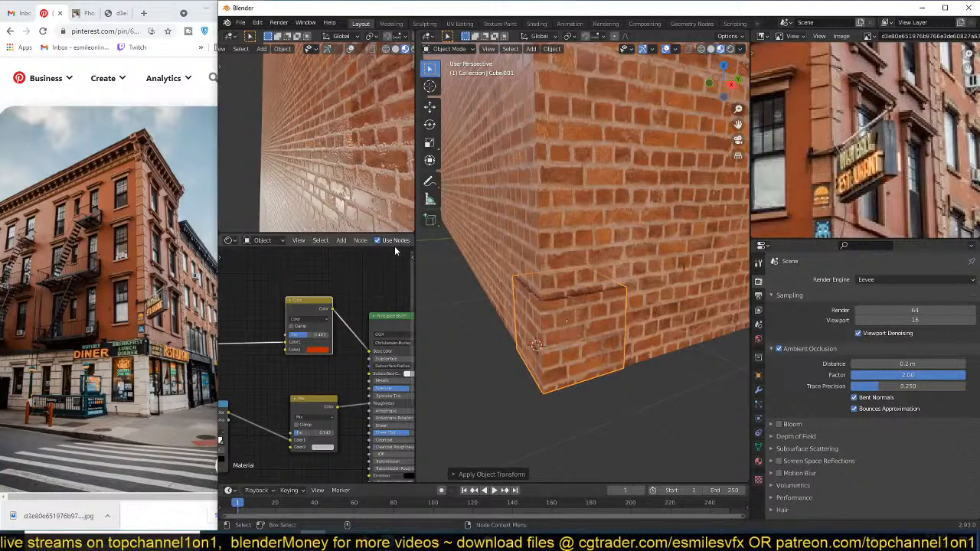
pyautogui.scroll(-12, 395, 247)
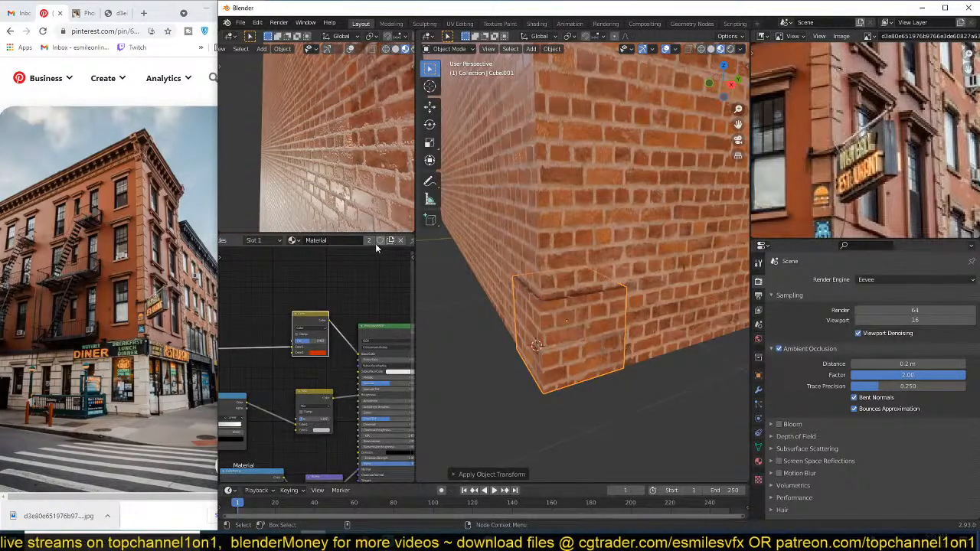
pyautogui.click(374, 242)
# Step: Disconnect the Color mix node from Base Color and try a light salmon-orange Base Color on the corner block
pyautogui.scroll(5, 321, 356)
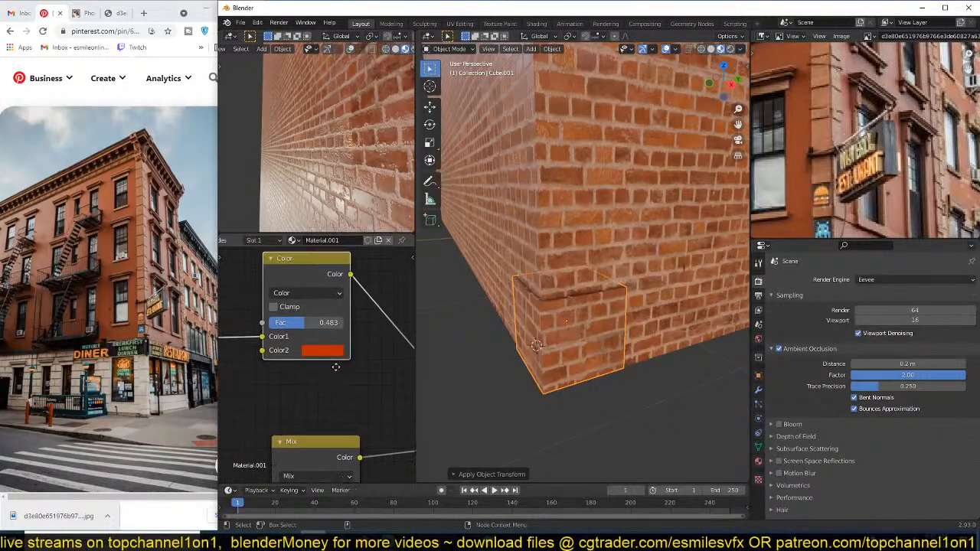
pyautogui.scroll(-5, 338, 366)
pyautogui.moveTo(335, 367)
pyautogui.mouseDown(button='middle')
pyautogui.moveTo(364, 361)
pyautogui.moveTo(347, 370)
pyautogui.mouseUp(button='middle')
pyautogui.scroll(1, 359, 363)
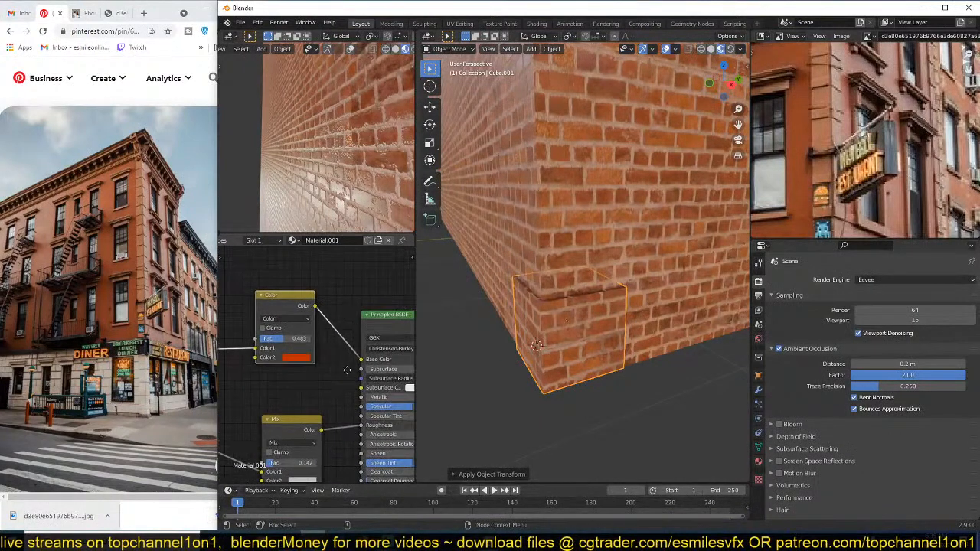
pyautogui.moveTo(361, 360); pyautogui.dragTo(356, 373)
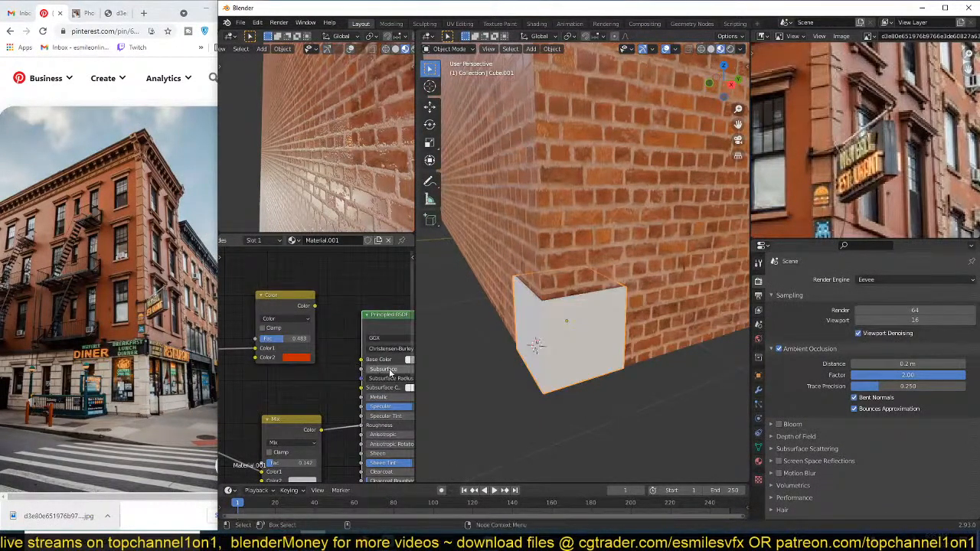
pyautogui.moveTo(509, 370); pyautogui.dragTo(599, 302, button='middle')
pyautogui.keyDown('shift'); pyautogui.moveTo(374, 340); pyautogui.dragTo(289, 341, button='middle'); pyautogui.keyUp('shift')
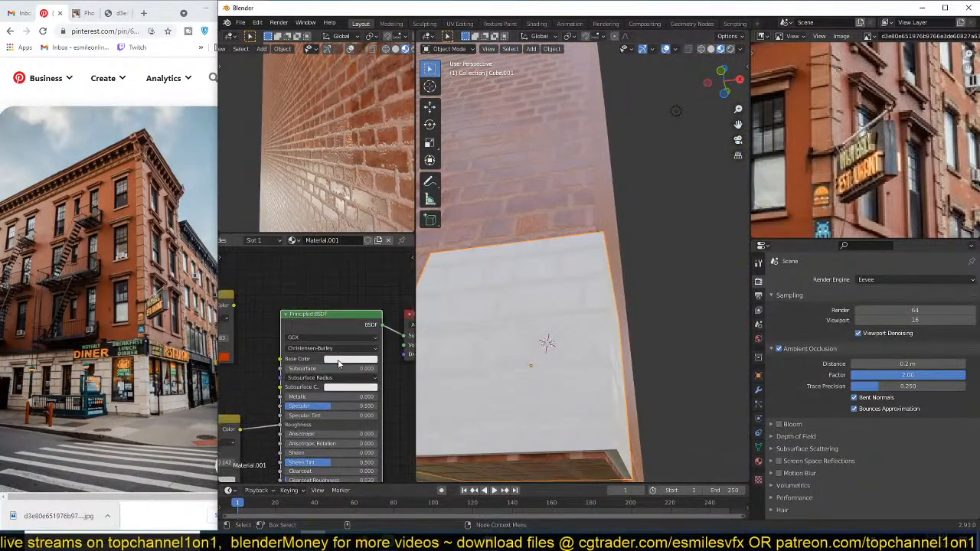
pyautogui.click(334, 360)
pyautogui.moveTo(360, 279)
pyautogui.mouseDown()
pyautogui.moveTo(334, 288)
pyautogui.moveTo(353, 282)
pyautogui.mouseUp()
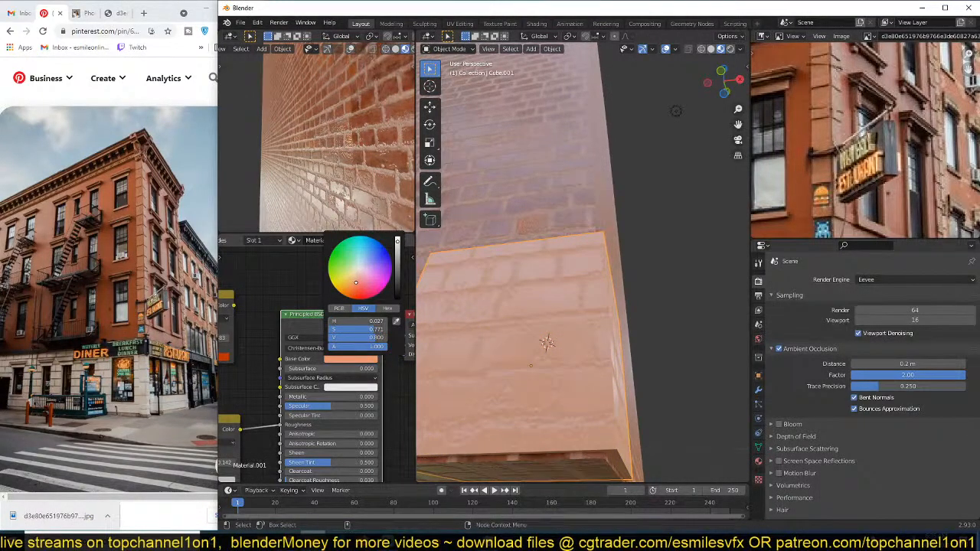
# Step: Reconnect the Color mix node's output to the Principled BSDF's Base Color input
pyautogui.moveTo(639, 280); pyautogui.dragTo(608, 351, button='middle')
pyautogui.moveTo(296, 349); pyautogui.dragTo(382, 345, button='middle')
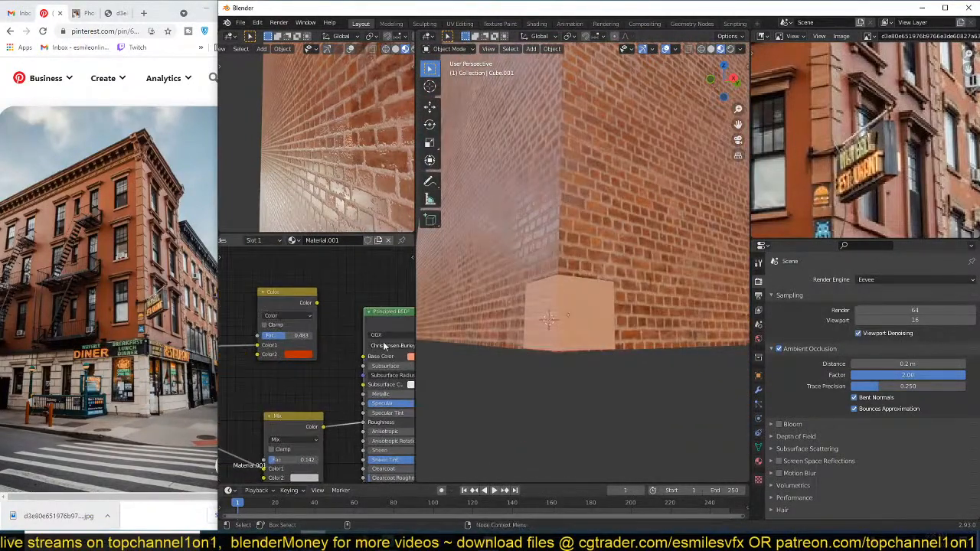
pyautogui.moveTo(316, 303); pyautogui.dragTo(363, 357)
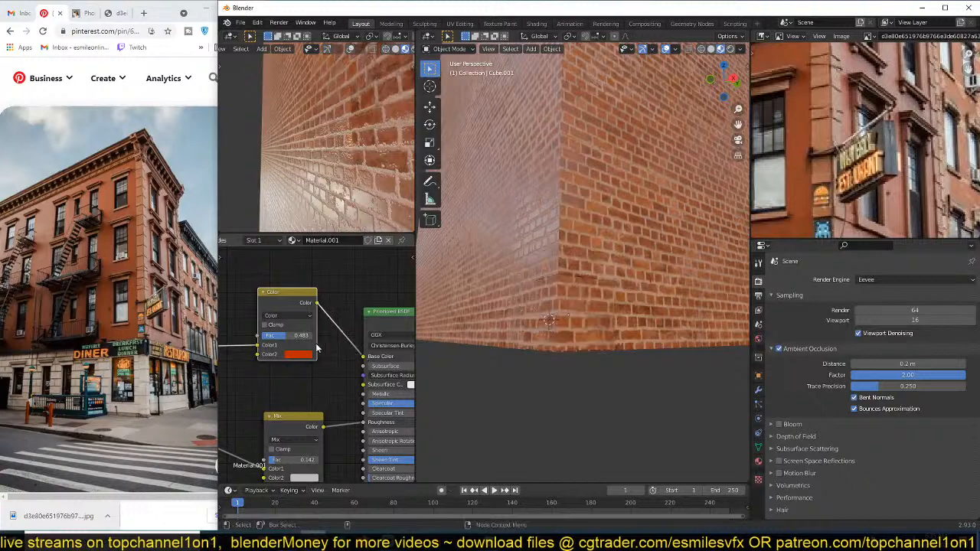
# Step: Set the Base Color mix node to Mix blending with a factor of 1 and a muted salmon-orange second color
pyautogui.scroll(2, 306, 345)
pyautogui.click(302, 297)
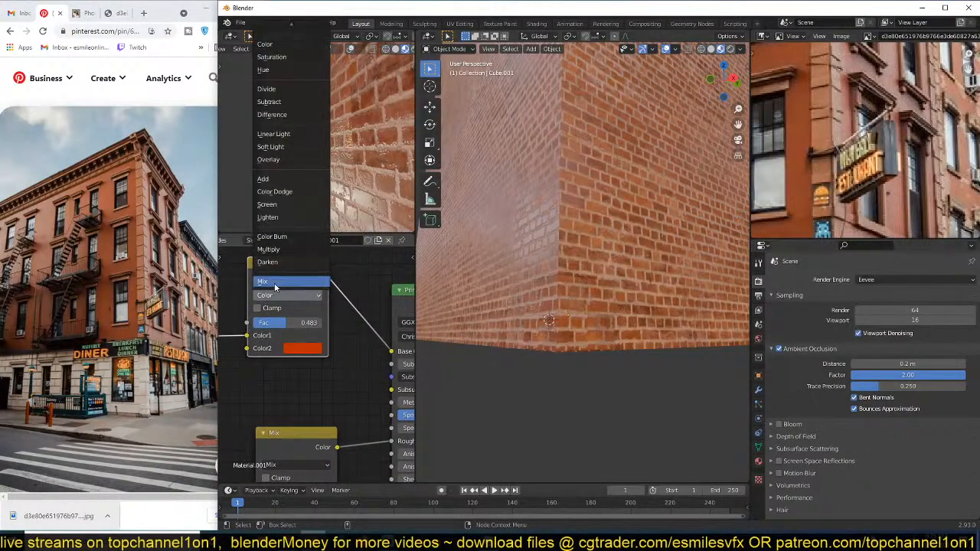
pyautogui.click(274, 282)
pyautogui.moveTo(297, 325); pyautogui.dragTo(337, 324)
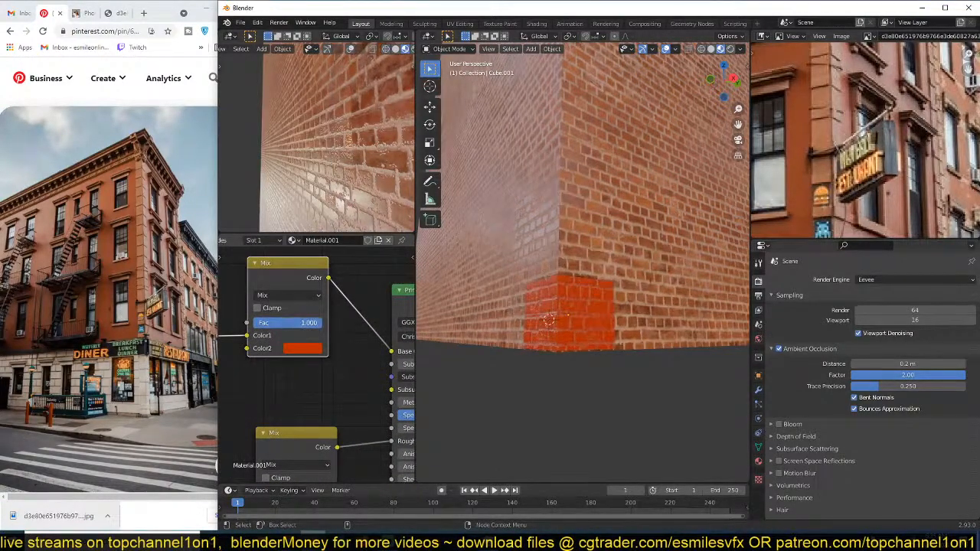
pyautogui.click(310, 351)
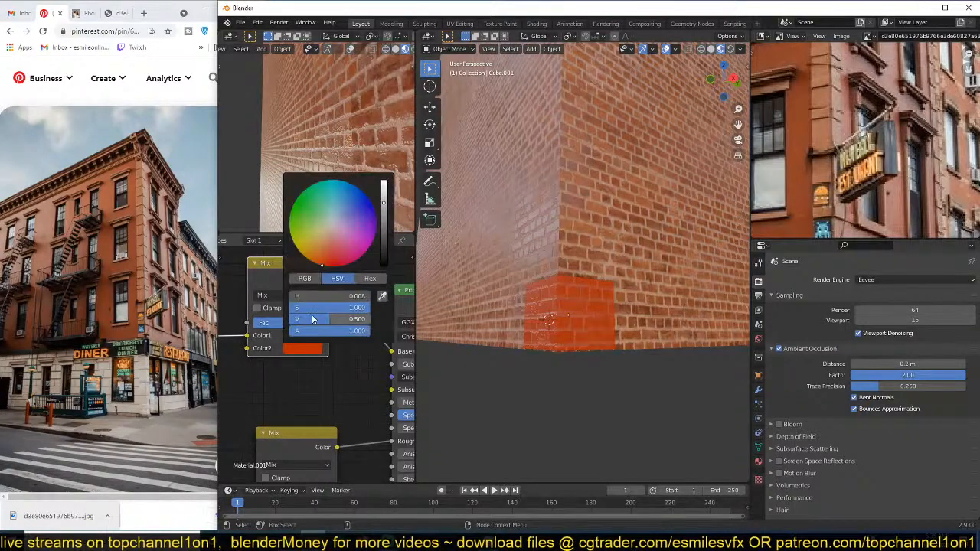
pyautogui.moveTo(322, 264); pyautogui.dragTo(323, 238)
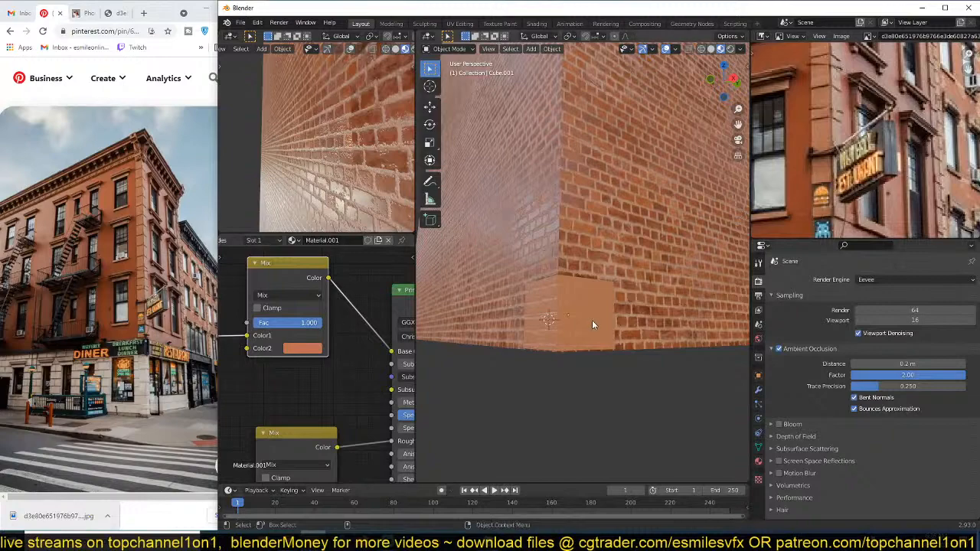
# Step: Replace the block material's brick image with a seamless grey concrete texture from the walls folder
pyautogui.scroll(-2, 591, 322)
pyautogui.scroll(-6, 345, 344)
pyautogui.moveTo(345, 344); pyautogui.dragTo(226, 331, button='middle')
pyautogui.scroll(-2, 202, 330)
pyautogui.scroll(-3, 262, 345)
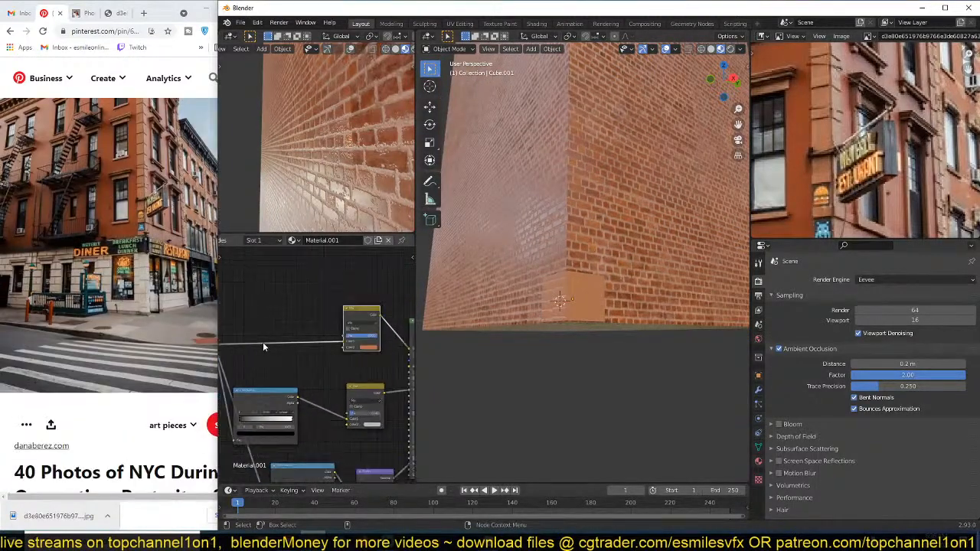
pyautogui.moveTo(290, 354); pyautogui.dragTo(383, 353, button='middle')
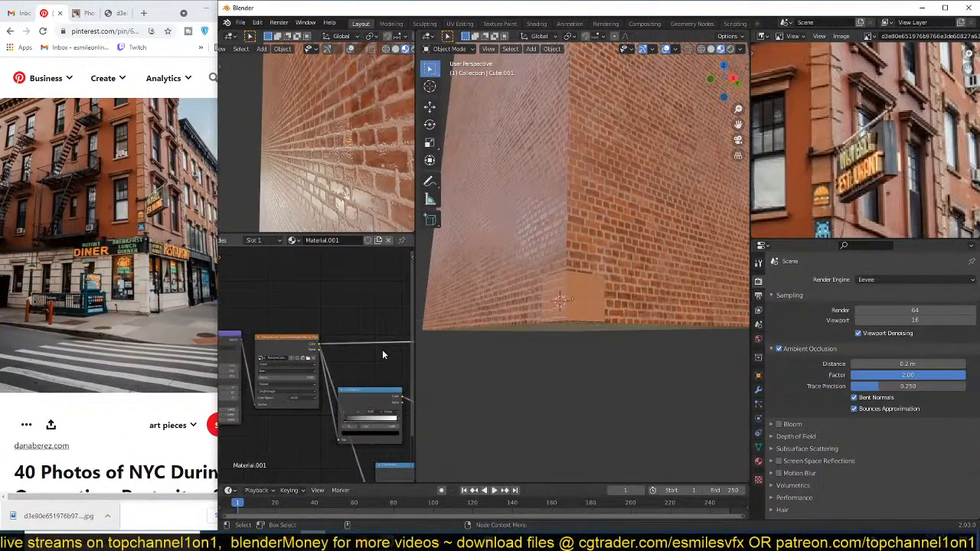
pyautogui.click(310, 360)
pyautogui.scroll(-6, 577, 322)
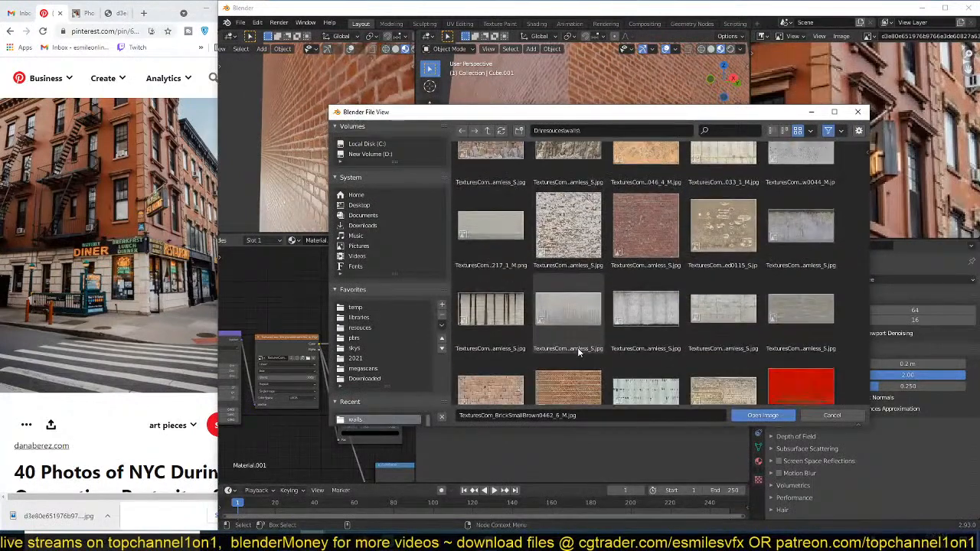
pyautogui.scroll(-3, 577, 347)
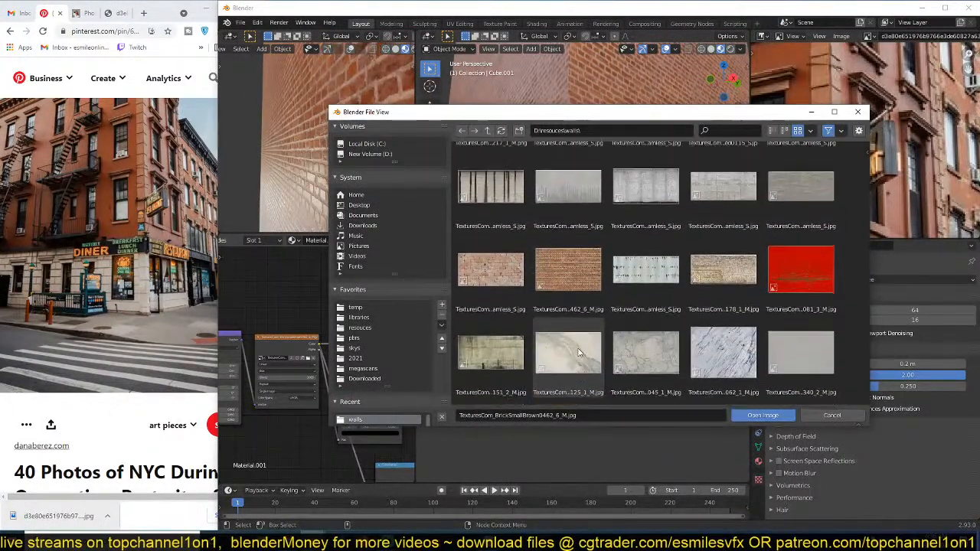
pyautogui.doubleClick(801, 200)
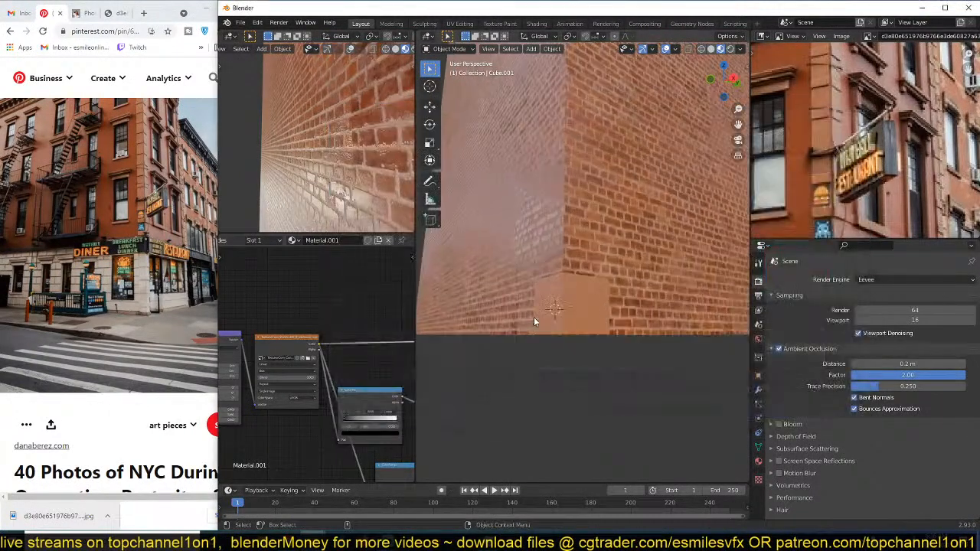
# Step: Lower the Base Color mix node's factor to roughly a third to blend the concrete texture with the orange color
pyautogui.scroll(4, 534, 317)
pyautogui.keyDown('shift'); pyautogui.moveTo(534, 317); pyautogui.dragTo(587, 283, button='middle'); pyautogui.keyUp('shift')
pyautogui.moveTo(360, 345)
pyautogui.mouseDown(button='middle')
pyautogui.moveTo(375, 307)
pyautogui.moveTo(373, 333)
pyautogui.mouseUp(button='middle')
pyautogui.scroll(2, 365, 341)
pyautogui.scroll(1, 365, 344)
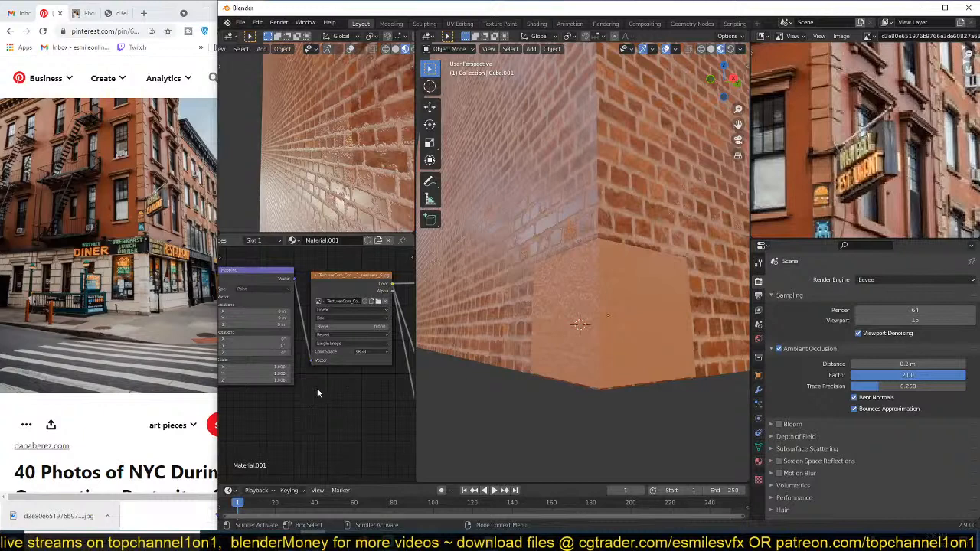
pyautogui.moveTo(333, 389); pyautogui.dragTo(296, 391, button='middle')
pyautogui.scroll(-1, 310, 355)
pyautogui.moveTo(310, 355); pyautogui.dragTo(268, 349, button='middle')
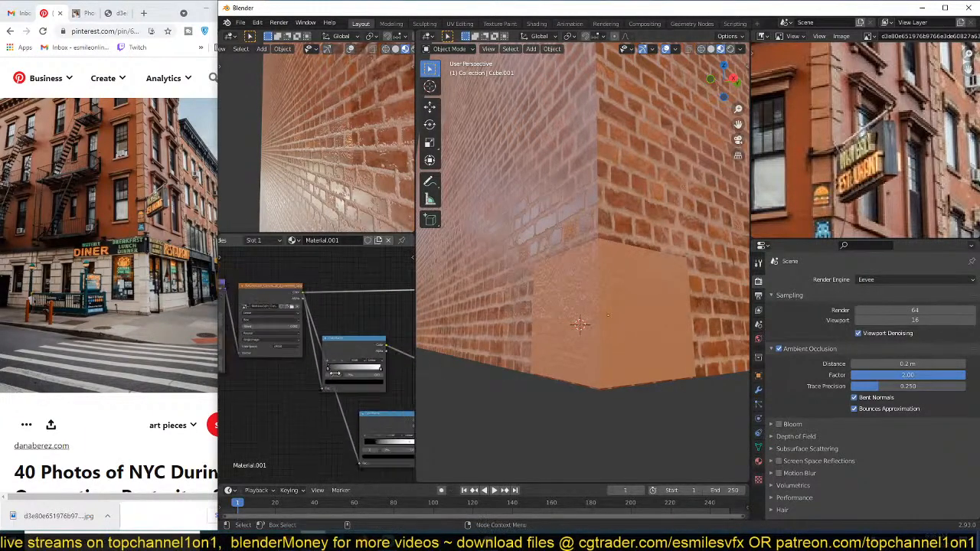
pyautogui.scroll(-1, 400, 395)
pyautogui.moveTo(400, 395); pyautogui.dragTo(342, 358, button='middle')
pyautogui.scroll(1, 338, 359)
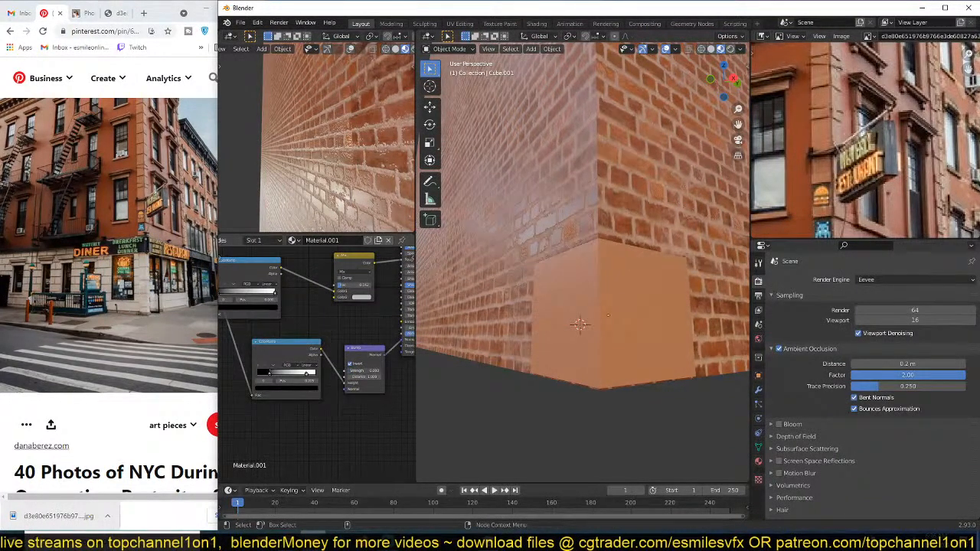
pyautogui.moveTo(352, 335); pyautogui.dragTo(317, 425, button='middle')
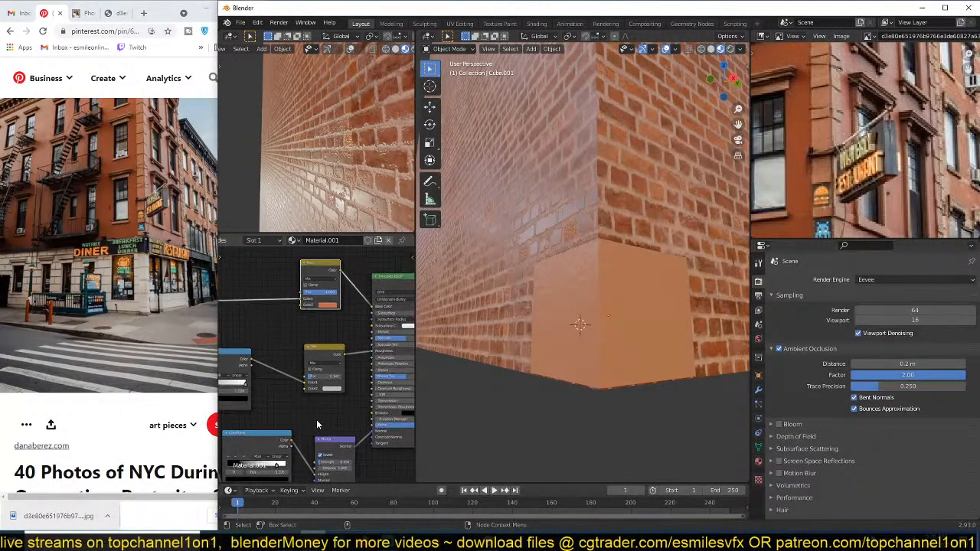
pyautogui.moveTo(330, 292); pyautogui.dragTo(315, 293)
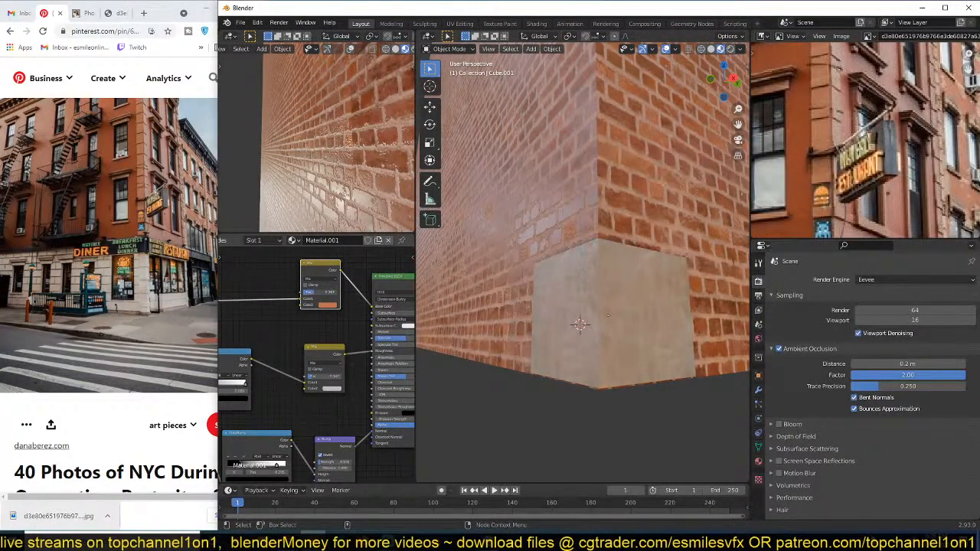
# Step: Add a Bevel modifier to the corner block with its scale applied and a bevel amount of 0.007 m
pyautogui.moveTo(595, 331); pyautogui.dragTo(631, 396, button='middle')
pyautogui.click(759, 389)
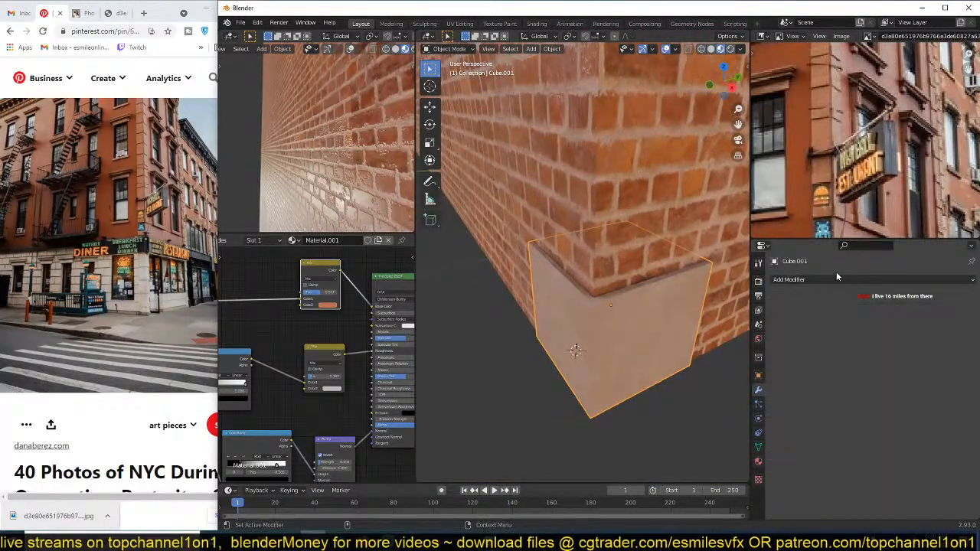
pyautogui.click(836, 275)
pyautogui.click(785, 318)
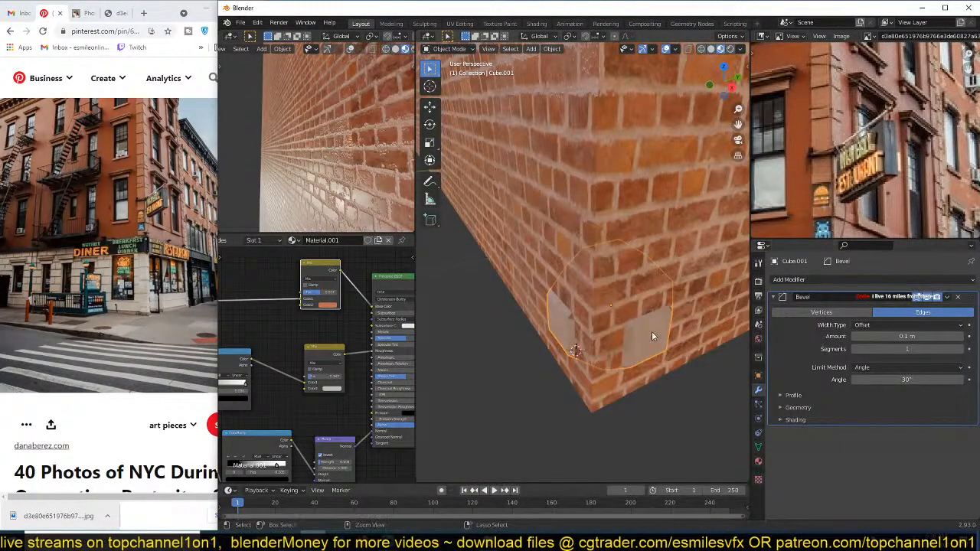
pyautogui.hotkey('ctrl', 'a')
pyautogui.click(623, 332)
pyautogui.moveTo(907, 337); pyautogui.dragTo(871, 337)
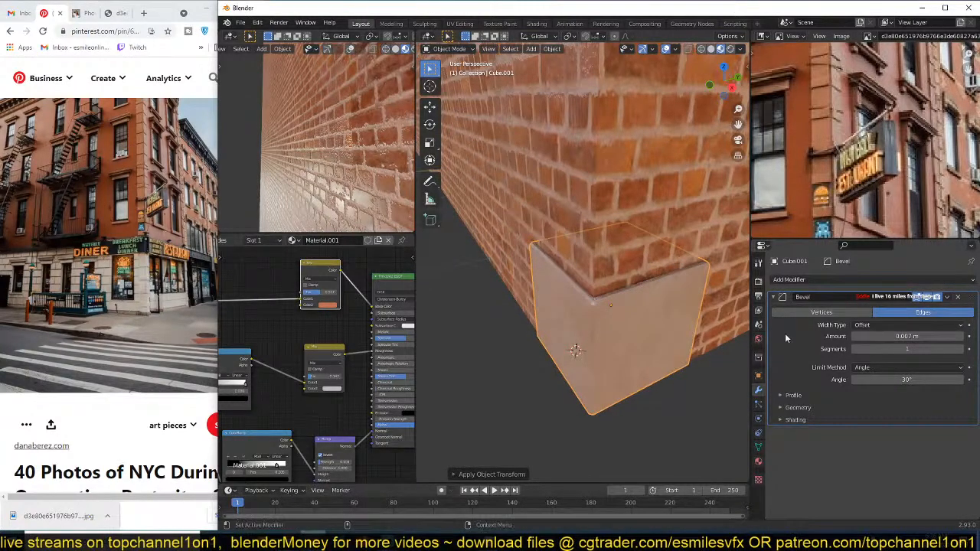
# Step: Shade the corner block smooth and enable Harden Normals in its Bevel modifier
pyautogui.rightClick(634, 327)
pyautogui.click(793, 420)
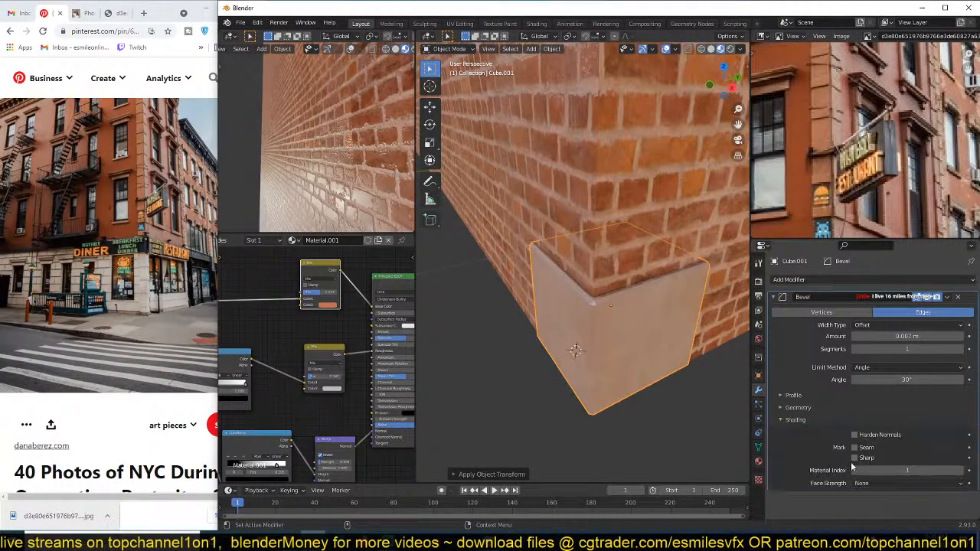
pyautogui.click(859, 435)
pyautogui.moveTo(603, 358)
pyautogui.mouseDown(button='middle')
pyautogui.moveTo(639, 238)
pyautogui.moveTo(663, 222)
pyautogui.moveTo(627, 304)
pyautogui.moveTo(620, 292)
pyautogui.moveTo(592, 312)
pyautogui.mouseUp(button='middle')
pyautogui.moveTo(660, 311); pyautogui.dragTo(626, 334, button='middle')
# Step: Raise the corner block's top face along Z by about 0.3 m
pyautogui.press('Tab')
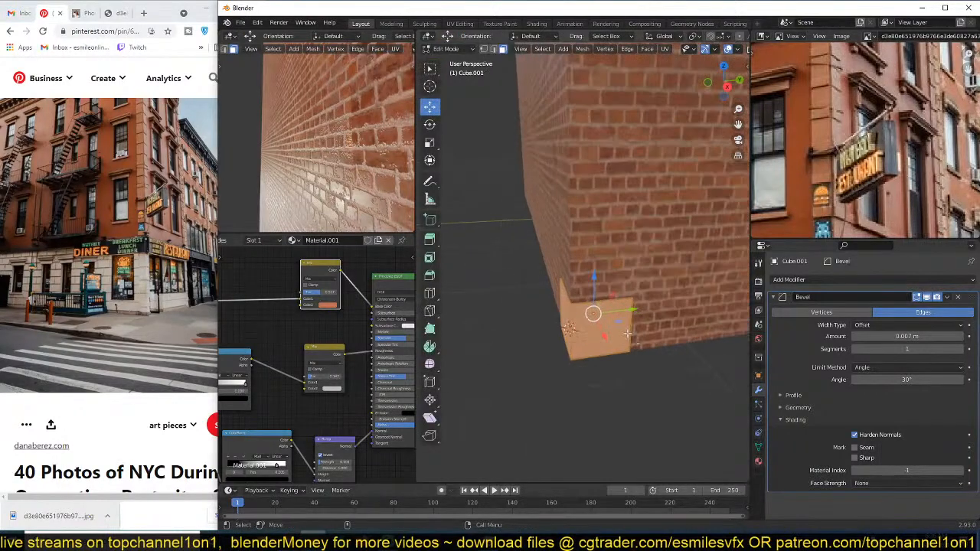
pyautogui.press('g')
pyautogui.press('z')
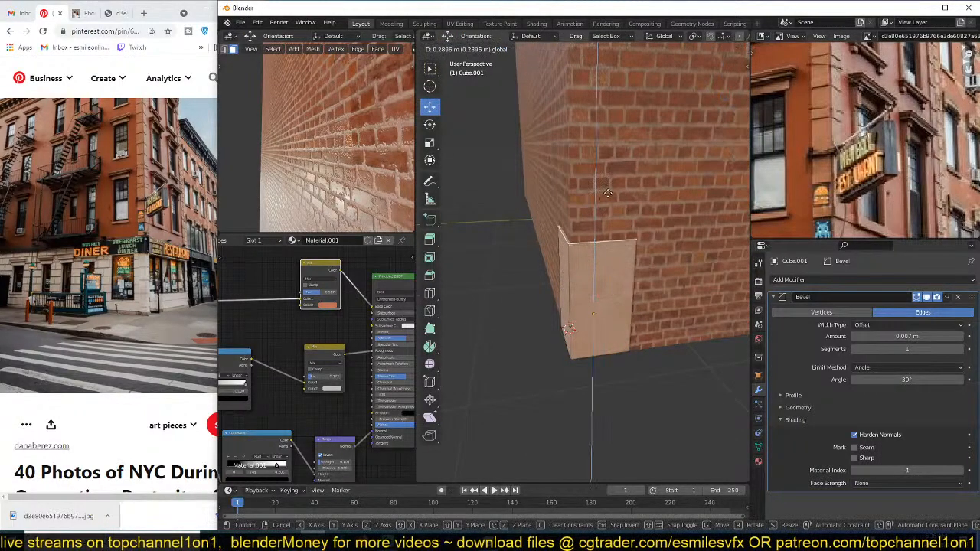
pyautogui.click(615, 181)
pyautogui.press('Tab')
pyautogui.moveTo(614, 228); pyautogui.dragTo(657, 183, button='middle')
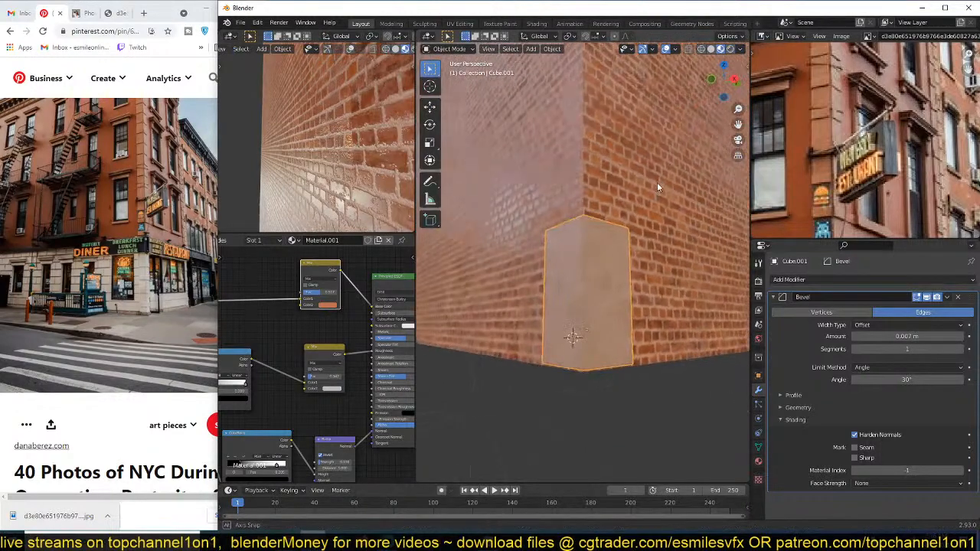
# Step: Collapse the Bevel modifier's settings and lower the corner block's top face slightly along Z
pyautogui.moveTo(656, 221); pyautogui.dragTo(696, 295, button='middle')
pyautogui.click(775, 297)
pyautogui.scroll(-3, 764, 180)
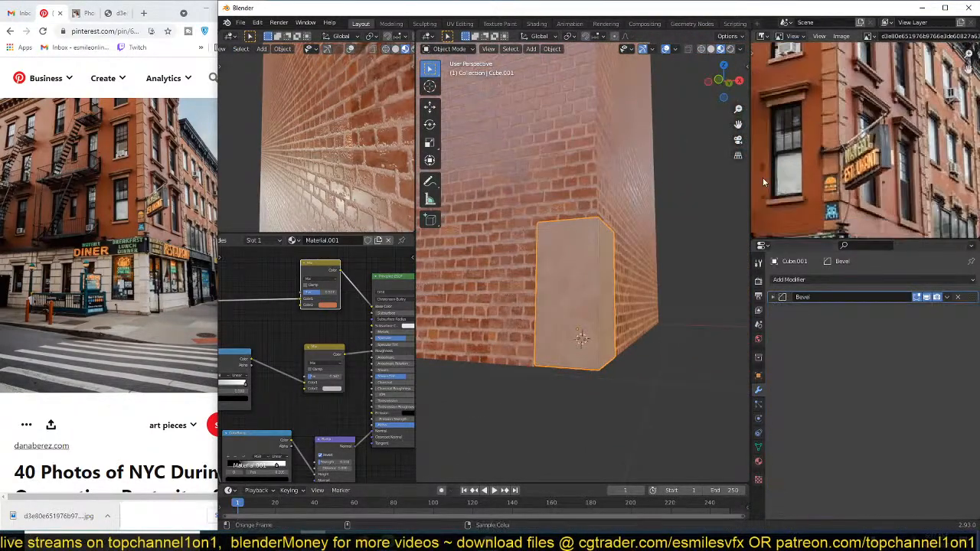
pyautogui.scroll(3, 772, 197)
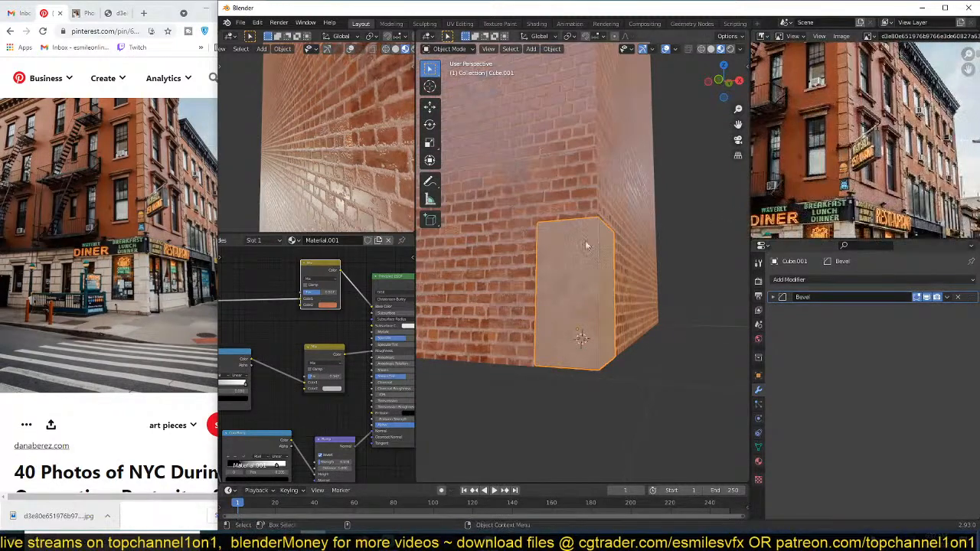
pyautogui.press('Tab')
pyautogui.moveTo(577, 192); pyautogui.dragTo(577, 238)
pyautogui.press('Tab')
# Step: Add an Array modifier to the corner block with a count of 9 and a relative offset of 0 in X and Y and 1 in Z
pyautogui.click(805, 280)
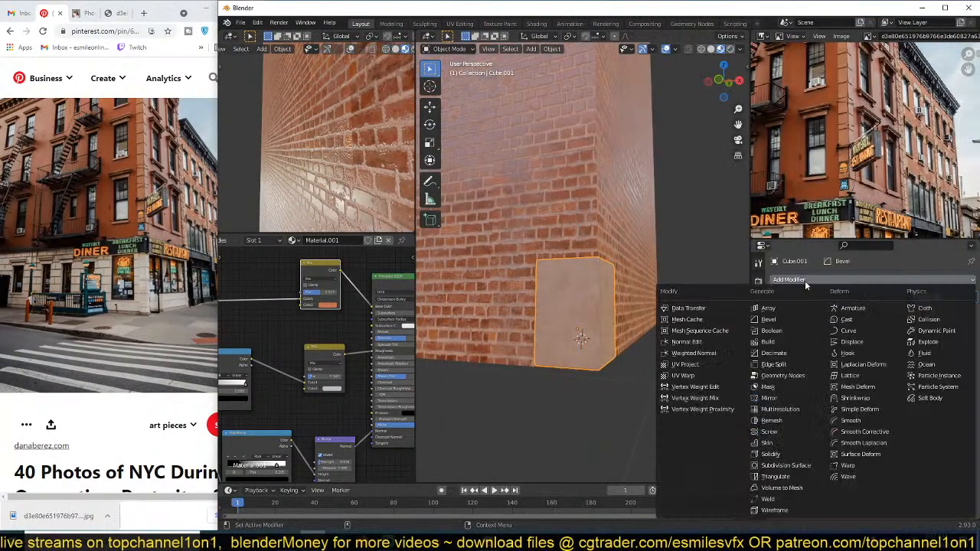
pyautogui.click(768, 307)
pyautogui.click(894, 381)
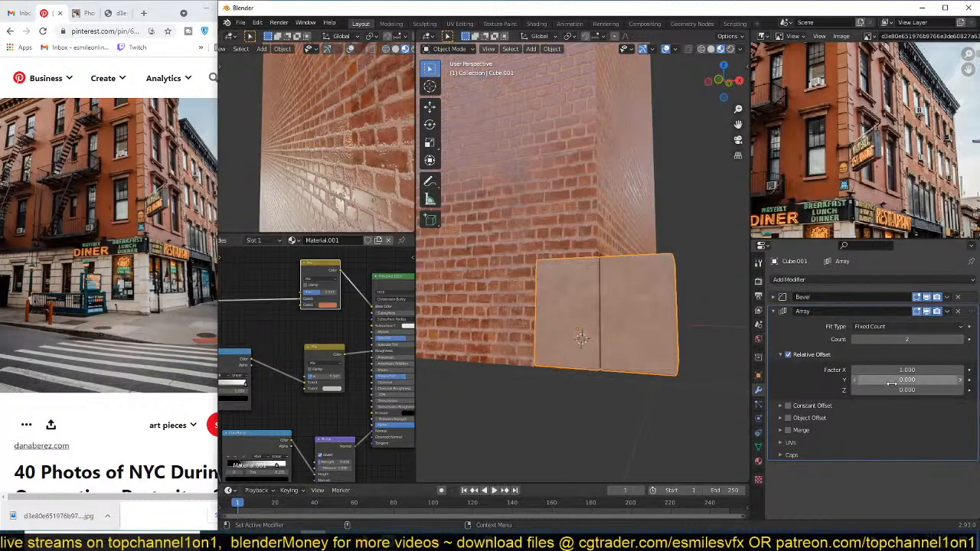
pyautogui.write('0.0')
pyautogui.doubleClick(895, 389)
pyautogui.write('1')
pyautogui.press('Return')
pyautogui.click(898, 371)
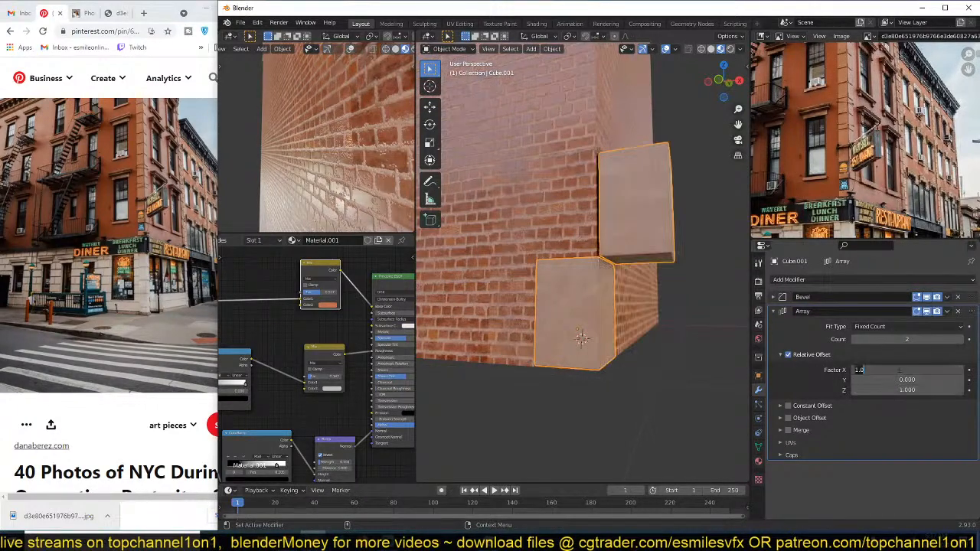
pyautogui.write('0')
pyautogui.press('Return')
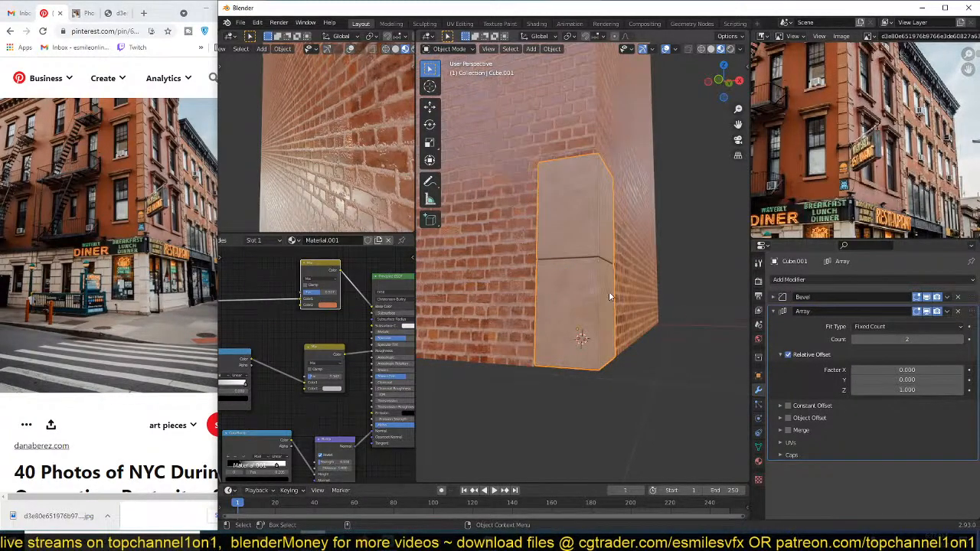
pyautogui.moveTo(609, 291); pyautogui.dragTo(643, 310, button='middle')
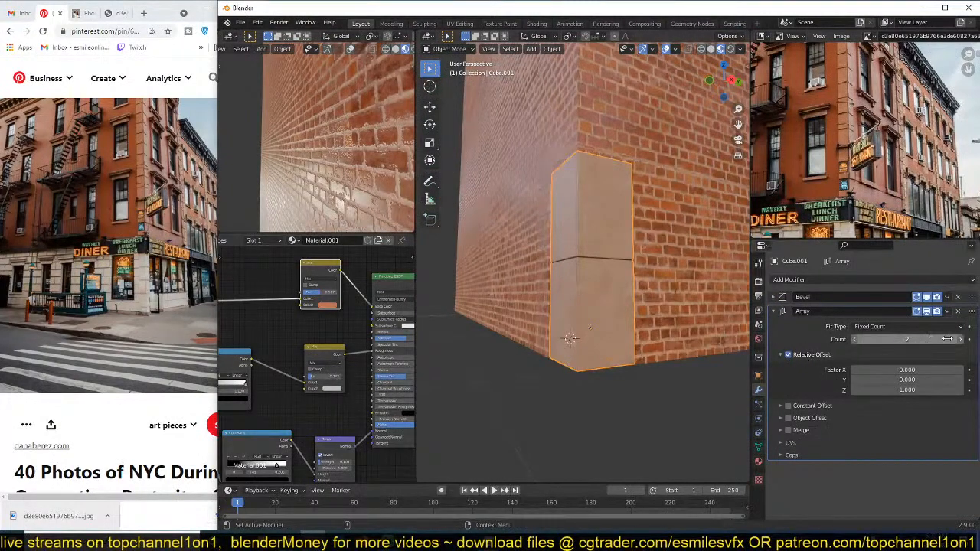
pyautogui.scroll(-9, 652, 324)
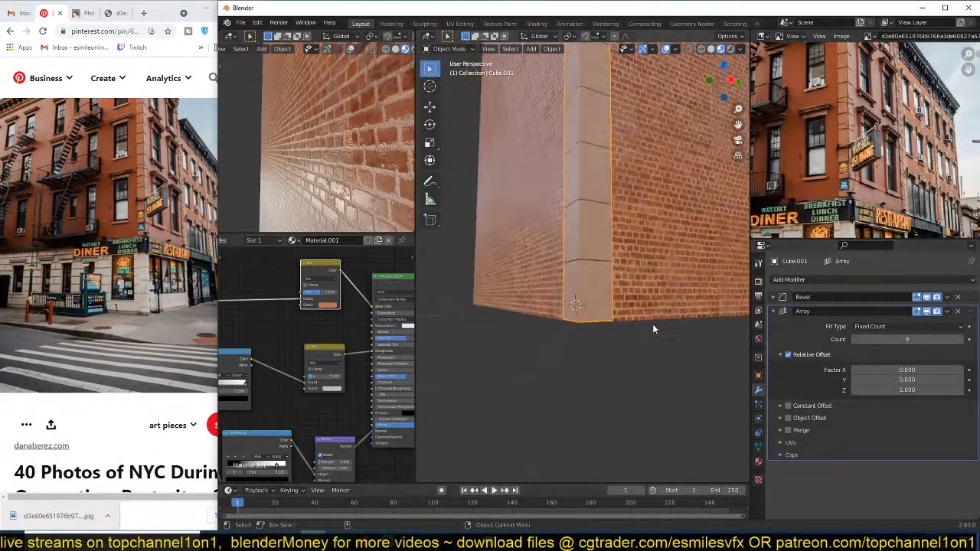
# Step: Cut a horizontal edge loop around the middle of the base block and bevel it into a band using a width of about 0.024 m
pyautogui.keyDown('shift'); pyautogui.moveTo(651, 294); pyautogui.dragTo(671, 201, button='middle'); pyautogui.keyUp('shift')
pyautogui.scroll(7, 634, 335)
pyautogui.press('Tab')
pyautogui.hotkey('ctrl', 'r')
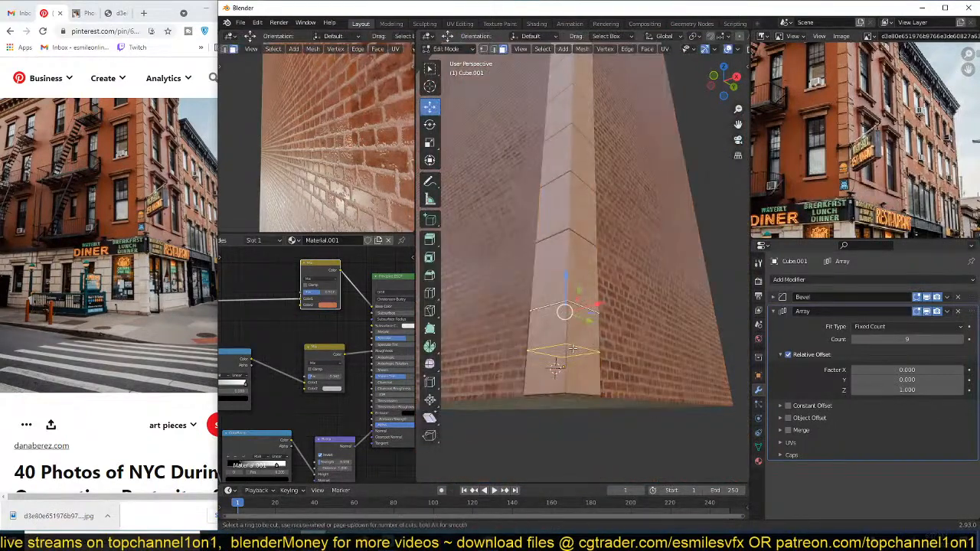
pyautogui.click(582, 349)
pyautogui.click(582, 349)
pyautogui.moveTo(583, 349); pyautogui.dragTo(619, 314, button='middle')
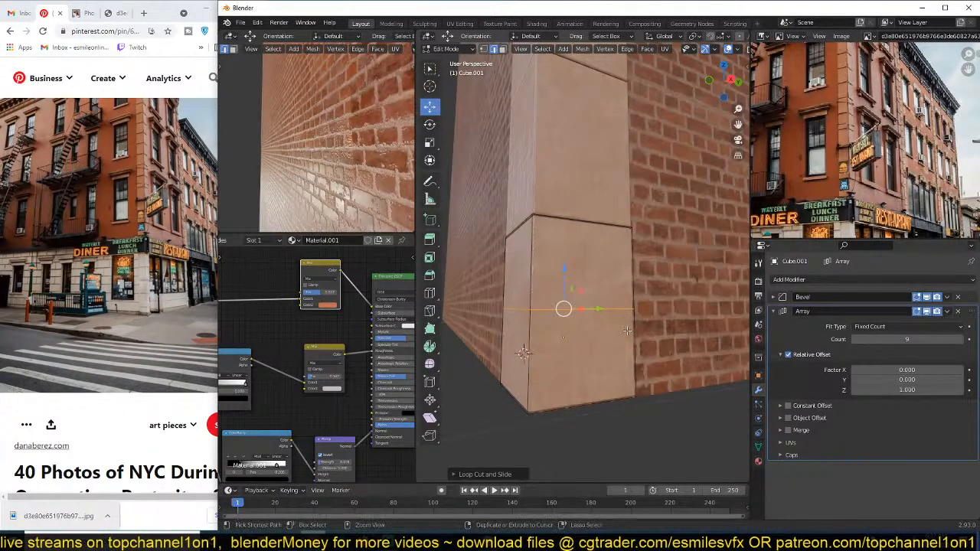
pyautogui.hotkey('ctrl', 'b')
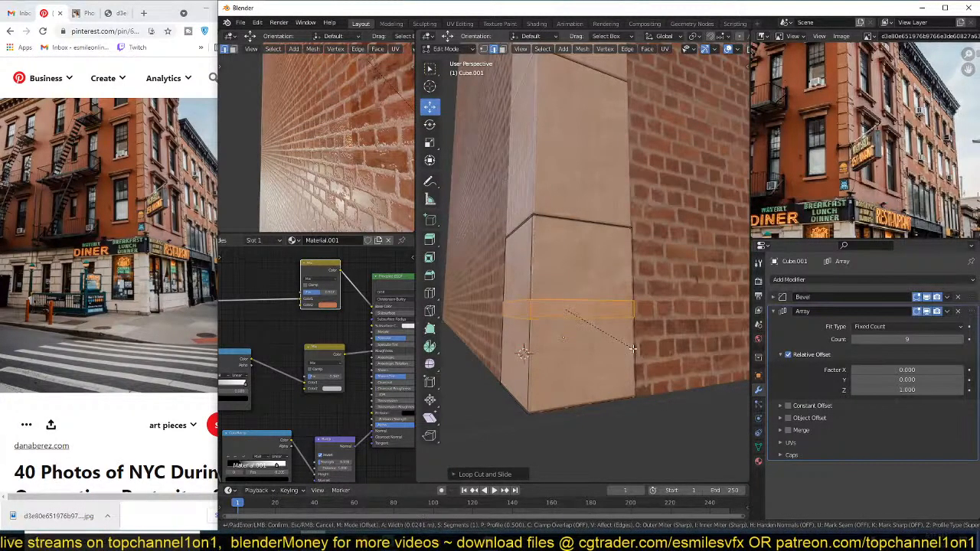
pyautogui.click(633, 349)
# Step: Inset the band's faces by about 0.003 m and shrink them inward by about 0.009 m to form a groove
pyautogui.scroll(4, 633, 349)
pyautogui.keyDown('shift'); pyautogui.moveTo(633, 348); pyautogui.dragTo(665, 316, button='middle'); pyautogui.keyUp('shift')
pyautogui.press('i')
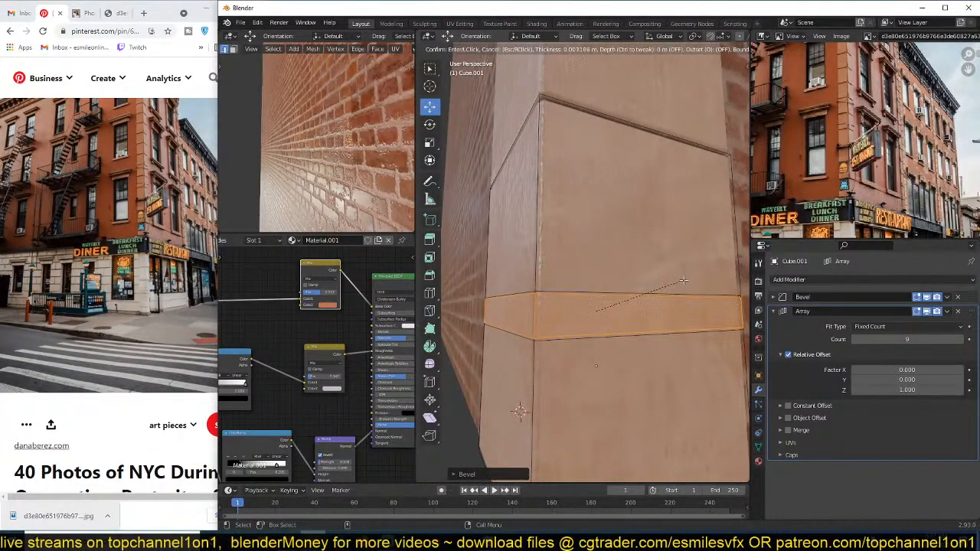
pyautogui.click(682, 281)
pyautogui.hotkey('alt', 's')
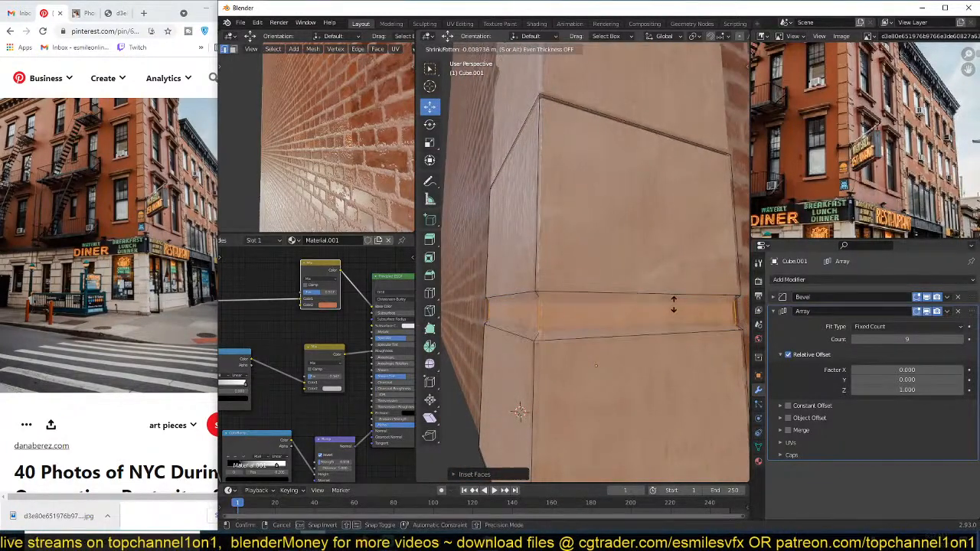
pyautogui.click(672, 300)
pyautogui.press('Tab')
pyautogui.scroll(-4, 640, 336)
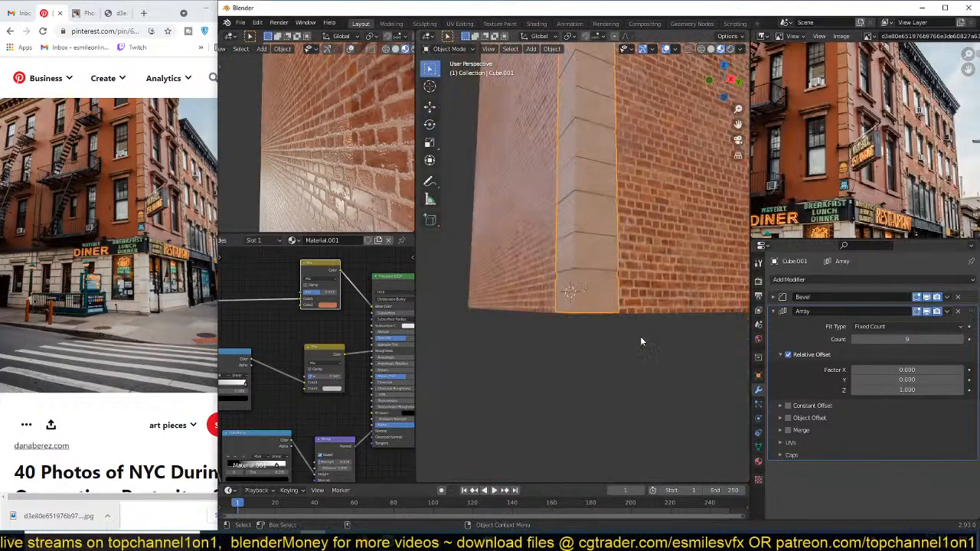
pyautogui.scroll(2, 652, 353)
pyautogui.moveTo(652, 353); pyautogui.dragTo(646, 325, button='middle')
pyautogui.scroll(4, 645, 326)
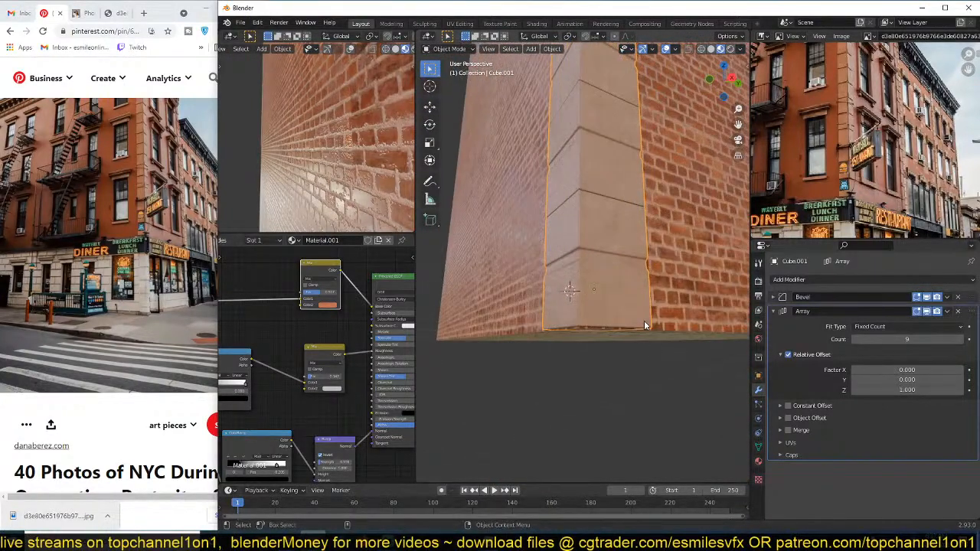
# Step: Set the Array modifier's relative Z offset to 1.05 and its count to 12
pyautogui.press('Tab')
pyautogui.moveTo(569, 290); pyautogui.dragTo(560, 349, button='middle')
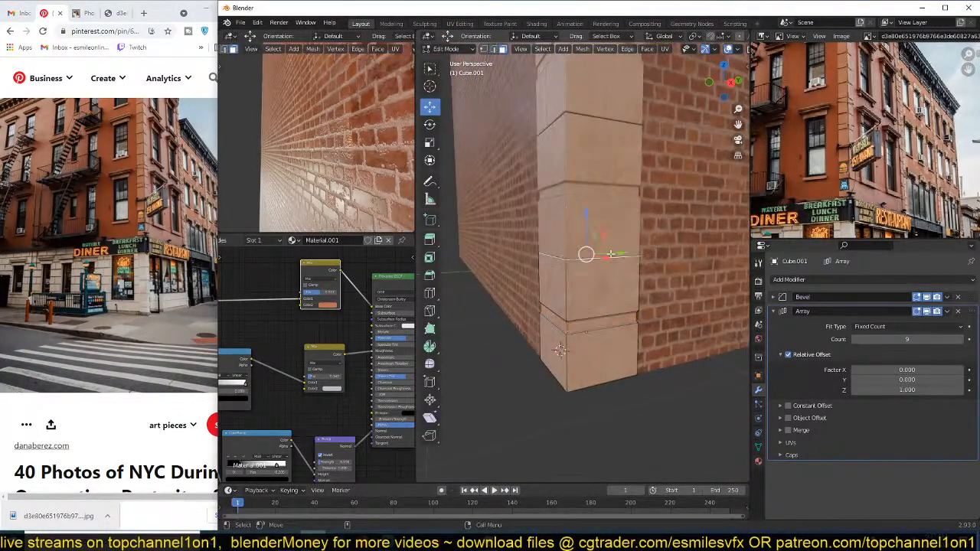
pyautogui.press('Tab')
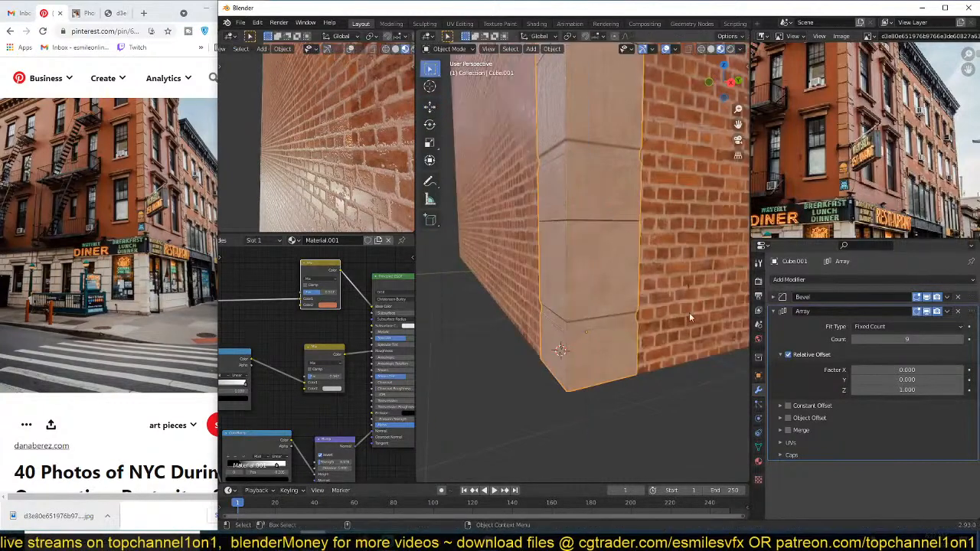
pyautogui.moveTo(889, 389); pyautogui.dragTo(899, 390)
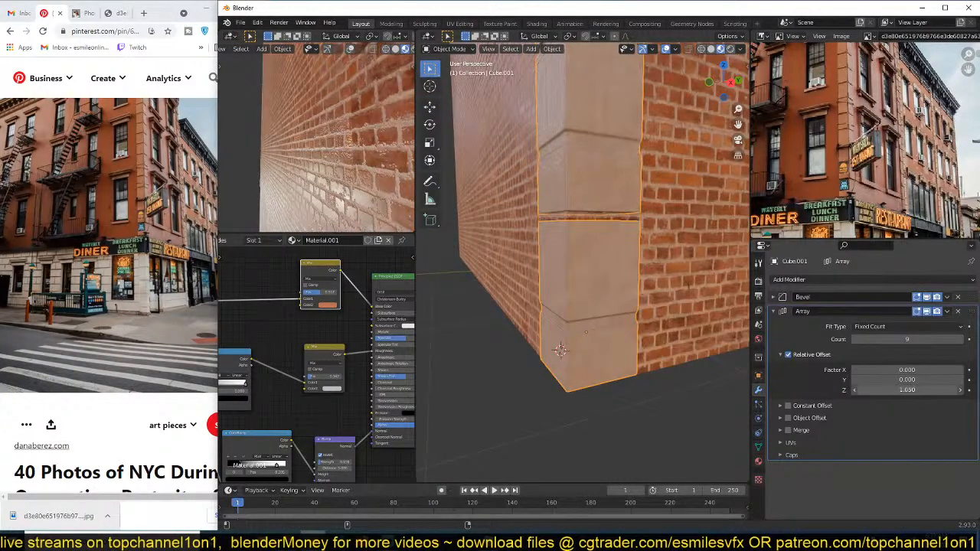
pyautogui.hotkey('alt', 'a')
pyautogui.scroll(-8, 614, 356)
pyautogui.moveTo(615, 355); pyautogui.dragTo(628, 395, button='middle')
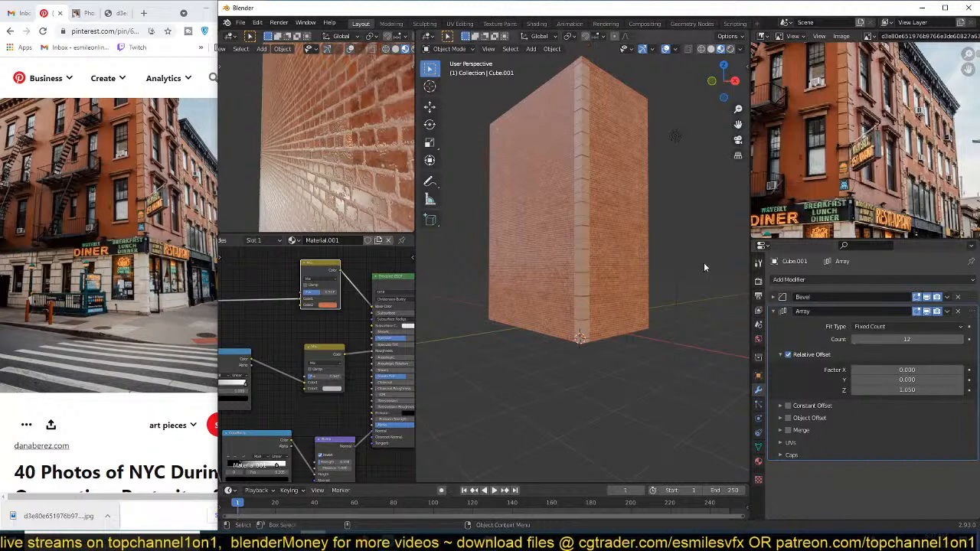
# Step: Add a Mirror modifier on the X axis to the corner column, using the brick building cube as the mirror object
pyautogui.moveTo(665, 286); pyautogui.dragTo(582, 264, button='middle')
pyautogui.click(582, 264)
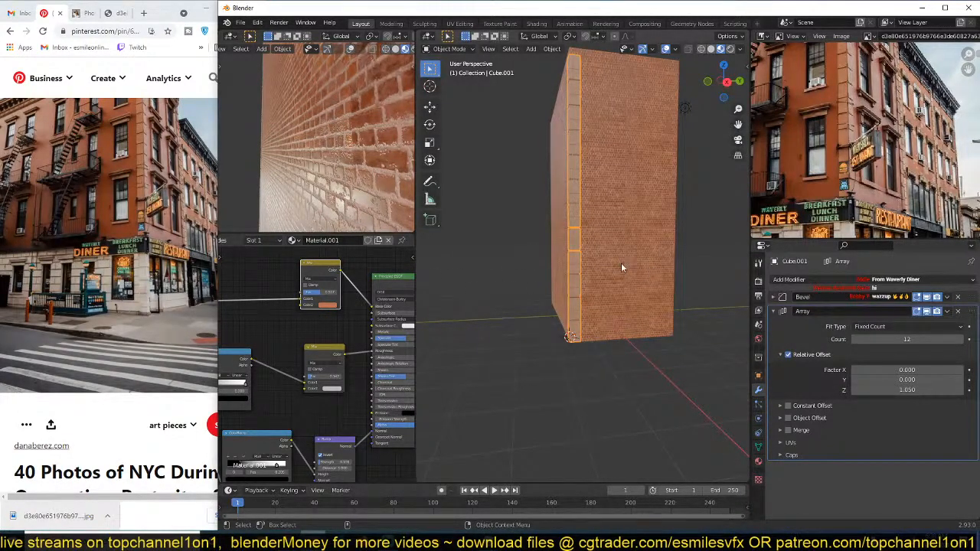
pyautogui.moveTo(621, 267); pyautogui.dragTo(671, 271, button='middle')
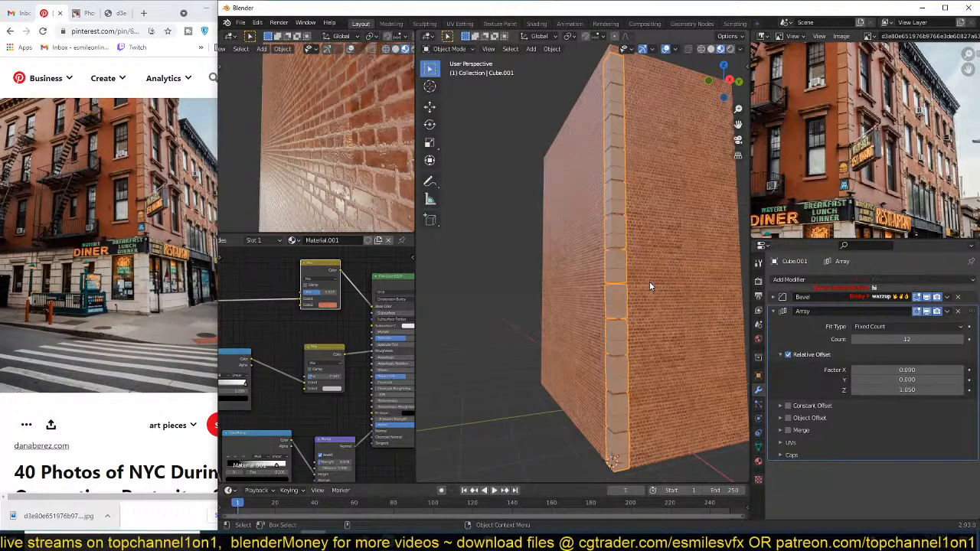
pyautogui.moveTo(653, 269); pyautogui.dragTo(580, 264, button='middle')
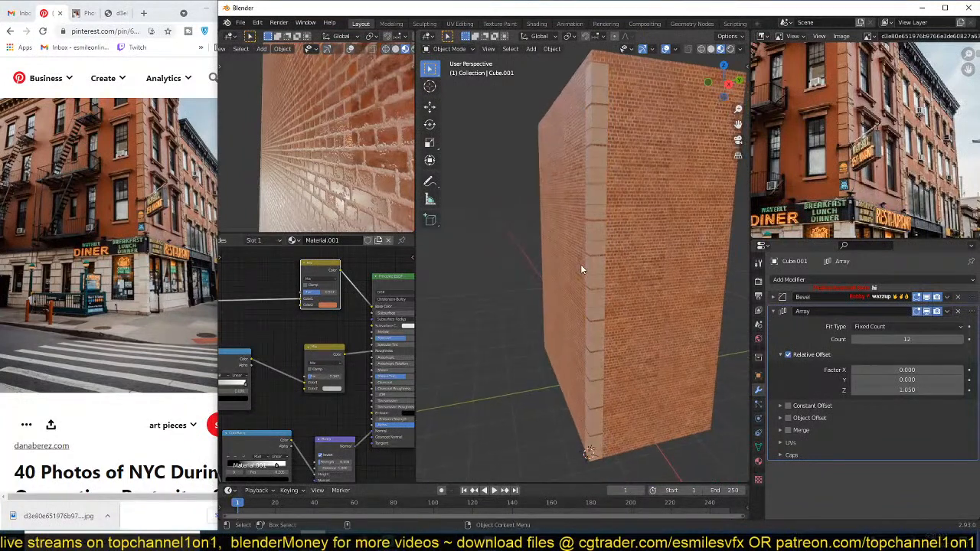
pyautogui.click(776, 310)
pyautogui.click(838, 280)
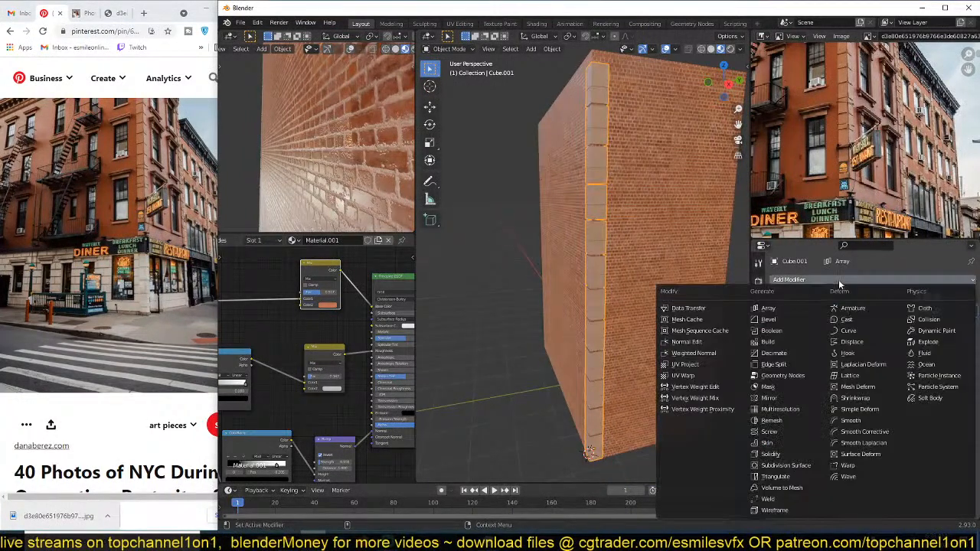
pyautogui.click(784, 398)
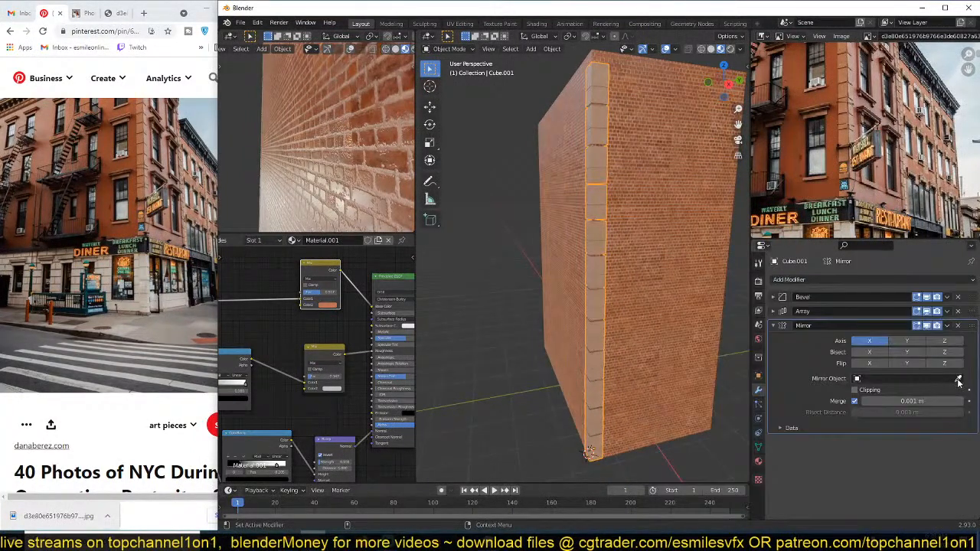
pyautogui.click(958, 380)
pyautogui.click(686, 302)
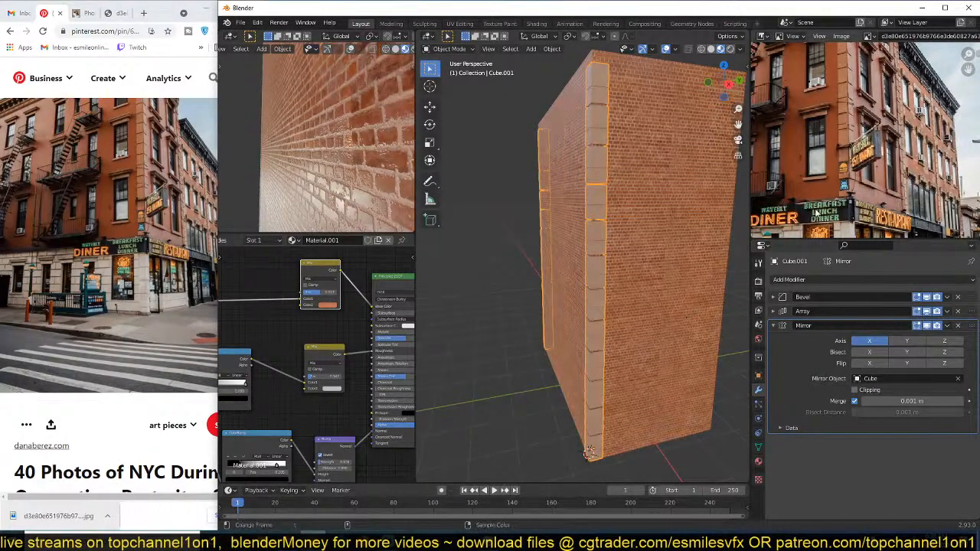
# Step: Examine the building's facade and corner details in the reference photo
pyautogui.scroll(1, 817, 211)
pyautogui.scroll(1, 831, 199)
pyautogui.scroll(-4, 832, 199)
pyautogui.moveTo(832, 199)
pyautogui.mouseDown(button='middle')
pyautogui.moveTo(807, 201)
pyautogui.moveTo(848, 198)
pyautogui.mouseUp(button='middle')
pyautogui.scroll(1, 809, 197)
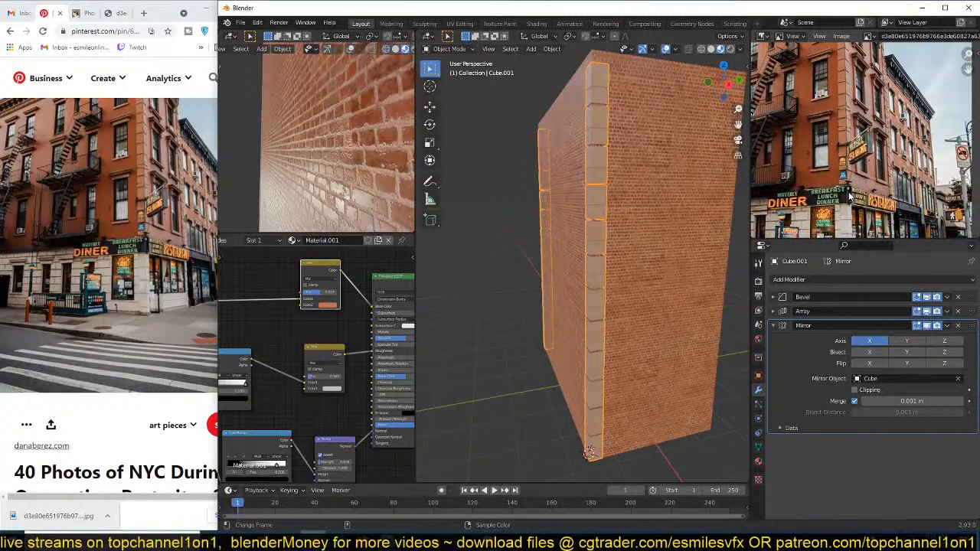
pyautogui.scroll(-3, 848, 174)
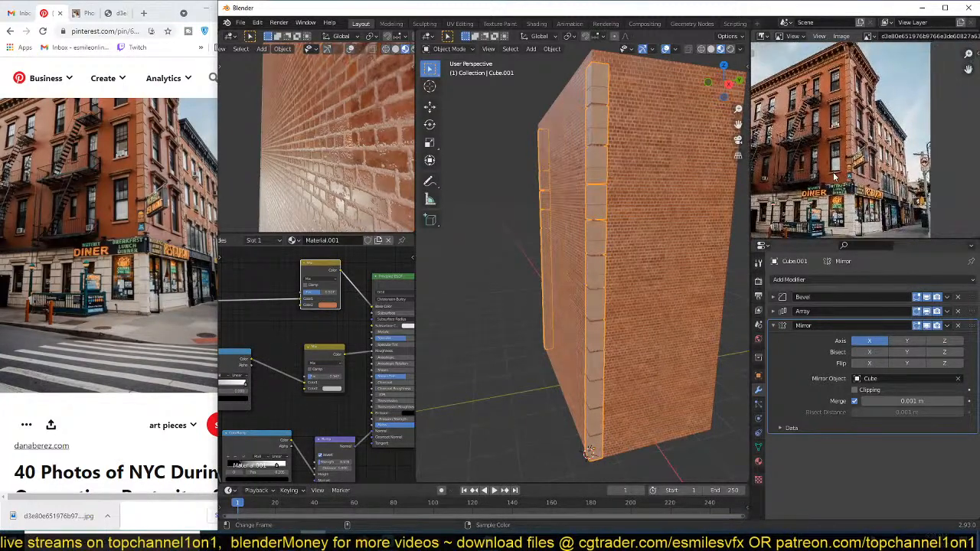
pyautogui.scroll(5, 834, 176)
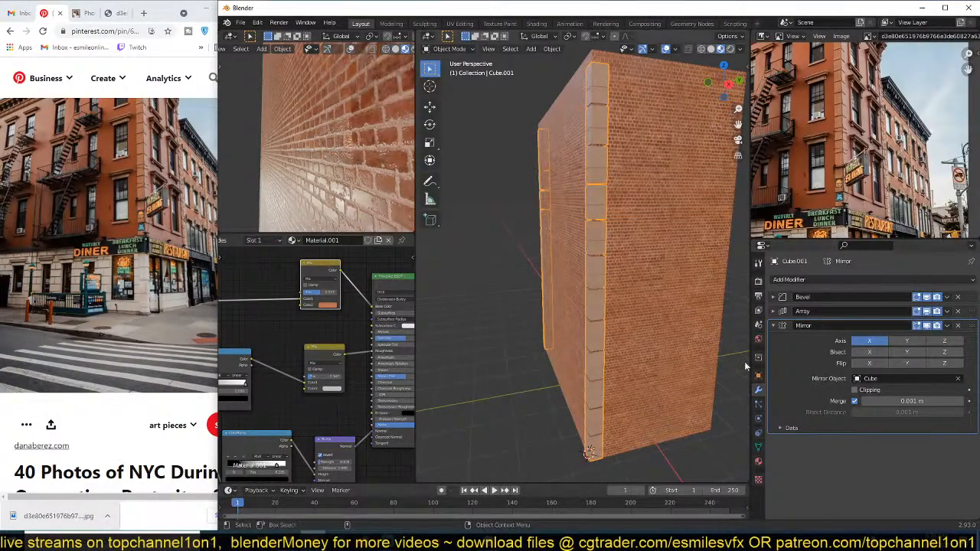
# Step: Enable the Y axis in the corner column's Mirror modifier and deselect everything
pyautogui.click(912, 341)
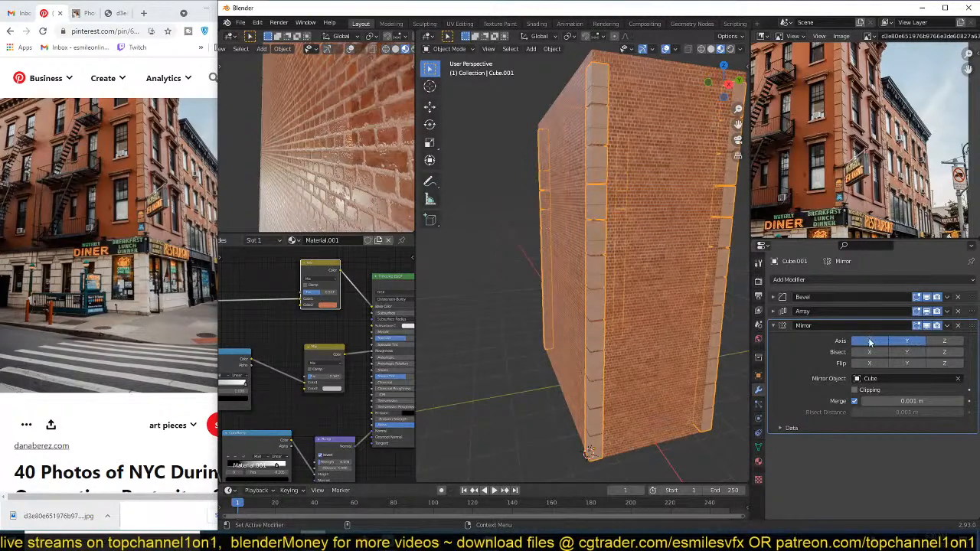
pyautogui.hotkey('alt', 'a')
pyautogui.moveTo(612, 281); pyautogui.dragTo(621, 218, button='middle')
pyautogui.scroll(-2, 566, 257)
pyautogui.moveTo(566, 256); pyautogui.dragTo(545, 295, button='middle')
pyautogui.scroll(-7, 335, 173)
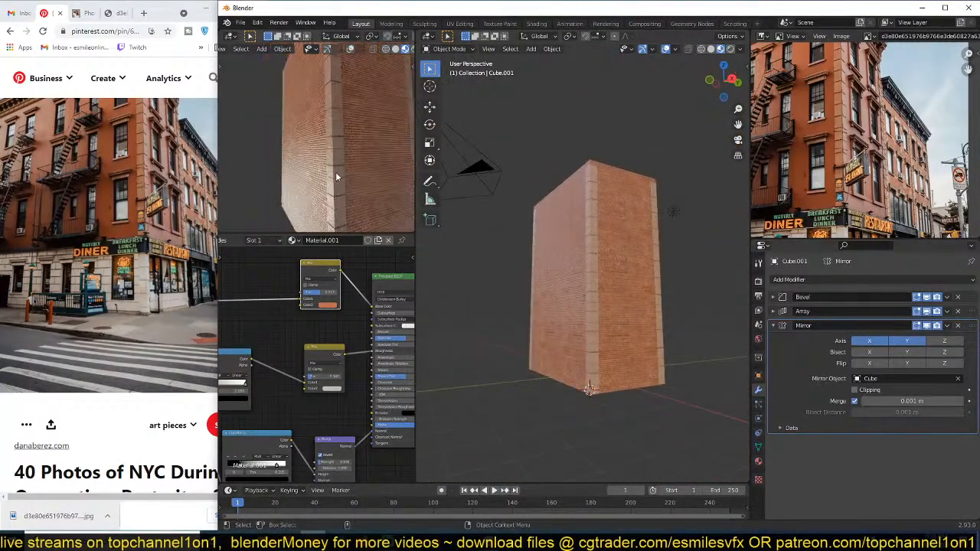
pyautogui.moveTo(336, 173); pyautogui.dragTo(329, 123, button='middle')
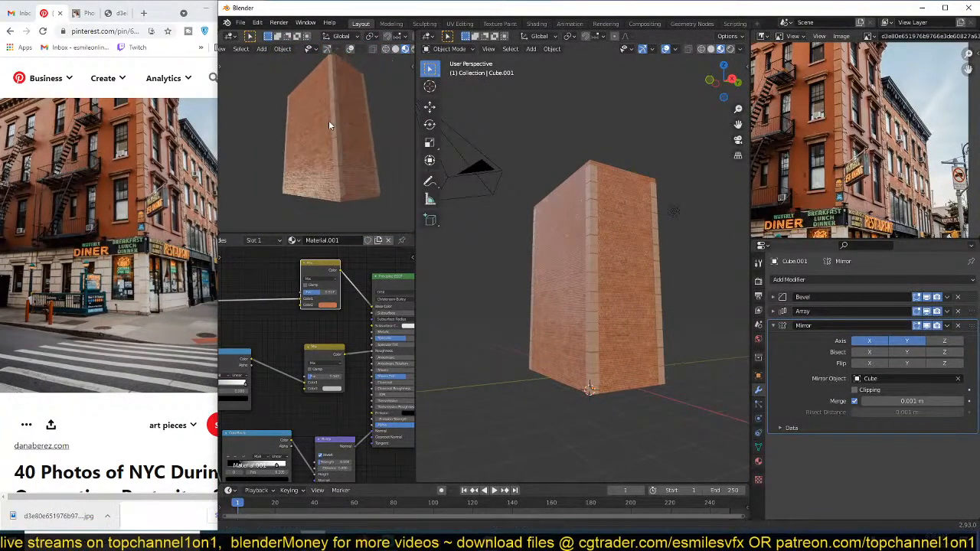
pyautogui.scroll(2, 328, 124)
pyautogui.scroll(2, 604, 243)
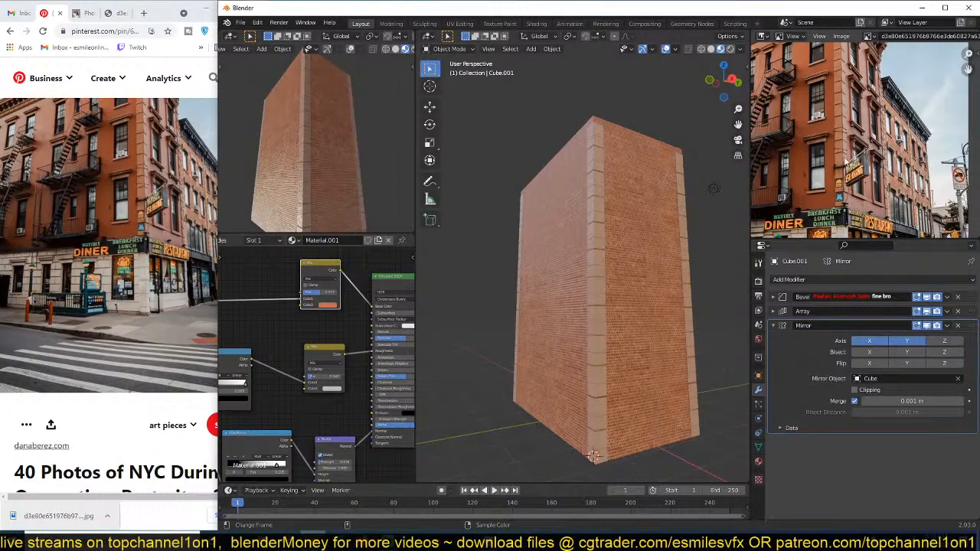
# Step: Add a cube at the 3D cursor on the brick wall and scale it down to about 0.27
pyautogui.keyDown('shift'); pyautogui.moveTo(679, 360); pyautogui.dragTo(668, 317, button='middle'); pyautogui.keyUp('shift')
pyautogui.scroll(5, 635, 345)
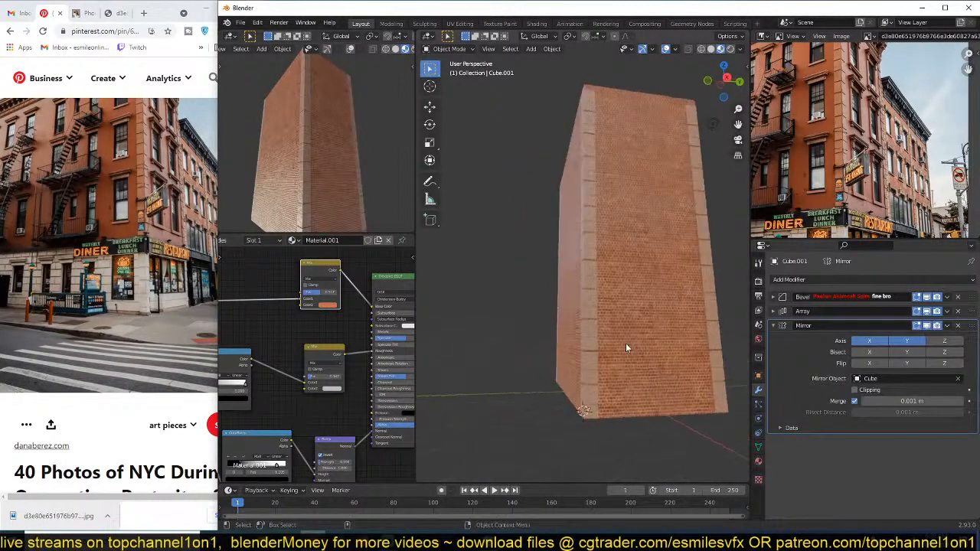
pyautogui.hotkey('shift', 'a')
pyautogui.moveTo(602, 304)
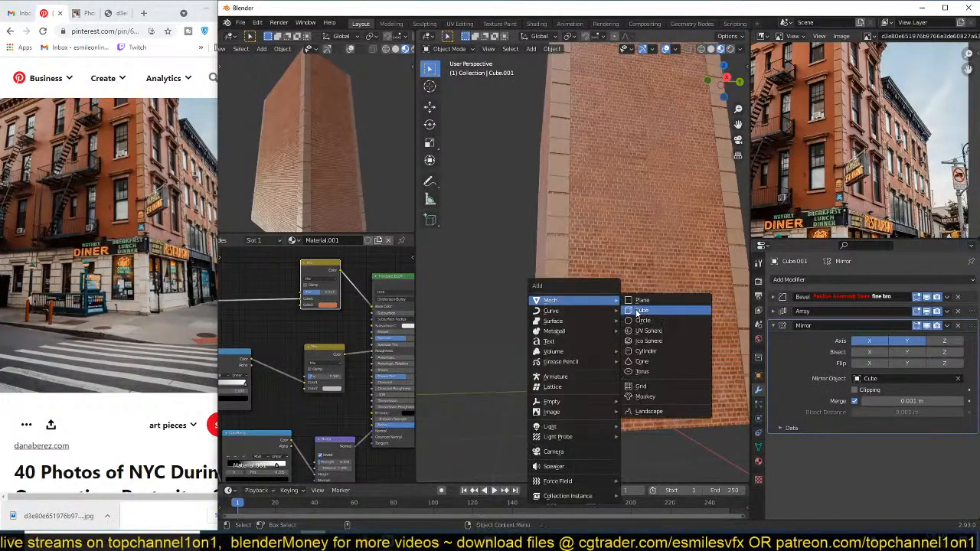
pyautogui.click(643, 312)
pyautogui.press('s')
pyautogui.click(617, 328)
# Step: Stretch the cube to scales of about 0.87 in Z and 0.42 in Y to form a tall window-shaped block
pyautogui.press('s')
pyautogui.press('z')
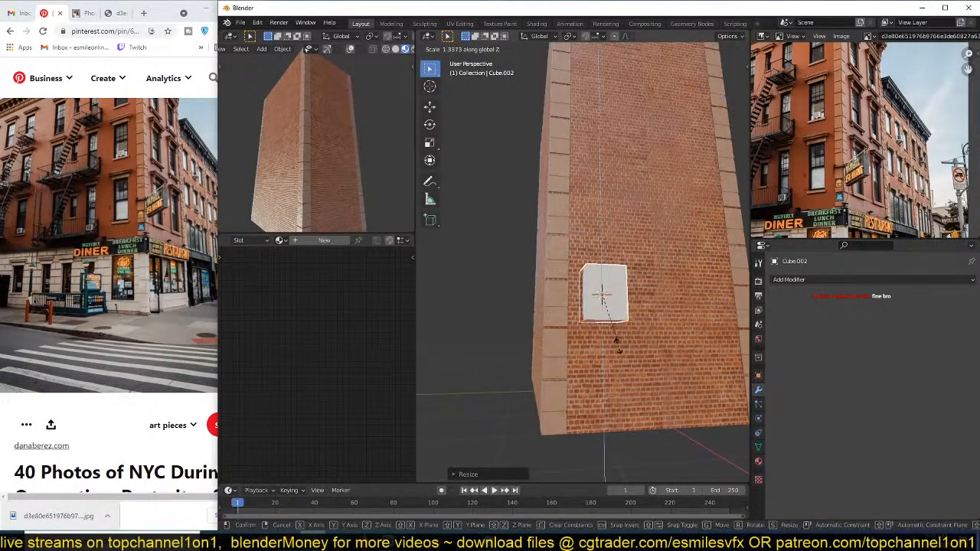
pyautogui.click(630, 408)
pyautogui.moveTo(630, 408); pyautogui.dragTo(595, 458, button='middle')
pyautogui.press('s')
pyautogui.press('x')
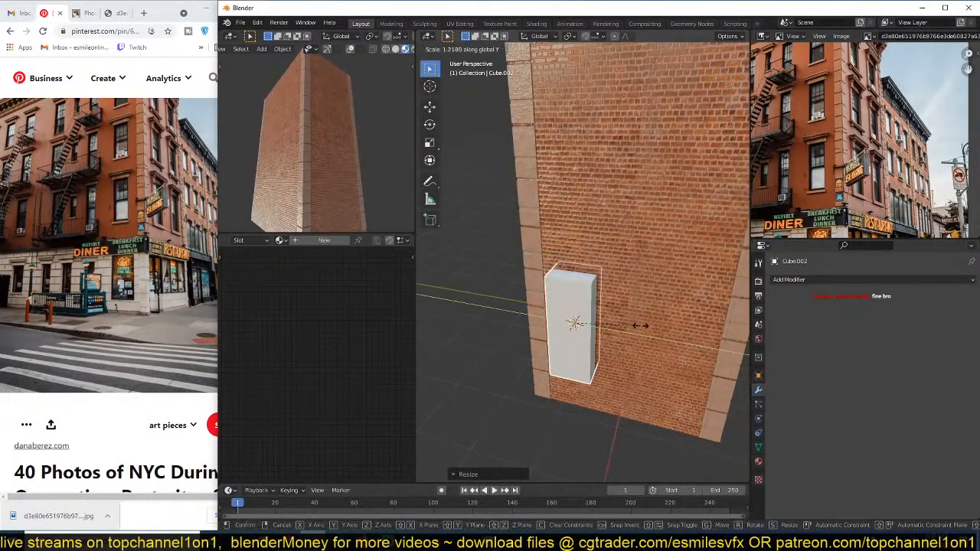
pyautogui.click(648, 332)
pyautogui.moveTo(648, 333); pyautogui.dragTo(715, 300, button='middle')
pyautogui.scroll(3, 861, 150)
pyautogui.scroll(2, 861, 175)
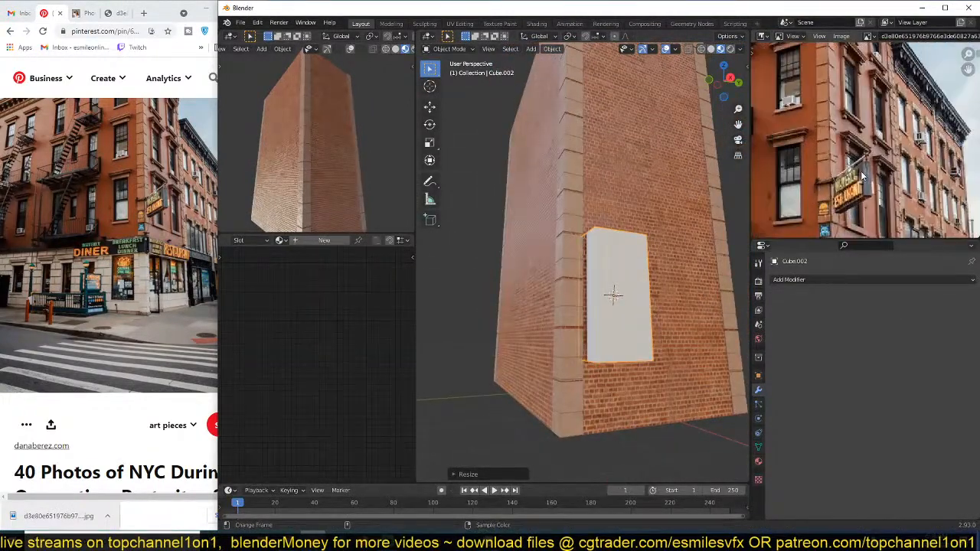
pyautogui.moveTo(686, 287); pyautogui.dragTo(731, 315, button='middle')
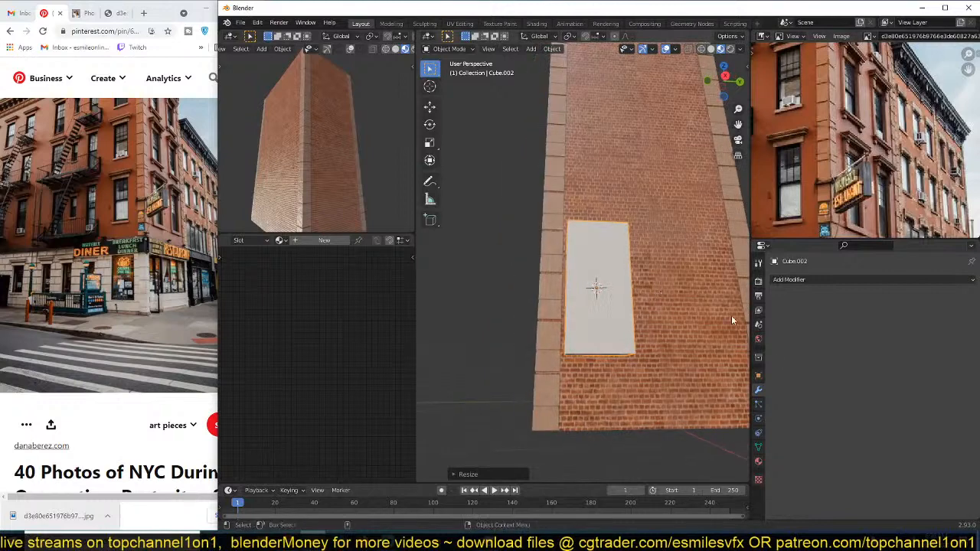
# Step: Set the window block's viewport display to Wire
pyautogui.click(758, 375)
pyautogui.scroll(-1, 788, 452)
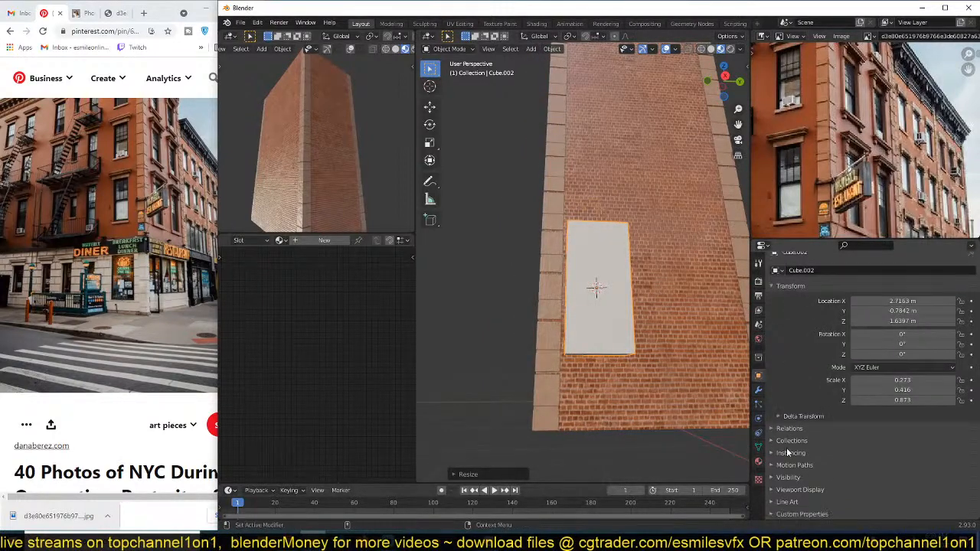
pyautogui.click(799, 490)
pyautogui.scroll(-4, 817, 459)
pyautogui.click(891, 473)
pyautogui.click(889, 450)
# Step: Scale the window block along X to about 0.20 to make it shallower
pyautogui.moveTo(674, 360); pyautogui.dragTo(631, 329, button='middle')
pyautogui.press('s')
pyautogui.press('x')
pyautogui.click(678, 356)
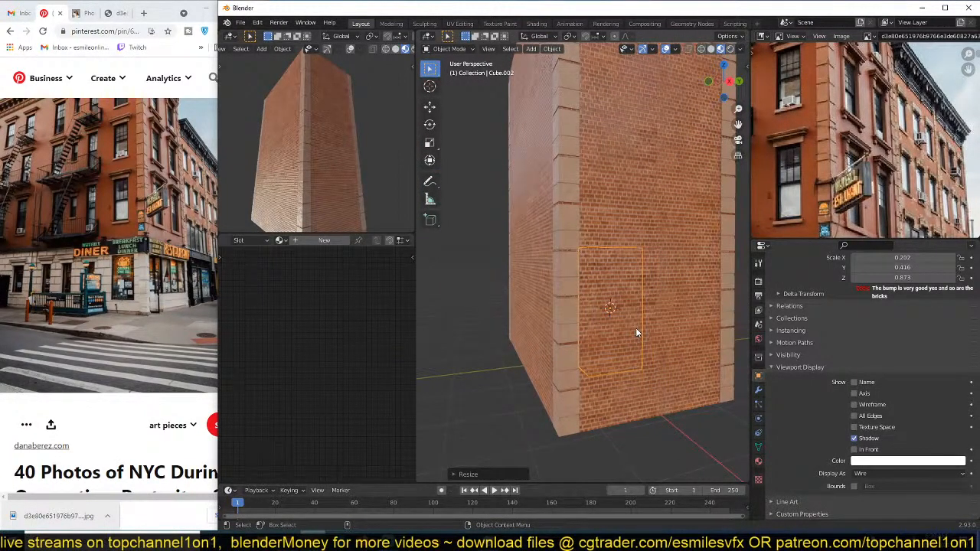
pyautogui.moveTo(635, 317)
pyautogui.mouseDown(button='middle')
pyautogui.moveTo(667, 276)
pyautogui.moveTo(630, 298)
pyautogui.moveTo(655, 274)
pyautogui.moveTo(646, 291)
pyautogui.moveTo(643, 283)
pyautogui.moveTo(649, 290)
pyautogui.moveTo(632, 301)
pyautogui.mouseUp(button='middle')
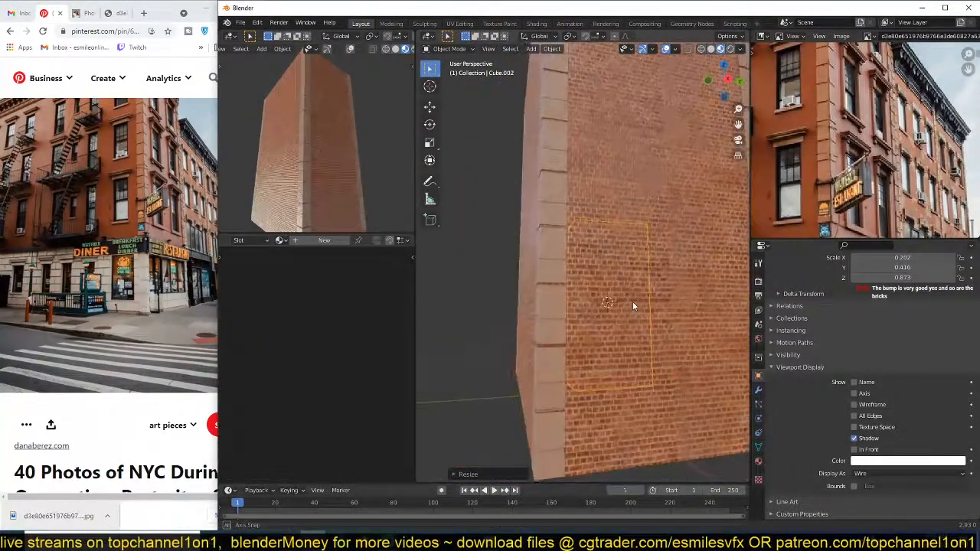
# Step: Add a Boolean Difference modifier to the brick building, using the wireframe window block as the cutter object
pyautogui.click(672, 245)
pyautogui.moveTo(680, 239); pyautogui.dragTo(712, 306, button='middle')
pyautogui.click(757, 389)
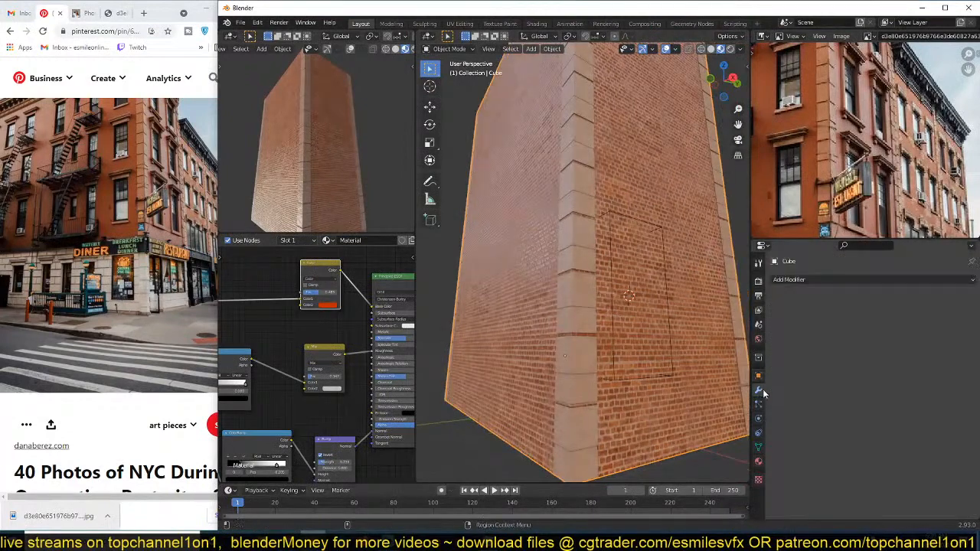
pyautogui.click(838, 279)
pyautogui.click(788, 333)
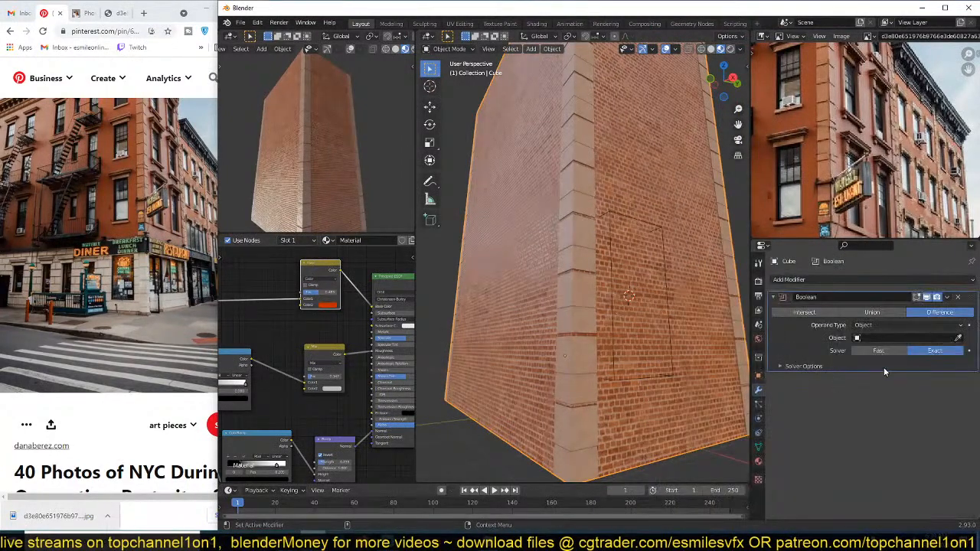
pyautogui.click(957, 338)
pyautogui.click(659, 256)
# Step: Move the window cutter slightly along Y and lower it along Z on the brick wall
pyautogui.moveTo(659, 261); pyautogui.dragTo(609, 266, button='middle')
pyautogui.click(603, 226)
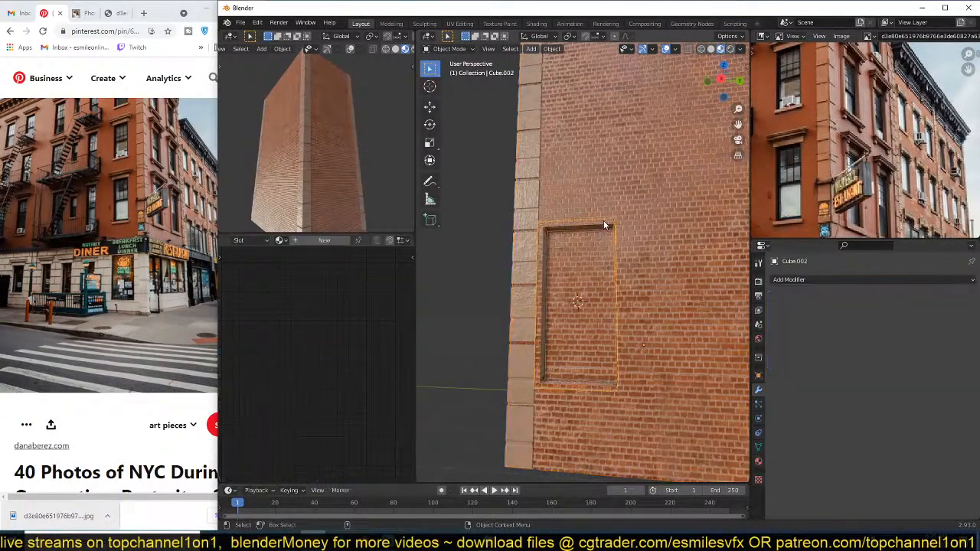
pyautogui.click(429, 107)
pyautogui.moveTo(618, 302); pyautogui.dragTo(627, 302)
pyautogui.moveTo(342, 149); pyautogui.dragTo(256, 107, button='middle')
pyautogui.scroll(-3, 342, 131)
pyautogui.press('KP_1')
pyautogui.moveTo(526, 241); pyautogui.dragTo(622, 234, button='middle')
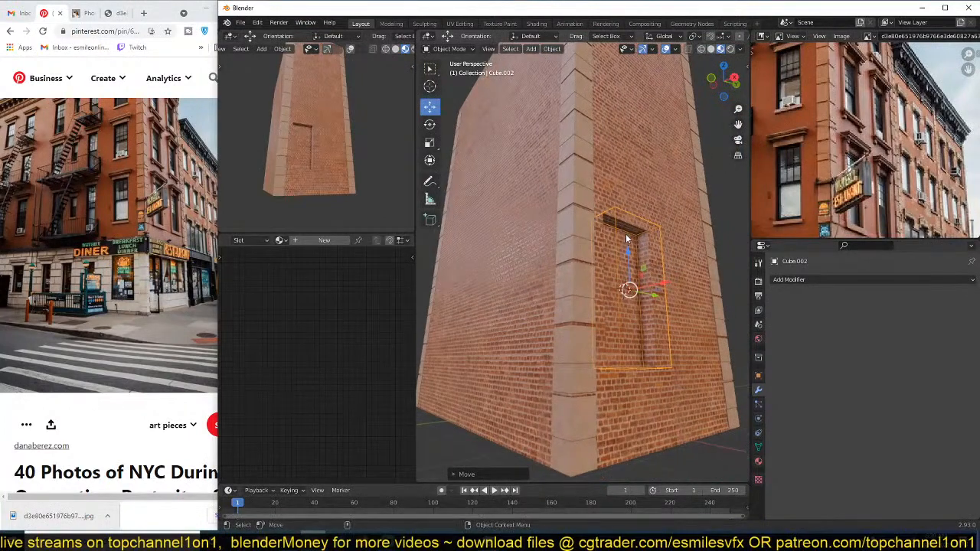
pyautogui.moveTo(629, 249); pyautogui.dragTo(629, 285)
pyautogui.moveTo(629, 285); pyautogui.dragTo(574, 282, button='middle')
# Step: Assign a new material to the window cutter
pyautogui.click(758, 461)
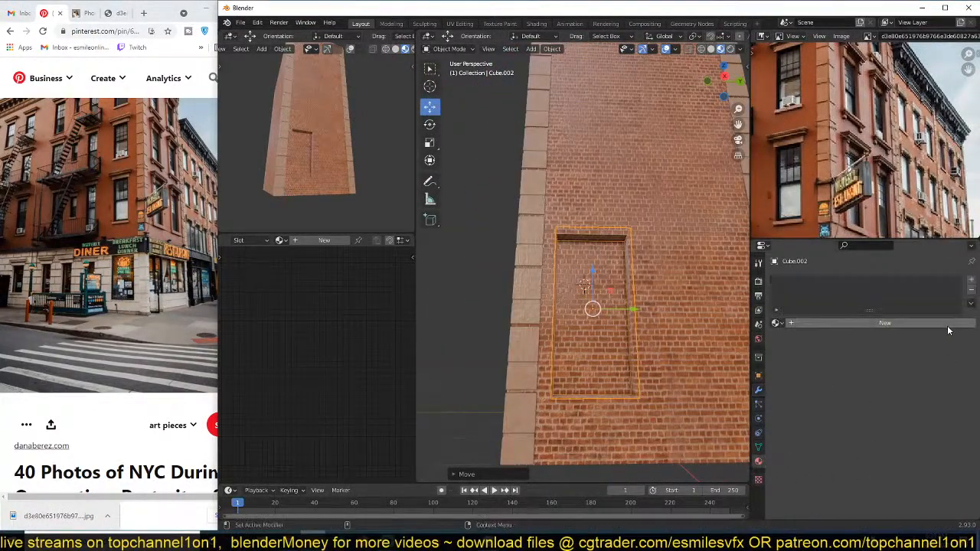
pyautogui.click(946, 329)
pyautogui.moveTo(553, 326); pyautogui.dragTo(692, 186, button='middle')
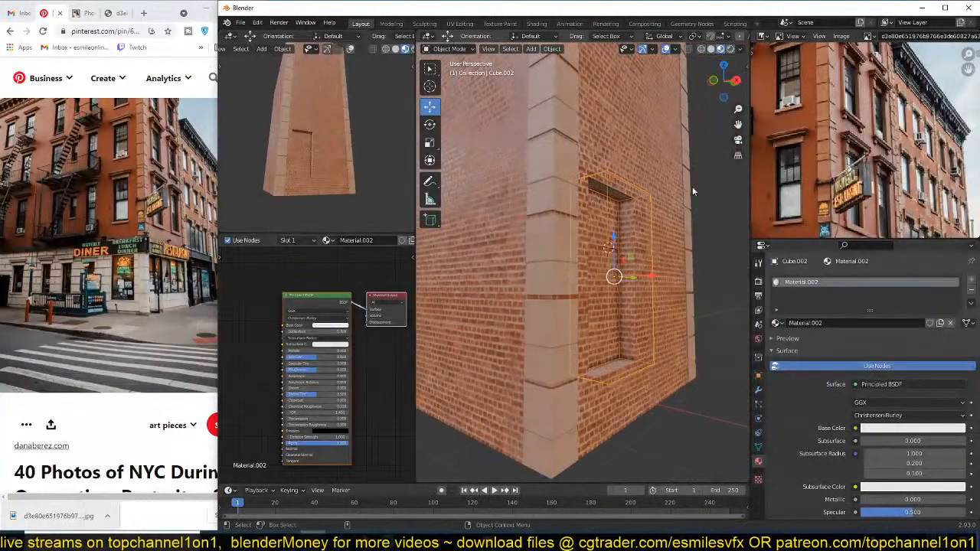
# Step: Shift the window cutter slightly along Y, away from the corner column
pyautogui.scroll(-1, 834, 152)
pyautogui.moveTo(705, 232); pyautogui.dragTo(724, 305, button='middle')
pyautogui.press('g')
pyautogui.press('y')
pyautogui.click(614, 262)
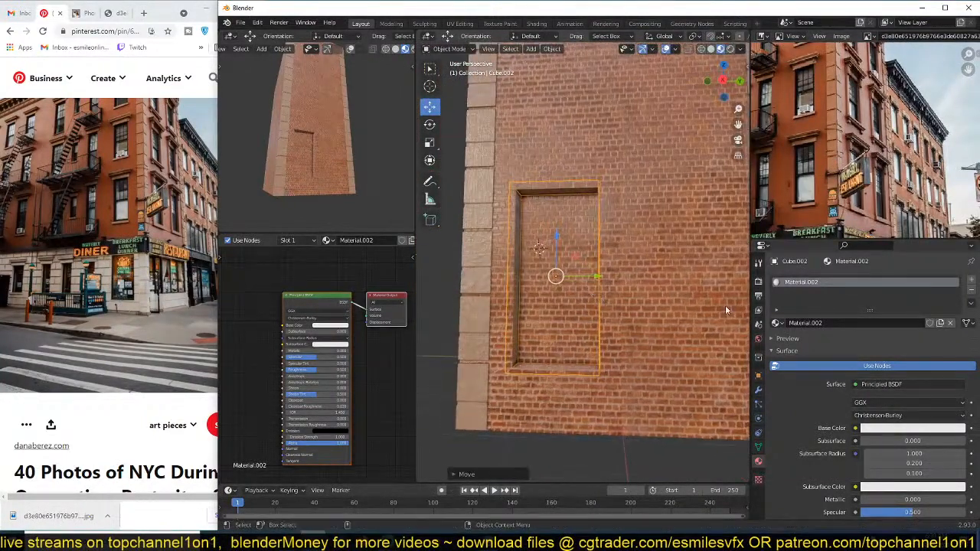
# Step: Add an Array modifier to the window cutter with relative offset X 0 and Y 1.56
pyautogui.click(758, 388)
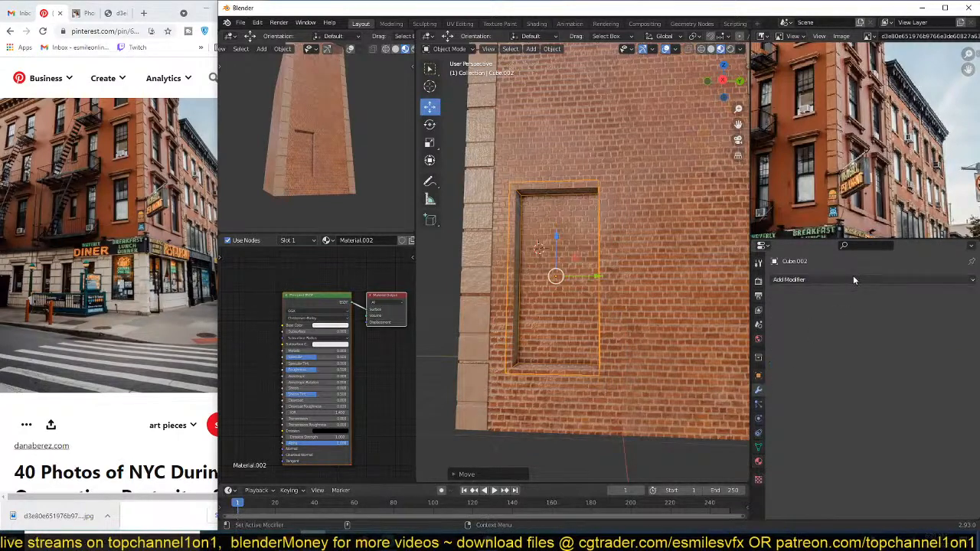
pyautogui.click(853, 277)
pyautogui.click(770, 308)
pyautogui.click(908, 365)
pyautogui.write('1')
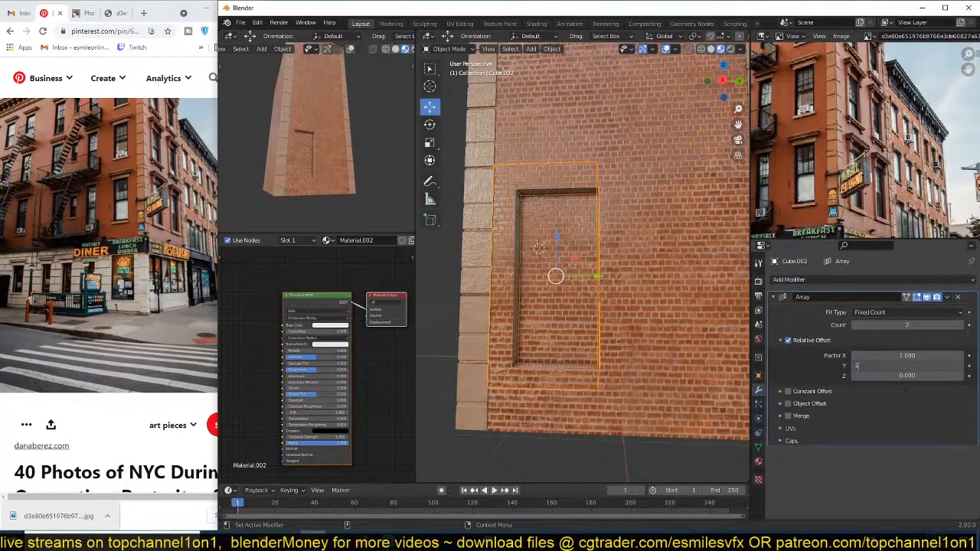
pyautogui.press('Return')
pyautogui.click(908, 356)
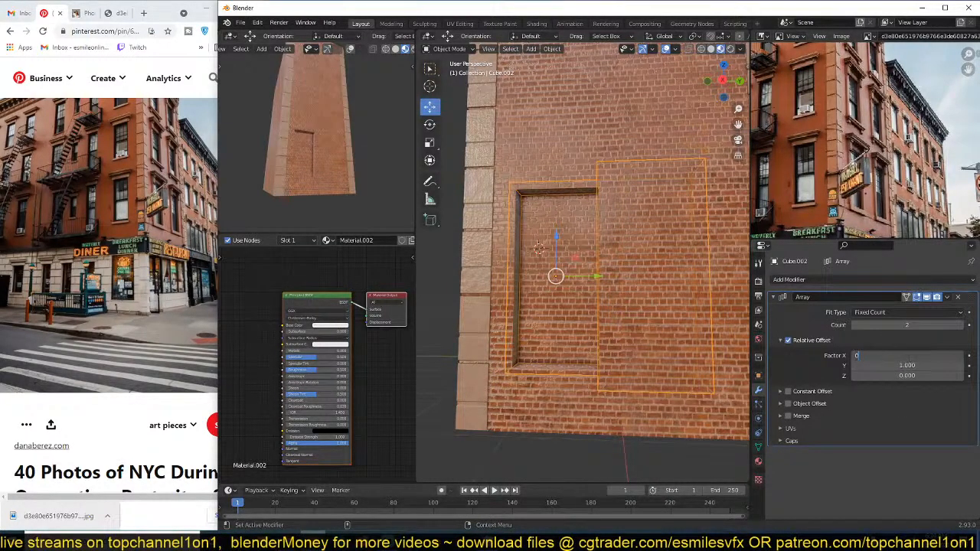
pyautogui.press('Return')
pyautogui.moveTo(912, 362); pyautogui.dragTo(940, 362)
pyautogui.moveTo(630, 352); pyautogui.dragTo(678, 347, button='middle')
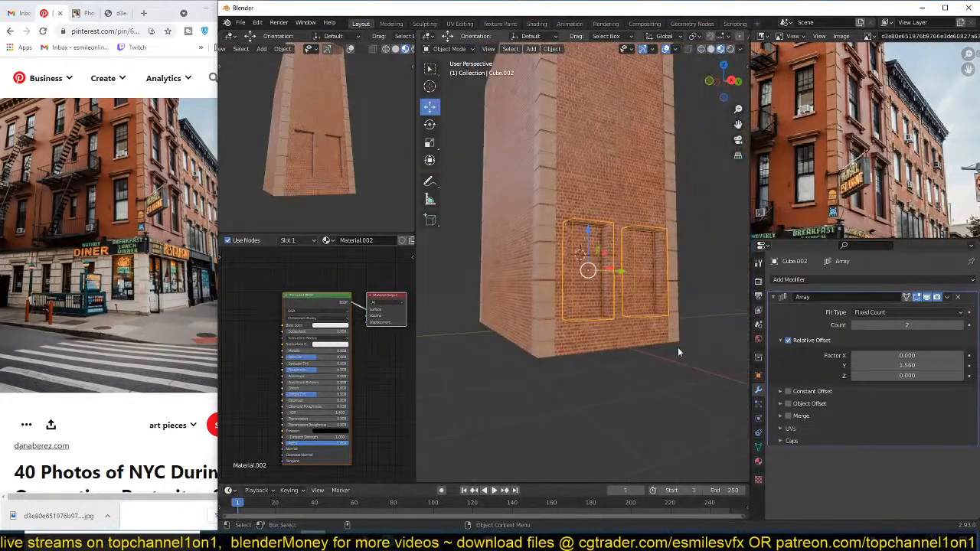
# Step: Add a second Array modifier to the window cutter with relative offset X 0 and Z 1.17
pyautogui.click(780, 297)
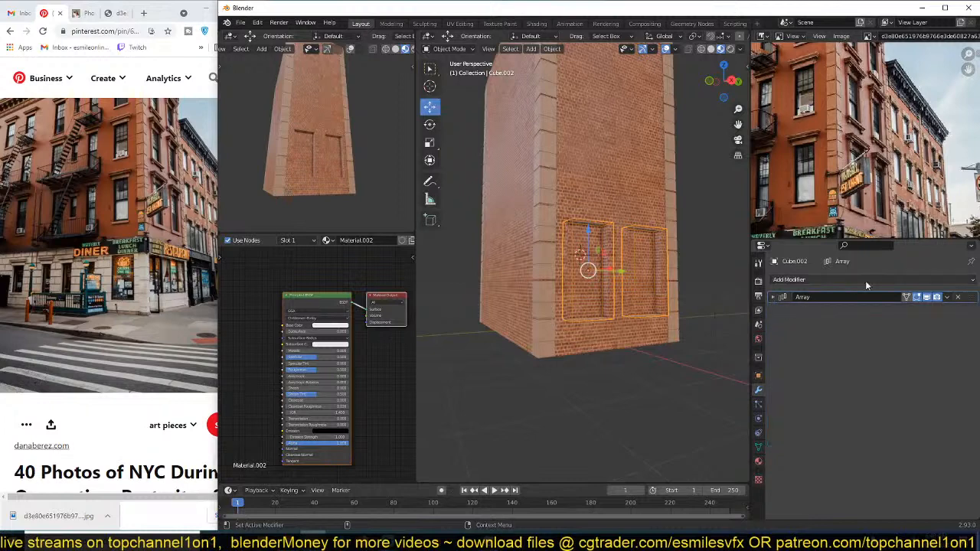
pyautogui.click(865, 280)
pyautogui.click(807, 309)
pyautogui.click(907, 390)
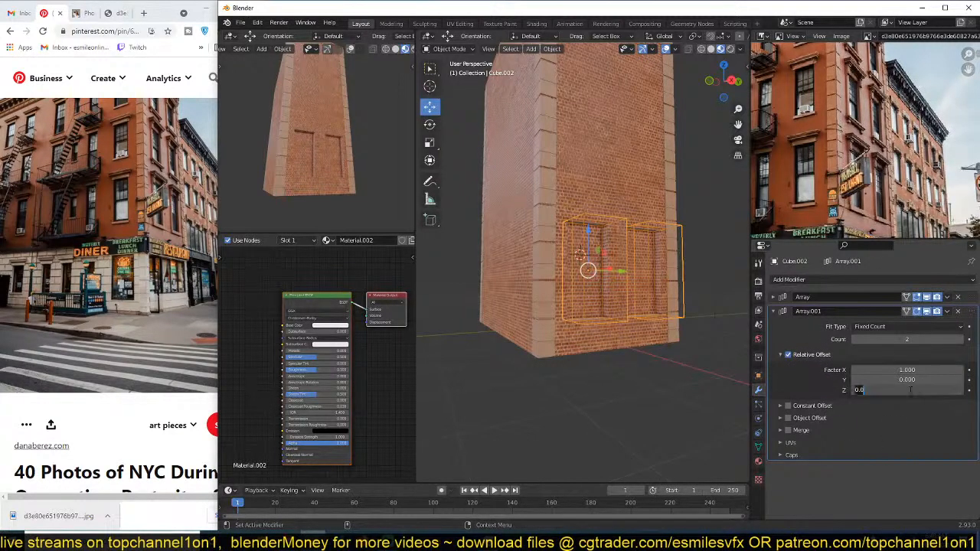
pyautogui.write('1')
pyautogui.press('Return')
pyautogui.click(917, 370)
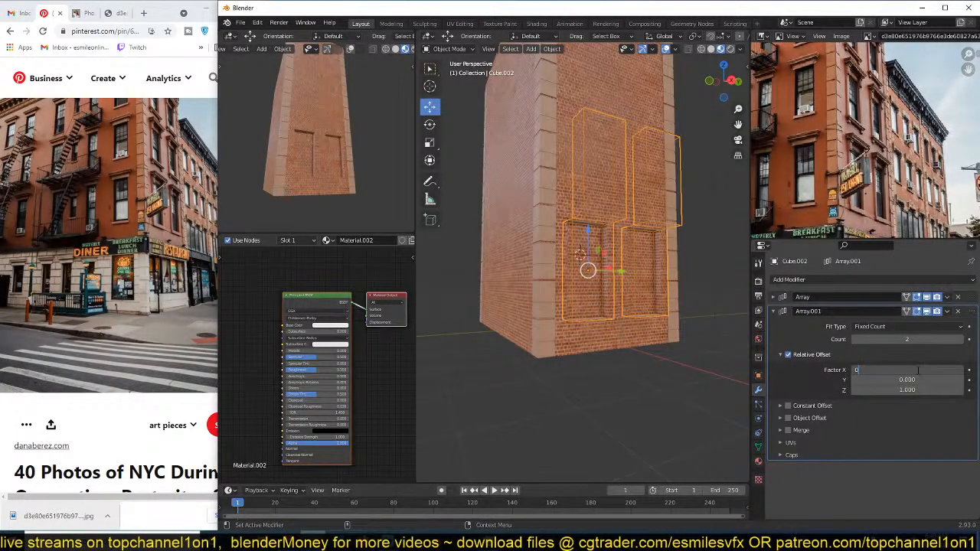
pyautogui.write('0')
pyautogui.press('Return')
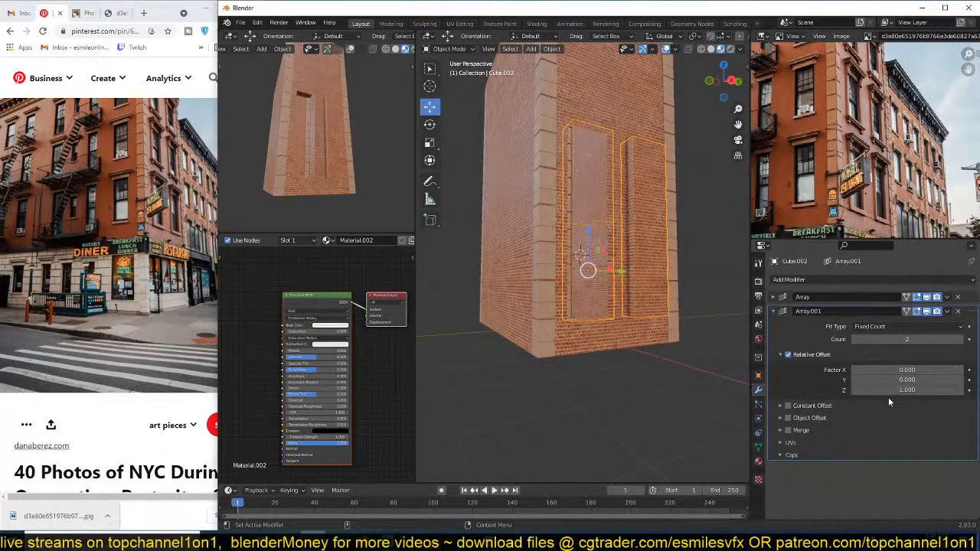
pyautogui.moveTo(910, 390); pyautogui.dragTo(932, 390)
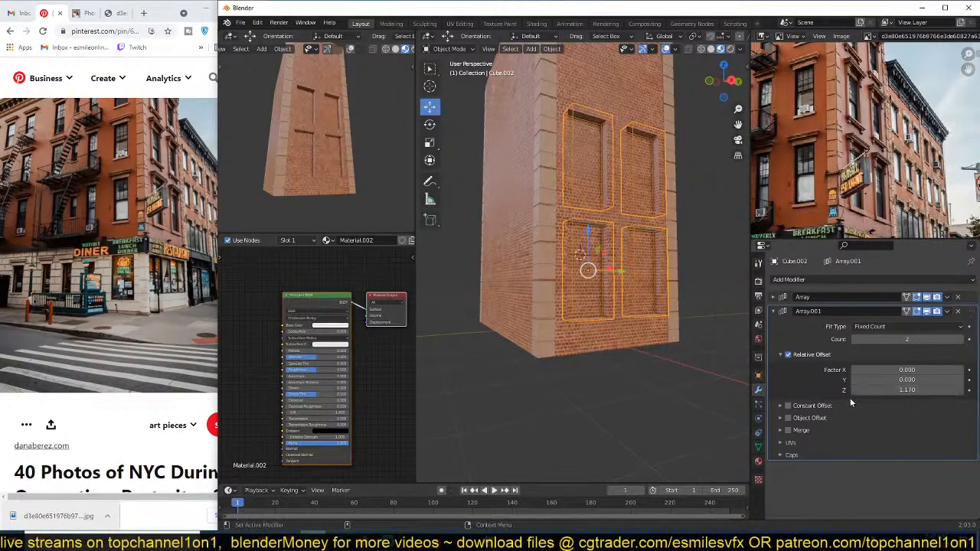
pyautogui.moveTo(695, 377); pyautogui.dragTo(689, 398, button='middle')
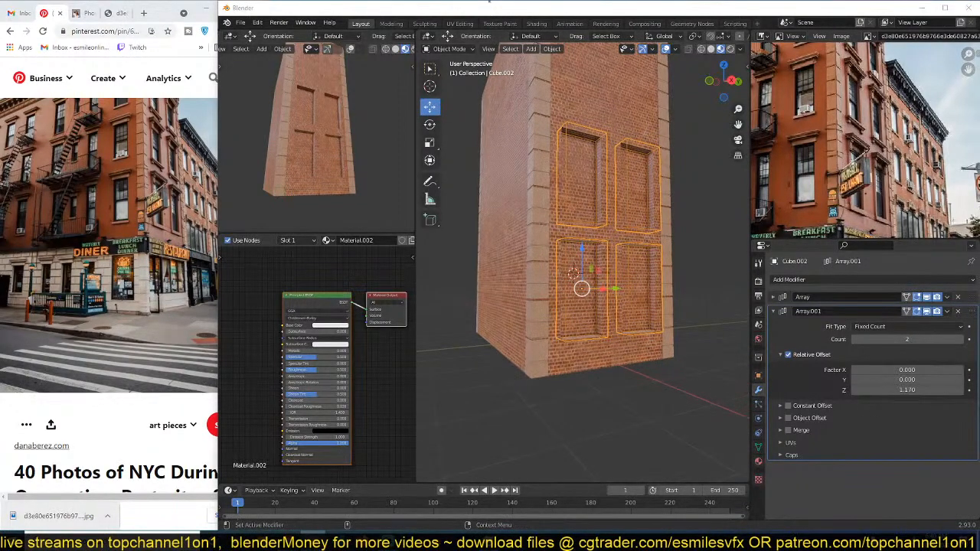
pyautogui.moveTo(656, 223); pyautogui.dragTo(623, 266, button='middle')
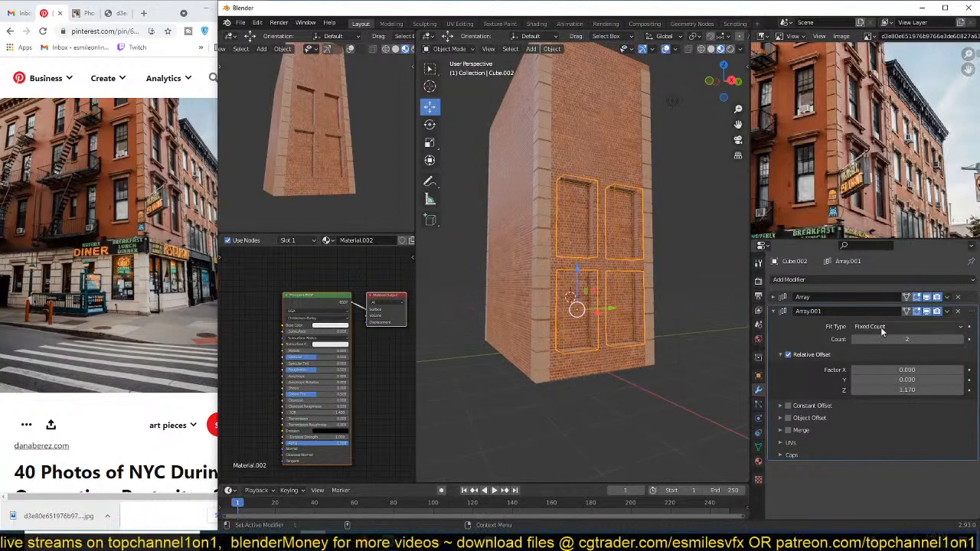
# Step: Set the second array's relative Z offset to 1.3 and its count to 3
pyautogui.moveTo(919, 391); pyautogui.dragTo(926, 387)
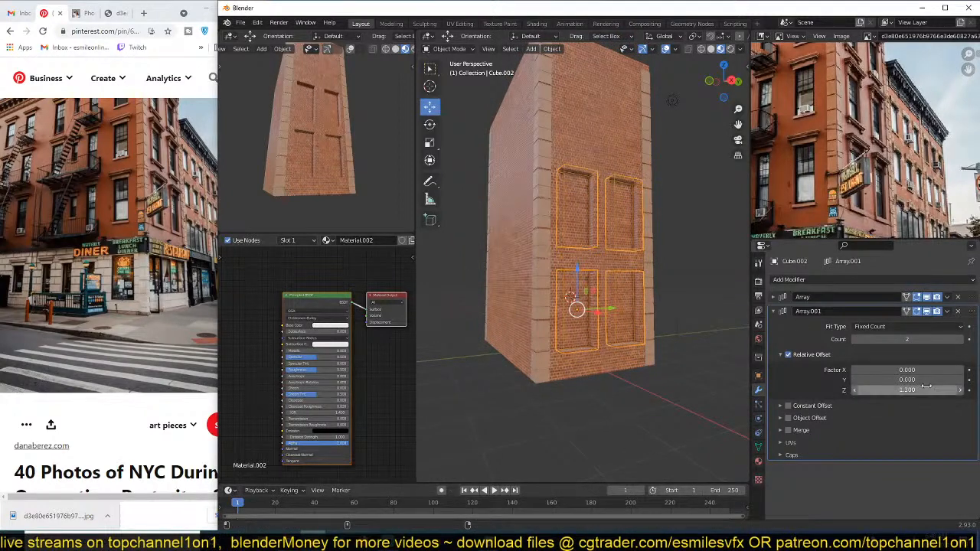
pyautogui.click(959, 339)
pyautogui.moveTo(625, 286); pyautogui.dragTo(610, 321, button='middle')
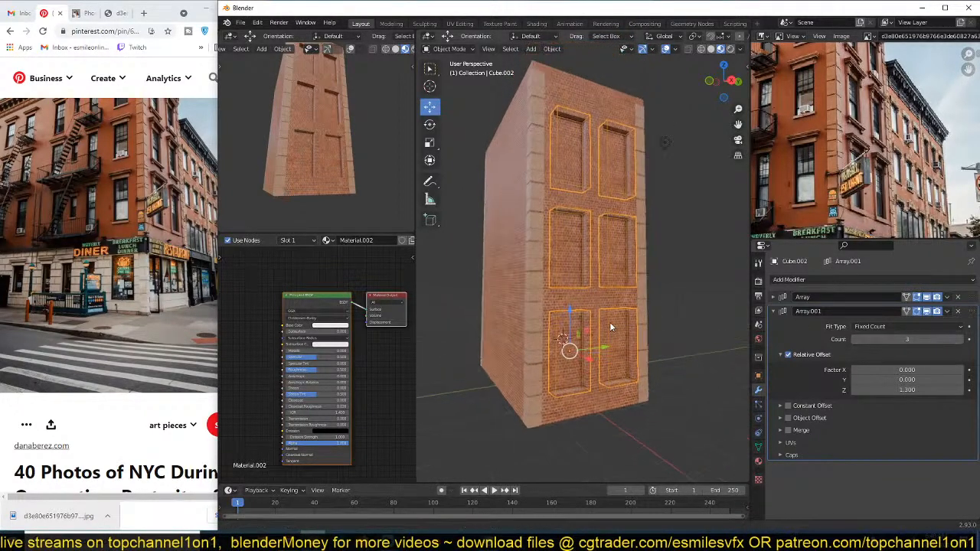
# Step: Compare the window spacing with the reference photo and set the second array's relative Z offset to 1.52
pyautogui.press('Home')
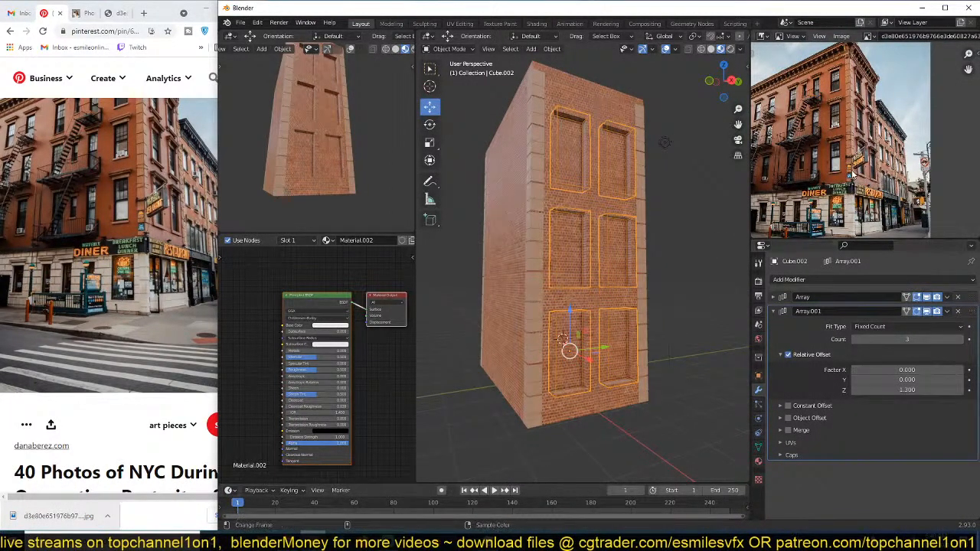
pyautogui.scroll(2, 858, 145)
pyautogui.moveTo(918, 387); pyautogui.dragTo(944, 386)
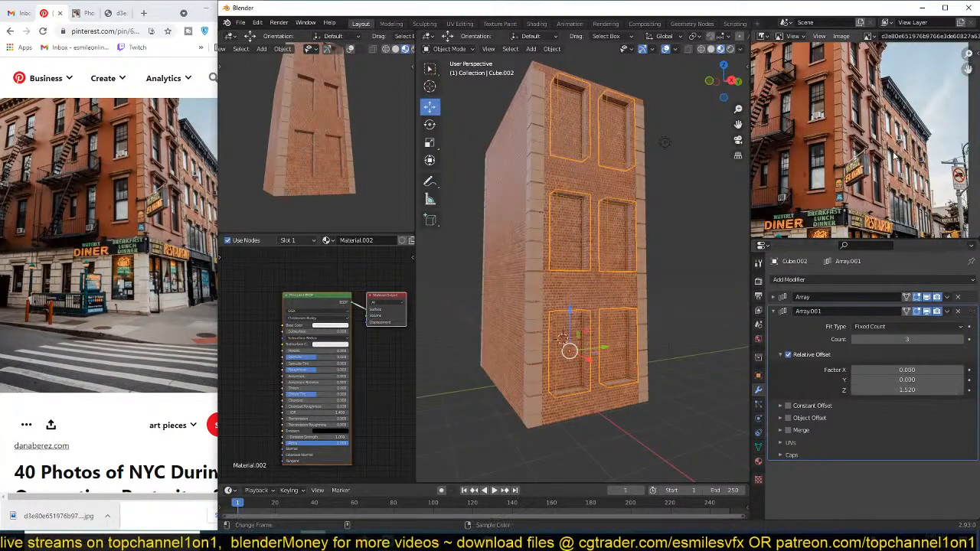
# Step: Inspect the window openings in the brick wall from several angles and compare them with the reference photo
pyautogui.click(667, 275)
pyautogui.scroll(3, 536, 235)
pyautogui.moveTo(536, 236); pyautogui.dragTo(647, 287, button='middle')
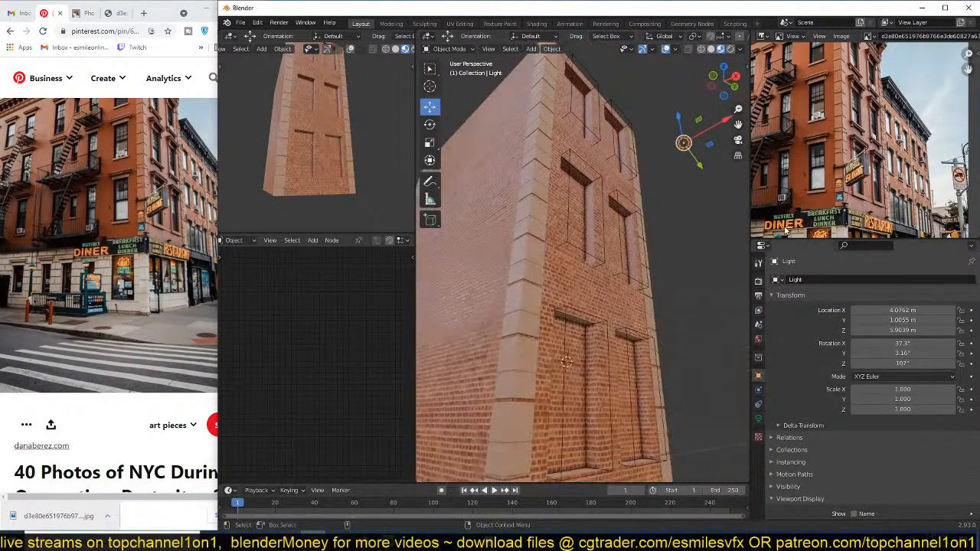
pyautogui.moveTo(669, 278); pyautogui.dragTo(631, 341, button='middle')
pyautogui.scroll(5, 890, 156)
pyautogui.scroll(-2, 890, 156)
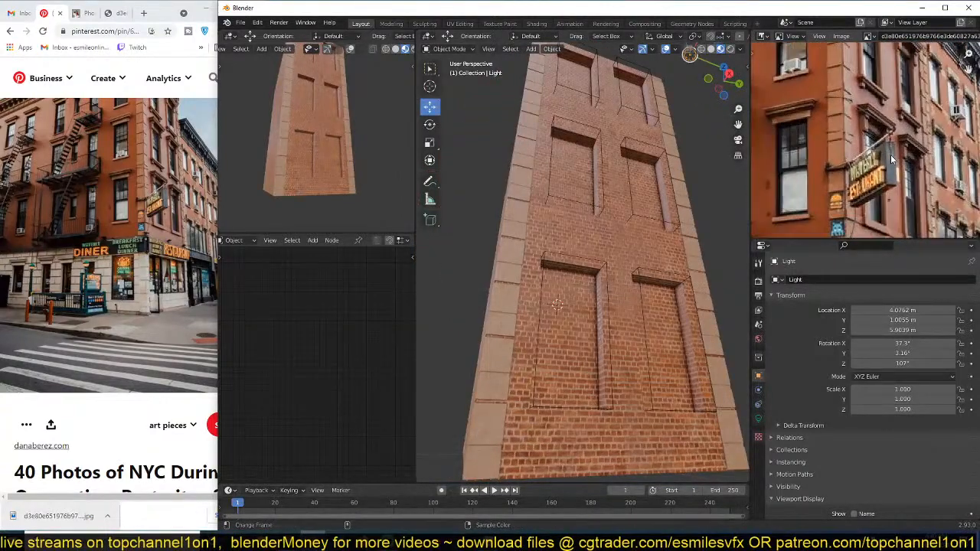
pyautogui.moveTo(720, 222); pyautogui.dragTo(614, 288, button='middle')
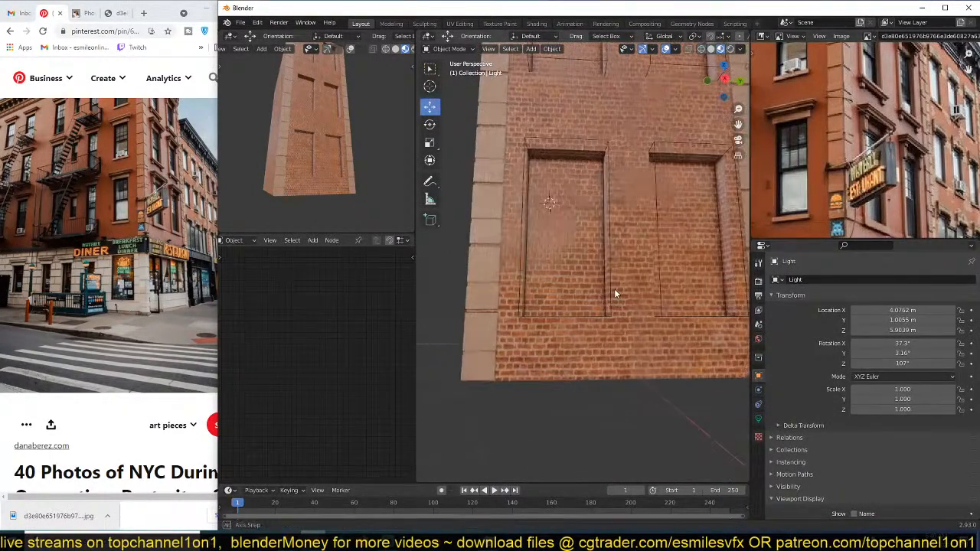
# Step: Duplicate the window cutter in place and set the copy's viewport display to Textured
pyautogui.click(610, 220)
pyautogui.hotkey('shift', 'd')
pyautogui.rightClick(611, 225)
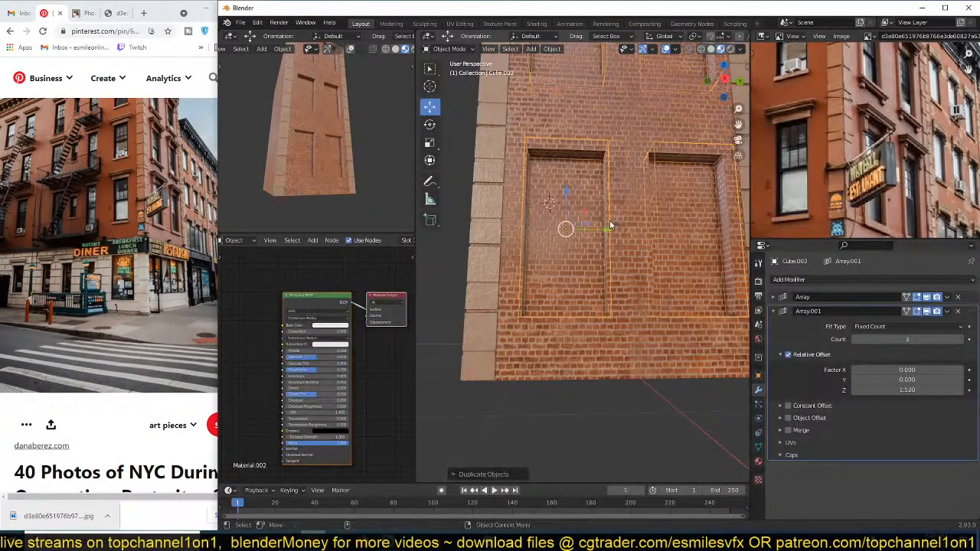
pyautogui.click(757, 375)
pyautogui.scroll(-5, 849, 458)
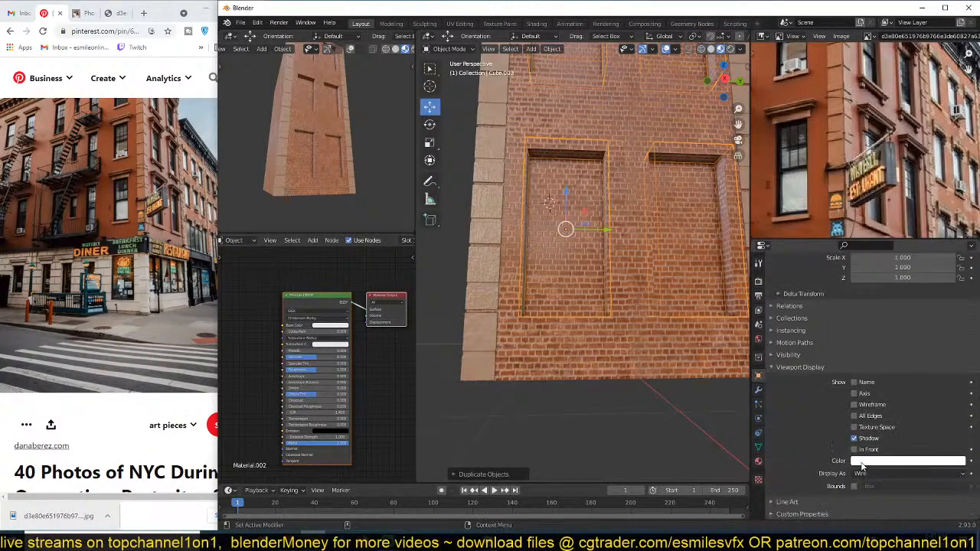
pyautogui.click(890, 472)
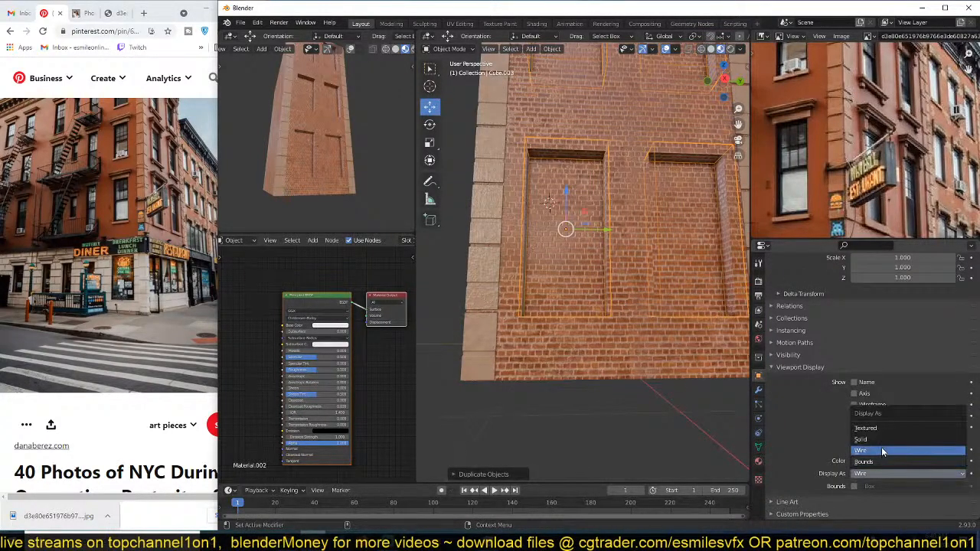
pyautogui.click(870, 428)
# Step: Isolate the duplicated window blocks and turn off the viewport display of their Array modifiers
pyautogui.moveTo(534, 303); pyautogui.dragTo(597, 313, button='middle')
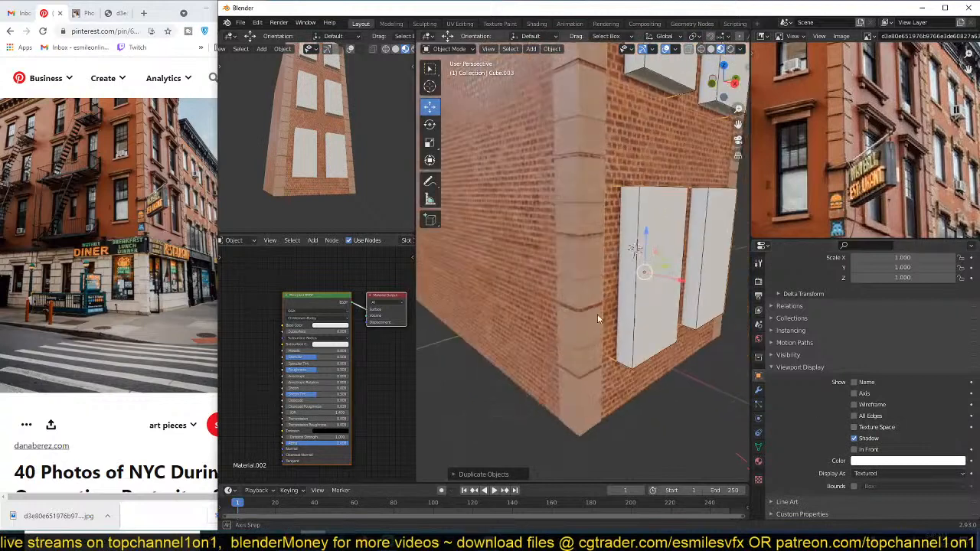
pyautogui.scroll(-3, 580, 308)
pyautogui.press('KP_Divide')
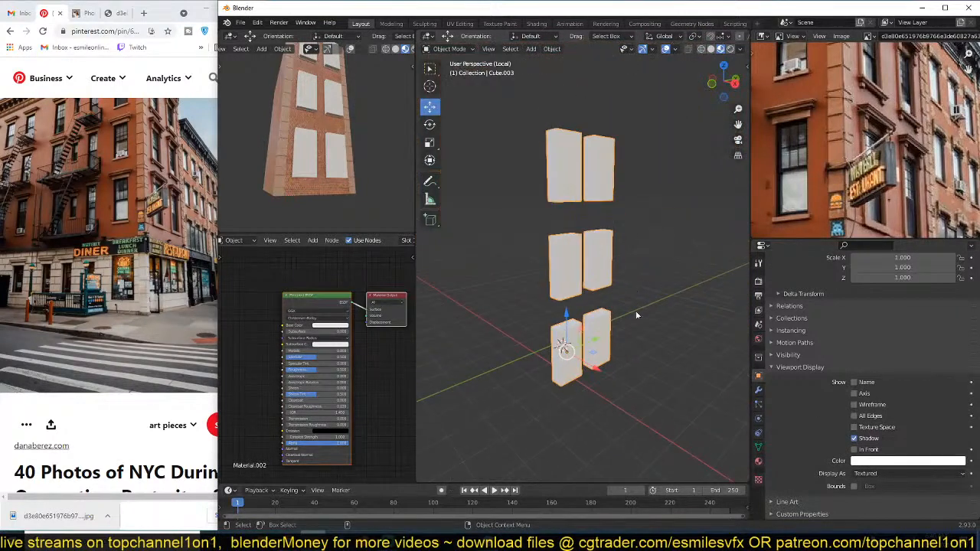
pyautogui.click(758, 389)
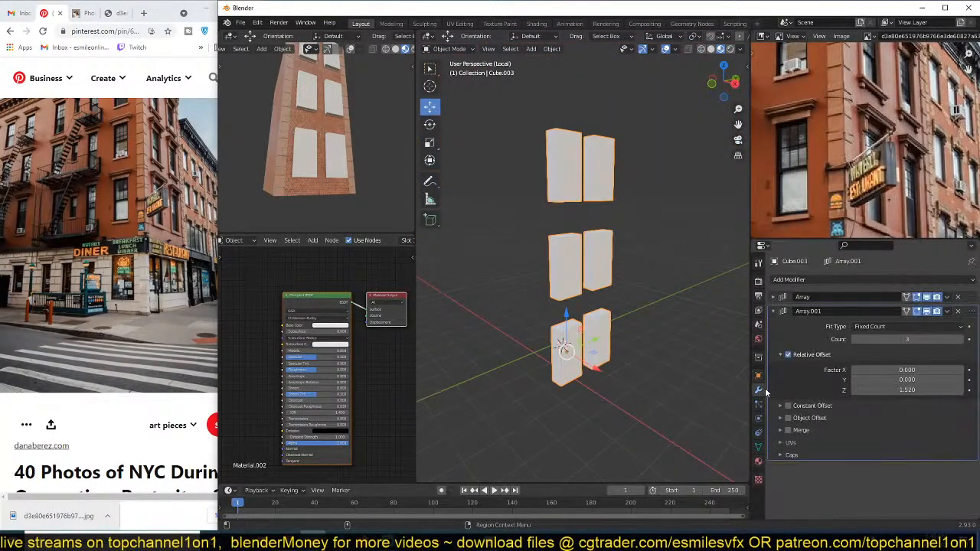
pyautogui.click(926, 311)
# Step: Delete the surplus faces of the duplicated block to leave one flat window panel, and bring the building back into view
pyautogui.press('Tab')
pyautogui.moveTo(591, 353); pyautogui.dragTo(544, 337, button='middle')
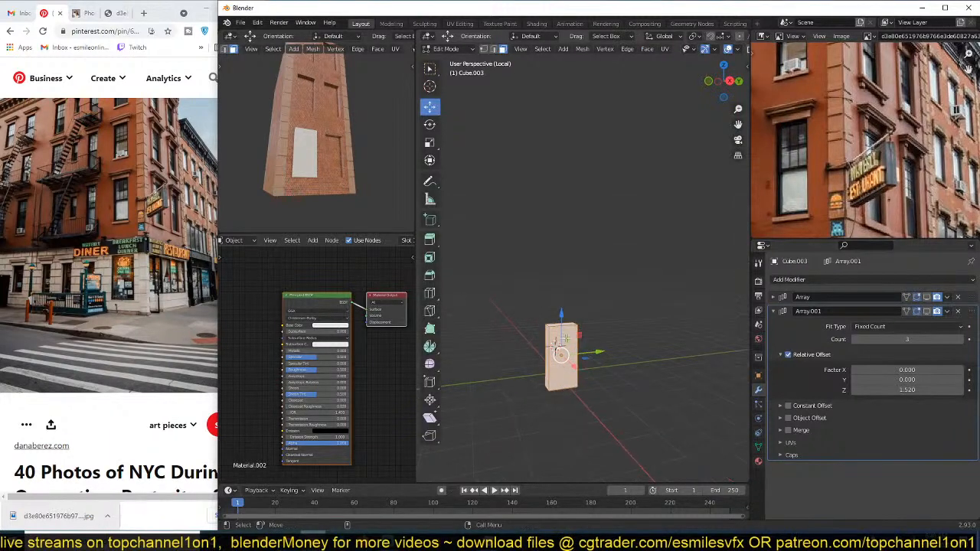
pyautogui.click(565, 340)
pyautogui.press('x')
pyautogui.click(566, 338)
pyautogui.click(558, 361)
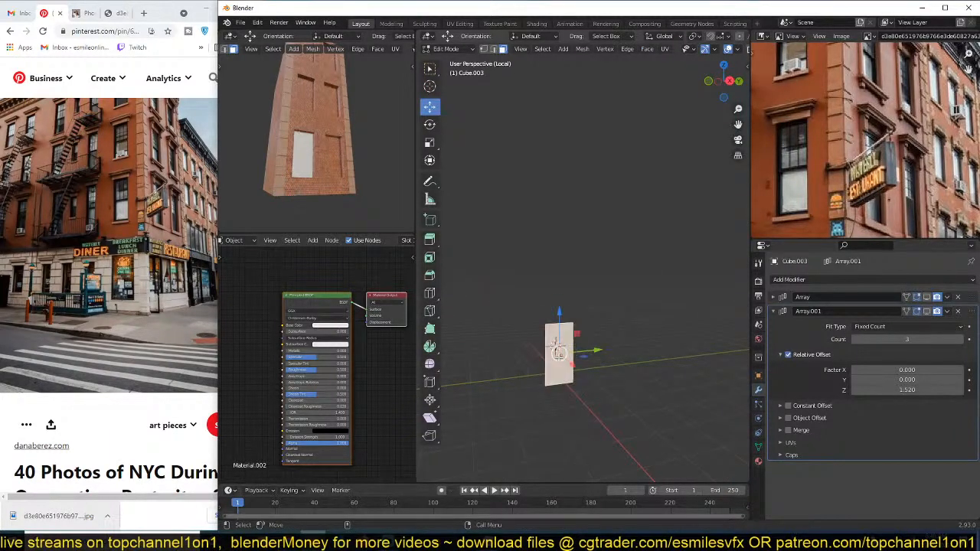
pyautogui.press('KP_Decimal')
pyautogui.press('KP_Divide')
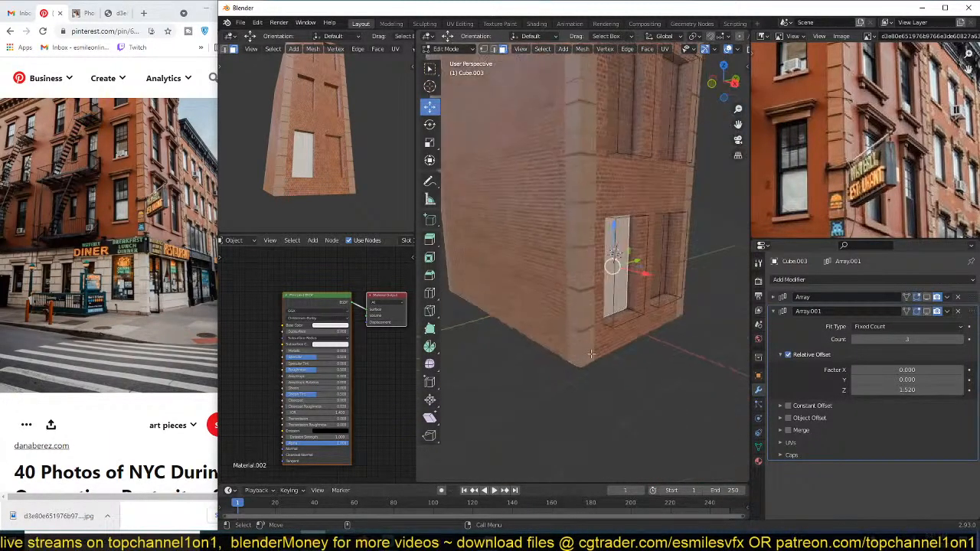
# Step: Link the corner column's stone material to the flat window panel
pyautogui.press('Tab')
pyautogui.moveTo(618, 339); pyautogui.dragTo(551, 283, button='middle')
pyautogui.scroll(4, 582, 326)
pyautogui.click(581, 311)
pyautogui.hotkey('ctrl', 'l')
pyautogui.click(578, 303)
pyautogui.click(552, 287)
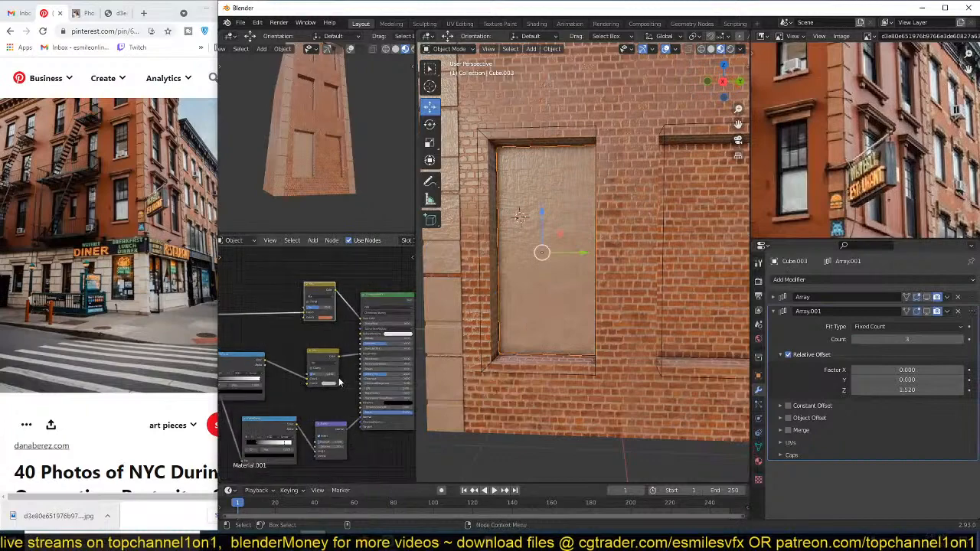
# Step: Scale the window panel up slightly, move it out to the front of the brick wall and open its mesh for editing
pyautogui.moveTo(524, 321); pyautogui.dragTo(662, 288, button='middle')
pyautogui.press('s')
pyautogui.click(625, 281)
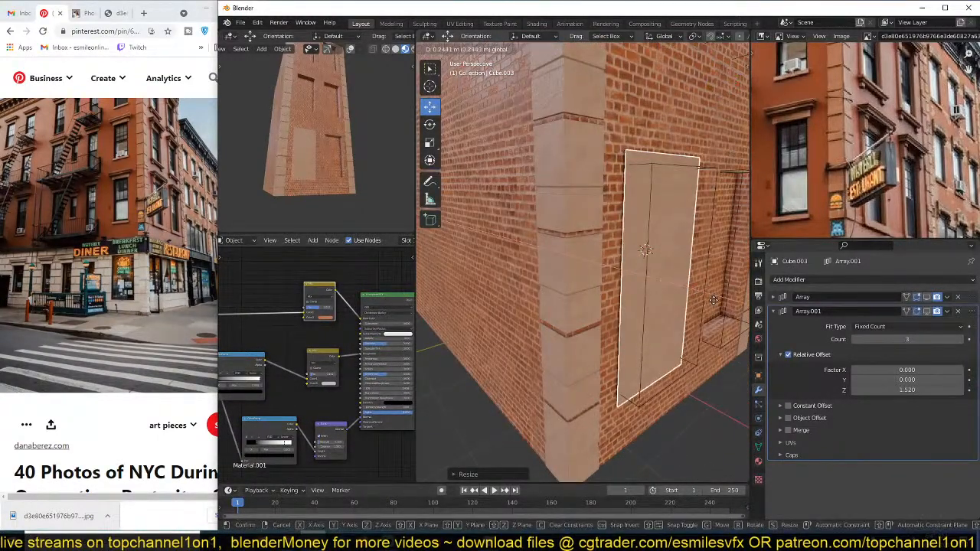
pyautogui.press('Tab')
pyautogui.moveTo(702, 300); pyautogui.dragTo(619, 287, button='middle')
# Step: Try a vertical loop cut down the middle of the window panel
pyautogui.hotkey('ctrl', 'r')
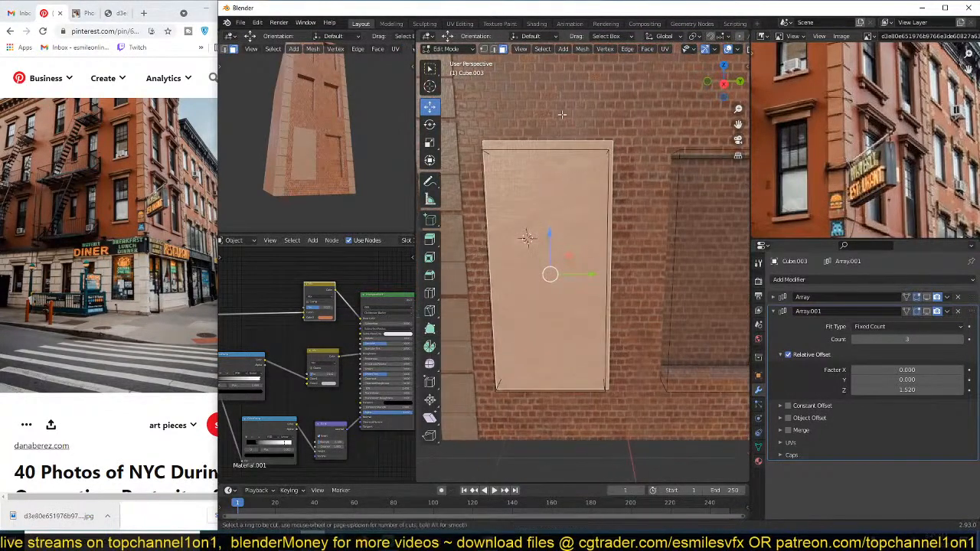
pyautogui.click(551, 143)
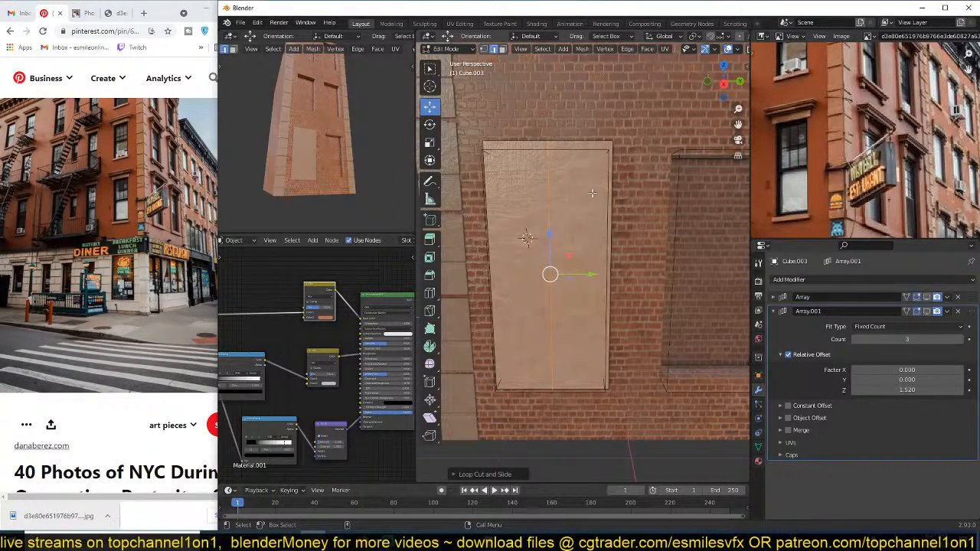
pyautogui.hotkey('ctrl', 'z')
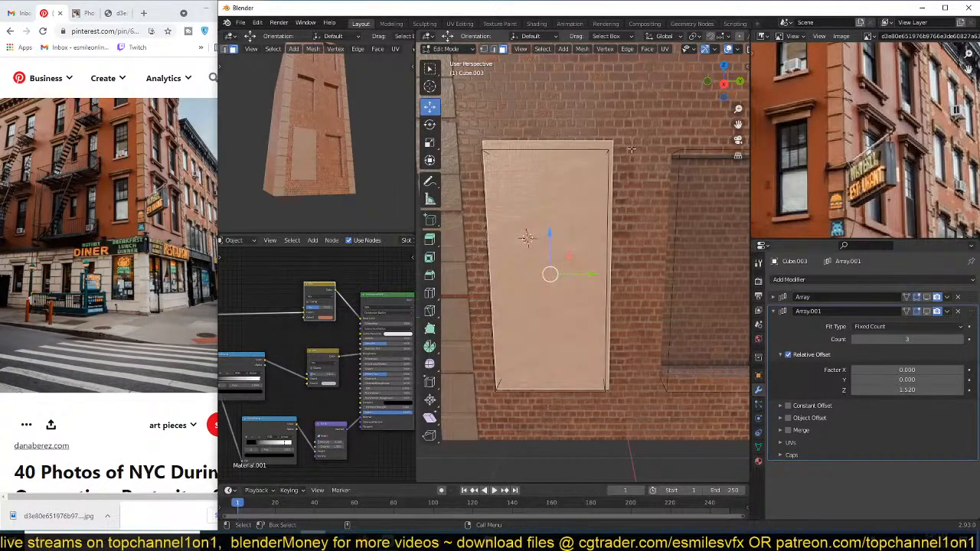
# Step: Inset the window panel's face by about 0.08 m and delete the inner face to leave a frame border
pyautogui.press('i')
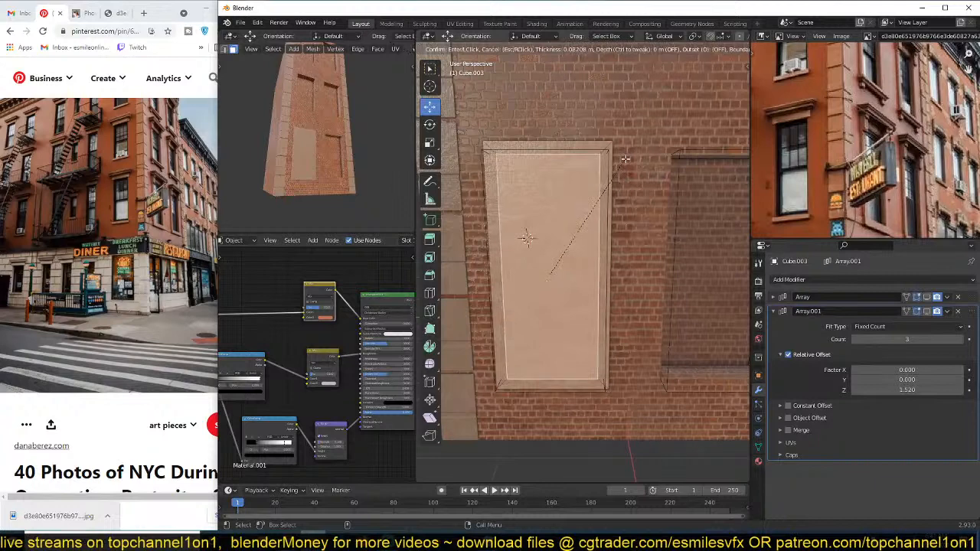
pyautogui.click(628, 159)
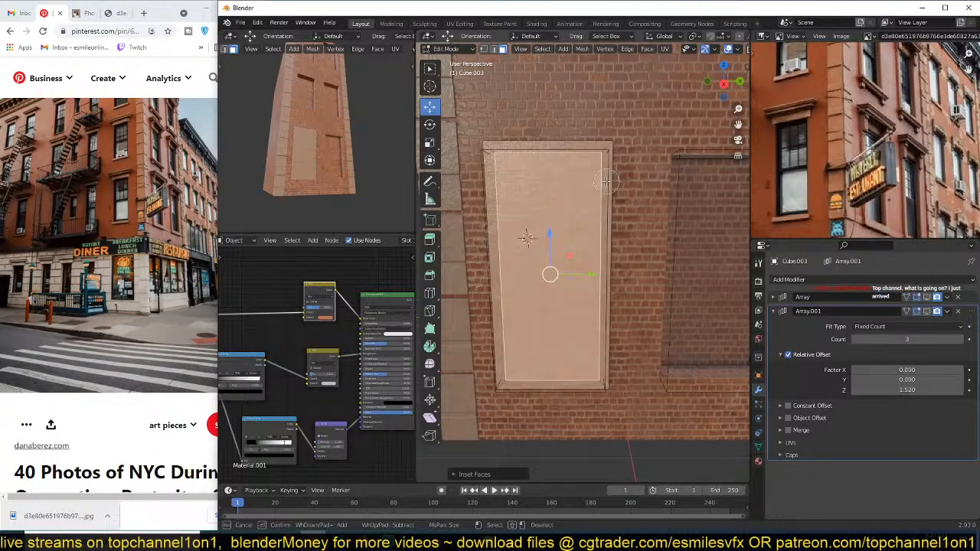
pyautogui.press('e')
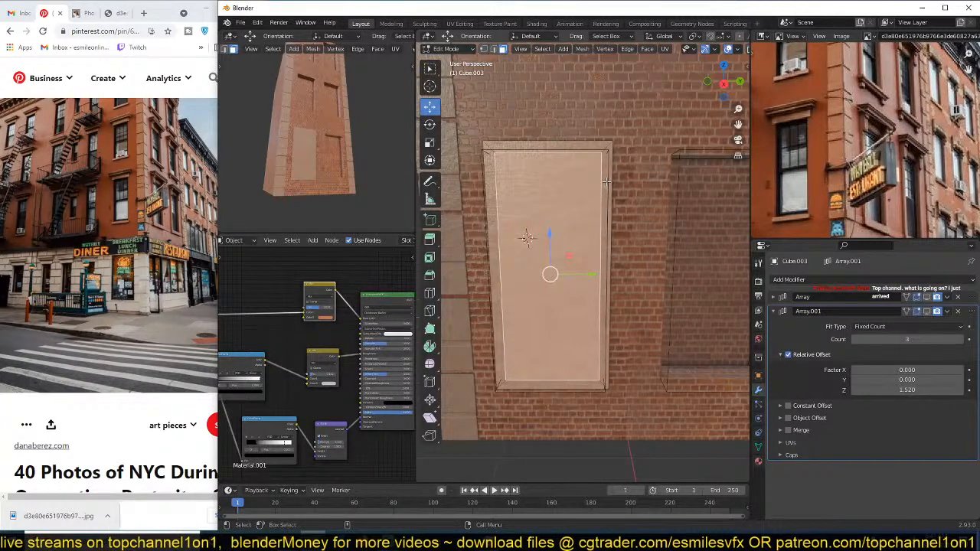
pyautogui.press('c')
pyautogui.rightClick(605, 181)
pyautogui.press('x')
pyautogui.click(593, 204)
# Step: Extrude the window frame's border faces and move them back into the wall opening to give the frame depth
pyautogui.moveTo(590, 220); pyautogui.dragTo(643, 225, button='middle')
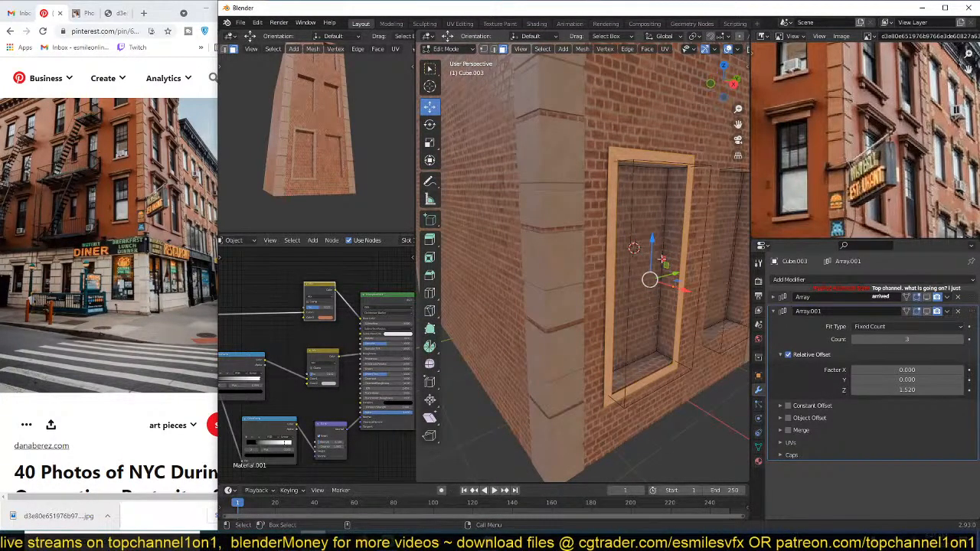
pyautogui.scroll(3, 663, 262)
pyautogui.keyDown('shift'); pyautogui.moveTo(681, 276); pyautogui.dragTo(652, 303, button='middle'); pyautogui.keyUp('shift')
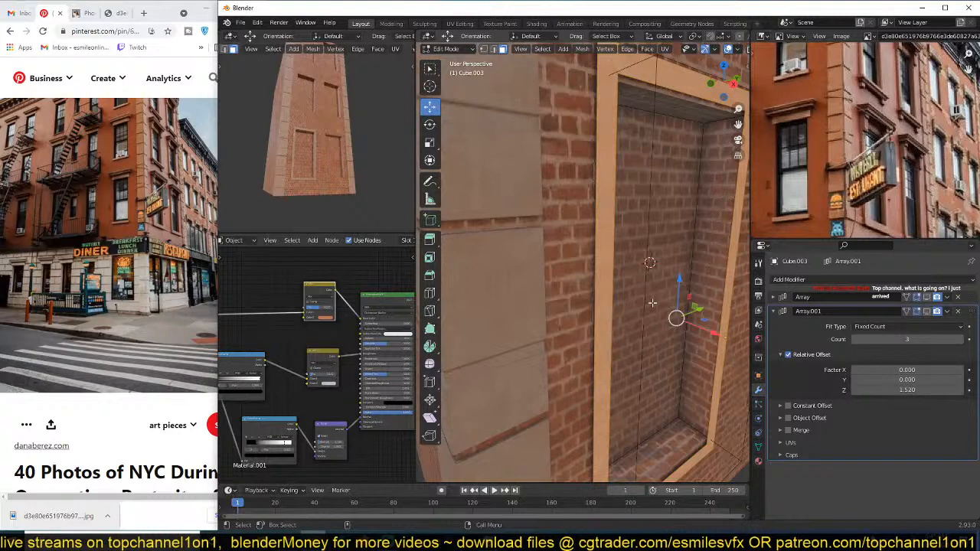
pyautogui.press('e')
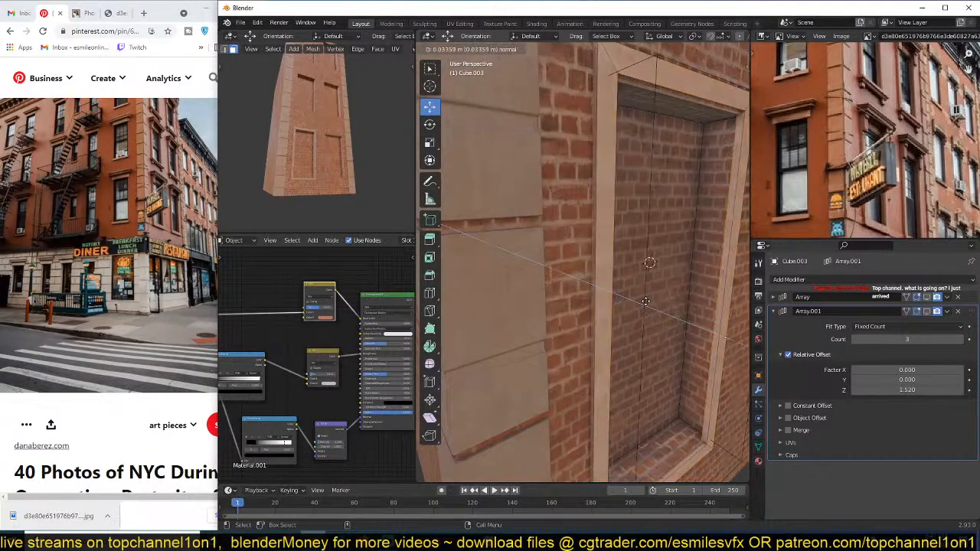
pyautogui.click(699, 293)
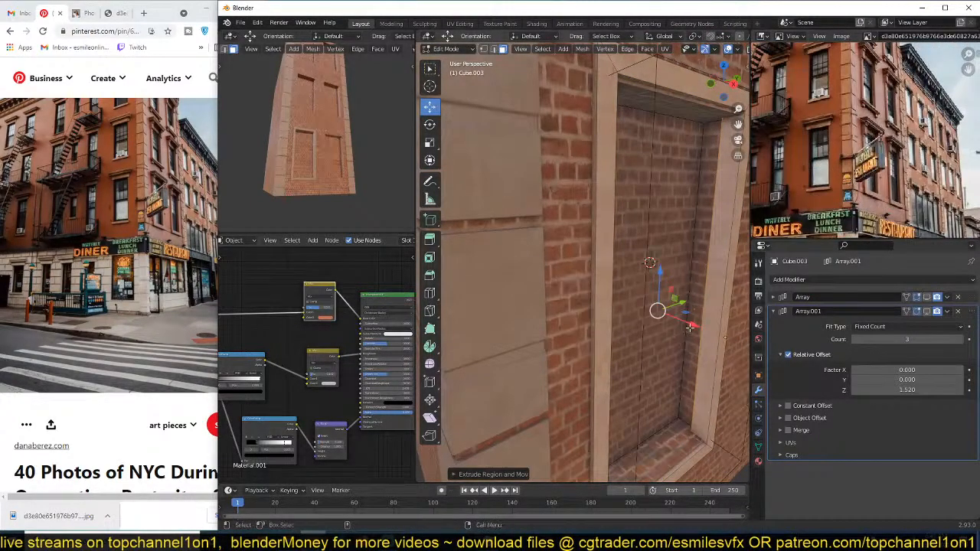
pyautogui.moveTo(689, 327); pyautogui.dragTo(680, 333)
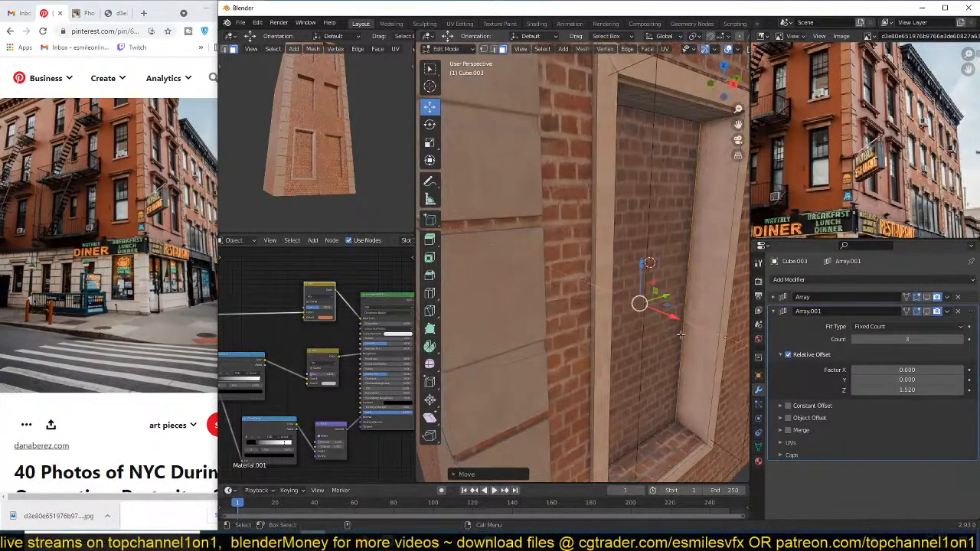
pyautogui.scroll(-3, 680, 334)
pyautogui.moveTo(679, 334); pyautogui.dragTo(690, 400, button='middle')
# Step: Raise the window frame's inner bottom face and lower its inner top face slightly, finishing the mesh edit
pyautogui.click(635, 382)
pyautogui.moveTo(636, 381); pyautogui.dragTo(618, 358, button='middle')
pyautogui.scroll(2, 619, 358)
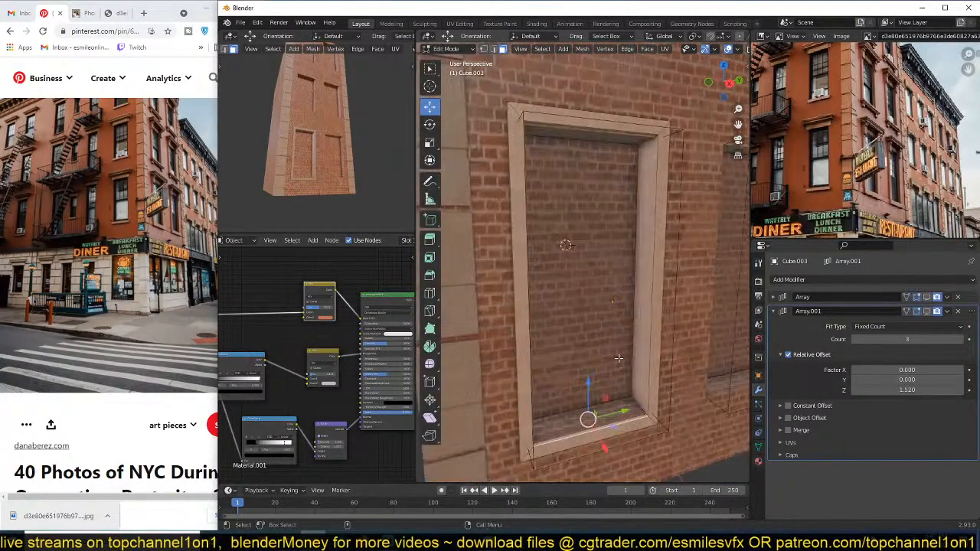
pyautogui.moveTo(588, 385); pyautogui.dragTo(587, 370)
pyautogui.moveTo(587, 370); pyautogui.dragTo(583, 438, button='middle')
pyautogui.click(581, 196)
pyautogui.moveTo(581, 196); pyautogui.dragTo(636, 282, button='middle')
pyautogui.scroll(2, 536, 278)
pyautogui.moveTo(660, 187); pyautogui.dragTo(660, 192)
pyautogui.press('Tab')
# Step: Add a Bevel modifier to the window frame with an amount of 0.006 m
pyautogui.scroll(-4, 660, 293)
pyautogui.moveTo(660, 293); pyautogui.dragTo(638, 249, button='middle')
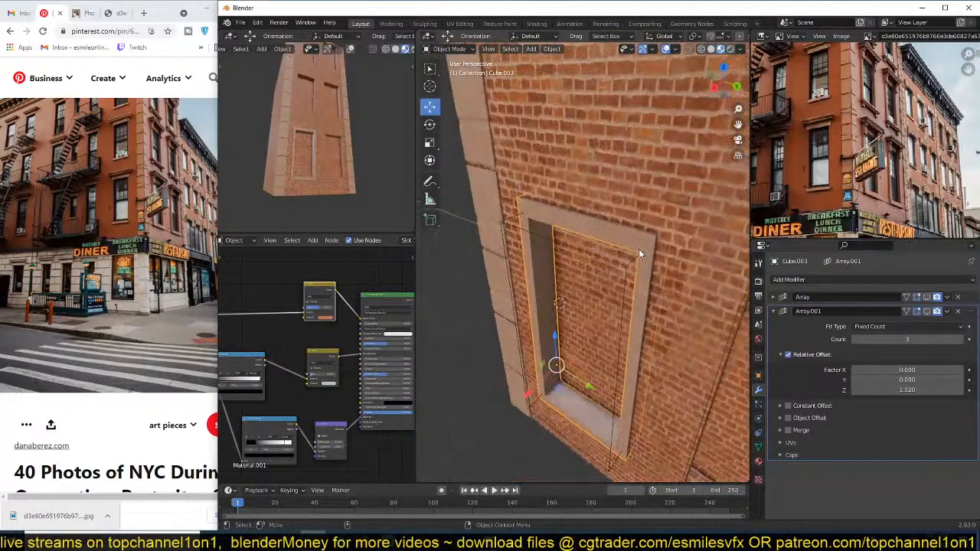
pyautogui.click(783, 312)
pyautogui.click(818, 280)
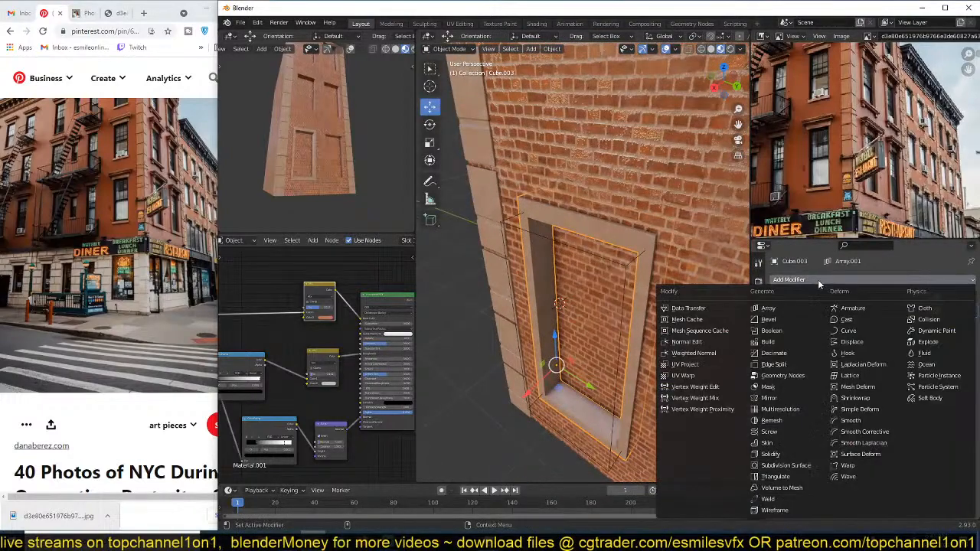
pyautogui.click(767, 319)
pyautogui.moveTo(700, 320); pyautogui.dragTo(667, 274, button='middle')
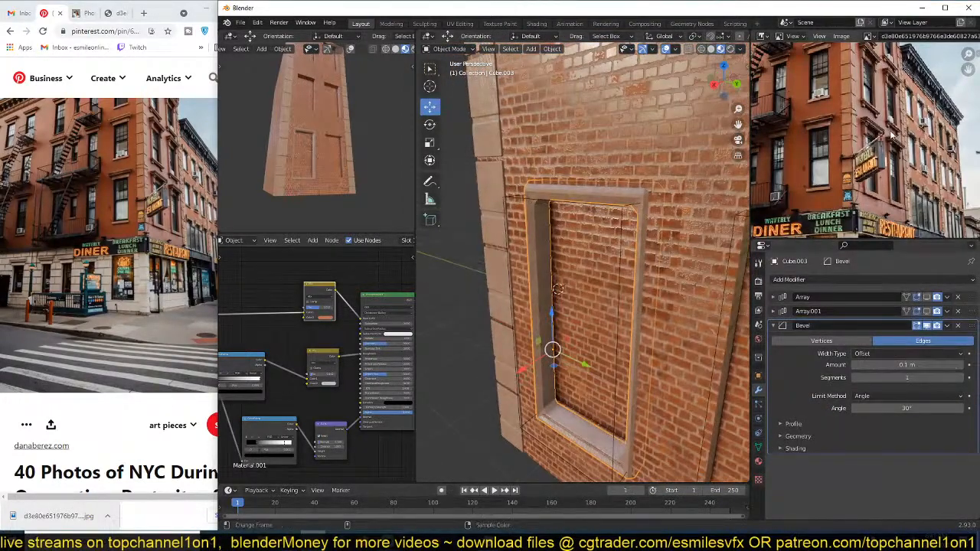
pyautogui.scroll(-3, 875, 141)
pyautogui.scroll(6, 875, 140)
pyautogui.scroll(1, 875, 140)
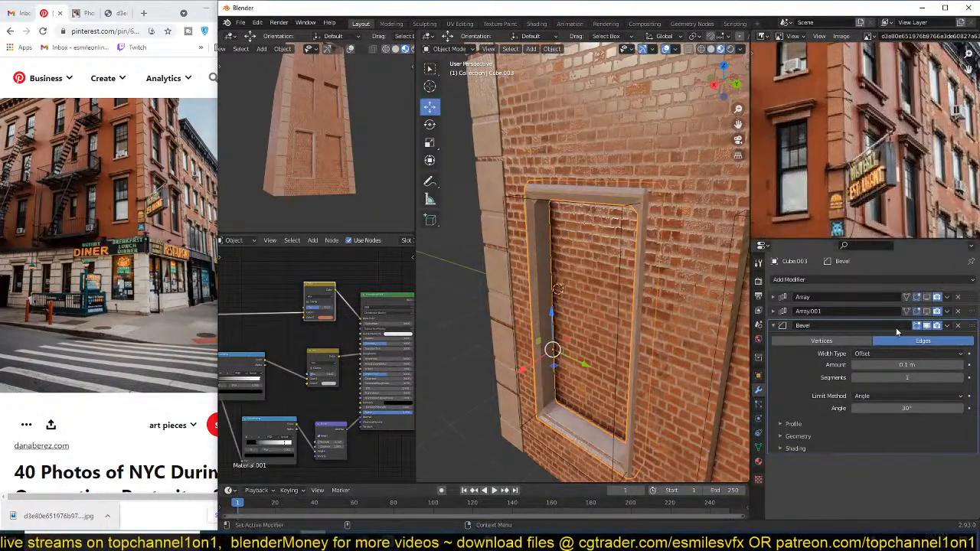
pyautogui.moveTo(906, 364); pyautogui.dragTo(882, 364)
# Step: Enable Harden Normals on the Bevel modifier and turn on Auto Smooth for the window frame
pyautogui.click(821, 447)
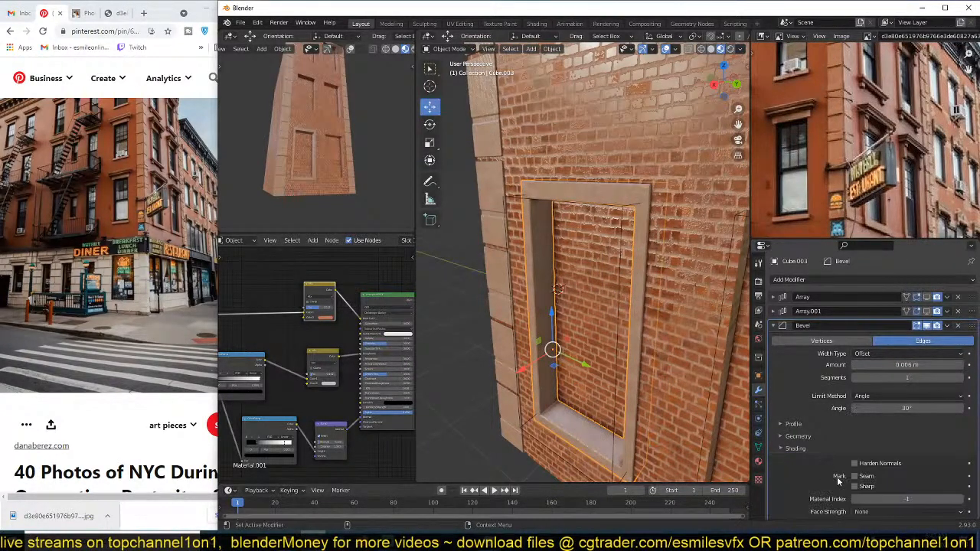
pyautogui.click(854, 462)
pyautogui.rightClick(601, 292)
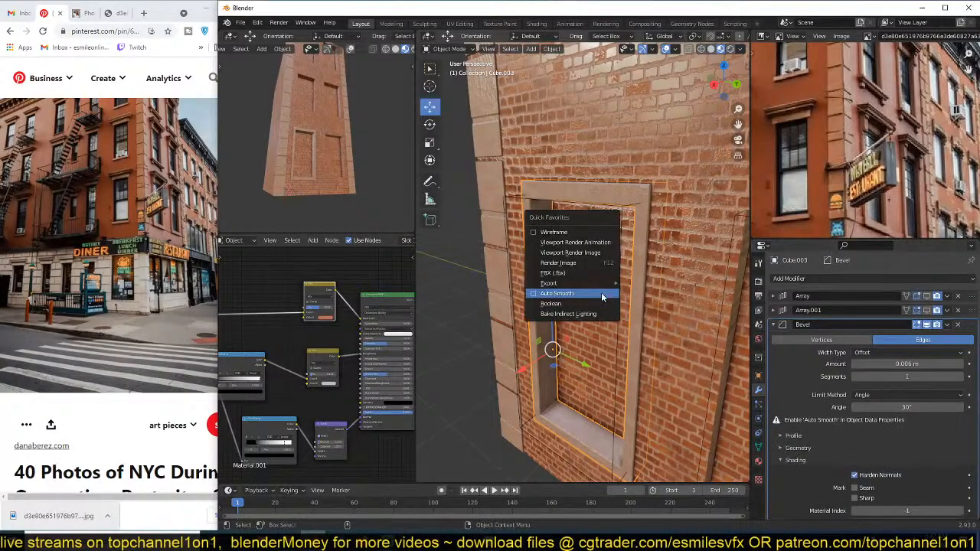
pyautogui.click(601, 292)
# Step: Inspect the bevelled window frame's edges and shading on the wall from several angles
pyautogui.moveTo(604, 290); pyautogui.dragTo(681, 271, button='middle')
pyautogui.hotkey('alt', 'a')
pyautogui.scroll(-4, 713, 255)
pyautogui.scroll(5, 681, 270)
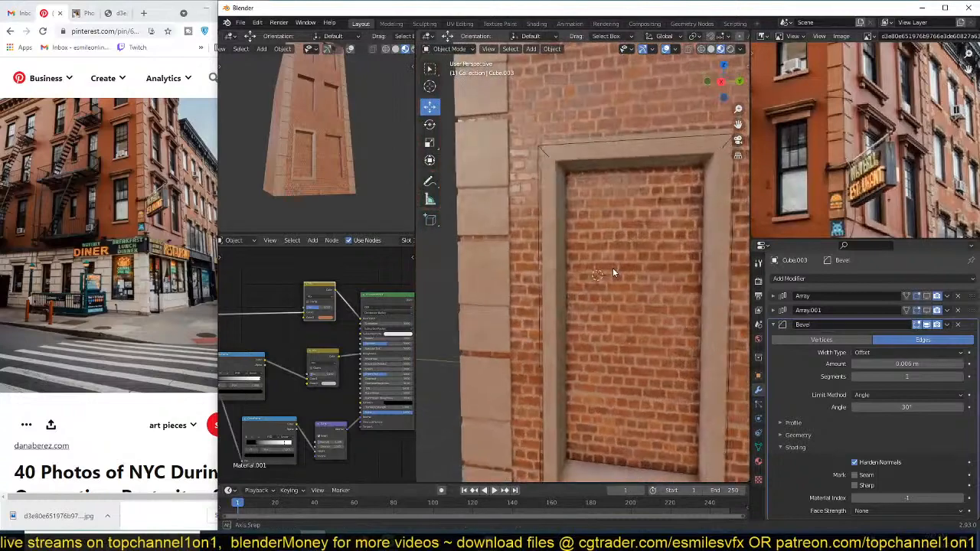
pyautogui.moveTo(613, 267); pyautogui.dragTo(620, 274, button='middle')
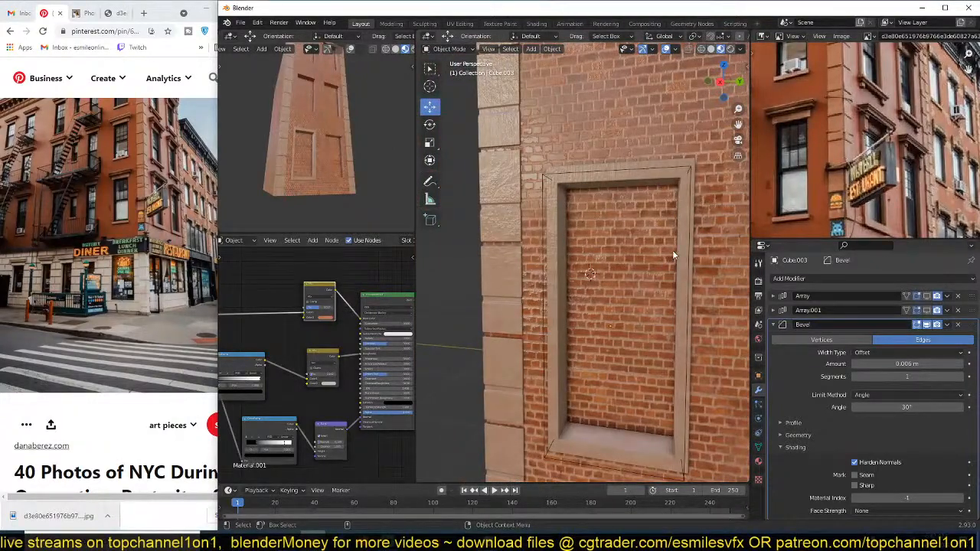
pyautogui.moveTo(671, 250); pyautogui.dragTo(712, 256, button='middle')
pyautogui.click(680, 260)
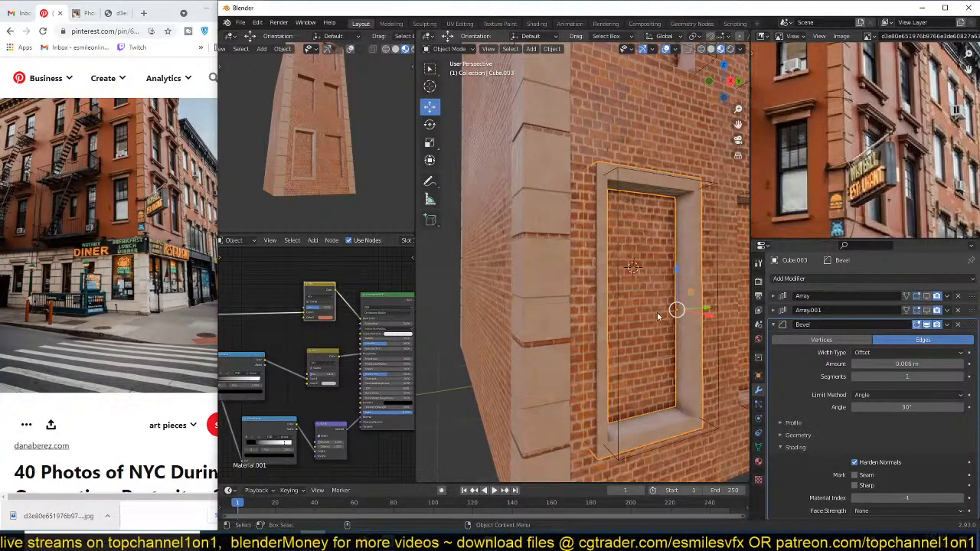
# Step: Edit the window frame's mesh and add a centred loop cut across its top bar
pyautogui.moveTo(681, 340); pyautogui.dragTo(692, 306, button='middle')
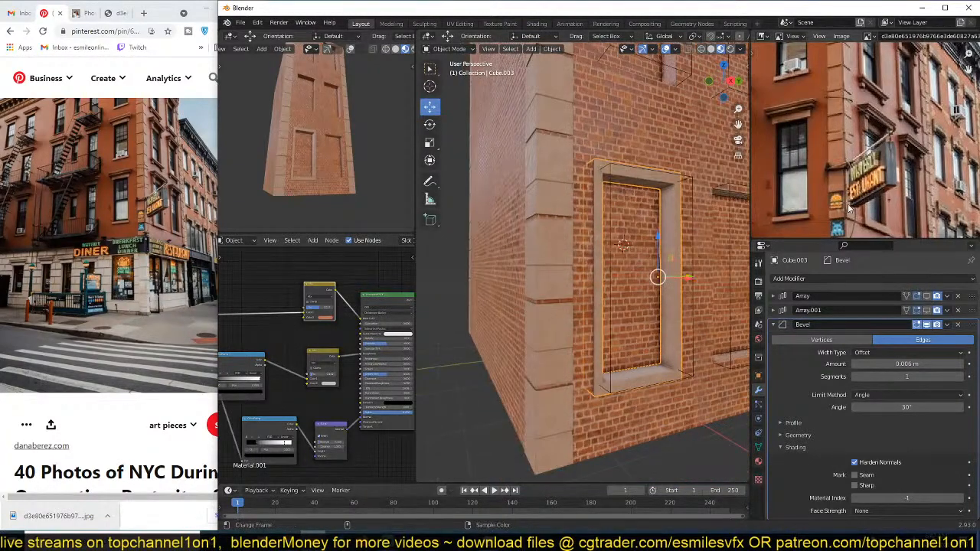
pyautogui.scroll(2, 847, 208)
pyautogui.scroll(2, 644, 281)
pyautogui.keyDown('shift'); pyautogui.moveTo(644, 281); pyautogui.dragTo(569, 323, button='middle'); pyautogui.keyUp('shift')
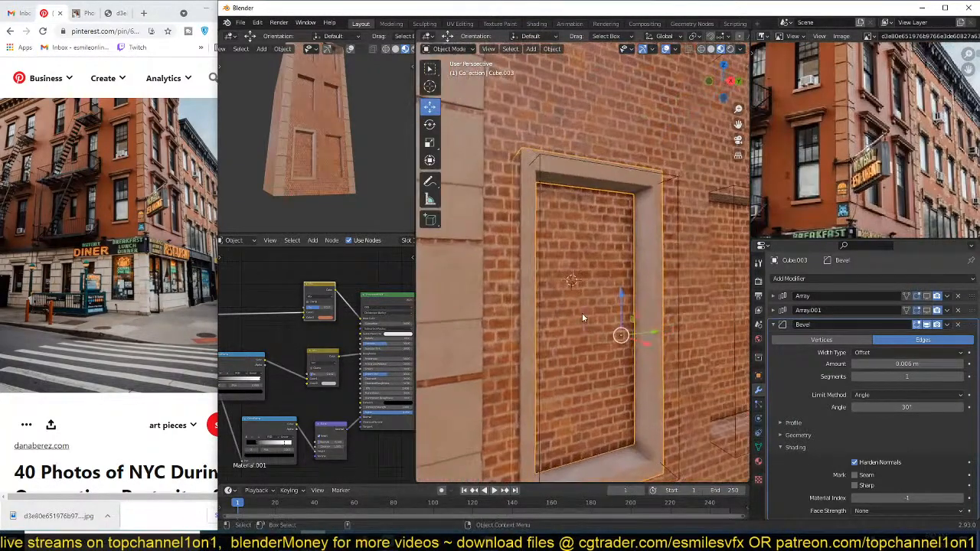
pyautogui.press('Tab')
pyautogui.keyDown('shift'); pyautogui.moveTo(625, 166); pyautogui.dragTo(588, 200, button='middle'); pyautogui.keyUp('shift')
pyautogui.scroll(1, 622, 187)
pyautogui.hotkey('ctrl', 'r')
pyautogui.doubleClick(632, 173)
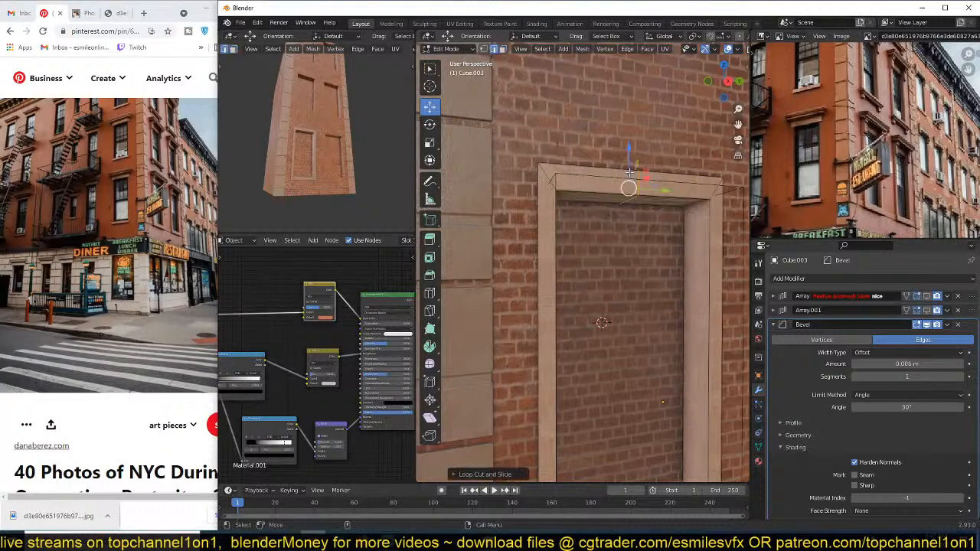
# Step: Add a matching centred loop cut across the window frame's bottom bar
pyautogui.scroll(-4, 640, 274)
pyautogui.moveTo(610, 383); pyautogui.dragTo(610, 367)
pyautogui.keyDown('shift'); pyautogui.moveTo(610, 367); pyautogui.dragTo(581, 323, button='middle'); pyautogui.keyUp('shift')
pyautogui.hotkey('ctrl', 'r')
pyautogui.click(609, 334)
pyautogui.click(608, 334)
# Step: Delete the vertices of the frame's right half and finish the mesh edit
pyautogui.press('1')
pyautogui.moveTo(616, 125); pyautogui.dragTo(666, 373)
pyautogui.press('x')
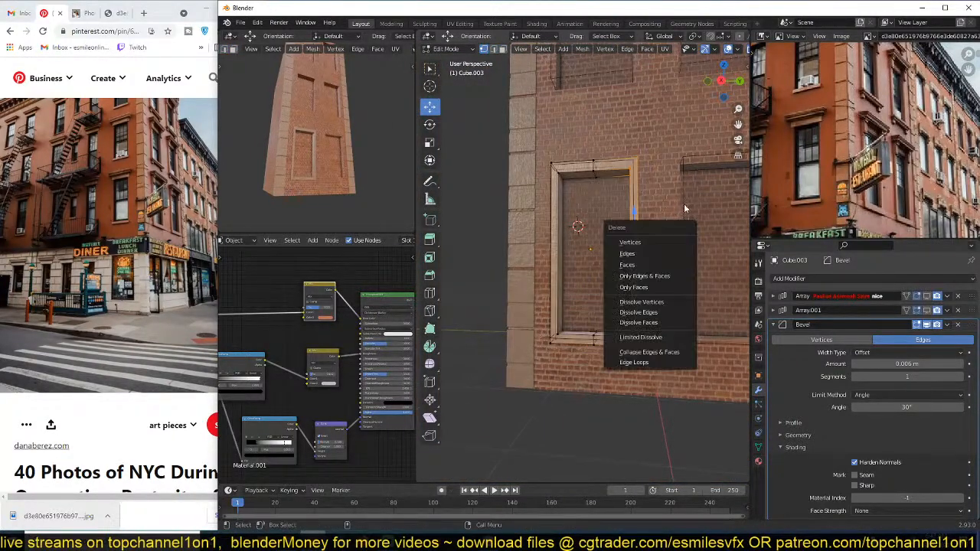
pyautogui.click(665, 241)
pyautogui.press('Tab')
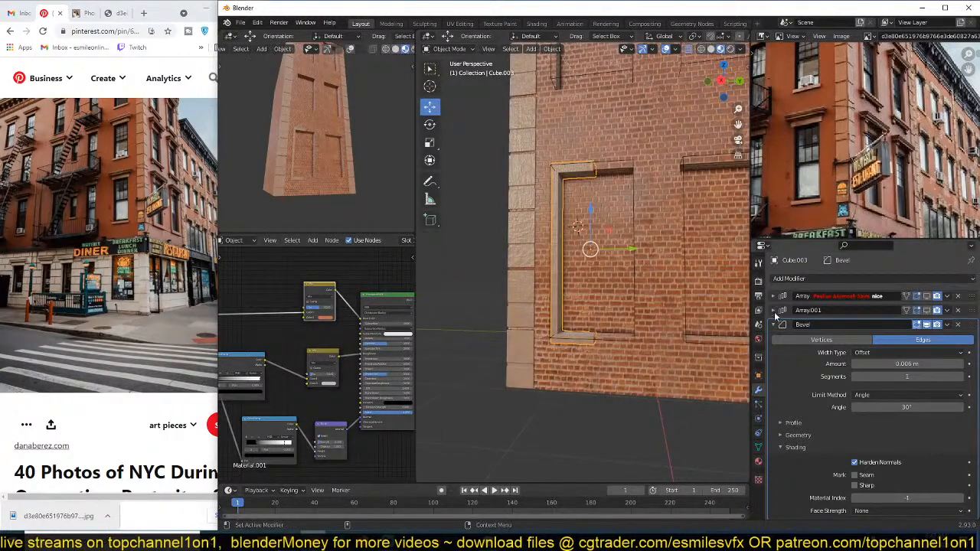
# Step: Add a Mirror modifier to the half frame, mirroring on the Y axis only
pyautogui.click(846, 280)
pyautogui.click(768, 398)
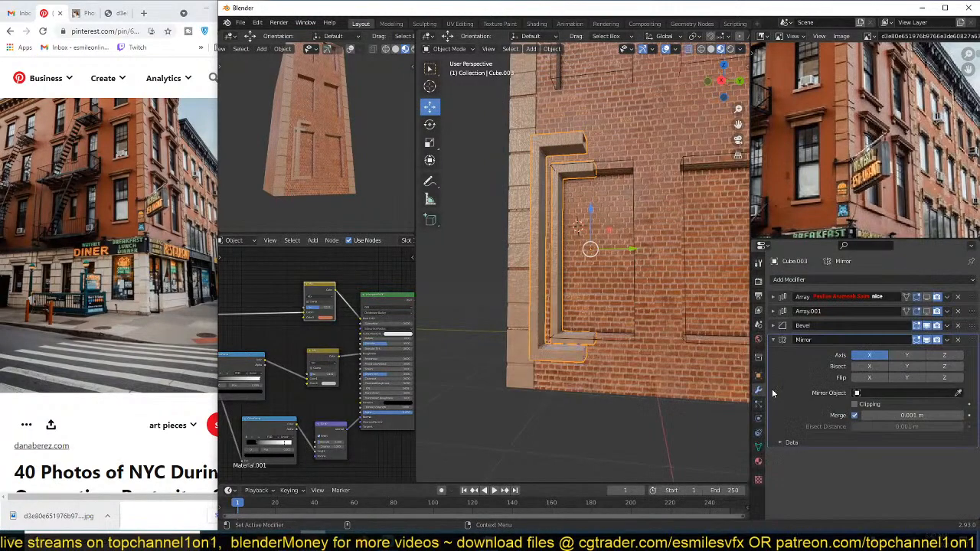
pyautogui.click(906, 355)
pyautogui.click(869, 355)
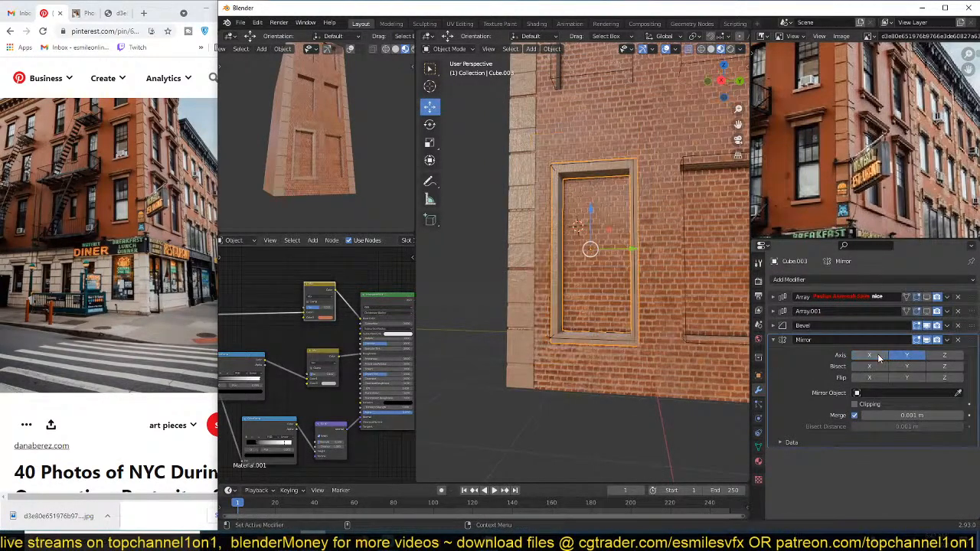
# Step: Add a horizontal loop cut around the frame's left side post
pyautogui.moveTo(709, 319); pyautogui.dragTo(724, 409, button='middle')
pyautogui.scroll(3, 685, 312)
pyautogui.scroll(2, 723, 409)
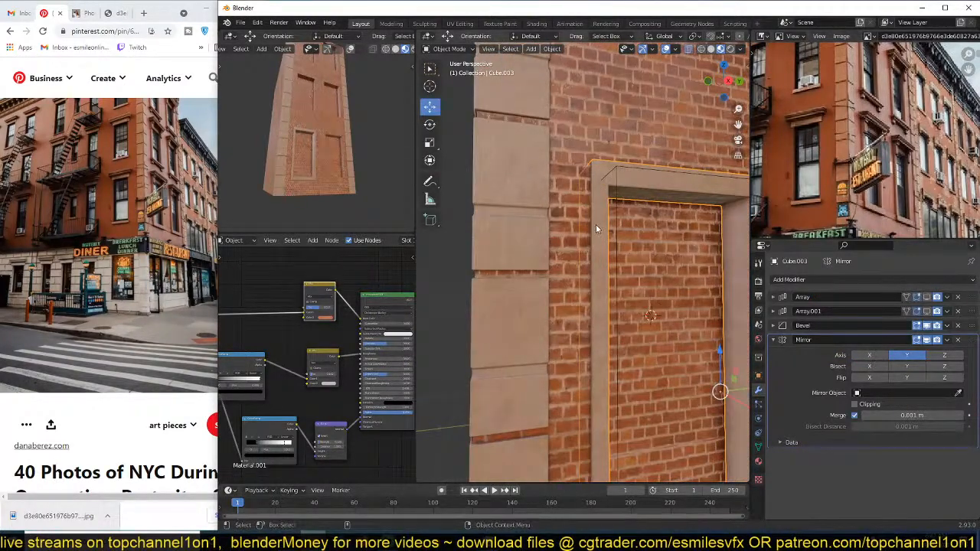
pyautogui.scroll(2, 595, 224)
pyautogui.keyDown('shift'); pyautogui.moveTo(595, 225); pyautogui.dragTo(598, 259, button='middle'); pyautogui.keyUp('shift')
pyautogui.press('Tab')
pyautogui.scroll(2, 598, 259)
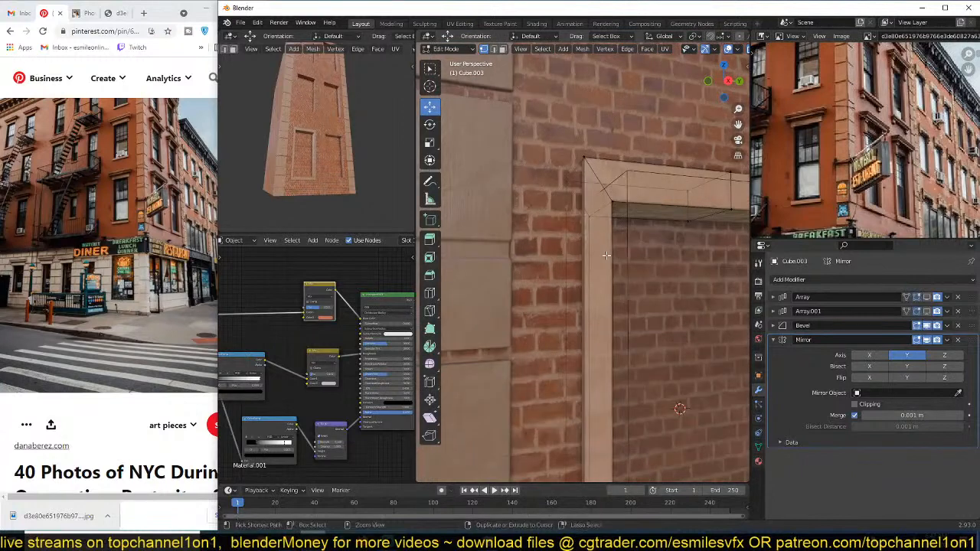
pyautogui.press('g')
pyautogui.press('g')
pyautogui.click(639, 103)
# Step: Flatten the side post's new loop along Z and raise it to just below the frame's upper corner
pyautogui.press('s')
pyautogui.press('z')
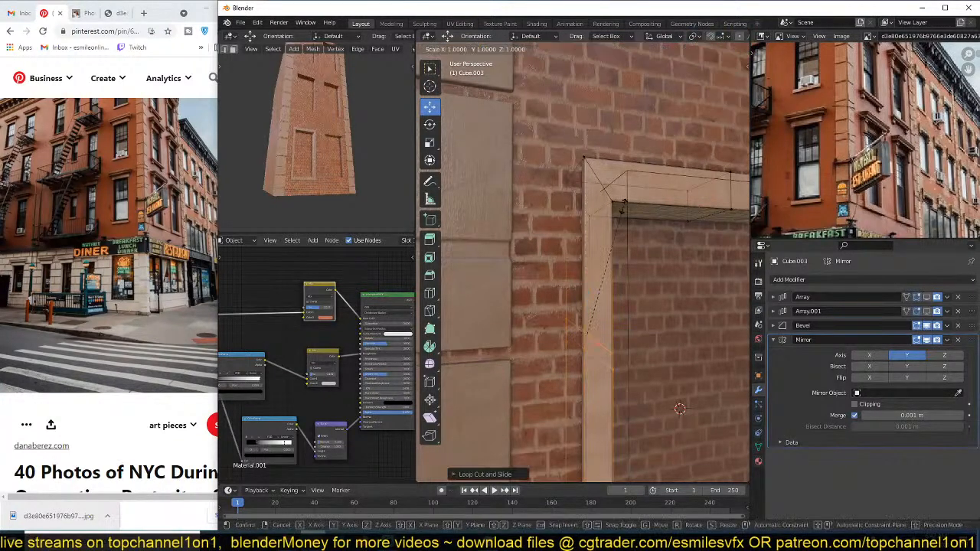
pyautogui.click(632, 201)
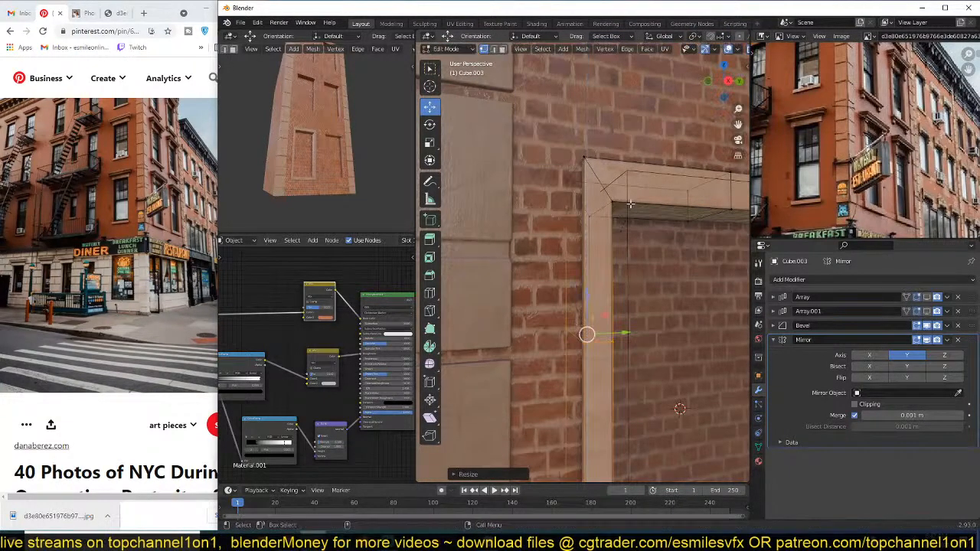
pyautogui.press('g')
pyautogui.press('z')
pyautogui.click(632, 198)
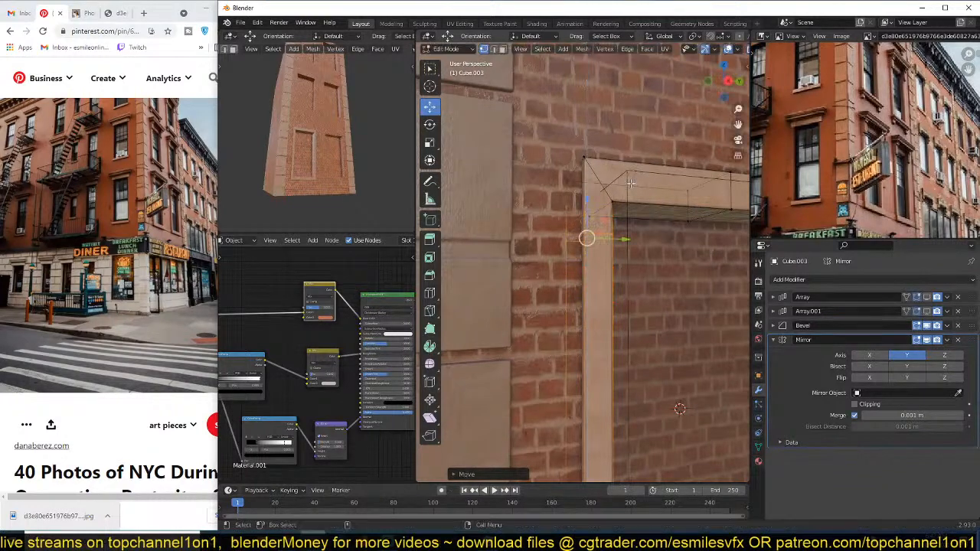
# Step: Try subdividing only the outer top edge of the window frame
pyautogui.moveTo(633, 206); pyautogui.dragTo(611, 218, button='middle')
pyautogui.scroll(3, 641, 213)
pyautogui.press('2')
pyautogui.click(601, 161)
pyautogui.rightClick(602, 162)
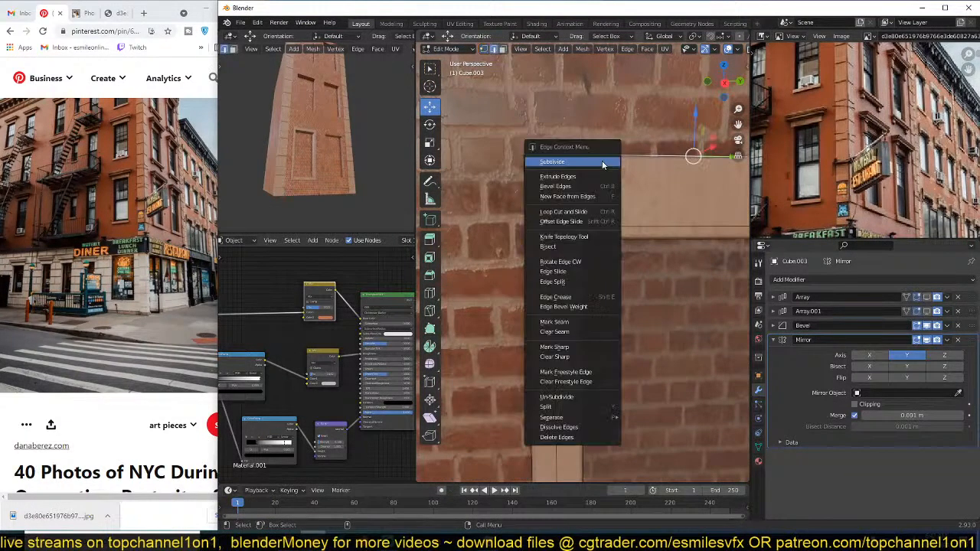
pyautogui.click(602, 162)
pyautogui.press('1')
pyautogui.moveTo(692, 170); pyautogui.dragTo(696, 192, button='middle')
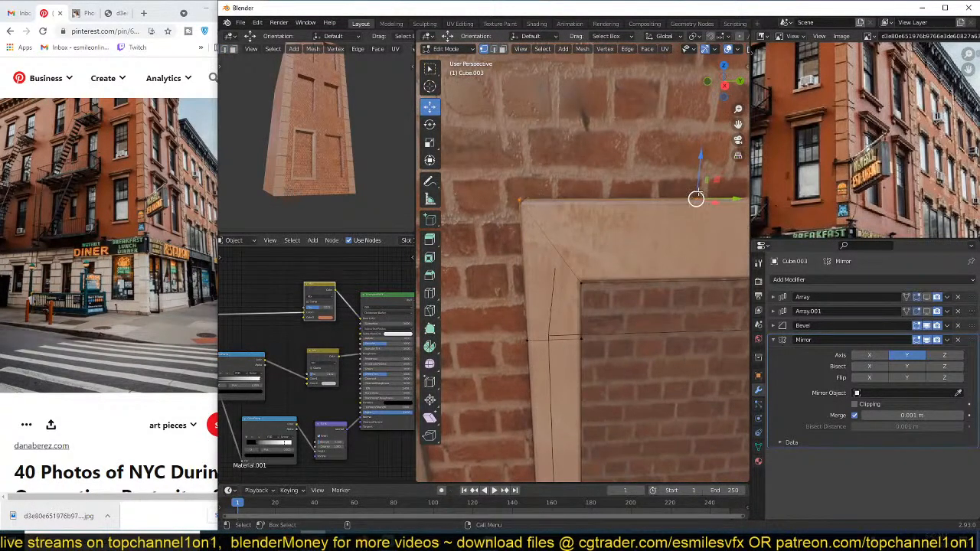
# Step: Undo the last edit, then subdivide all the lengthwise edges of the frame's top bar in wireframe to create a cross loop
pyautogui.press('2')
pyautogui.press('z')
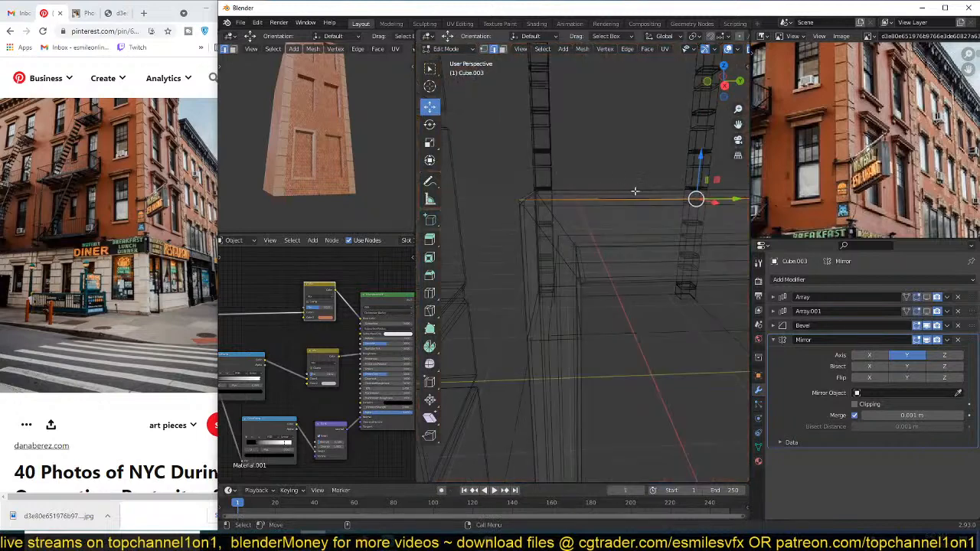
pyautogui.press('1')
pyautogui.scroll(-2, 654, 253)
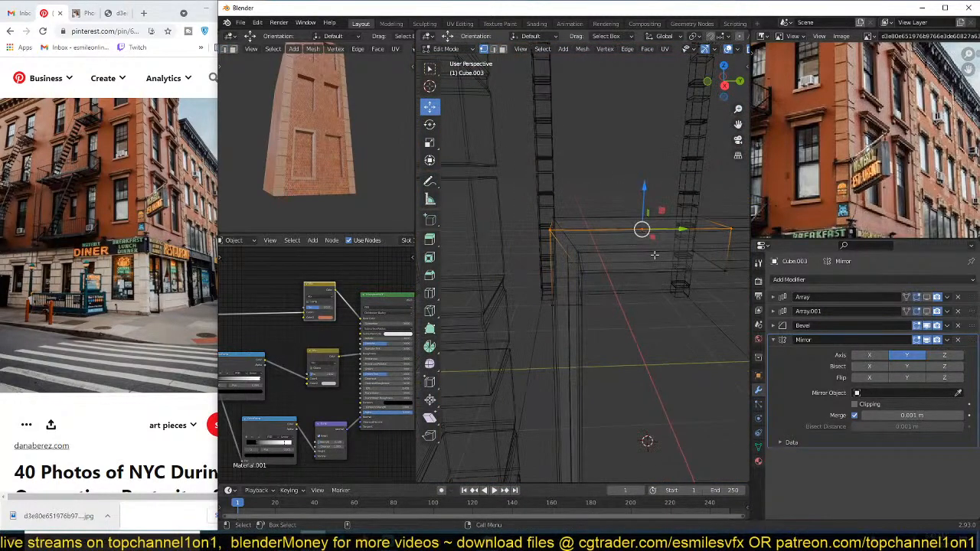
pyautogui.moveTo(642, 228); pyautogui.dragTo(650, 241)
pyautogui.hotkey('ctrl', 'z')
pyautogui.moveTo(619, 212); pyautogui.dragTo(664, 246)
pyautogui.press('2')
pyautogui.moveTo(629, 195); pyautogui.dragTo(652, 305)
pyautogui.rightClick(665, 189)
pyautogui.click(664, 190)
pyautogui.keyDown('alt'); pyautogui.click(648, 254); pyautogui.keyUp('alt')
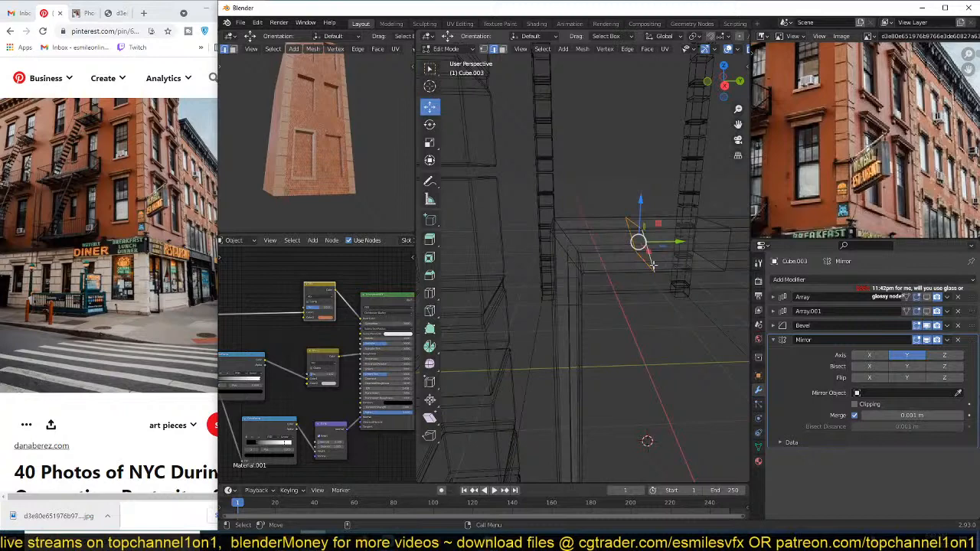
# Step: Straighten the top bar's new loop by scaling it to 0 along Y, and return to solid shading
pyautogui.press('s')
pyautogui.press('x')
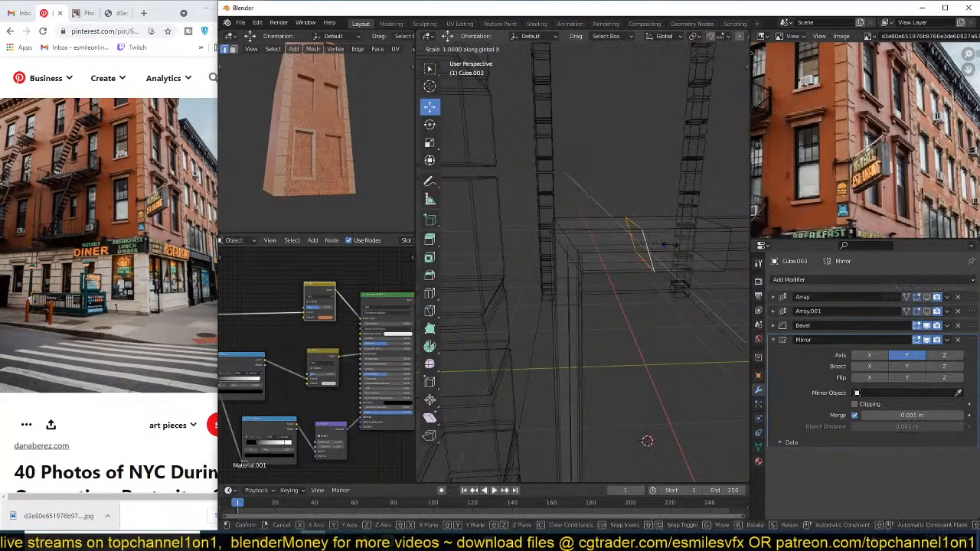
pyautogui.press('y')
pyautogui.press('0')
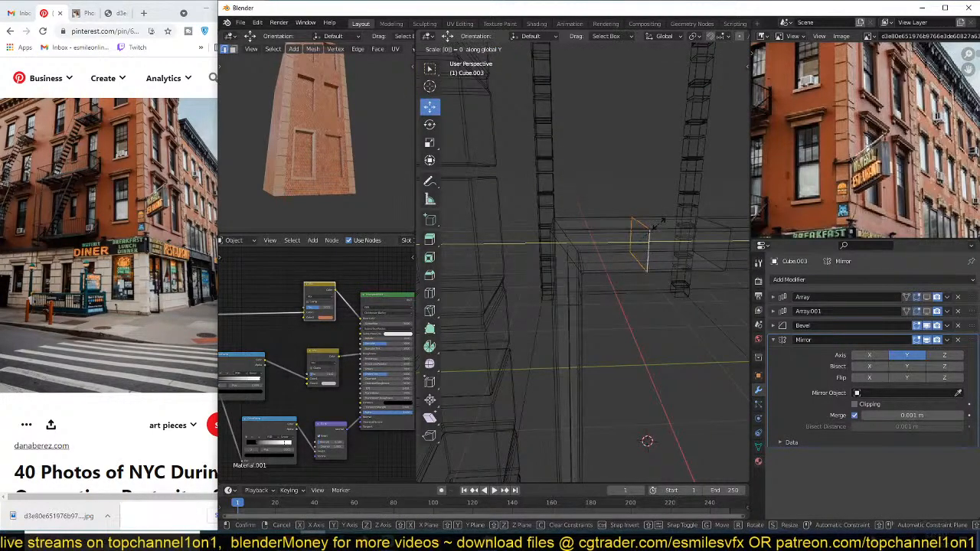
pyautogui.click(658, 224)
pyautogui.press('z')
pyautogui.click(702, 235)
pyautogui.scroll(3, 708, 250)
pyautogui.hotkey('alt', 'z')
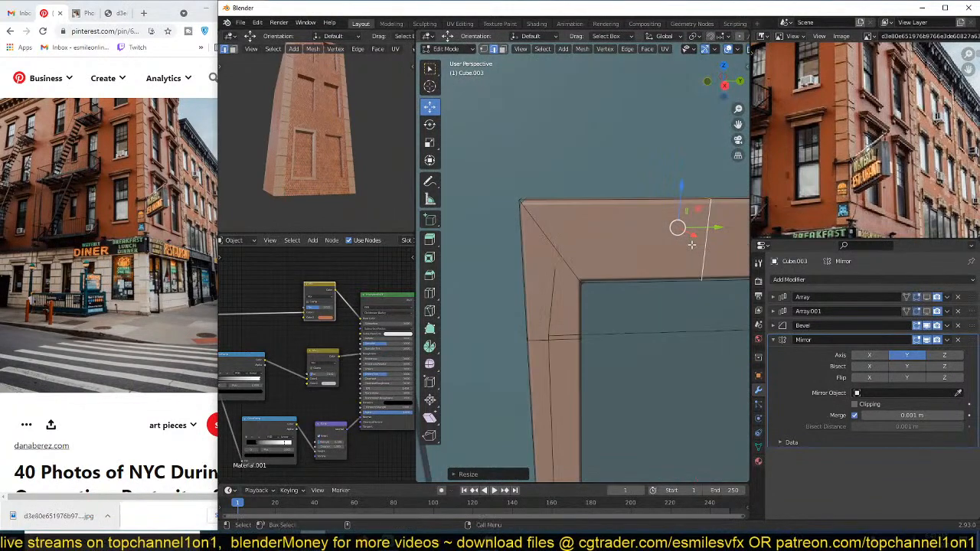
# Step: Move the top bar's loop along Y to just beside the frame's inner corner
pyautogui.moveTo(692, 245)
pyautogui.mouseDown(button='middle')
pyautogui.moveTo(691, 214)
pyautogui.moveTo(662, 236)
pyautogui.mouseUp(button='middle')
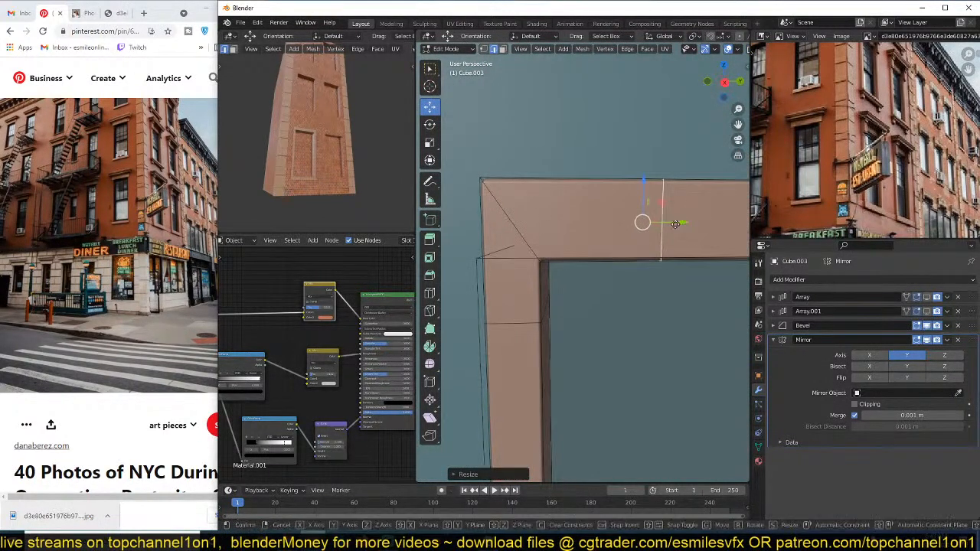
pyautogui.press('g')
pyautogui.press('y')
pyautogui.click(590, 225)
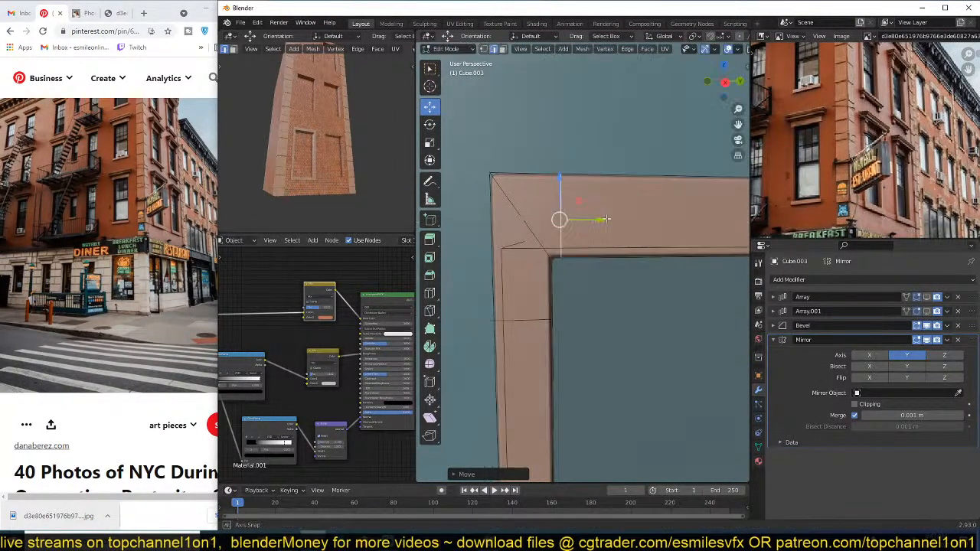
# Step: Leave mesh editing and examine the frame's corner in solid and material preview shading against the reference photo
pyautogui.moveTo(590, 225); pyautogui.dragTo(596, 232, button='middle')
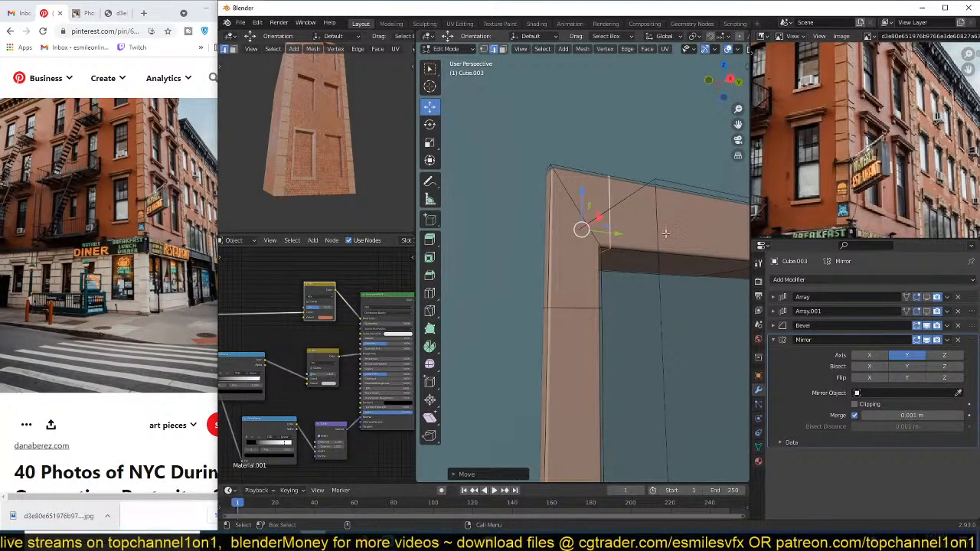
pyautogui.press('Tab')
pyautogui.scroll(-7, 654, 268)
pyautogui.scroll(3, 906, 176)
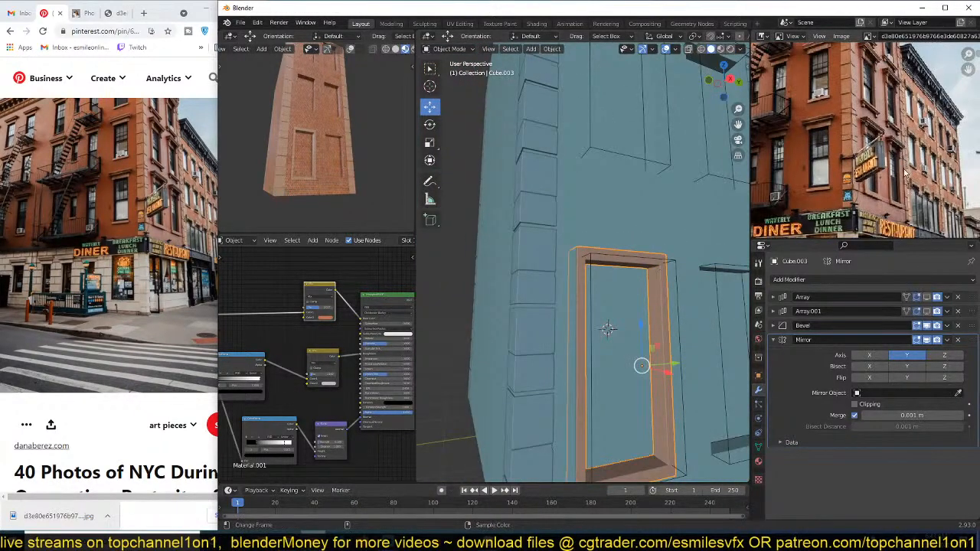
pyautogui.scroll(2, 907, 184)
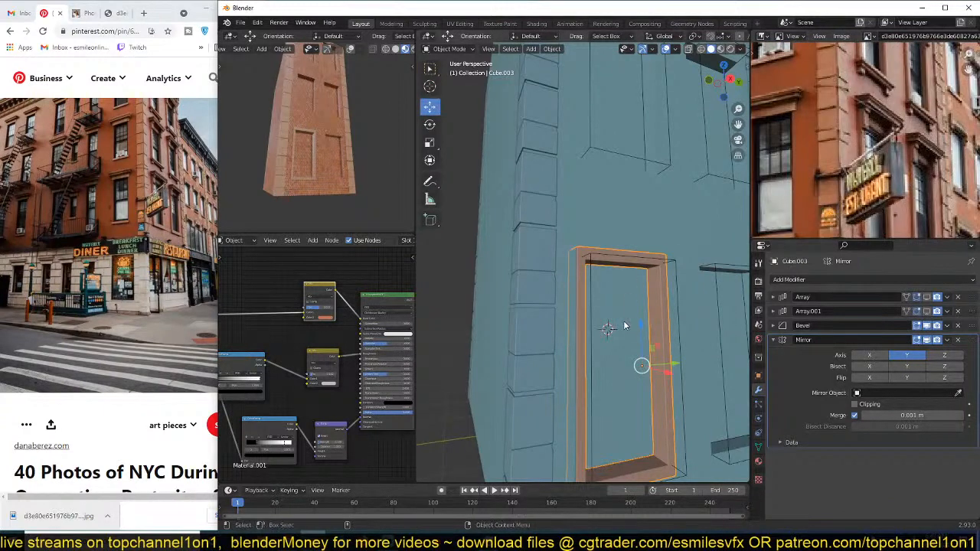
pyautogui.moveTo(626, 326); pyautogui.dragTo(626, 263, button='middle')
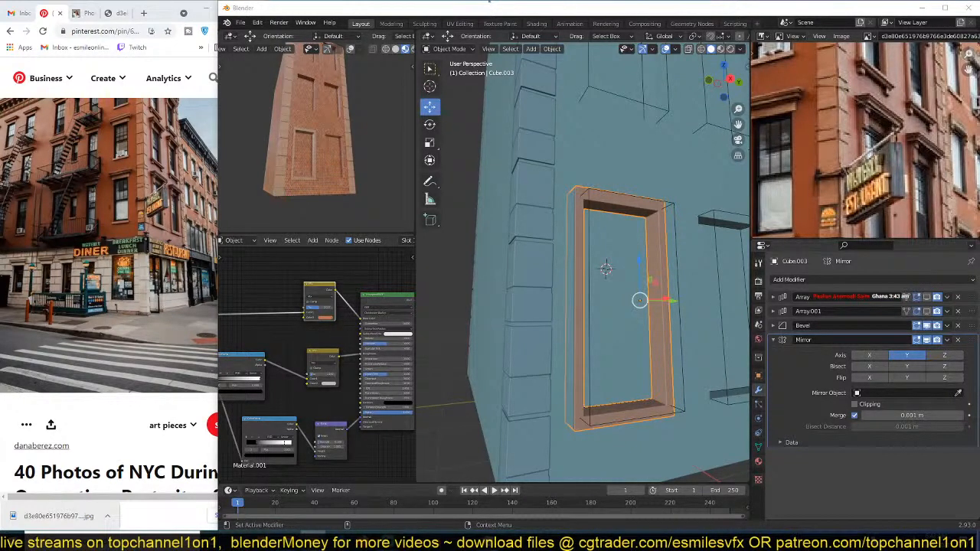
pyautogui.scroll(3, 641, 213)
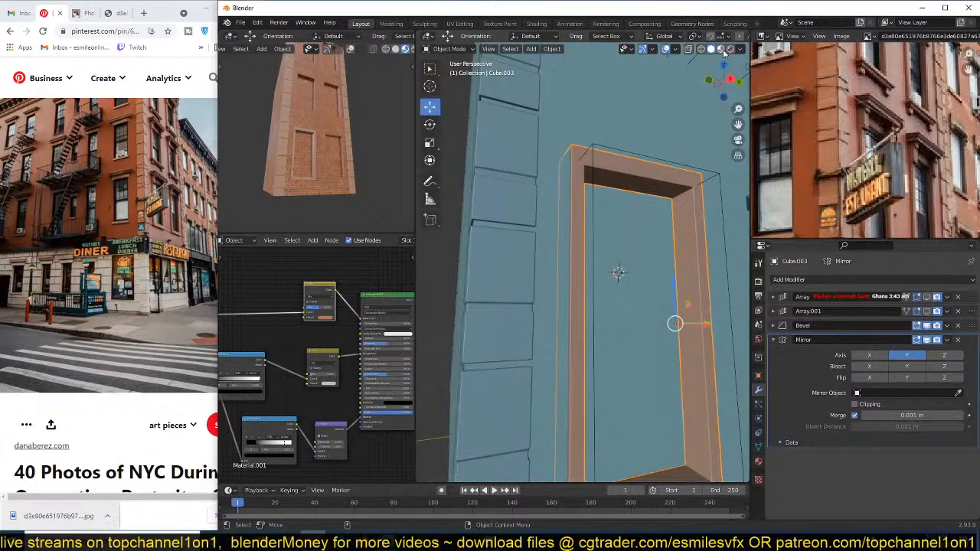
pyautogui.click(720, 49)
pyautogui.keyDown('shift'); pyautogui.scroll(-2, 669, 138); pyautogui.keyUp('shift')
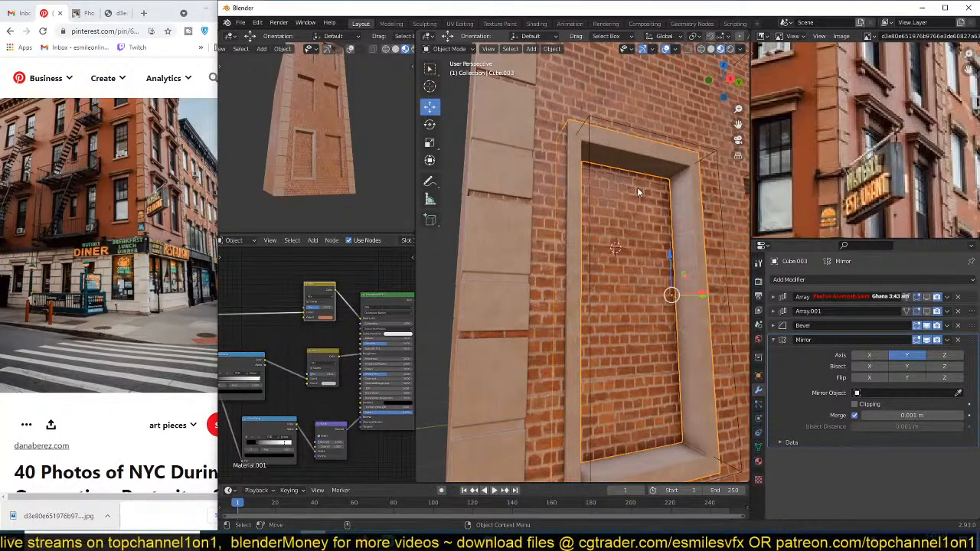
pyautogui.keyDown('shift'); pyautogui.moveTo(634, 194); pyautogui.dragTo(637, 189, button='middle'); pyautogui.keyUp('shift')
pyautogui.moveTo(640, 202); pyautogui.dragTo(616, 279, button='middle')
# Step: Try a knife cut on the frame's front face from the inner corner vertex straight up to the top edge
pyautogui.press('Tab')
pyautogui.scroll(3, 621, 248)
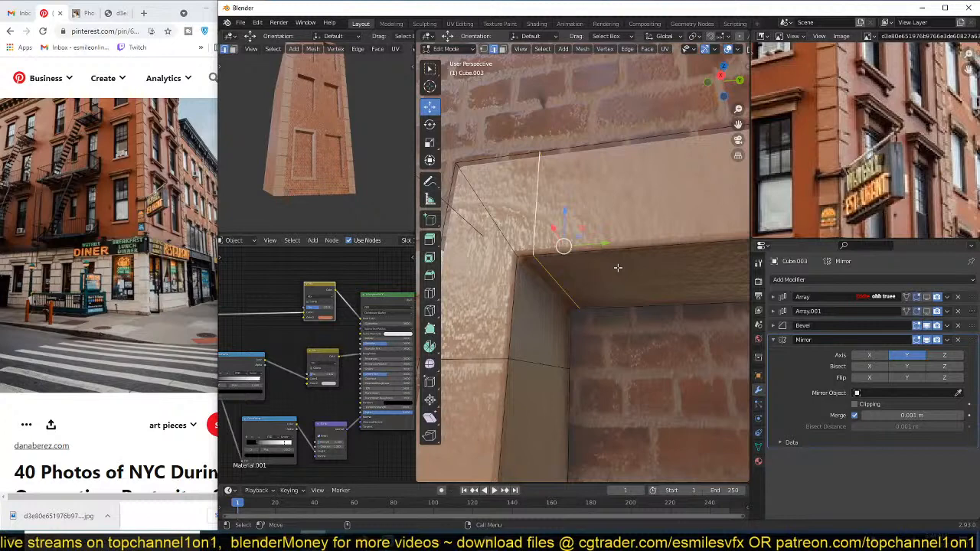
pyautogui.moveTo(618, 267)
pyautogui.mouseDown(button='middle')
pyautogui.moveTo(610, 248)
pyautogui.moveTo(628, 247)
pyautogui.moveTo(623, 278)
pyautogui.mouseUp(button='middle')
pyautogui.click(579, 308)
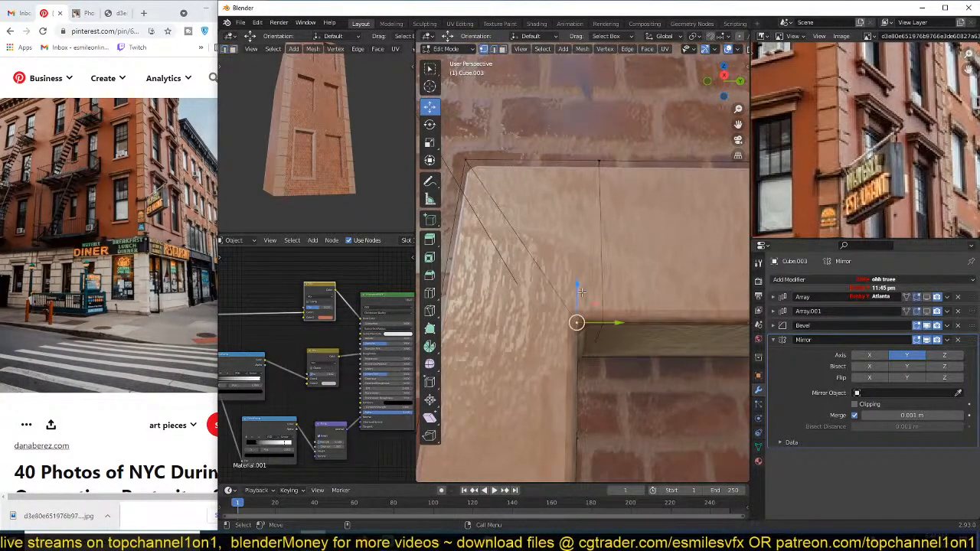
pyautogui.hotkey('alt', 'a')
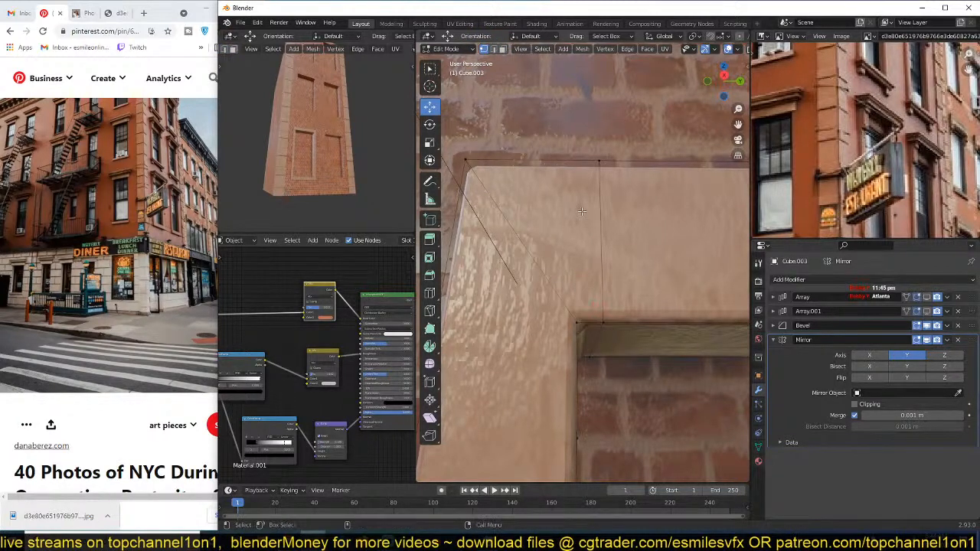
pyautogui.press('k')
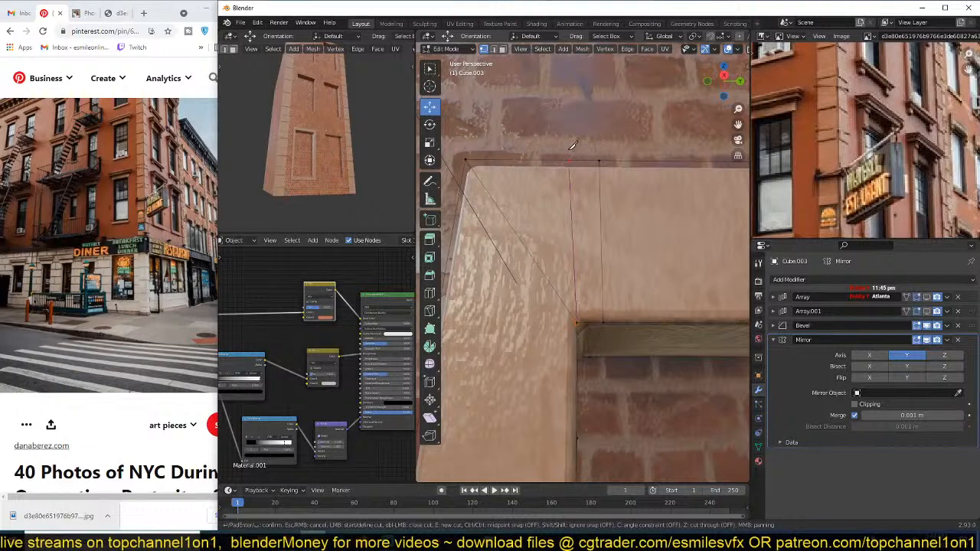
pyautogui.press('Return')
# Step: Dissolve the knife cut above the frame's inner corner
pyautogui.moveTo(571, 179); pyautogui.dragTo(564, 213, button='middle')
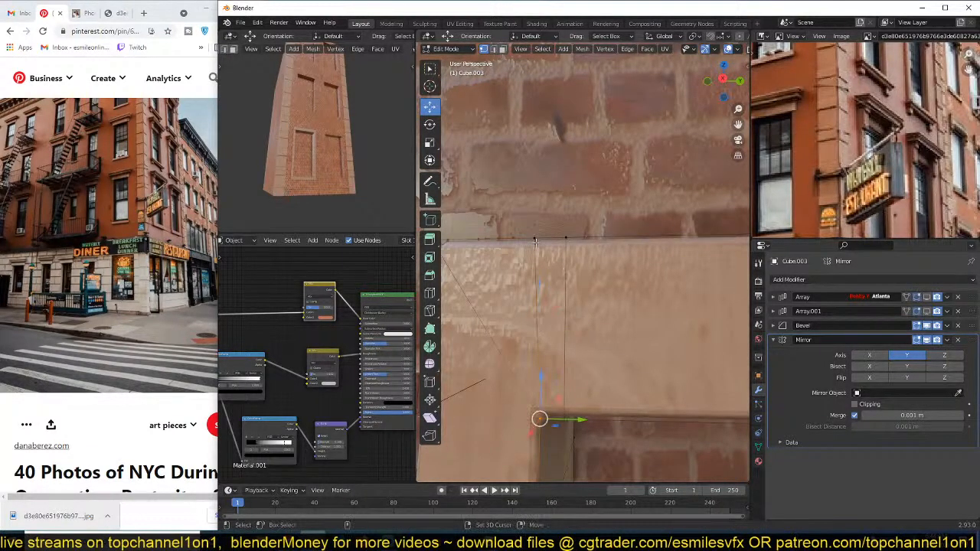
pyautogui.keyDown('shift'); pyautogui.click(535, 242); pyautogui.keyUp('shift')
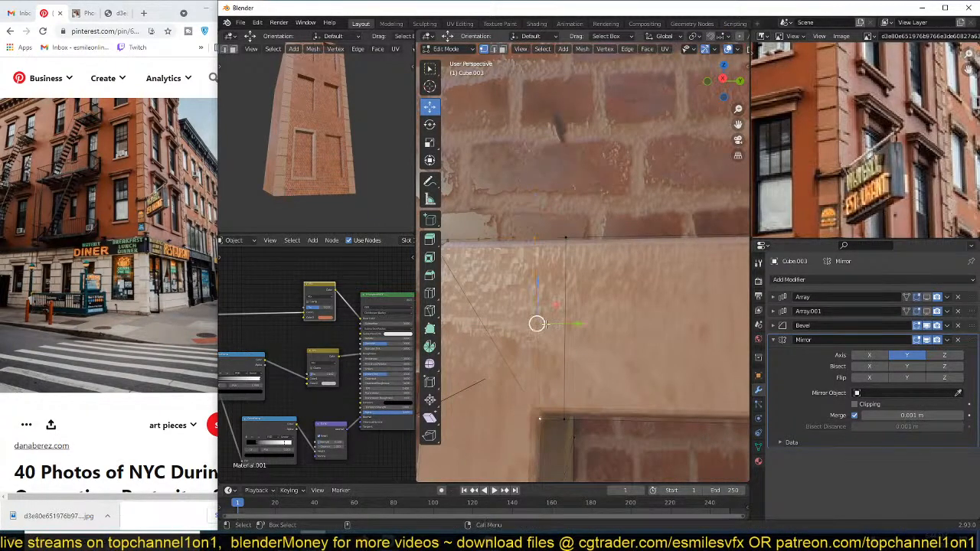
pyautogui.hotkey('ctrl', 'x')
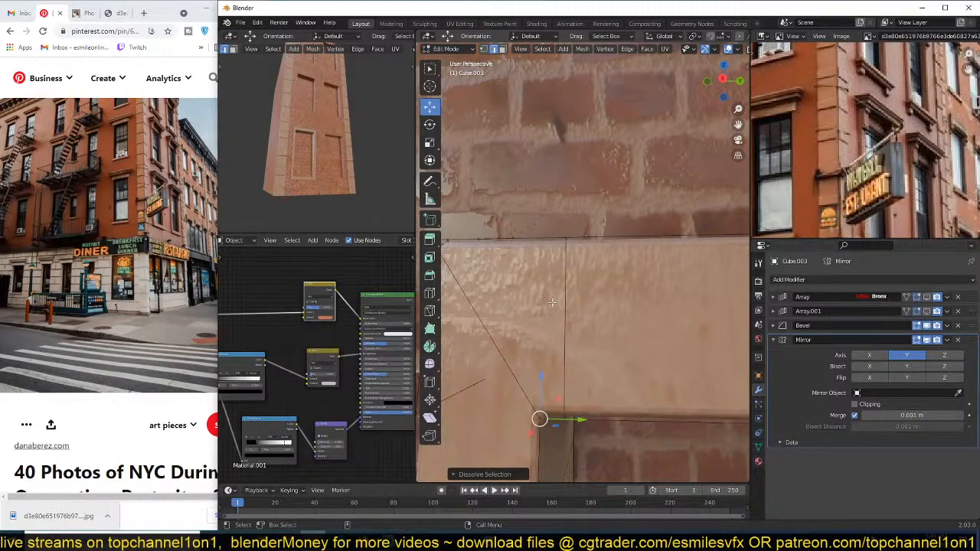
# Step: Knife-cut the frame's front face from the inner corner vertex vertically up to the top edge
pyautogui.moveTo(551, 302); pyautogui.dragTo(555, 285, button='middle')
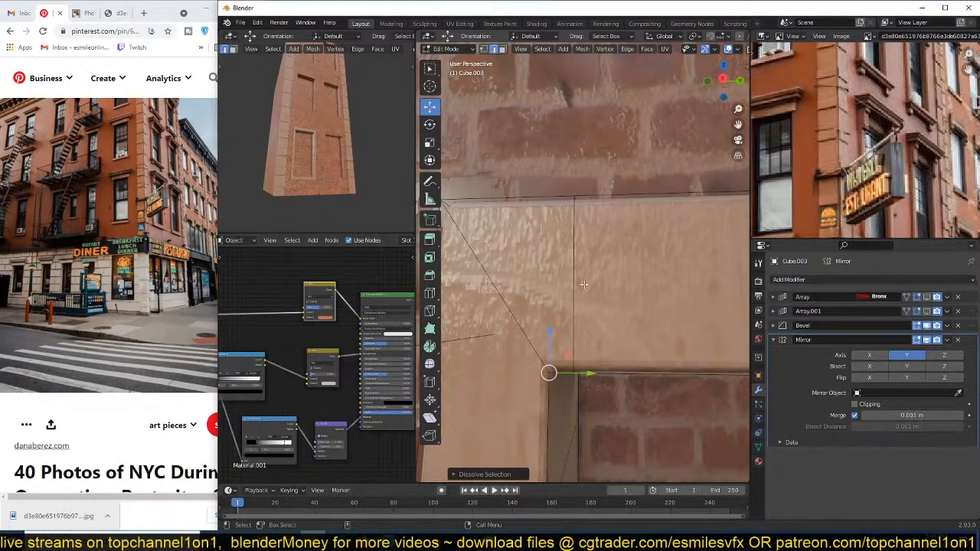
pyautogui.moveTo(578, 281); pyautogui.dragTo(587, 276, button='middle')
pyautogui.click(587, 276)
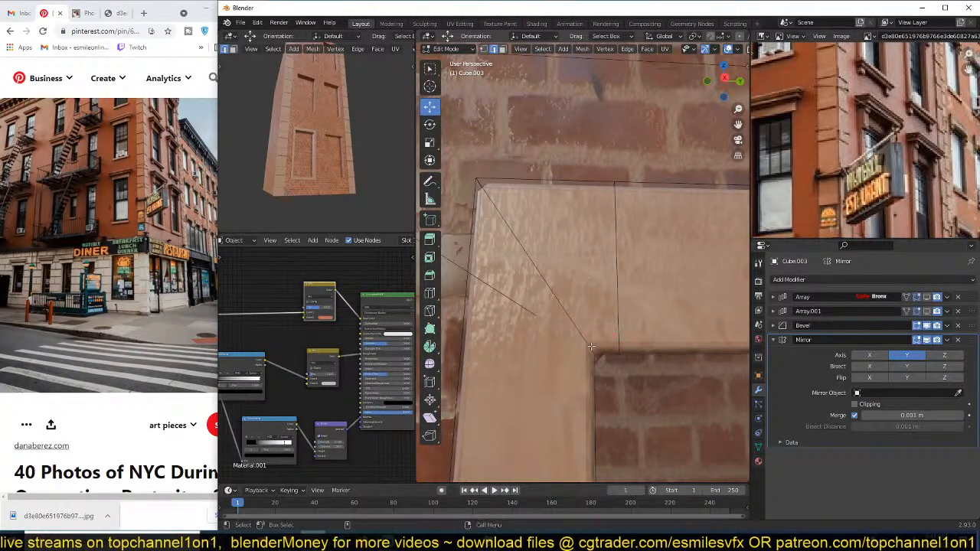
pyautogui.press('k')
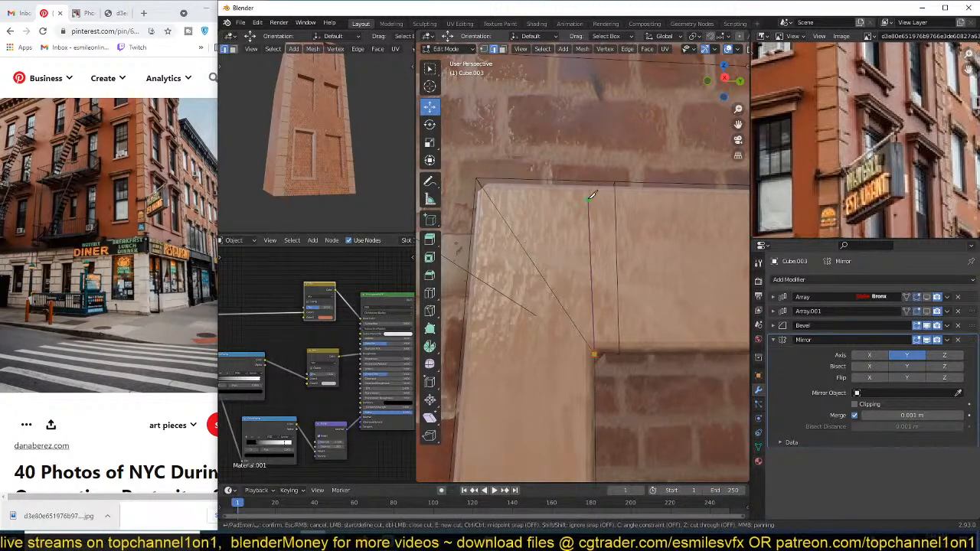
pyautogui.click(588, 182)
pyautogui.press('Return')
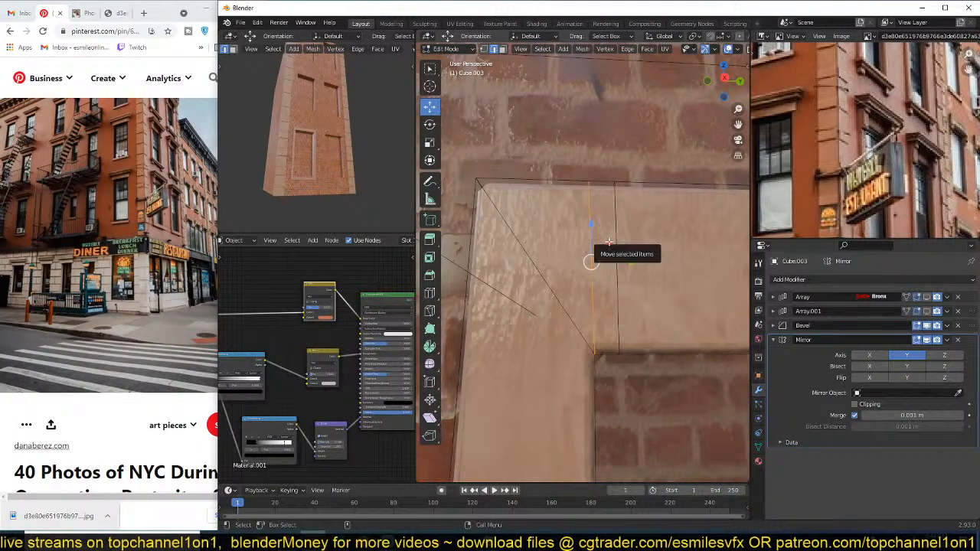
# Step: Dissolve the old edge loop of the top bar running just beside the new vertical cut
pyautogui.moveTo(606, 245); pyautogui.dragTo(600, 222, button='middle')
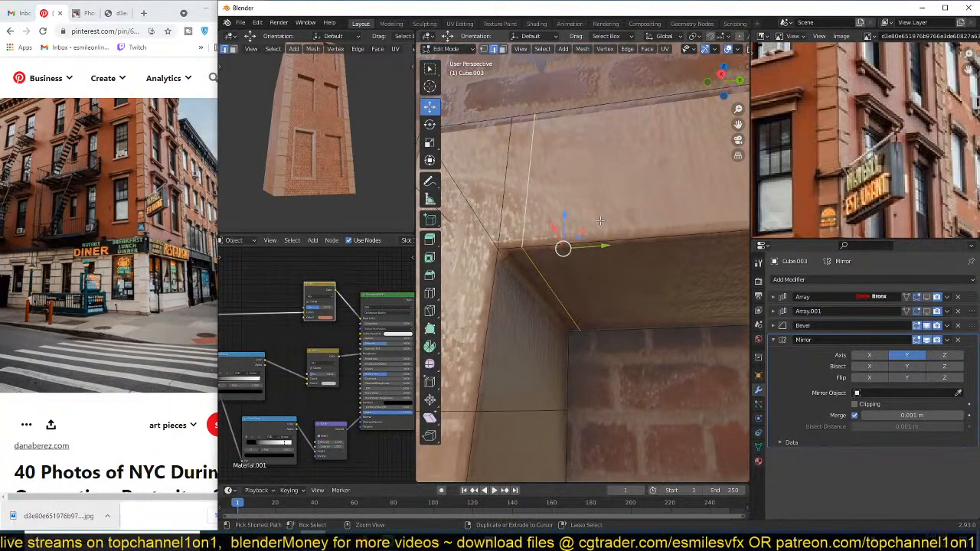
pyautogui.hotkey('ctrl', 'x')
pyautogui.keyDown('shift'); pyautogui.moveTo(566, 194); pyautogui.dragTo(568, 218, button='middle'); pyautogui.keyUp('shift')
pyautogui.click(538, 185)
pyautogui.scroll(-1, 538, 205)
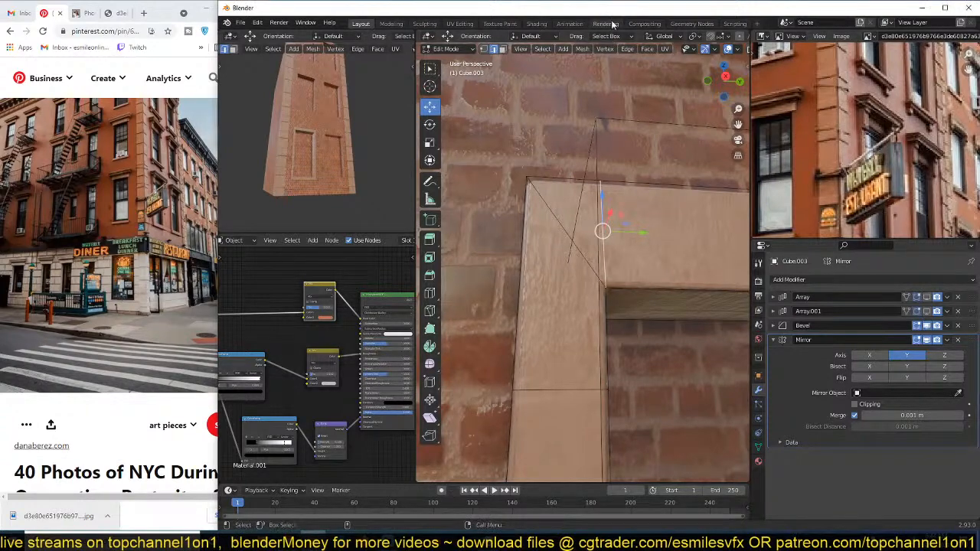
# Step: Open a separate, maximized browser window, search Google for "usa" and view the image results
pyautogui.click(143, 13)
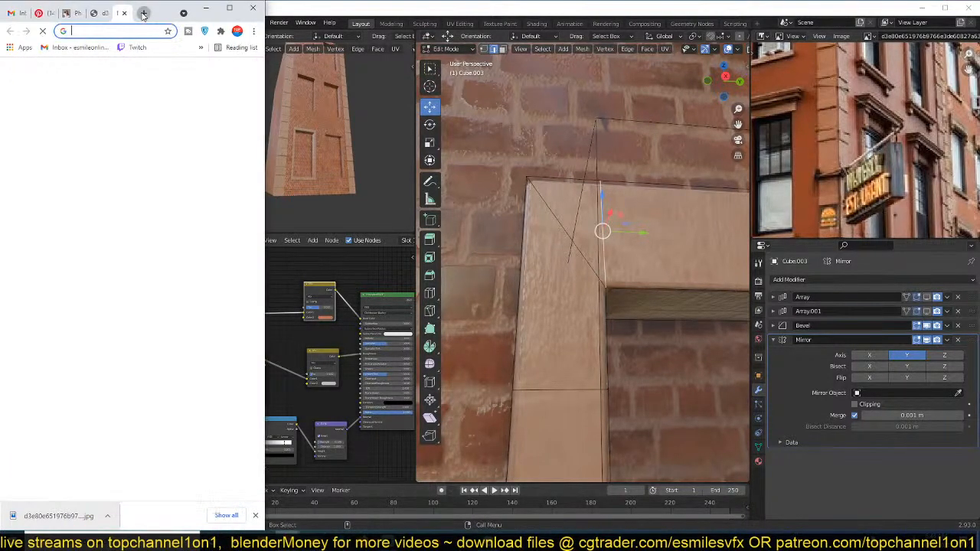
pyautogui.moveTo(124, 13); pyautogui.dragTo(531, 33)
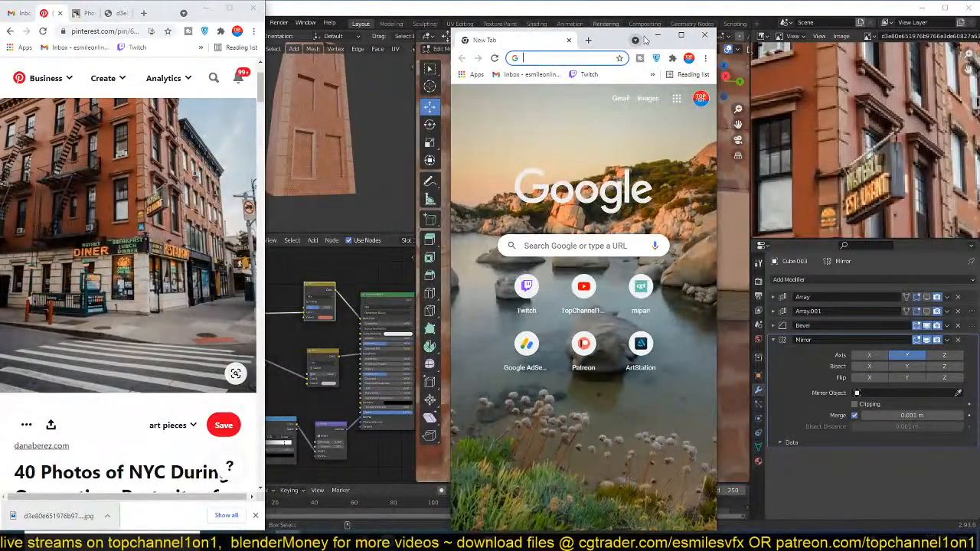
pyautogui.click(679, 39)
pyautogui.click(521, 25)
pyautogui.write('usa')
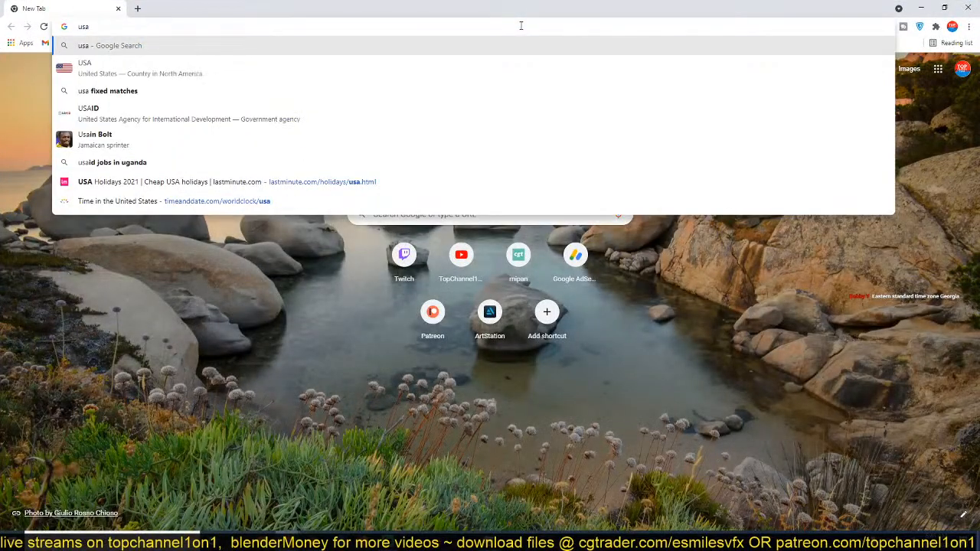
pyautogui.press('Return')
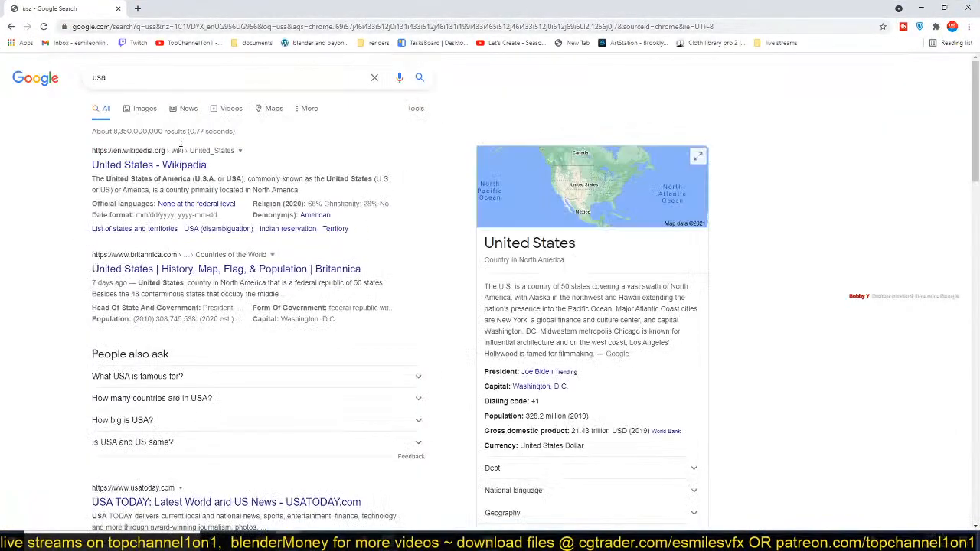
pyautogui.click(144, 108)
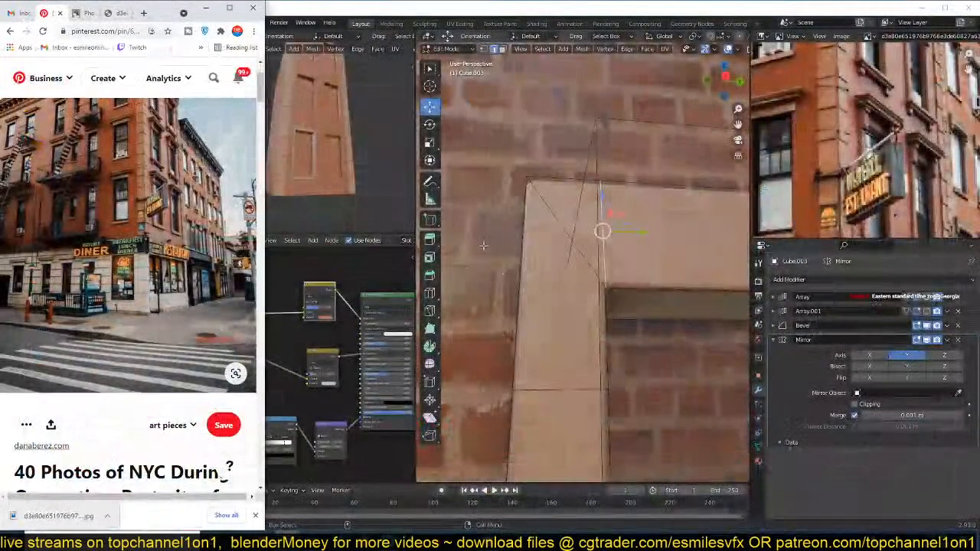
pyautogui.scroll(2, 630, 247)
pyautogui.click(588, 236)
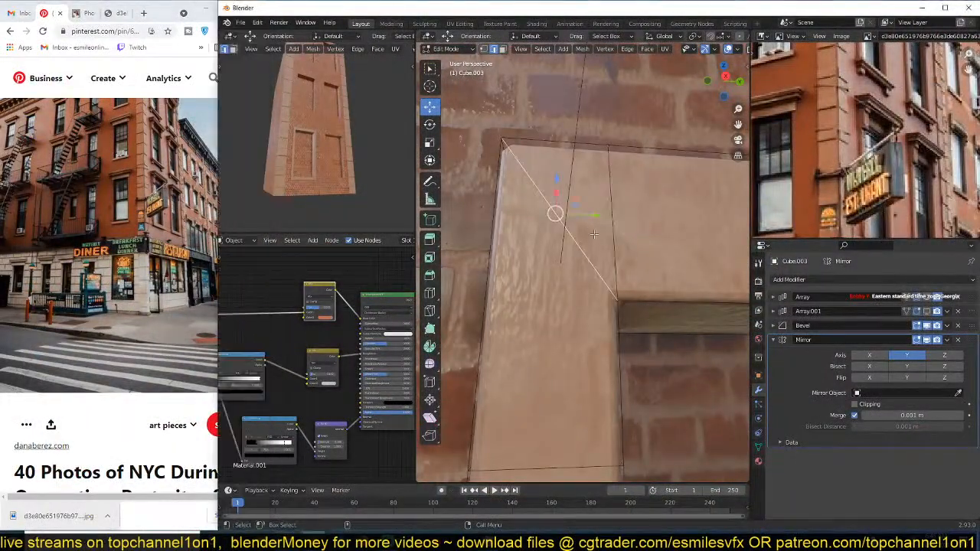
pyautogui.click(605, 252)
pyautogui.moveTo(605, 253); pyautogui.dragTo(568, 267, button='middle')
pyautogui.scroll(-2, 568, 267)
pyautogui.hotkey('alt', 'a')
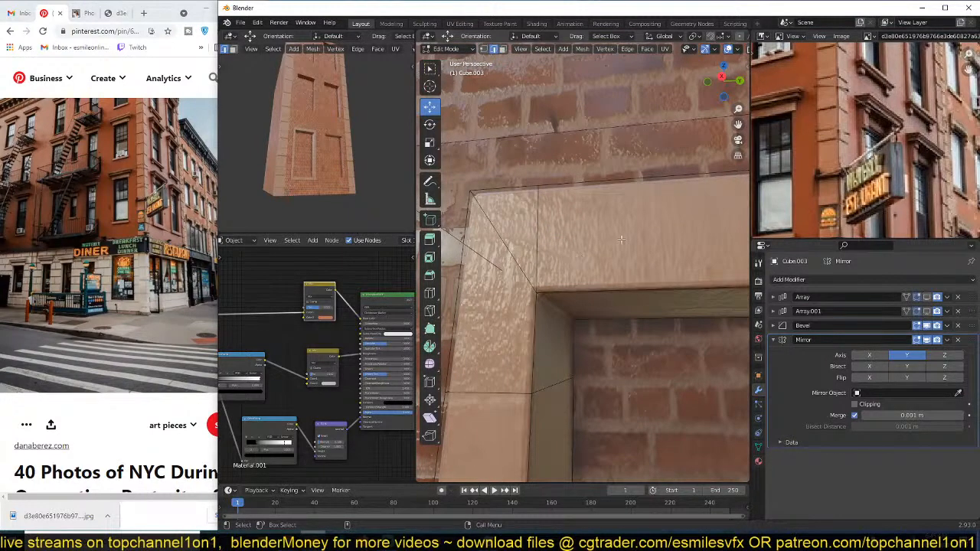
# Step: Knife-cut the frame's front face from the inner corner vertex horizontally across to the outer side edge
pyautogui.moveTo(620, 241); pyautogui.dragTo(614, 261, button='middle')
pyautogui.scroll(2, 611, 270)
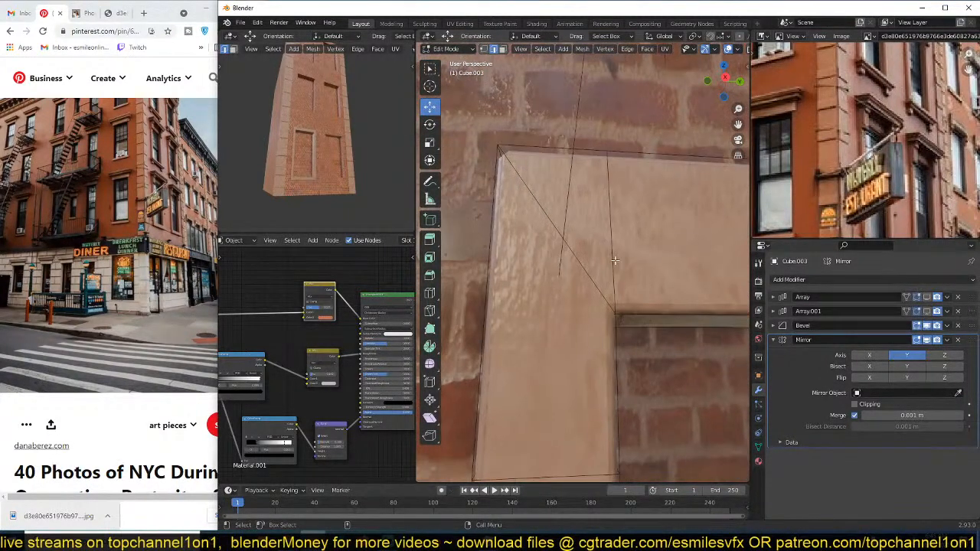
pyautogui.press('k')
pyautogui.click(617, 313)
pyautogui.click(487, 307)
pyautogui.press('Return')
# Step: Merge the two triangular front faces at the frame's corner into one square face
pyautogui.click(564, 249)
pyautogui.hotkey('alt', 'a')
pyautogui.click(562, 215)
pyautogui.keyDown('shift'); pyautogui.click(548, 250); pyautogui.keyUp('shift')
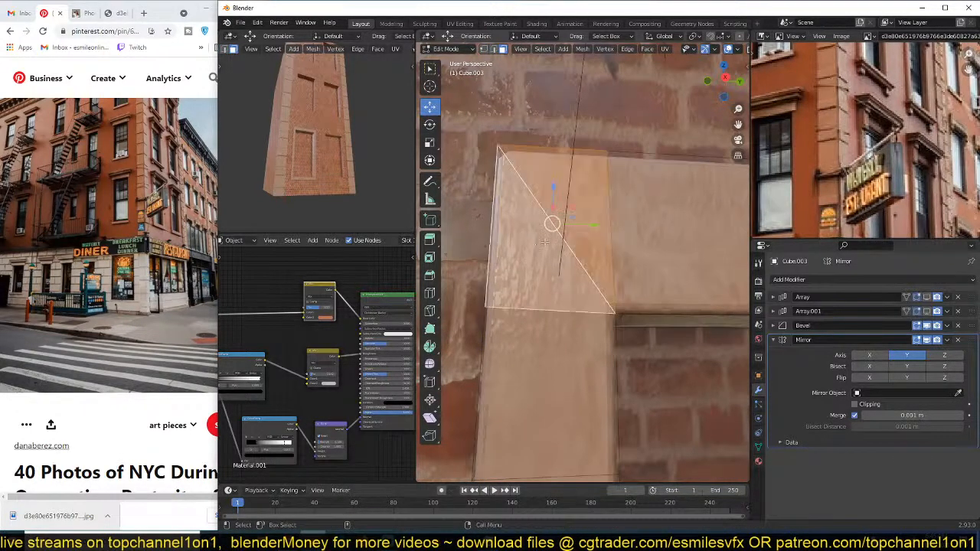
pyautogui.press('f')
pyautogui.hotkey('alt', 'a')
# Step: Duplicate the square corner face and the front face directly below it in place
pyautogui.scroll(-3, 584, 274)
pyautogui.moveTo(584, 274); pyautogui.dragTo(556, 277, button='middle')
pyautogui.click(579, 290)
pyautogui.click(558, 278)
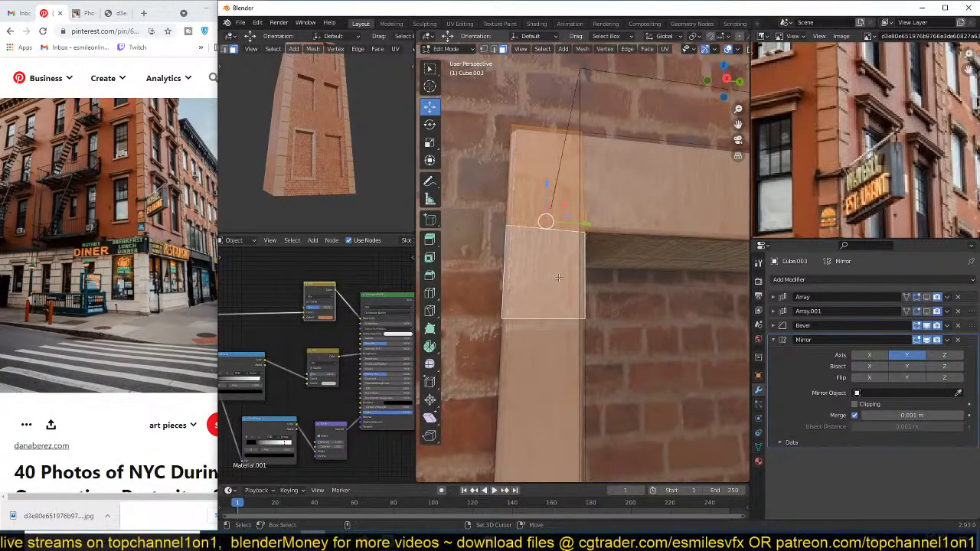
pyautogui.hotkey('shift', 'd')
pyautogui.rightClick(558, 278)
# Step: Move the duplicated faces back along X into the frame and extrude them outward as a protruding block
pyautogui.moveTo(558, 277); pyautogui.dragTo(627, 302, button='middle')
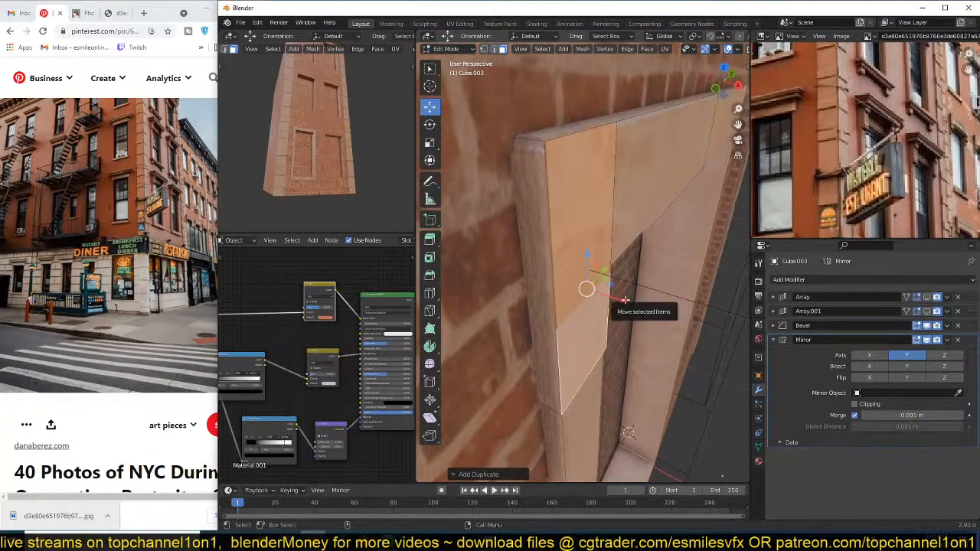
pyautogui.moveTo(627, 302); pyautogui.dragTo(612, 298)
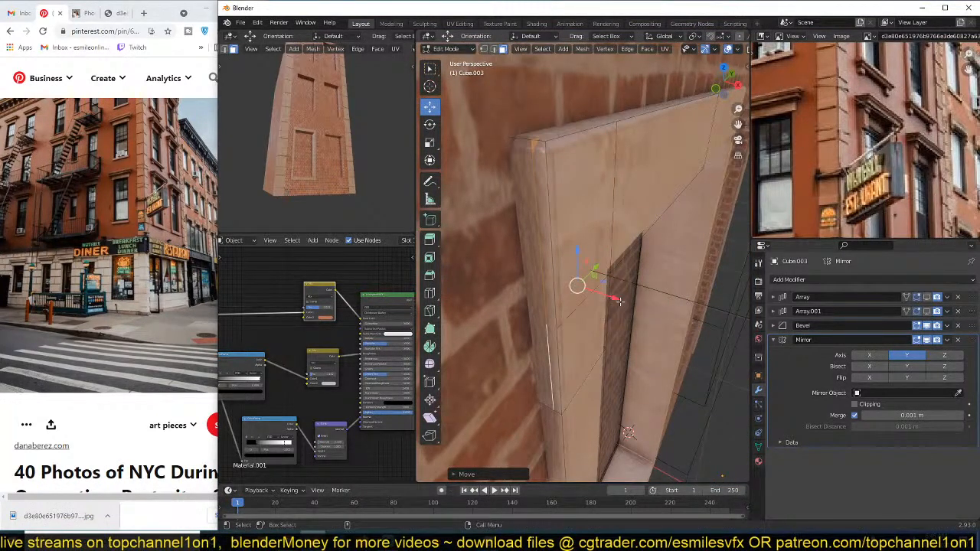
pyautogui.press('e')
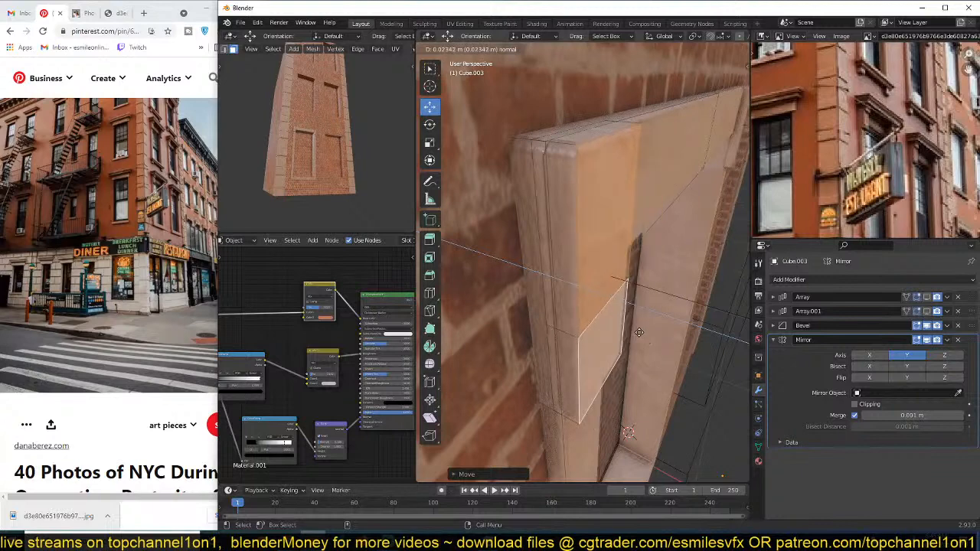
pyautogui.click(655, 335)
# Step: Add a horizontal loop cut around the upper part of the corner block and lower it along Z
pyautogui.moveTo(655, 334); pyautogui.dragTo(602, 291, button='middle')
pyautogui.hotkey('ctrl', 'r')
pyautogui.click(564, 222)
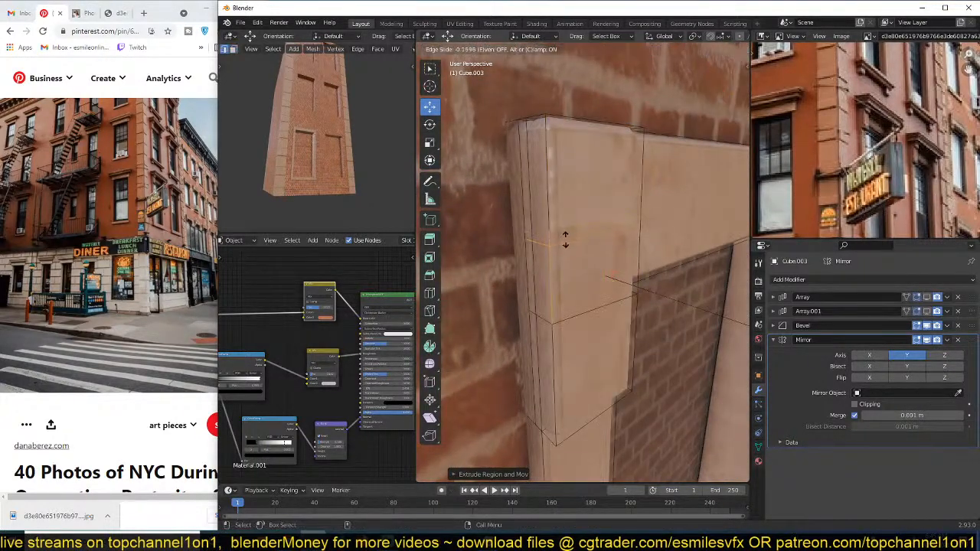
pyautogui.click(566, 245)
pyautogui.moveTo(568, 242); pyautogui.dragTo(588, 183, button='middle')
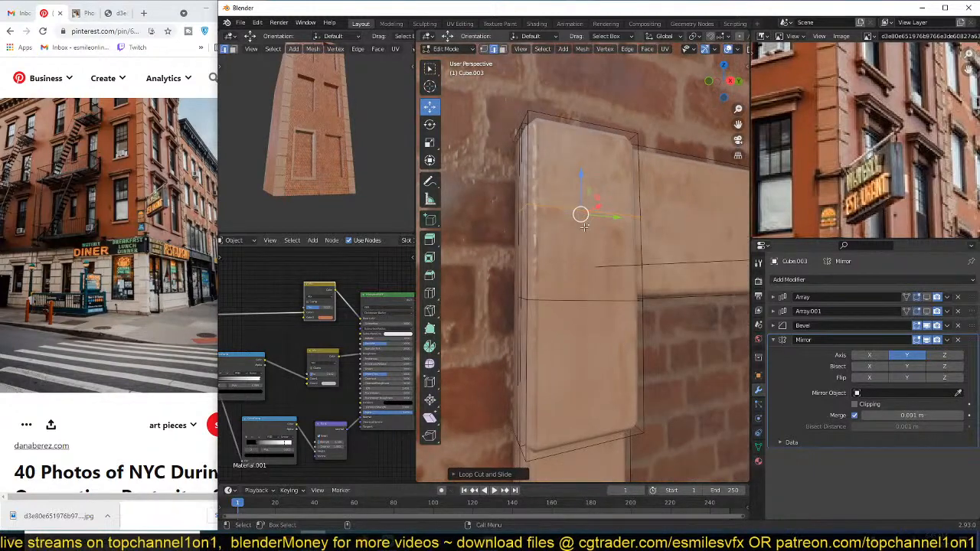
pyautogui.moveTo(585, 176); pyautogui.dragTo(580, 214)
# Step: Select the whole linked corner block and scale it slightly narrower along Y
pyautogui.moveTo(580, 214); pyautogui.dragTo(609, 234, button='middle')
pyautogui.press('3')
pyautogui.click(597, 205)
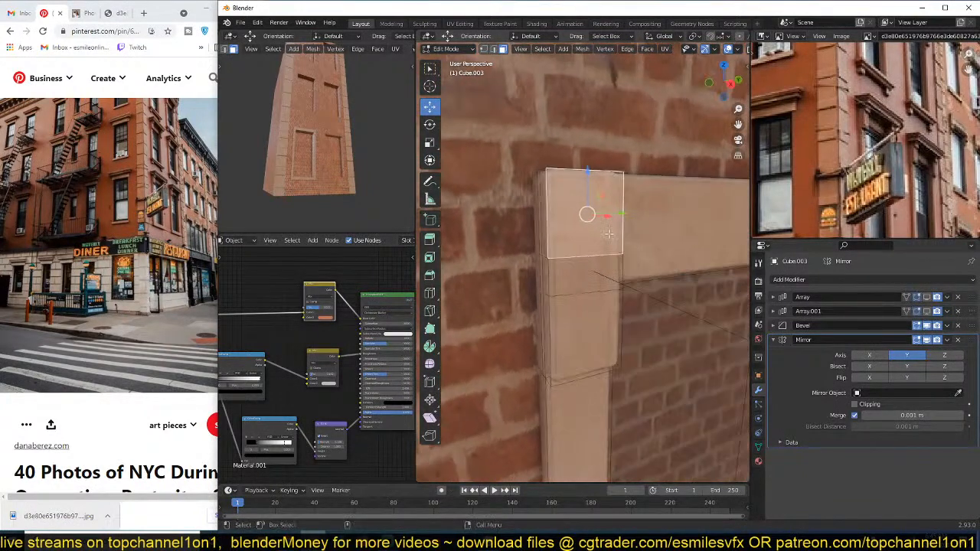
pyautogui.hotkey('ctrl', 'l')
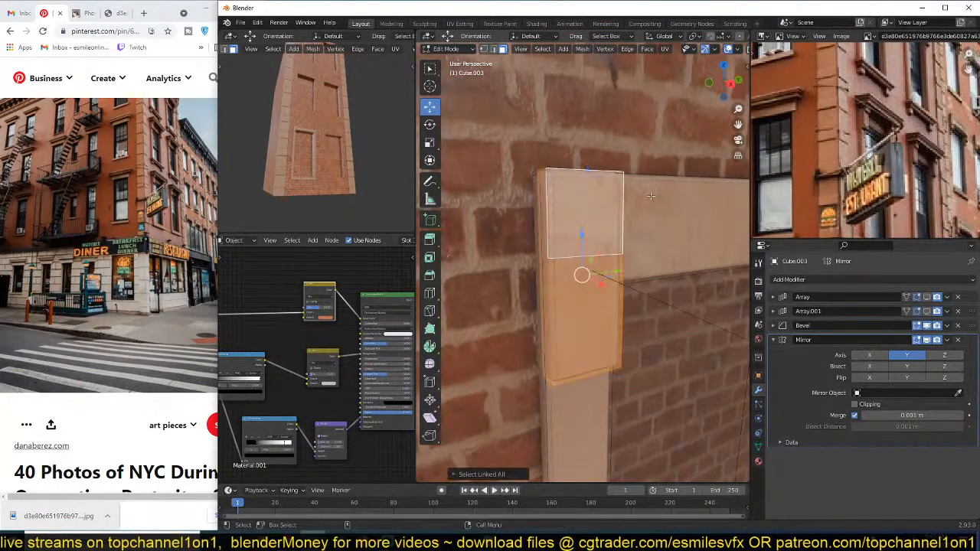
pyautogui.moveTo(651, 196); pyautogui.dragTo(649, 228, button='middle')
pyautogui.press('g')
pyautogui.press('x')
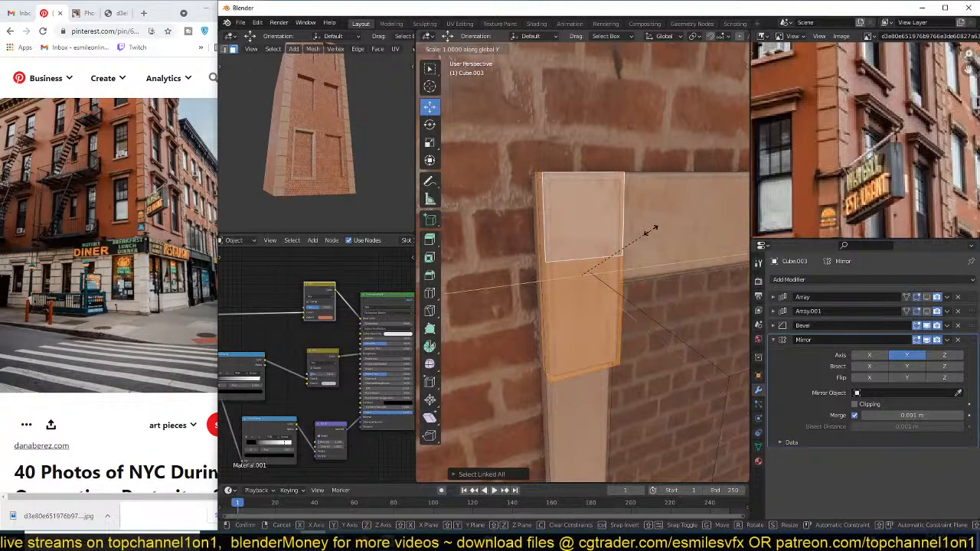
pyautogui.click(639, 233)
pyautogui.moveTo(639, 233); pyautogui.dragTo(657, 208, button='middle')
pyautogui.press('s')
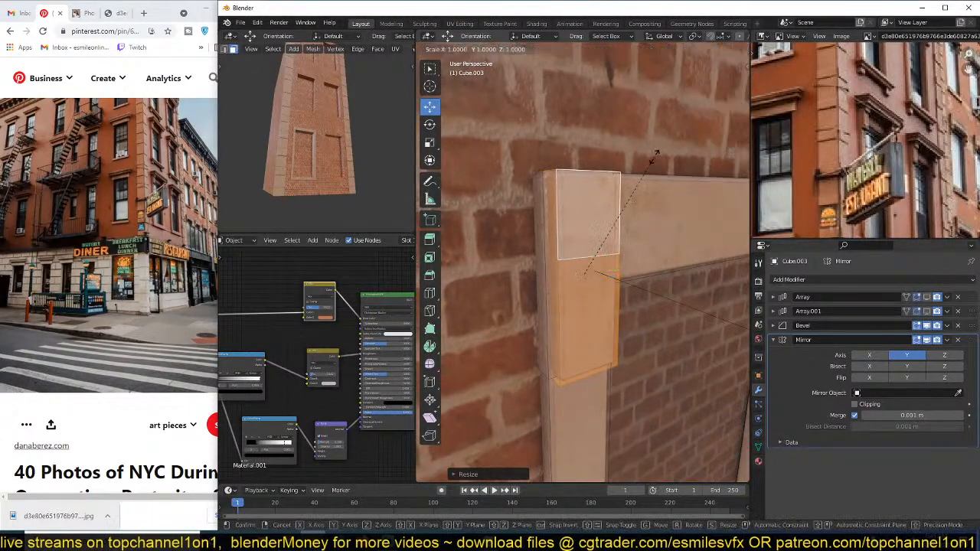
pyautogui.rightClick(656, 155)
# Step: Extrude the block's upper front face outward and move the edge beneath it down to slope the underside
pyautogui.moveTo(654, 164)
pyautogui.mouseDown(button='middle')
pyautogui.moveTo(648, 227)
pyautogui.moveTo(668, 216)
pyautogui.moveTo(632, 154)
pyautogui.moveTo(605, 240)
pyautogui.mouseUp(button='middle')
pyautogui.press('e')
pyautogui.click(670, 195)
pyautogui.press('g')
pyautogui.click(604, 231)
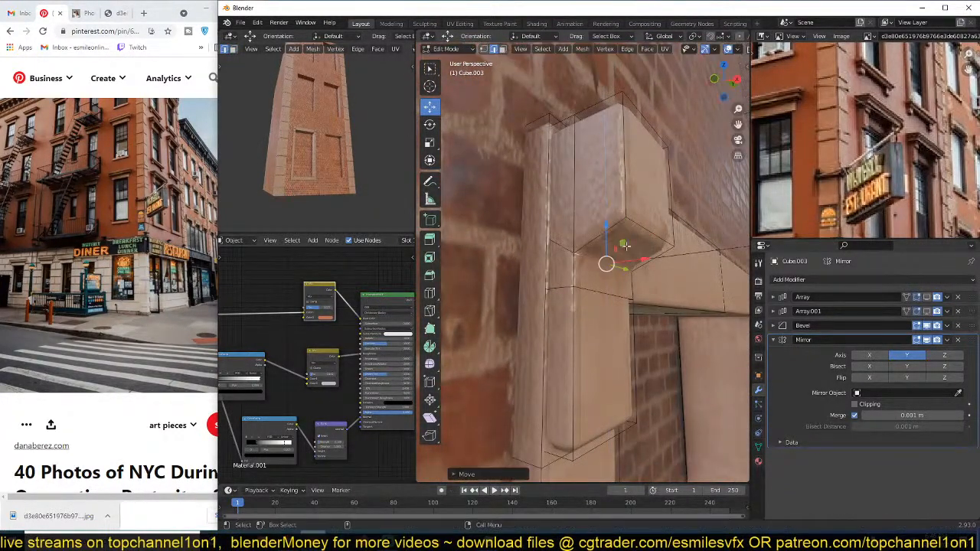
pyautogui.moveTo(624, 252)
pyautogui.mouseDown(button='middle')
pyautogui.moveTo(632, 257)
pyautogui.moveTo(626, 235)
pyautogui.mouseUp(button='middle')
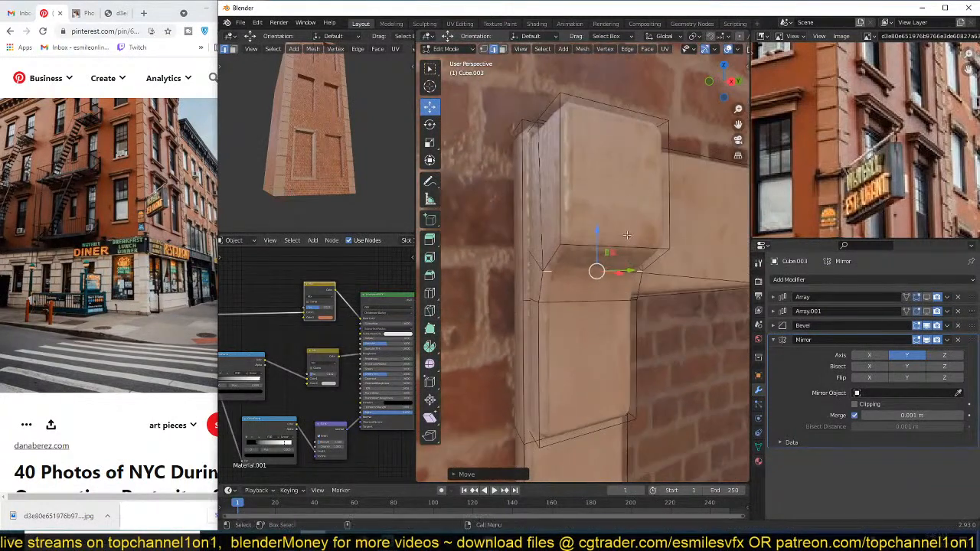
# Step: Add a horizontal loop cut around the protruding upper part of the block and level it by scaling along Z
pyautogui.hotkey('ctrl', 'r')
pyautogui.click(553, 167)
pyautogui.click(557, 173)
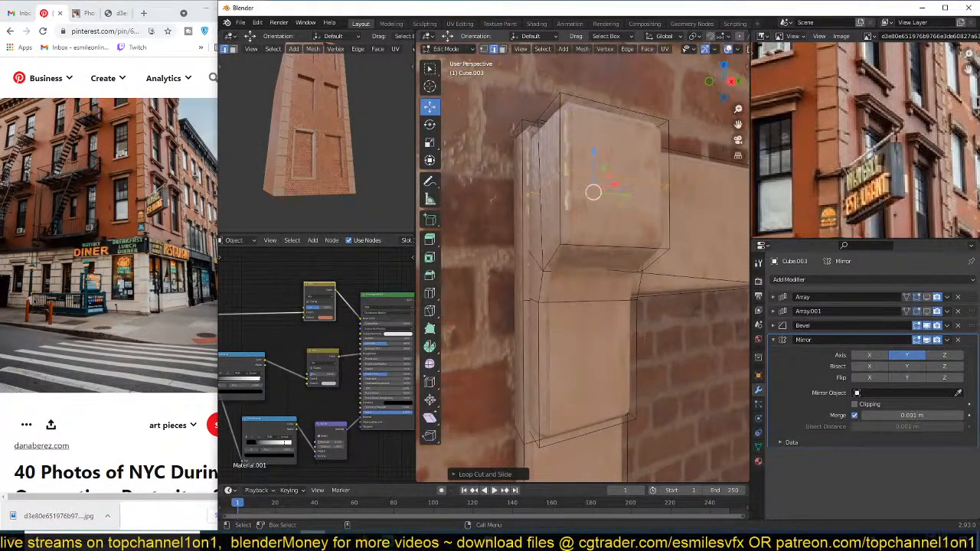
pyautogui.press('s')
pyautogui.press('z')
pyautogui.press('Return')
# Step: Extrude the topmost front face of the block outward to form a second, deeper ledge
pyautogui.press('3')
pyautogui.click(606, 141)
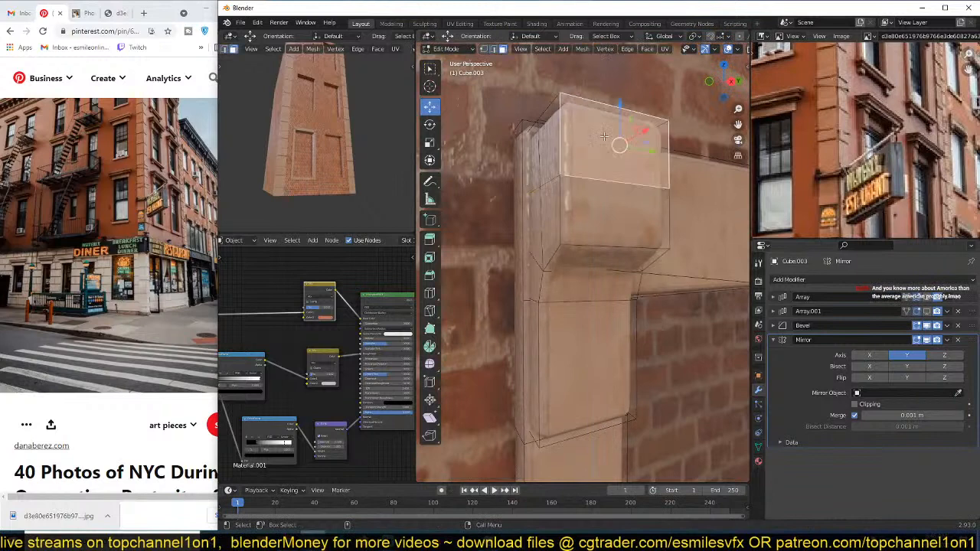
pyautogui.moveTo(607, 144); pyautogui.dragTo(580, 190, button='middle')
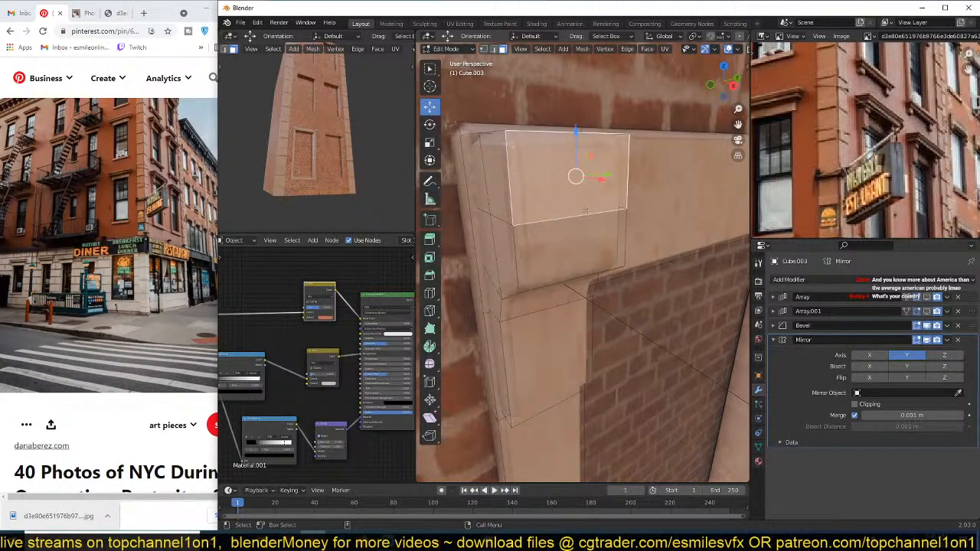
pyautogui.moveTo(584, 209)
pyautogui.mouseDown(button='middle')
pyautogui.moveTo(610, 255)
pyautogui.moveTo(591, 176)
pyautogui.moveTo(570, 214)
pyautogui.moveTo(584, 240)
pyautogui.moveTo(583, 196)
pyautogui.mouseUp(button='middle')
pyautogui.press('e')
pyautogui.click(626, 221)
pyautogui.press('Tab')
pyautogui.press('Tab')
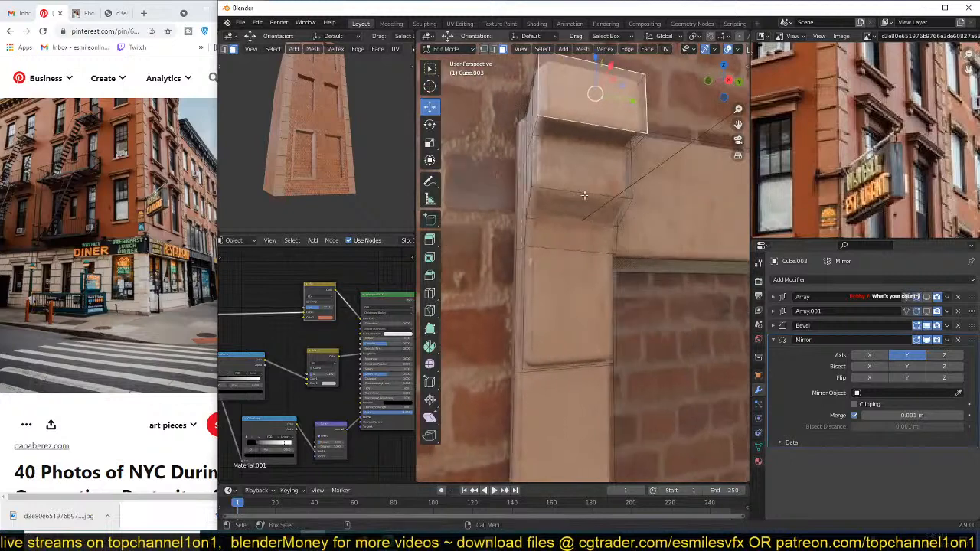
# Step: Add a vertical loop cut down the middle of the stepped block and bevel it into two widely spaced edges
pyautogui.hotkey('ctrl', 'r')
pyautogui.click(563, 127)
pyautogui.click(566, 130)
pyautogui.moveTo(609, 159); pyautogui.dragTo(576, 167, button='middle')
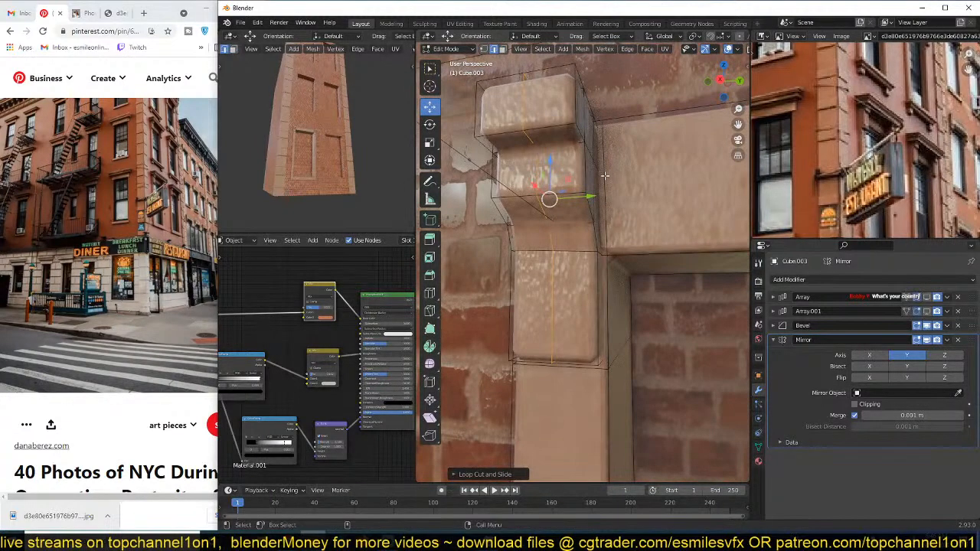
pyautogui.hotkey('ctrl', 'b')
pyautogui.click(652, 186)
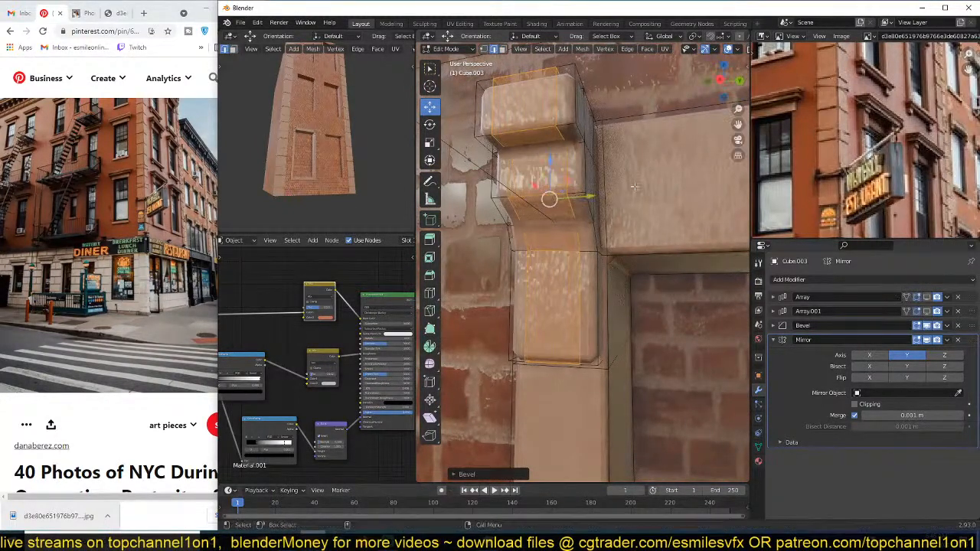
pyautogui.moveTo(652, 187); pyautogui.dragTo(672, 166, button='middle')
pyautogui.hotkey('alt', 'a')
# Step: Extrude the central strip of front faces below the top ledge about 0.0097 m along their normals
pyautogui.press('3')
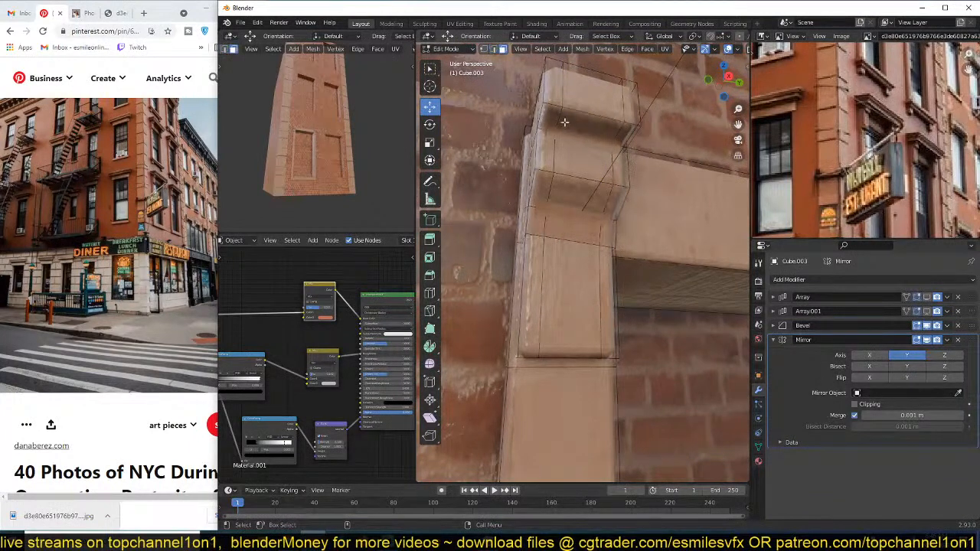
pyautogui.click(566, 291)
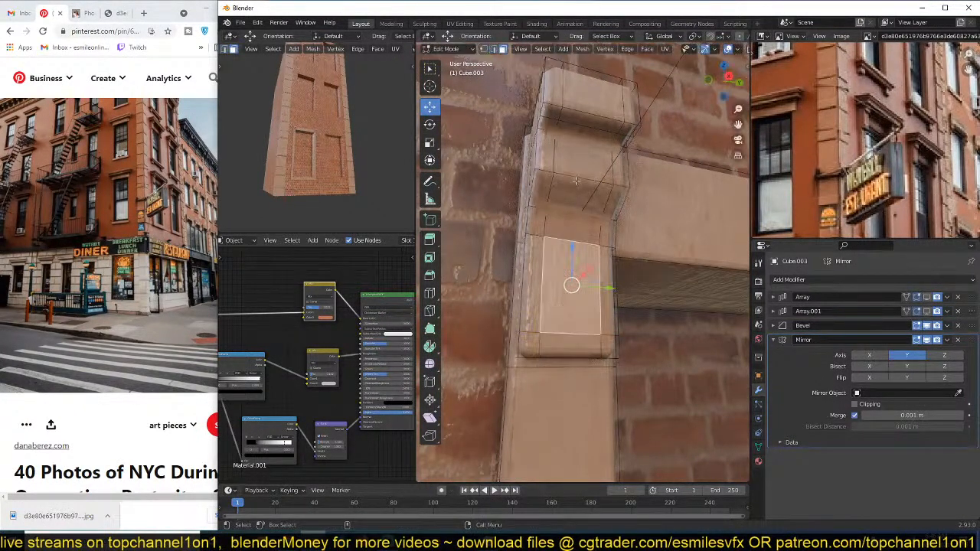
pyautogui.moveTo(576, 181); pyautogui.dragTo(650, 241, button='middle')
pyautogui.click(568, 282)
pyautogui.keyDown('ctrl'); pyautogui.click(577, 168); pyautogui.keyUp('ctrl')
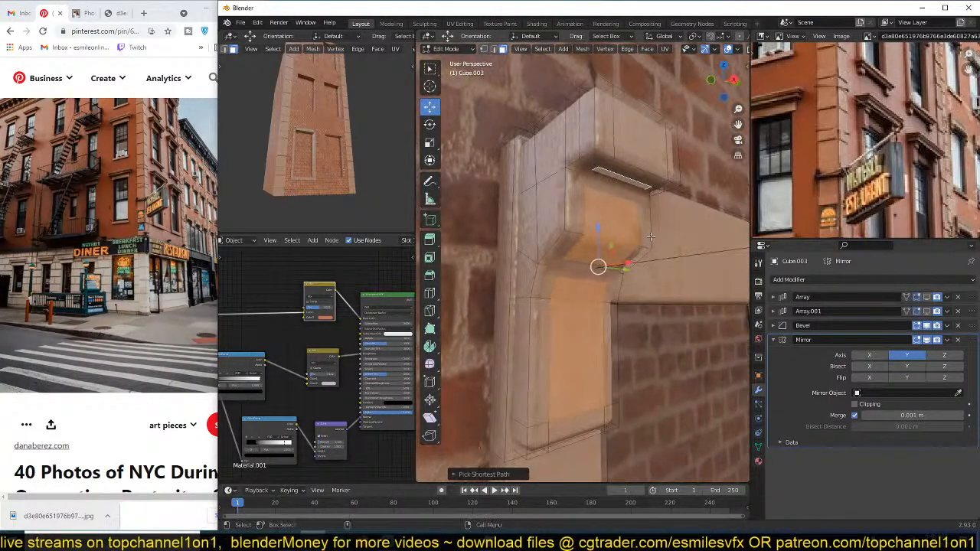
pyautogui.hotkey('alt', 'e')
pyautogui.click(649, 243)
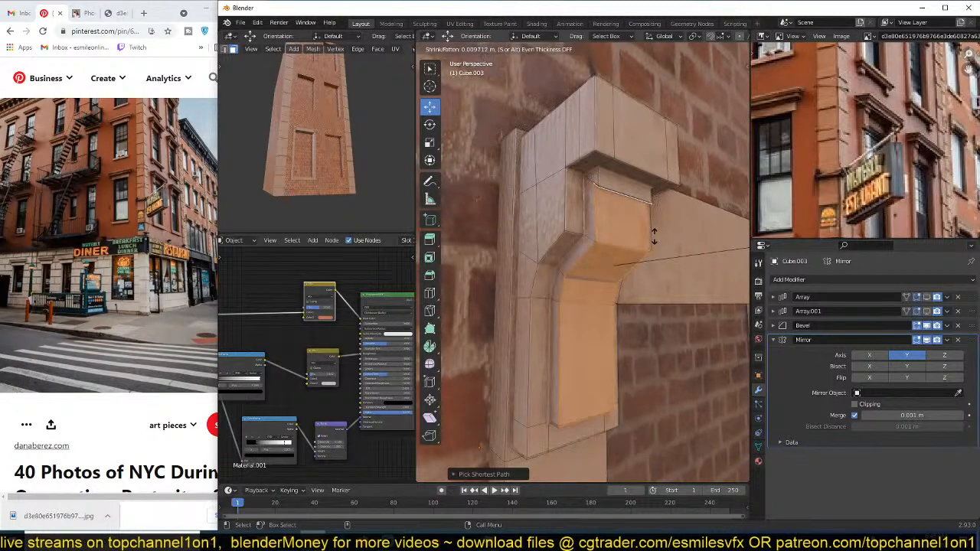
pyautogui.click(655, 237)
# Step: Flatten the top face of the raised central strip by scaling it to 0 along Z
pyautogui.moveTo(654, 237); pyautogui.dragTo(560, 257, button='middle')
pyautogui.click(626, 184)
pyautogui.press('s')
pyautogui.press('z')
pyautogui.press('0')
pyautogui.click(665, 176)
# Step: Duplicate the central face on top of the corner block in place
pyautogui.press('Tab')
pyautogui.scroll(3, 566, 245)
pyautogui.press('Tab')
pyautogui.click(559, 234)
pyautogui.scroll(2, 559, 256)
pyautogui.hotkey('shift', 'd')
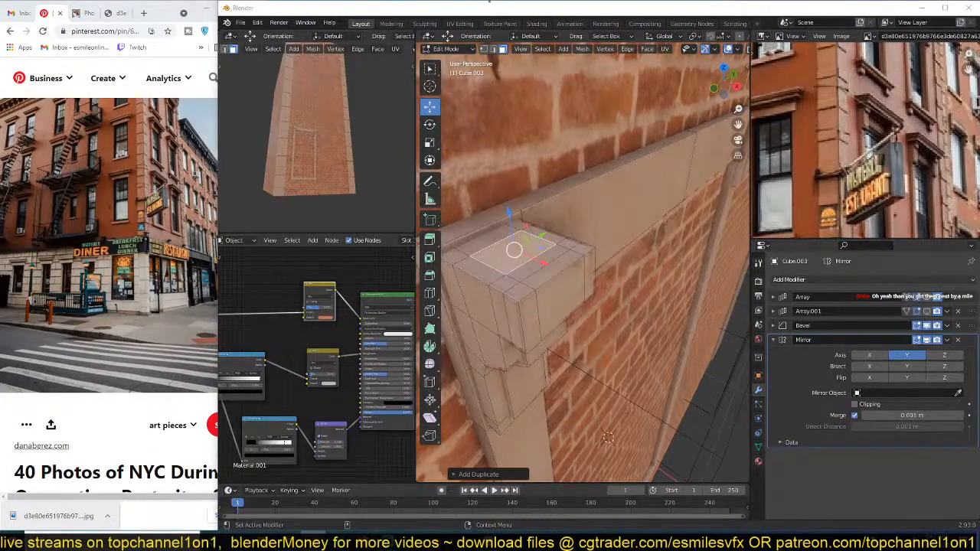
# Step: Switch to the browser and bring up the full-size reference photo of the diner building
pyautogui.click(121, 20)
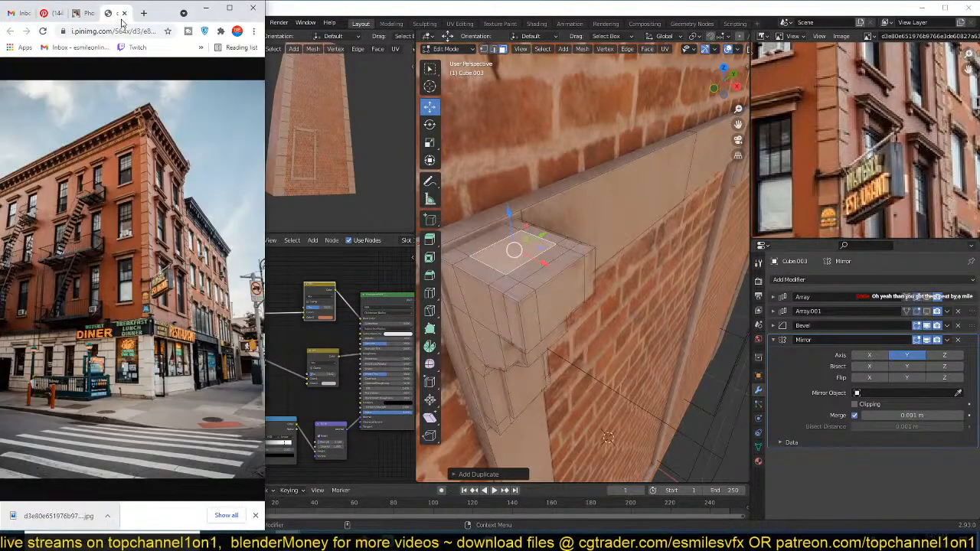
# Step: Open a maximized new Chrome window, search Google for uganda, and look through the news and image results
pyautogui.click(144, 13)
pyautogui.moveTo(153, 13); pyautogui.dragTo(589, 59)
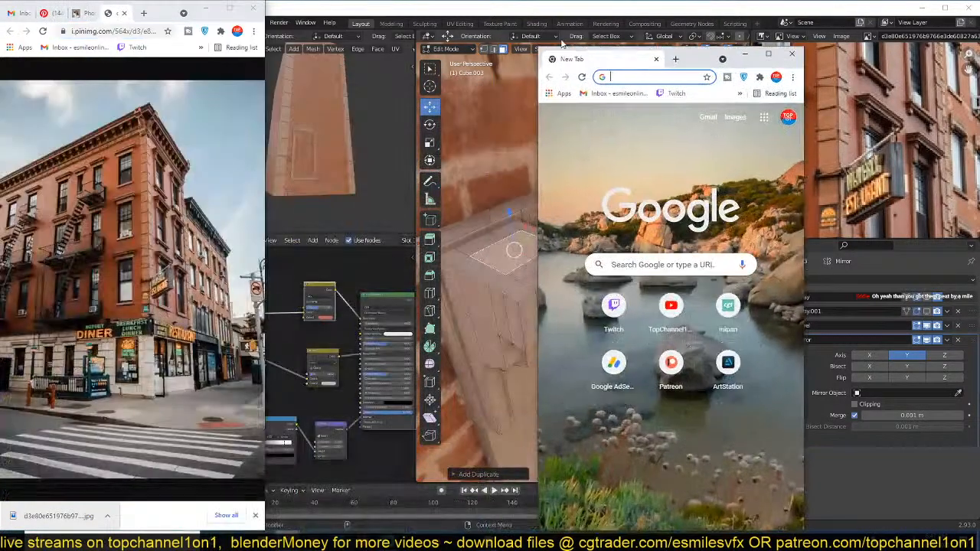
pyautogui.click(768, 55)
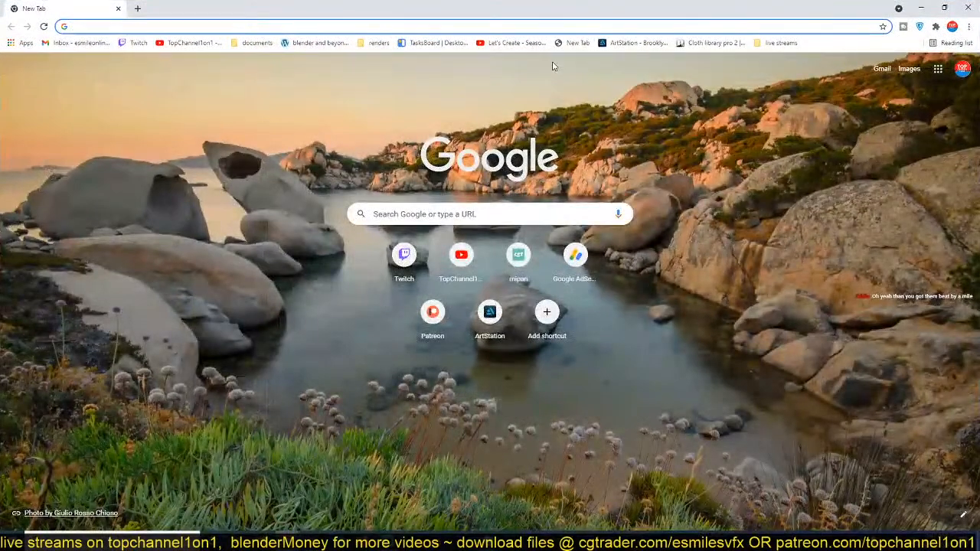
pyautogui.write('uganda')
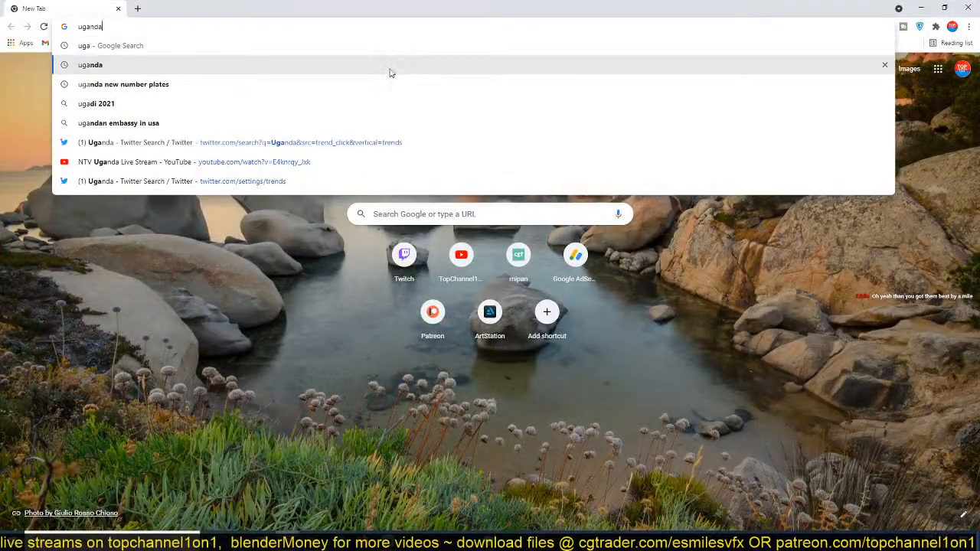
pyautogui.click(390, 68)
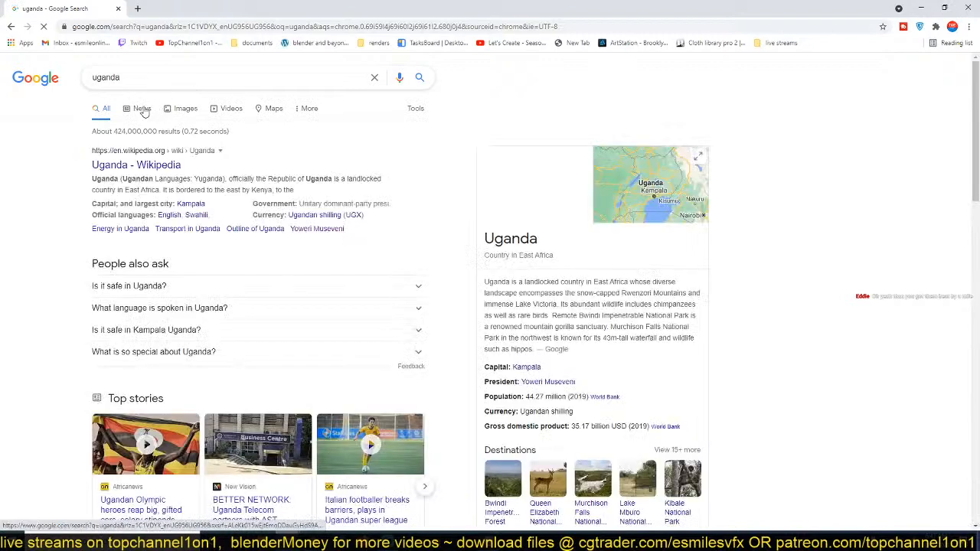
pyautogui.click(138, 108)
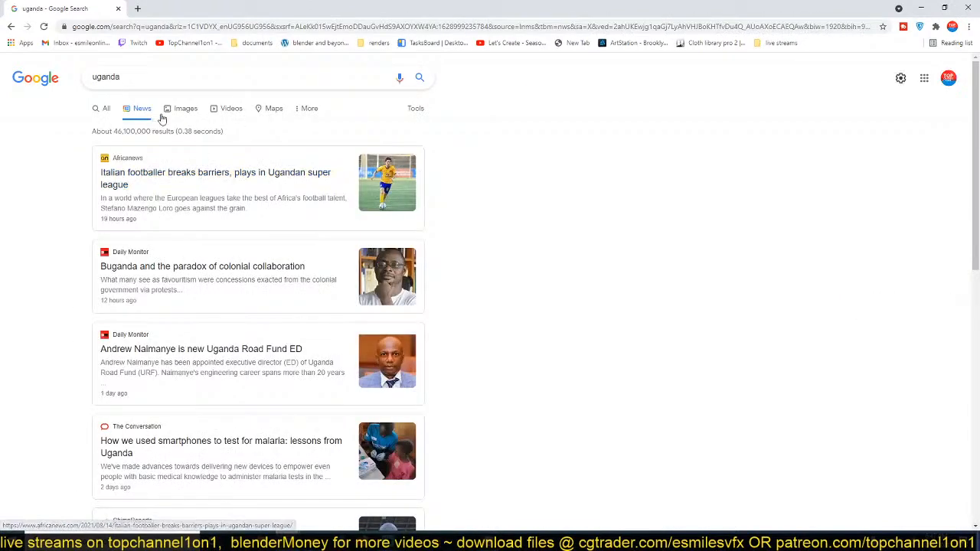
pyautogui.click(177, 110)
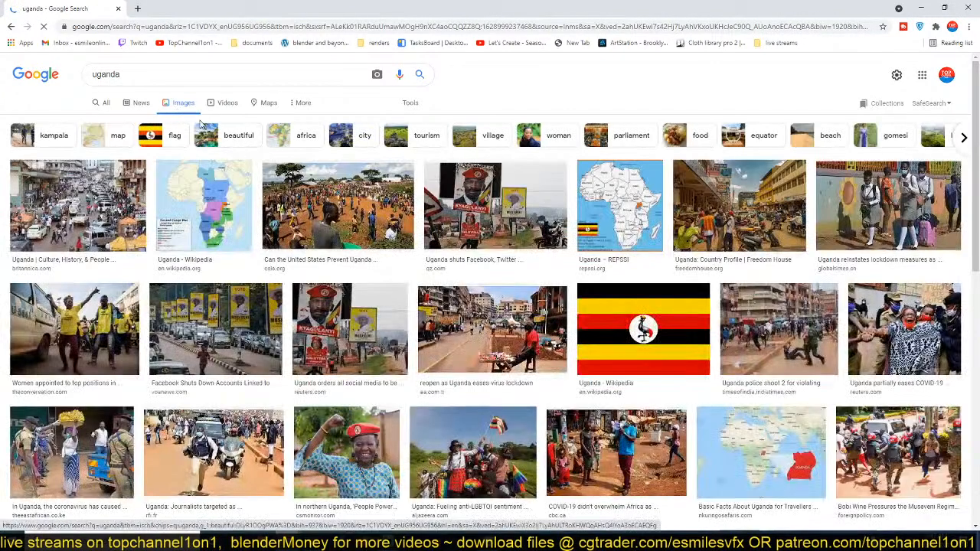
pyautogui.click(108, 107)
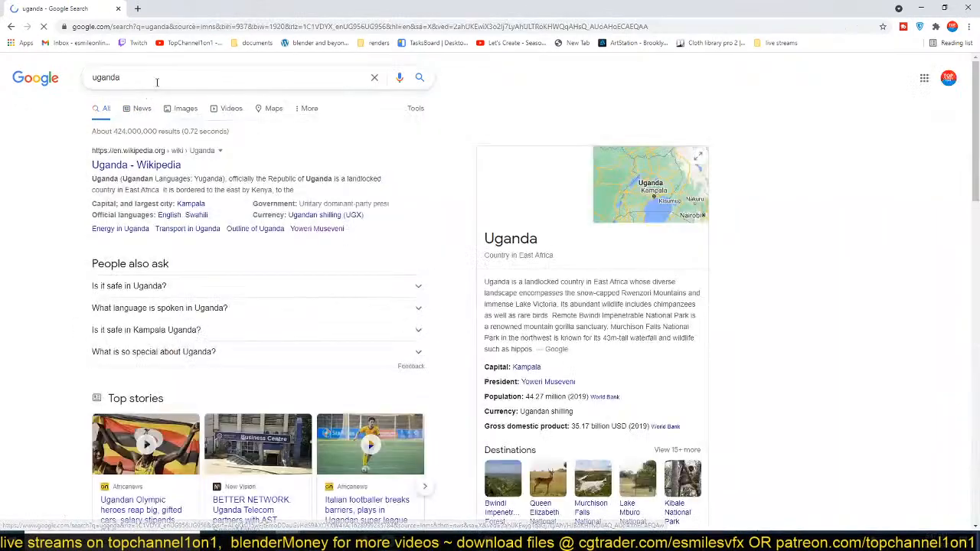
# Step: View Uganda on Google Maps, zoom out to its place on the world map, and close that browser window
pyautogui.click(153, 79)
pyautogui.click(620, 182)
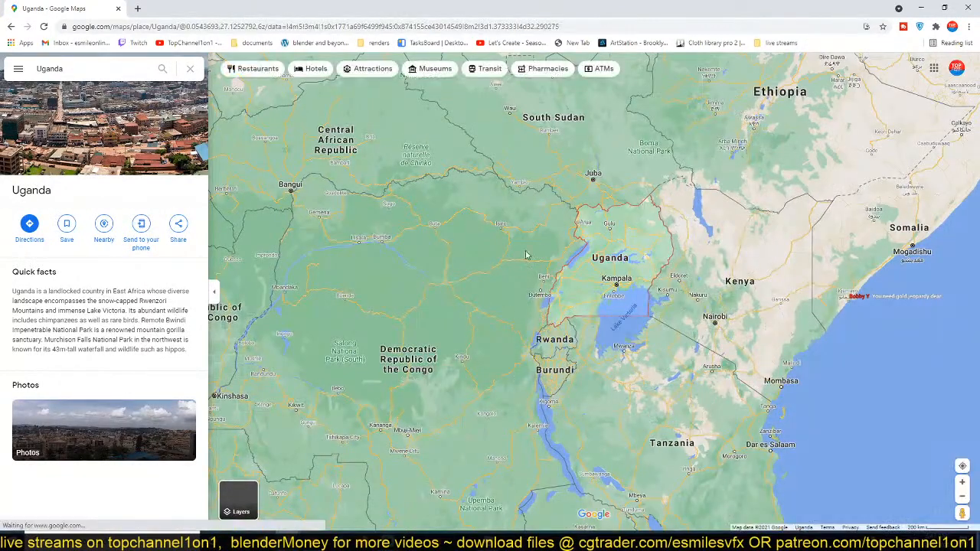
pyautogui.scroll(-5, 660, 205)
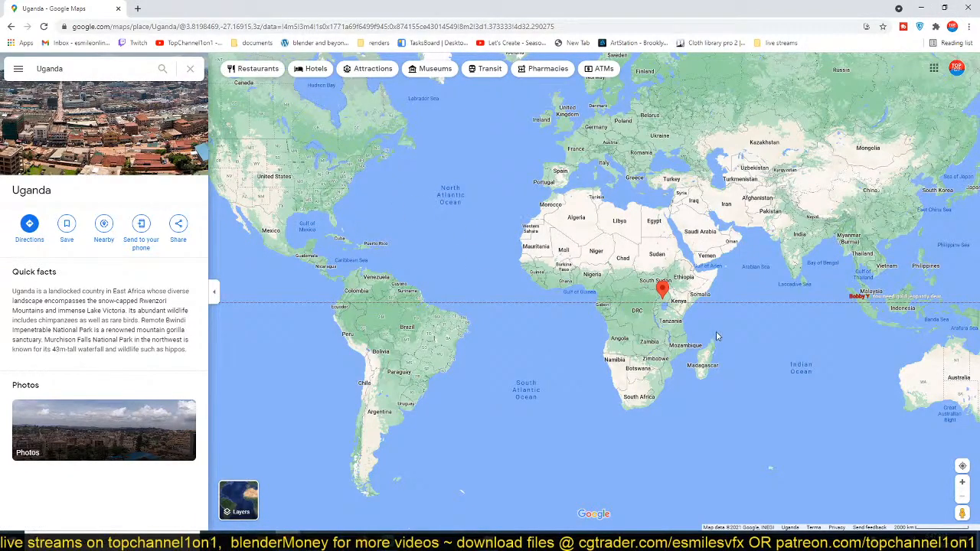
pyautogui.click(967, 8)
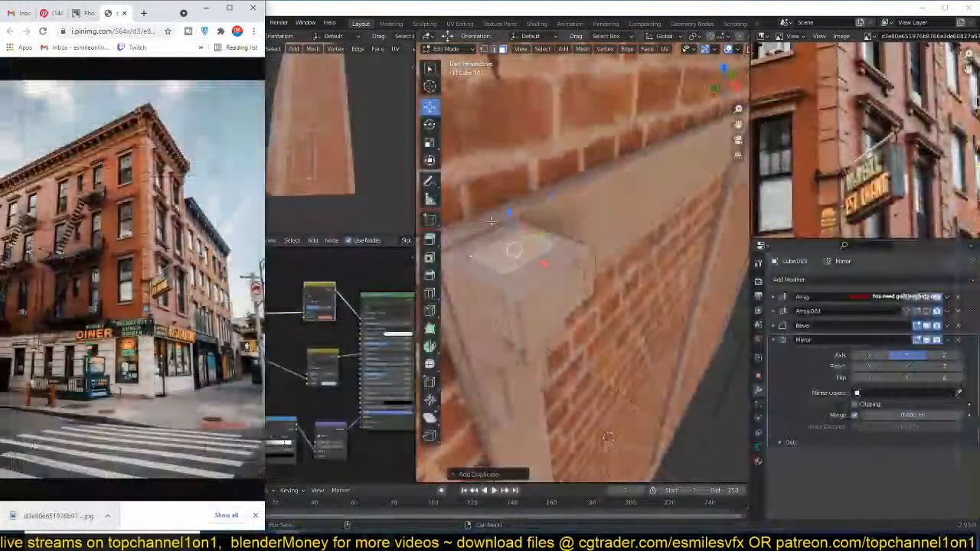
# Step: Duplicate the bracket's top faces in place and scale the copy up so it overhangs the bracket on all sides
pyautogui.moveTo(543, 263); pyautogui.dragTo(570, 276)
pyautogui.moveTo(549, 244); pyautogui.dragTo(624, 273, button='middle')
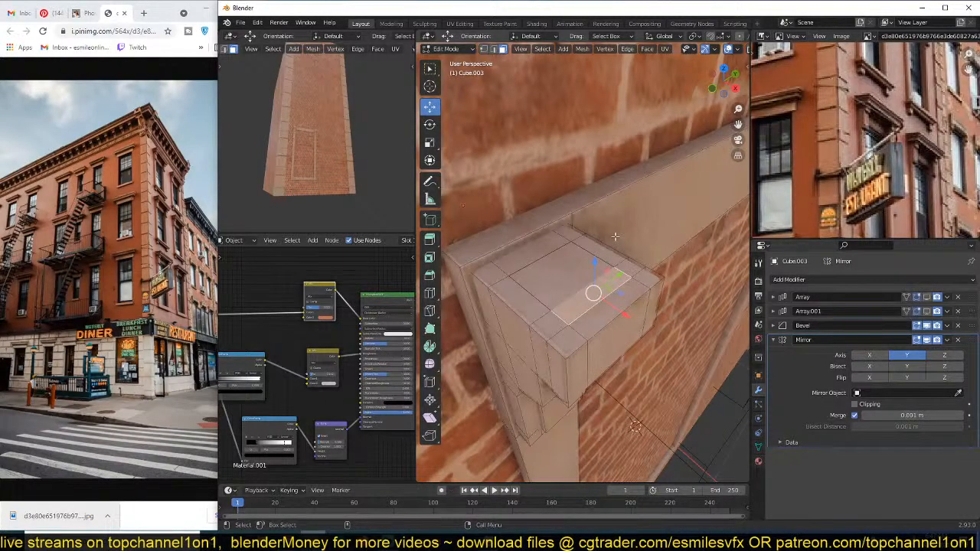
pyautogui.click(567, 240)
pyautogui.click(530, 262)
pyautogui.keyDown('ctrl'); pyautogui.click(577, 289); pyautogui.keyUp('ctrl')
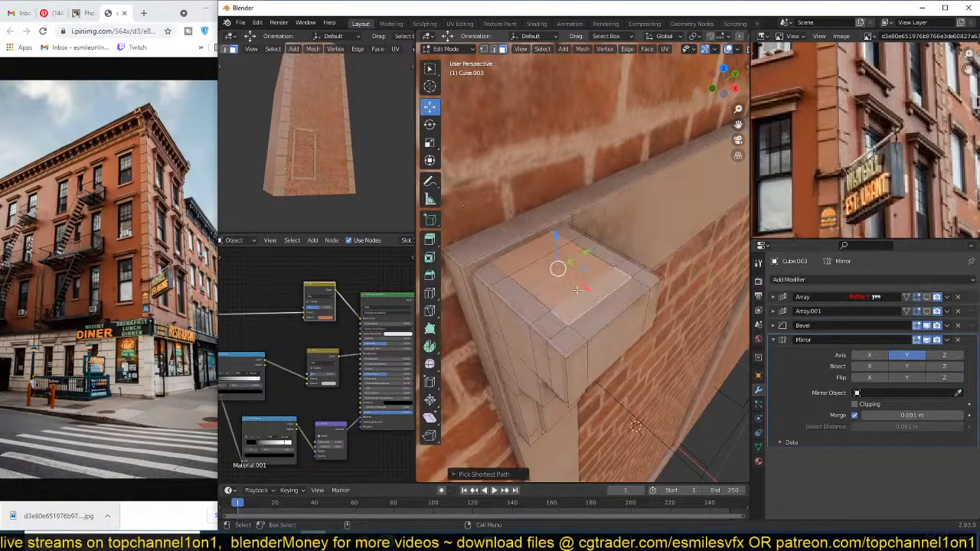
pyautogui.moveTo(577, 289); pyautogui.dragTo(588, 271, button='middle')
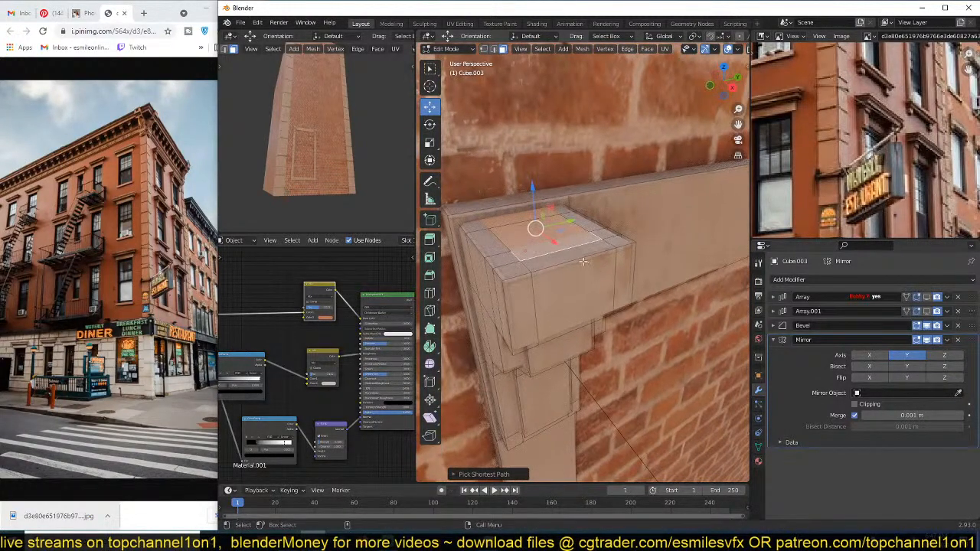
pyautogui.hotkey('shift', 'd')
pyautogui.rightClick(595, 262)
pyautogui.press('s')
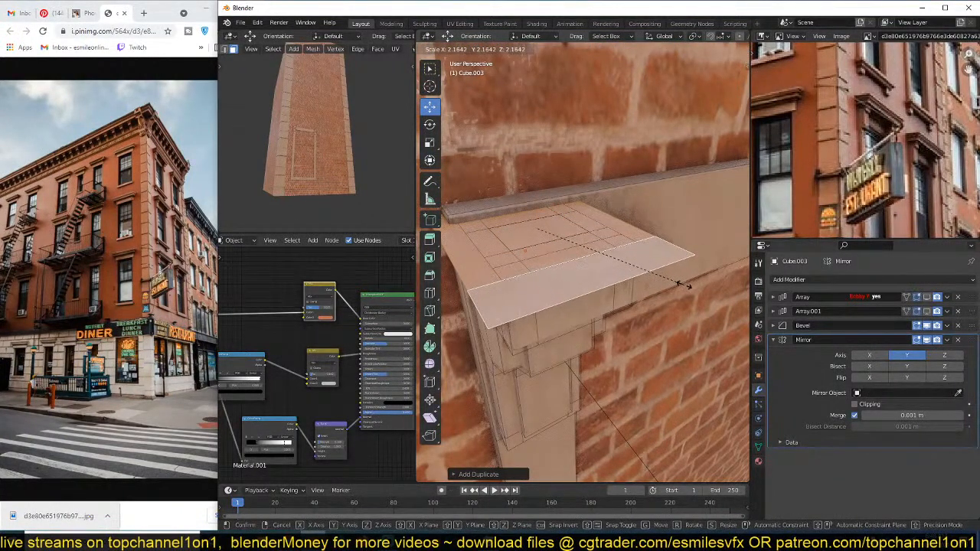
pyautogui.click(655, 274)
pyautogui.moveTo(655, 274); pyautogui.dragTo(629, 269, button='middle')
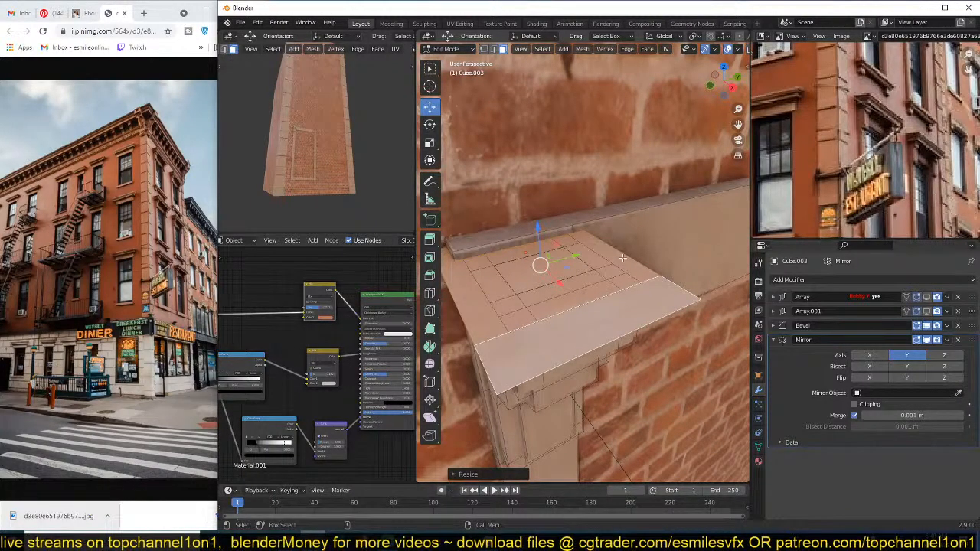
# Step: Enable clipping in the Mirror modifier and stretch the new plate's inner end lengthwise along the lintel
pyautogui.moveTo(628, 235); pyautogui.dragTo(570, 277, button='middle')
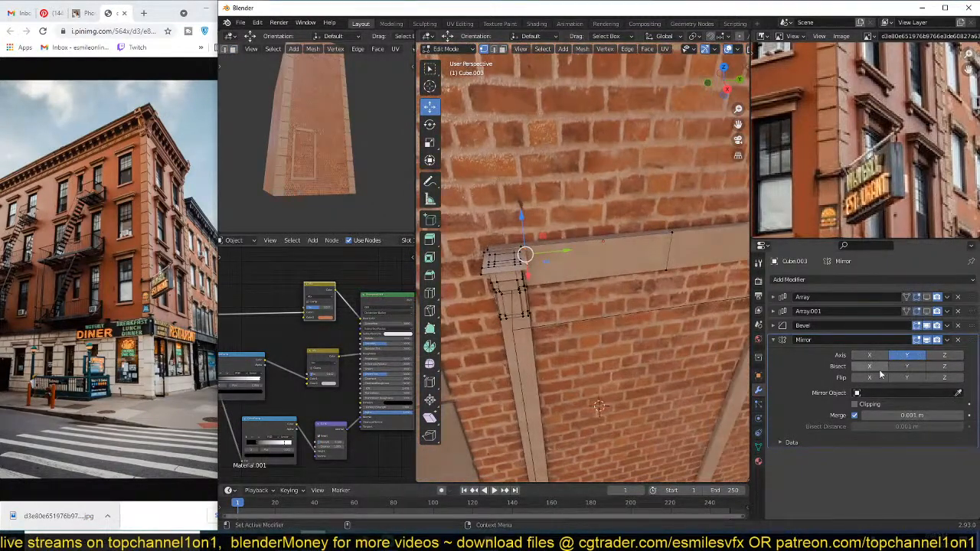
pyautogui.click(854, 404)
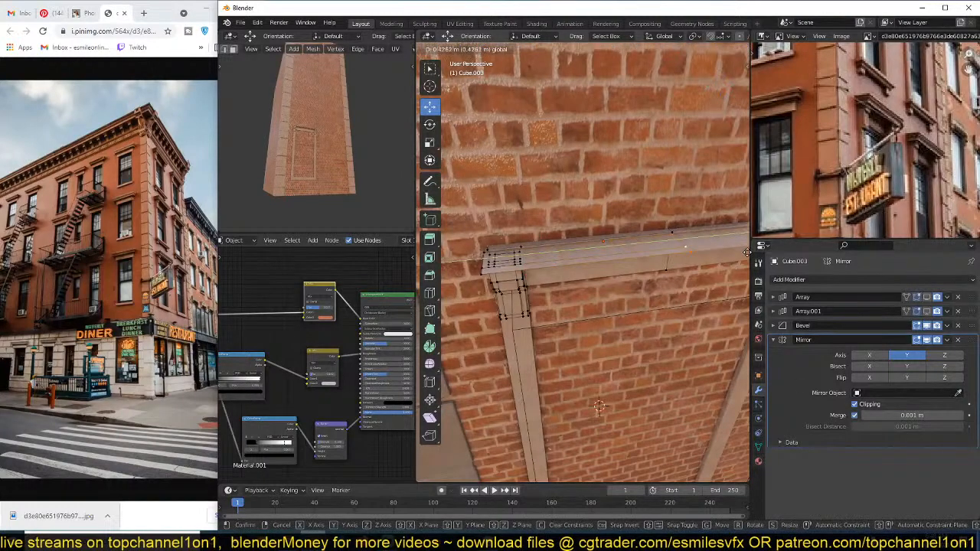
pyautogui.moveTo(678, 236); pyautogui.dragTo(578, 224, button='middle')
# Step: Adjust the height of the long plate above the lintel and extrude it upward into a thick ledge
pyautogui.click(619, 256)
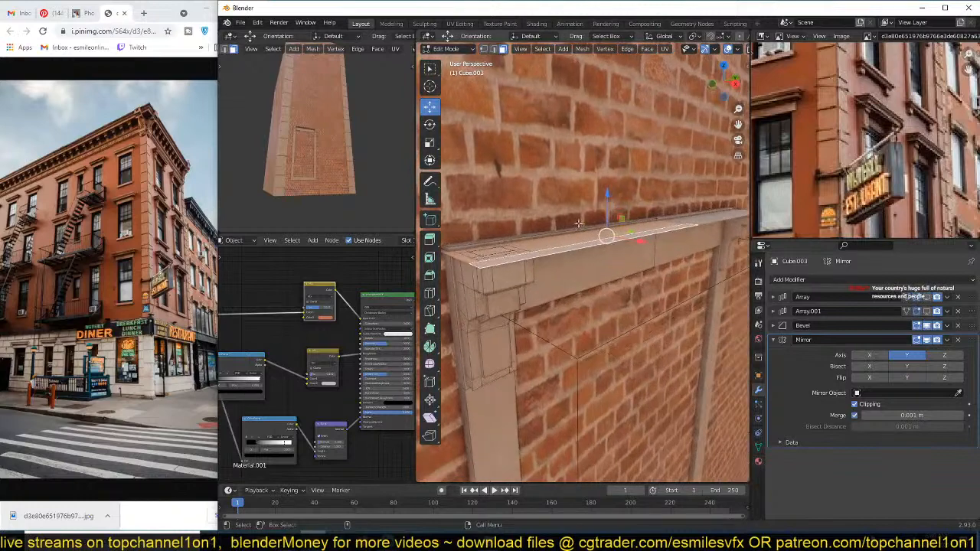
pyautogui.moveTo(606, 201)
pyautogui.mouseDown()
pyautogui.moveTo(613, 198)
pyautogui.moveTo(608, 228)
pyautogui.moveTo(613, 207)
pyautogui.mouseUp()
pyautogui.click(613, 208)
pyautogui.press('e')
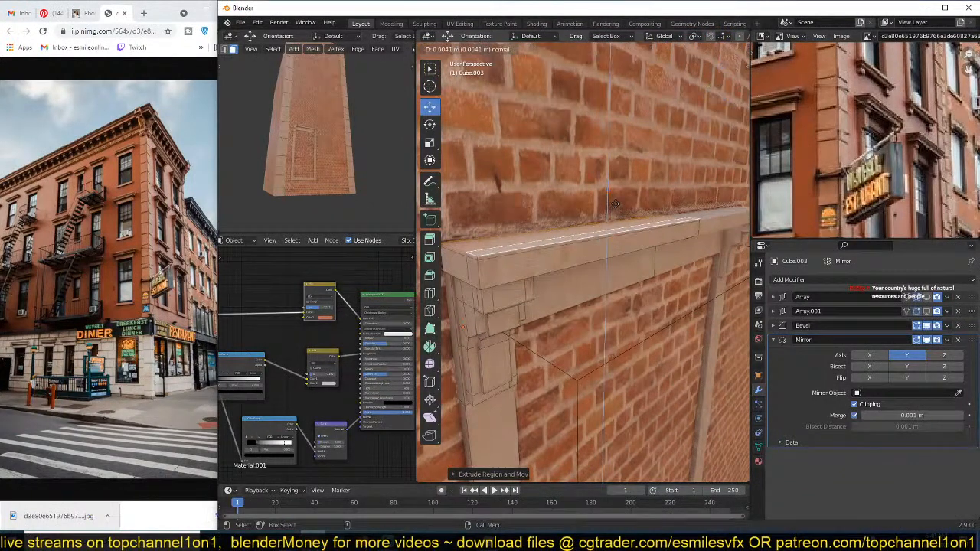
pyautogui.click(617, 183)
# Step: Add a horizontal loop cut around the side faces of the ledge above the lintel
pyautogui.moveTo(617, 183); pyautogui.dragTo(627, 257, button='middle')
pyautogui.hotkey('ctrl', 'r')
pyautogui.click(621, 235)
pyautogui.click(625, 227)
# Step: Extrude the ledge's upper side-face loop outward along its normals by 0.028 m with even offset
pyautogui.scroll(-3, 627, 257)
pyautogui.press('1')
pyautogui.press('3')
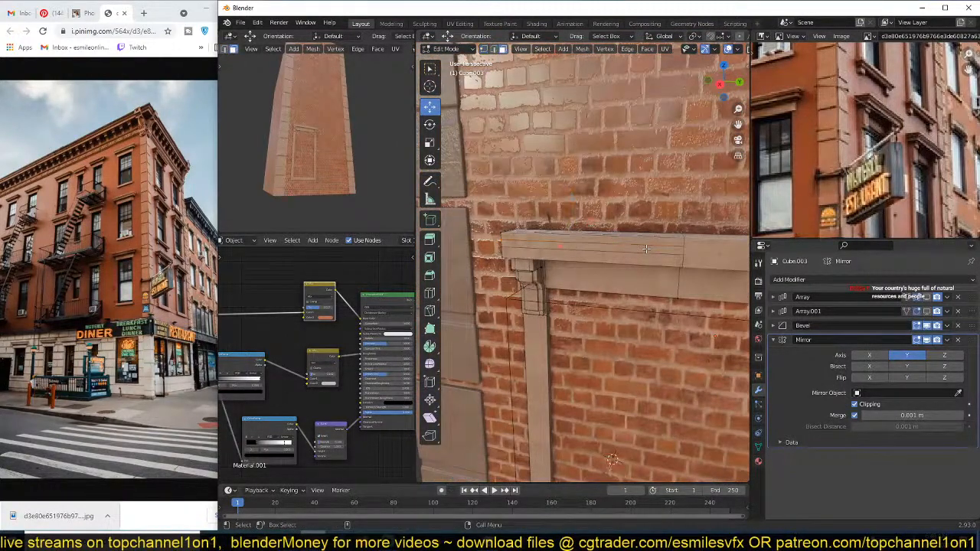
pyautogui.moveTo(645, 249); pyautogui.dragTo(675, 251, button='middle')
pyautogui.hotkey('alt', 'z')
pyautogui.scroll(3, 613, 245)
pyautogui.keyDown('alt'); pyautogui.click(558, 228); pyautogui.keyUp('alt')
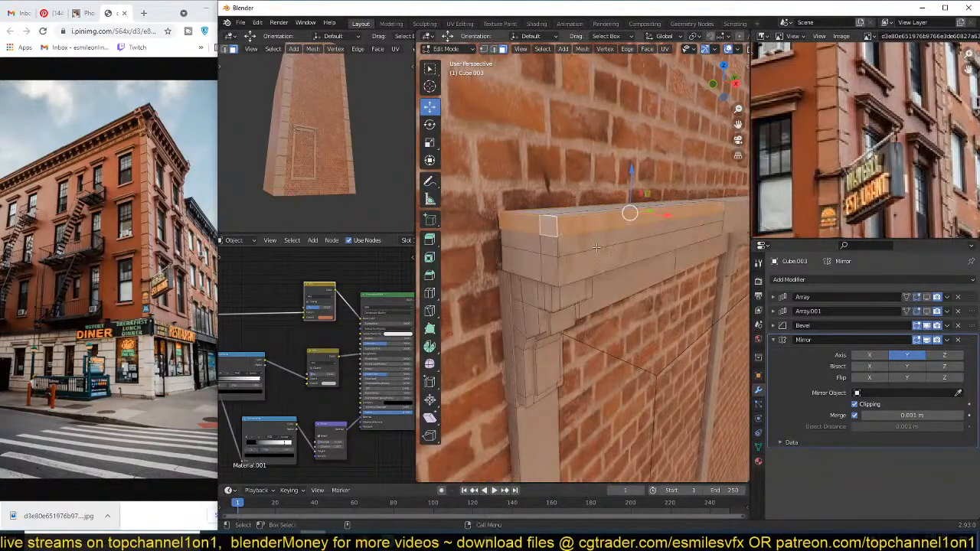
pyautogui.moveTo(596, 247); pyautogui.dragTo(601, 252, button='middle')
pyautogui.hotkey('alt', 'e')
pyautogui.click(612, 251)
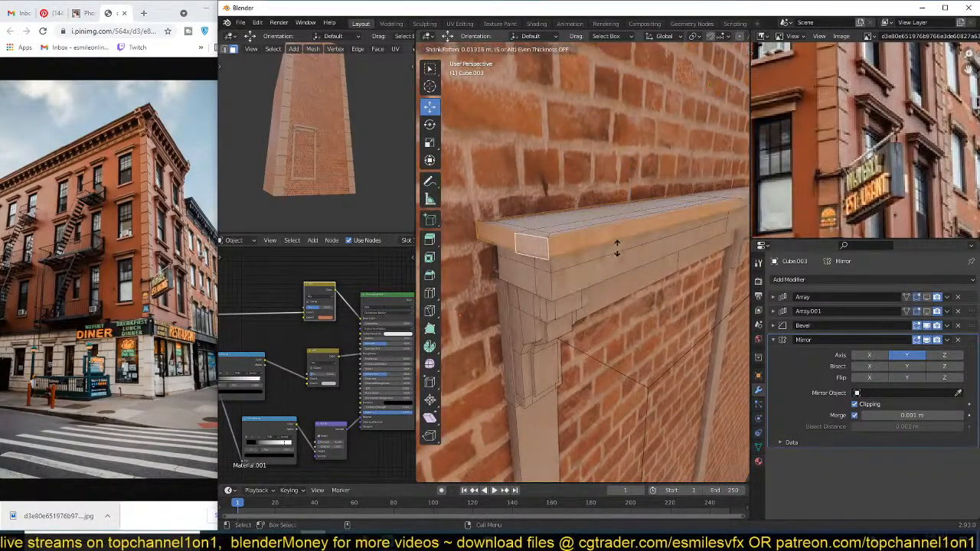
pyautogui.click(619, 246)
pyautogui.click(482, 474)
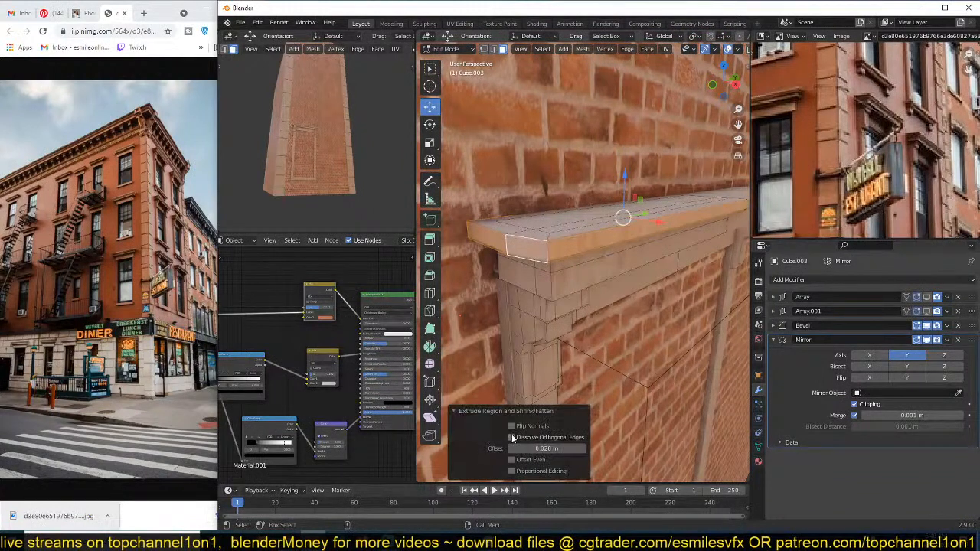
pyautogui.click(511, 459)
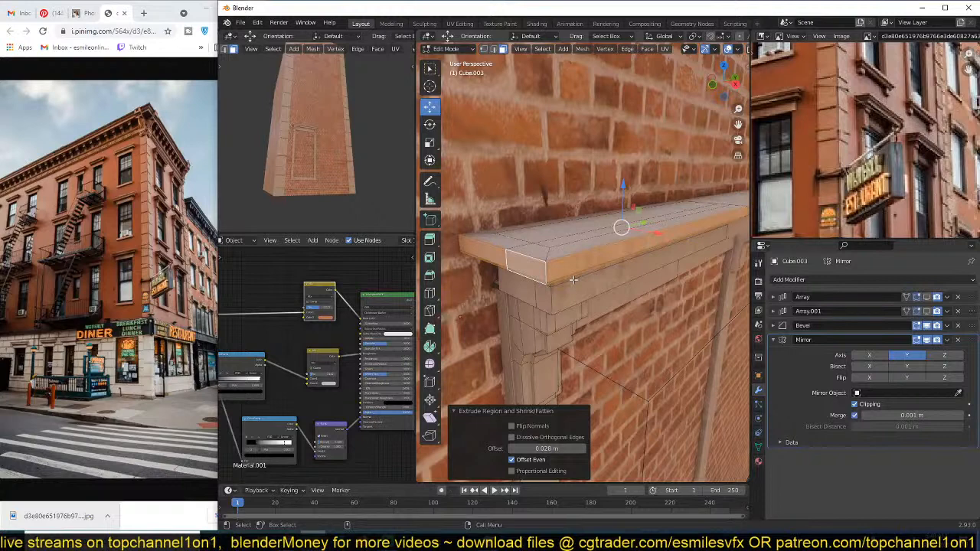
# Step: Select the faces on top of the ledge and raise them about 0.0216 m along Z
pyautogui.moveTo(587, 272); pyautogui.dragTo(567, 304, button='middle')
pyautogui.keyDown('alt'); pyautogui.click(692, 229); pyautogui.keyUp('alt')
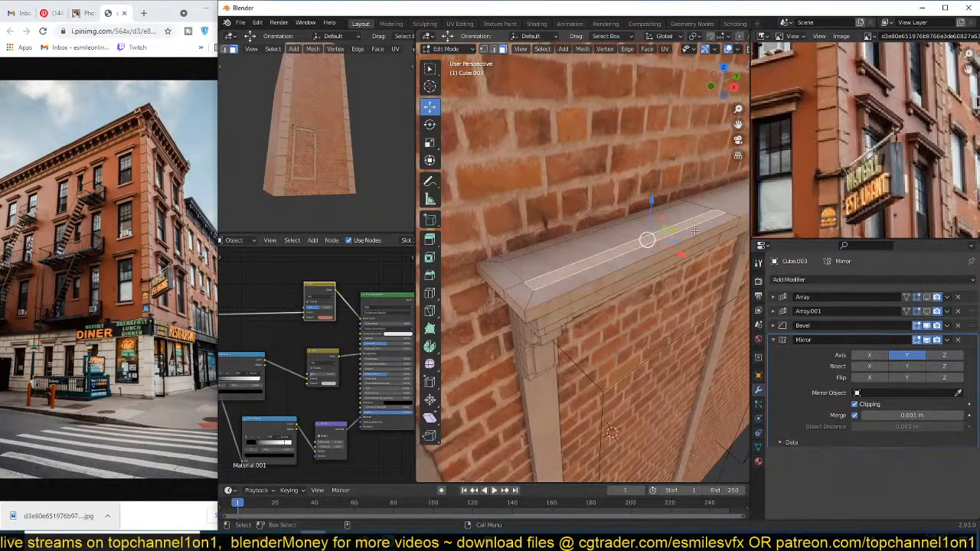
pyautogui.click(538, 246)
pyautogui.keyDown('ctrl'); pyautogui.click(597, 263); pyautogui.keyUp('ctrl')
pyautogui.keyDown('ctrl'); pyautogui.click(600, 269); pyautogui.keyUp('ctrl')
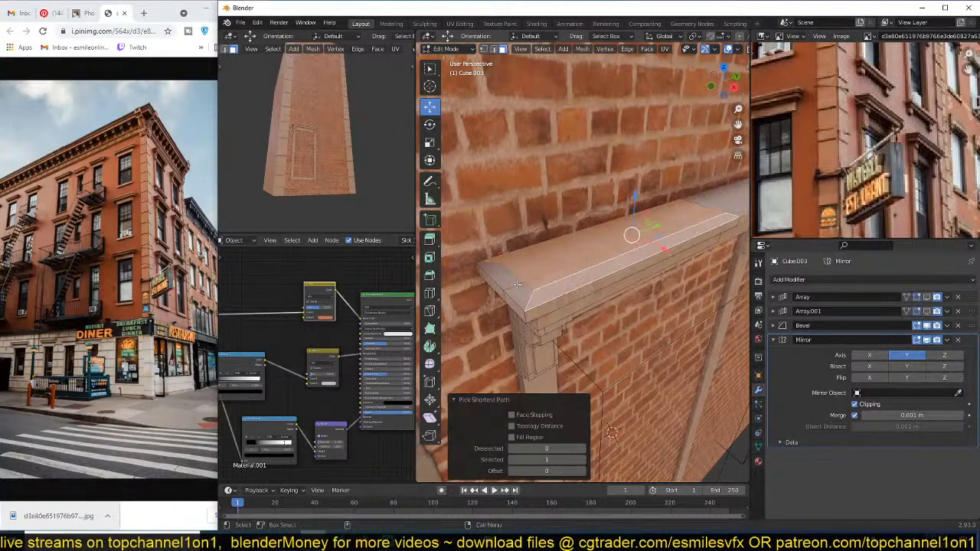
pyautogui.click(516, 283)
pyautogui.press('g')
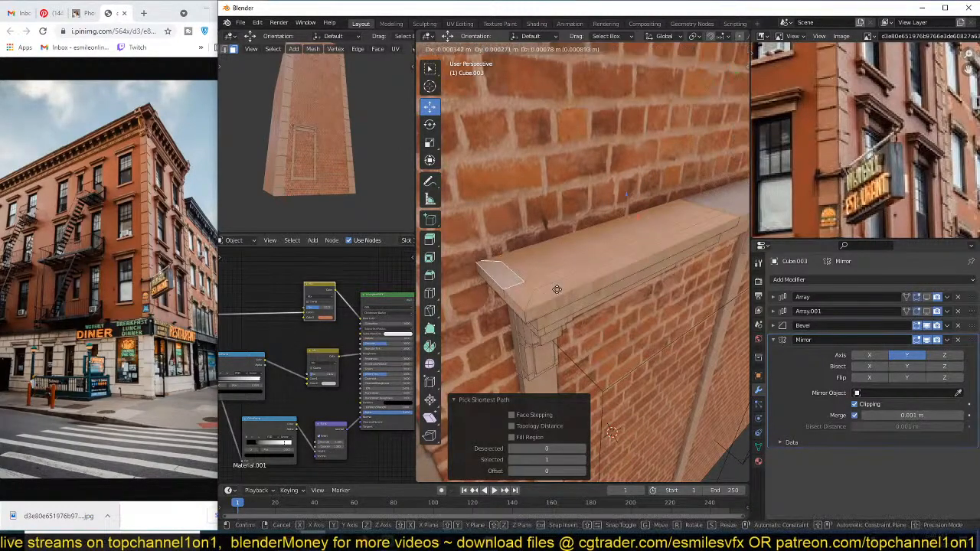
pyautogui.rightClick(556, 289)
pyautogui.hotkey('ctrl', 'z')
pyautogui.moveTo(623, 312); pyautogui.dragTo(608, 324, button='middle')
pyautogui.moveTo(653, 258)
pyautogui.mouseDown()
pyautogui.moveTo(652, 225)
pyautogui.moveTo(651, 246)
pyautogui.mouseUp()
# Step: Add a centered horizontal loop cut around the sides of the ledge's overhanging upper part
pyautogui.moveTo(635, 312); pyautogui.dragTo(664, 269, button='middle')
pyautogui.hotkey('ctrl', 'r')
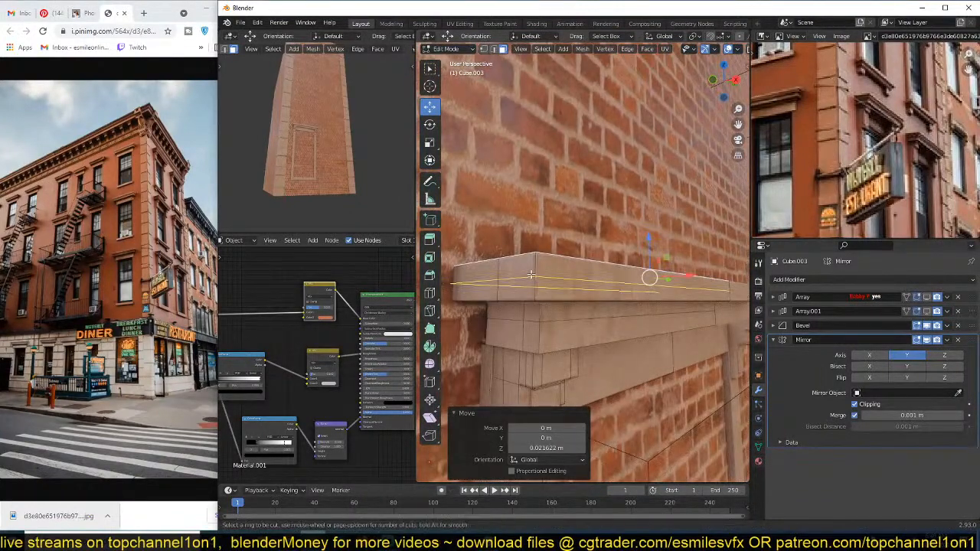
pyautogui.click(530, 272)
pyautogui.rightClick(542, 262)
# Step: Select all geometry linked to the ledge and isolate it by hiding the unselected parts
pyautogui.moveTo(542, 261); pyautogui.dragTo(633, 255, button='middle')
pyautogui.keyDown('alt'); pyautogui.click(564, 268); pyautogui.keyUp('alt')
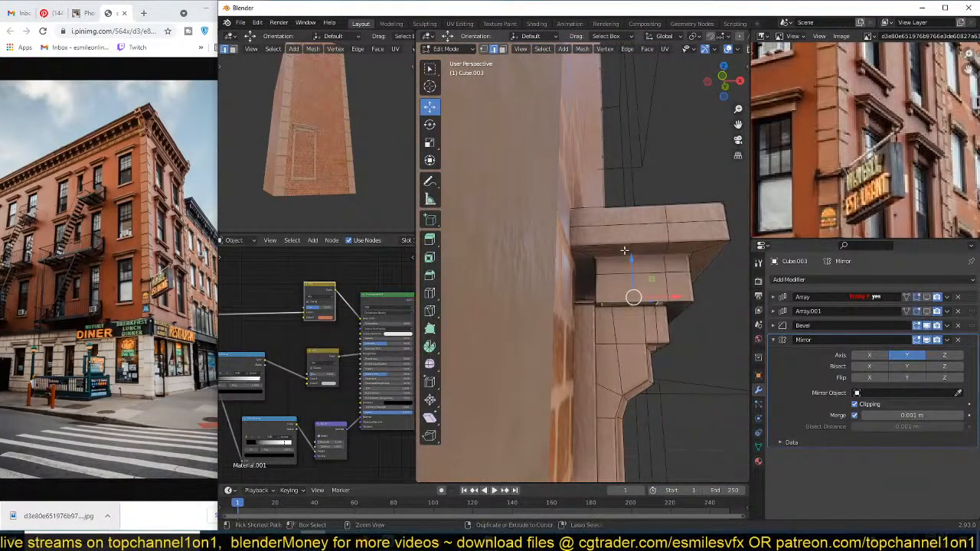
pyautogui.hotkey('ctrl', 'l')
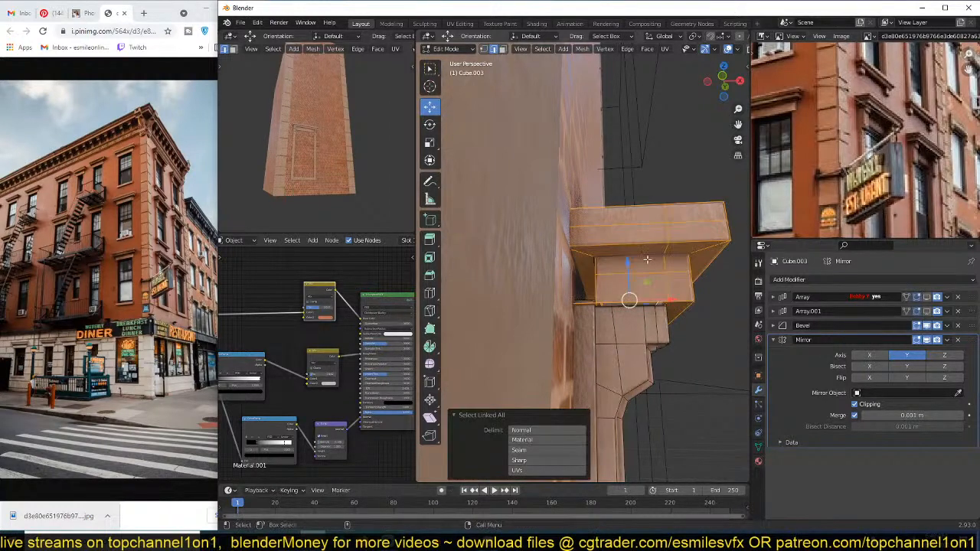
pyautogui.hotkey('shift', 'h')
pyautogui.moveTo(652, 262); pyautogui.dragTo(608, 253, button='middle')
pyautogui.scroll(2, 617, 259)
pyautogui.scroll(-2, 608, 329)
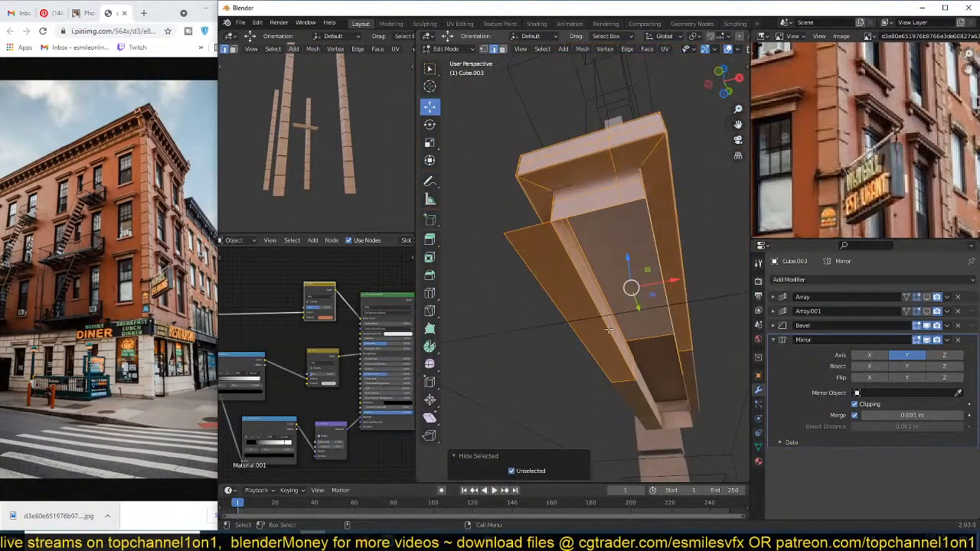
# Step: Select the ledge's wall-side vertices in a top wireframe view, flatten them along X with scale 0, and move them about -0.031 m along X
pyautogui.click(603, 348)
pyautogui.press('KP_7')
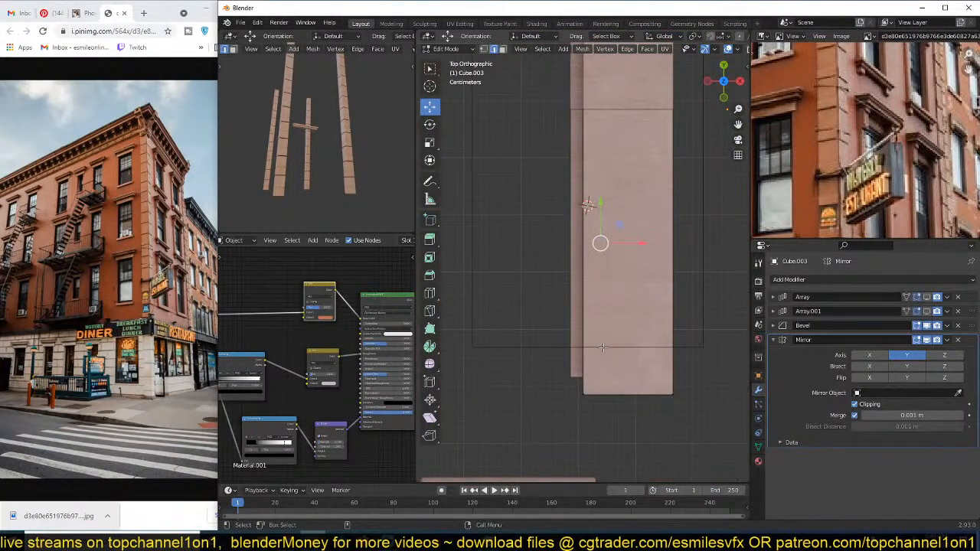
pyautogui.press('1')
pyautogui.scroll(-3, 603, 348)
pyautogui.hotkey('shift', 'z')
pyautogui.scroll(2, 573, 210)
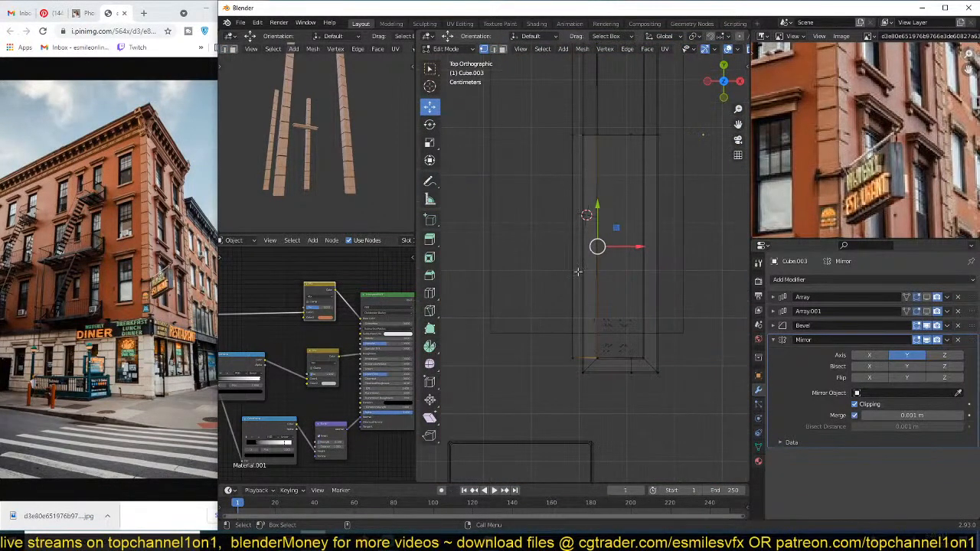
pyautogui.moveTo(557, 118); pyautogui.dragTo(614, 382)
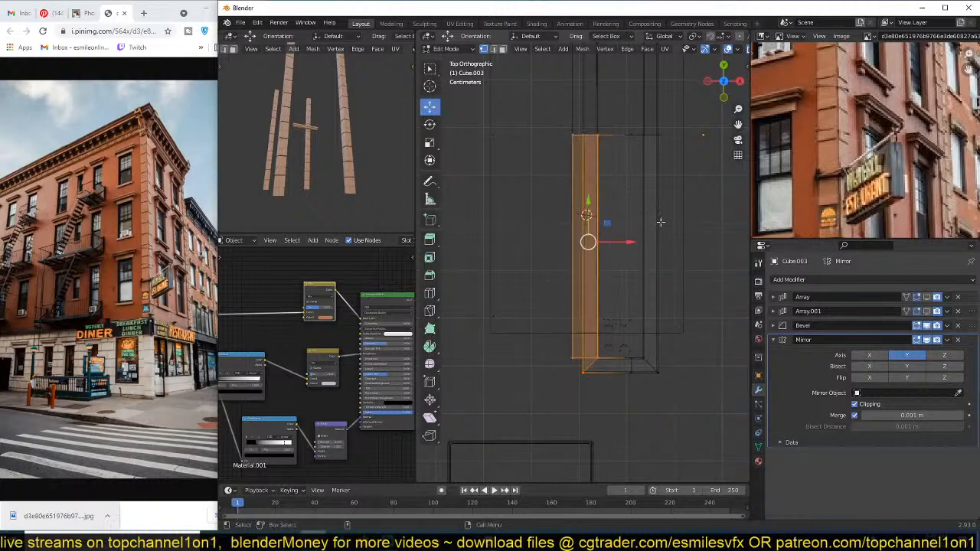
pyautogui.press('s')
pyautogui.press('x')
pyautogui.press('0')
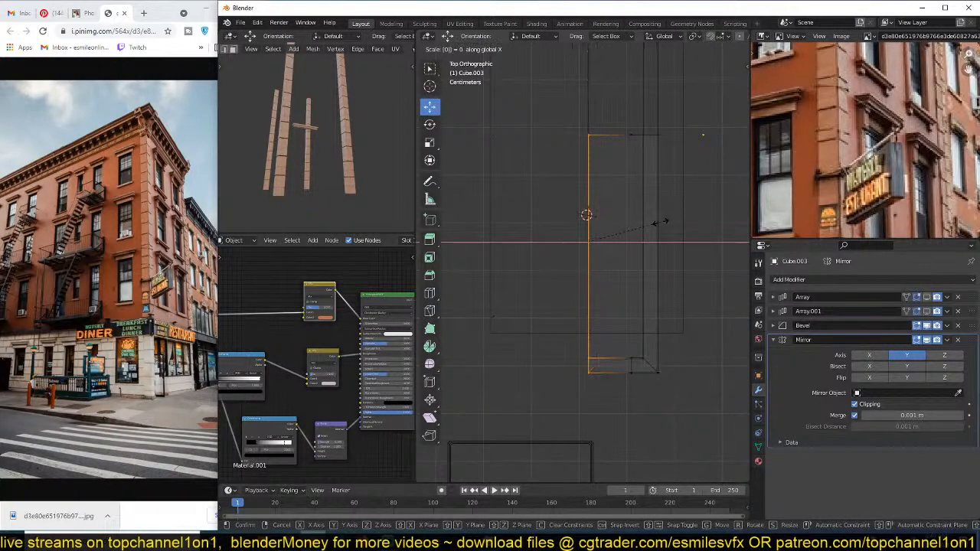
pyautogui.press('Return')
pyautogui.moveTo(630, 234); pyautogui.dragTo(612, 246)
# Step: Delete the faces on the flattened back side of the ledge and return the viewport to solid shading
pyautogui.press('x')
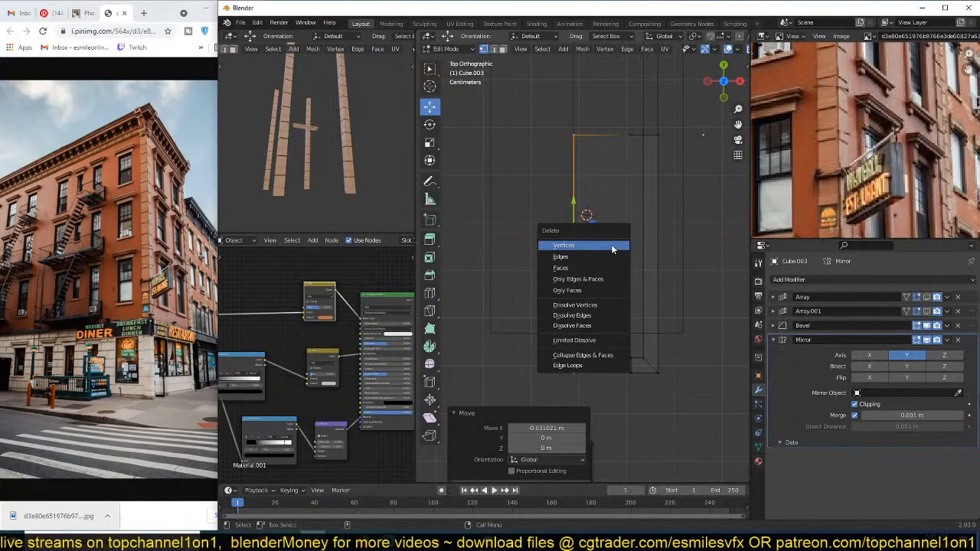
pyautogui.click(605, 268)
pyautogui.moveTo(605, 268)
pyautogui.mouseDown(button='middle')
pyautogui.moveTo(592, 175)
pyautogui.moveTo(614, 179)
pyautogui.mouseUp(button='middle')
pyautogui.press('z')
pyautogui.click(630, 226)
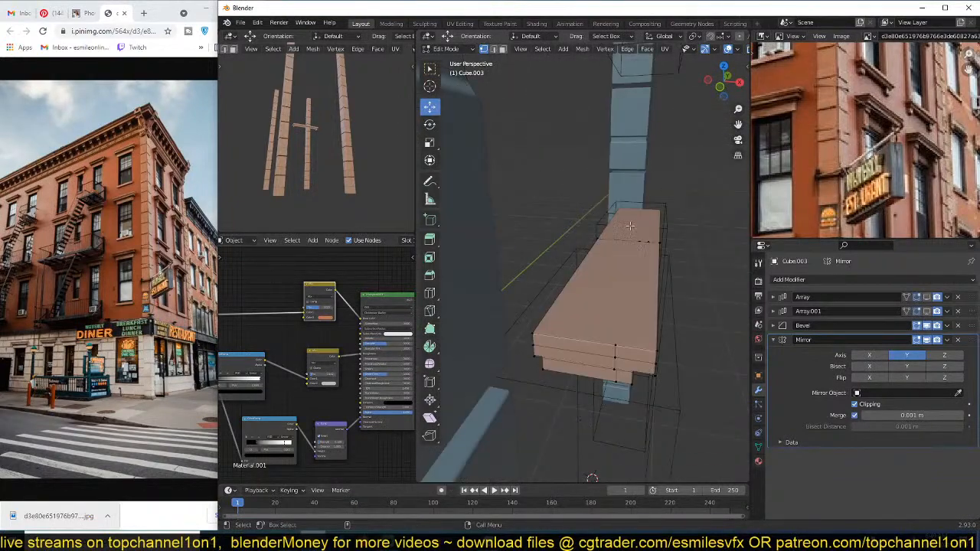
# Step: Fill the open edge loop on the ledge's underside with a new face
pyautogui.moveTo(630, 226); pyautogui.dragTo(604, 232, button='middle')
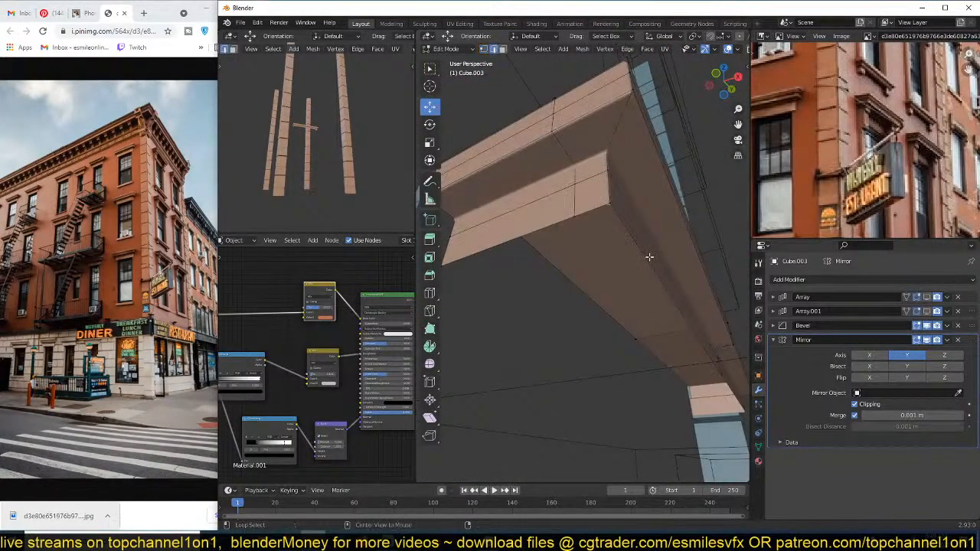
pyautogui.keyDown('alt'); pyautogui.click(649, 258); pyautogui.keyUp('alt')
pyautogui.press('f')
pyautogui.moveTo(644, 285); pyautogui.dragTo(558, 306, button='middle')
# Step: Select the vertex on the underside's back edge, move it about -0.11 m in X and 0.08 m in Y, and shift it further along Y
pyautogui.click(610, 307)
pyautogui.rightClick(624, 290)
pyautogui.click(612, 242)
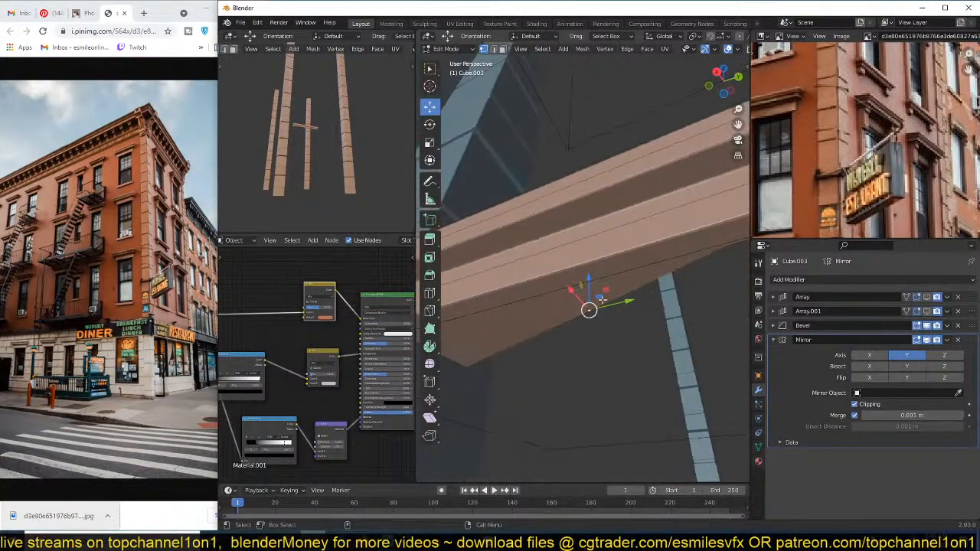
pyautogui.moveTo(601, 298); pyautogui.dragTo(690, 328)
pyautogui.moveTo(687, 327); pyautogui.dragTo(632, 313, button='middle')
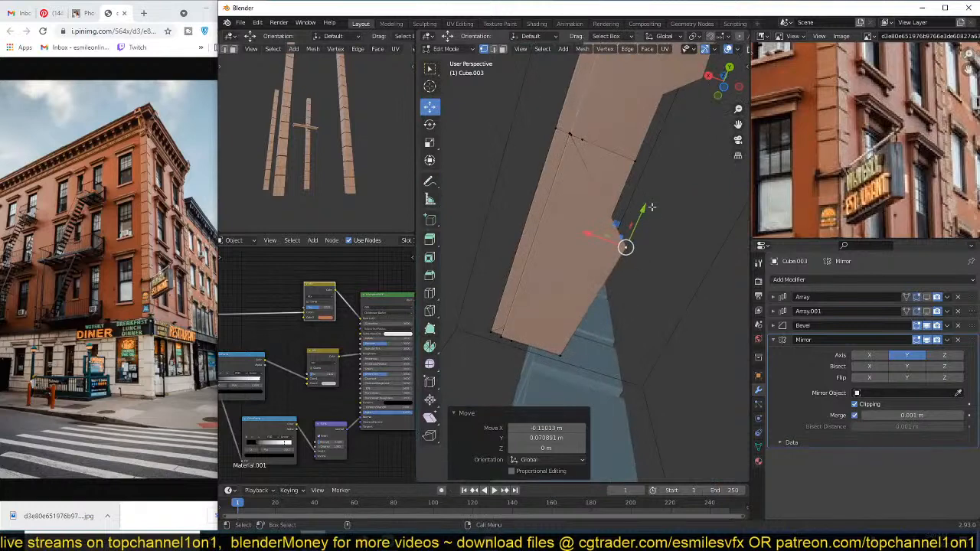
pyautogui.moveTo(645, 214); pyautogui.dragTo(603, 149)
# Step: Select the vertices along the underside's back edge and flatten them along X to straighten the edge
pyautogui.keyDown('shift'); pyautogui.click(565, 355); pyautogui.keyUp('shift')
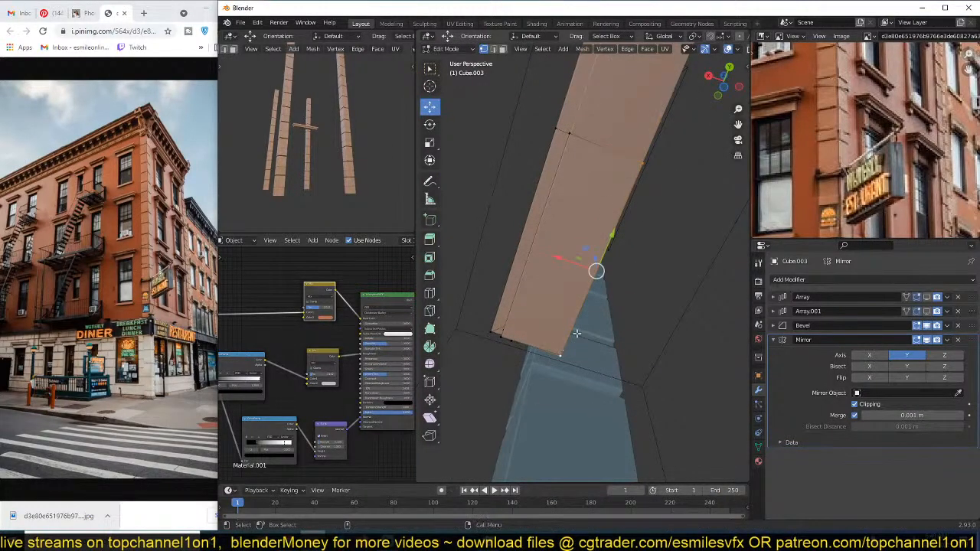
pyautogui.moveTo(577, 333); pyautogui.dragTo(590, 313, button='middle')
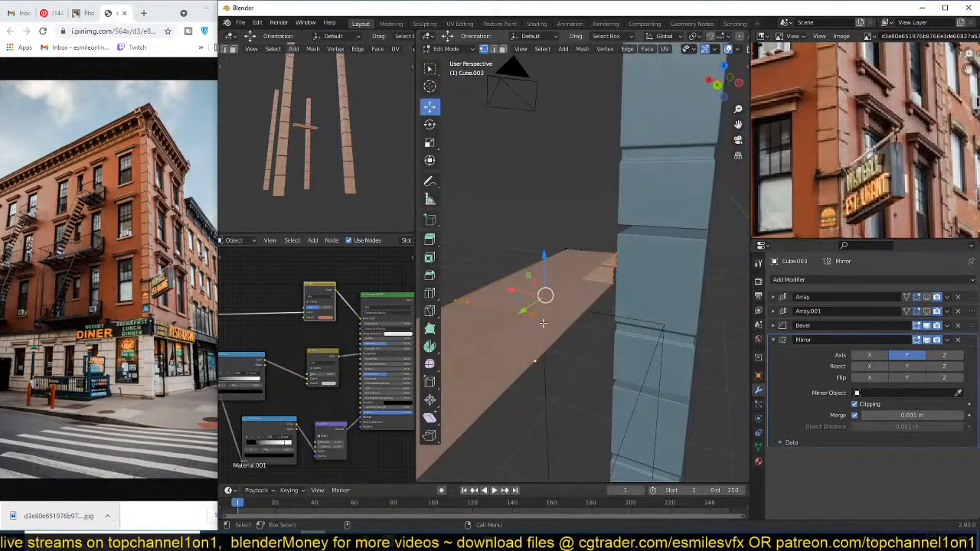
pyautogui.keyDown('ctrl'); pyautogui.click(575, 335); pyautogui.keyUp('ctrl')
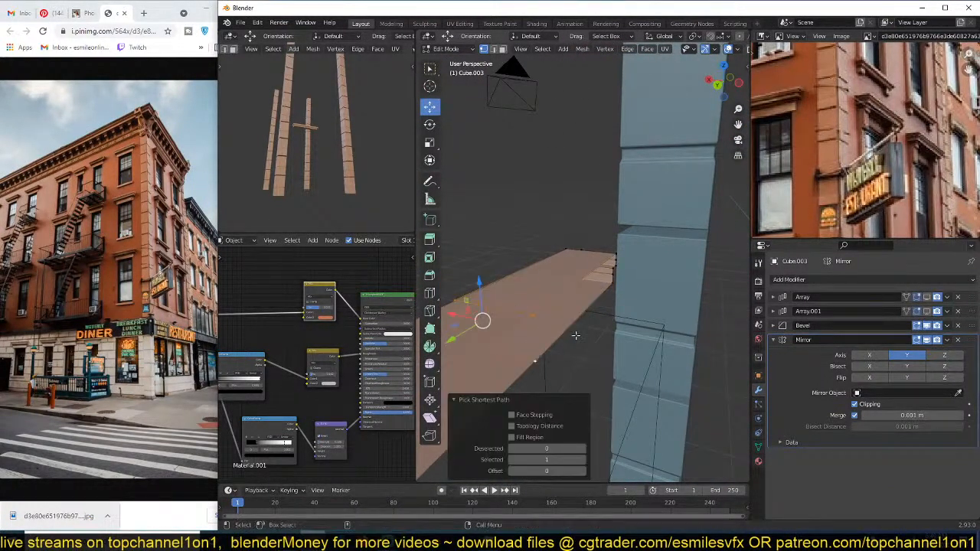
pyautogui.click(532, 321)
pyautogui.keyDown('ctrl'); pyautogui.click(621, 254); pyautogui.keyUp('ctrl')
pyautogui.keyDown('ctrl'); pyautogui.click(618, 285); pyautogui.keyUp('ctrl')
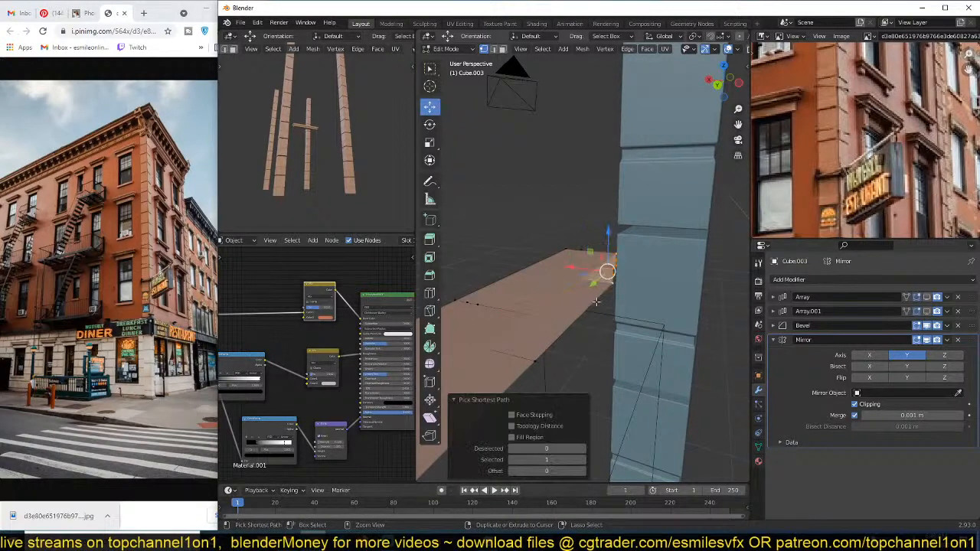
pyautogui.press('s')
pyautogui.press('x')
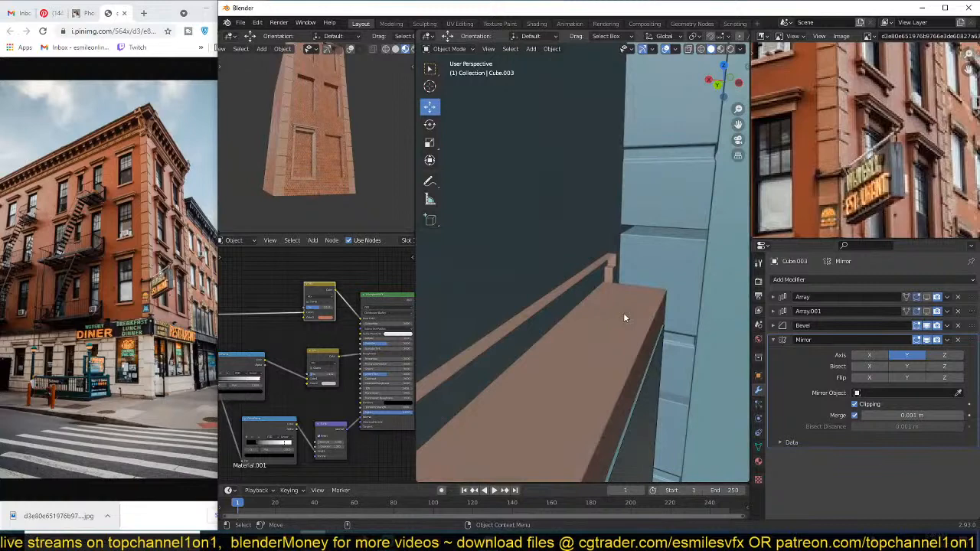
# Step: Select the inner edge loop where the ledge's overhang meets its lower body and bevel it with extra segments
pyautogui.moveTo(623, 312); pyautogui.dragTo(590, 273, button='middle')
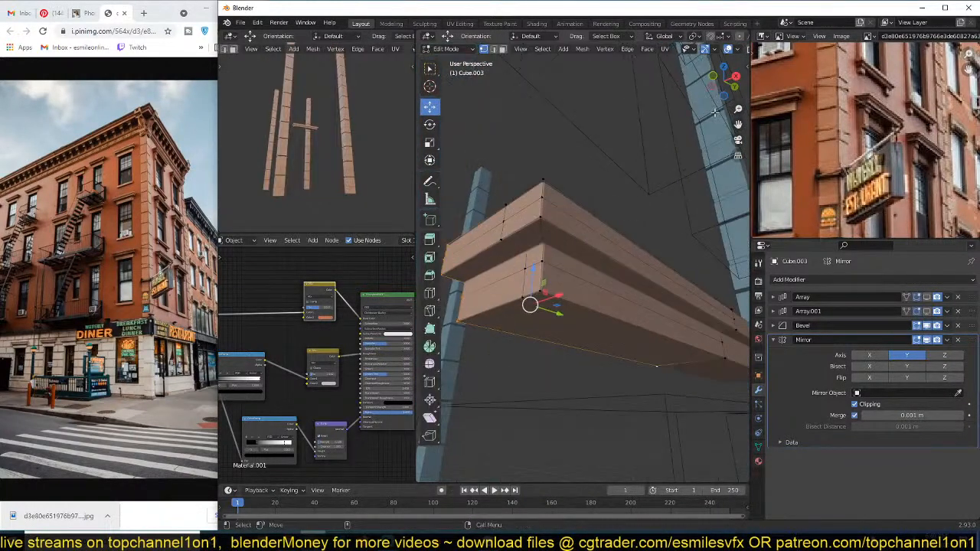
pyautogui.scroll(-3, 702, 52)
pyautogui.press('2')
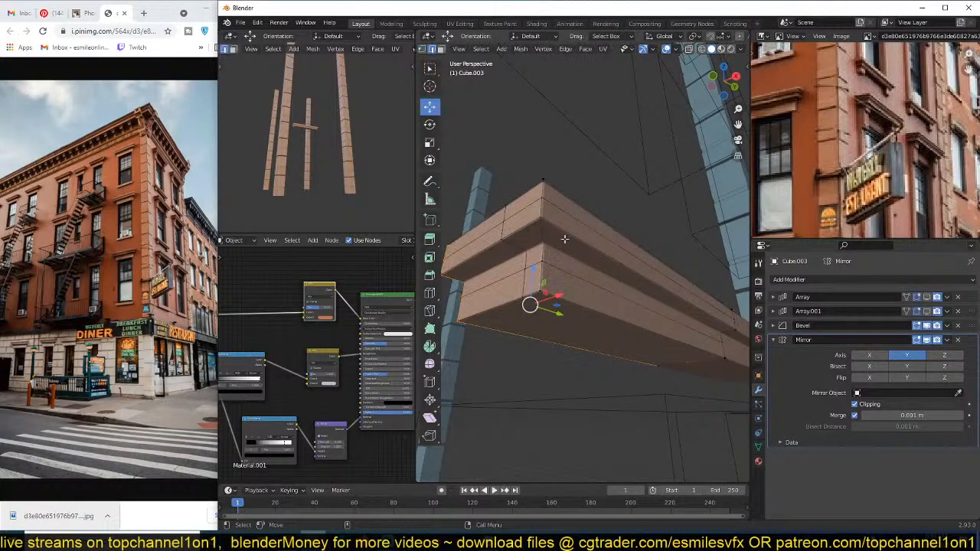
pyautogui.keyDown('alt'); pyautogui.click(562, 247); pyautogui.keyUp('alt')
pyautogui.moveTo(563, 247); pyautogui.dragTo(562, 262, button='middle')
pyautogui.press('z')
pyautogui.click(531, 263)
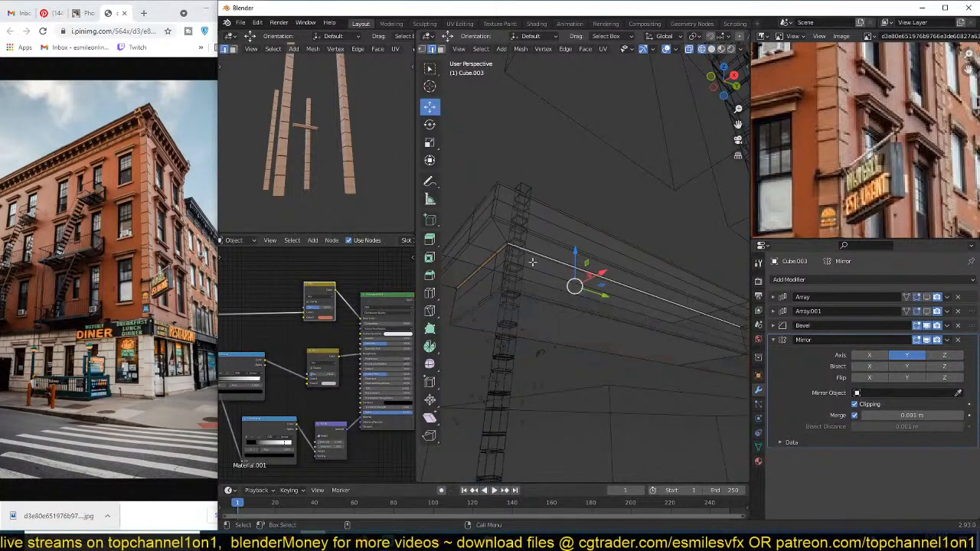
pyautogui.press('z')
pyautogui.click(614, 277)
pyautogui.hotkey('ctrl', 'b')
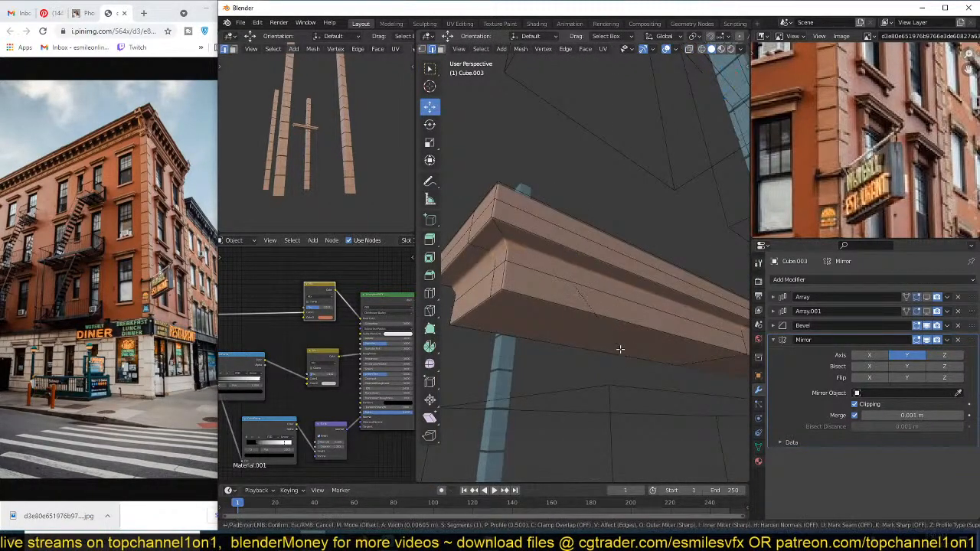
pyautogui.scroll(2, 620, 355)
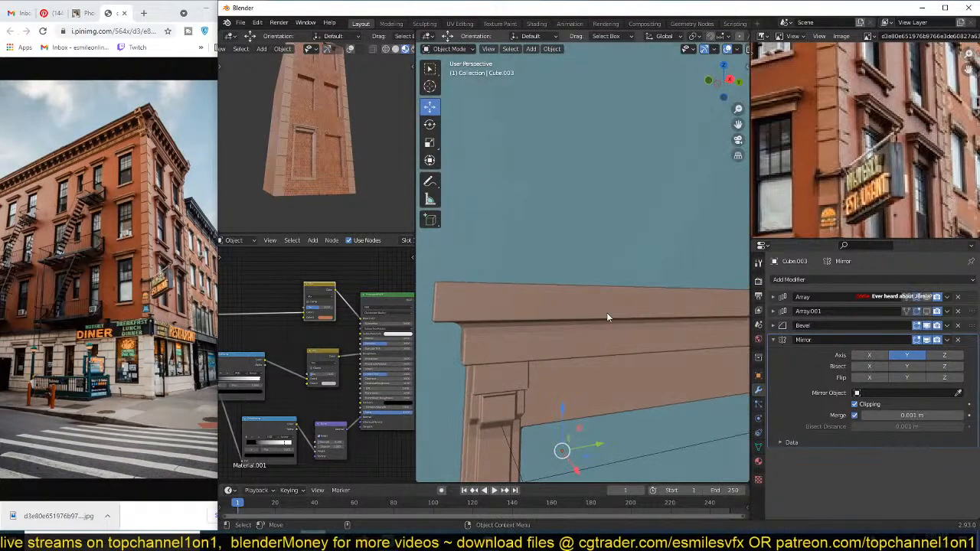
# Step: Try smooth shading on the building wall and set it back to flat shading
pyautogui.rightClick(610, 300)
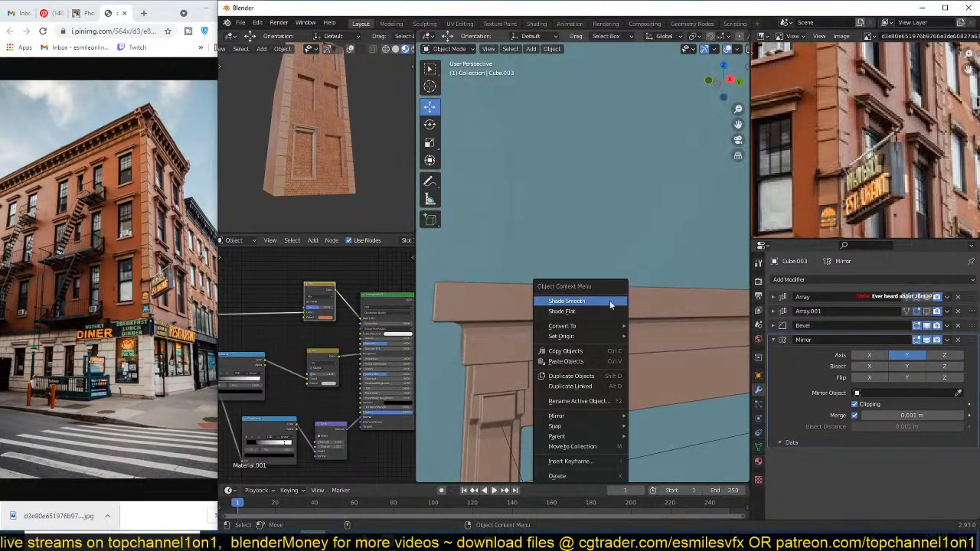
pyautogui.click(609, 300)
pyautogui.moveTo(609, 300); pyautogui.dragTo(611, 294, button='middle')
pyautogui.press('q')
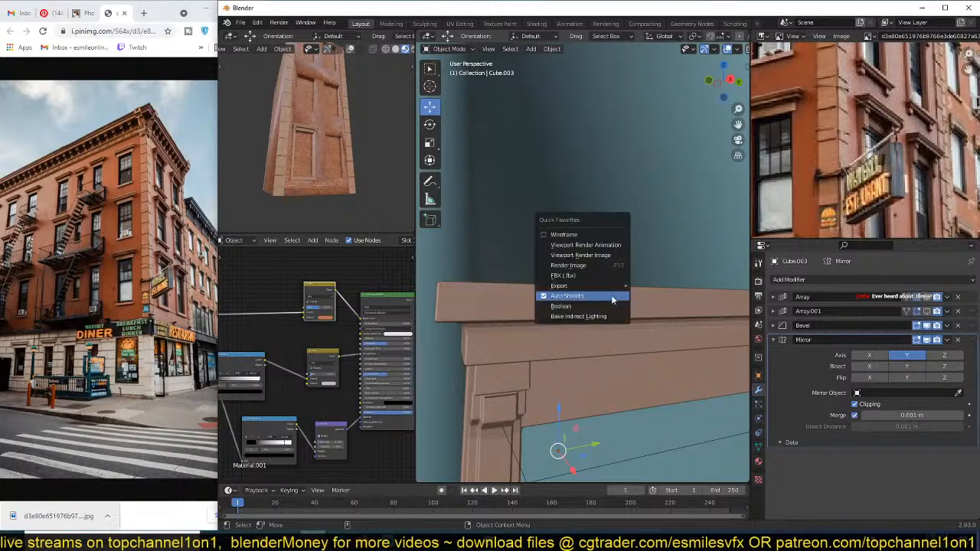
pyautogui.rightClick(655, 152)
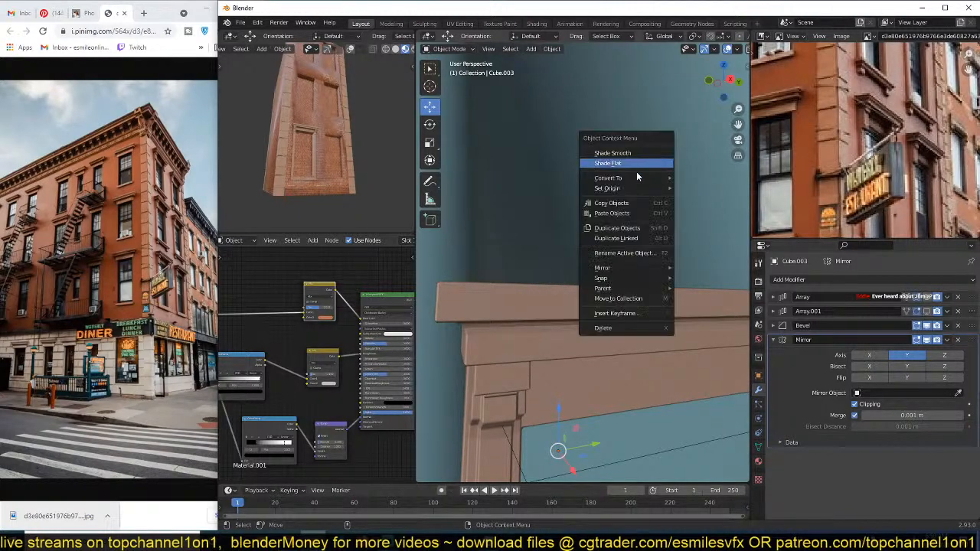
pyautogui.click(640, 166)
pyautogui.moveTo(610, 317); pyautogui.dragTo(619, 303, button='middle')
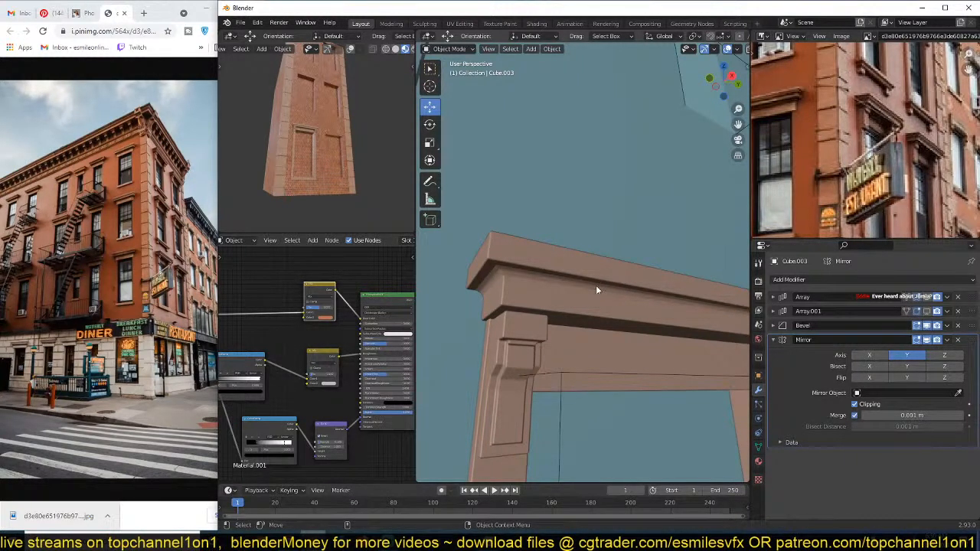
# Step: Select the bracket, lintel and ledge surround and apply smooth shading to it
pyautogui.click(597, 289)
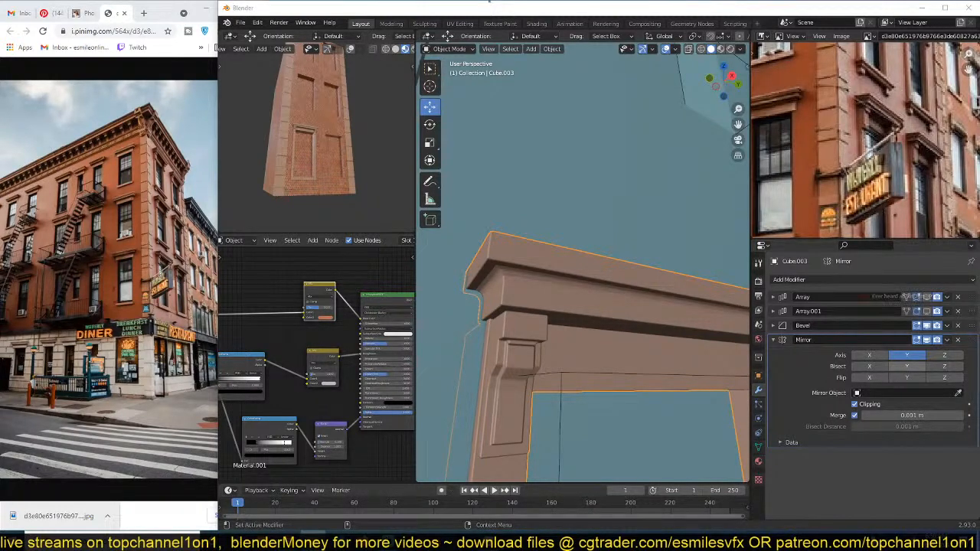
pyautogui.click(551, 269)
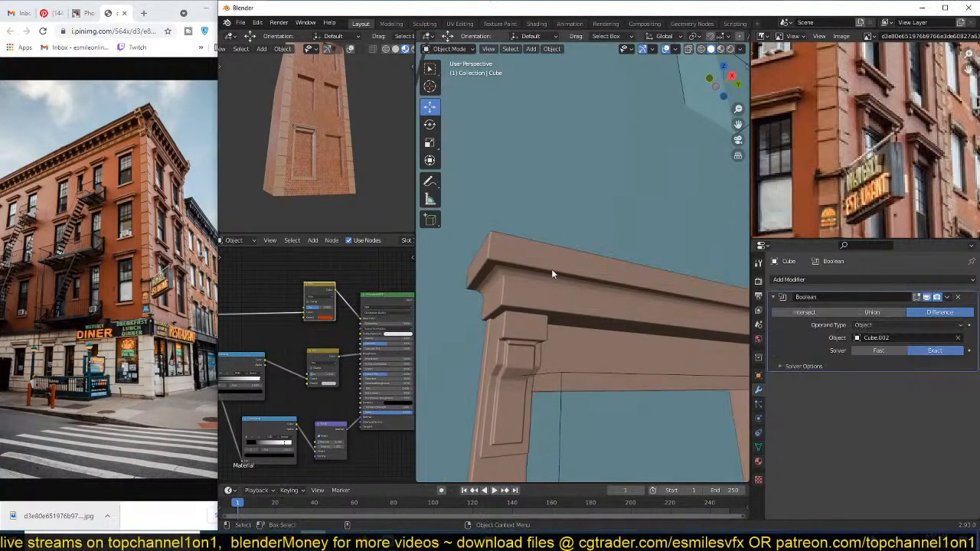
pyautogui.click(551, 268)
pyautogui.click(561, 276)
pyautogui.rightClick(562, 271)
pyautogui.click(562, 262)
pyautogui.click(684, 289)
pyautogui.rightClick(589, 264)
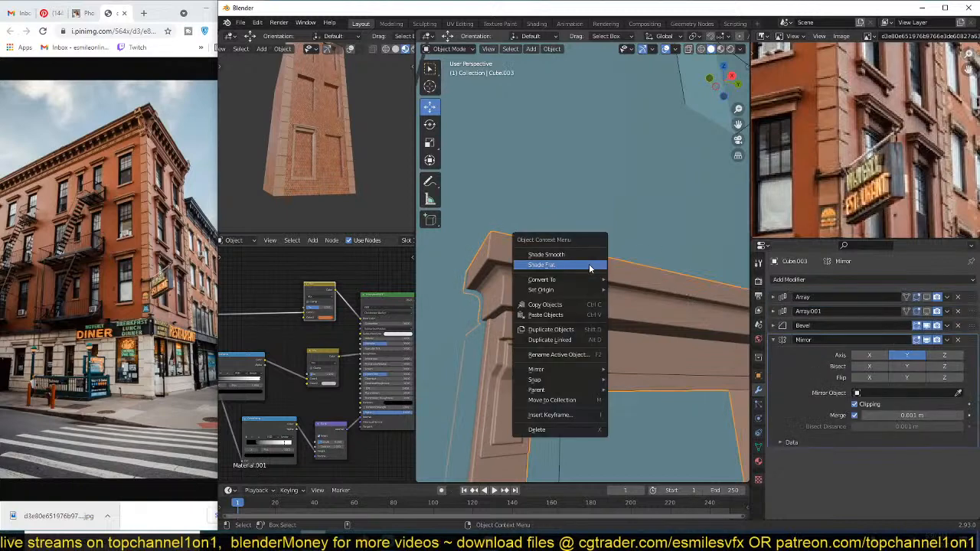
pyautogui.click(594, 255)
pyautogui.moveTo(596, 259); pyautogui.dragTo(634, 291, button='middle')
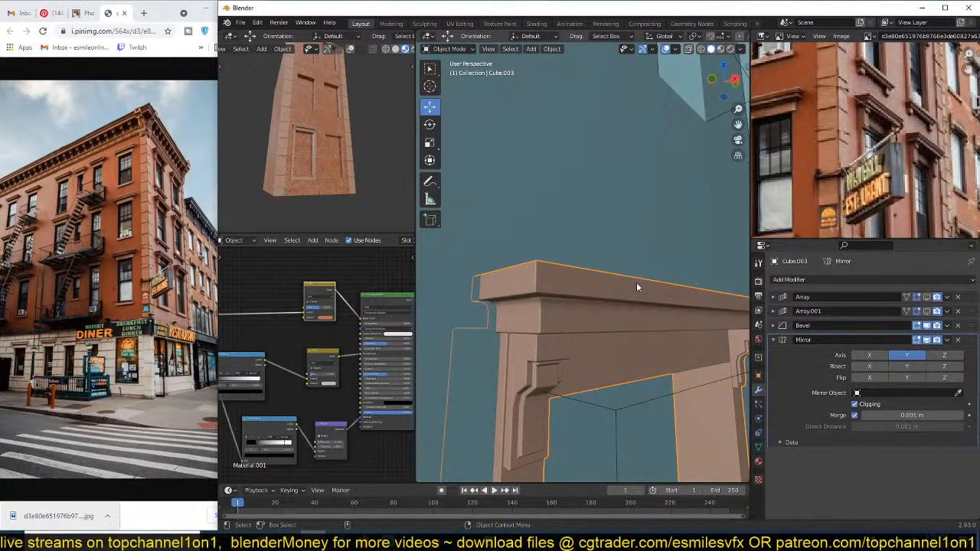
pyautogui.moveTo(636, 287); pyautogui.dragTo(629, 238, button='middle')
pyautogui.scroll(2, 628, 239)
pyautogui.hotkey('ctrl', 's')
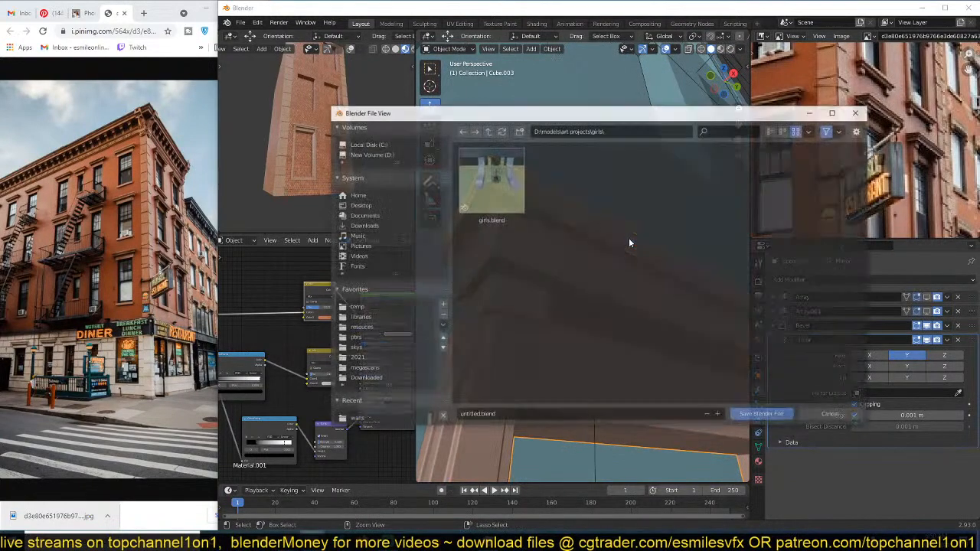
pyautogui.click(834, 416)
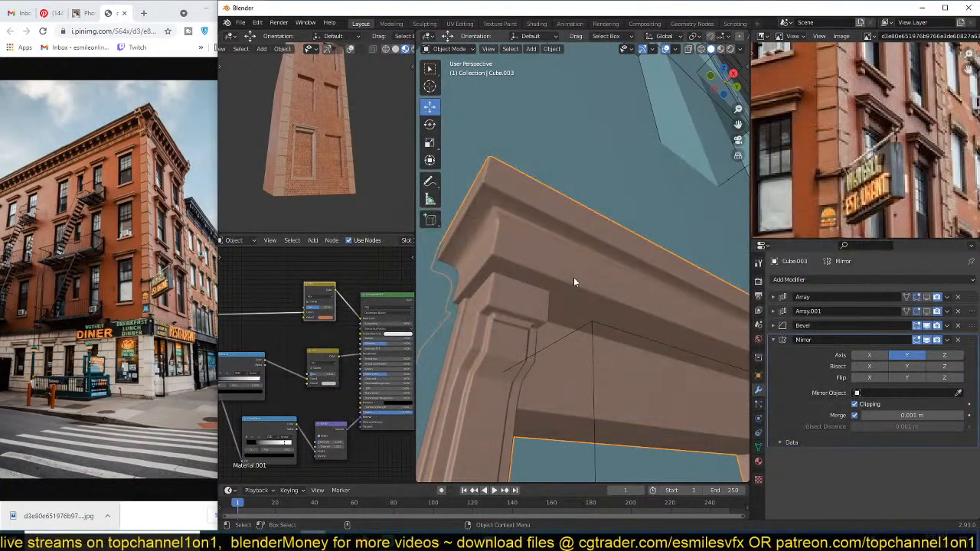
pyautogui.moveTo(573, 277); pyautogui.dragTo(554, 280, button='middle')
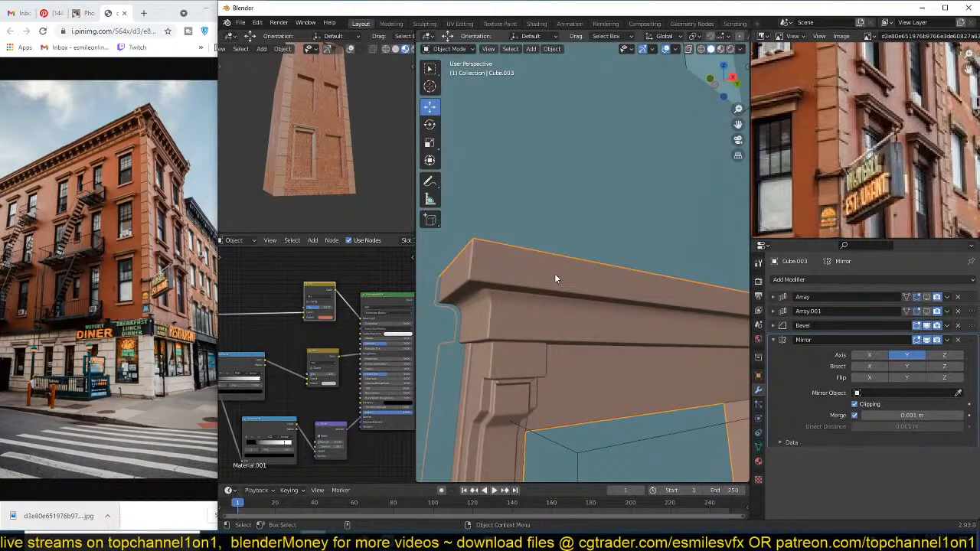
pyautogui.moveTo(556, 279); pyautogui.dragTo(610, 304, button='middle')
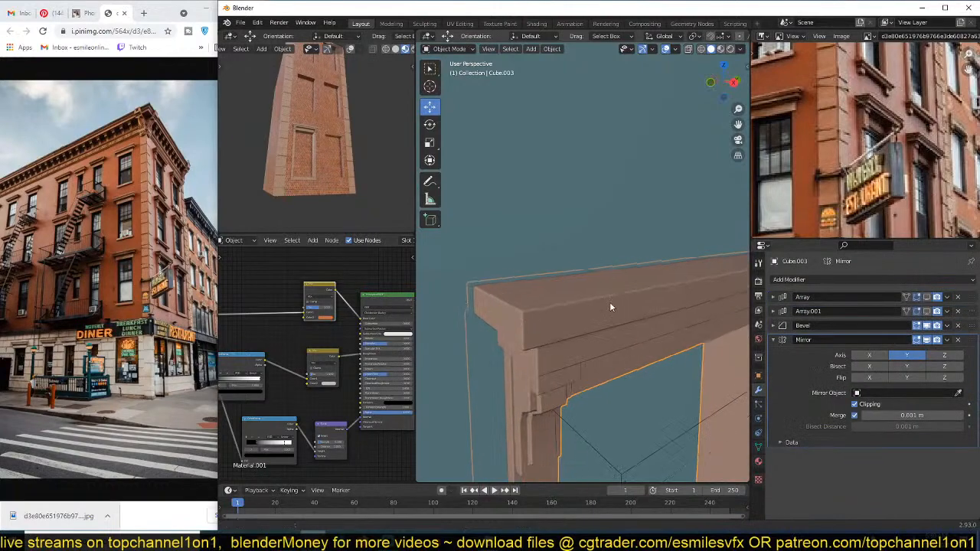
pyautogui.hotkey('ctrl', 's')
pyautogui.click(832, 413)
pyautogui.click(624, 335)
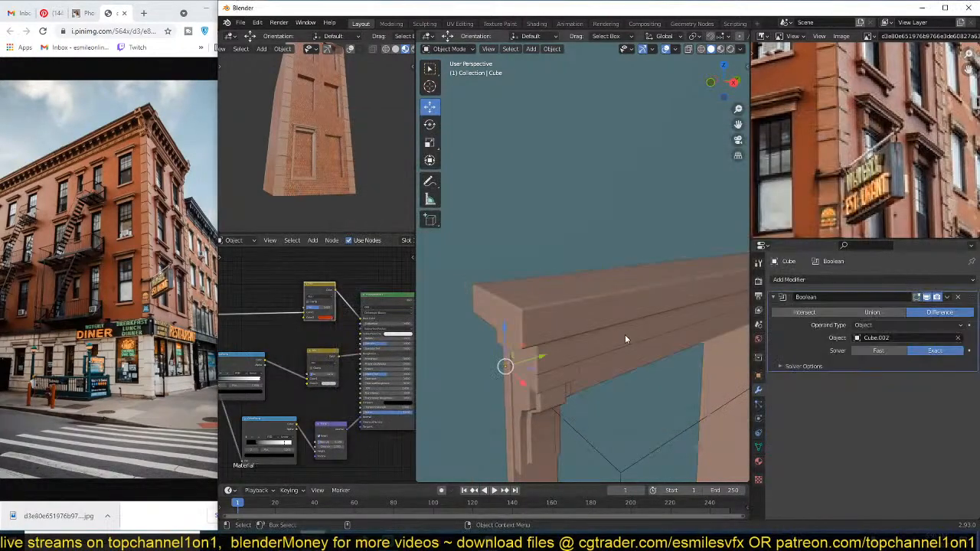
pyautogui.hotkey('ctrl', 's')
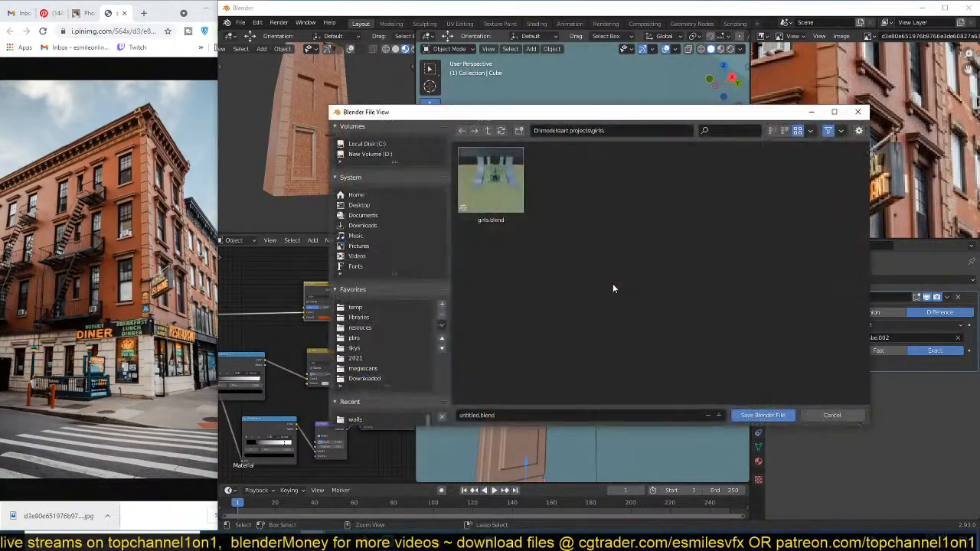
pyautogui.click(829, 416)
# Step: Select the window surround and open the file browser for saving the scene
pyautogui.click(568, 324)
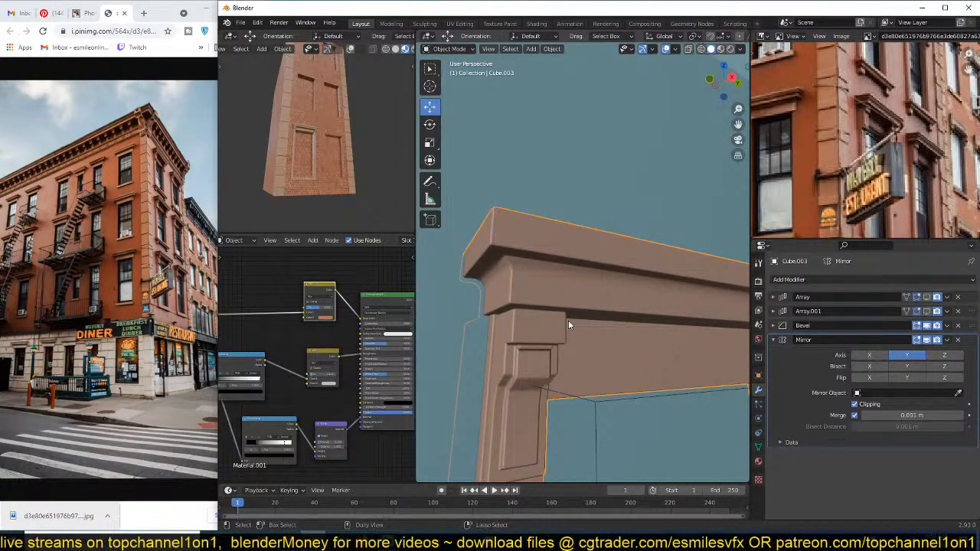
pyautogui.hotkey('ctrl', 's')
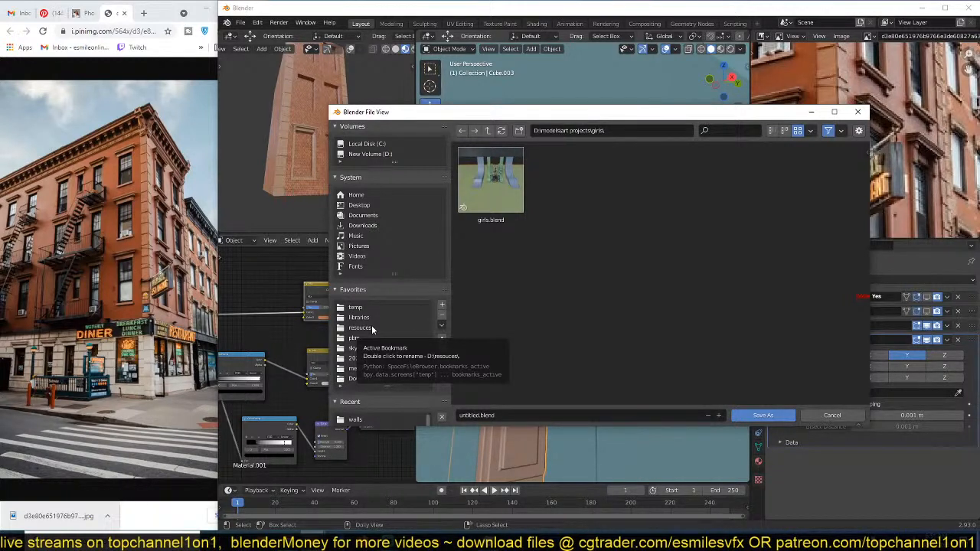
pyautogui.click(368, 326)
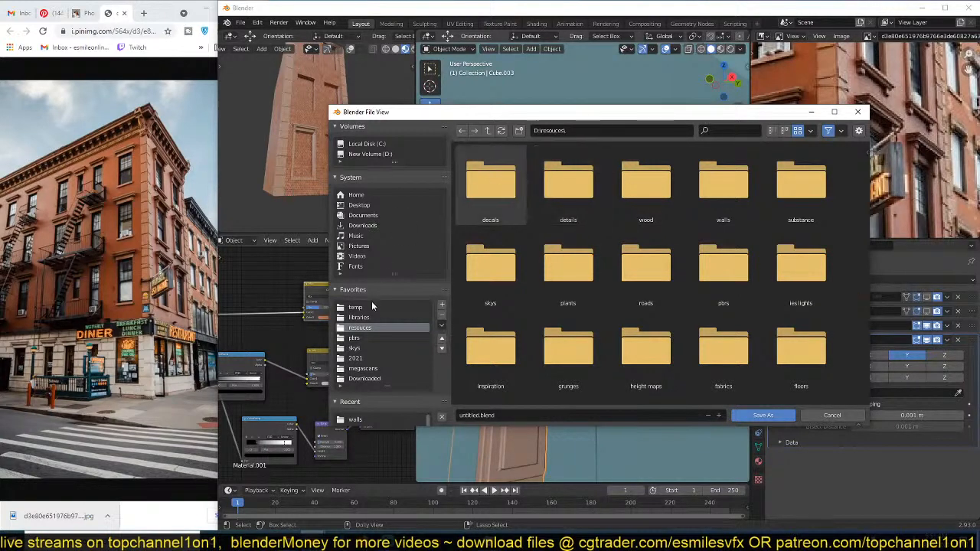
pyautogui.click(390, 156)
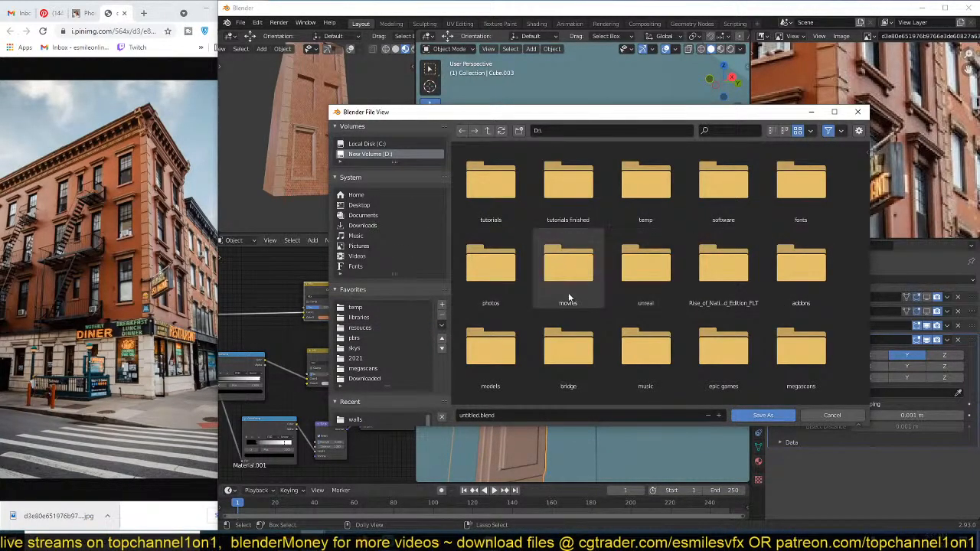
pyautogui.scroll(-2, 764, 297)
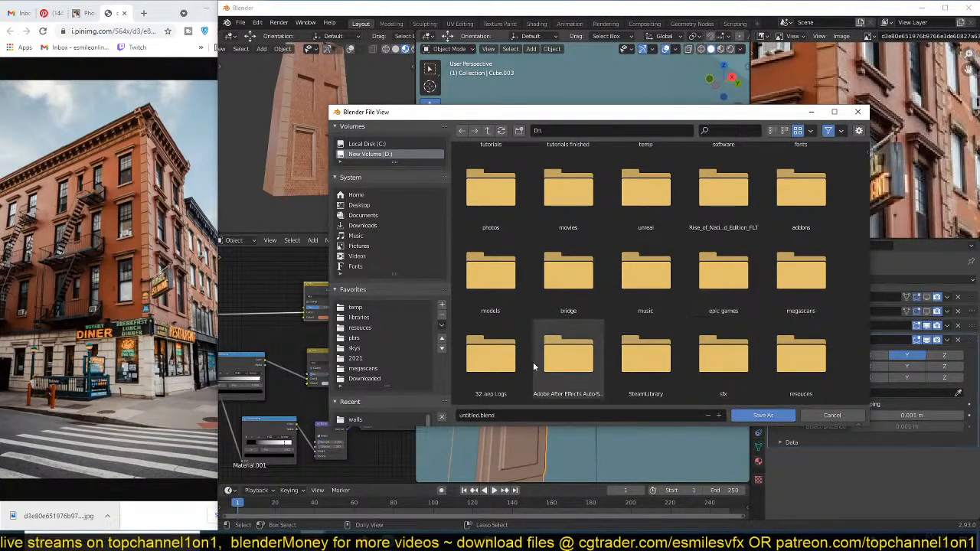
pyautogui.click(366, 338)
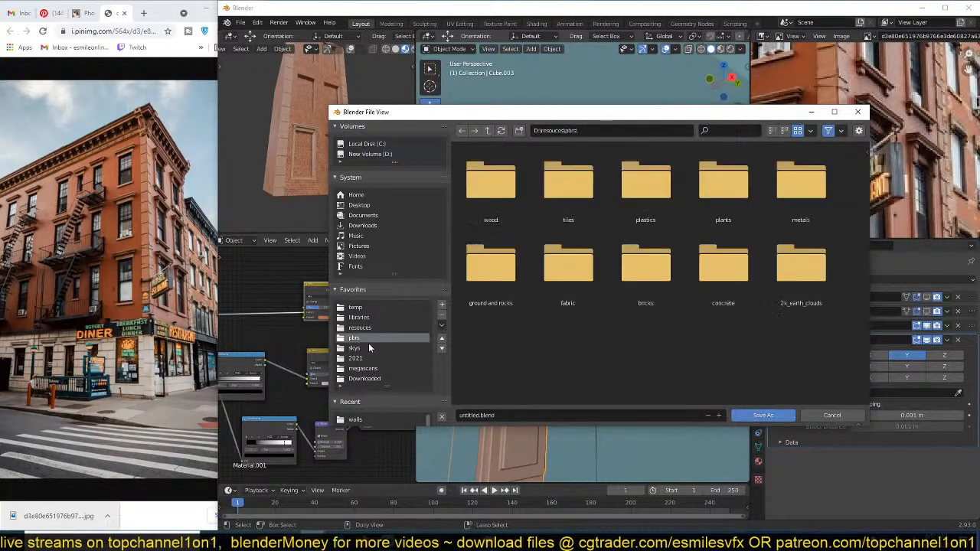
pyautogui.scroll(-3, 369, 342)
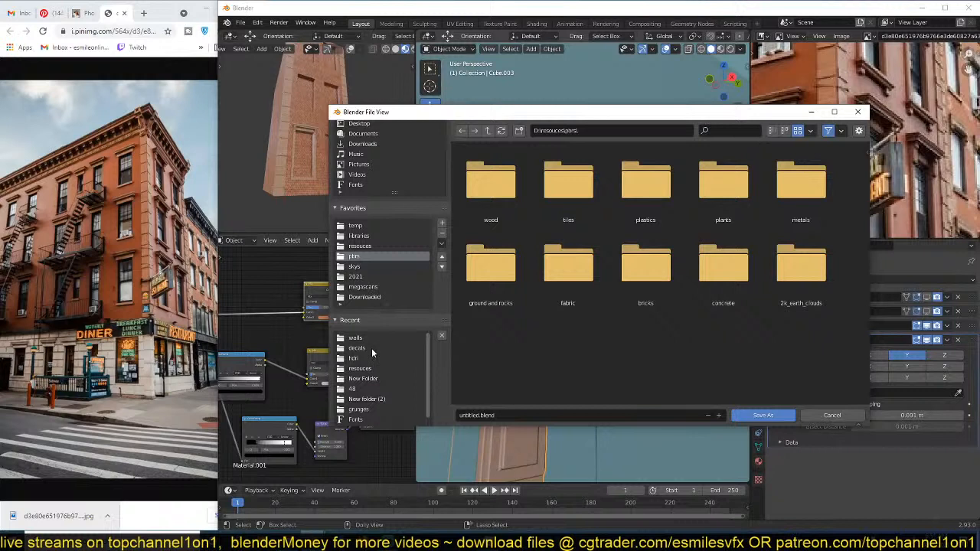
pyautogui.click(372, 348)
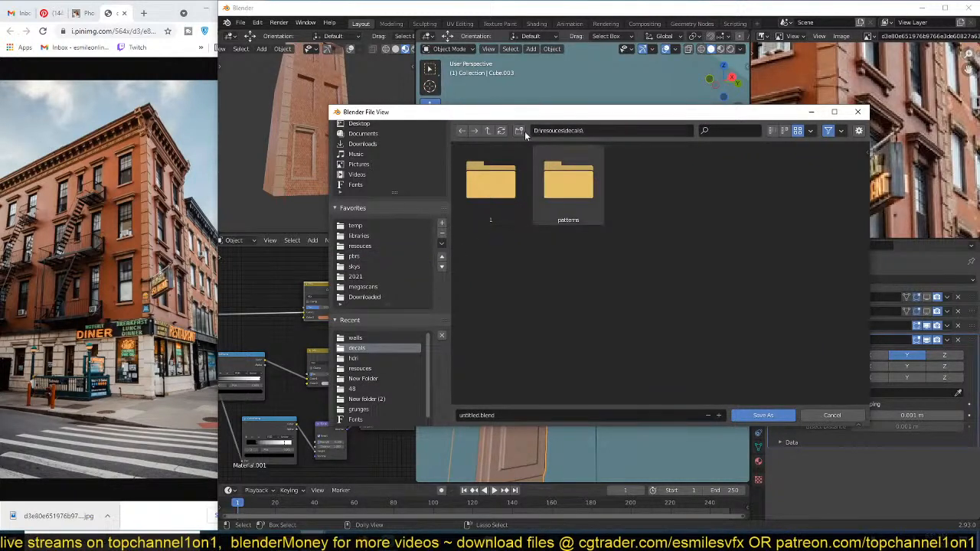
pyautogui.scroll(1, 372, 155)
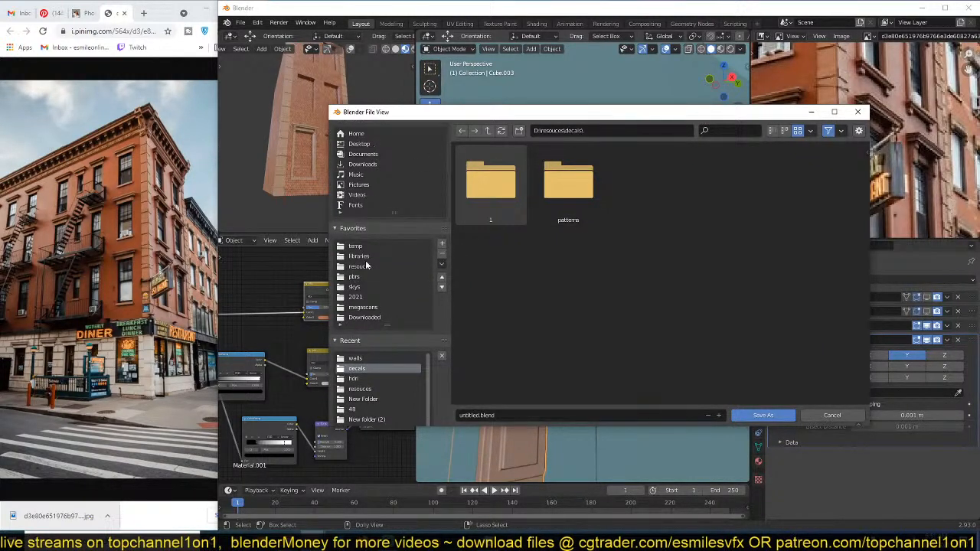
pyautogui.scroll(3, 384, 183)
# Step: Go to the D: drive and open its models folder as the save location
pyautogui.click(370, 154)
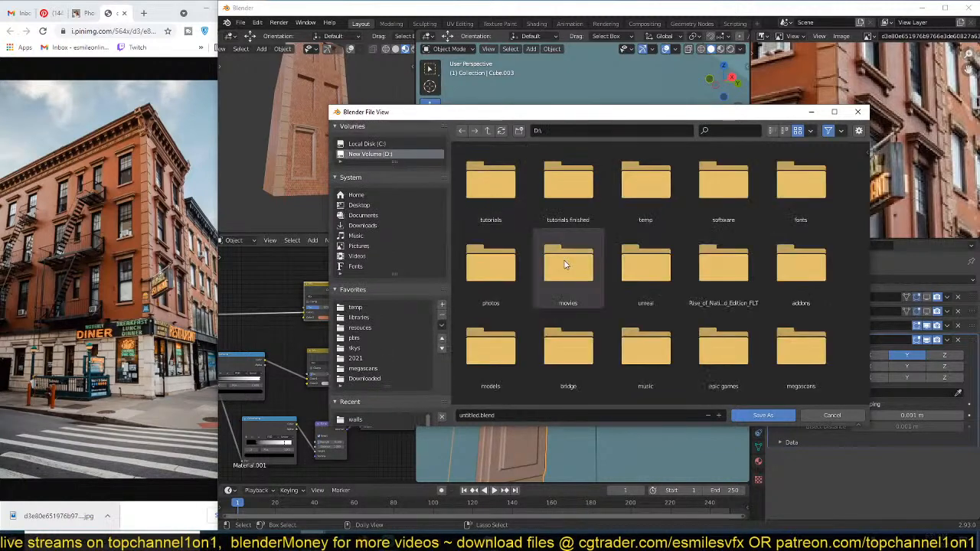
pyautogui.scroll(-2, 586, 300)
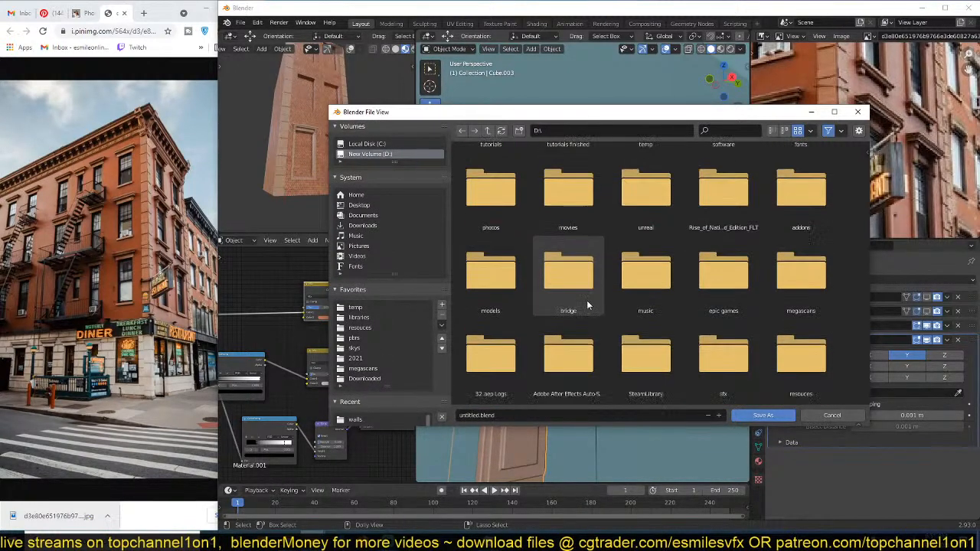
pyautogui.doubleClick(512, 290)
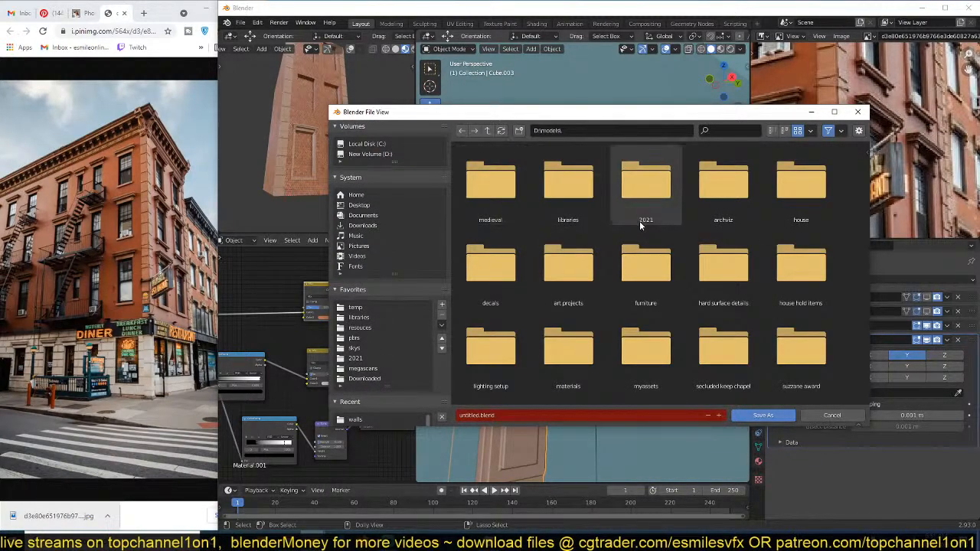
# Step: Sort the models folder's contents by name and open the 2021 subfolder
pyautogui.scroll(-3, 608, 323)
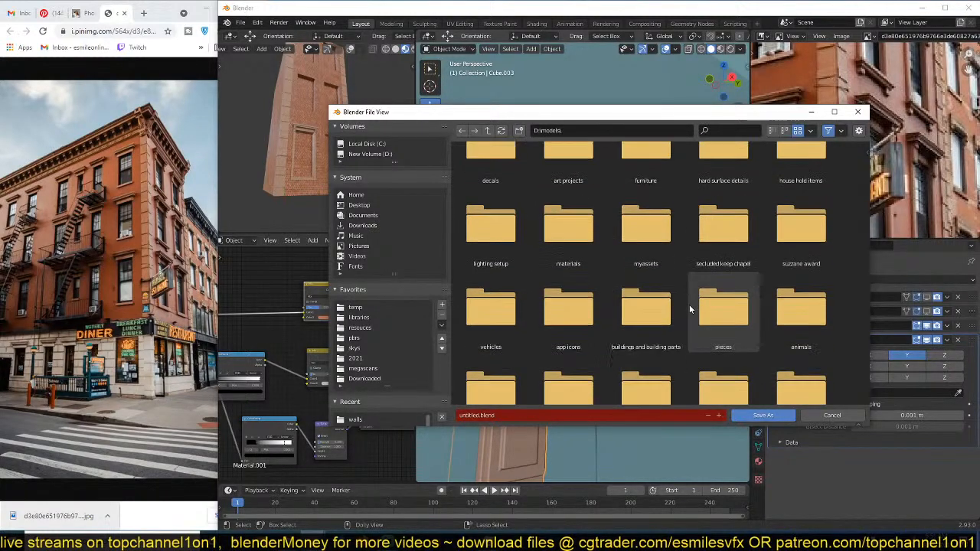
pyautogui.scroll(-2, 597, 306)
pyautogui.scroll(8, 598, 305)
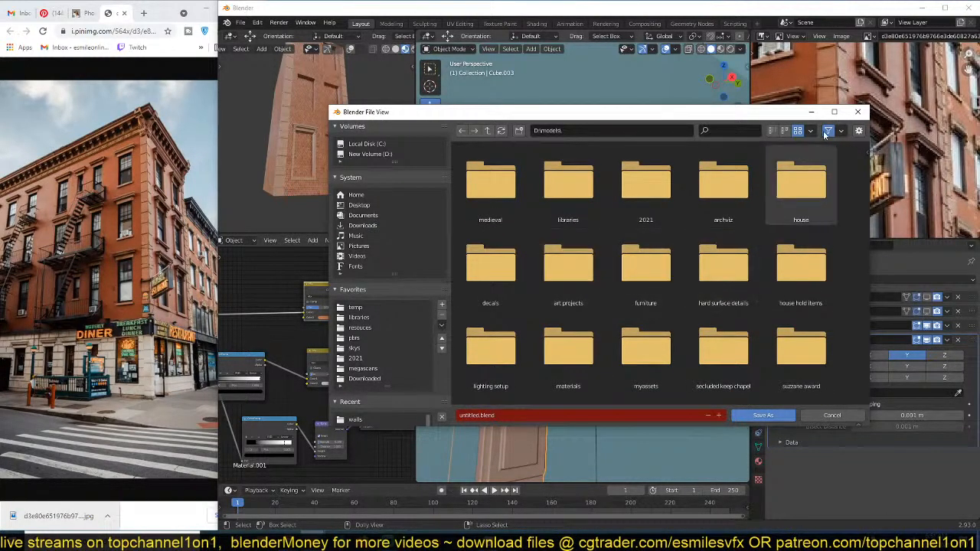
pyautogui.click(809, 132)
pyautogui.click(819, 170)
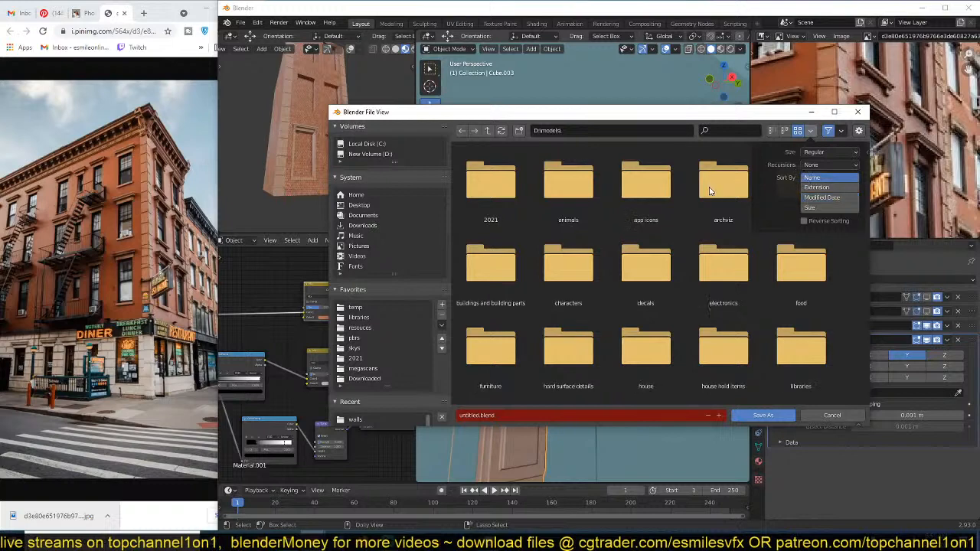
pyautogui.doubleClick(520, 212)
# Step: Look through the 2021 folder's subfolders and open the august folder
pyautogui.scroll(-3, 641, 346)
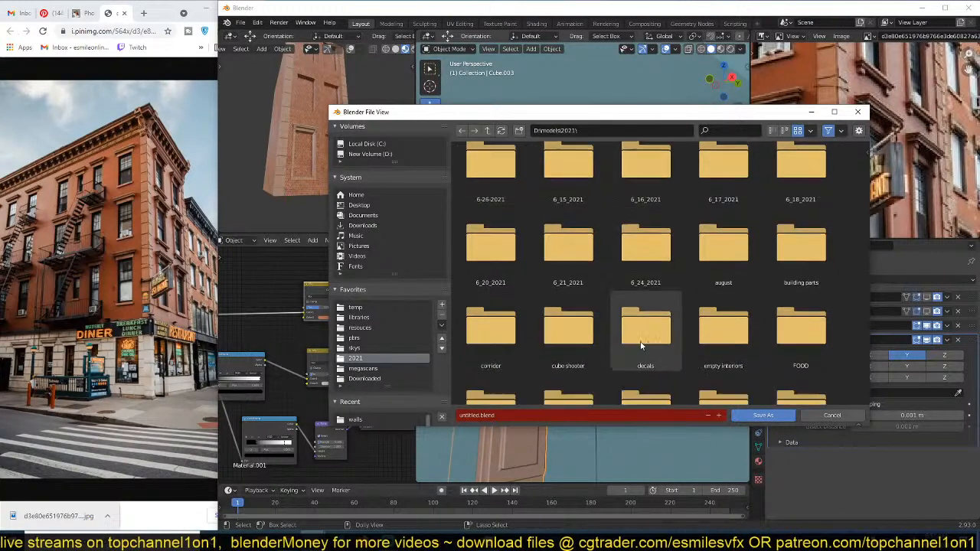
pyautogui.scroll(3, 805, 252)
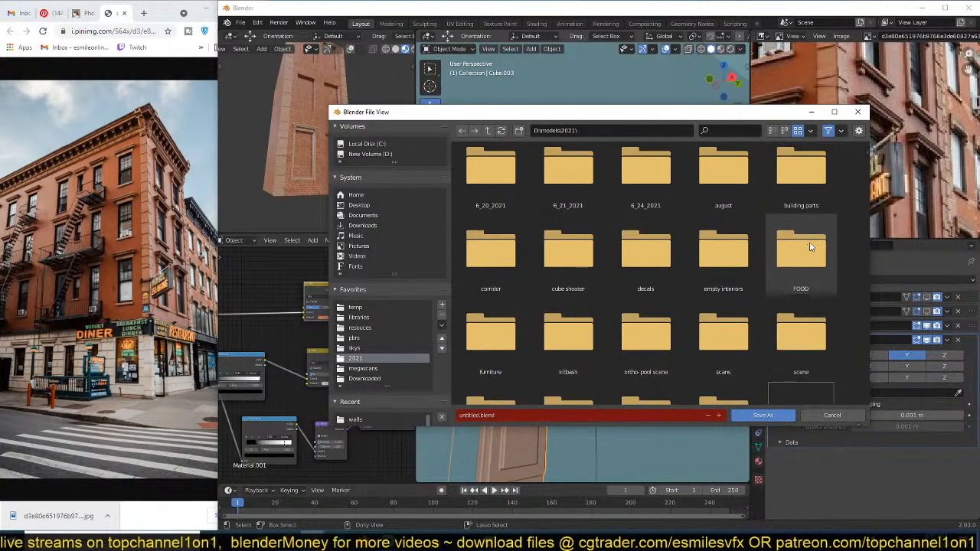
pyautogui.scroll(1, 511, 306)
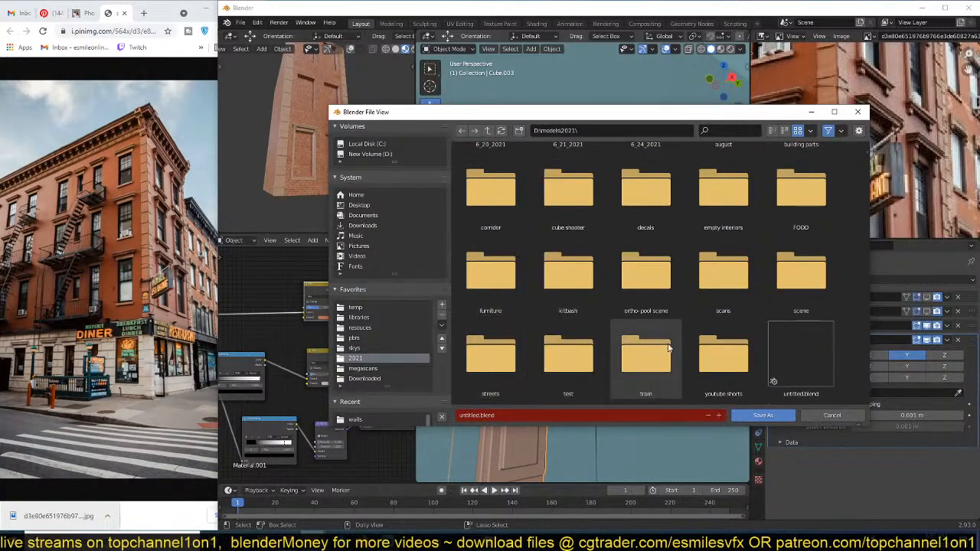
pyautogui.scroll(3, 748, 346)
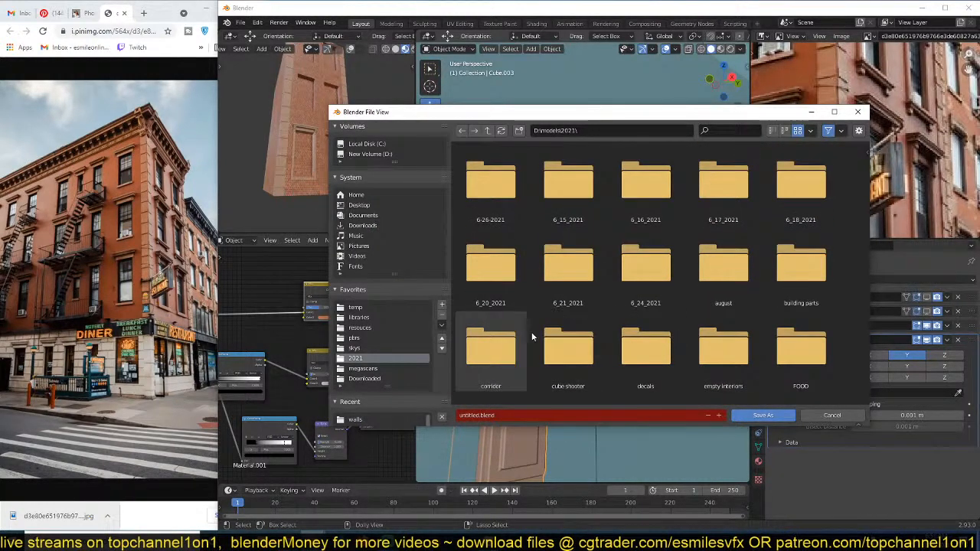
pyautogui.scroll(-5, 534, 334)
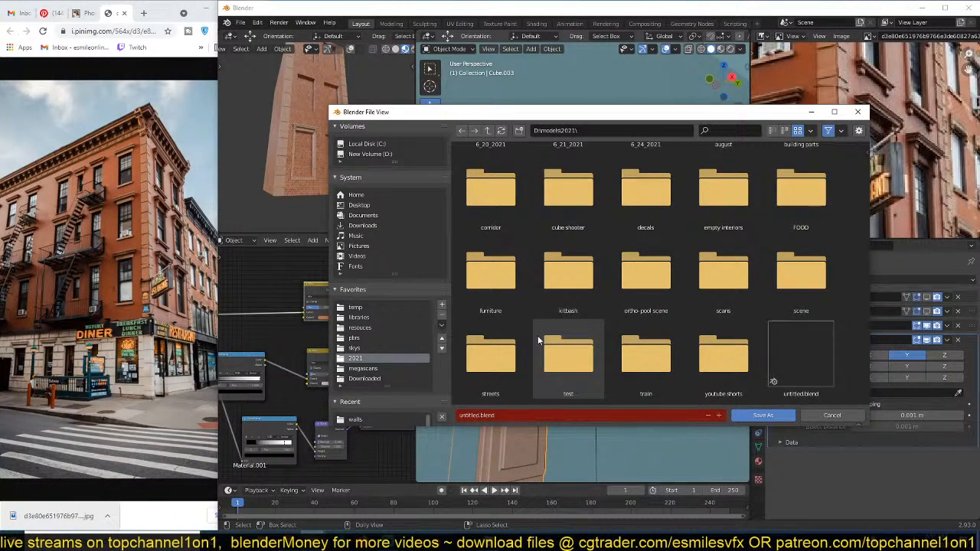
pyautogui.scroll(5, 538, 335)
pyautogui.scroll(-2, 800, 321)
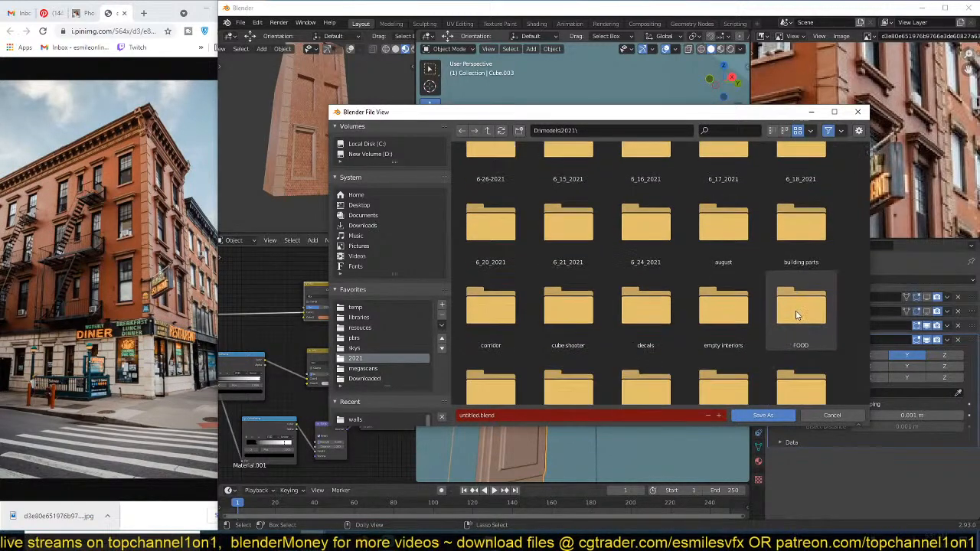
pyautogui.doubleClick(722, 224)
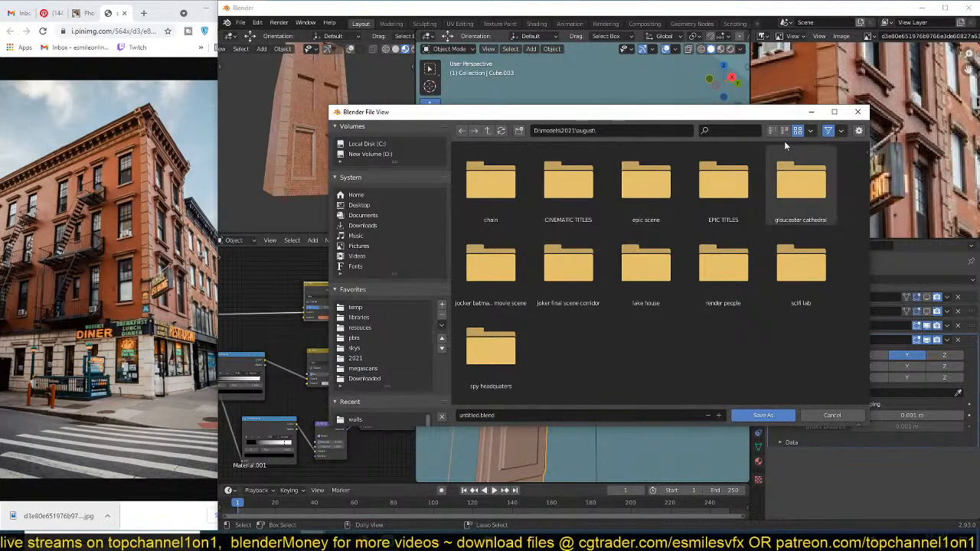
# Step: Create a new folder named building inside august and open it
pyautogui.click(519, 130)
pyautogui.write('g')
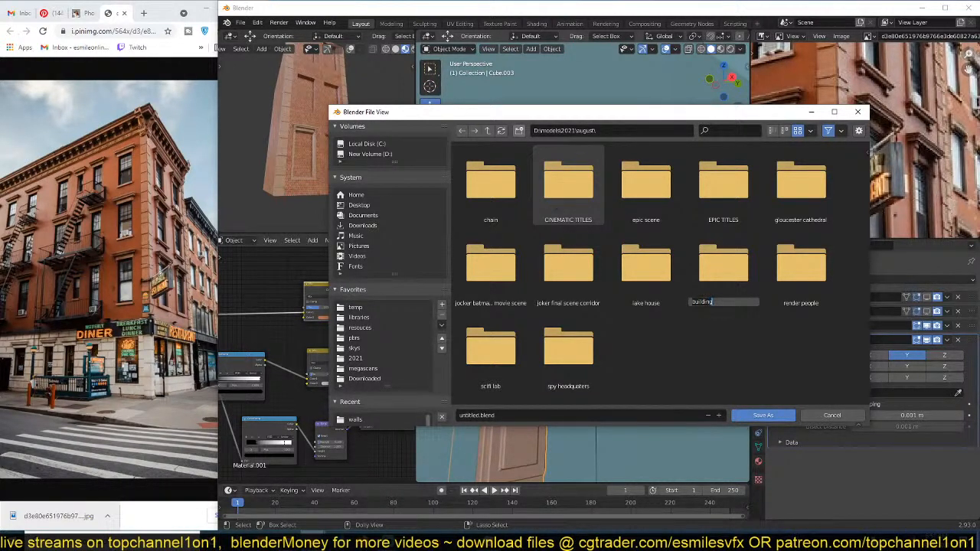
pyautogui.press('Return')
pyautogui.doubleClick(522, 209)
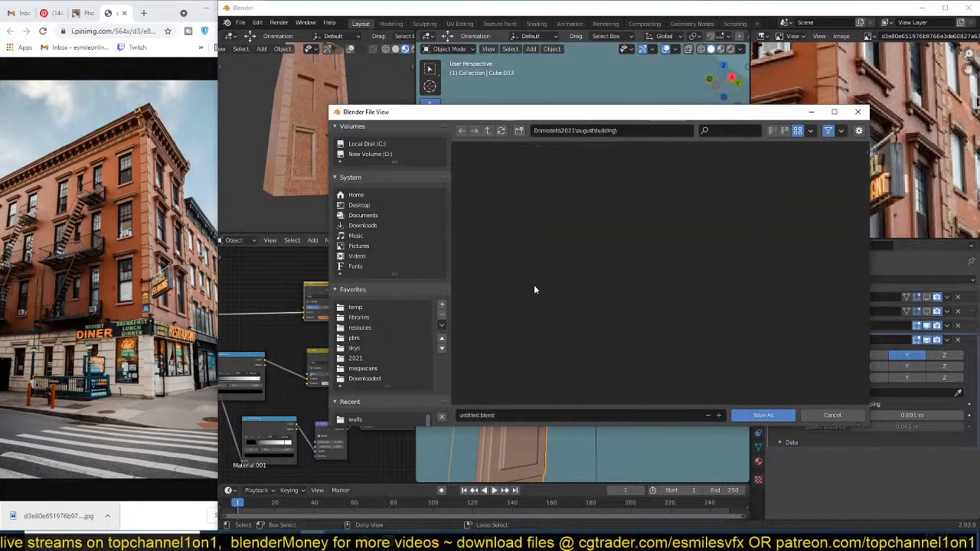
# Step: Name the file building and save the scene in the new building folder
pyautogui.click(551, 414)
pyautogui.write('building')
pyautogui.press('Return')
pyautogui.click(786, 419)
# Step: Switch the main 3D viewport to Material Preview shading and save the scene again
pyautogui.scroll(6, 355, 191)
pyautogui.moveTo(355, 192); pyautogui.dragTo(332, 176, button='middle')
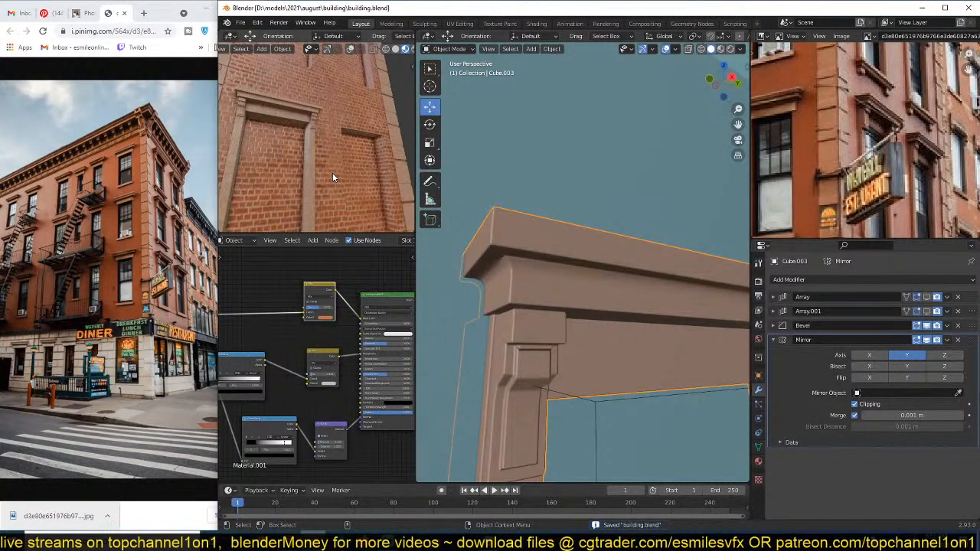
pyautogui.scroll(-5, 332, 176)
pyautogui.scroll(-7, 544, 249)
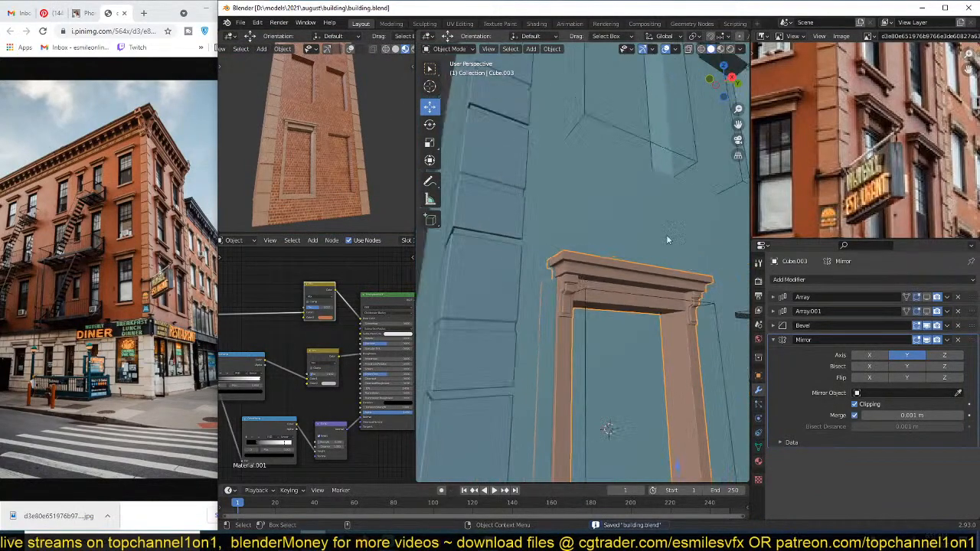
pyautogui.click(721, 49)
pyautogui.moveTo(634, 214); pyautogui.dragTo(625, 246, button='middle')
pyautogui.scroll(2, 618, 224)
pyautogui.hotkey('ctrl', 's')
# Step: Examine the textured surround's ledge and brackets against the window trim in the reference photo
pyautogui.scroll(-5, 610, 284)
pyautogui.scroll(1, 625, 246)
pyautogui.scroll(-5, 817, 184)
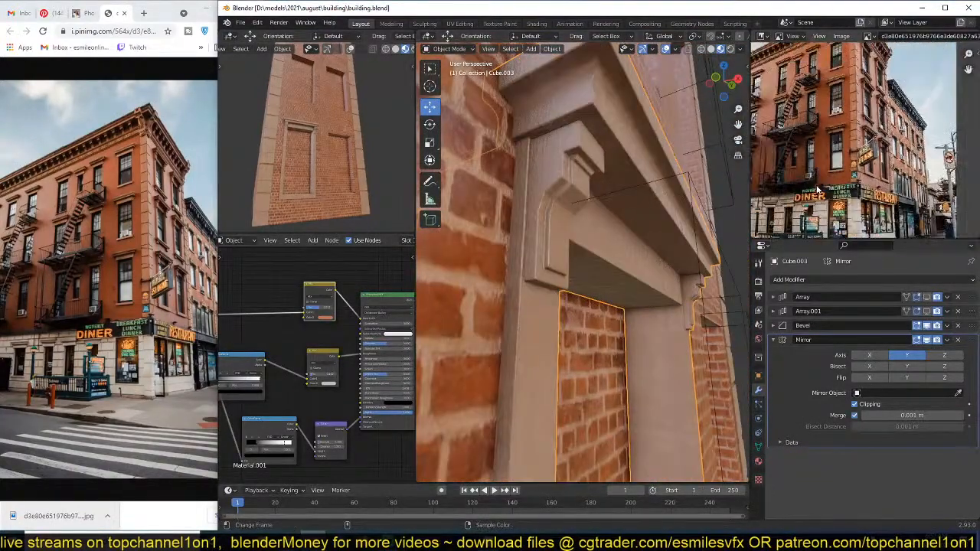
pyautogui.scroll(8, 831, 181)
pyautogui.scroll(-3, 831, 181)
pyautogui.moveTo(627, 230); pyautogui.dragTo(603, 261, button='middle')
pyautogui.press('Tab')
pyautogui.press('Tab')
# Step: Select the face loop around the ledge's upper band and extrude it outward along normals by about 0.014 m with Offset Even enabled
pyautogui.press('Tab')
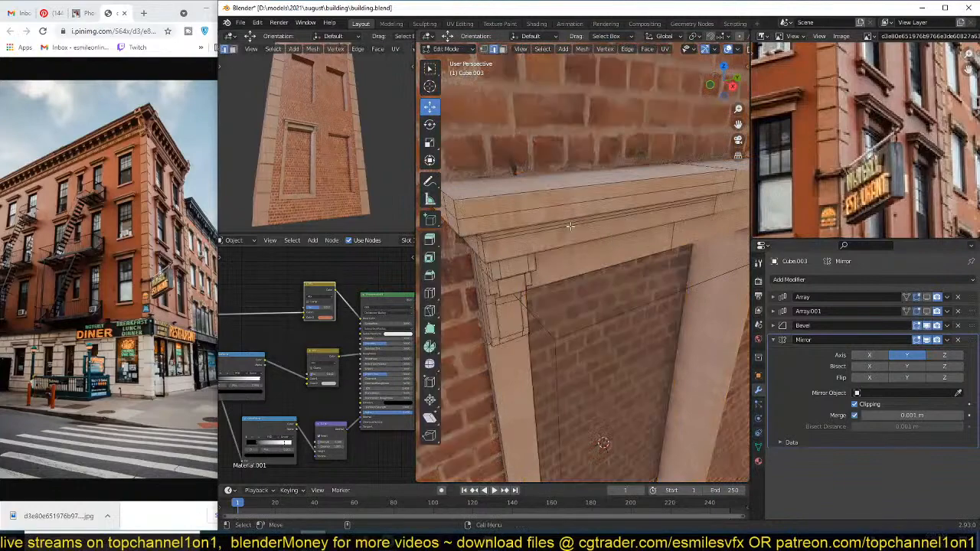
pyautogui.moveTo(570, 226); pyautogui.dragTo(625, 224, button='middle')
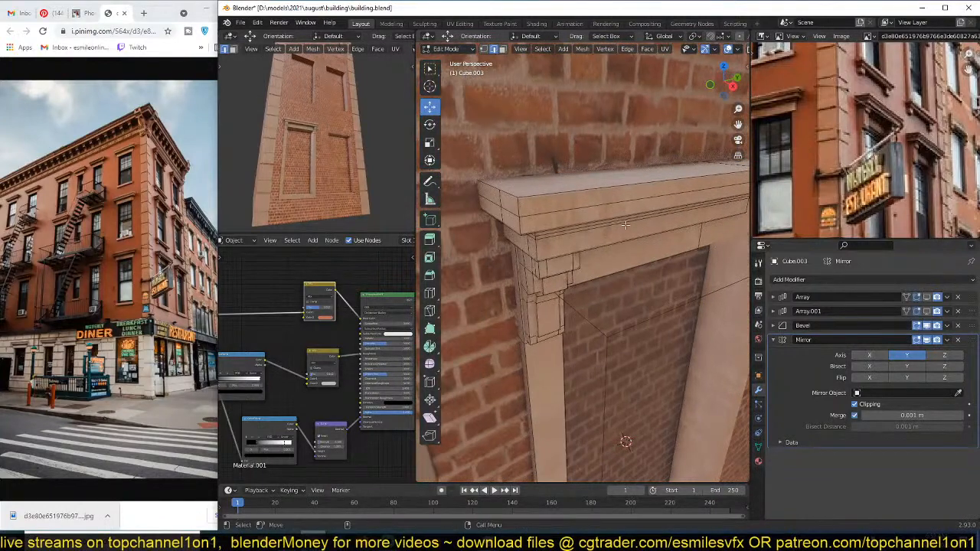
pyautogui.keyDown('alt'); pyautogui.click(515, 208); pyautogui.keyUp('alt')
pyautogui.moveTo(515, 208); pyautogui.dragTo(673, 236, button='middle')
pyautogui.scroll(3, 674, 237)
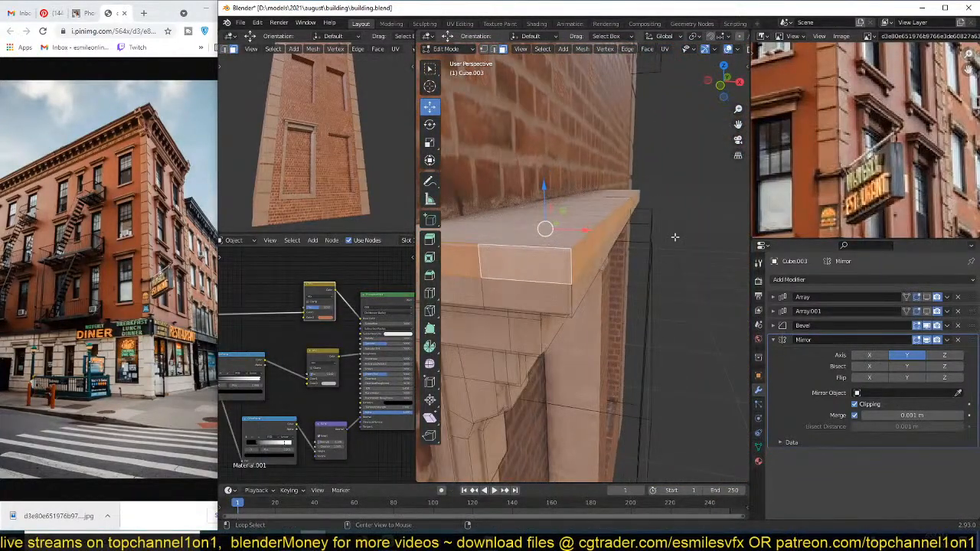
pyautogui.hotkey('alt', 'e')
pyautogui.click(675, 235)
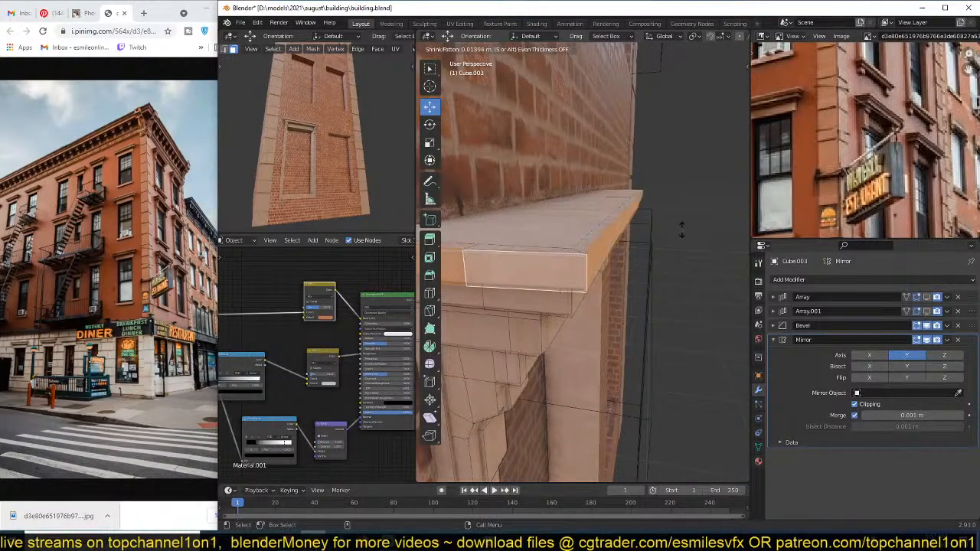
pyautogui.click(681, 229)
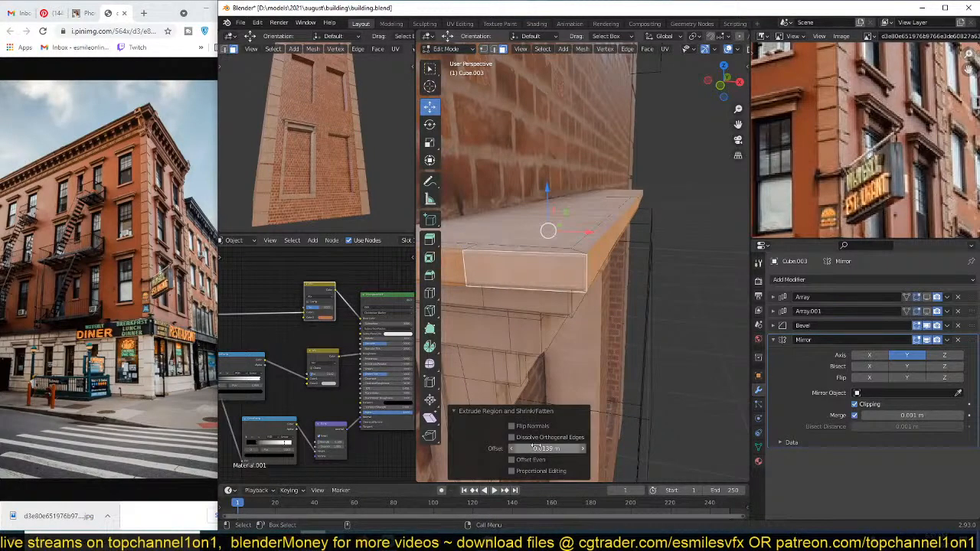
pyautogui.click(532, 462)
pyautogui.moveTo(629, 284); pyautogui.dragTo(608, 339, button='middle')
pyautogui.press('Tab')
pyautogui.scroll(-3, 623, 292)
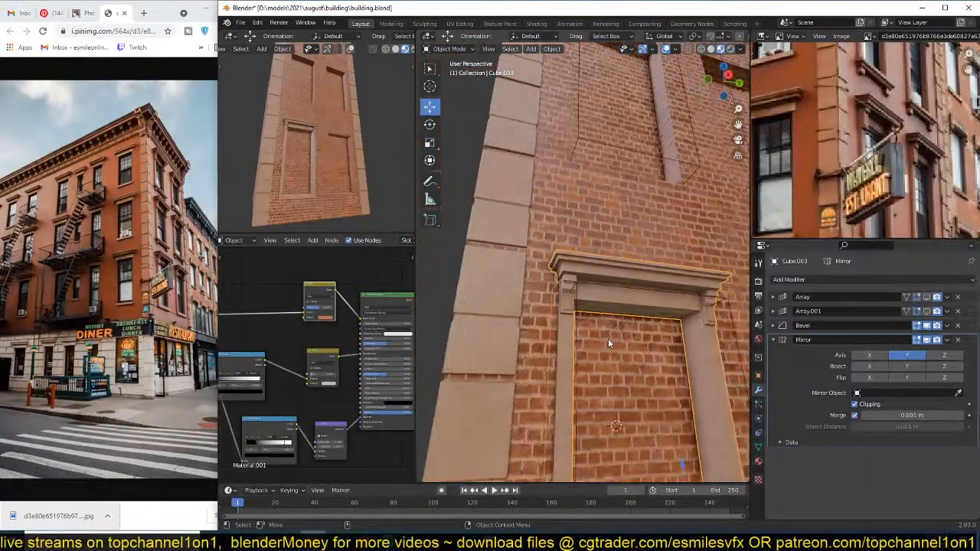
pyautogui.moveTo(638, 377); pyautogui.dragTo(611, 346, button='middle')
pyautogui.scroll(-3, 902, 160)
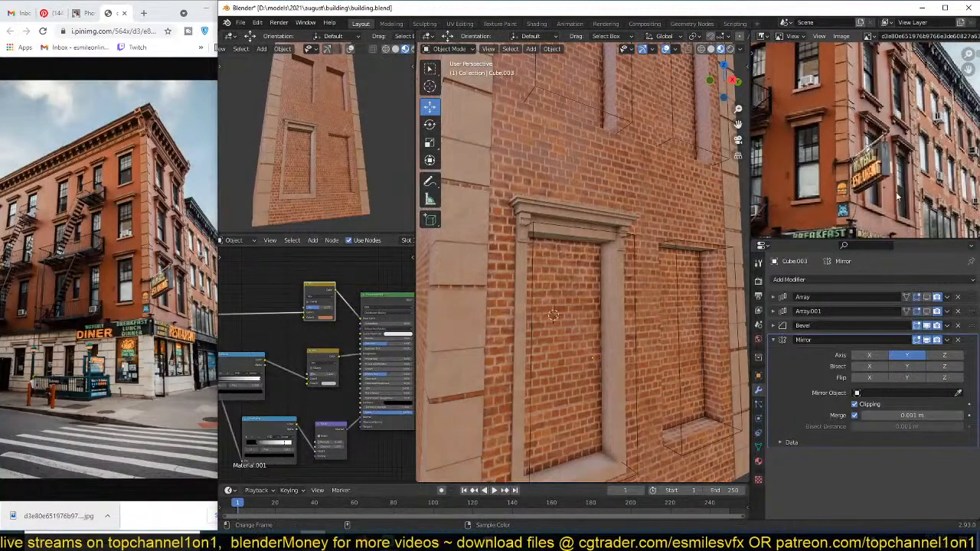
pyautogui.moveTo(650, 233); pyautogui.dragTo(612, 291, button='middle')
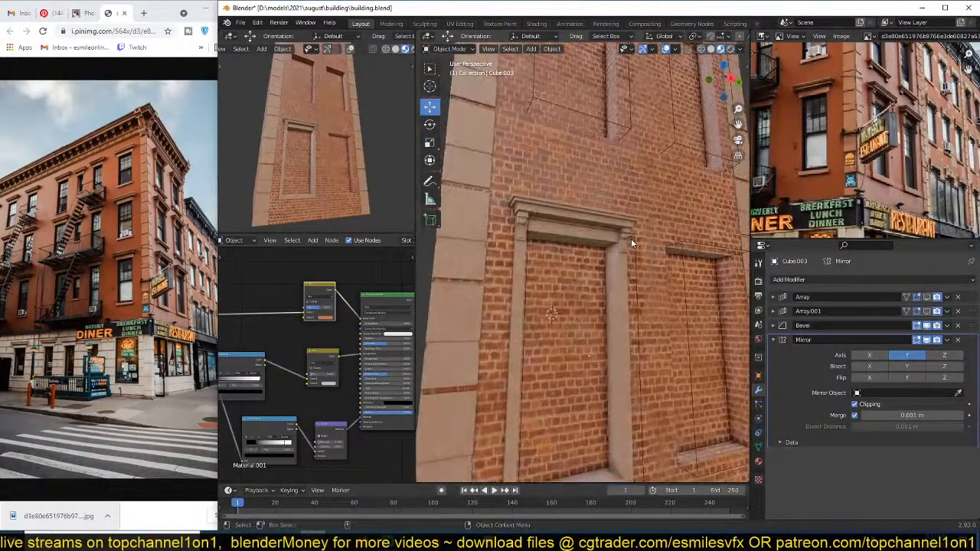
# Step: Compare the window surround with the reference photo's window trim, select the surround and save the scene
pyautogui.scroll(3, 807, 127)
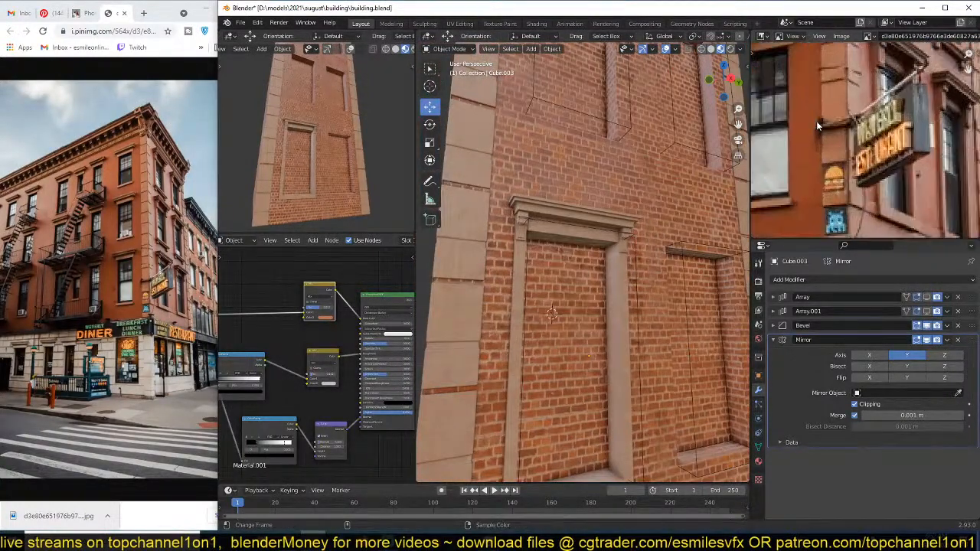
pyautogui.moveTo(693, 176); pyautogui.dragTo(597, 235, button='middle')
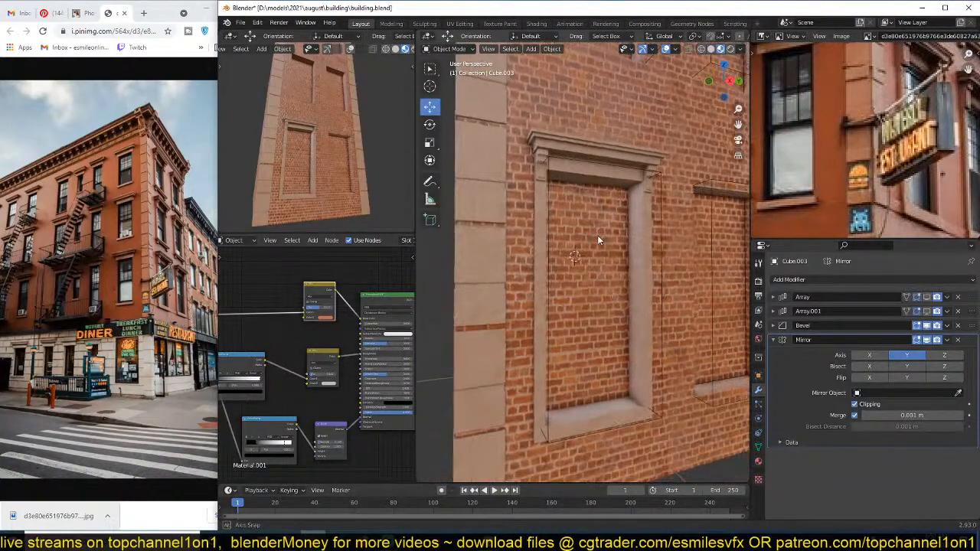
pyautogui.click(642, 189)
pyautogui.hotkey('ctrl', 's')
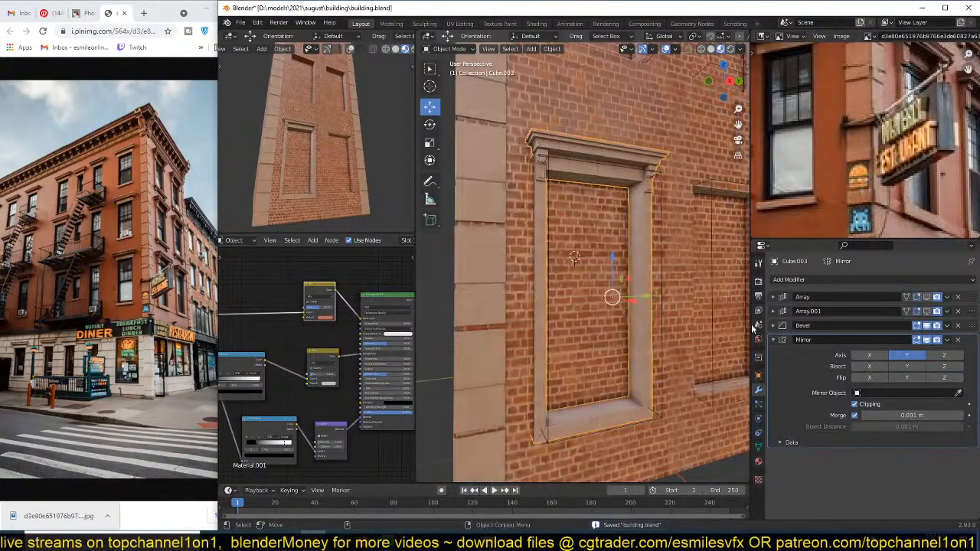
# Step: Enable viewport display of the surround's two Array modifiers and move both below the Mirror modifier in the stack
pyautogui.click(927, 310)
pyautogui.click(926, 297)
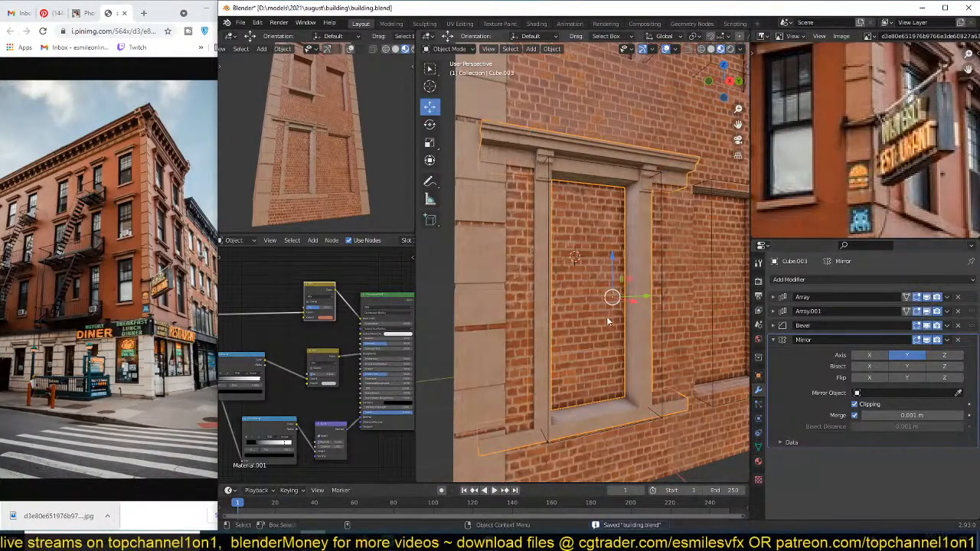
pyautogui.scroll(-8, 641, 314)
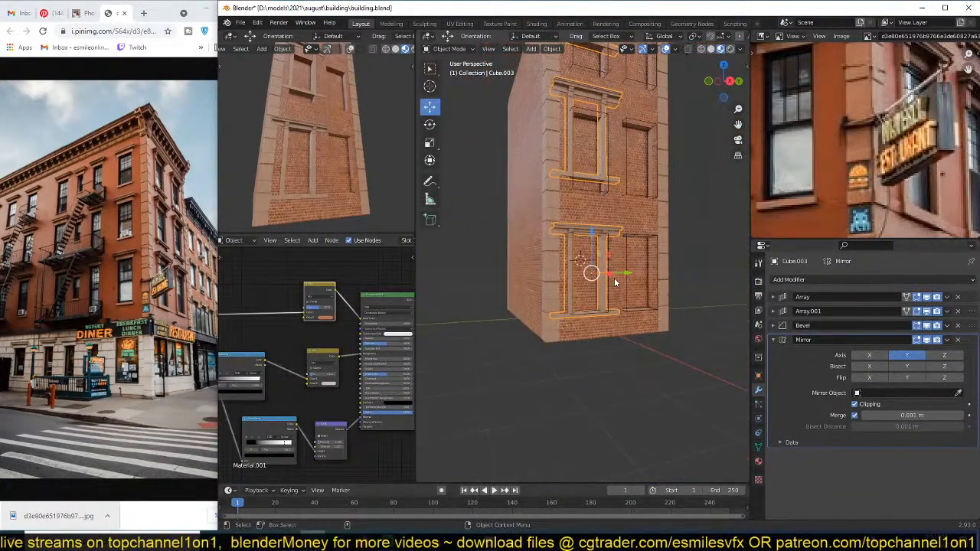
pyautogui.moveTo(975, 315); pyautogui.dragTo(970, 443)
pyautogui.moveTo(970, 297); pyautogui.dragTo(928, 452)
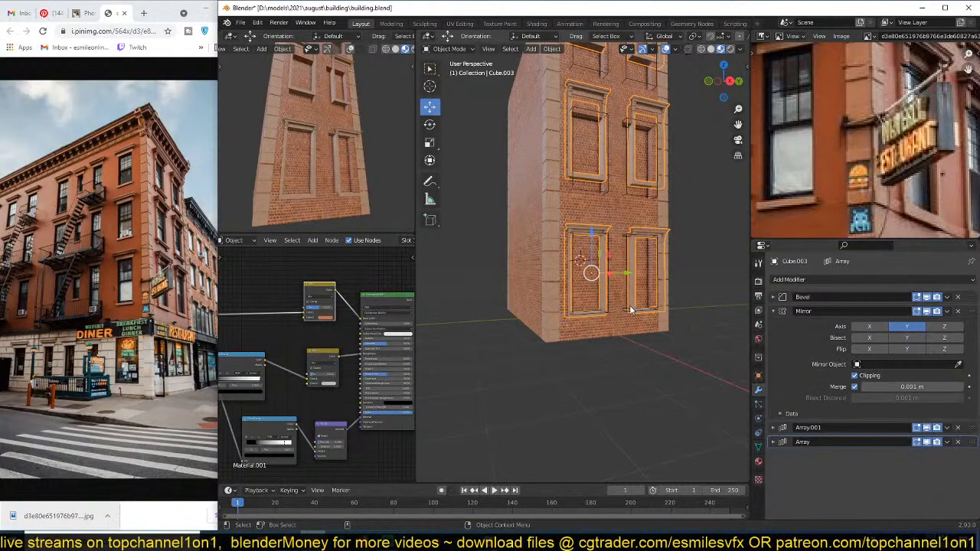
# Step: Move the surround's Array modifier above Array.001, directly below the Mirror modifier
pyautogui.scroll(4, 613, 295)
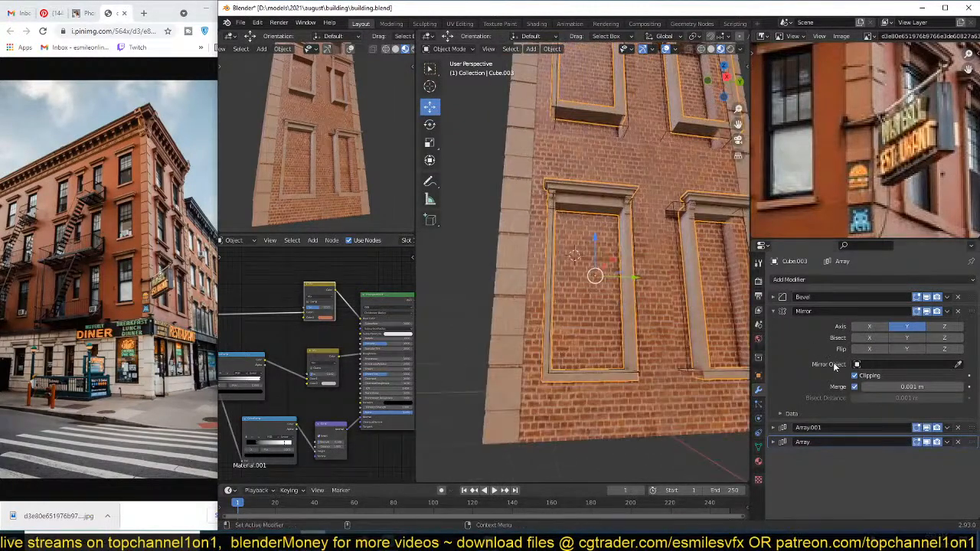
pyautogui.click(778, 427)
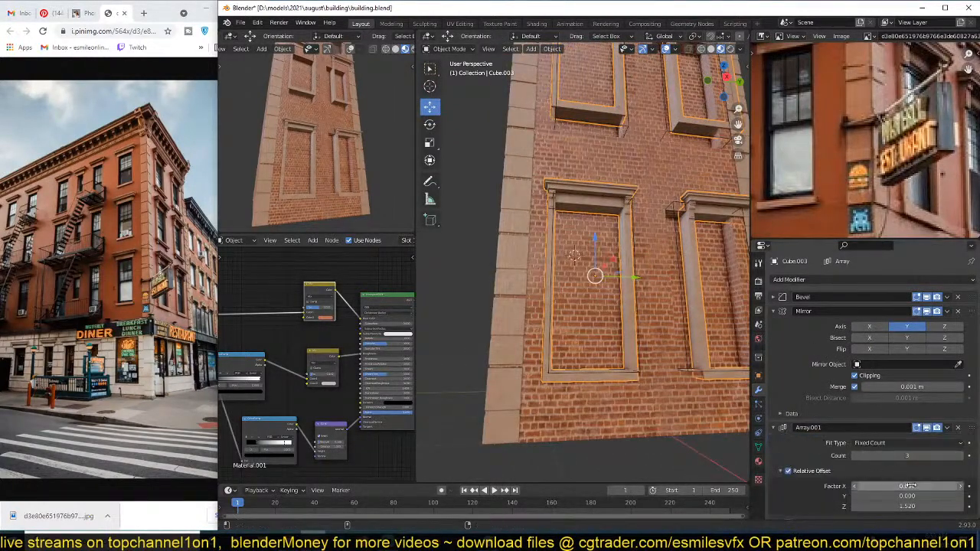
pyautogui.click(778, 426)
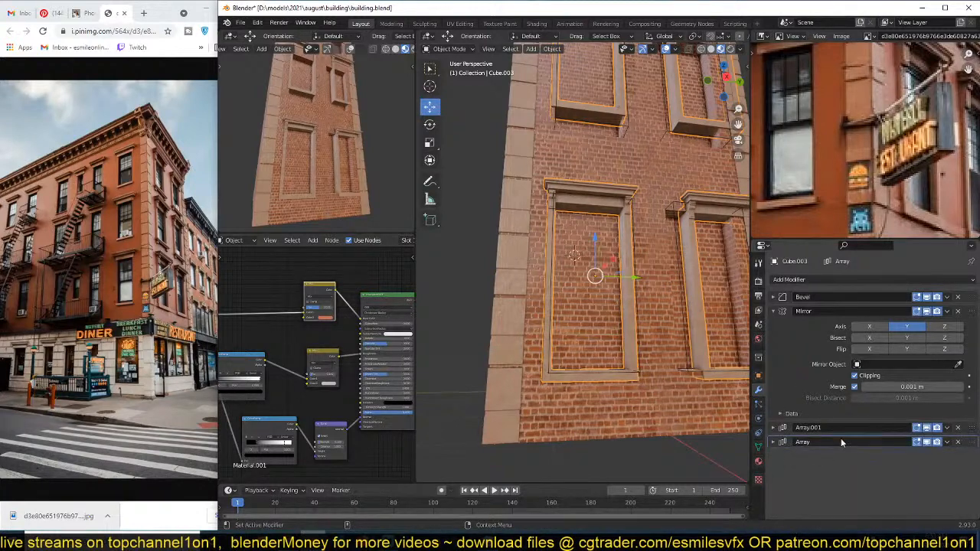
pyautogui.moveTo(972, 441); pyautogui.dragTo(970, 425)
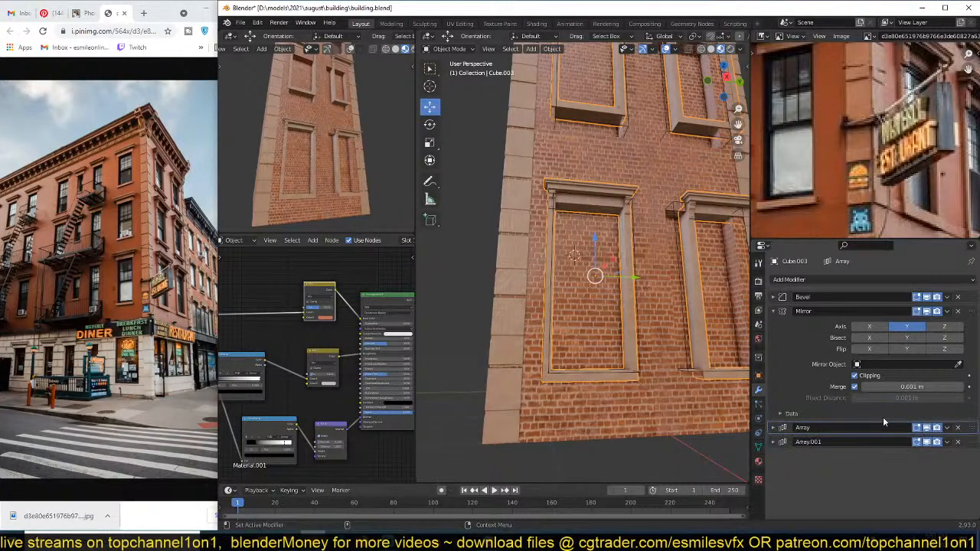
# Step: Set the Array modifier's relative offset Y factor to 1.300 to align the second column of surrounds with its windows
pyautogui.click(772, 428)
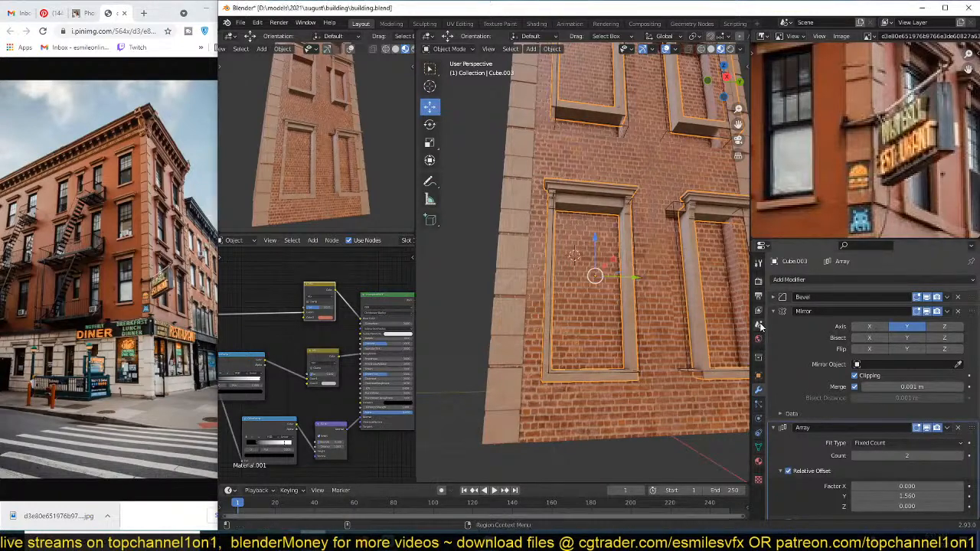
pyautogui.scroll(2, 690, 367)
pyautogui.keyDown('shift'); pyautogui.moveTo(690, 367); pyautogui.dragTo(653, 350, button='middle'); pyautogui.keyUp('shift')
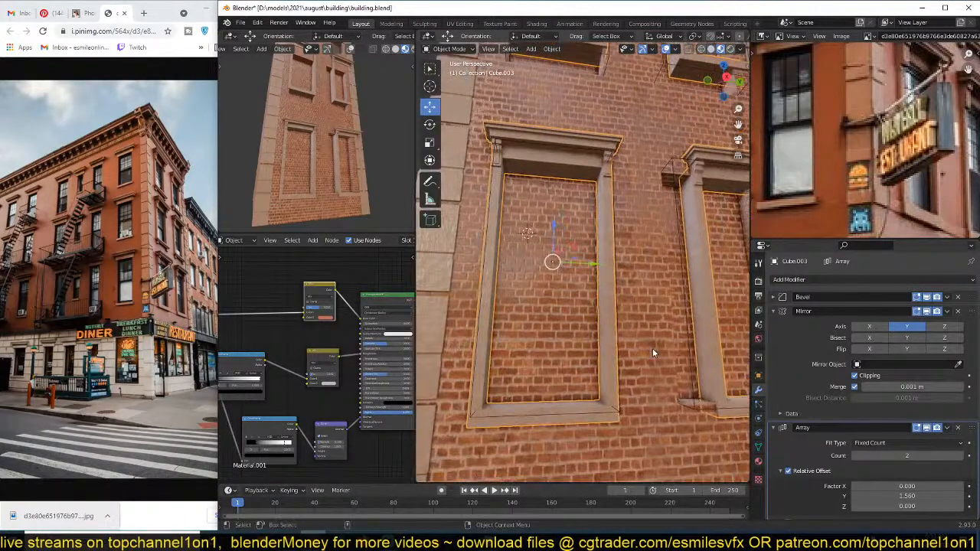
pyautogui.scroll(-3, 834, 395)
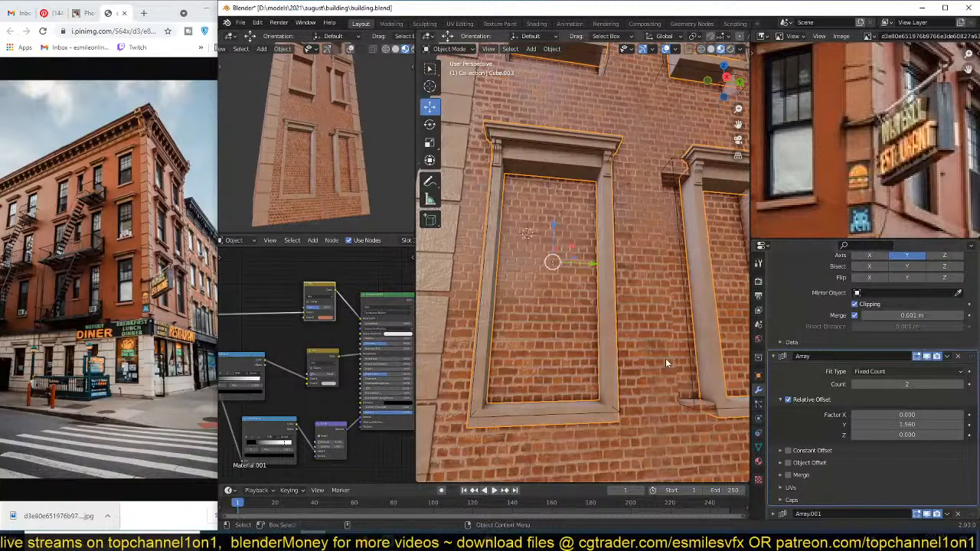
pyautogui.moveTo(907, 424); pyautogui.dragTo(881, 424)
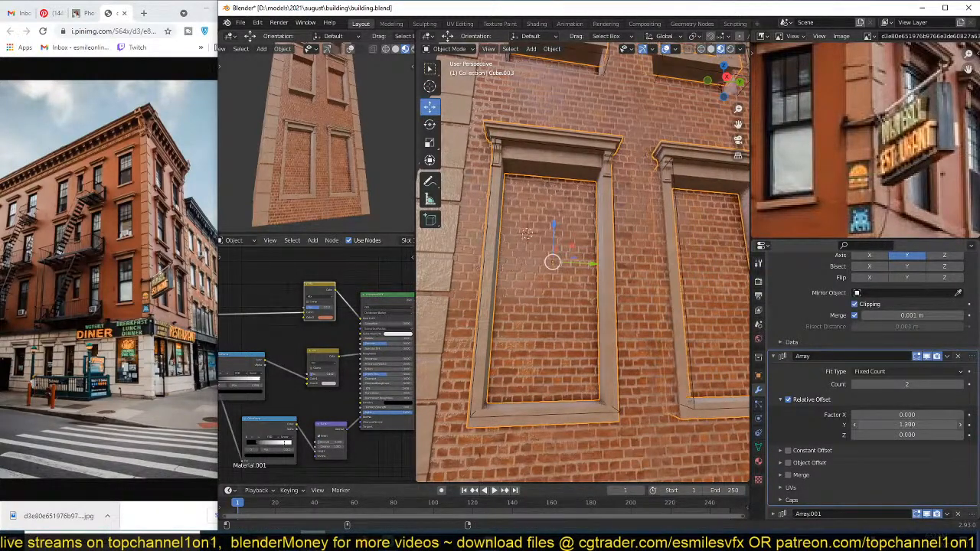
pyautogui.keyDown('shift'); pyautogui.moveTo(669, 337); pyautogui.dragTo(656, 400, button='middle'); pyautogui.keyUp('shift')
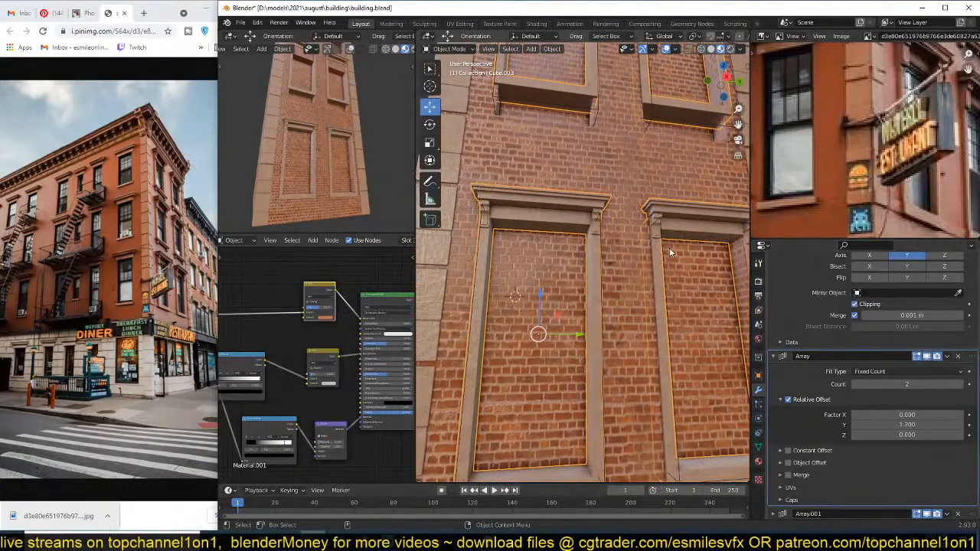
# Step: Set the Array.001 modifier's relative offset Z factor to 1.320 to align the surrounds with the upper-floor windows
pyautogui.keyDown('shift'); pyautogui.moveTo(597, 199); pyautogui.dragTo(616, 284, button='middle'); pyautogui.keyUp('shift')
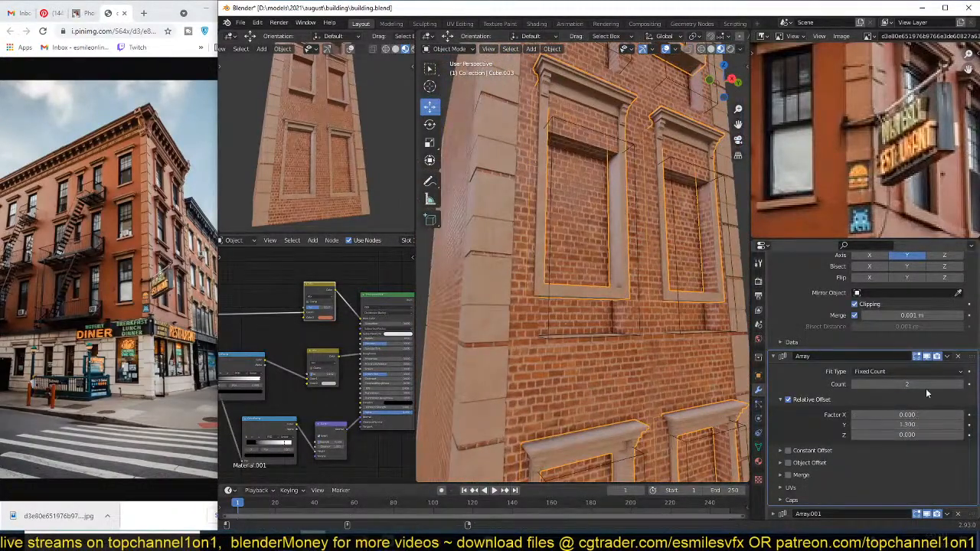
pyautogui.scroll(3, 880, 329)
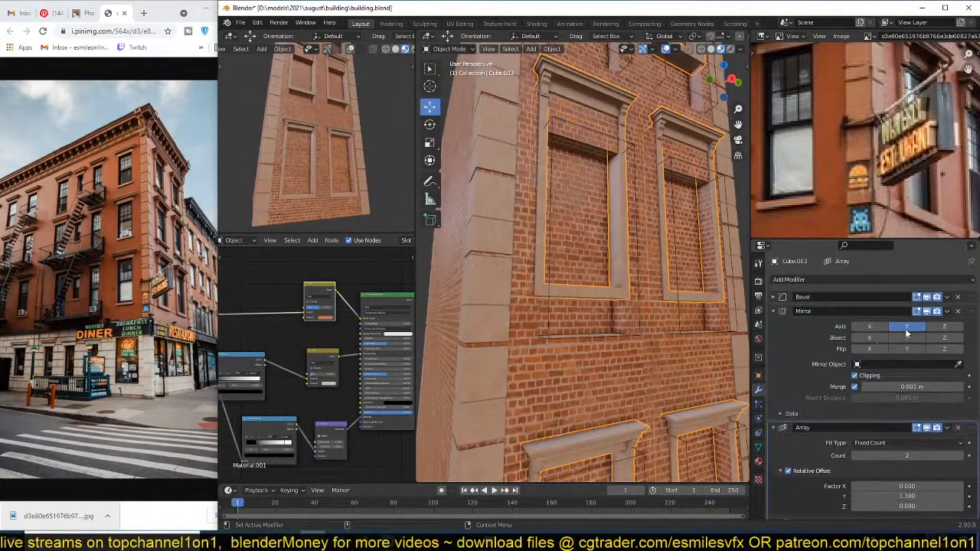
pyautogui.click(773, 310)
pyautogui.click(772, 483)
pyautogui.scroll(-5, 819, 482)
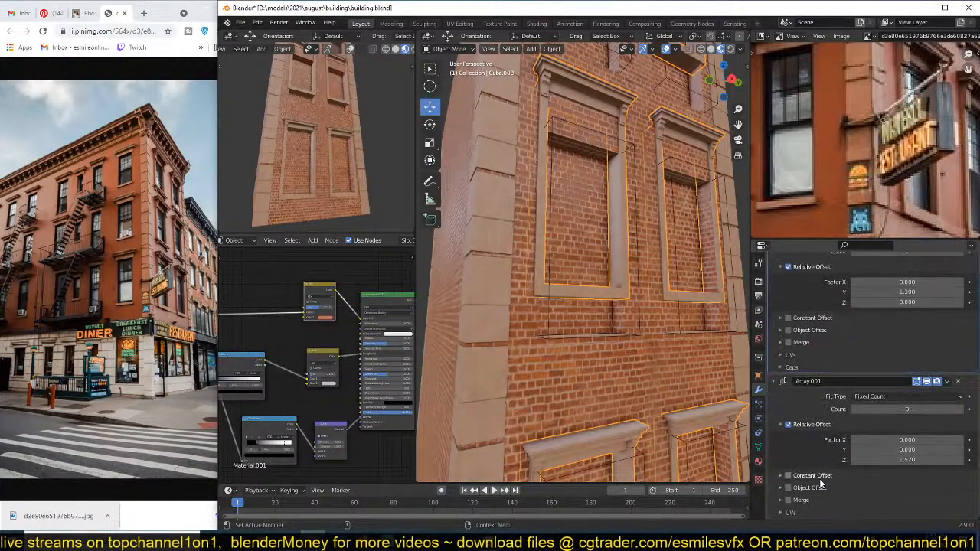
pyautogui.moveTo(907, 449); pyautogui.dragTo(880, 450)
pyautogui.scroll(-3, 689, 371)
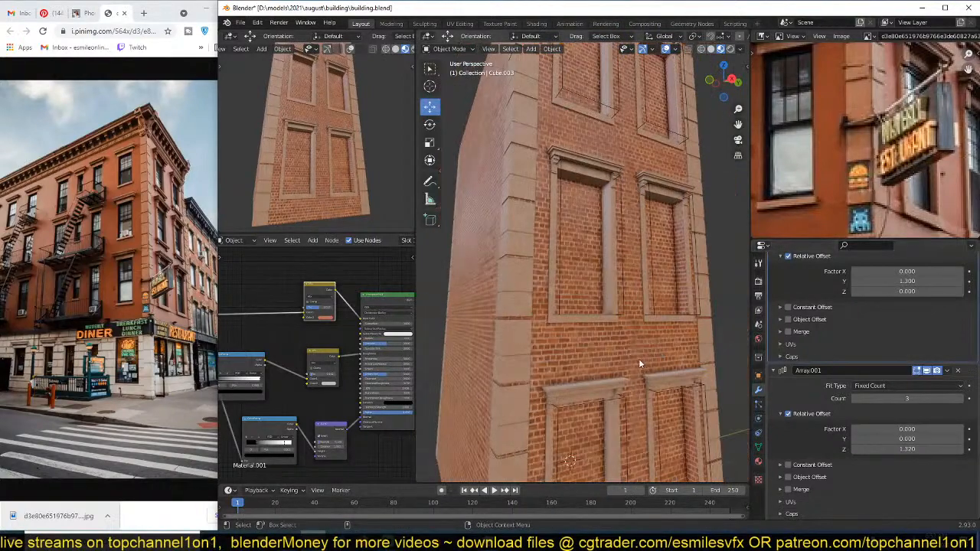
# Step: Check the arrayed surrounds across the whole facade against the reference photo, select the surround and save the scene
pyautogui.scroll(-2, 475, 257)
pyautogui.scroll(-4, 375, 176)
pyautogui.moveTo(316, 199); pyautogui.dragTo(323, 223, button='middle')
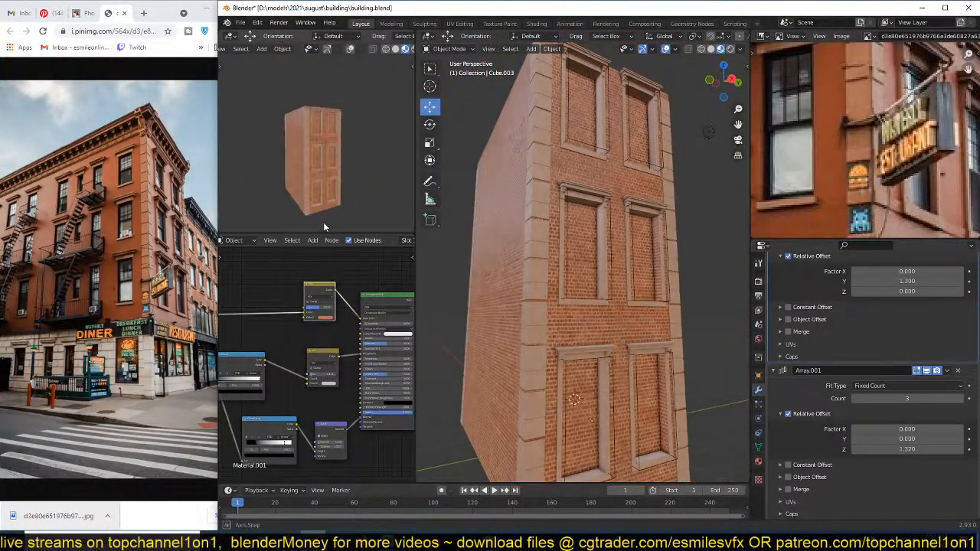
pyautogui.scroll(4, 678, 287)
pyautogui.moveTo(649, 353); pyautogui.dragTo(616, 283, button='middle')
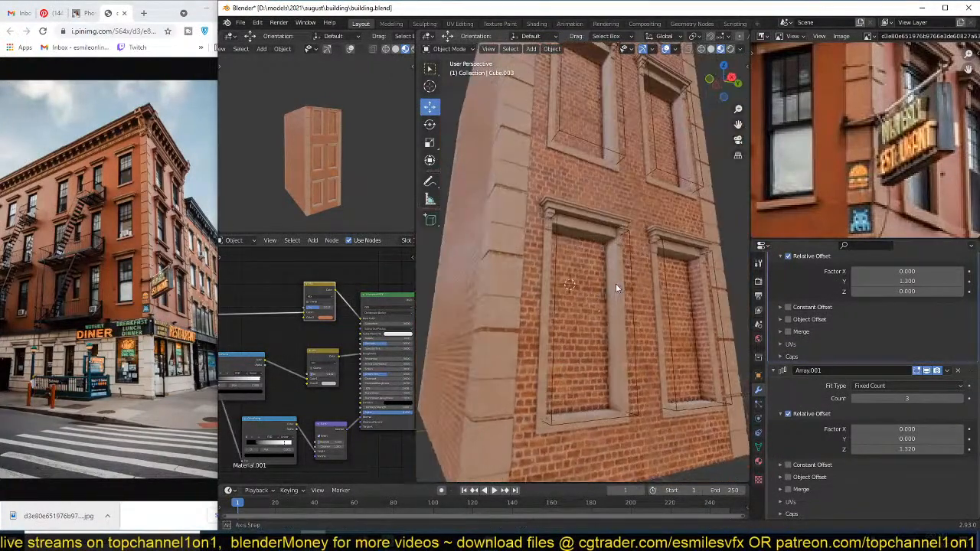
pyautogui.scroll(-2, 820, 162)
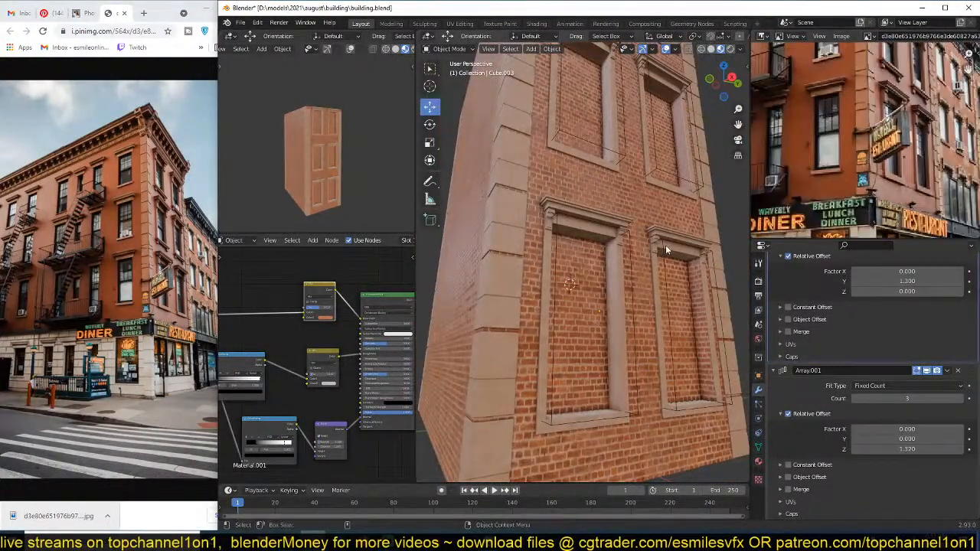
pyautogui.scroll(3, 606, 288)
pyautogui.click(619, 283)
pyautogui.hotkey('ctrl', 's')
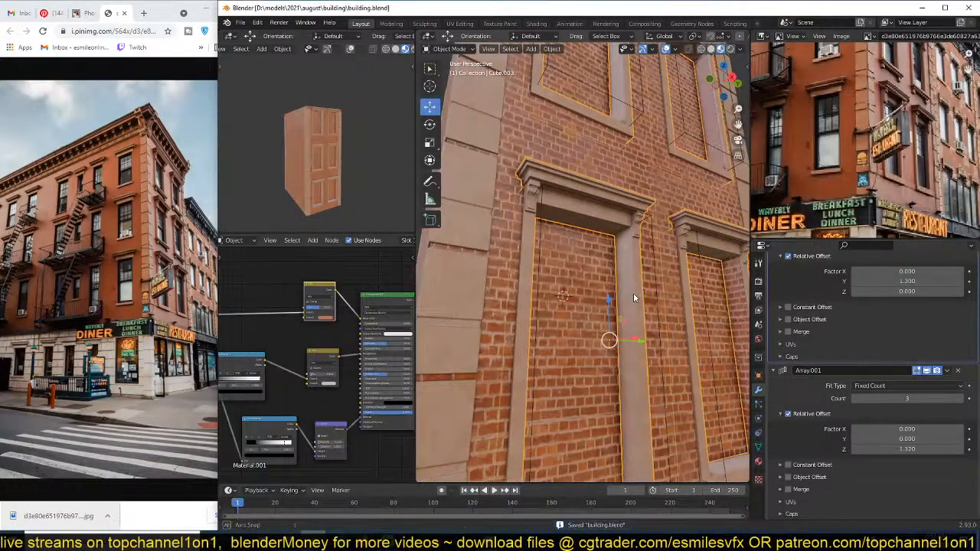
pyautogui.press('Tab')
pyautogui.moveTo(634, 294); pyautogui.dragTo(623, 316, button='middle')
pyautogui.hotkey('alt', 'a')
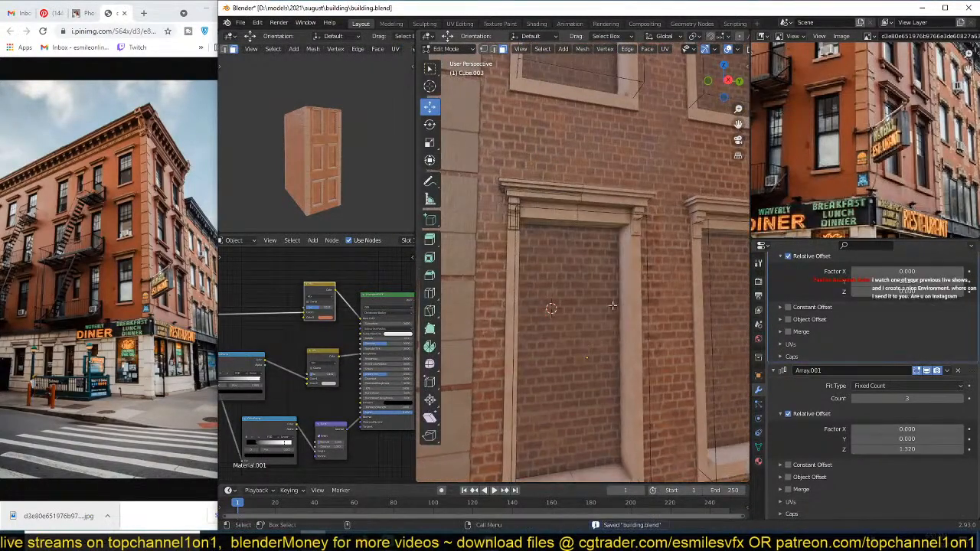
pyautogui.moveTo(563, 296); pyautogui.dragTo(530, 285, button='middle')
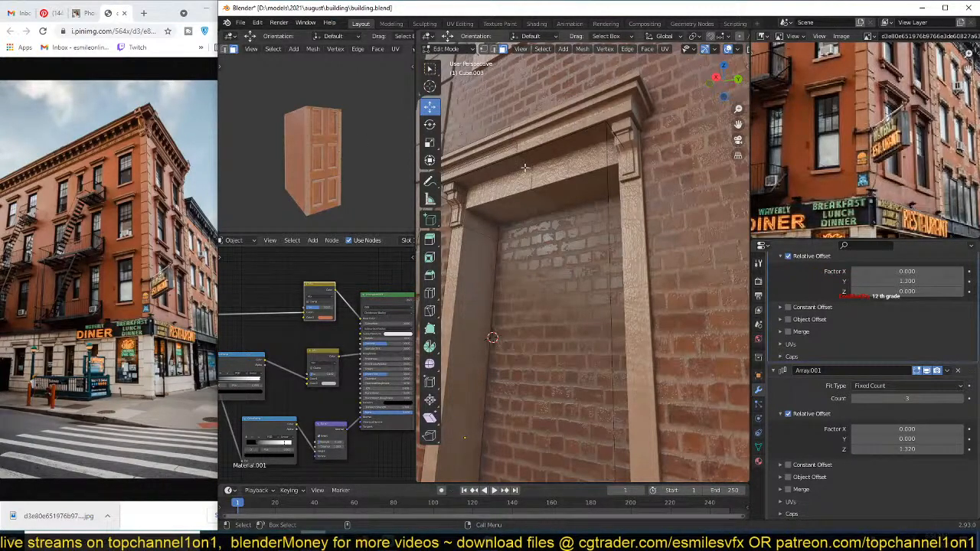
pyautogui.press('Tab')
# Step: Switch to Chrome, open a new tab in its own maximized window and go to the Discord channel page
pyautogui.click(144, 13)
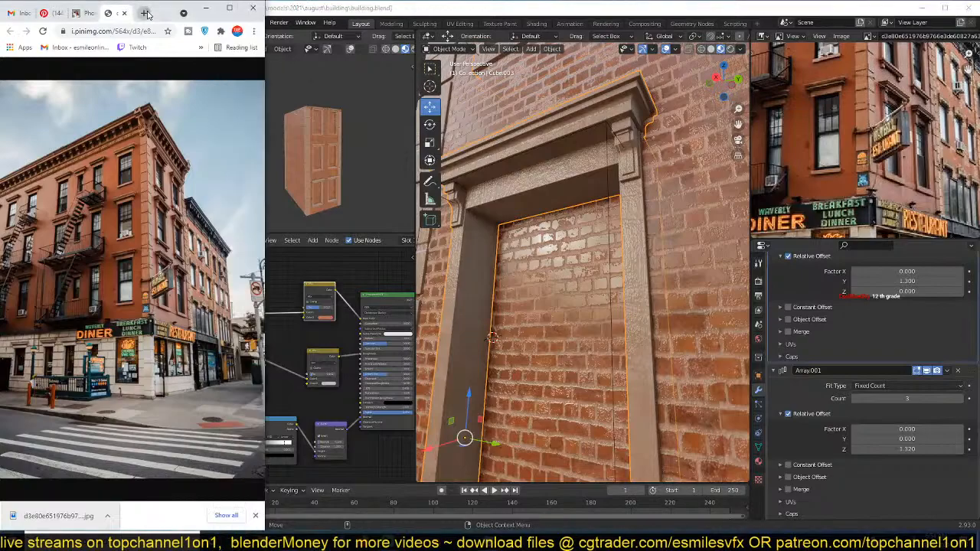
pyautogui.moveTo(116, 18); pyautogui.dragTo(424, 30)
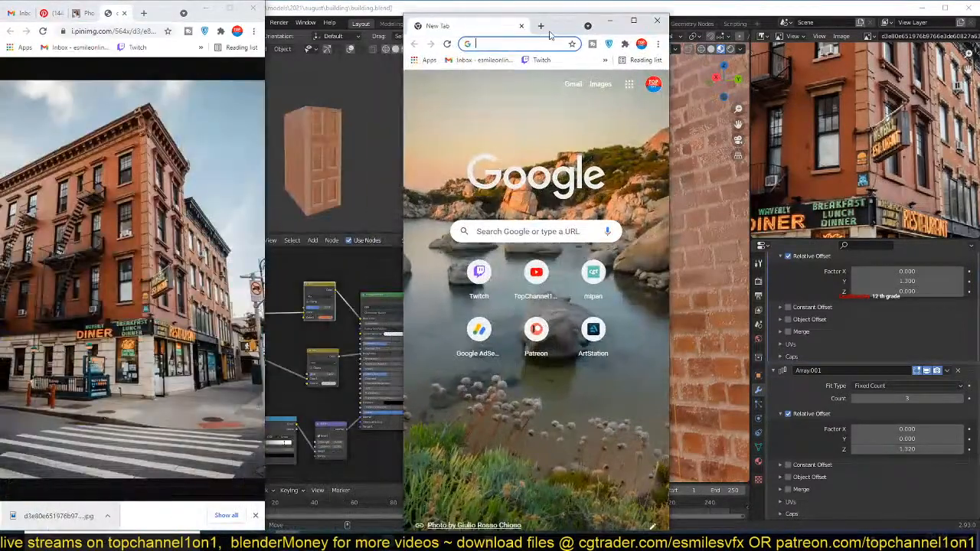
pyautogui.click(633, 23)
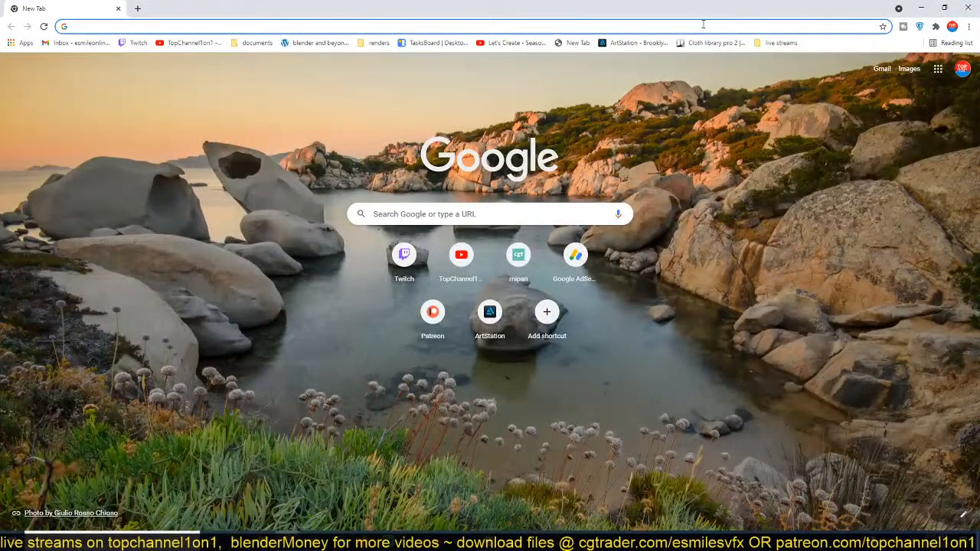
pyautogui.write('di')
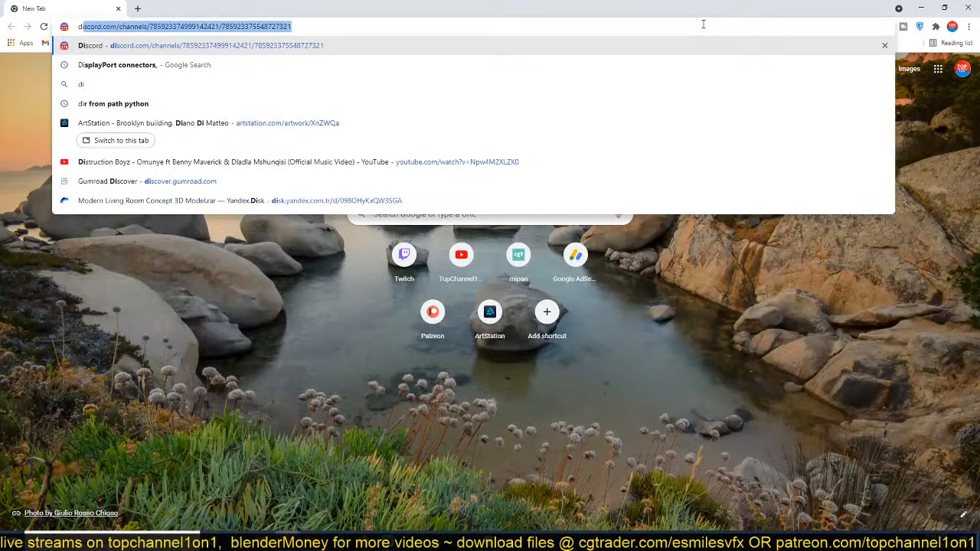
pyautogui.press('Return')
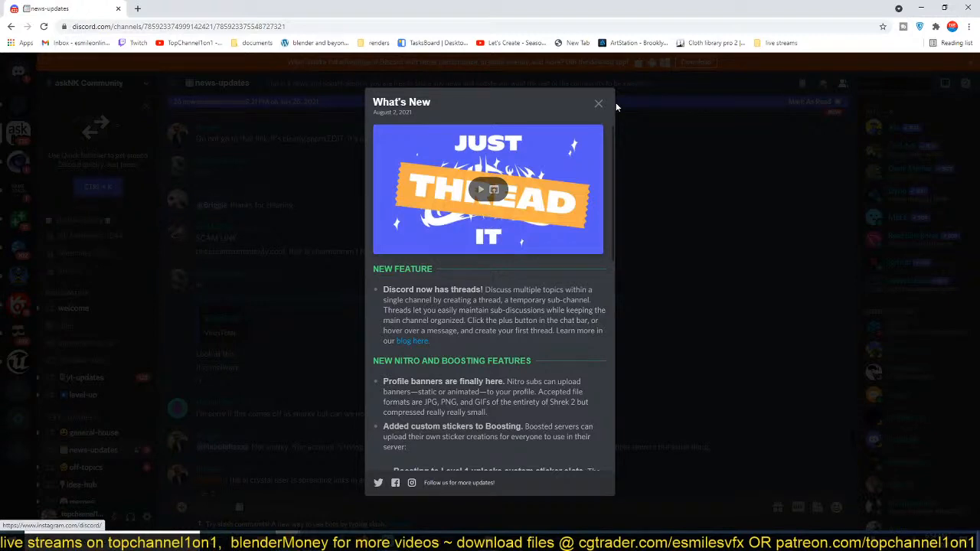
# Step: Dismiss the What's New notice and read through the news-updates channel to its latest messages
pyautogui.click(597, 103)
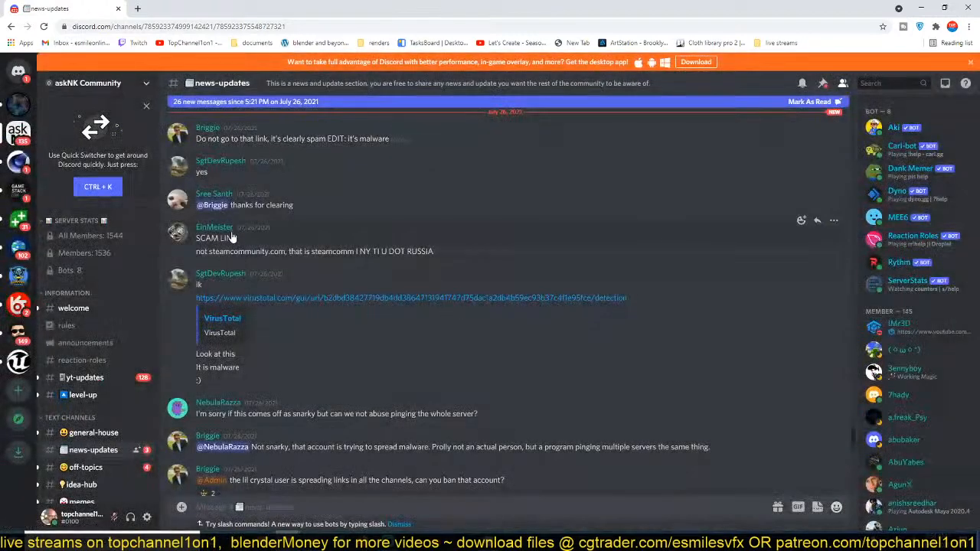
pyautogui.scroll(1, 261, 278)
pyautogui.scroll(-15, 257, 288)
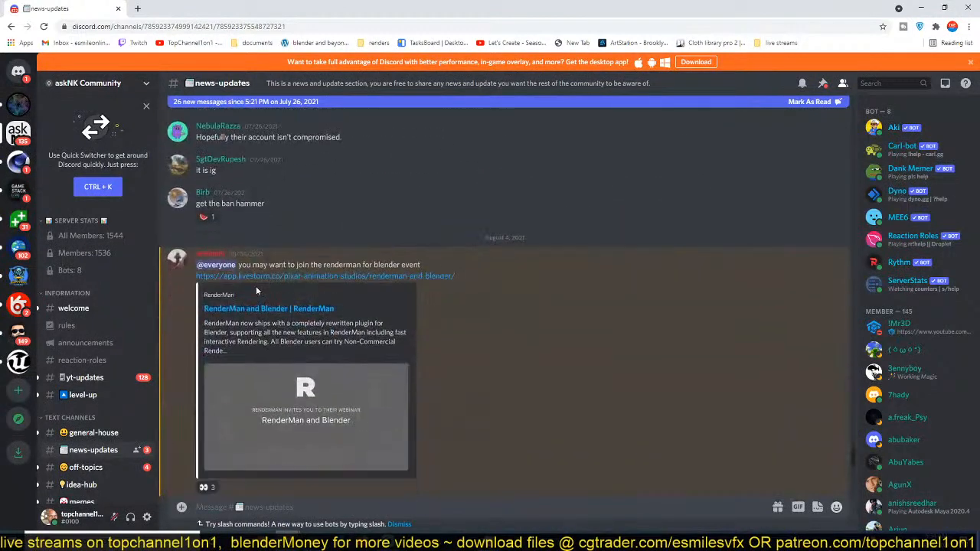
pyautogui.scroll(-1, 257, 291)
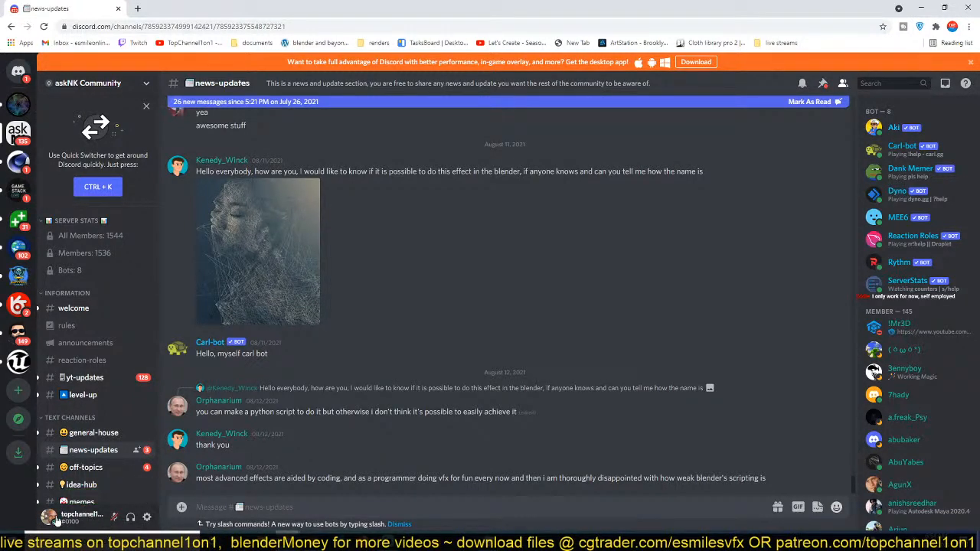
pyautogui.click(55, 520)
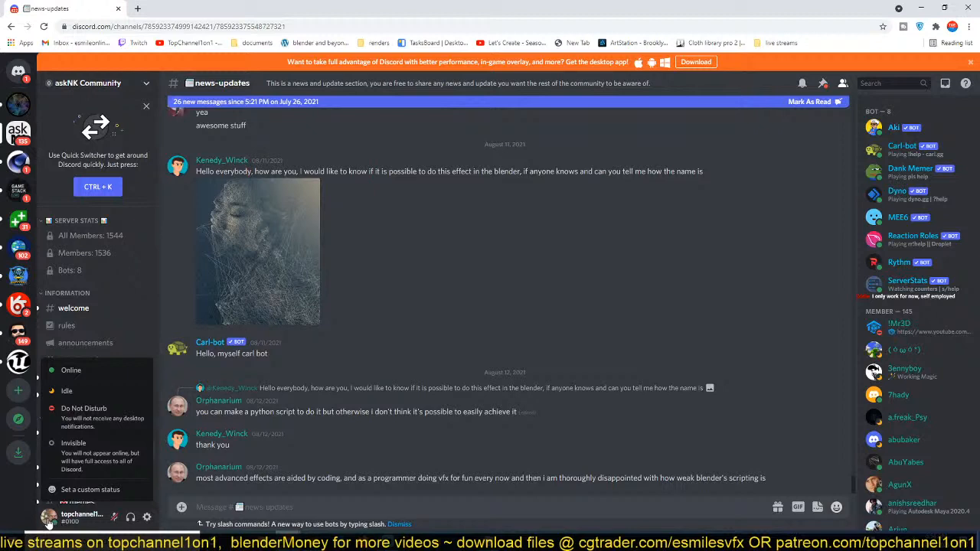
pyautogui.click(55, 520)
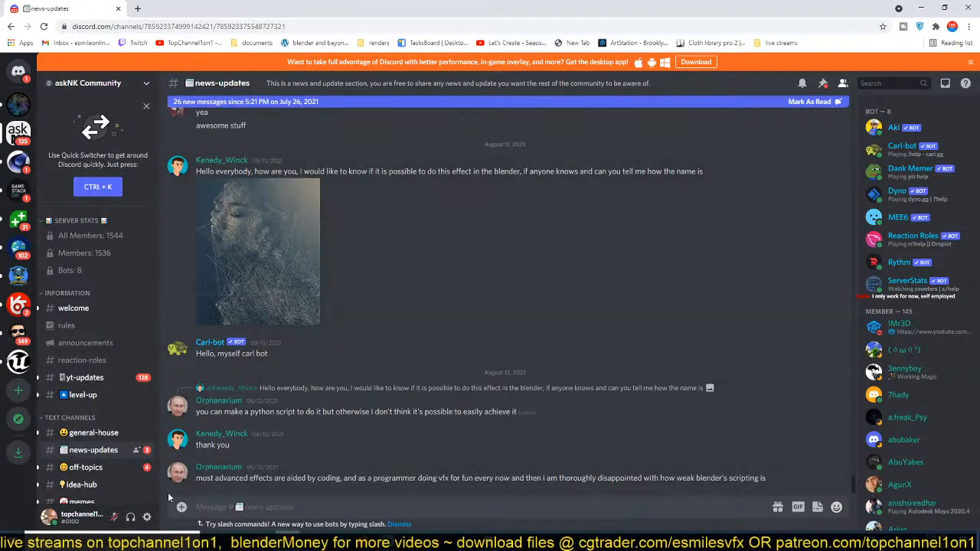
# Step: Go to the Discord home view and look over the account settings, leaving them unchanged
pyautogui.click(91, 517)
pyautogui.click(18, 71)
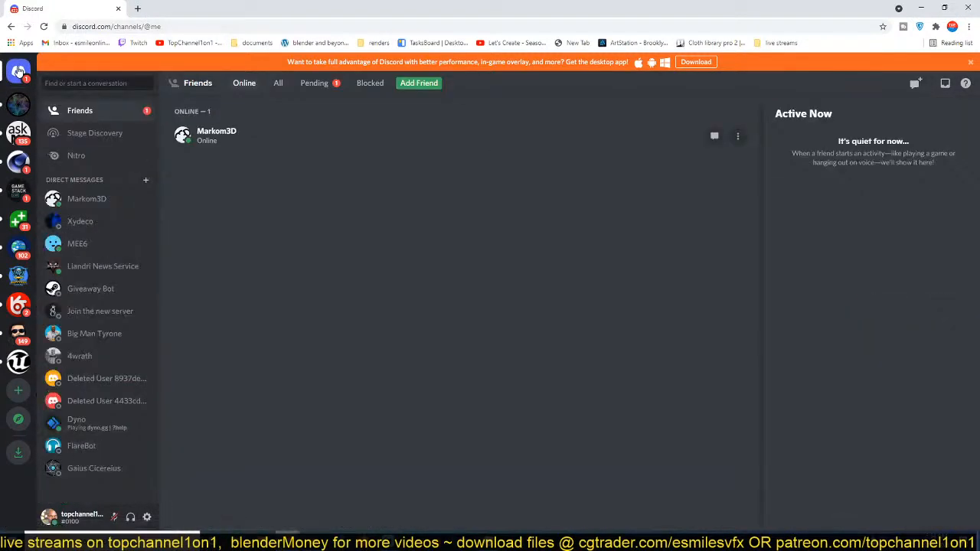
pyautogui.click(74, 517)
pyautogui.click(146, 517)
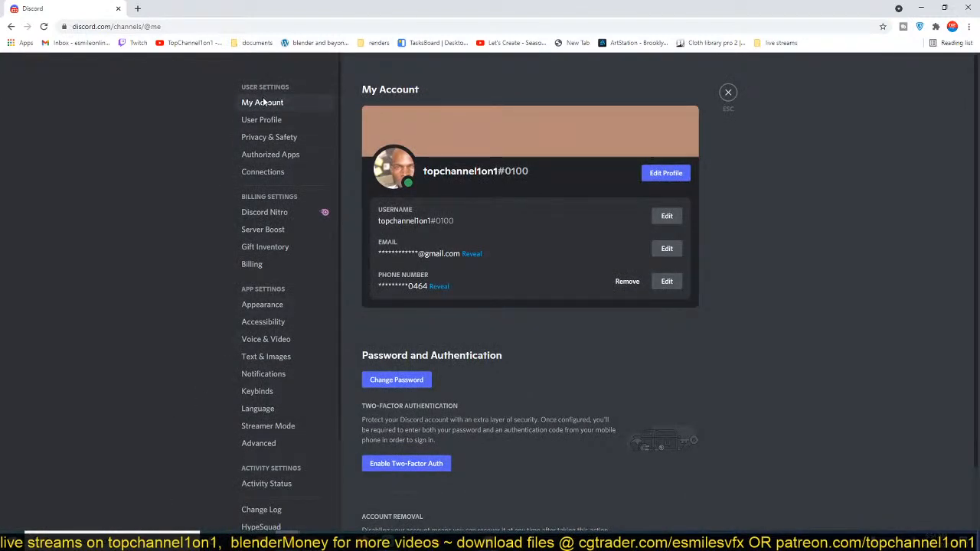
pyautogui.click(728, 92)
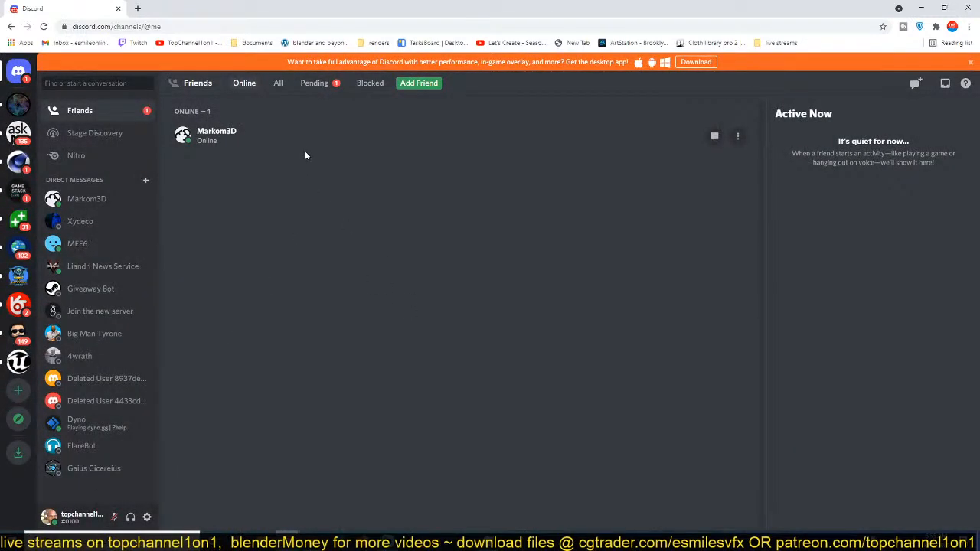
pyautogui.click(89, 519)
pyautogui.click(147, 516)
pyautogui.press('Escape')
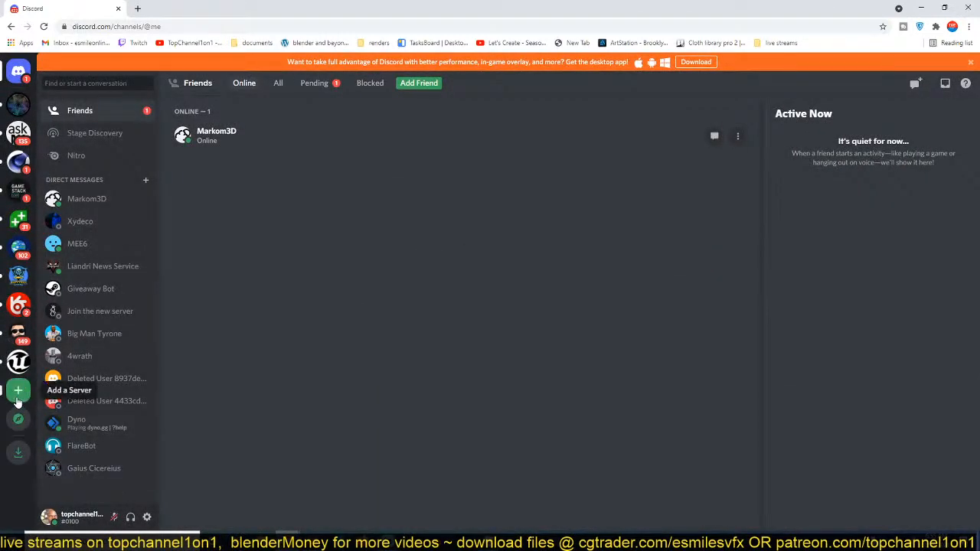
# Step: Create an own Discord server for a community audience with the suggested server name and dismiss the Threads introduction
pyautogui.click(19, 392)
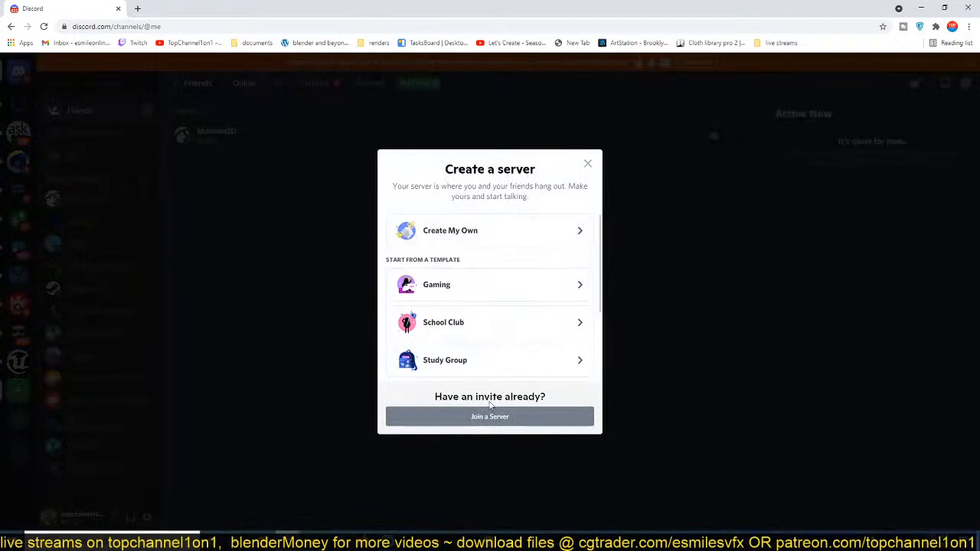
pyautogui.scroll(-2, 480, 306)
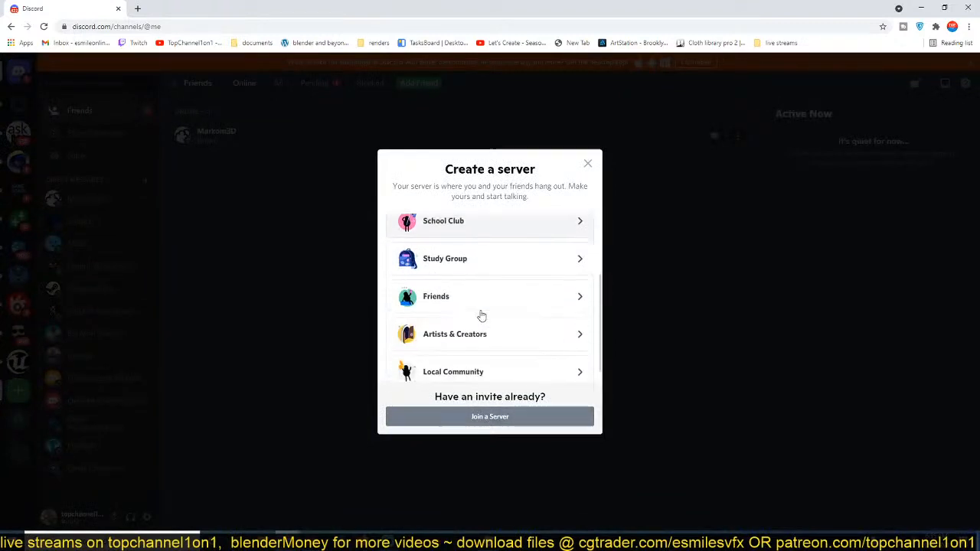
pyautogui.scroll(3, 505, 229)
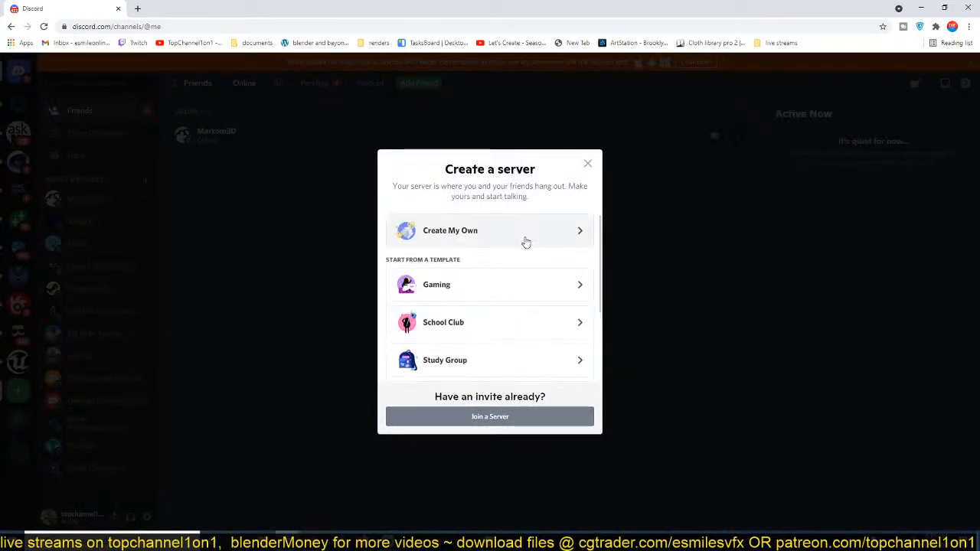
pyautogui.click(523, 240)
pyautogui.click(483, 314)
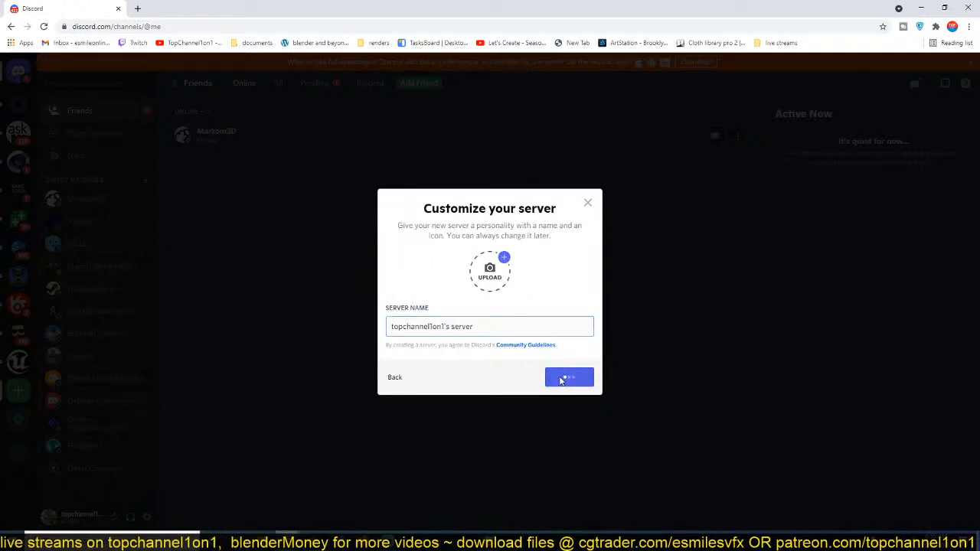
pyautogui.click(563, 376)
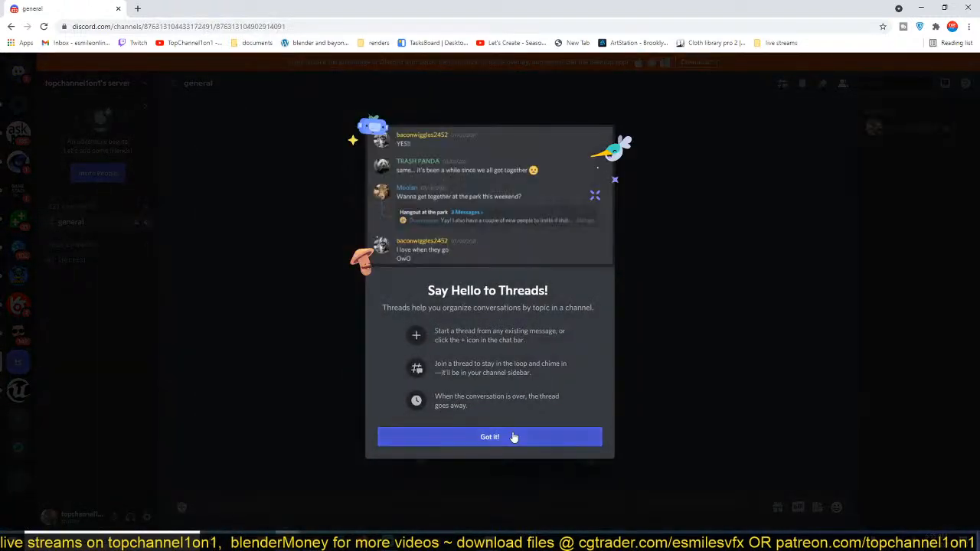
pyautogui.click(512, 435)
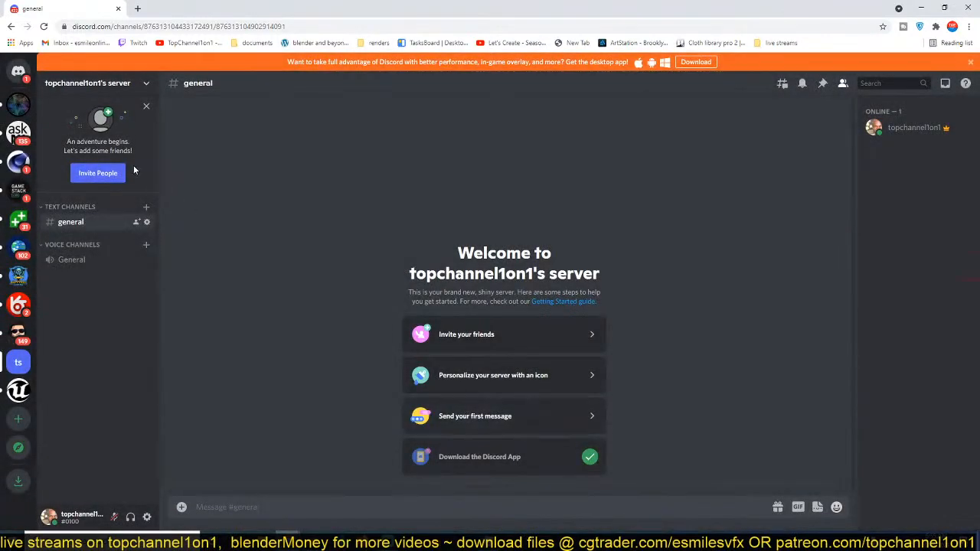
# Step: Copy the new server's invite link and close the invitation dialog
pyautogui.click(98, 173)
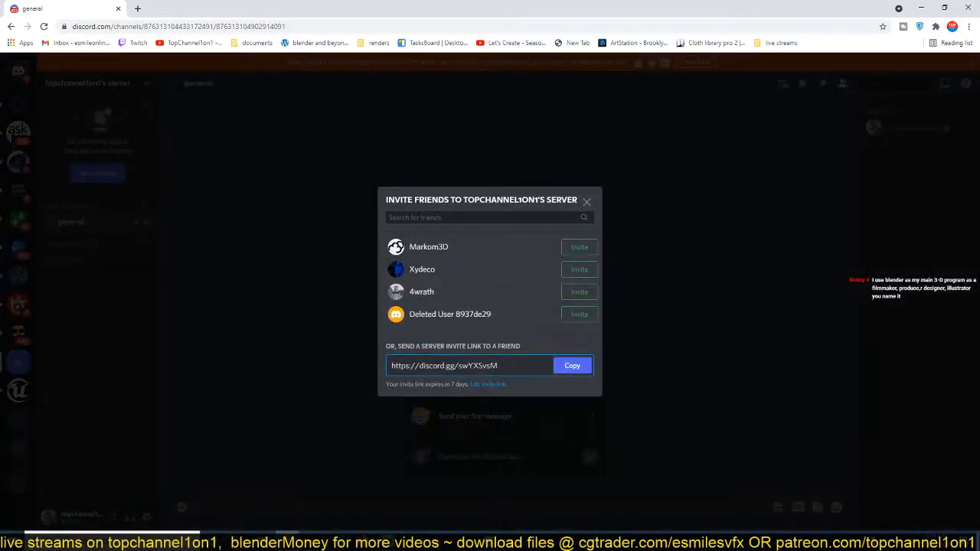
pyautogui.click(505, 368)
pyautogui.click(567, 374)
pyautogui.click(587, 202)
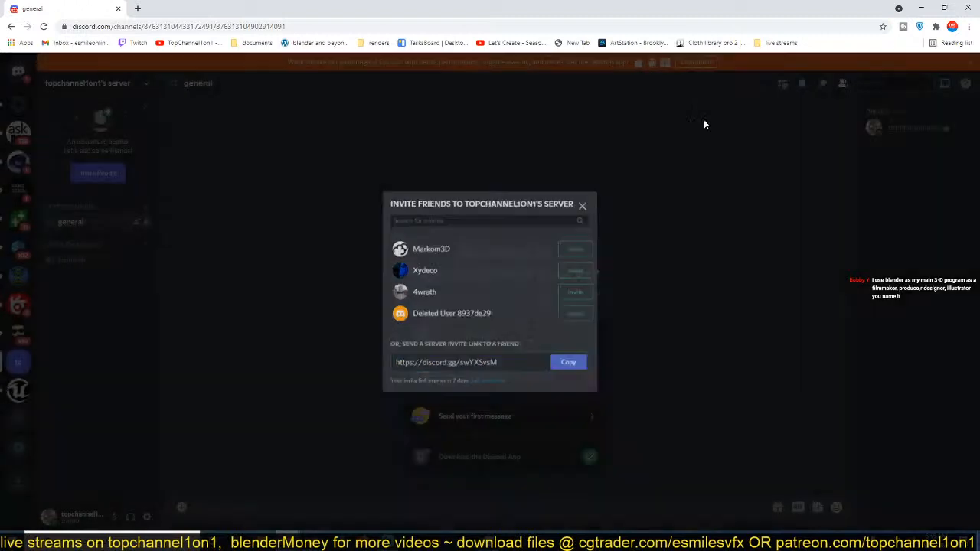
# Step: Open TasksBoard in a new tab, add a list named discord and store the copied invite link in it as a task
pyautogui.hotkey('ctrl', 't')
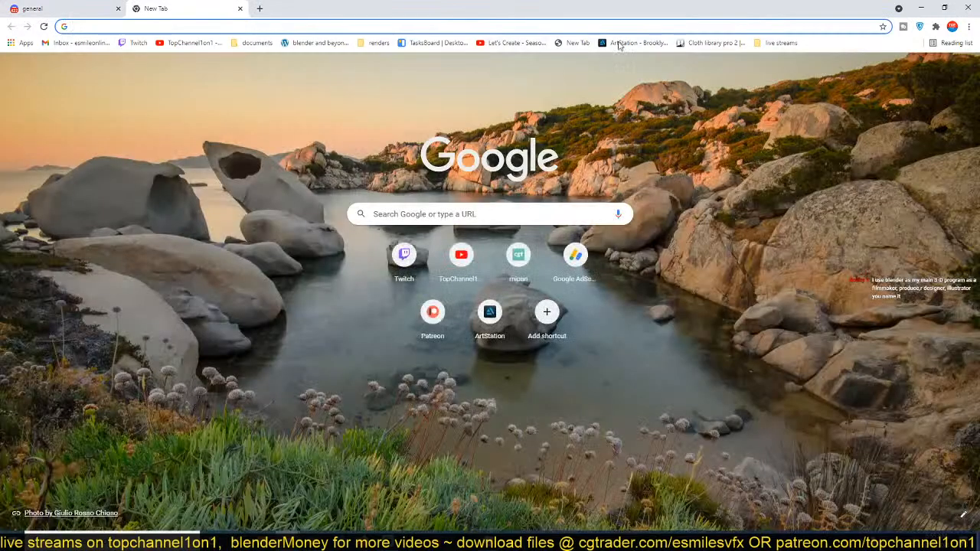
pyautogui.click(459, 44)
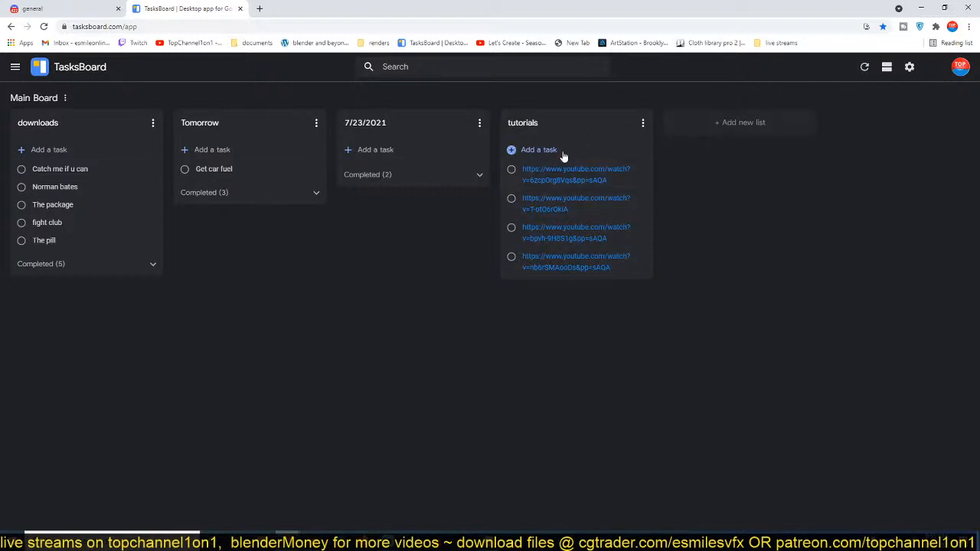
pyautogui.click(743, 123)
pyautogui.write('discord')
pyautogui.press('Return')
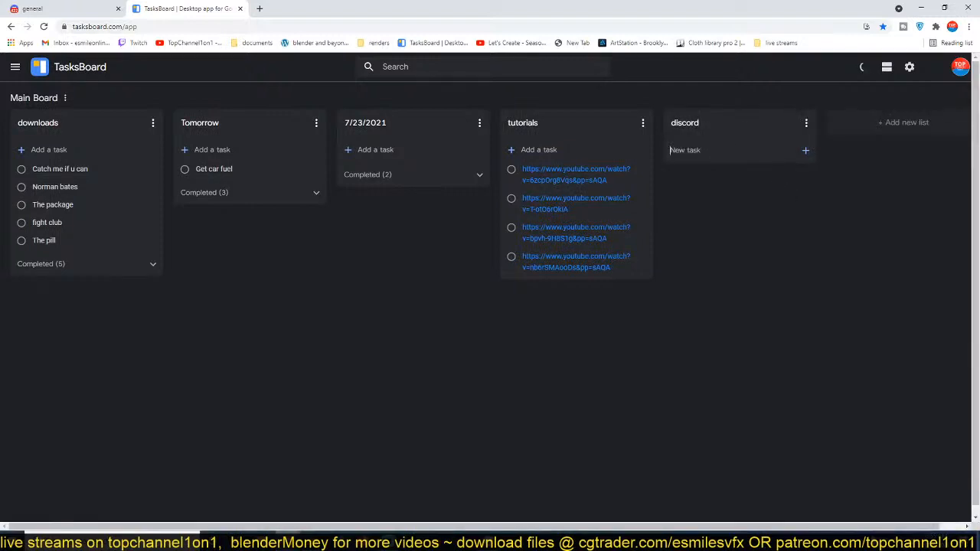
pyautogui.hotkey('ctrl', 'v')
pyautogui.press('Return')
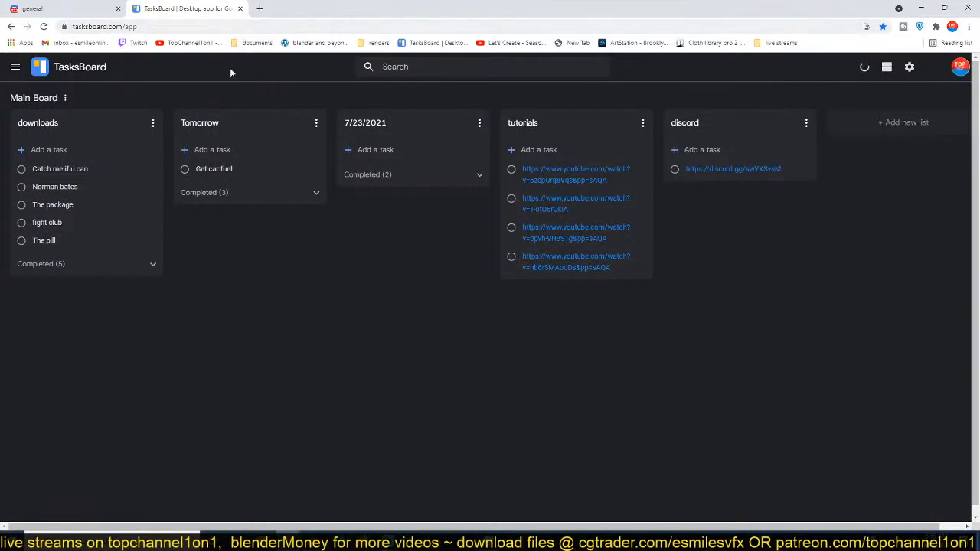
# Step: Switch back to Blender, apply the window surround's scale and save building.blend
pyautogui.click(61, 9)
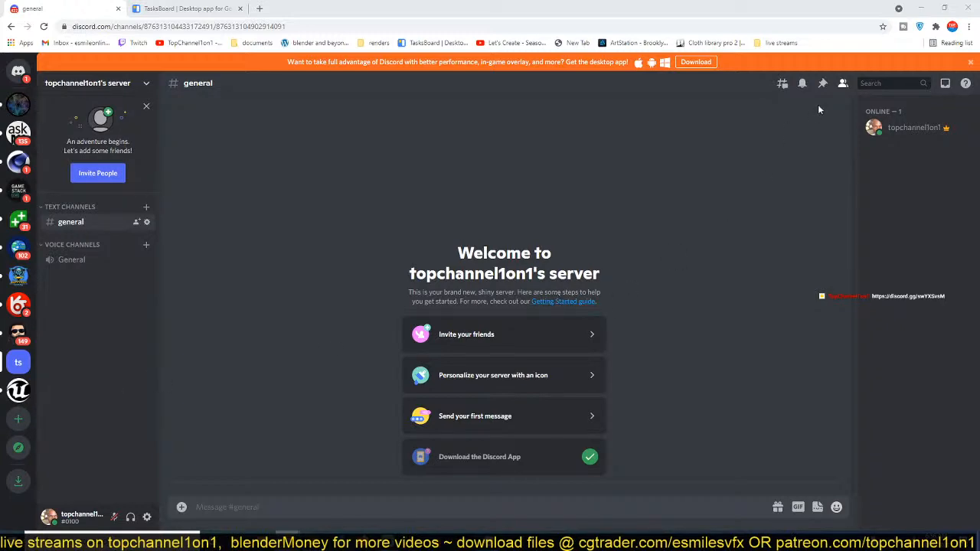
pyautogui.click(921, 8)
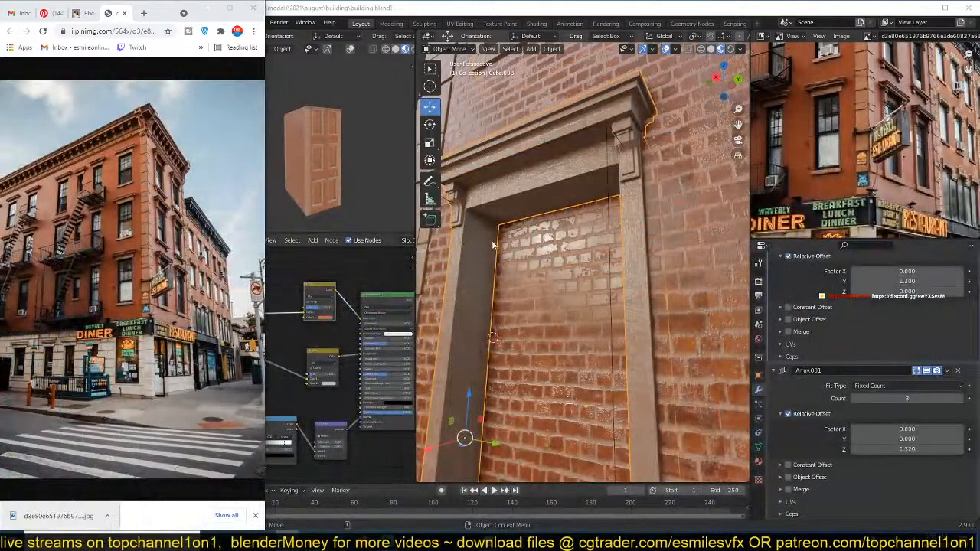
pyautogui.scroll(-3, 507, 248)
pyautogui.moveTo(507, 248); pyautogui.dragTo(586, 197, button='middle')
pyautogui.scroll(3, 586, 196)
pyautogui.click(586, 196)
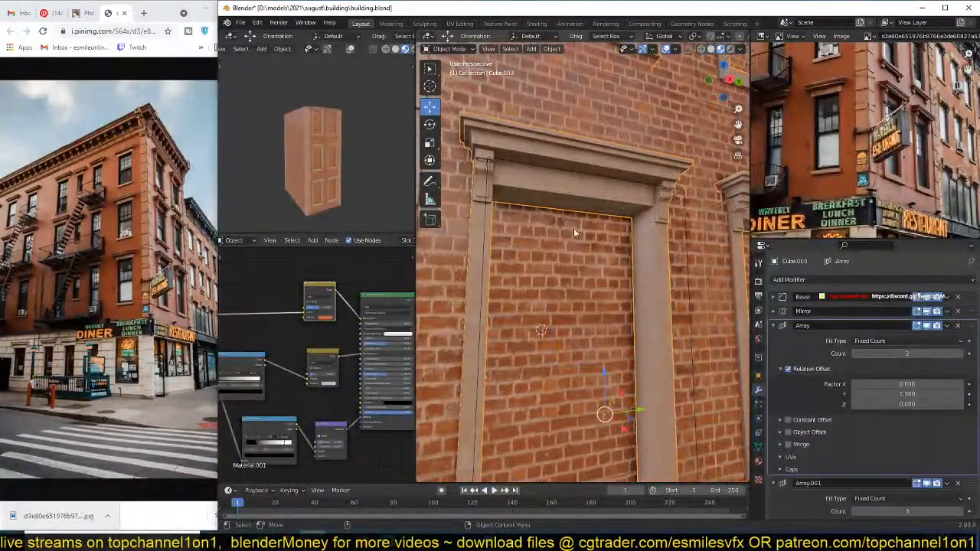
pyautogui.moveTo(570, 247); pyautogui.dragTo(613, 221, button='middle')
pyautogui.hotkey('ctrl', 'a')
pyautogui.click(613, 220)
pyautogui.moveTo(611, 285); pyautogui.dragTo(587, 260, button='middle')
pyautogui.hotkey('ctrl', 's')
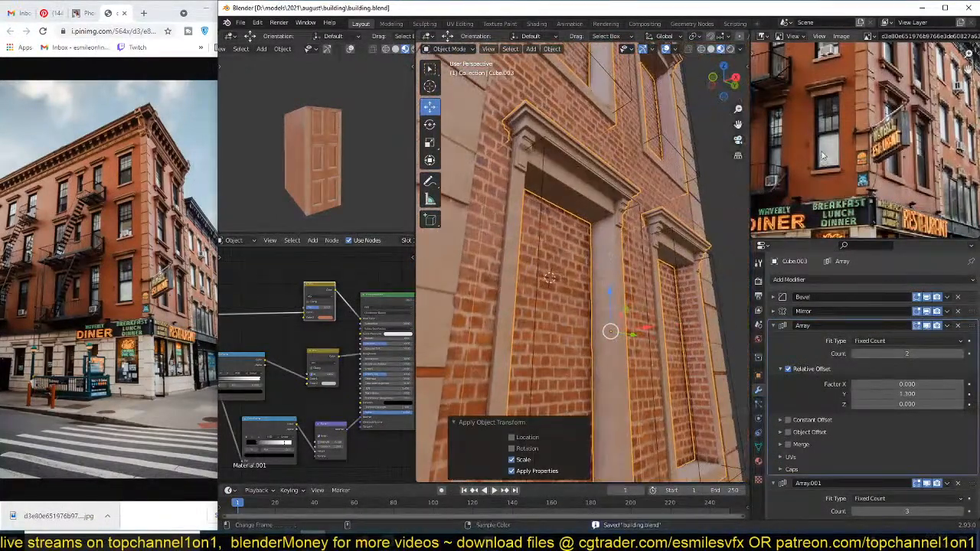
# Step: Duplicate the inner vertical edge of the surround's unmirrored jamb in place and shift the copy slightly along Y
pyautogui.moveTo(677, 208); pyautogui.dragTo(485, 278, button='middle')
pyautogui.press('Tab')
pyautogui.click(527, 206)
pyautogui.keyDown('alt'); pyautogui.click(473, 282); pyautogui.keyUp('alt')
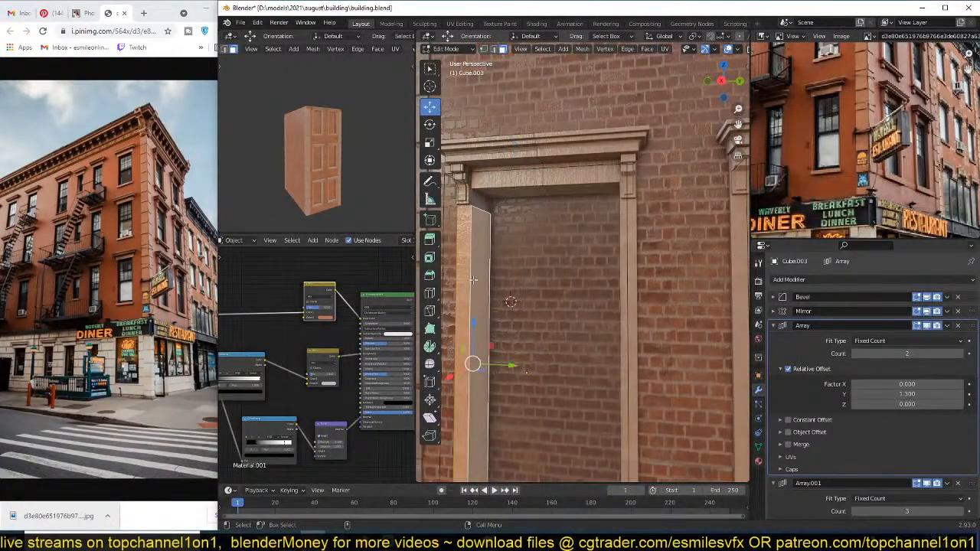
pyautogui.press('2')
pyautogui.click(474, 272)
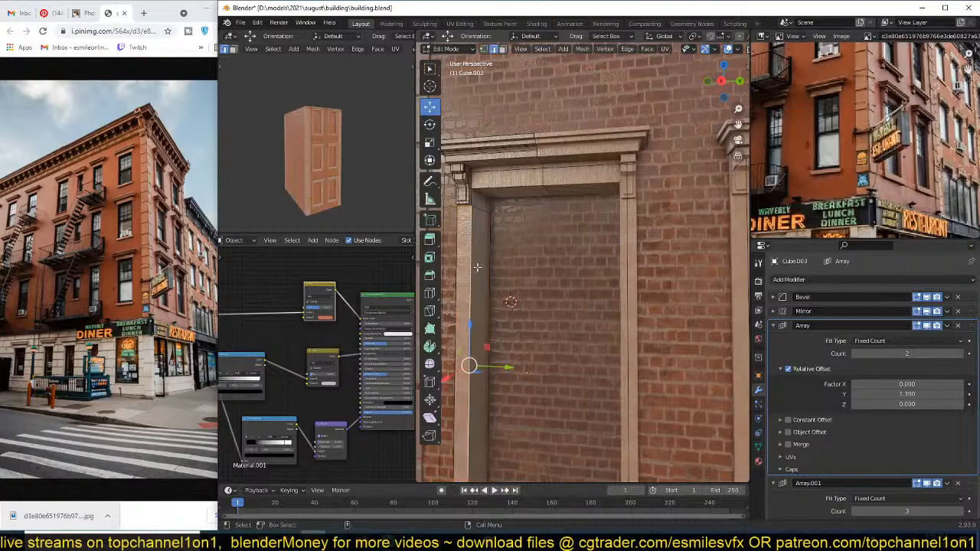
pyautogui.hotkey('shift', 'd')
pyautogui.rightClick(477, 267)
pyautogui.moveTo(477, 267); pyautogui.dragTo(517, 283, button='middle')
pyautogui.keyDown('shift'); pyautogui.moveTo(516, 284); pyautogui.dragTo(622, 212, button='middle'); pyautogui.keyUp('shift')
pyautogui.scroll(-2, 612, 214)
pyautogui.moveTo(606, 284); pyautogui.dragTo(613, 284)
pyautogui.scroll(3, 594, 217)
pyautogui.keyDown('shift'); pyautogui.moveTo(584, 171); pyautogui.dragTo(564, 217, button='middle'); pyautogui.keyUp('shift')
# Step: Raise the upper vertex of the duplicated jamb edge to the underside of the lintel
pyautogui.press('1')
pyautogui.click(561, 152)
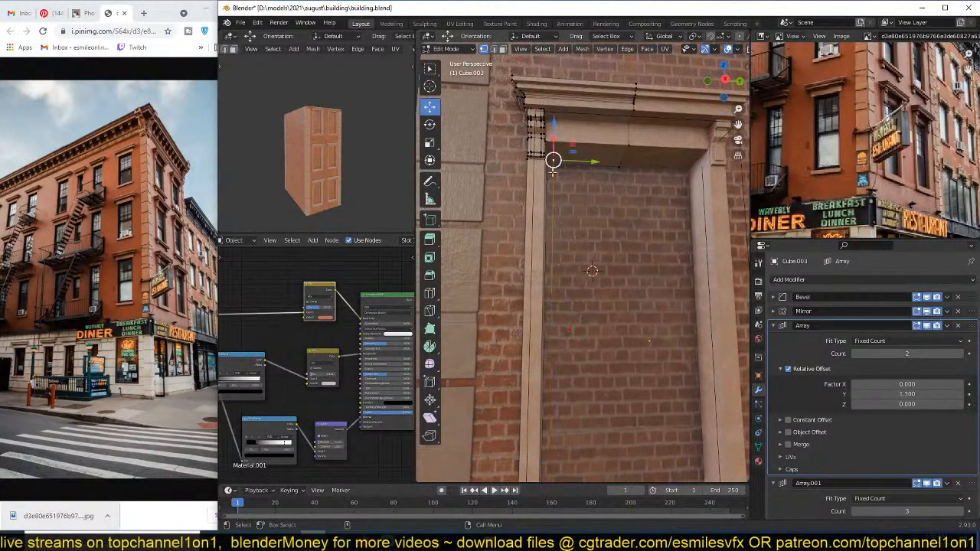
pyautogui.moveTo(561, 151); pyautogui.dragTo(548, 202, button='middle')
pyautogui.moveTo(550, 118); pyautogui.dragTo(559, 93)
# Step: Extrude the duplicated edge along Y to the mirror centre as a window pane and move its outer edge against the jamb
pyautogui.press('2')
pyautogui.click(557, 207)
pyautogui.moveTo(582, 303); pyautogui.dragTo(580, 337, button='middle')
pyautogui.click(557, 341)
pyautogui.press('e')
pyautogui.rightClick(583, 336)
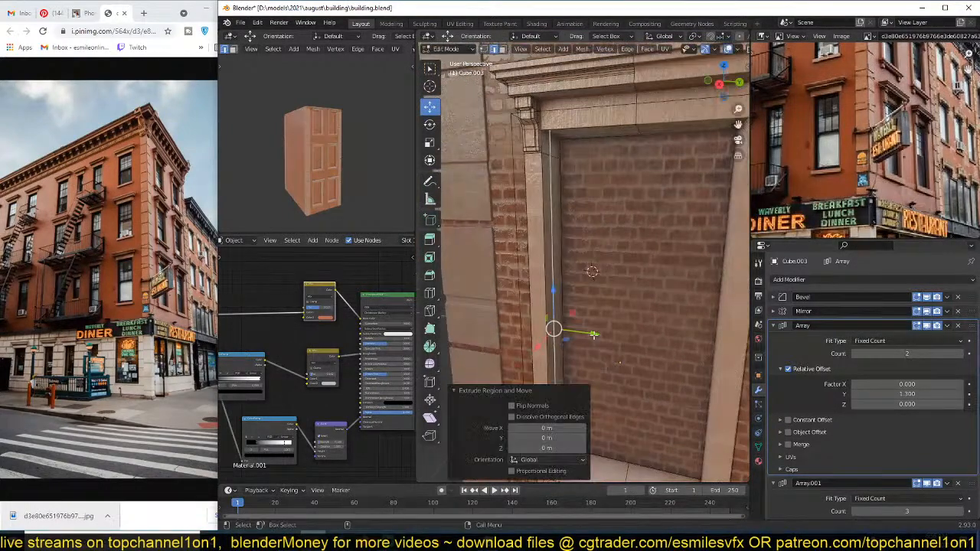
pyautogui.moveTo(596, 335); pyautogui.dragTo(673, 343)
pyautogui.click(552, 266)
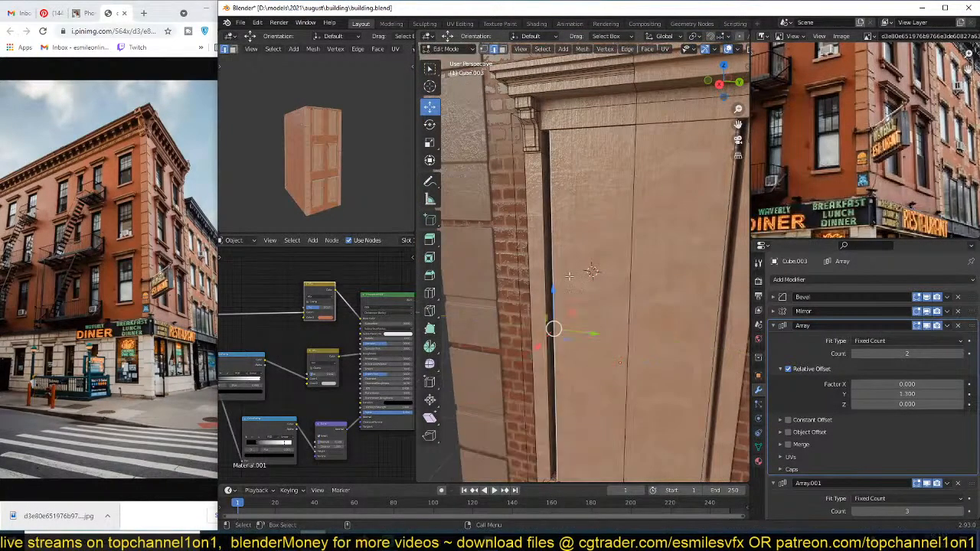
pyautogui.moveTo(586, 334); pyautogui.dragTo(577, 334)
# Step: Add a second material slot with a new material and assign it to the window pane face
pyautogui.press('3')
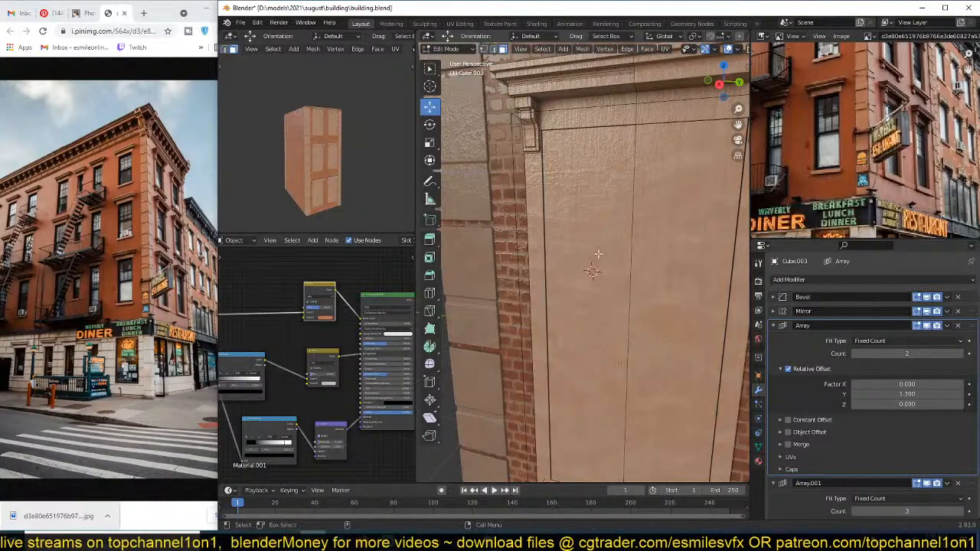
pyautogui.click(598, 256)
pyautogui.click(758, 461)
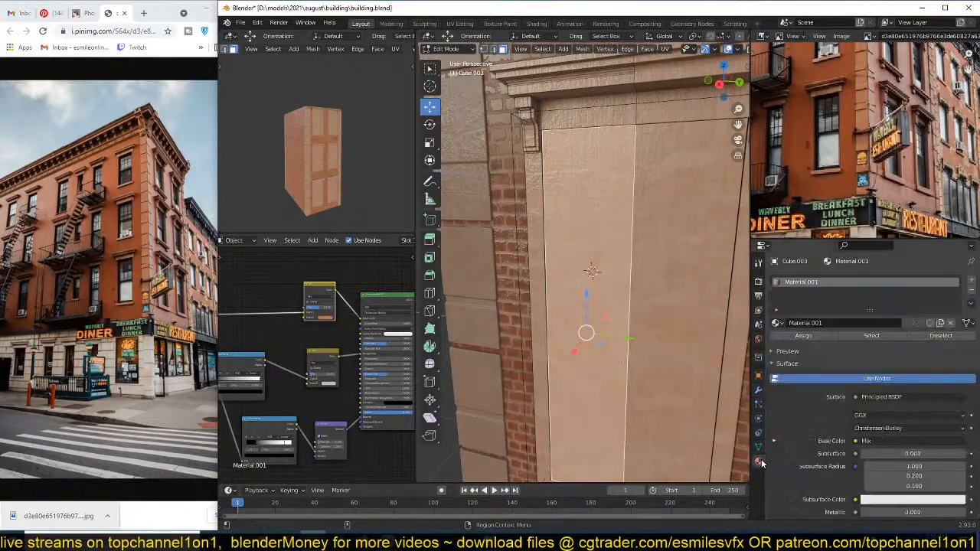
pyautogui.click(970, 281)
pyautogui.click(817, 342)
pyautogui.click(803, 356)
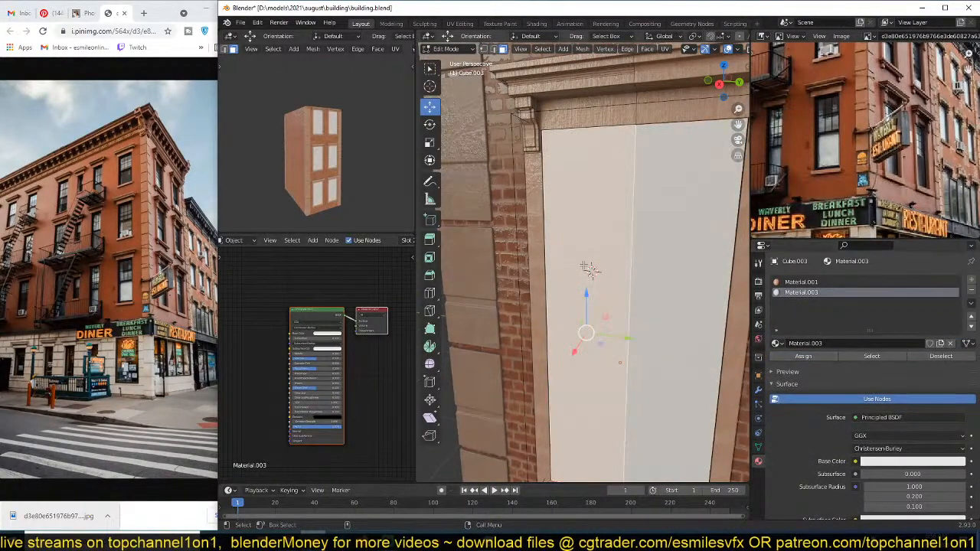
# Step: Move the window pane about -0.038 m along X, nudge its outer edge against the jamb and leave Edit Mode
pyautogui.moveTo(581, 329); pyautogui.dragTo(639, 330, button='middle')
pyautogui.moveTo(616, 346); pyautogui.dragTo(606, 341)
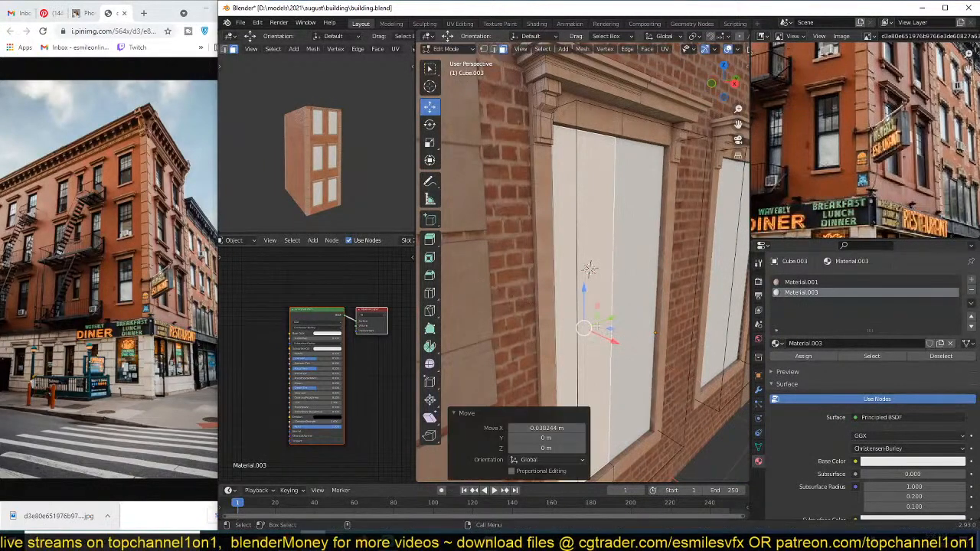
pyautogui.moveTo(606, 342); pyautogui.dragTo(575, 270, button='middle')
pyautogui.press('2')
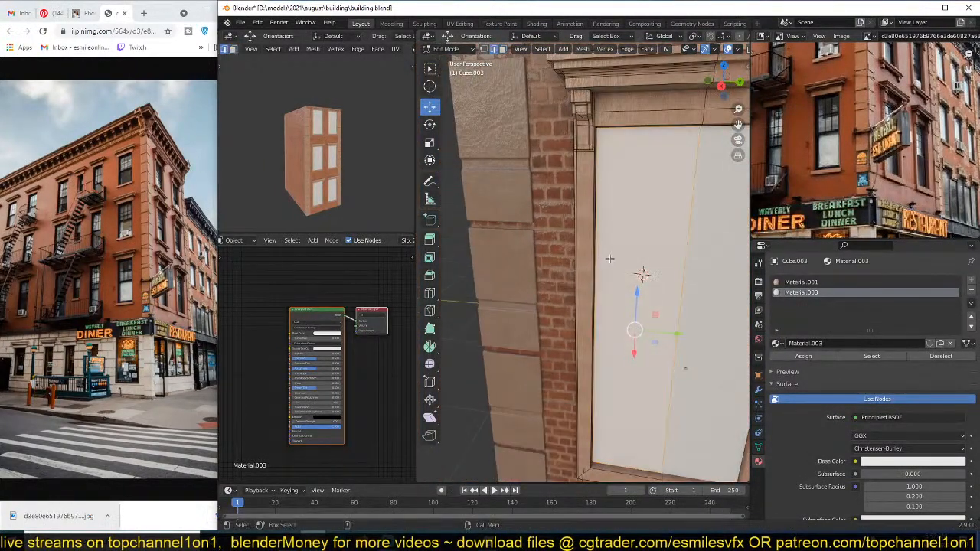
pyautogui.click(604, 262)
pyautogui.moveTo(634, 330); pyautogui.dragTo(631, 330)
pyautogui.press('Tab')
# Step: Set the pane material's metallic to 1.000 and roughness to 0.100 for a reflective glass look, then save the scene
pyautogui.moveTo(642, 302); pyautogui.dragTo(664, 289, button='middle')
pyautogui.scroll(5, 352, 355)
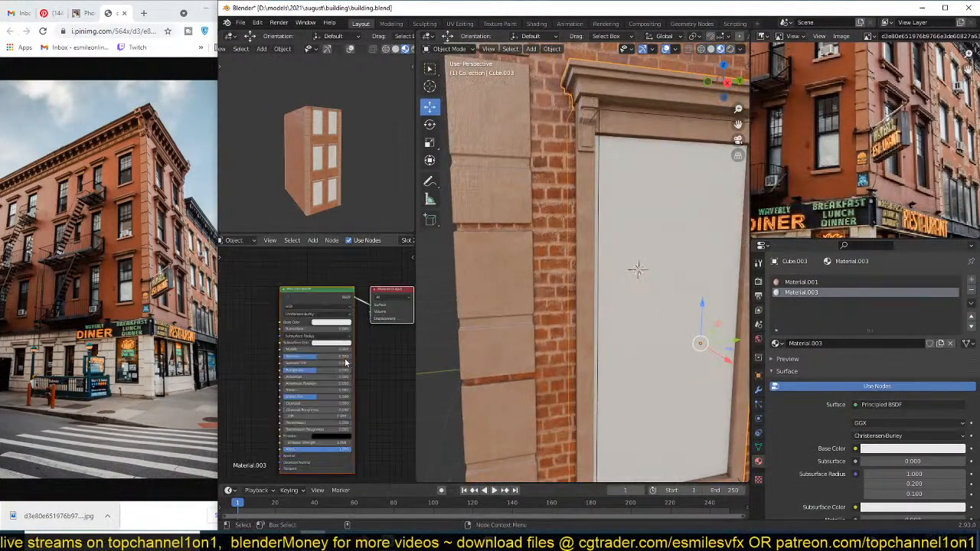
pyautogui.moveTo(323, 358); pyautogui.dragTo(339, 348, button='middle')
pyautogui.press('Return')
pyautogui.moveTo(644, 284); pyautogui.dragTo(700, 206, button='middle')
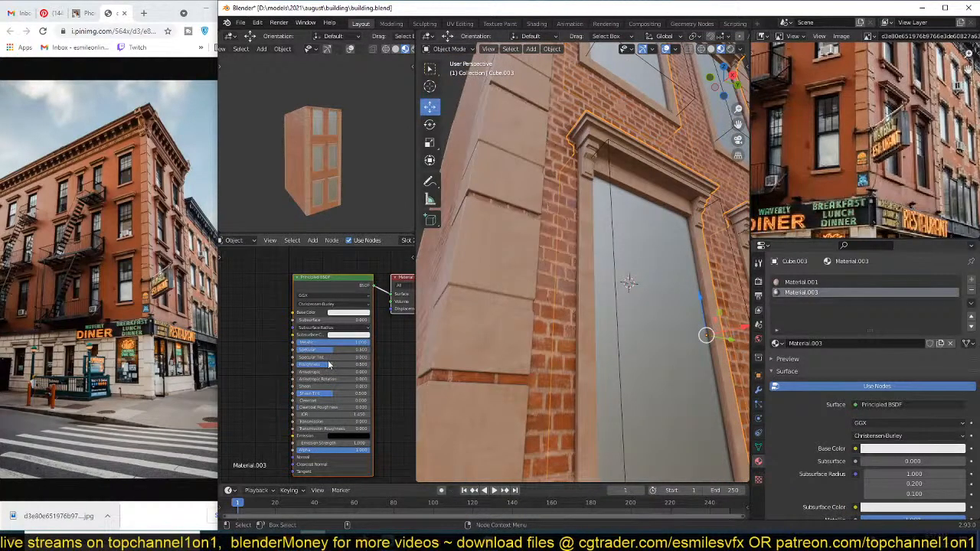
pyautogui.press('g')
pyautogui.click(310, 367)
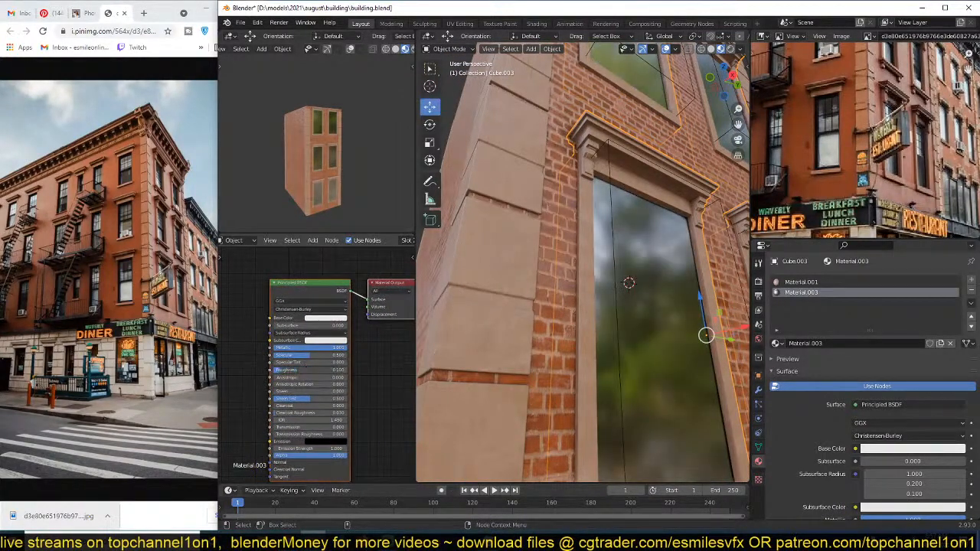
pyautogui.moveTo(465, 293); pyautogui.dragTo(596, 303, button='middle')
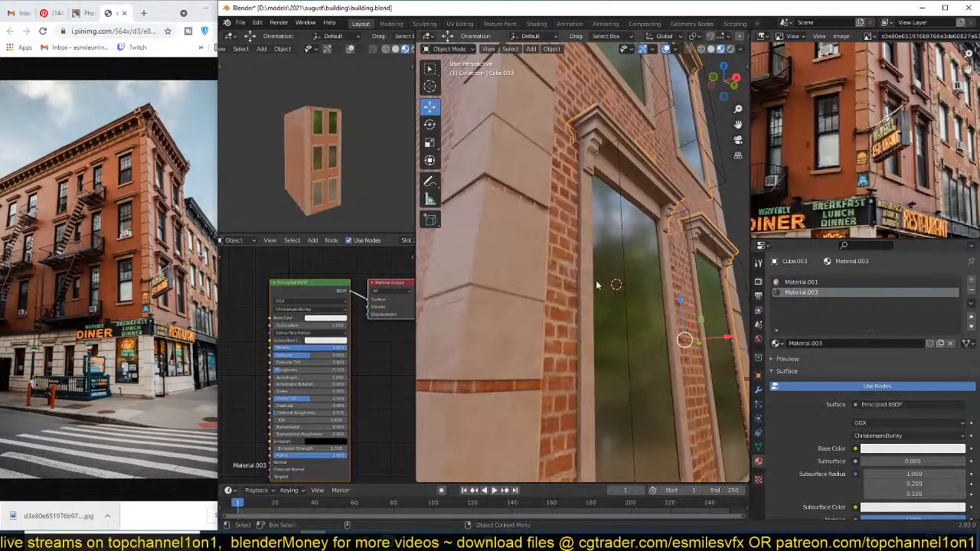
pyautogui.moveTo(597, 284); pyautogui.dragTo(616, 335, button='middle')
pyautogui.hotkey('ctrl', 's')
pyautogui.moveTo(280, 377); pyautogui.dragTo(354, 370, button='middle')
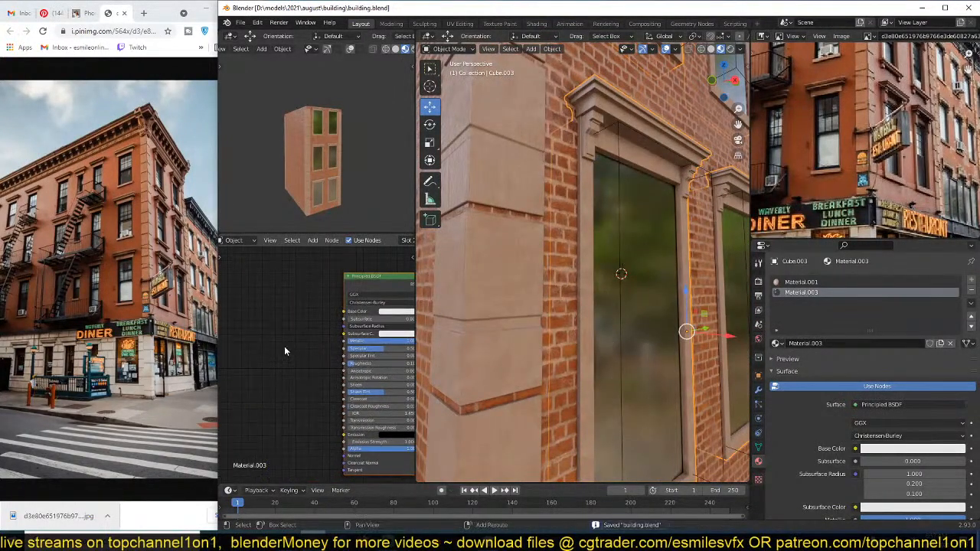
# Step: Add an image texture with grunge_map_004_bitmap_output.jpg from the grunges folder and connect its color to the pane material's roughness
pyautogui.hotkey('shift', 'a')
pyautogui.moveTo(252, 392)
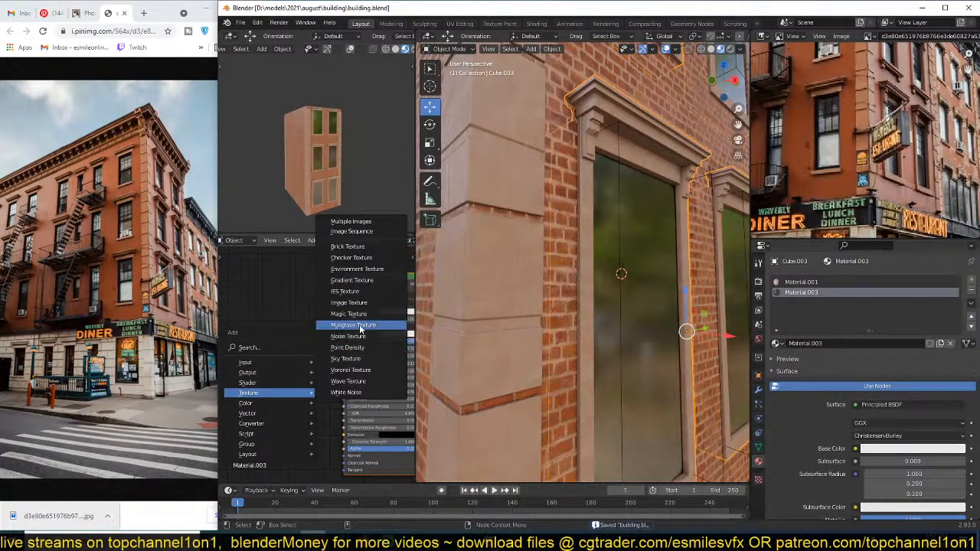
pyautogui.click(348, 302)
pyautogui.click(350, 330)
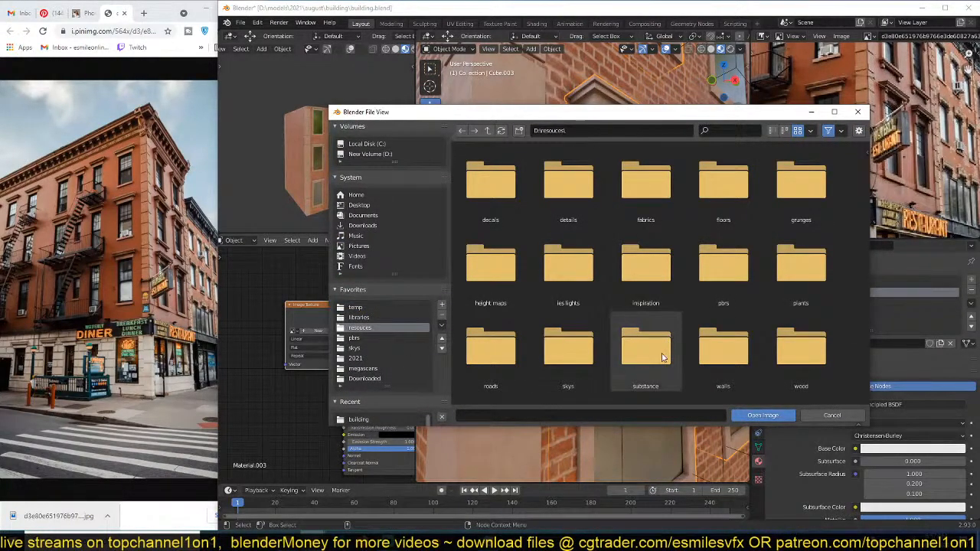
pyautogui.doubleClick(793, 198)
pyautogui.scroll(-3, 721, 344)
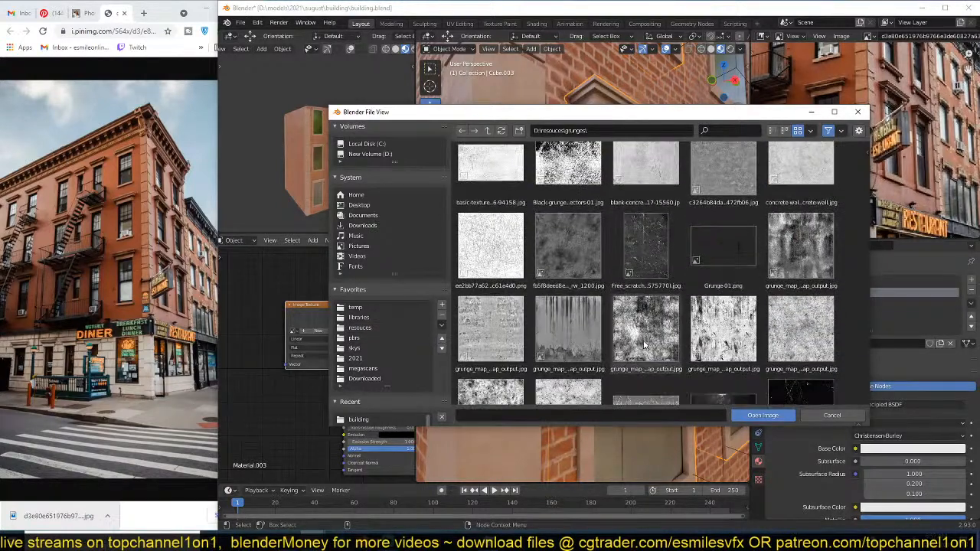
pyautogui.doubleClick(800, 245)
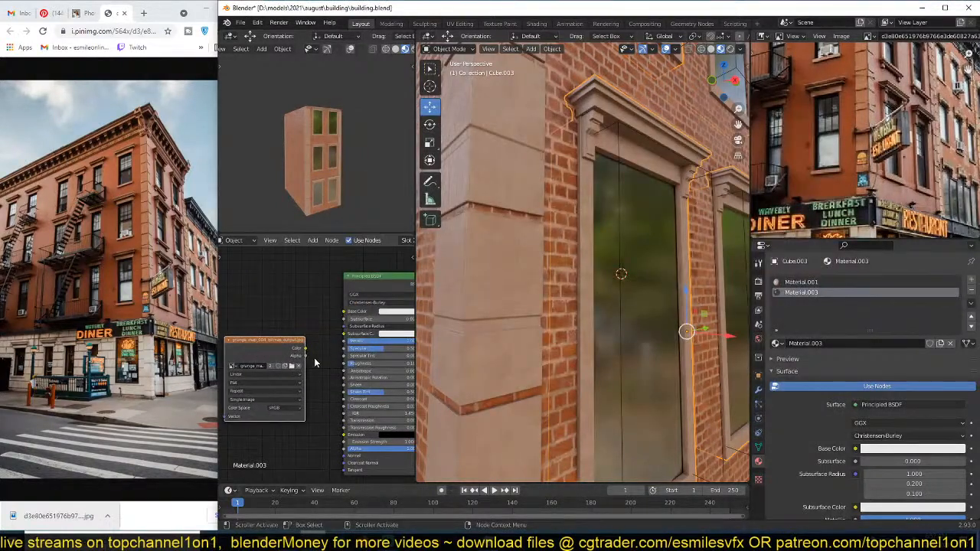
pyautogui.moveTo(305, 349); pyautogui.dragTo(344, 364)
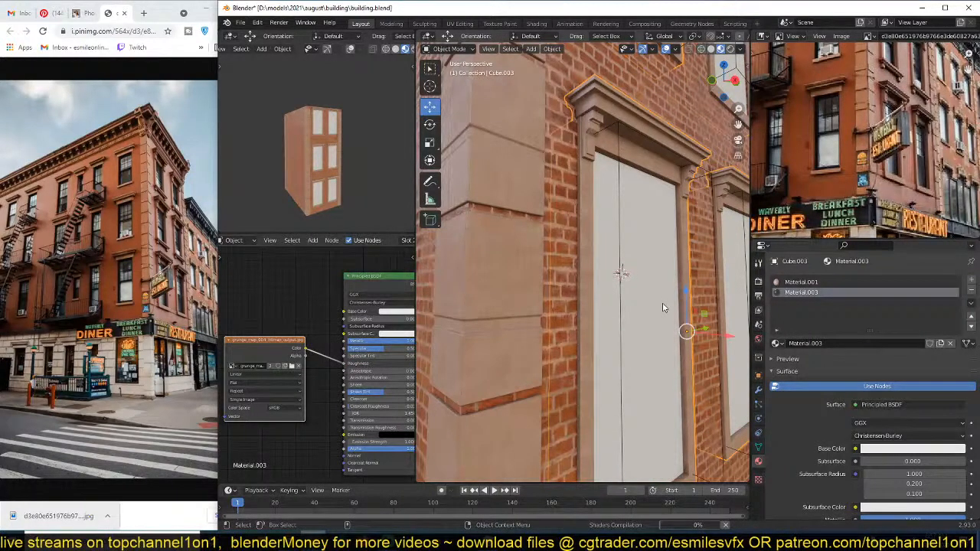
# Step: UV unwrap the window pane face in Edit Mode, return to Object Mode and save the scene
pyautogui.press('Tab')
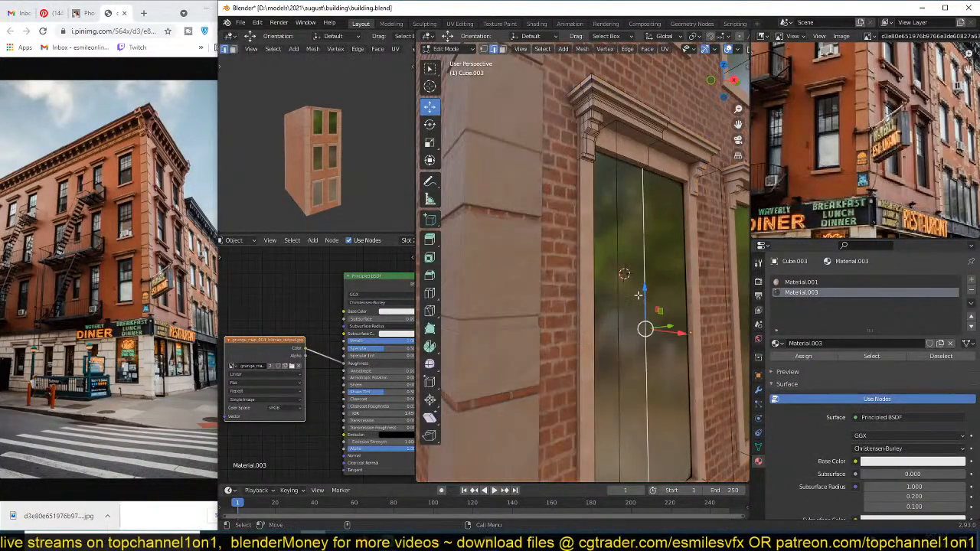
pyautogui.press('3')
pyautogui.click(613, 293)
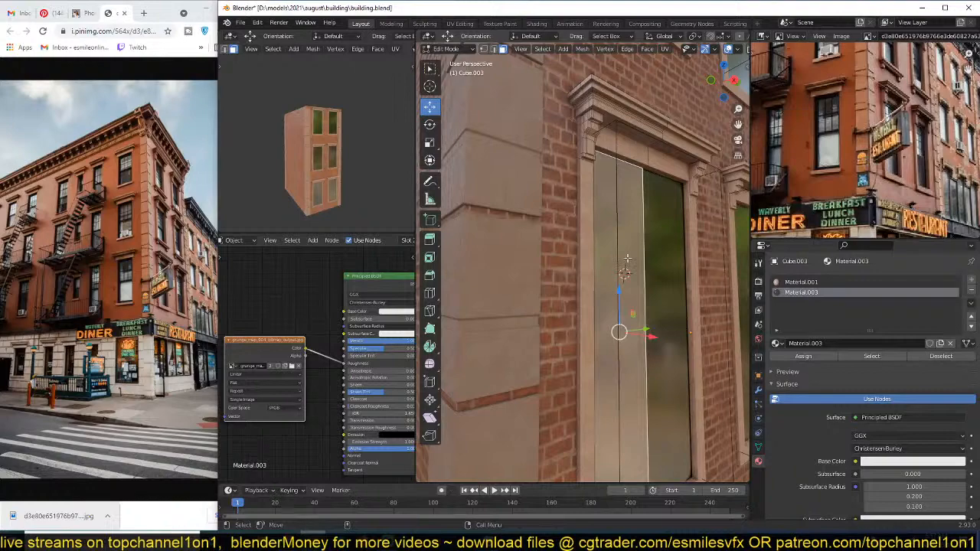
pyautogui.press('u')
pyautogui.click(625, 249)
pyautogui.press('Tab')
pyautogui.moveTo(673, 262); pyautogui.dragTo(642, 297, button='middle')
pyautogui.hotkey('ctrl', 's')
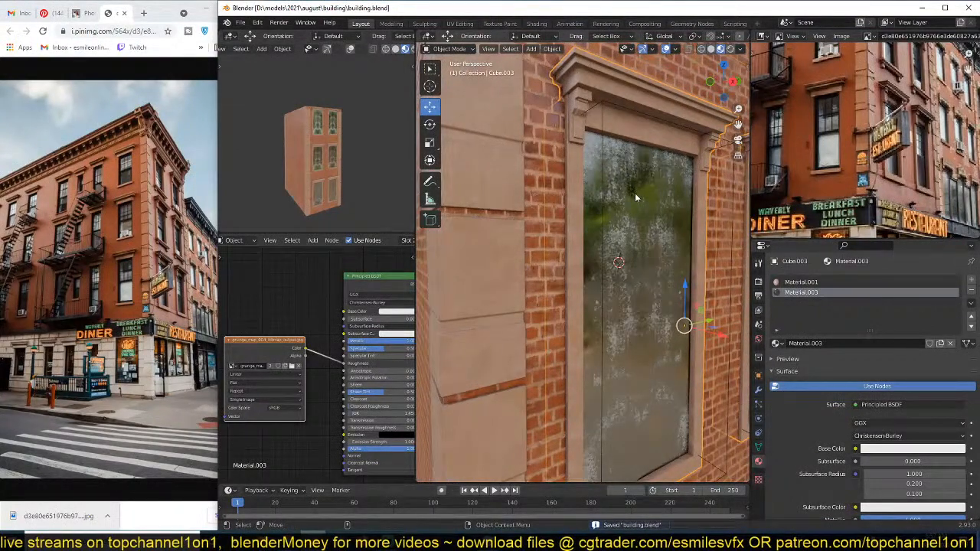
# Step: Add Mapping and Texture Coordinate nodes to the grunge texture, feed the mapping from Object coordinates and save the scene
pyautogui.scroll(8, 374, 171)
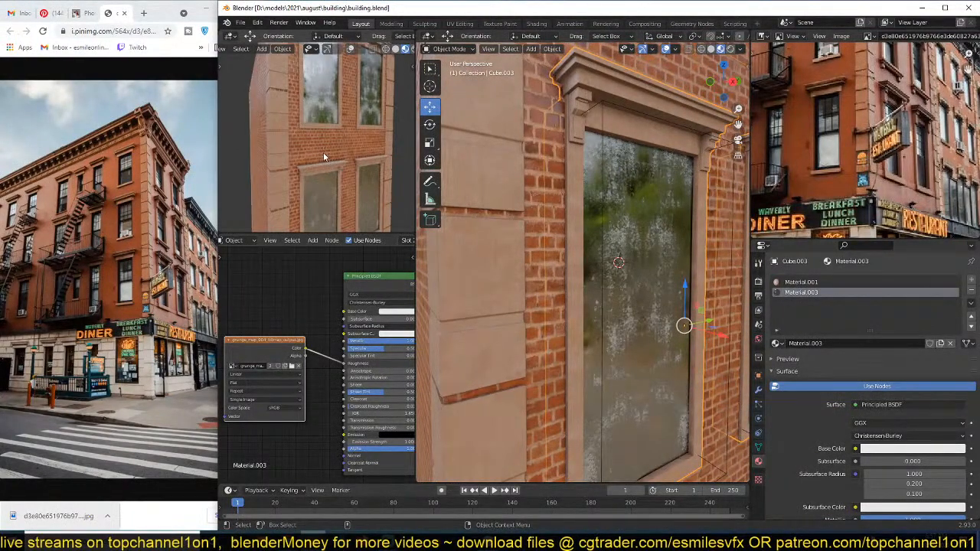
pyautogui.scroll(-5, 323, 156)
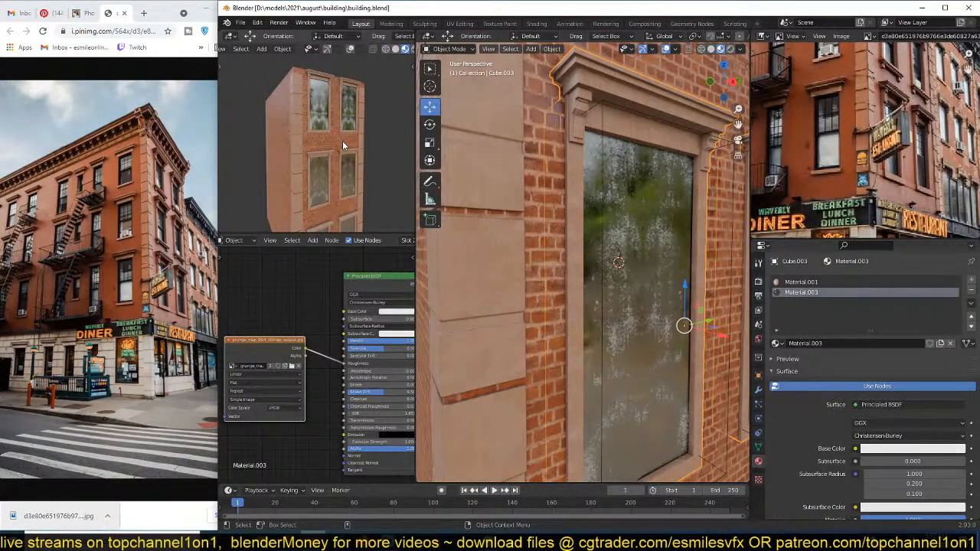
pyautogui.moveTo(299, 350); pyautogui.dragTo(324, 340, button='middle')
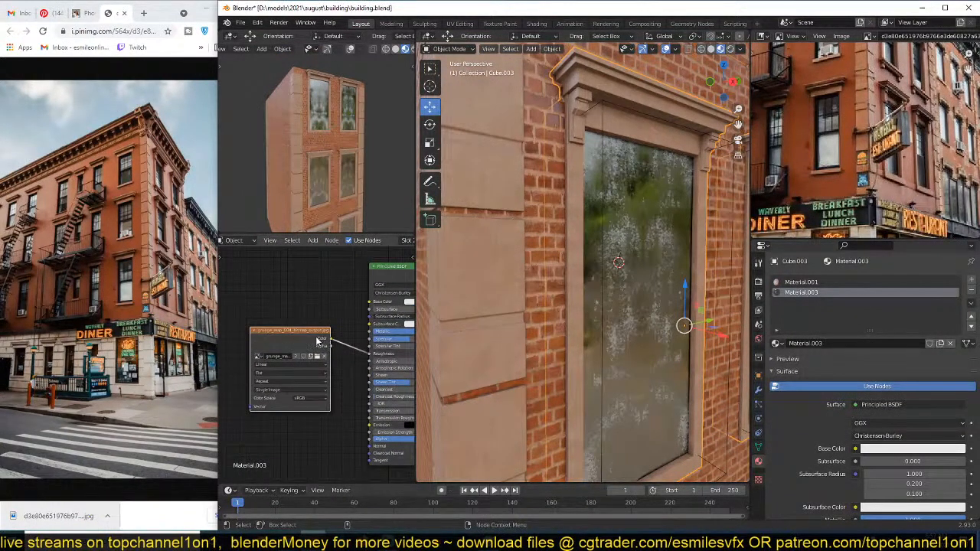
pyautogui.hotkey('ctrl', 't')
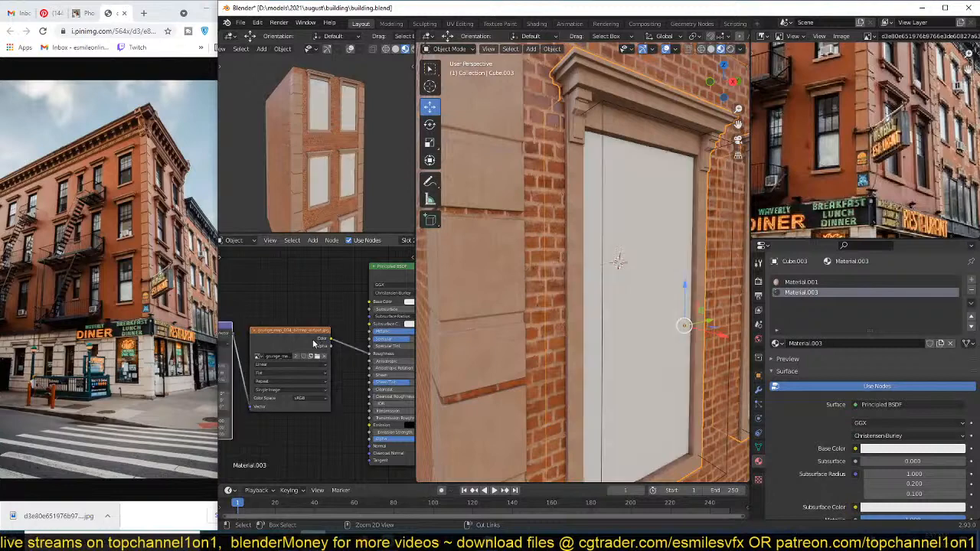
pyautogui.moveTo(298, 373); pyautogui.dragTo(414, 360, button='middle')
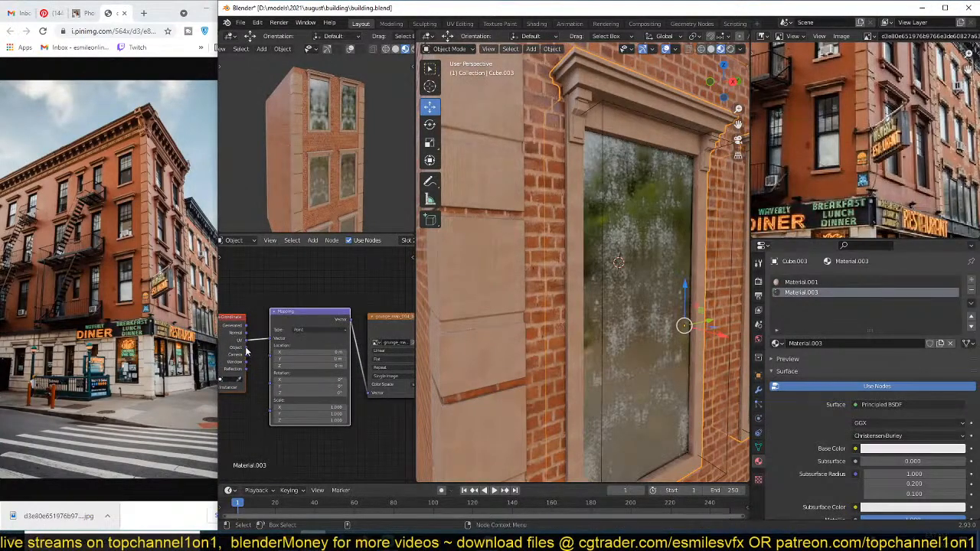
pyautogui.moveTo(247, 348); pyautogui.dragTo(269, 349)
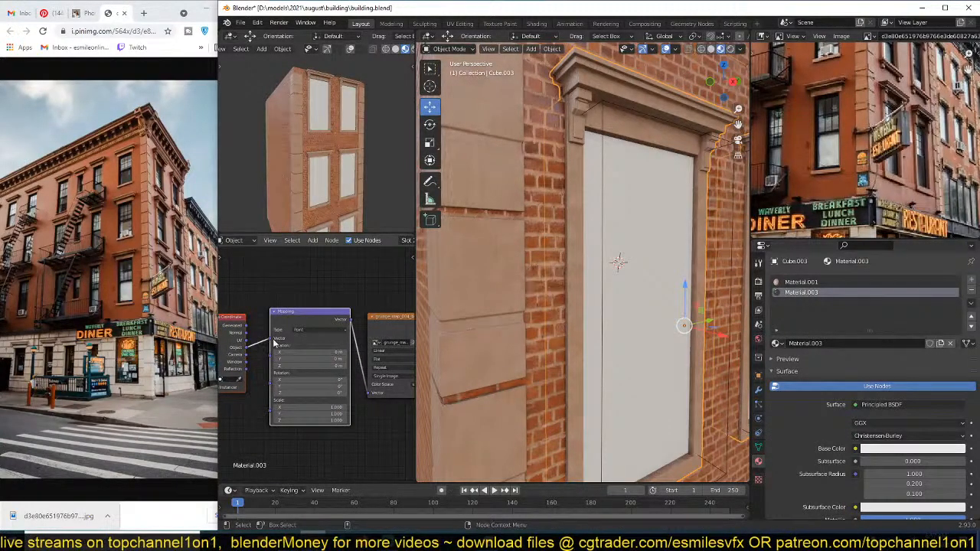
pyautogui.moveTo(626, 258); pyautogui.dragTo(620, 250, button='middle')
pyautogui.hotkey('ctrl', 's')
# Step: Set the grunge texture's projection to Box and save the scene
pyautogui.moveTo(376, 383); pyautogui.dragTo(348, 348, button='middle')
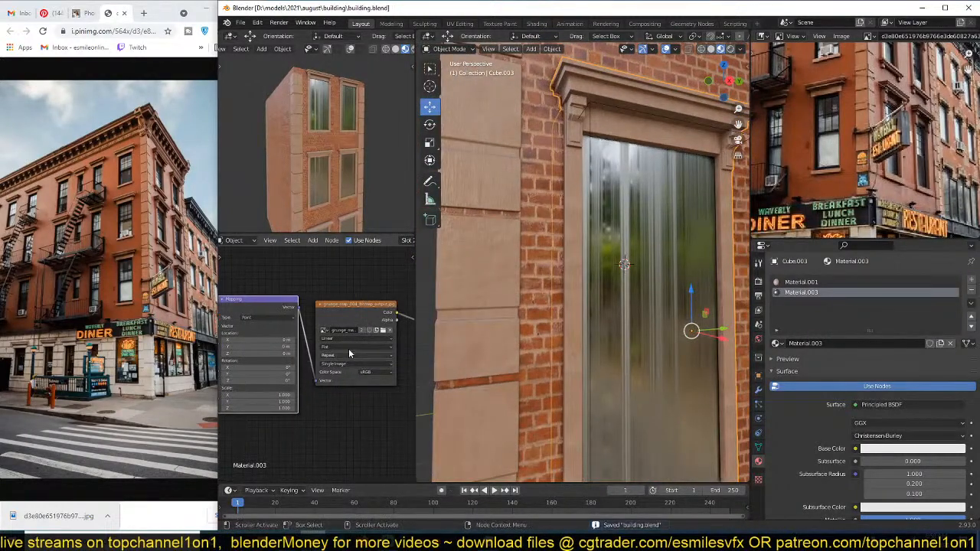
pyautogui.click(350, 347)
pyautogui.click(340, 358)
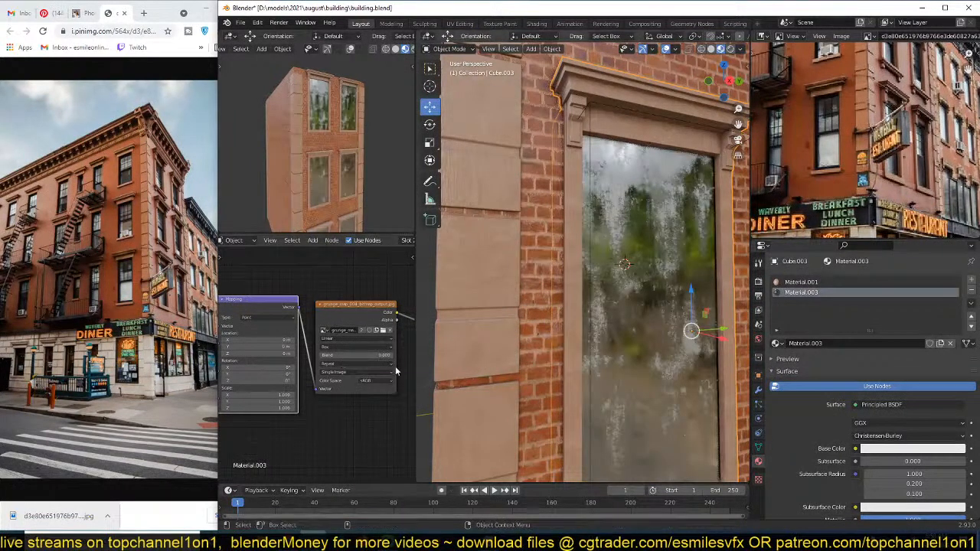
pyautogui.moveTo(338, 387); pyautogui.dragTo(271, 378, button='middle')
pyautogui.hotkey('ctrl', 's')
# Step: Move the grunge texture node away from the Principled BSDF and place a duplicate of it above
pyautogui.moveTo(329, 366); pyautogui.dragTo(355, 376, button='middle')
pyautogui.scroll(-3, 281, 373)
pyautogui.moveTo(345, 319); pyautogui.dragTo(222, 375)
pyautogui.scroll(-3, 315, 357)
pyautogui.moveTo(316, 354); pyautogui.dragTo(255, 391)
pyautogui.click(272, 385)
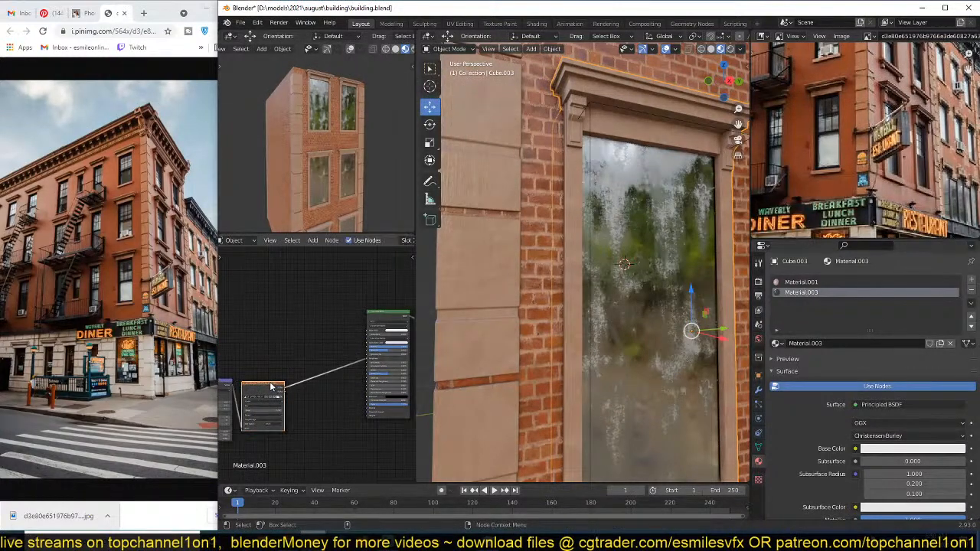
pyautogui.hotkey('shift', 'd')
pyautogui.click(299, 315)
# Step: Load the door photo unnamedc.jpg from the details resource folder into the duplicated image texture node
pyautogui.click(309, 331)
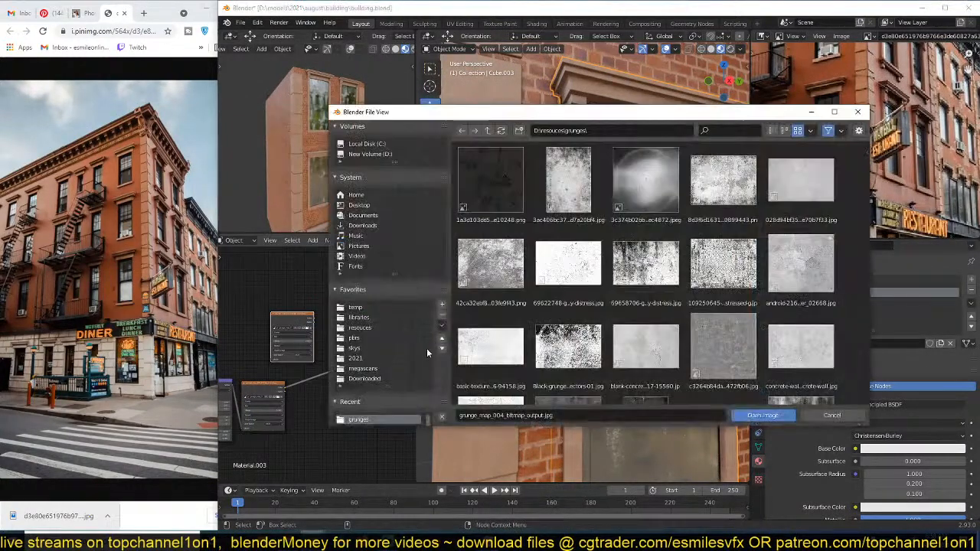
pyautogui.click(376, 329)
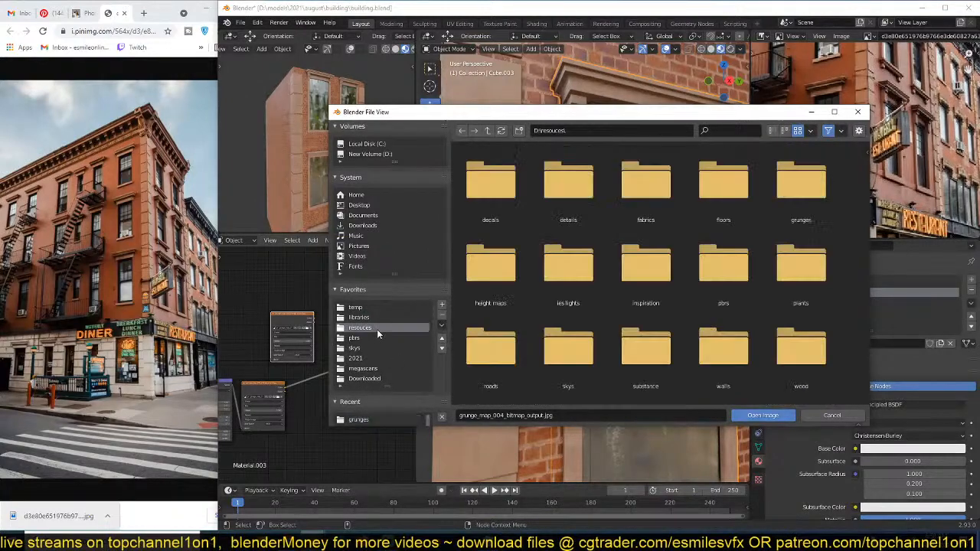
pyautogui.click(568, 186)
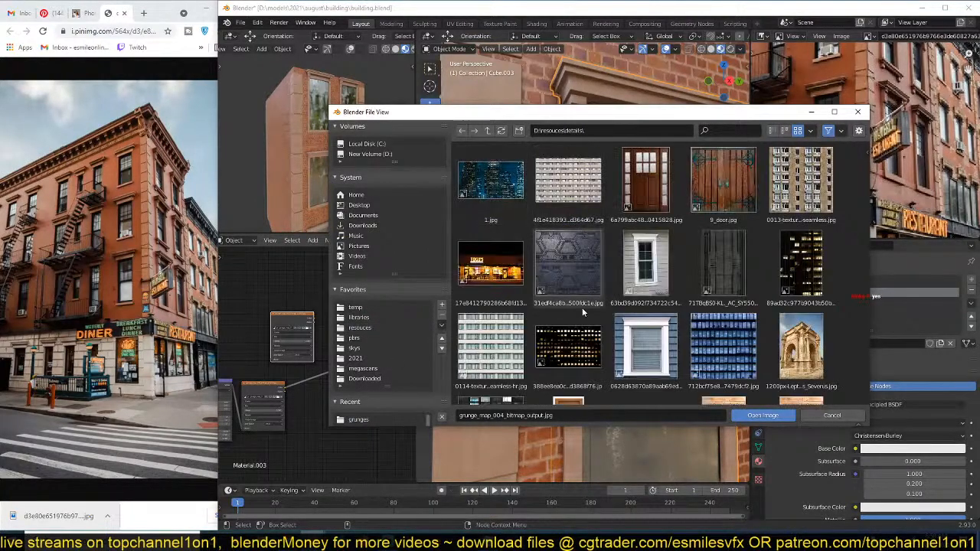
pyautogui.scroll(-10, 582, 307)
pyautogui.scroll(-10, 601, 335)
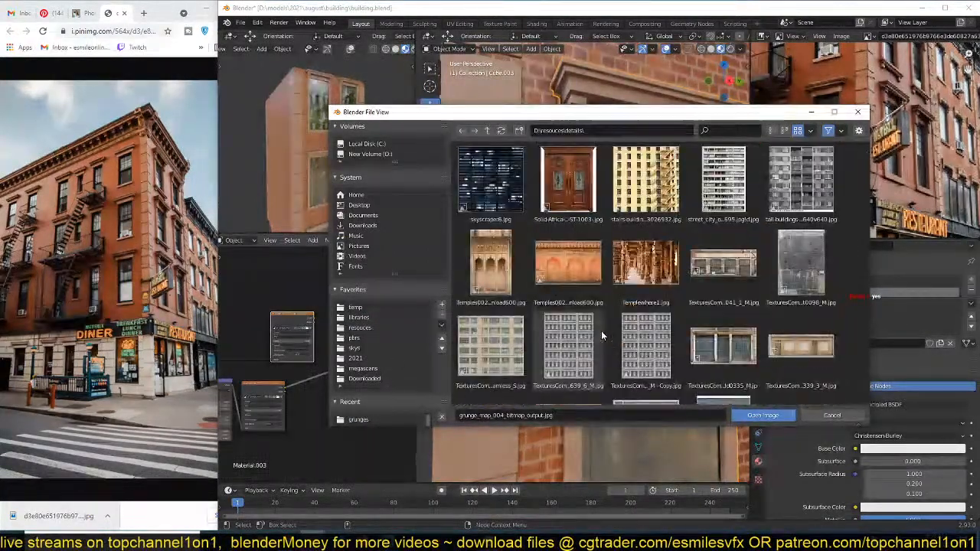
pyautogui.scroll(-1, 600, 330)
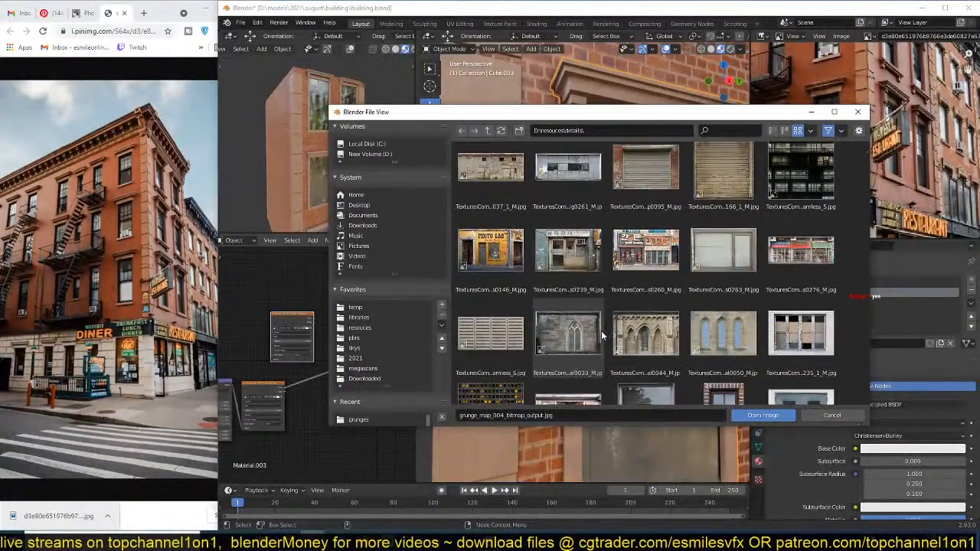
pyautogui.scroll(-5, 601, 330)
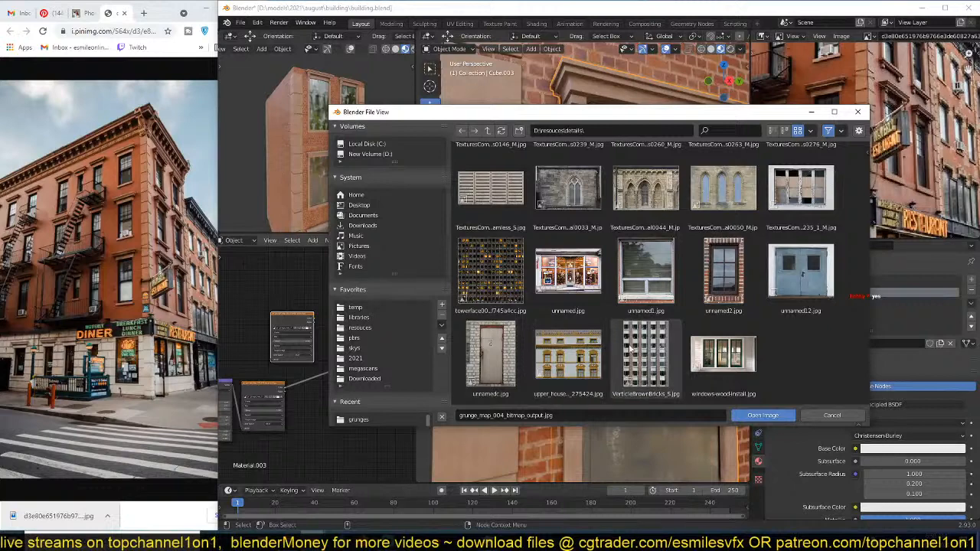
pyautogui.click(506, 346)
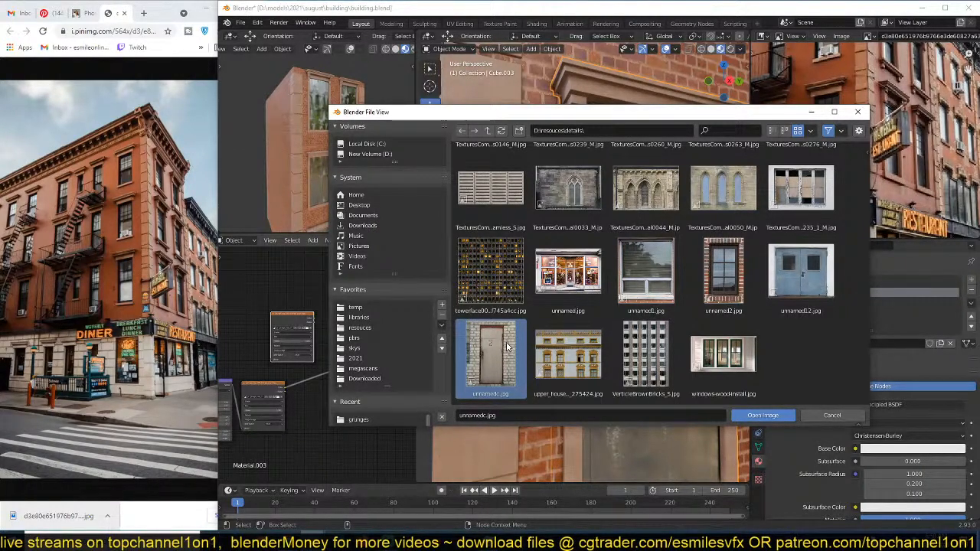
pyautogui.doubleClick(506, 347)
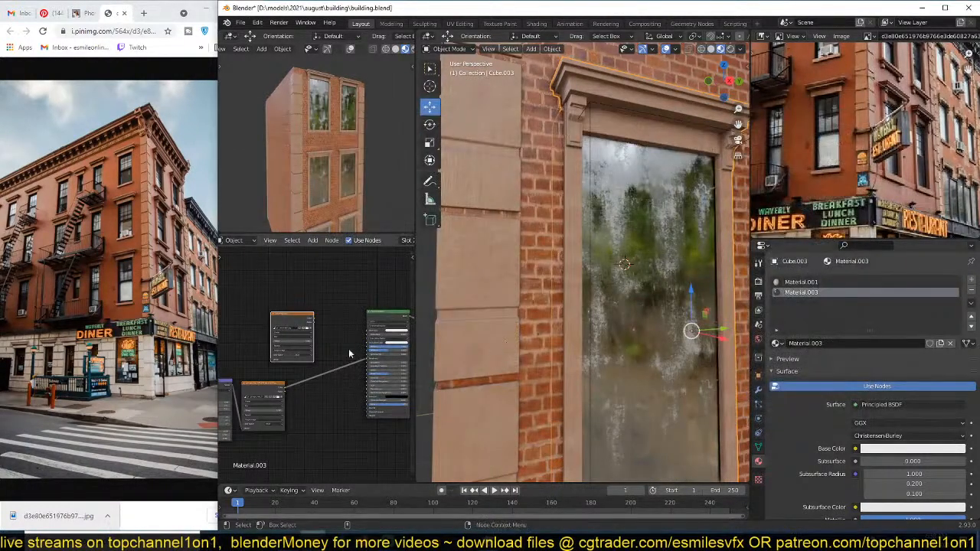
# Step: Preview the door image texture directly on the panes through a viewer and set its projection to Flat
pyautogui.keyDown('ctrl'); pyautogui.keyDown('shift'); pyautogui.click(300, 327); pyautogui.keyUp('shift'); pyautogui.keyUp('ctrl')
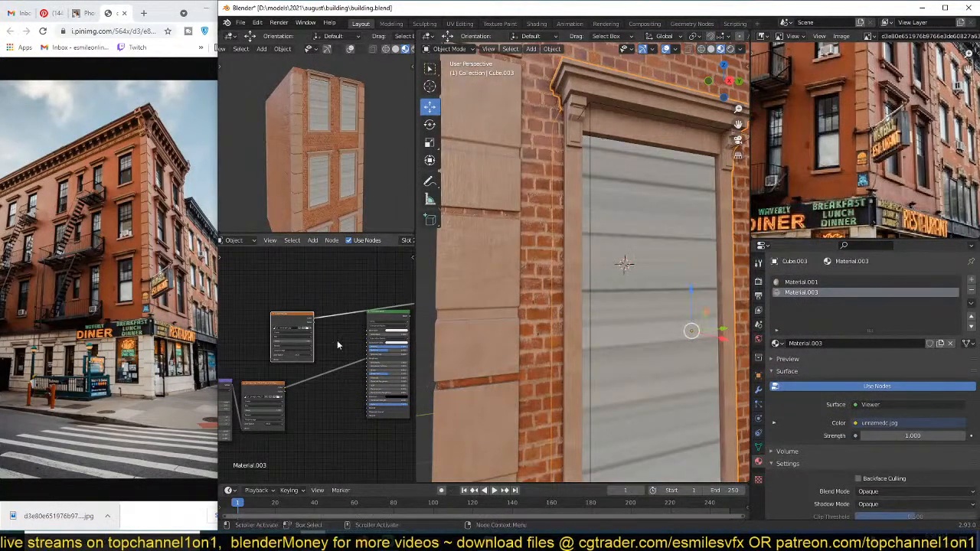
pyautogui.scroll(3, 298, 340)
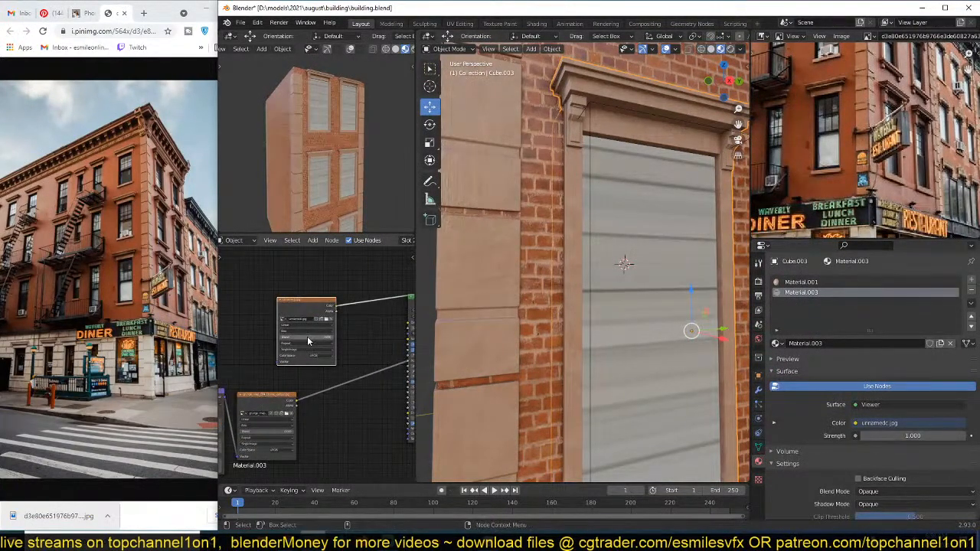
pyautogui.click(307, 339)
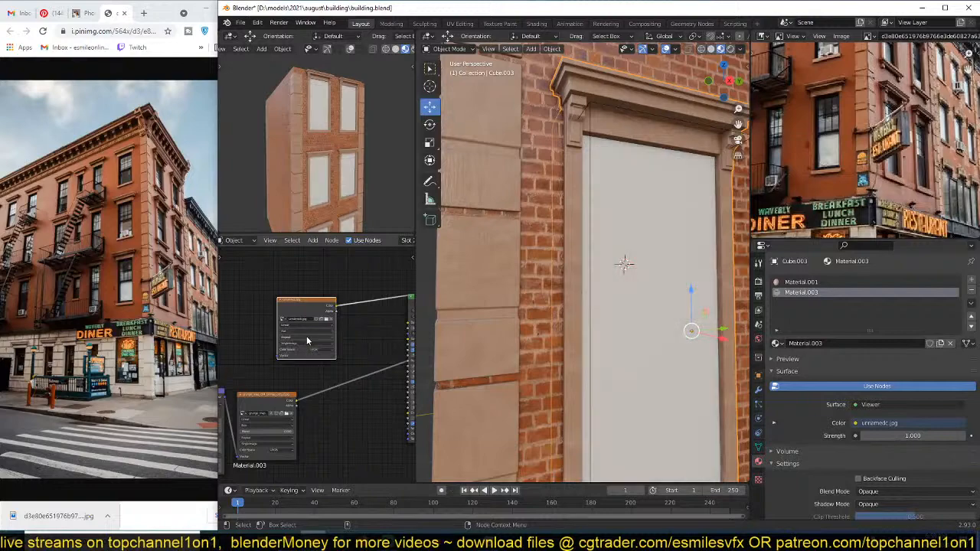
pyautogui.scroll(-3, 621, 261)
pyautogui.moveTo(622, 262)
pyautogui.mouseDown(button='middle')
pyautogui.moveTo(588, 267)
pyautogui.moveTo(587, 251)
pyautogui.moveTo(635, 256)
pyautogui.mouseUp(button='middle')
# Step: Apply the window's Mirror modifier, keeping both Array modifiers
pyautogui.click(758, 389)
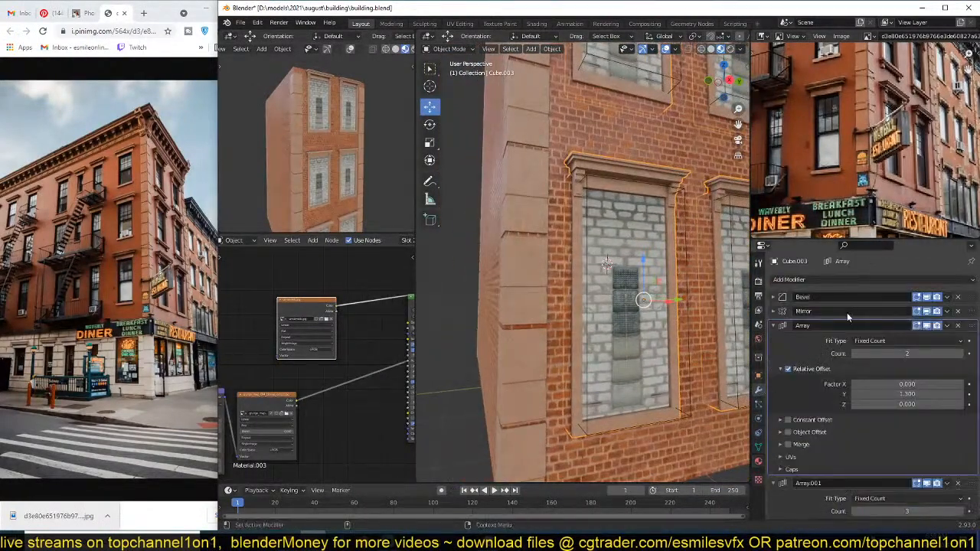
pyautogui.click(774, 325)
pyautogui.click(773, 311)
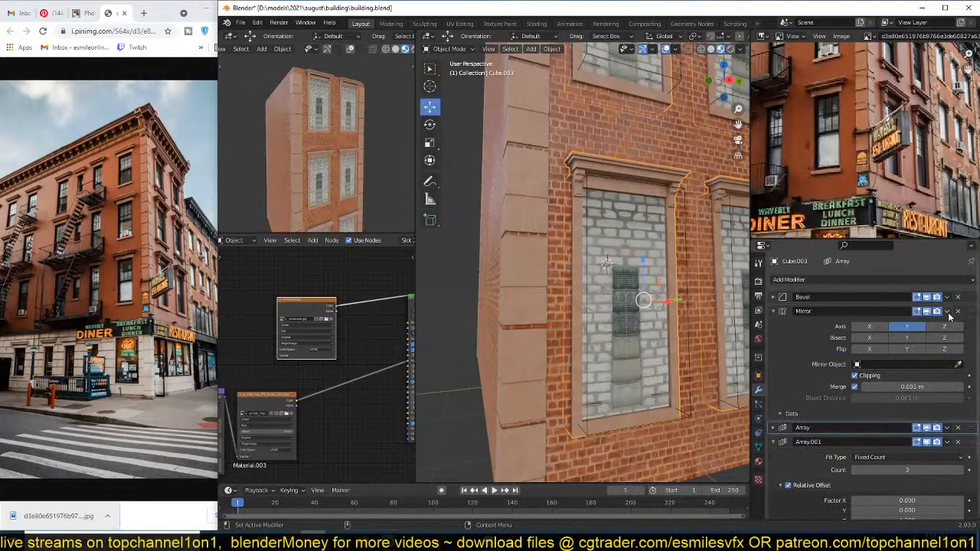
pyautogui.click(947, 311)
pyautogui.click(907, 324)
# Step: Unwrap the window pane faces in Edit Mode with the angle-based method
pyautogui.press('Tab')
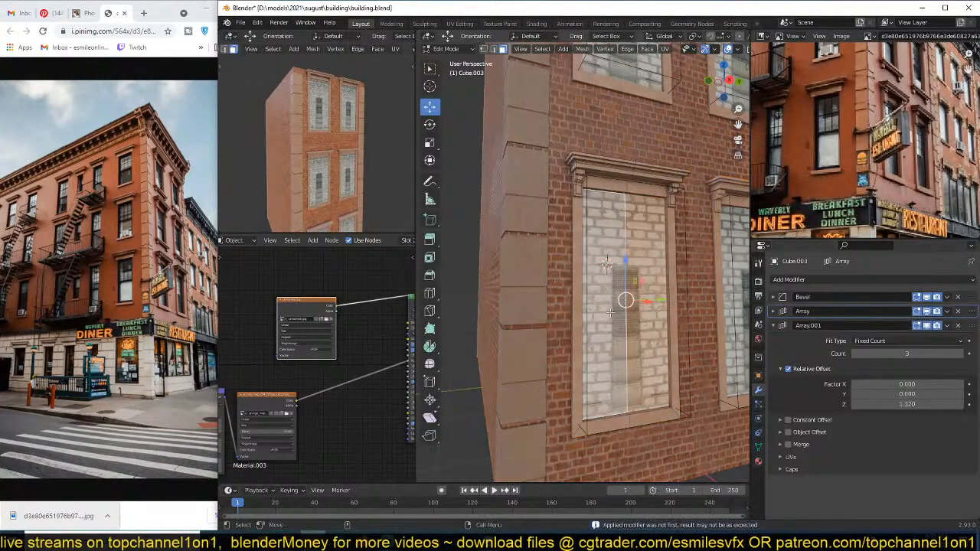
pyautogui.scroll(1, 627, 291)
pyautogui.press('u')
pyautogui.click(635, 276)
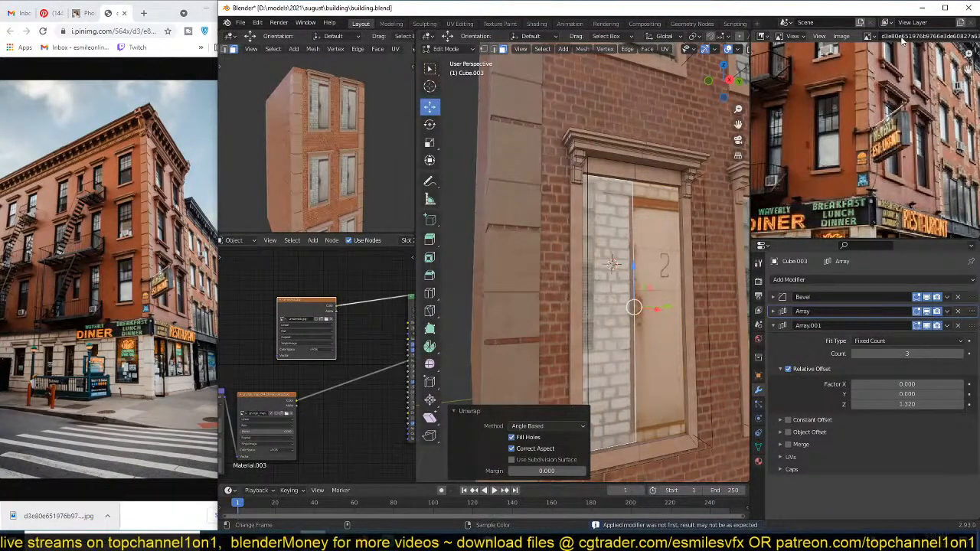
# Step: Switch the small viewport to the UV Editor and scale all the pane UVs down over the door image
pyautogui.scroll(-1, 894, 39)
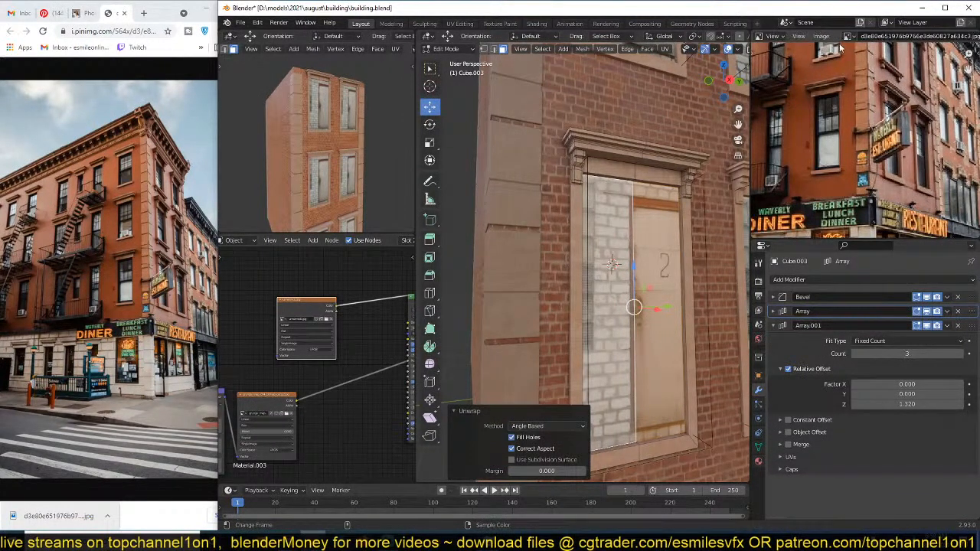
pyautogui.click(231, 48)
pyautogui.click(244, 86)
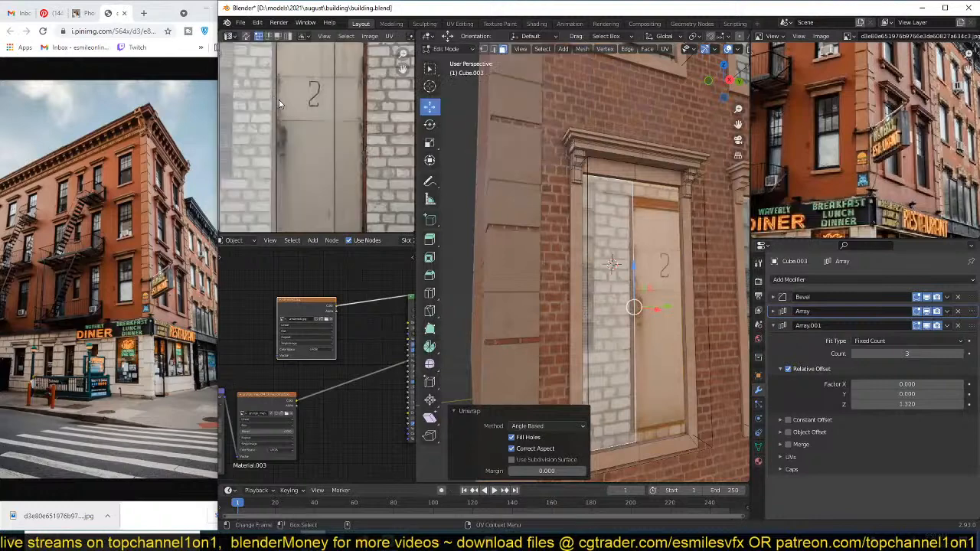
pyautogui.scroll(-2, 354, 155)
pyautogui.press('a')
pyautogui.press('s')
pyautogui.click(344, 164)
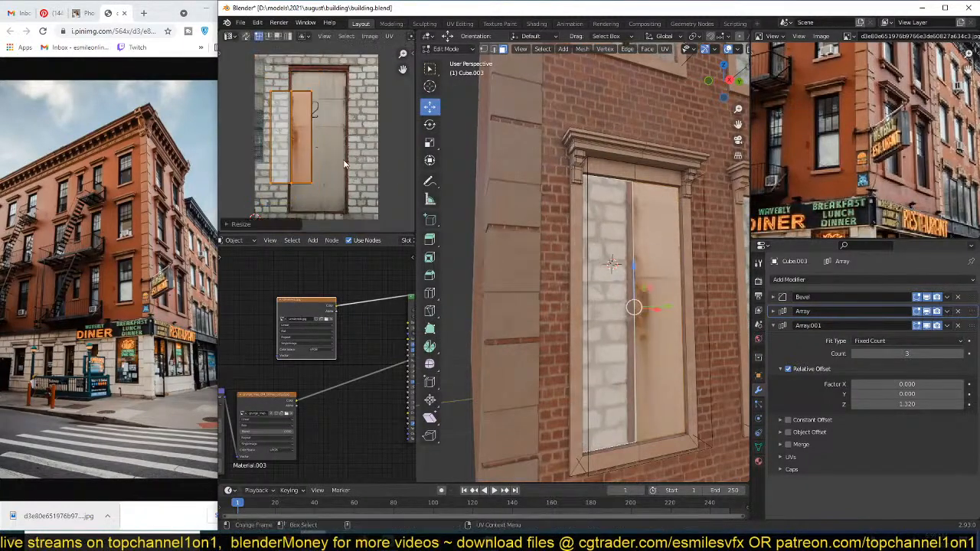
# Step: Move the pane UVs onto the door in the image and scale them up to the door's width
pyautogui.scroll(1, 320, 154)
pyautogui.press('g')
pyautogui.click(343, 142)
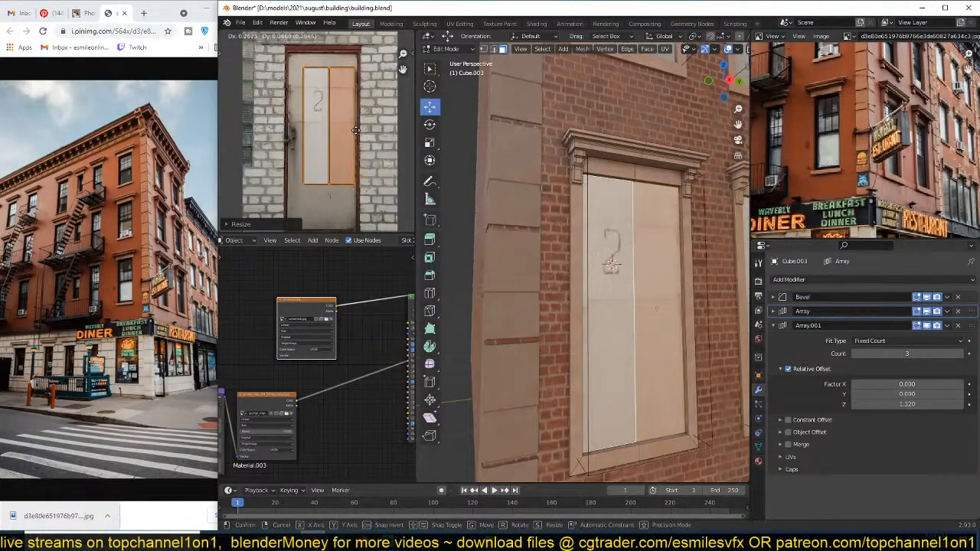
pyautogui.press('s')
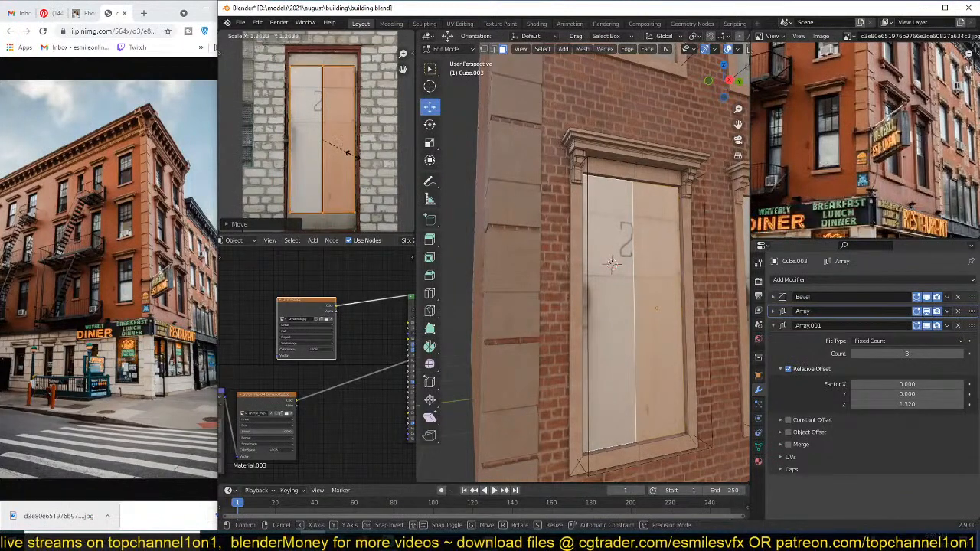
pyautogui.click(349, 165)
pyautogui.moveTo(349, 165); pyautogui.dragTo(355, 148, button='middle')
# Step: Stretch the pane UVs vertically, shift them along Y to cover the full door, and return to Object Mode
pyautogui.press('s')
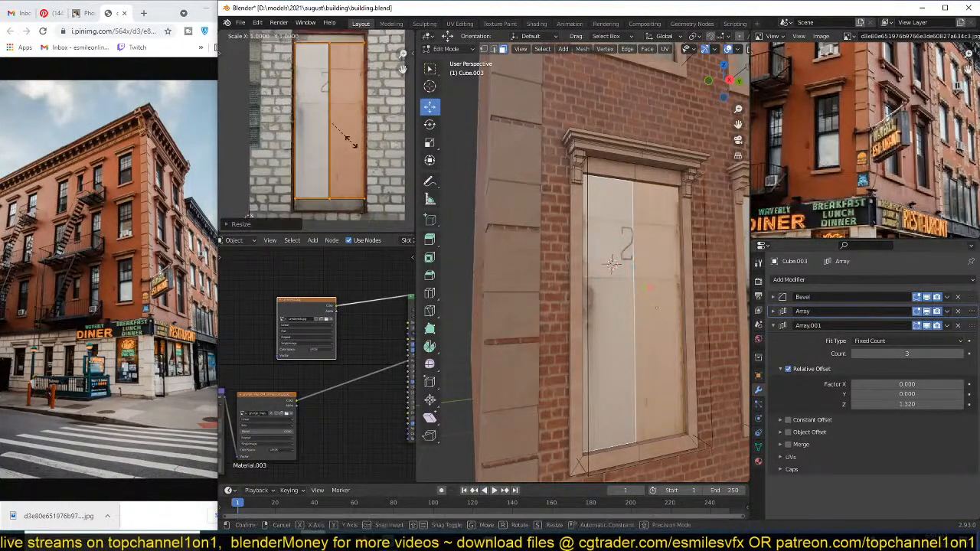
pyautogui.press('y')
pyautogui.click(351, 143)
pyautogui.press('g')
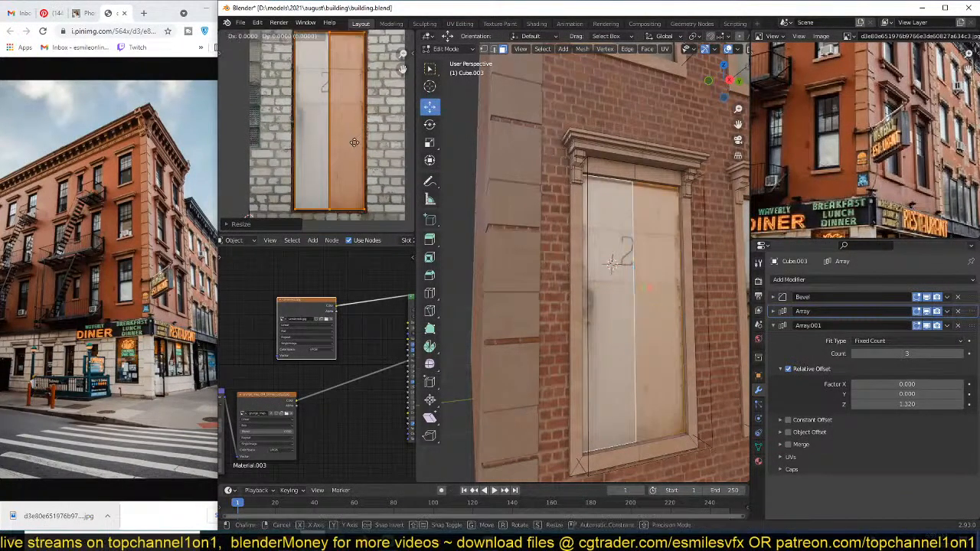
pyautogui.press('y')
pyautogui.click(352, 144)
pyautogui.press('Tab')
pyautogui.moveTo(565, 214); pyautogui.dragTo(536, 228, button='middle')
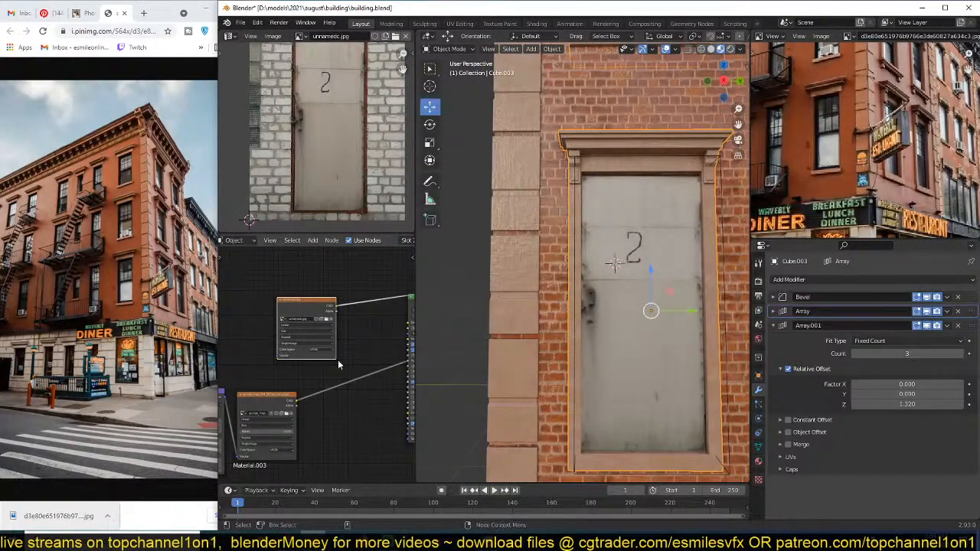
# Step: Route the pane material's output back through the Principled BSDF and lower its Metallic to 0
pyautogui.moveTo(323, 356)
pyautogui.mouseDown(button='middle')
pyautogui.moveTo(292, 342)
pyautogui.moveTo(254, 355)
pyautogui.mouseUp(button='middle')
pyautogui.scroll(2, 293, 336)
pyautogui.moveTo(268, 304); pyautogui.dragTo(355, 324)
pyautogui.keyDown('ctrl'); pyautogui.keyDown('shift'); pyautogui.click(372, 302); pyautogui.keyUp('shift'); pyautogui.keyUp('ctrl')
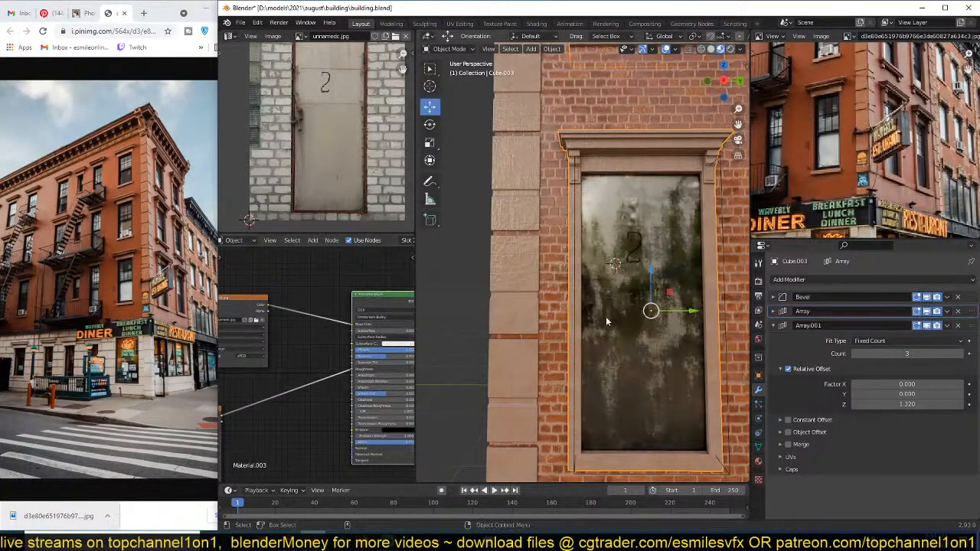
pyautogui.moveTo(348, 348); pyautogui.dragTo(299, 344, button='middle')
pyautogui.scroll(4, 343, 349)
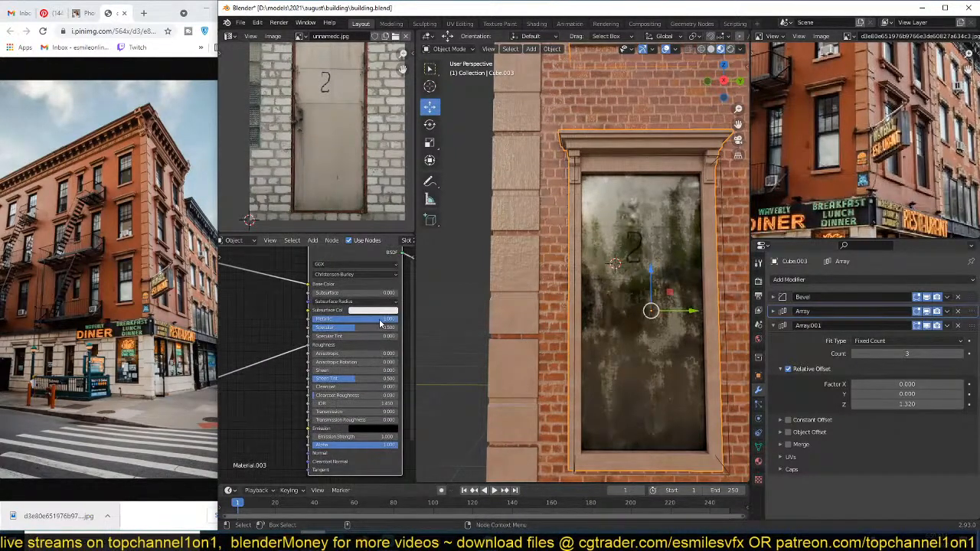
pyautogui.moveTo(380, 320); pyautogui.dragTo(295, 320)
pyautogui.moveTo(335, 403)
pyautogui.mouseDown(button='middle')
pyautogui.moveTo(335, 374)
pyautogui.moveTo(341, 393)
pyautogui.mouseUp(button='middle')
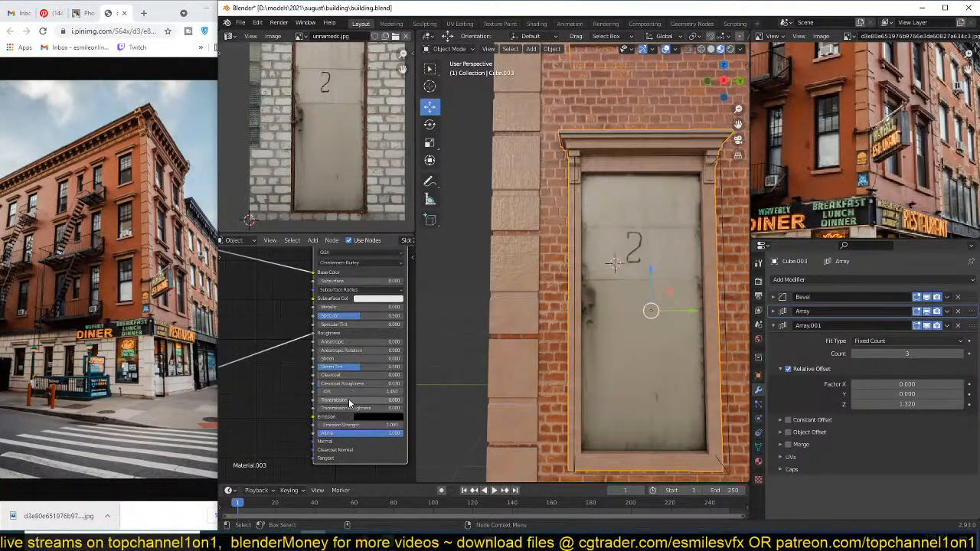
# Step: Set the pane material's Transmission to 1 and save the file
pyautogui.click(351, 401)
pyautogui.write('1')
pyautogui.press('Return')
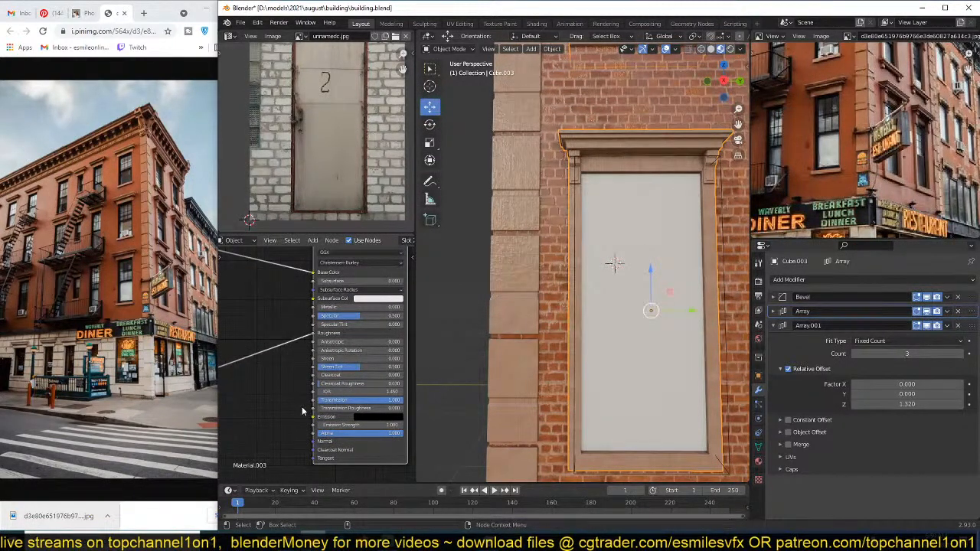
pyautogui.moveTo(582, 325); pyautogui.dragTo(525, 374, button='middle')
pyautogui.hotkey('ctrl', 's')
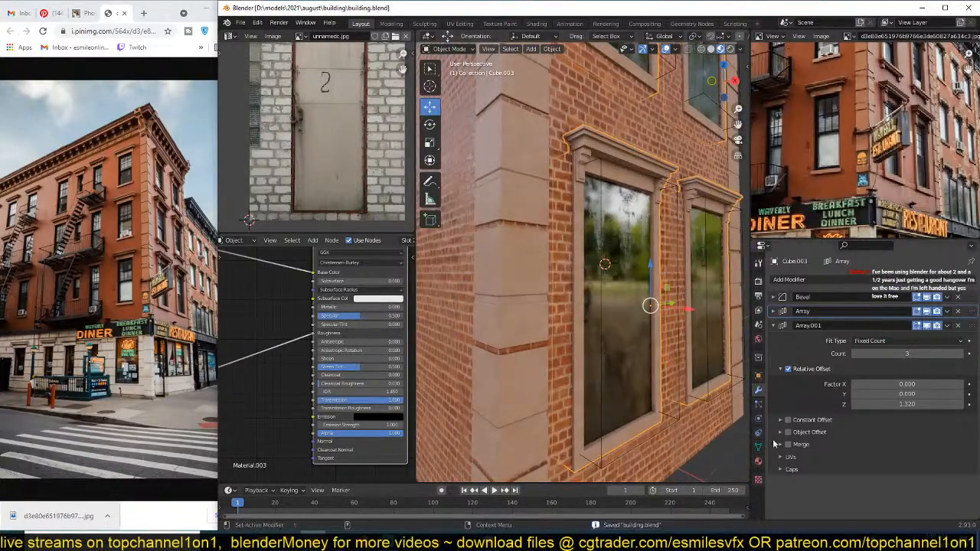
# Step: Set the pane material's Blend Mode to Alpha Blend and Shadow Mode to None, and save the file
pyautogui.click(758, 461)
pyautogui.scroll(-15, 890, 411)
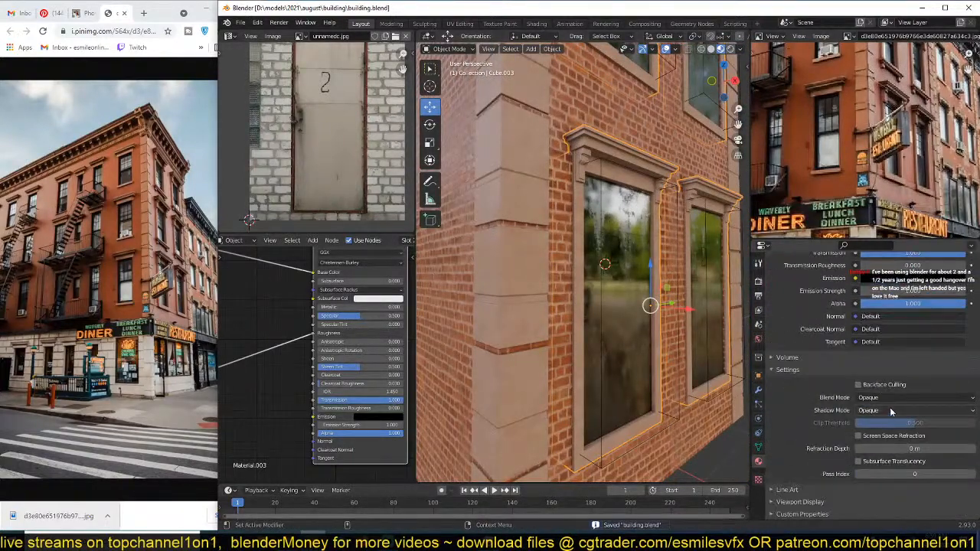
pyautogui.click(885, 411)
pyautogui.click(885, 458)
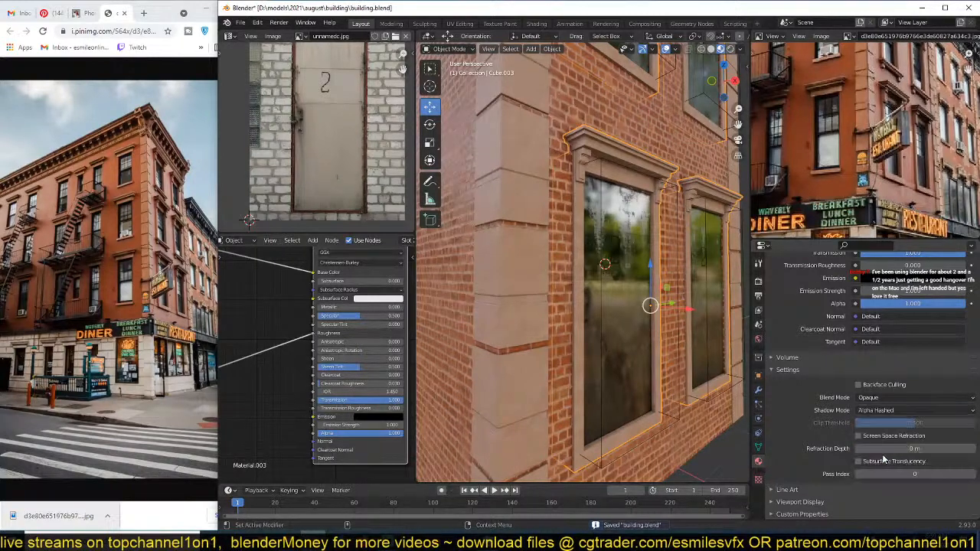
pyautogui.click(888, 411)
pyautogui.click(900, 397)
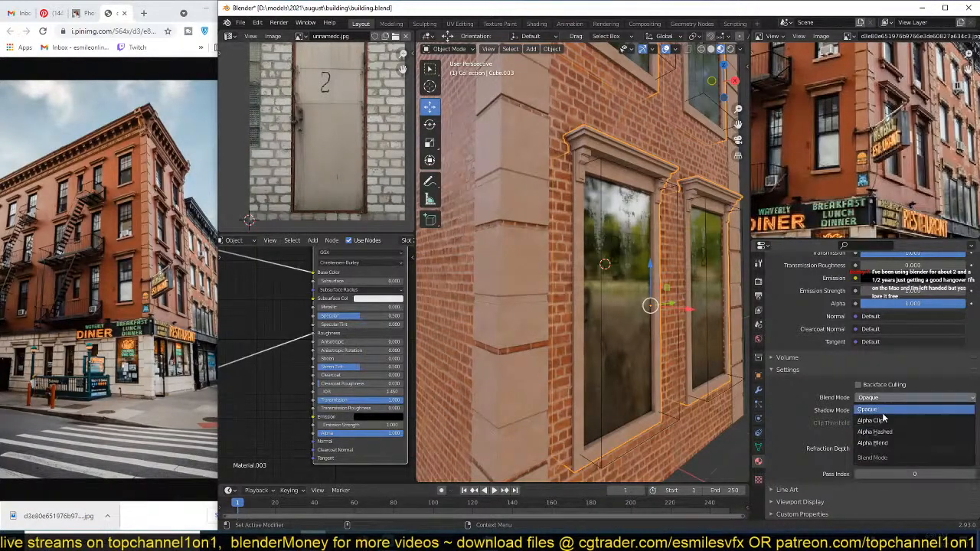
pyautogui.click(878, 442)
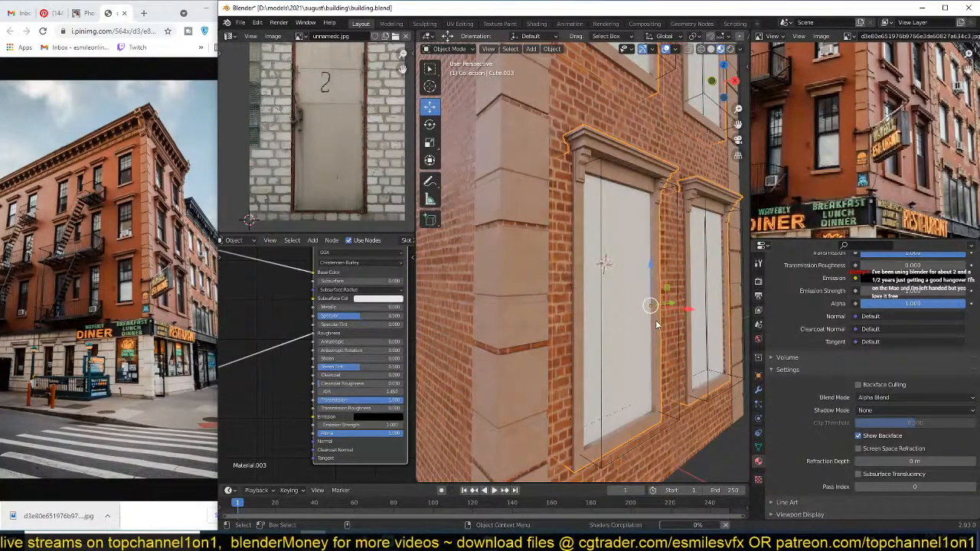
pyautogui.moveTo(656, 325); pyautogui.dragTo(645, 330, button='middle')
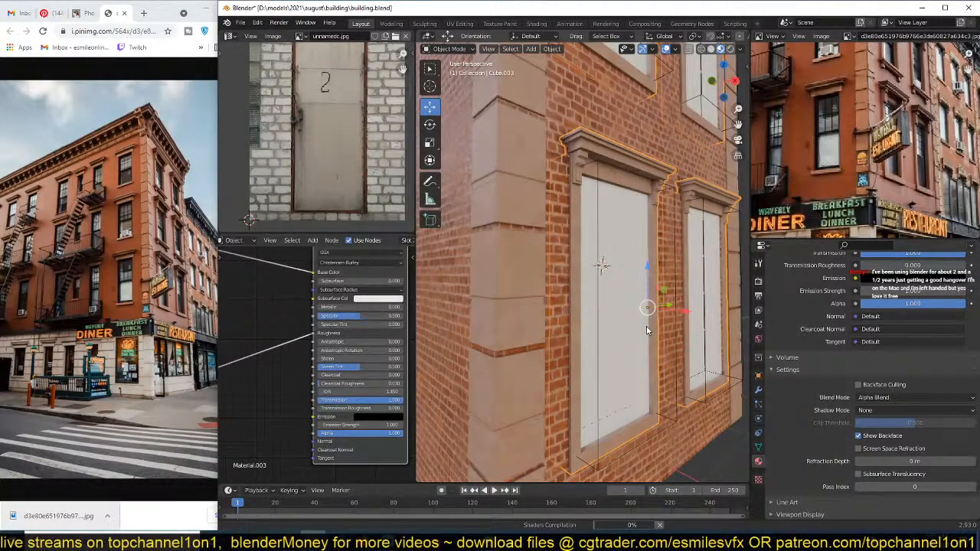
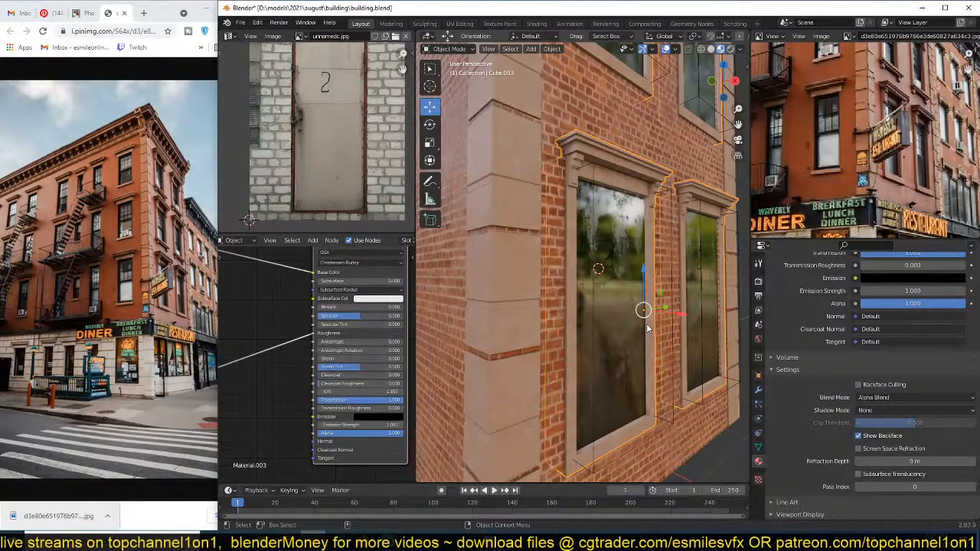
pyautogui.hotkey('ctrl', 's')
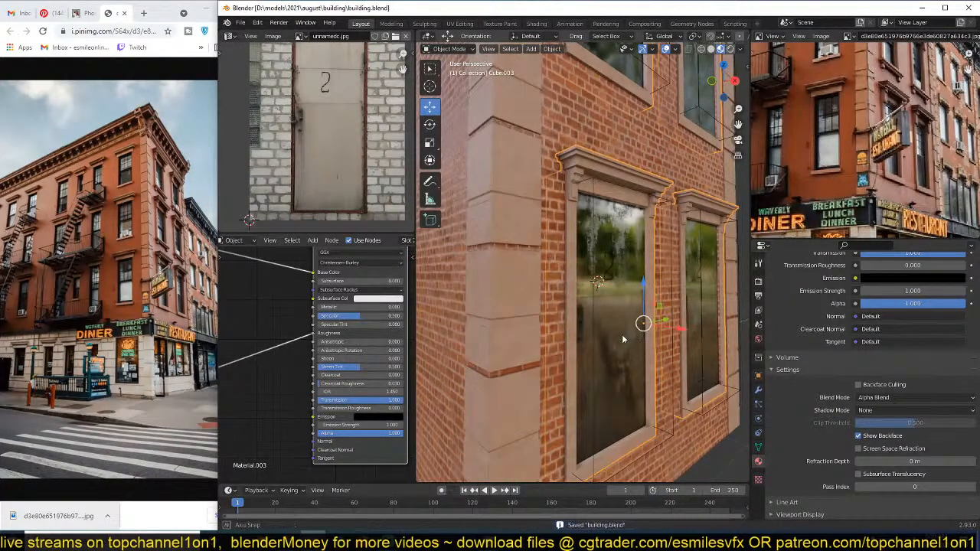
# Step: Examine the window panes' reflections up close and from the top, front and side views, saving the file
pyautogui.scroll(2, 621, 334)
pyautogui.moveTo(644, 333); pyautogui.dragTo(612, 344, button='middle')
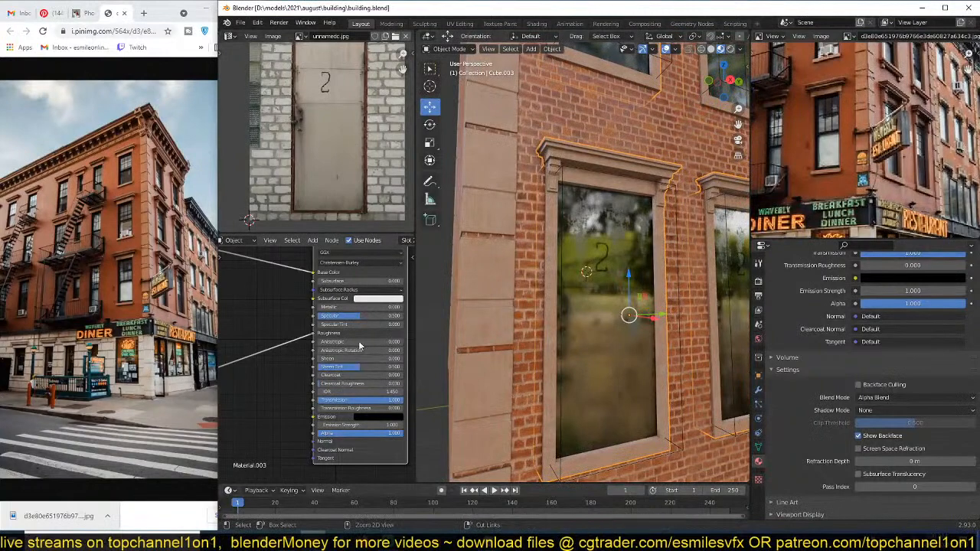
pyautogui.moveTo(359, 325); pyautogui.dragTo(350, 371, button='middle')
pyautogui.hotkey('ctrl', 's')
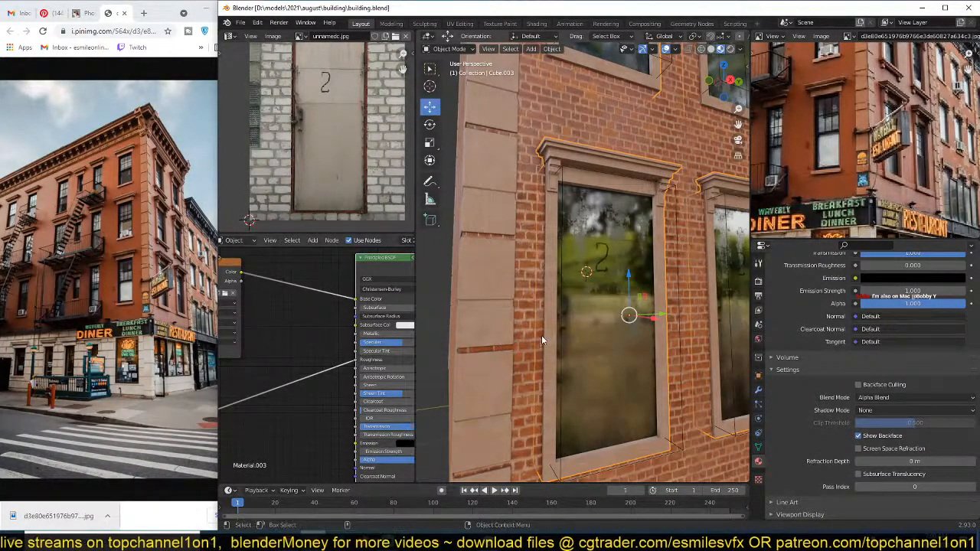
pyautogui.scroll(-4, 608, 322)
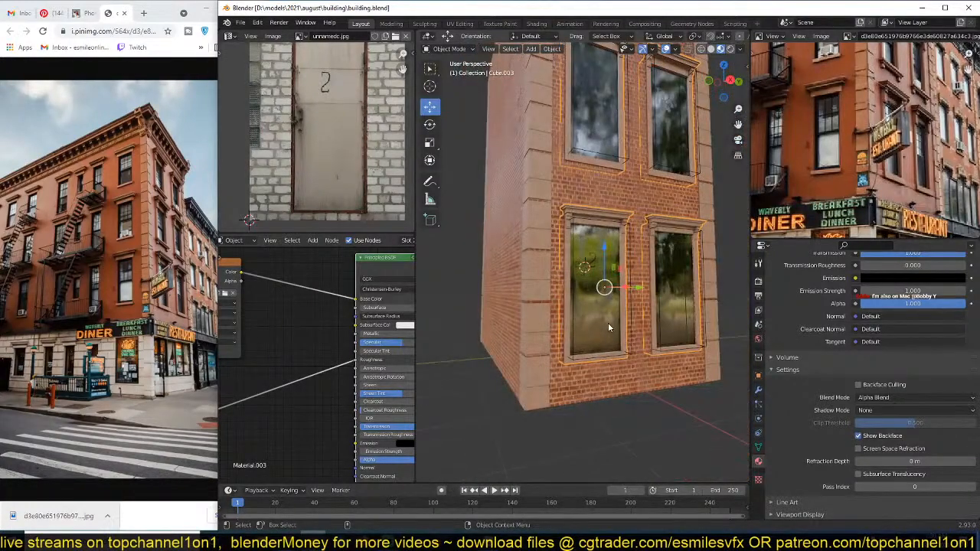
pyautogui.press('KP_7')
pyautogui.press('KP_1')
pyautogui.press('KP_3')
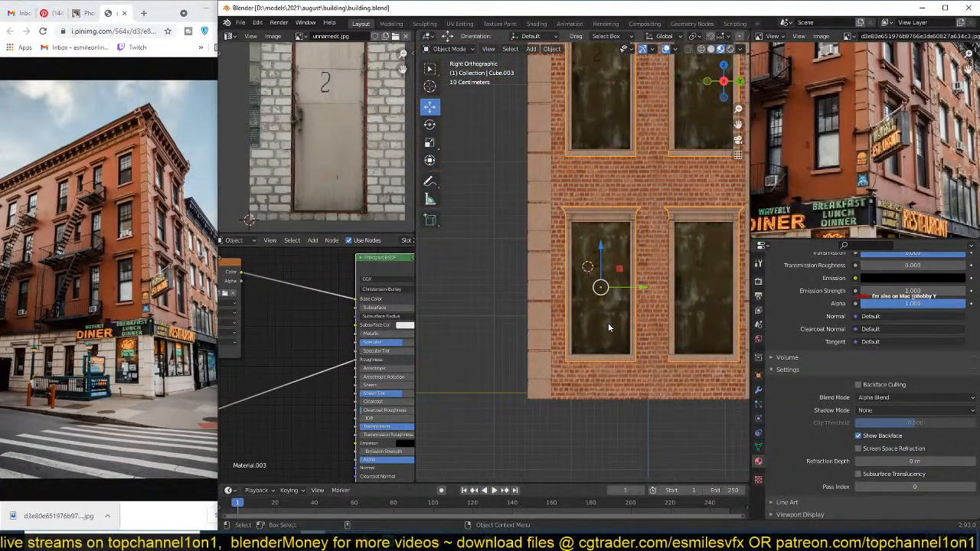
pyautogui.moveTo(608, 328); pyautogui.dragTo(582, 350, button='middle')
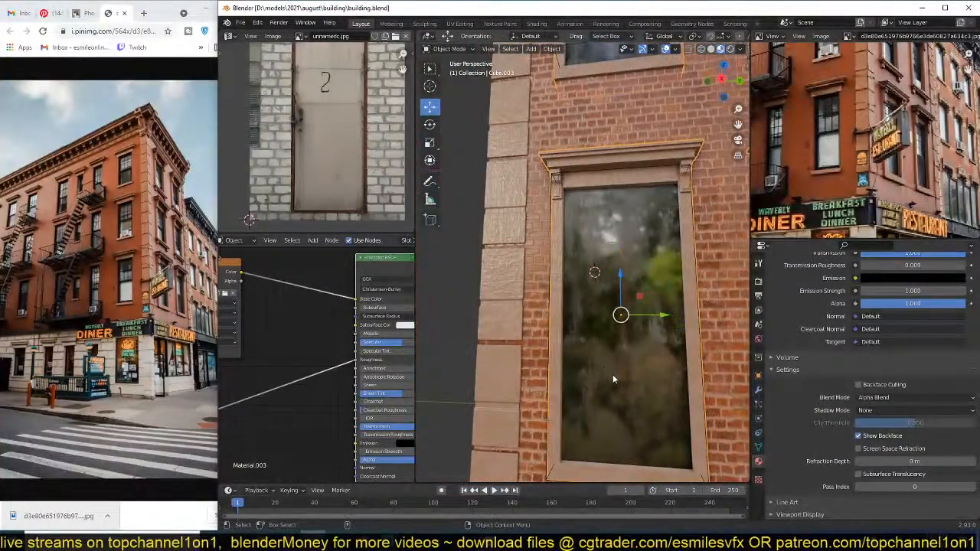
pyautogui.press('KP_1')
pyautogui.press('KP_3')
pyautogui.press('KP_7')
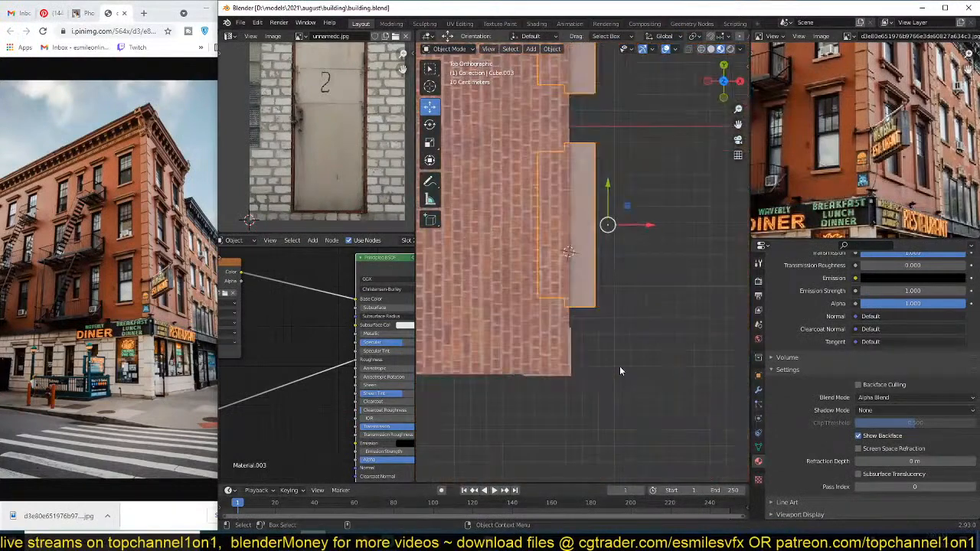
pyautogui.press('KP_1')
pyautogui.press('KP_3')
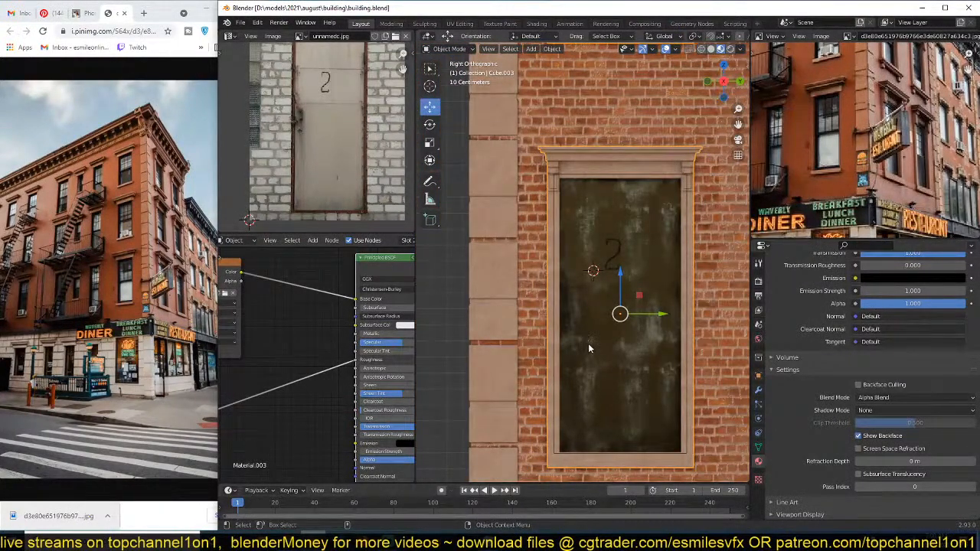
pyautogui.click(726, 66)
pyautogui.click(739, 83)
pyautogui.click(708, 82)
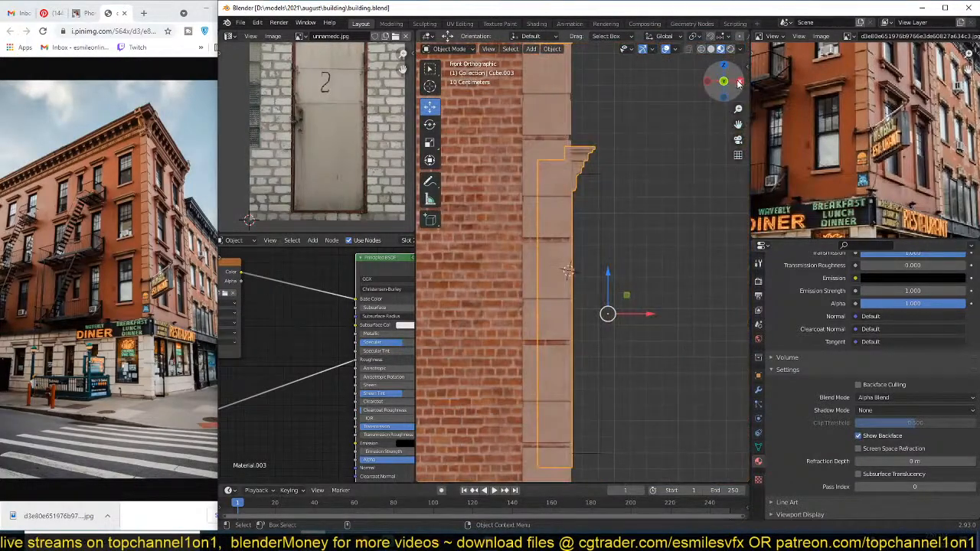
pyautogui.click(739, 83)
pyautogui.moveTo(645, 229); pyautogui.dragTo(697, 273, button='middle')
pyautogui.moveTo(637, 274); pyautogui.dragTo(592, 225, button='middle')
pyautogui.hotkey('ctrl', 's')
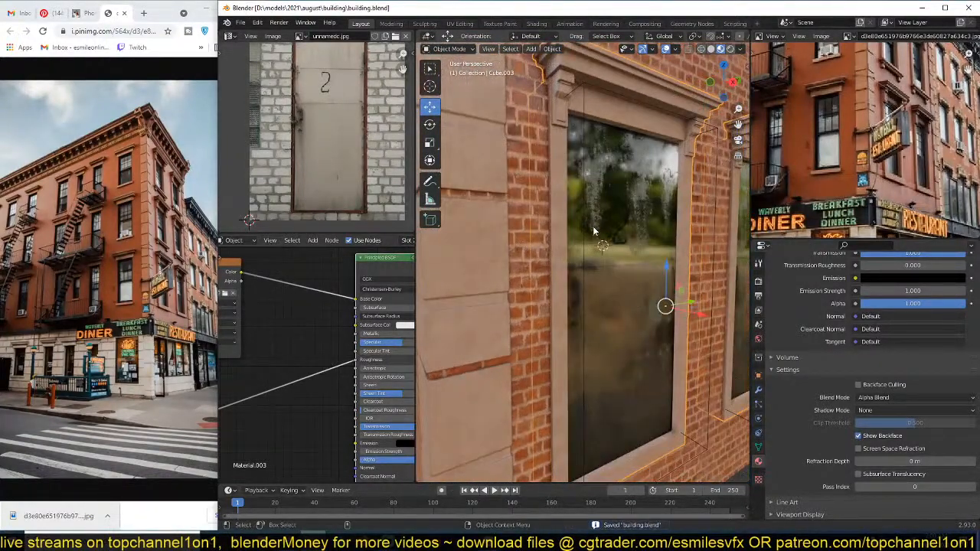
# Step: Reselect the window, review its Material.003 glass settings and pane reflections, and save the file
pyautogui.moveTo(623, 196); pyautogui.dragTo(587, 232, button='middle')
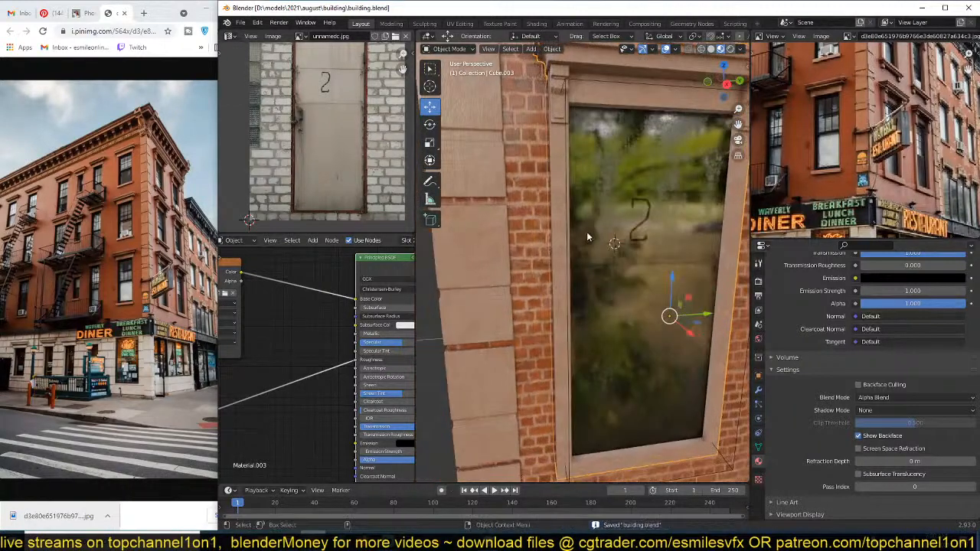
pyautogui.scroll(2, 277, 317)
pyautogui.scroll(-3, 326, 321)
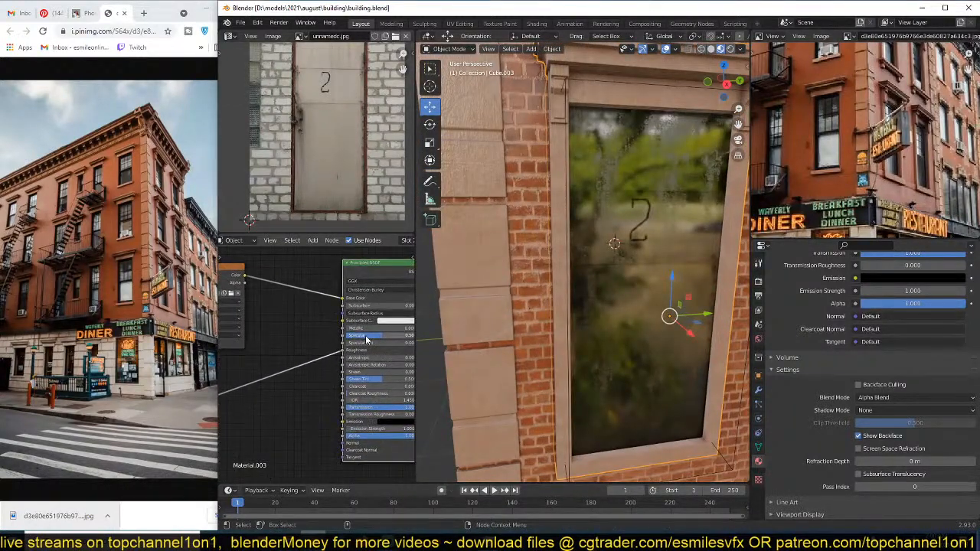
pyautogui.click(639, 265)
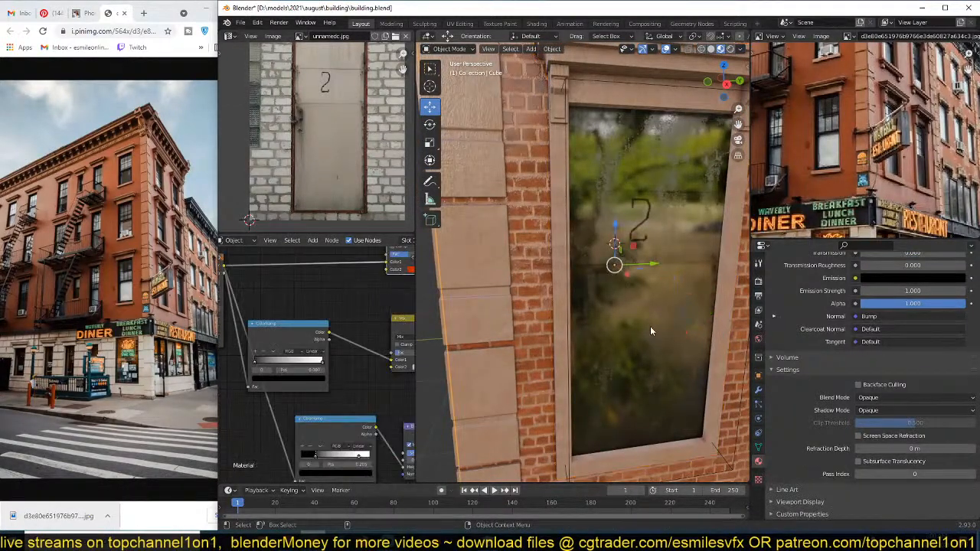
pyautogui.scroll(-4, 652, 321)
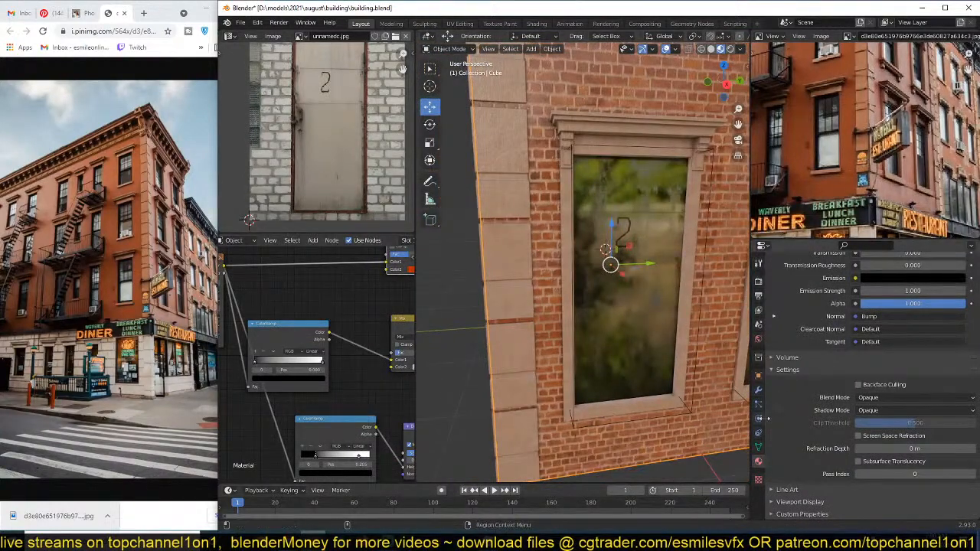
pyautogui.click(616, 337)
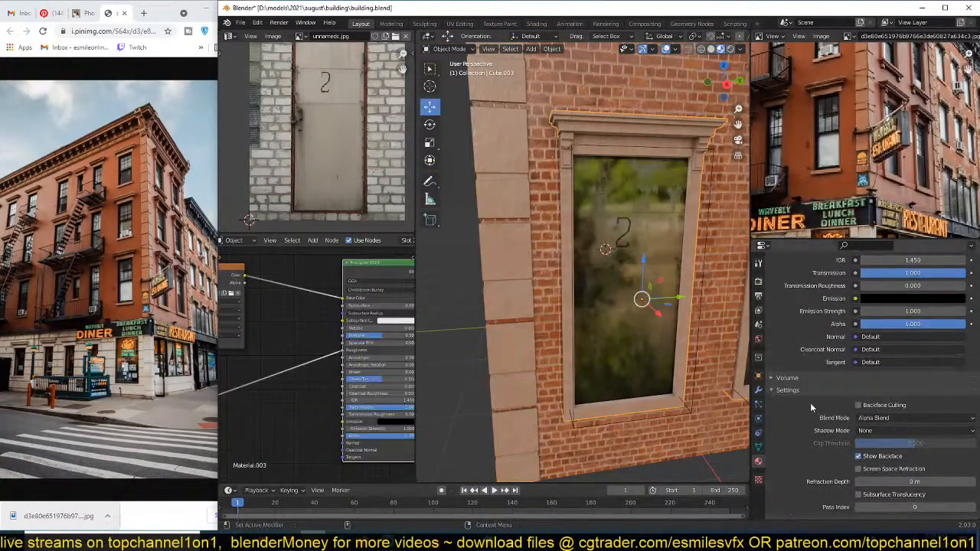
pyautogui.scroll(8, 809, 402)
pyautogui.scroll(5, 847, 384)
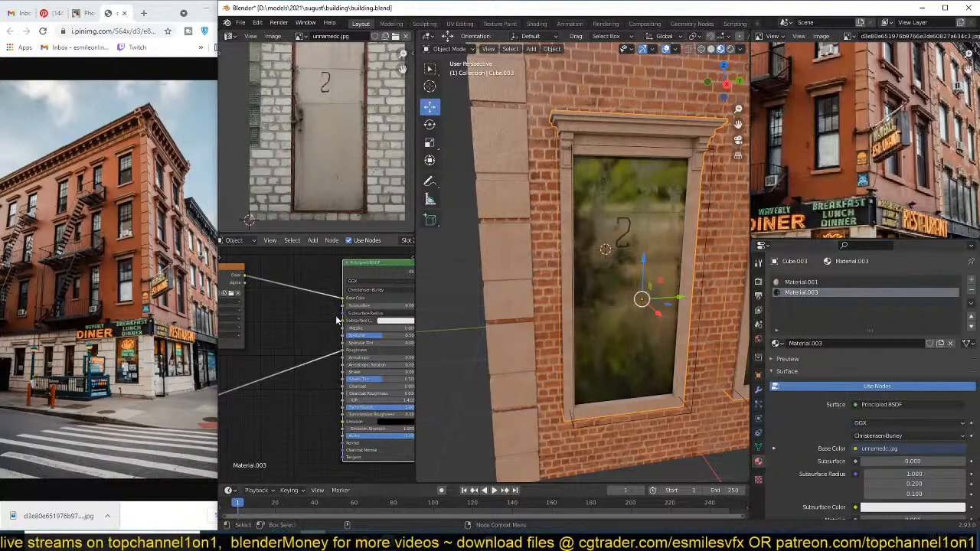
pyautogui.scroll(2, 336, 315)
pyautogui.moveTo(536, 252); pyautogui.dragTo(592, 244, button='middle')
pyautogui.hotkey('ctrl', 's')
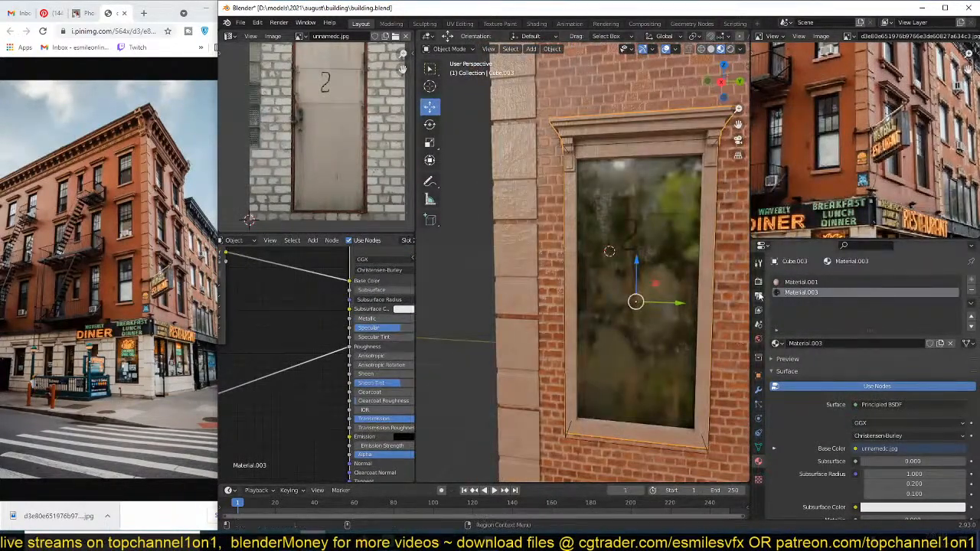
# Step: Enable Screen Space Reflections with Refraction in the render settings
pyautogui.click(758, 281)
pyautogui.scroll(-4, 786, 425)
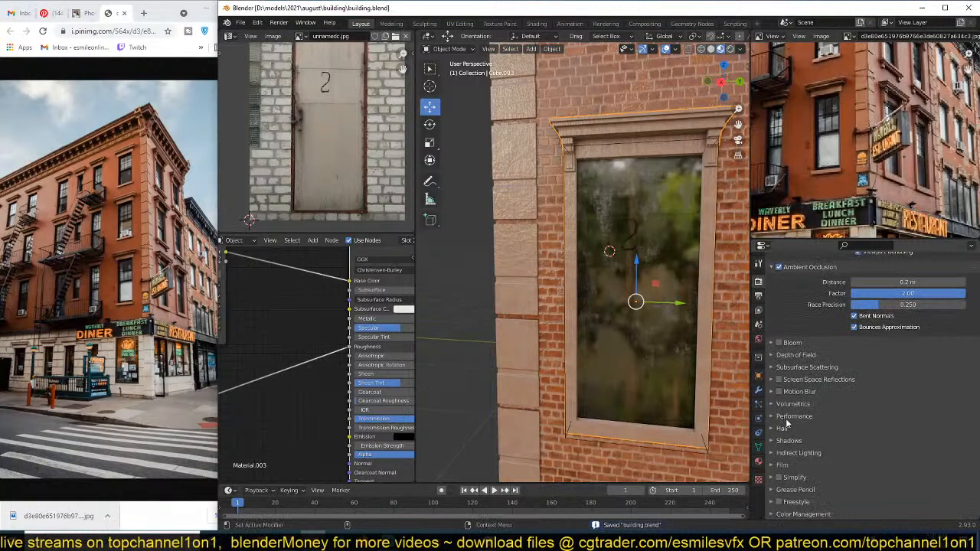
pyautogui.click(780, 380)
pyautogui.click(795, 380)
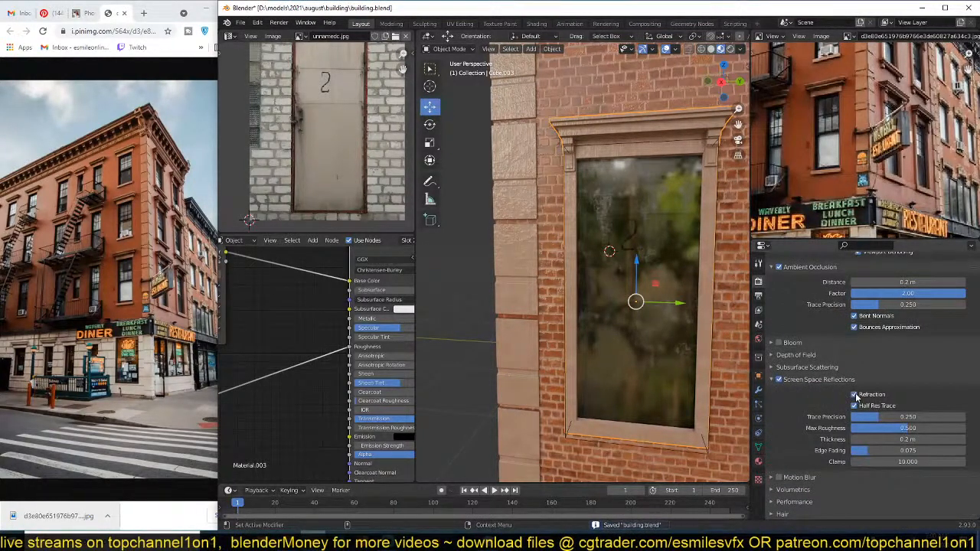
# Step: Reset the pane material's Transmission to 0 and lower its Alpha to 0.550
pyautogui.click(758, 461)
pyautogui.scroll(-15, 809, 480)
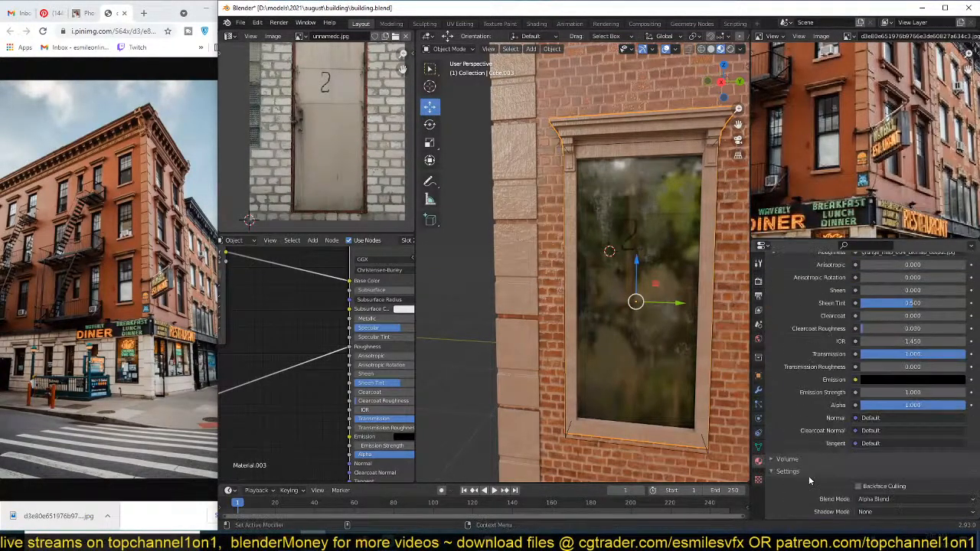
pyautogui.moveTo(373, 427); pyautogui.dragTo(316, 398, button='middle')
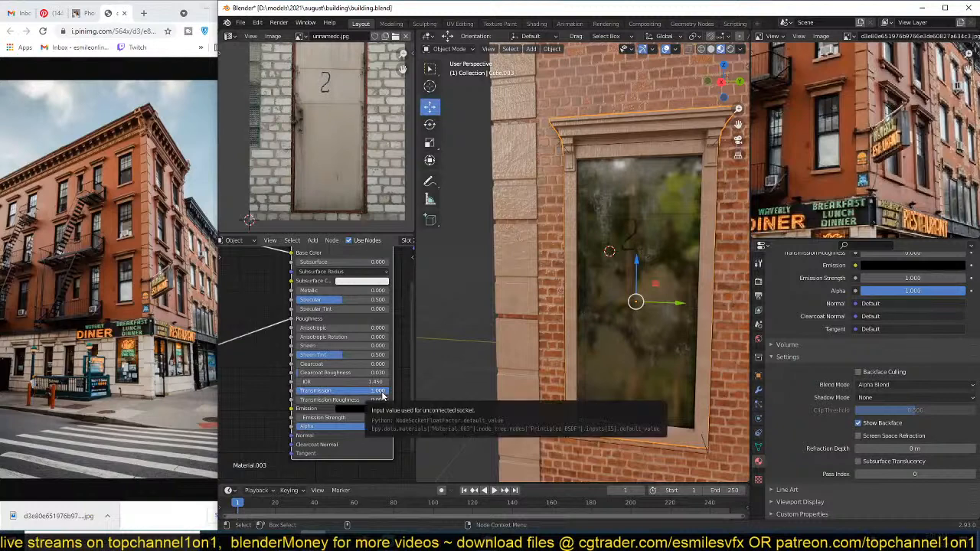
pyautogui.press('BackSpace')
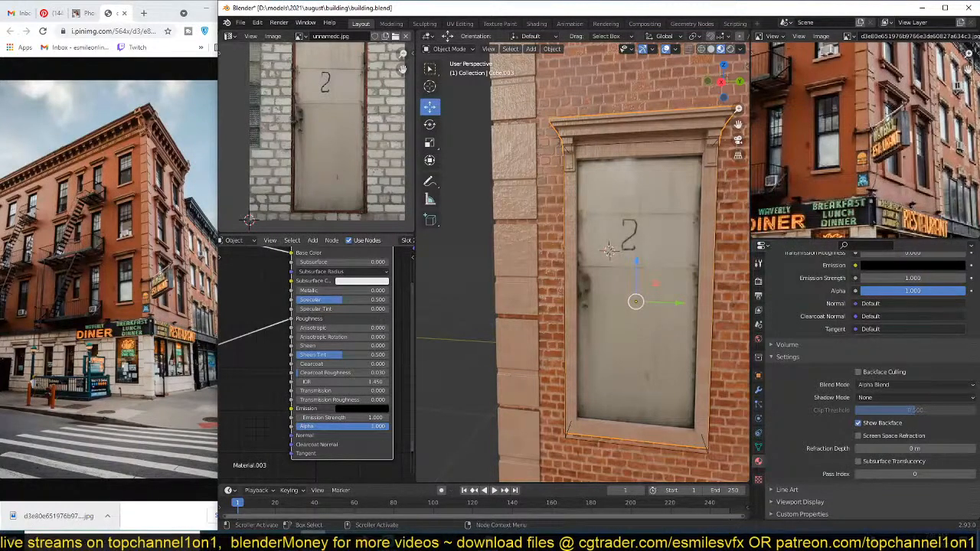
pyautogui.moveTo(381, 427); pyautogui.dragTo(336, 426)
pyautogui.moveTo(605, 253)
pyautogui.mouseDown(button='middle')
pyautogui.moveTo(657, 246)
pyautogui.moveTo(577, 259)
pyautogui.moveTo(588, 259)
pyautogui.mouseUp(button='middle')
# Step: Insert a MixRGB node between the grunge texture and the Principled BSDF's Roughness input, and save the file
pyautogui.moveTo(261, 390); pyautogui.dragTo(279, 358, button='middle')
pyautogui.hotkey('shift', 'a')
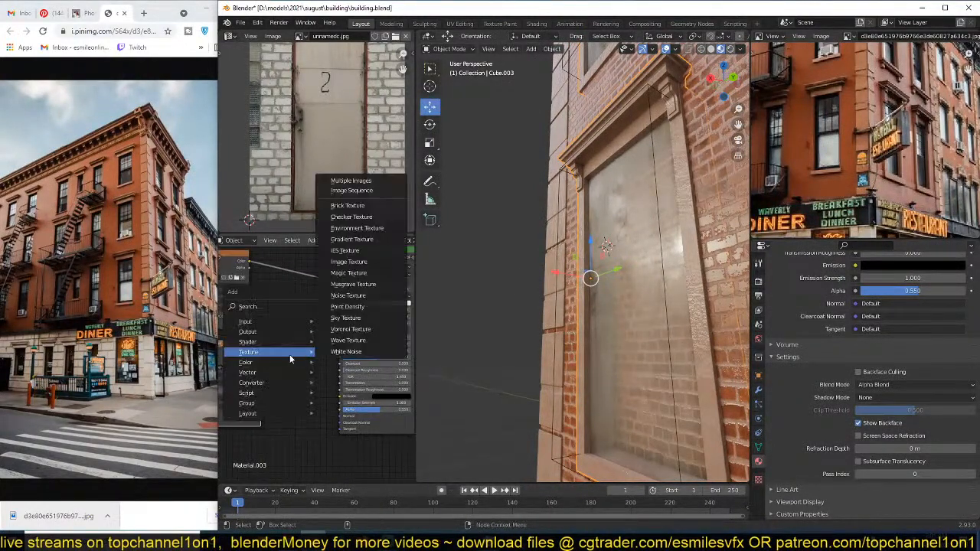
pyautogui.moveTo(306, 362)
pyautogui.click(340, 417)
pyautogui.click(306, 379)
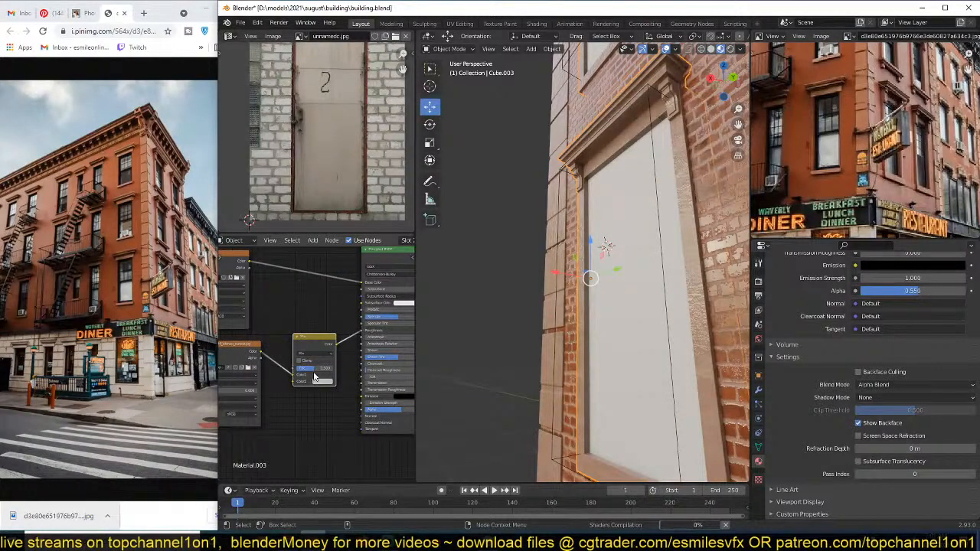
pyautogui.scroll(3, 350, 380)
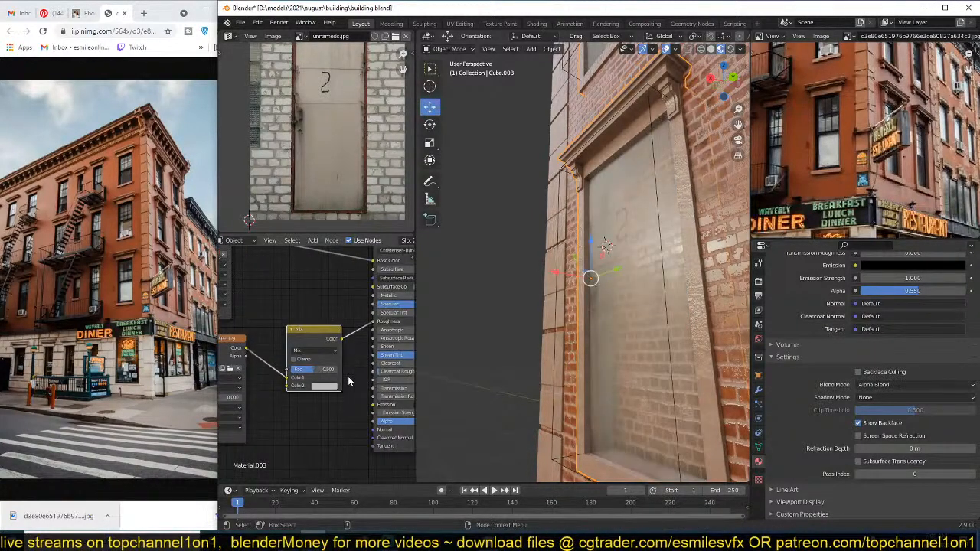
pyautogui.hotkey('ctrl', 's')
# Step: Set the Mix node's Color2 to black and its factor to 0.567, checking the pane reflections, and save the file
pyautogui.moveTo(562, 354); pyautogui.dragTo(623, 364, button='middle')
pyautogui.scroll(1, 317, 414)
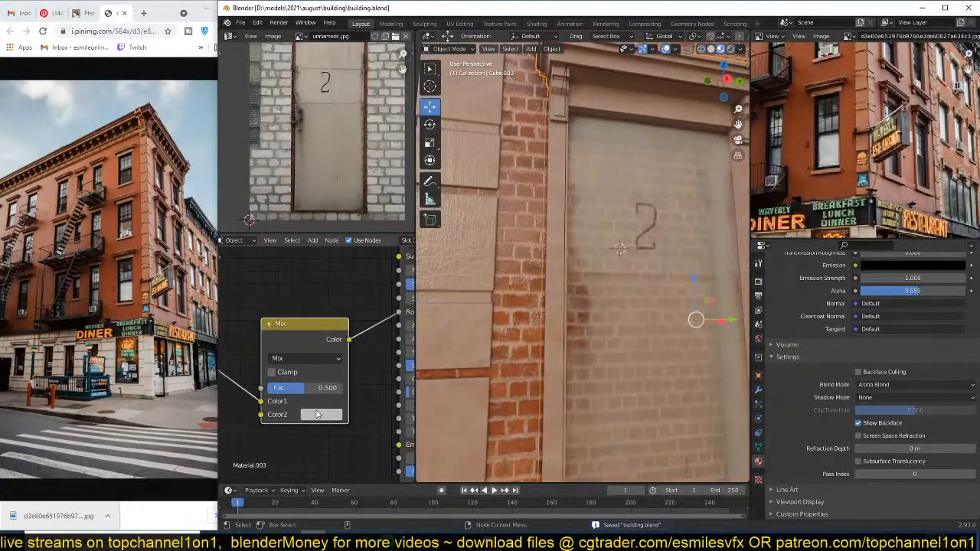
pyautogui.click(324, 418)
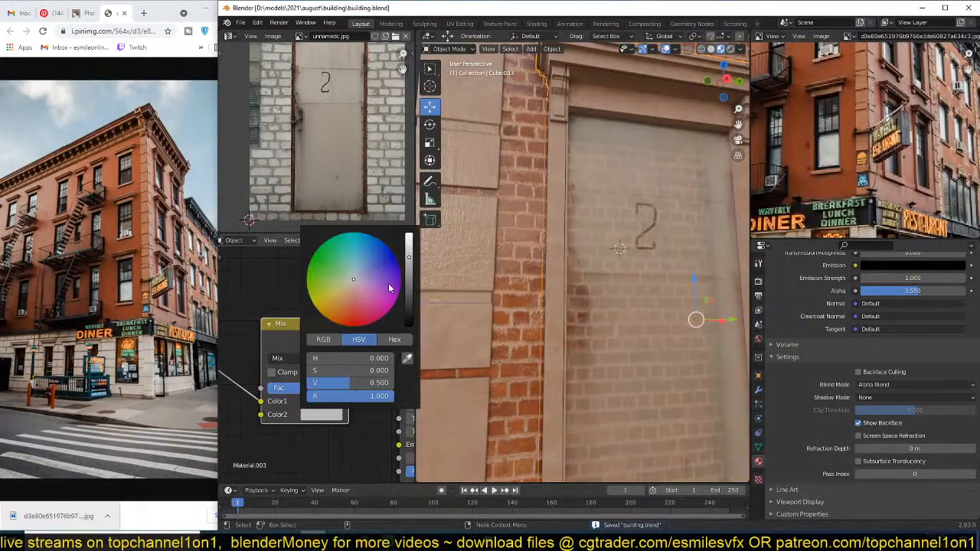
pyautogui.moveTo(408, 279); pyautogui.dragTo(408, 329)
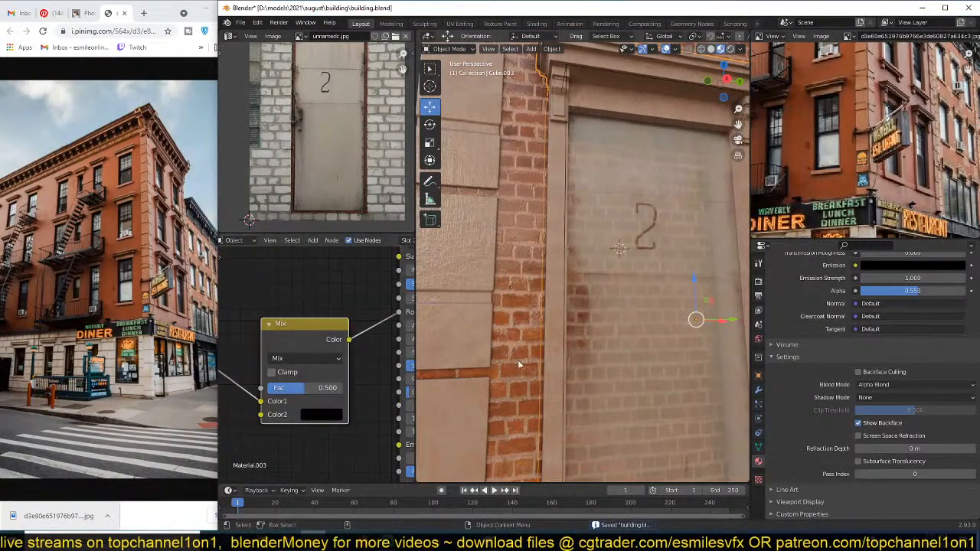
pyautogui.moveTo(518, 364); pyautogui.dragTo(612, 386, button='middle')
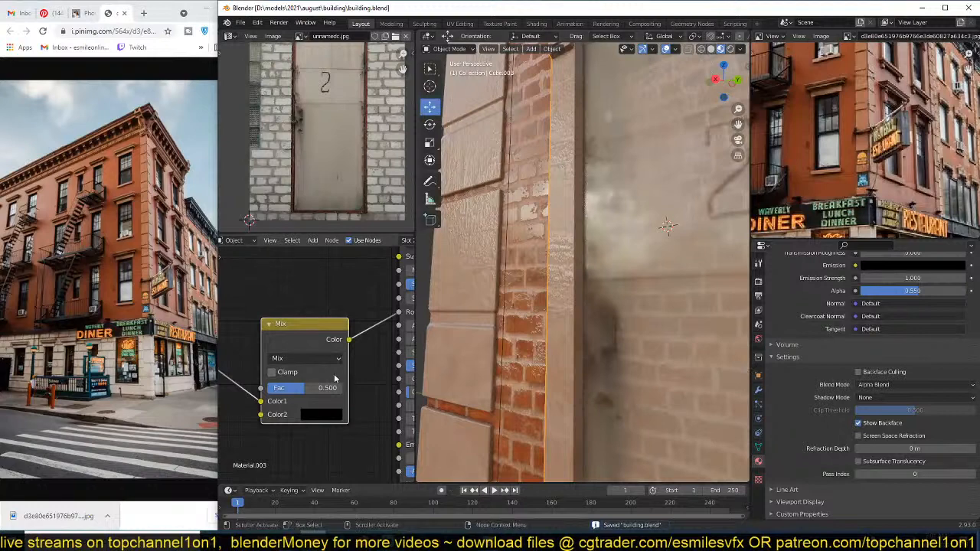
pyautogui.moveTo(283, 387); pyautogui.dragTo(310, 387)
pyautogui.moveTo(598, 316); pyautogui.dragTo(501, 341, button='middle')
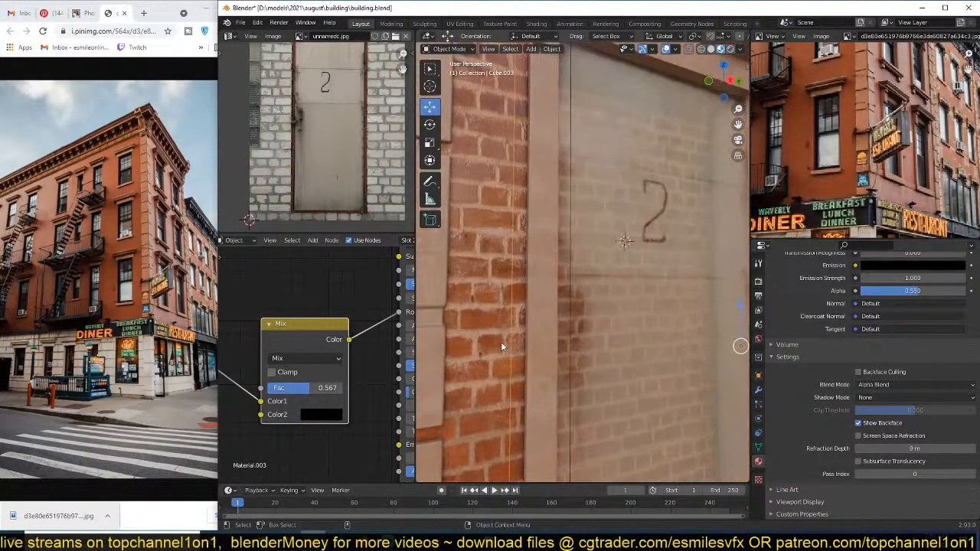
pyautogui.hotkey('ctrl', 's')
pyautogui.moveTo(585, 290); pyautogui.dragTo(504, 330, button='middle')
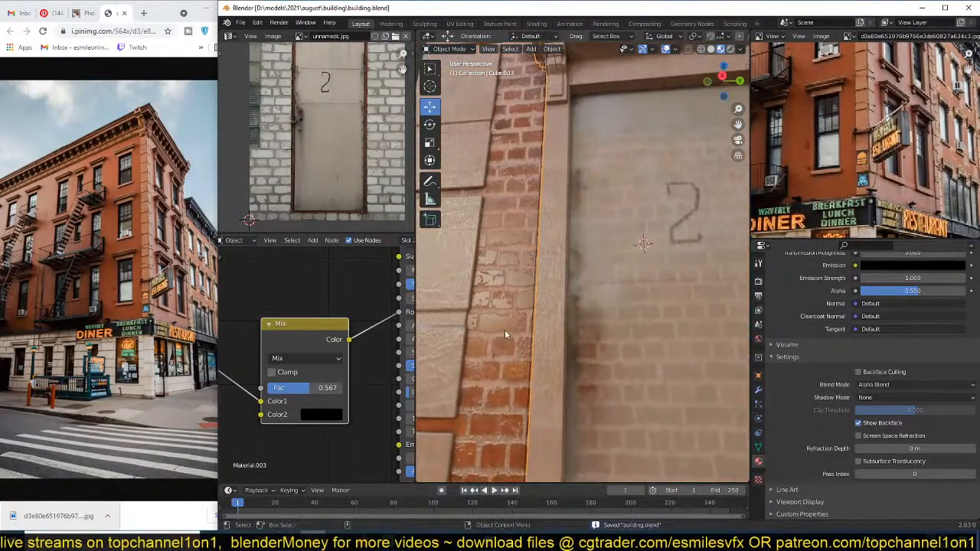
# Step: Raise the pane material's Alpha to 1.000 and check the pane's surface
pyautogui.moveTo(259, 401); pyautogui.dragTo(262, 403)
pyautogui.scroll(-8, 313, 405)
pyautogui.scroll(4, 324, 388)
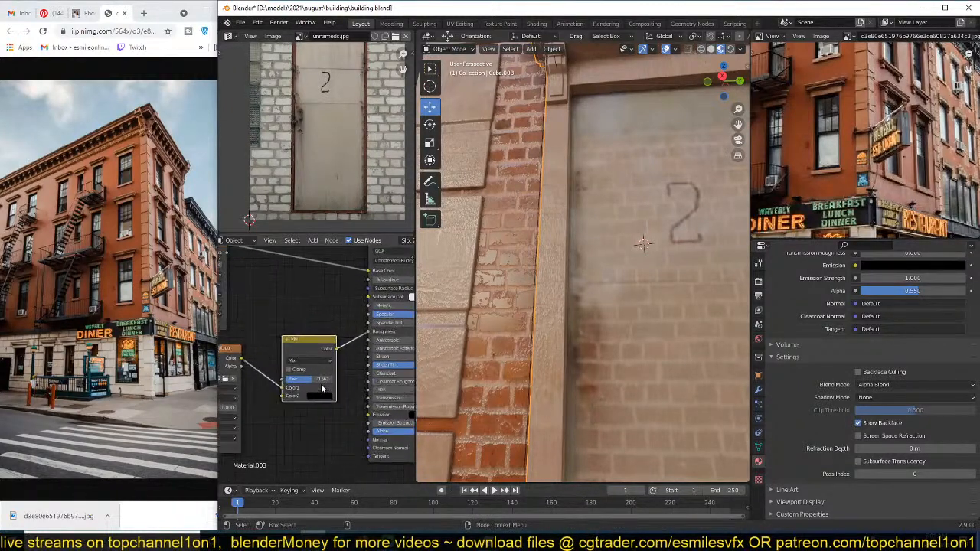
pyautogui.moveTo(363, 398); pyautogui.dragTo(325, 364, button='middle')
pyautogui.moveTo(327, 390); pyautogui.dragTo(373, 390)
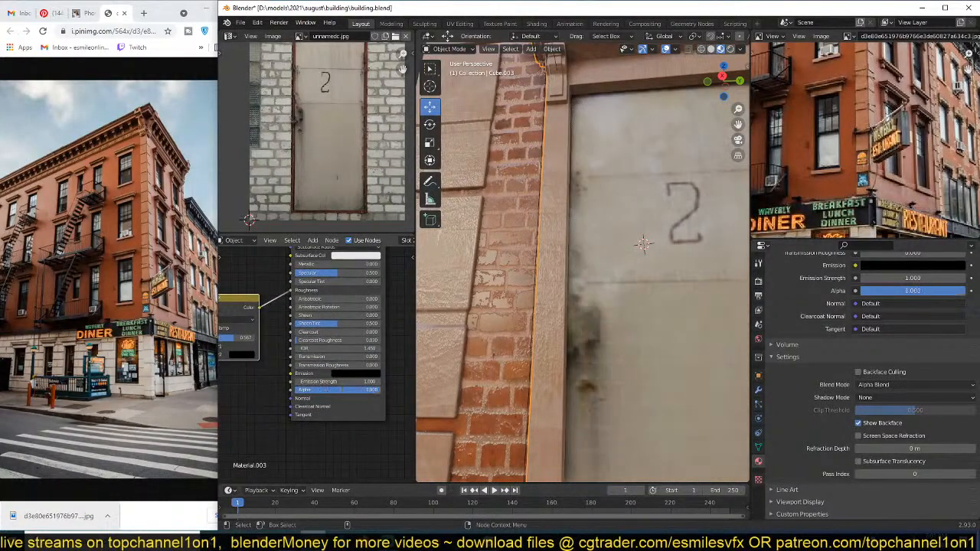
pyautogui.moveTo(586, 326); pyautogui.dragTo(604, 358, button='middle')
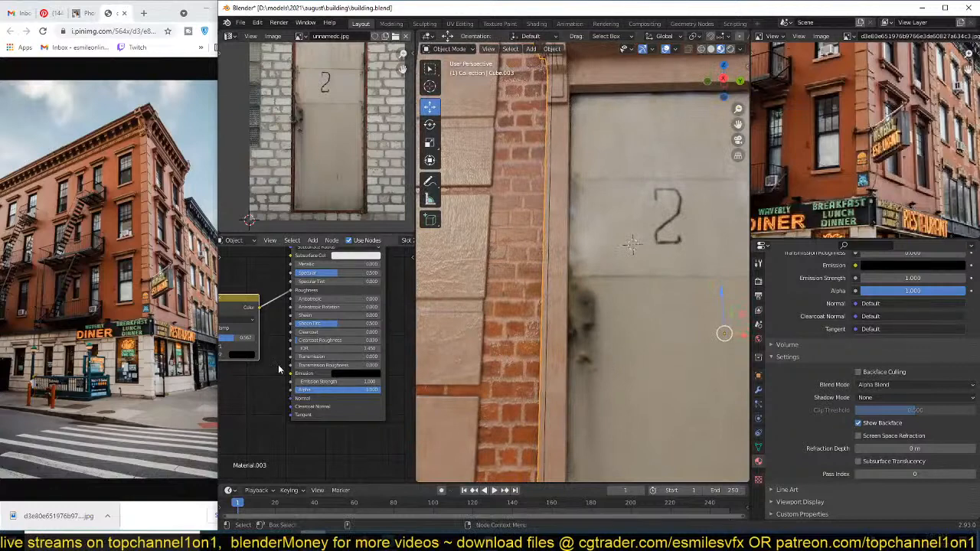
# Step: Set the roughness Mix node's factor to 1.000 and the pane material's Transmission to 1.000
pyautogui.moveTo(281, 364); pyautogui.dragTo(336, 368, button='middle')
pyautogui.moveTo(296, 344); pyautogui.dragTo(314, 344)
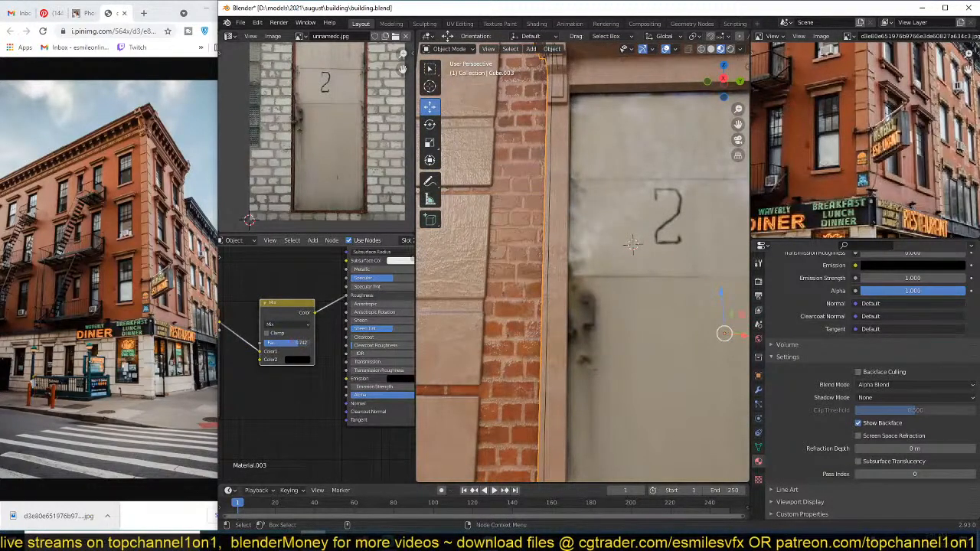
pyautogui.moveTo(384, 380); pyautogui.dragTo(364, 373, button='middle')
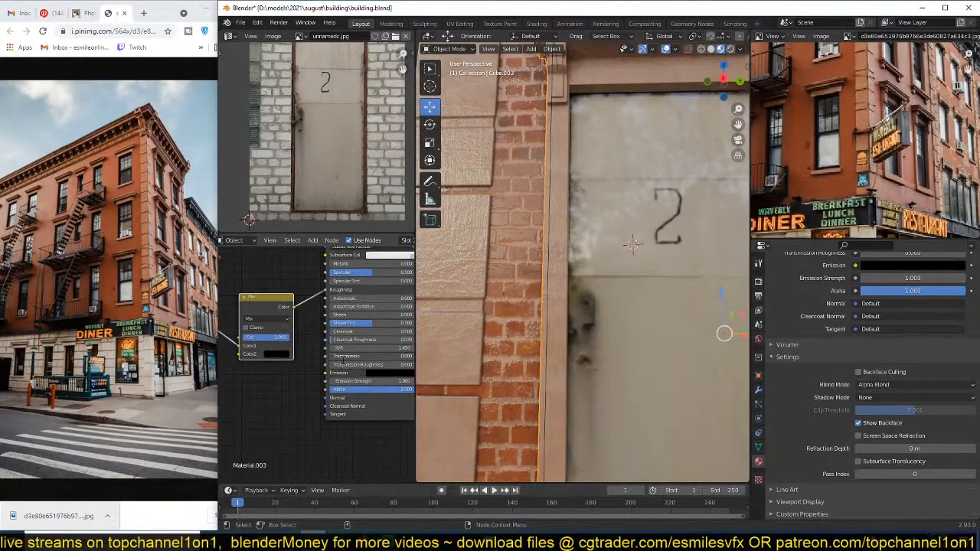
pyautogui.press('Return')
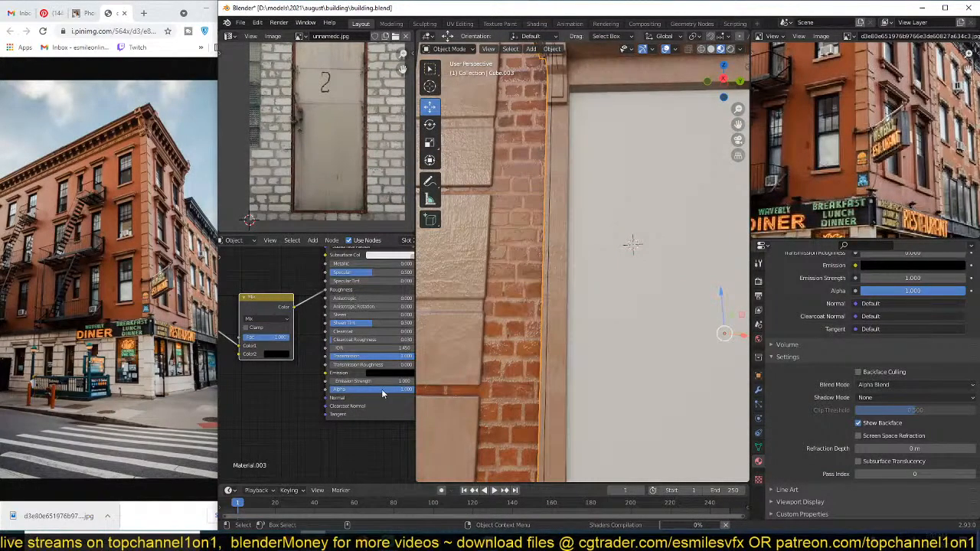
pyautogui.scroll(-2, 523, 348)
pyautogui.moveTo(533, 354); pyautogui.dragTo(573, 383, button='middle')
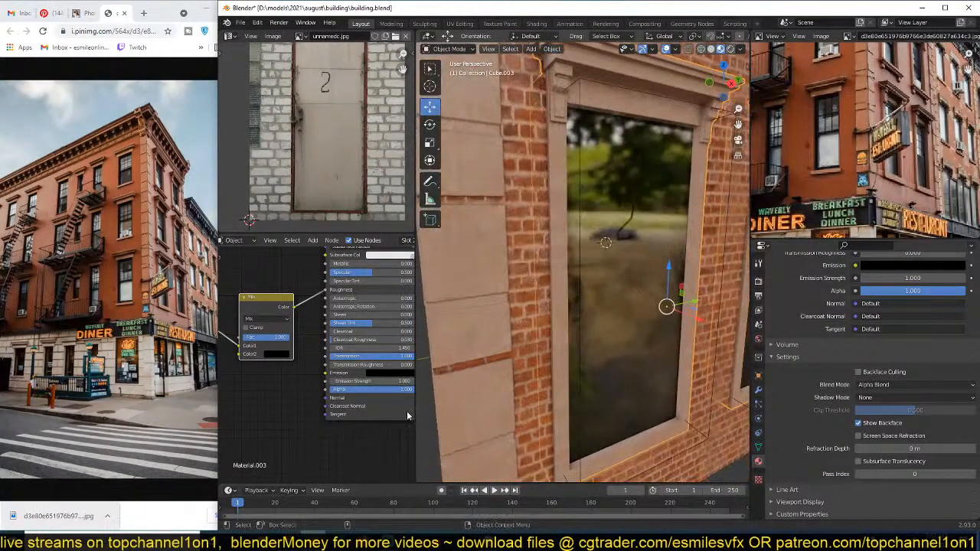
# Step: Lower the glass Alpha to 0.791, save the file, and reduce Alpha further to 0.685
pyautogui.moveTo(402, 391); pyautogui.dragTo(385, 390)
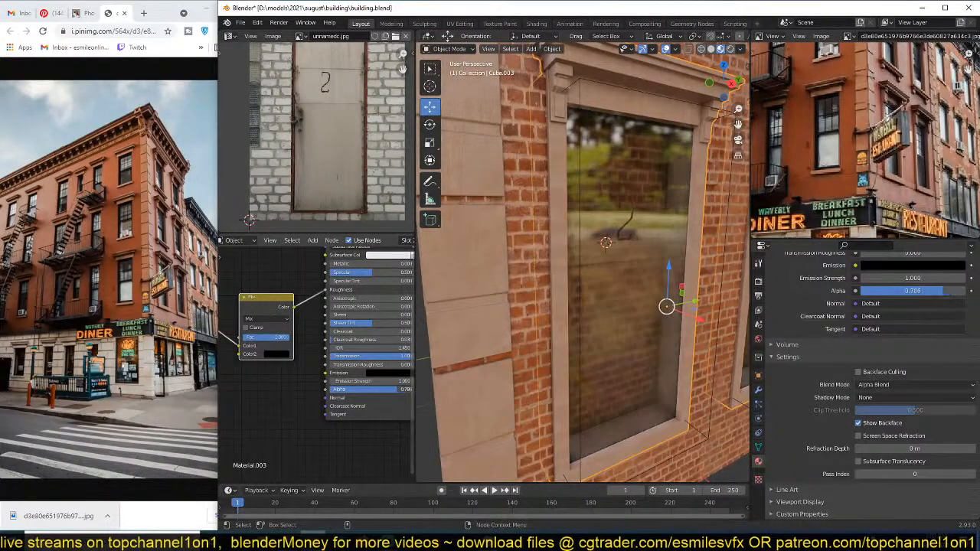
pyautogui.moveTo(607, 289); pyautogui.dragTo(561, 257, button='middle')
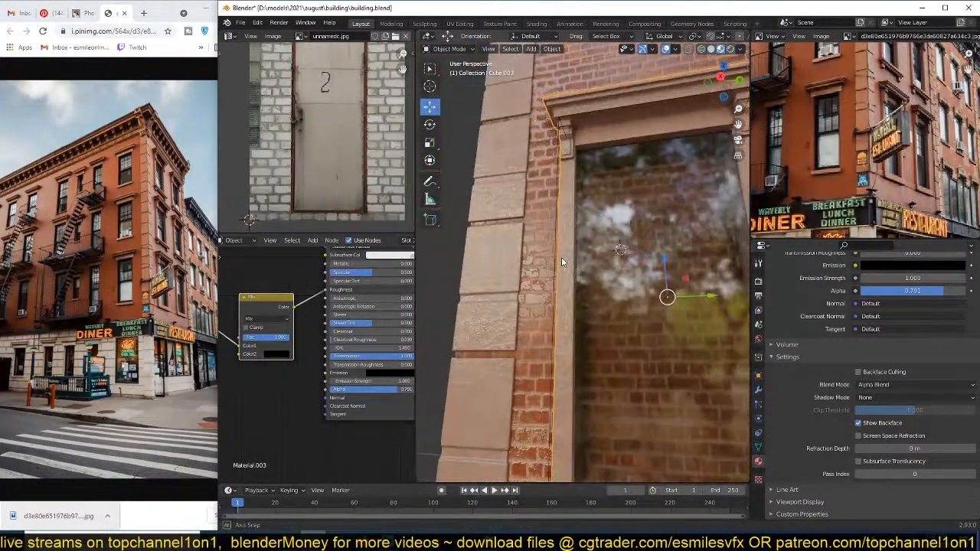
pyautogui.scroll(-1, 294, 304)
pyautogui.moveTo(294, 304); pyautogui.dragTo(315, 347, button='middle')
pyautogui.scroll(-2, 309, 370)
pyautogui.hotkey('ctrl', 's')
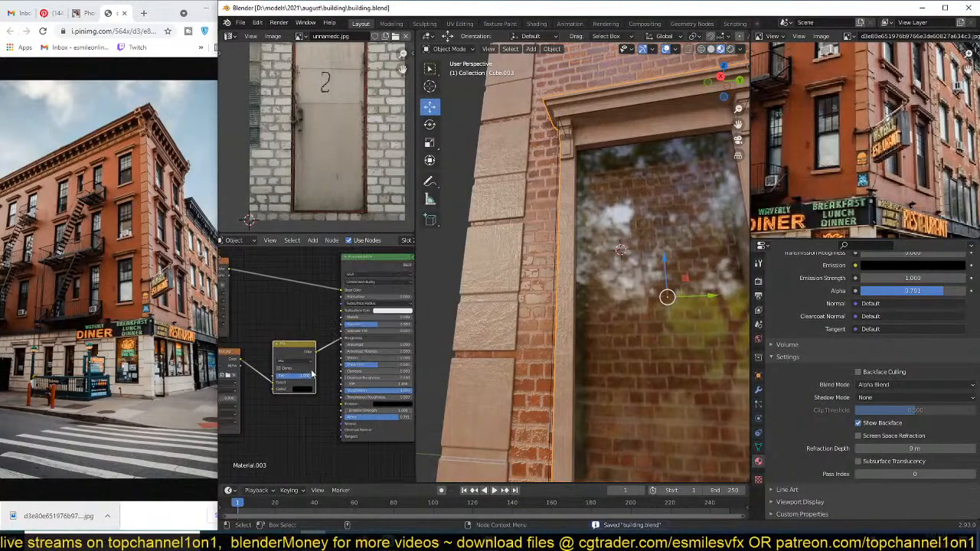
pyautogui.moveTo(602, 295); pyautogui.dragTo(584, 175, button='middle')
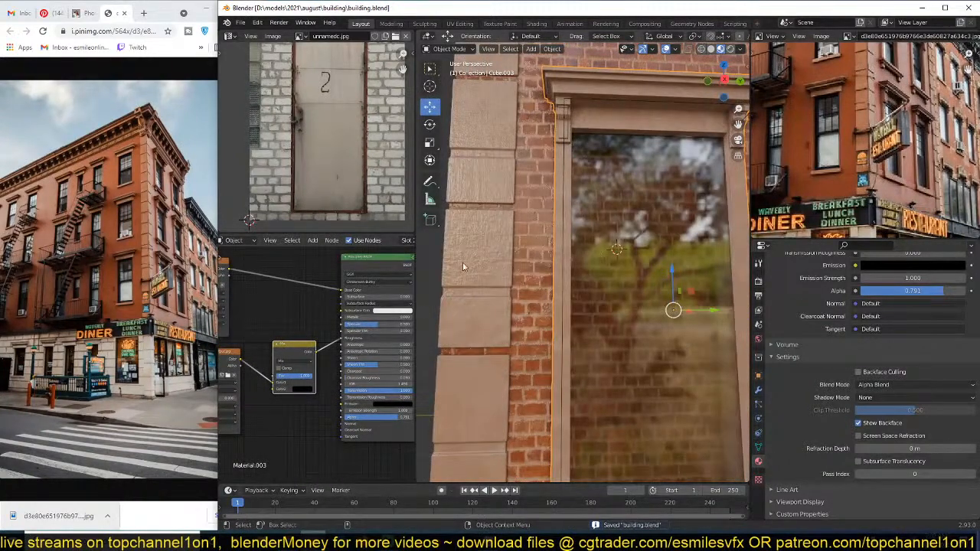
pyautogui.moveTo(330, 404); pyautogui.dragTo(328, 362, button='middle')
pyautogui.moveTo(384, 377)
pyautogui.mouseDown()
pyautogui.moveTo(329, 377)
pyautogui.moveTo(399, 376)
pyautogui.moveTo(355, 377)
pyautogui.moveTo(386, 376)
pyautogui.mouseUp()
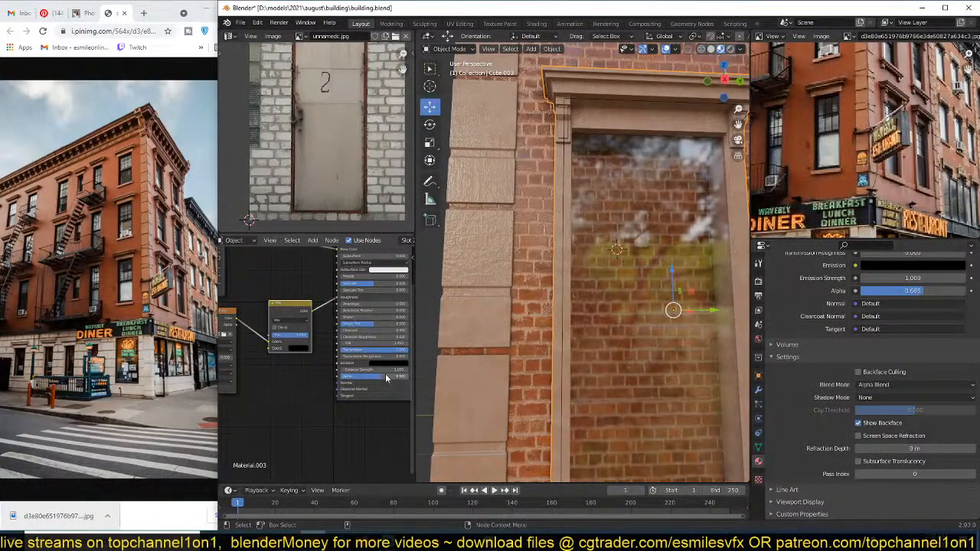
# Step: Preview the door photo texture node alone on the window pane
pyautogui.moveTo(276, 352); pyautogui.dragTo(312, 341, button='middle')
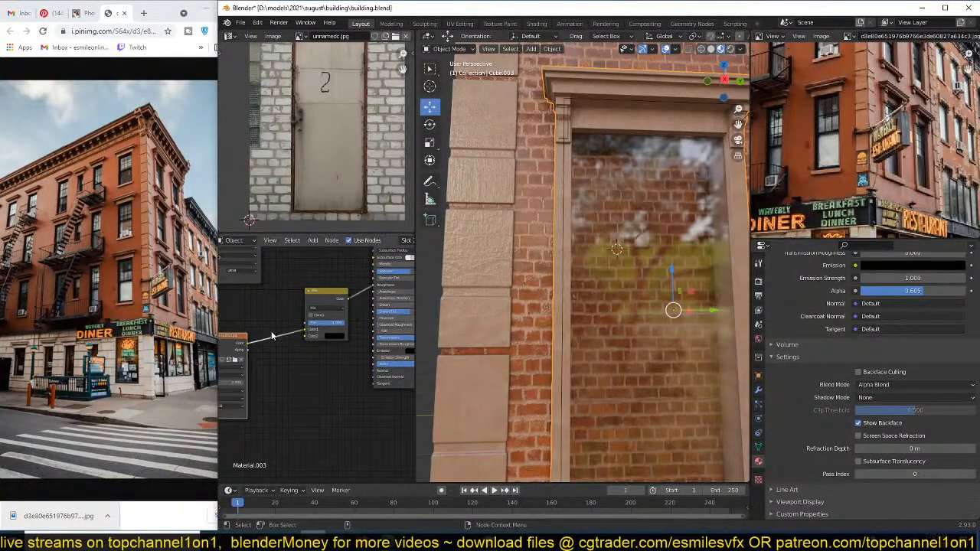
pyautogui.scroll(-3, 278, 328)
pyautogui.click(255, 293)
pyautogui.keyDown('ctrl'); pyautogui.keyDown('shift'); pyautogui.click(255, 294); pyautogui.keyUp('shift'); pyautogui.keyUp('ctrl')
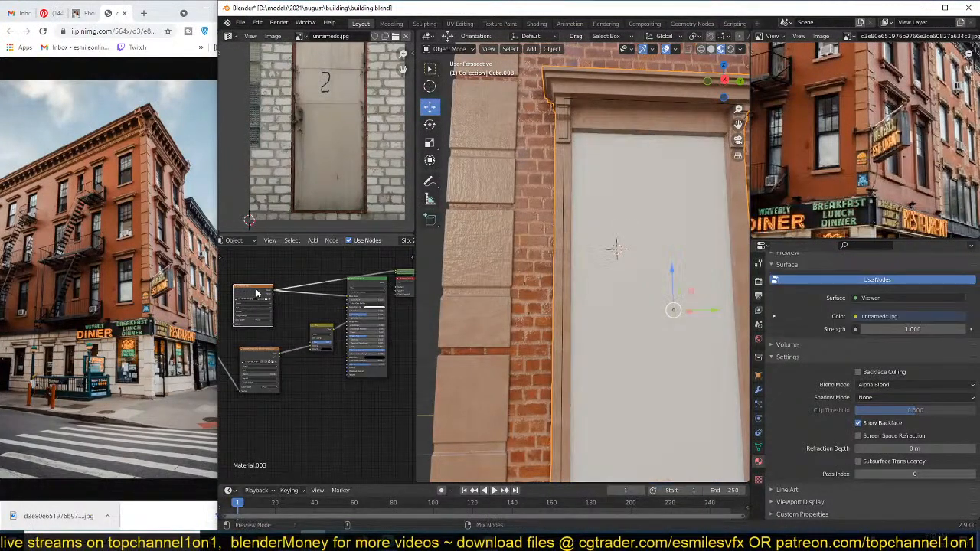
# Step: Add a ColorRamp node fed by the door photo's color output and preview it on the pane
pyautogui.hotkey('shift', 'a')
pyautogui.moveTo(262, 327)
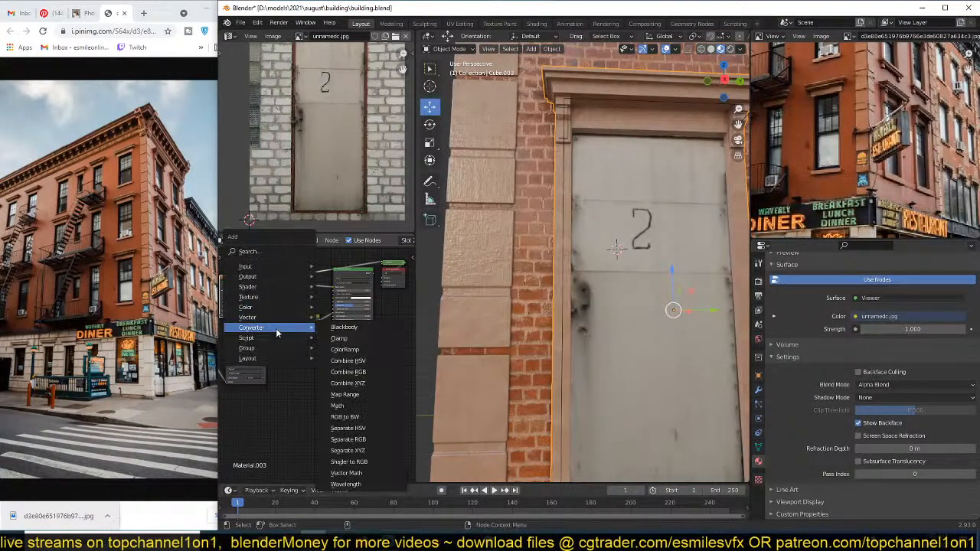
pyautogui.click(350, 351)
pyautogui.click(304, 391)
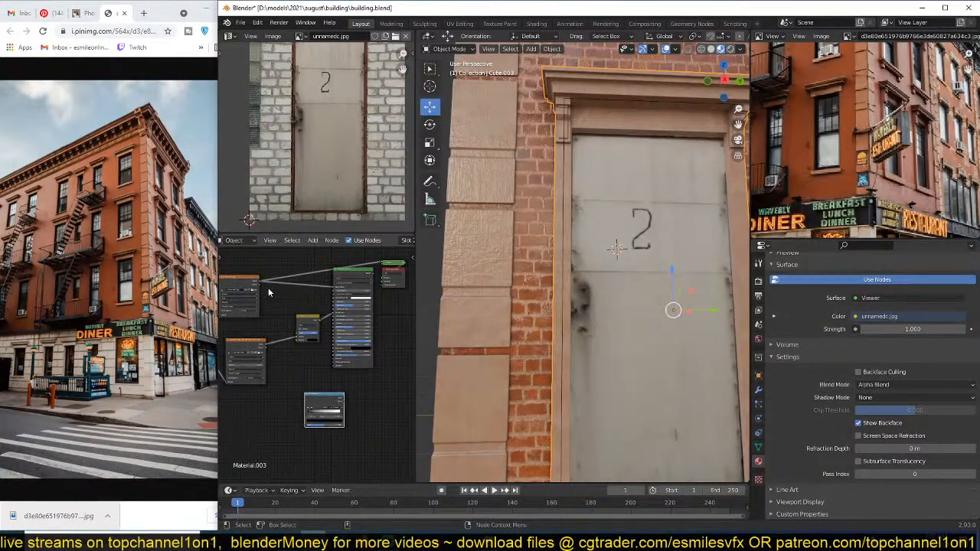
pyautogui.moveTo(259, 283); pyautogui.dragTo(308, 428)
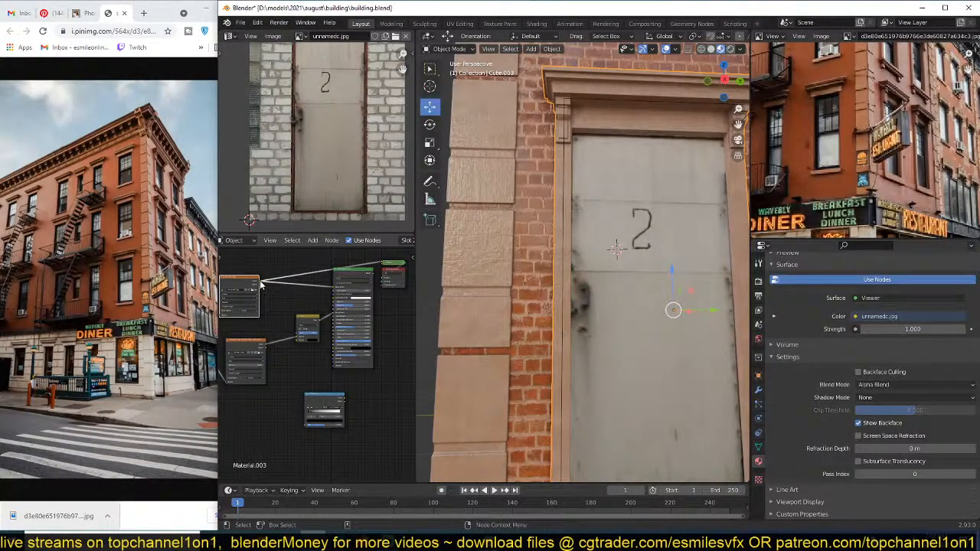
pyautogui.moveTo(261, 284); pyautogui.dragTo(306, 425)
pyautogui.keyDown('ctrl'); pyautogui.keyDown('shift'); pyautogui.click(322, 402); pyautogui.keyUp('shift'); pyautogui.keyUp('ctrl')
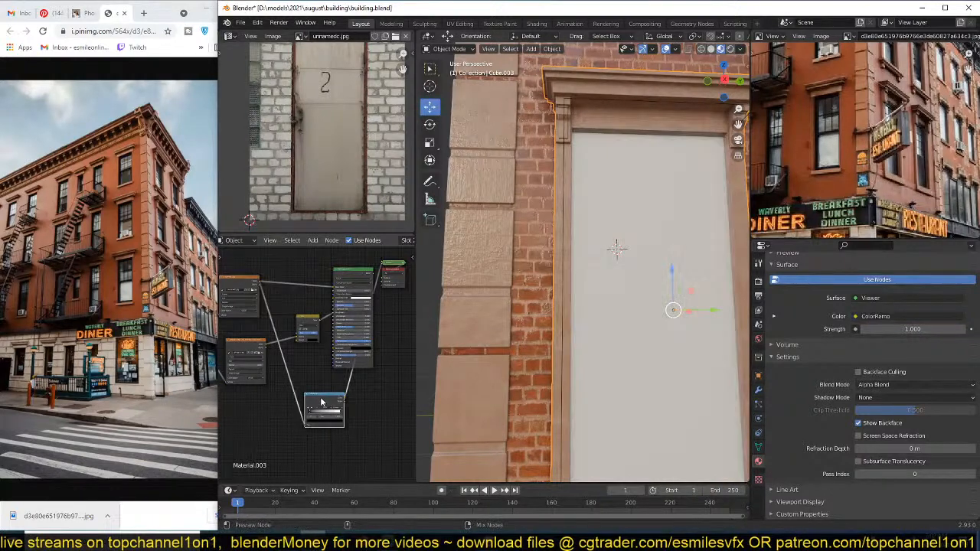
# Step: Move the ColorRamp's black stop inward to increase the contrast of the door photo's dark grime areas
pyautogui.scroll(2, 325, 407)
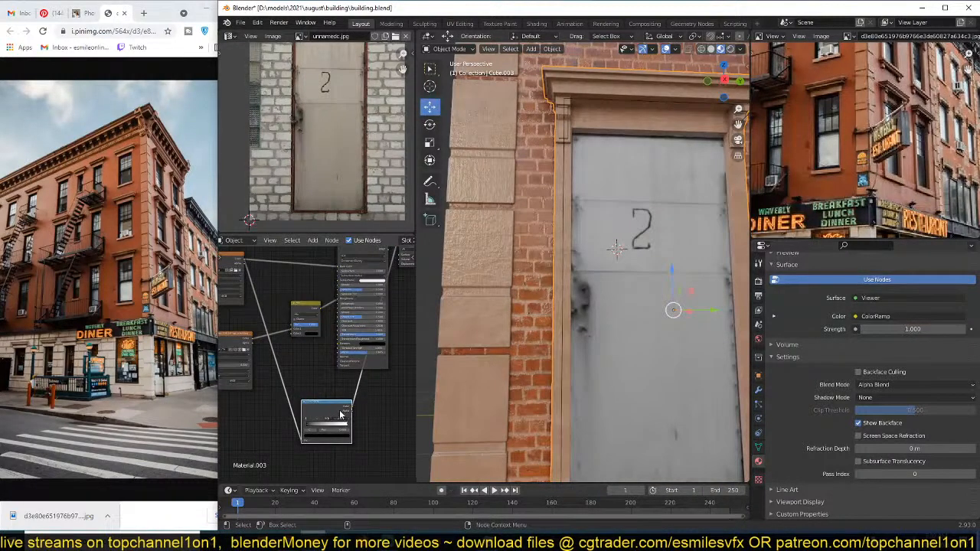
pyautogui.scroll(3, 340, 412)
pyautogui.moveTo(340, 412); pyautogui.dragTo(333, 385, button='middle')
pyautogui.moveTo(325, 396); pyautogui.dragTo(273, 413)
pyautogui.scroll(3, 288, 397)
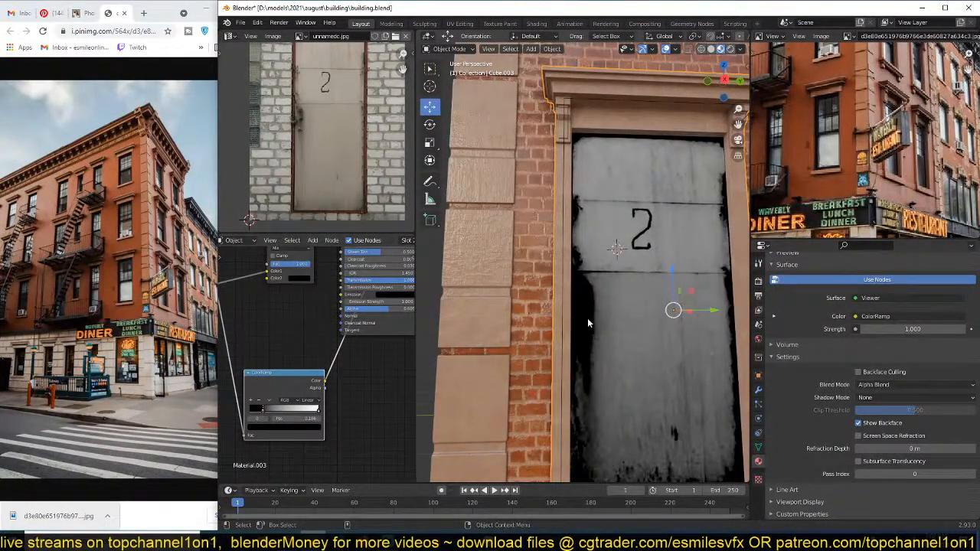
# Step: Add an Invert node on the ColorRamp's color output to flip the black-and-white mask
pyautogui.hotkey('shift', 'a')
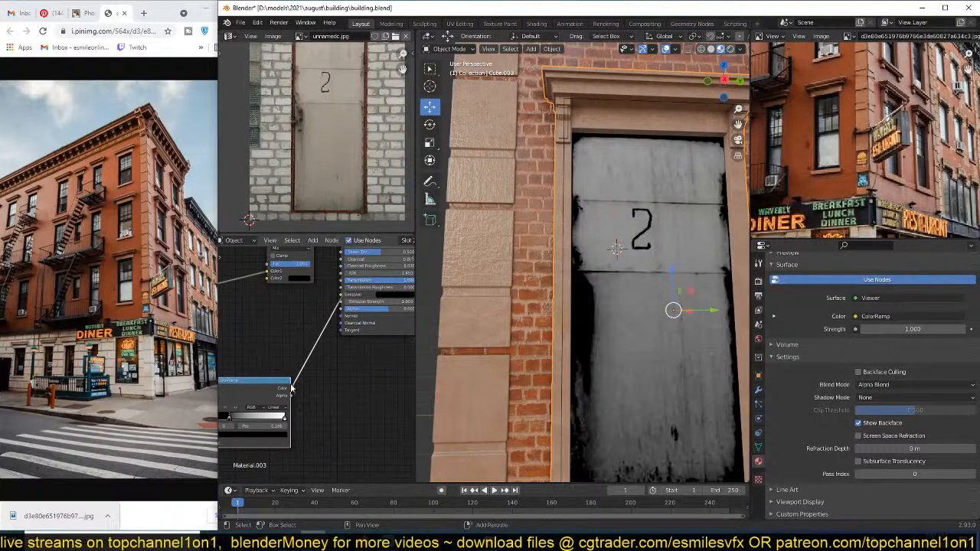
pyautogui.moveTo(258, 380)
pyautogui.moveTo(273, 360)
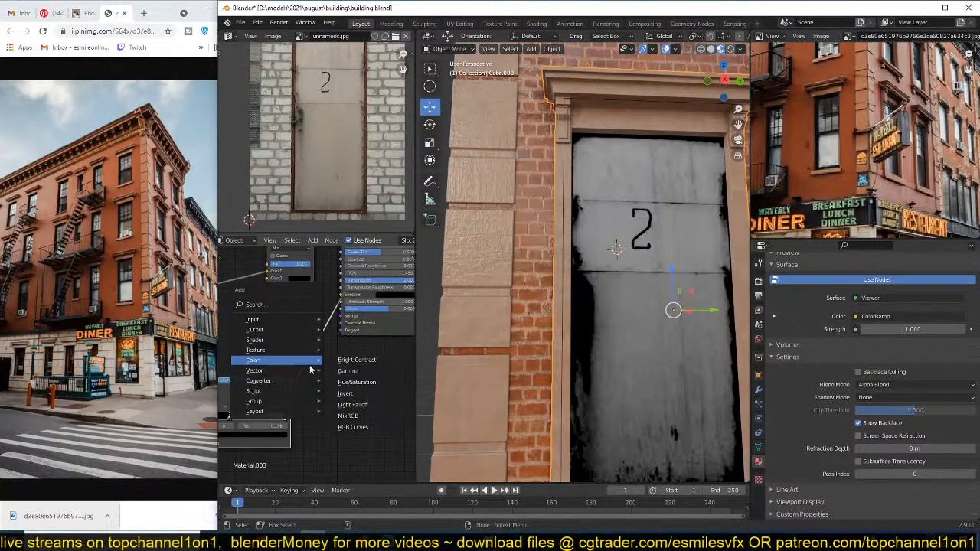
pyautogui.click(343, 394)
pyautogui.click(286, 363)
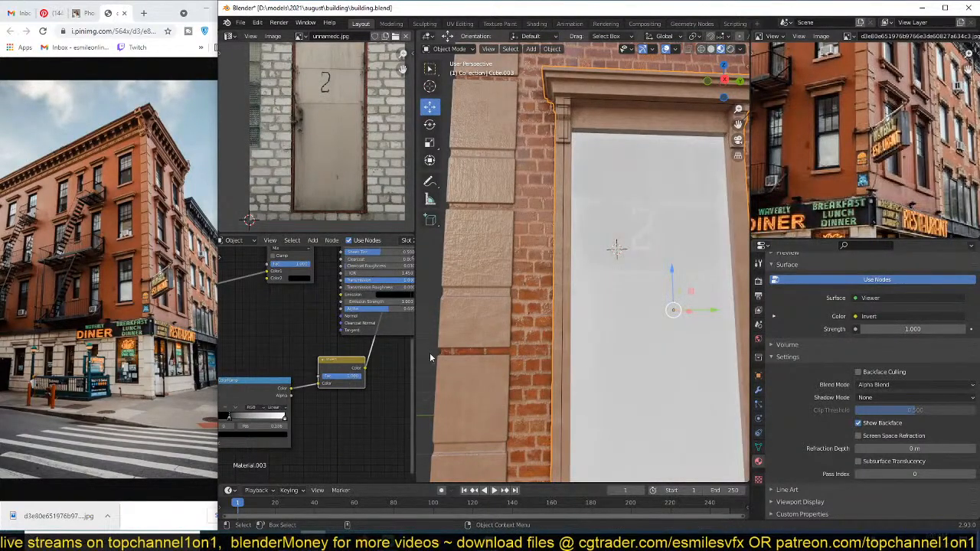
# Step: Reposition the ColorRamp and Invert nodes closer together and inspect the inverted door photo mask on the pane
pyautogui.scroll(-3, 604, 329)
pyautogui.scroll(1, 588, 339)
pyautogui.moveTo(260, 381); pyautogui.dragTo(235, 386)
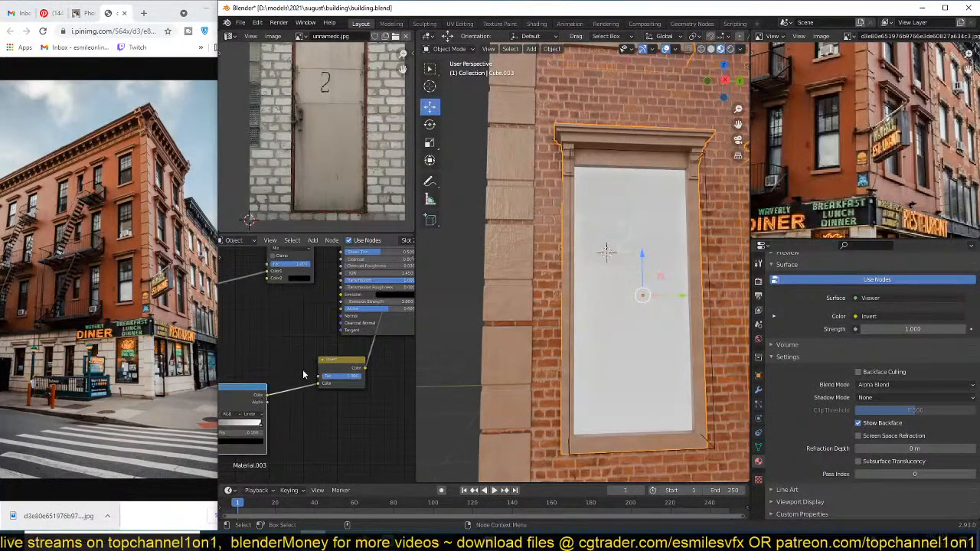
pyautogui.moveTo(340, 362); pyautogui.dragTo(301, 376)
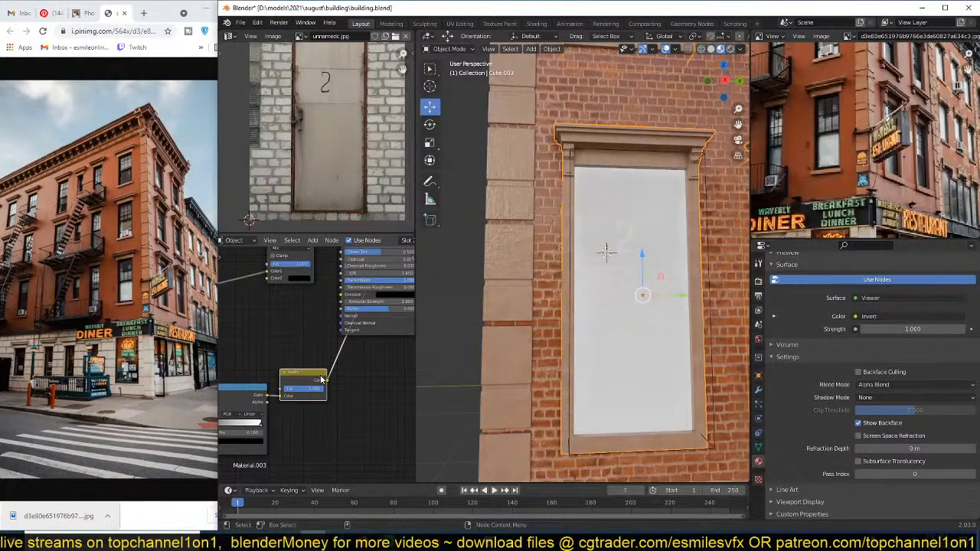
pyautogui.moveTo(321, 379); pyautogui.dragTo(381, 366, button='middle')
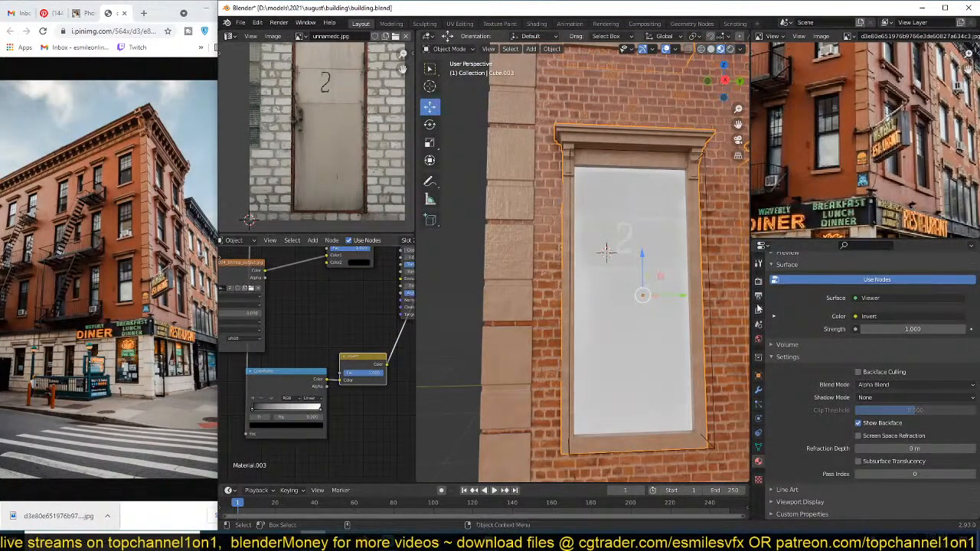
pyautogui.scroll(2, 607, 254)
pyautogui.scroll(1, 622, 268)
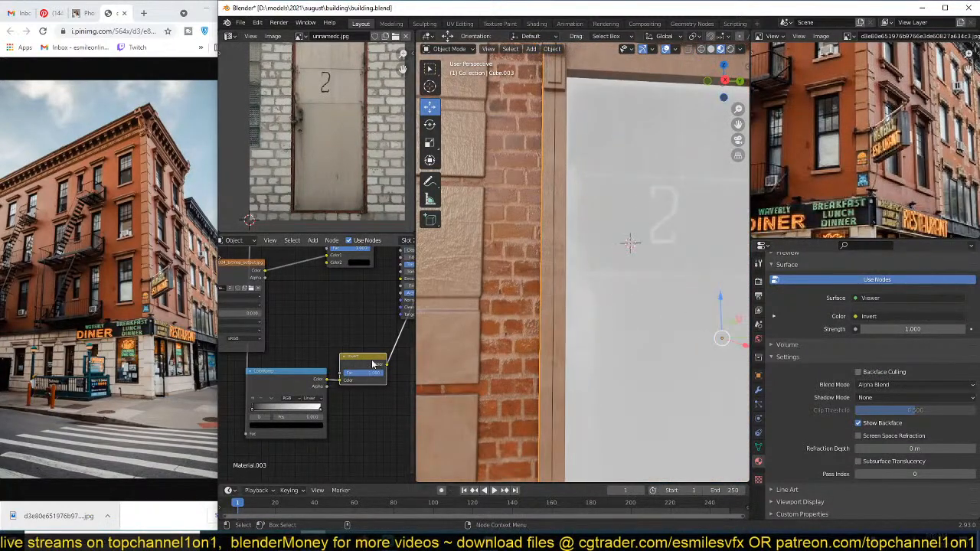
# Step: Reorder the mask nodes so the Invert node feeds the ColorRamp's factor and the ColorRamp drives the preview
pyautogui.moveTo(373, 363); pyautogui.dragTo(344, 365, button='middle')
pyautogui.keyDown('alt'); pyautogui.moveTo(276, 380); pyautogui.dragTo(386, 421); pyautogui.keyUp('alt')
pyautogui.moveTo(337, 359); pyautogui.dragTo(272, 399)
pyautogui.moveTo(354, 417); pyautogui.dragTo(325, 355)
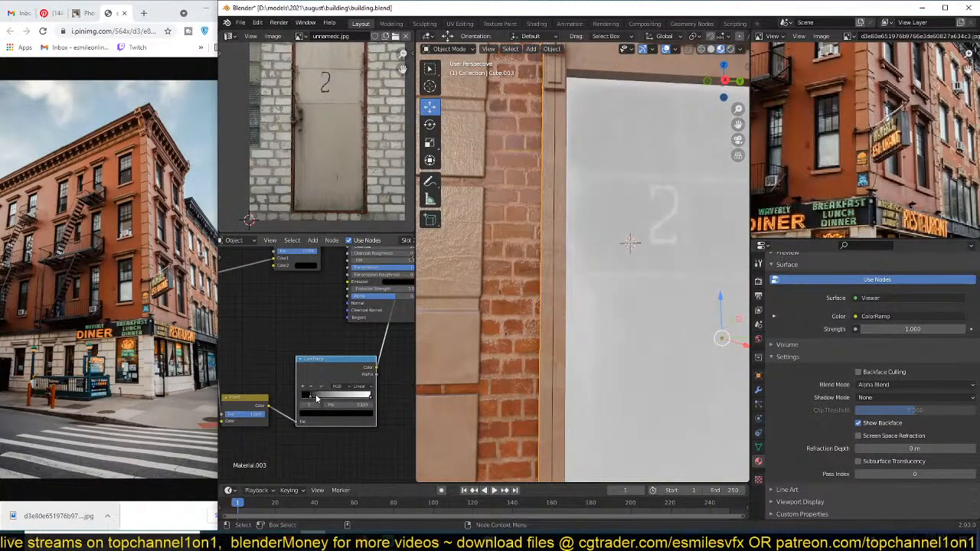
# Step: Try a harsher mask by moving the ColorRamp's black stop far inward, and pull it back toward the start
pyautogui.moveTo(316, 397); pyautogui.dragTo(345, 397)
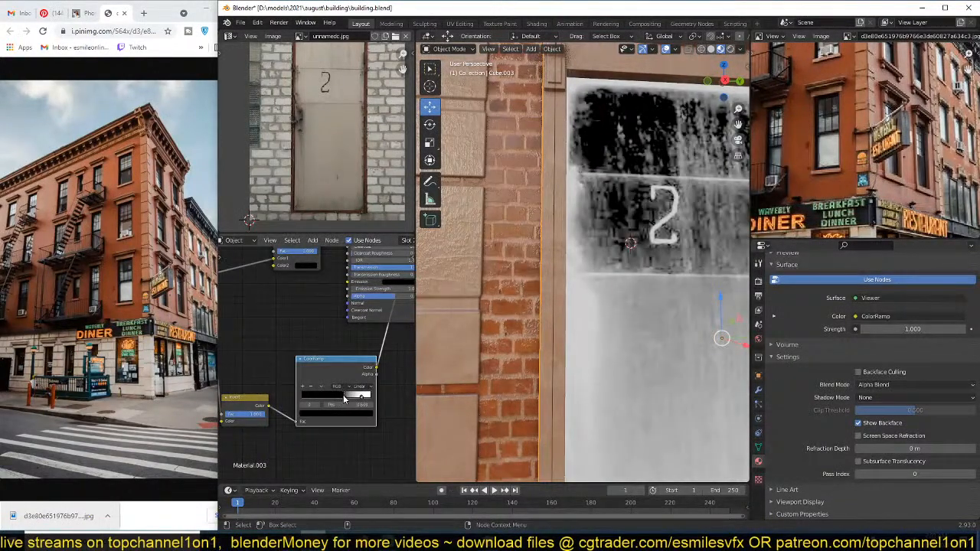
pyautogui.scroll(-1, 560, 303)
pyautogui.moveTo(559, 305); pyautogui.dragTo(625, 320, button='middle')
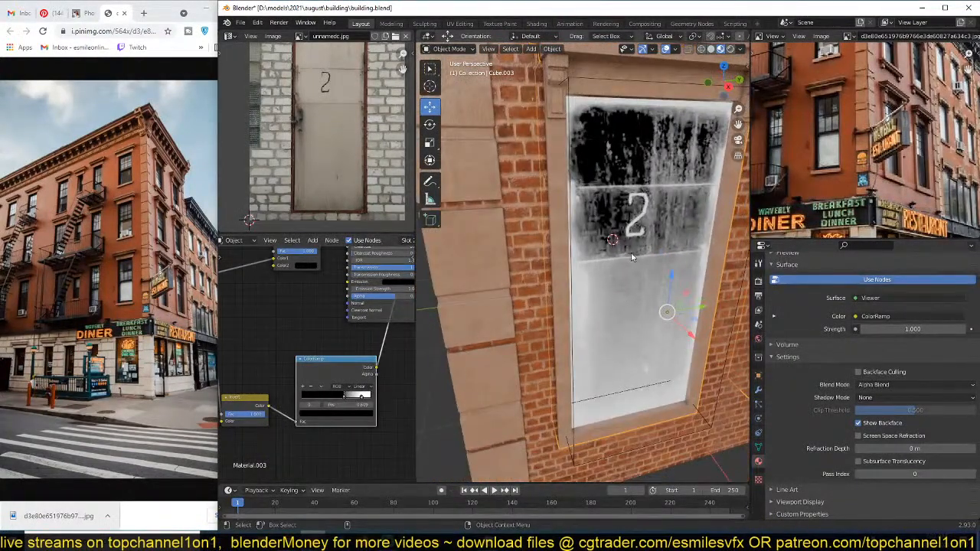
pyautogui.moveTo(626, 154); pyautogui.dragTo(627, 146, button='middle')
pyautogui.moveTo(339, 399); pyautogui.dragTo(310, 398)
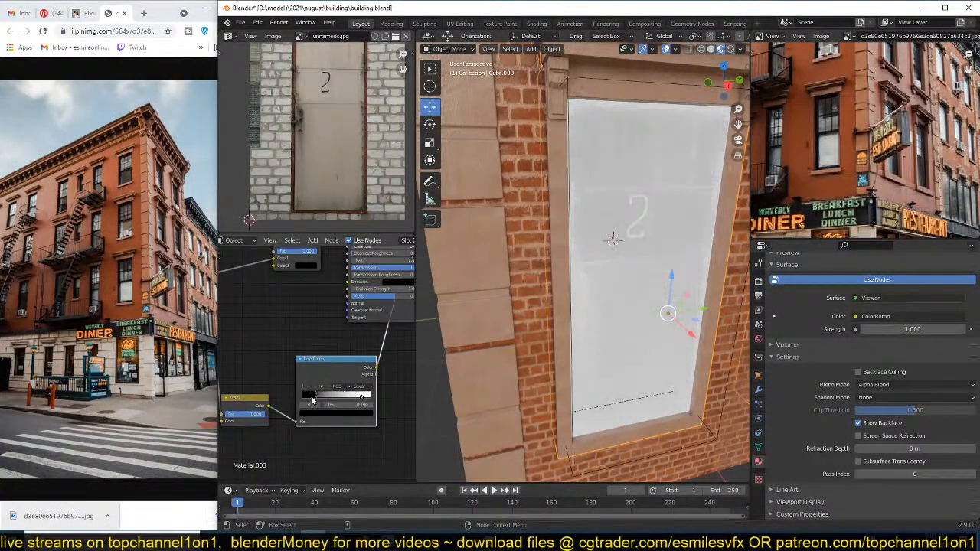
# Step: Spread the mask nodes apart and insert a Math node between the Invert node and the ColorRamp
pyautogui.moveTo(297, 401); pyautogui.dragTo(343, 392, button='middle')
pyautogui.moveTo(307, 405); pyautogui.dragTo(269, 407)
pyautogui.moveTo(366, 362); pyautogui.dragTo(387, 359)
pyautogui.hotkey('shift', 'a')
pyautogui.moveTo(307, 383)
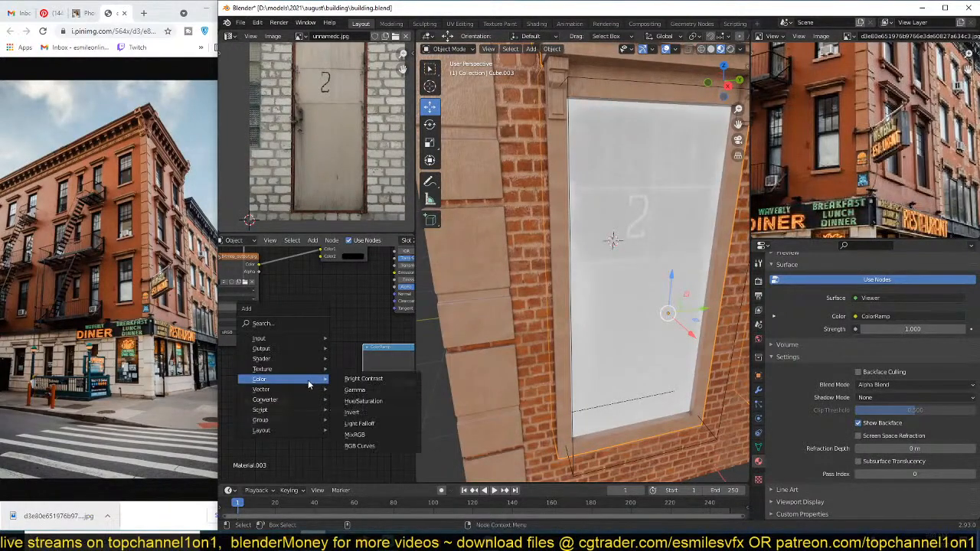
pyautogui.click(375, 323)
pyautogui.click(332, 405)
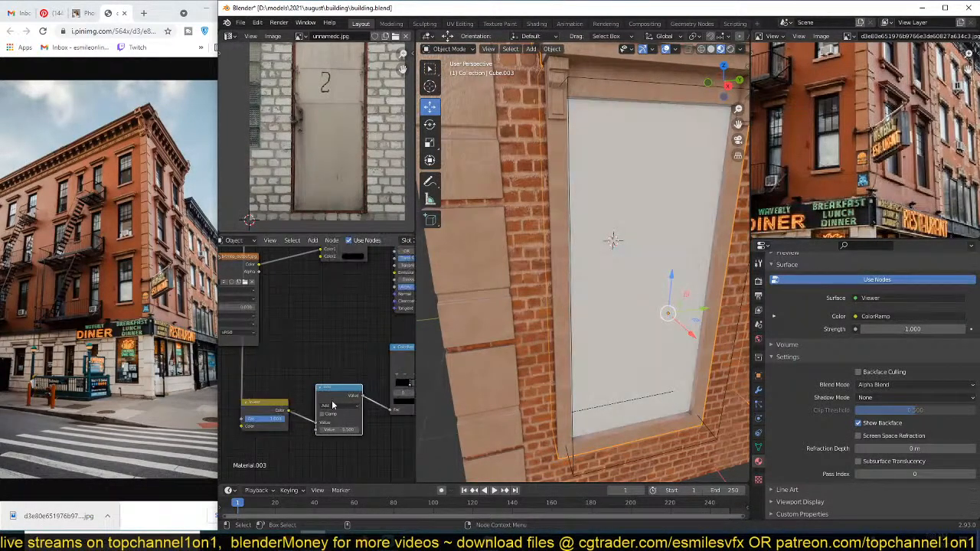
# Step: Change the Math node's operation to Power and set its exponent to 2.800
pyautogui.scroll(2, 337, 408)
pyautogui.click(344, 418)
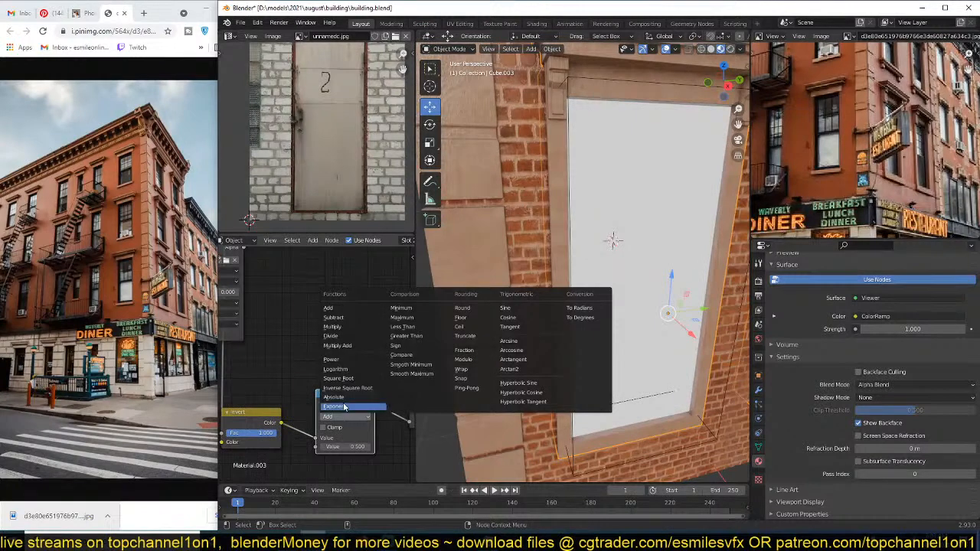
pyautogui.click(350, 356)
pyautogui.moveTo(342, 430); pyautogui.dragTo(297, 402, button='middle')
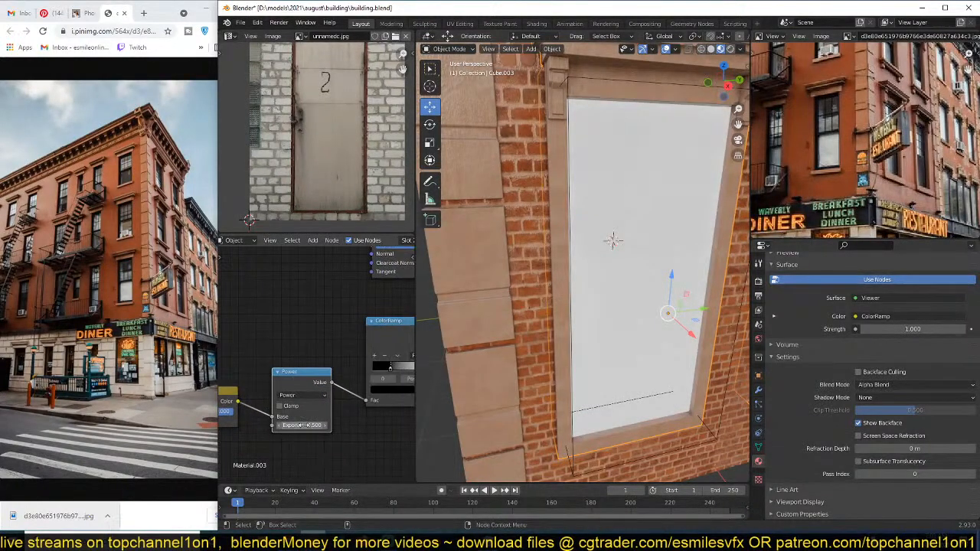
pyautogui.moveTo(304, 424)
pyautogui.mouseDown()
pyautogui.moveTo(346, 425)
pyautogui.moveTo(303, 425)
pyautogui.mouseUp()
pyautogui.moveTo(603, 233); pyautogui.dragTo(618, 188, button='middle')
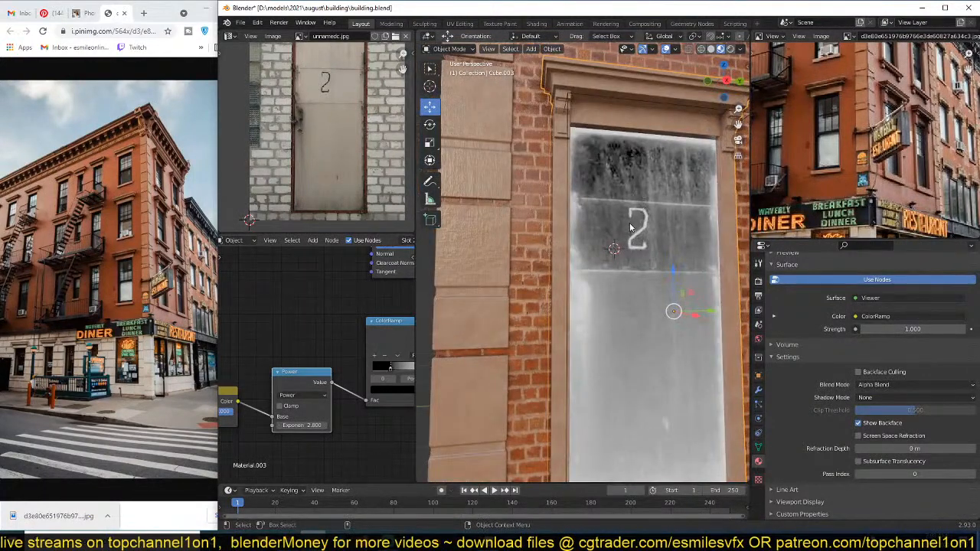
# Step: Move the ColorRamp's black stop back to 0.059 and raise the Power node's exponent to 6.300
pyautogui.moveTo(403, 364); pyautogui.dragTo(330, 363, button='middle')
pyautogui.moveTo(342, 369); pyautogui.dragTo(308, 371)
pyautogui.moveTo(259, 388); pyautogui.dragTo(307, 392, button='middle')
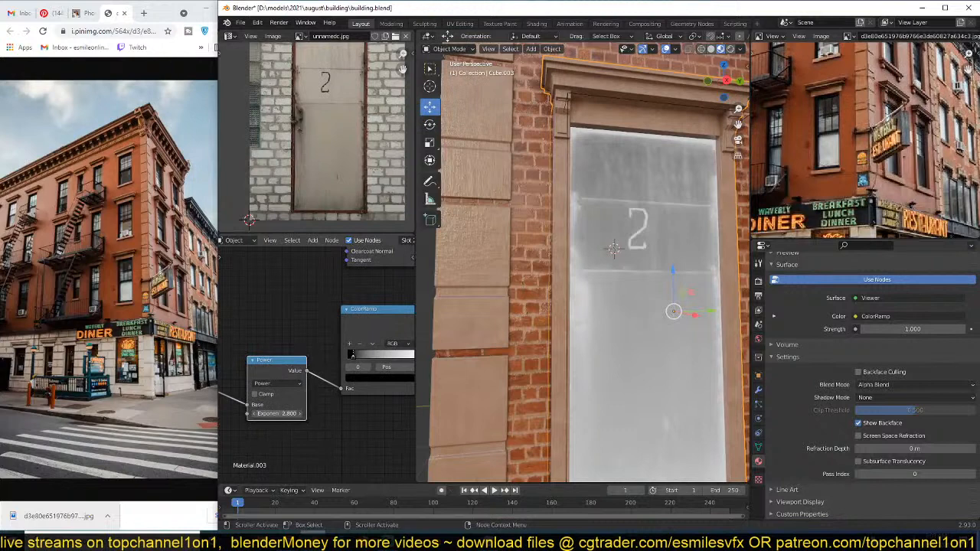
pyautogui.moveTo(278, 414); pyautogui.dragTo(304, 413)
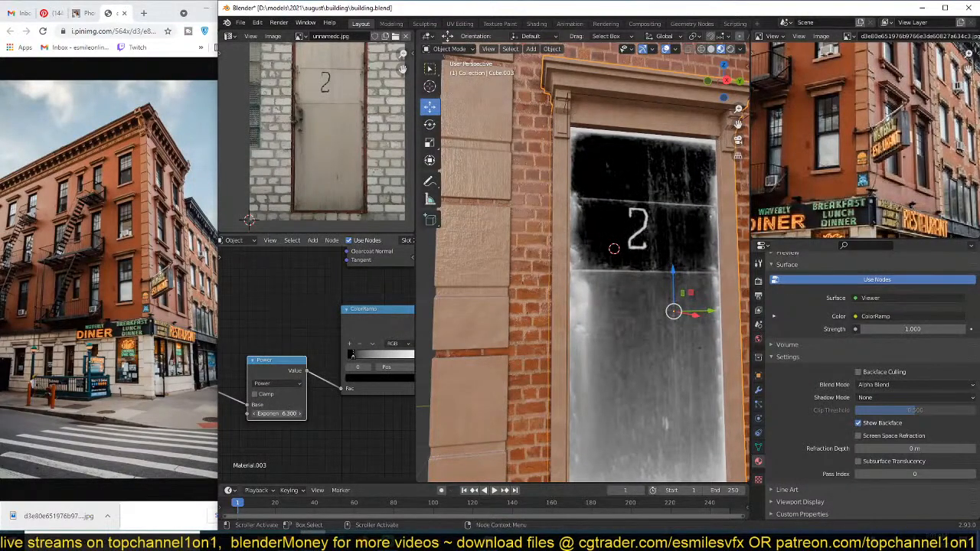
# Step: Move the ColorRamp's white stop inward and its black stop to 0.164 to sharpen the grime mask
pyautogui.moveTo(361, 357); pyautogui.dragTo(334, 355, button='middle')
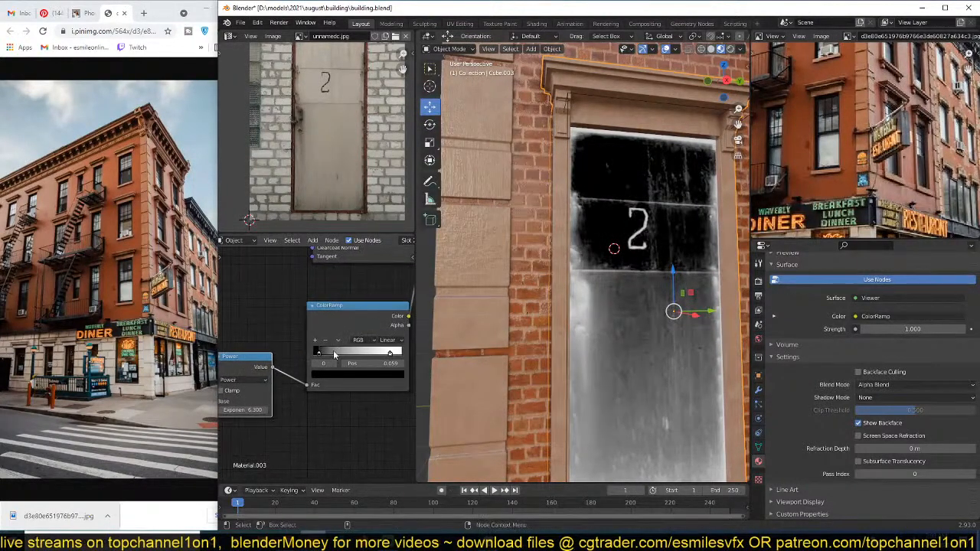
pyautogui.moveTo(375, 353); pyautogui.dragTo(335, 353)
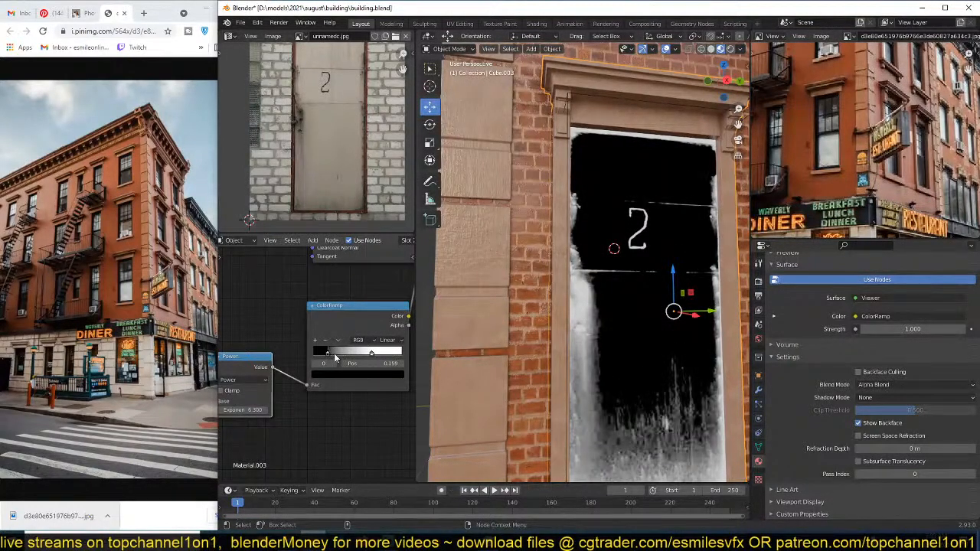
pyautogui.scroll(-2, 689, 318)
pyautogui.moveTo(689, 318); pyautogui.dragTo(659, 352, button='middle')
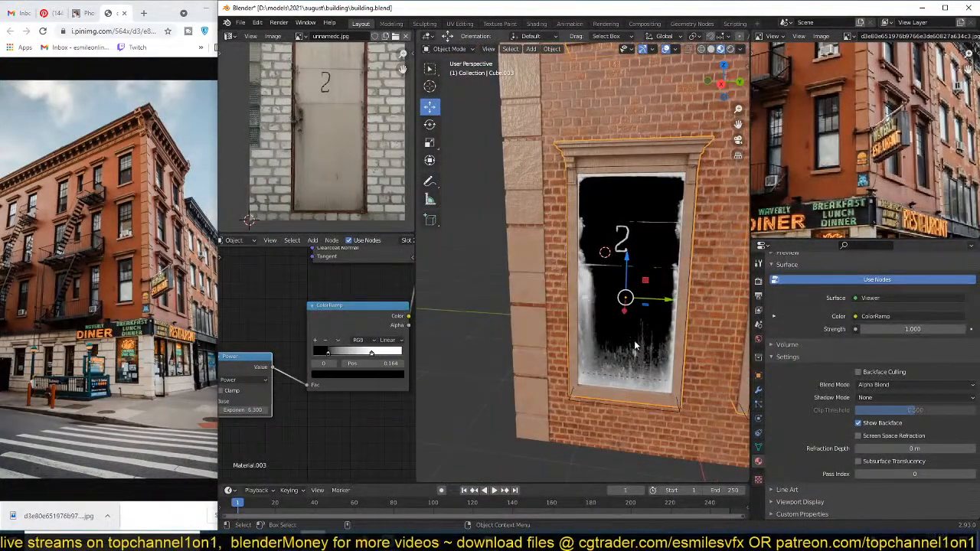
# Step: Rearrange the Power and ColorRamp nodes so the ColorRamp sits beside the Principled BSDF
pyautogui.scroll(-3, 349, 337)
pyautogui.click(339, 338)
pyautogui.click(273, 366)
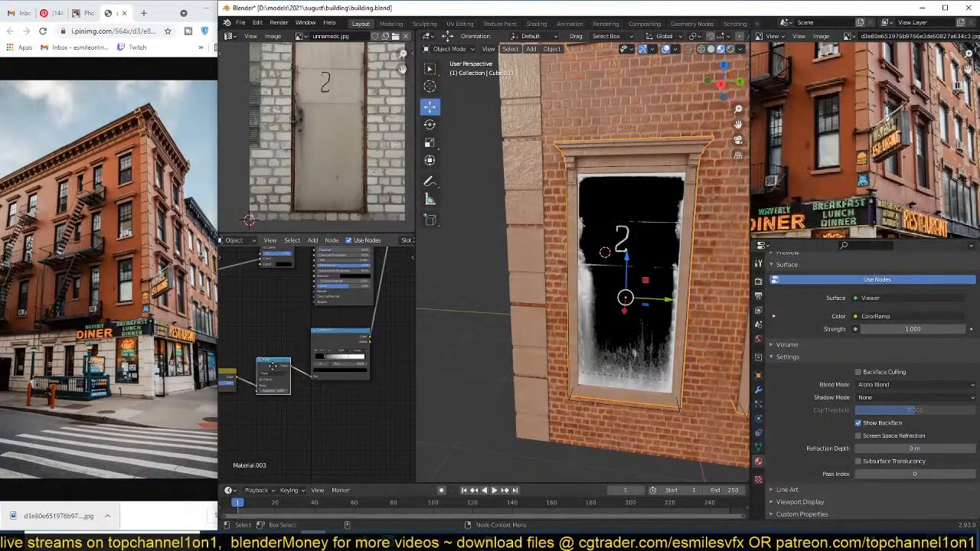
pyautogui.moveTo(272, 366); pyautogui.dragTo(253, 375)
pyautogui.moveTo(349, 341); pyautogui.dragTo(261, 305)
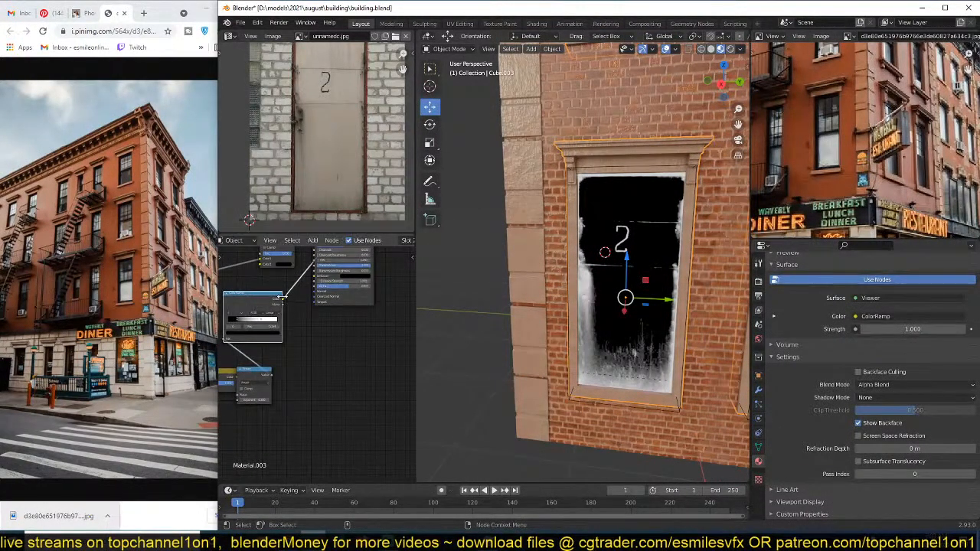
# Step: Connect the ColorRamp's color to the Principled BSDF's Transmission and Alpha inputs and output the full shader on the pane
pyautogui.moveTo(283, 297); pyautogui.dragTo(294, 344, button='middle')
pyautogui.scroll(1, 294, 345)
pyautogui.moveTo(293, 349); pyautogui.dragTo(330, 309)
pyautogui.moveTo(330, 310); pyautogui.dragTo(318, 374, button='middle')
pyautogui.keyDown('ctrl'); pyautogui.keyDown('shift'); pyautogui.click(361, 263); pyautogui.keyUp('shift'); pyautogui.keyUp('ctrl')
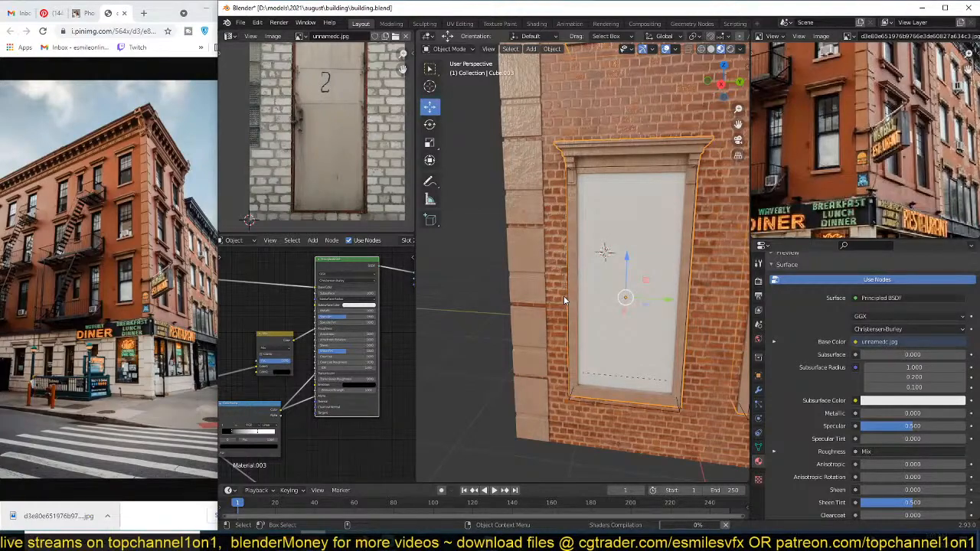
pyautogui.moveTo(574, 297); pyautogui.dragTo(616, 284, button='middle')
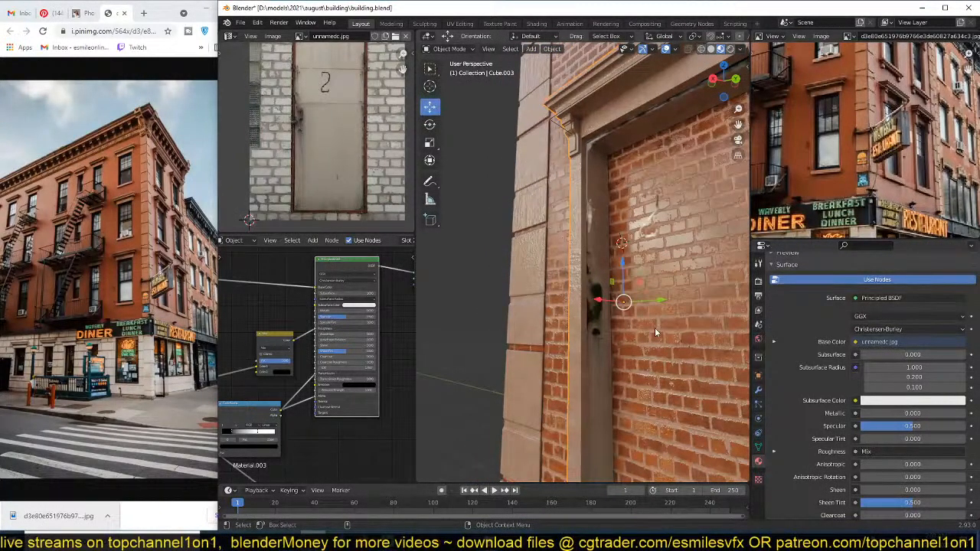
pyautogui.moveTo(659, 346); pyautogui.dragTo(573, 275, button='middle')
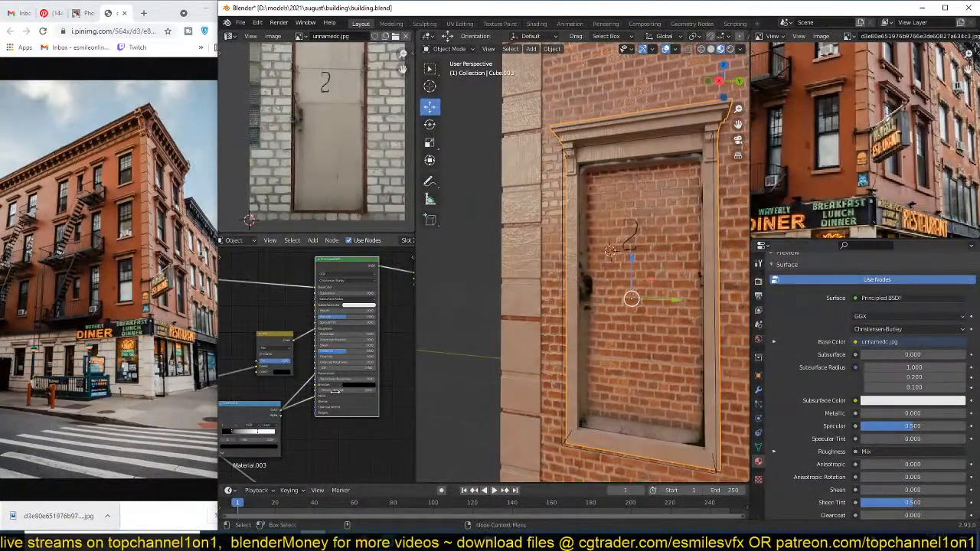
# Step: Move the Principled BSDF and Material Output nodes farther from the mask nodes to make room
pyautogui.moveTo(334, 391); pyautogui.dragTo(342, 345, button='middle')
pyautogui.moveTo(375, 309); pyautogui.dragTo(307, 362, button='middle')
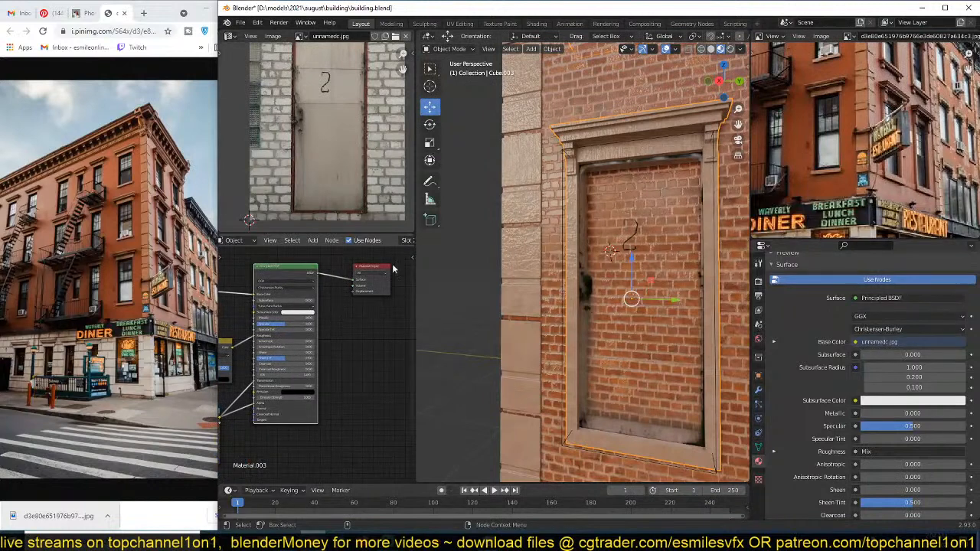
pyautogui.moveTo(383, 329); pyautogui.dragTo(300, 271)
pyautogui.press('g')
pyautogui.click(390, 273)
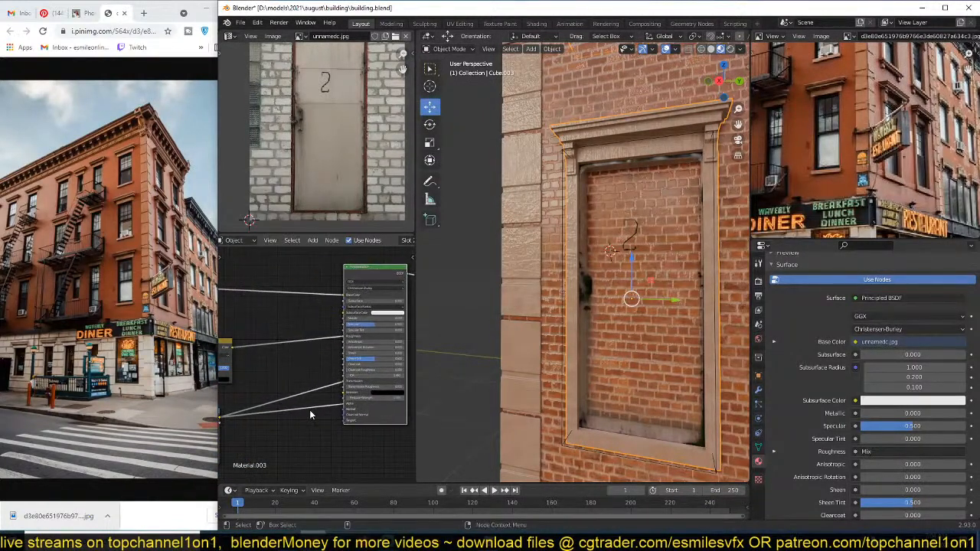
# Step: Add a reroute point joining the ColorRamp's Transmission and Alpha links and place it away from the ColorRamp
pyautogui.moveTo(309, 409); pyautogui.dragTo(308, 386, button='middle')
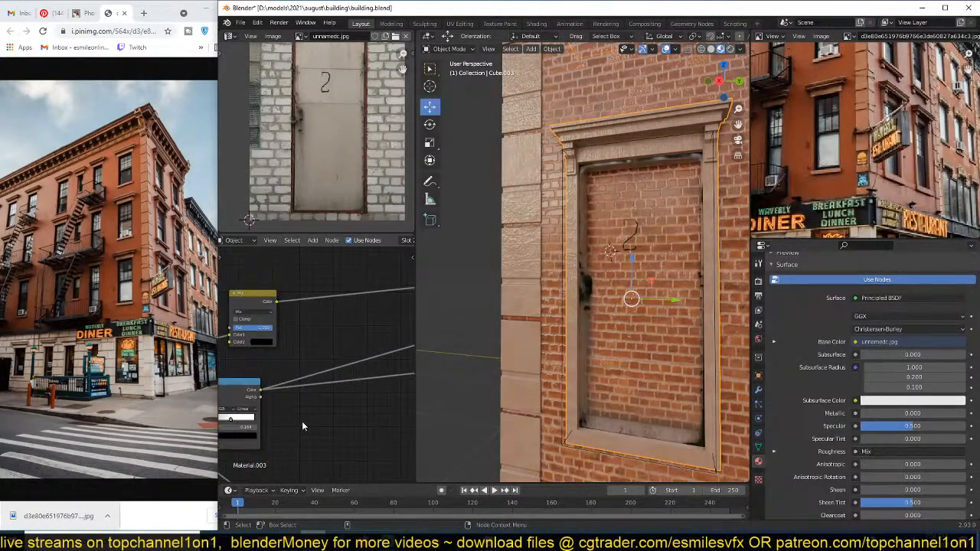
pyautogui.keyDown('shift'); pyautogui.moveTo(306, 401); pyautogui.dragTo(329, 355, button='right'); pyautogui.keyUp('shift')
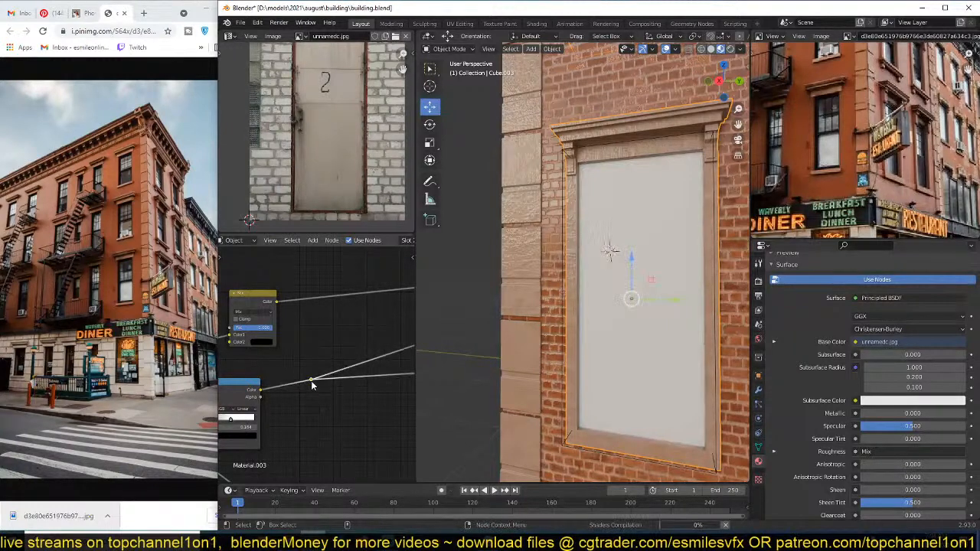
pyautogui.moveTo(288, 349); pyautogui.dragTo(328, 399)
pyautogui.press('g')
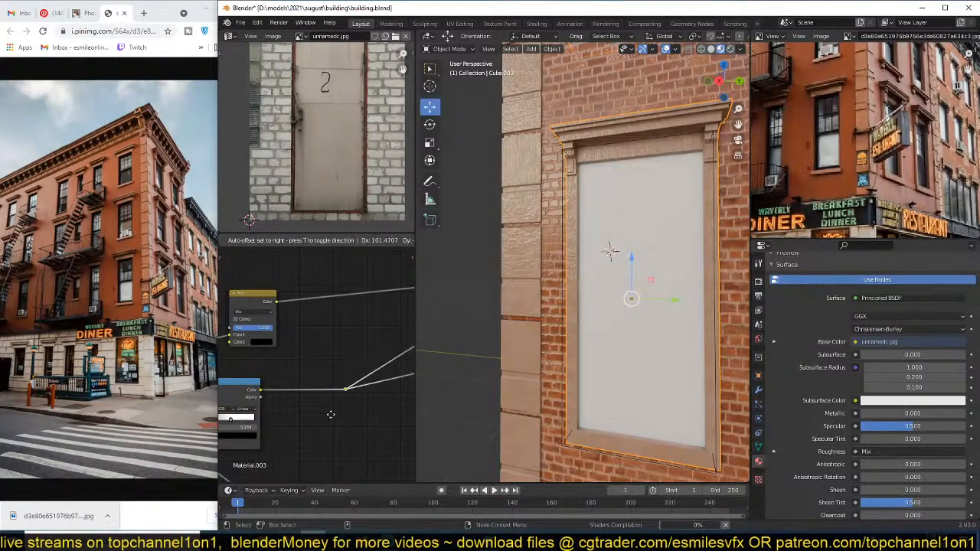
pyautogui.click(330, 405)
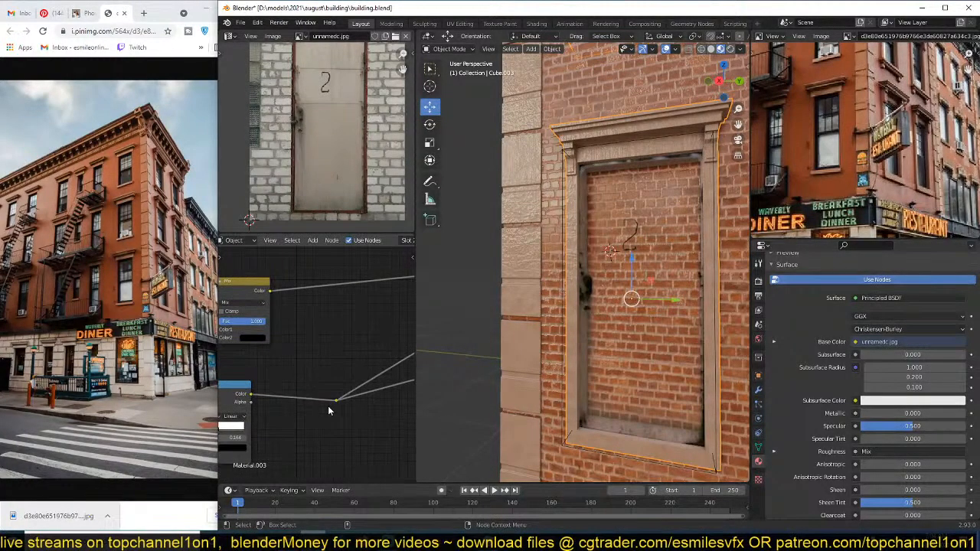
# Step: Insert a MixRGB node between the ColorRamp and the reroute point
pyautogui.hotkey('shift', 'a')
pyautogui.moveTo(274, 381)
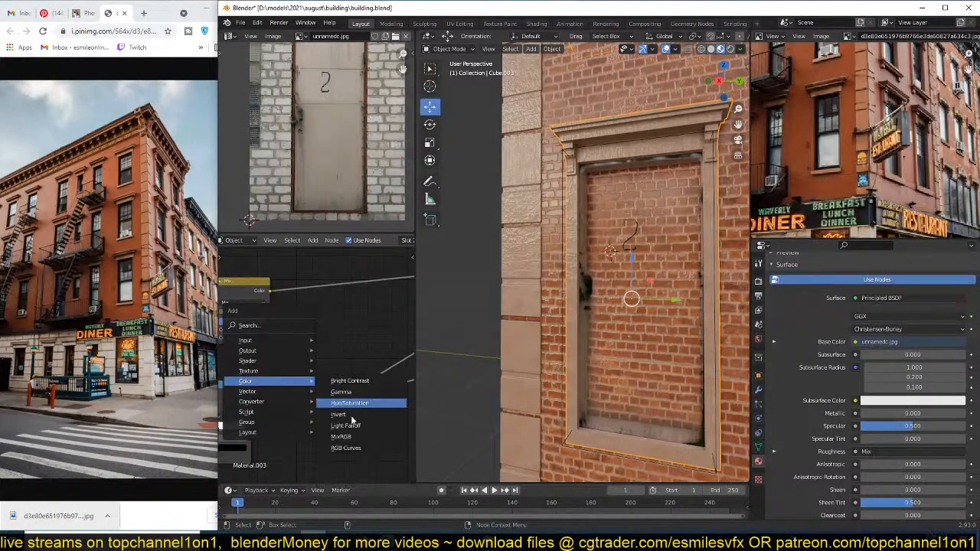
pyautogui.click(350, 434)
pyautogui.click(279, 365)
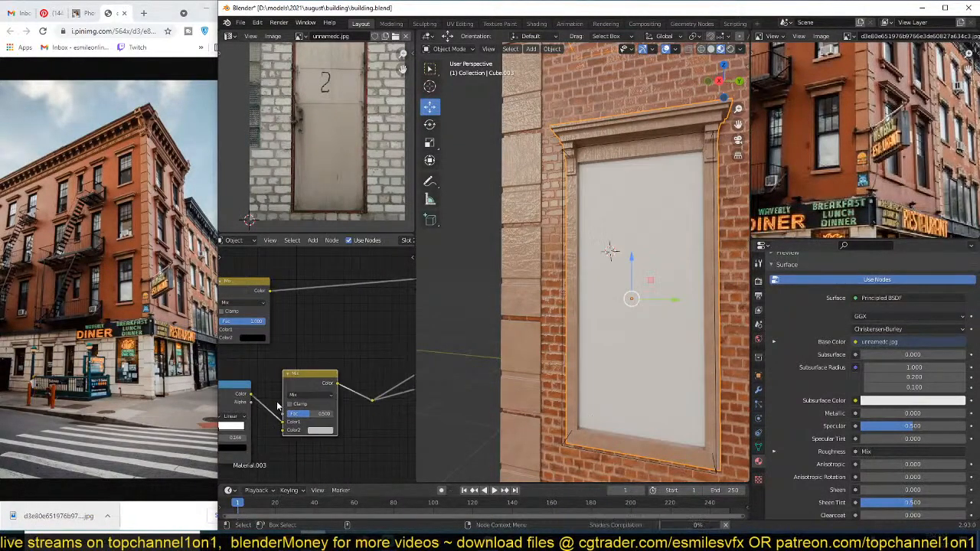
# Step: Reconnect the ColorRamp's color link from the new Mix node's Color1 to its Fac input and check the pane
pyautogui.moveTo(296, 401); pyautogui.dragTo(343, 387, button='middle')
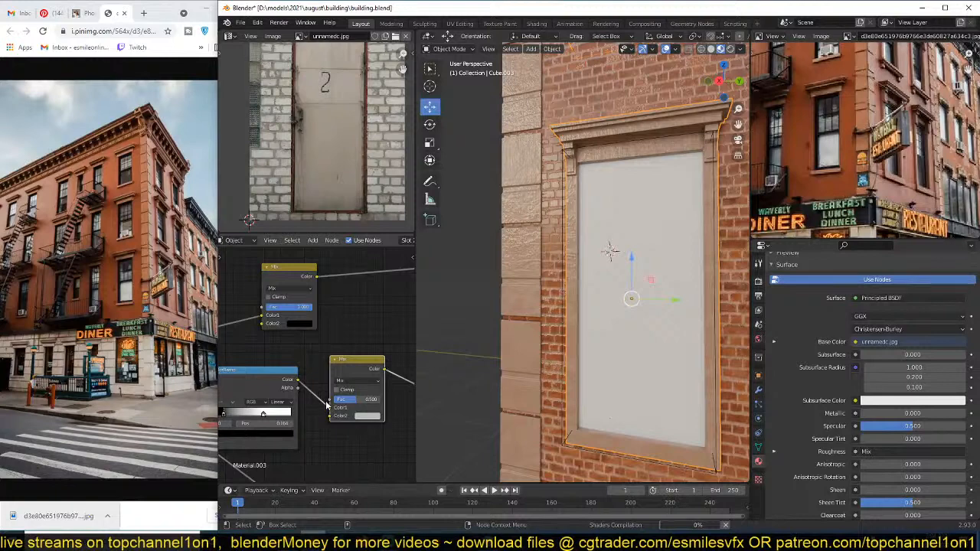
pyautogui.moveTo(329, 407); pyautogui.dragTo(330, 400)
pyautogui.scroll(2, 348, 439)
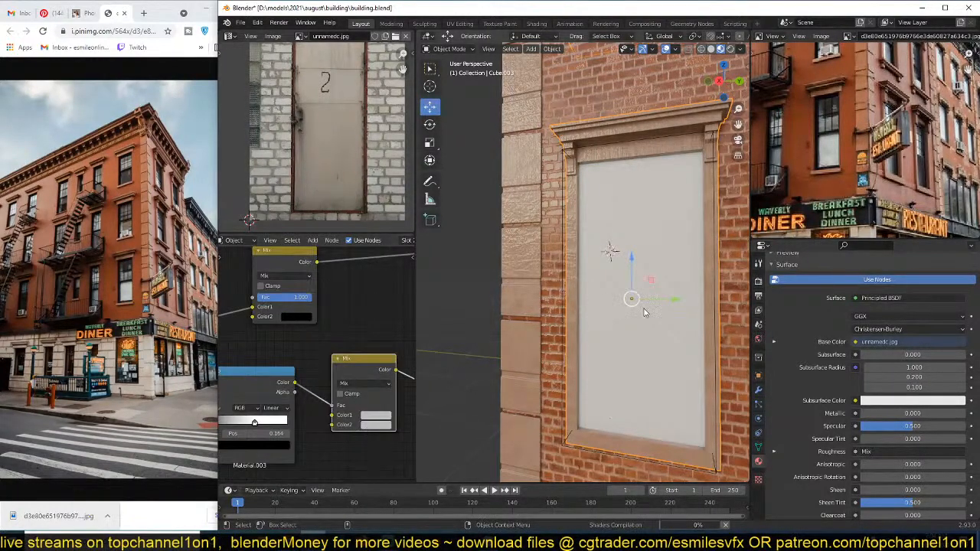
pyautogui.scroll(2, 588, 370)
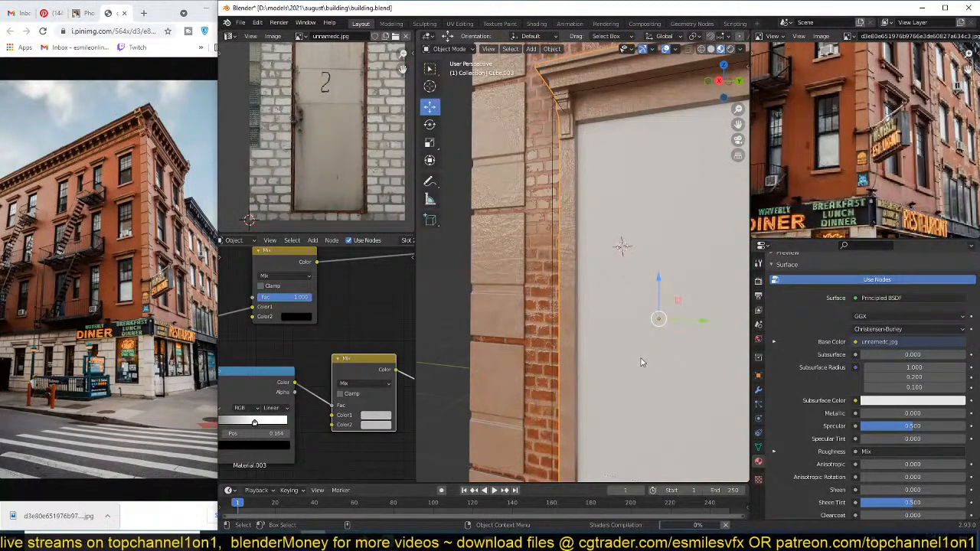
pyautogui.moveTo(646, 365); pyautogui.dragTo(597, 325, button='middle')
pyautogui.scroll(3, 292, 402)
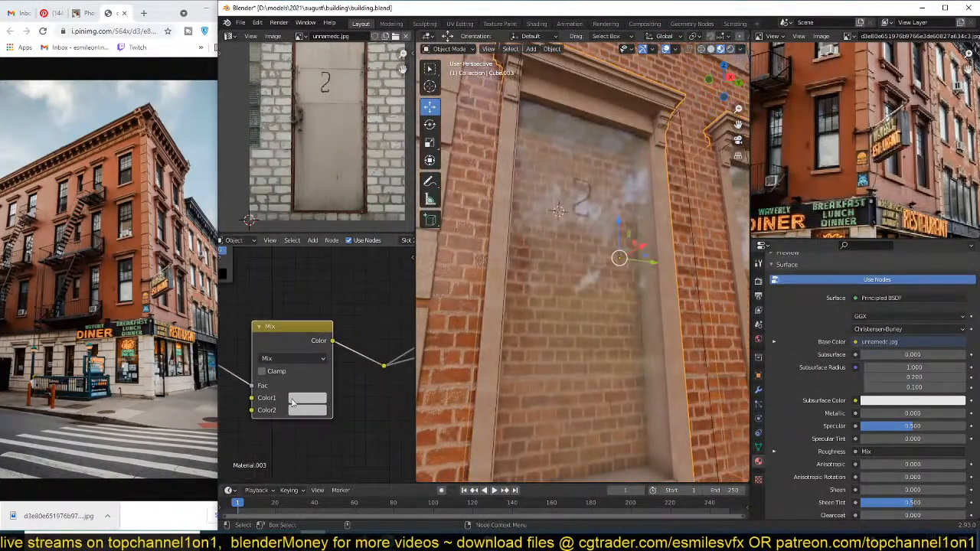
# Step: Brighten the mask Mix node's colors, setting Color2 to a grey with value 0.842, and inspect the glass
pyautogui.click(291, 402)
pyautogui.moveTo(394, 266); pyautogui.dragTo(389, 243)
pyautogui.click(325, 411)
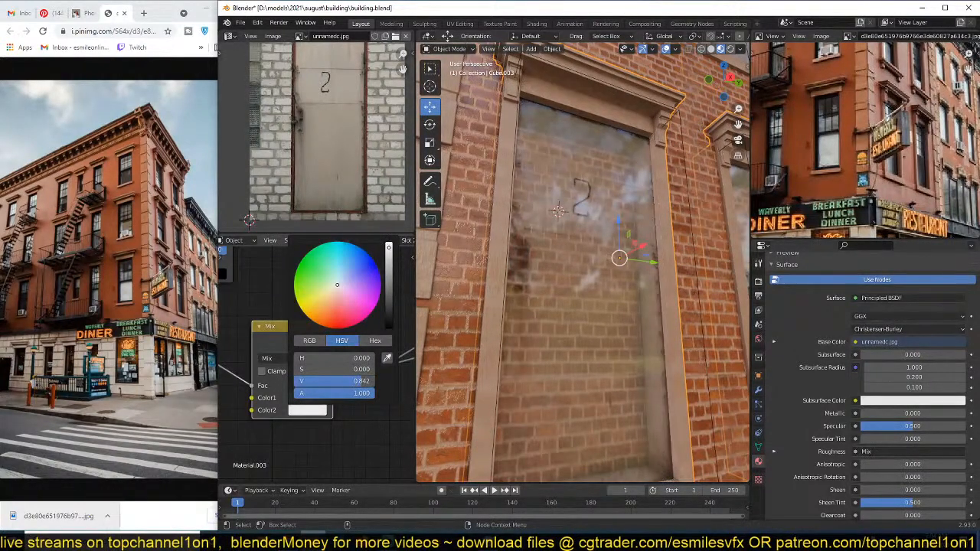
pyautogui.moveTo(650, 287); pyautogui.dragTo(595, 292, button='middle')
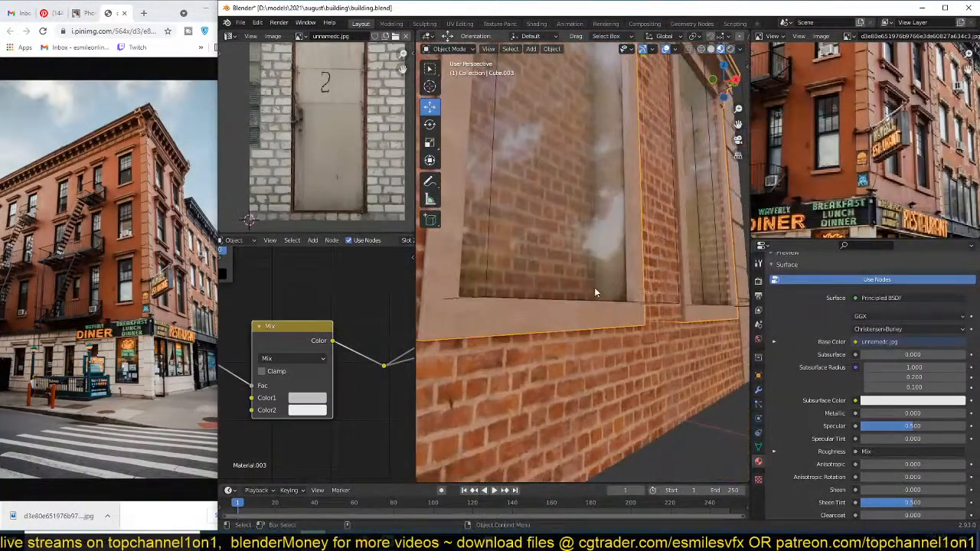
# Step: Raise the exponent of the Power node feeding the ColorRamp and check the mask contrast on the panes
pyautogui.scroll(-5, 304, 369)
pyautogui.moveTo(290, 377); pyautogui.dragTo(378, 352, button='middle')
pyautogui.scroll(-3, 329, 412)
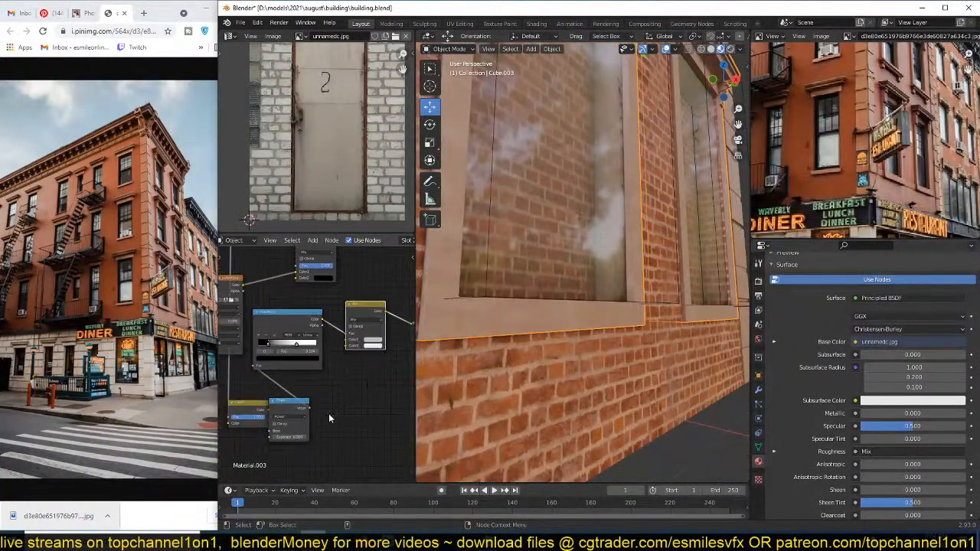
pyautogui.scroll(1, 315, 419)
pyautogui.moveTo(288, 443); pyautogui.dragTo(329, 443)
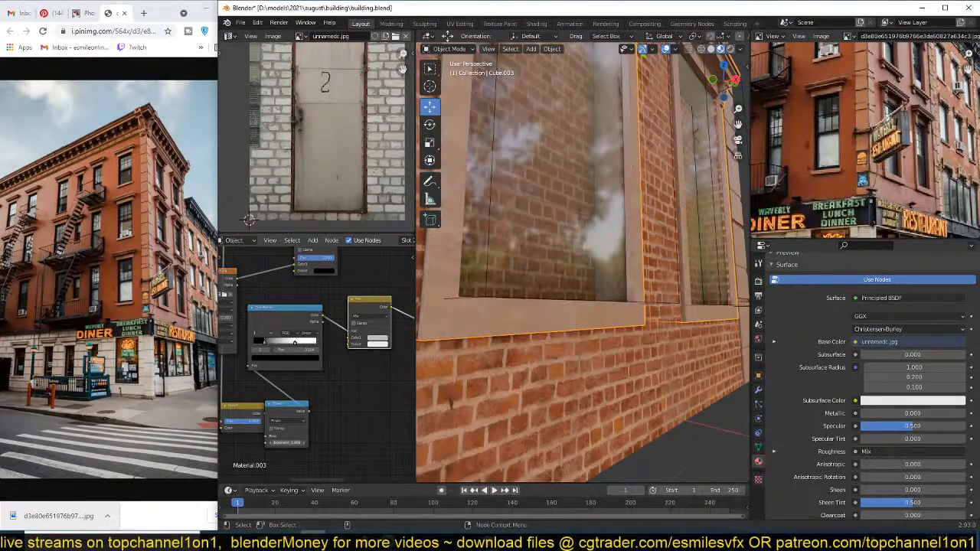
pyautogui.scroll(-5, 579, 318)
pyautogui.moveTo(643, 224); pyautogui.dragTo(598, 277, button='middle')
# Step: Rearrange the ColorRamp and mask Mix nodes lower in the graph, in line with the Power node
pyautogui.scroll(2, 599, 277)
pyautogui.moveTo(342, 337); pyautogui.dragTo(309, 383, button='middle')
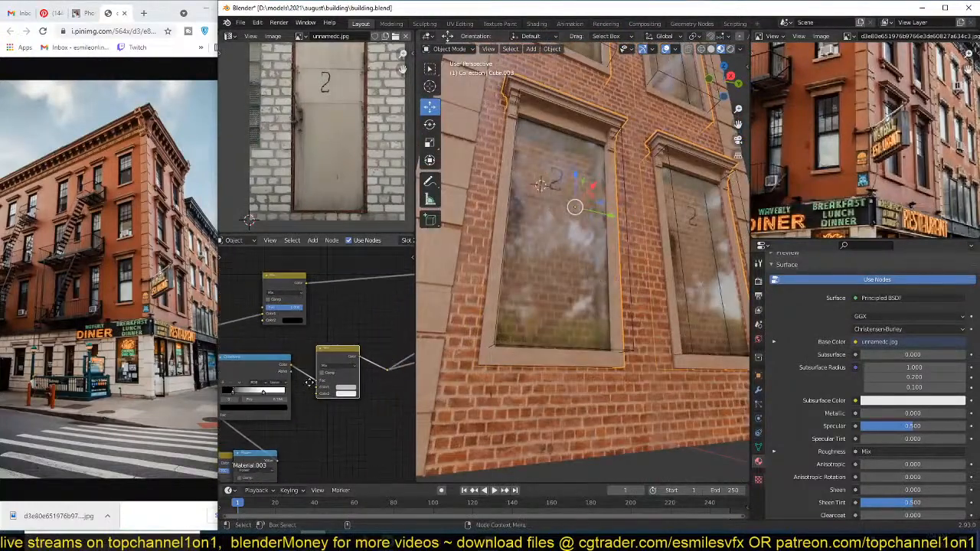
pyautogui.scroll(-5, 315, 367)
pyautogui.moveTo(354, 418); pyautogui.dragTo(265, 362)
pyautogui.press('g')
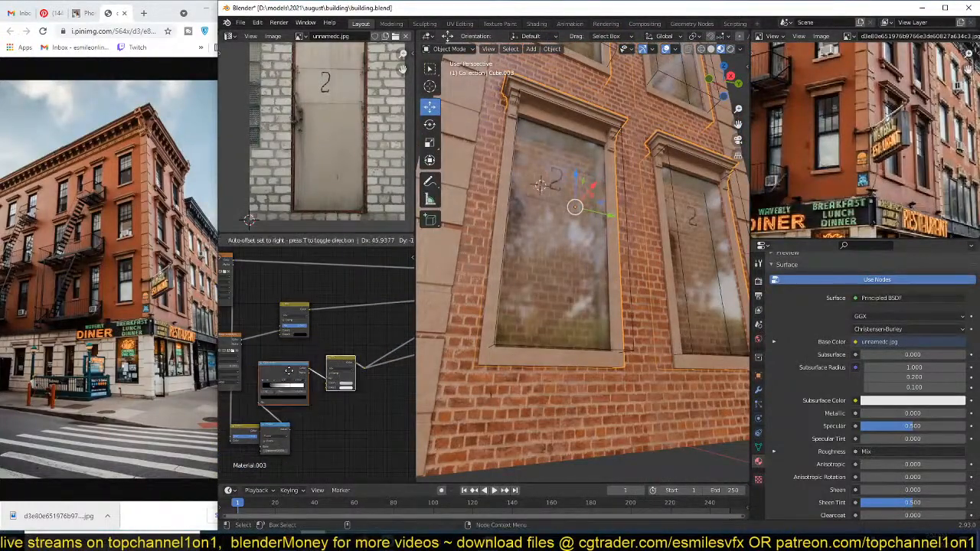
pyautogui.click(345, 410)
pyautogui.click(332, 362)
pyautogui.moveTo(323, 366); pyautogui.dragTo(272, 372, button='middle')
pyautogui.moveTo(297, 367); pyautogui.dragTo(316, 387)
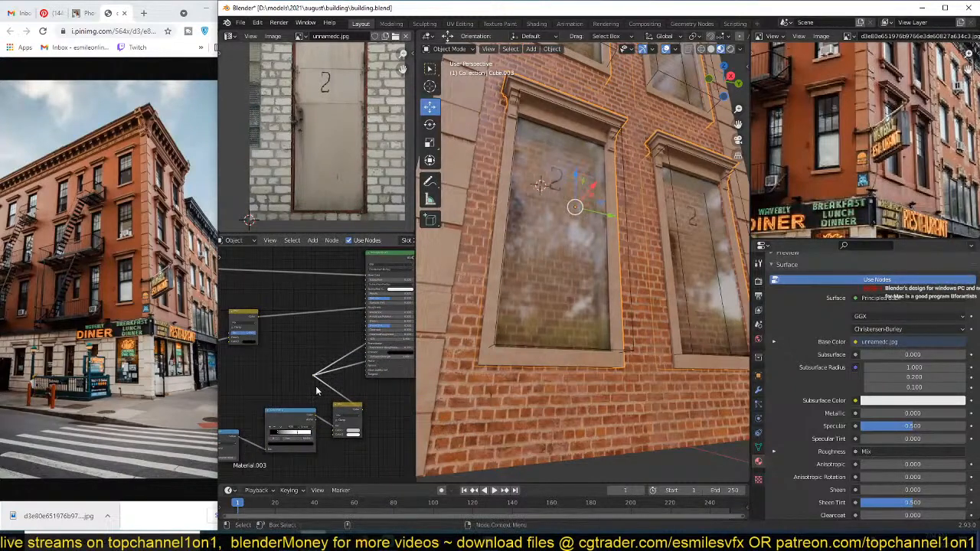
pyautogui.scroll(1, 316, 386)
pyautogui.moveTo(293, 422); pyautogui.dragTo(265, 415)
pyautogui.moveTo(351, 425); pyautogui.dragTo(317, 420)
pyautogui.moveTo(371, 353); pyautogui.dragTo(320, 379, button='middle')
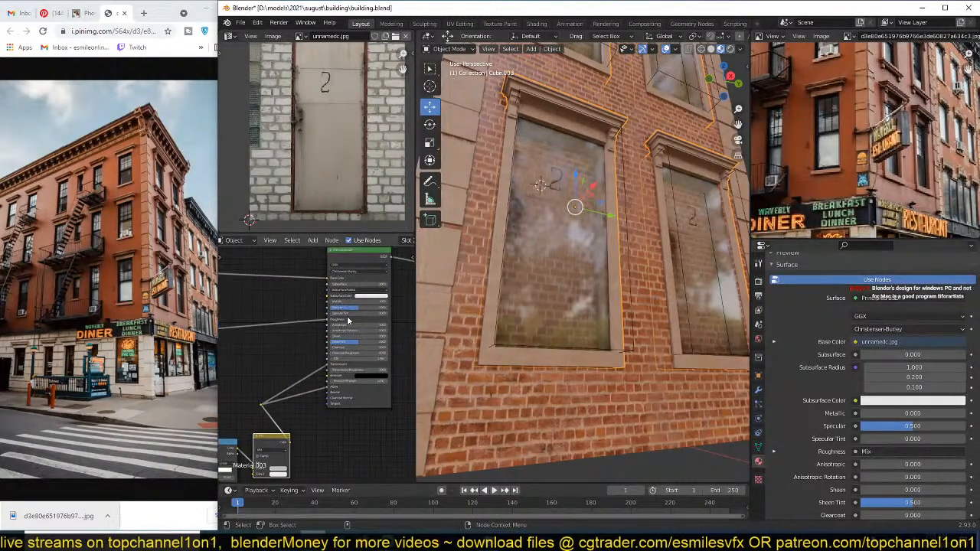
# Step: Lower the reroute point that feeds Transmission and Alpha so it lines up with the mask Mix node's output
pyautogui.moveTo(347, 316); pyautogui.dragTo(417, 300, button='middle')
pyautogui.scroll(4, 546, 278)
pyautogui.scroll(-3, 515, 286)
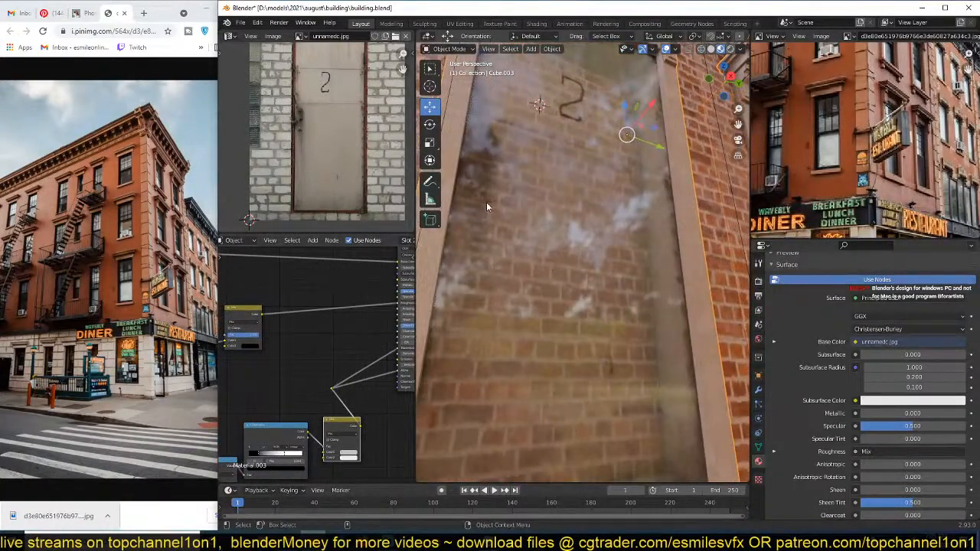
pyautogui.moveTo(287, 360); pyautogui.dragTo(345, 339, button='middle')
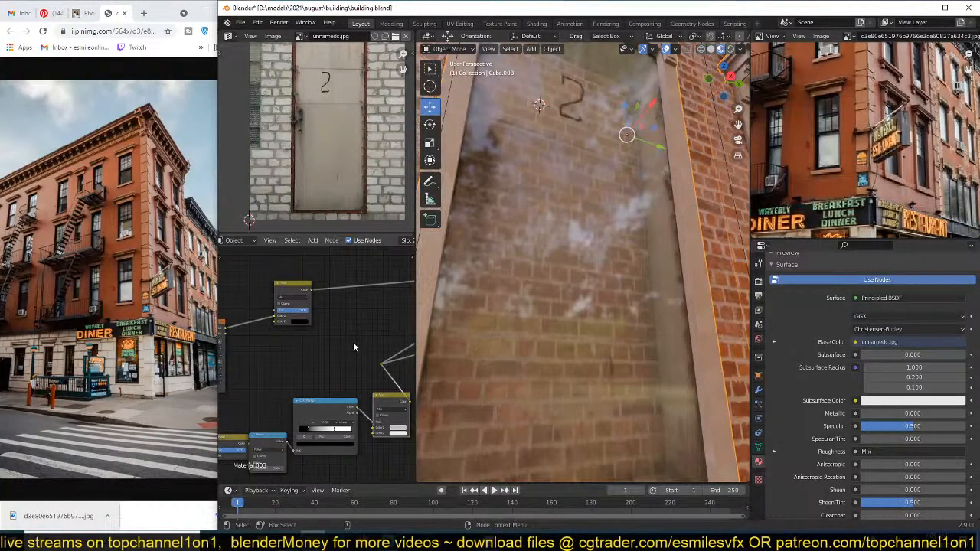
pyautogui.moveTo(352, 352); pyautogui.dragTo(248, 362, button='middle')
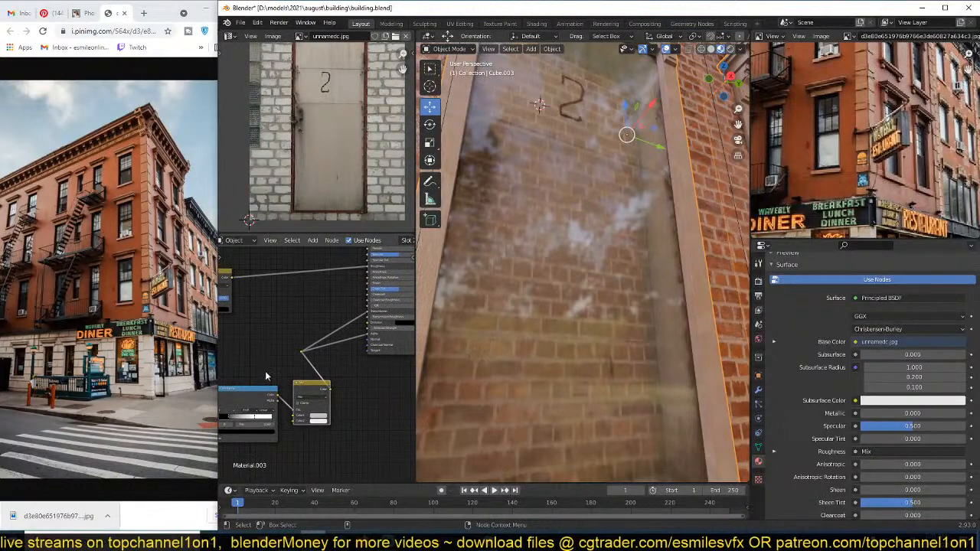
pyautogui.moveTo(269, 343); pyautogui.dragTo(308, 360)
pyautogui.press('g')
pyautogui.click(346, 375)
pyautogui.moveTo(290, 353); pyautogui.dragTo(327, 385, button='middle')
pyautogui.scroll(-1, 329, 372)
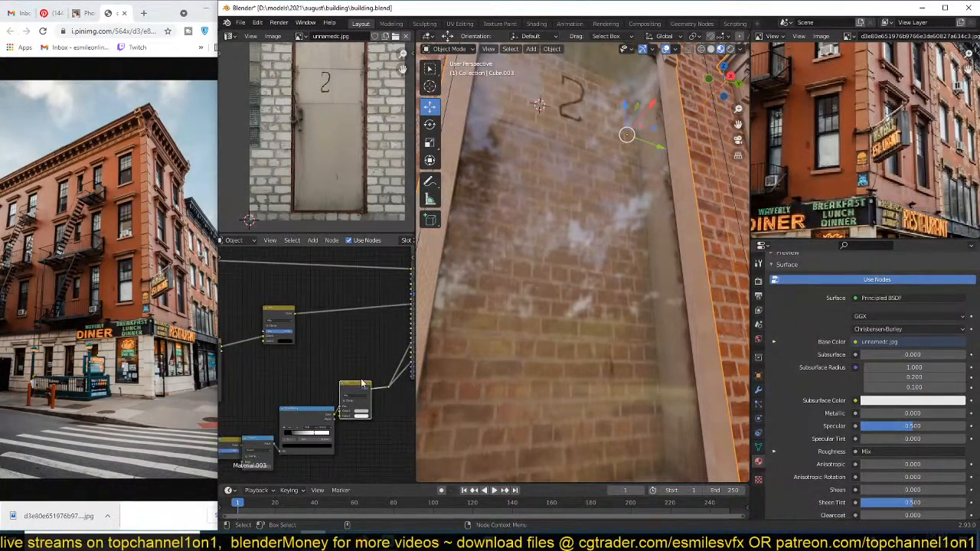
pyautogui.scroll(-3, 362, 383)
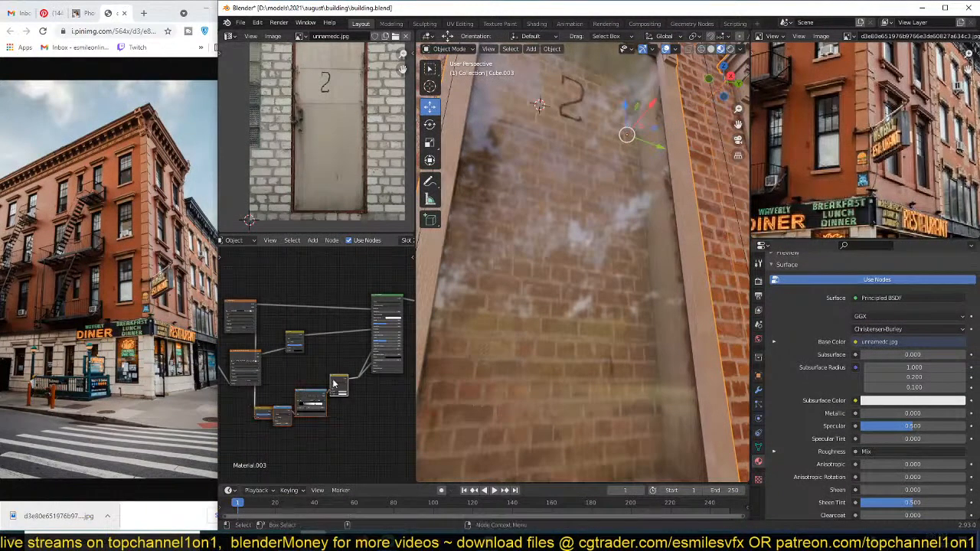
pyautogui.scroll(4, 338, 357)
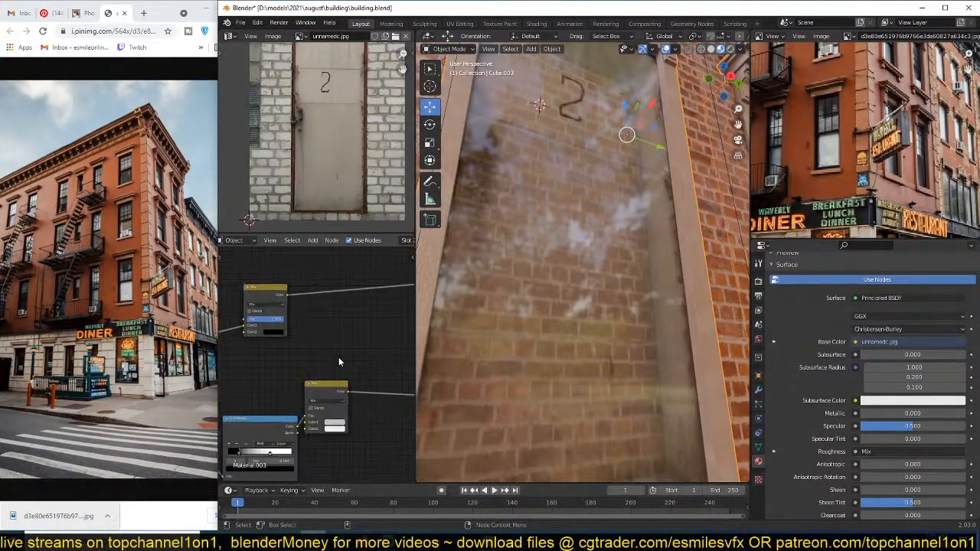
# Step: Reposition the reroute point midway between the mask Mix node and the Principled BSDF
pyautogui.moveTo(339, 361); pyautogui.dragTo(255, 409, button='middle')
pyautogui.moveTo(319, 422); pyautogui.dragTo(352, 459)
pyautogui.press('g')
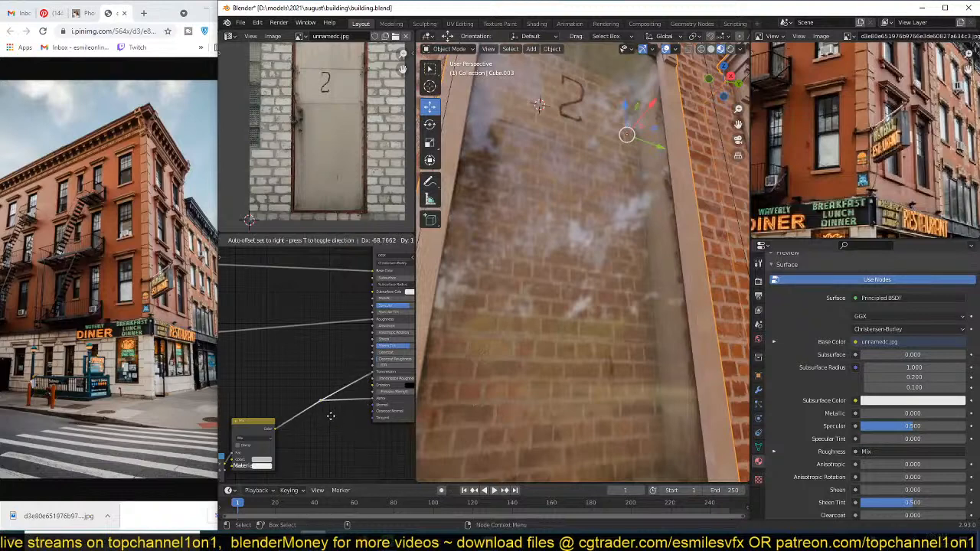
pyautogui.click(331, 418)
# Step: Duplicate the mask Mix node into the Roughness link and connect the ColorRamp's color to the duplicate's Fac input
pyautogui.moveTo(285, 385)
pyautogui.mouseDown(button='middle')
pyautogui.moveTo(321, 388)
pyautogui.moveTo(280, 384)
pyautogui.moveTo(282, 374)
pyautogui.mouseUp(button='middle')
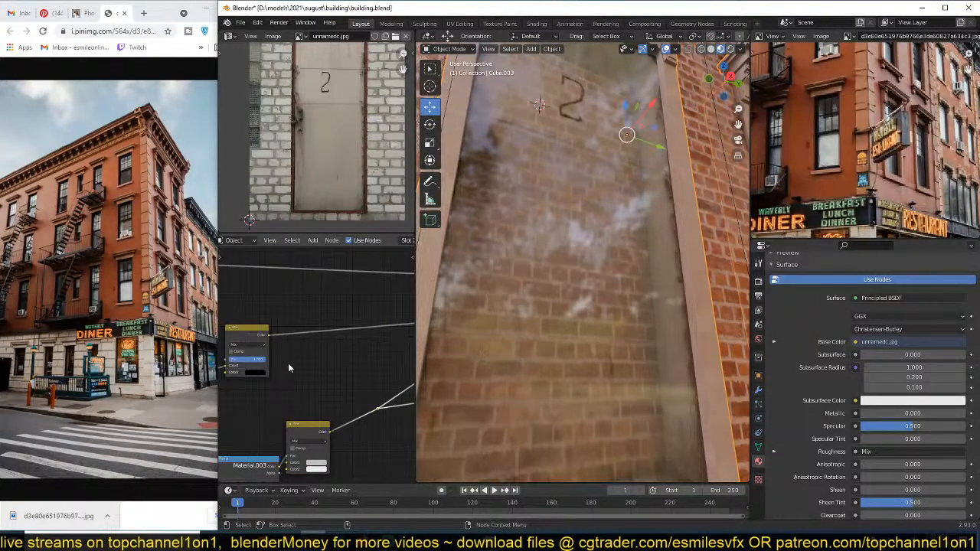
pyautogui.scroll(1, 287, 363)
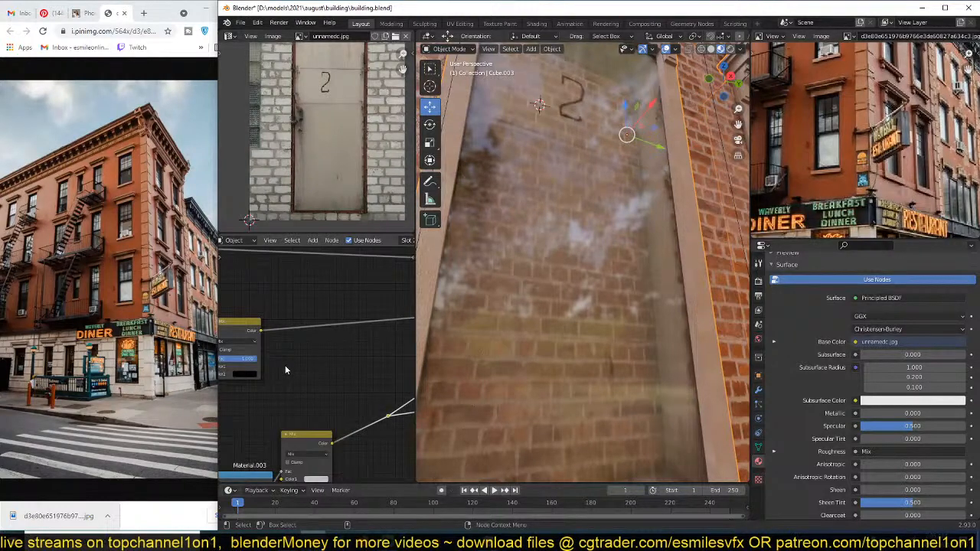
pyautogui.moveTo(285, 366); pyautogui.dragTo(261, 367, button='middle')
pyautogui.scroll(-1, 301, 357)
pyautogui.scroll(1, 302, 356)
pyautogui.moveTo(296, 339); pyautogui.dragTo(368, 339, button='middle')
pyautogui.scroll(-2, 549, 308)
pyautogui.moveTo(310, 423); pyautogui.dragTo(333, 432)
pyautogui.moveTo(283, 430); pyautogui.dragTo(263, 411, button='middle')
pyautogui.hotkey('shift', 'd')
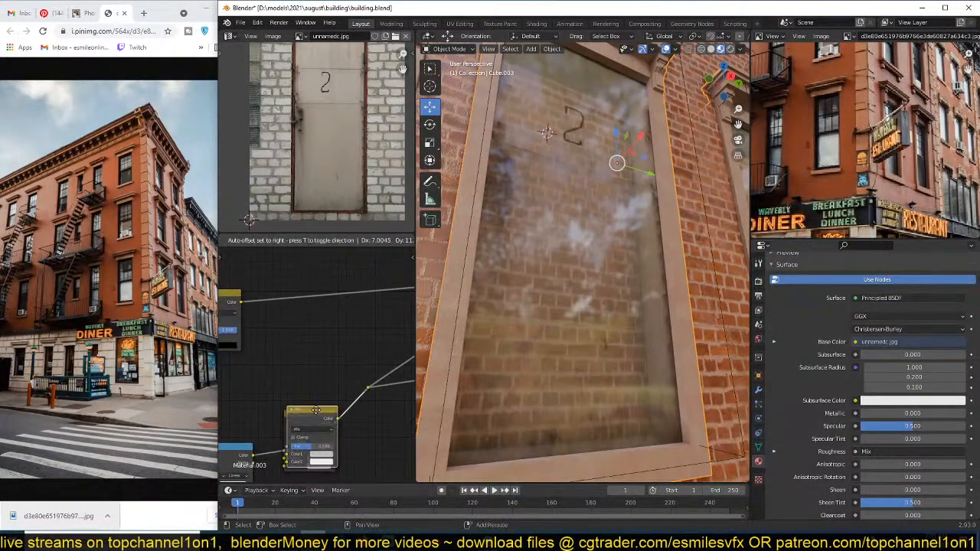
pyautogui.click(343, 287)
pyautogui.moveTo(254, 456); pyautogui.dragTo(322, 320)
# Step: Set the duplicated Mix node's Color2 to a grey with value 0.363 and inspect the pane up close
pyautogui.scroll(2, 306, 360)
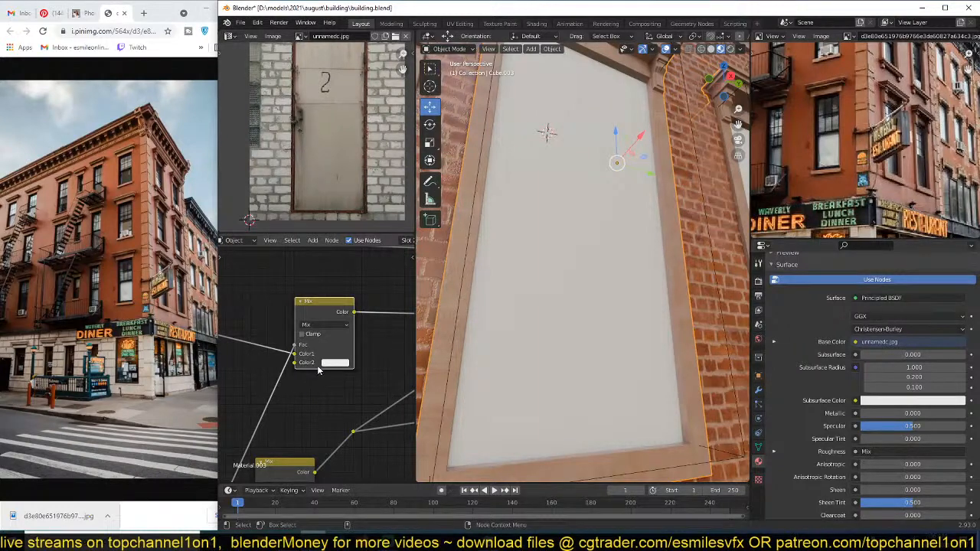
pyautogui.click(337, 363)
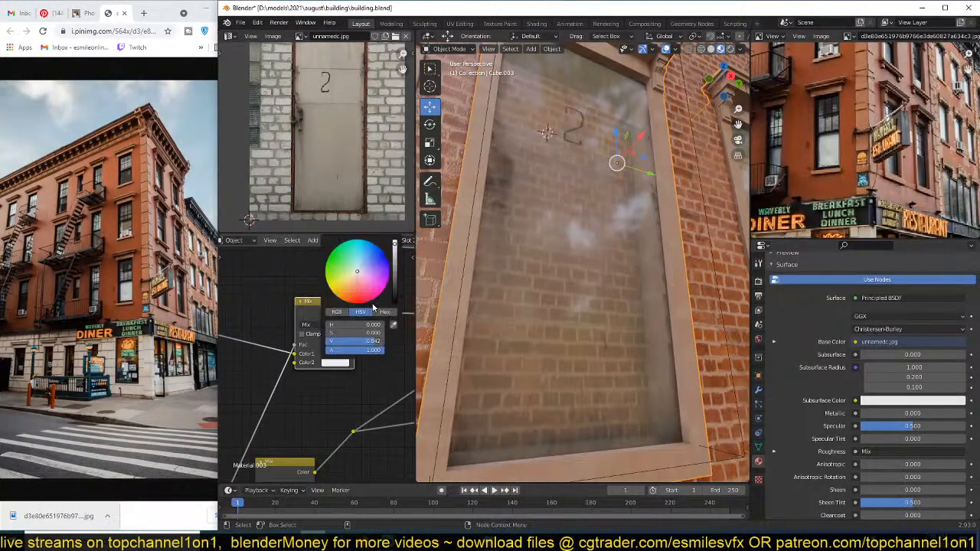
pyautogui.moveTo(396, 262)
pyautogui.mouseDown()
pyautogui.moveTo(397, 280)
pyautogui.moveTo(397, 266)
pyautogui.mouseUp()
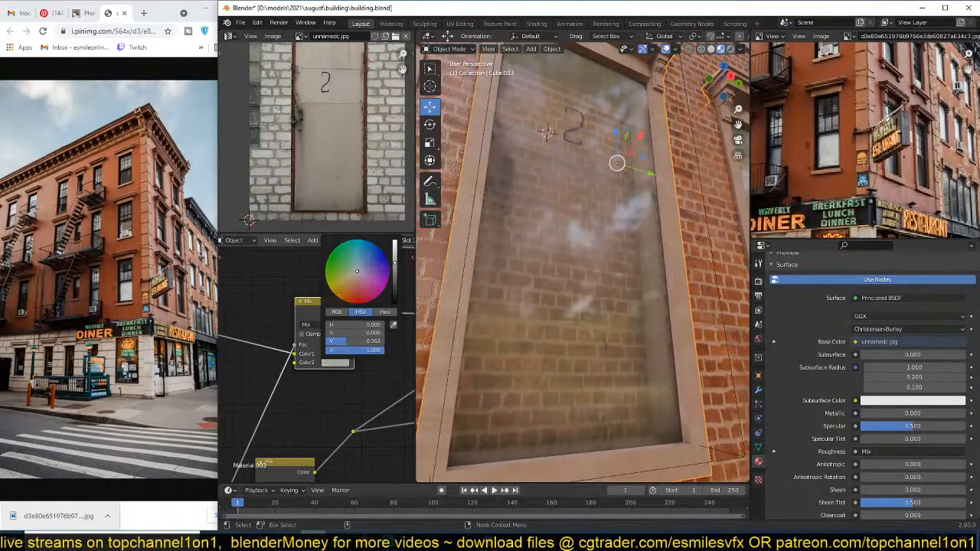
pyautogui.scroll(4, 528, 211)
pyautogui.moveTo(505, 224); pyautogui.dragTo(496, 203, button='middle')
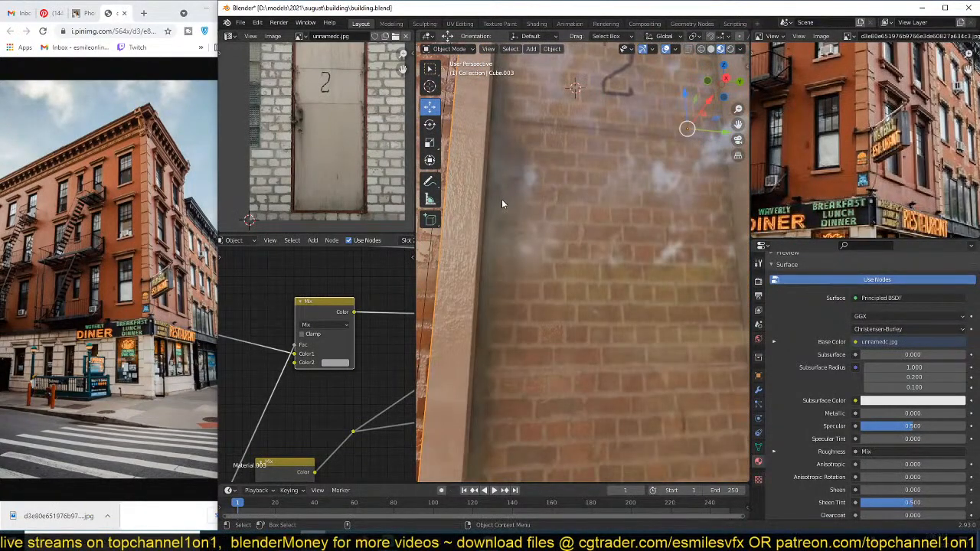
pyautogui.scroll(-3, 500, 203)
# Step: Move the duplicated roughness Mix node farther from the original roughness Mix node
pyautogui.moveTo(338, 309); pyautogui.dragTo(403, 317)
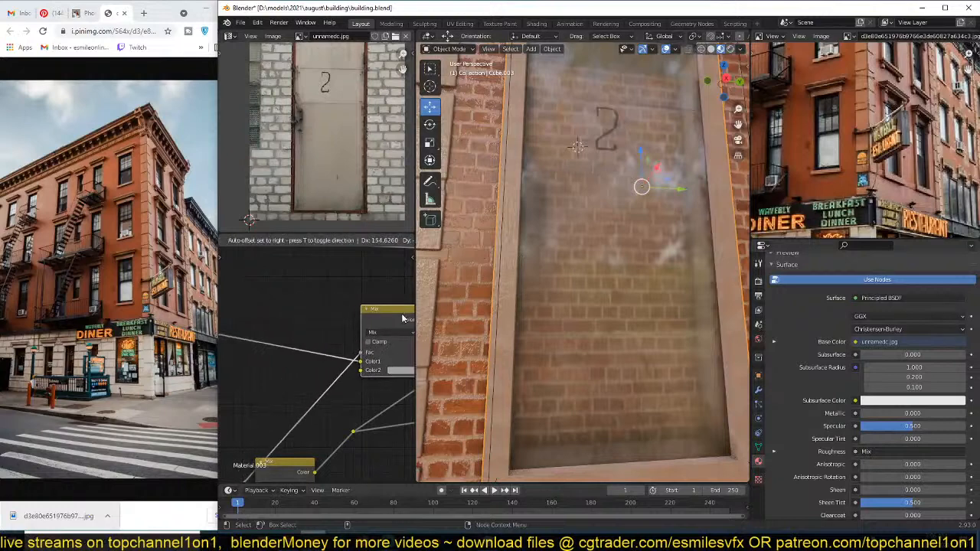
pyautogui.scroll(-4, 339, 352)
pyautogui.moveTo(339, 352); pyautogui.dragTo(389, 349, button='middle')
# Step: Preview the original roughness Mix node's output on the pane, and return the preview to the Principled BSDF
pyautogui.keyDown('ctrl'); pyautogui.keyDown('shift'); pyautogui.click(276, 344); pyautogui.keyUp('shift'); pyautogui.keyUp('ctrl')
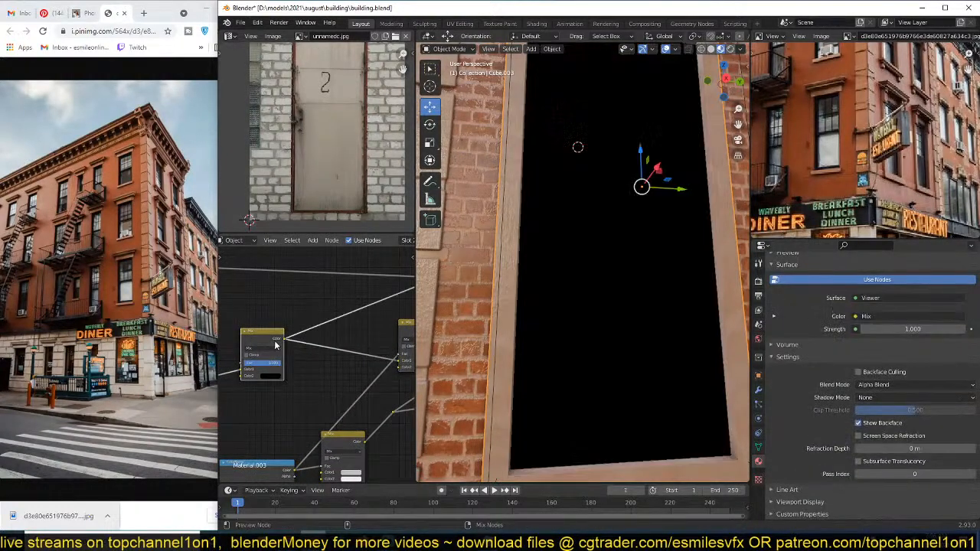
pyautogui.moveTo(275, 345); pyautogui.dragTo(343, 349, button='middle')
pyautogui.keyDown('ctrl'); pyautogui.keyDown('shift'); pyautogui.click(288, 368); pyautogui.keyUp('shift'); pyautogui.keyUp('ctrl')
pyautogui.scroll(-3, 352, 344)
pyautogui.keyDown('ctrl'); pyautogui.keyDown('shift'); pyautogui.click(382, 300); pyautogui.keyUp('shift'); pyautogui.keyUp('ctrl')
# Step: Set the original roughness Mix node's Fac to 0.000, checking the pane's reflections from an angle
pyautogui.scroll(2, 294, 387)
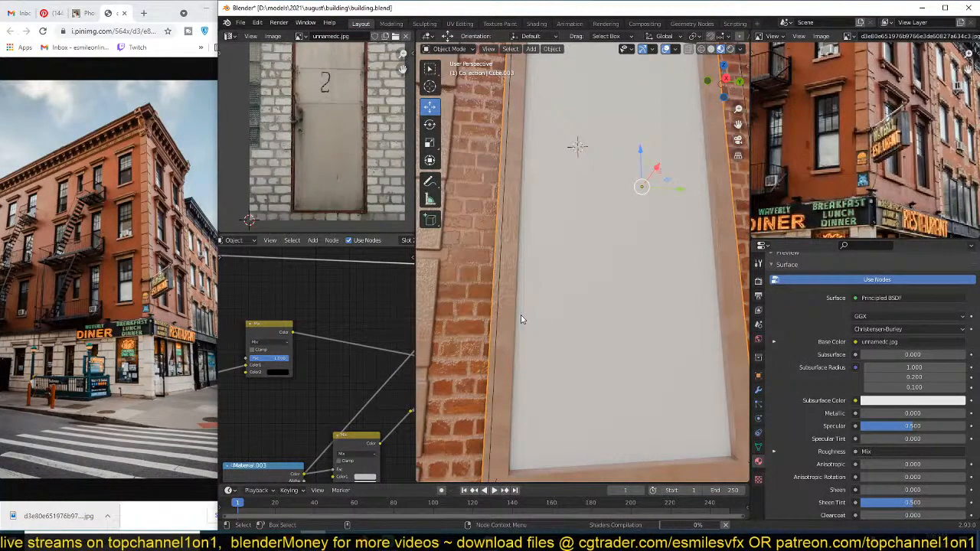
pyautogui.scroll(1, 312, 369)
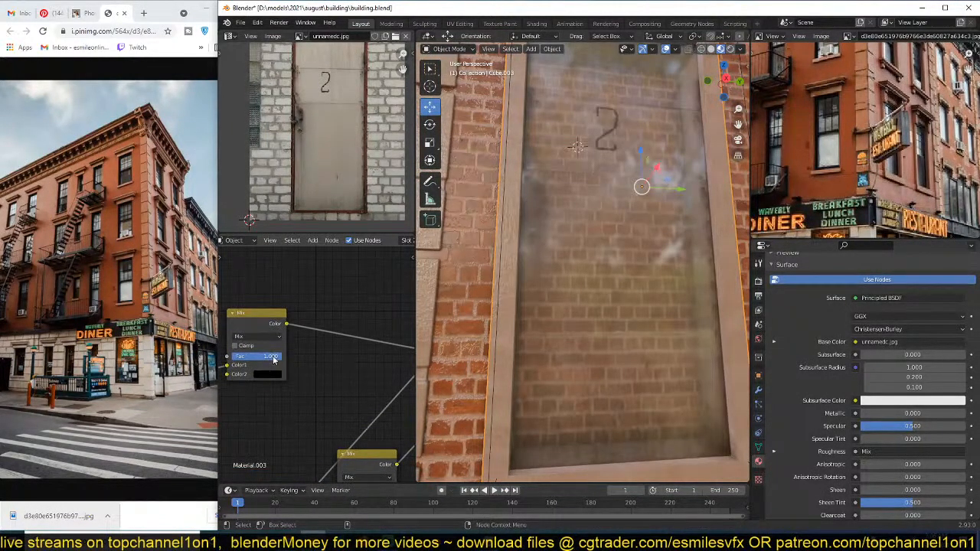
pyautogui.moveTo(274, 360)
pyautogui.mouseDown()
pyautogui.moveTo(226, 360)
pyautogui.moveTo(274, 357)
pyautogui.mouseUp()
pyautogui.moveTo(629, 281); pyautogui.dragTo(677, 247, button='middle')
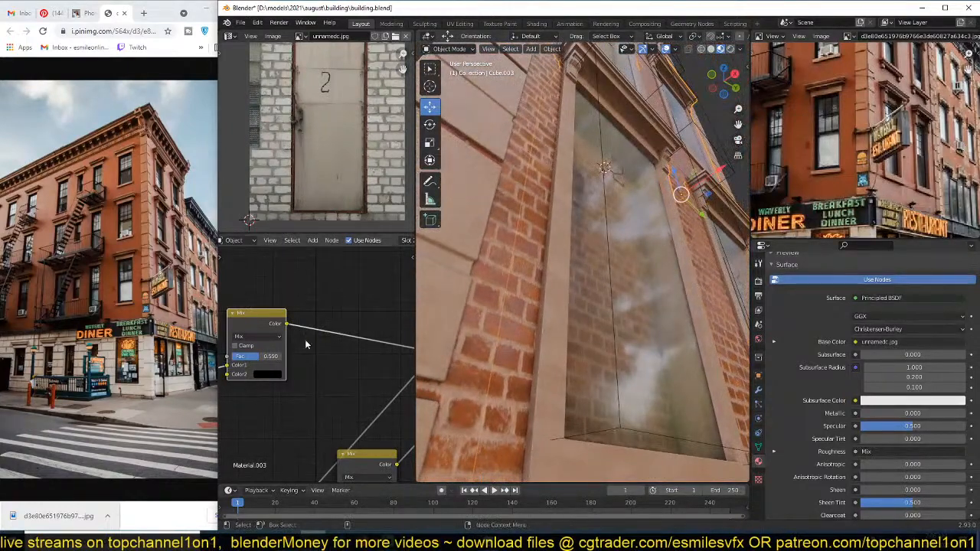
pyautogui.moveTo(269, 356); pyautogui.dragTo(228, 357)
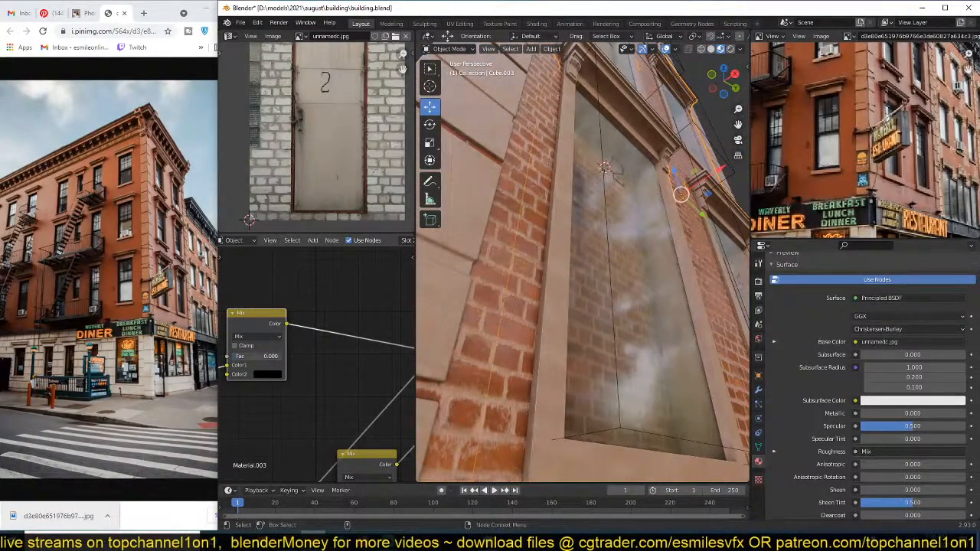
# Step: Compare the glass on the modeled windows with the windows in the reference building photo
pyautogui.scroll(-4, 605, 321)
pyautogui.moveTo(604, 320); pyautogui.dragTo(585, 349, button='middle')
pyautogui.scroll(-3, 598, 352)
pyautogui.scroll(3, 615, 352)
pyautogui.scroll(1, 586, 349)
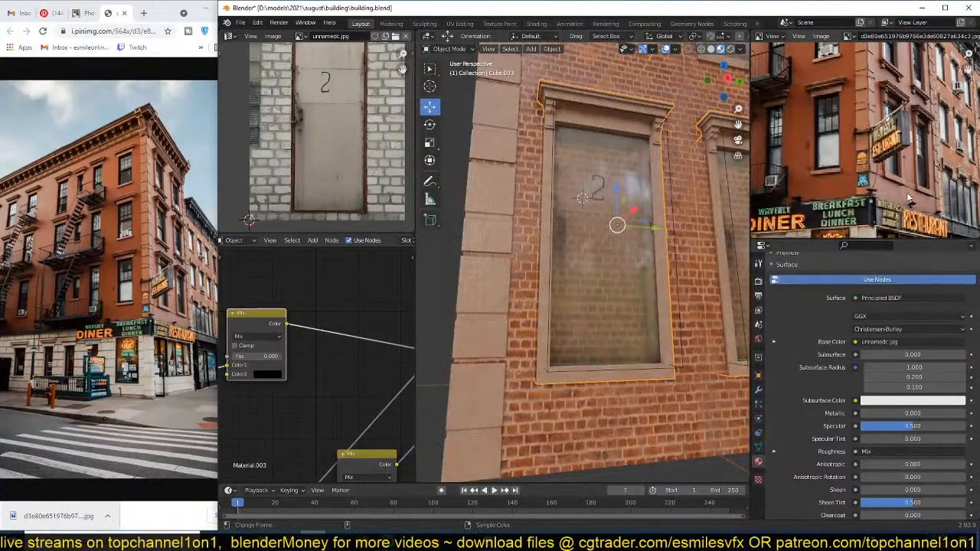
pyautogui.scroll(2, 822, 216)
pyautogui.scroll(-1, 809, 173)
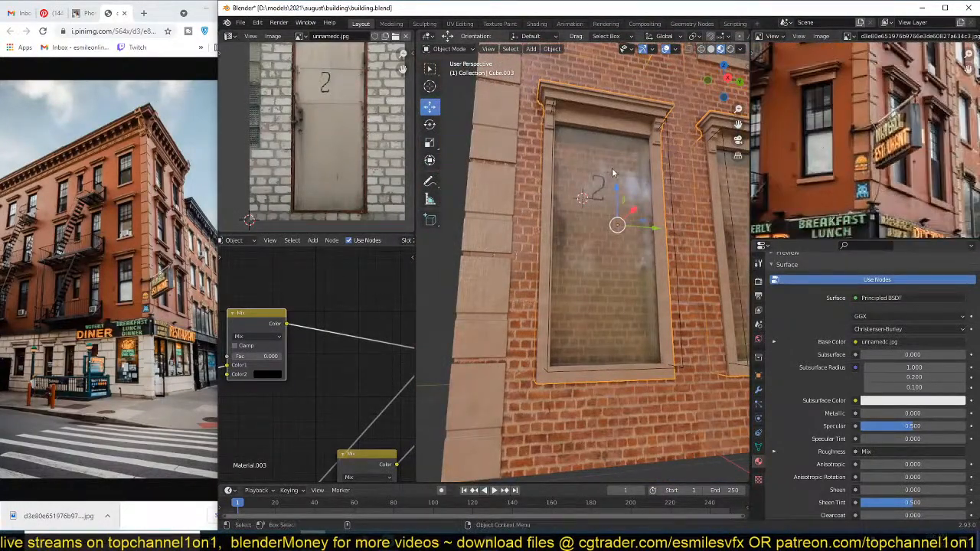
# Step: Duplicate the selected window pane faces in place in Edit Mode
pyautogui.scroll(4, 614, 227)
pyautogui.press('Tab')
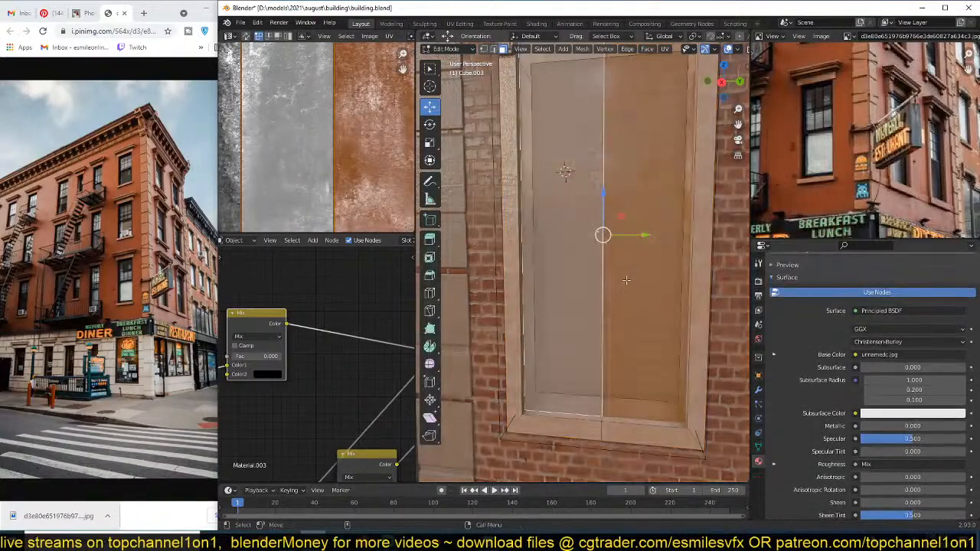
pyautogui.scroll(-4, 655, 264)
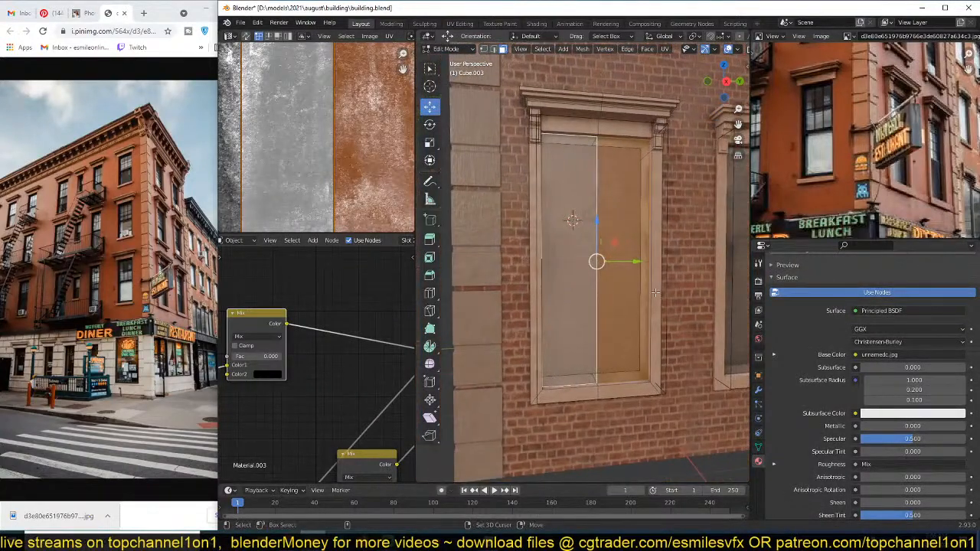
pyautogui.hotkey('shift', 'd')
pyautogui.press('Escape')
# Step: Add a new material in a third slot, assign it to the duplicated pane faces, and return to Object Mode
pyautogui.scroll(6, 865, 367)
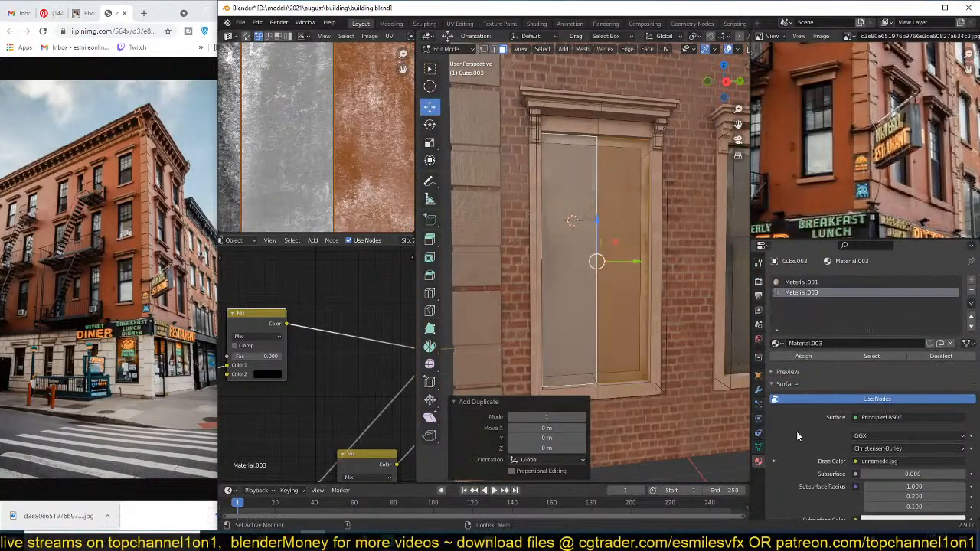
pyautogui.click(970, 280)
pyautogui.click(873, 343)
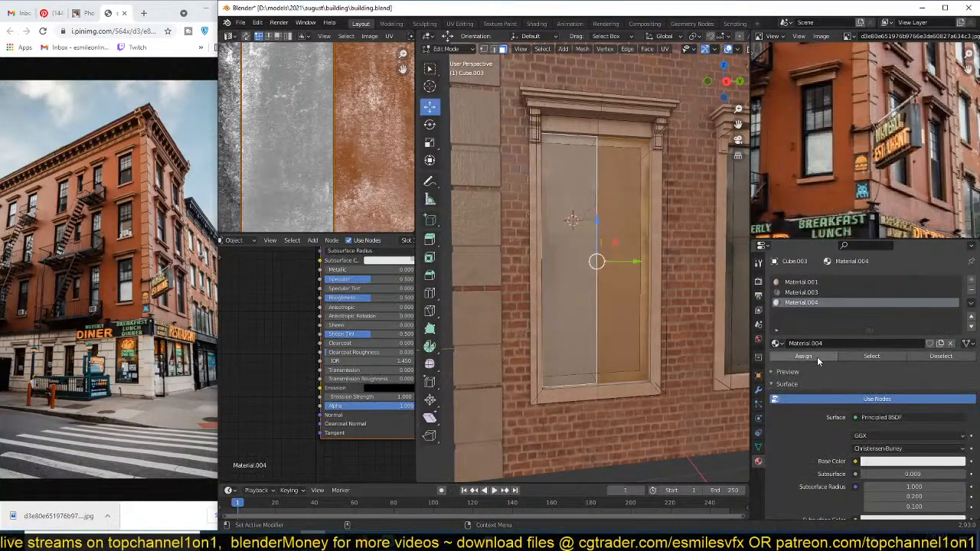
pyautogui.click(816, 357)
pyautogui.press('Tab')
pyautogui.moveTo(619, 307); pyautogui.dragTo(655, 331, button='middle')
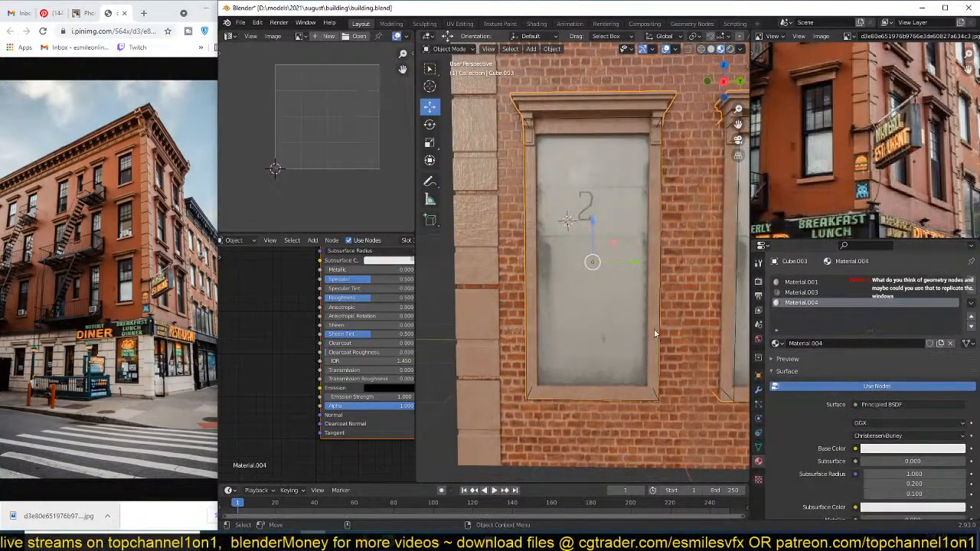
# Step: Isolate the duplicated pane faces in Edit Mode using local view and by hiding all unselected geometry
pyautogui.press('Tab')
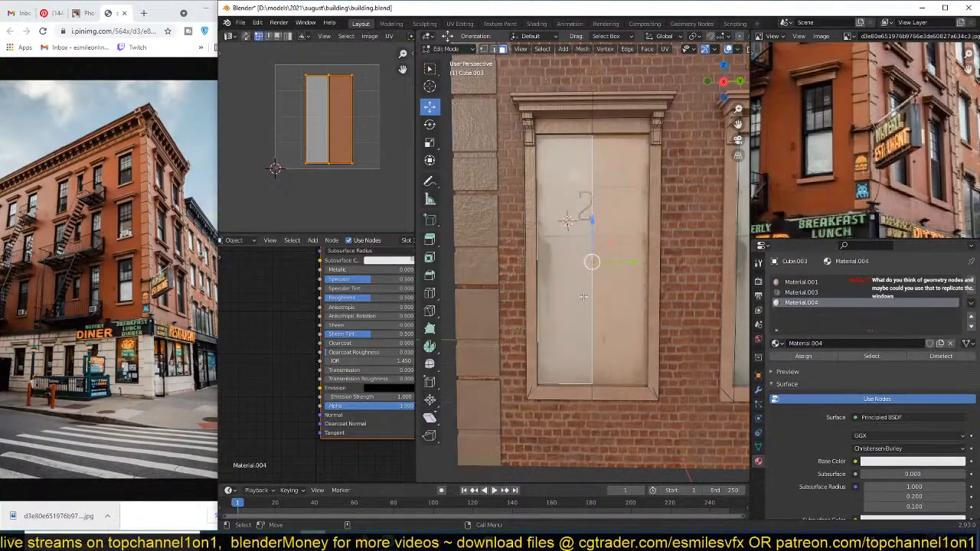
pyautogui.press('KP_Divide')
pyautogui.hotkey('shift', 'h')
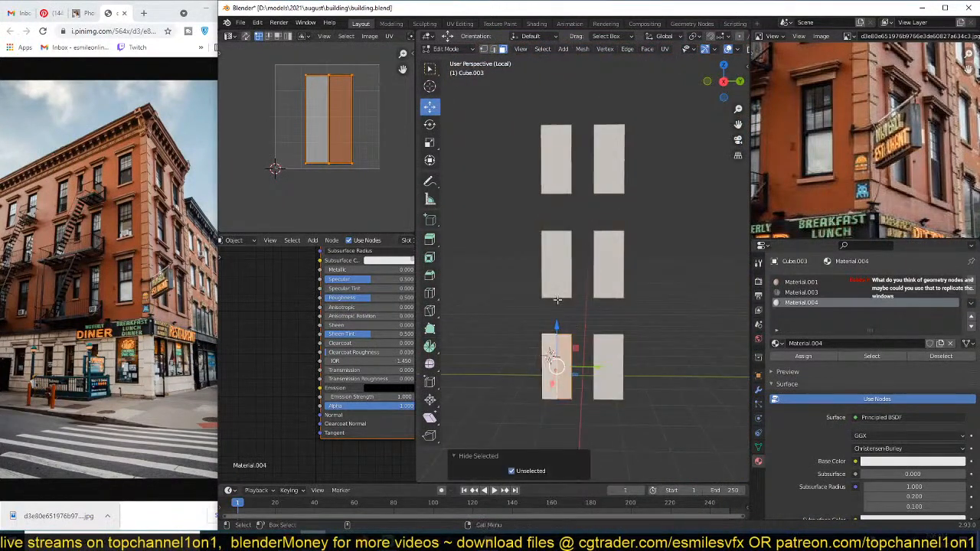
pyautogui.scroll(8, 549, 346)
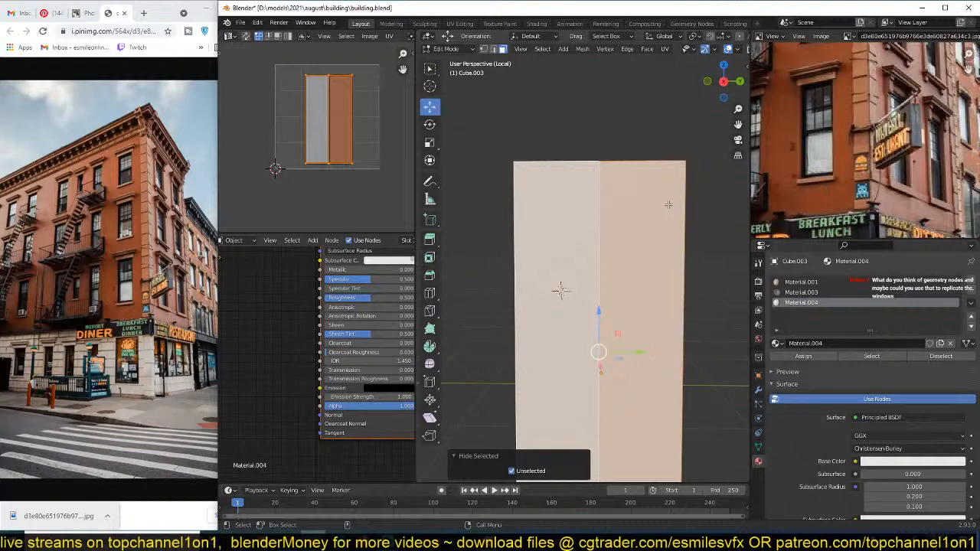
# Step: Inset the duplicated pane faces by about 0.022 m and delete the inner faces to leave a thin rectangular frame
pyautogui.press('i')
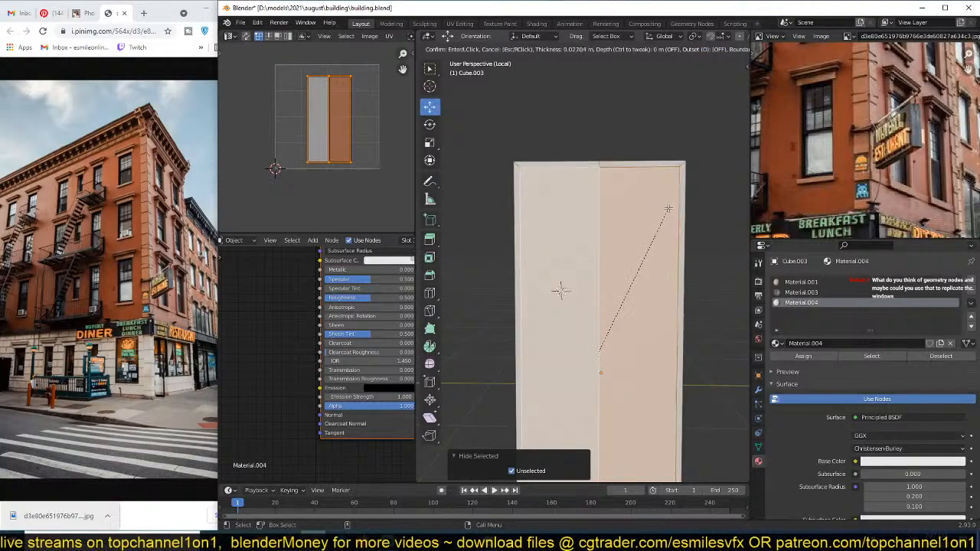
pyautogui.click(669, 208)
pyautogui.press('x')
pyautogui.click(659, 210)
# Step: Extrude the entire thin window frame by about 0.03 m along its normal to give it depth
pyautogui.press('a')
pyautogui.moveTo(660, 211); pyautogui.dragTo(596, 298, button='middle')
pyautogui.press('e')
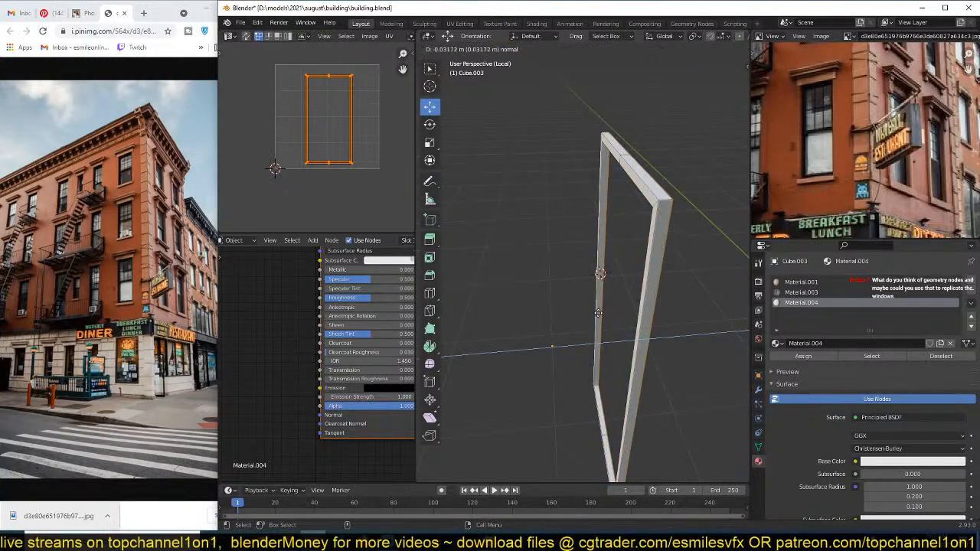
pyautogui.click(596, 313)
# Step: Move the whole extruded frame along the X axis to sit against the glass, and return to Object Mode to check its fit
pyautogui.press('a')
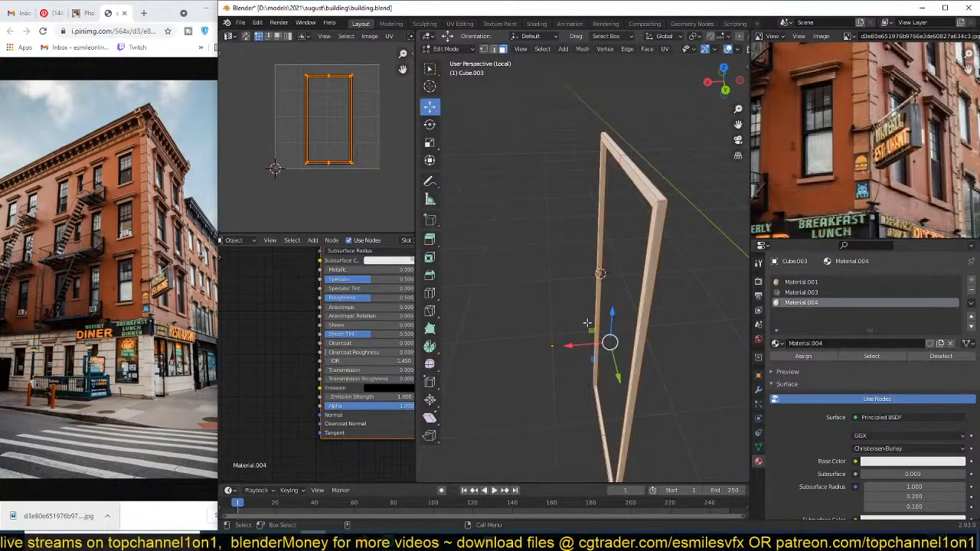
pyautogui.press('g')
pyautogui.press('x')
pyautogui.click(571, 345)
pyautogui.press('Tab')
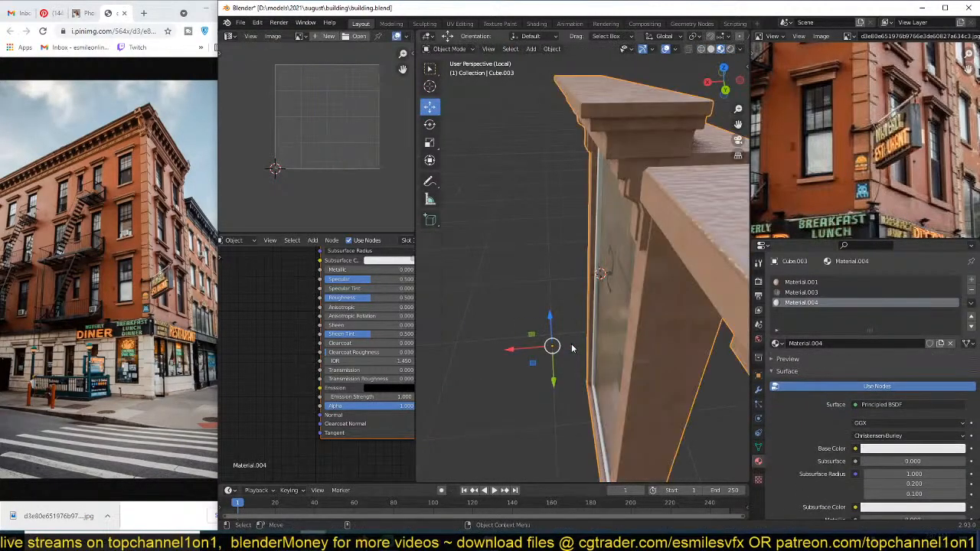
pyautogui.moveTo(573, 346); pyautogui.dragTo(631, 326, button='middle')
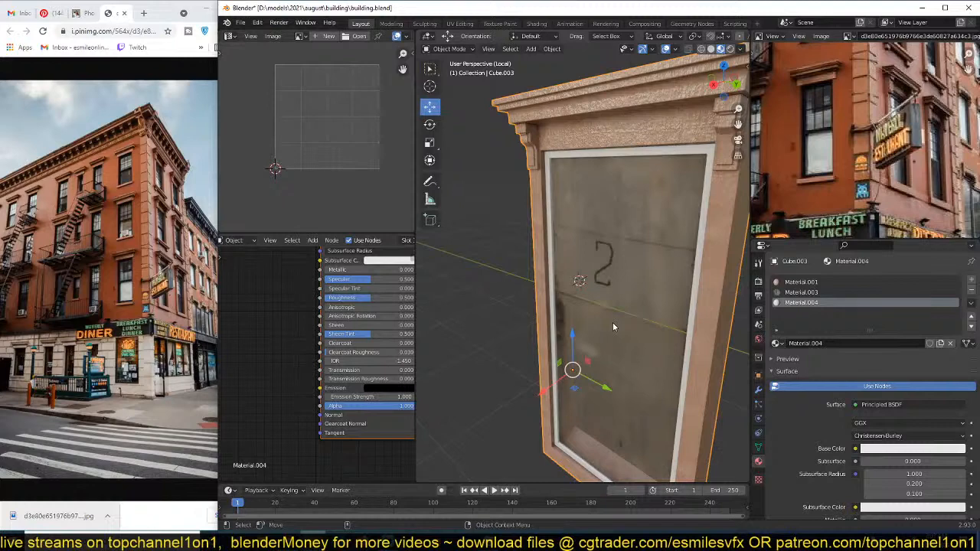
# Step: Save the file and leave local view to show the window within the whole building
pyautogui.moveTo(610, 322); pyautogui.dragTo(652, 310, button='middle')
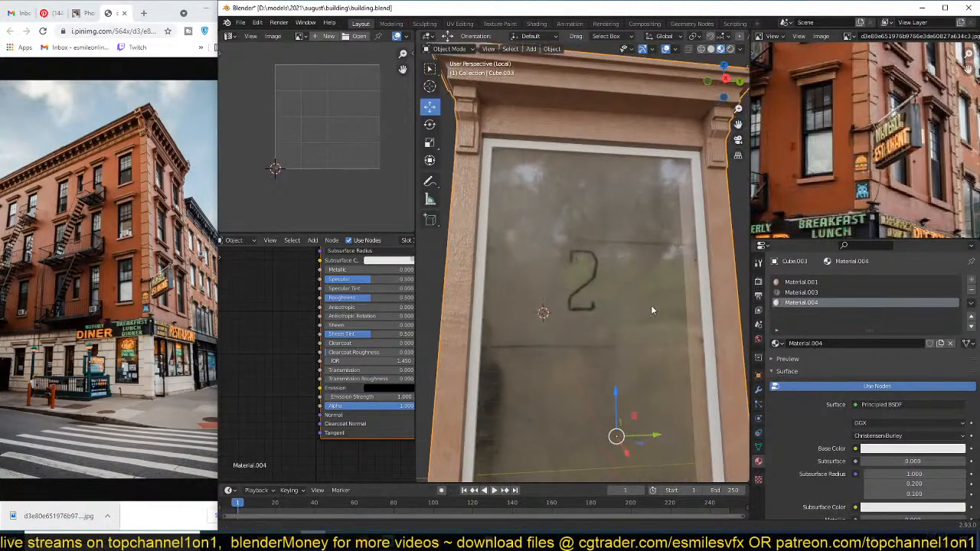
pyautogui.hotkey('ctrl', 's')
pyautogui.scroll(-3, 624, 314)
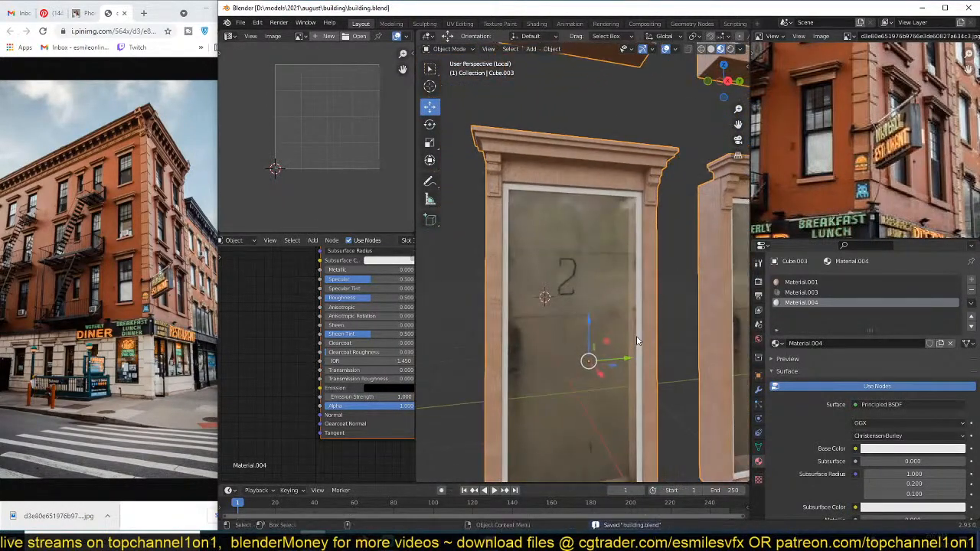
pyautogui.scroll(-2, 636, 341)
pyautogui.moveTo(636, 330); pyautogui.dragTo(603, 364, button='middle')
pyautogui.scroll(3, 612, 337)
pyautogui.hotkey('ctrl', 's')
pyautogui.scroll(6, 610, 351)
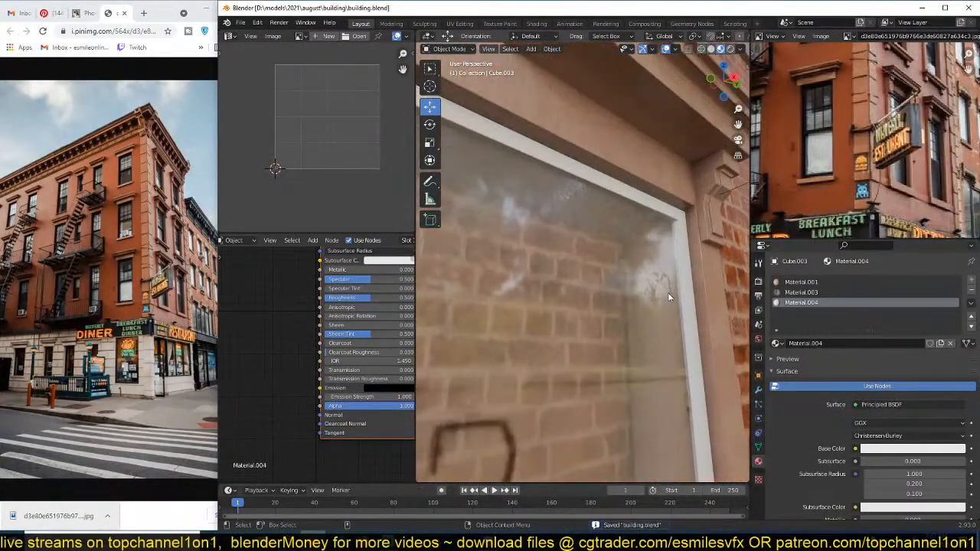
pyautogui.moveTo(668, 297); pyautogui.dragTo(652, 365, button='middle')
pyautogui.click(689, 349)
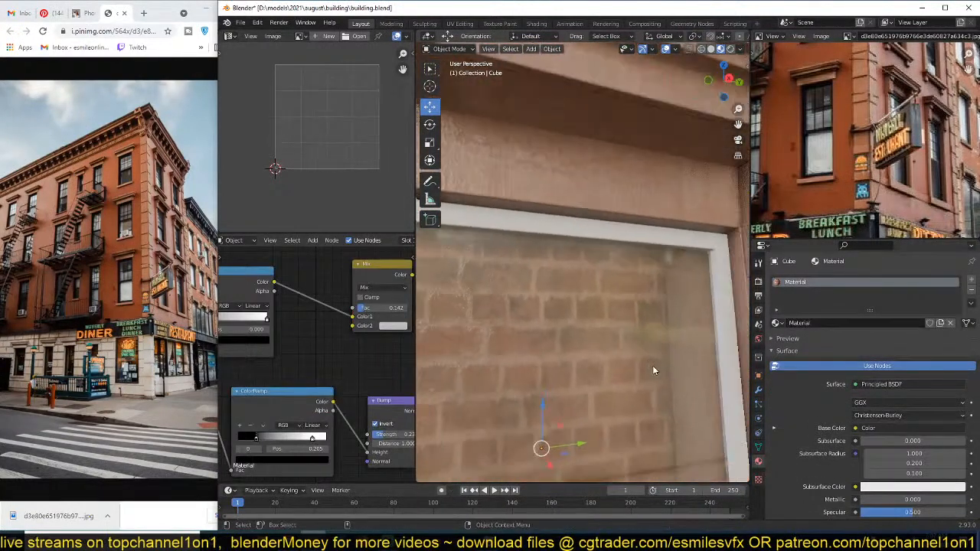
pyautogui.scroll(-4, 652, 365)
pyautogui.click(679, 357)
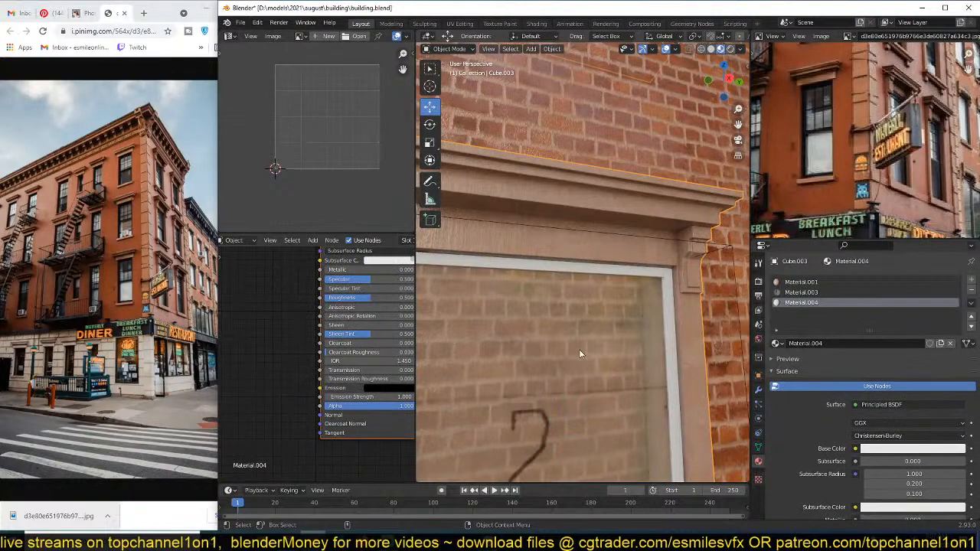
pyautogui.keyDown('shift'); pyautogui.moveTo(579, 352); pyautogui.dragTo(679, 337, button='middle'); pyautogui.keyUp('shift')
pyautogui.press('Tab')
pyautogui.scroll(3, 635, 337)
pyautogui.moveTo(604, 337); pyautogui.dragTo(507, 337, button='middle')
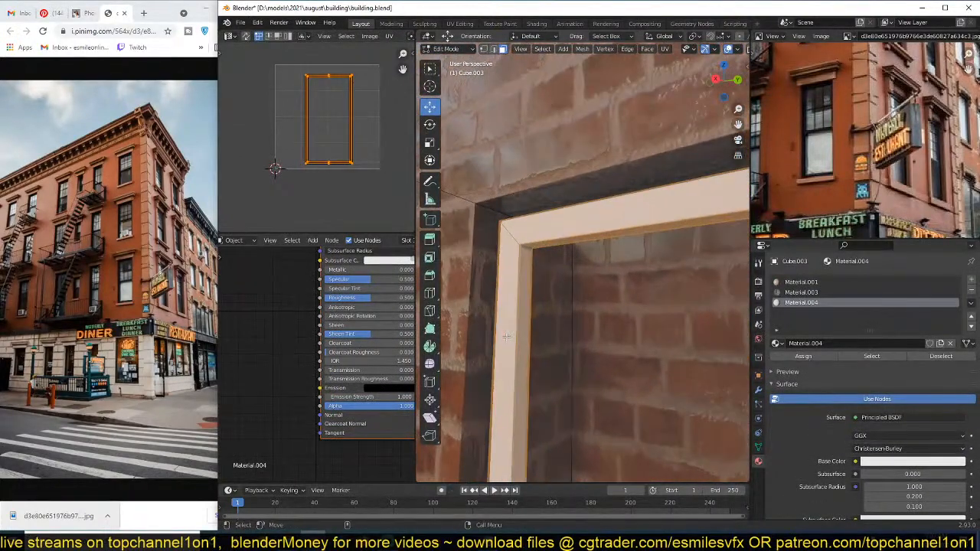
pyautogui.hotkey('alt', 'a')
pyautogui.press('2')
pyautogui.hotkey('ctrl', 'b')
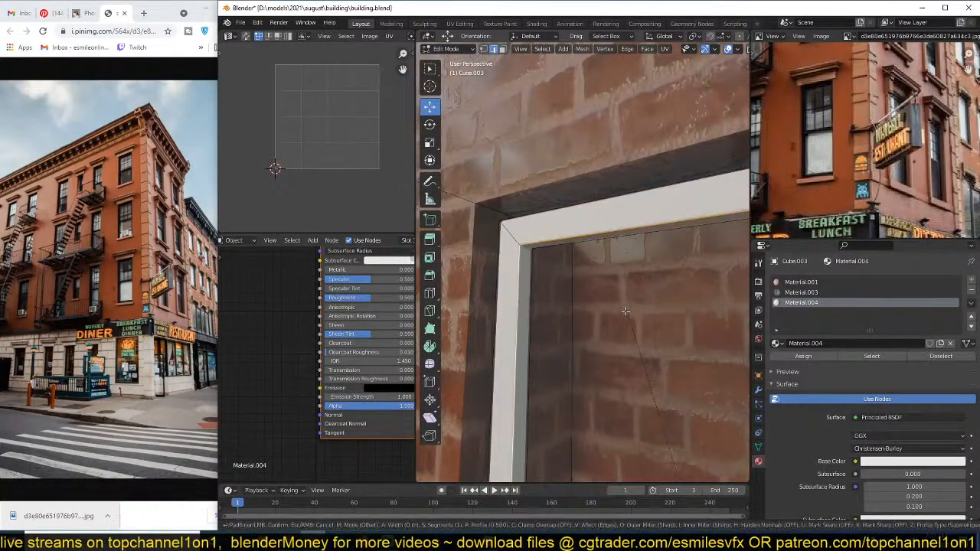
pyautogui.press('Escape')
pyautogui.press('Tab')
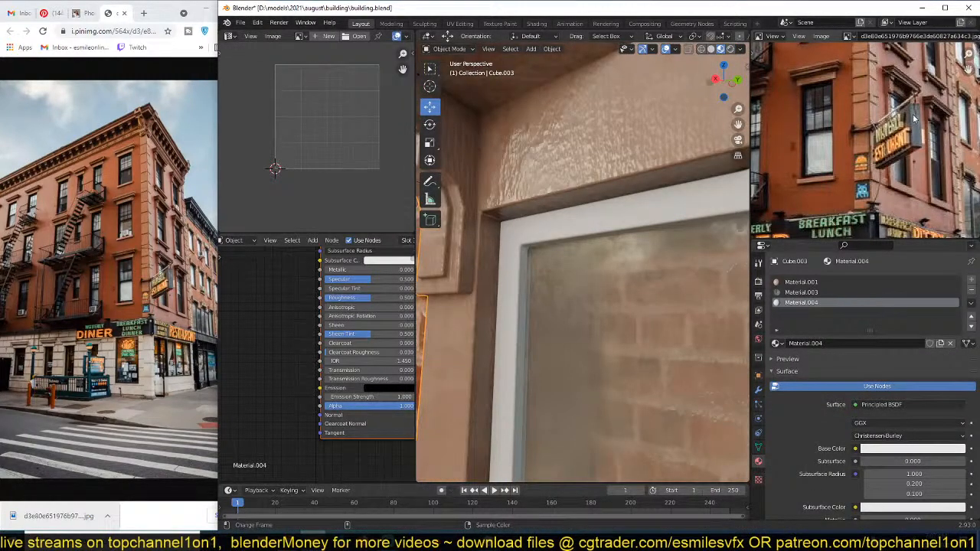
# Step: Bevel the edge loop around the white window frame by about 0.011 m with one segment
pyautogui.scroll(-3, 835, 192)
pyautogui.scroll(2, 877, 150)
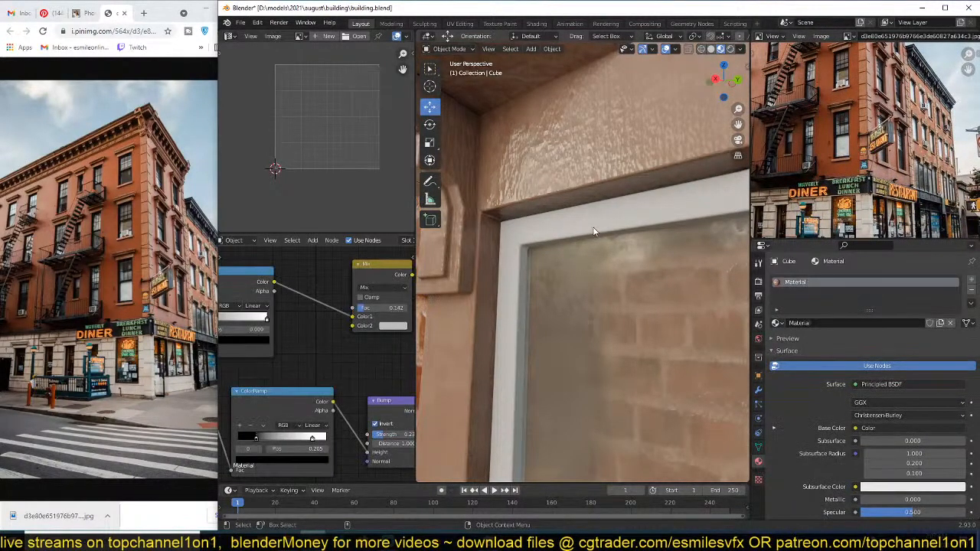
pyautogui.moveTo(578, 228); pyautogui.dragTo(598, 286, button='middle')
pyautogui.press('Tab')
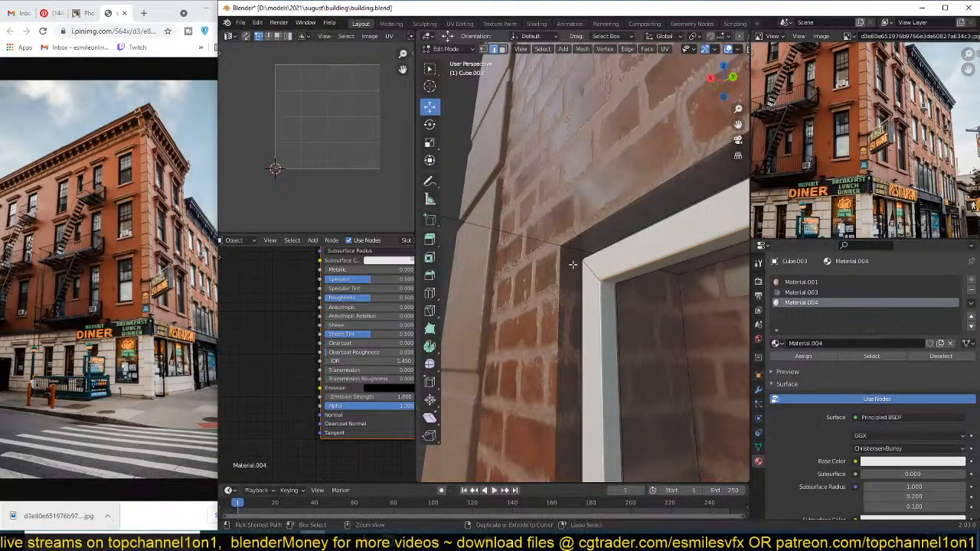
pyautogui.hotkey('ctrl', 'b')
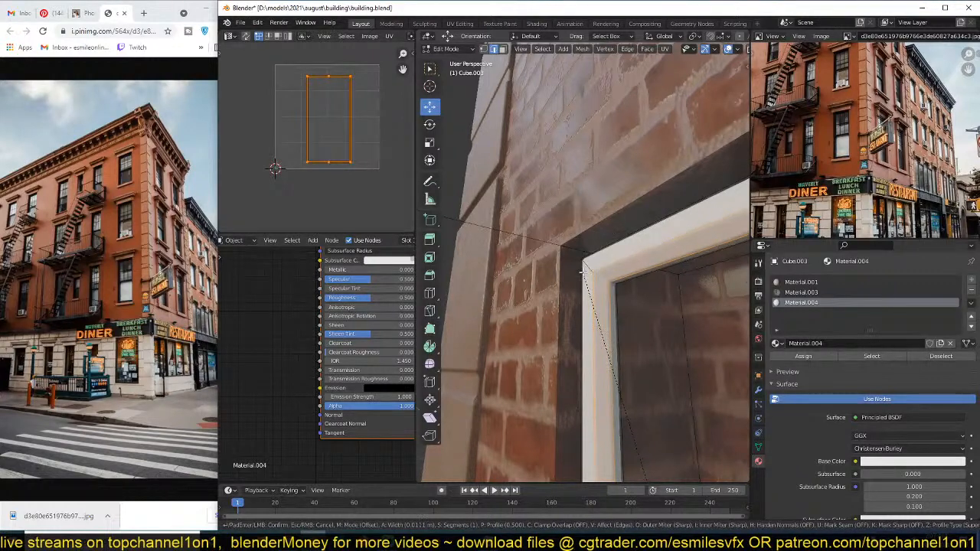
pyautogui.click(583, 270)
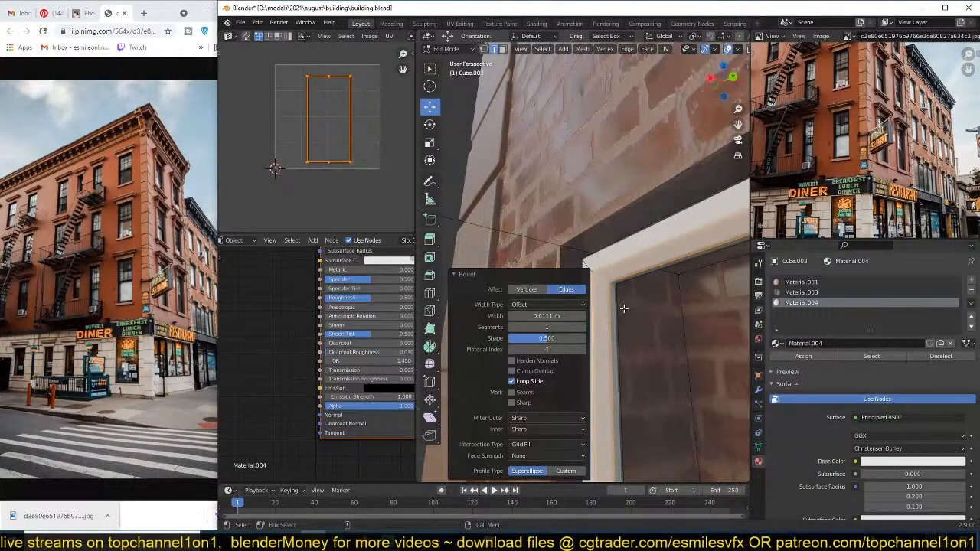
# Step: Select the whole linked window frame and move it about 0.0016 m along X
pyautogui.hotkey('ctrl', 'l')
pyautogui.moveTo(624, 308); pyautogui.dragTo(637, 370, button='middle')
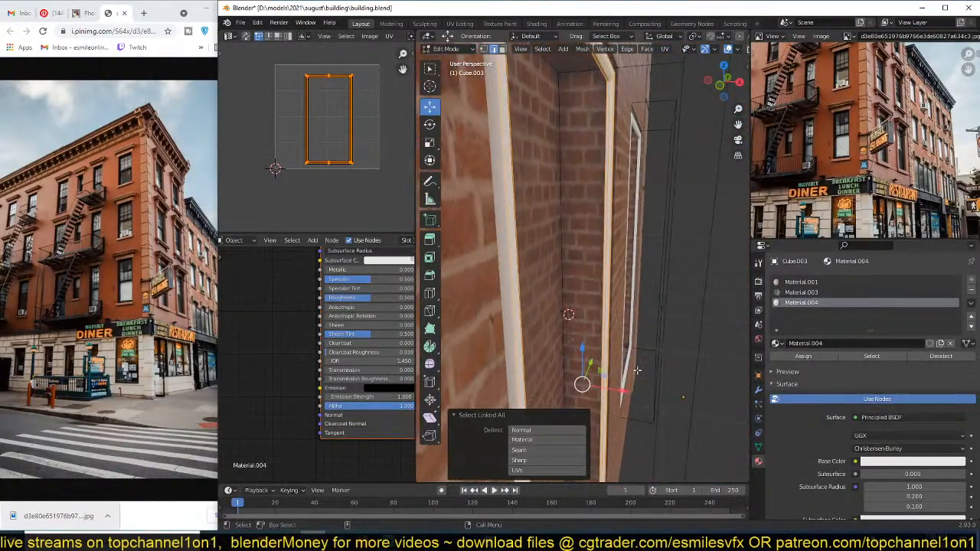
pyautogui.moveTo(625, 390); pyautogui.dragTo(629, 384)
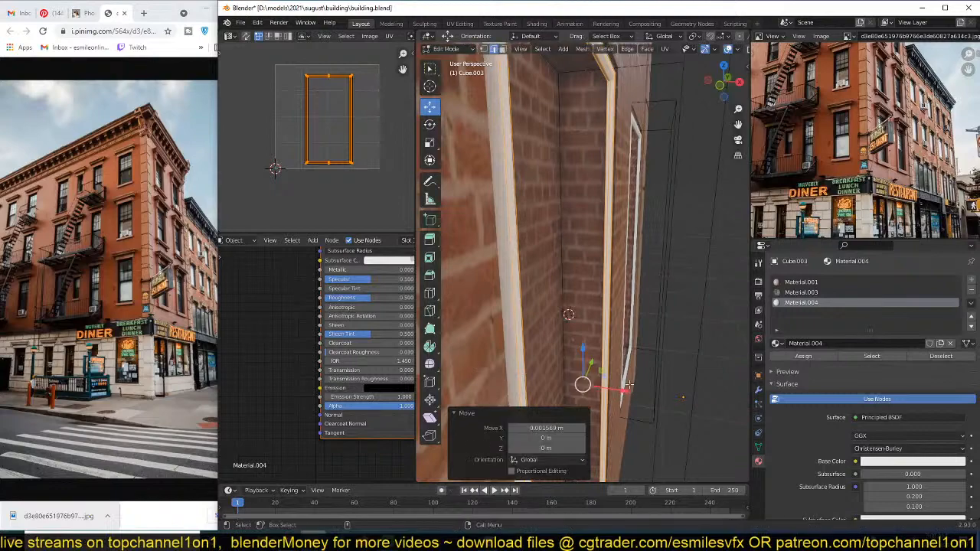
pyautogui.press('Tab')
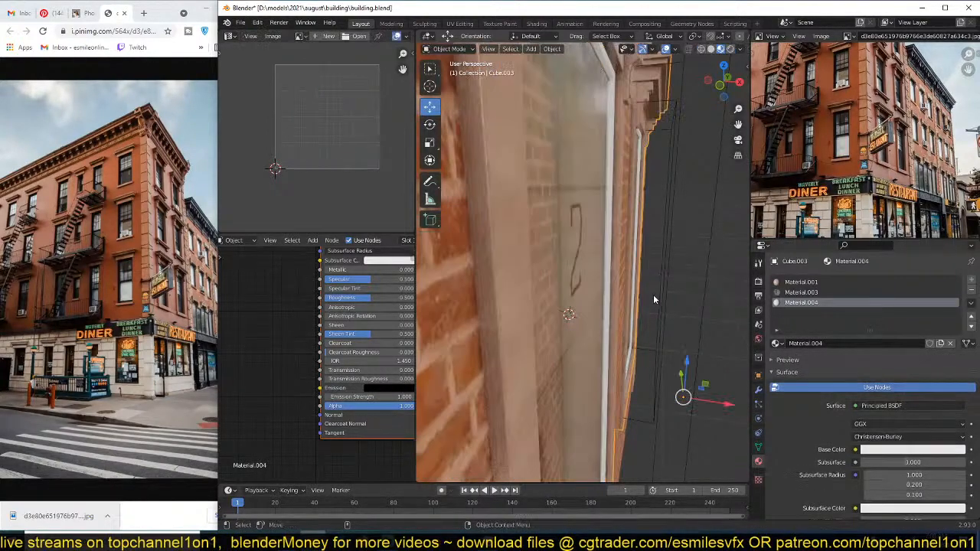
# Step: Darken the base color of the window frame's Material.004 to near black
pyautogui.moveTo(653, 294); pyautogui.dragTo(547, 287, button='middle')
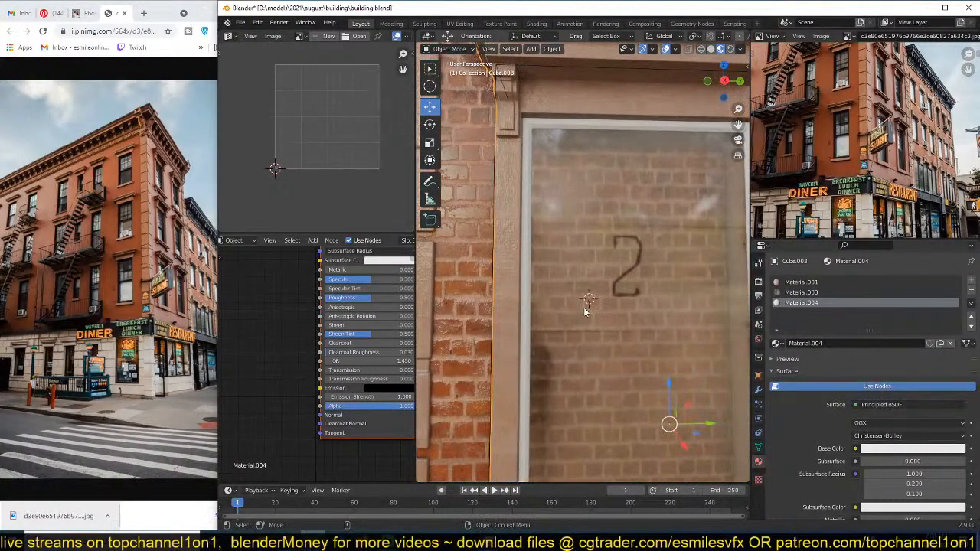
pyautogui.moveTo(383, 308); pyautogui.dragTo(335, 372, button='middle')
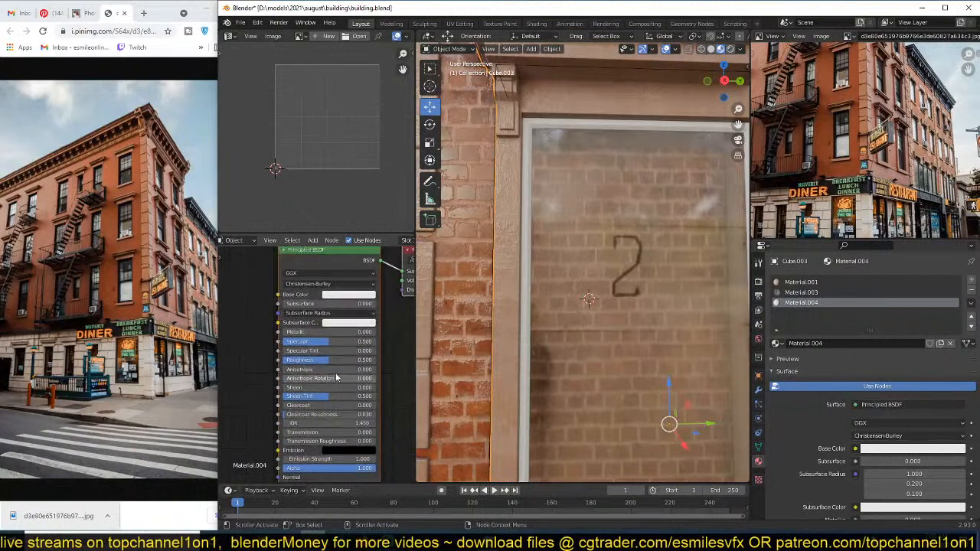
pyautogui.click(353, 295)
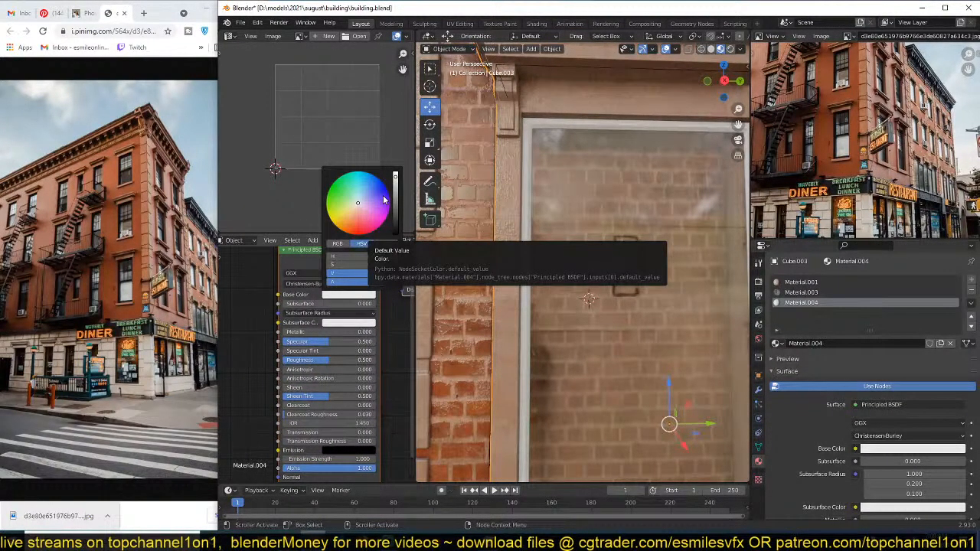
pyautogui.moveTo(394, 198); pyautogui.dragTo(395, 229)
# Step: Add an Image Texture node beside the Principled BSDF of Material.004
pyautogui.scroll(-3, 313, 366)
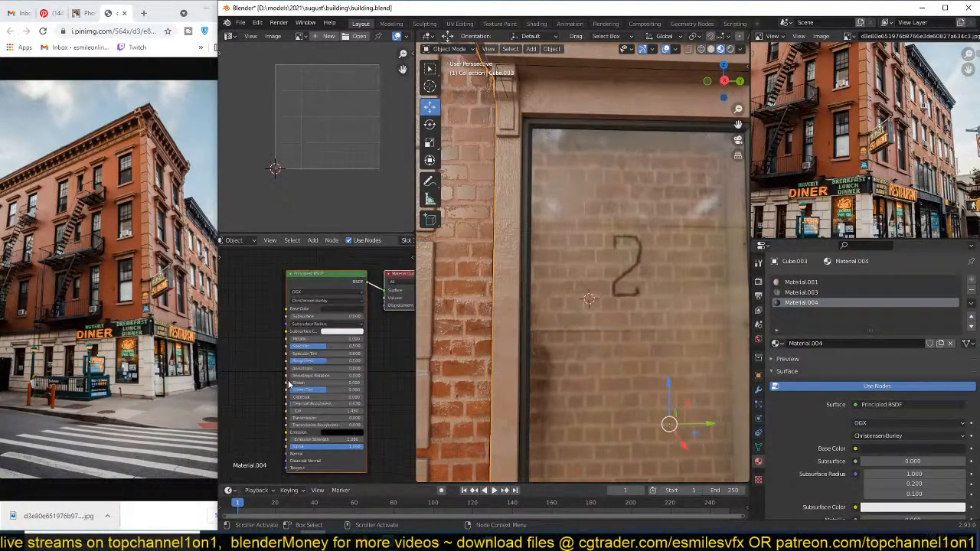
pyautogui.moveTo(289, 385); pyautogui.dragTo(316, 377, button='middle')
pyautogui.moveTo(281, 332); pyautogui.dragTo(300, 326, button='middle')
pyautogui.hotkey('shift', 'a')
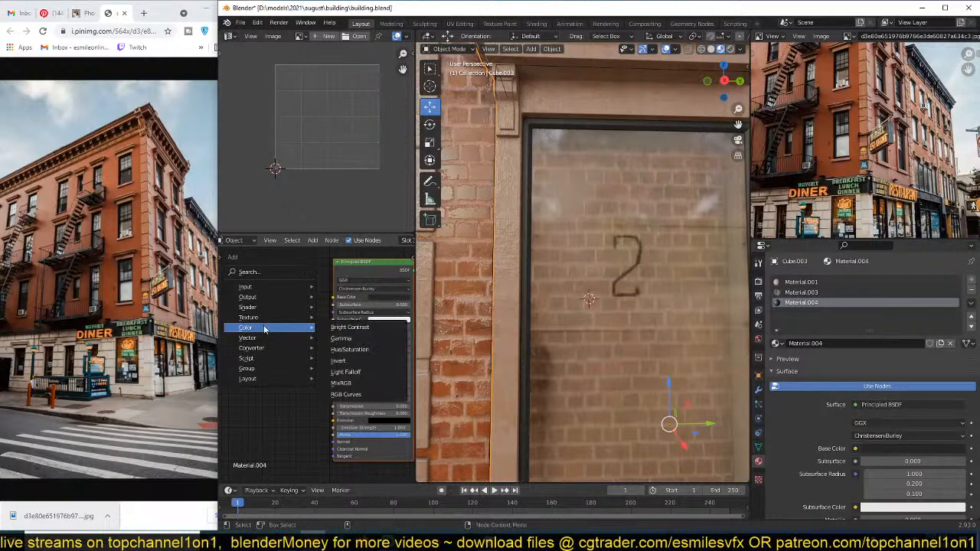
pyautogui.moveTo(272, 318)
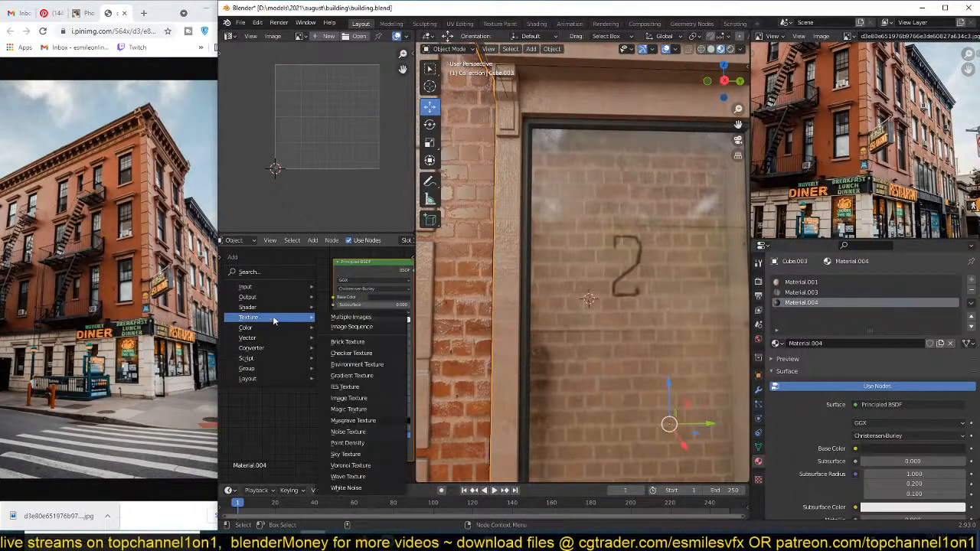
pyautogui.click(350, 398)
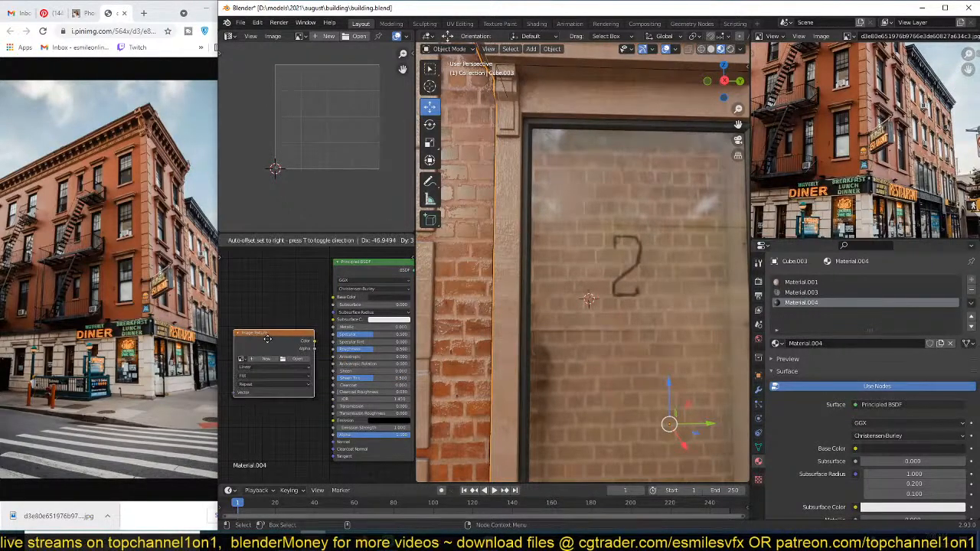
pyautogui.click(265, 338)
pyautogui.scroll(2, 289, 372)
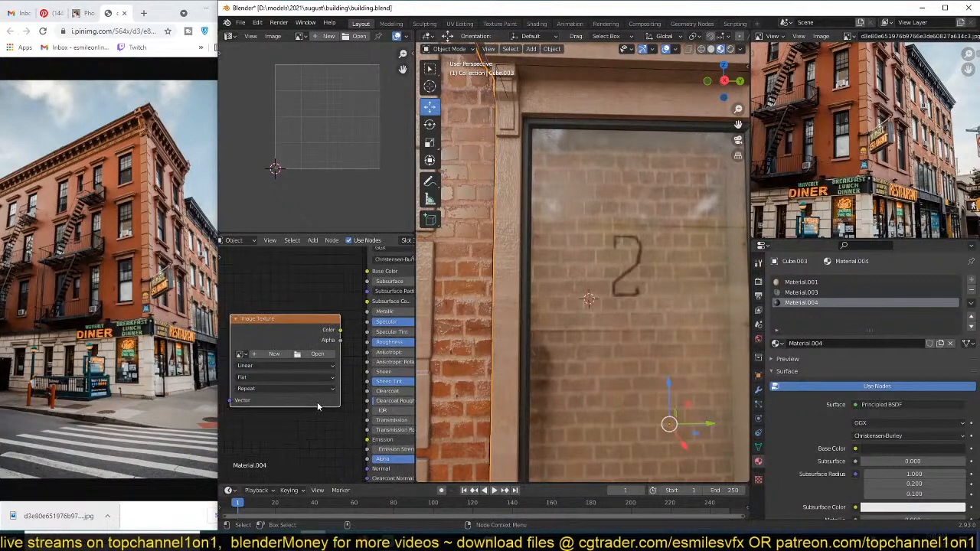
# Step: Load grunge_map_004_bitmap_output.jpg from the grunges resource folder into the Image Texture node
pyautogui.click(317, 354)
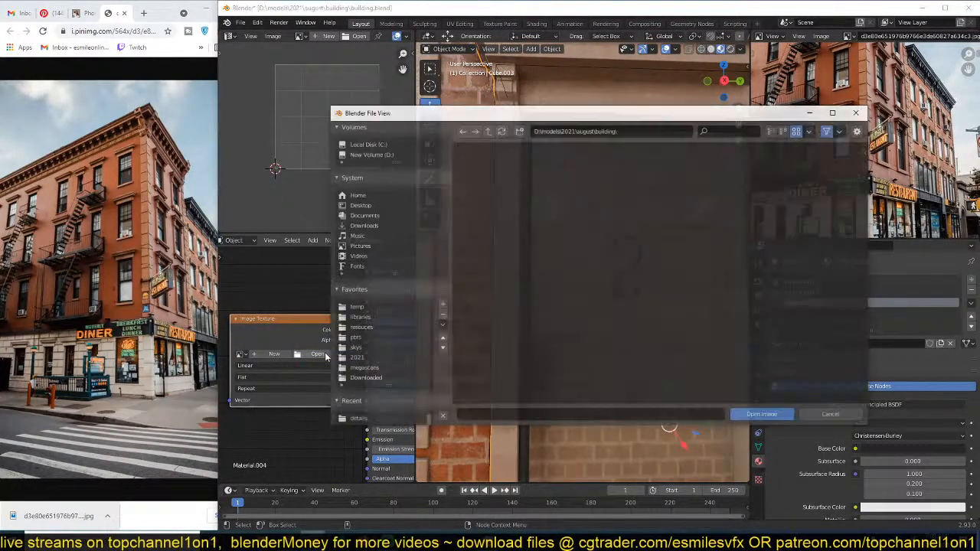
pyautogui.click(373, 327)
pyautogui.click(353, 337)
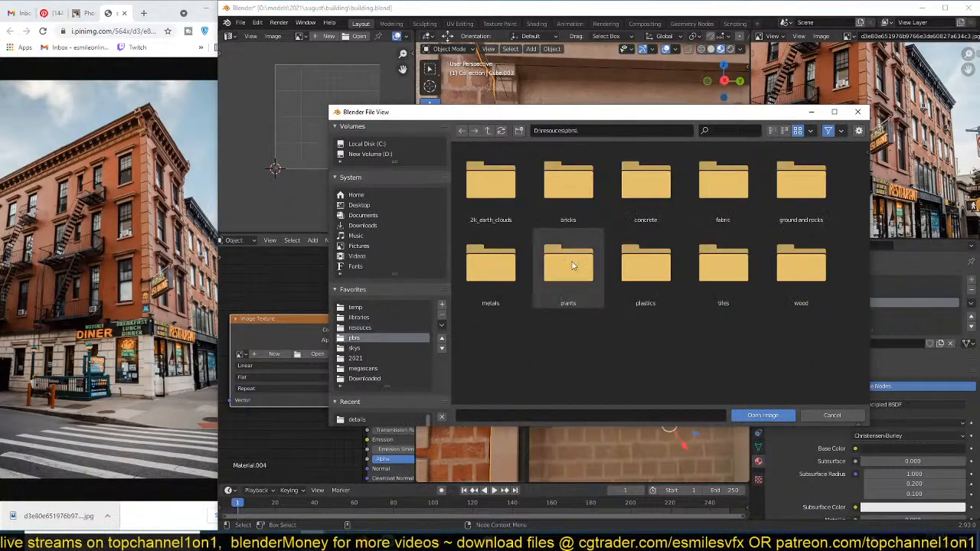
pyautogui.click(385, 327)
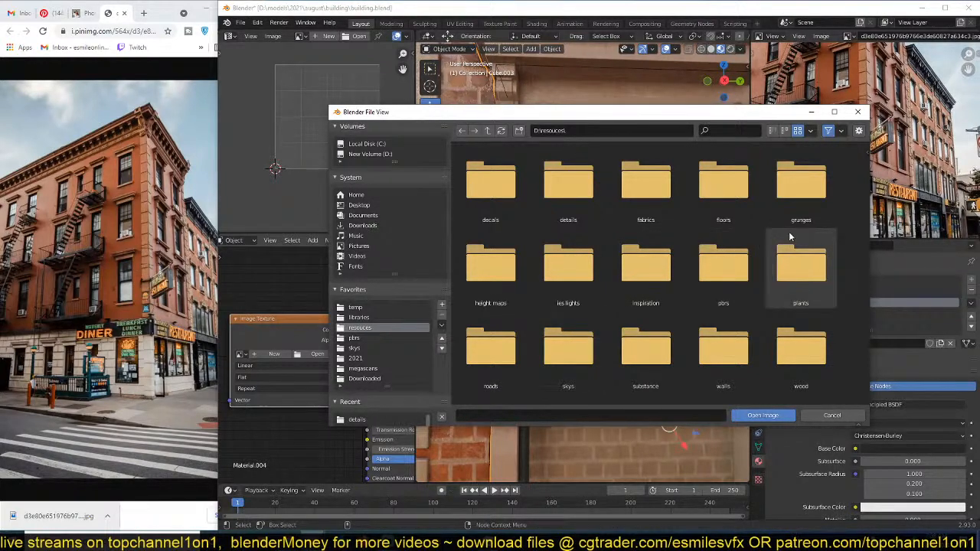
pyautogui.doubleClick(799, 192)
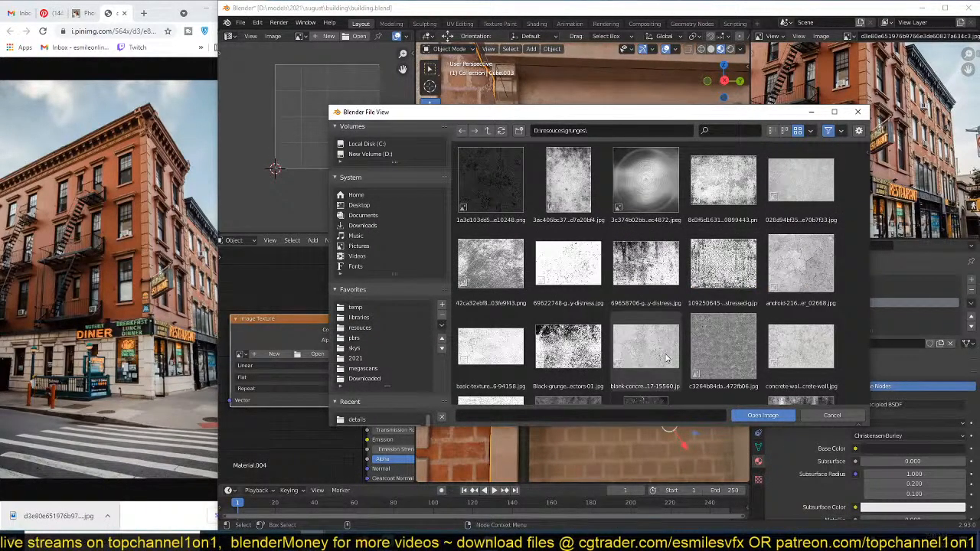
pyautogui.scroll(-1, 700, 306)
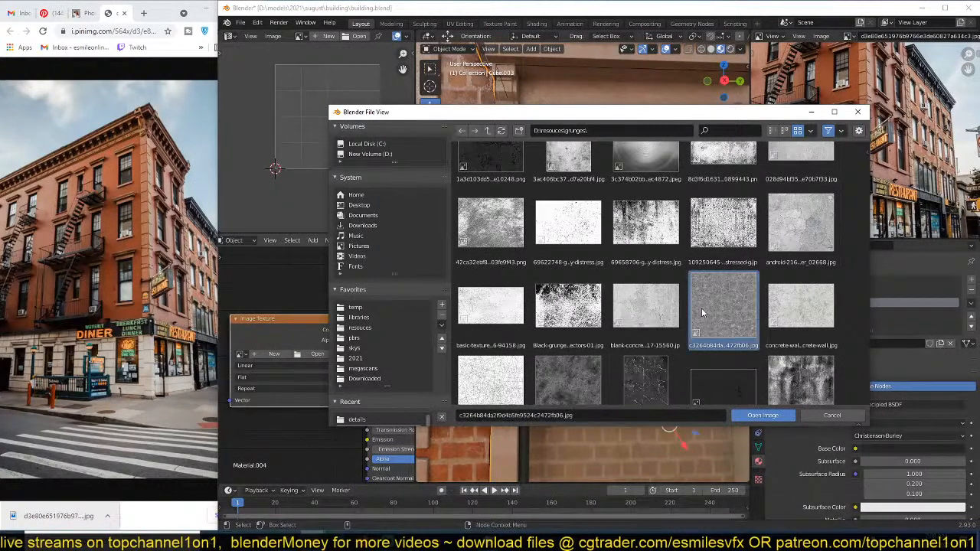
pyautogui.doubleClick(801, 380)
# Step: Move the grunge texture node farther from the shader node and save the file
pyautogui.moveTo(301, 362); pyautogui.dragTo(328, 365, button='middle')
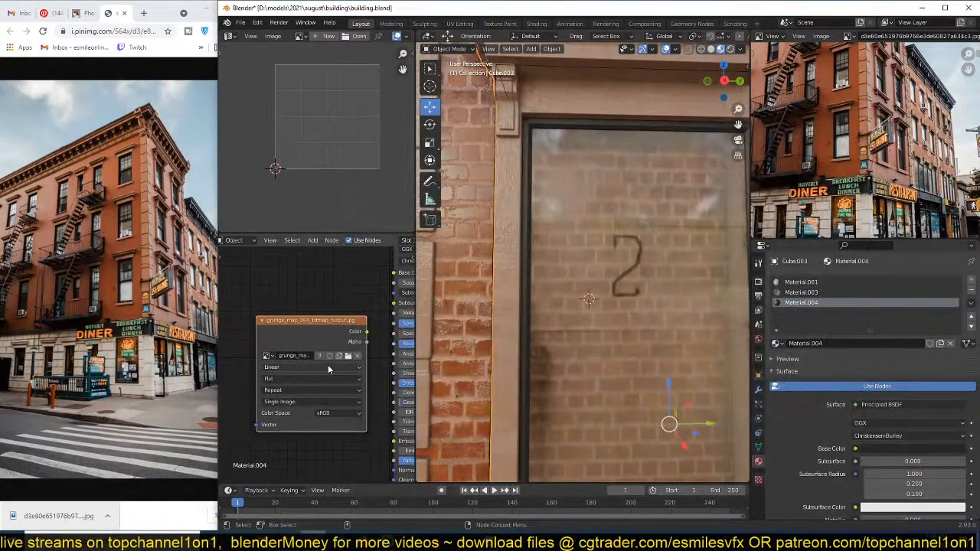
pyautogui.scroll(-1, 339, 342)
pyautogui.moveTo(339, 342); pyautogui.dragTo(287, 357)
pyautogui.hotkey('ctrl', 's')
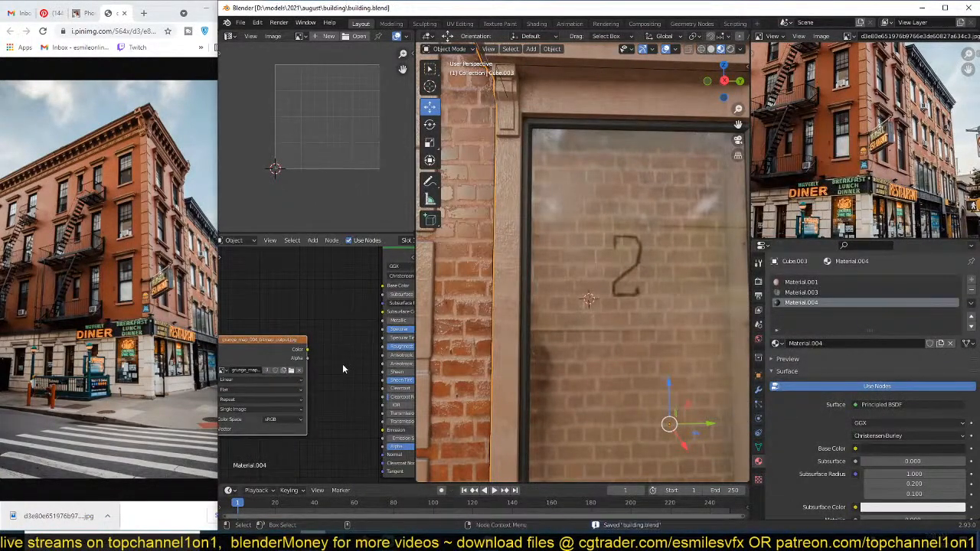
# Step: Connect the grunge texture's Color output to the Principled BSDF's Roughness, check the frame, and save the file
pyautogui.moveTo(342, 364); pyautogui.dragTo(280, 354, button='middle')
pyautogui.scroll(1, 280, 353)
pyautogui.moveTo(243, 337); pyautogui.dragTo(251, 337)
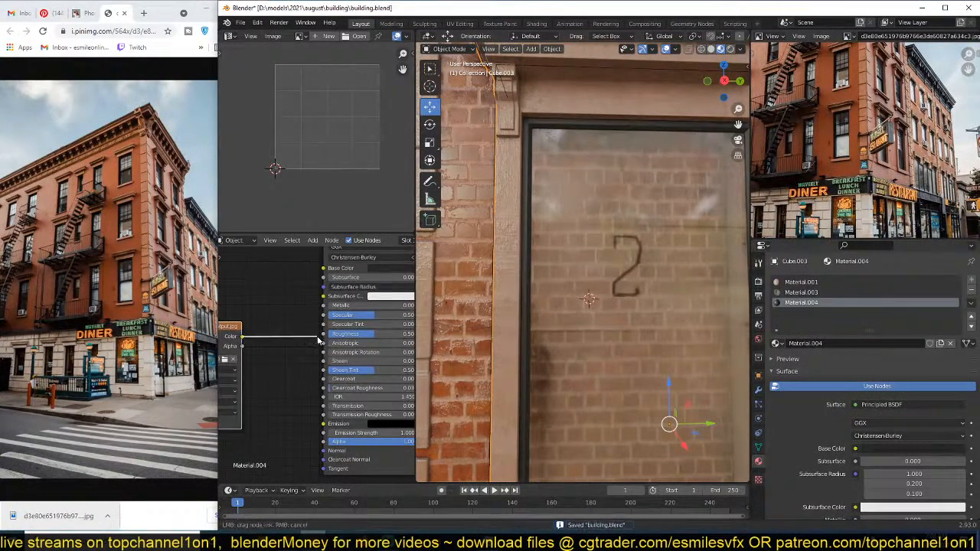
pyautogui.moveTo(326, 339); pyautogui.dragTo(323, 333)
pyautogui.scroll(3, 574, 317)
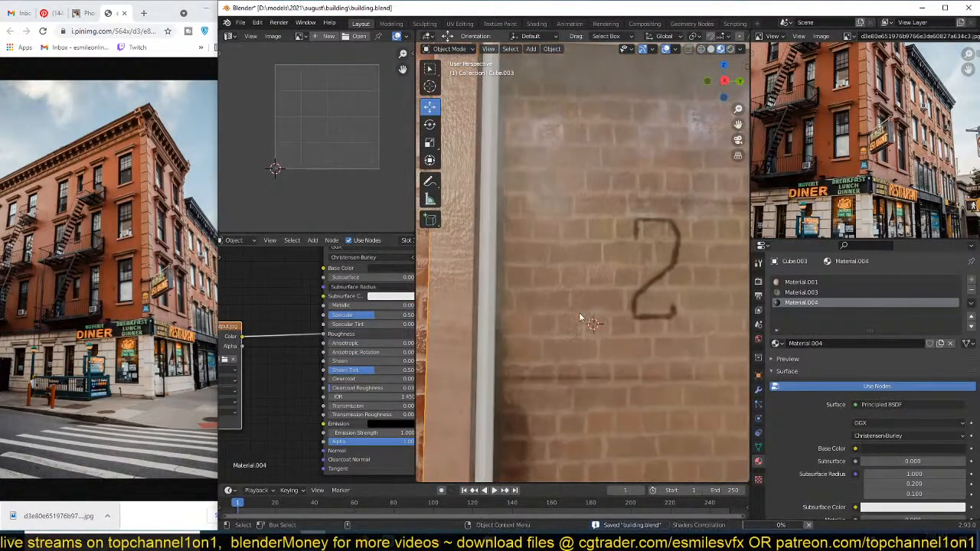
pyautogui.moveTo(499, 284); pyautogui.dragTo(511, 316, button='middle')
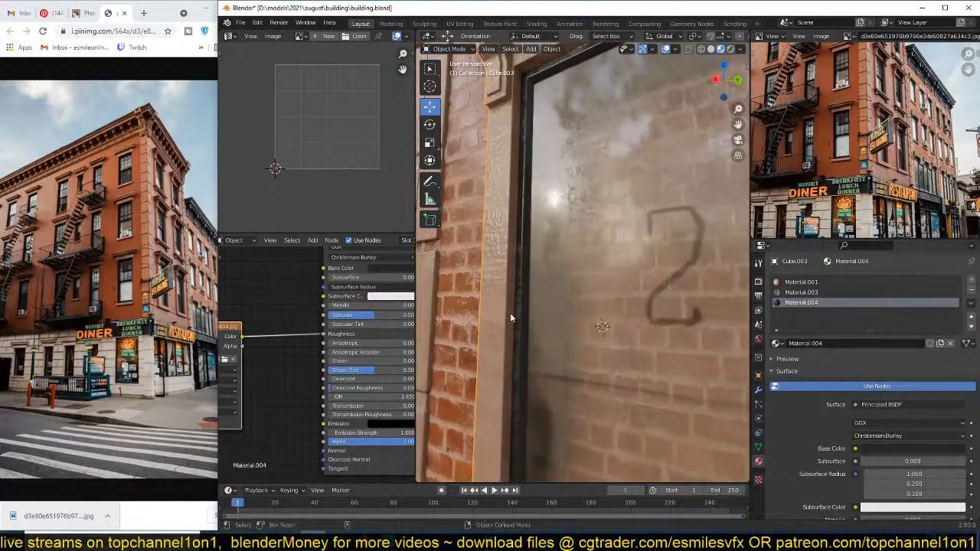
pyautogui.scroll(-2, 511, 317)
pyautogui.moveTo(588, 373)
pyautogui.mouseDown(button='middle')
pyautogui.moveTo(615, 386)
pyautogui.moveTo(604, 378)
pyautogui.mouseUp(button='middle')
pyautogui.hotkey('ctrl', 's')
# Step: Duplicate the inner window frame in place at 0.94 scale and raise the copy about 0.019 m
pyautogui.moveTo(568, 340); pyautogui.dragTo(610, 274, button='middle')
pyautogui.scroll(2, 579, 312)
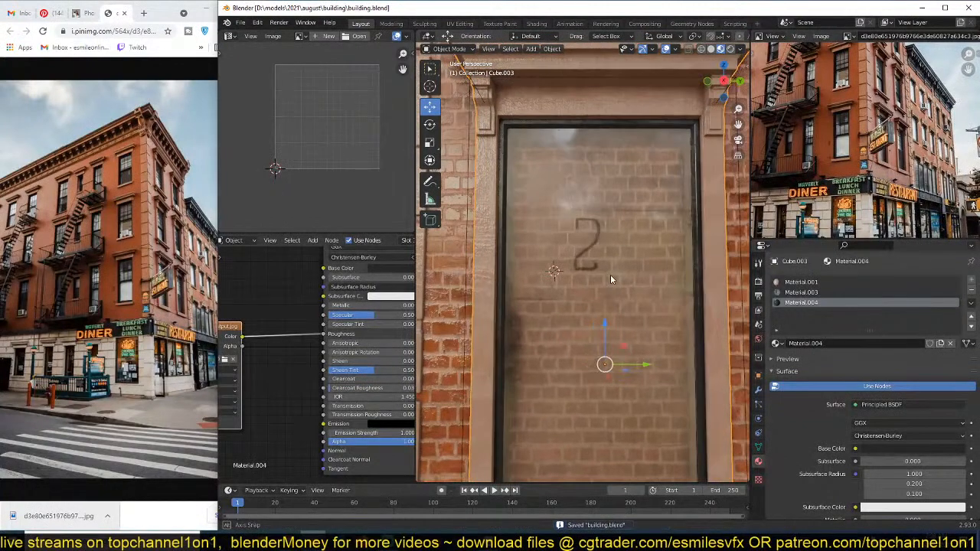
pyautogui.press('Tab')
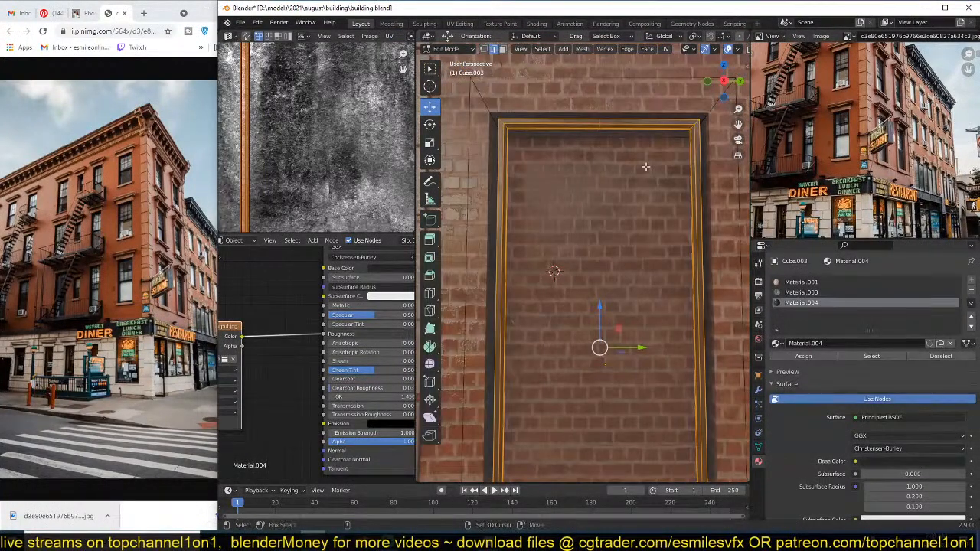
pyautogui.hotkey('shift', 'd')
pyautogui.press('Escape')
pyautogui.press('s')
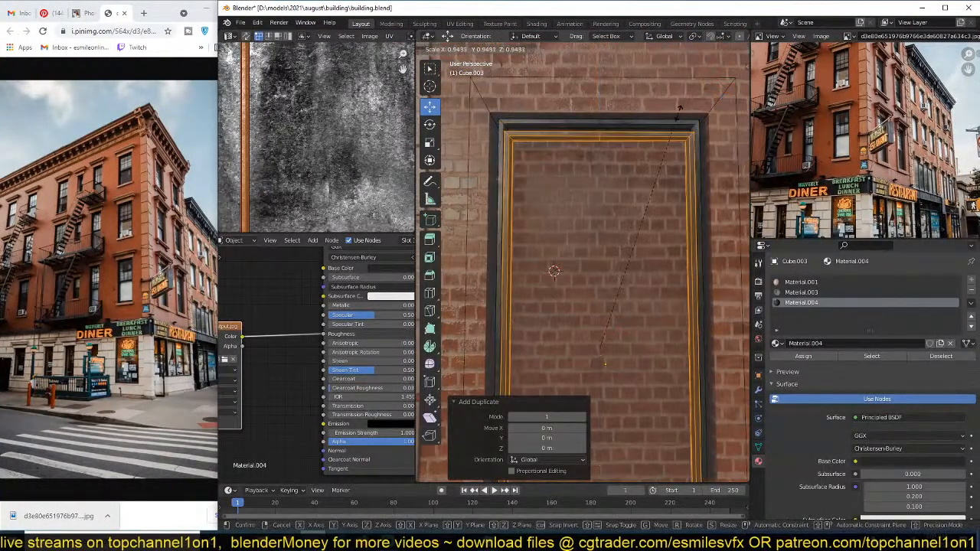
pyautogui.click(676, 114)
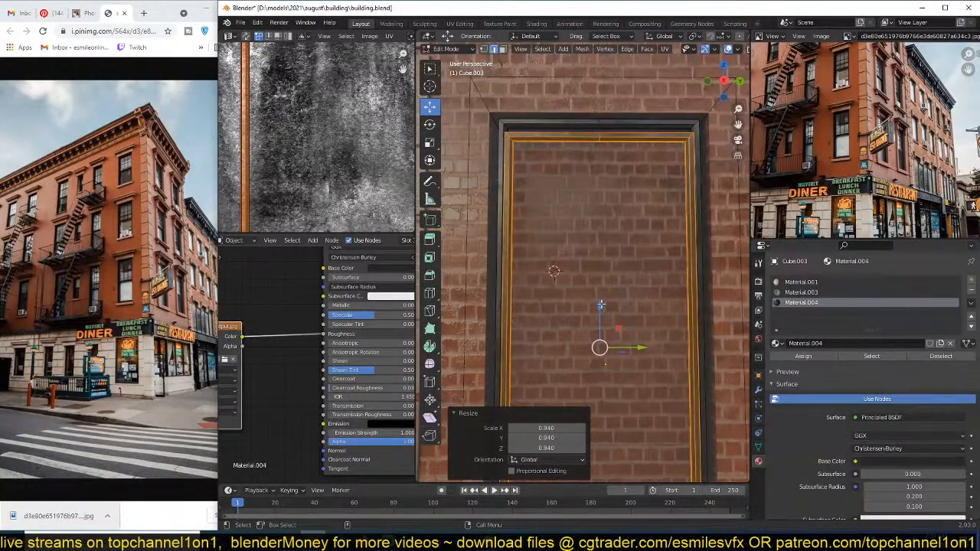
pyautogui.moveTo(601, 304); pyautogui.dragTo(602, 295)
pyautogui.scroll(-1, 612, 337)
# Step: Select both halves of the inner frame's bottom bar and move them up to form a horizontal crossbar in the upper part of the window
pyautogui.keyDown('shift'); pyautogui.moveTo(614, 342); pyautogui.dragTo(653, 204, button='middle'); pyautogui.keyUp('shift')
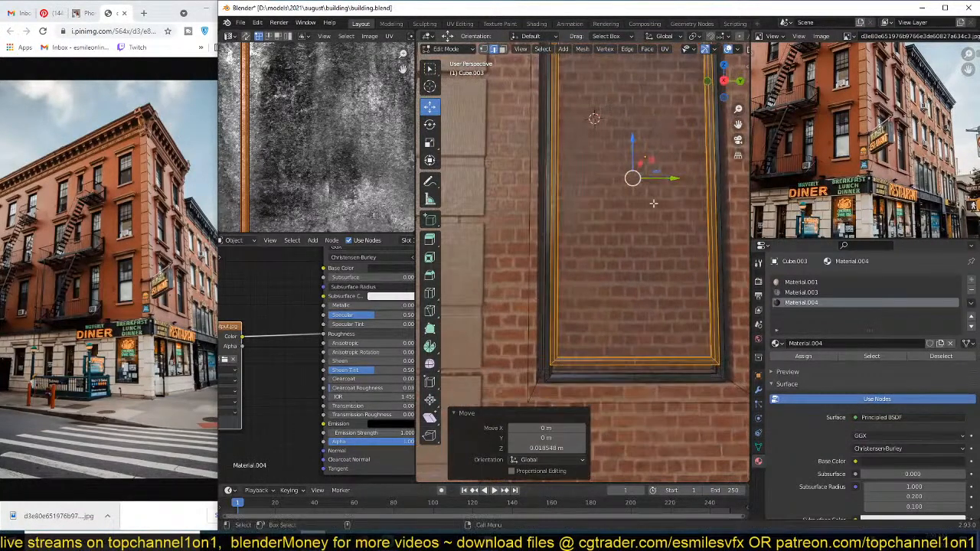
pyautogui.click(502, 48)
pyautogui.click(650, 362)
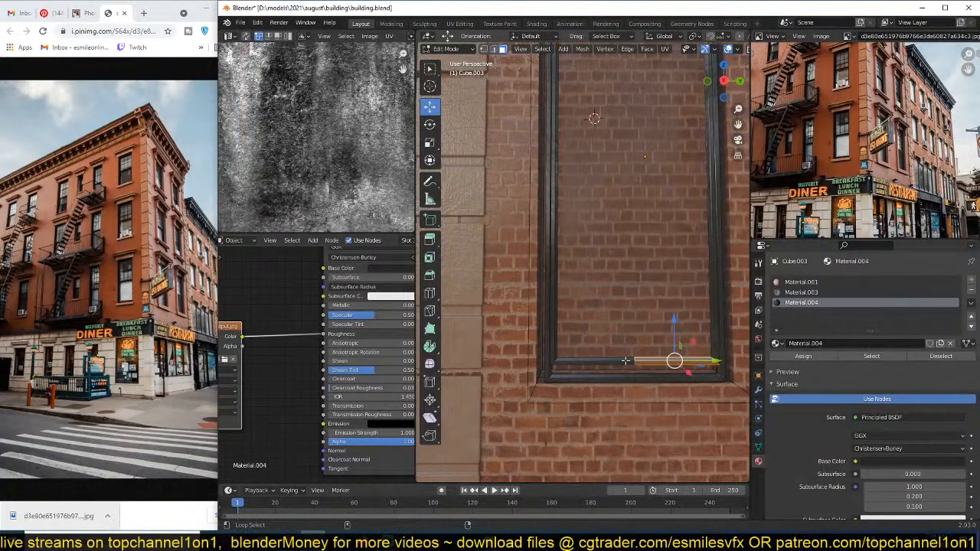
pyautogui.keyDown('shift'); pyautogui.click(624, 361); pyautogui.keyUp('shift')
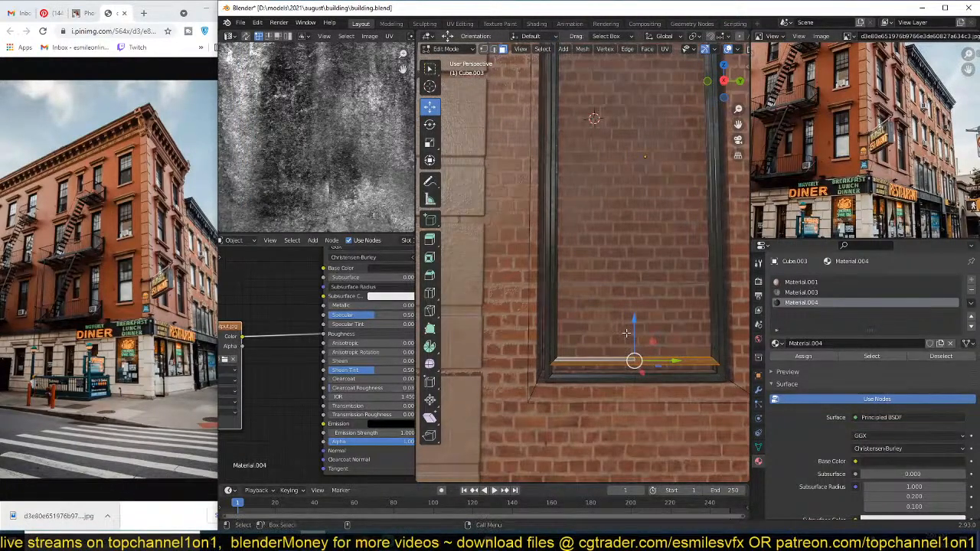
pyautogui.moveTo(632, 327); pyautogui.dragTo(633, 140)
pyautogui.keyDown('shift'); pyautogui.moveTo(635, 140); pyautogui.dragTo(650, 316, button='middle'); pyautogui.keyUp('shift')
pyautogui.press('Tab')
pyautogui.scroll(-3, 643, 301)
pyautogui.scroll(5, 686, 336)
# Step: Duplicate the crossbar along Z about 0.30 m higher, midway between the first crossbar and the frame's top
pyautogui.press('Tab')
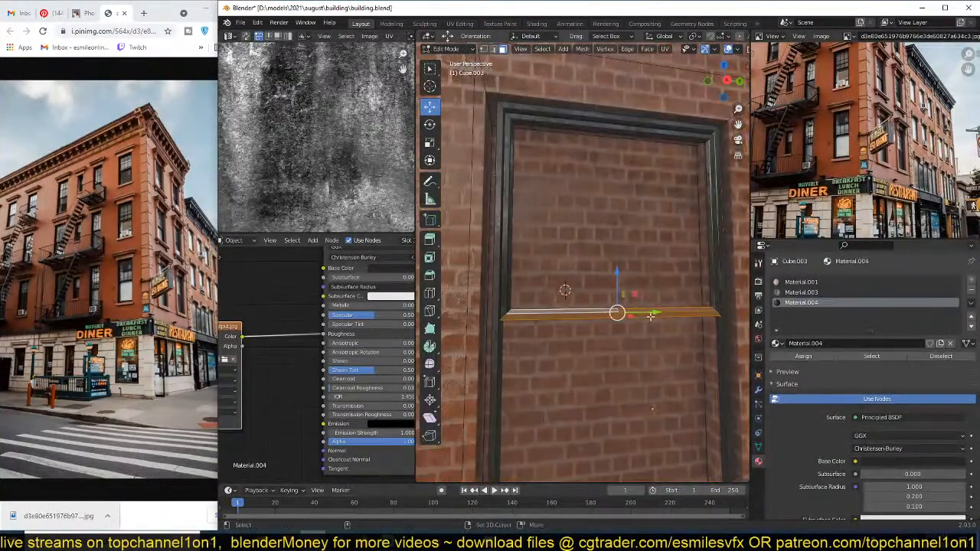
pyautogui.hotkey('shift', 'd')
pyautogui.press('z')
pyautogui.click(656, 250)
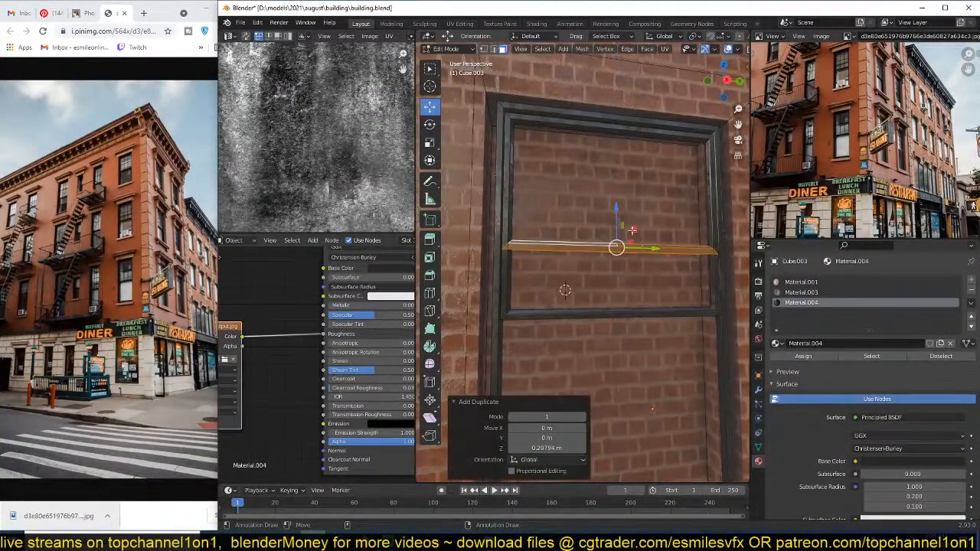
pyautogui.moveTo(616, 205); pyautogui.dragTo(616, 179)
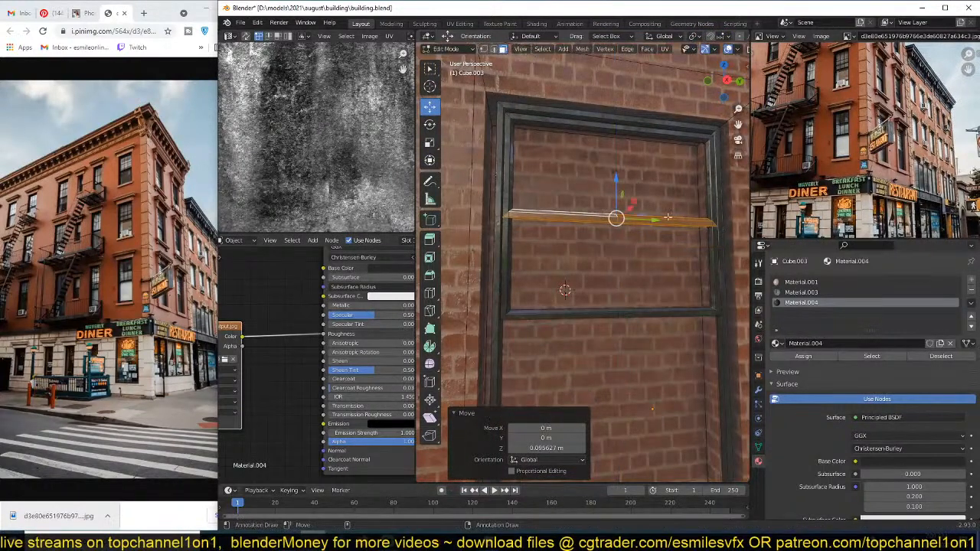
# Step: Thin the copied crossbar by scaling it to about 0.806 in X and Z, keeping its Y length
pyautogui.press('s')
pyautogui.hotkey('shift', 'x')
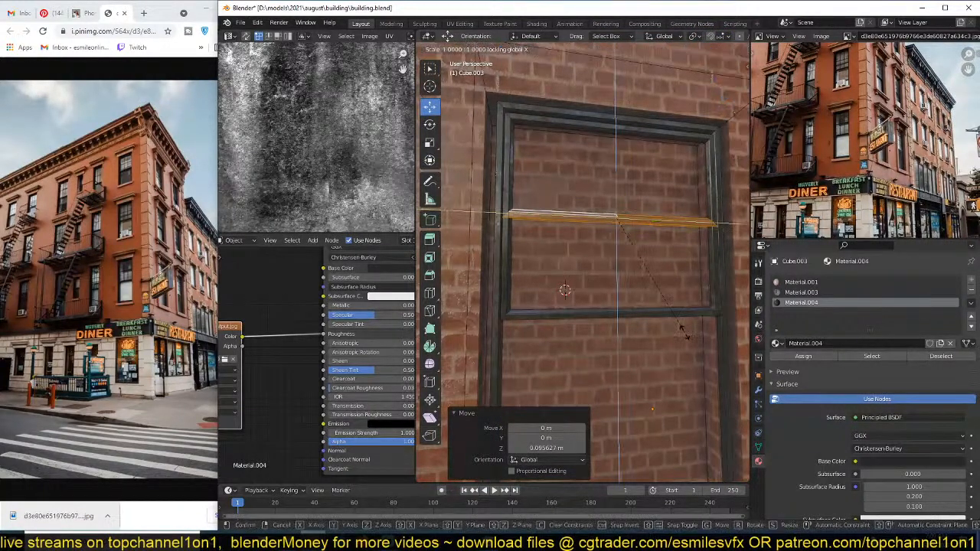
pyautogui.hotkey('shift', 'y')
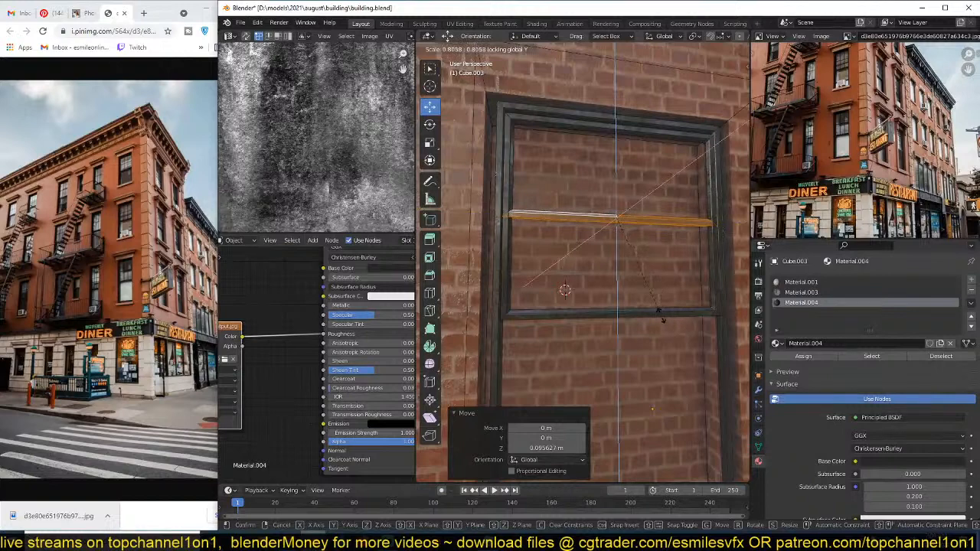
pyautogui.click(661, 314)
pyautogui.moveTo(661, 314); pyautogui.dragTo(673, 265, button='middle')
pyautogui.press('s')
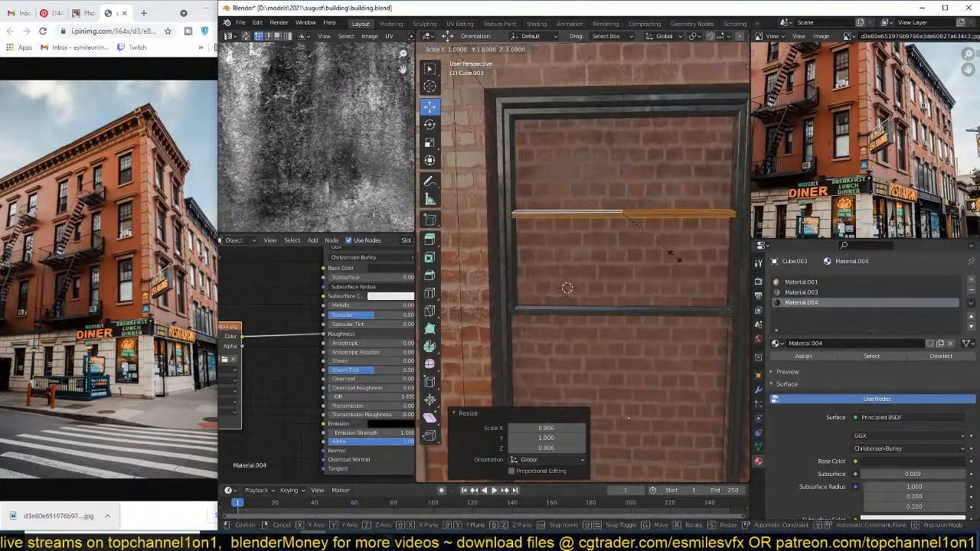
pyautogui.press('x')
pyautogui.press('y')
pyautogui.rightClick(679, 257)
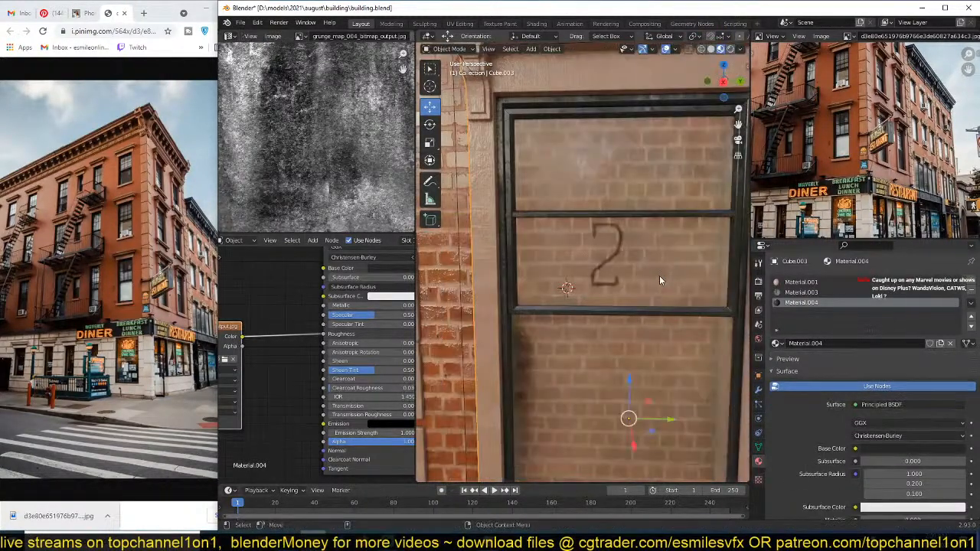
# Step: Duplicate the thin crossbar in place and rotate the copy about the global X axis until it stands upright
pyautogui.keyDown('shift'); pyautogui.moveTo(671, 274); pyautogui.dragTo(664, 284, button='middle'); pyautogui.keyUp('shift')
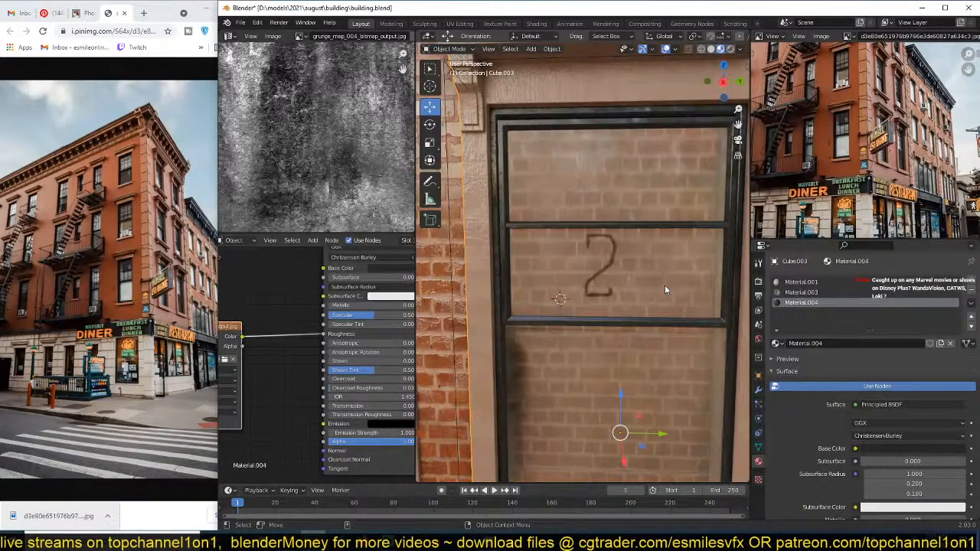
pyautogui.moveTo(664, 285); pyautogui.dragTo(640, 273, button='middle')
pyautogui.press('Tab')
pyautogui.press('g')
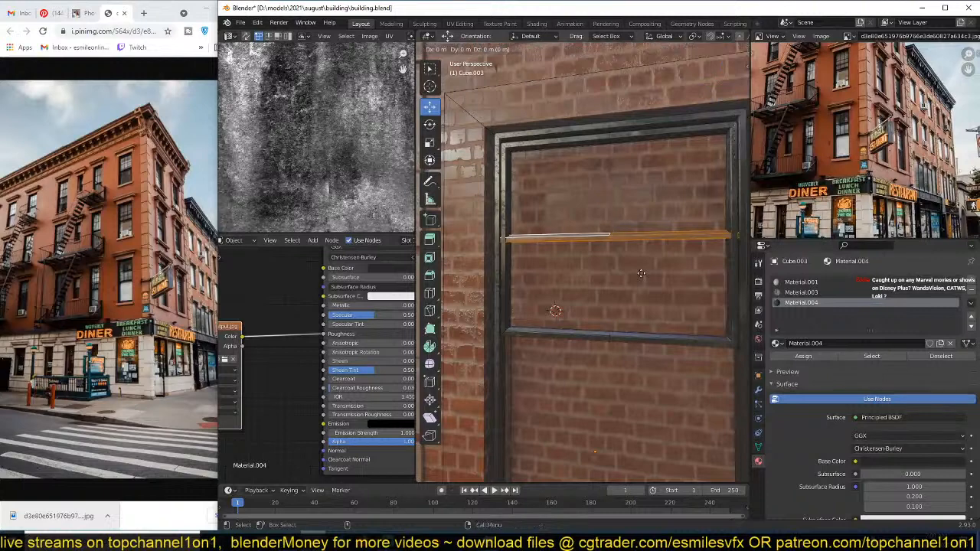
pyautogui.press('y')
pyautogui.write('x')
pyautogui.write('90')
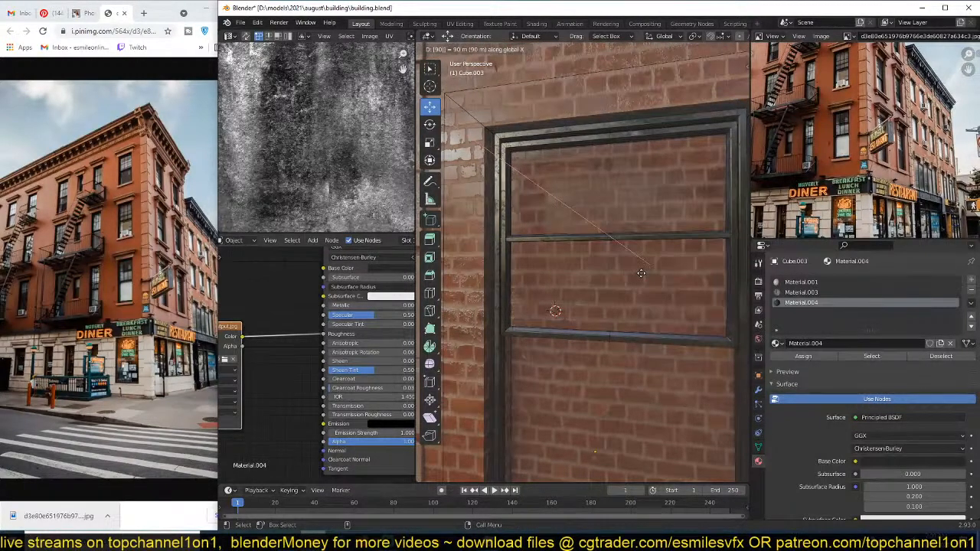
pyautogui.write('z')
pyautogui.rightClick(640, 273)
pyautogui.moveTo(640, 273); pyautogui.dragTo(626, 303, button='middle')
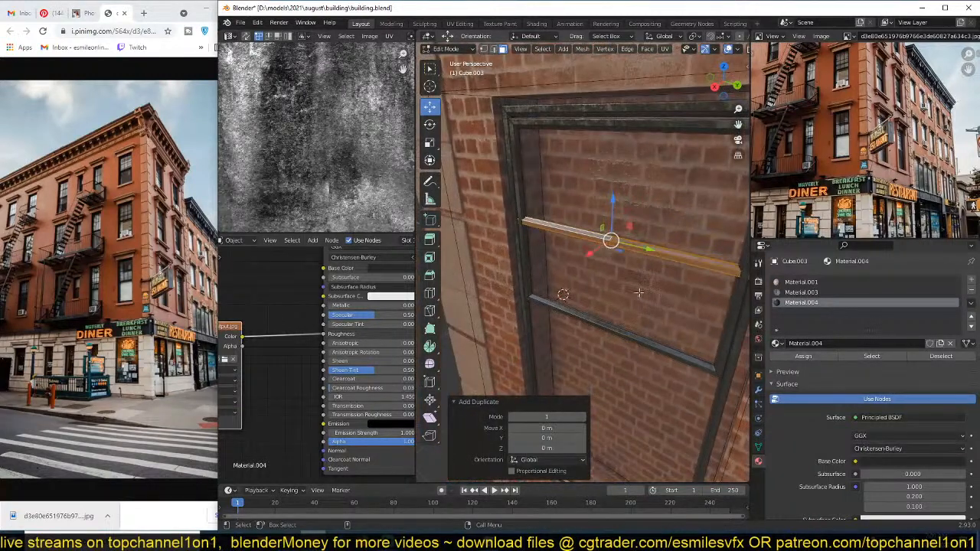
pyautogui.press('r')
pyautogui.press('x')
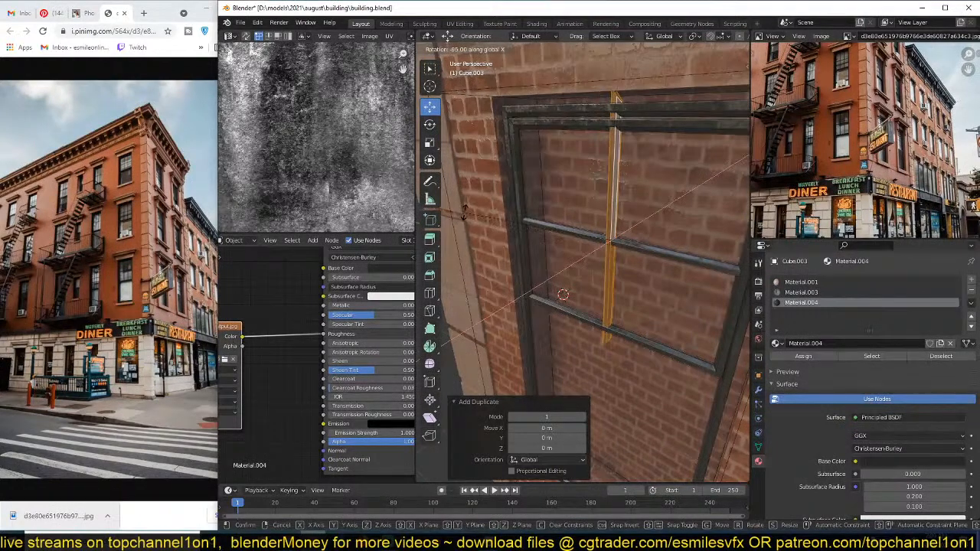
pyautogui.click(468, 214)
# Step: Flatten the upright bar's lower end by scaling it to 0 along Z and raise it about 0.047 m to the lower crossbar
pyautogui.moveTo(580, 350); pyautogui.dragTo(602, 375, button='middle')
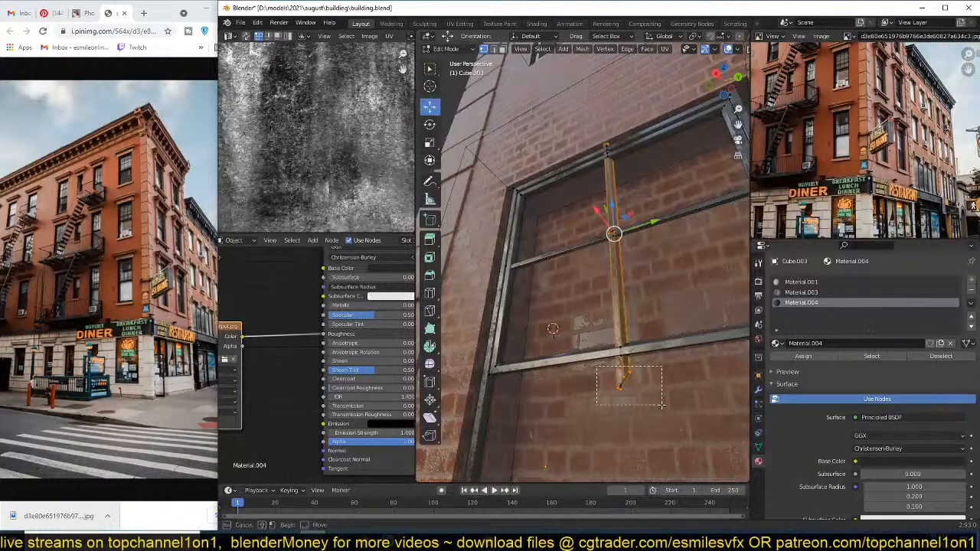
pyautogui.click(622, 376)
pyautogui.press('s')
pyautogui.press('z')
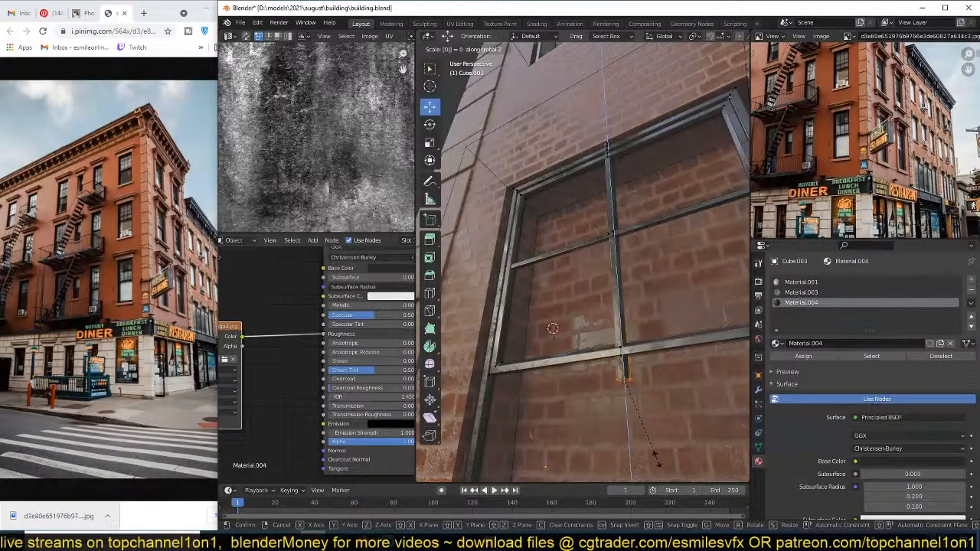
pyautogui.press('Return')
pyautogui.moveTo(623, 336); pyautogui.dragTo(630, 316)
# Step: Flatten the upright bar's upper end along Z and lower it to the top of the window frame
pyautogui.moveTo(634, 255); pyautogui.dragTo(596, 322, button='middle')
pyautogui.keyDown('shift'); pyautogui.moveTo(623, 183); pyautogui.dragTo(602, 315, button='middle'); pyautogui.keyUp('shift')
pyautogui.scroll(5, 603, 314)
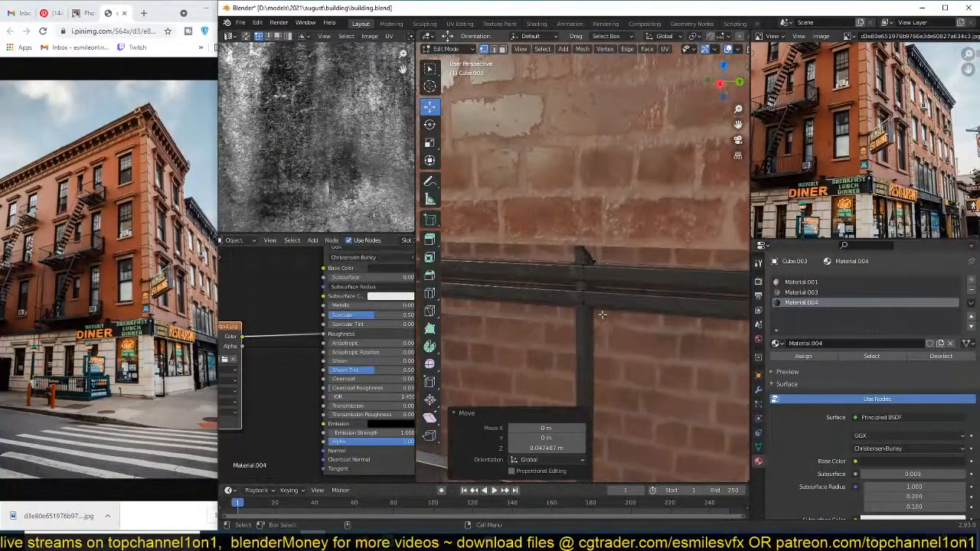
pyautogui.click(585, 254)
pyautogui.press('s')
pyautogui.press('z')
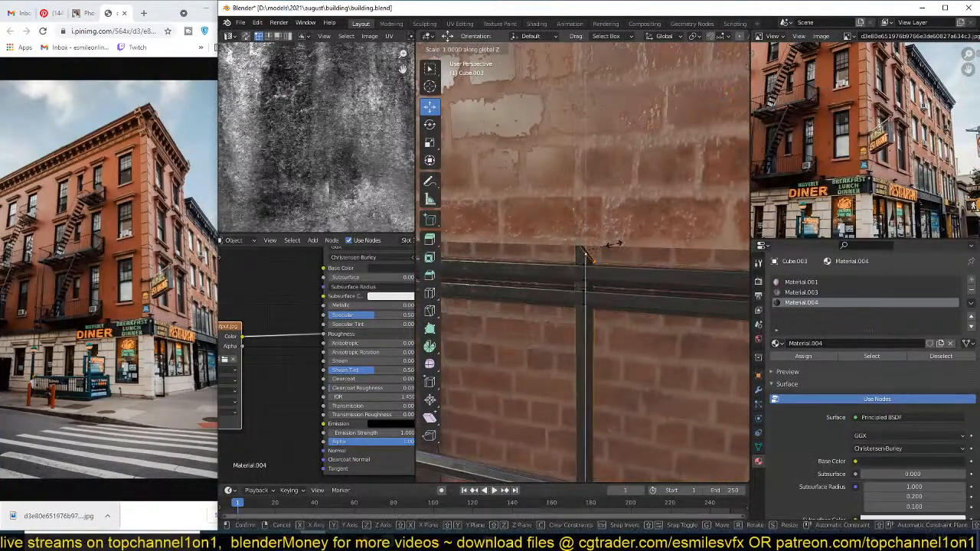
pyautogui.press('Return')
pyautogui.moveTo(583, 214); pyautogui.dragTo(582, 263)
pyautogui.press('Tab')
# Step: Select the whole thin horizontal crossbar and shift it slightly along X relative to the upright bar
pyautogui.scroll(-3, 621, 330)
pyautogui.moveTo(622, 334); pyautogui.dragTo(635, 294, button='middle')
pyautogui.scroll(-2, 627, 336)
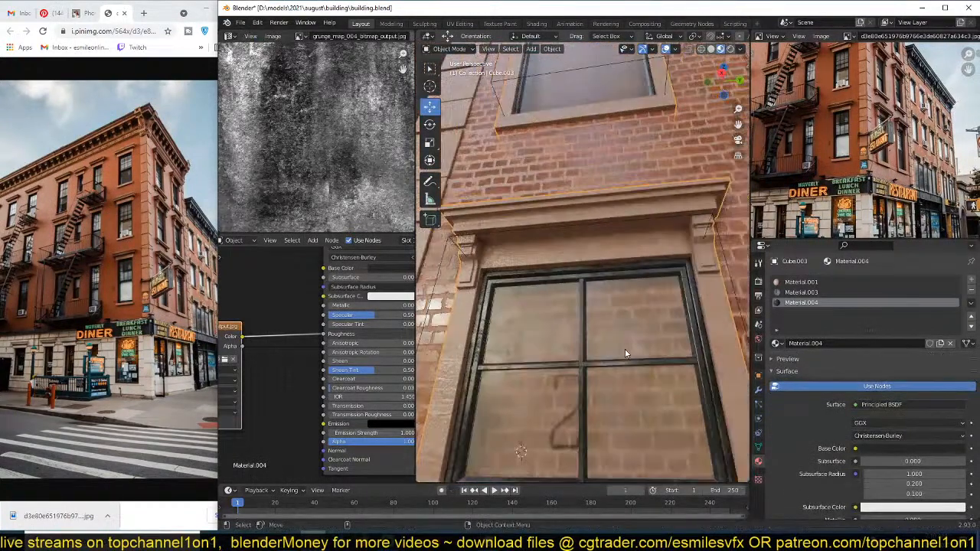
pyautogui.moveTo(625, 354); pyautogui.dragTo(616, 326, button='middle')
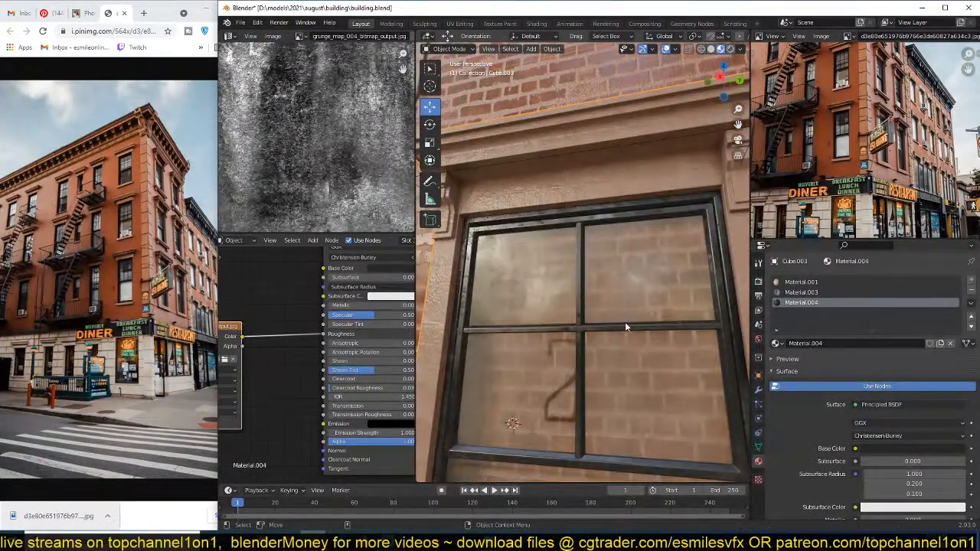
pyautogui.press('Tab')
pyautogui.hotkey('alt', 'a')
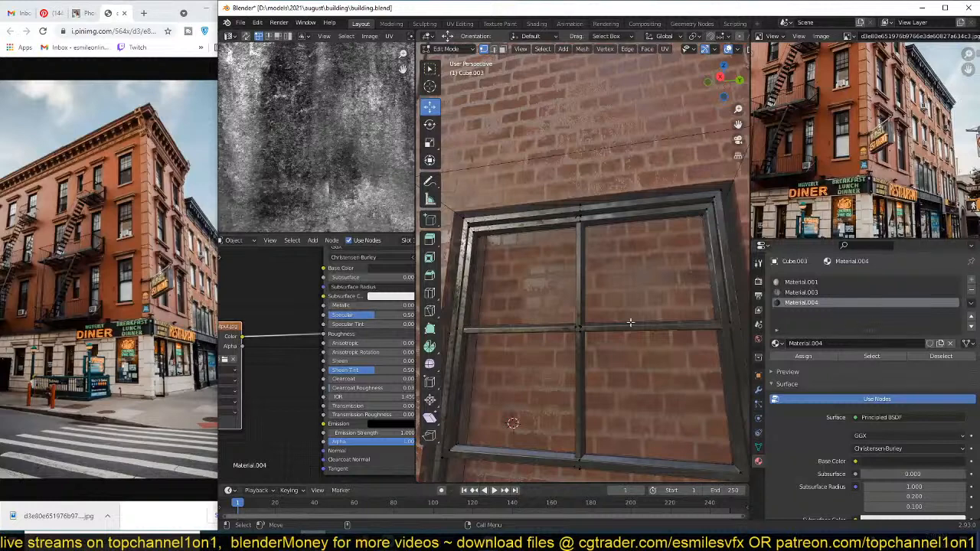
pyautogui.moveTo(628, 328); pyautogui.dragTo(621, 355, button='middle')
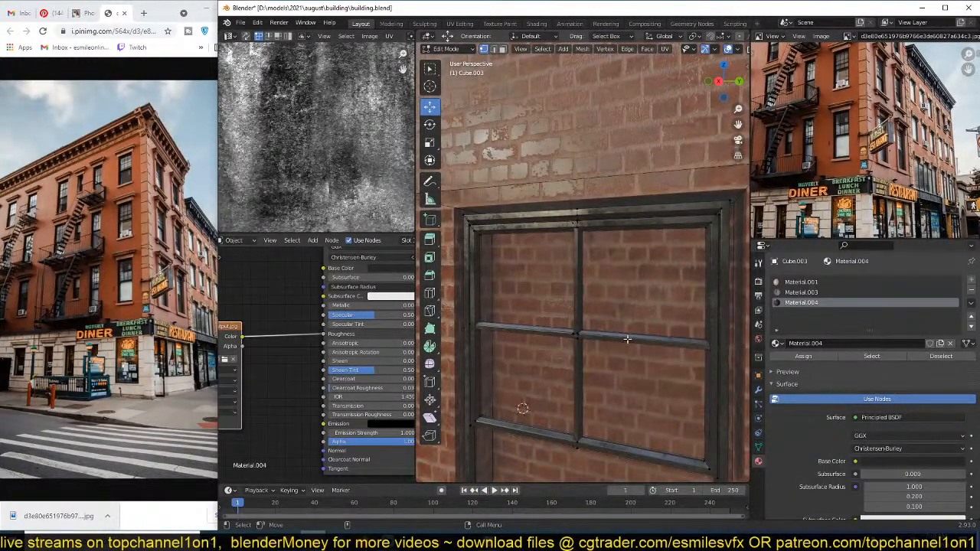
pyautogui.press('3')
pyautogui.click(626, 339)
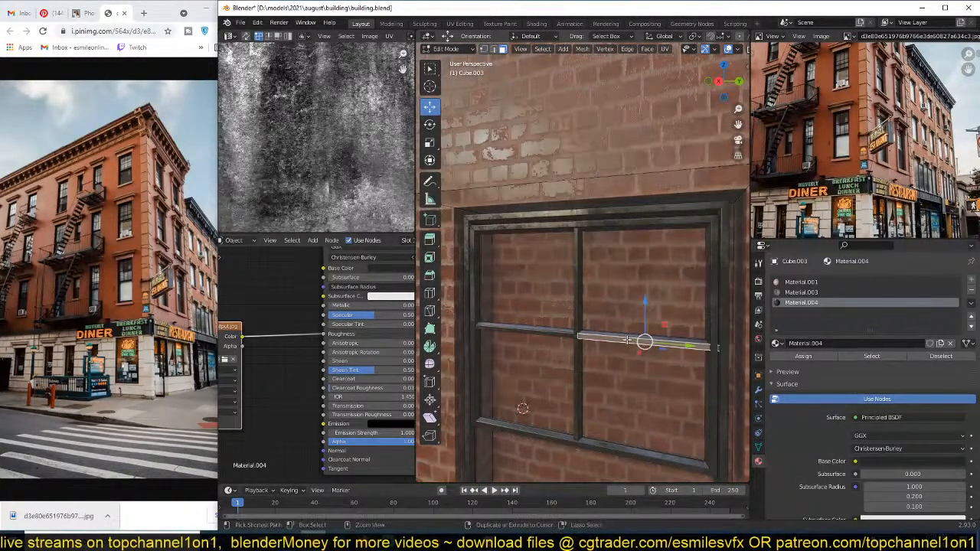
pyautogui.hotkey('ctrl', 'l')
pyautogui.moveTo(626, 338); pyautogui.dragTo(647, 316, button='middle')
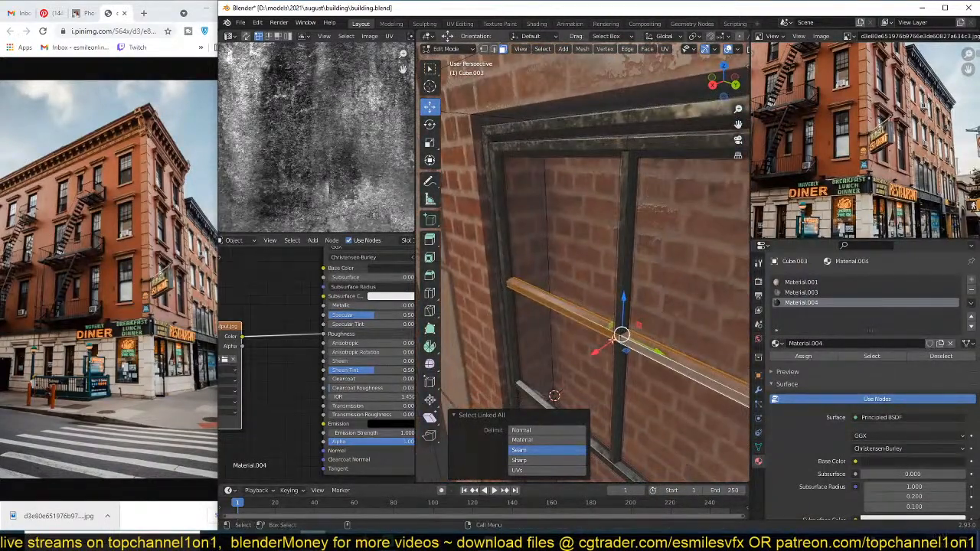
pyautogui.moveTo(607, 345); pyautogui.dragTo(604, 348)
# Step: Move the upright bar aside along Y and place a duplicate about 0.259 m away, dividing the upper sash into three columns
pyautogui.moveTo(619, 335); pyautogui.dragTo(630, 299, button='middle')
pyautogui.click(613, 318)
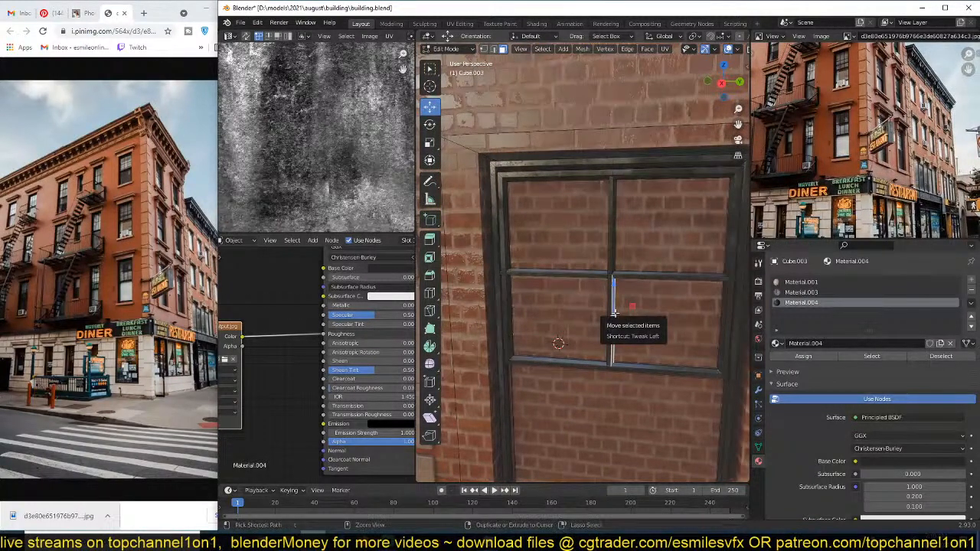
pyautogui.hotkey('ctrl', 'l')
pyautogui.moveTo(641, 283); pyautogui.dragTo(700, 276)
pyautogui.hotkey('shift', 'd')
pyautogui.rightClick(603, 283)
pyautogui.click(701, 275)
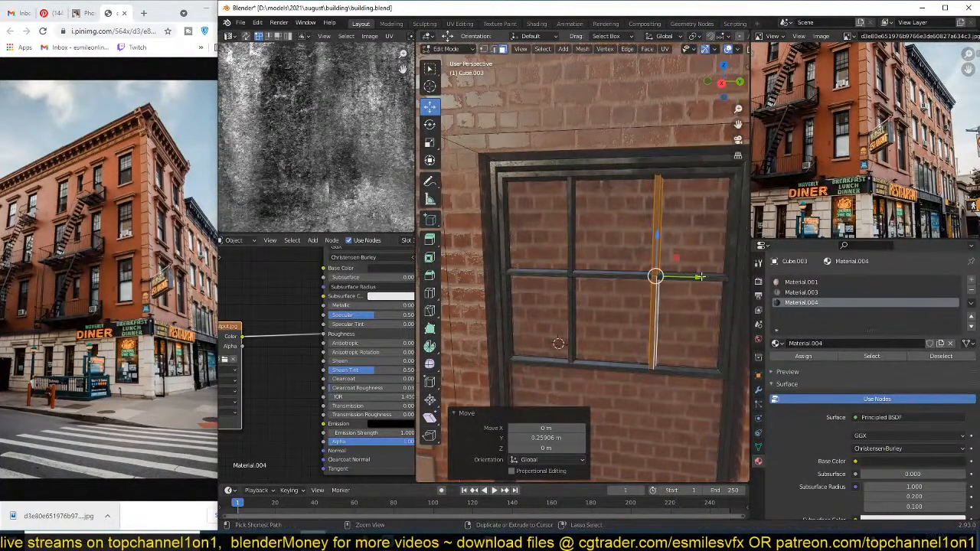
# Step: Mirror the duplicated upright bar along the global Y axis
pyautogui.press('g')
pyautogui.press('x')
pyautogui.press('y')
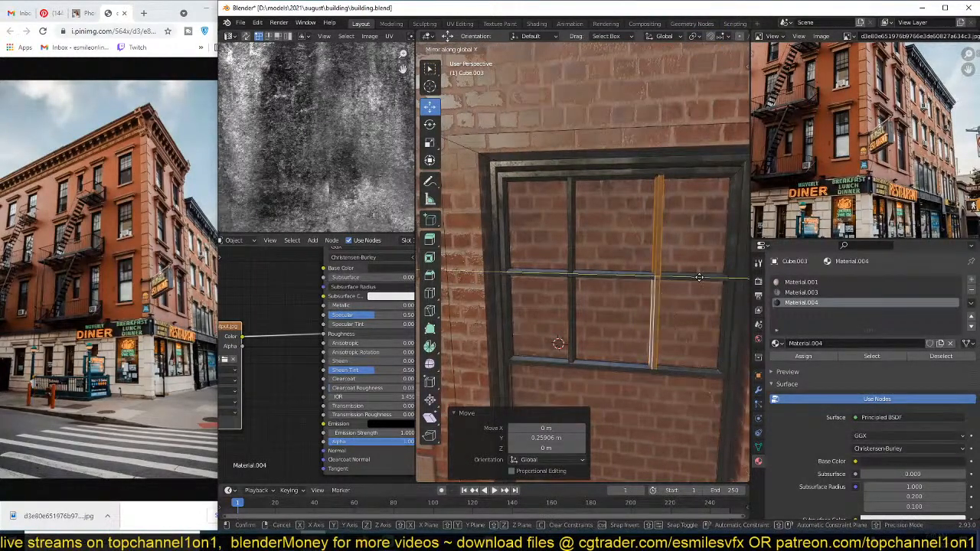
pyautogui.click(698, 277)
pyautogui.moveTo(699, 277); pyautogui.dragTo(692, 276, button='middle')
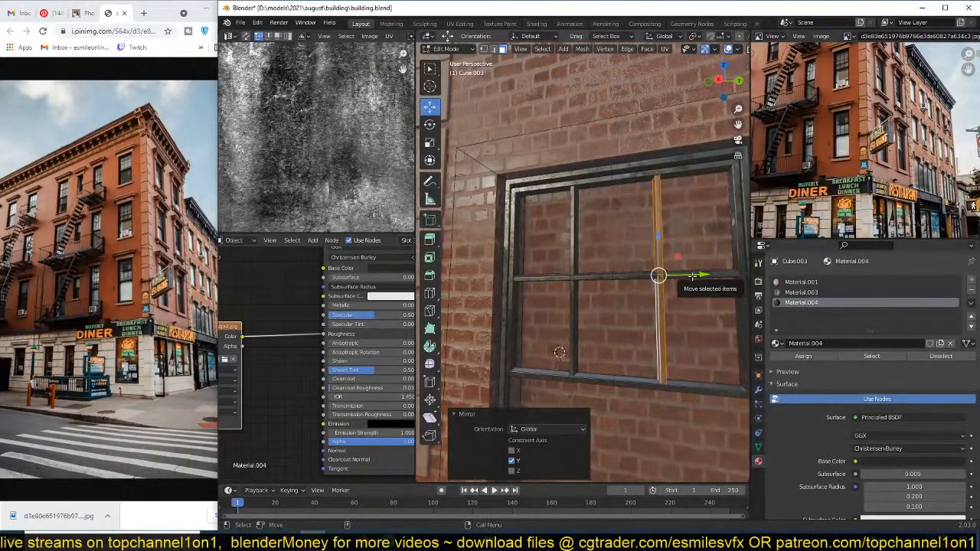
# Step: Return to Object Mode, save the file, and check the finished window bars against the facade
pyautogui.moveTo(645, 318); pyautogui.dragTo(651, 360, button='middle')
pyautogui.press('Tab')
pyautogui.scroll(-2, 664, 338)
pyautogui.hotkey('ctrl', 's')
pyautogui.hotkey('alt', 'a')
pyautogui.scroll(-4, 643, 363)
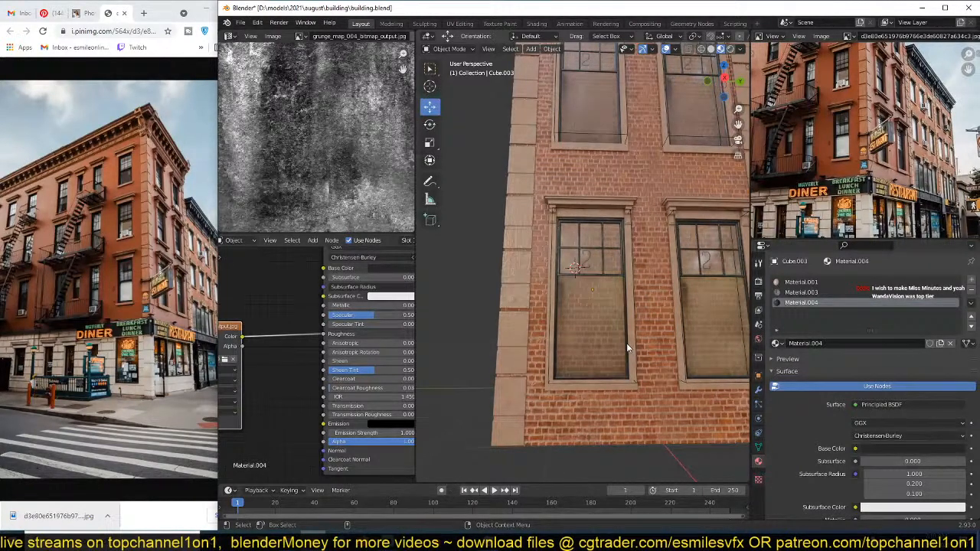
pyautogui.scroll(2, 602, 306)
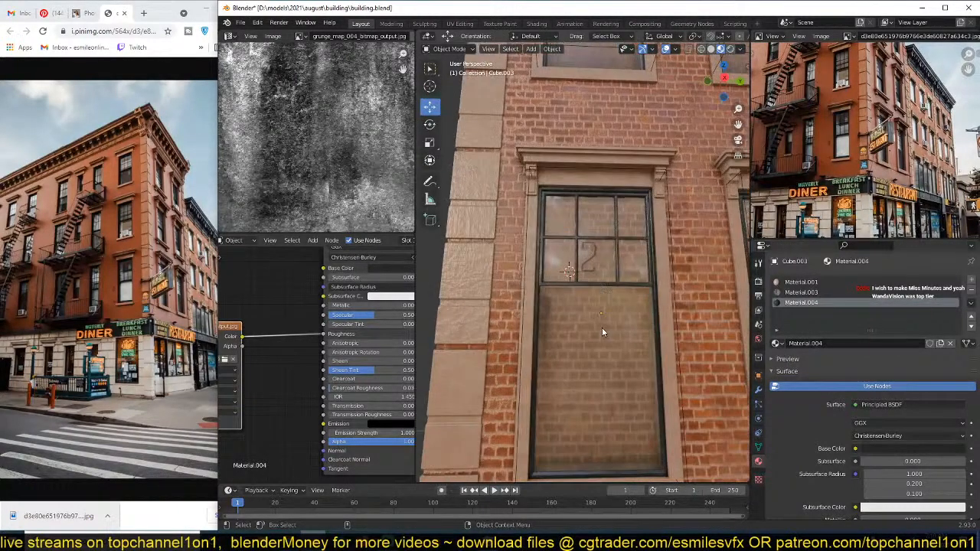
# Step: Save the building file
pyautogui.moveTo(598, 316); pyautogui.dragTo(600, 287, button='middle')
pyautogui.hotkey('ctrl', 's')
# Step: Try to thicken the whole inner frame of the upper sash with Shrink/Fatten at -0.0137 m and even offset
pyautogui.press('Tab')
pyautogui.click(606, 304)
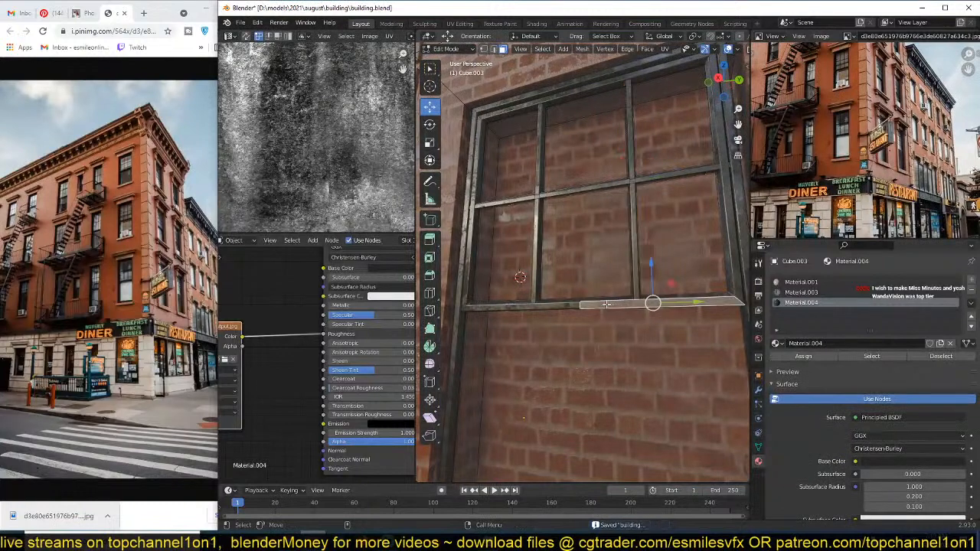
pyautogui.hotkey('ctrl', 'l')
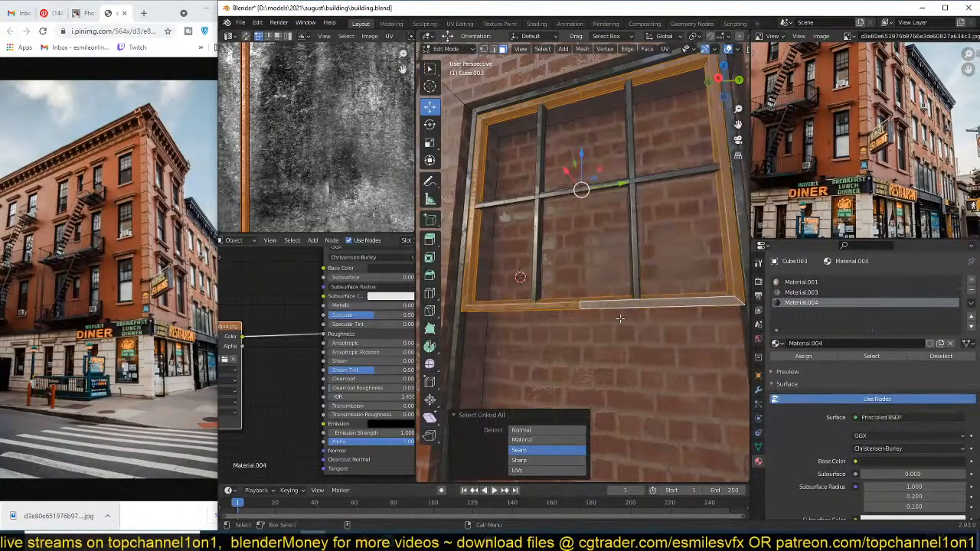
pyautogui.hotkey('alt', 'd')
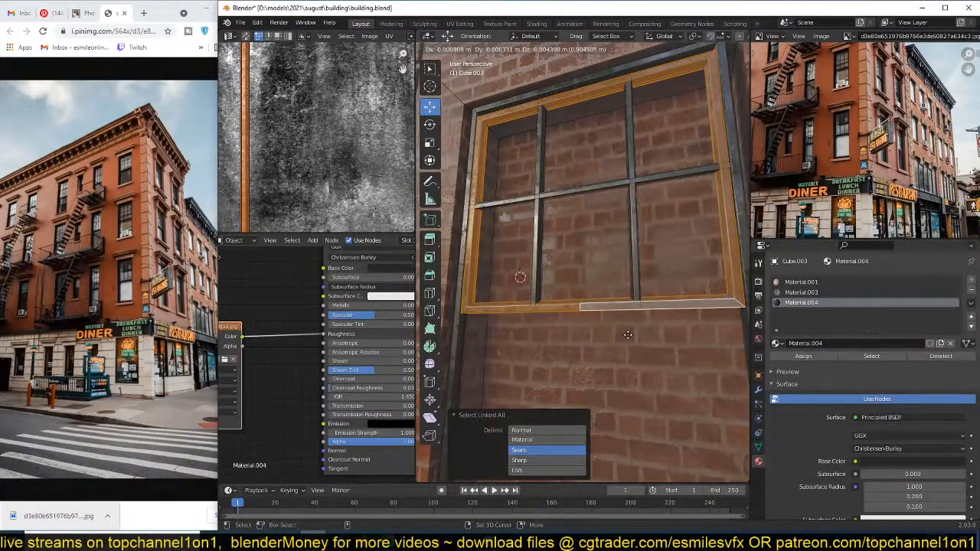
pyautogui.rightClick(638, 345)
pyautogui.hotkey('alt', 's')
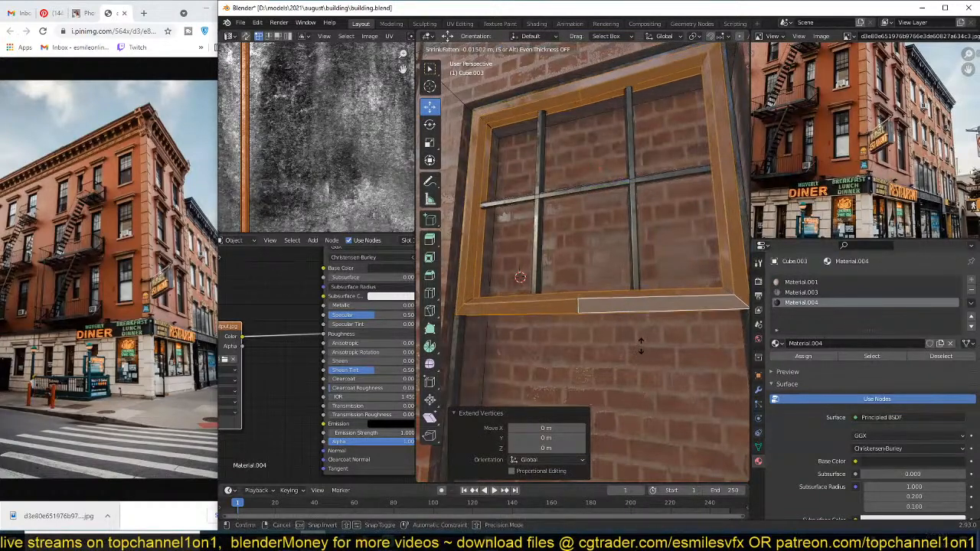
pyautogui.click(641, 344)
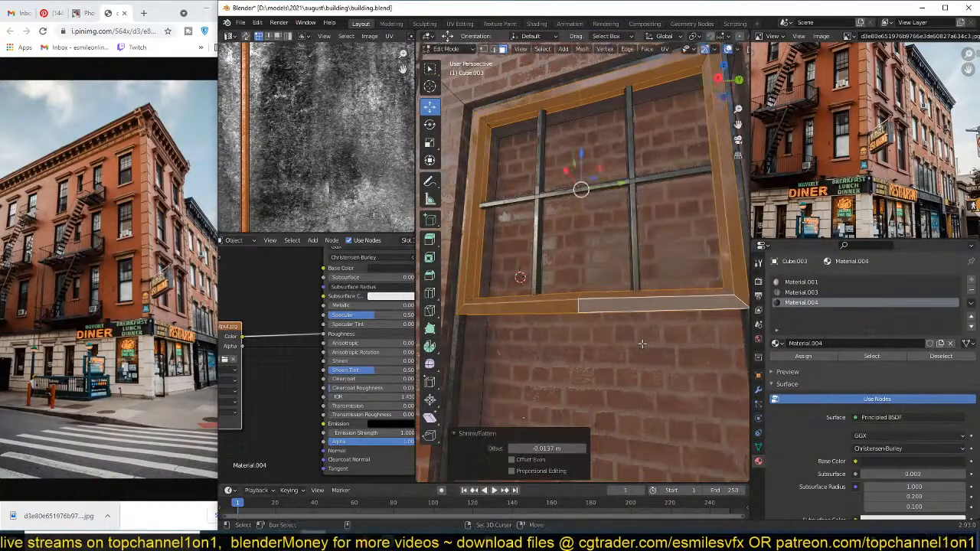
pyautogui.click(512, 459)
pyautogui.moveTo(563, 365); pyautogui.dragTo(656, 286, button='middle')
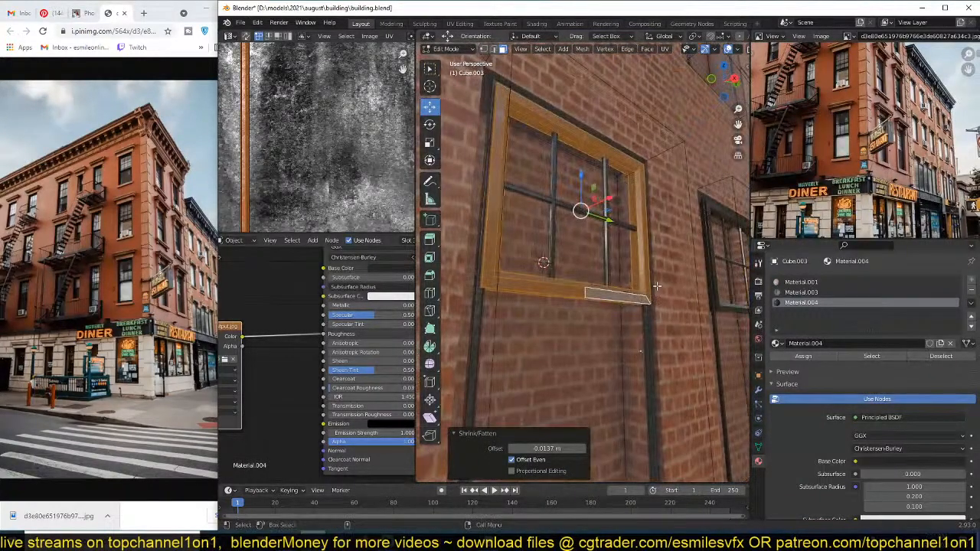
pyautogui.hotkey('ctrl', 'z')
pyautogui.press('Tab')
# Step: Select the bottom rail of the upper sash frame and lower it about 0.256 m along Z
pyautogui.moveTo(635, 319); pyautogui.dragTo(579, 359, button='middle')
pyautogui.scroll(5, 580, 360)
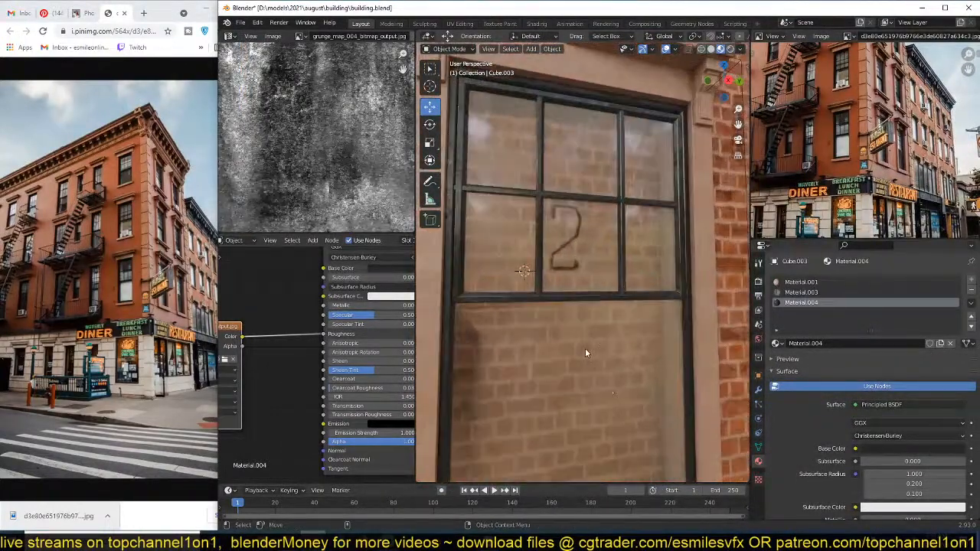
pyautogui.press('Tab')
pyautogui.click(574, 299)
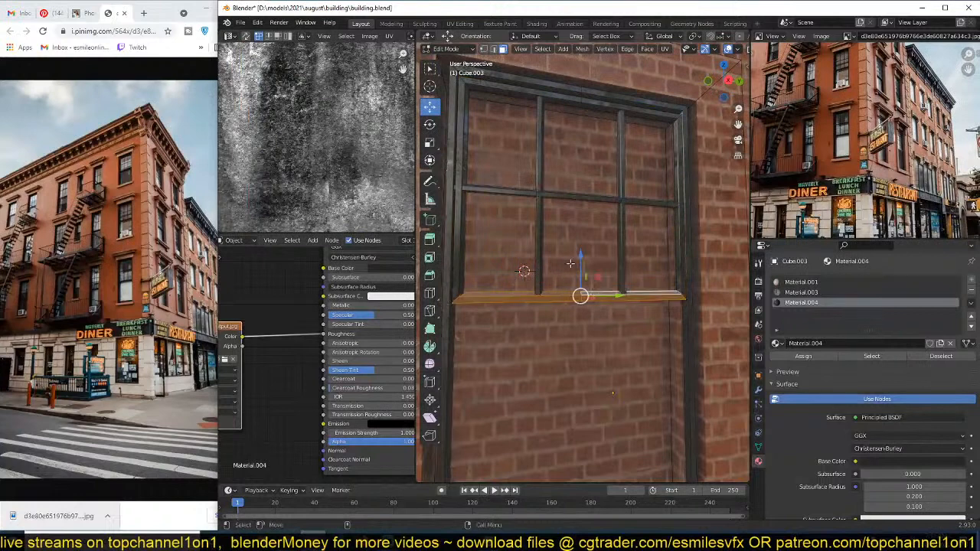
pyautogui.press('g')
pyautogui.press('z')
pyautogui.click(575, 356)
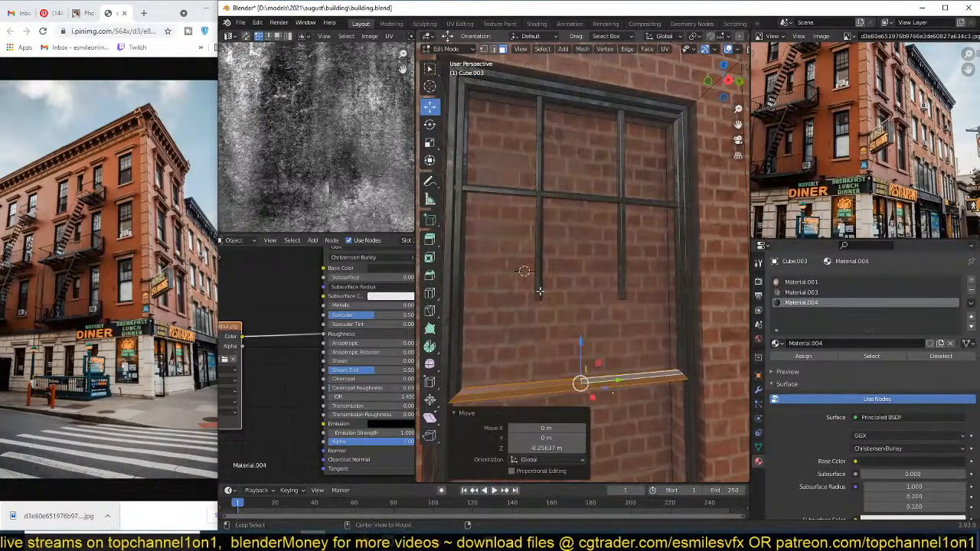
# Step: Extend both upright bars down to the lowered rail by moving their lower portions about 0.2425 m along Z
pyautogui.keyDown('alt'); pyautogui.click(540, 298); pyautogui.keyUp('alt')
pyautogui.keyDown('alt'); pyautogui.keyDown('shift'); pyautogui.click(619, 278); pyautogui.keyUp('shift'); pyautogui.keyUp('alt')
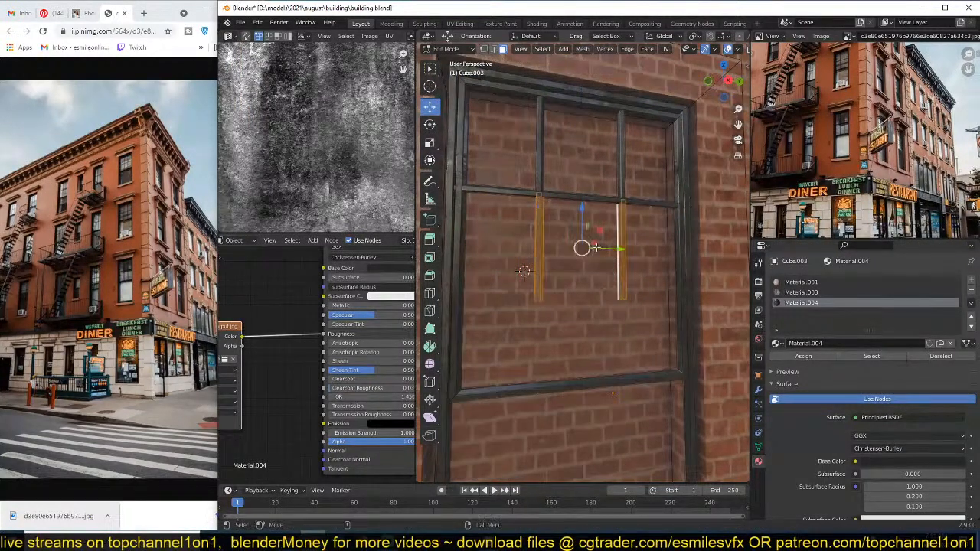
pyautogui.moveTo(581, 218); pyautogui.dragTo(577, 302)
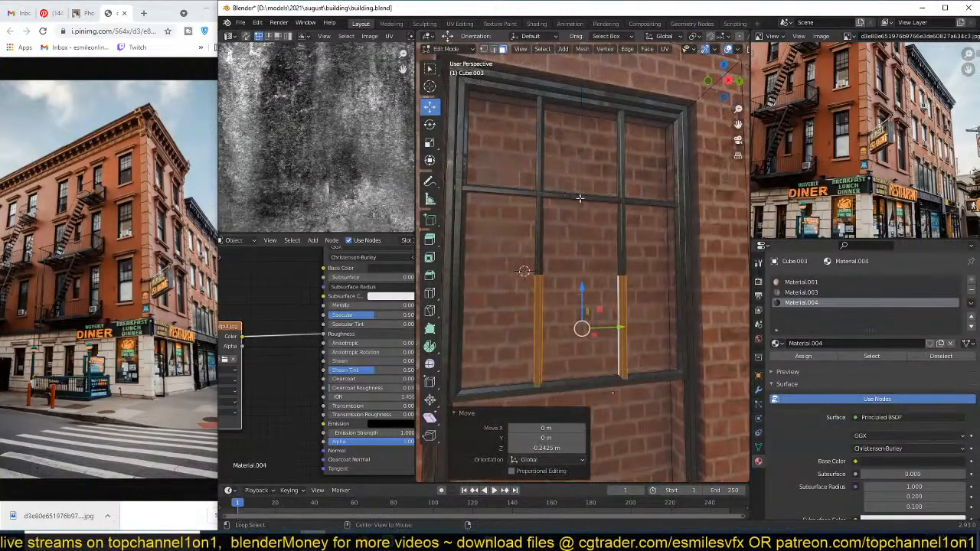
# Step: Duplicate the whole thin horizontal crossbar about 0.31 m lower along Z, dividing the upper sash into three rows
pyautogui.keyDown('alt'); pyautogui.click(583, 198); pyautogui.keyUp('alt')
pyautogui.hotkey('ctrl', 'l')
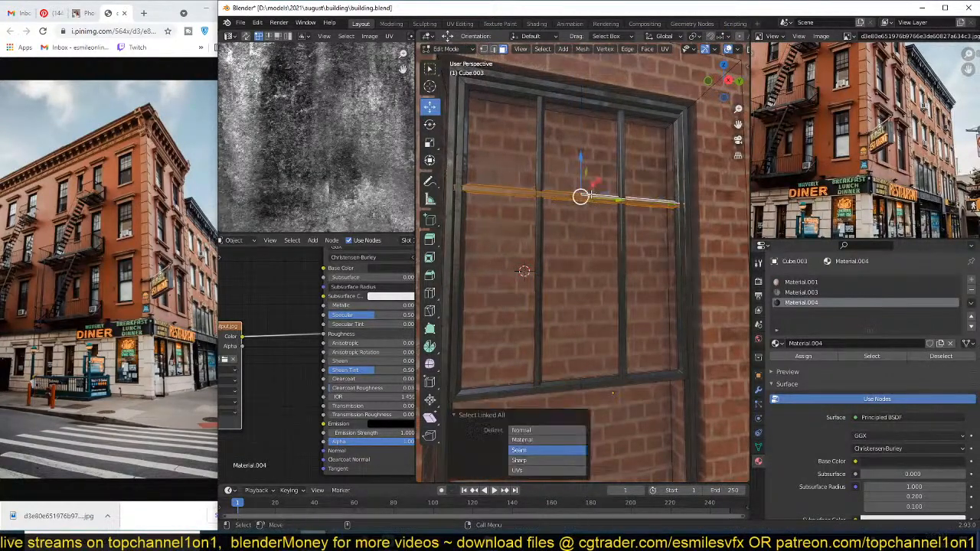
pyautogui.moveTo(589, 195); pyautogui.dragTo(580, 300)
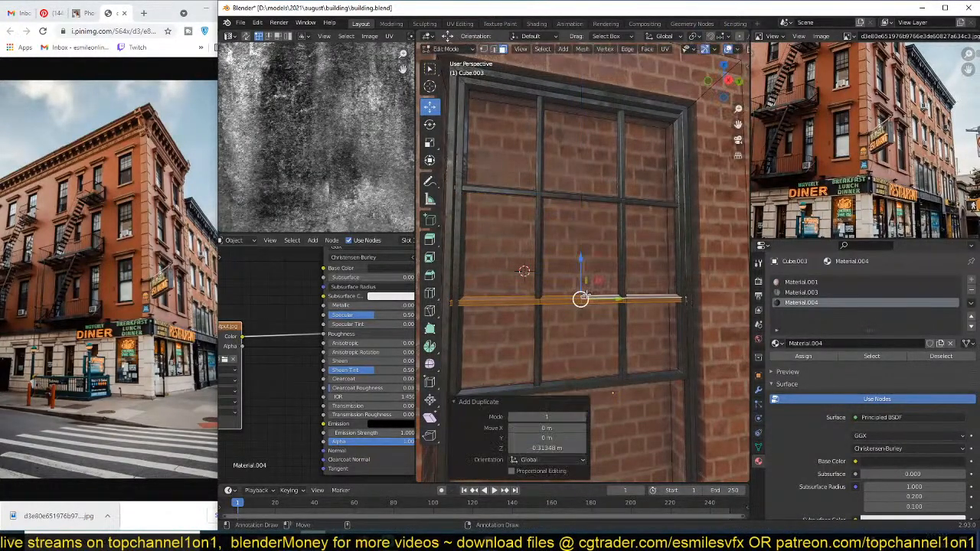
pyautogui.press('Tab')
pyautogui.moveTo(594, 334); pyautogui.dragTo(617, 310, button='middle')
pyautogui.scroll(-8, 617, 309)
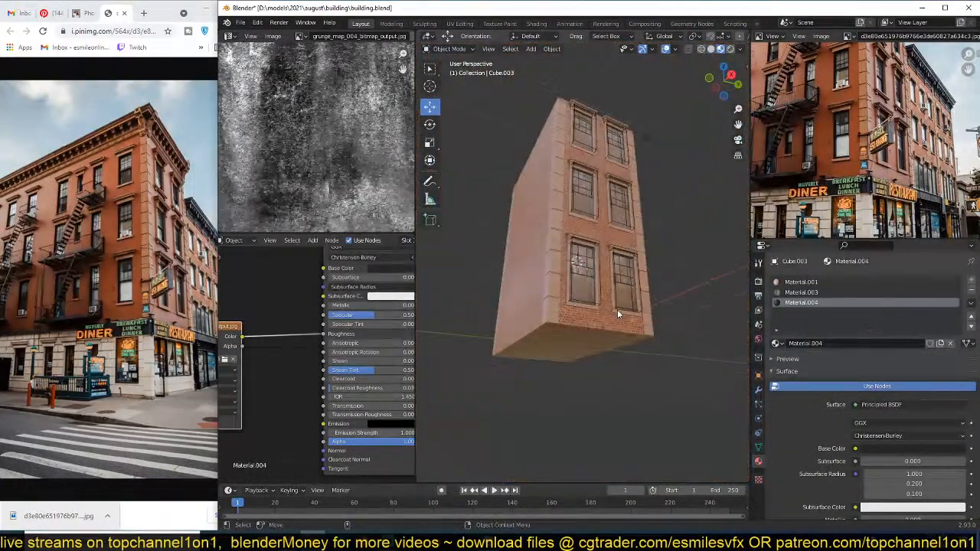
pyautogui.scroll(-2, 363, 200)
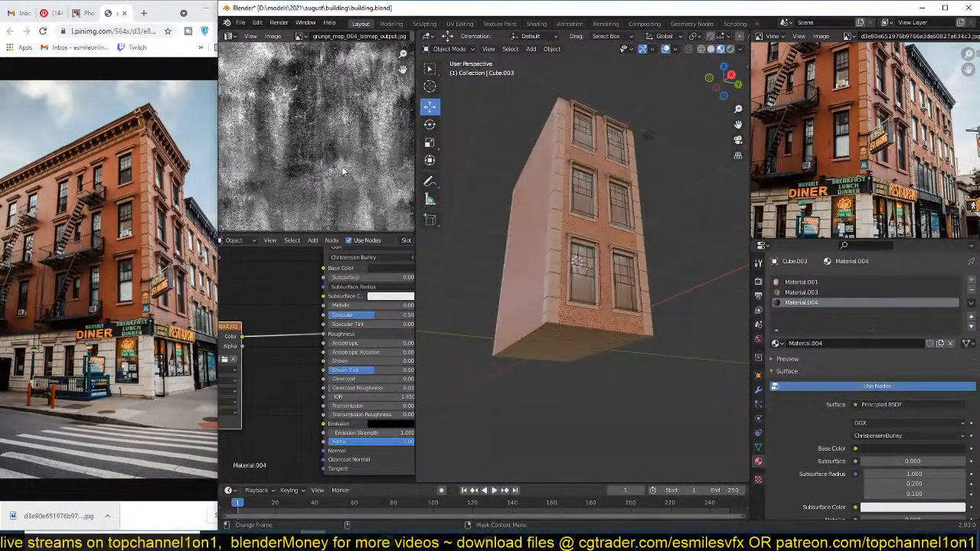
# Step: Turn the grunge image's editor area into a second 3D viewport and frame the building in it
pyautogui.click(233, 38)
pyautogui.click(247, 66)
pyautogui.moveTo(283, 89); pyautogui.dragTo(340, 122, button='middle')
pyautogui.scroll(4, 578, 232)
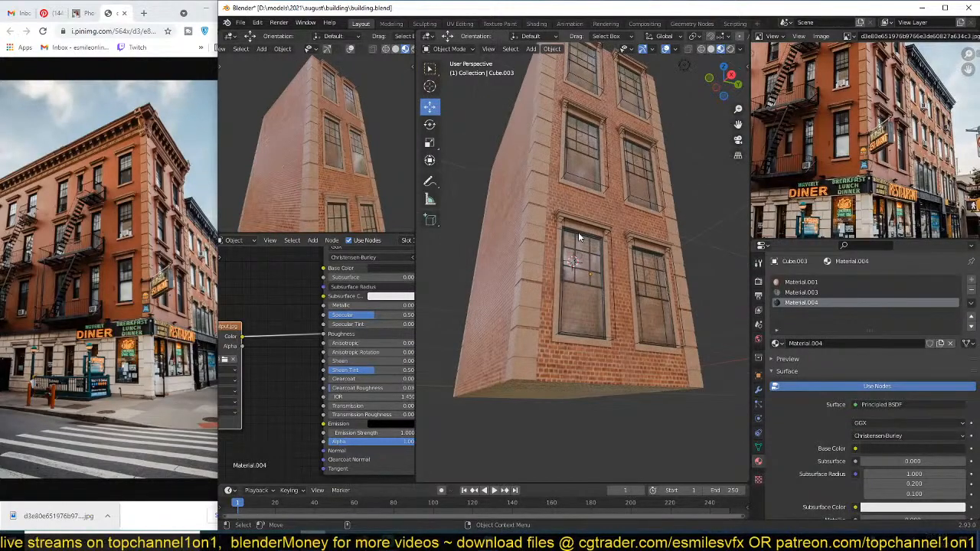
# Step: Examine the facade and barred windows from several angles and distances in both viewports
pyautogui.moveTo(579, 242); pyautogui.dragTo(608, 293, button='middle')
pyautogui.scroll(-1, 289, 189)
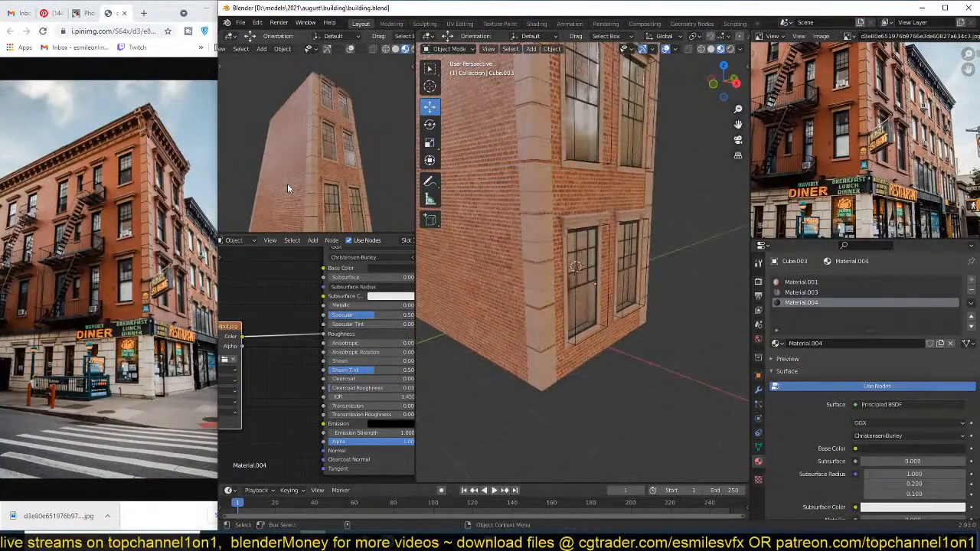
pyautogui.scroll(-4, 610, 252)
pyautogui.scroll(-2, 306, 158)
pyautogui.moveTo(306, 158)
pyautogui.mouseDown(button='middle')
pyautogui.moveTo(326, 182)
pyautogui.moveTo(302, 145)
pyautogui.mouseUp(button='middle')
pyautogui.scroll(4, 306, 153)
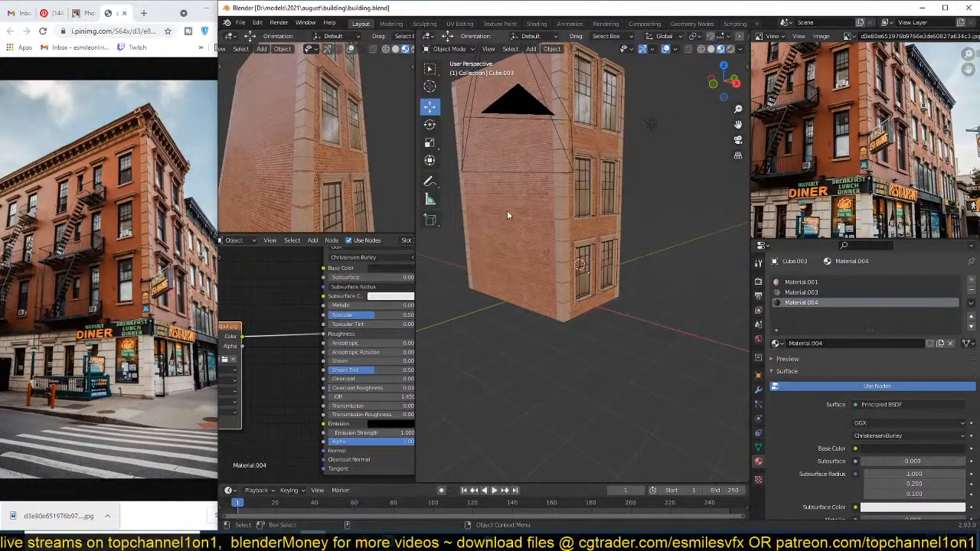
pyautogui.scroll(3, 507, 211)
pyautogui.scroll(6, 588, 240)
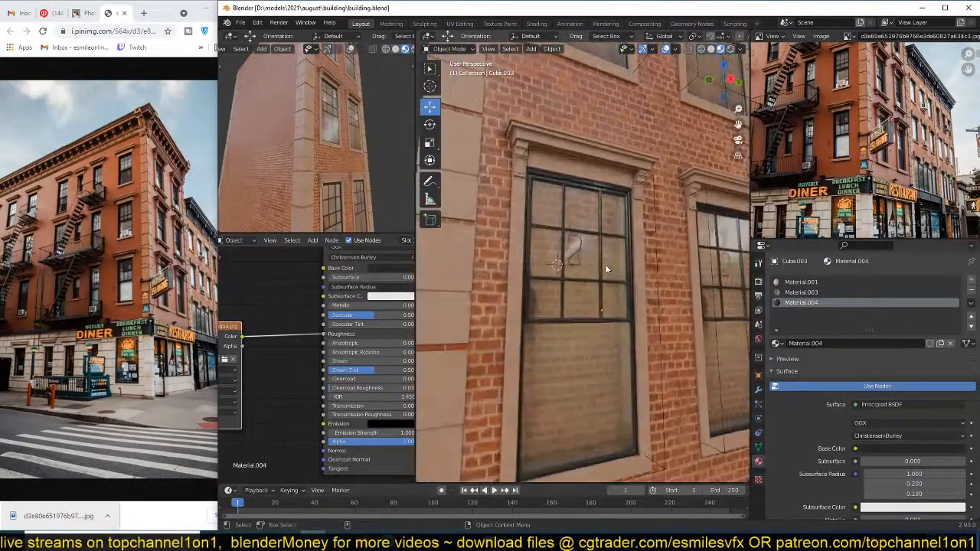
# Step: Scale the arrayed window object uniformly to 0.614 and apply its scale
pyautogui.click(604, 264)
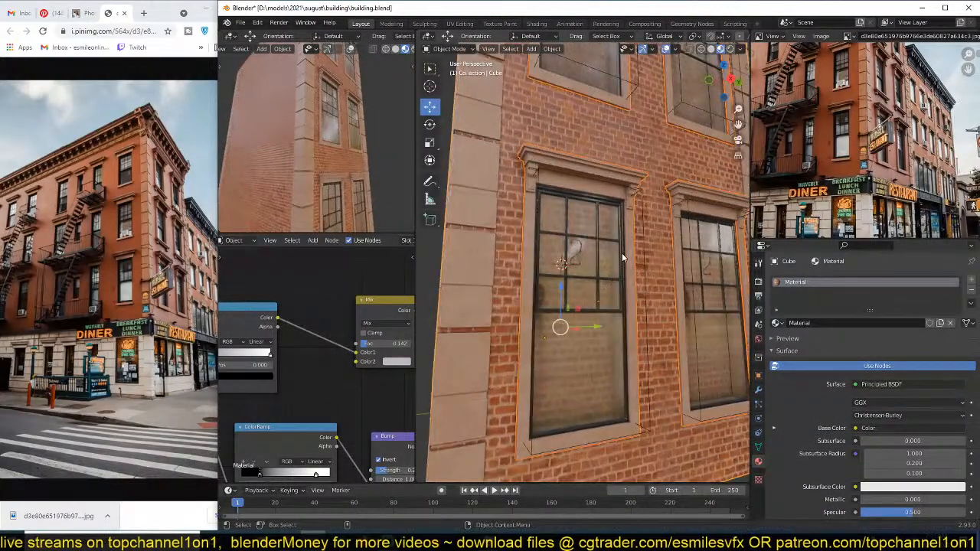
pyautogui.click(623, 254)
pyautogui.press('s')
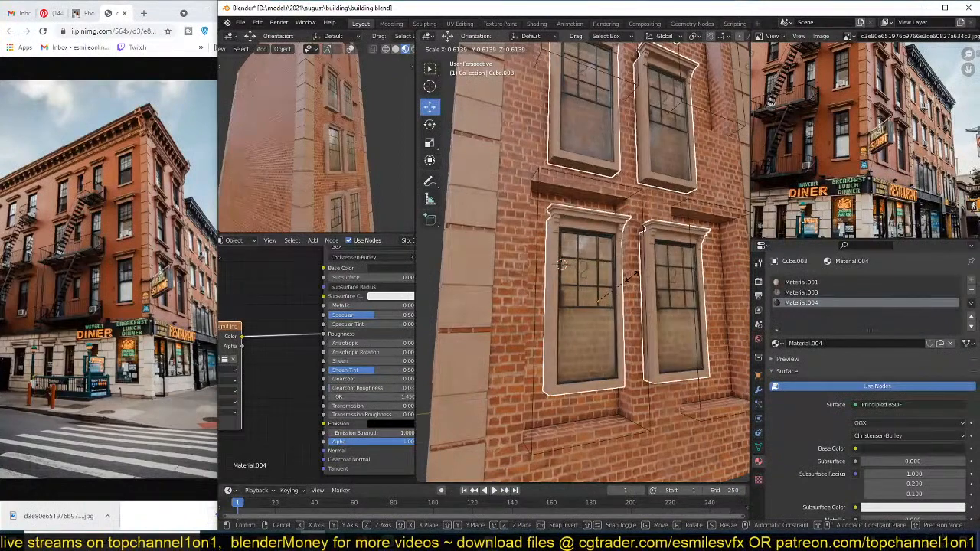
pyautogui.click(562, 263)
pyautogui.hotkey('ctrl', 'a')
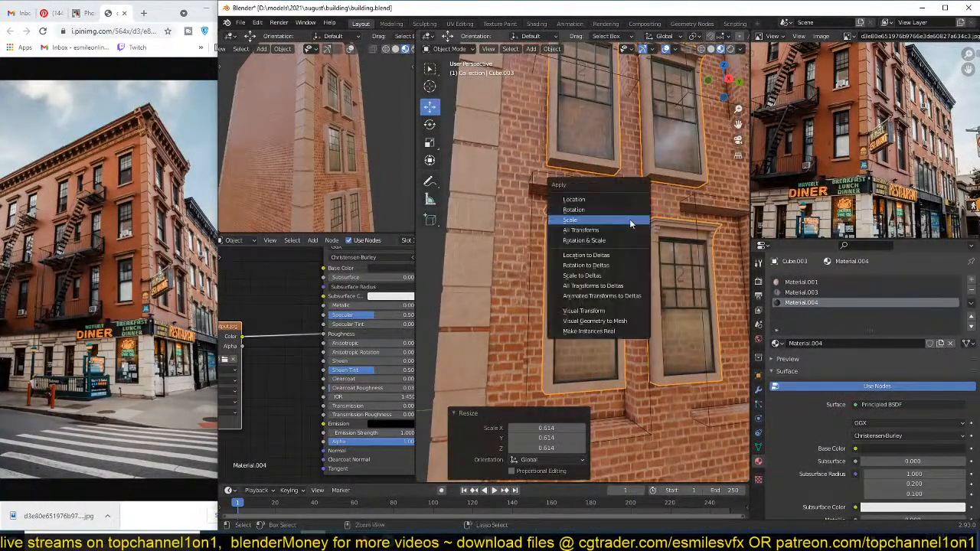
pyautogui.click(631, 222)
# Step: Scale the window-opening cutter's mesh to about 0.73 to fit the smaller window, and check its bottom face
pyautogui.click(641, 194)
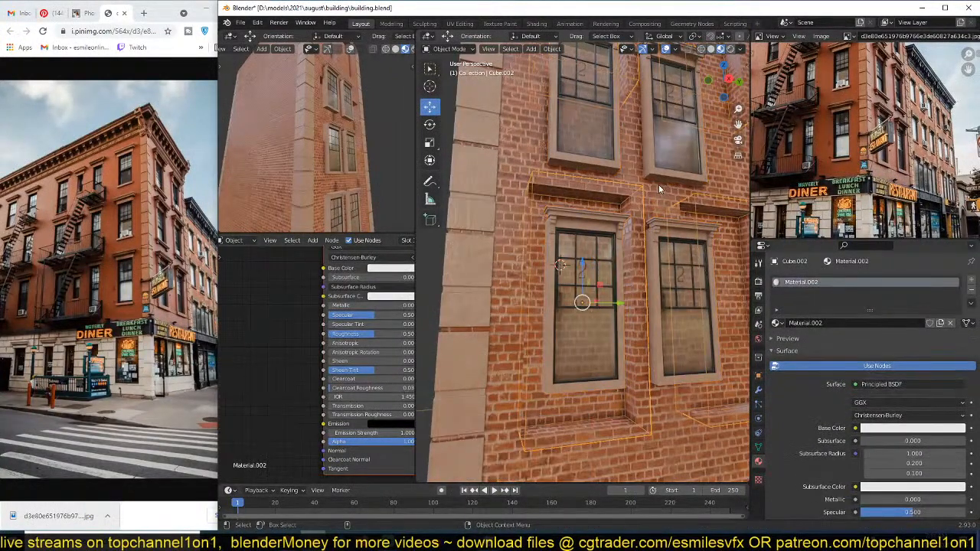
pyautogui.press('Tab')
pyautogui.press('s')
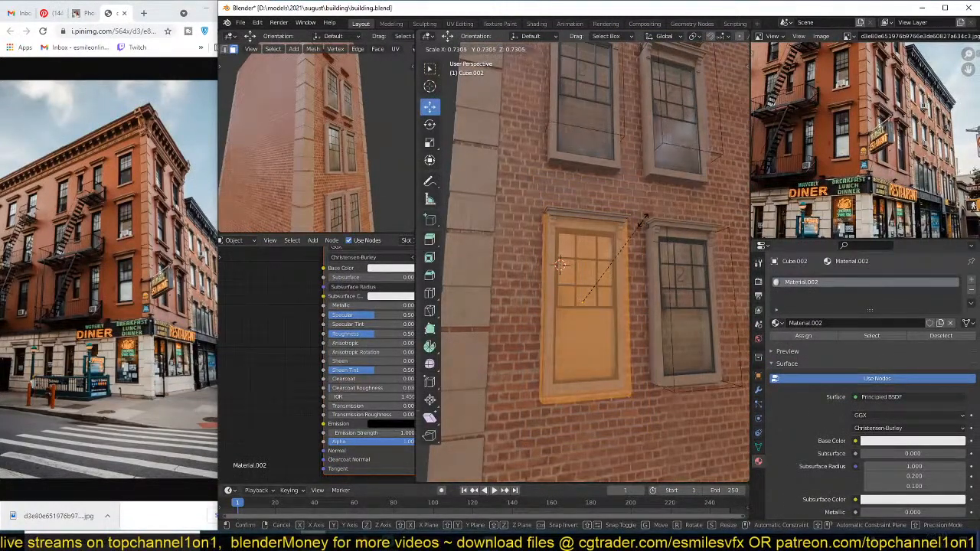
pyautogui.click(641, 222)
pyautogui.press('Tab')
pyautogui.moveTo(576, 321); pyautogui.dragTo(587, 274, button='middle')
pyautogui.press('Tab')
pyautogui.click(580, 381)
pyautogui.moveTo(580, 375); pyautogui.dragTo(578, 412, button='middle')
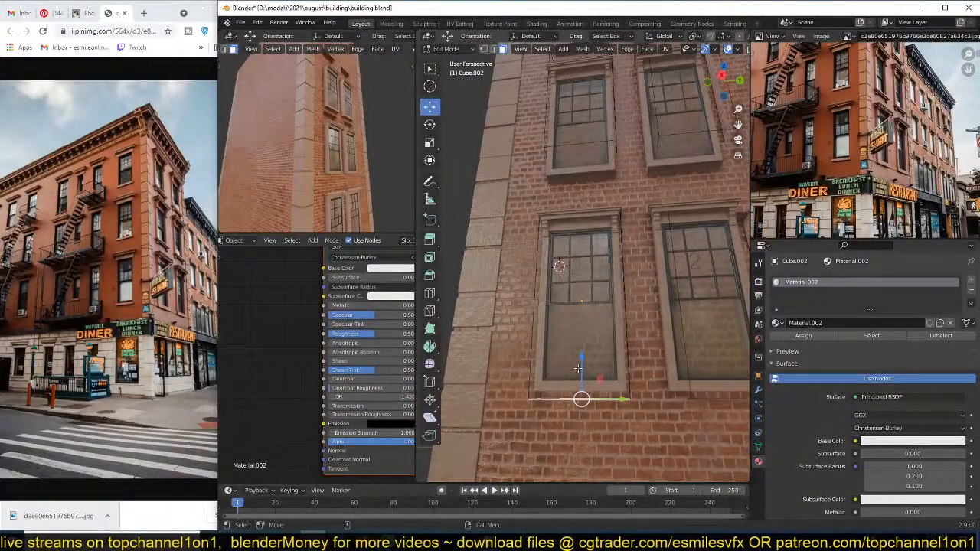
pyautogui.press('Tab')
# Step: Move the window object about 0.1 m inward along negative X so it sits in the wall
pyautogui.moveTo(574, 331); pyautogui.dragTo(620, 304, button='middle')
pyautogui.click(622, 306)
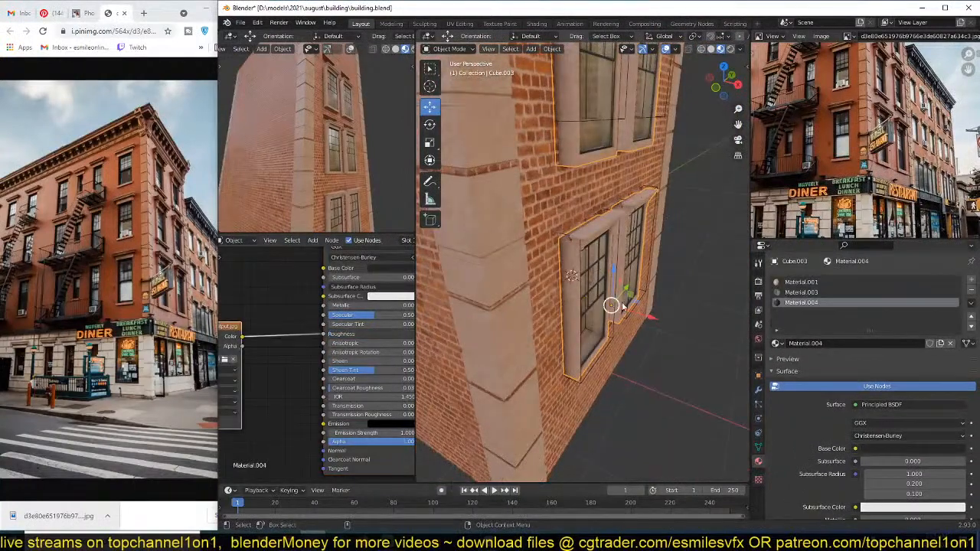
pyautogui.press('g')
pyautogui.press('x')
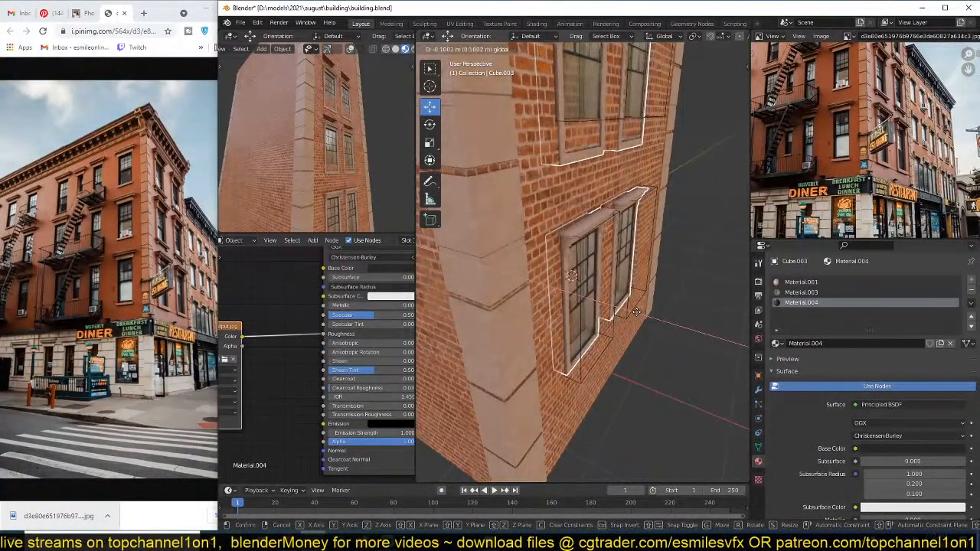
pyautogui.click(637, 316)
# Step: Set the window's relative array offsets to 1.490 along Z for Array.001 and 1.490 along Y for Array
pyautogui.moveTo(637, 315)
pyautogui.mouseDown(button='middle')
pyautogui.moveTo(579, 291)
pyautogui.moveTo(590, 302)
pyautogui.moveTo(562, 297)
pyautogui.moveTo(674, 310)
pyautogui.moveTo(624, 303)
pyautogui.mouseUp(button='middle')
pyautogui.scroll(-2, 669, 310)
pyautogui.click(758, 389)
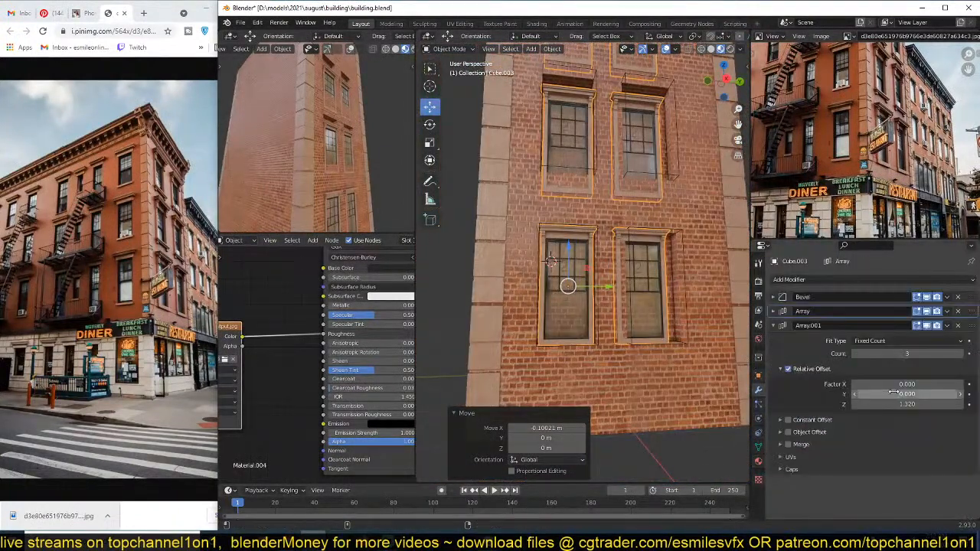
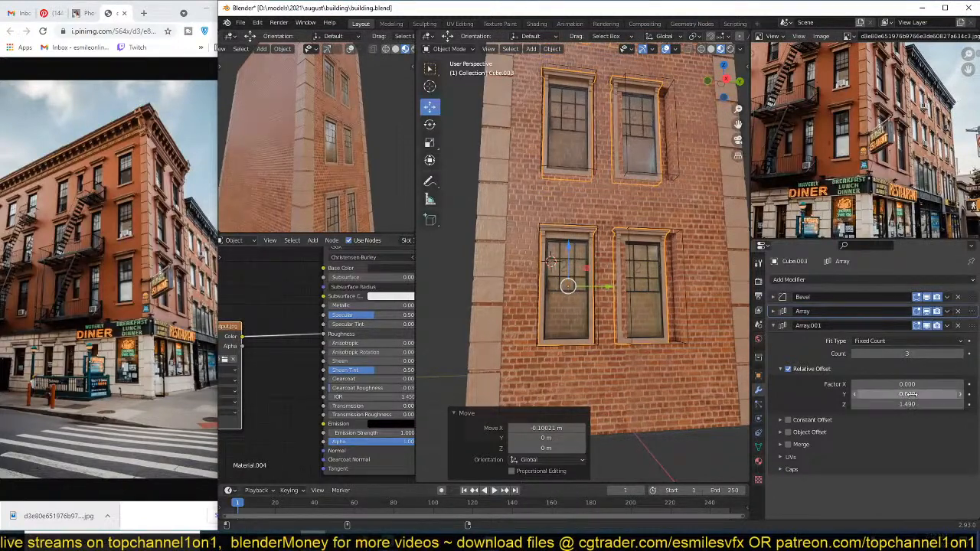
pyautogui.click(773, 311)
pyautogui.moveTo(906, 379); pyautogui.dragTo(931, 379)
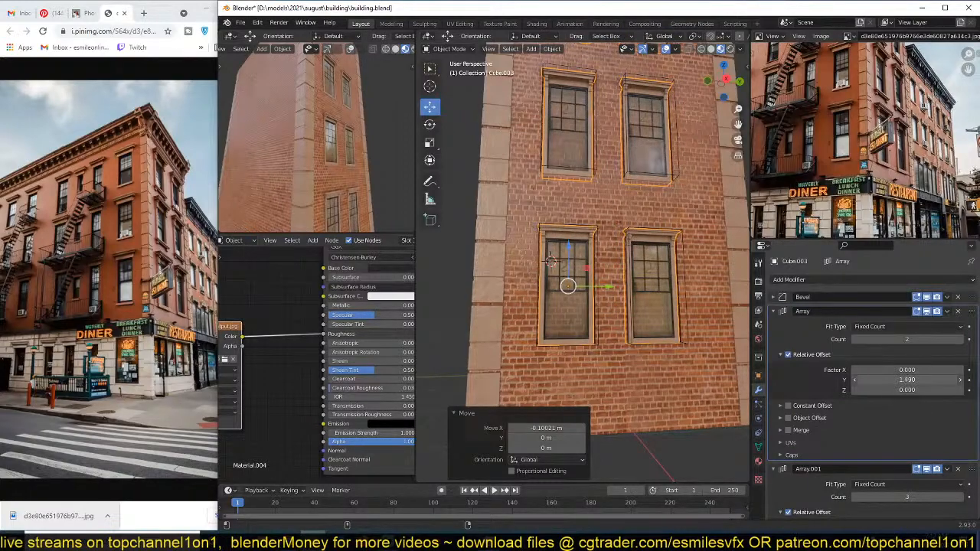
# Step: Select the window-opening cutter and check its mesh in Edit Mode before returning to Object Mode
pyautogui.moveTo(533, 319); pyautogui.dragTo(612, 343, button='middle')
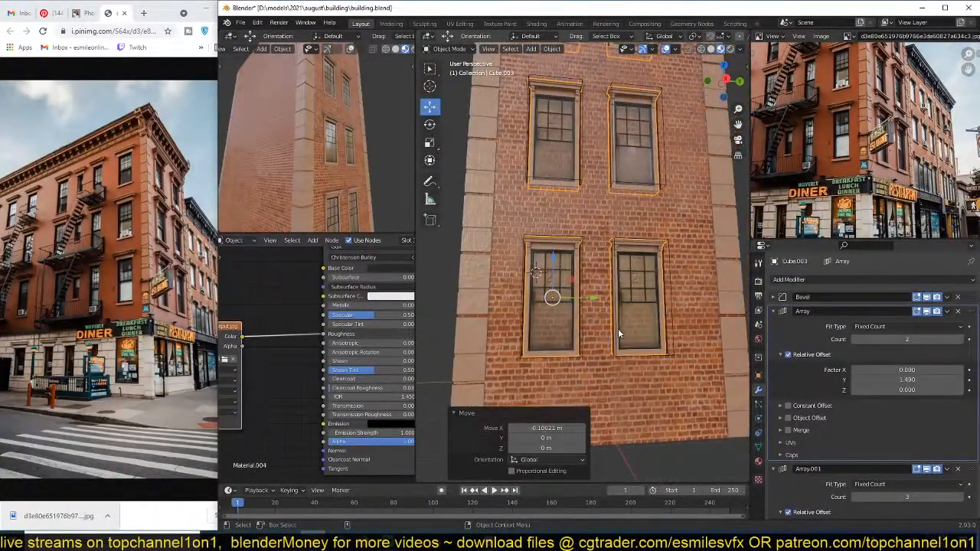
pyautogui.click(618, 329)
pyautogui.press('Tab')
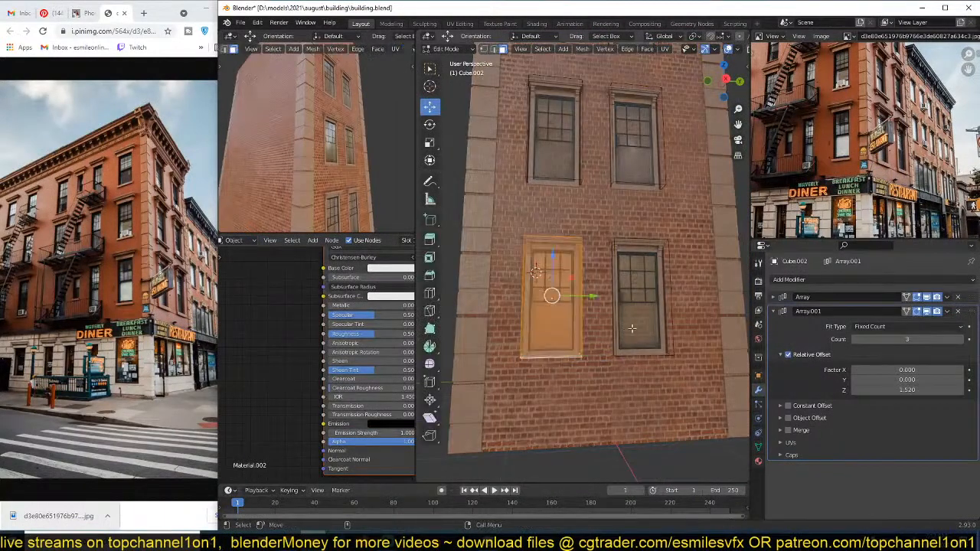
pyautogui.press('Tab')
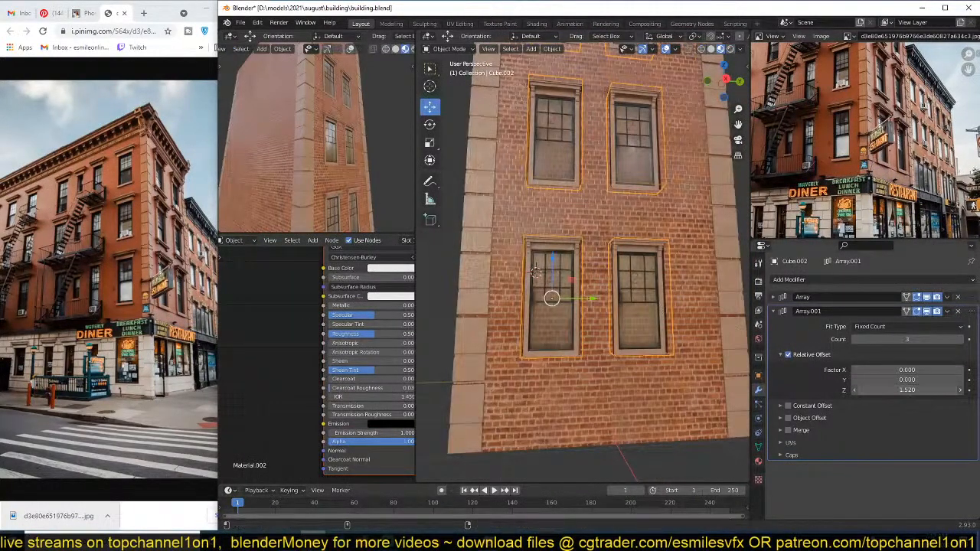
# Step: Try a different Z factor on the cutter's vertical Array.001 modifier
pyautogui.moveTo(906, 390); pyautogui.dragTo(930, 390)
pyautogui.hotkey('ctrl', 'z')
# Step: Set the Y factor of the window-opening cutter's horizontal Array modifier to 2.030
pyautogui.click(773, 311)
pyautogui.click(772, 297)
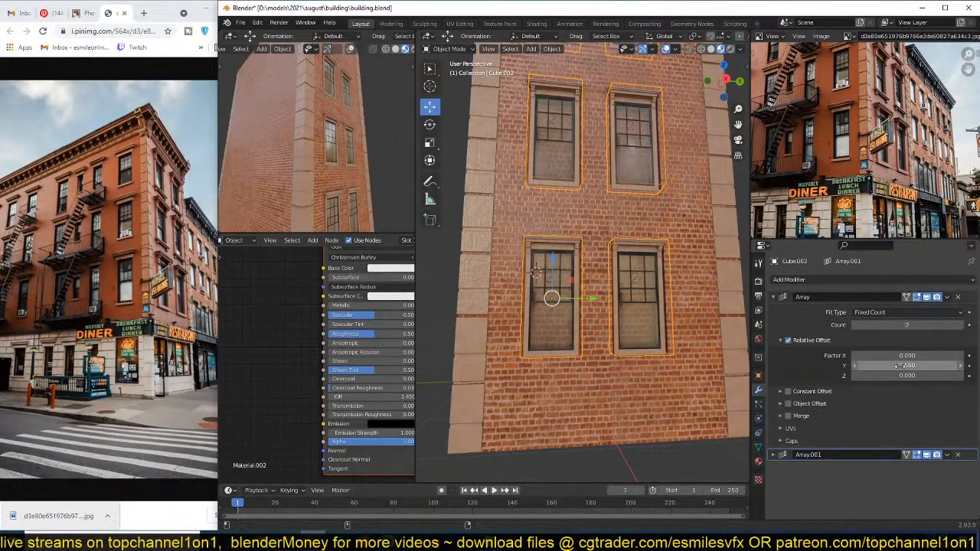
pyautogui.moveTo(906, 366); pyautogui.dragTo(937, 366)
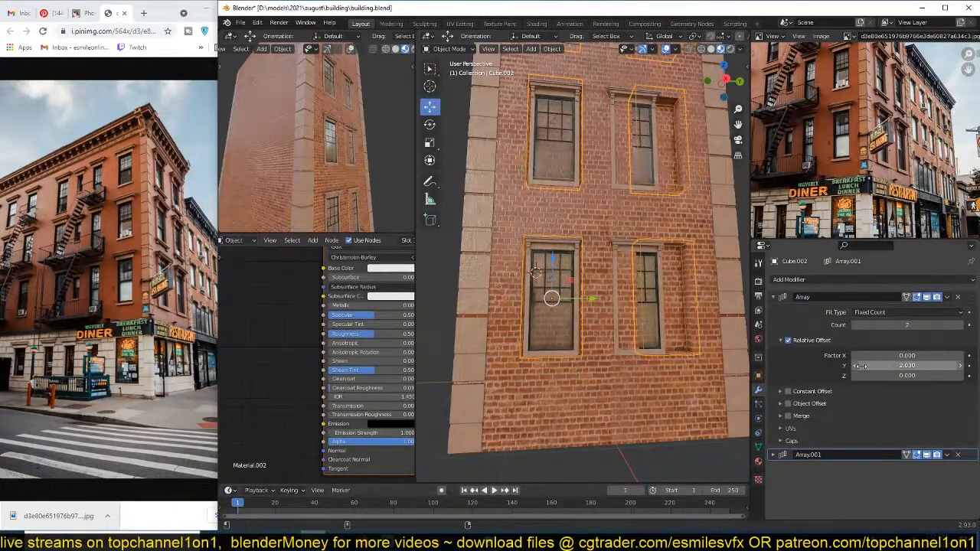
pyautogui.moveTo(860, 366); pyautogui.dragTo(922, 379)
pyautogui.click(618, 303)
# Step: Scale the window-opening cutter's mesh along X in Edit Mode and return to Object Mode
pyautogui.moveTo(589, 346); pyautogui.dragTo(627, 353, button='middle')
pyautogui.scroll(3, 627, 353)
pyautogui.click(586, 295)
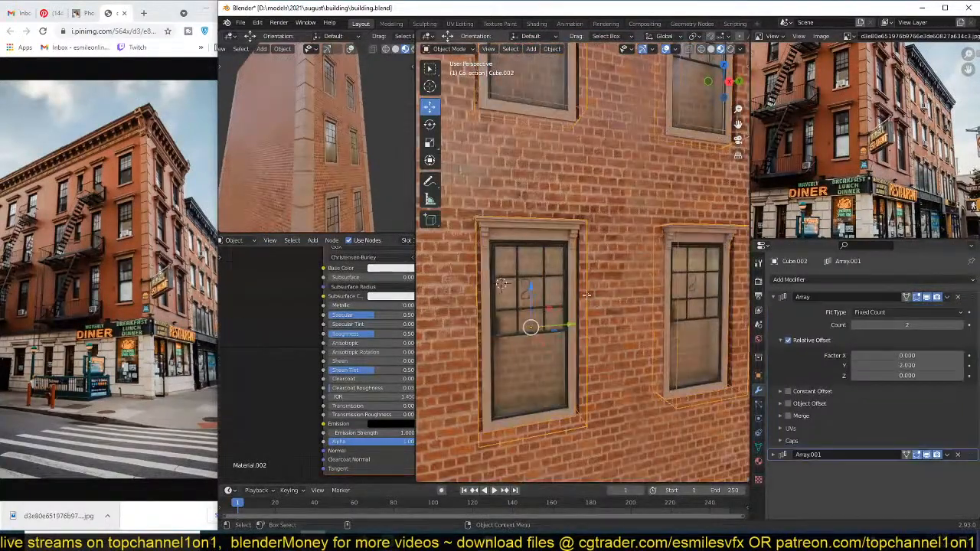
pyautogui.press('Tab')
pyautogui.rightClick(587, 294)
pyautogui.press('s')
pyautogui.press('x')
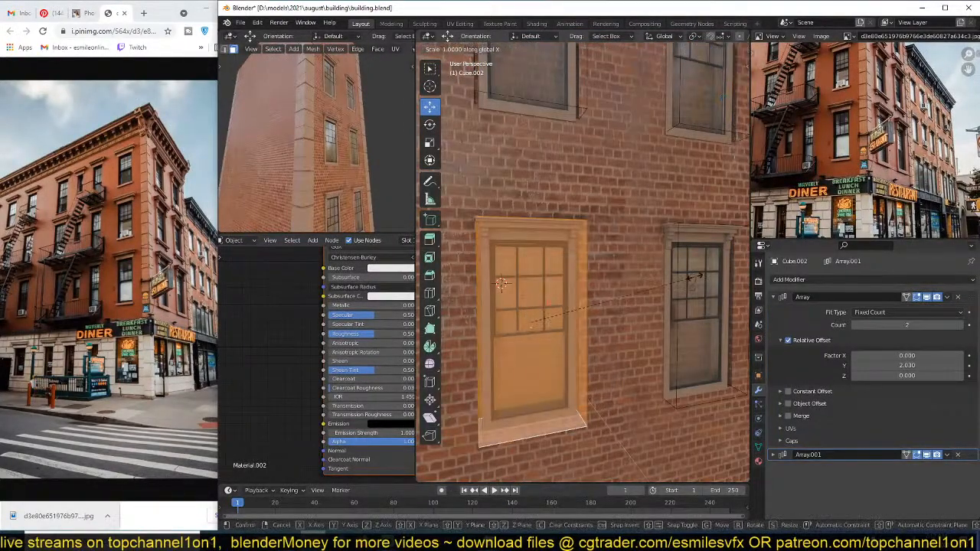
pyautogui.click(686, 279)
pyautogui.press('Tab')
# Step: Save the building file and check the window spacing across the facade
pyautogui.scroll(-5, 644, 312)
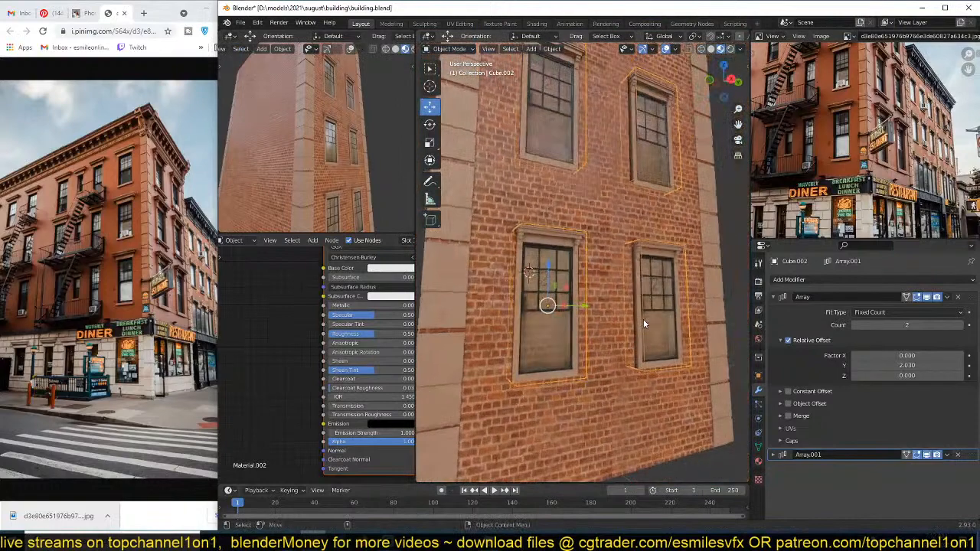
pyautogui.moveTo(643, 320); pyautogui.dragTo(604, 304, button='middle')
pyautogui.hotkey('ctrl', 's')
pyautogui.moveTo(336, 185); pyautogui.dragTo(315, 170, button='middle')
# Step: Open the window mesh in Edit Mode and select the side pieces of its dark outer frame
pyautogui.scroll(4, 668, 311)
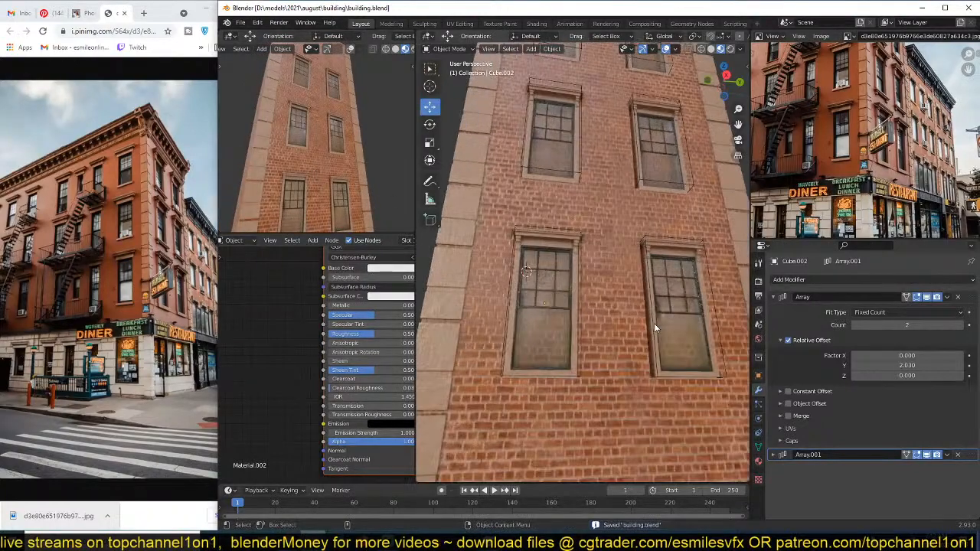
pyautogui.scroll(5, 668, 311)
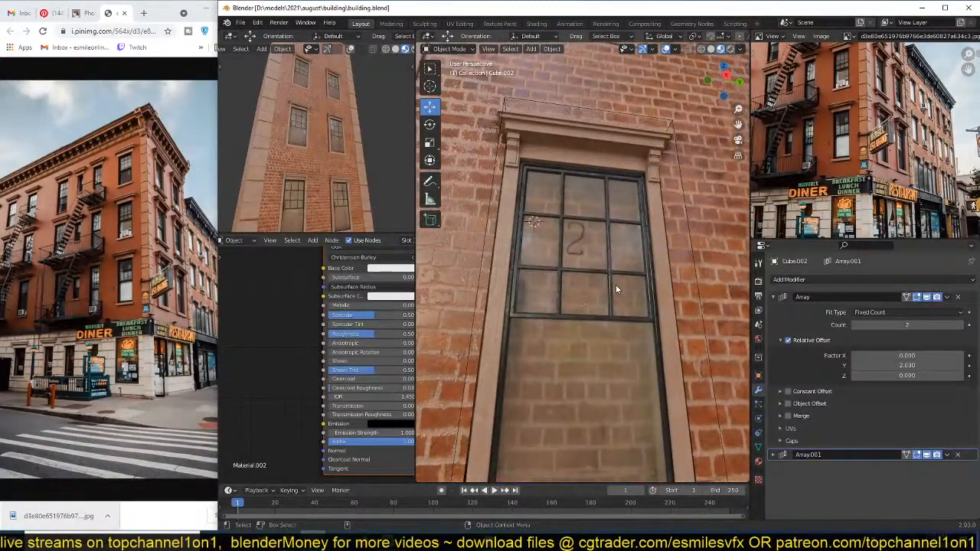
pyautogui.click(608, 316)
pyautogui.scroll(2, 636, 298)
pyautogui.press('Tab')
pyautogui.scroll(2, 633, 281)
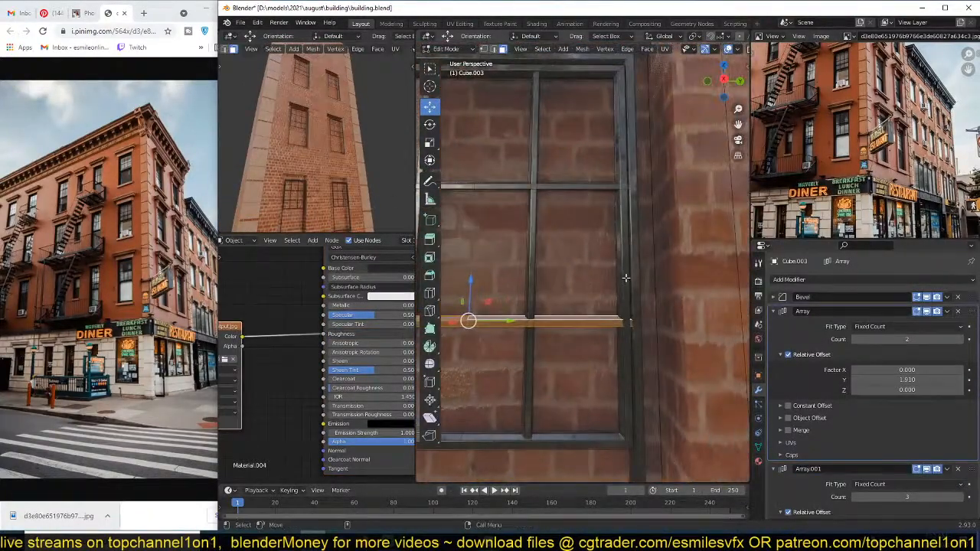
pyautogui.click(634, 281)
pyautogui.hotkey('ctrl', 'l')
pyautogui.scroll(-3, 633, 277)
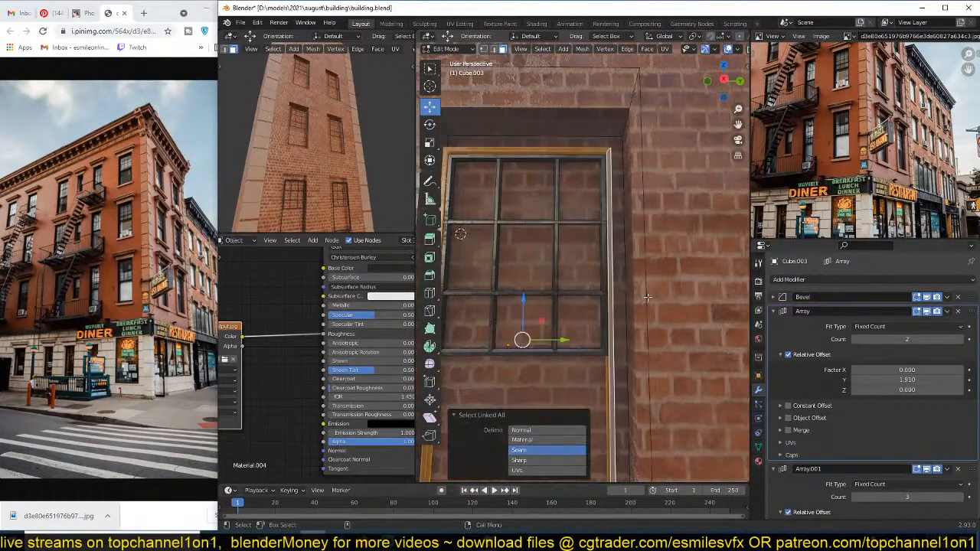
pyautogui.scroll(5, 632, 230)
pyautogui.scroll(-2, 634, 214)
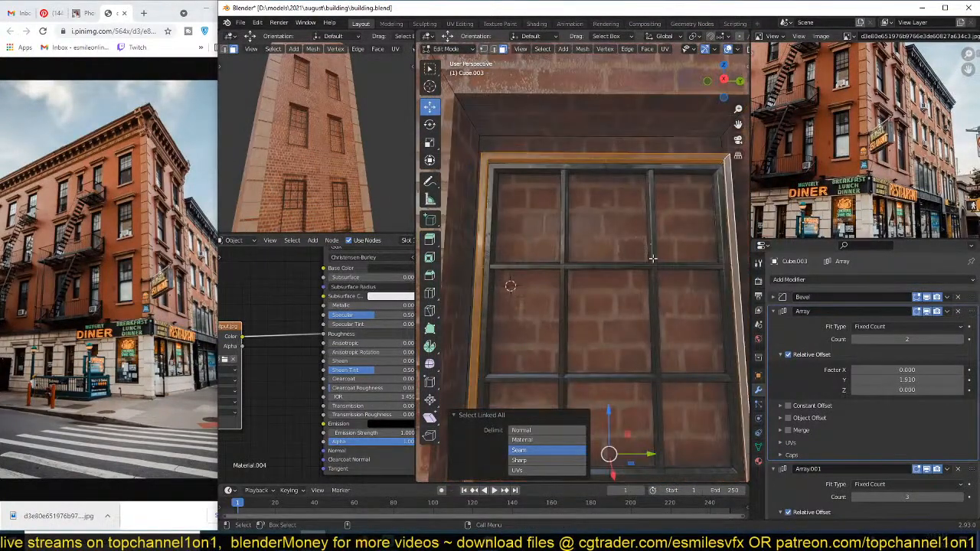
pyautogui.moveTo(652, 259); pyautogui.dragTo(489, 304, button='middle')
# Step: Try to widen the outer frame's side pieces by scaling them with the Z axis locked
pyautogui.press('.')
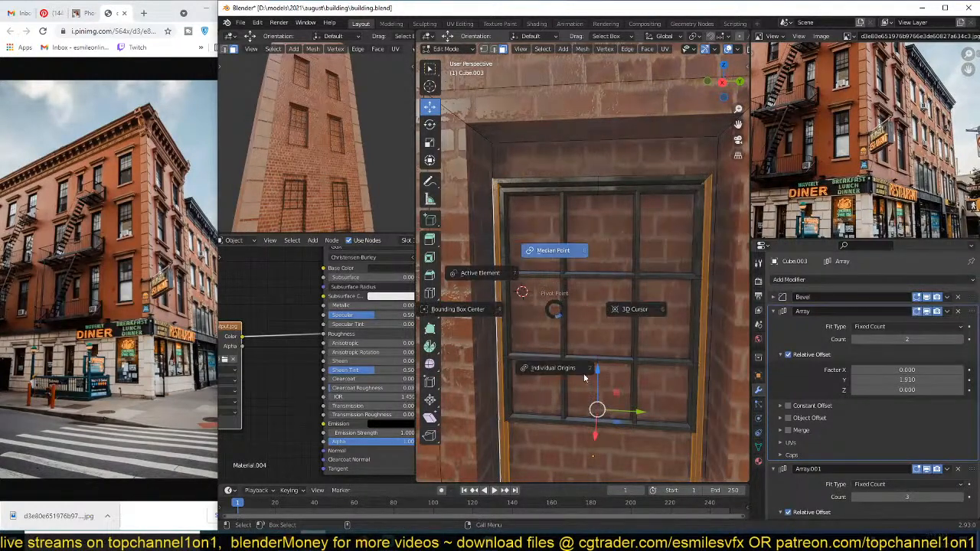
pyautogui.click(642, 309)
pyautogui.press('s')
pyautogui.hotkey('shift', 'x')
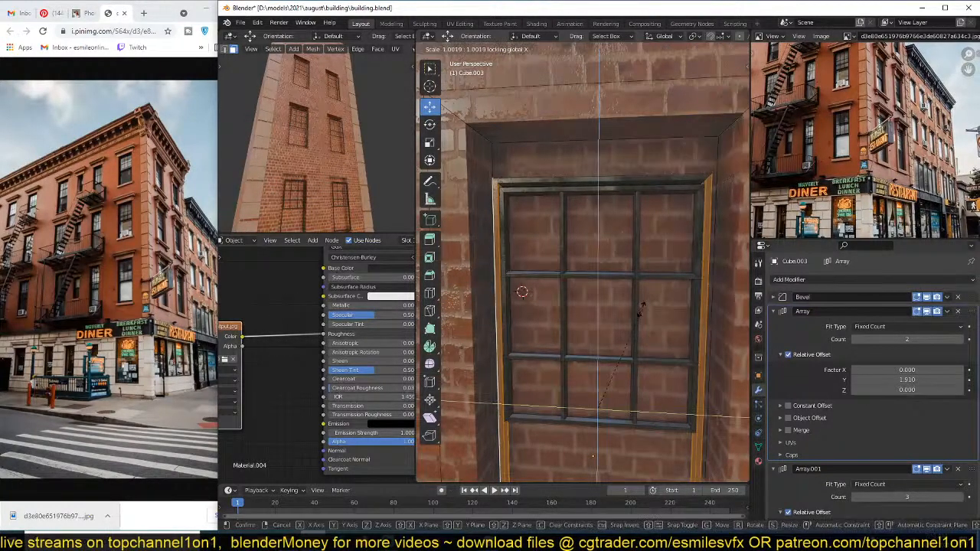
pyautogui.hotkey('shift', 'y')
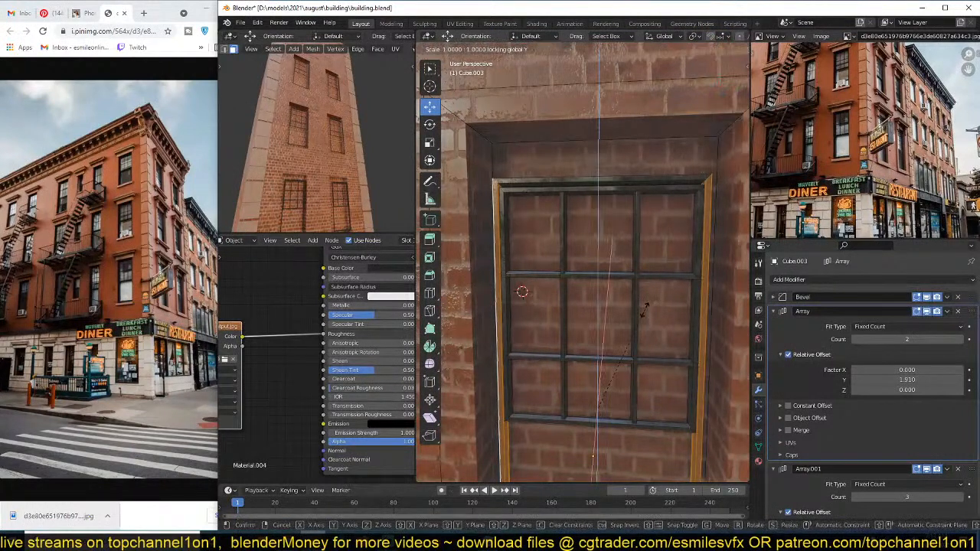
pyautogui.hotkey('shift', 'z')
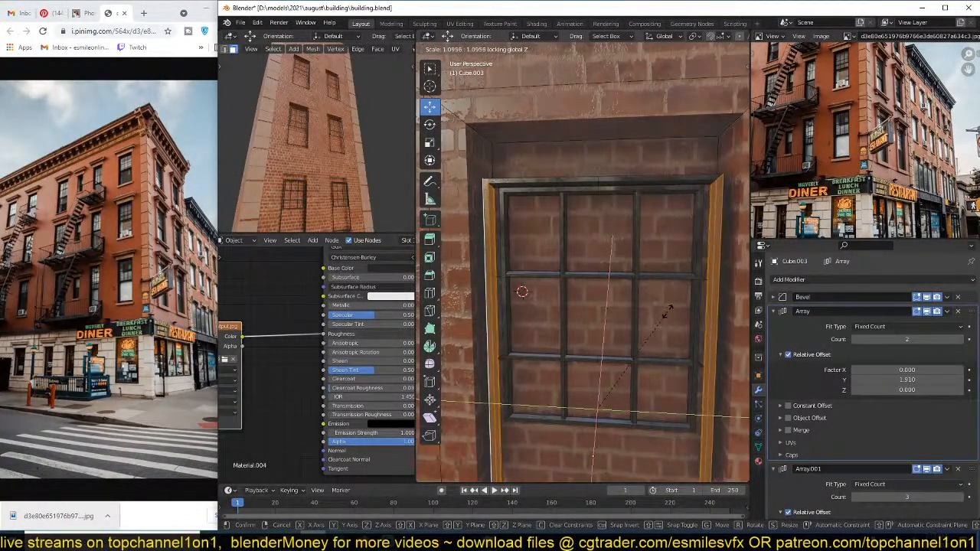
pyautogui.click(667, 309)
pyautogui.scroll(-3, 659, 308)
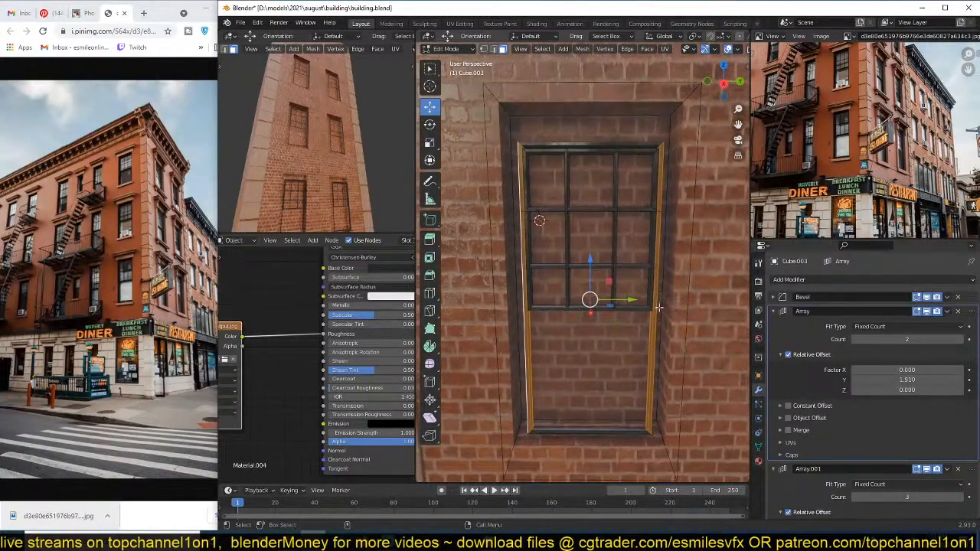
pyautogui.press('s')
pyautogui.press('y')
pyautogui.rightClick(669, 317)
# Step: Thicken the outer frame's side pieces by scaling them around their individual origins with the Z axis locked
pyautogui.press('.')
pyautogui.click(673, 374)
pyautogui.press('s')
pyautogui.hotkey('shift', 'x')
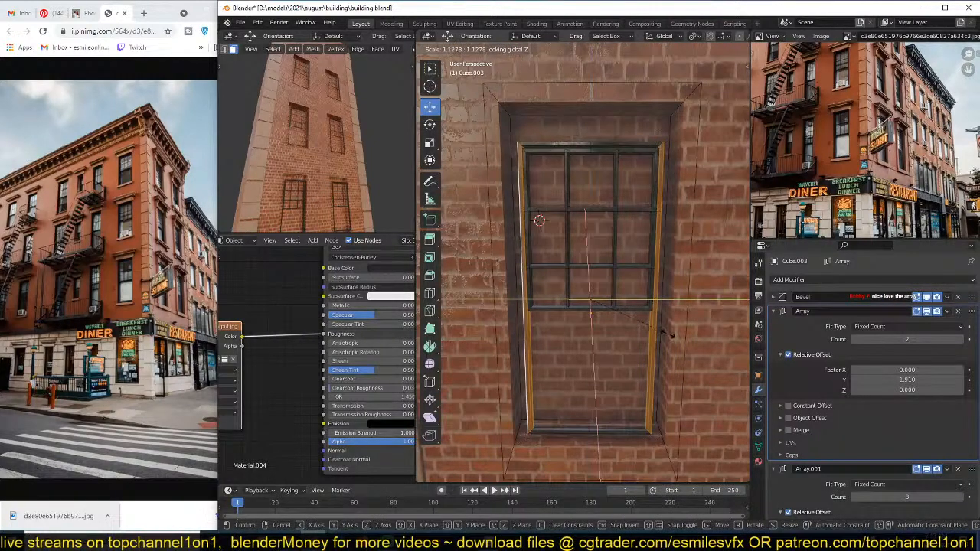
pyautogui.click(694, 423)
# Step: Select the outer frame's top and bottom rails and scale them by 1.944 in X and Z with Y locked
pyautogui.click(621, 144)
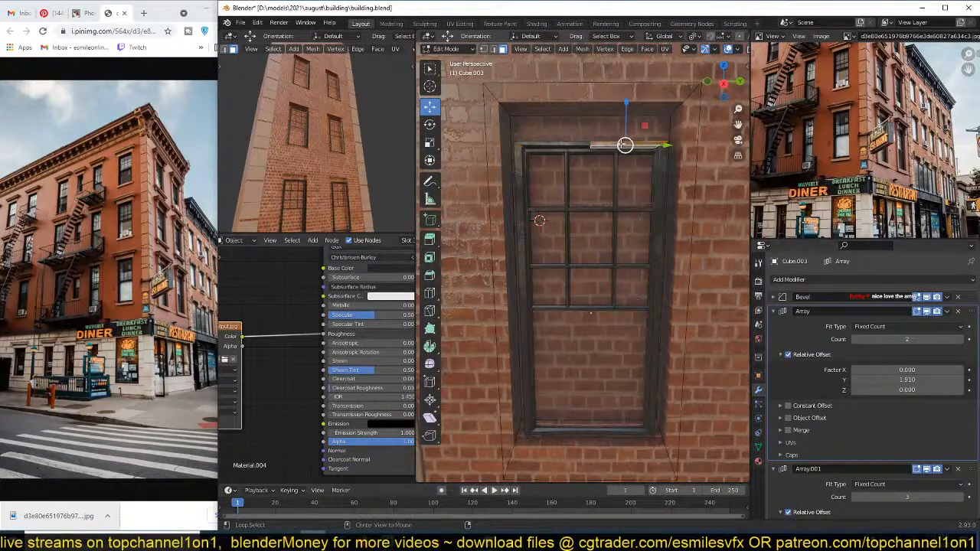
pyautogui.keyDown('alt'); pyautogui.keyDown('shift'); pyautogui.click(618, 430); pyautogui.keyUp('shift'); pyautogui.keyUp('alt')
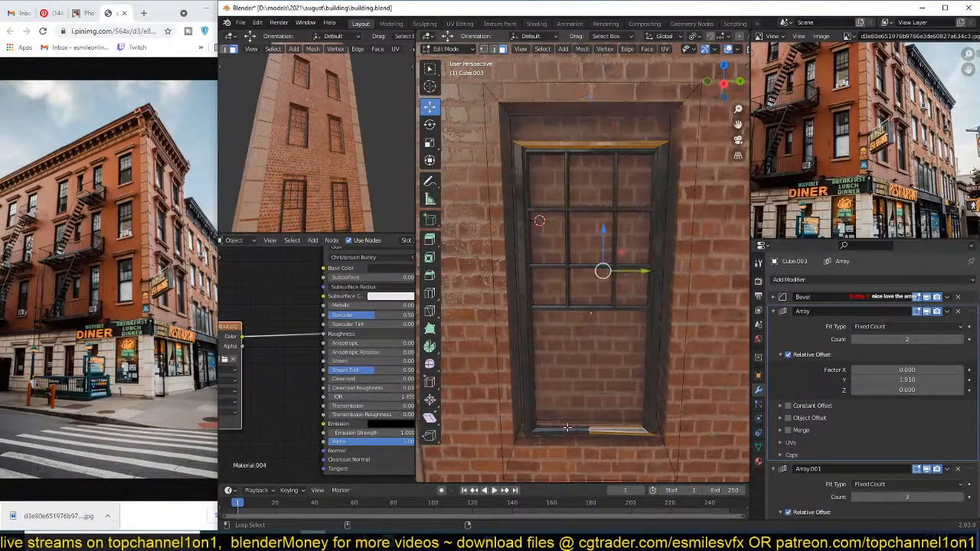
pyautogui.moveTo(622, 440); pyautogui.dragTo(622, 364, button='middle')
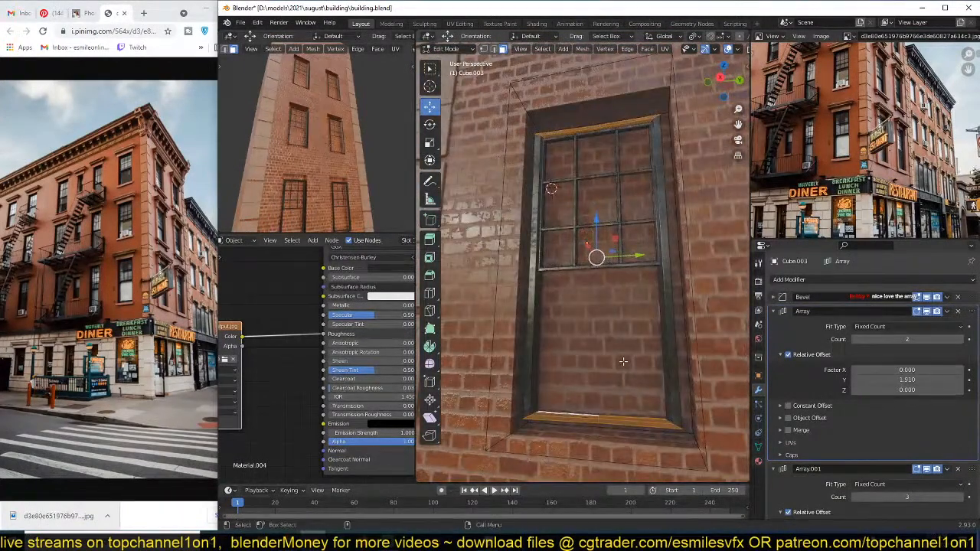
pyautogui.press('s')
pyautogui.hotkey('shift', 'x')
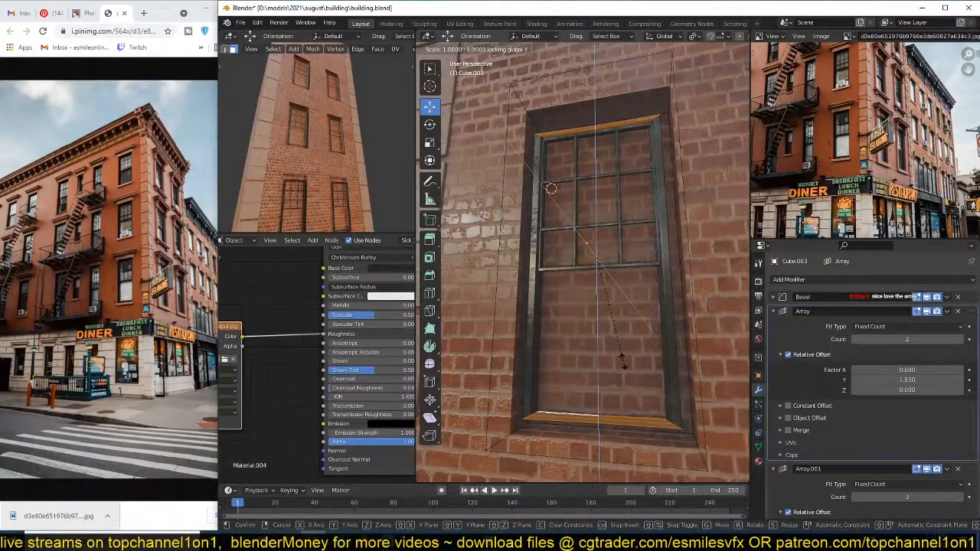
pyautogui.click(643, 458)
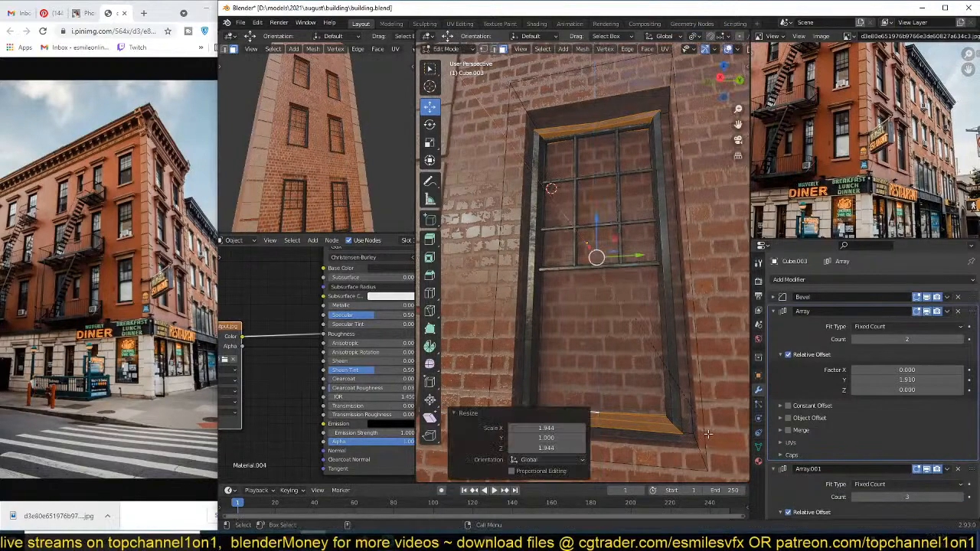
# Step: Dissolve the middle edges across the outer frame's bottom and top rails and return to Object Mode
pyautogui.keyDown('shift'); pyautogui.moveTo(649, 422); pyautogui.dragTo(665, 361, button='middle'); pyautogui.keyUp('shift')
pyautogui.press('2')
pyautogui.click(620, 363)
pyautogui.hotkey('ctrl', 'x')
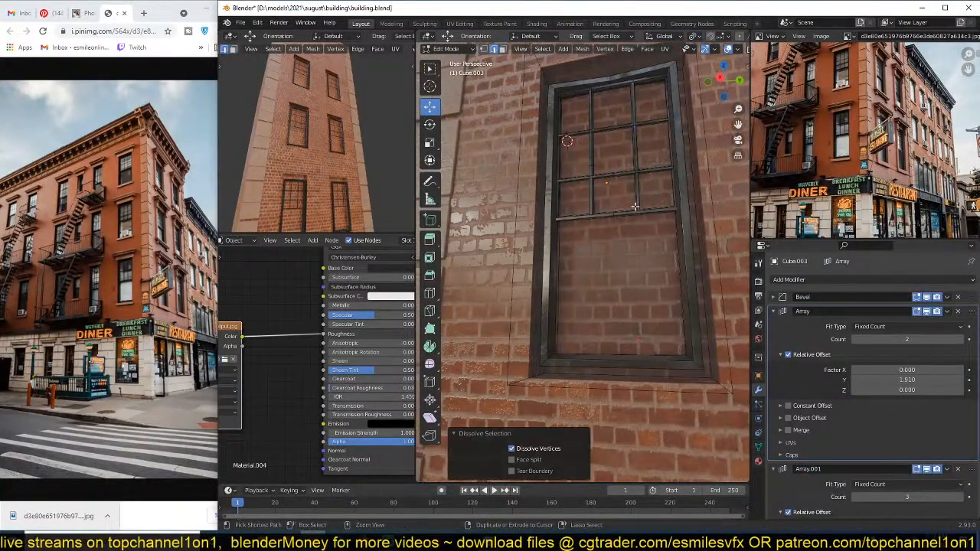
pyautogui.keyDown('shift'); pyautogui.moveTo(608, 164); pyautogui.dragTo(625, 275, button='middle'); pyautogui.keyUp('shift')
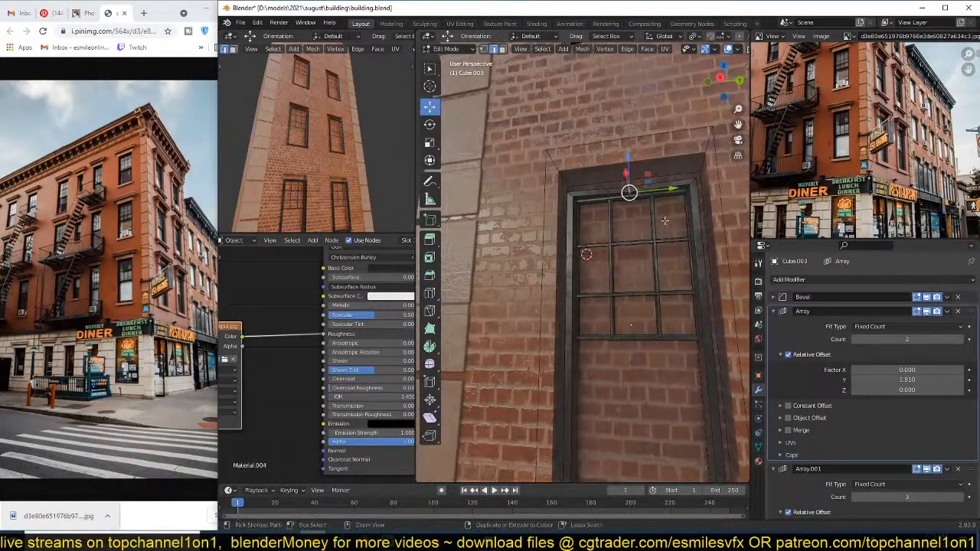
pyautogui.press('Tab')
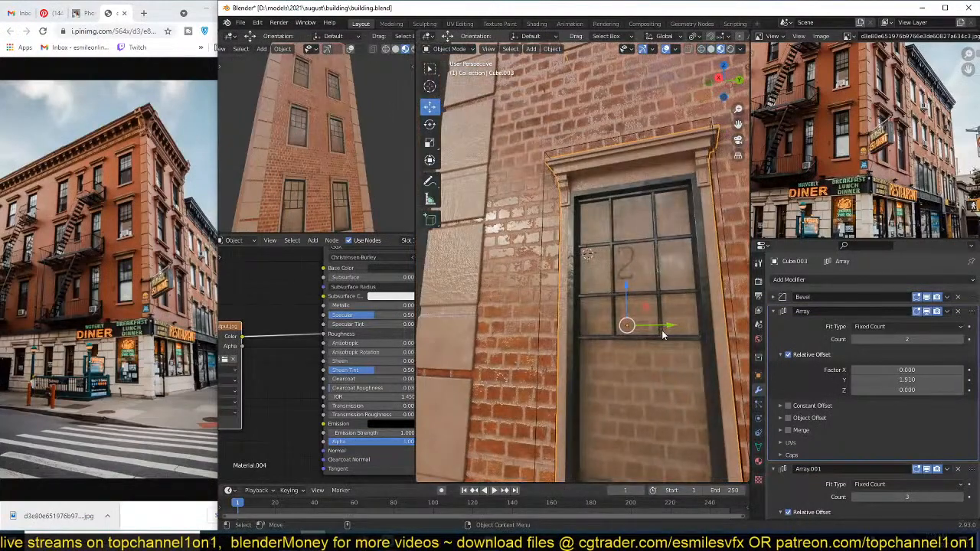
# Step: Inspect the thickened frame, then reveal all hidden window geometry in Edit Mode
pyautogui.moveTo(662, 330); pyautogui.dragTo(629, 297, button='middle')
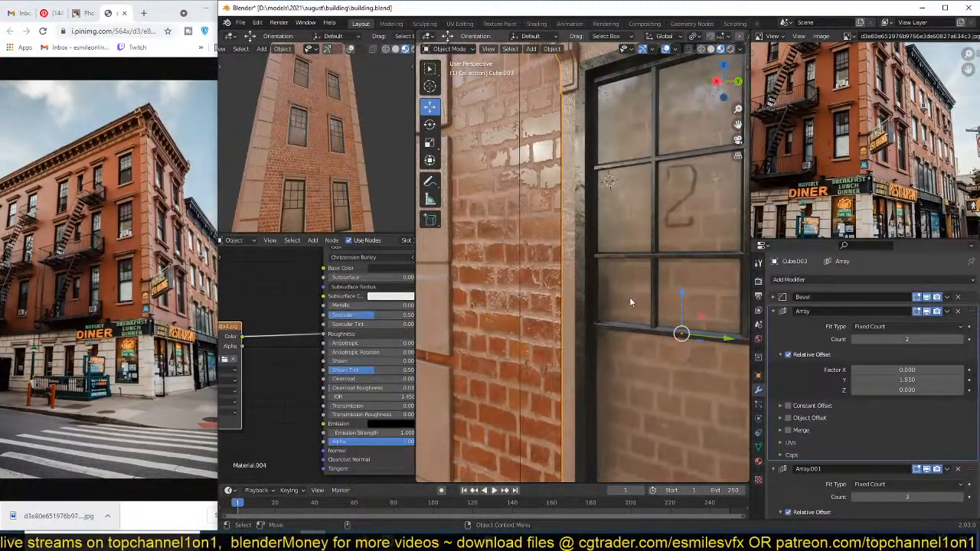
pyautogui.keyDown('shift'); pyautogui.moveTo(629, 297); pyautogui.dragTo(609, 229, button='middle'); pyautogui.keyUp('shift')
pyautogui.scroll(-2, 615, 305)
pyautogui.press('Tab')
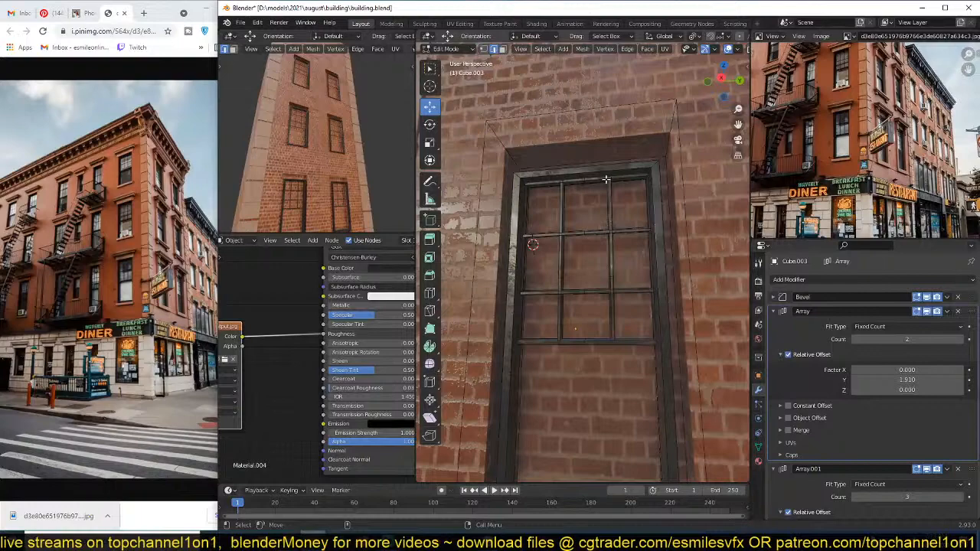
pyautogui.moveTo(609, 145); pyautogui.dragTo(656, 220, button='middle')
pyautogui.hotkey('alt', 'h')
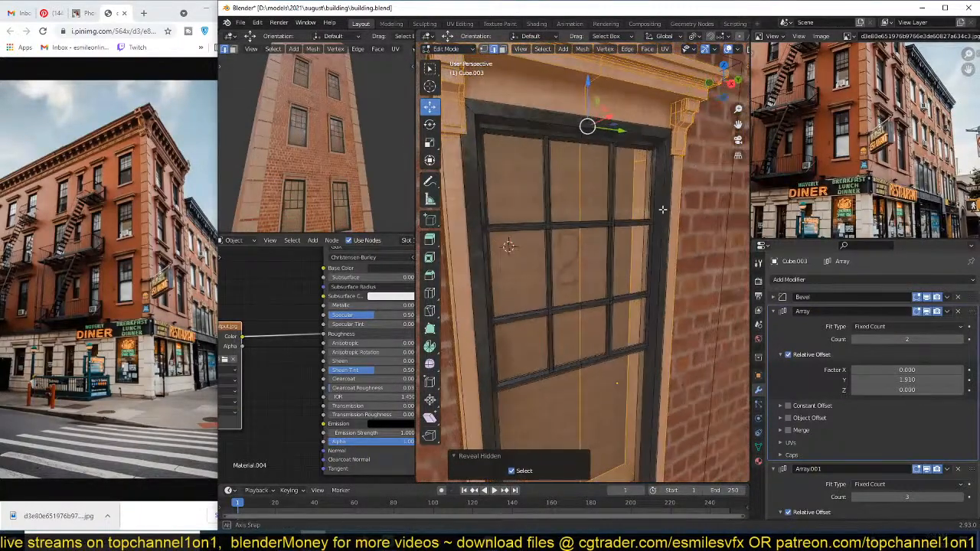
# Step: Select the entire dark outer frame as linked geometry and move it slightly along X
pyautogui.click(656, 221)
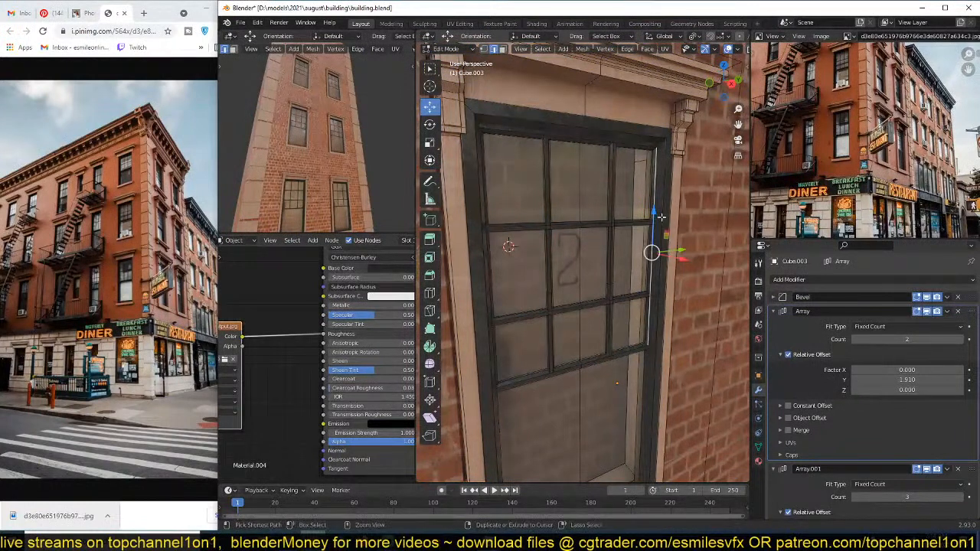
pyautogui.hotkey('ctrl', 'l')
pyautogui.click(669, 178)
pyautogui.hotkey('ctrl', 'l')
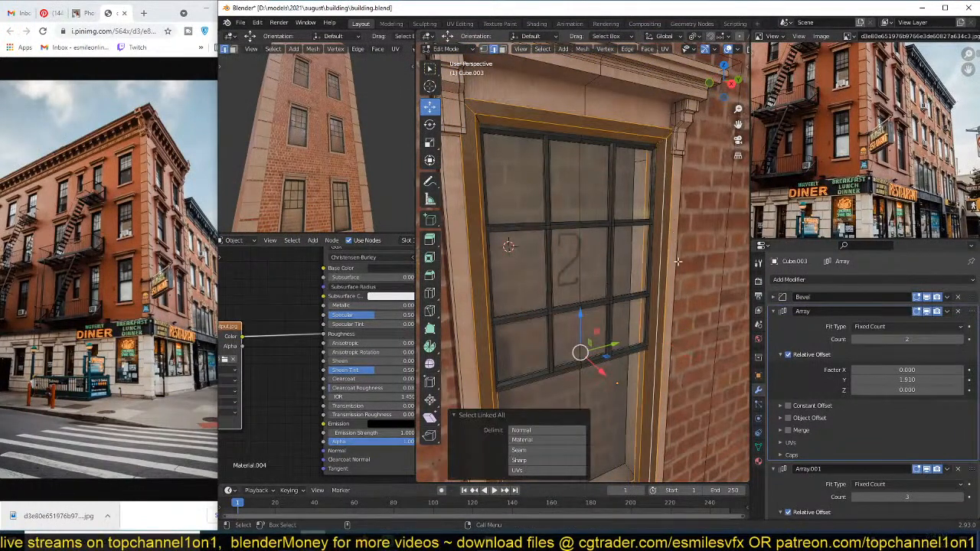
pyautogui.moveTo(685, 271); pyautogui.dragTo(688, 287, button='middle')
pyautogui.moveTo(605, 365); pyautogui.dragTo(603, 363)
# Step: Nudge the outer frame's top rail slightly along Z and return to Object Mode
pyautogui.moveTo(641, 189); pyautogui.dragTo(600, 155, button='middle')
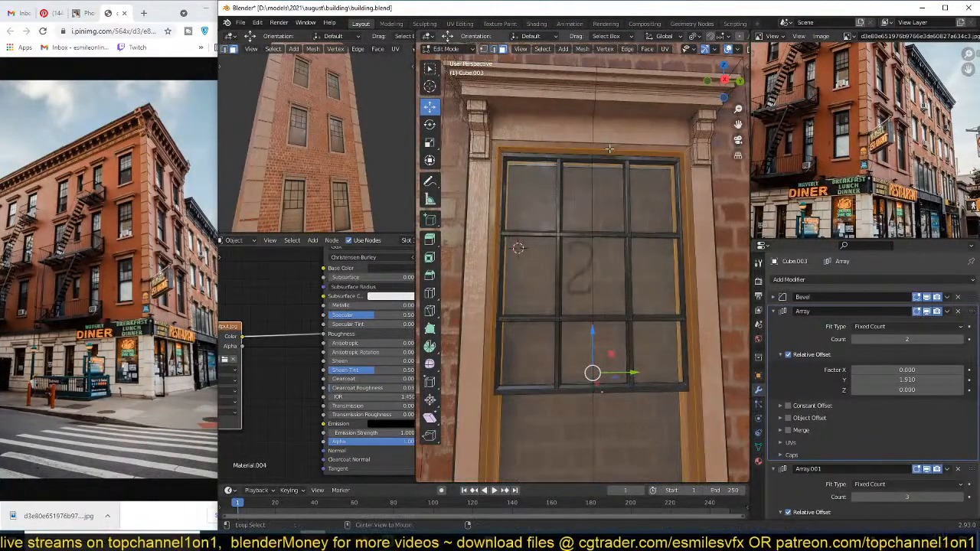
pyautogui.click(599, 154)
pyautogui.moveTo(591, 109); pyautogui.dragTo(591, 106)
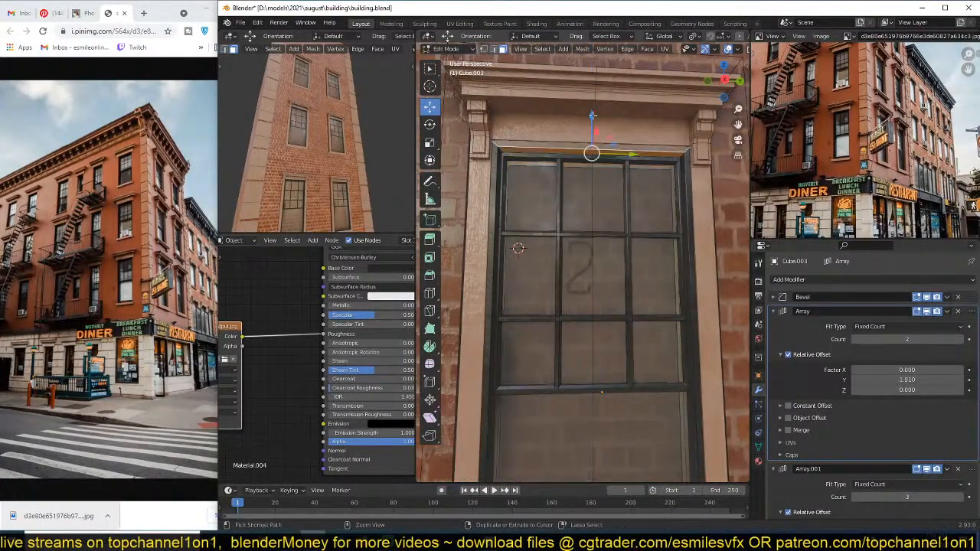
pyautogui.press('g')
pyautogui.press('z')
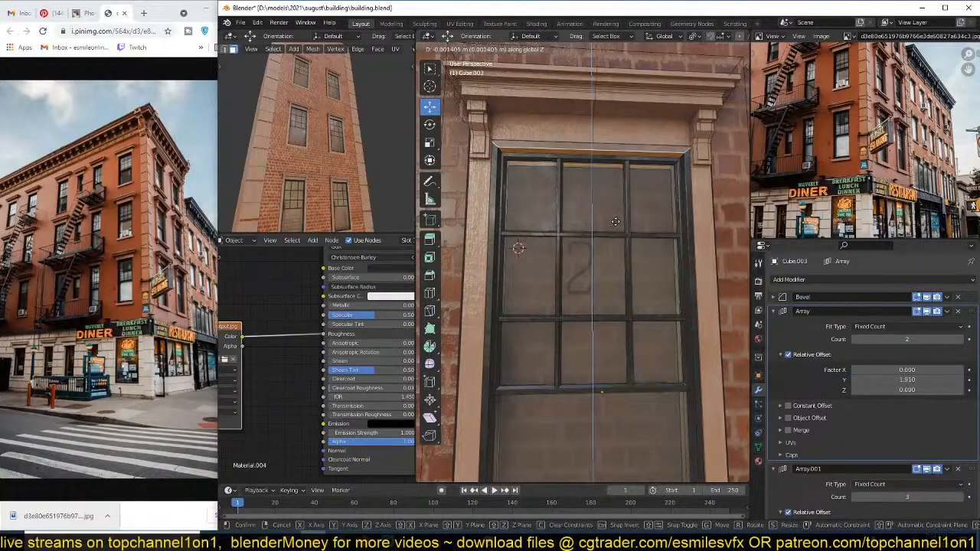
pyautogui.click(616, 224)
pyautogui.scroll(-5, 623, 288)
pyautogui.press('Tab')
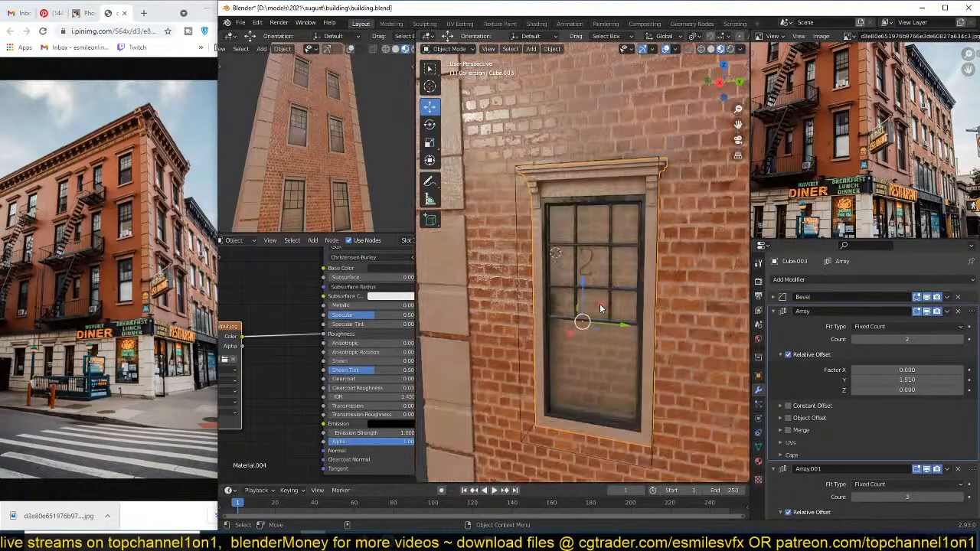
# Step: Reopen the window mesh in Edit Mode and dissolve the extra edge on its glass pane
pyautogui.moveTo(600, 303)
pyautogui.mouseDown(button='middle')
pyautogui.moveTo(659, 279)
pyautogui.moveTo(635, 305)
pyautogui.moveTo(625, 241)
pyautogui.moveTo(610, 311)
pyautogui.mouseUp(button='middle')
pyautogui.scroll(3, 624, 241)
pyautogui.press('Tab')
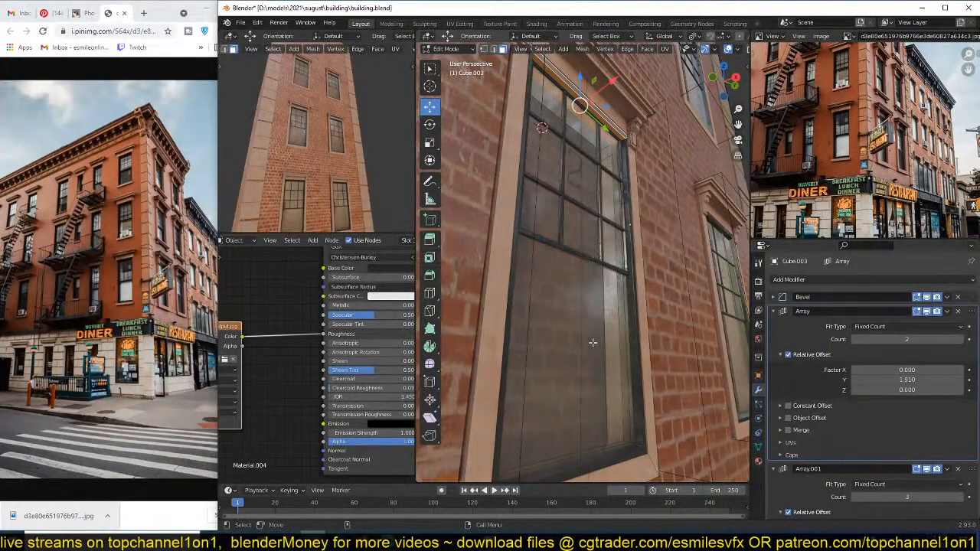
pyautogui.click(590, 351)
pyautogui.moveTo(589, 354); pyautogui.dragTo(604, 384, button='middle')
pyautogui.press('2')
pyautogui.hotkey('ctrl', 'x')
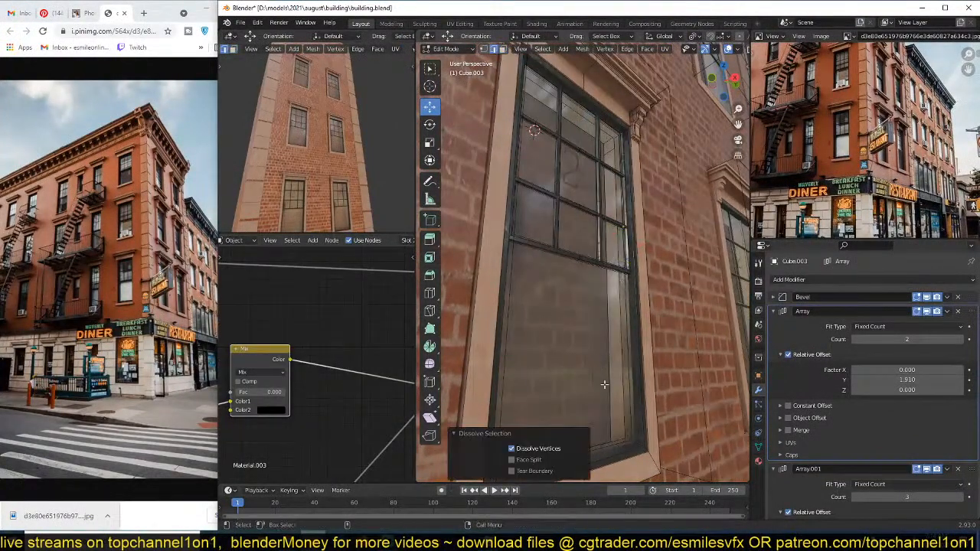
# Step: Scale the glass pane along Z by 0.561 and raise it along Z behind the window's upper grid
pyautogui.scroll(-4, 595, 369)
pyautogui.press('s')
pyautogui.press('z')
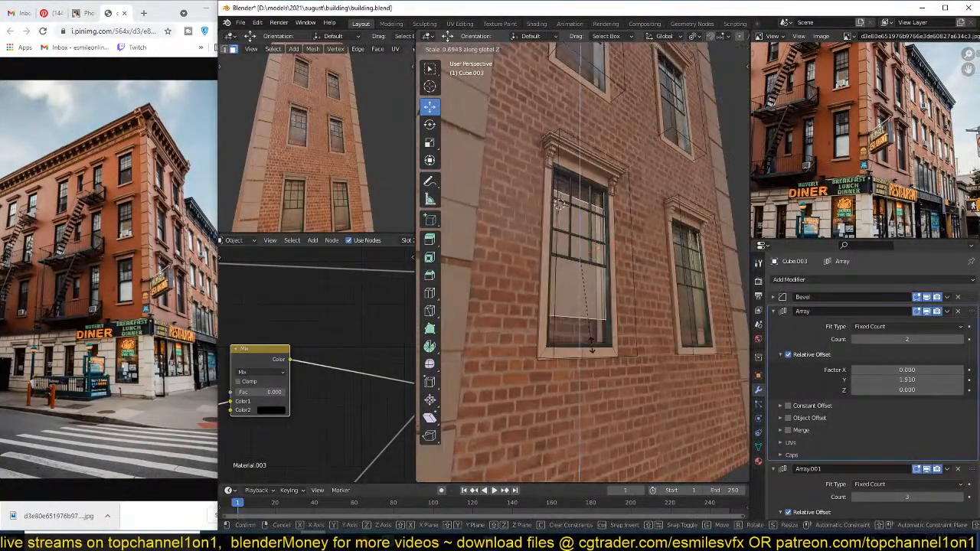
pyautogui.click(592, 350)
pyautogui.scroll(4, 574, 258)
pyautogui.press('g')
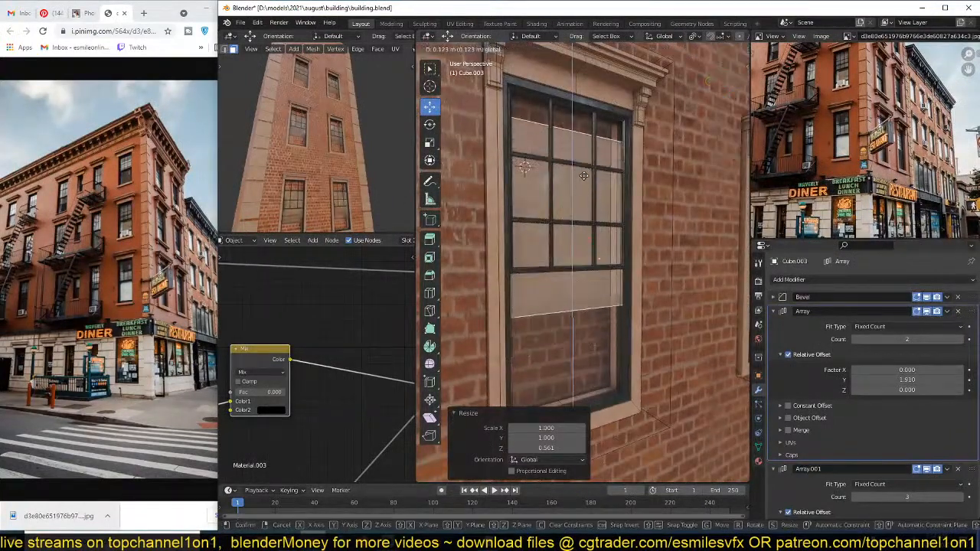
# Step: Select the shortened pane's bottom edge and move it up along Z to the middle rail
pyautogui.click(574, 279)
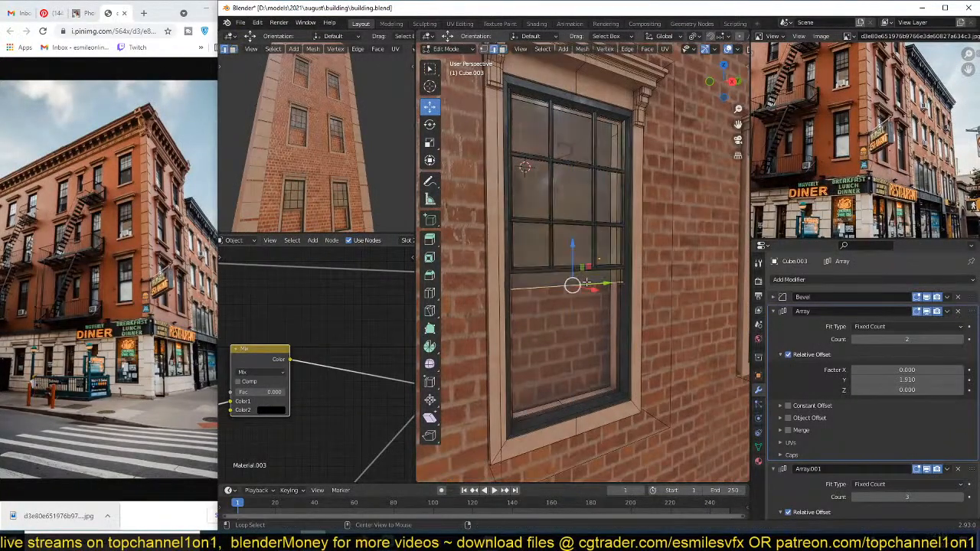
pyautogui.scroll(-2, 570, 260)
pyautogui.moveTo(563, 242); pyautogui.dragTo(570, 230)
# Step: Select the whole upper glass pane as linked geometry, duplicate it slightly along X and extrude the copy
pyautogui.hotkey('ctrl', 'l')
pyautogui.moveTo(570, 233); pyautogui.dragTo(643, 286, button='middle')
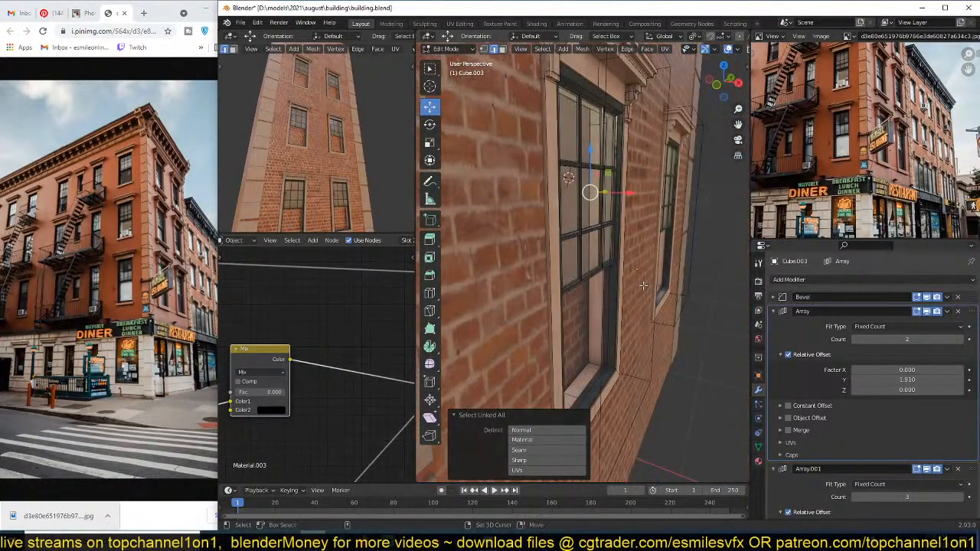
pyautogui.hotkey('shift', 'd')
pyautogui.press('x')
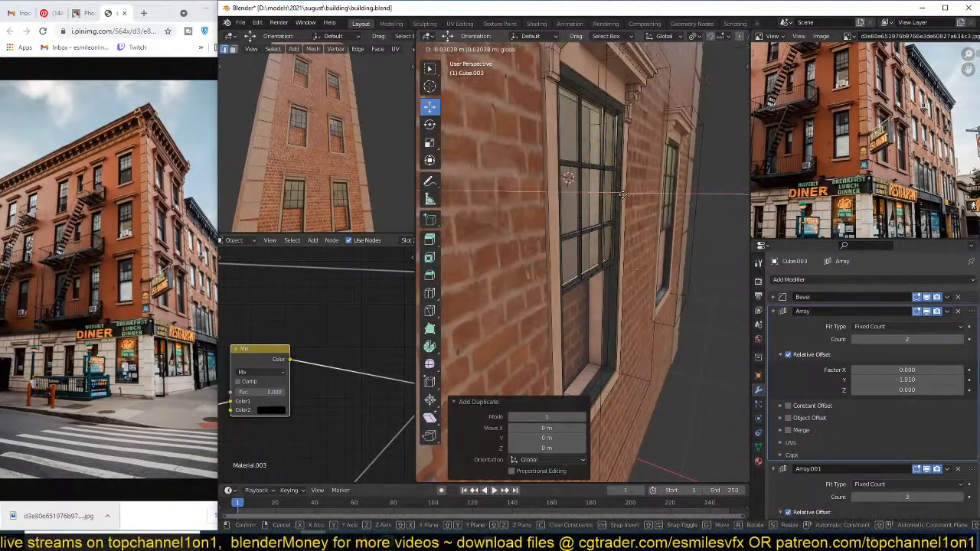
pyautogui.click(622, 195)
pyautogui.press('e')
pyautogui.click(622, 194)
# Step: Move the bottom face of the glass down about 0.476 m along Z to the lower frame and return to Object Mode
pyautogui.moveTo(621, 194); pyautogui.dragTo(571, 250, button='middle')
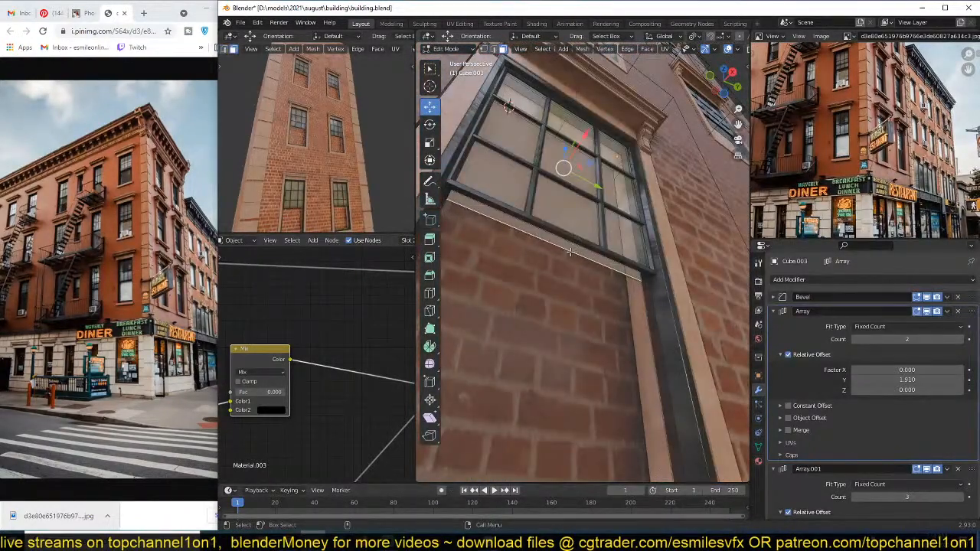
pyautogui.click(570, 252)
pyautogui.moveTo(560, 188); pyautogui.dragTo(556, 262, button='middle')
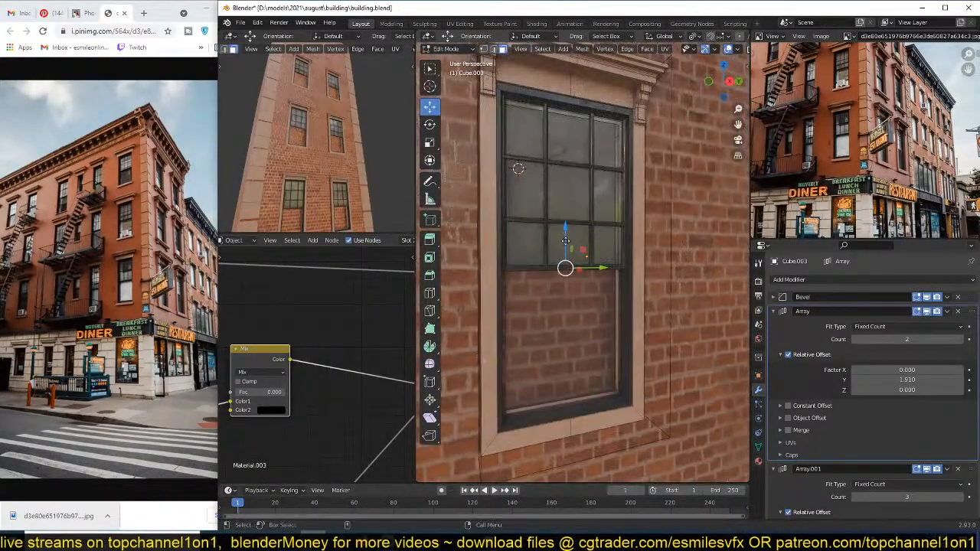
pyautogui.moveTo(565, 240); pyautogui.dragTo(574, 377)
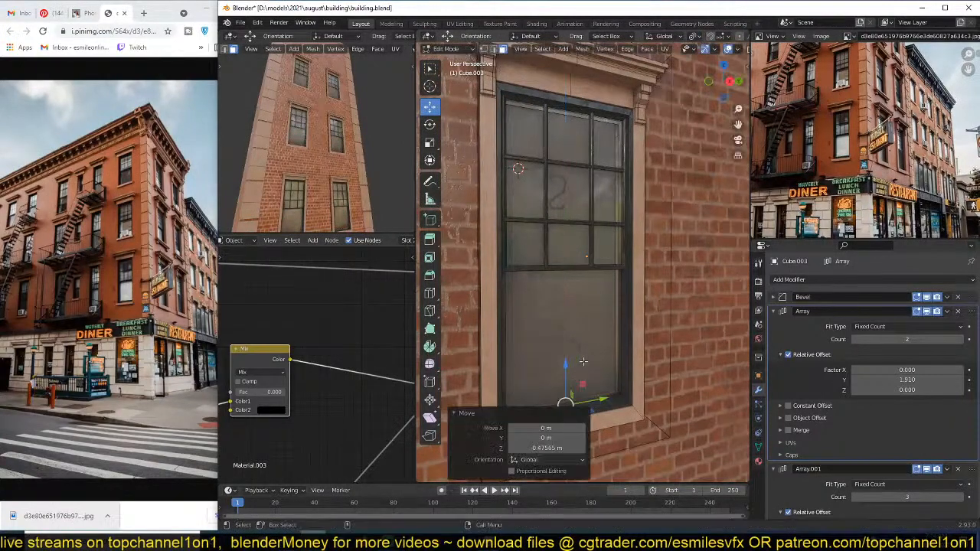
pyautogui.press('Tab')
# Step: Deselect everything and save the building file
pyautogui.moveTo(583, 361); pyautogui.dragTo(684, 259, button='middle')
pyautogui.hotkey('alt', 'a')
pyautogui.scroll(-2, 595, 286)
pyautogui.hotkey('ctrl', 's')
# Step: Cut an edge loop through the trim above the window frame and extrude the trim's front faces slightly
pyautogui.scroll(3, 685, 260)
pyautogui.moveTo(610, 271); pyautogui.dragTo(641, 301, button='middle')
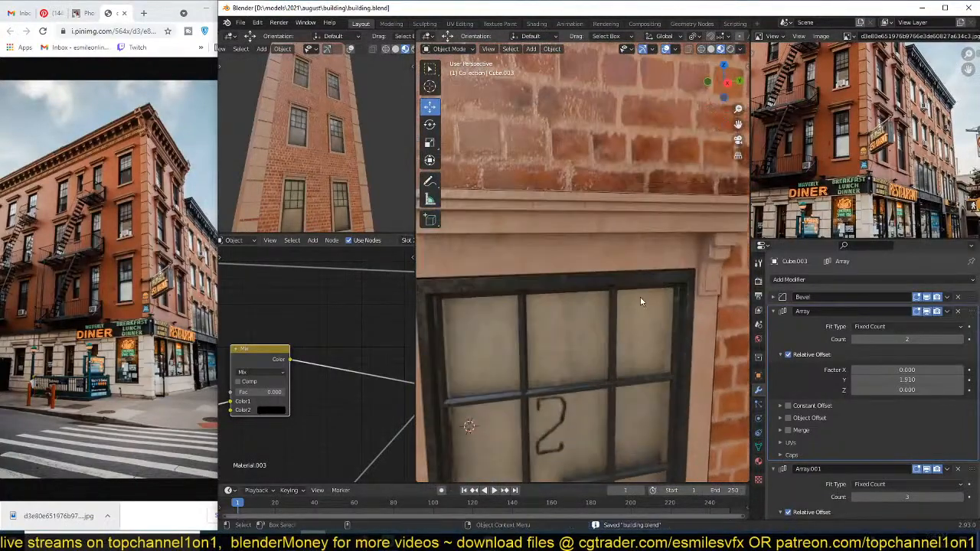
pyautogui.moveTo(667, 237); pyautogui.dragTo(675, 222, button='middle')
pyautogui.press('Tab')
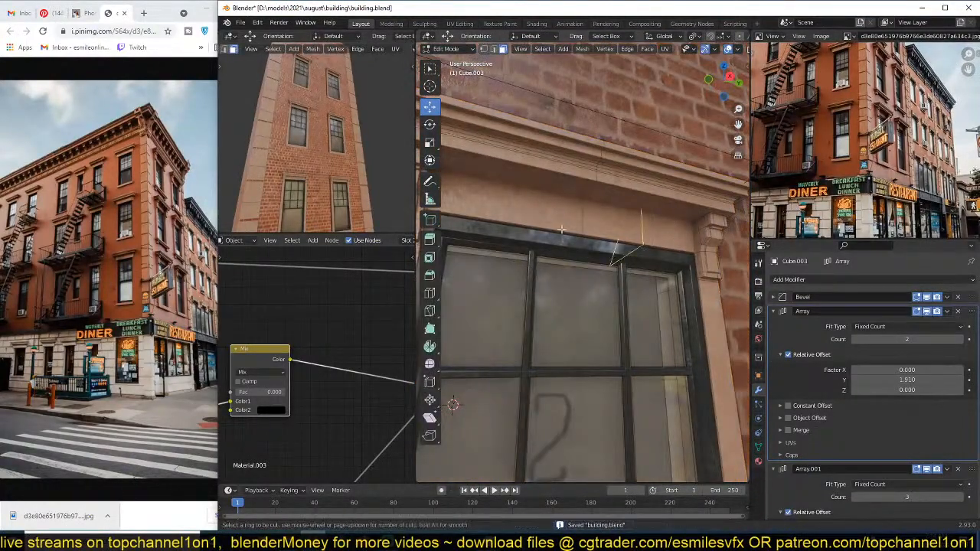
pyautogui.hotkey('ctrl', 'r')
pyautogui.click(589, 221)
pyautogui.click(585, 219)
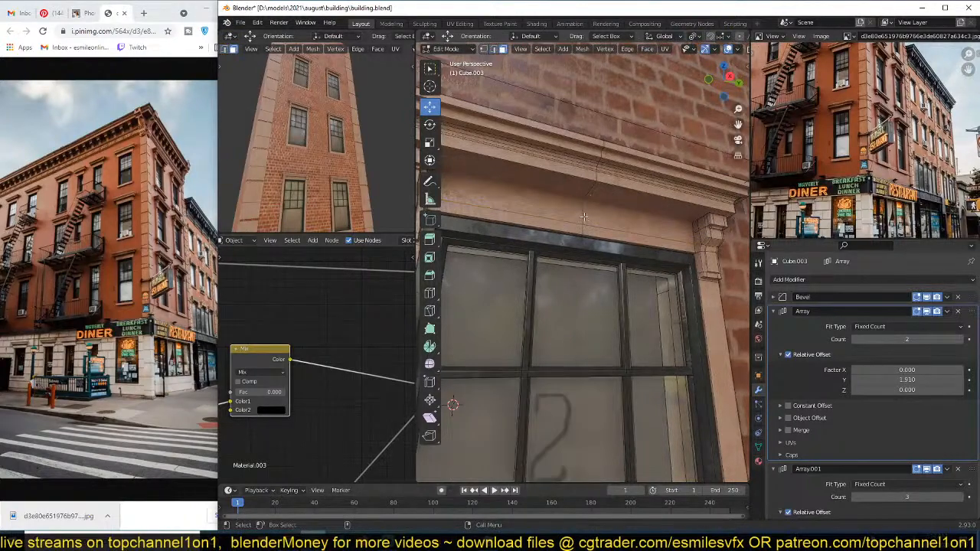
pyautogui.click(565, 217)
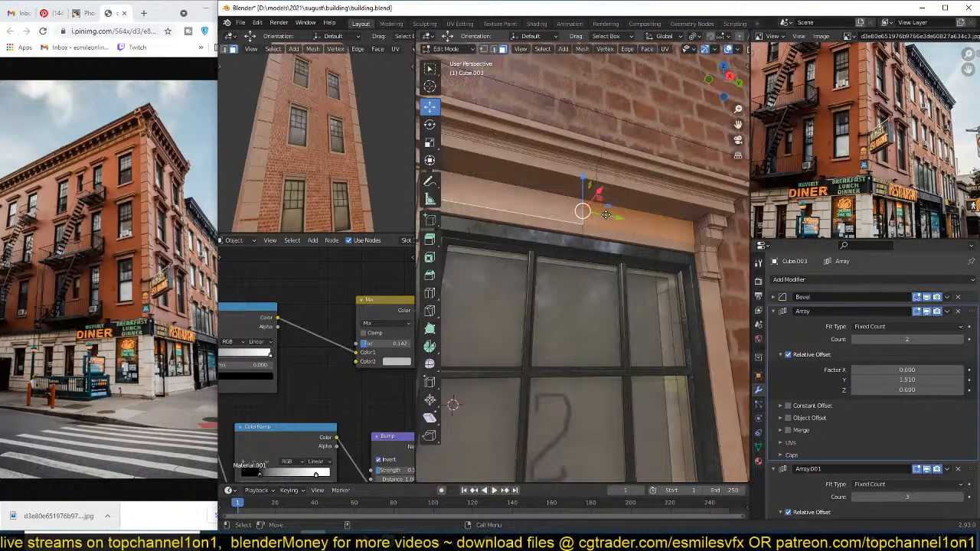
pyautogui.press('e')
pyautogui.click(610, 212)
pyautogui.press('Tab')
# Step: Clear the selection in Object Mode and save the file with the edited window trim
pyautogui.moveTo(610, 229); pyautogui.dragTo(563, 216, button='middle')
pyautogui.scroll(-5, 634, 326)
pyautogui.hotkey('alt', 'a')
pyautogui.scroll(-3, 628, 344)
pyautogui.hotkey('ctrl', 's')
# Step: Select the arrayed window object and bring up The Asset Library 2 add-on in the viewport
pyautogui.scroll(3, 565, 219)
pyautogui.click(582, 241)
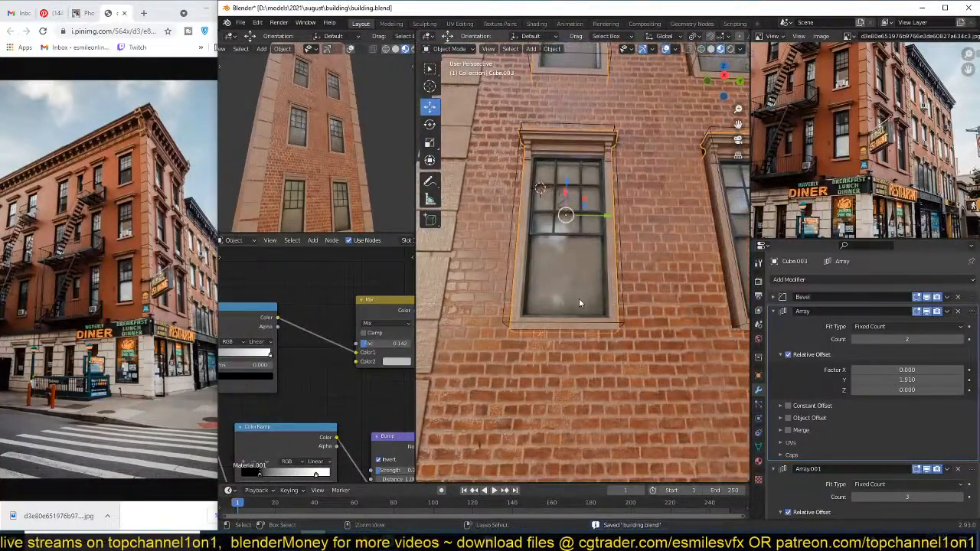
pyautogui.moveTo(603, 318); pyautogui.dragTo(601, 334, button='middle')
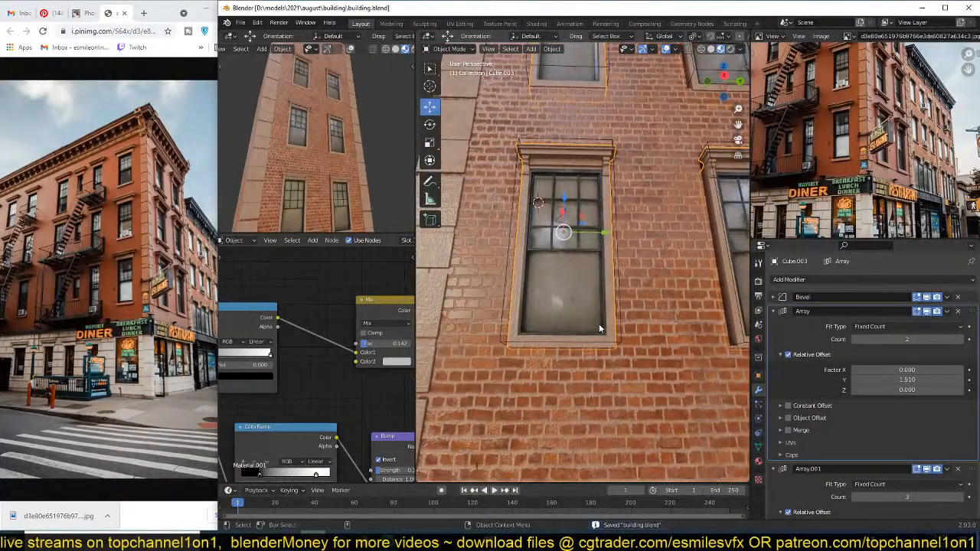
pyautogui.press('n')
pyautogui.scroll(2, 679, 204)
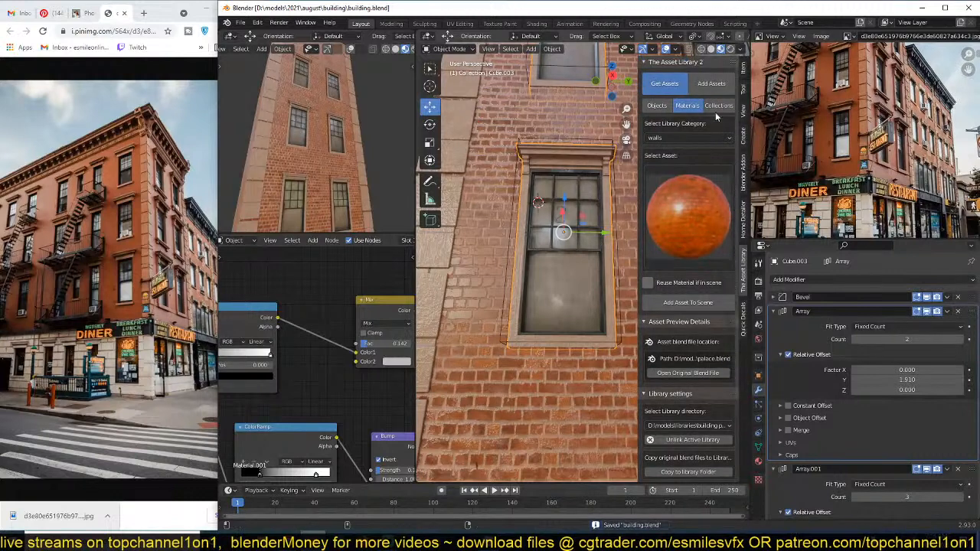
# Step: Start adding the window's material to the asset library and name the material "window"
pyautogui.click(711, 85)
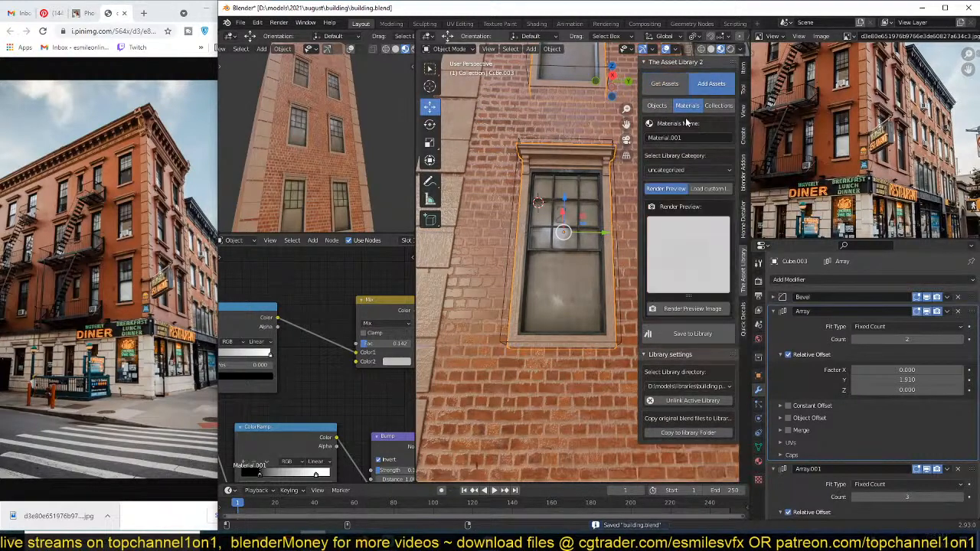
pyautogui.click(692, 386)
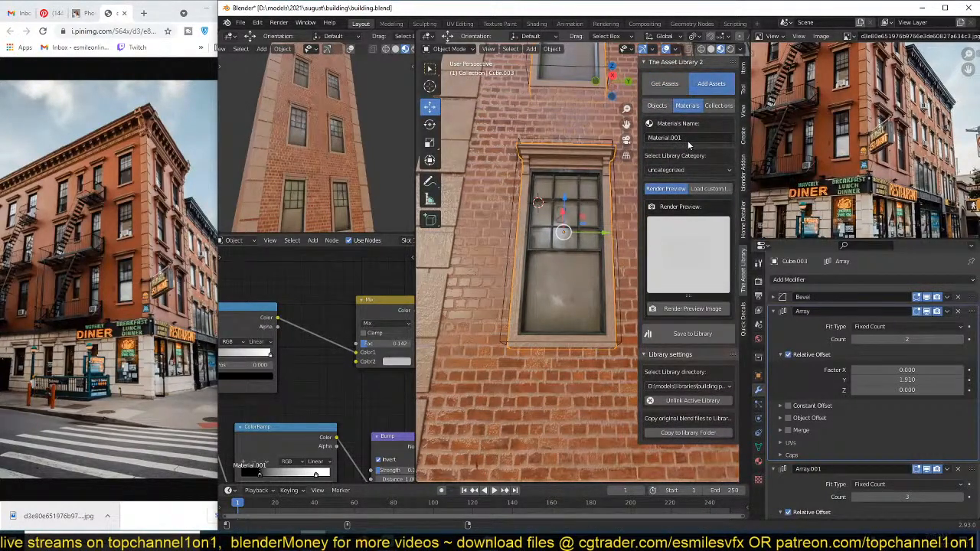
pyautogui.click(688, 139)
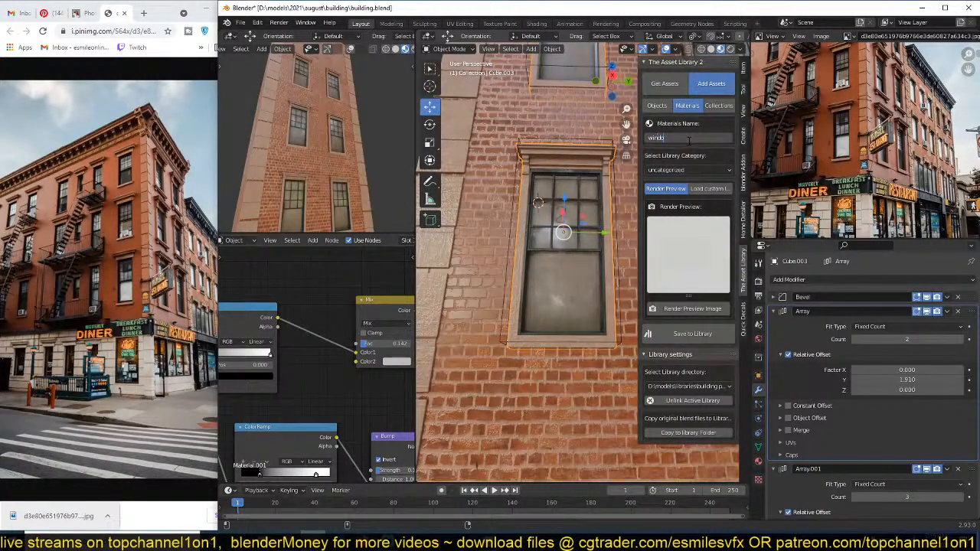
pyautogui.write('window')
pyautogui.press('Return')
pyautogui.click(701, 170)
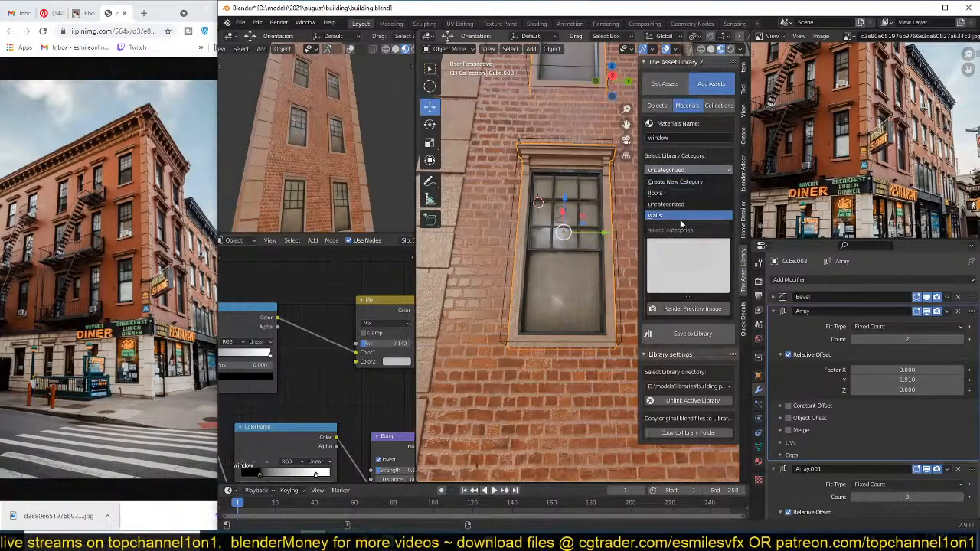
pyautogui.click(654, 192)
# Step: Switch to adding an object asset, name the object "window" and assign it to the windows library category
pyautogui.click(656, 107)
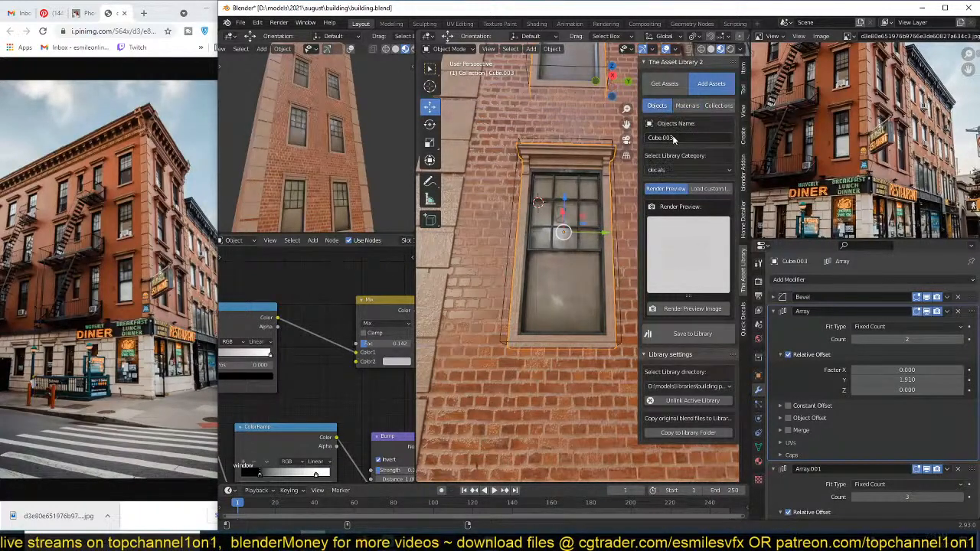
pyautogui.click(673, 138)
pyautogui.write('windo')
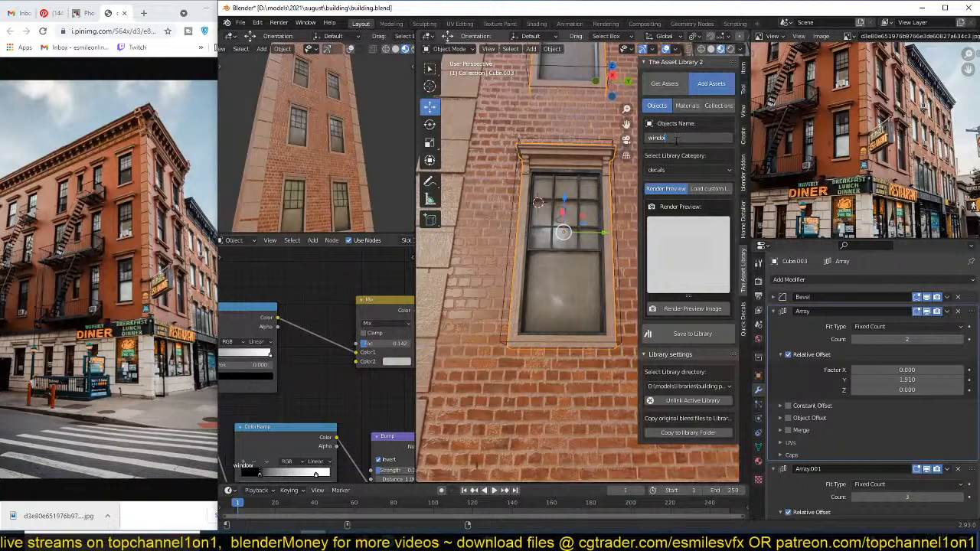
pyautogui.write('w')
pyautogui.press('Return')
pyautogui.click(686, 170)
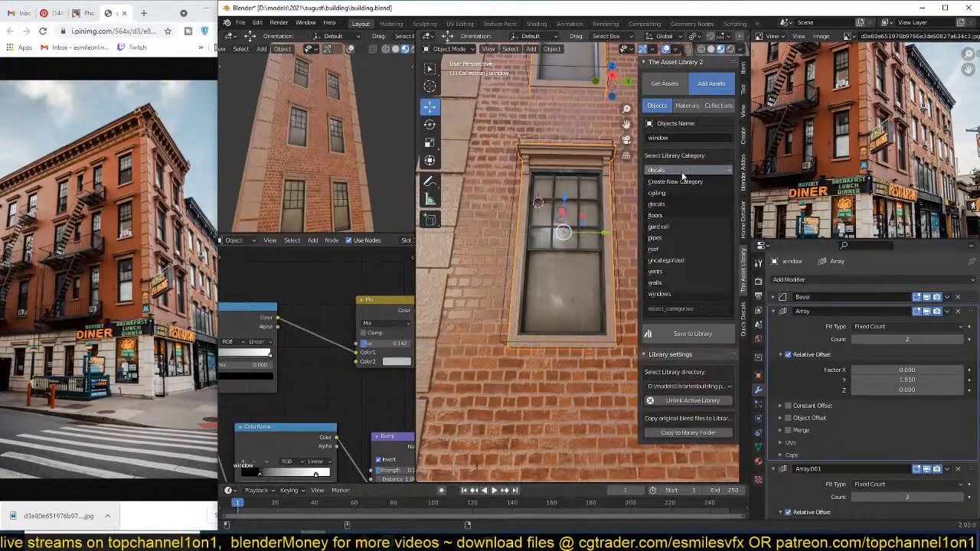
pyautogui.click(670, 291)
# Step: Hide both Array modifiers in the viewport and render a preview image of the single window
pyautogui.click(675, 309)
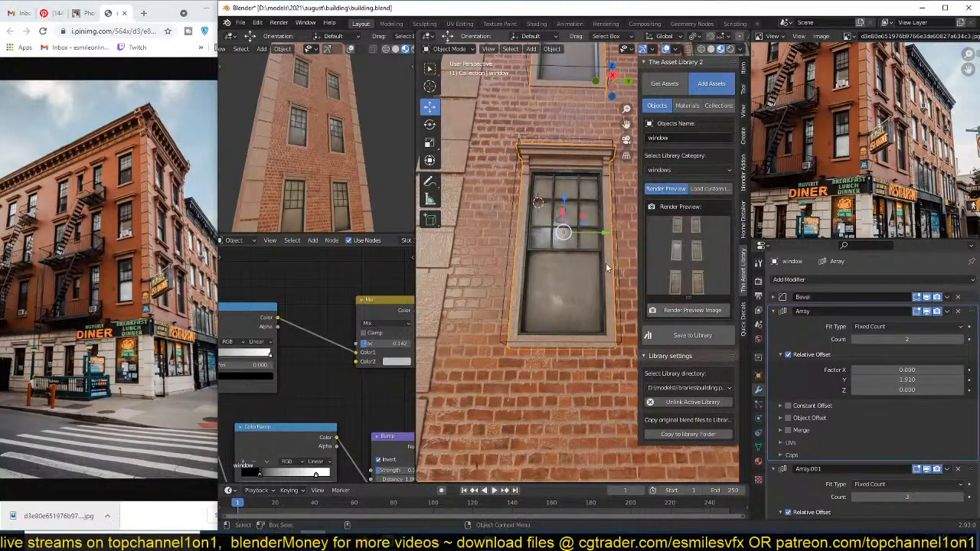
pyautogui.moveTo(616, 287); pyautogui.dragTo(672, 315, button='middle')
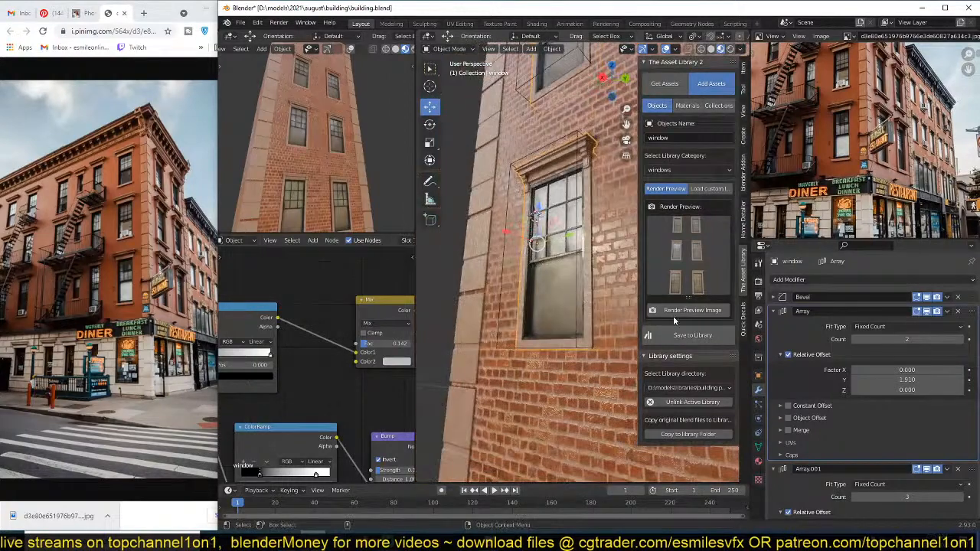
pyautogui.click(927, 311)
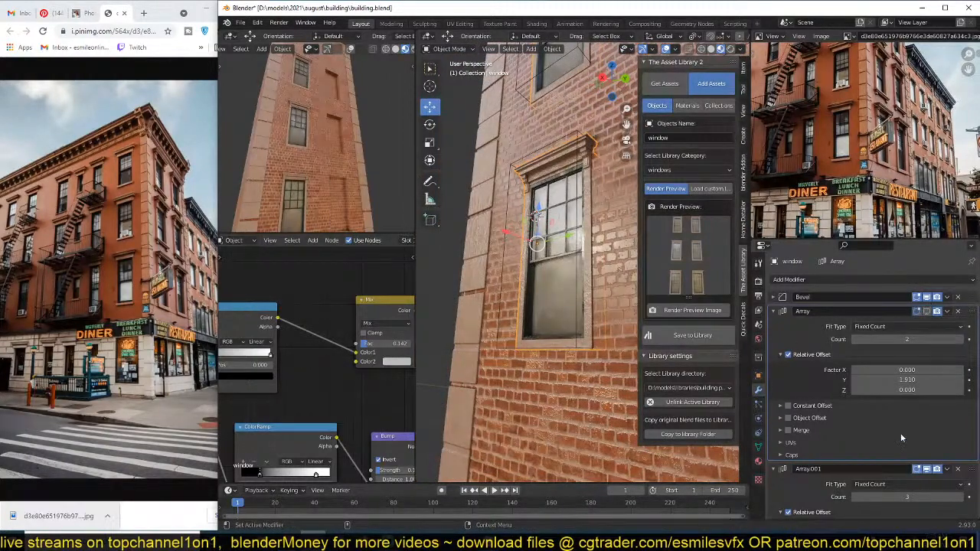
pyautogui.click(927, 469)
pyautogui.click(695, 311)
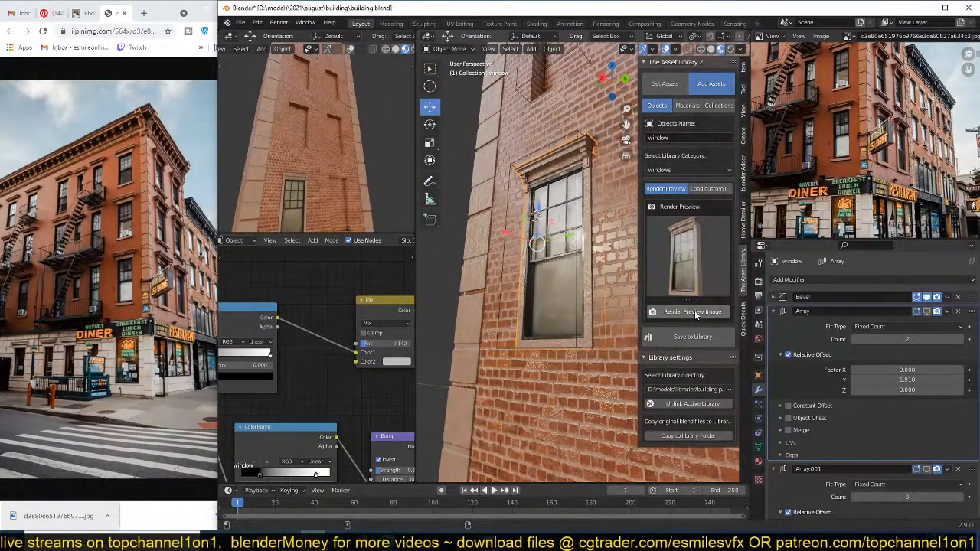
# Step: Render the window's preview again from a different view angle and save the object to the library
pyautogui.moveTo(591, 305); pyautogui.dragTo(688, 308, button='middle')
pyautogui.click(699, 311)
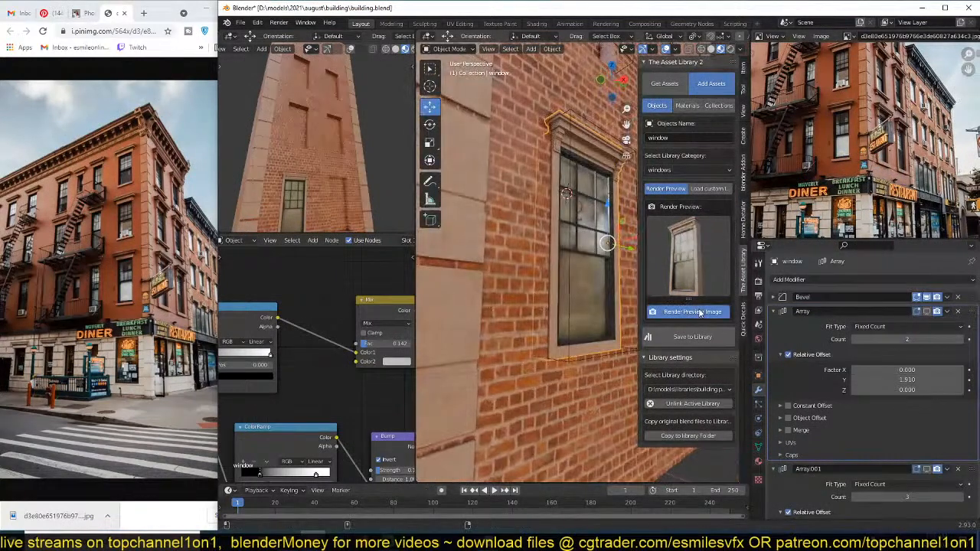
pyautogui.click(705, 339)
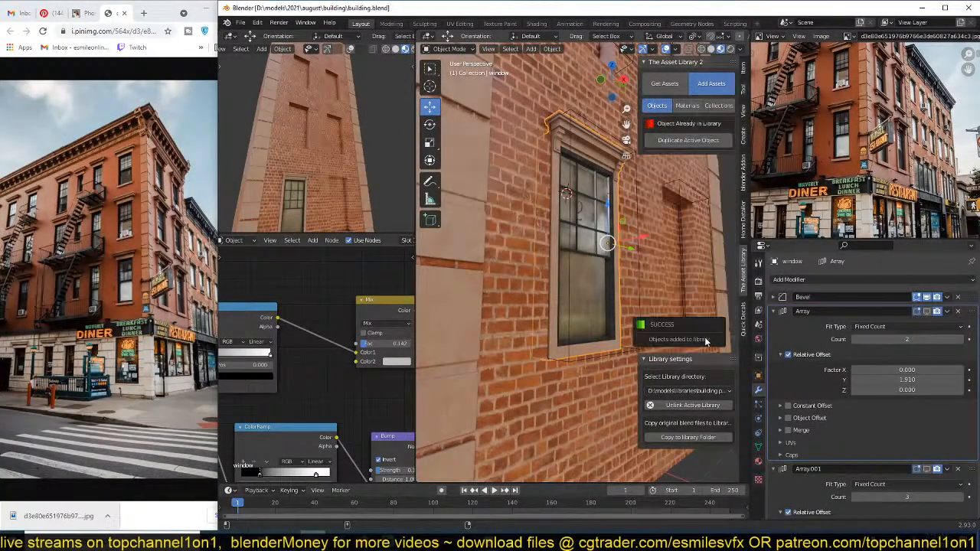
# Step: Show both Array modifiers in the viewport again and hide the asset library add-on
pyautogui.click(926, 311)
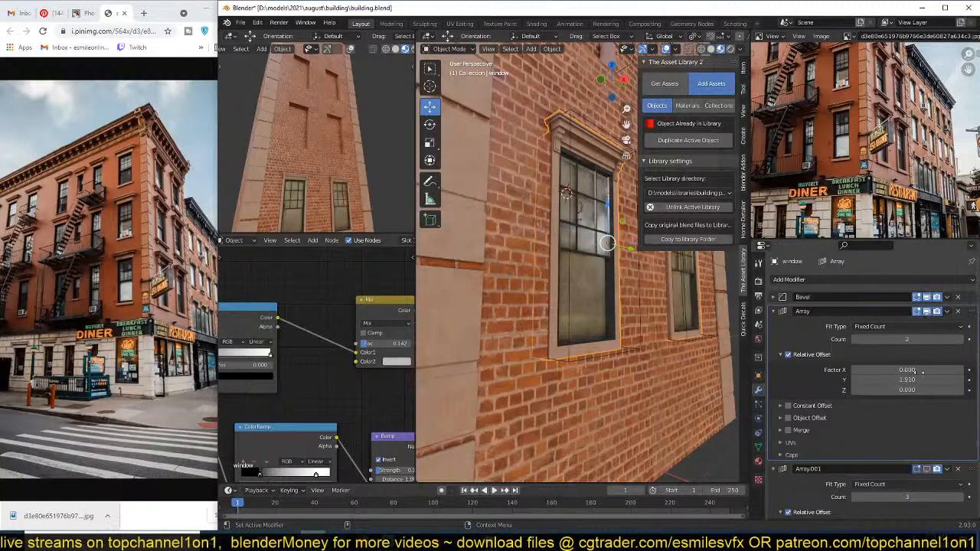
pyautogui.click(918, 468)
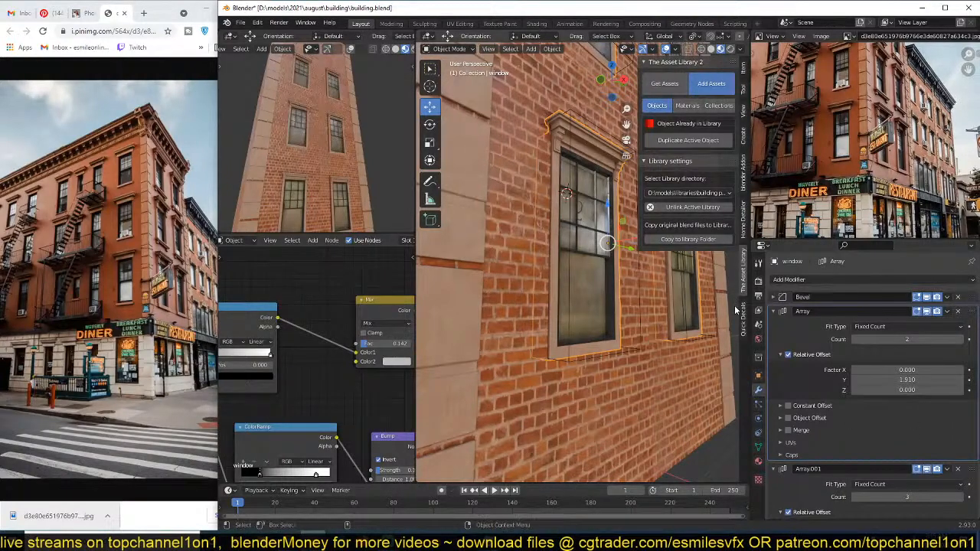
pyautogui.press('n')
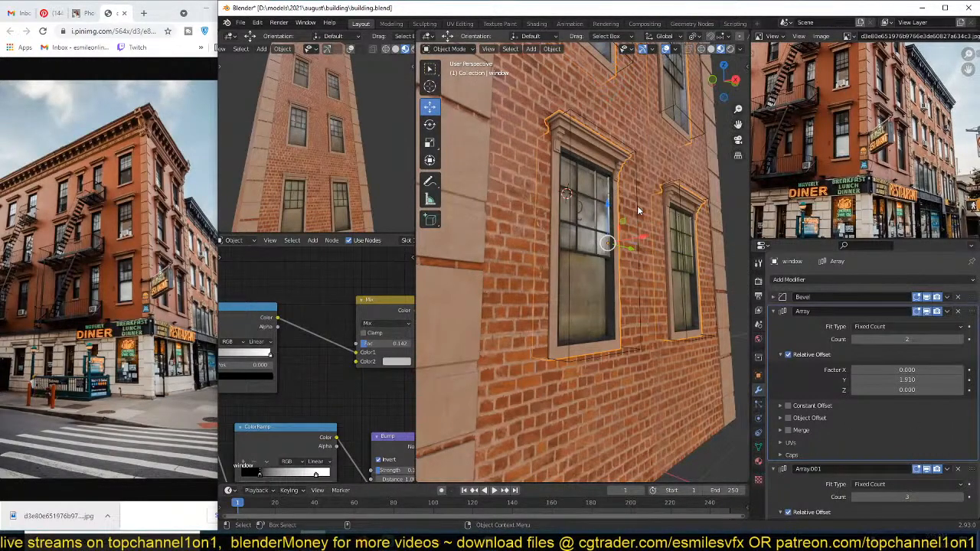
# Step: Deselect all objects, compare the facade with the reference photo and save the building file
pyautogui.click(637, 207)
pyautogui.moveTo(637, 207); pyautogui.dragTo(583, 195, button='middle')
pyautogui.hotkey('alt', 'a')
pyautogui.moveTo(863, 108); pyautogui.dragTo(859, 140, button='middle')
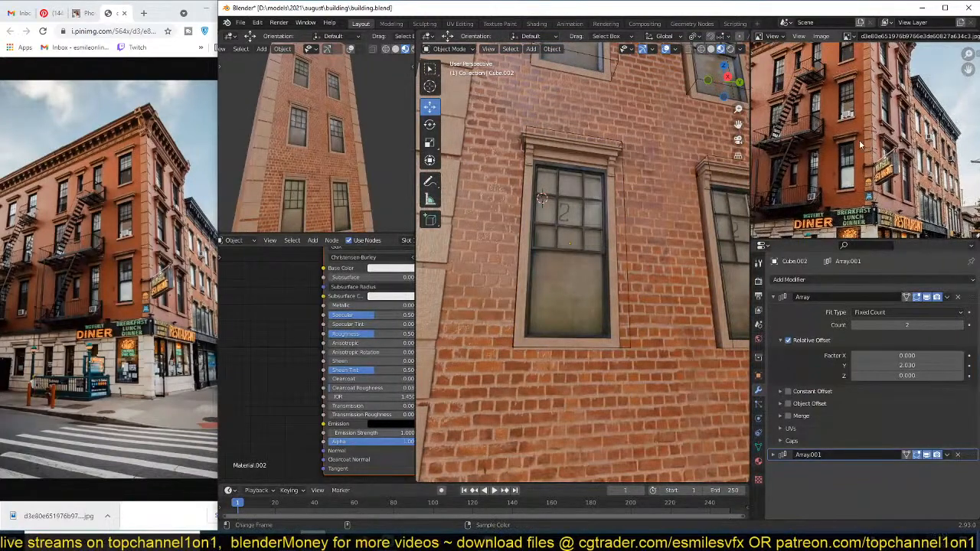
pyautogui.scroll(-5, 658, 259)
pyautogui.moveTo(658, 259); pyautogui.dragTo(672, 240, button='middle')
pyautogui.scroll(3, 648, 293)
pyautogui.hotkey('ctrl', 's')
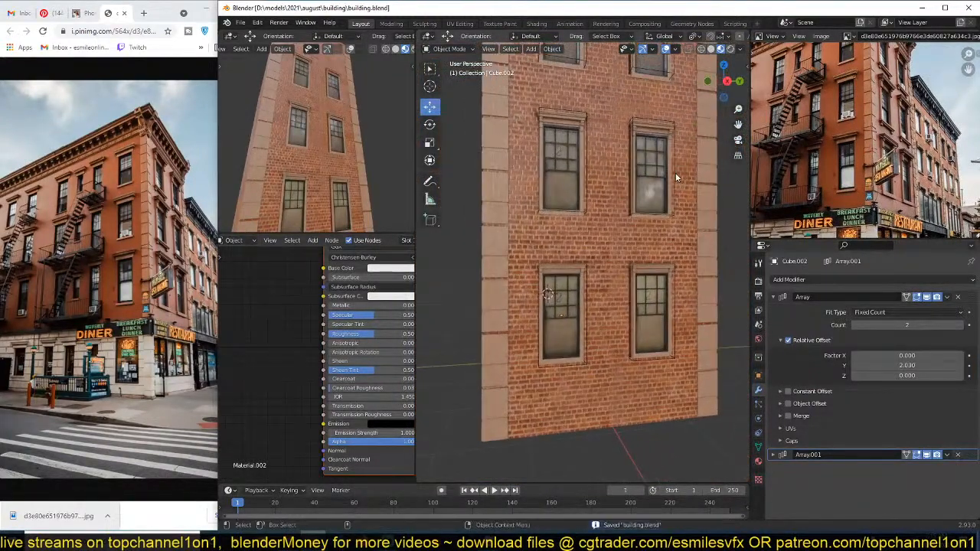
# Step: Examine the facade against the cornice and window tops in the reference photo, and select the window object
pyautogui.moveTo(649, 294); pyautogui.dragTo(636, 291, button='middle')
pyautogui.scroll(-3, 635, 291)
pyautogui.scroll(-2, 863, 138)
pyautogui.scroll(5, 872, 130)
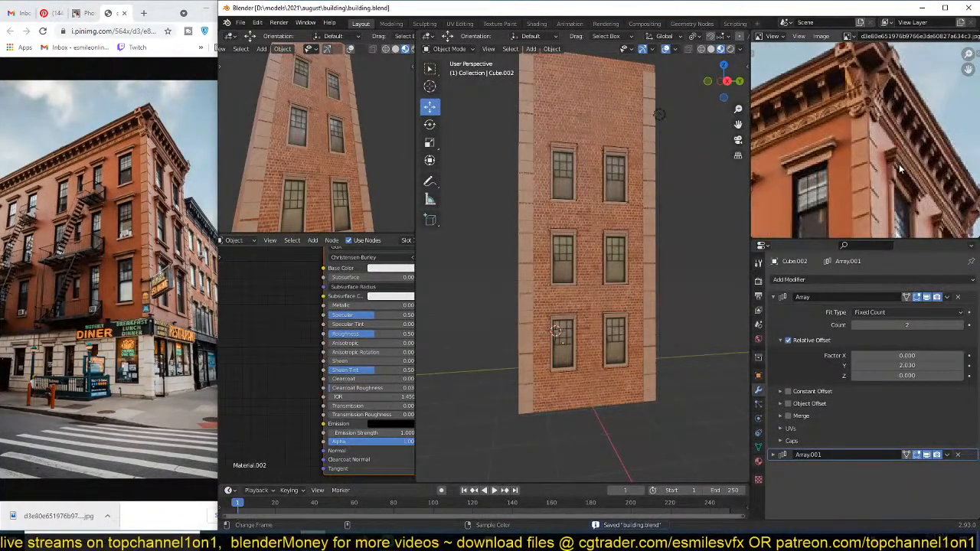
pyautogui.moveTo(635, 142); pyautogui.dragTo(667, 141, button='middle')
pyautogui.scroll(3, 668, 141)
pyautogui.click(557, 139)
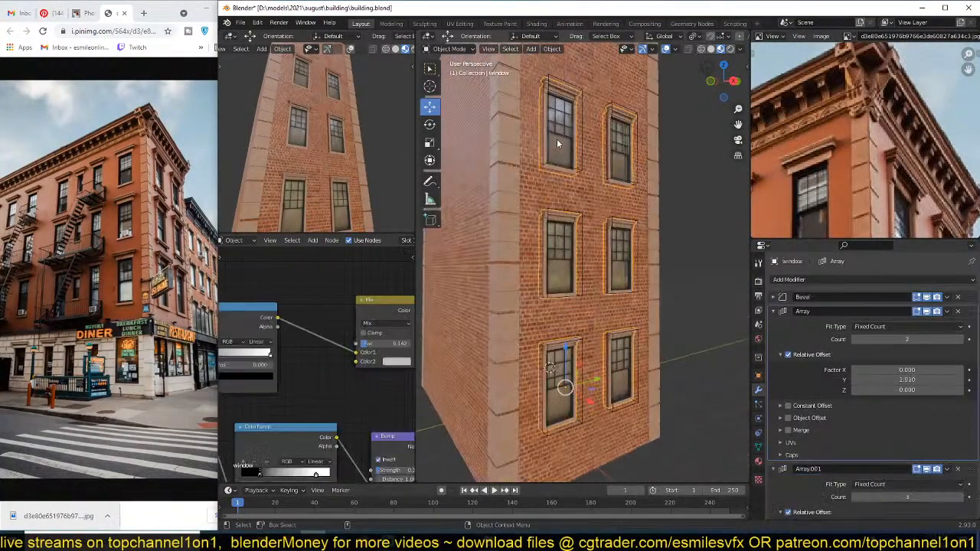
# Step: Raise the vertical Array count to 4 on both the window and the Boolean cutter object behind it
pyautogui.click(792, 311)
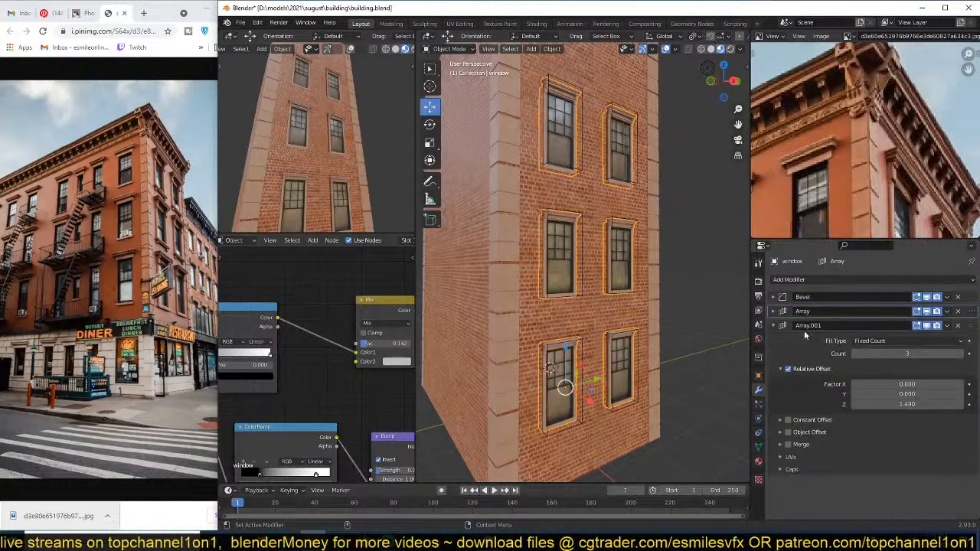
pyautogui.click(959, 354)
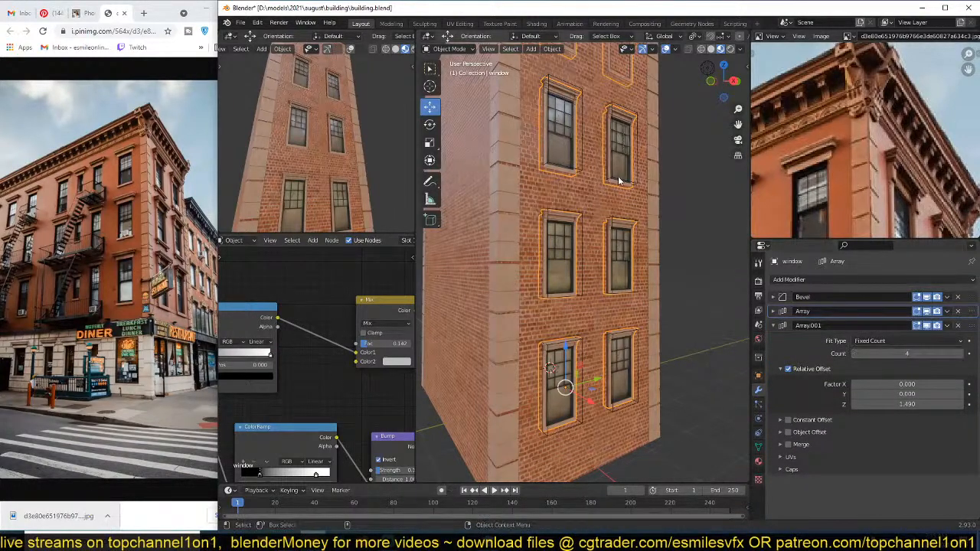
pyautogui.click(641, 192)
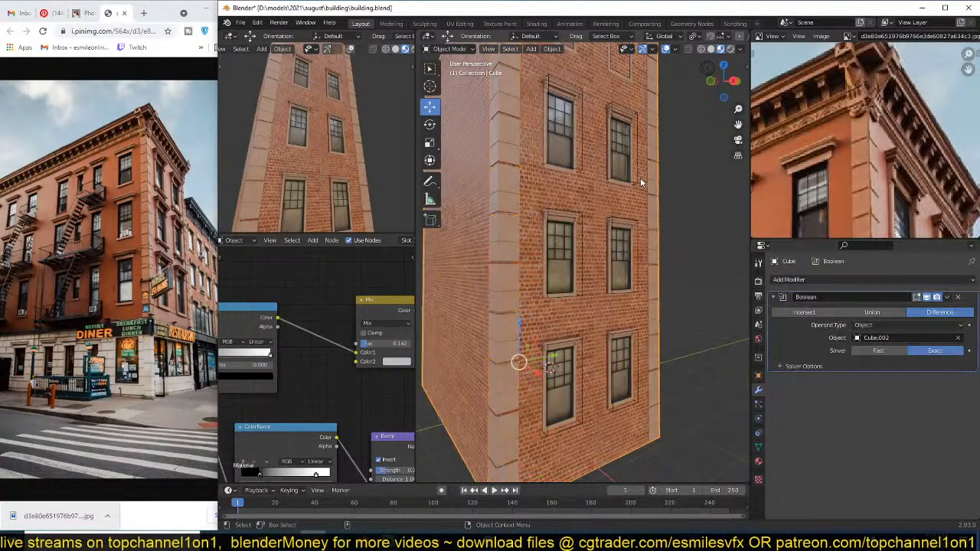
pyautogui.click(639, 177)
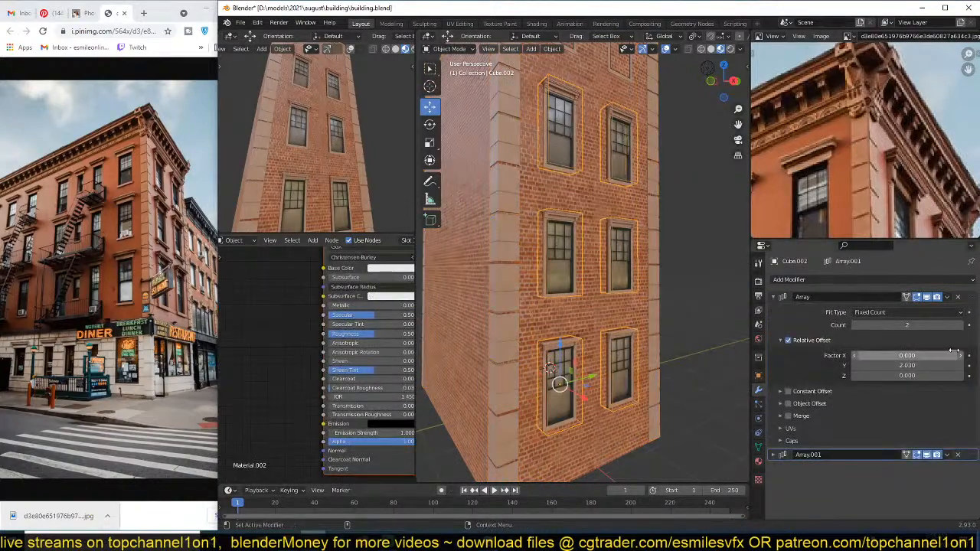
pyautogui.click(779, 455)
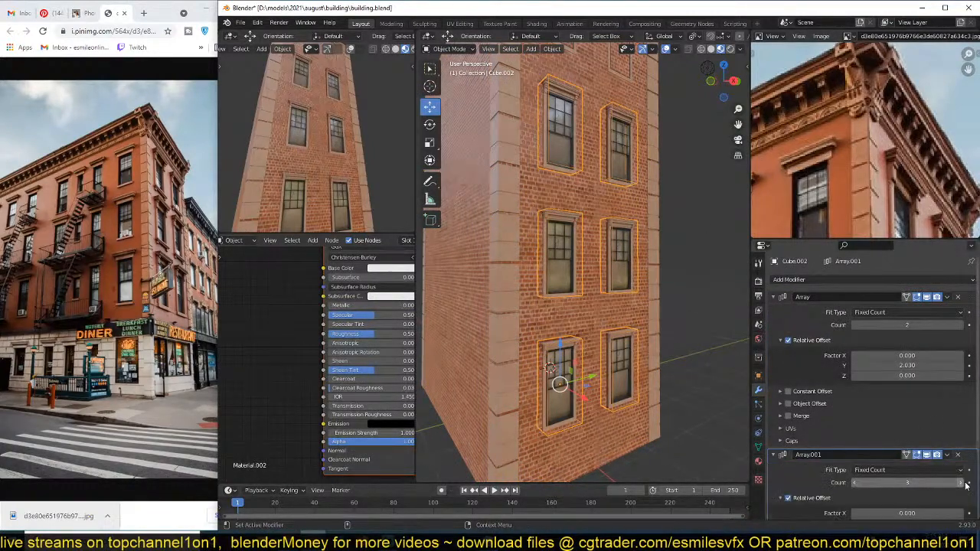
pyautogui.keyDown('shift'); pyautogui.moveTo(561, 226); pyautogui.dragTo(596, 318, button='middle'); pyautogui.keyUp('shift')
# Step: Save the building file and select the arrayed window cutter
pyautogui.click(603, 294)
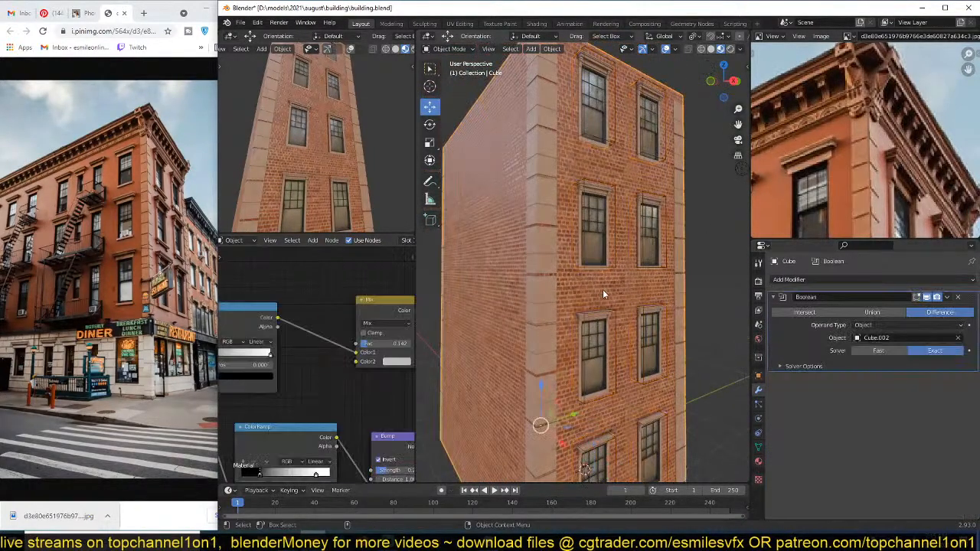
pyautogui.hotkey('ctrl', 's')
pyautogui.scroll(-2, 623, 244)
pyautogui.click(605, 232)
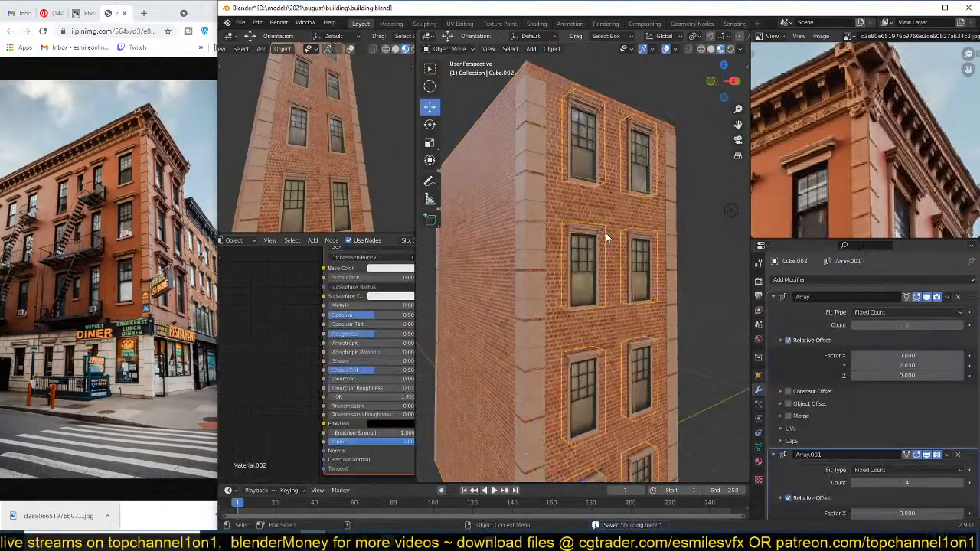
# Step: Place the 3D cursor on the building's top corner above the stone quoins, with the window cutter selected
pyautogui.moveTo(609, 216); pyautogui.dragTo(610, 242, button='middle')
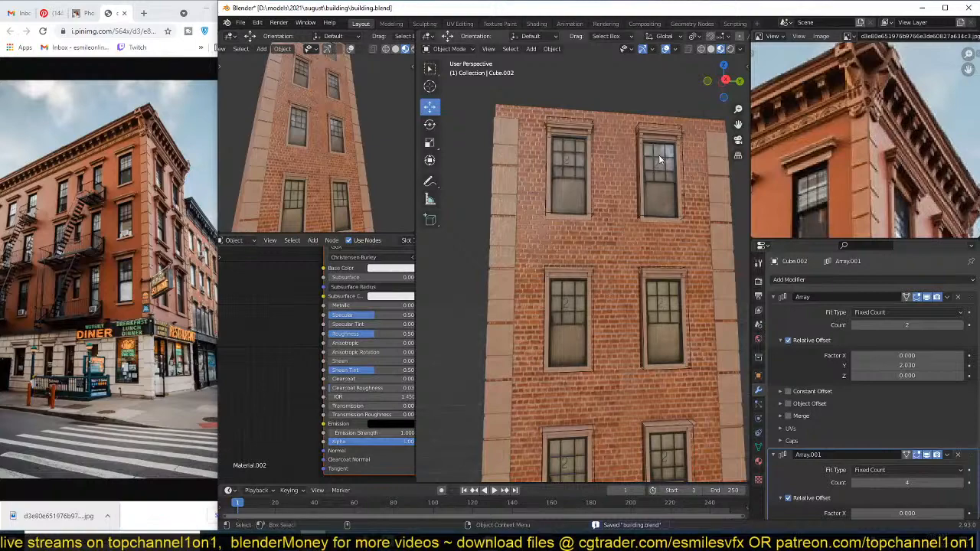
pyautogui.moveTo(582, 161); pyautogui.dragTo(609, 254, button='middle')
pyautogui.scroll(5, 590, 300)
pyautogui.scroll(-1, 568, 221)
pyautogui.scroll(-3, 568, 224)
pyautogui.moveTo(568, 224); pyautogui.dragTo(585, 239, button='middle')
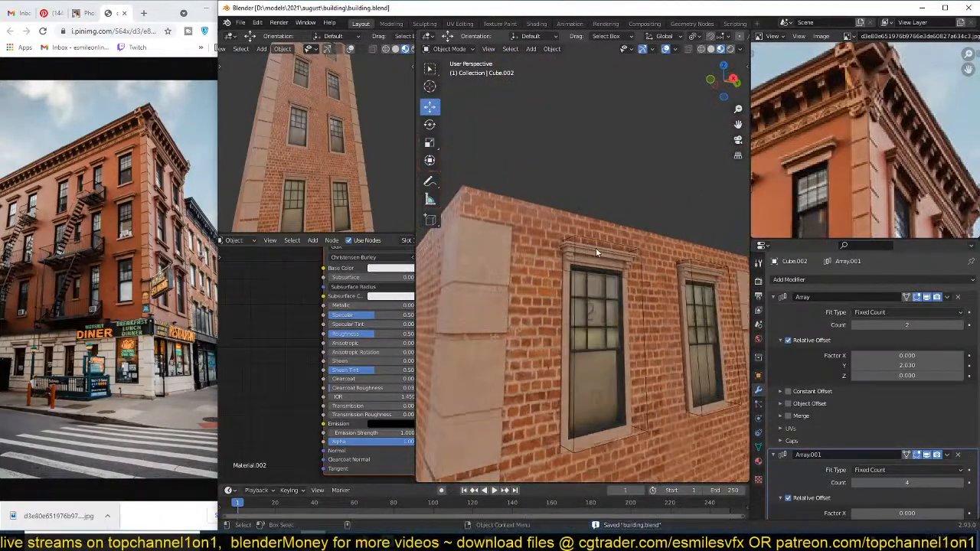
pyautogui.click(596, 252)
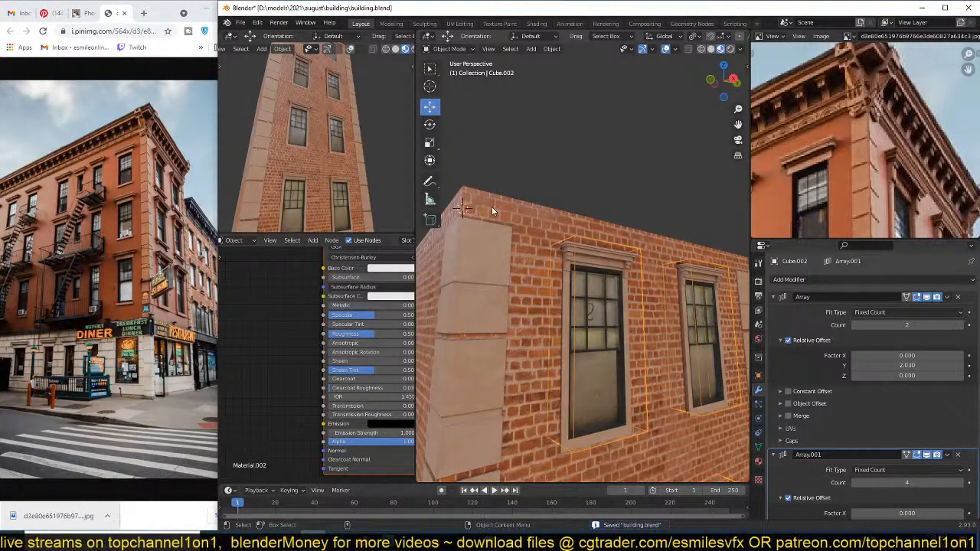
# Step: Check the decals category in the asset library and choose a stepped concave cornice profile from the ceiling category
pyautogui.press('n')
pyautogui.click(681, 138)
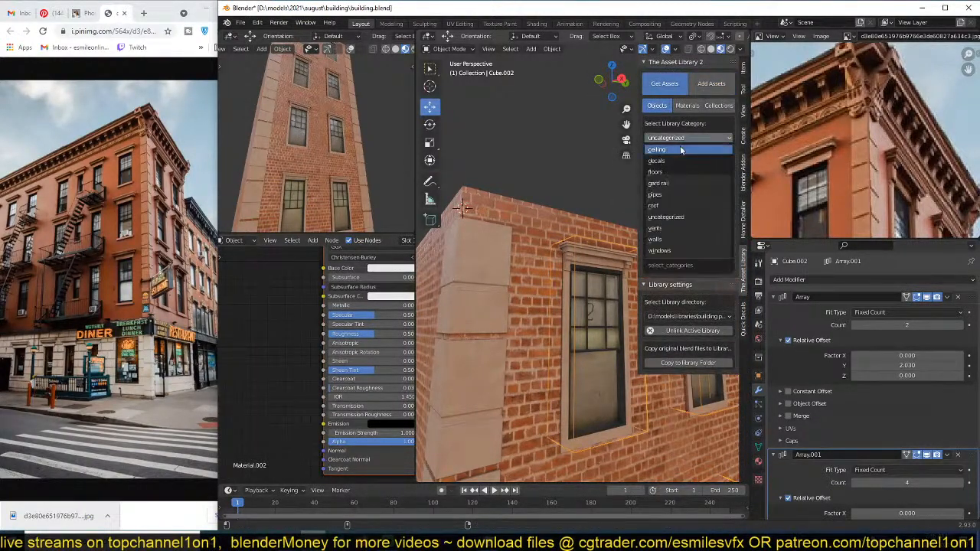
pyautogui.click(672, 161)
pyautogui.click(679, 190)
pyautogui.click(664, 138)
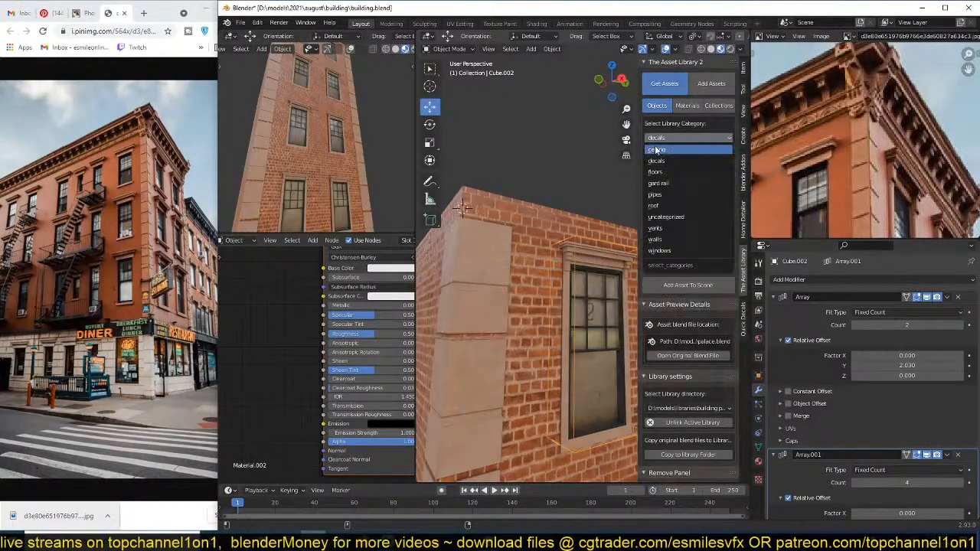
pyautogui.click(656, 150)
pyautogui.click(672, 173)
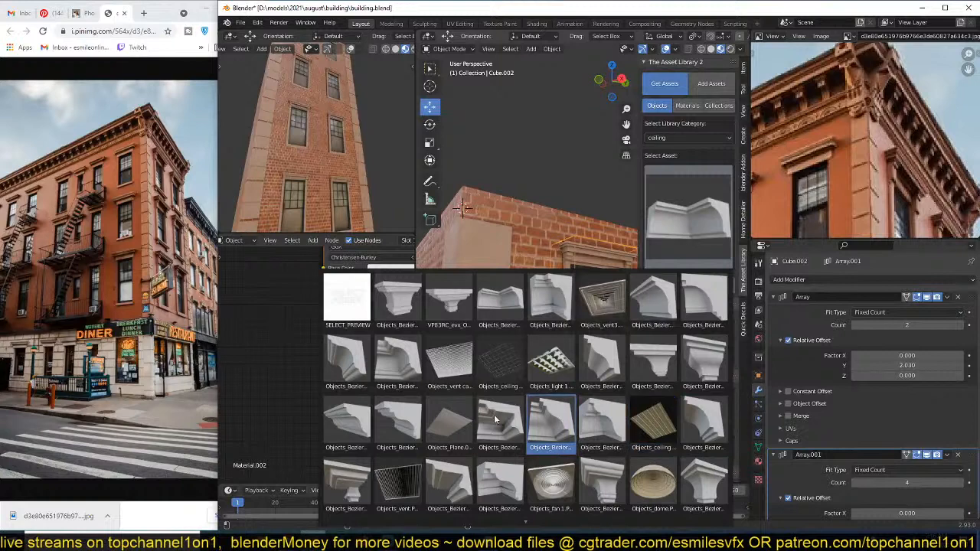
pyautogui.click(410, 369)
pyautogui.scroll(2, 486, 290)
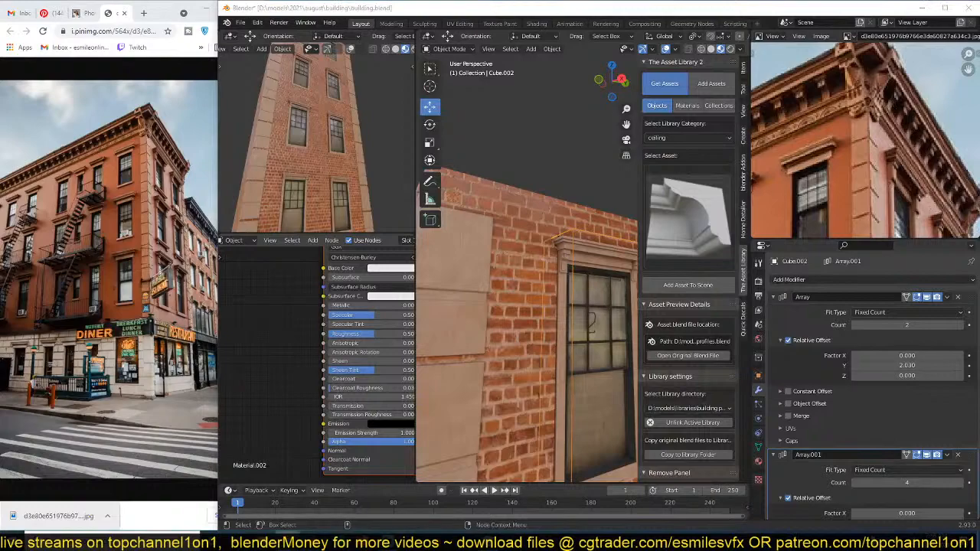
# Step: Switch to Chrome, open Discord in an enlarged window and go to the general channel of the "ts" server
pyautogui.write('di')
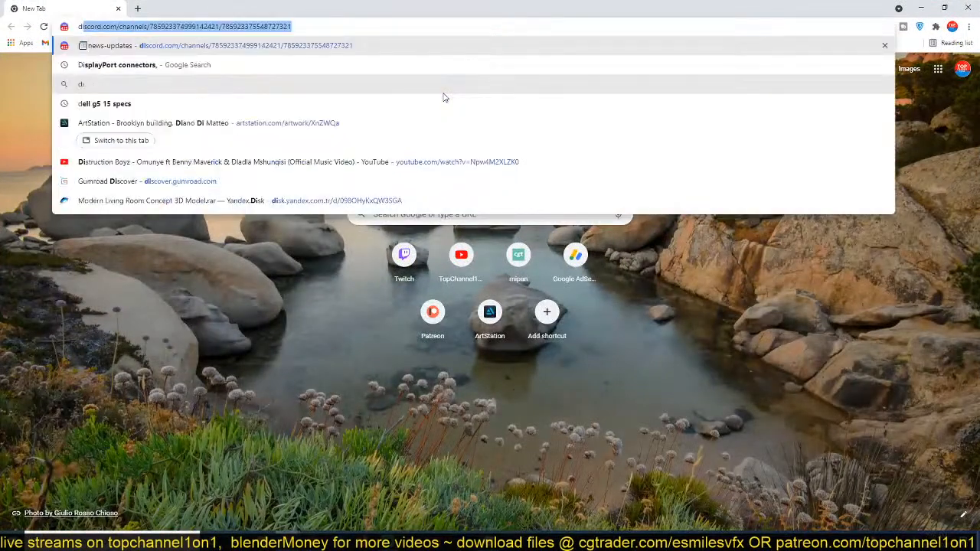
pyautogui.press('Return')
pyautogui.moveTo(457, 10); pyautogui.dragTo(495, 96)
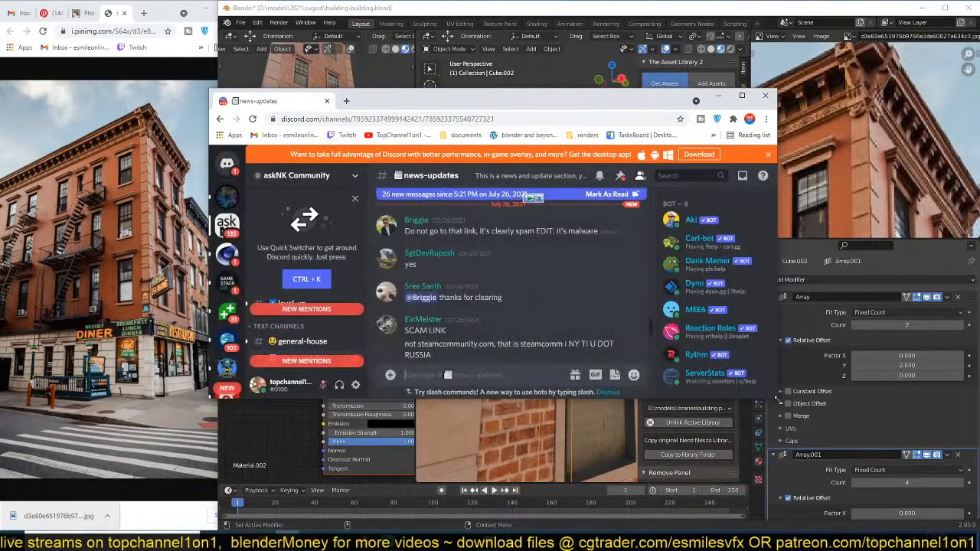
pyautogui.moveTo(776, 398); pyautogui.dragTo(785, 503)
pyautogui.scroll(-5, 591, 299)
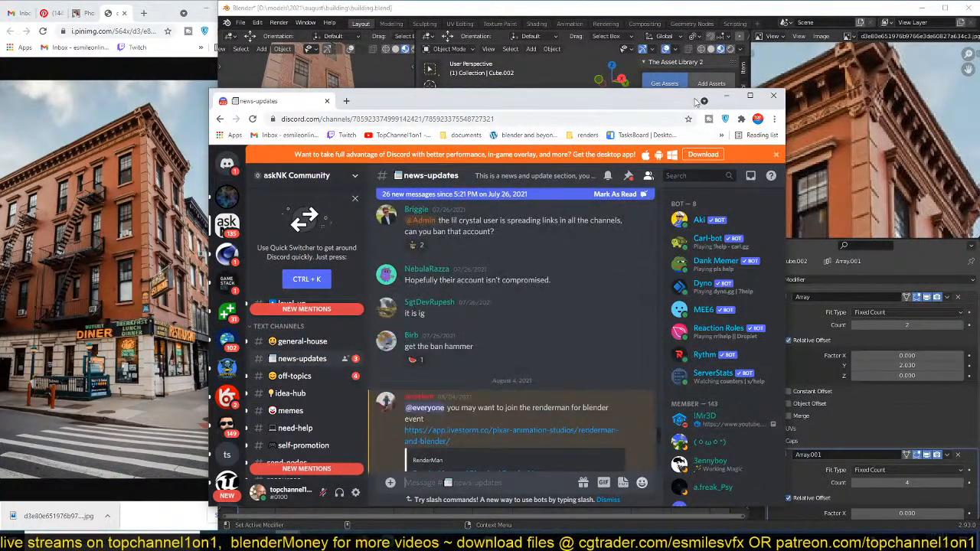
pyautogui.click(748, 97)
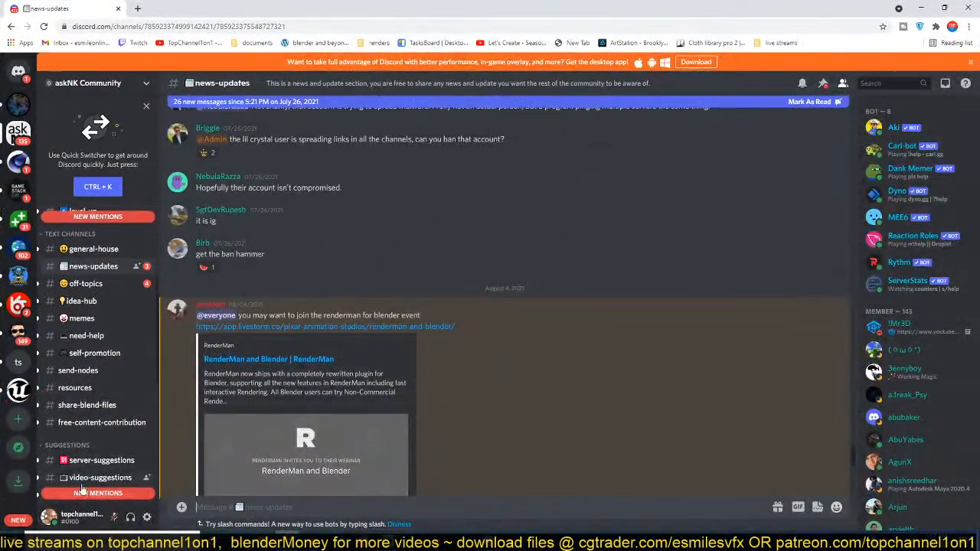
pyautogui.click(18, 362)
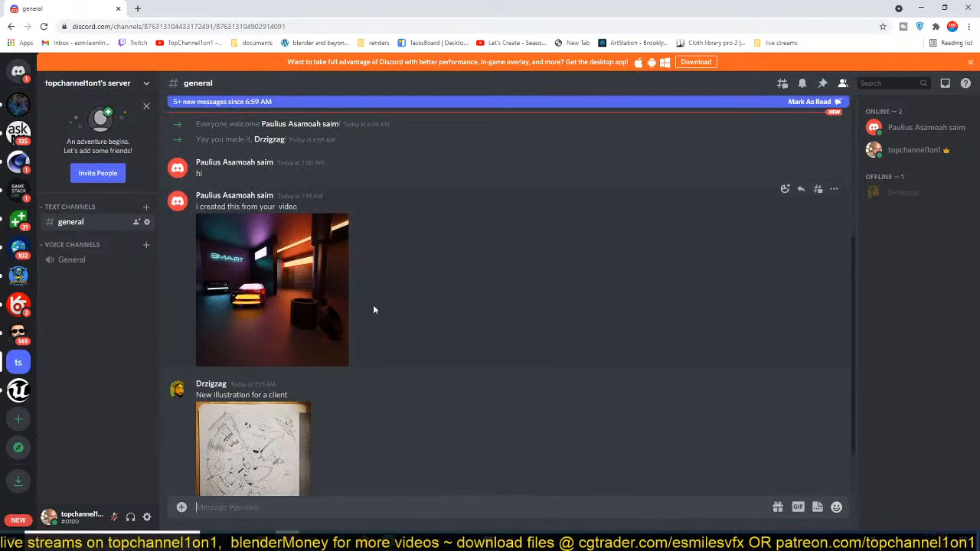
# Step: View the shared neon garage render at larger size and return to the channel messages
pyautogui.click(284, 289)
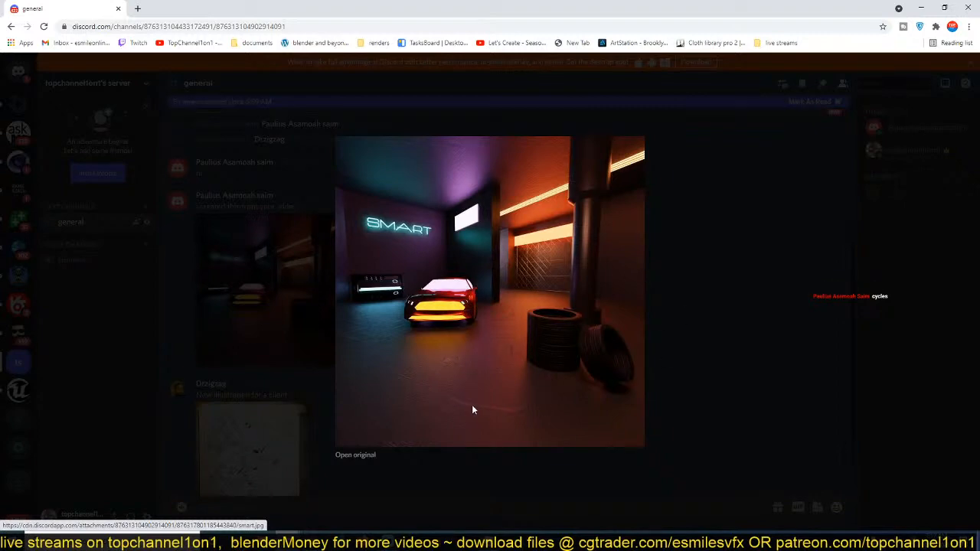
pyautogui.click(494, 471)
pyautogui.scroll(-2, 579, 378)
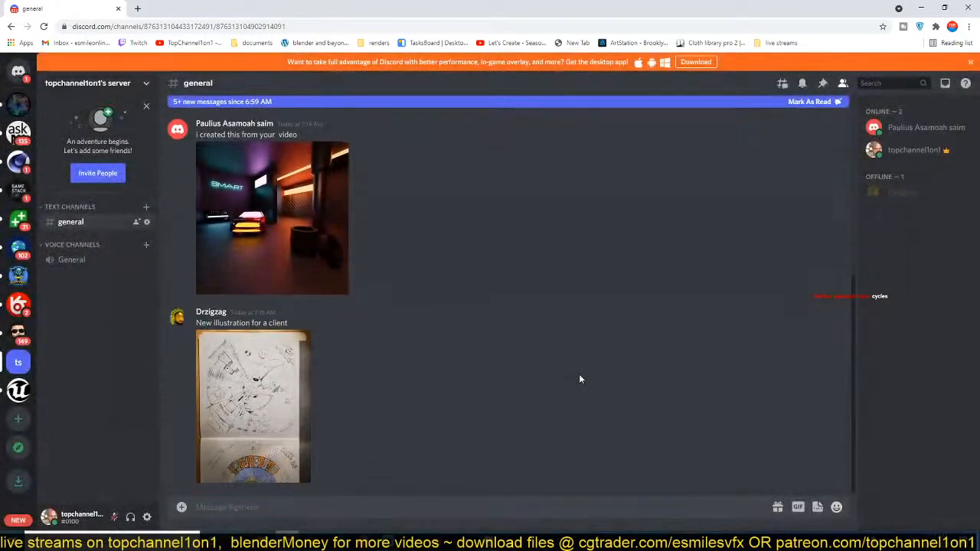
# Step: Examine the shared client illustration up close, close it and reduce the page zoom to 110%
pyautogui.click(264, 390)
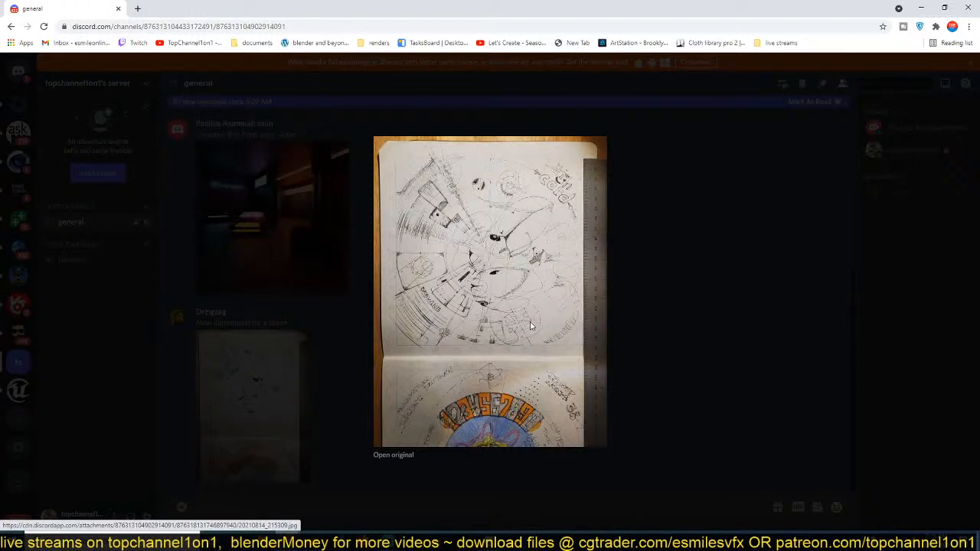
pyautogui.keyDown('ctrl'); pyautogui.scroll(5, 526, 287); pyautogui.keyUp('ctrl')
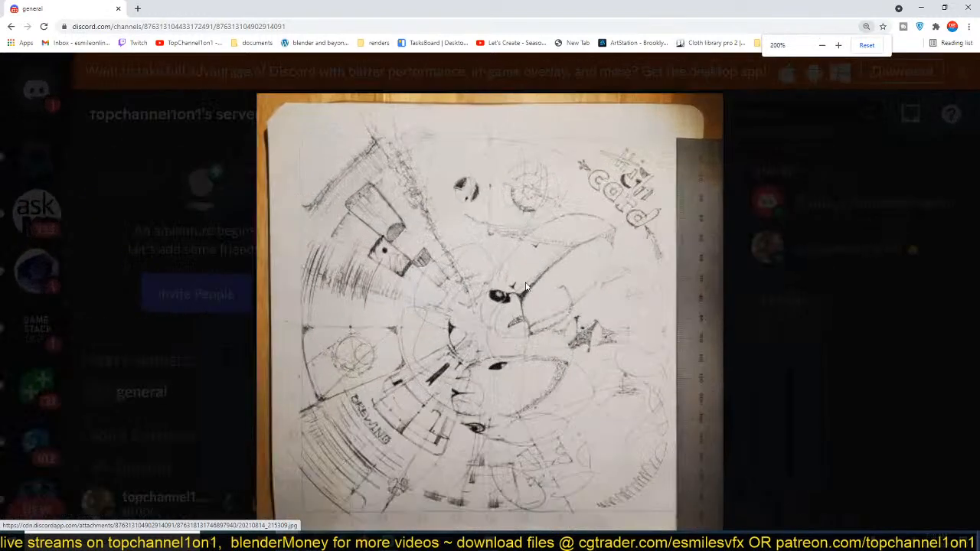
pyautogui.keyDown('ctrl'); pyautogui.scroll(-2, 526, 287); pyautogui.keyUp('ctrl')
pyautogui.keyDown('ctrl'); pyautogui.scroll(2, 526, 287); pyautogui.keyUp('ctrl')
pyautogui.keyDown('ctrl'); pyautogui.scroll(-2, 525, 287); pyautogui.keyUp('ctrl')
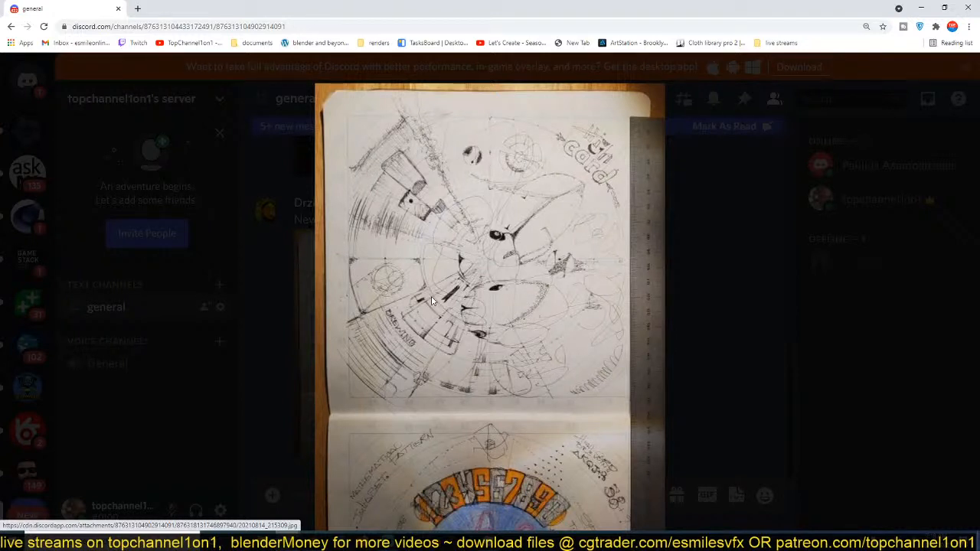
pyautogui.click(298, 373)
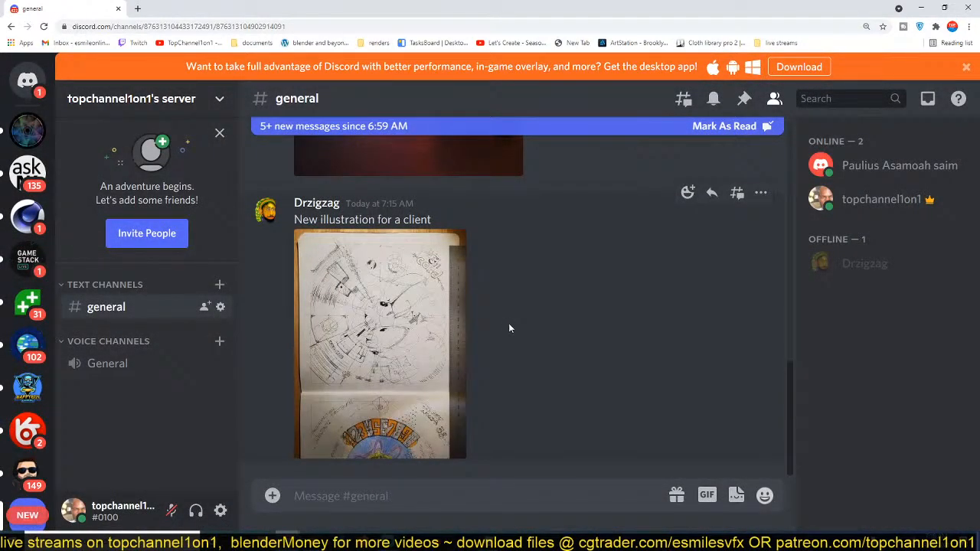
pyautogui.hotkey('ctrl', '-')
pyautogui.hotkey('ctrl', '-')
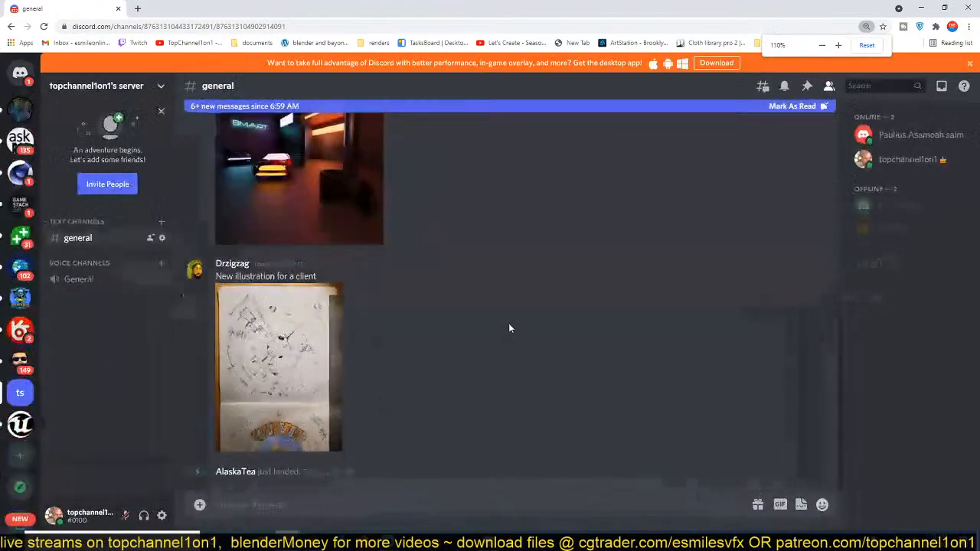
# Step: Look through the general channel's messages and switch back to Blender
pyautogui.scroll(5, 508, 327)
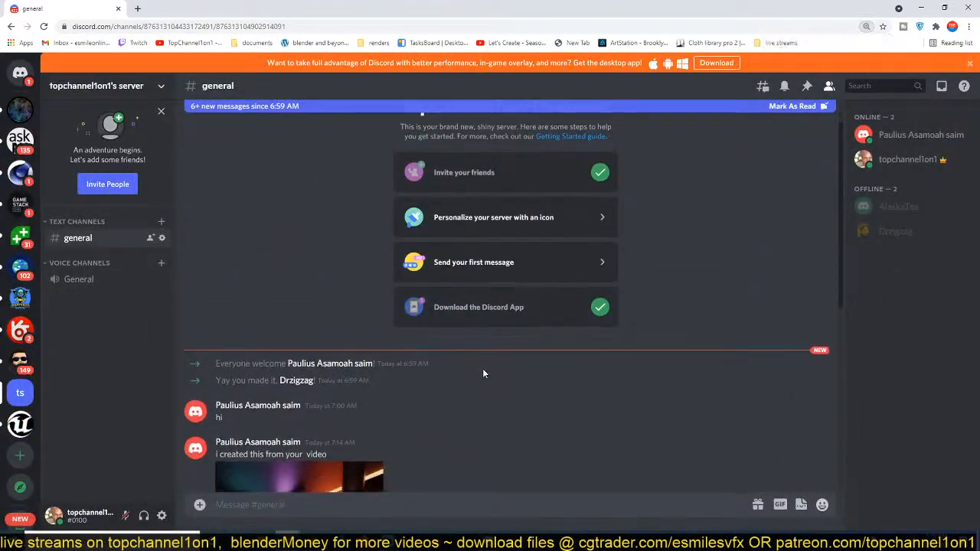
pyautogui.scroll(-5, 483, 374)
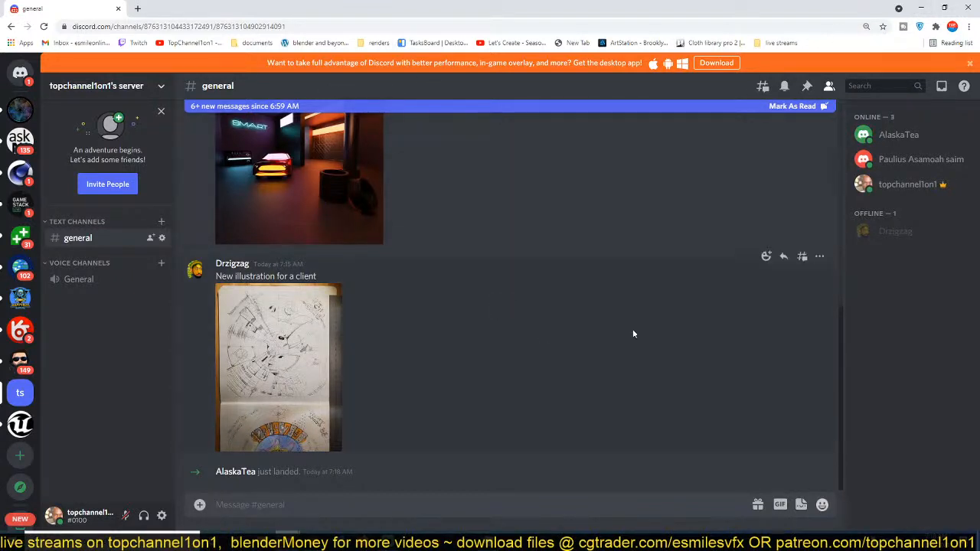
pyautogui.click(921, 8)
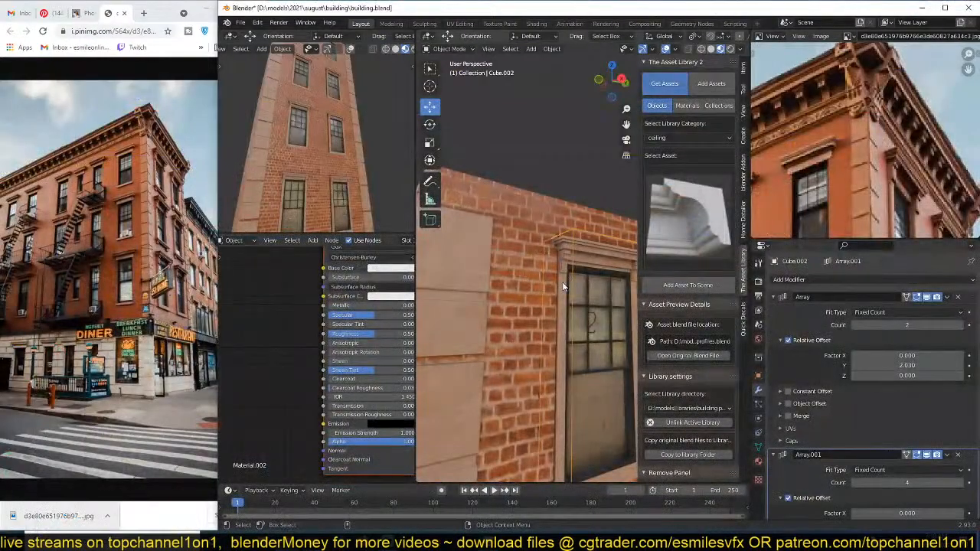
# Step: Add the chosen ceiling cornice asset to the scene at the building's top corner
pyautogui.click(563, 286)
pyautogui.scroll(-3, 552, 248)
pyautogui.moveTo(551, 246); pyautogui.dragTo(478, 156, button='middle')
pyautogui.scroll(4, 528, 238)
pyautogui.click(723, 290)
pyautogui.scroll(-4, 550, 203)
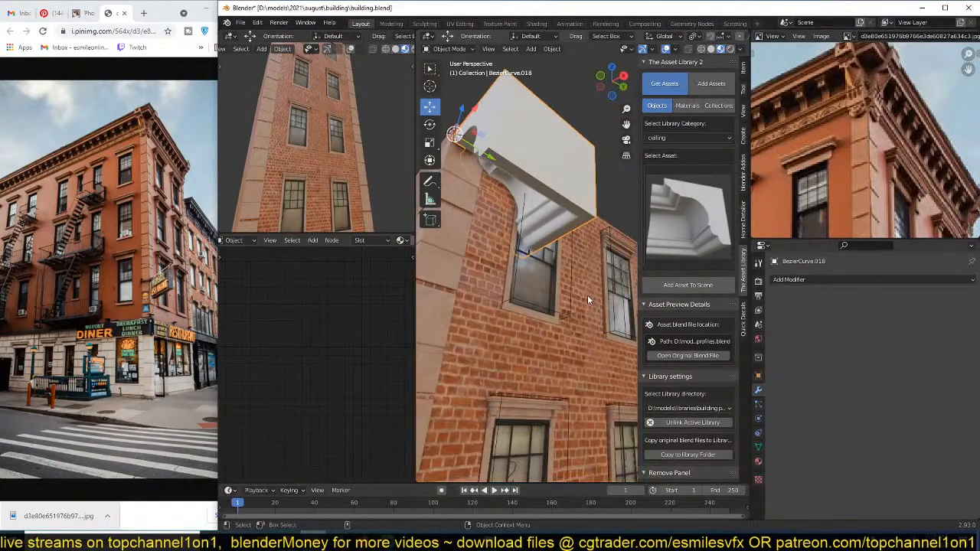
# Step: Link the corner quoins' material to the cornice piece
pyautogui.keyDown('shift'); pyautogui.moveTo(547, 394); pyautogui.dragTo(510, 300, button='middle'); pyautogui.keyUp('shift')
pyautogui.keyDown('shift'); pyautogui.moveTo(499, 229); pyautogui.dragTo(538, 252, button='middle'); pyautogui.keyUp('shift')
pyautogui.keyDown('shift'); pyautogui.click(493, 269); pyautogui.keyUp('shift')
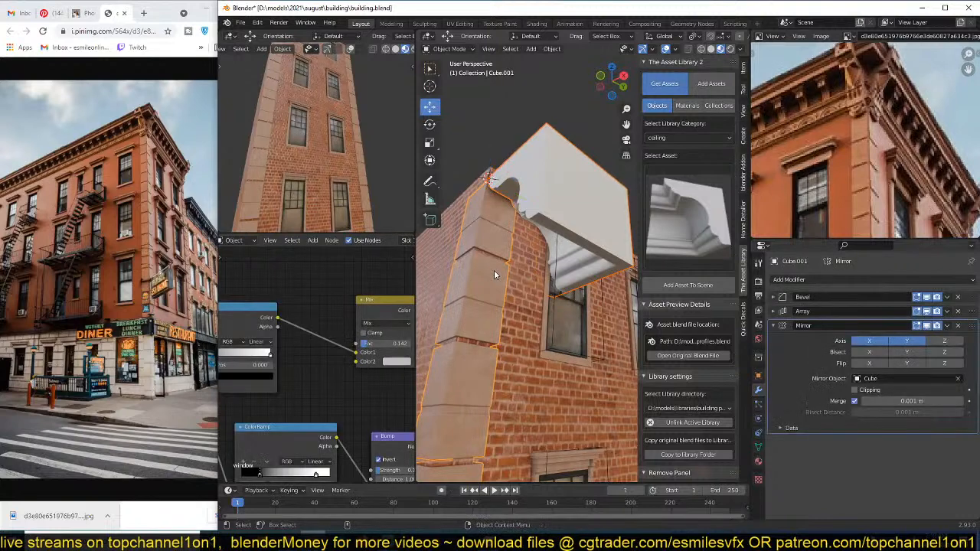
pyautogui.hotkey('ctrl', 'l')
pyautogui.click(494, 264)
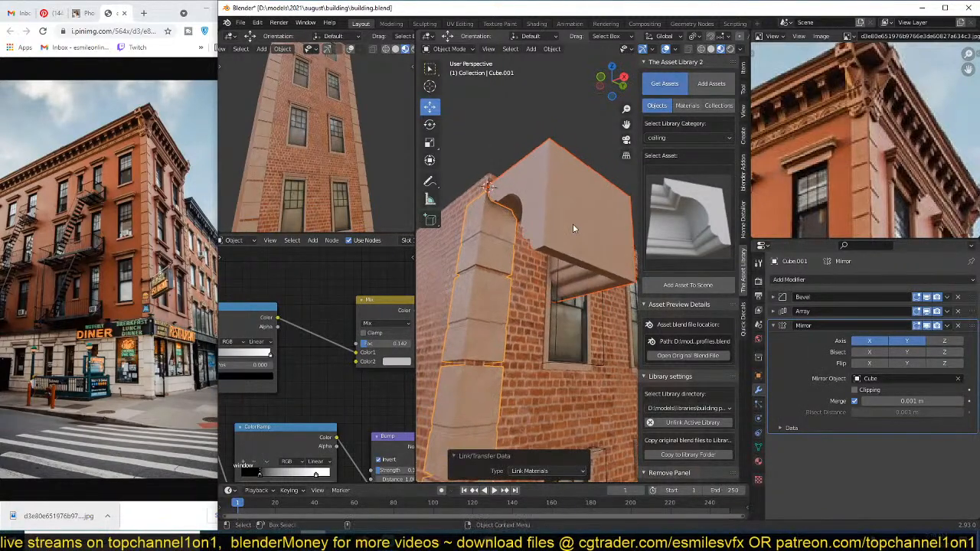
# Step: Scale the cornice piece uniformly to 0.240 and hide the asset library sidebar
pyautogui.click(572, 224)
pyautogui.press('s')
pyautogui.click(525, 199)
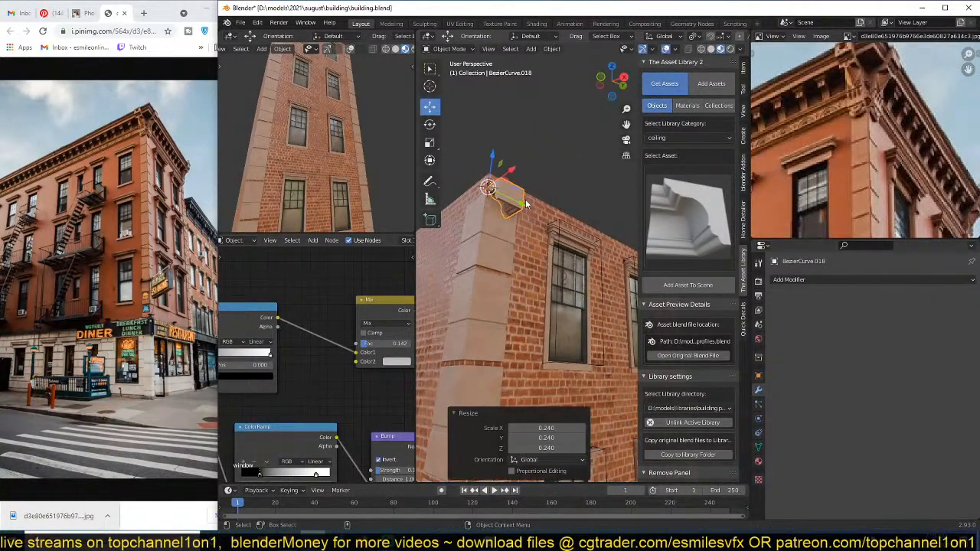
pyautogui.scroll(5, 525, 199)
pyautogui.moveTo(528, 205); pyautogui.dragTo(555, 252, button='middle')
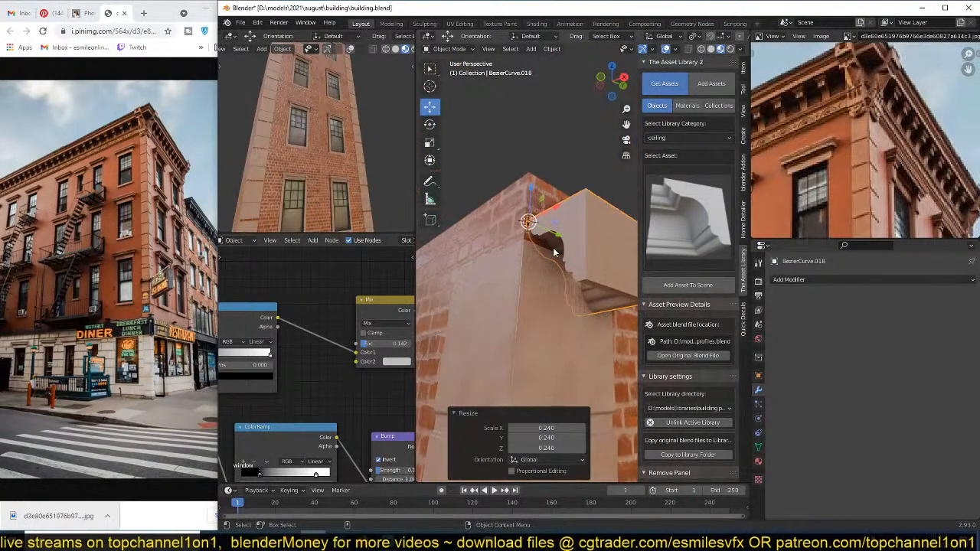
pyautogui.rightClick(555, 252)
pyautogui.press('Escape')
pyautogui.press('n')
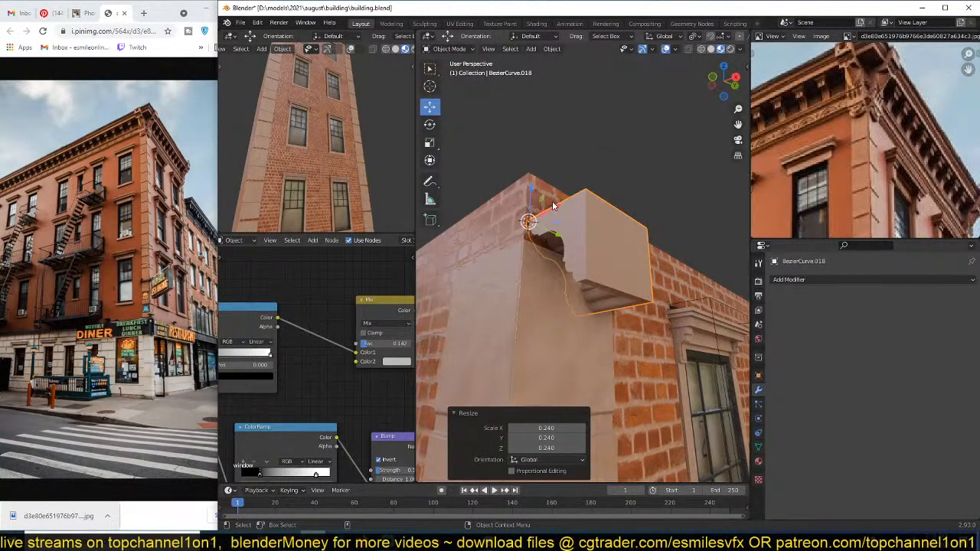
# Step: Rotate the cornice piece 90° about the Z axis
pyautogui.moveTo(589, 269)
pyautogui.mouseDown(button='middle')
pyautogui.moveTo(574, 296)
pyautogui.moveTo(585, 272)
pyautogui.mouseUp(button='middle')
pyautogui.write('rz90')
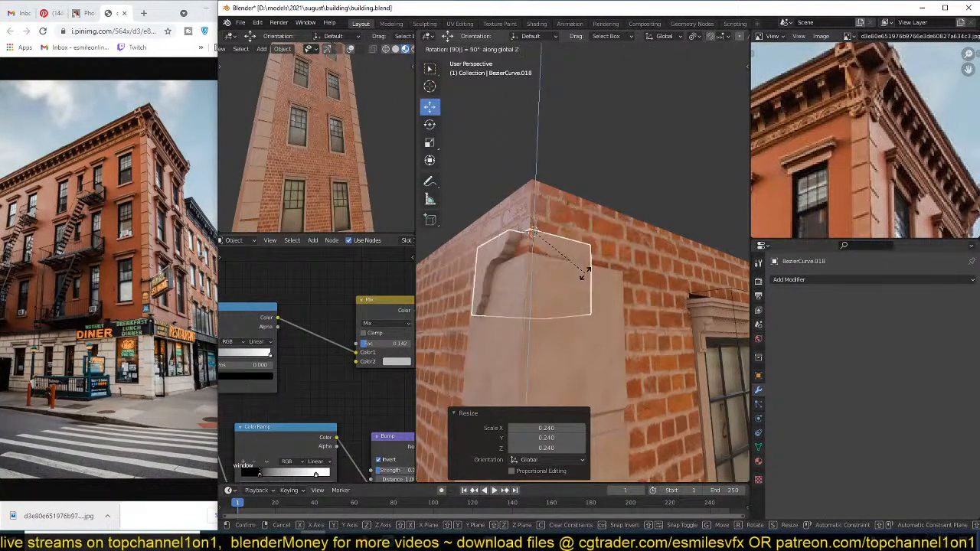
pyautogui.press('Return')
# Step: Try smooth shading on the cornice piece
pyautogui.rightClick(584, 272)
pyautogui.click(585, 273)
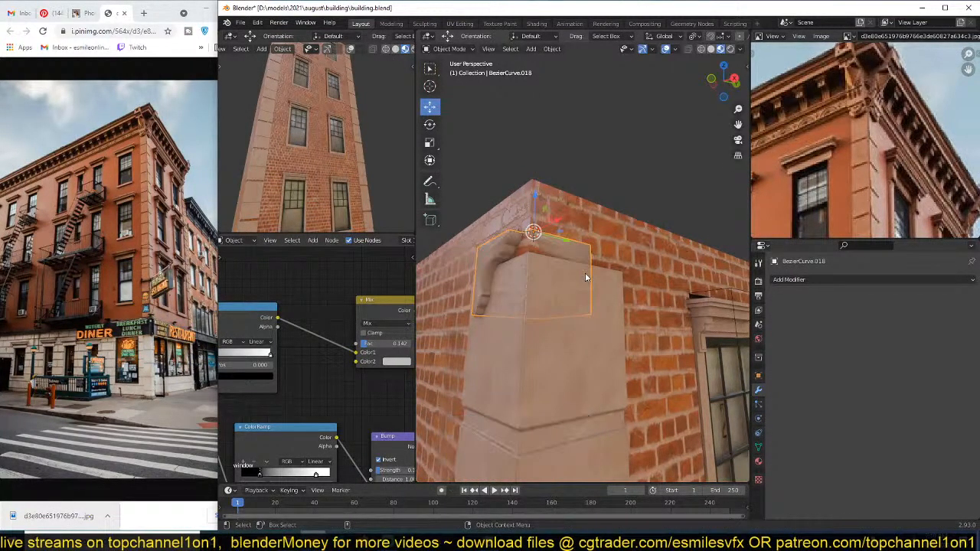
pyautogui.hotkey('ctrl', 'z')
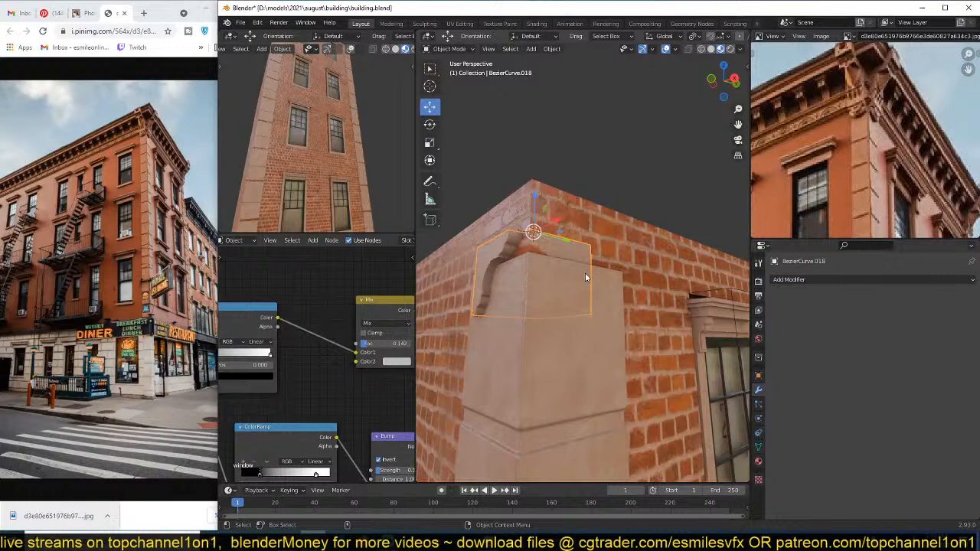
# Step: From the top view, move the cornice piece about 0.21 m in X and 0.04 m in Y to the building's corner
pyautogui.press('KP_7')
pyautogui.press('g')
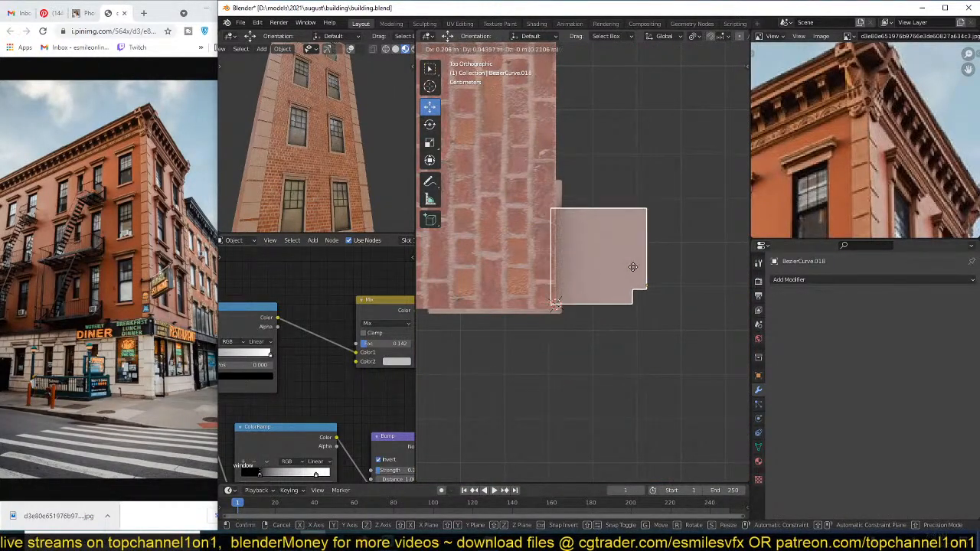
pyautogui.click(634, 273)
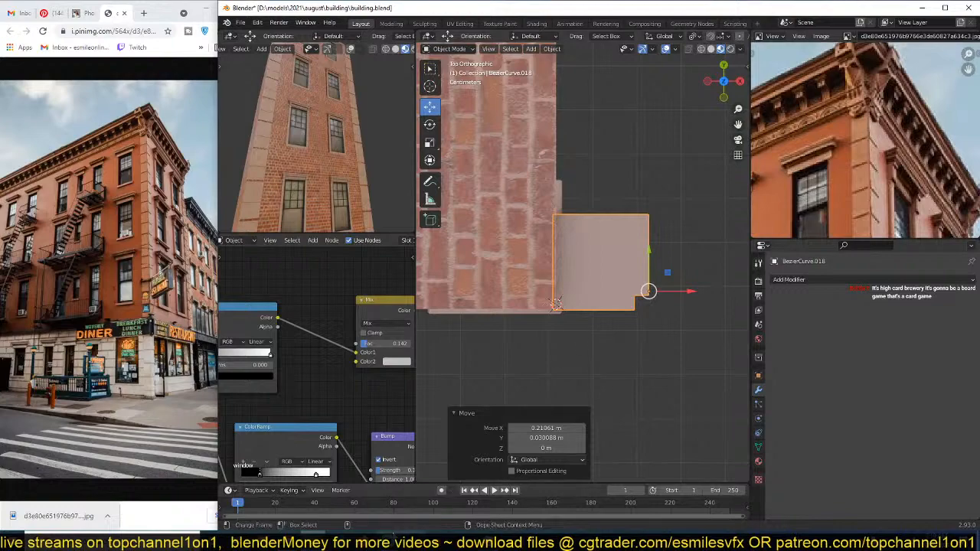
# Step: Switch to Discord's general channel, enlarge the posted sketch illustration, and return to Blender
pyautogui.moveTo(287, 540)
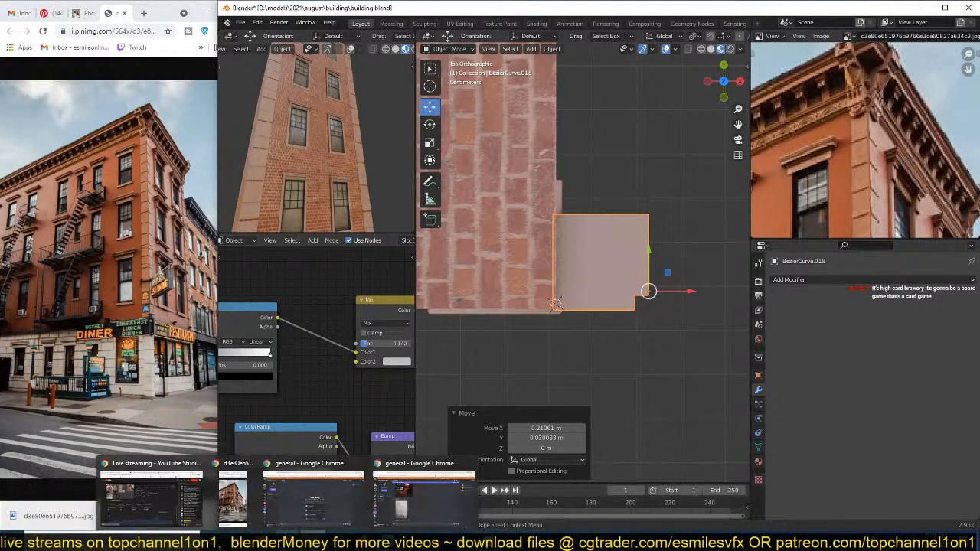
pyautogui.click(449, 512)
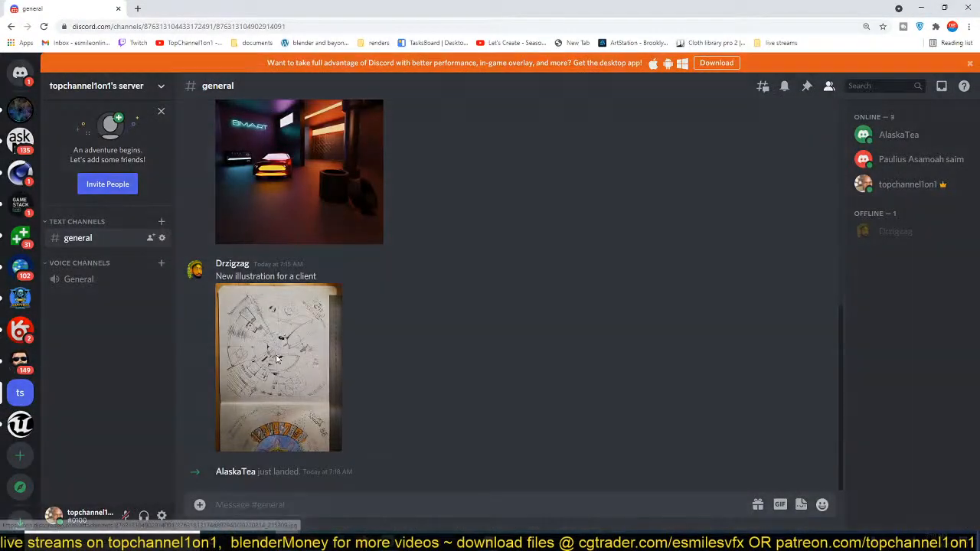
pyautogui.click(314, 360)
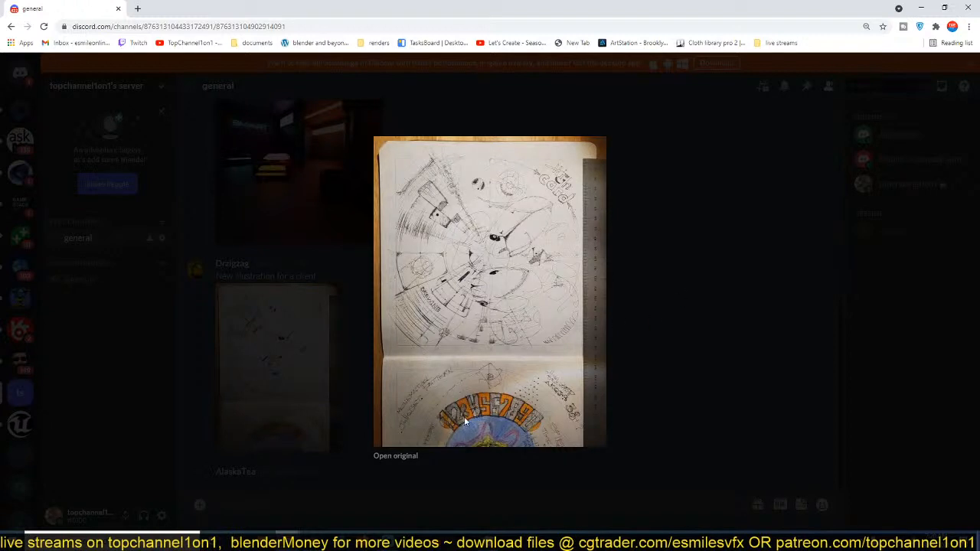
pyautogui.click(660, 280)
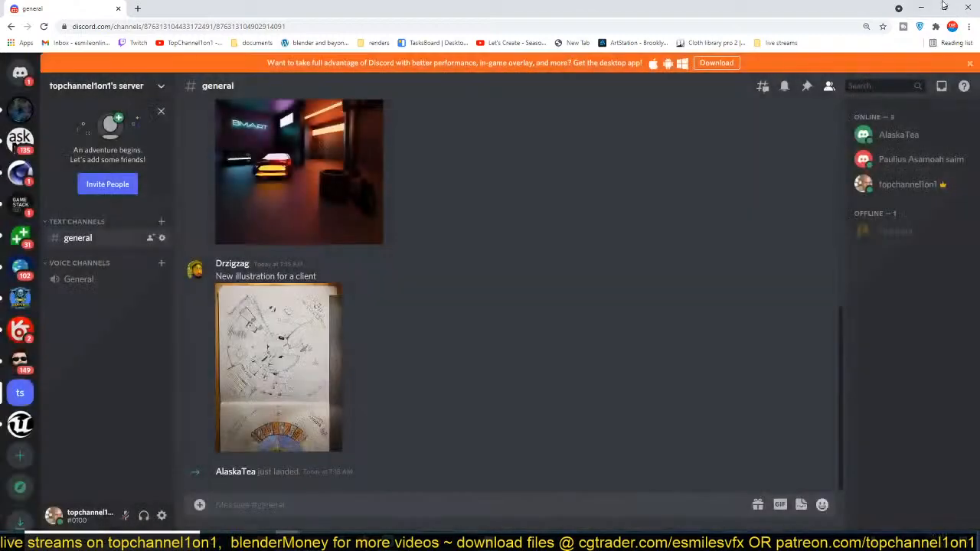
pyautogui.click(920, 8)
# Step: Raise the cornice piece about 0.1 m along Z to the top of the corner quoin
pyautogui.moveTo(578, 273); pyautogui.dragTo(644, 281, button='middle')
pyautogui.press('g')
pyautogui.press('z')
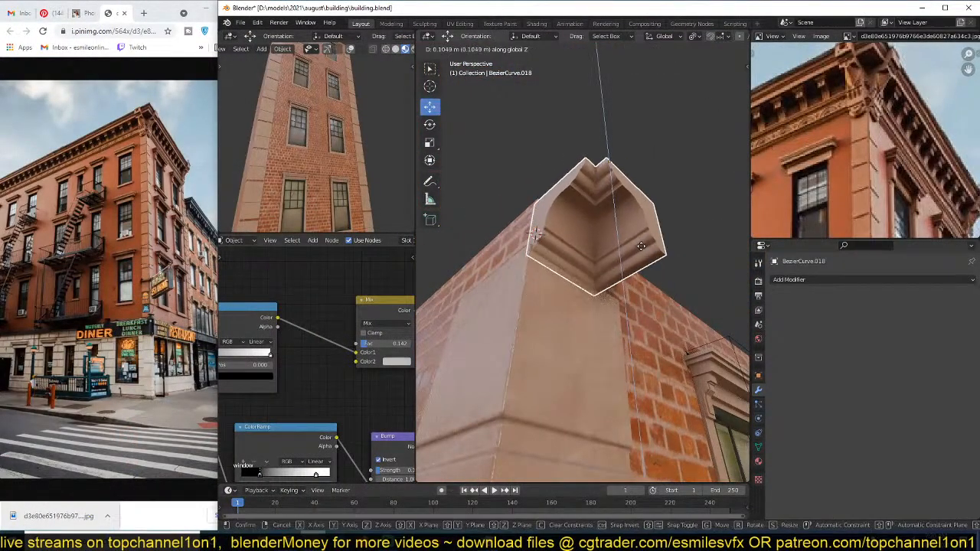
pyautogui.click(640, 244)
# Step: Delete the faces of one wing of the corner cornice mesh in Edit Mode
pyautogui.moveTo(640, 245); pyautogui.dragTo(612, 250, button='middle')
pyautogui.press('Tab')
pyautogui.press('a')
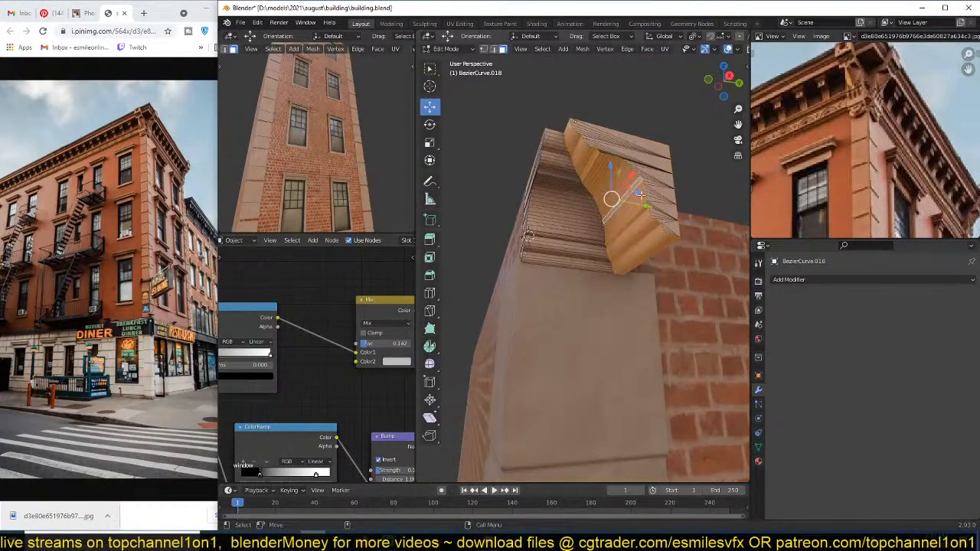
pyautogui.moveTo(632, 188); pyautogui.dragTo(549, 228, button='middle')
pyautogui.press('x')
pyautogui.click(549, 228)
# Step: Select all faces linked to the leftover flat profile section of the cornice, delete them, and return to Object Mode
pyautogui.click(529, 205)
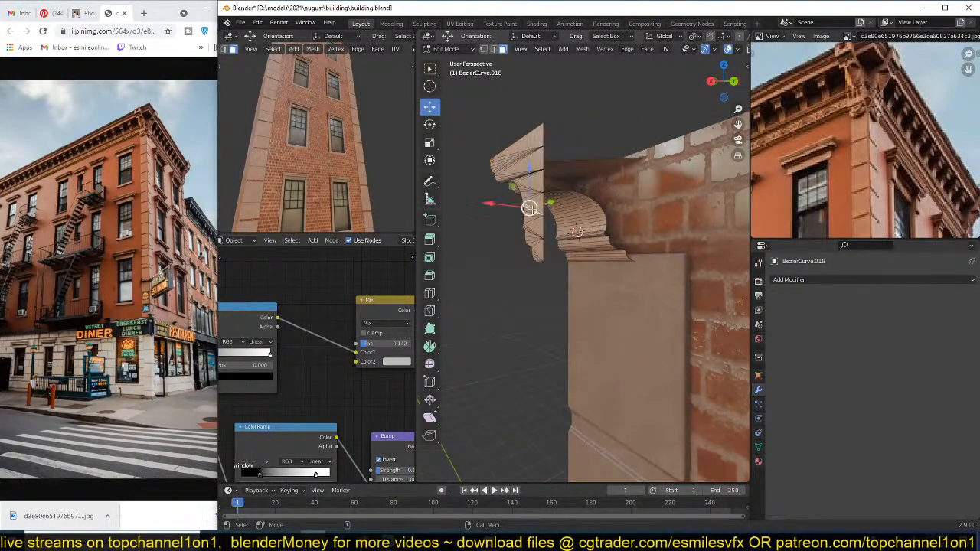
pyautogui.hotkey('ctrl', 'l')
pyautogui.press('x')
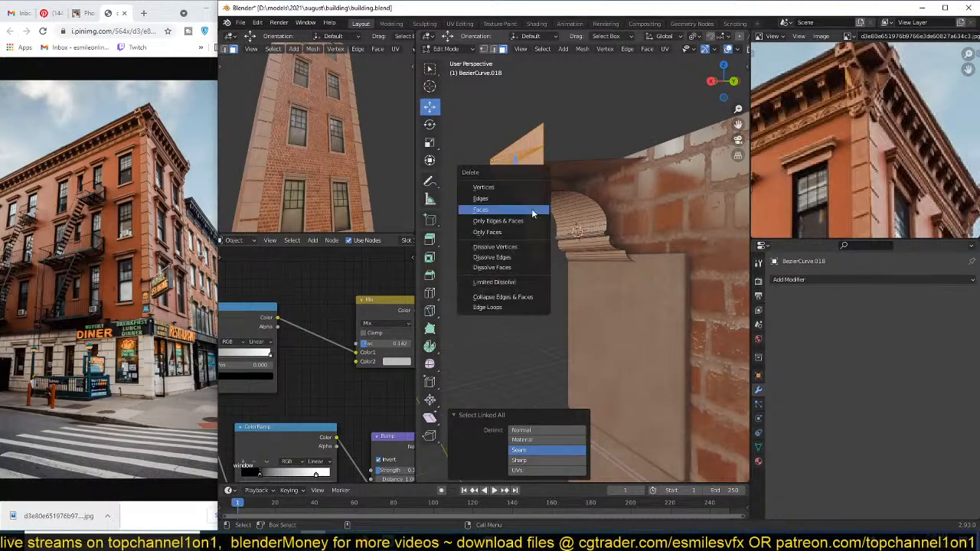
pyautogui.click(533, 214)
pyautogui.moveTo(534, 213); pyautogui.dragTo(632, 196, button='middle')
pyautogui.press('Tab')
pyautogui.moveTo(571, 184); pyautogui.dragTo(582, 254, button='middle')
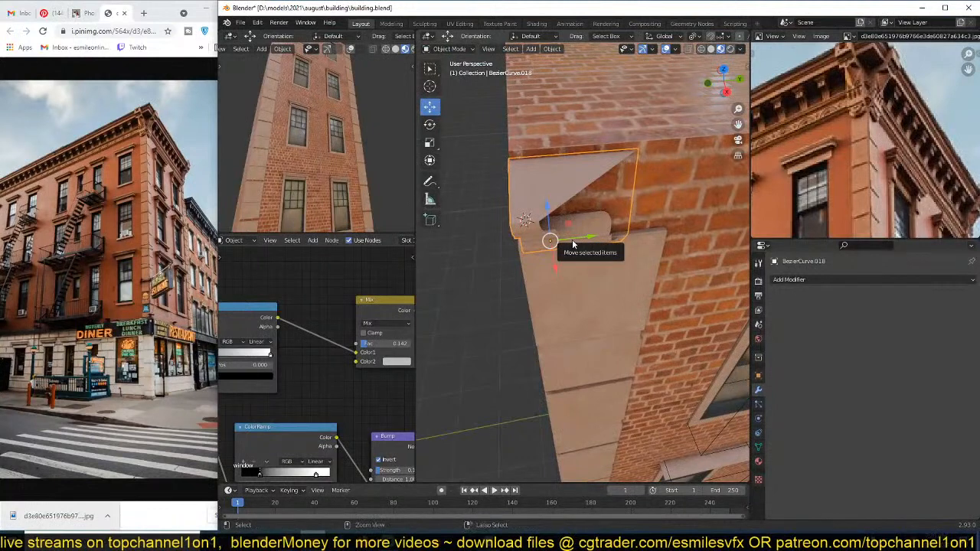
pyautogui.hotkey('ctrl', 'm')
pyautogui.press('x')
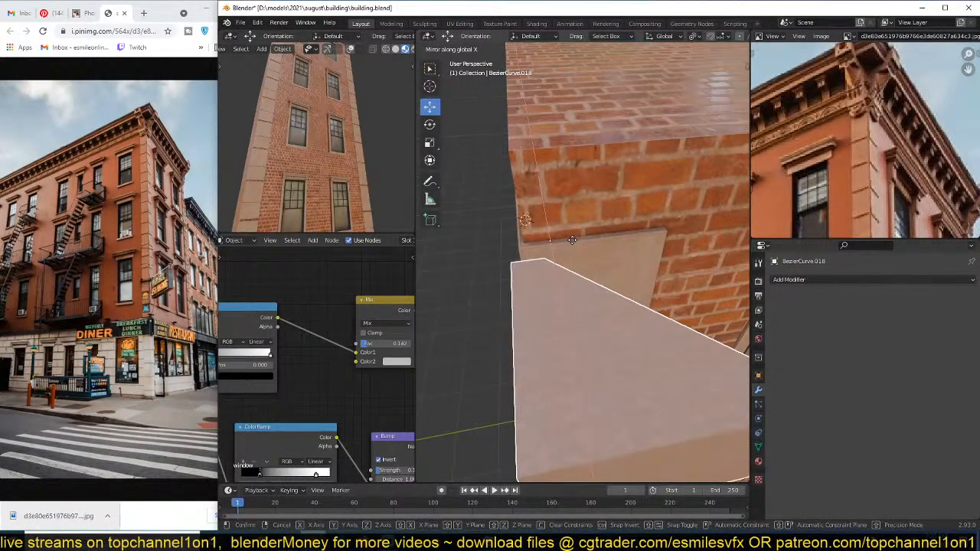
pyautogui.rightClick(571, 240)
# Step: Mirror the entire cornice mesh along the global Y axis in Edit Mode
pyautogui.press('Tab')
pyautogui.press('a')
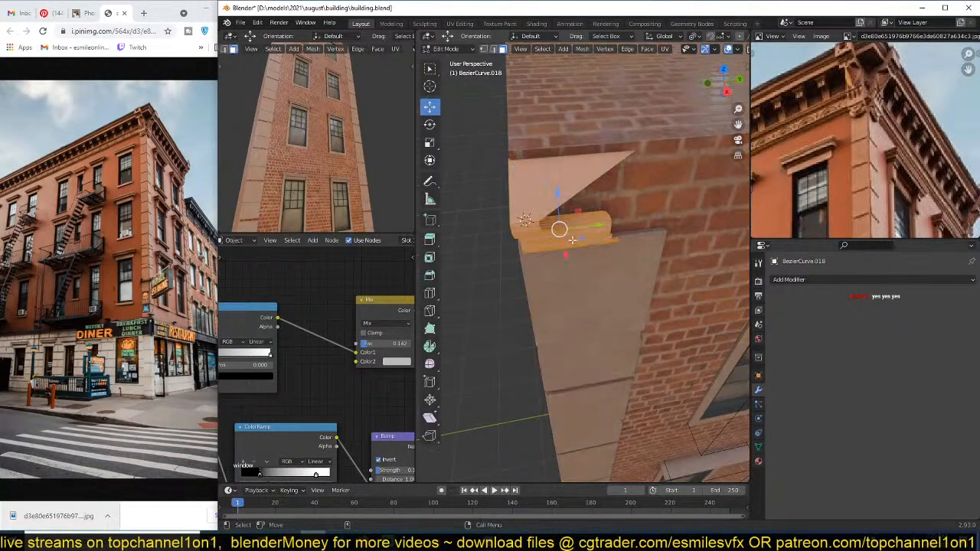
pyautogui.hotkey('ctrl', 'm')
pyautogui.press('x')
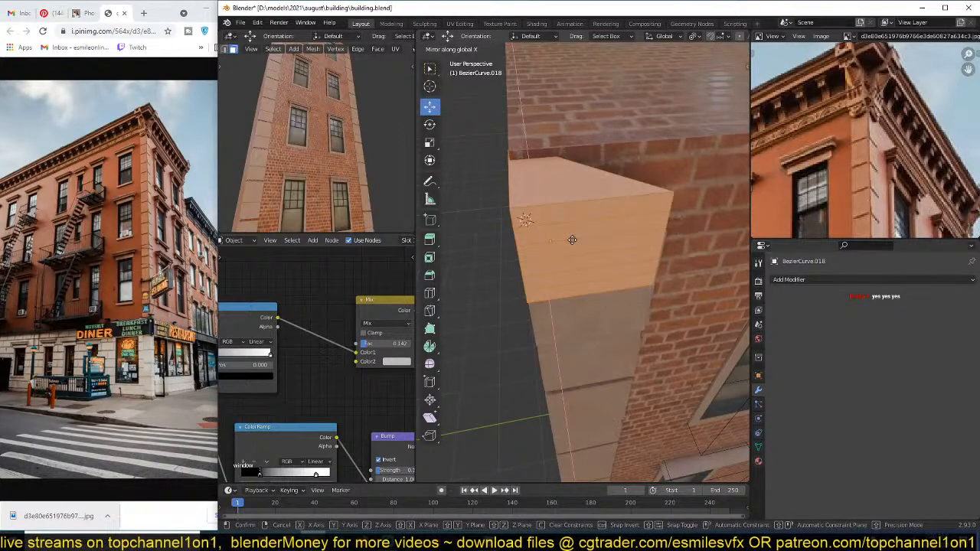
pyautogui.press('y')
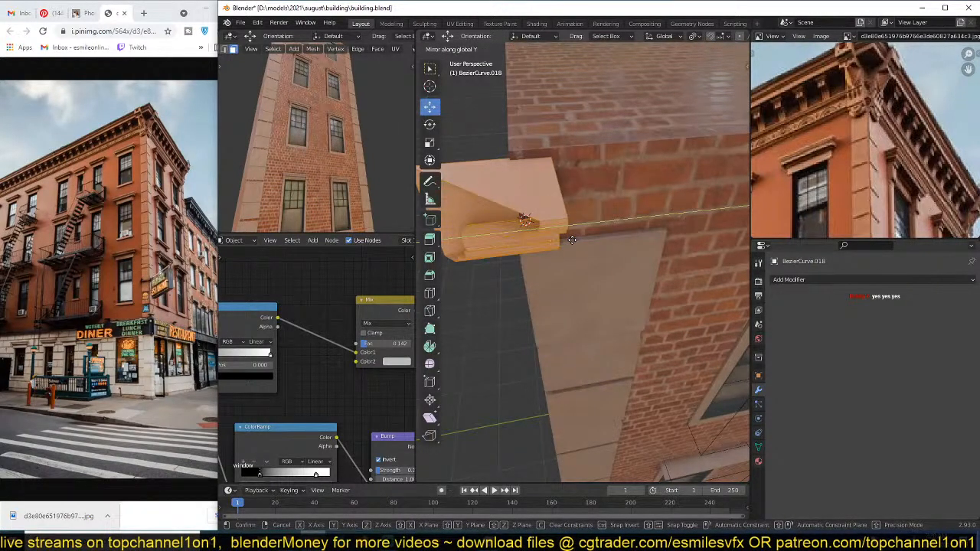
pyautogui.click(571, 241)
# Step: Move the mirrored cornice mesh along Y so it sits over the corner quoin
pyautogui.moveTo(572, 240); pyautogui.dragTo(558, 207, button='middle')
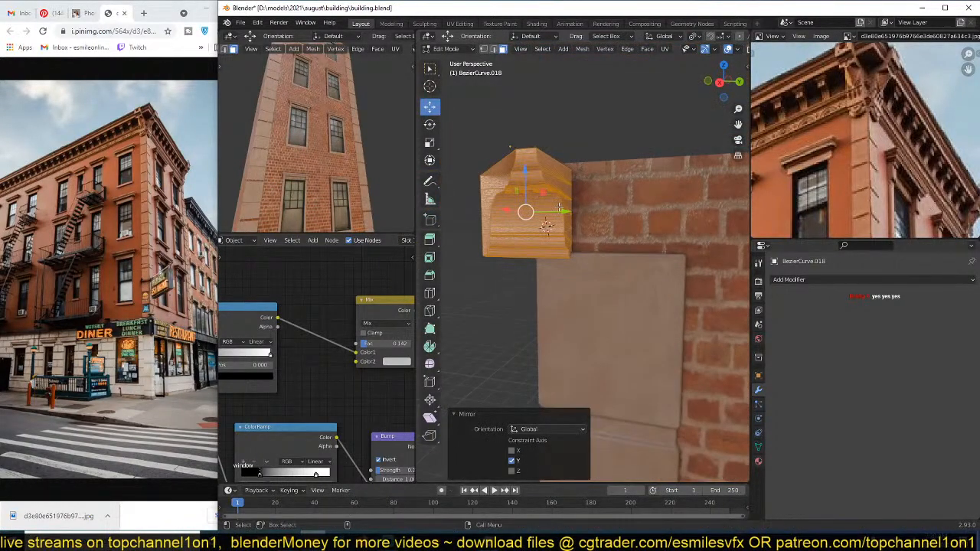
pyautogui.moveTo(559, 207); pyautogui.dragTo(638, 218)
pyautogui.press('Tab')
# Step: Select the vertices at the cornice piece's inner end in wireframe view and delete the end faces
pyautogui.moveTo(604, 200); pyautogui.dragTo(617, 189, button='middle')
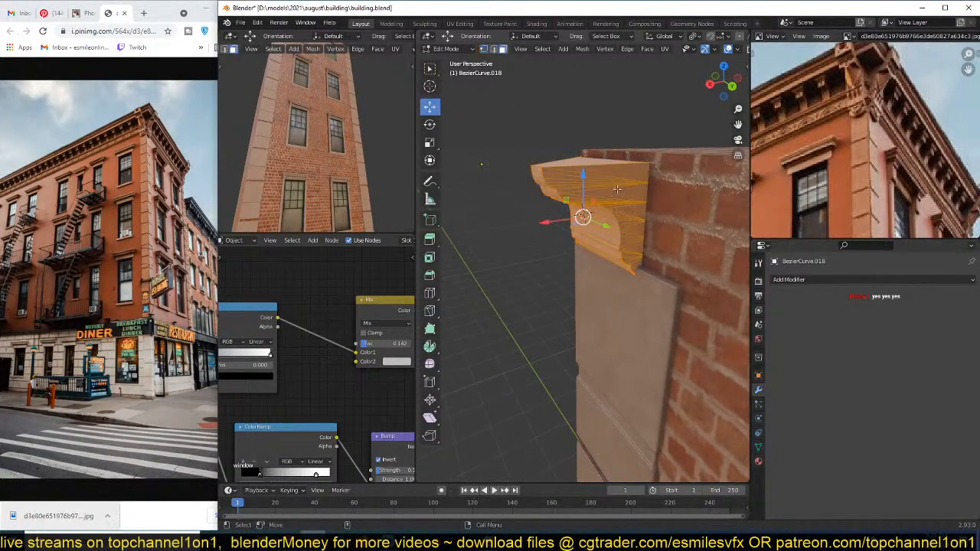
pyautogui.click(626, 174)
pyautogui.moveTo(635, 223); pyautogui.dragTo(621, 213, button='middle')
pyautogui.keyDown('ctrl'); pyautogui.click(631, 269); pyautogui.keyUp('ctrl')
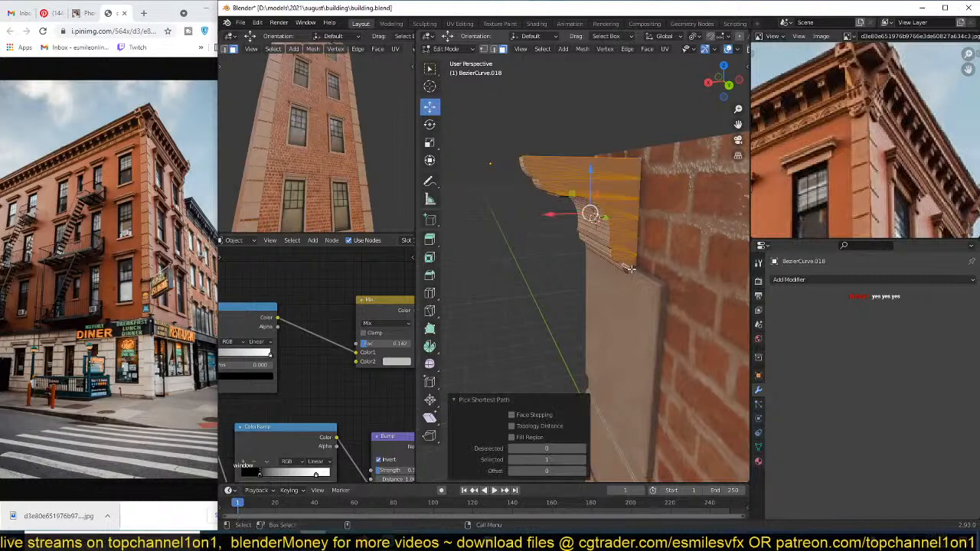
pyautogui.moveTo(631, 269); pyautogui.dragTo(702, 249, button='middle')
pyautogui.press('1')
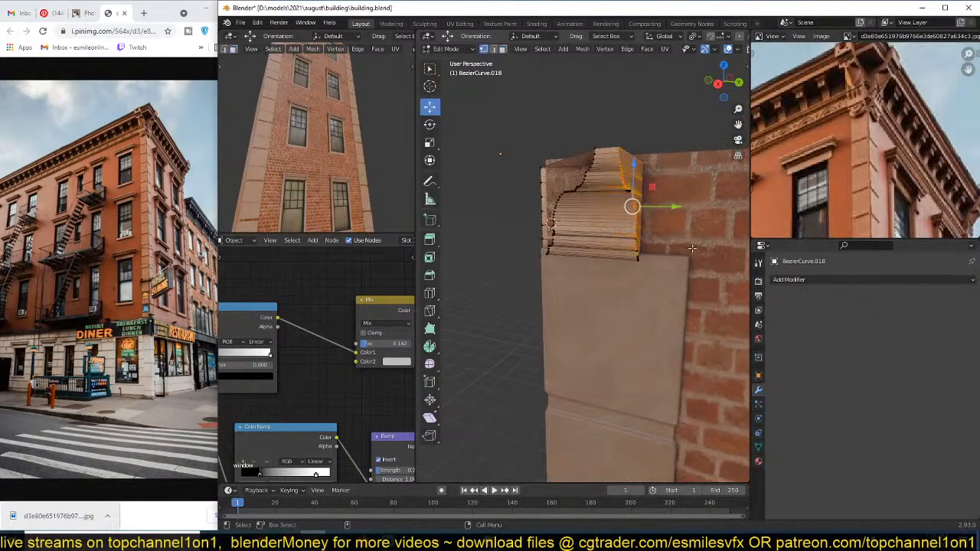
pyautogui.press('z')
pyautogui.click(591, 220)
pyautogui.moveTo(601, 217); pyautogui.dragTo(621, 211, button='middle')
pyautogui.moveTo(622, 109); pyautogui.dragTo(680, 305)
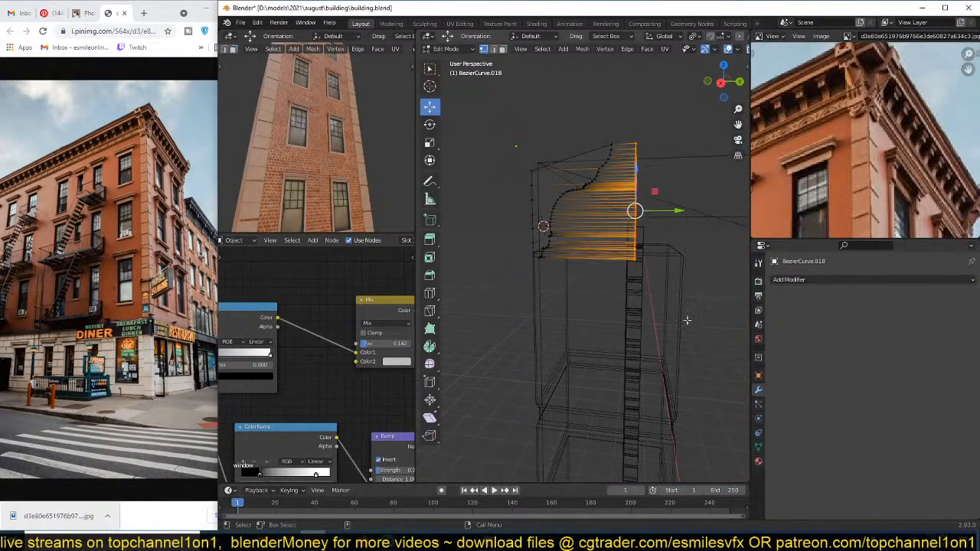
pyautogui.press('x')
pyautogui.click(687, 235)
pyautogui.press('z')
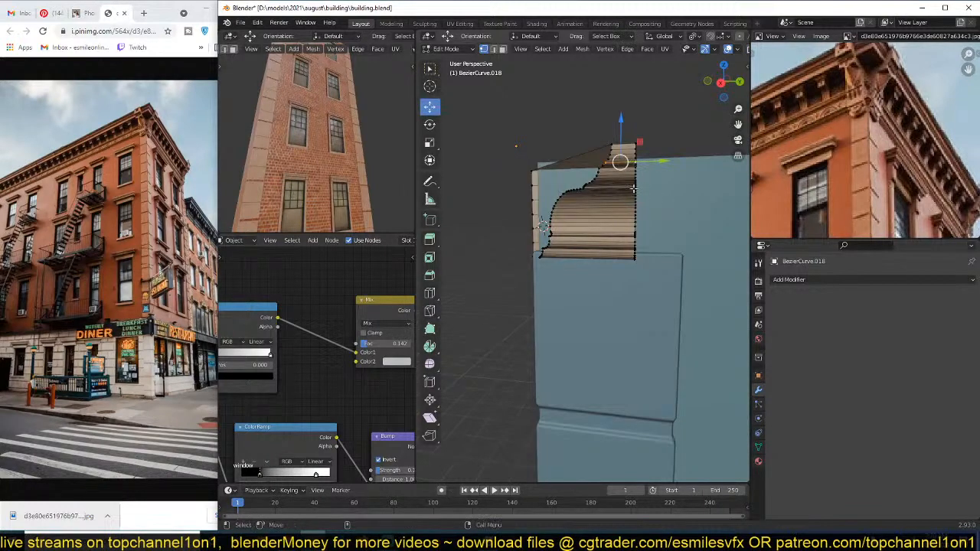
pyautogui.hotkey('alt', 'z')
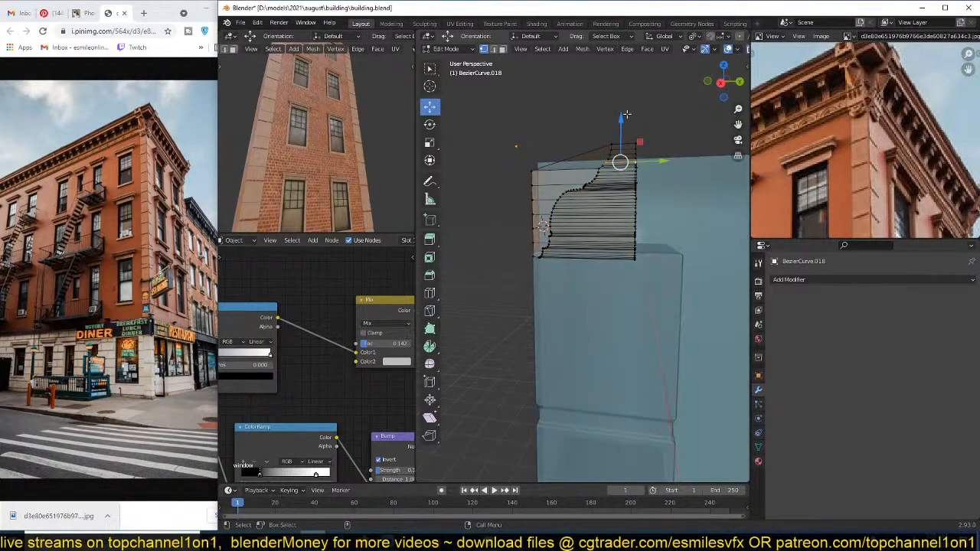
pyautogui.moveTo(622, 120); pyautogui.dragTo(686, 326)
pyautogui.hotkey('ctrl', 'z')
pyautogui.hotkey('alt', 'z')
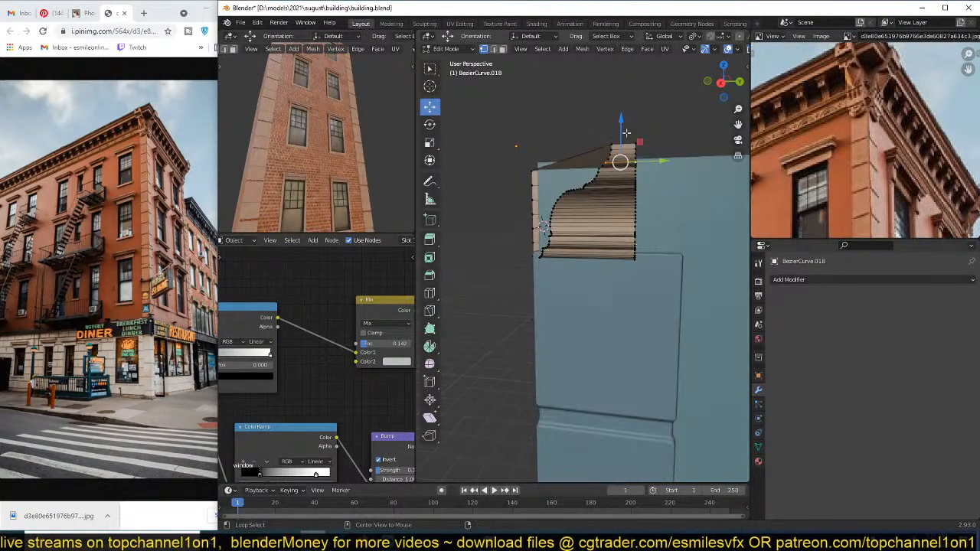
# Step: Extend the cornice along the facade's top edge by moving its inner-end vertices 1.1833 m along Y
pyautogui.scroll(-5, 295, 149)
pyautogui.scroll(7, 298, 150)
pyautogui.keyDown('shift'); pyautogui.moveTo(299, 144); pyautogui.dragTo(316, 195, button='middle'); pyautogui.keyUp('shift')
pyautogui.hotkey('alt', 'z')
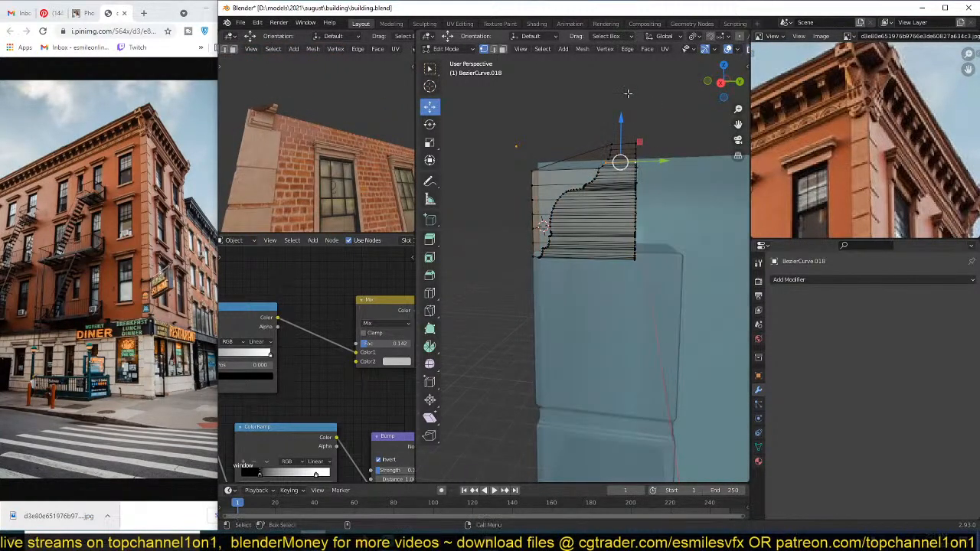
pyautogui.moveTo(633, 99); pyautogui.dragTo(674, 260)
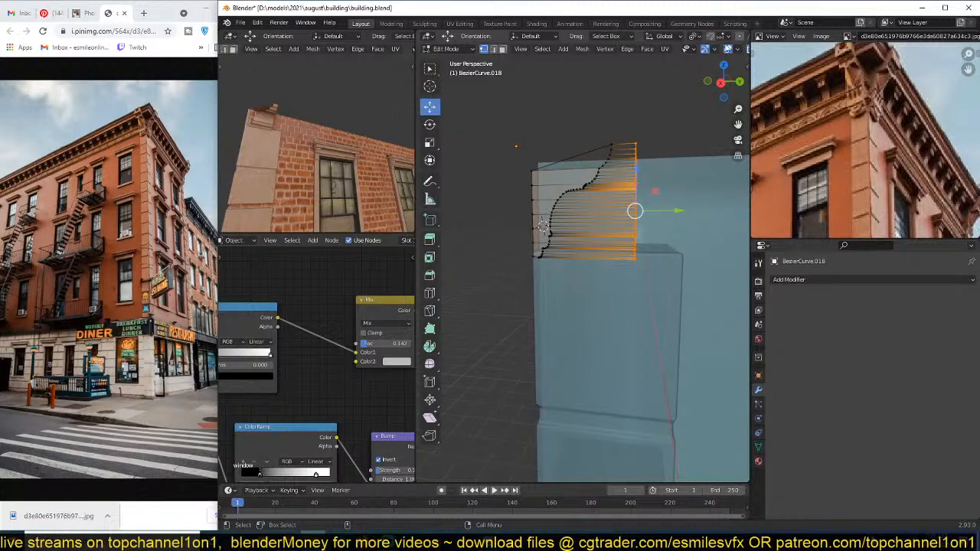
pyautogui.scroll(-3, 729, 40)
pyautogui.scroll(-4, 733, 52)
pyautogui.click(722, 50)
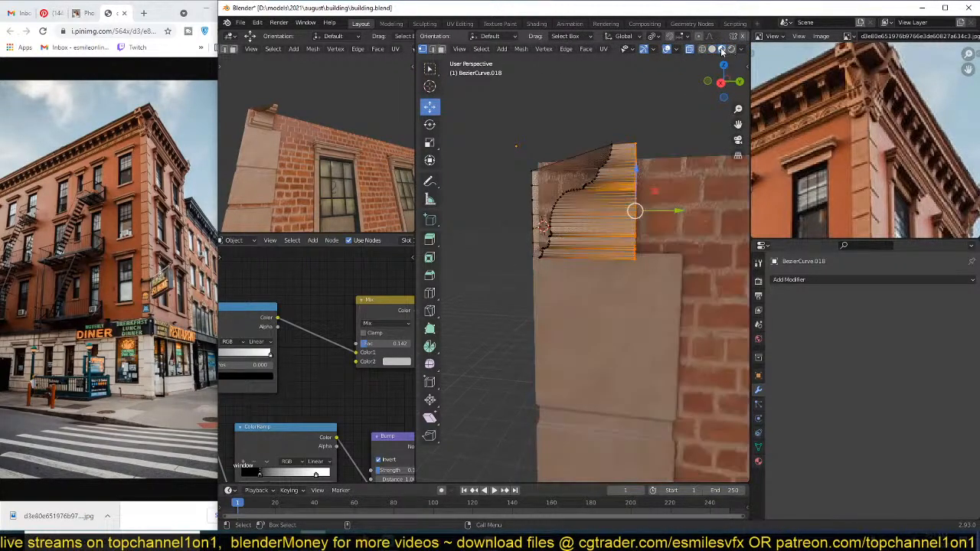
pyautogui.scroll(-2, 647, 176)
pyautogui.hotkey('alt', 'z')
pyautogui.moveTo(659, 215); pyautogui.dragTo(563, 259, button='middle')
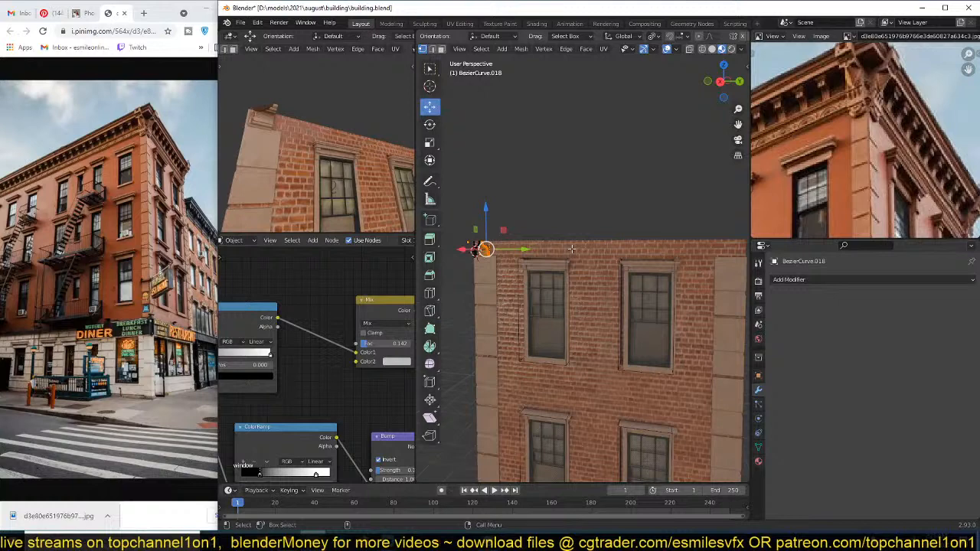
pyautogui.keyDown('shift'); pyautogui.moveTo(571, 248); pyautogui.dragTo(549, 231, button='middle'); pyautogui.keyUp('shift')
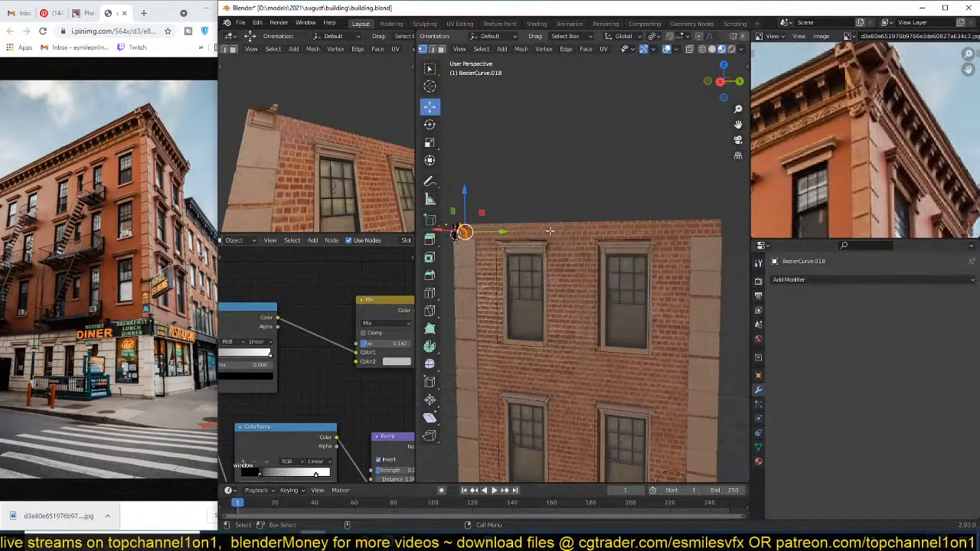
pyautogui.moveTo(488, 230); pyautogui.dragTo(592, 240)
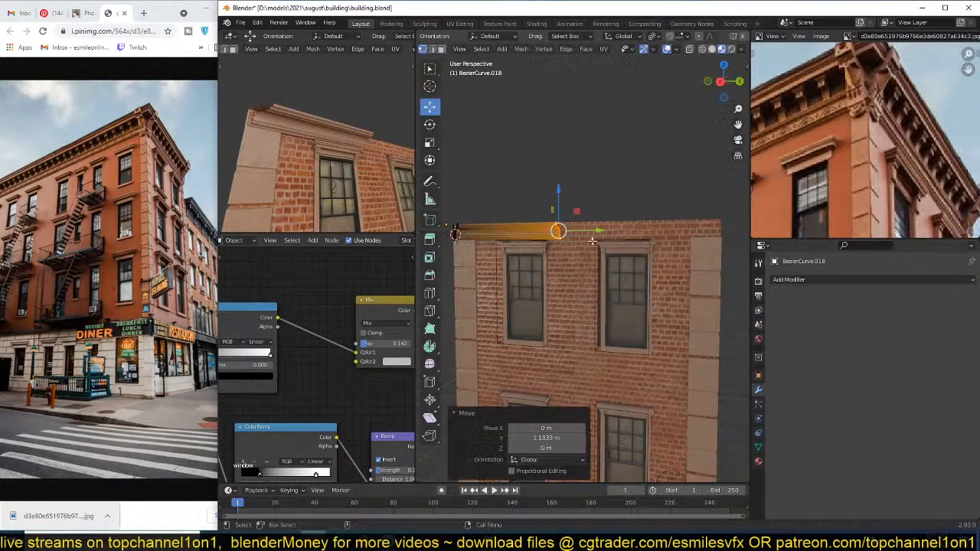
# Step: Return the cornice piece to Object Mode and set its origin to its geometry
pyautogui.hotkey('ctrl', 'z')
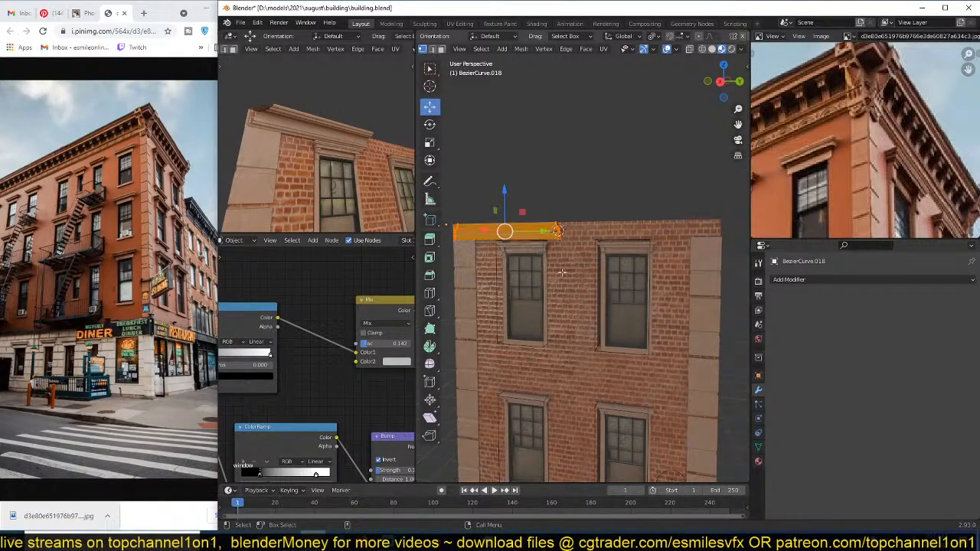
pyautogui.moveTo(554, 249); pyautogui.dragTo(570, 209, button='middle')
pyautogui.press('Tab')
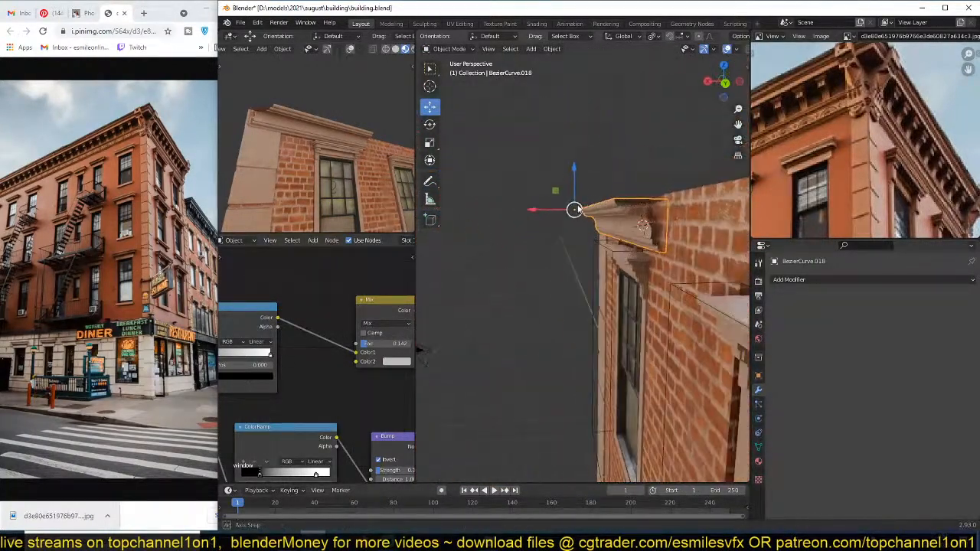
pyautogui.rightClick(564, 212)
pyautogui.moveTo(550, 240)
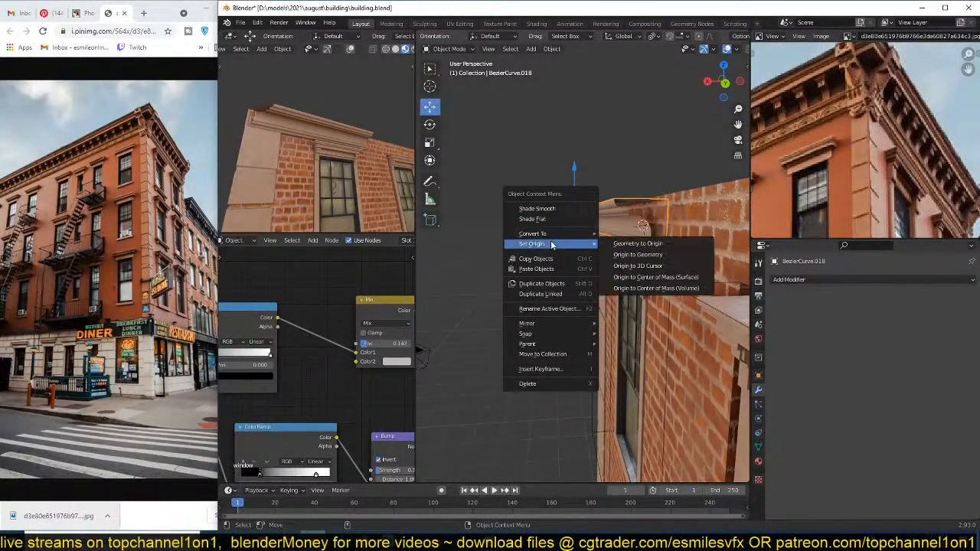
pyautogui.click(638, 255)
# Step: Move the cornice piece about 0.0107 m along X and scale it up uniformly by about 1.03
pyautogui.moveTo(636, 254); pyautogui.dragTo(582, 268, button='middle')
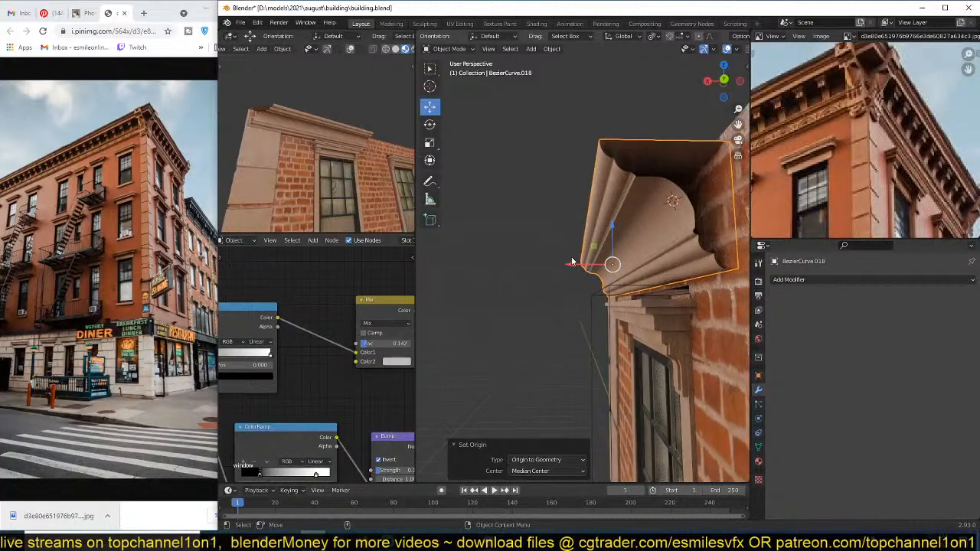
pyautogui.press('g')
pyautogui.press('x')
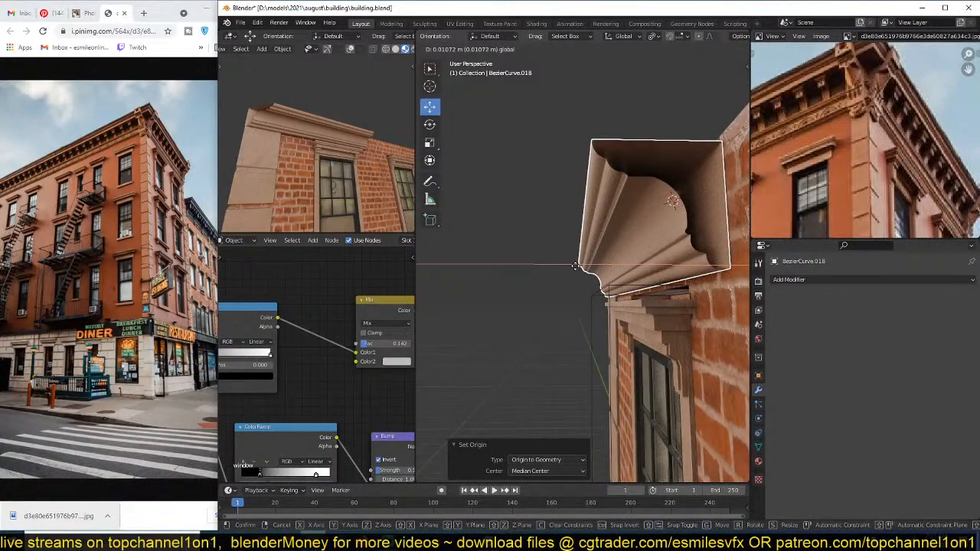
pyautogui.click(571, 266)
pyautogui.press('s')
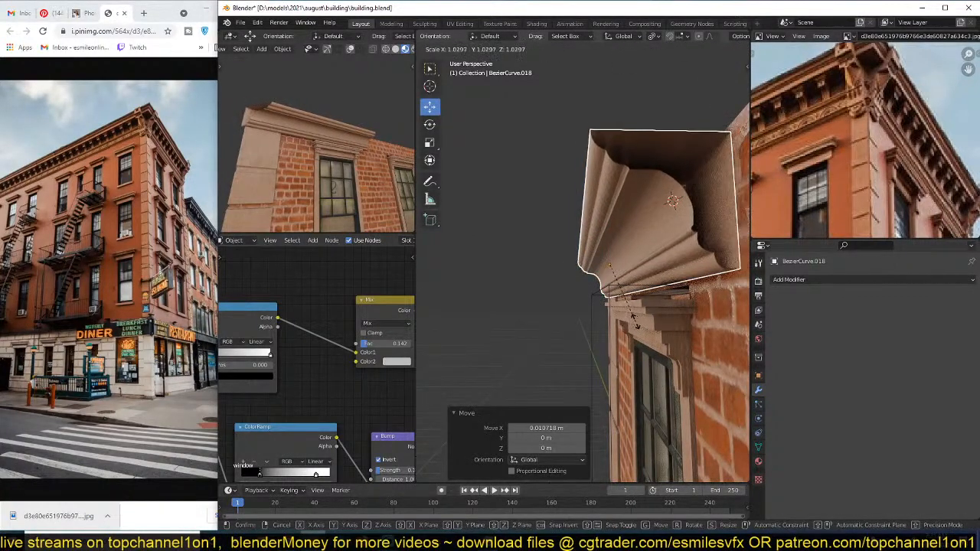
pyautogui.click(639, 325)
# Step: Select the edge loop at the cornice's inner end and nudge it along Y toward the facade's centre
pyautogui.moveTo(608, 268); pyautogui.dragTo(605, 310, button='middle')
pyautogui.press('Tab')
pyautogui.keyDown('alt'); pyautogui.click(607, 223); pyautogui.keyUp('alt')
pyautogui.scroll(-4, 607, 224)
pyautogui.keyDown('alt'); pyautogui.click(599, 247); pyautogui.keyUp('alt')
pyautogui.scroll(-2, 645, 309)
pyautogui.scroll(-3, 646, 309)
pyautogui.moveTo(612, 273); pyautogui.dragTo(616, 273)
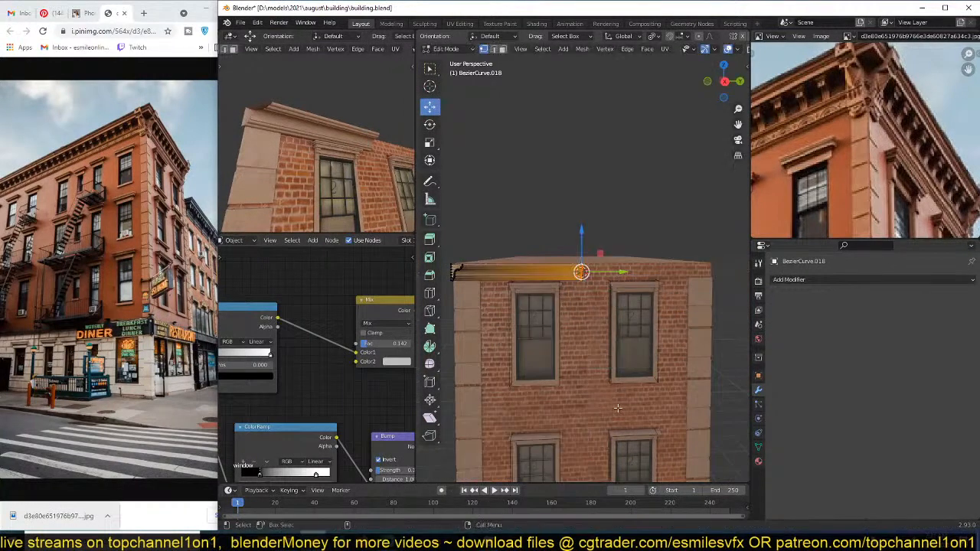
# Step: Set the cornice's origin to the 3D cursor at its inner end
pyautogui.press('Tab')
pyautogui.rightClick(571, 266)
pyautogui.moveTo(571, 266)
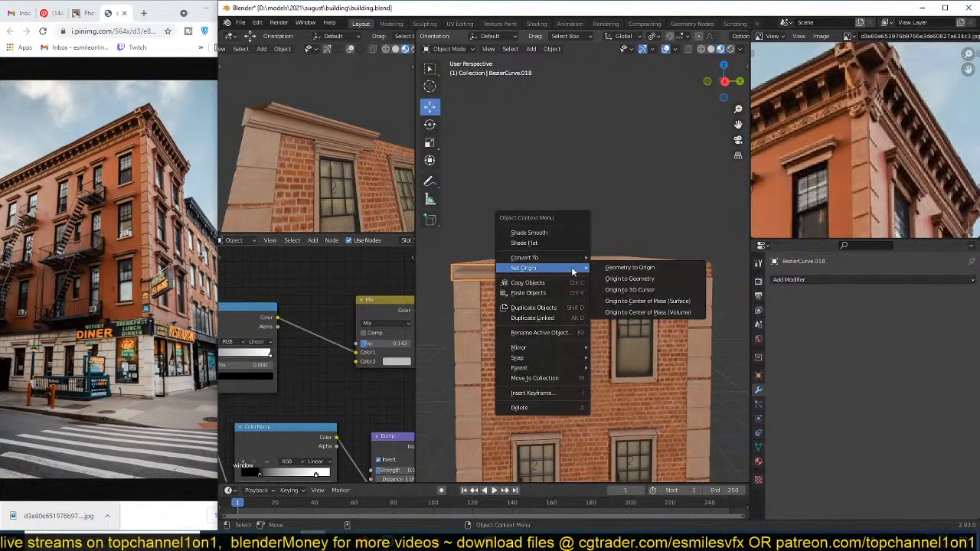
pyautogui.click(631, 289)
pyautogui.scroll(3, 600, 298)
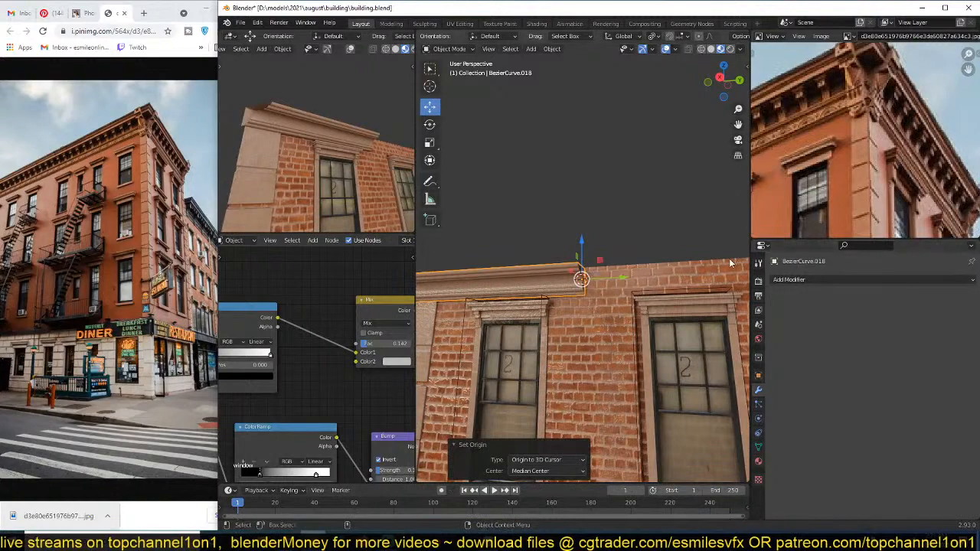
# Step: Add a Mirror modifier to the cornice and save the file
pyautogui.click(821, 279)
pyautogui.click(777, 391)
pyautogui.moveTo(641, 349); pyautogui.dragTo(685, 286, button='middle')
pyautogui.hotkey('ctrl', 's')
# Step: Mirror the cornice's corner-end edge loop along global Y in top view and move it -0.1379 m along Y to form a mitred corner
pyautogui.press('Tab')
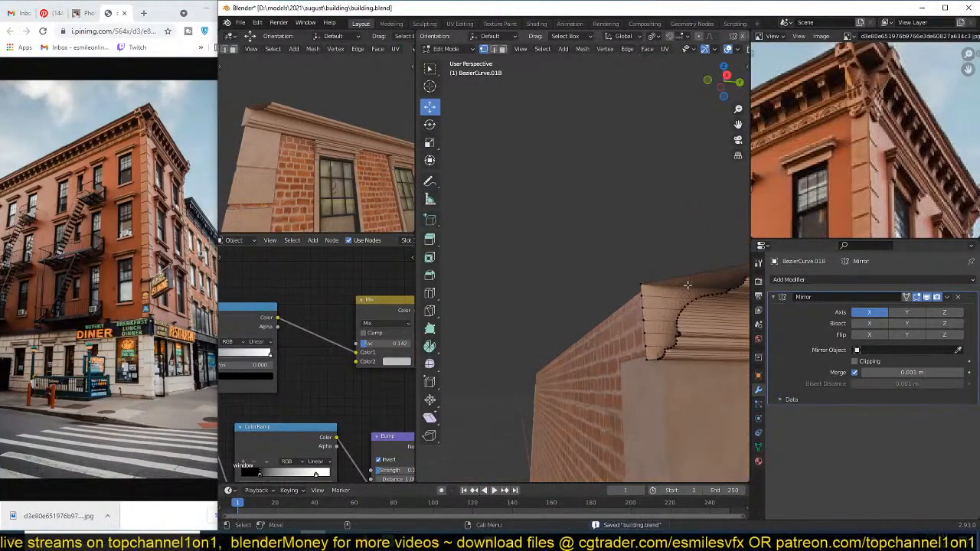
pyautogui.keyDown('alt'); pyautogui.click(687, 283); pyautogui.keyUp('alt')
pyautogui.press('KP_7')
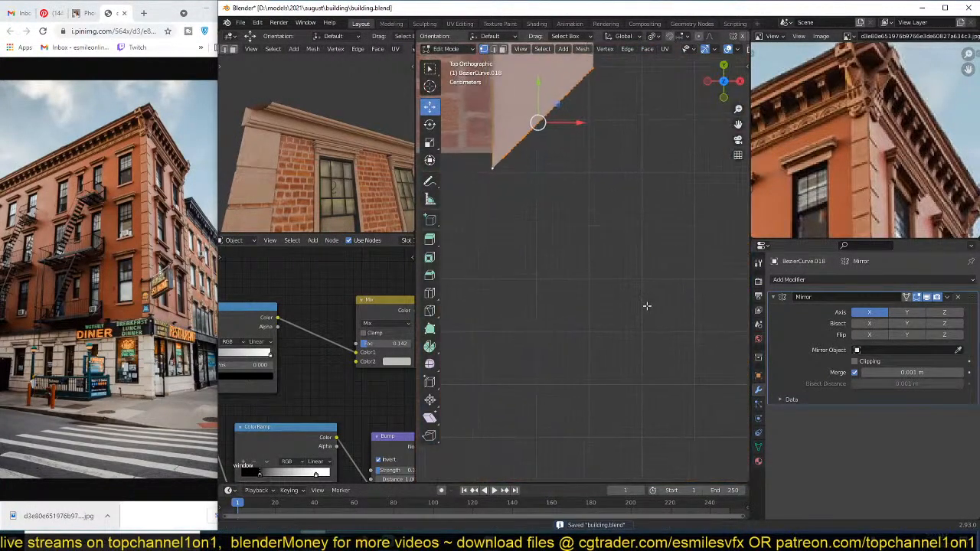
pyautogui.scroll(-1, 612, 272)
pyautogui.press('g')
pyautogui.press('y')
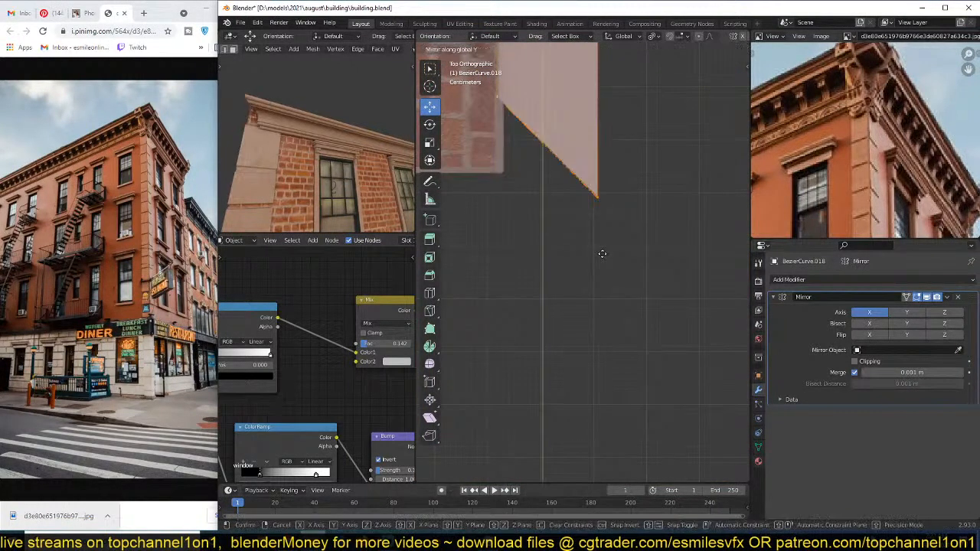
pyautogui.click(603, 253)
pyautogui.moveTo(538, 108); pyautogui.dragTo(545, 178)
# Step: Extrude the mitred end -1.3136 m along X down the building's side and flatten the new end with an X scale of 0
pyautogui.scroll(-6, 647, 252)
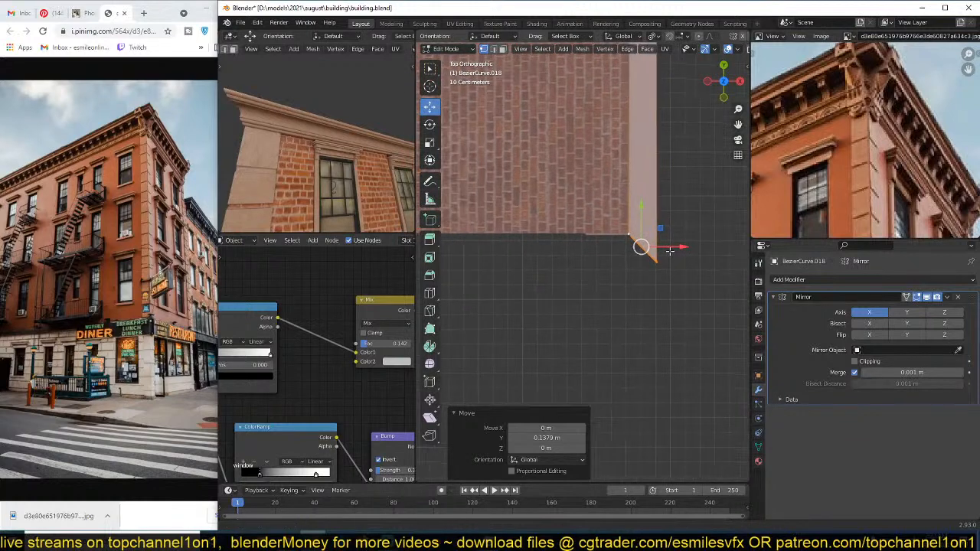
pyautogui.scroll(-3, 669, 250)
pyautogui.press('e')
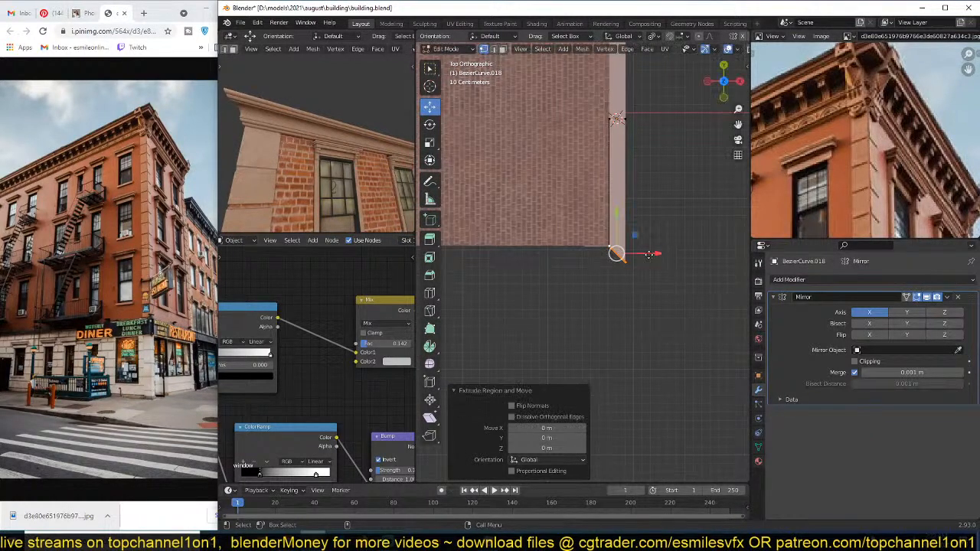
pyautogui.moveTo(649, 254); pyautogui.dragTo(538, 255)
pyautogui.press('s')
pyautogui.press('x')
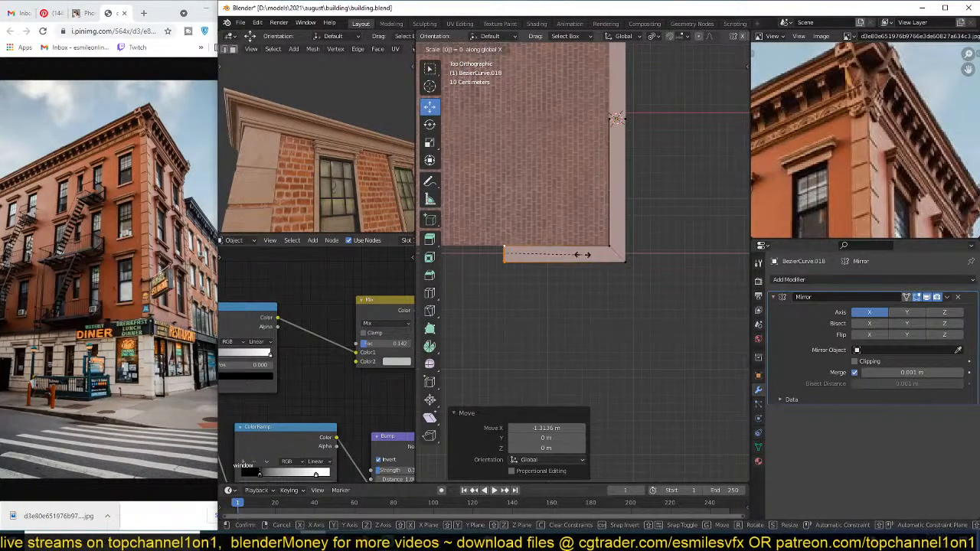
pyautogui.press('Return')
# Step: Extend the side cornice's end about 1.47 m further along negative X to the middle of the building
pyautogui.scroll(-5, 583, 255)
pyautogui.keyDown('shift'); pyautogui.moveTo(584, 258); pyautogui.dragTo(647, 263, button='middle'); pyautogui.keyUp('shift')
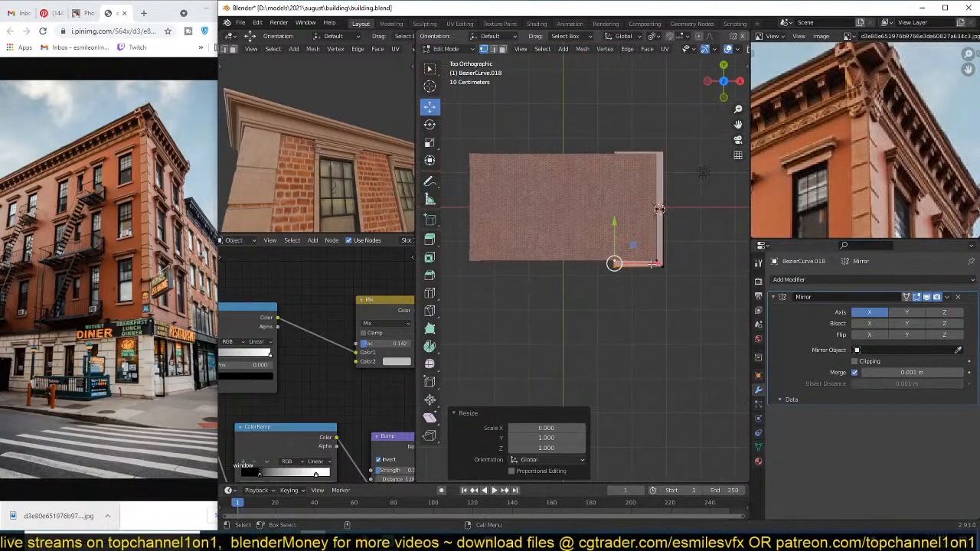
pyautogui.moveTo(651, 263); pyautogui.dragTo(601, 263)
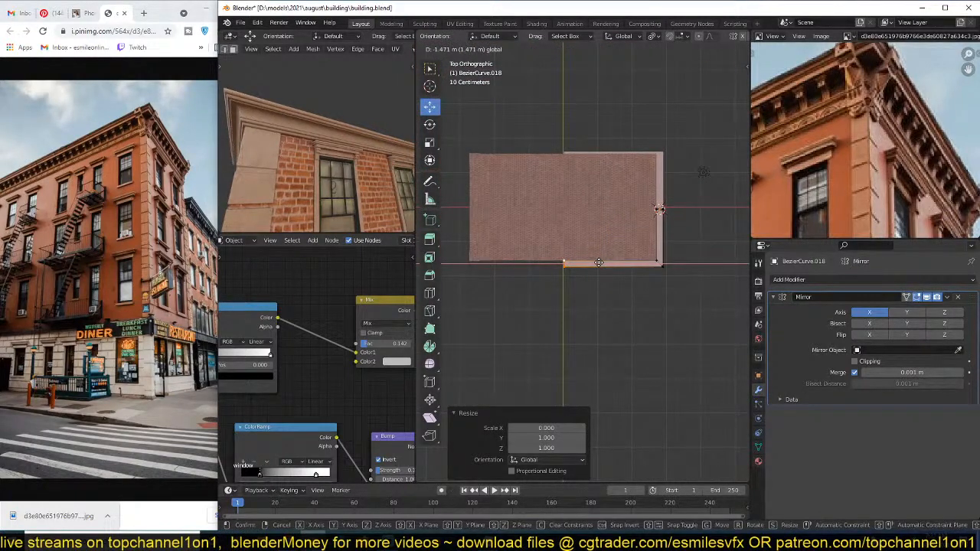
pyautogui.moveTo(599, 262); pyautogui.dragTo(598, 262)
pyautogui.press('Tab')
pyautogui.moveTo(598, 263); pyautogui.dragTo(503, 194, button='middle')
pyautogui.press('Tab')
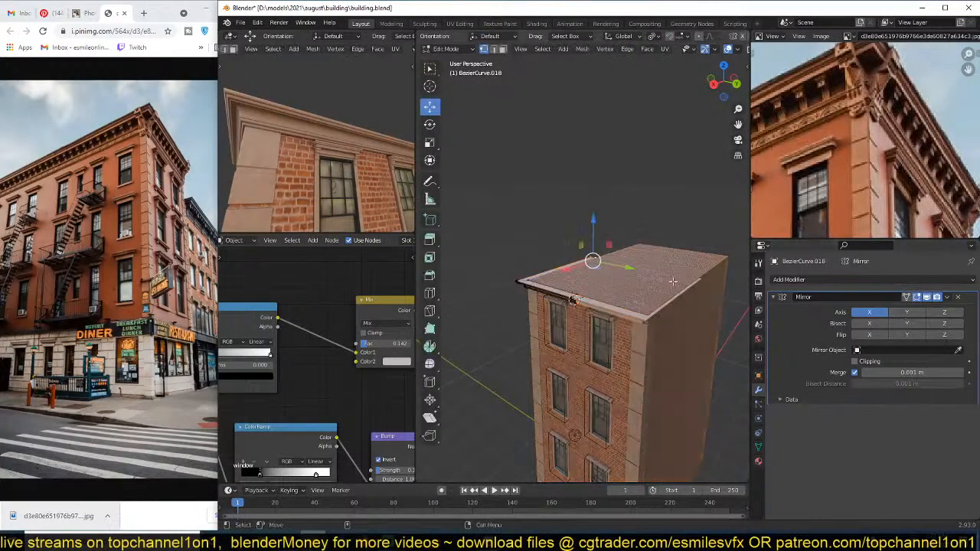
pyautogui.press('Tab')
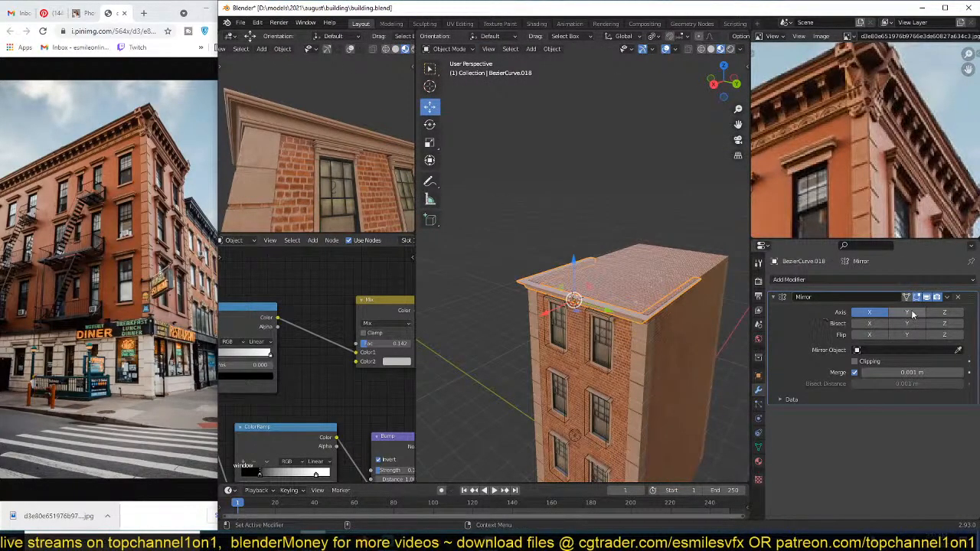
# Step: Apply the cornice's rotation and enable the Y axis in its Mirror modifier
pyautogui.click(912, 314)
pyautogui.click(907, 313)
pyautogui.hotkey('ctrl', 'a')
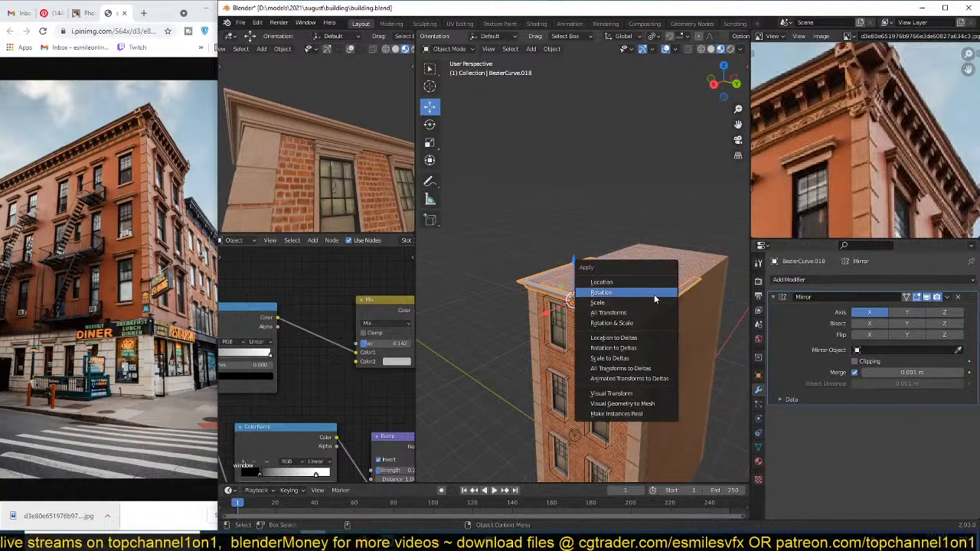
pyautogui.click(654, 294)
pyautogui.click(914, 313)
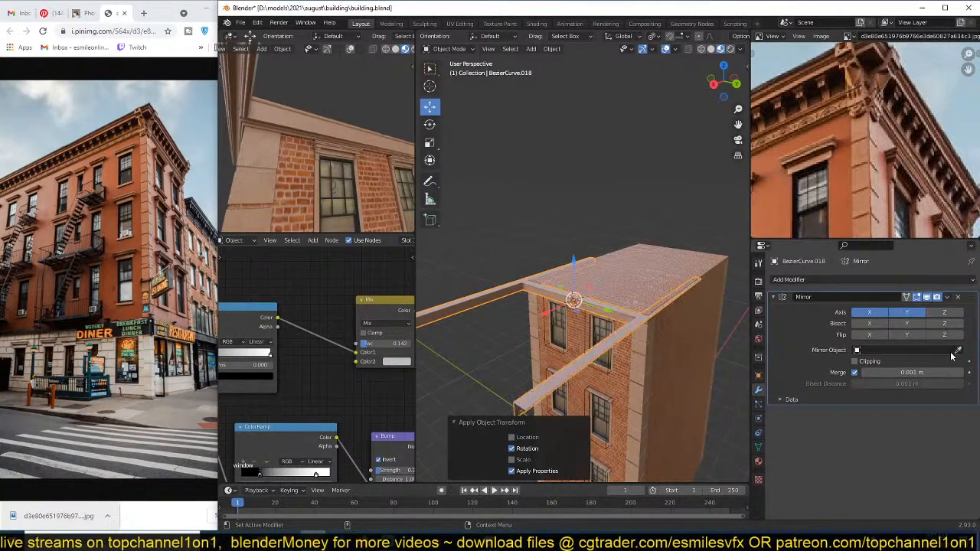
# Step: Use the building's Cube as the mirror object, enable Clipping, and save the file
pyautogui.click(714, 277)
pyautogui.moveTo(713, 277); pyautogui.dragTo(659, 288, button='middle')
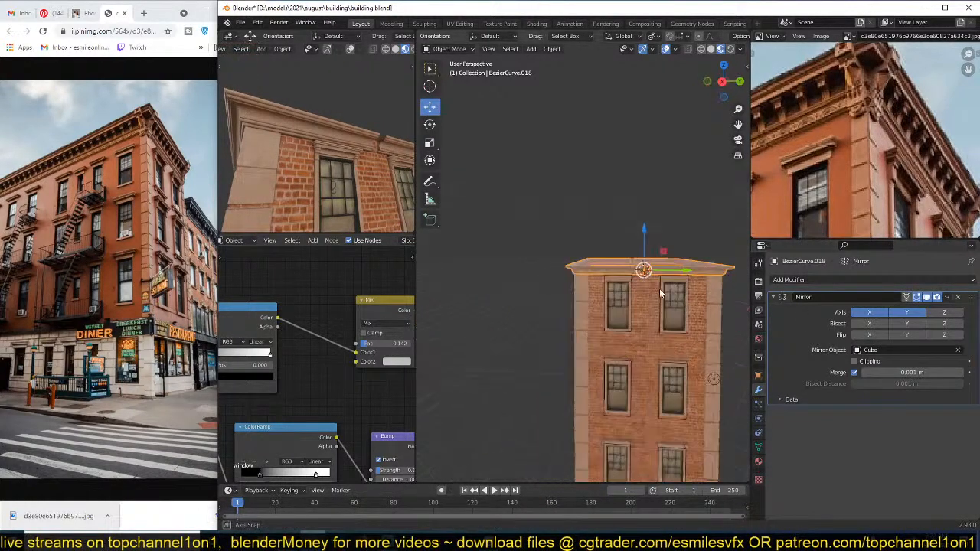
pyautogui.scroll(5, 659, 288)
pyautogui.hotkey('ctrl', 's')
pyautogui.click(854, 361)
# Step: Select the cornice's end loop at the facade's centre and close the gap to its mirrored half along Y
pyautogui.press('Tab')
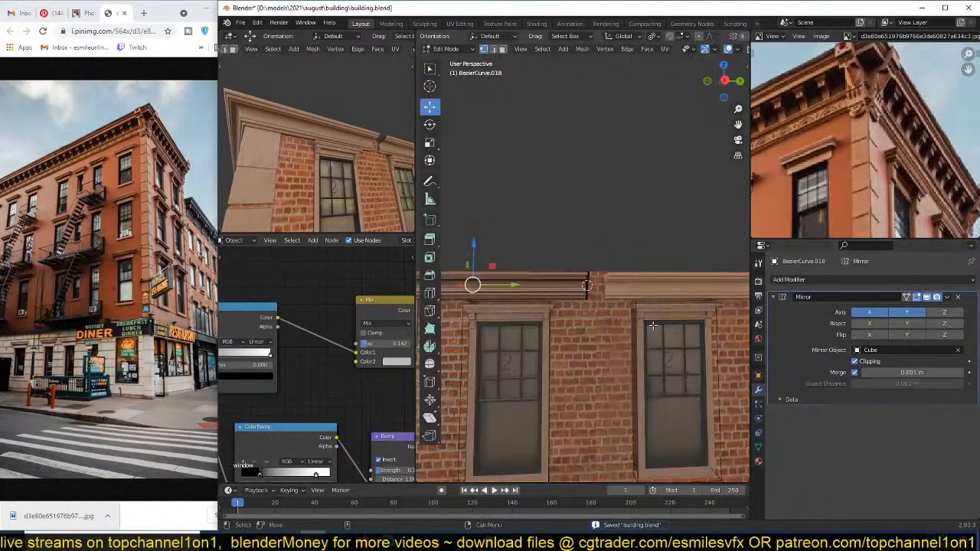
pyautogui.scroll(5, 651, 325)
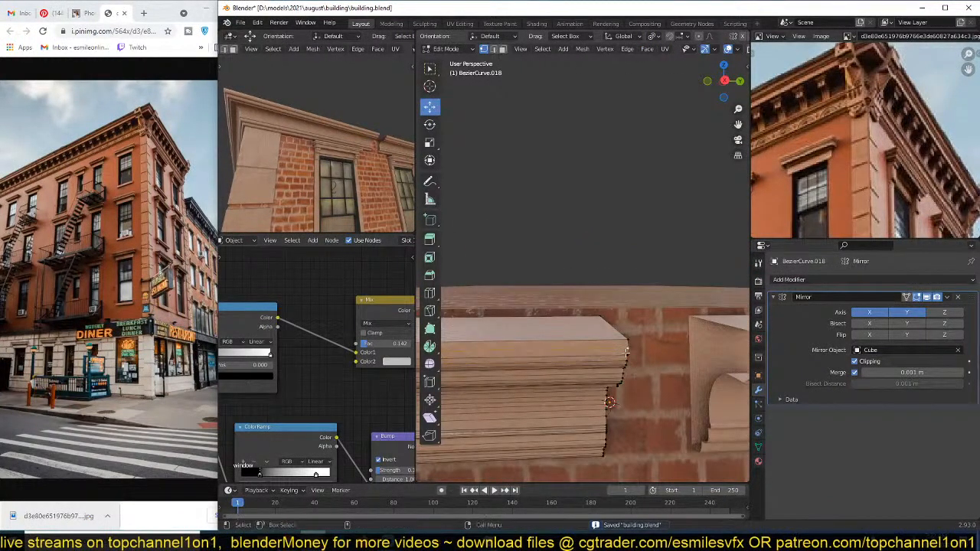
pyautogui.scroll(-6, 626, 353)
pyautogui.keyDown('alt'); pyautogui.click(590, 294); pyautogui.keyUp('alt')
pyautogui.scroll(3, 590, 295)
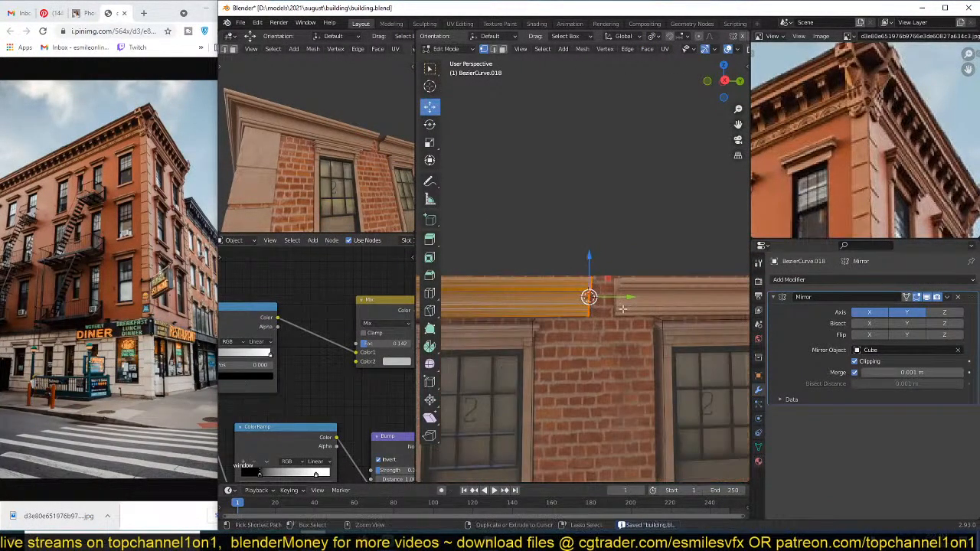
pyautogui.press('Tab')
pyautogui.moveTo(622, 309); pyautogui.dragTo(591, 290, button='middle')
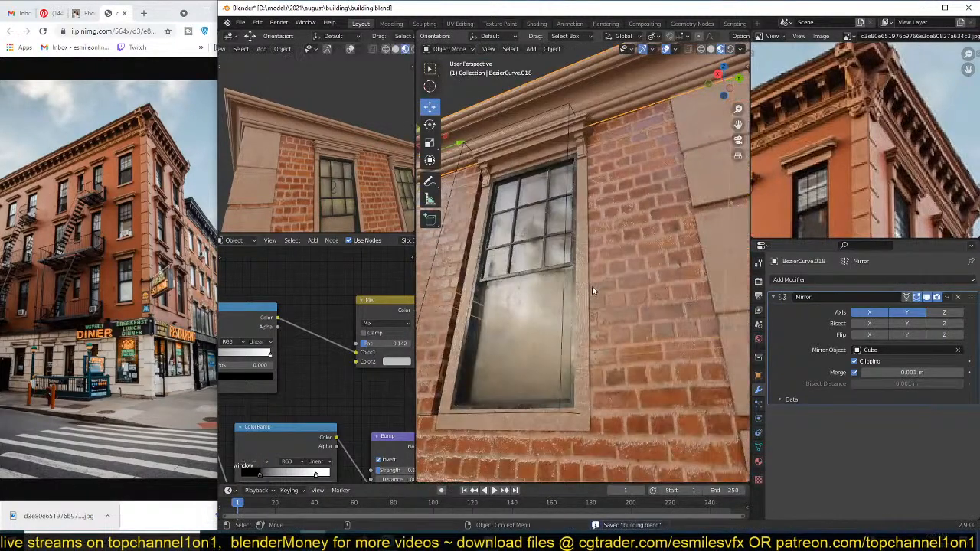
# Step: Raise the mirrored cornice slightly along Z above the window heads
pyautogui.press('KP_Decimal')
pyautogui.scroll(4, 574, 268)
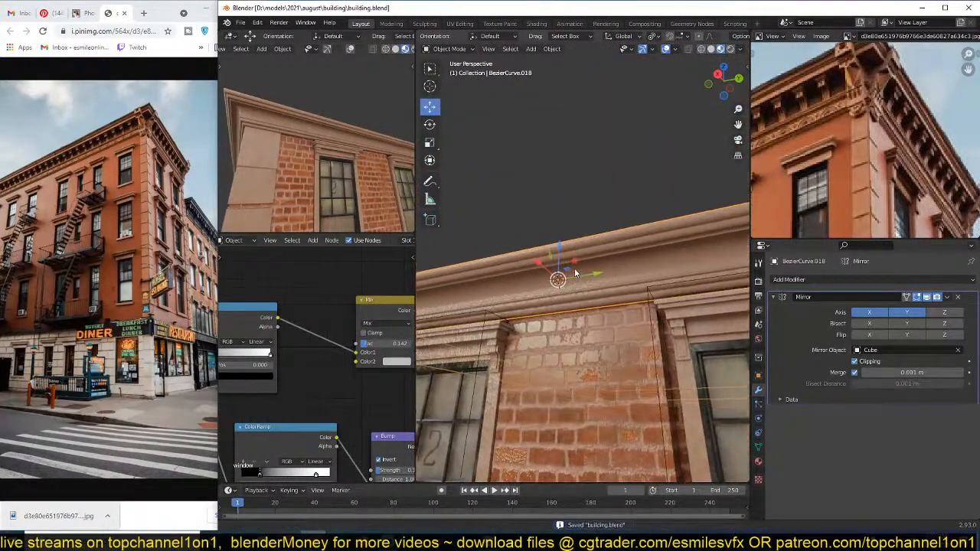
pyautogui.press('g')
pyautogui.press('z')
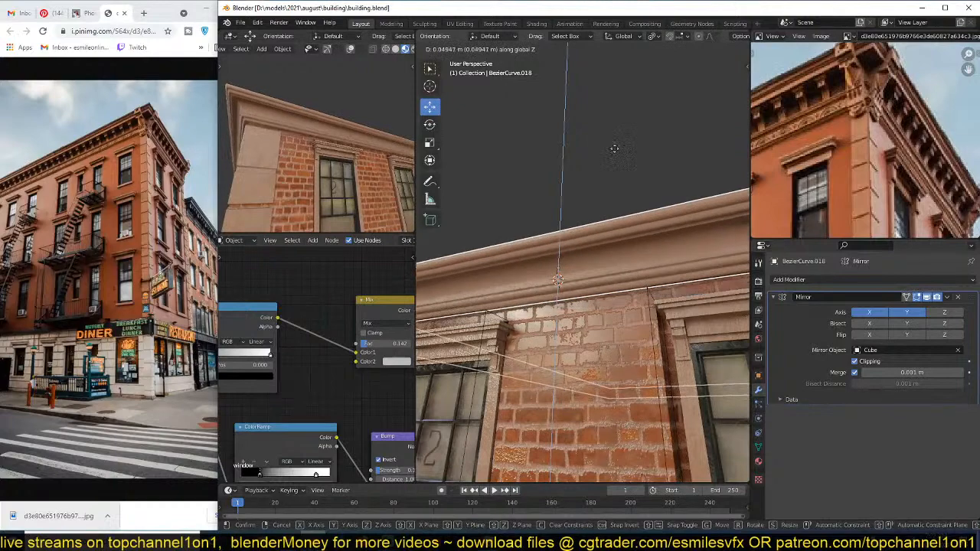
pyautogui.click(601, 200)
# Step: Select the edge loop at the side cornice's open end beside the gap in the building's long side
pyautogui.moveTo(601, 201); pyautogui.dragTo(672, 248, button='middle')
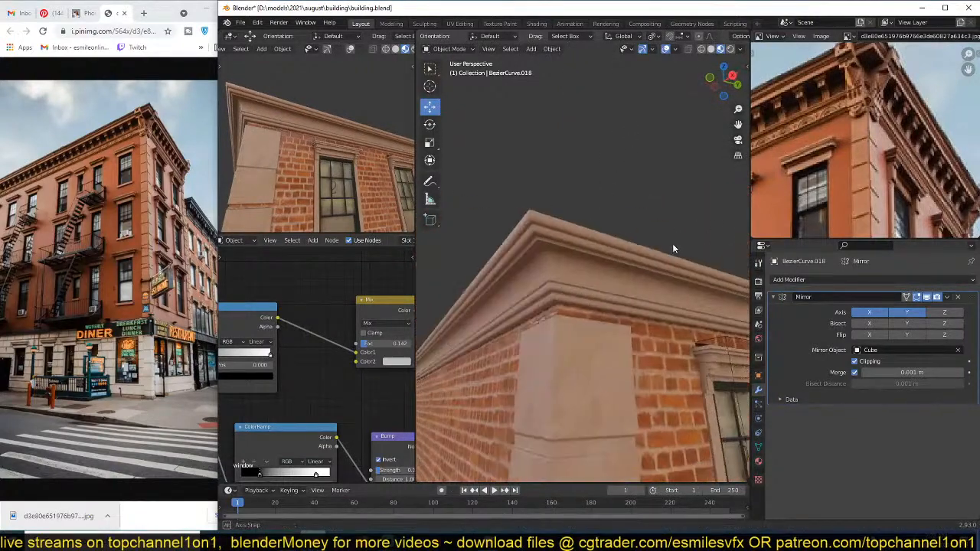
pyautogui.scroll(5, 650, 251)
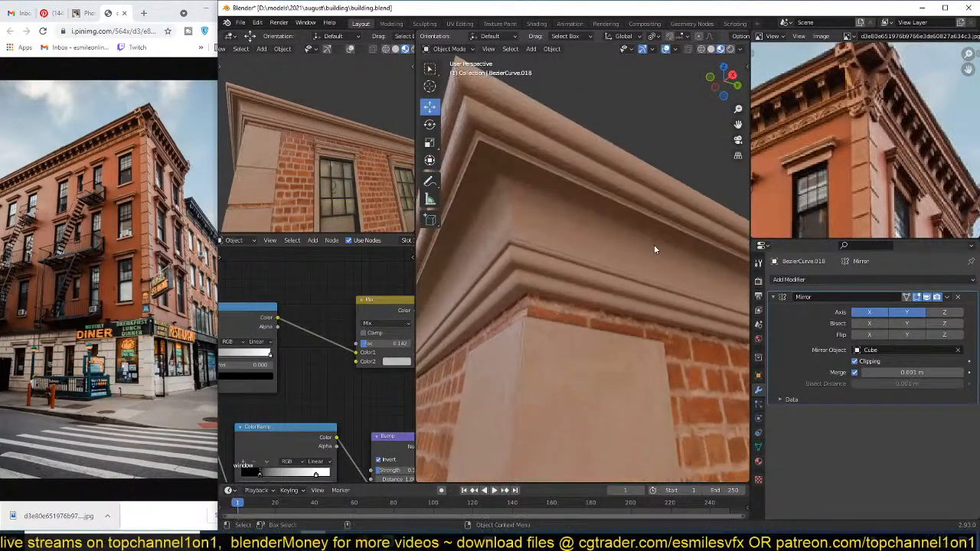
pyautogui.moveTo(647, 246); pyautogui.dragTo(625, 275, button='middle')
pyautogui.press('Tab')
pyautogui.scroll(3, 621, 300)
pyautogui.scroll(-1, 621, 301)
pyautogui.keyDown('alt'); pyautogui.click(663, 336); pyautogui.keyUp('alt')
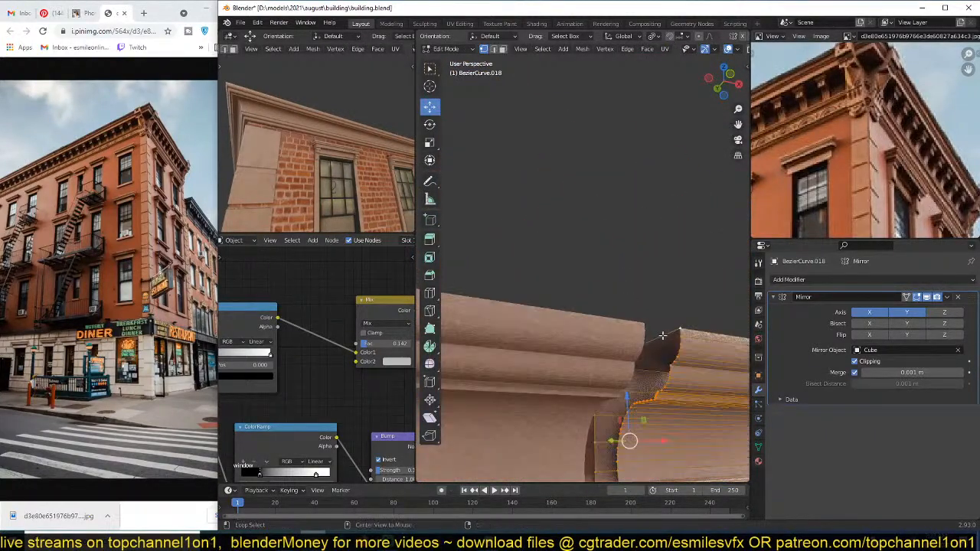
# Step: Move the side end loop about -0.024 m along X to meet its mirrored half, and save the file
pyautogui.moveTo(653, 372); pyautogui.dragTo(522, 337, button='middle')
pyautogui.hotkey('ctrl', 's')
pyautogui.moveTo(615, 320); pyautogui.dragTo(587, 319)
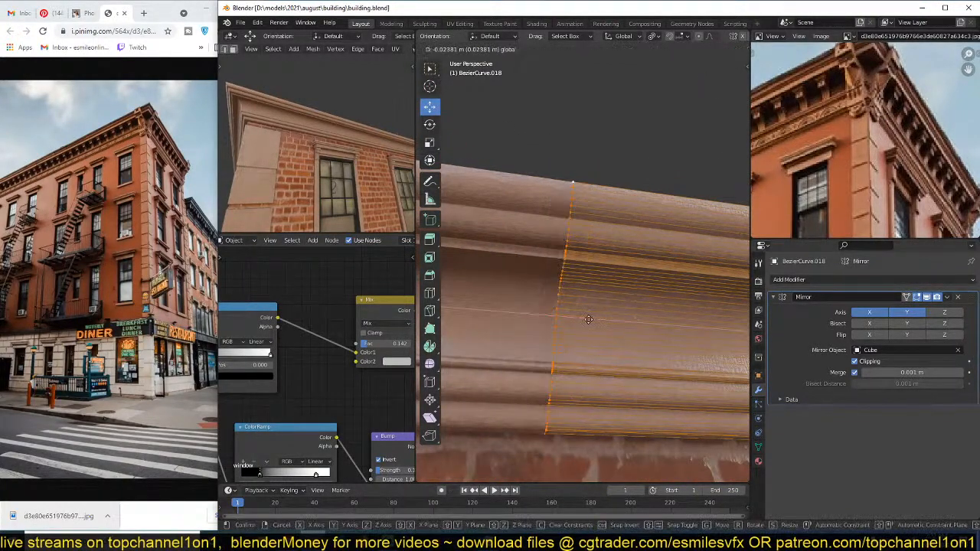
pyautogui.click(588, 319)
pyautogui.press('Tab')
pyautogui.hotkey('ctrl', 's')
pyautogui.moveTo(645, 328); pyautogui.dragTo(618, 215, button='middle')
pyautogui.hotkey('ctrl', 's')
# Step: Examine how the cornice meets the brick wall and window heads along the facade
pyautogui.click(633, 291)
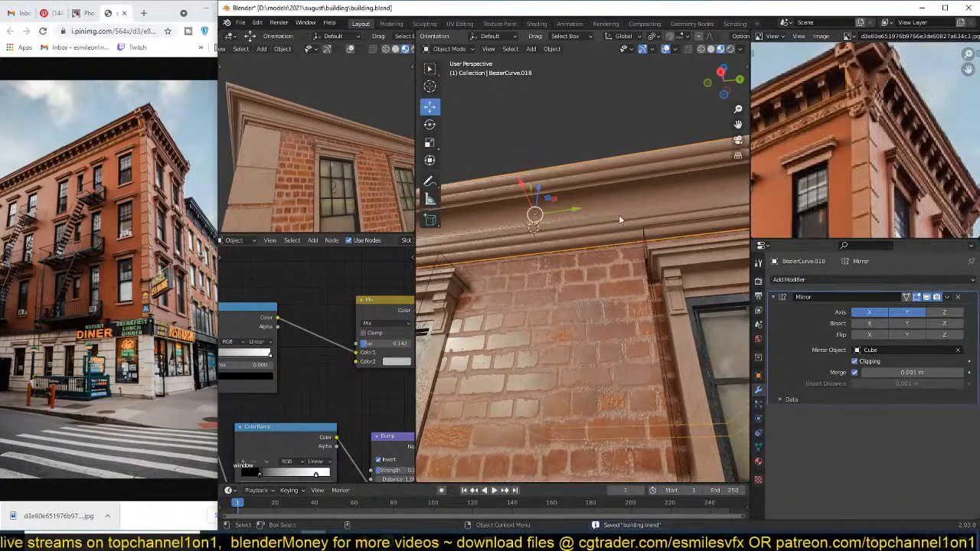
pyautogui.rightClick(637, 267)
pyautogui.moveTo(635, 277)
pyautogui.mouseDown(button='middle')
pyautogui.moveTo(600, 278)
pyautogui.moveTo(640, 278)
pyautogui.mouseUp(button='middle')
pyautogui.hotkey('ctrl', 's')
pyautogui.scroll(-6, 619, 289)
pyautogui.moveTo(610, 313); pyautogui.dragTo(640, 322, button='middle')
pyautogui.scroll(4, 638, 304)
pyautogui.scroll(2, 610, 275)
# Step: Scale the whole cornice mesh up by about 1.278 on all axes
pyautogui.click(610, 277)
pyautogui.scroll(-3, 610, 277)
pyautogui.moveTo(697, 246); pyautogui.dragTo(695, 197)
pyautogui.press('Tab')
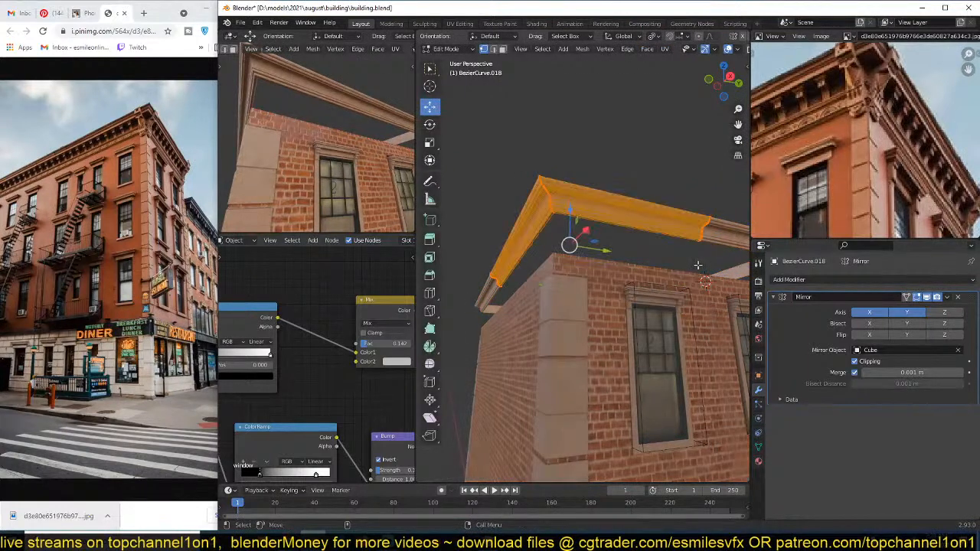
pyautogui.press('s')
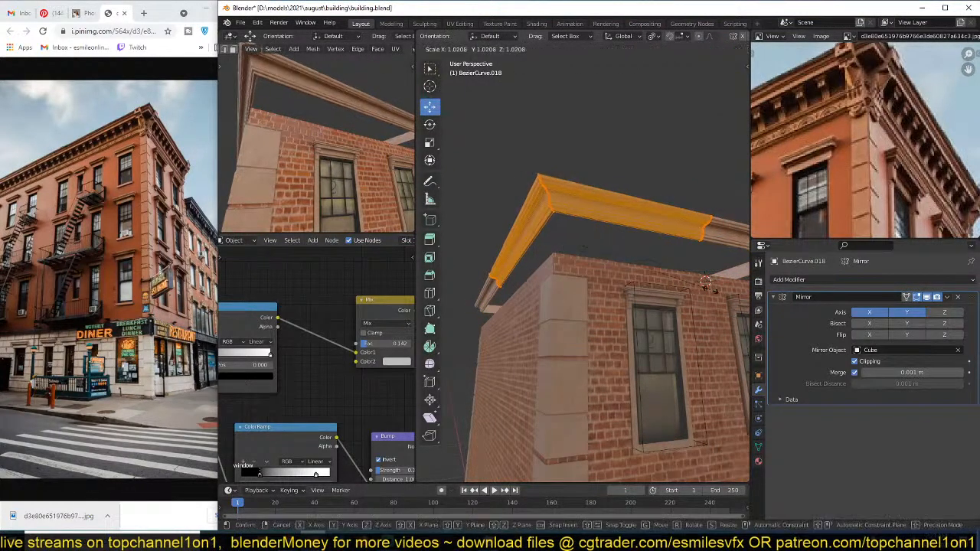
pyautogui.click(742, 291)
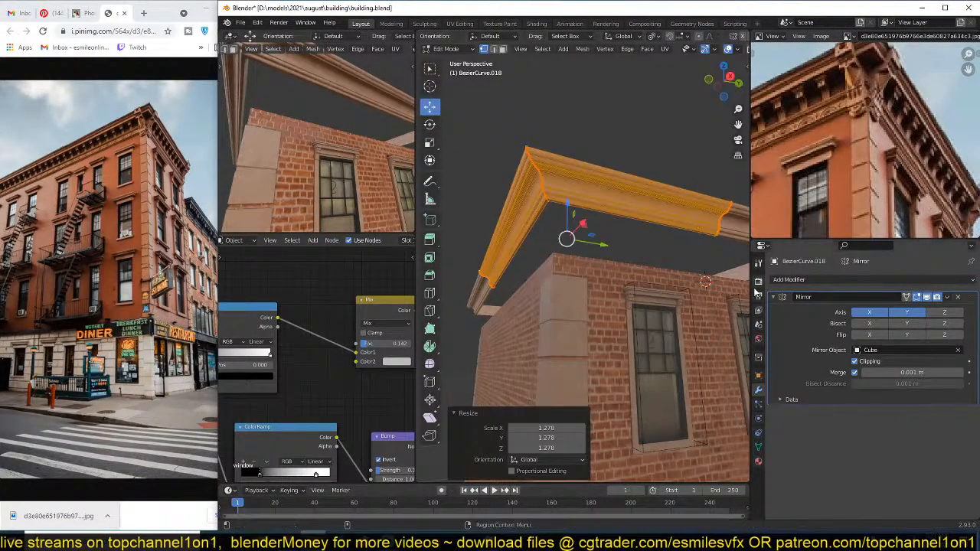
pyautogui.click(633, 248)
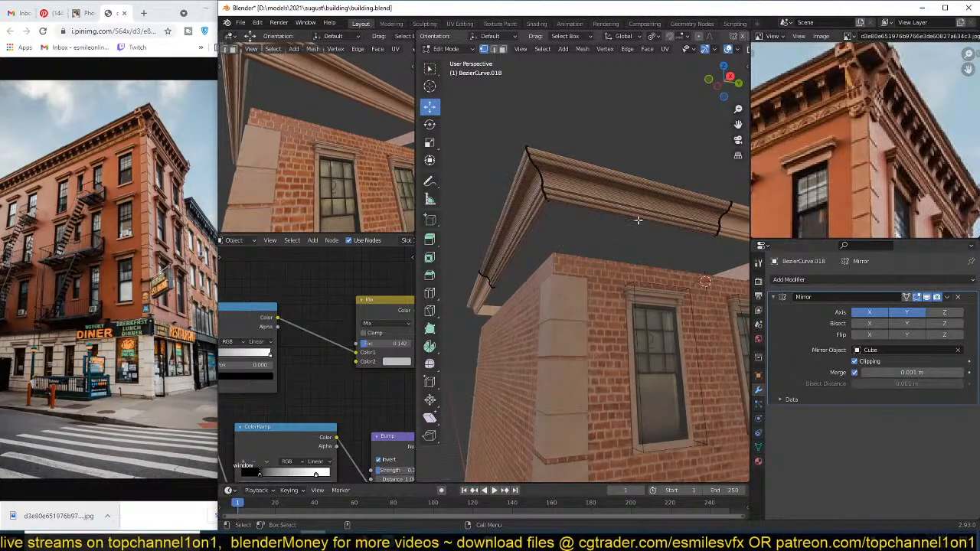
pyautogui.press('Tab')
# Step: Try to delete the strip of faces on the cornice's inner back side above the roof
pyautogui.moveTo(637, 221); pyautogui.dragTo(590, 302, button='middle')
pyautogui.scroll(3, 663, 225)
pyautogui.press('Tab')
pyautogui.press('Tab')
pyautogui.press('Tab')
pyautogui.click(590, 302)
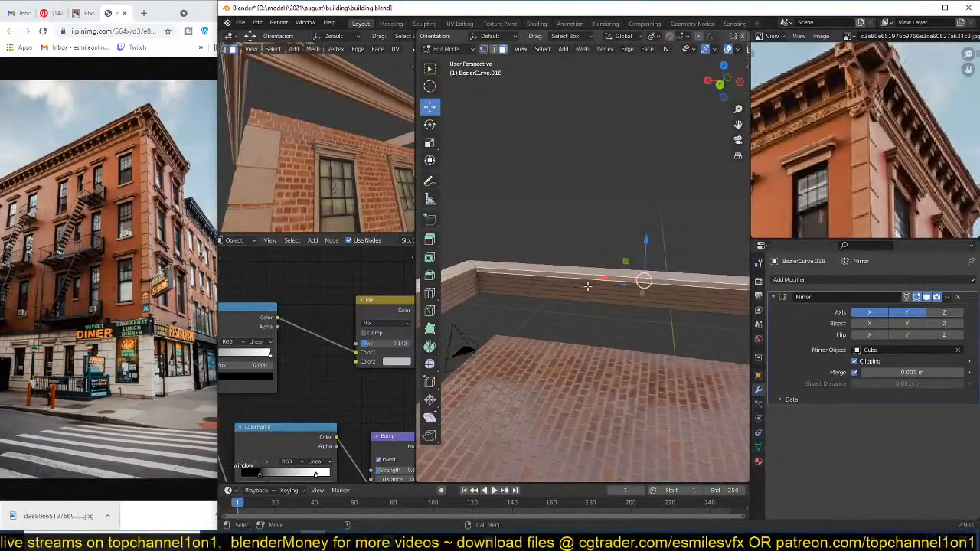
pyautogui.keyDown('ctrl'); pyautogui.click(591, 300); pyautogui.keyUp('ctrl')
pyautogui.press('x')
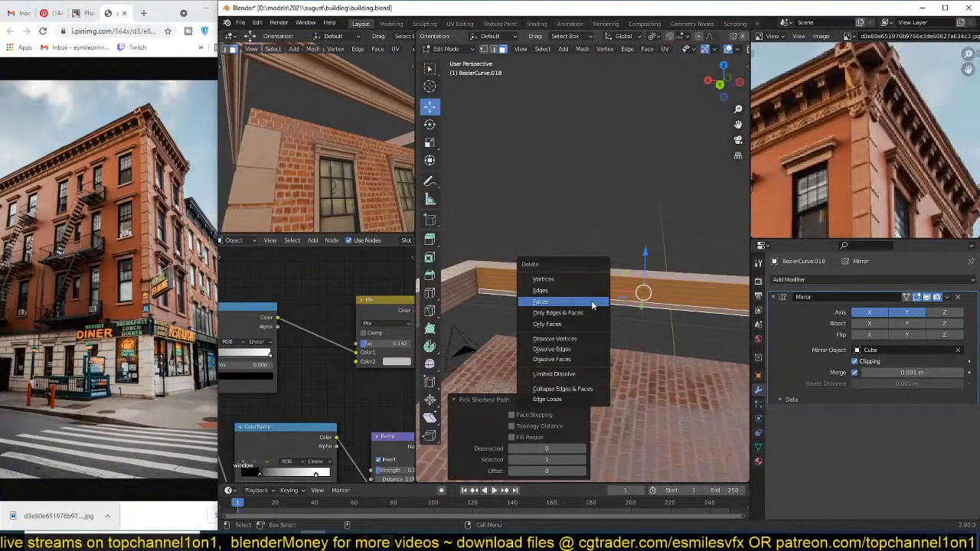
pyautogui.click(591, 300)
pyautogui.moveTo(591, 300); pyautogui.dragTo(596, 299, button='middle')
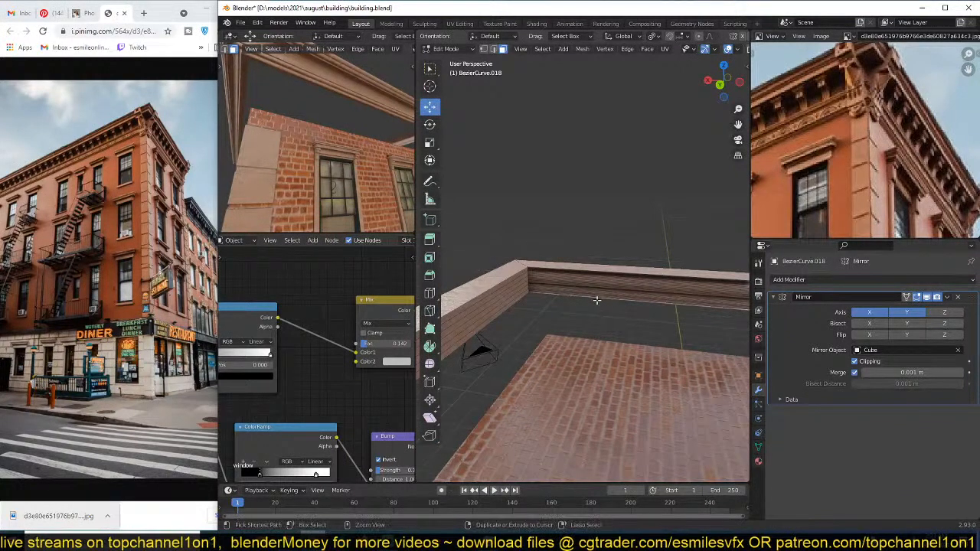
pyautogui.keyDown('ctrl'); pyautogui.click(515, 288); pyautogui.keyUp('ctrl')
# Step: Dissolve the lengthwise edge loops on the cornice's inner back side so each run has one flat face
pyautogui.press('2')
pyautogui.keyDown('alt'); pyautogui.click(577, 279); pyautogui.keyUp('alt')
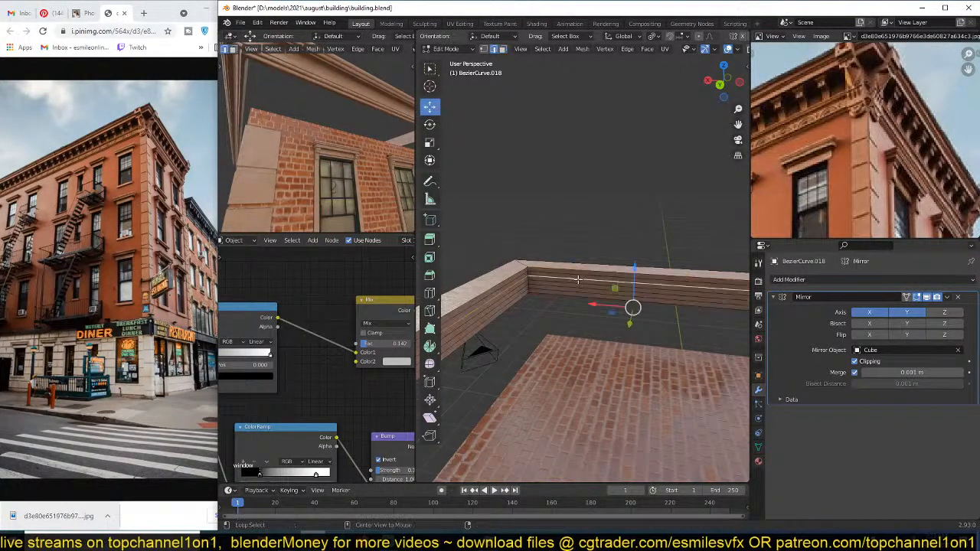
pyautogui.keyDown('alt'); pyautogui.click(574, 286); pyautogui.keyUp('alt')
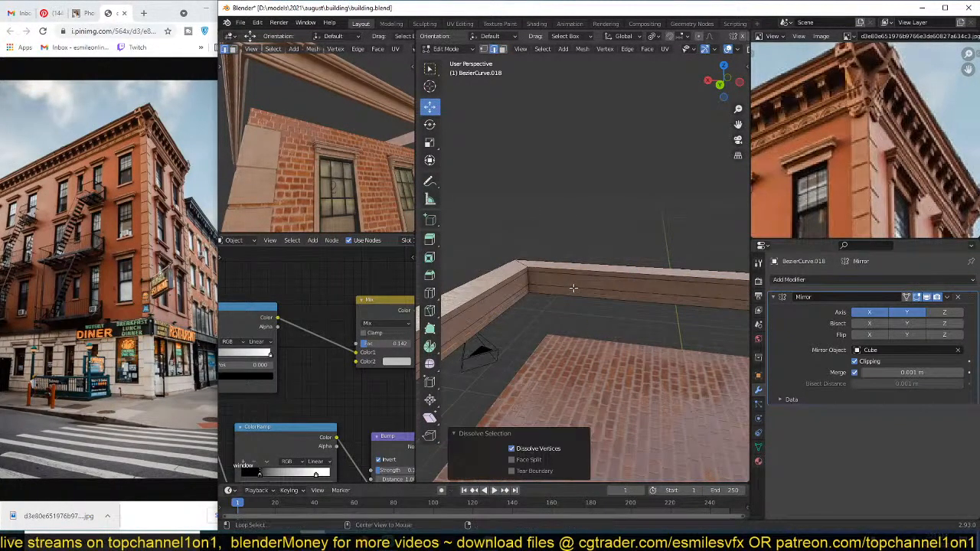
pyautogui.hotkey('ctrl', 'x')
pyautogui.moveTo(574, 286); pyautogui.dragTo(620, 329, button='middle')
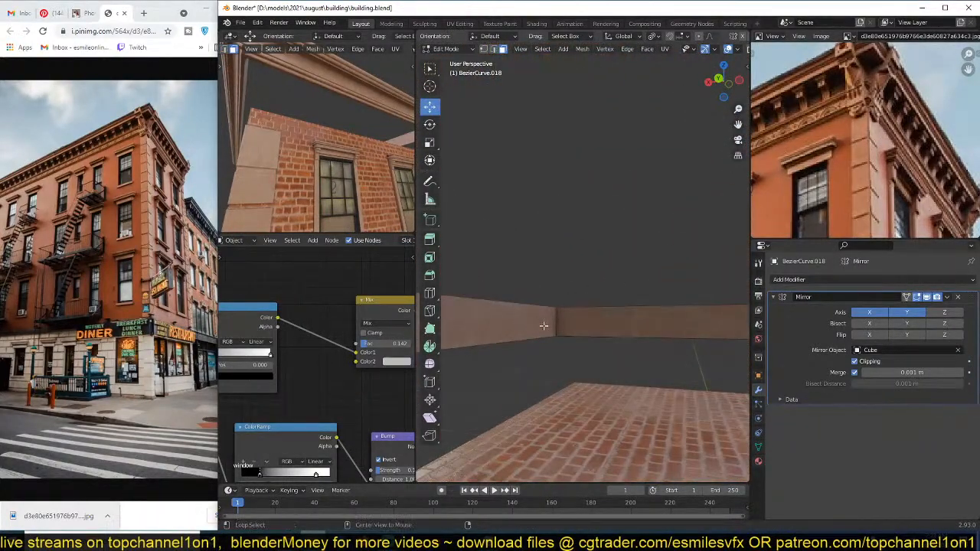
# Step: Try to extrude the cornice's inner back faces along their normals, and undo the attempt
pyautogui.keyDown('alt'); pyautogui.click(556, 325); pyautogui.keyUp('alt')
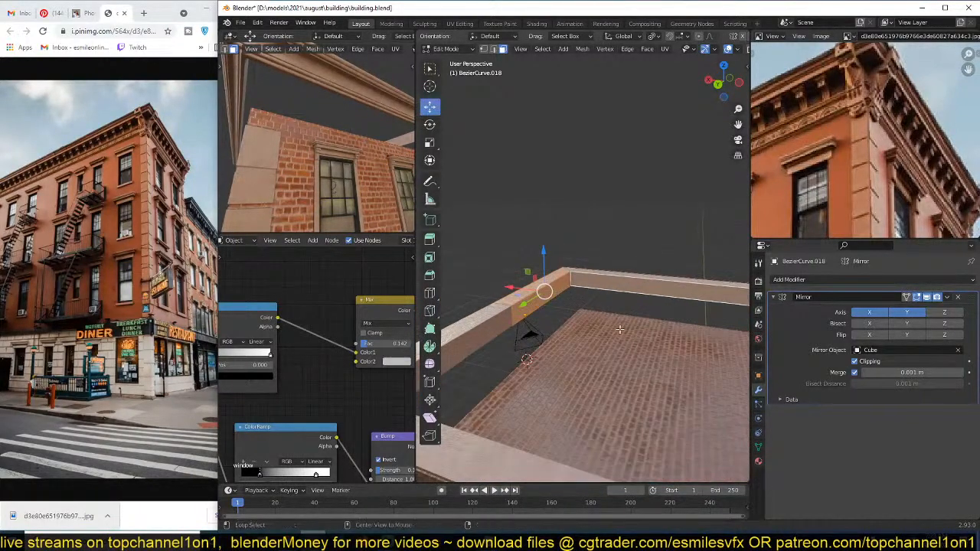
pyautogui.hotkey('alt', 'e')
pyautogui.click(620, 330)
pyautogui.rightClick(623, 333)
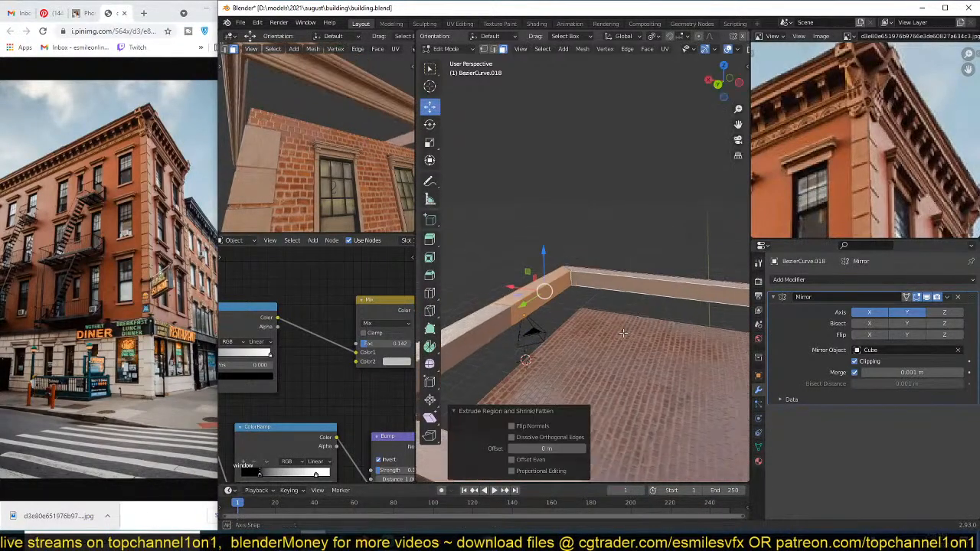
pyautogui.moveTo(622, 333); pyautogui.dragTo(619, 337, button='middle')
pyautogui.hotkey('alt', 'e')
pyautogui.click(619, 343)
pyautogui.rightClick(622, 338)
pyautogui.scroll(1, 604, 337)
pyautogui.hotkey('ctrl', 'z')
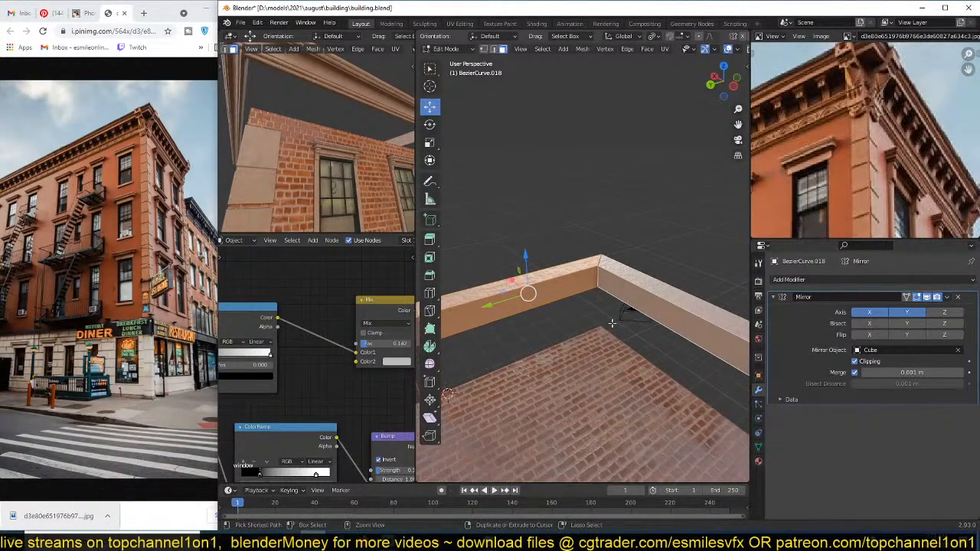
# Step: Delete the cornice run on one side of the mitred corner and the inner back face of the remaining run
pyautogui.click(628, 296)
pyautogui.keyDown('shift'); pyautogui.click(565, 280); pyautogui.keyUp('shift')
pyautogui.moveTo(602, 290); pyautogui.dragTo(639, 298, button='middle')
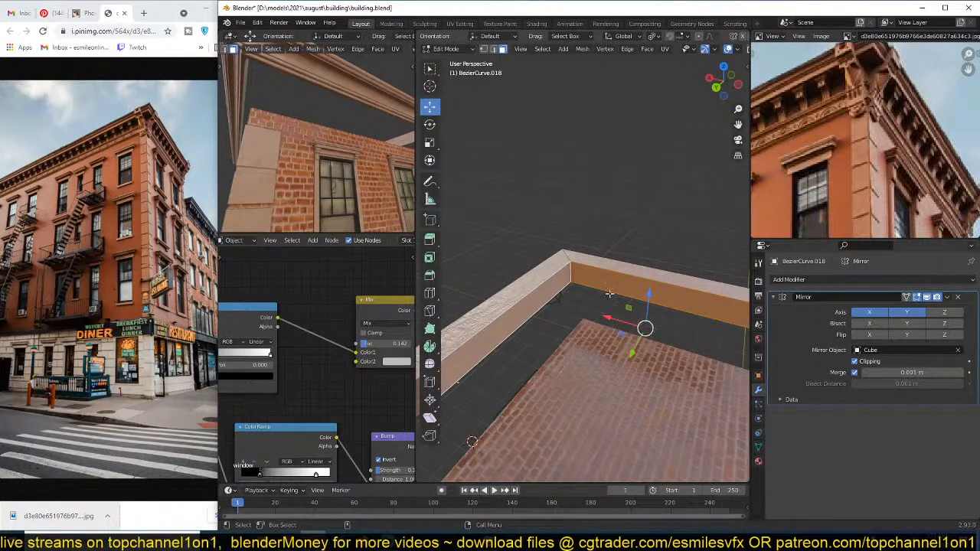
pyautogui.moveTo(616, 310); pyautogui.dragTo(648, 273, button='middle')
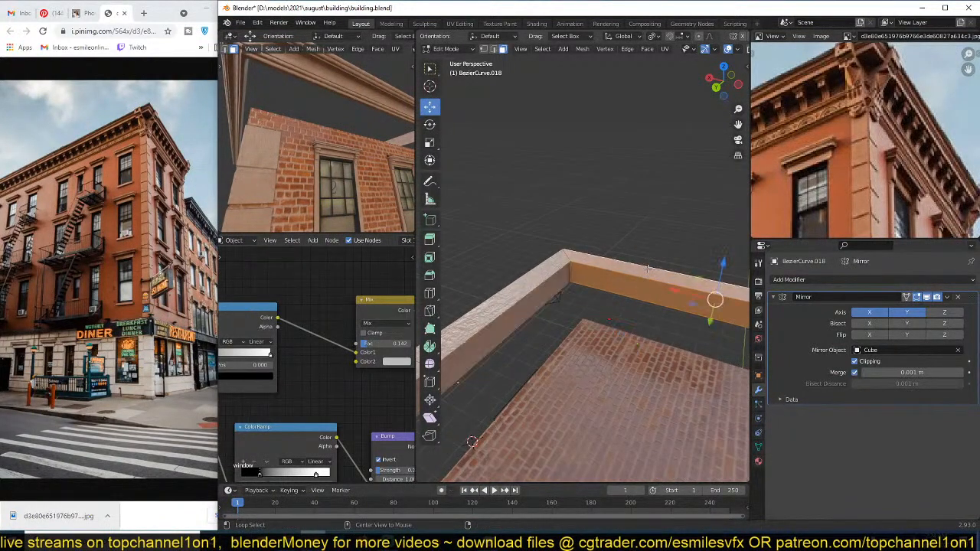
pyautogui.press('x')
pyautogui.click(648, 270)
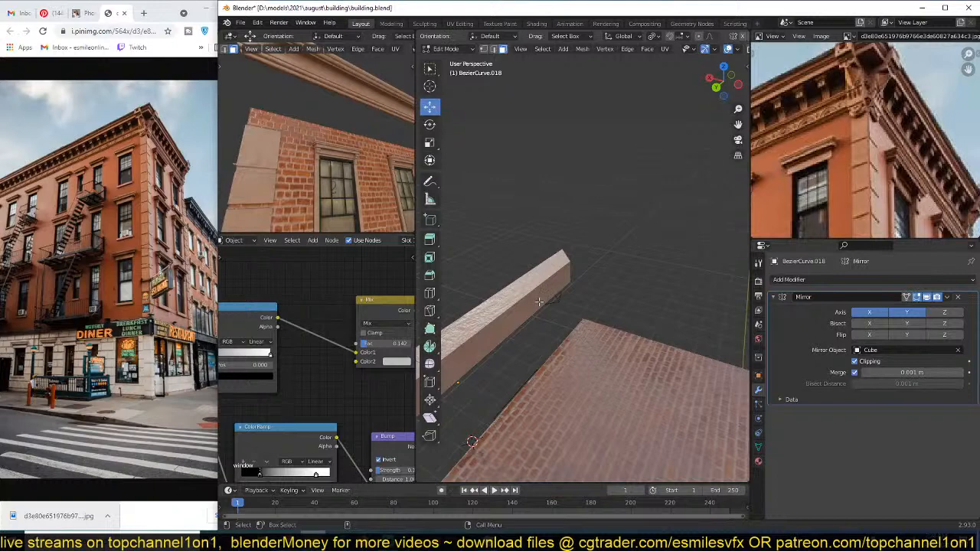
pyautogui.click(539, 300)
pyautogui.press('x')
pyautogui.click(540, 301)
# Step: Extend the lower back edge of the remaining cornice run slightly down along Z
pyautogui.press('2')
pyautogui.click(543, 318)
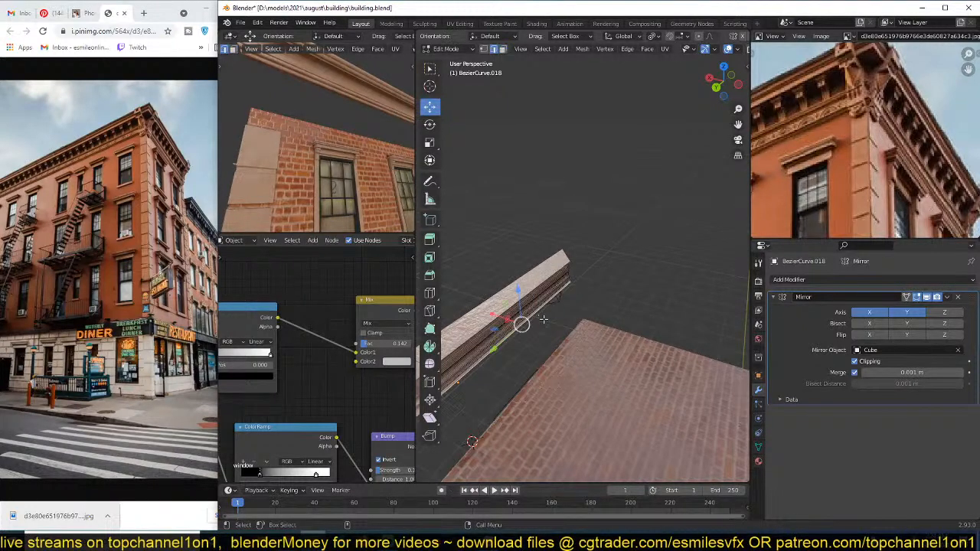
pyautogui.moveTo(543, 318); pyautogui.dragTo(641, 282, button='middle')
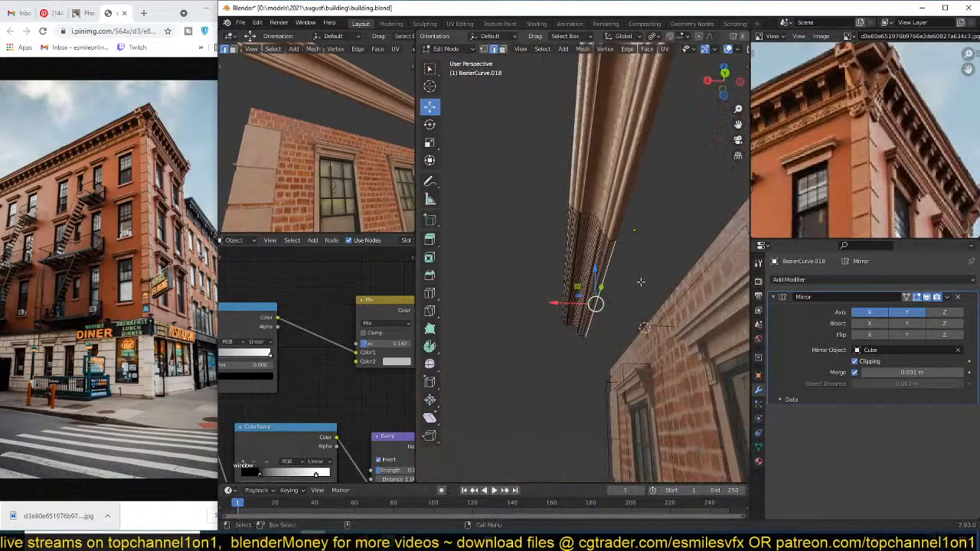
pyautogui.scroll(4, 618, 287)
pyautogui.press('g')
pyautogui.press('z')
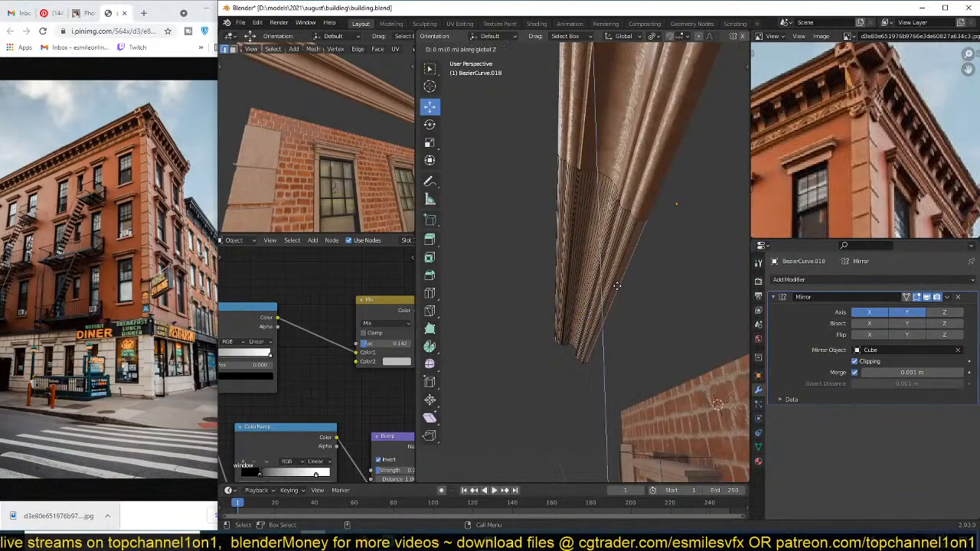
pyautogui.click(617, 295)
# Step: Extrude the lower back edge about -0.231 m along X to form a soffit reaching the brick wall
pyautogui.press('e')
pyautogui.rightClick(618, 296)
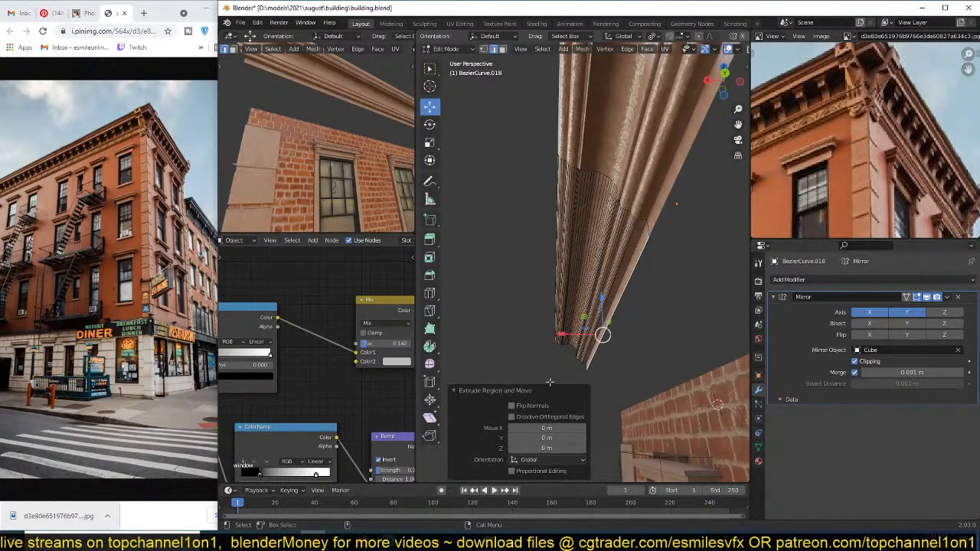
pyautogui.press('g')
pyautogui.press('x')
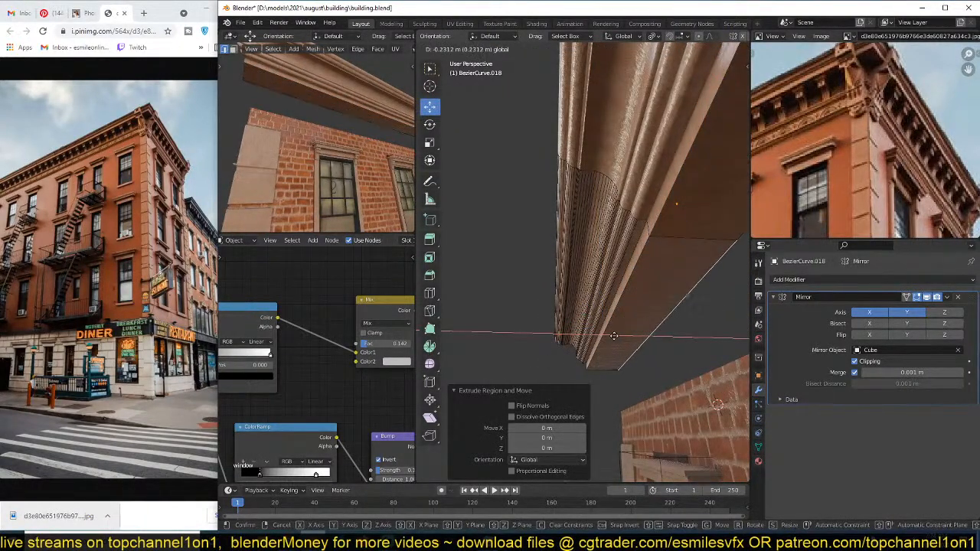
pyautogui.click(612, 335)
# Step: Extrude the soffit's wall edge about 0.29 m down as a frieze, and offset the frieze face about 0.057 m along X
pyautogui.press('g')
pyautogui.press('z')
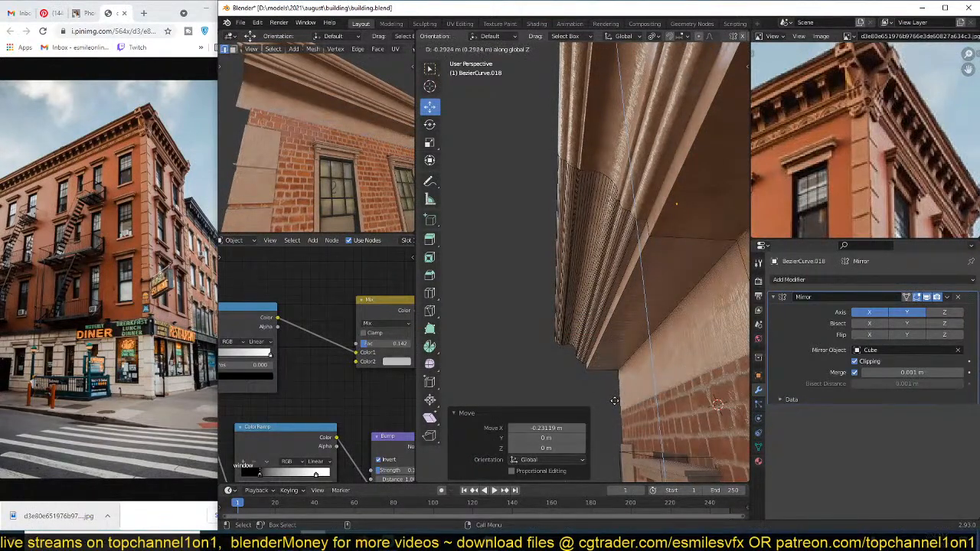
pyautogui.click(614, 400)
pyautogui.moveTo(614, 400); pyautogui.dragTo(639, 339, button='middle')
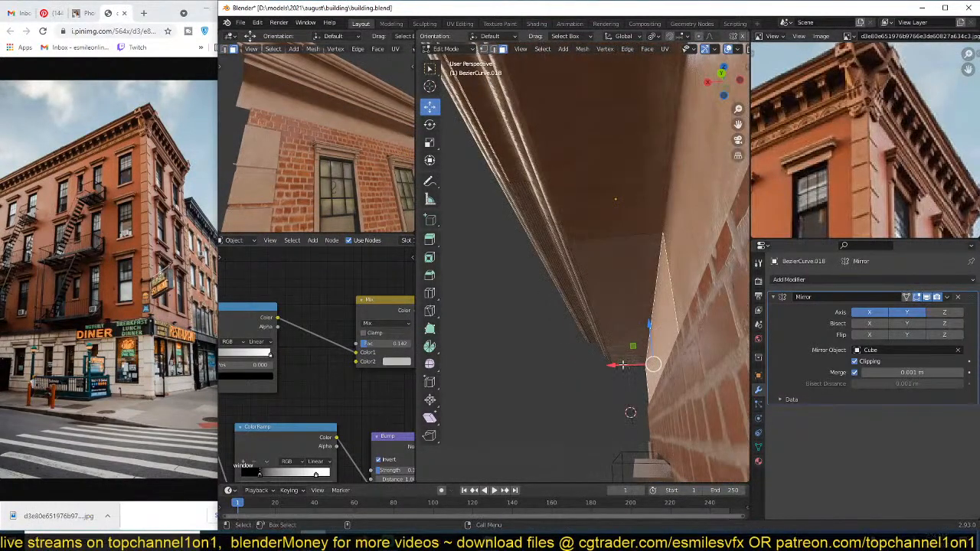
pyautogui.moveTo(622, 365); pyautogui.dragTo(610, 365)
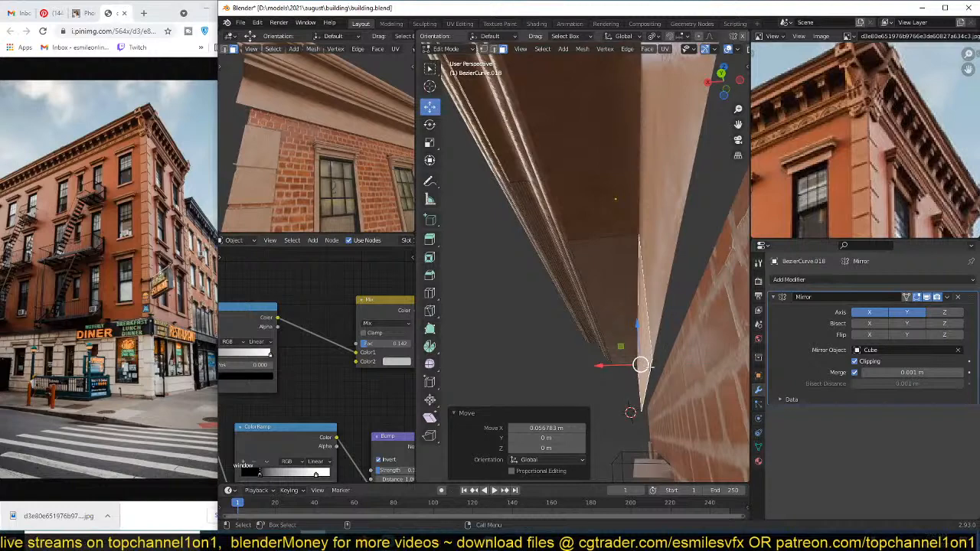
# Step: Lower the frieze's bottom edge about 0.097 m along Z
pyautogui.press('2')
pyautogui.click(645, 376)
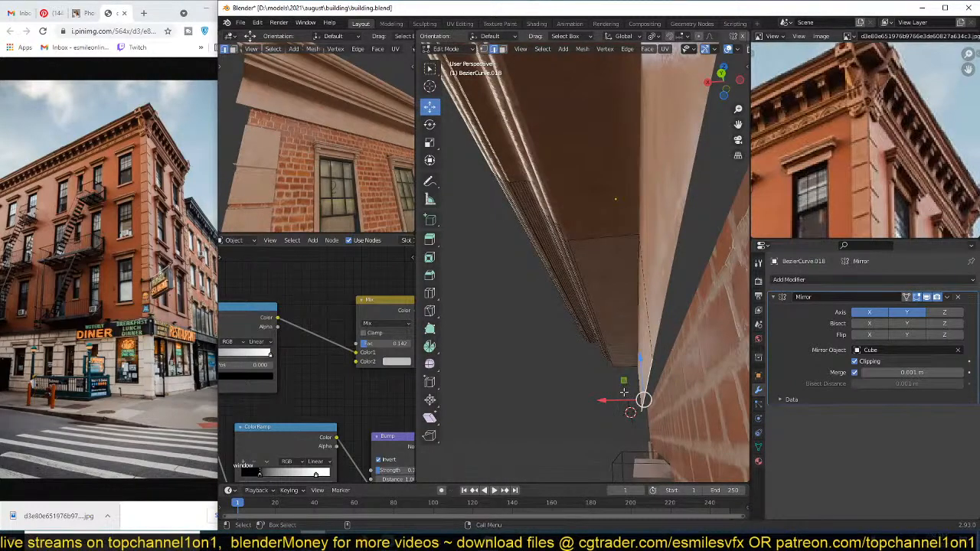
pyautogui.moveTo(640, 381); pyautogui.dragTo(659, 347, button='middle')
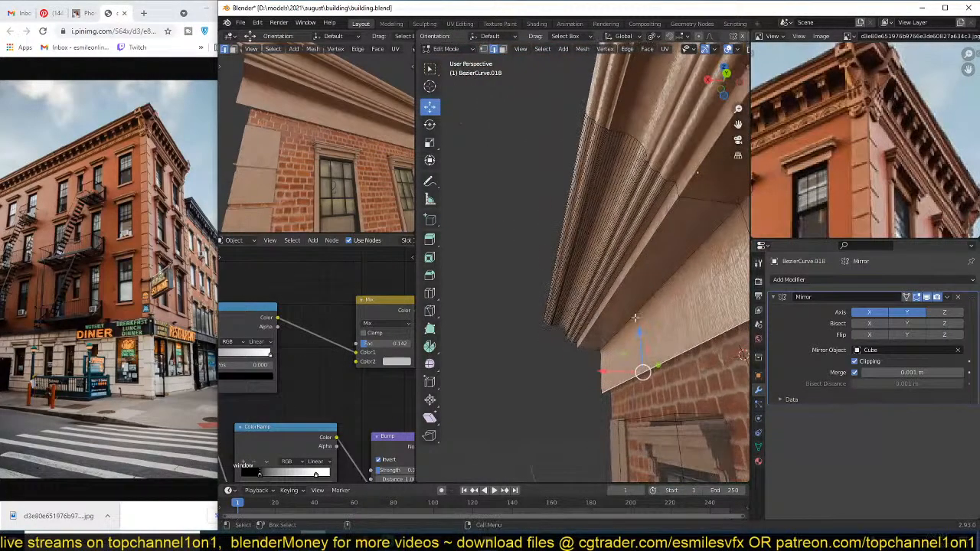
pyautogui.moveTo(635, 318); pyautogui.dragTo(642, 353)
# Step: Extrude the frieze's bottom edge and shift it along X towards the wall by about 0.025 m plus 0.023 m
pyautogui.press('e')
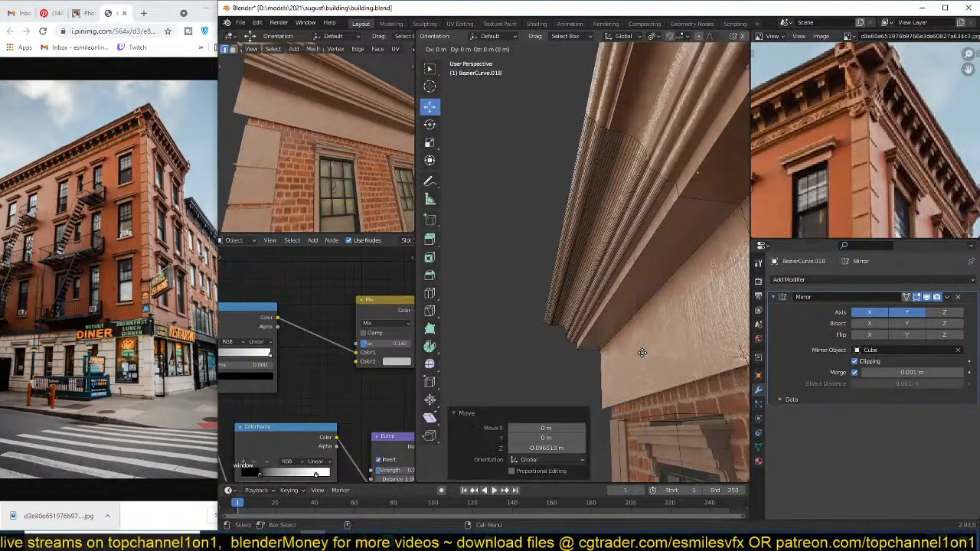
pyautogui.rightClick(641, 353)
pyautogui.moveTo(641, 353); pyautogui.dragTo(616, 373, button='middle')
pyautogui.moveTo(610, 391); pyautogui.dragTo(622, 391)
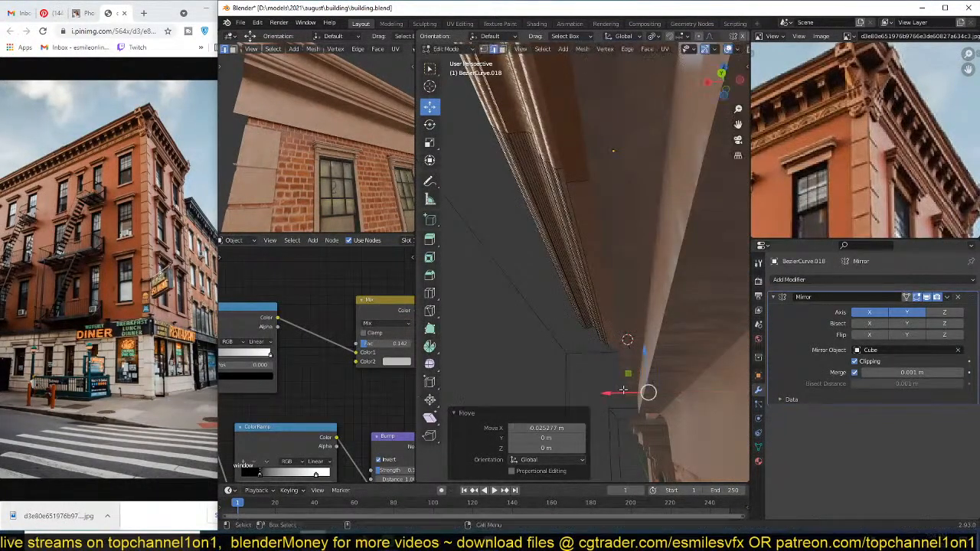
pyautogui.moveTo(623, 390); pyautogui.dragTo(656, 374, button='middle')
pyautogui.moveTo(621, 376); pyautogui.dragTo(629, 376)
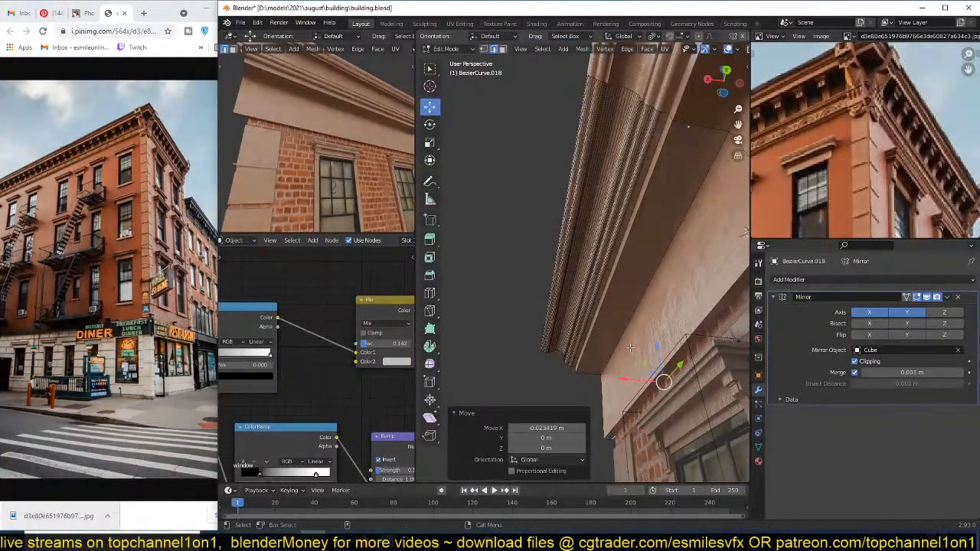
# Step: Select the frieze face below the soffit and move it about 0.024 m outwards along X
pyautogui.moveTo(630, 376); pyautogui.dragTo(634, 395, button='middle')
pyautogui.moveTo(685, 326); pyautogui.dragTo(695, 334, button='middle')
pyautogui.press('3')
pyautogui.click(651, 330)
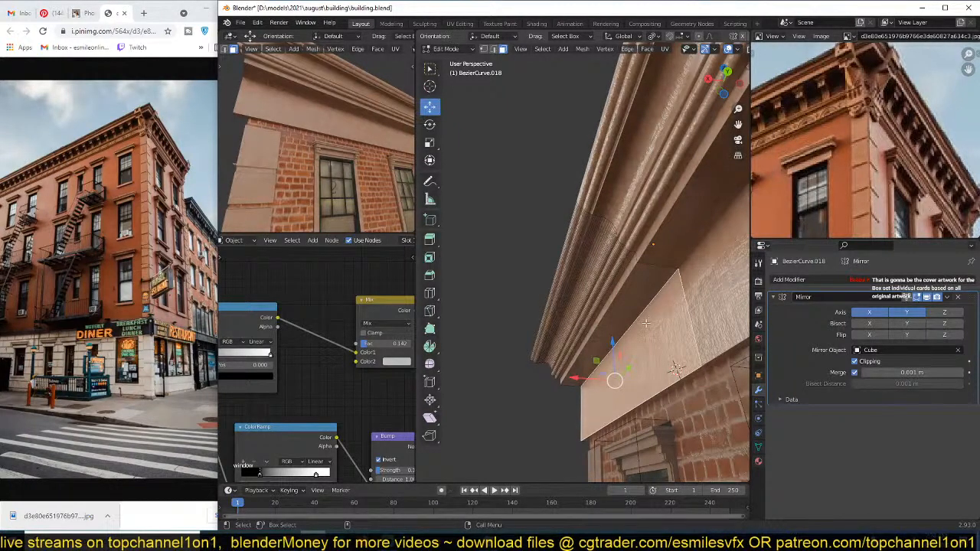
pyautogui.moveTo(624, 346)
pyautogui.mouseDown(button='middle')
pyautogui.moveTo(624, 318)
pyautogui.moveTo(618, 330)
pyautogui.mouseUp(button='middle')
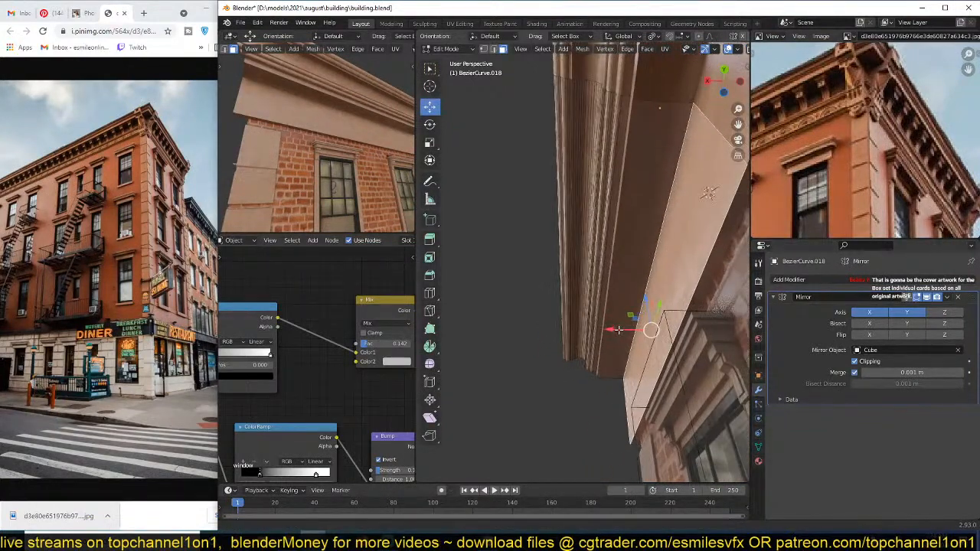
pyautogui.moveTo(616, 333); pyautogui.dragTo(611, 333)
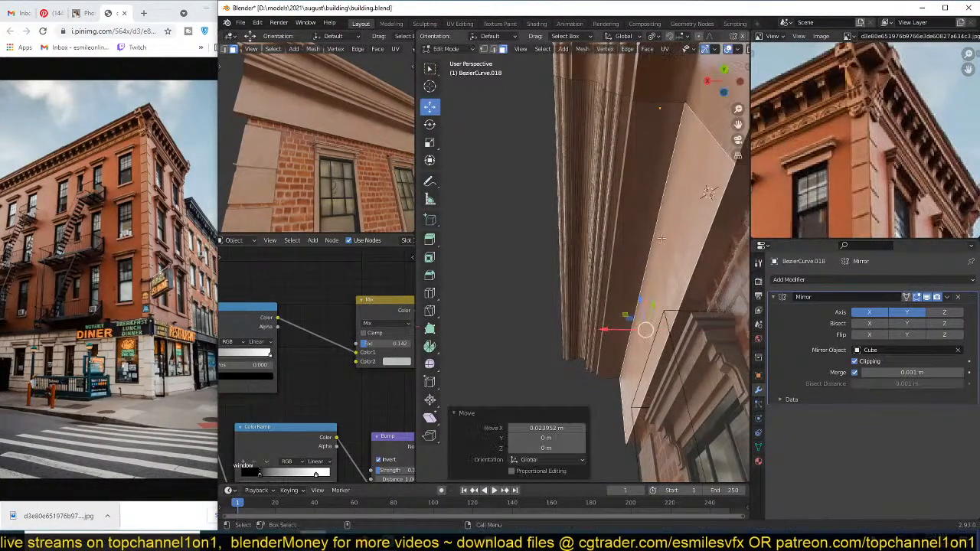
# Step: Add one centred loop cut to the frieze face with a slide factor of 0
pyautogui.moveTo(685, 191); pyautogui.dragTo(648, 223, button='middle')
pyautogui.hotkey('ctrl', 'r')
pyautogui.click(648, 224)
pyautogui.rightClick(648, 223)
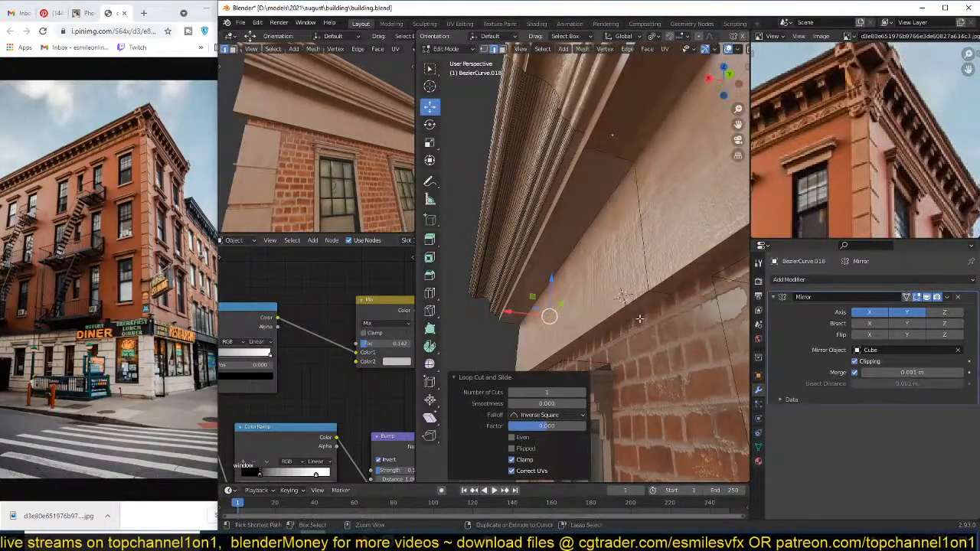
# Step: Try to bevel the frieze's new edge loop to a width of about 0.135 m
pyautogui.hotkey('ctrl', 'b')
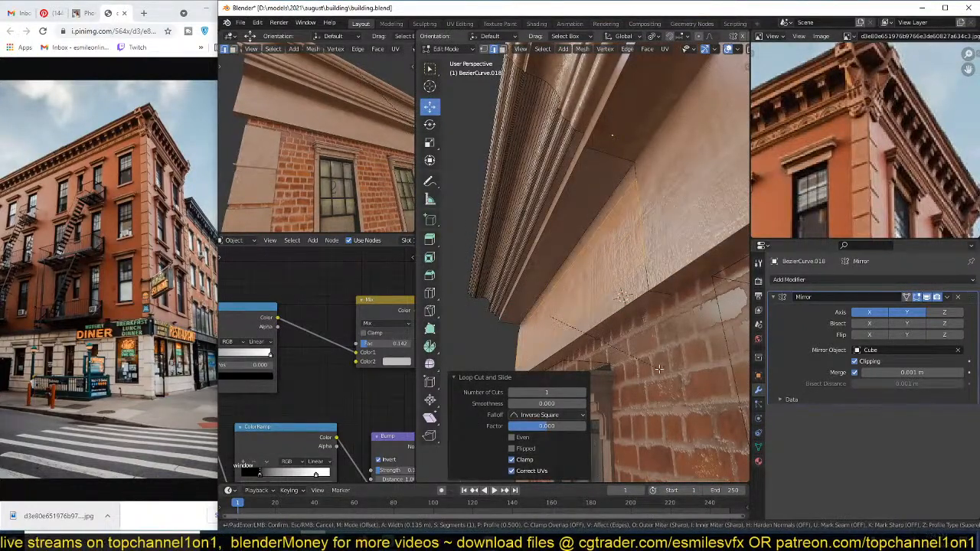
pyautogui.click(659, 369)
pyautogui.hotkey('ctrl', 'z')
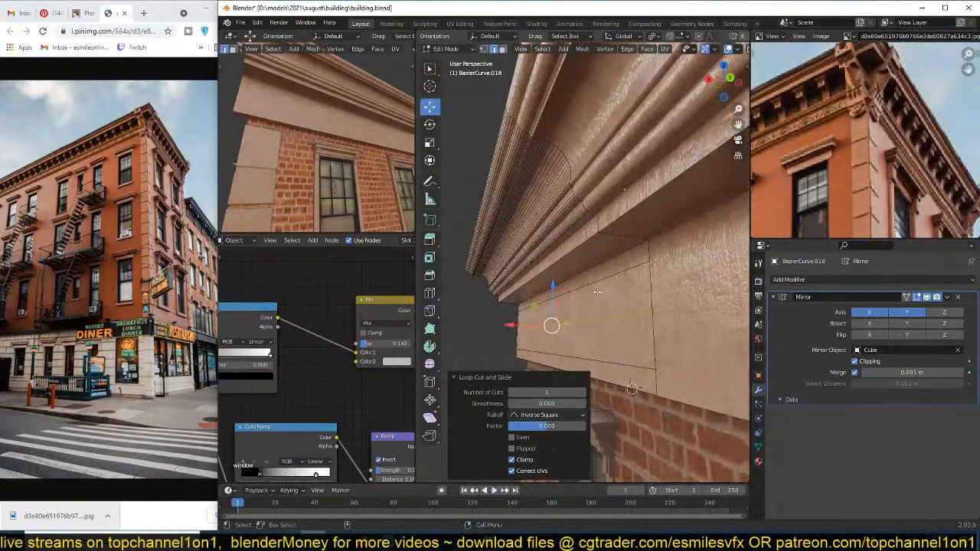
# Step: Move the frieze's middle edge about 0.115 m along X towards the wall
pyautogui.moveTo(597, 292); pyautogui.dragTo(615, 288, button='middle')
pyautogui.moveTo(557, 302); pyautogui.dragTo(601, 323)
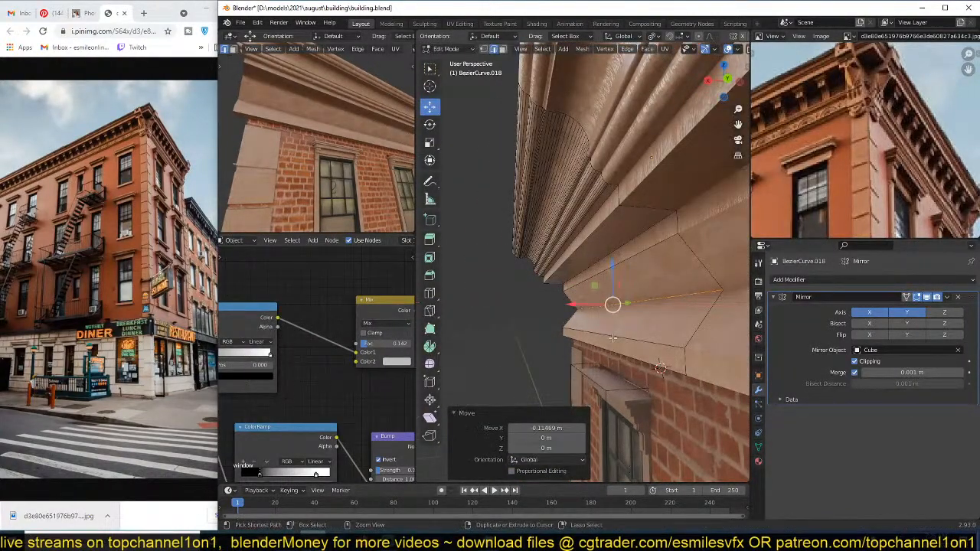
pyautogui.hotkey('ctrl', 'b')
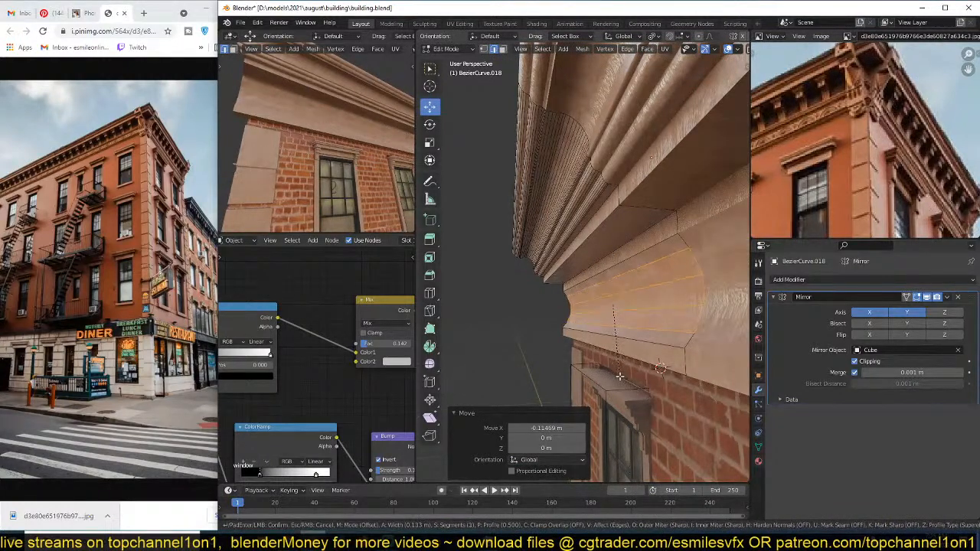
pyautogui.scroll(3, 619, 375)
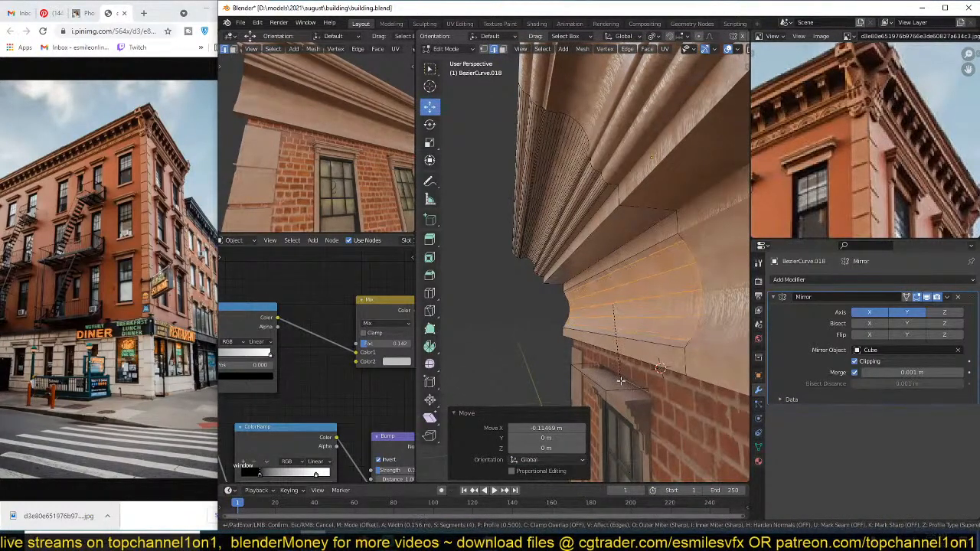
pyautogui.press('Escape')
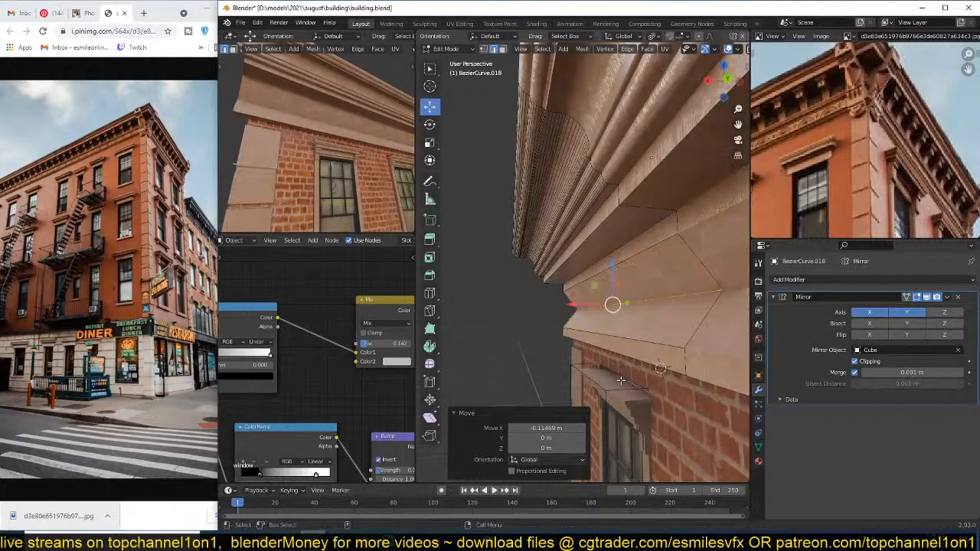
# Step: Move the middle edge about 0.022 m further inwards along X and bevel it into a cove about 0.16 m wide with 8 segments
pyautogui.moveTo(587, 306); pyautogui.dragTo(593, 306)
pyautogui.hotkey('ctrl', 'b')
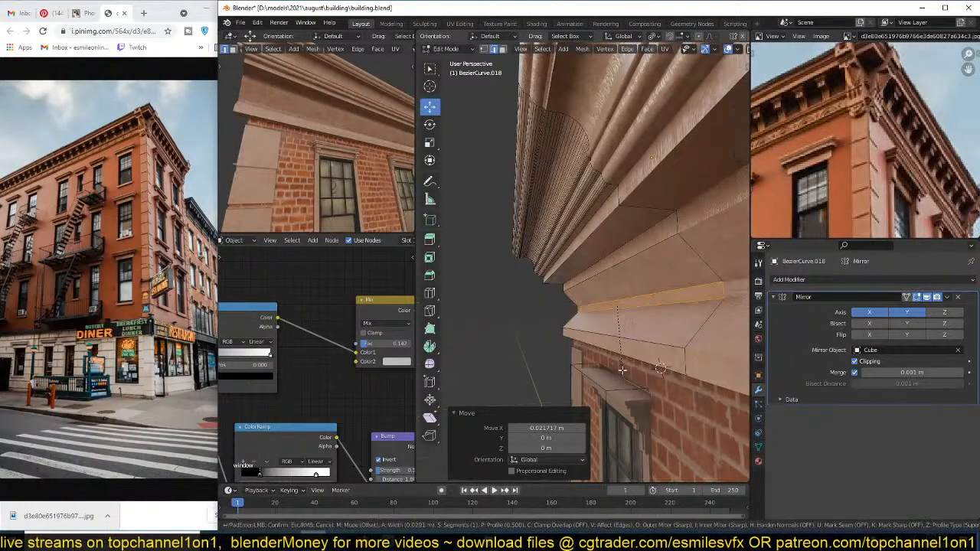
pyautogui.scroll(7, 625, 388)
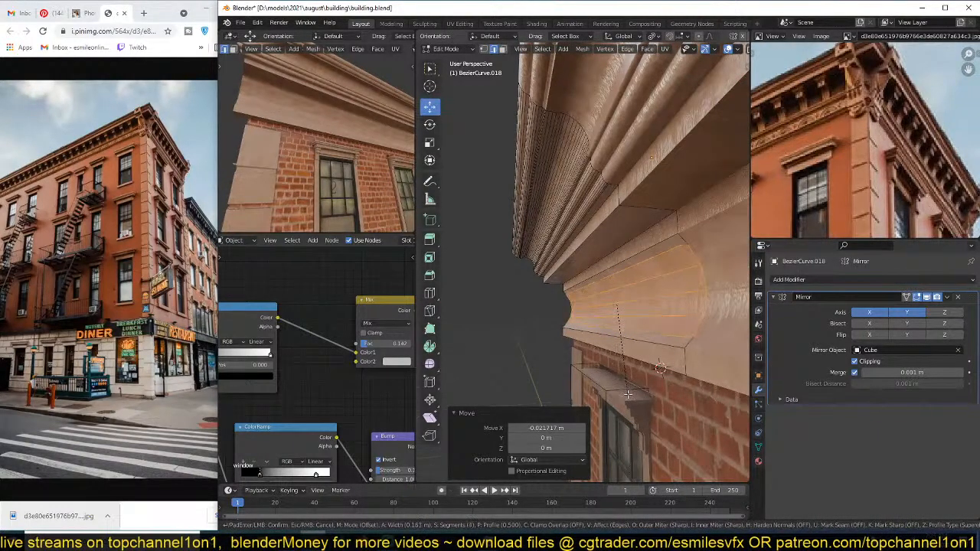
pyautogui.click(628, 395)
pyautogui.press('Tab')
pyautogui.moveTo(597, 349); pyautogui.dragTo(649, 275, button='middle')
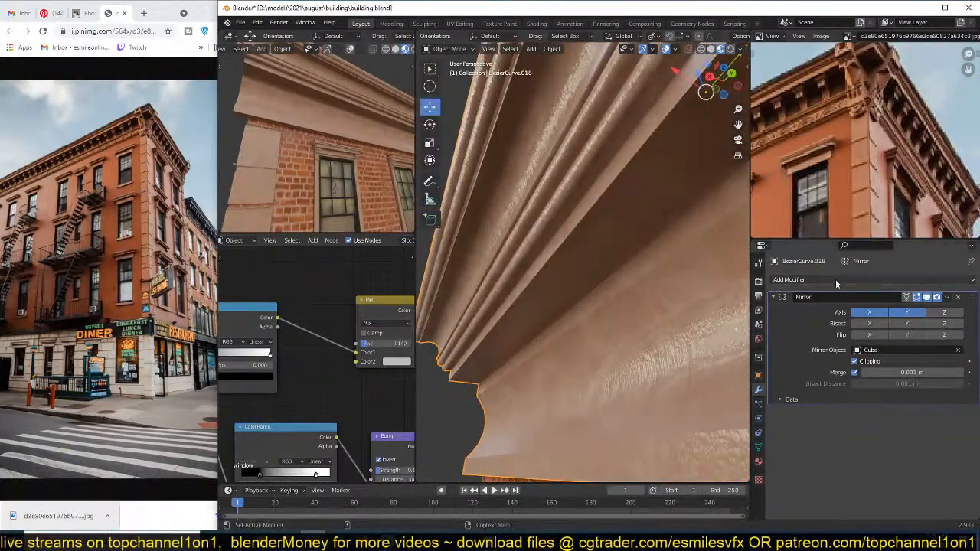
# Step: Bevel the cove's upper edge and the soffit's inner and outer edges to a width of about 0.003 m
pyautogui.press('Tab')
pyautogui.keyDown('alt'); pyautogui.click(644, 268); pyautogui.keyUp('alt')
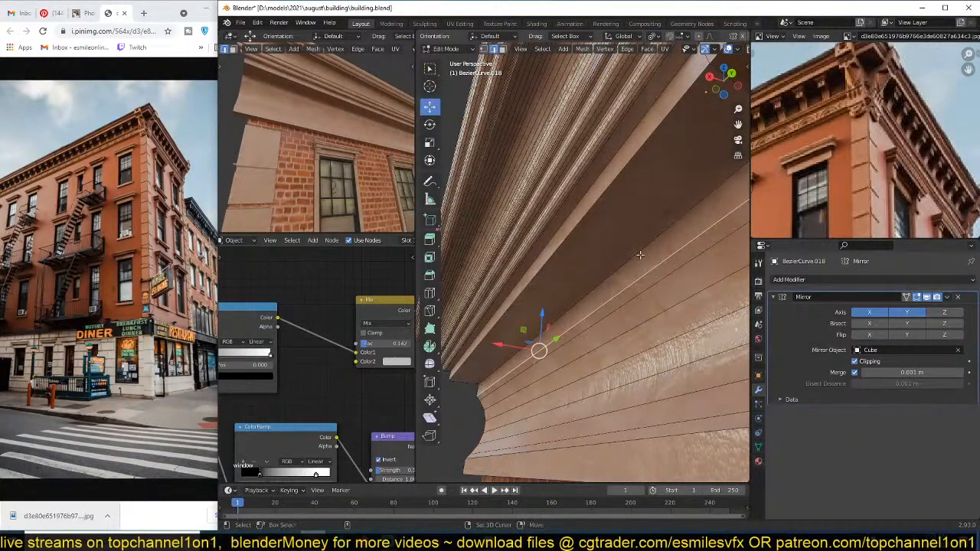
pyautogui.keyDown('alt'); pyautogui.keyDown('shift'); pyautogui.click(640, 255); pyautogui.keyUp('shift'); pyautogui.keyUp('alt')
pyautogui.keyDown('alt'); pyautogui.keyDown('shift'); pyautogui.click(592, 233); pyautogui.keyUp('shift'); pyautogui.keyUp('alt')
pyautogui.hotkey('ctrl', 'b')
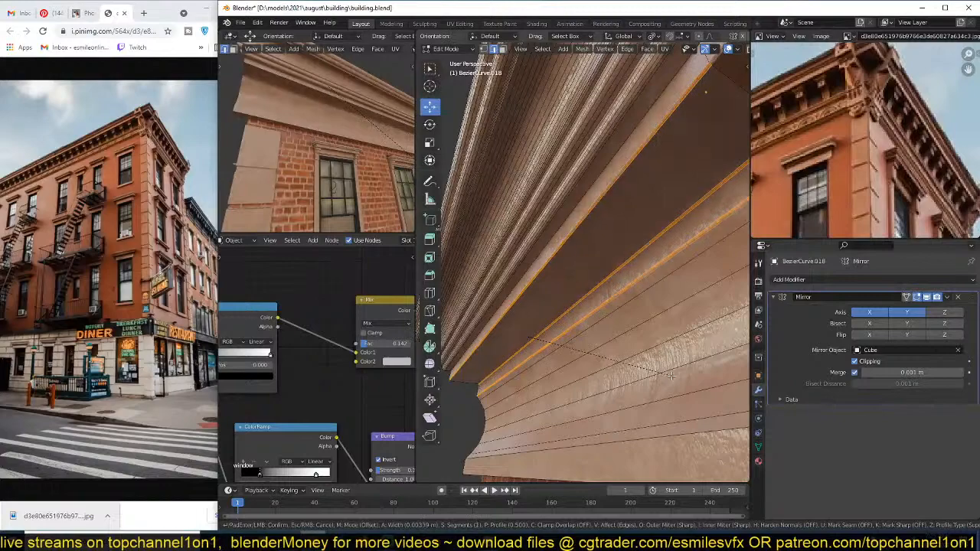
pyautogui.click(672, 375)
# Step: Bevel the edge below the cove to a width of about 0.004 m with 2 segments
pyautogui.moveTo(671, 375); pyautogui.dragTo(585, 349, button='middle')
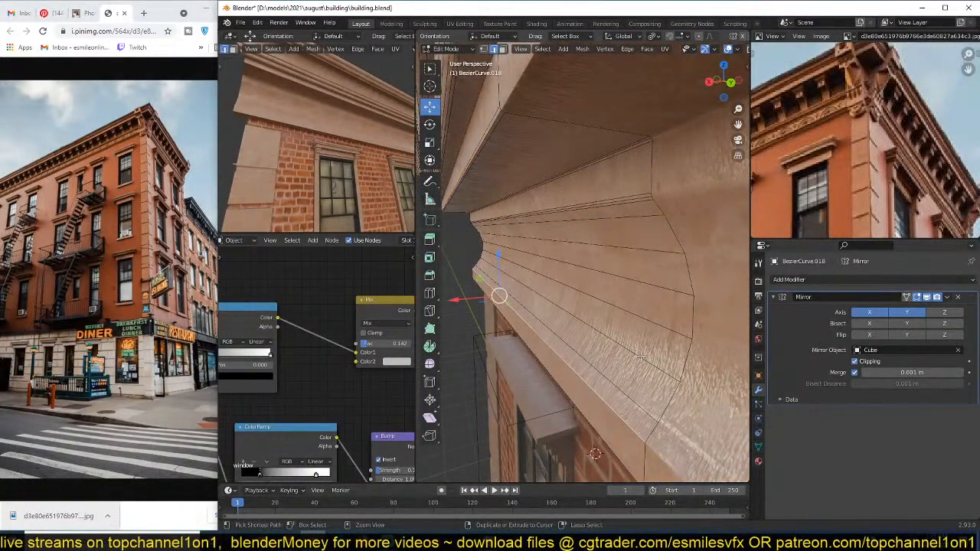
pyautogui.hotkey('ctrl', 'b')
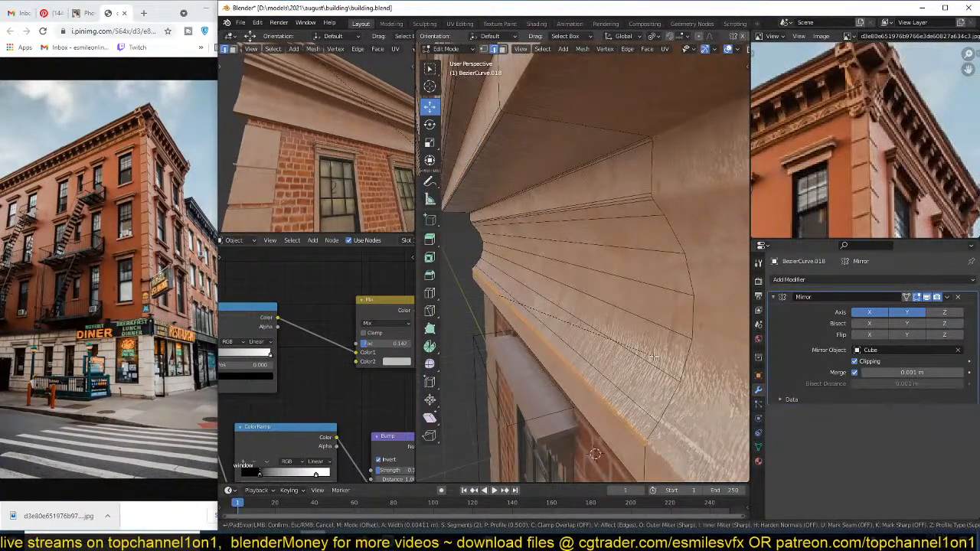
pyautogui.click(652, 357)
pyautogui.press('Tab')
pyautogui.moveTo(638, 350); pyautogui.dragTo(585, 254, button='middle')
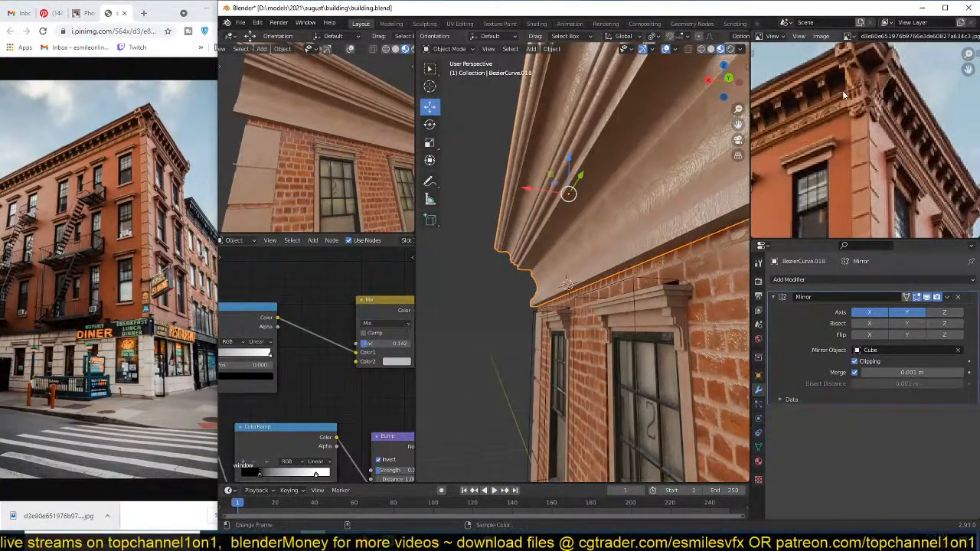
# Step: Select the cove faces down to the frieze's bottom and move them about 0.2 m down along Z
pyautogui.moveTo(646, 162); pyautogui.dragTo(668, 177, button='middle')
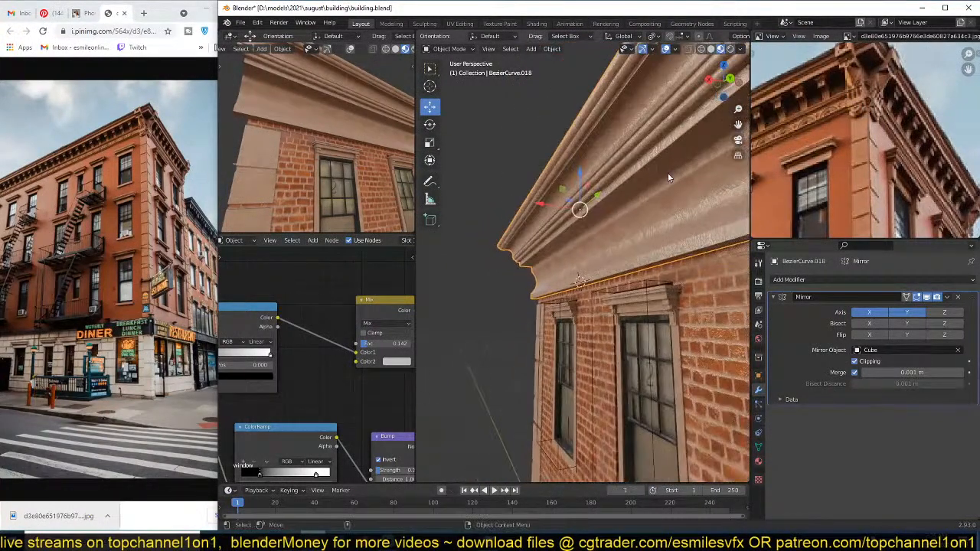
pyautogui.scroll(8, 643, 205)
pyautogui.press('Tab')
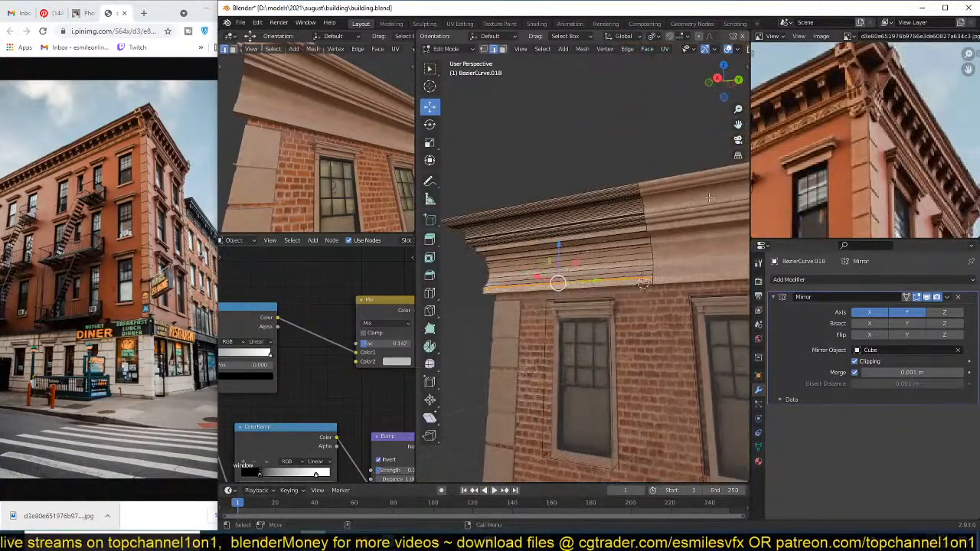
pyautogui.press('3')
pyautogui.click(656, 206)
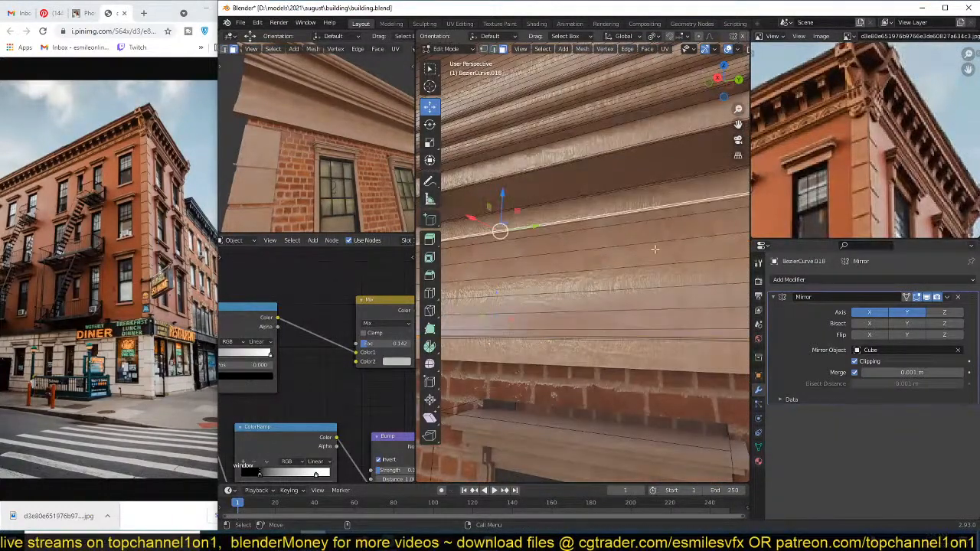
pyautogui.keyDown('ctrl'); pyautogui.click(655, 351); pyautogui.keyUp('ctrl')
pyautogui.moveTo(655, 352); pyautogui.dragTo(631, 243, button='middle')
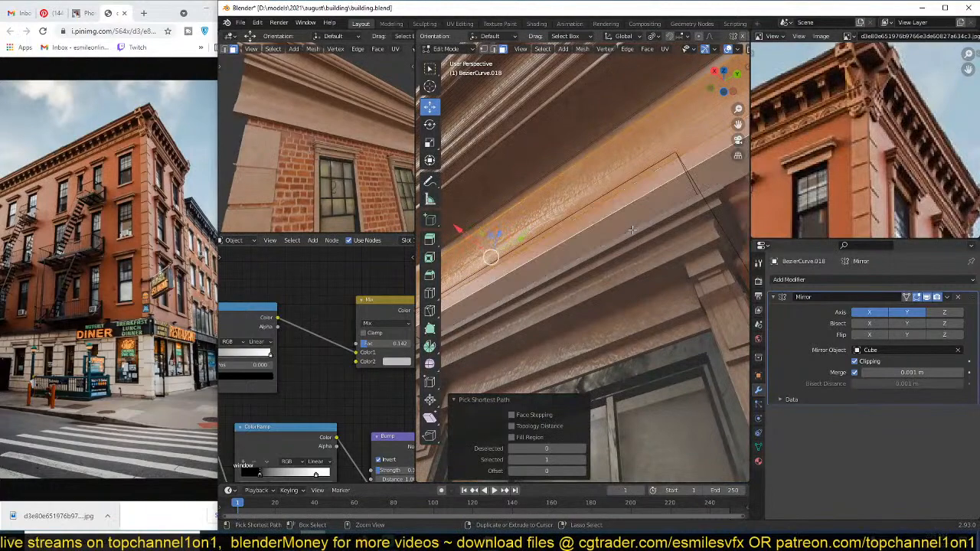
pyautogui.press('g')
pyautogui.press('z')
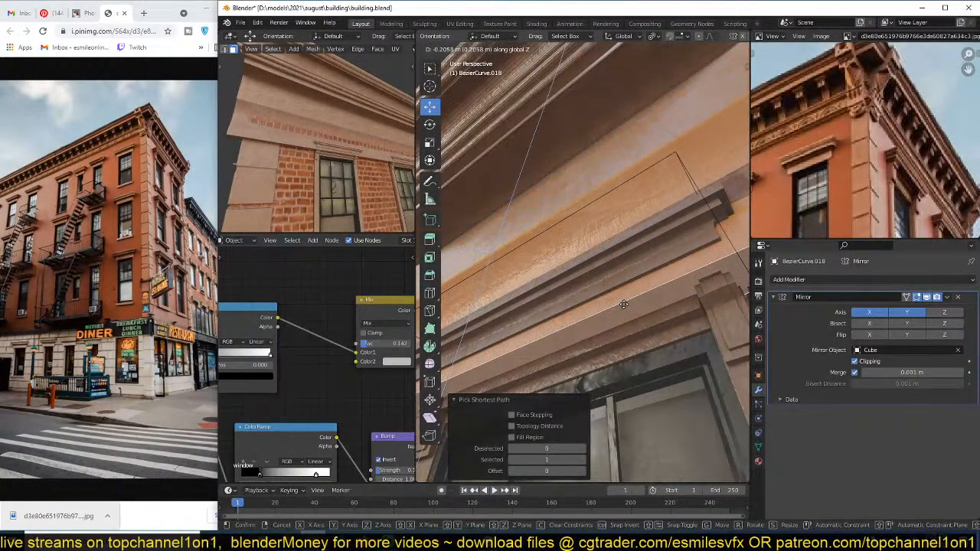
pyautogui.click(626, 297)
# Step: Add a centred loop cut to the flat band above the cove and bevel it to a width of about 0.107 m
pyautogui.moveTo(626, 297); pyautogui.dragTo(571, 300, button='middle')
pyautogui.hotkey('ctrl', 'r')
pyautogui.click(606, 296)
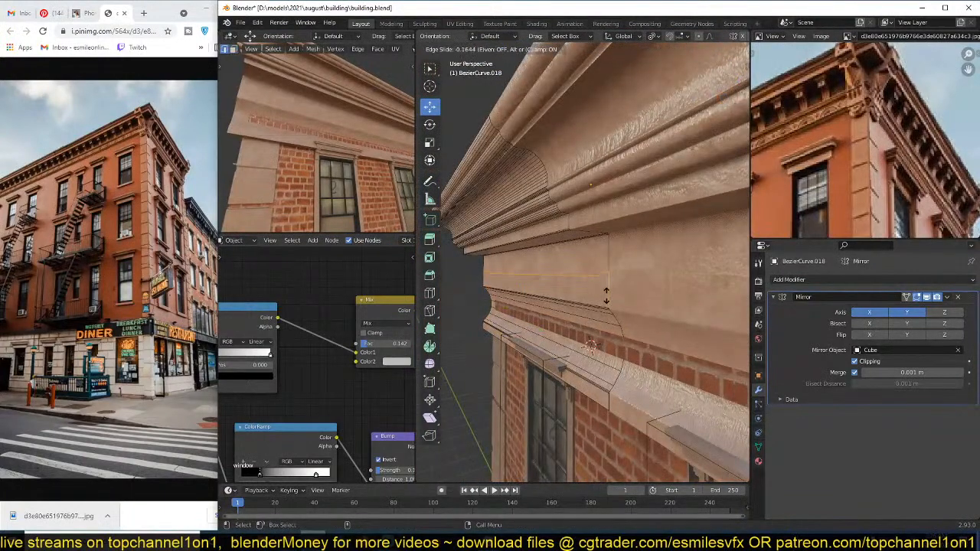
pyautogui.rightClick(607, 298)
pyautogui.hotkey('ctrl', 'b')
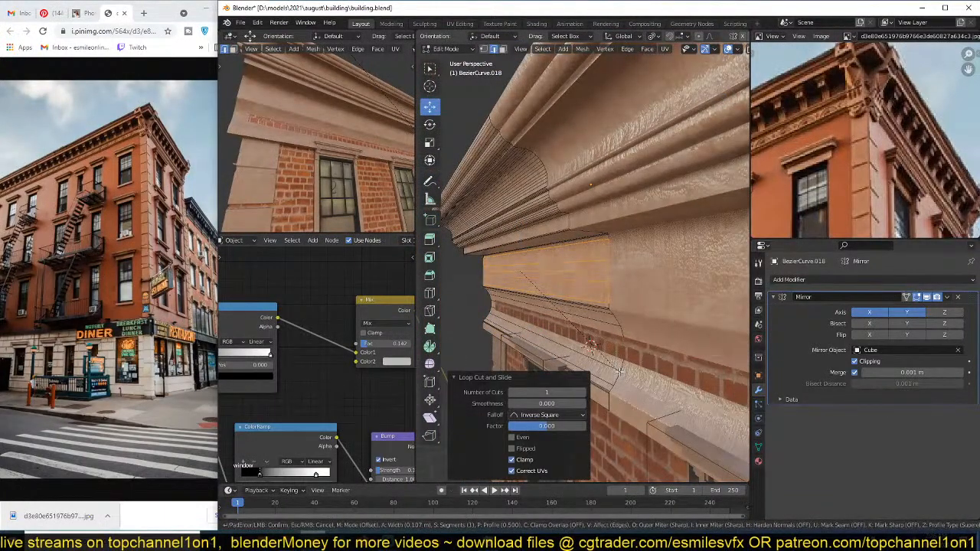
pyautogui.click(620, 373)
# Step: Extrude the band's middle face about 0.036 m inwards to form a recessed panel
pyautogui.click(596, 272)
pyautogui.press('3')
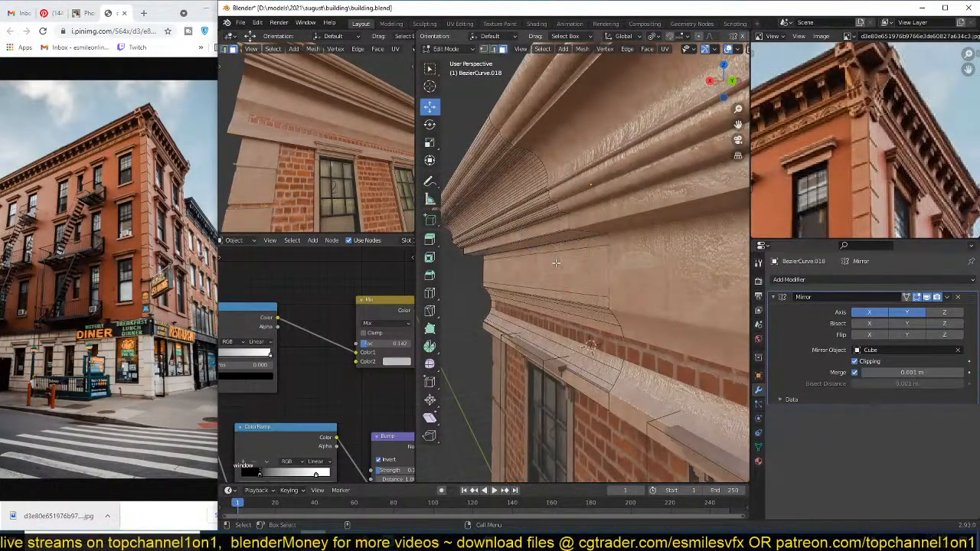
pyautogui.click(555, 262)
pyautogui.press('e')
pyautogui.click(579, 268)
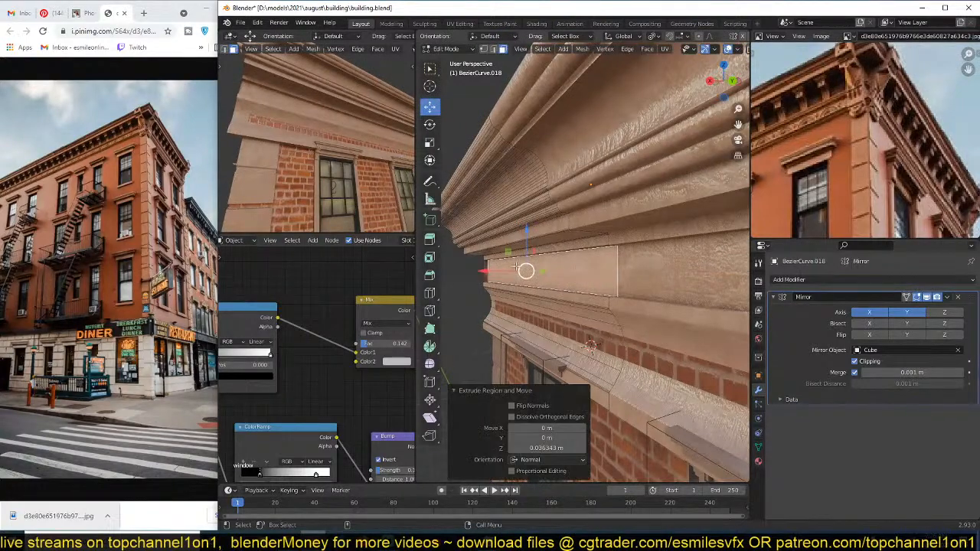
# Step: Delete the recessed panel's end face at the building corner and save the file
pyautogui.click(488, 268)
pyautogui.press('x')
pyautogui.click(488, 272)
pyautogui.moveTo(534, 274); pyautogui.dragTo(672, 285, button='middle')
pyautogui.press('Tab')
pyautogui.hotkey('ctrl', 's')
# Step: Duplicate the recessed panel's face in place
pyautogui.press('Tab')
pyautogui.click(629, 275)
pyautogui.hotkey('shift', 'd')
pyautogui.rightClick(628, 275)
pyautogui.press('s')
pyautogui.press('x')
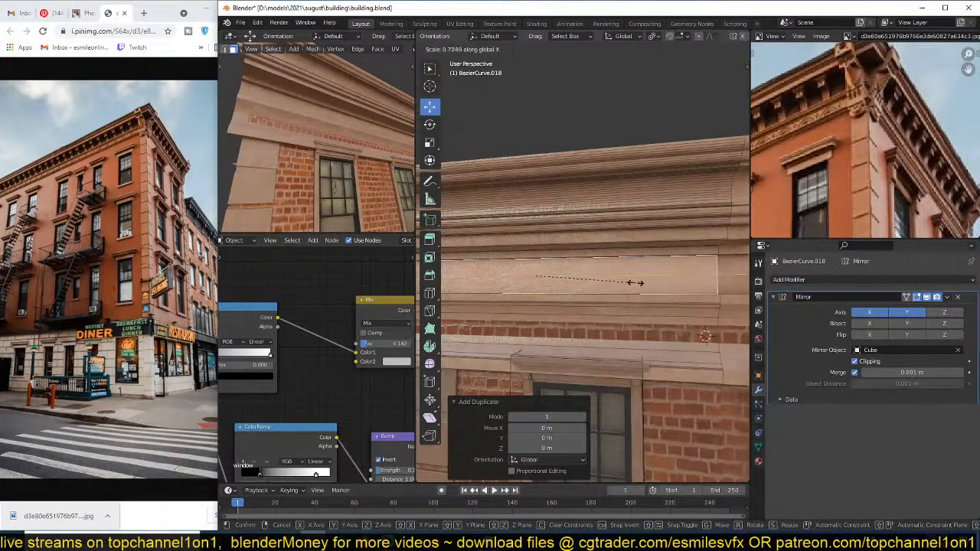
pyautogui.rightClick(635, 283)
# Step: Turn off the Mirror modifier's Clipping and narrow the duplicated face along Y by factors of 0.153 and 0.417
pyautogui.click(876, 350)
pyautogui.click(862, 376)
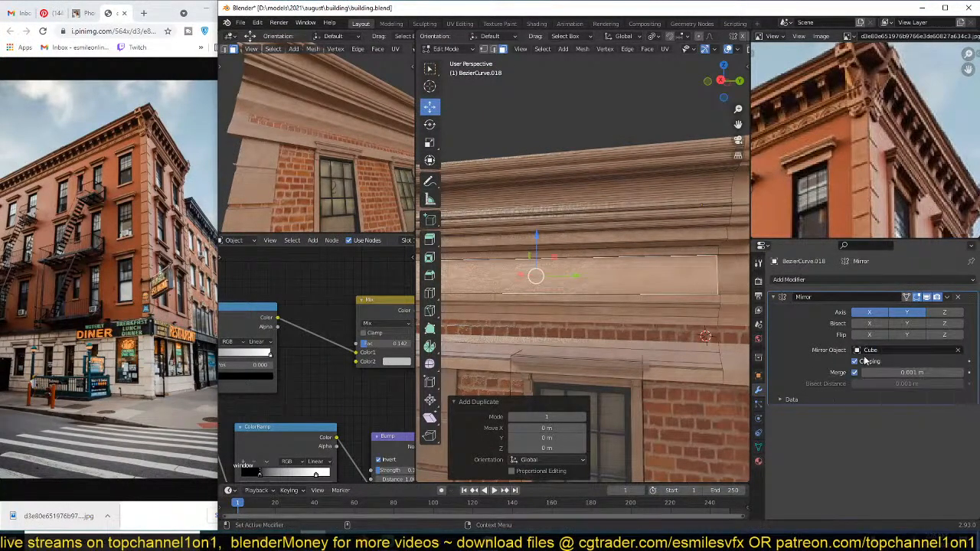
pyautogui.press('s')
pyautogui.press('y')
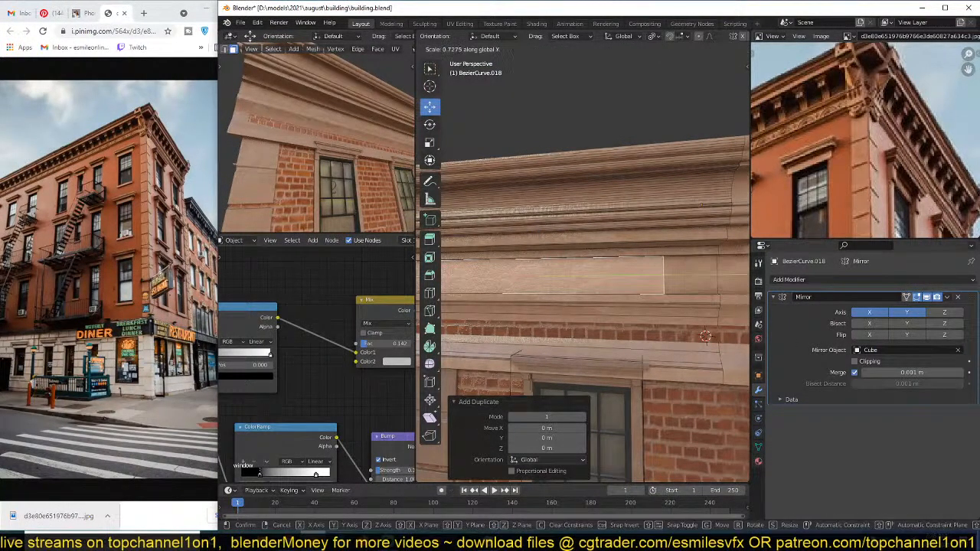
pyautogui.press('Return')
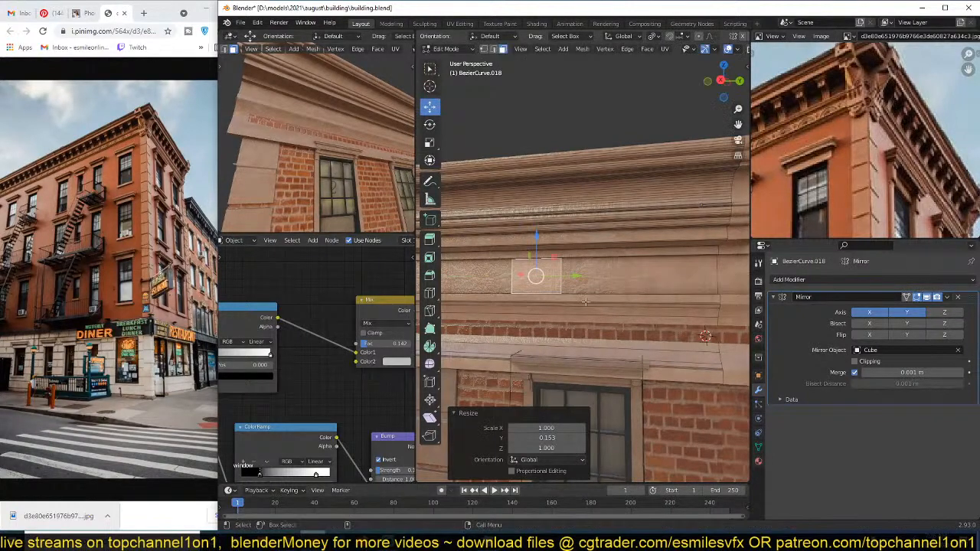
pyautogui.press('s')
pyautogui.press('y')
pyautogui.click(570, 277)
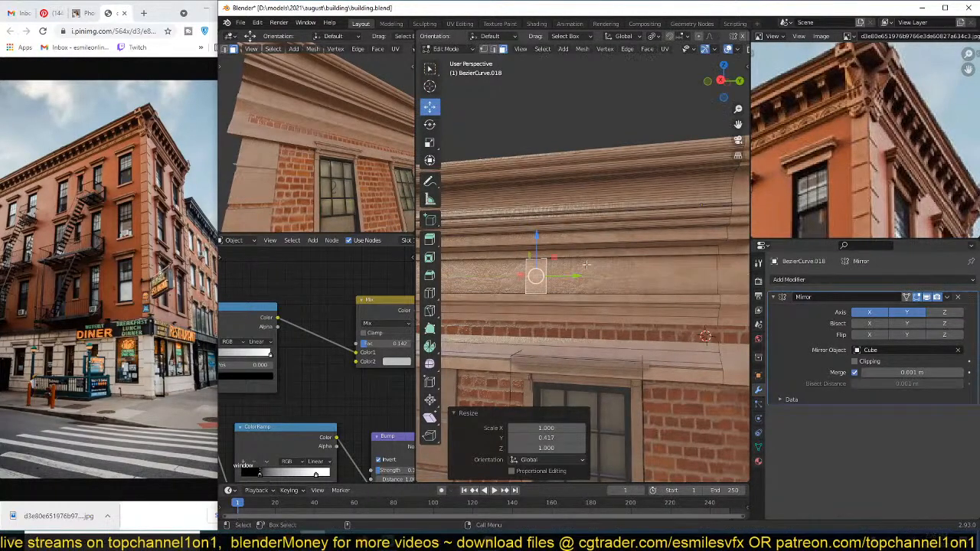
# Step: Stretch the narrow face along Z and move it about 0.020 m outwards along X
pyautogui.press('KP_Decimal')
pyautogui.scroll(-4, 568, 277)
pyautogui.moveTo(568, 277); pyautogui.dragTo(555, 263, button='middle')
pyautogui.press('s')
pyautogui.press('z')
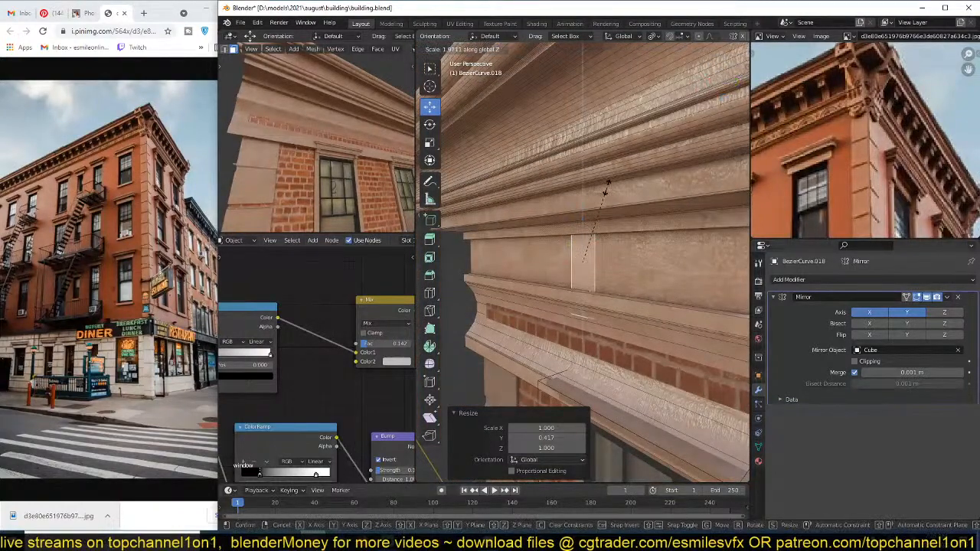
pyautogui.click(601, 197)
pyautogui.moveTo(602, 197); pyautogui.dragTo(553, 266, button='middle')
pyautogui.moveTo(552, 267); pyautogui.dragTo(541, 271)
pyautogui.moveTo(541, 271); pyautogui.dragTo(590, 326, button='middle')
# Step: Scale the narrow face by about 0.48 along Z and by 0.918 along Y
pyautogui.press('s')
pyautogui.press('z')
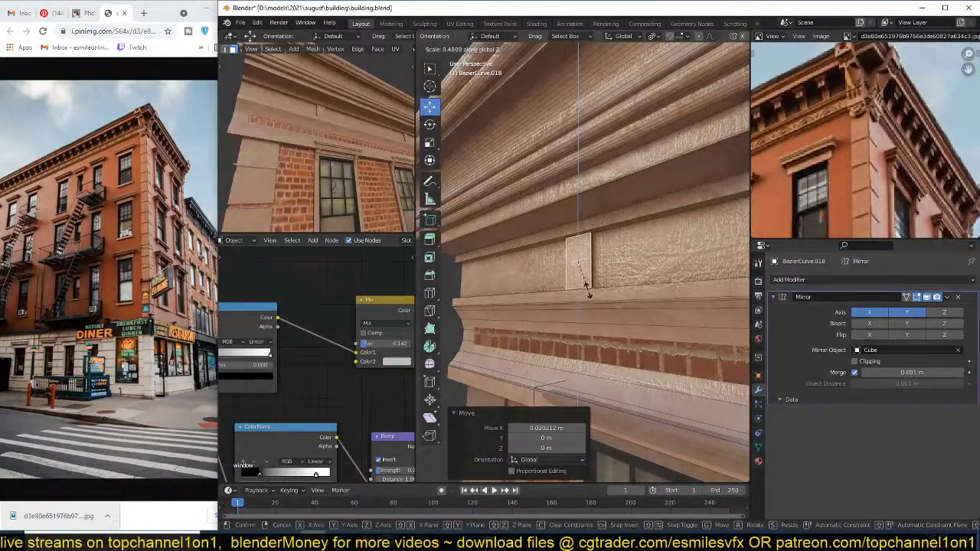
pyautogui.click(587, 289)
pyautogui.moveTo(587, 290)
pyautogui.mouseDown(button='middle')
pyautogui.moveTo(619, 288)
pyautogui.moveTo(578, 283)
pyautogui.mouseUp(button='middle')
pyautogui.press('s')
pyautogui.press('x')
pyautogui.click(624, 288)
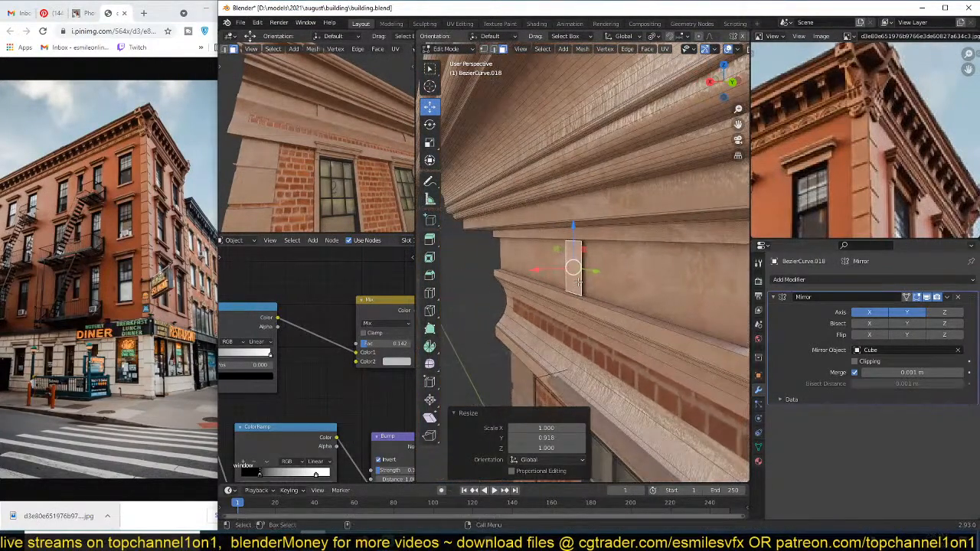
# Step: Extrude the narrow face about 0.061 m outwards into a block and lower the block's bottom face slightly along Z
pyautogui.press('g')
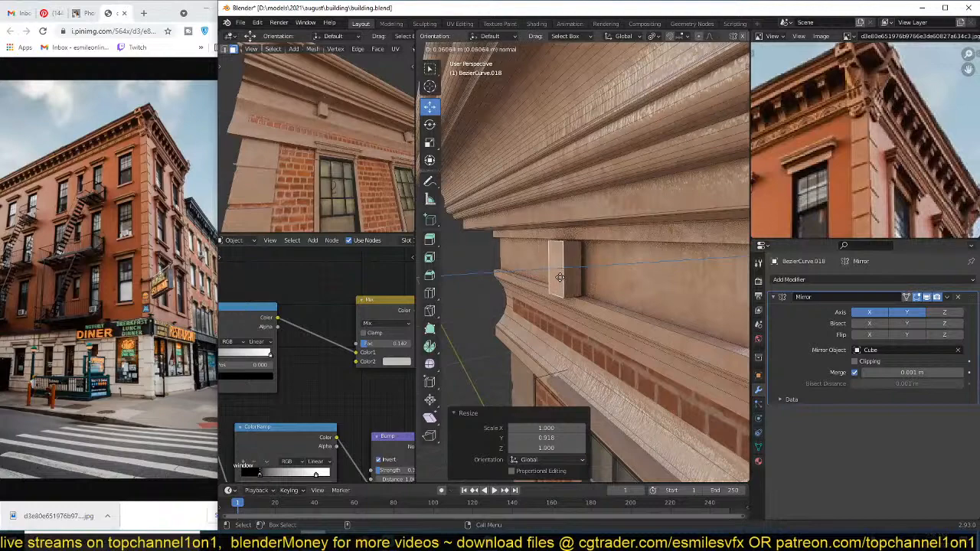
pyautogui.click(559, 277)
pyautogui.moveTo(559, 277)
pyautogui.mouseDown(button='middle')
pyautogui.moveTo(558, 268)
pyautogui.moveTo(564, 289)
pyautogui.mouseUp(button='middle')
pyautogui.click(564, 289)
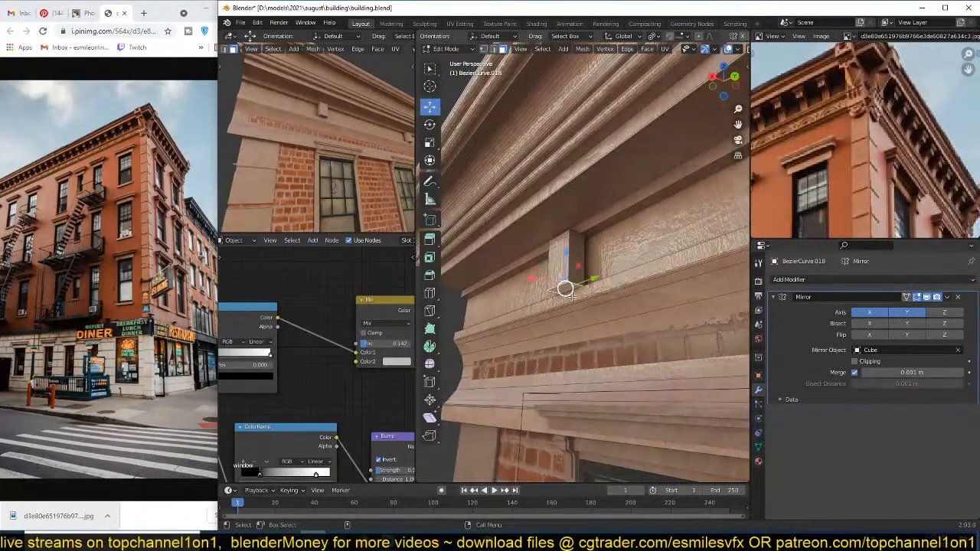
pyautogui.moveTo(568, 261); pyautogui.dragTo(569, 264)
pyautogui.moveTo(569, 264)
pyautogui.mouseDown(button='middle')
pyautogui.moveTo(548, 280)
pyautogui.moveTo(506, 273)
pyautogui.moveTo(577, 293)
pyautogui.mouseUp(button='middle')
# Step: Move the block's back face about 0.026 m along X into the frieze and delete it
pyautogui.scroll(3, 552, 276)
pyautogui.hotkey('alt', 'z')
pyautogui.click(555, 280)
pyautogui.hotkey('alt', 'z')
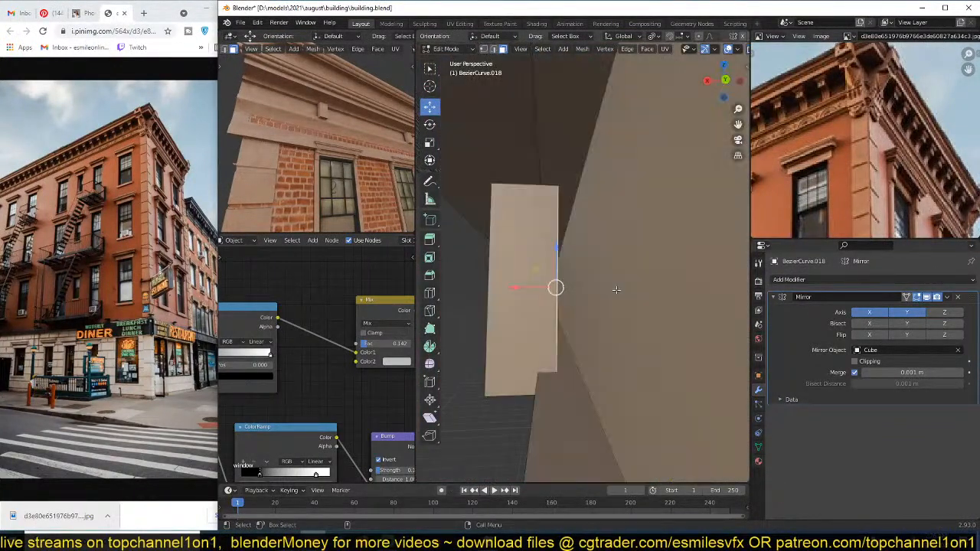
pyautogui.click(554, 290)
pyautogui.press('x')
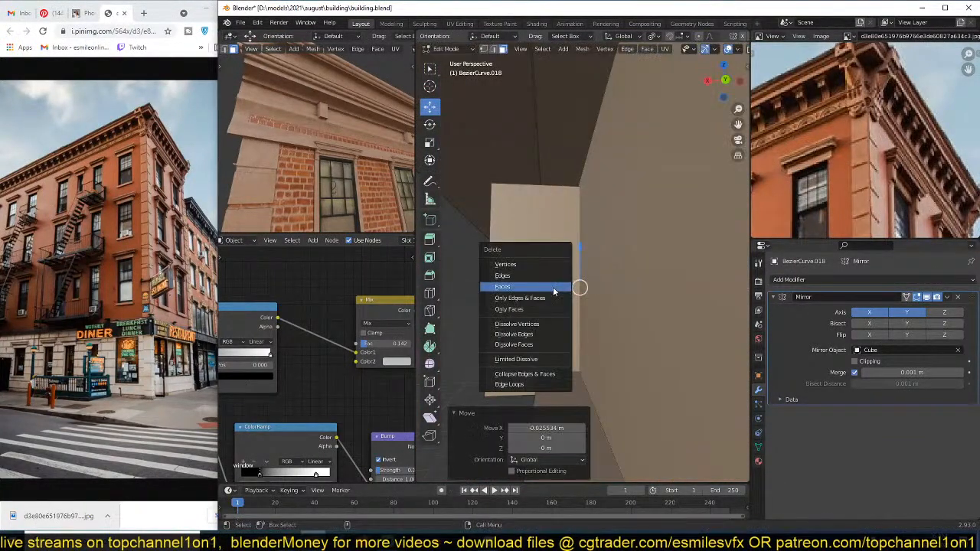
pyautogui.click(554, 290)
pyautogui.scroll(-2, 570, 300)
pyautogui.moveTo(584, 308); pyautogui.dragTo(639, 305, button='middle')
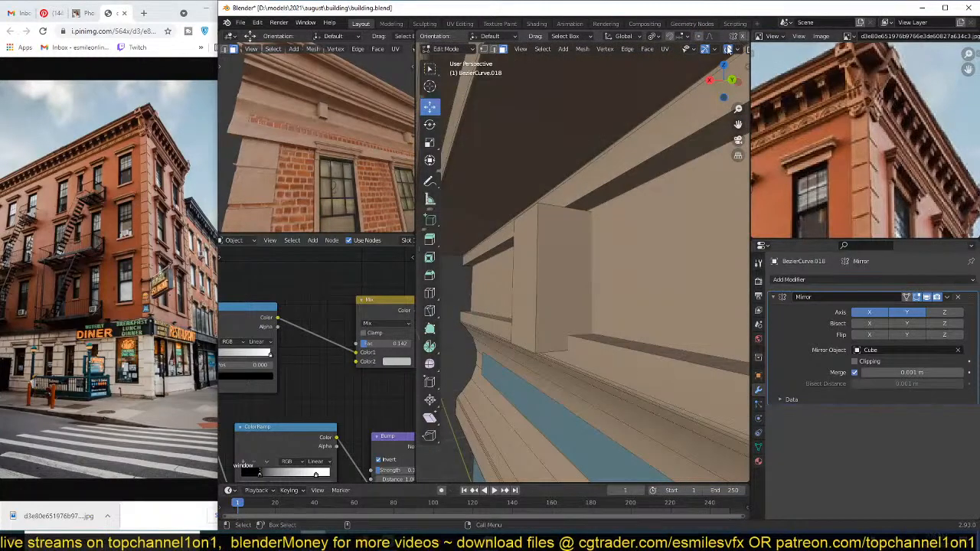
# Step: Restore the textured viewport shading and raise the block's top face about 0.114 m along Z into the soffit
pyautogui.click(728, 49)
pyautogui.moveTo(562, 183)
pyautogui.mouseDown(button='middle')
pyautogui.moveTo(557, 234)
pyautogui.moveTo(557, 174)
pyautogui.mouseUp(button='middle')
pyautogui.click(556, 228)
pyautogui.moveTo(558, 184); pyautogui.dragTo(570, 135)
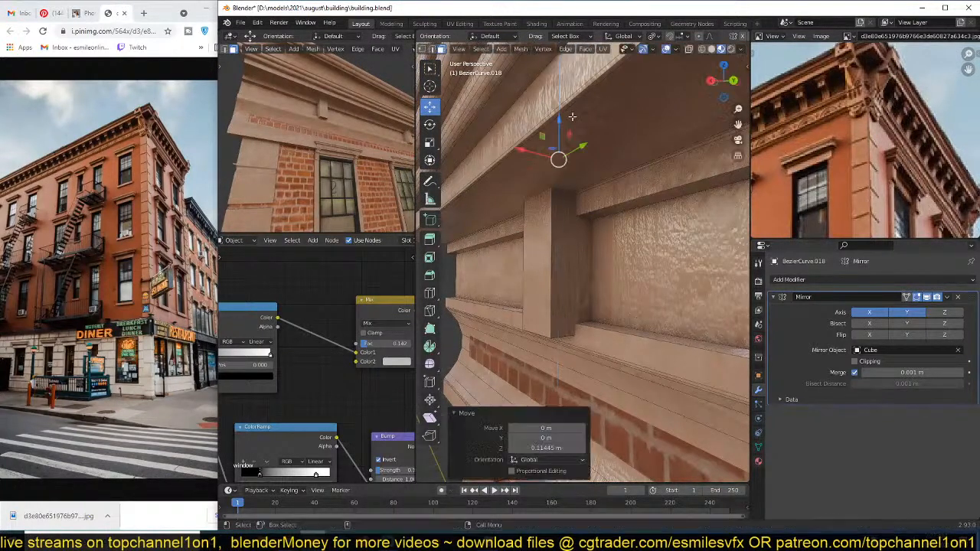
# Step: Move the bracket block's narrow front face about 0.117 m outwards along X
pyautogui.click(544, 227)
pyautogui.moveTo(561, 243); pyautogui.dragTo(524, 258, button='middle')
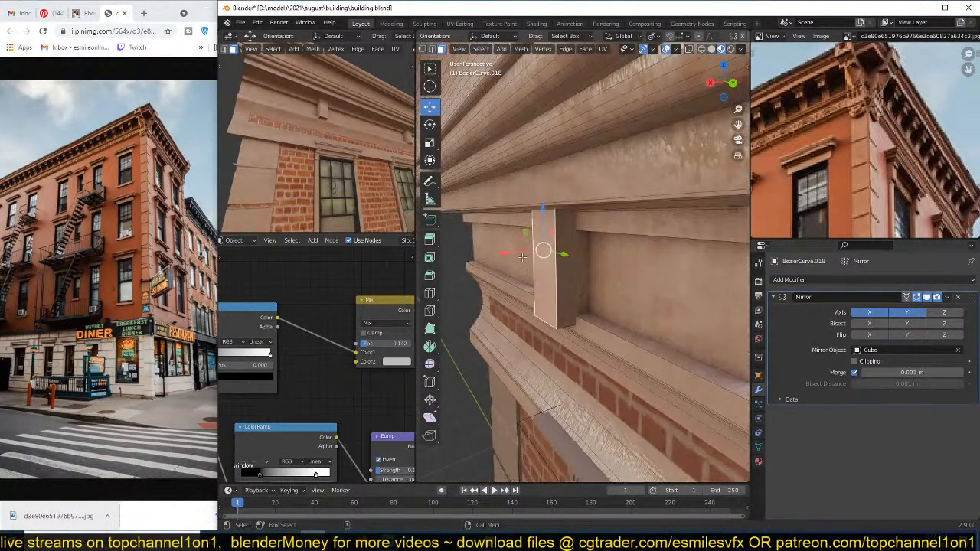
pyautogui.moveTo(507, 256); pyautogui.dragTo(458, 267)
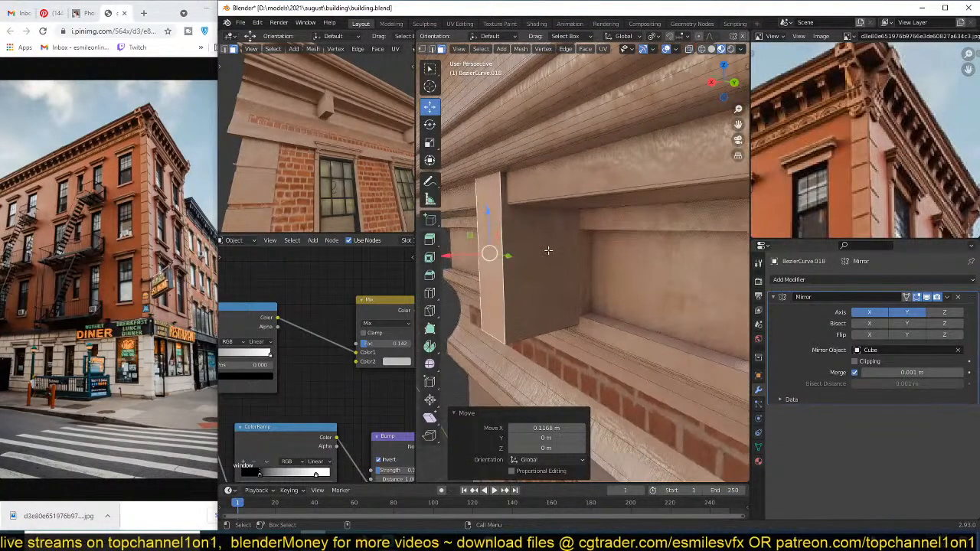
# Step: Add a loop cut near the block's top and extrude the small front face above it about 0.015 m outwards
pyautogui.hotkey('ctrl', 'r')
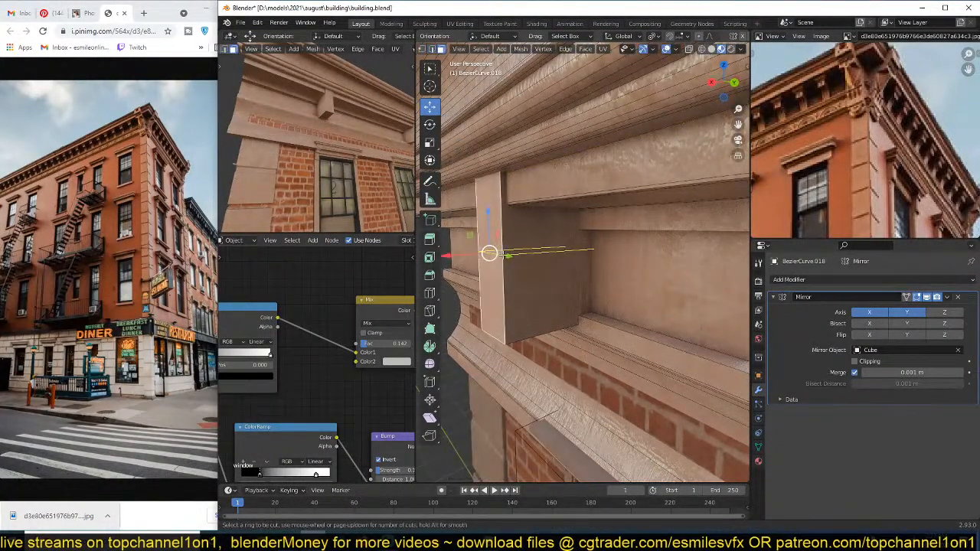
pyautogui.click(492, 252)
pyautogui.click(509, 190)
pyautogui.keyDown('shift'); pyautogui.rightClick(487, 177); pyautogui.keyUp('shift')
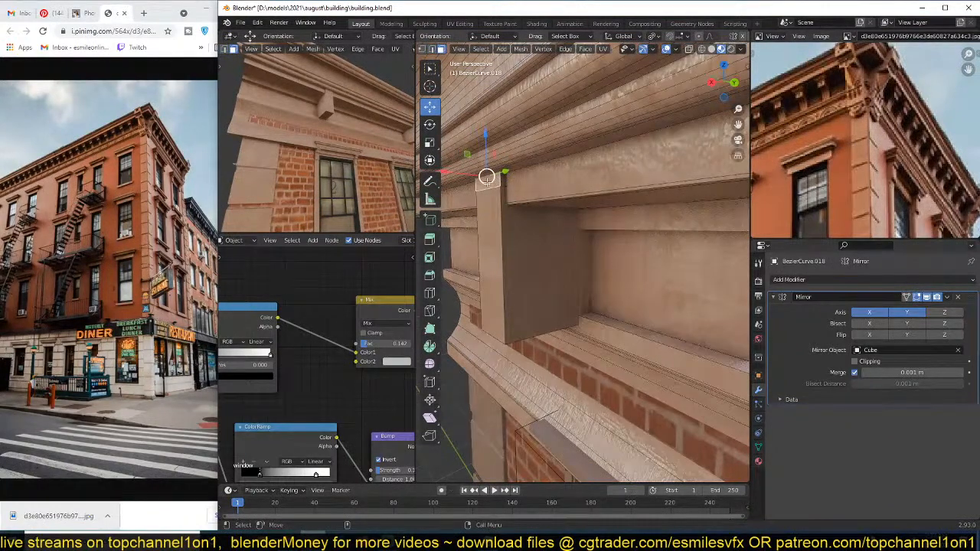
pyautogui.press('e')
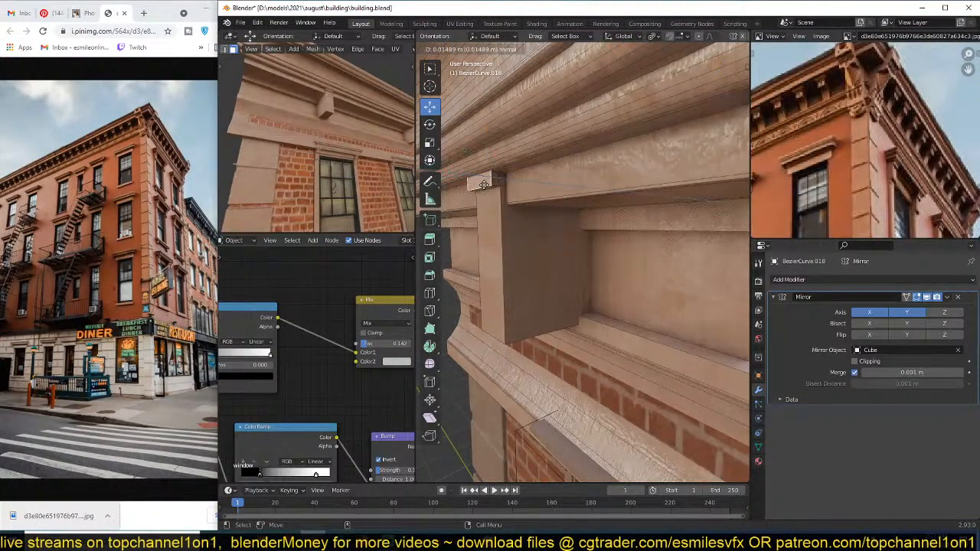
pyautogui.click(484, 184)
pyautogui.moveTo(512, 213); pyautogui.dragTo(517, 206, button='middle')
# Step: Add another loop cut around the block just below the projecting top piece and select the front face beneath it
pyautogui.hotkey('ctrl', 'r')
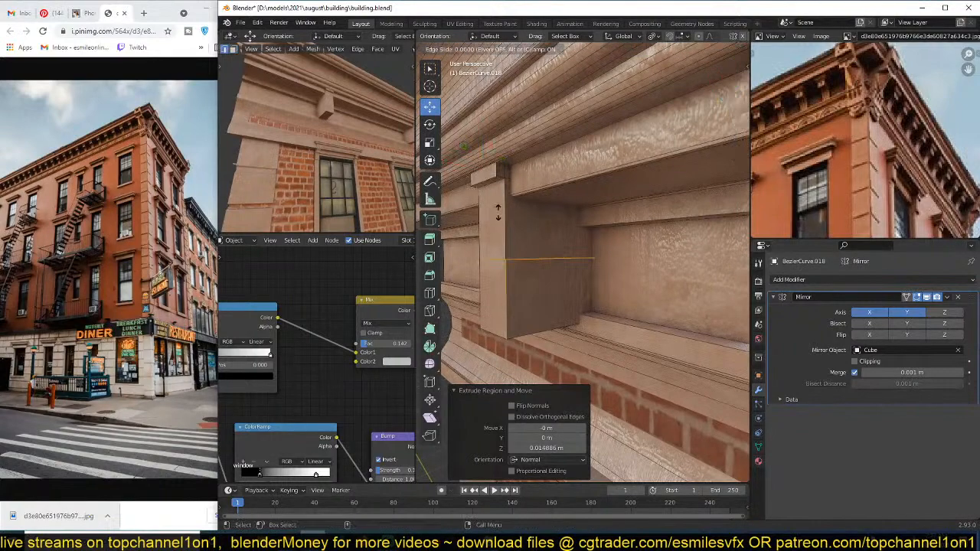
pyautogui.click(502, 217)
pyautogui.click(527, 217)
pyautogui.moveTo(526, 217); pyautogui.dragTo(506, 248, button='middle')
pyautogui.press('3')
pyautogui.click(505, 248)
pyautogui.hotkey('alt', 'e')
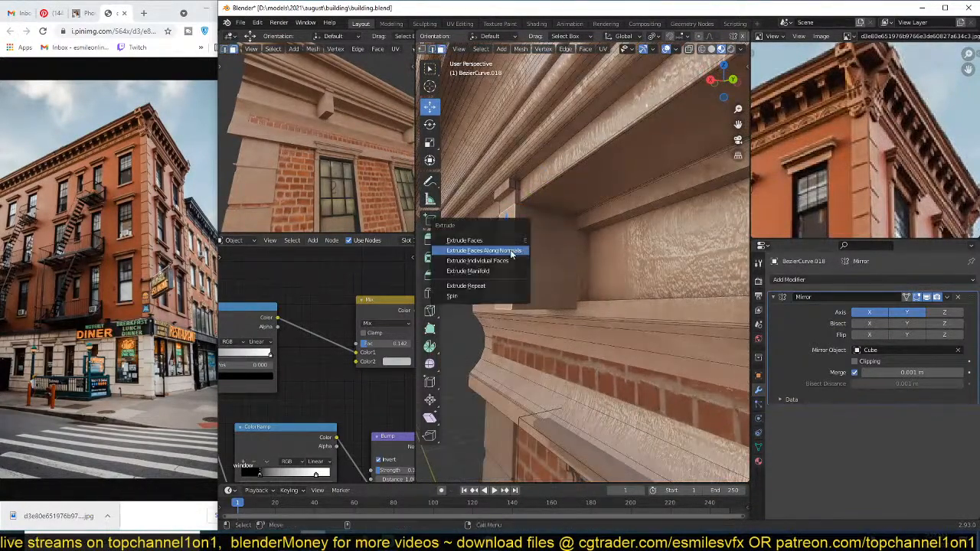
pyautogui.click(515, 252)
pyautogui.press('Escape')
pyautogui.hotkey('alt', 'e')
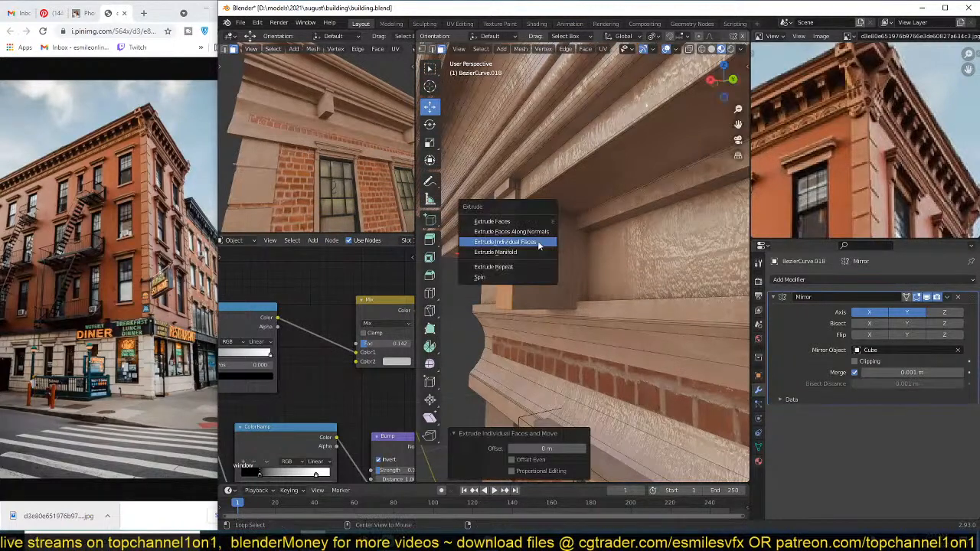
pyautogui.click(536, 252)
pyautogui.click(542, 250)
pyautogui.hotkey('ctrl', 'z')
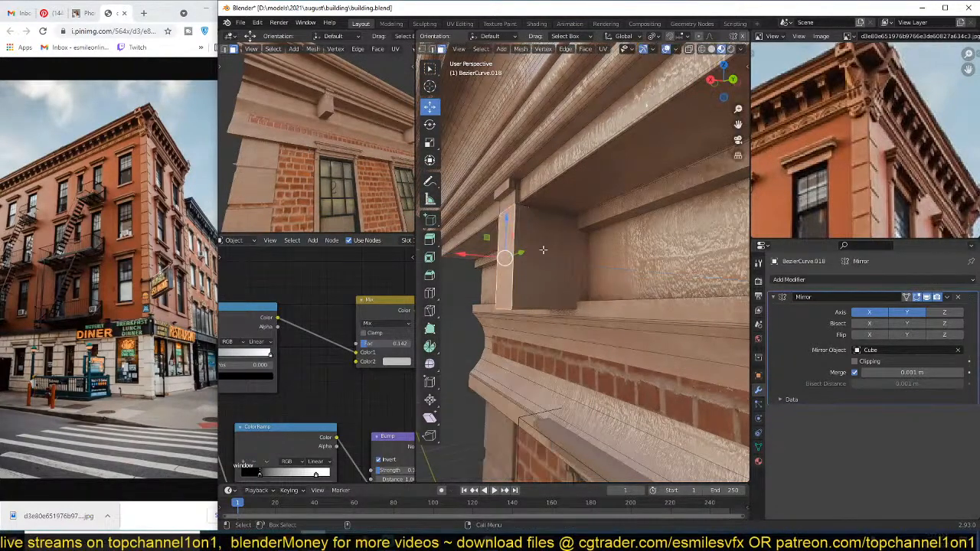
# Step: Push the block's lower front face inwards with Extrude Manifold, setting it back from the projecting top piece
pyautogui.hotkey('alt', 'e')
pyautogui.click(543, 253)
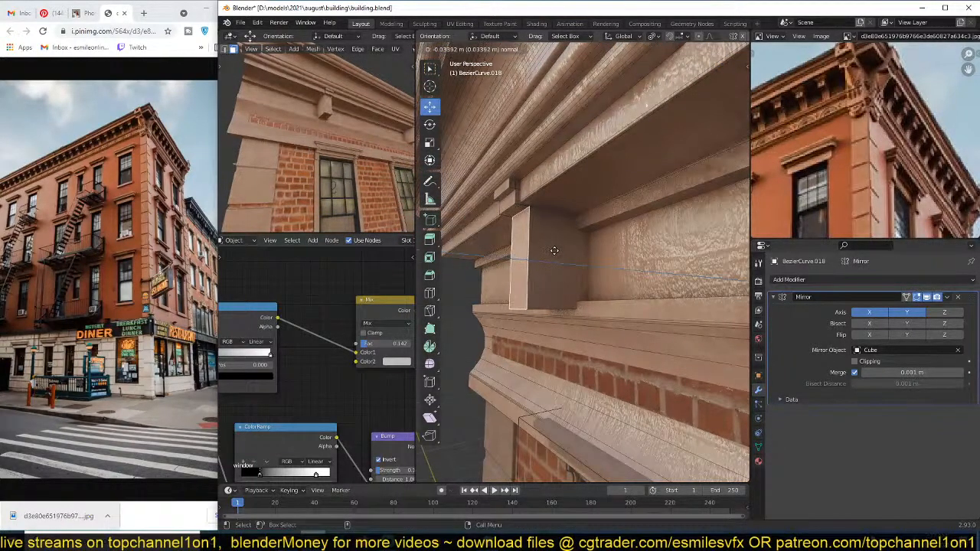
# Step: Push the bracket block's front face inward about 0.035 m and lower its upper front edge about 0.008 m
pyautogui.click(554, 250)
pyautogui.moveTo(554, 251); pyautogui.dragTo(614, 263, button='middle')
pyautogui.press('2')
pyautogui.click(519, 196)
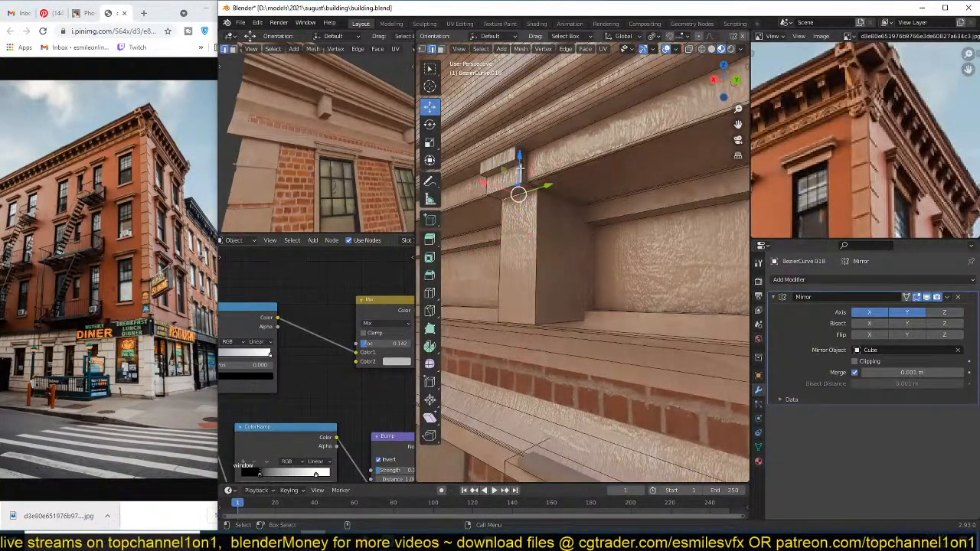
pyautogui.moveTo(519, 159); pyautogui.dragTo(519, 166)
# Step: Add a horizontal loop cut in the upper part of the bracket block and extrude the lower front face inward about 0.042 m
pyautogui.hotkey('ctrl', 'r')
pyautogui.click(543, 235)
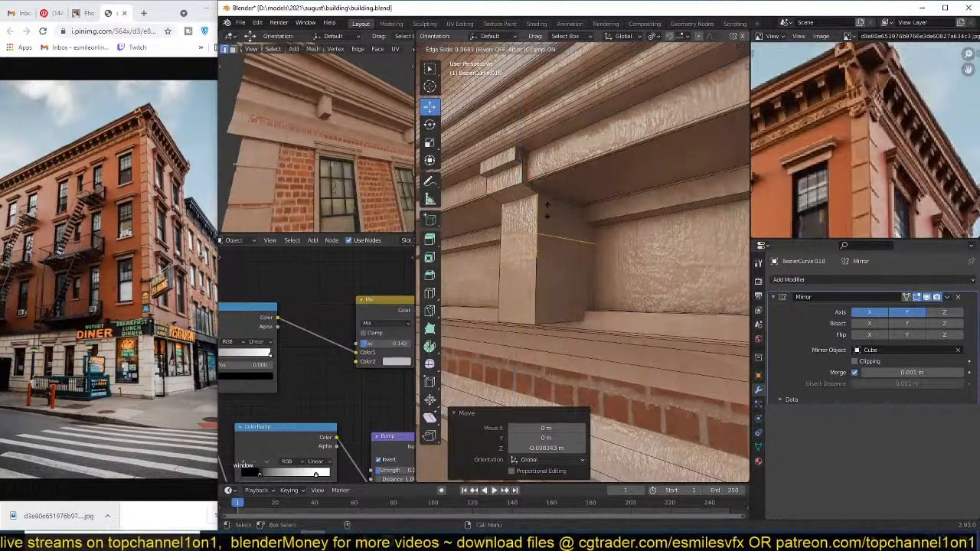
pyautogui.click(546, 208)
pyautogui.press('3')
pyautogui.click(531, 263)
pyautogui.hotkey('alt', 'e')
pyautogui.click(529, 261)
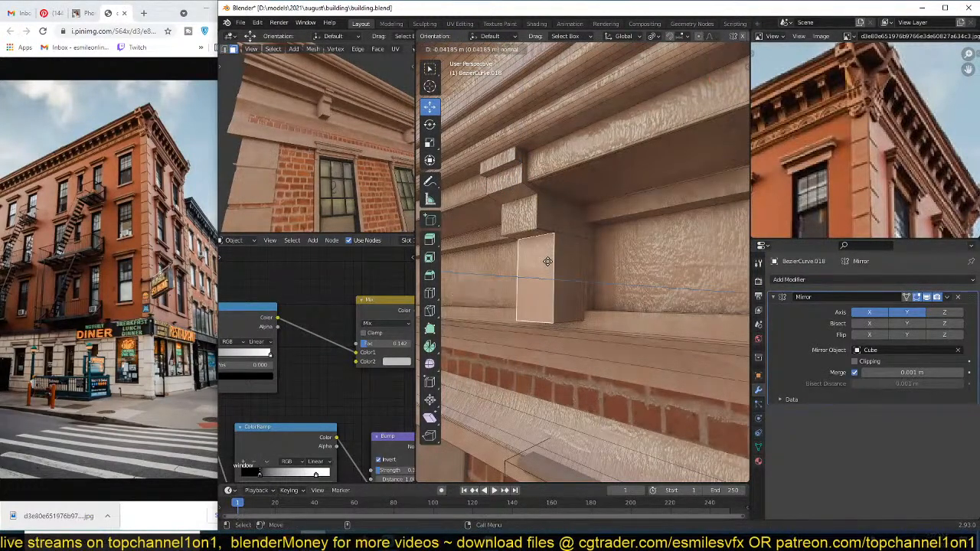
pyautogui.click(546, 261)
# Step: Lower the recessed face's top edge about 0.039 m and bevel the sloped front edge about 0.046 m with 4 segments
pyautogui.moveTo(539, 248); pyautogui.dragTo(534, 223)
pyautogui.hotkey('ctrl', 'b')
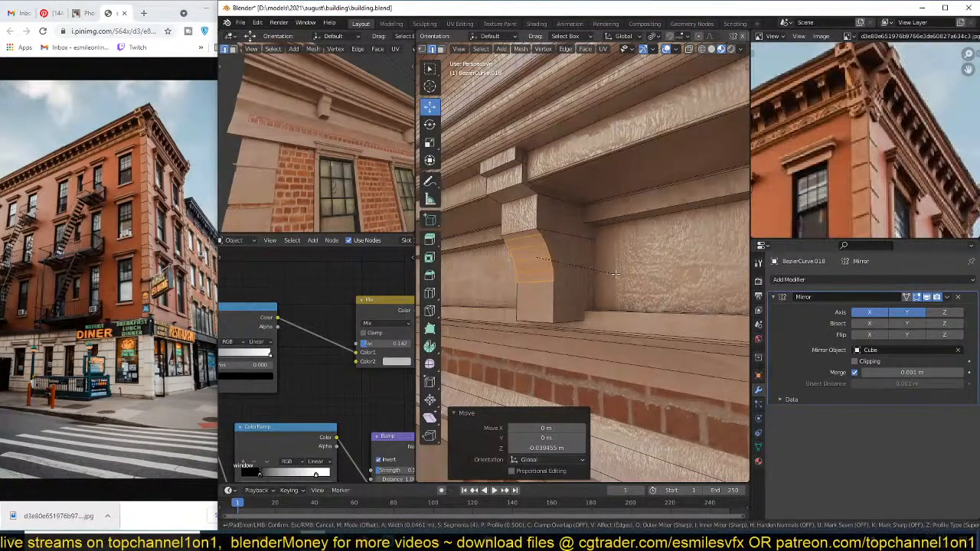
pyautogui.click(615, 274)
# Step: Bevel the bracket's upper front edge under the top ledge about 0.021 m with 4 segments
pyautogui.press('Tab')
pyautogui.scroll(-4, 647, 304)
pyautogui.moveTo(573, 289); pyautogui.dragTo(657, 290, button='middle')
pyautogui.scroll(3, 646, 303)
pyautogui.press('Tab')
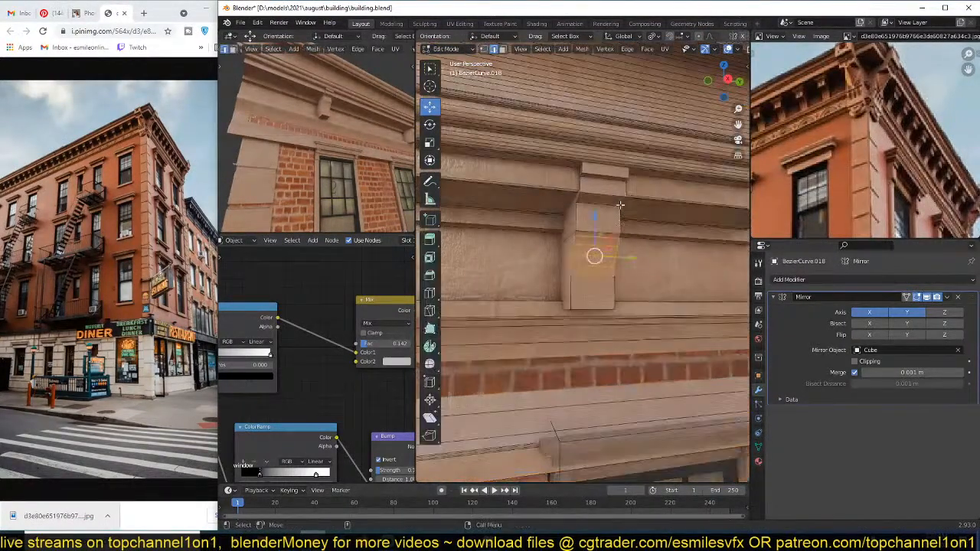
pyautogui.moveTo(620, 205); pyautogui.dragTo(617, 244, button='middle')
pyautogui.click(618, 199)
pyautogui.hotkey('ctrl', 'b')
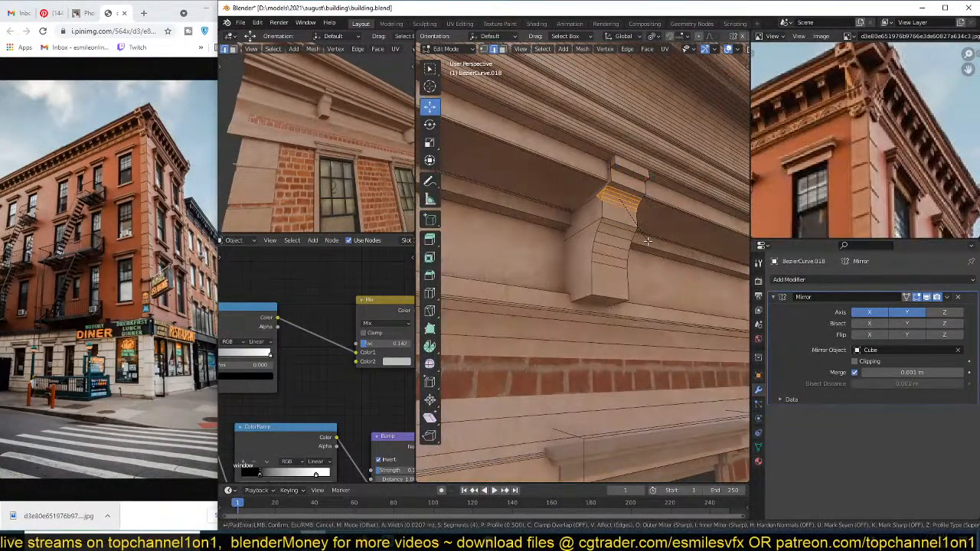
pyautogui.click(648, 242)
# Step: Select the whole linked bracket and scale it uniformly to about 1.097
pyautogui.press('Tab')
pyautogui.moveTo(632, 282); pyautogui.dragTo(588, 285, button='middle')
pyautogui.press('Tab')
pyautogui.scroll(5, 589, 283)
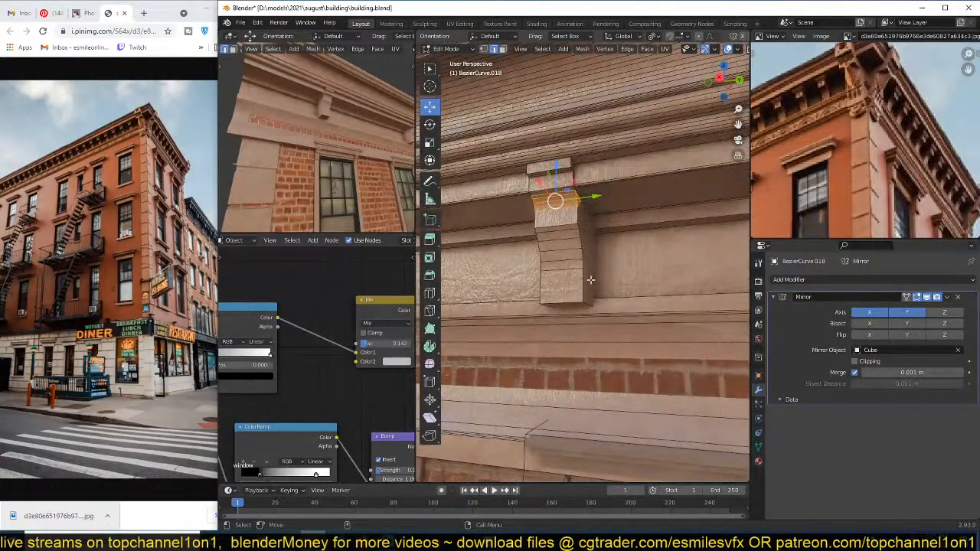
pyautogui.rightClick(590, 281)
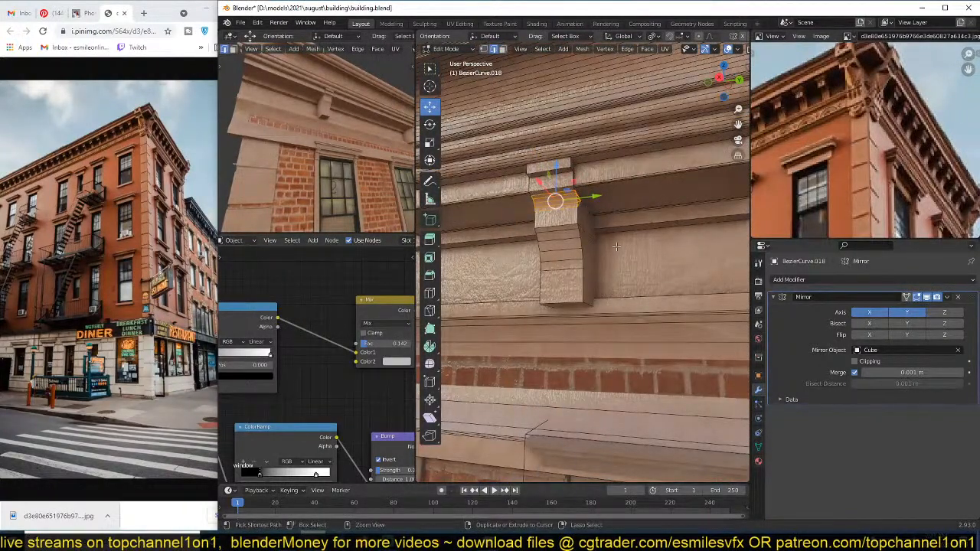
pyautogui.hotkey('ctrl', 'l')
pyautogui.press('s')
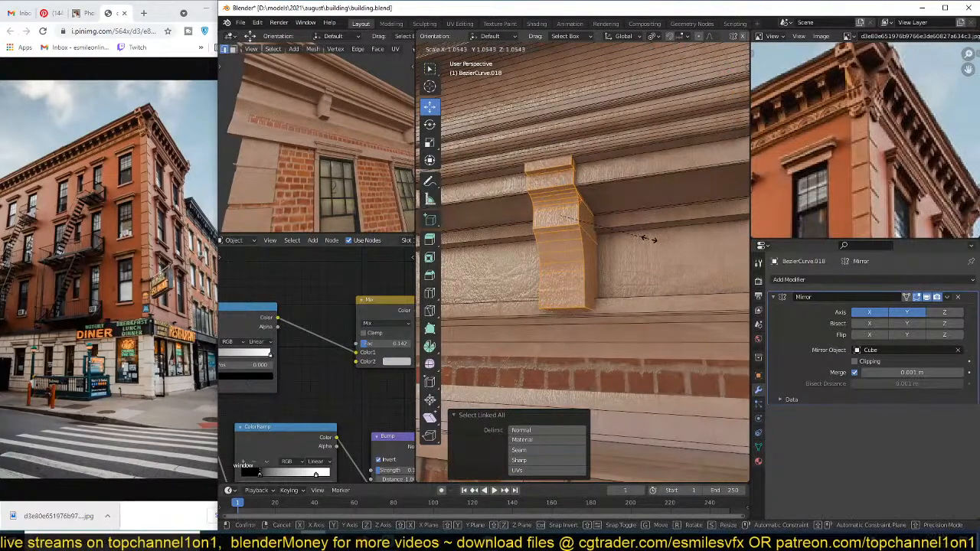
pyautogui.click(649, 234)
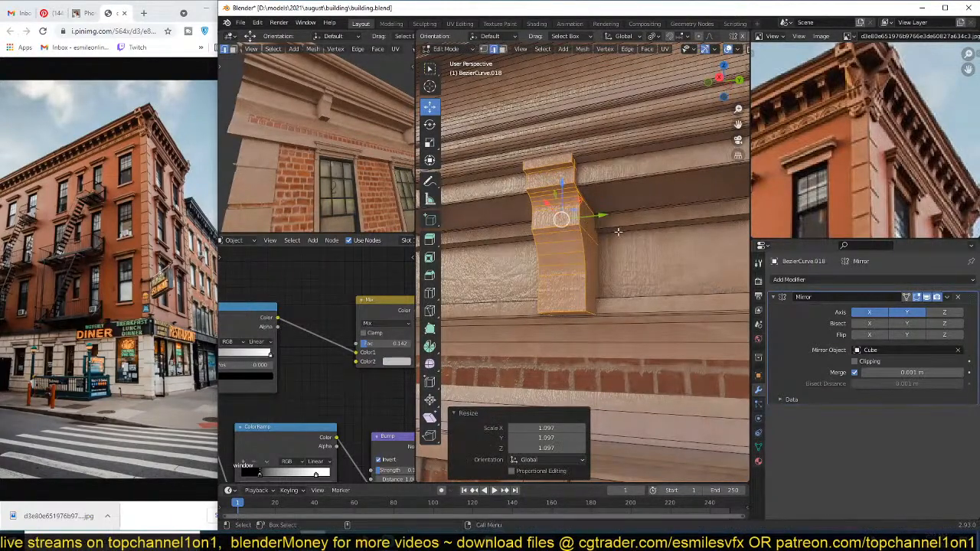
# Step: Hide all geometry except the selected bracket and isolate the object in local view
pyautogui.moveTo(615, 227); pyautogui.dragTo(633, 221, button='middle')
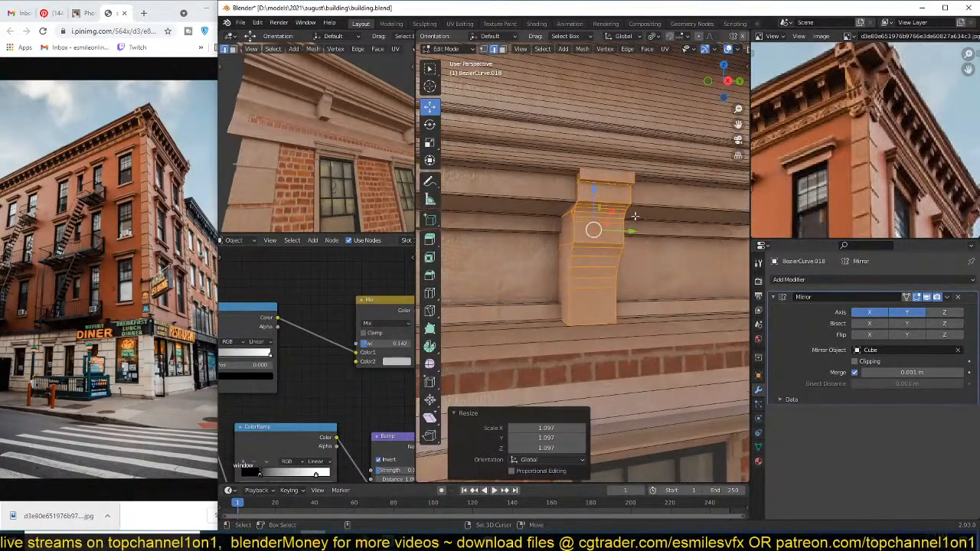
pyautogui.hotkey('shift', 'h')
pyautogui.press('KP_Divide')
pyautogui.scroll(4, 628, 218)
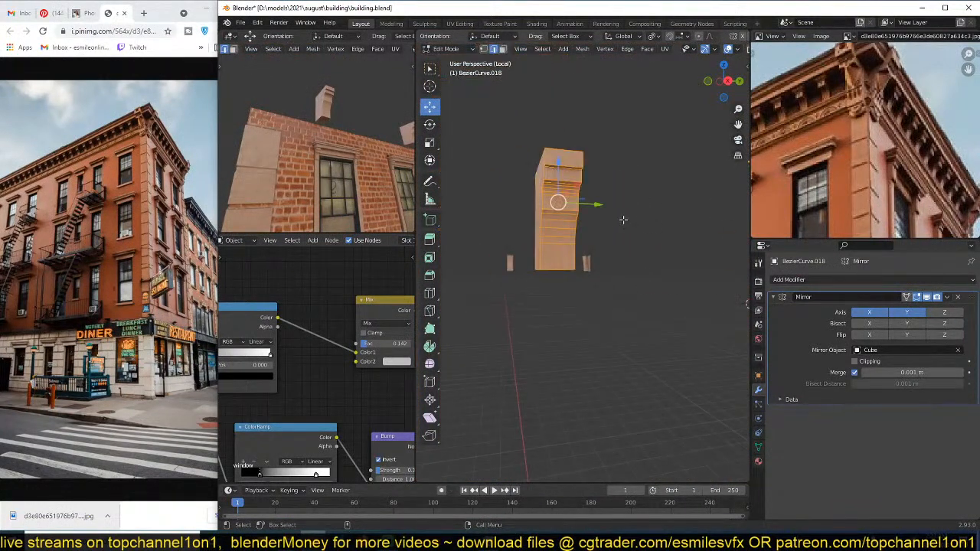
# Step: Extrude the bracket's two top faces in place, scale them to about 1.23, and extrude them upward about 0.018 m
pyautogui.scroll(3, 623, 220)
pyautogui.moveTo(586, 230); pyautogui.dragTo(590, 161, button='middle')
pyautogui.click(587, 162)
pyautogui.keyDown('shift'); pyautogui.click(540, 182); pyautogui.keyUp('shift')
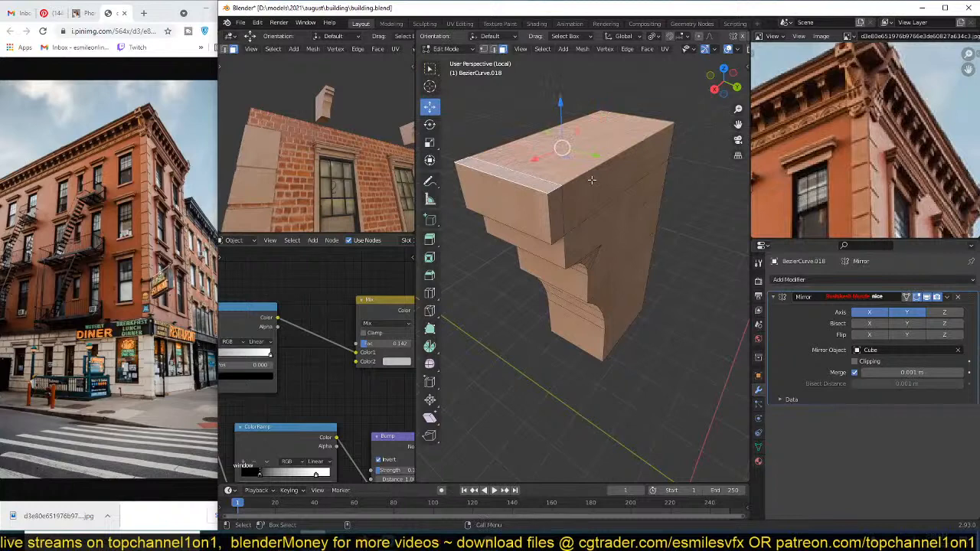
pyautogui.press('e')
pyautogui.rightClick(593, 180)
pyautogui.press('s')
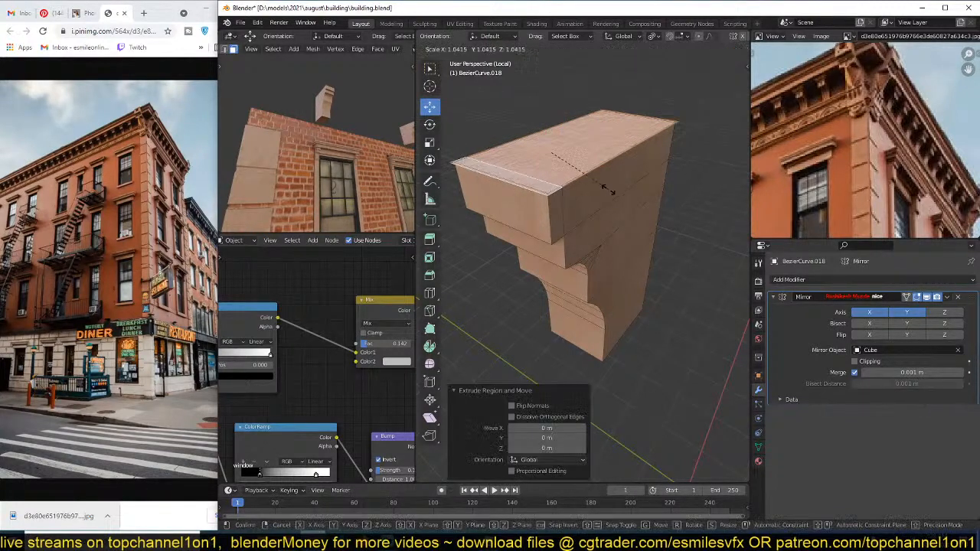
pyautogui.click(619, 193)
pyautogui.press('e')
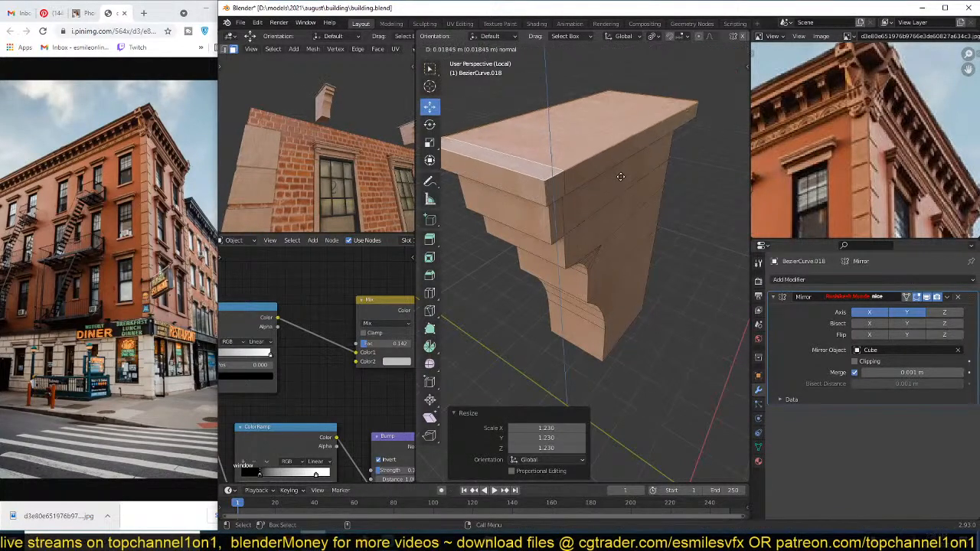
pyautogui.click(619, 175)
# Step: Bevel the lower edges of the bracket's overhanging cap about 0.014 m with 3 segments
pyautogui.moveTo(619, 175); pyautogui.dragTo(623, 205, button='middle')
pyautogui.scroll(2, 610, 186)
pyautogui.keyDown('shift'); pyautogui.moveTo(639, 158); pyautogui.dragTo(654, 191, button='middle'); pyautogui.keyUp('shift')
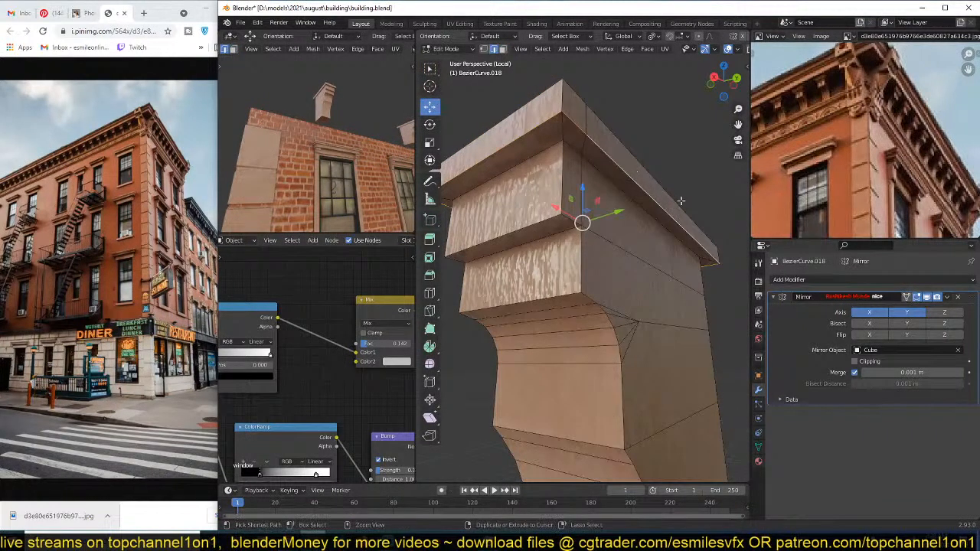
pyautogui.hotkey('ctrl', 'b')
pyautogui.scroll(3, 693, 192)
pyautogui.scroll(-1, 701, 185)
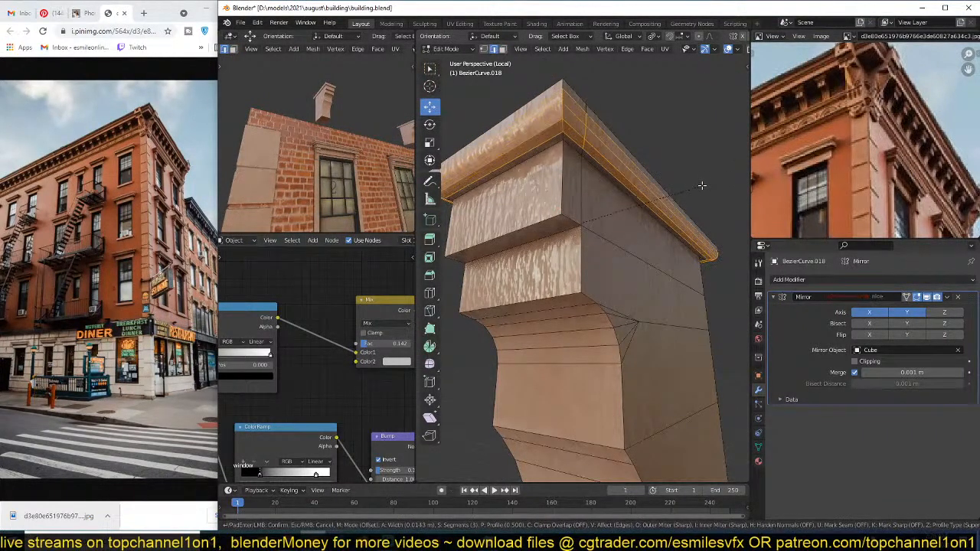
pyautogui.click(701, 185)
# Step: Reveal the hidden cornice geometry around the bracket
pyautogui.press('Tab')
pyautogui.press('KP_Divide')
pyautogui.moveTo(631, 263); pyautogui.dragTo(669, 259, button='middle')
pyautogui.press('KP_Divide')
pyautogui.press('Tab')
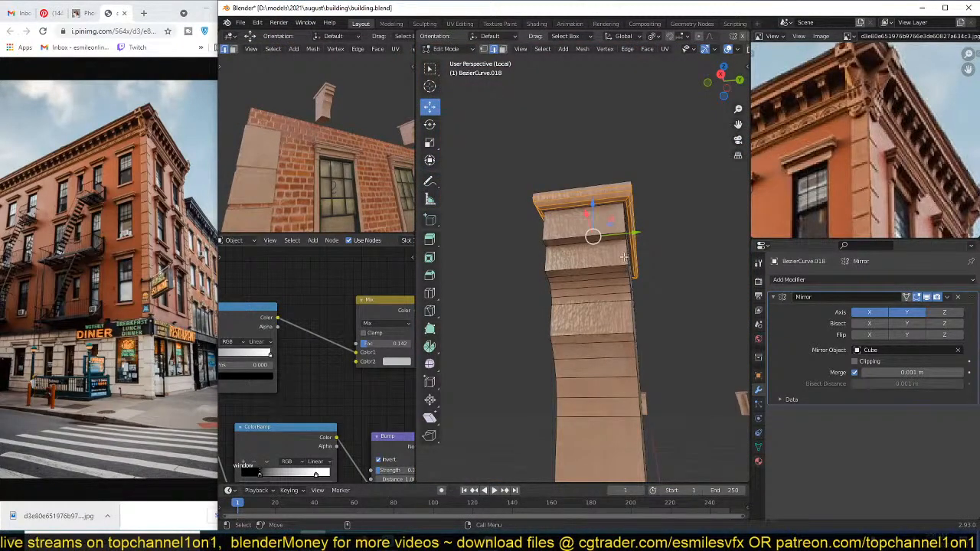
pyautogui.hotkey('alt', 'h')
# Step: Select the whole linked bracket and lower it along Z about 0.036 m so its cap sits below the cornice moulding
pyautogui.click(626, 253)
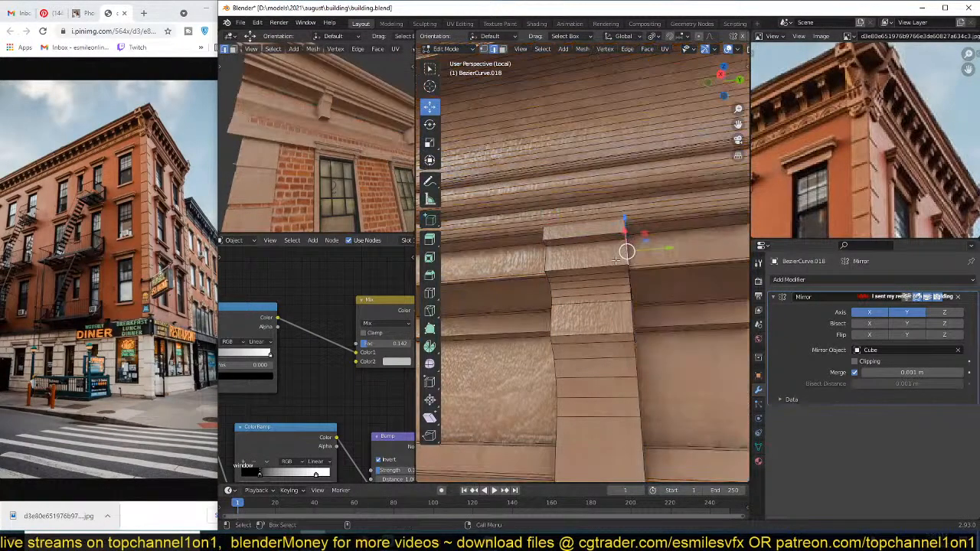
pyautogui.click(615, 262)
pyautogui.hotkey('ctrl', 'l')
pyautogui.moveTo(603, 228); pyautogui.dragTo(595, 244, button='middle')
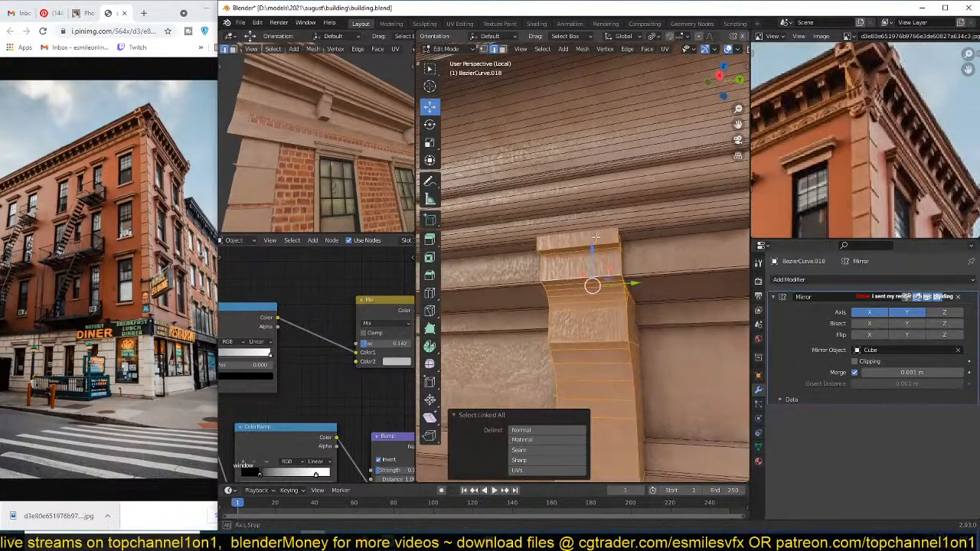
pyautogui.press('g')
pyautogui.press('z')
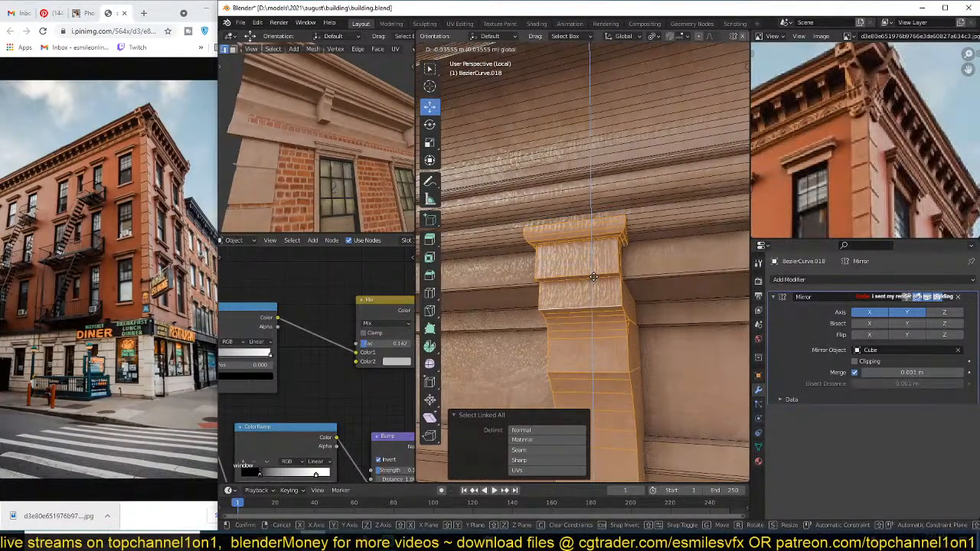
pyautogui.click(593, 277)
pyautogui.press('Tab')
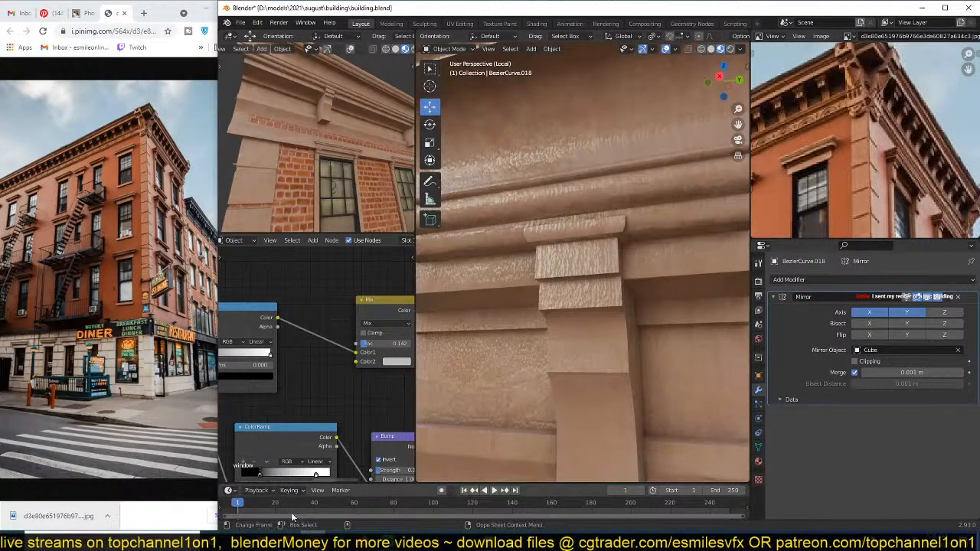
# Step: Switch to Discord's general channel in Chrome and view the posted grocery store render enlarged
pyautogui.moveTo(299, 542)
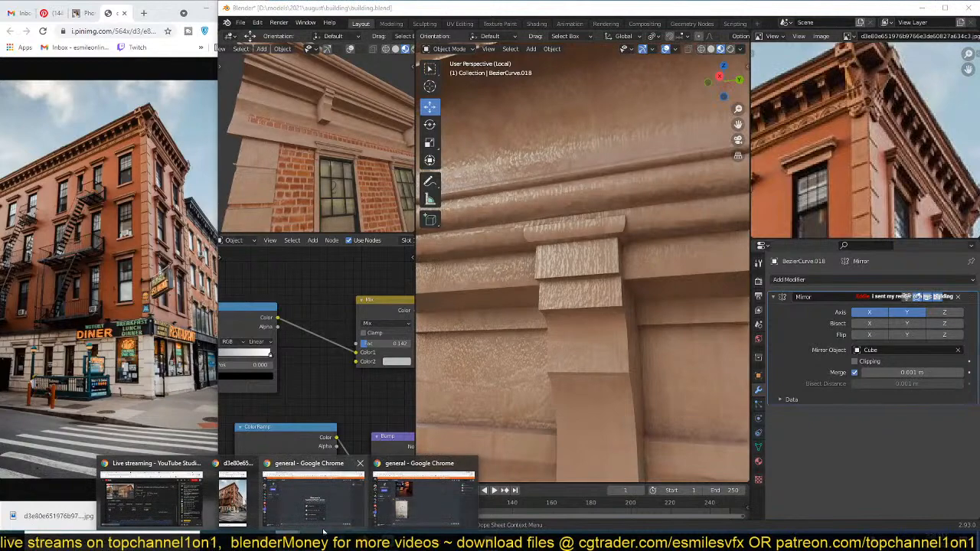
pyautogui.click(419, 459)
pyautogui.click(324, 389)
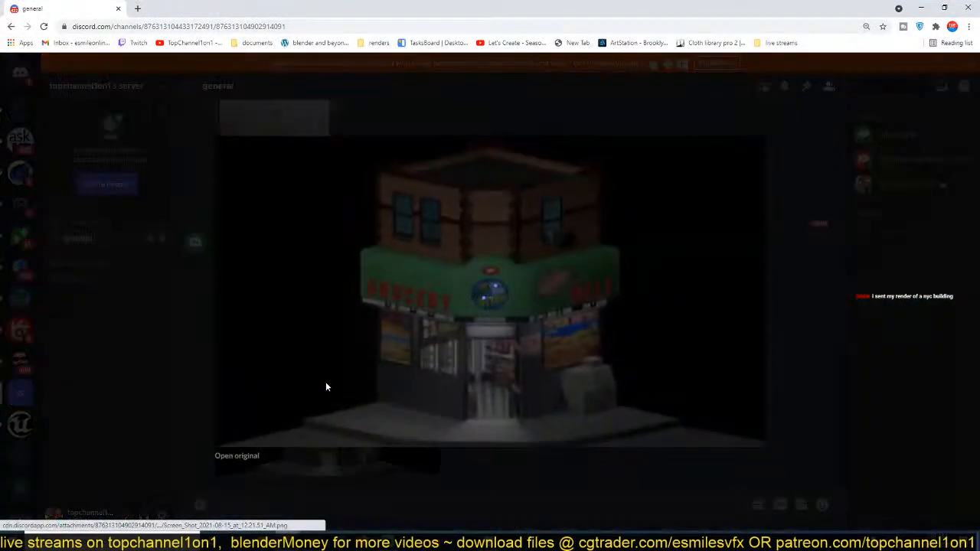
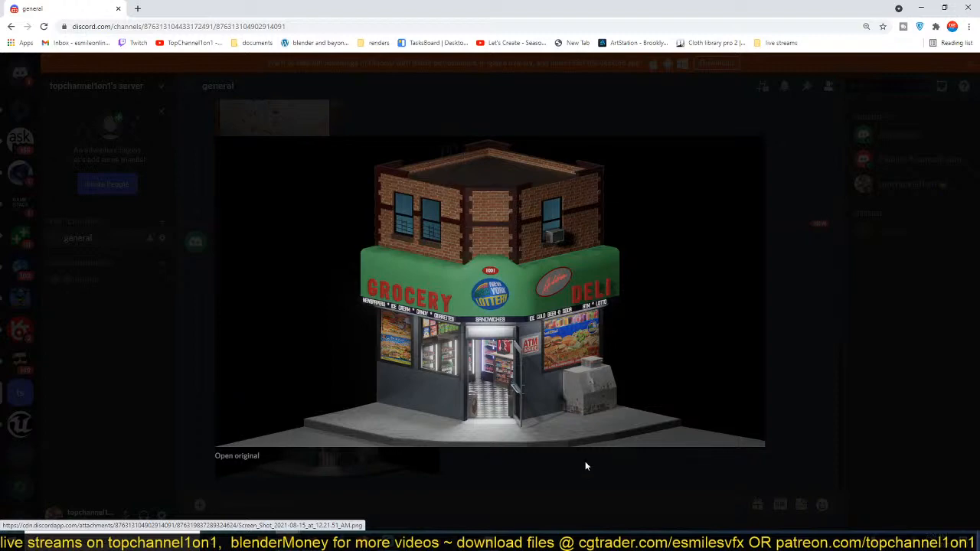
pyautogui.click(570, 478)
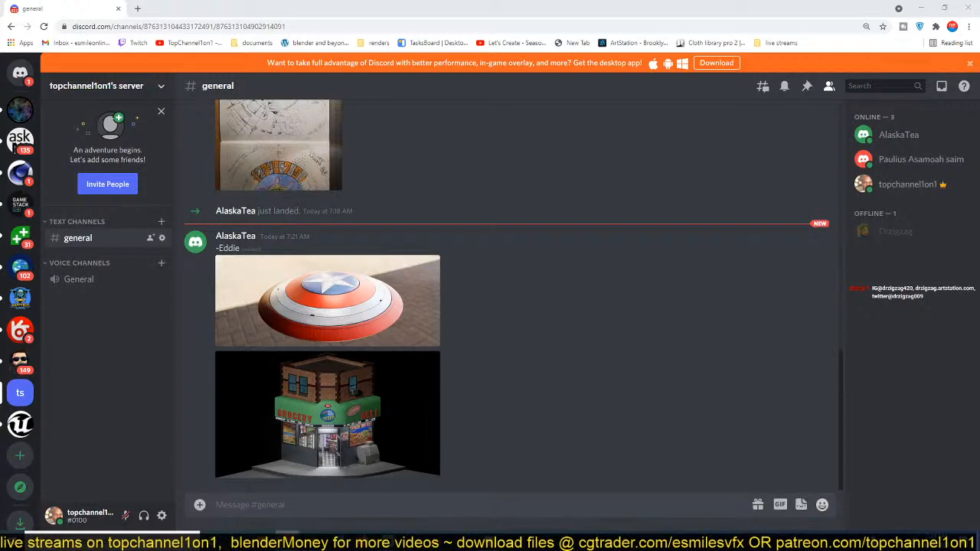
# Step: View the posted shield render enlarged and return to Blender
pyautogui.click(342, 320)
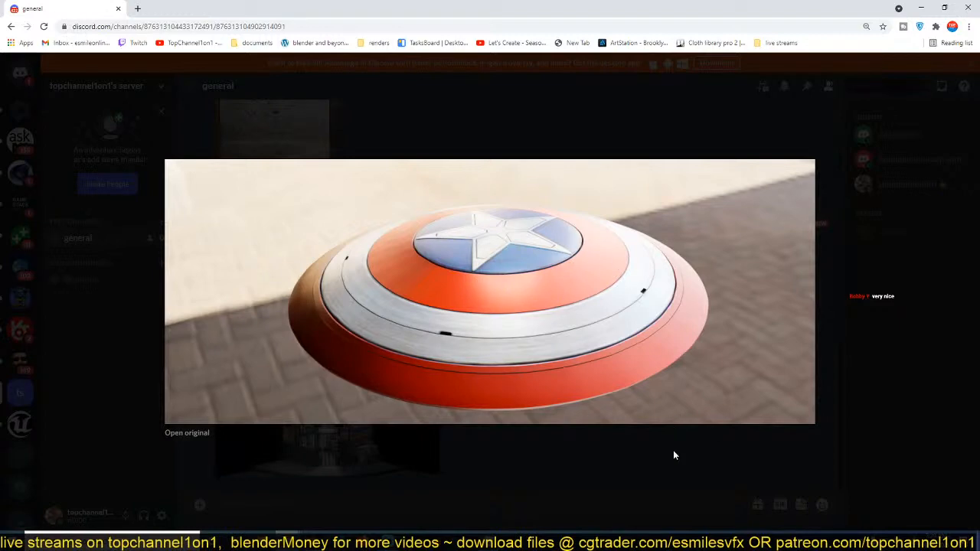
pyautogui.click(640, 440)
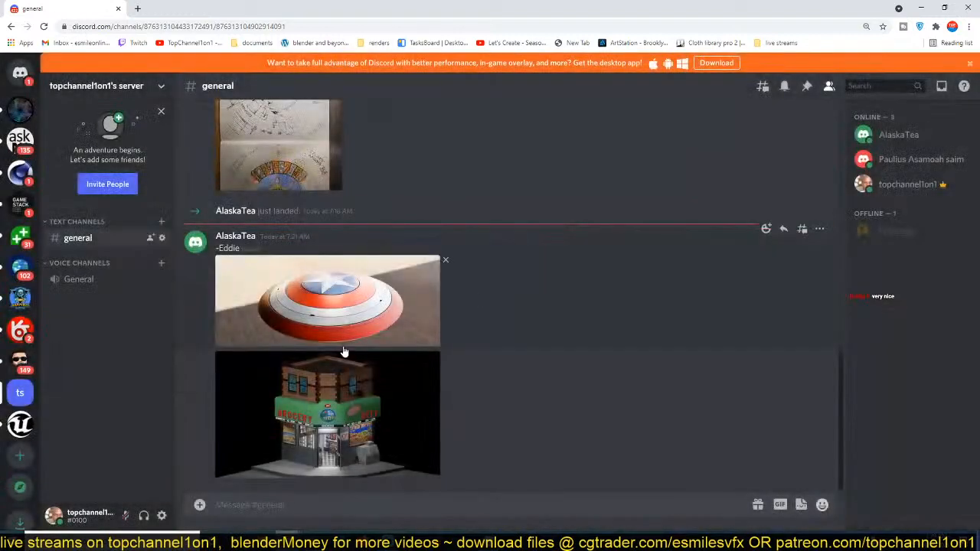
pyautogui.click(344, 341)
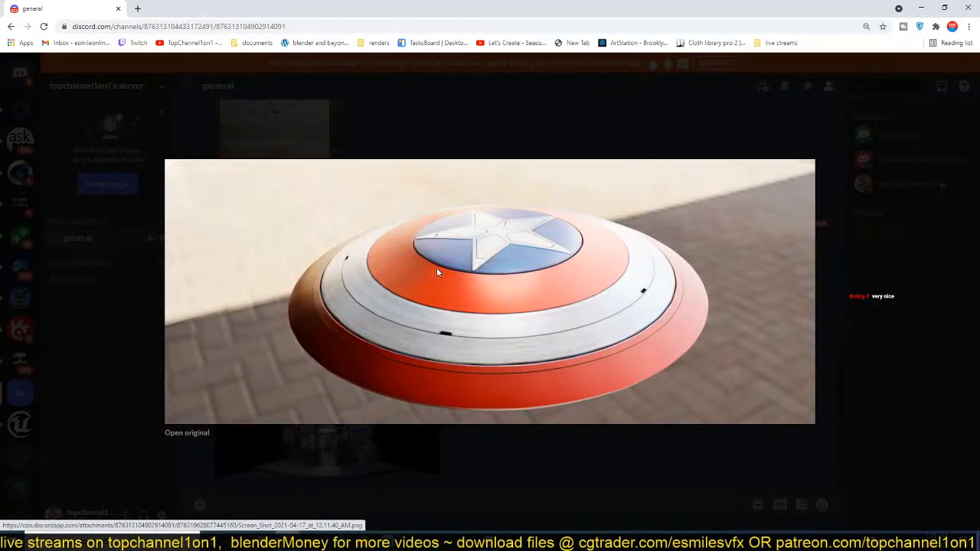
pyautogui.click(547, 442)
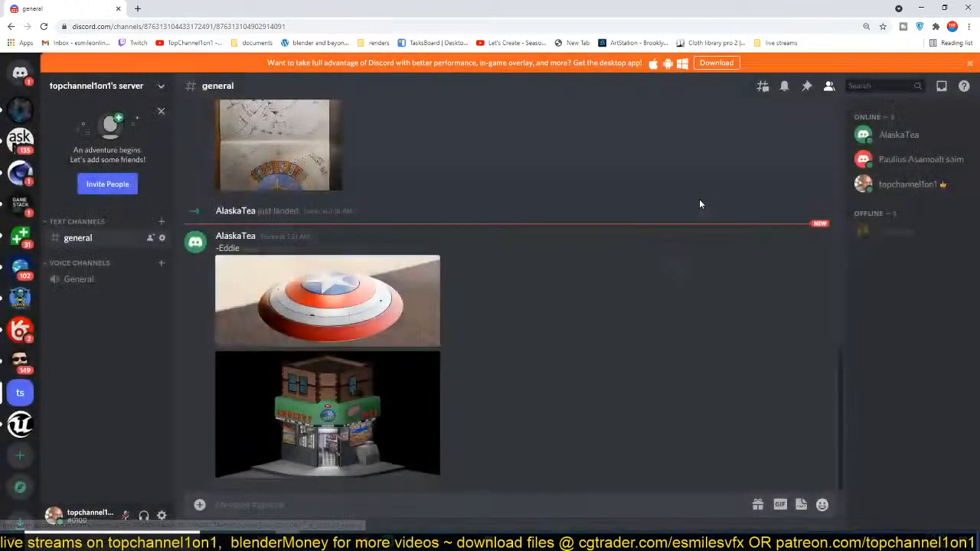
pyautogui.click(922, 7)
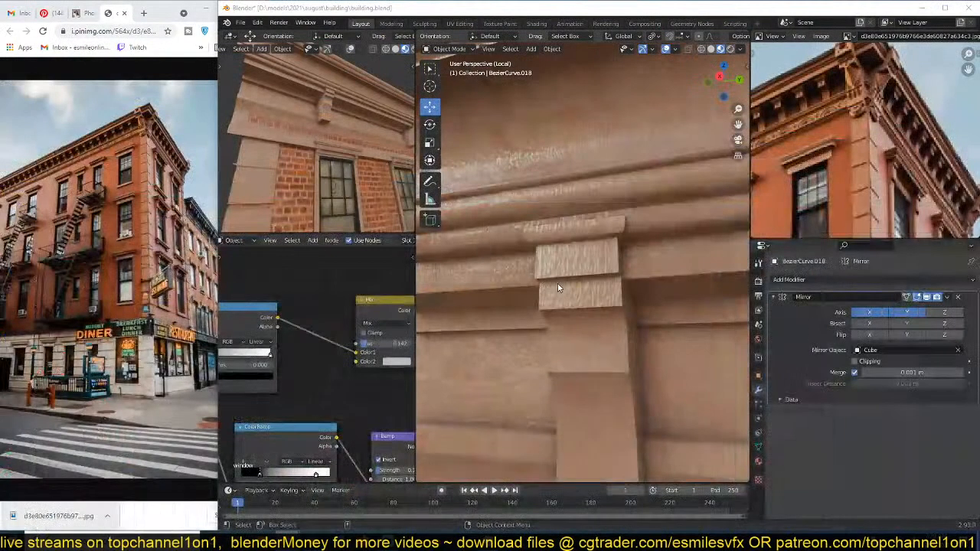
# Step: Rescale the bracket slightly and move it about -0.69 m along Y to the corner end of the cornice
pyautogui.moveTo(579, 286); pyautogui.dragTo(663, 282, button='middle')
pyautogui.press('Tab')
pyautogui.press('s')
pyautogui.click(649, 285)
pyautogui.scroll(-2, 647, 287)
pyautogui.scroll(-9, 648, 287)
pyautogui.scroll(4, 662, 280)
pyautogui.moveTo(655, 266); pyautogui.dragTo(554, 266)
pyautogui.moveTo(555, 268); pyautogui.dragTo(548, 270, button='middle')
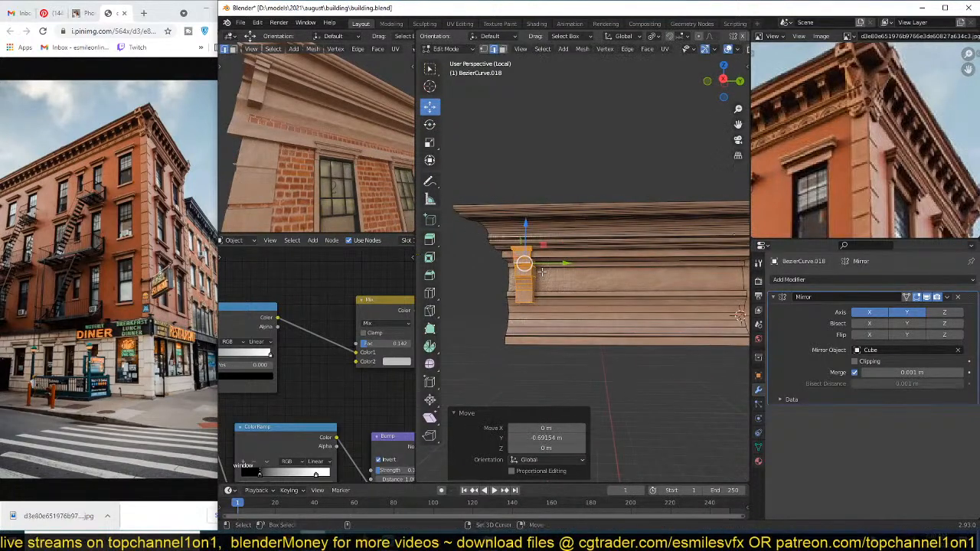
# Step: Duplicate the bracket about 0.30 m along Y and repeat the duplication to line the cornice up to its middle
pyautogui.hotkey('shift', 'd')
pyautogui.press('y')
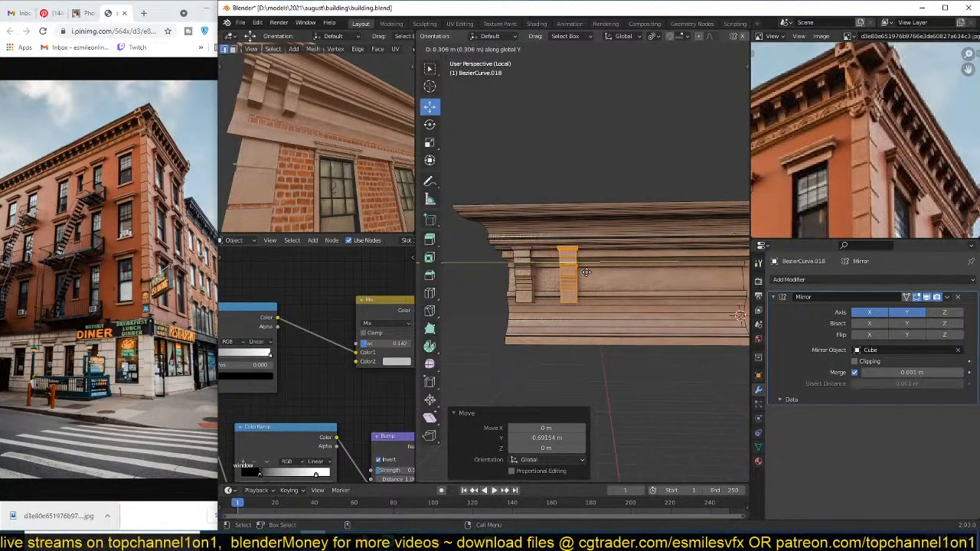
pyautogui.click(586, 272)
pyautogui.hotkey('shift', 'r')
pyautogui.hotkey('shift', 'r')
pyautogui.hotkey('shift', 'r')
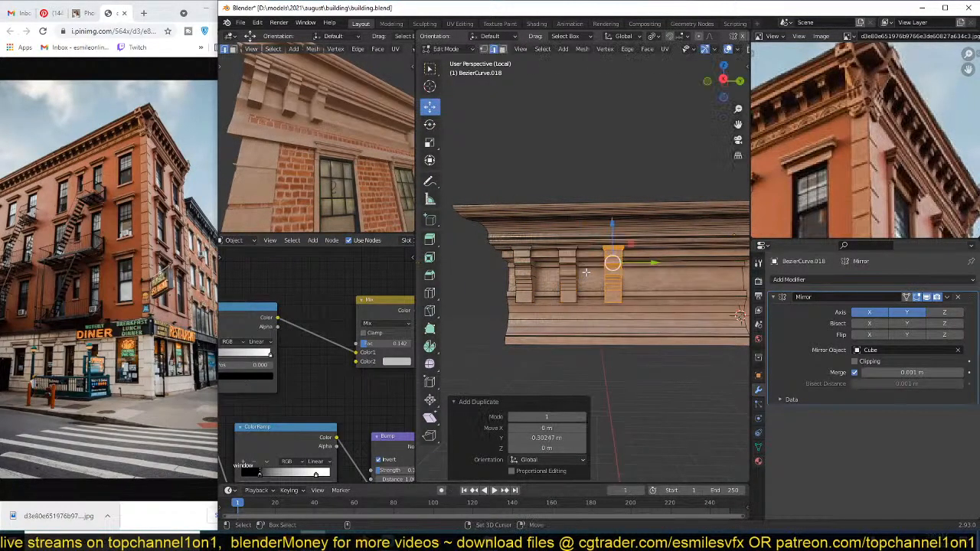
pyautogui.keyDown('shift'); pyautogui.moveTo(662, 273); pyautogui.dragTo(622, 268, button='middle'); pyautogui.keyUp('shift')
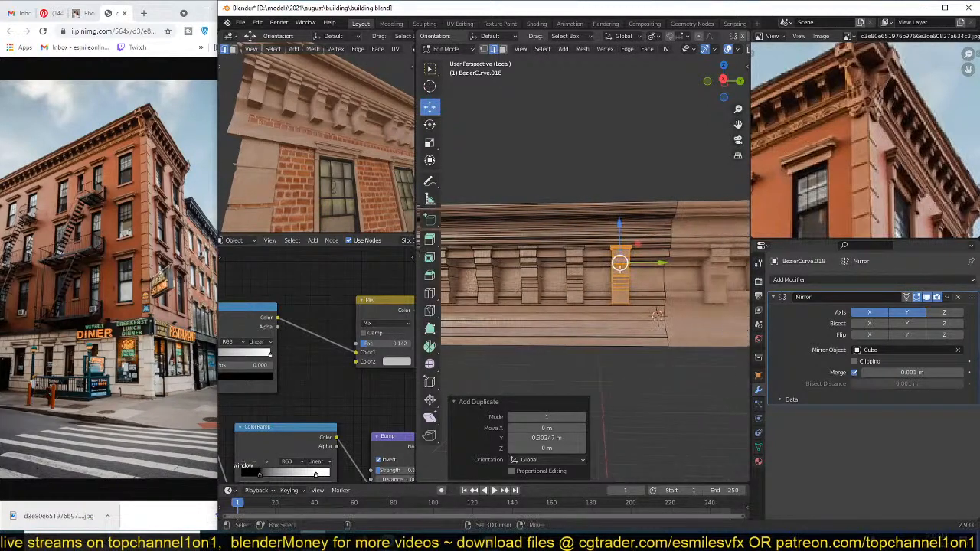
# Step: Repeat the bracket duplicate once more at the middle of the cornice and shift it about 0.02 m along Y
pyautogui.hotkey('shift', 'r')
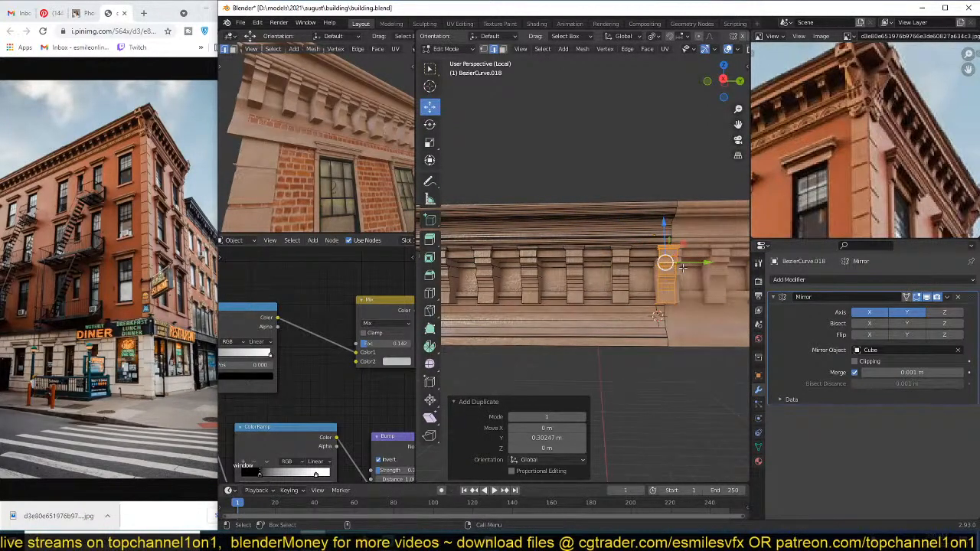
pyautogui.press('g')
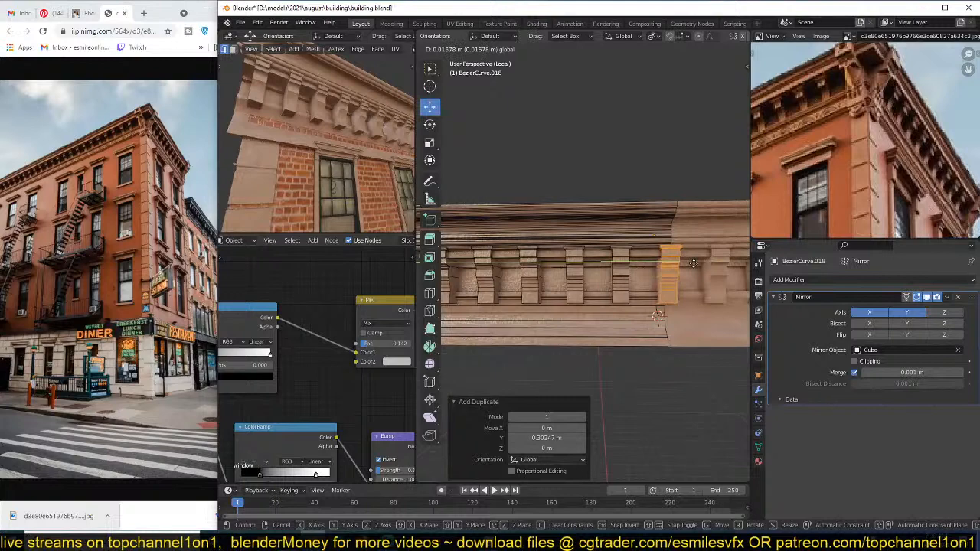
pyautogui.click(692, 264)
# Step: Enable Clipping in the Mirror modifier and move the middle bracket's far-side vertices about 0.15 m along Y, back towards the other brackets
pyautogui.moveTo(693, 263); pyautogui.dragTo(684, 231, button='middle')
pyautogui.press('1')
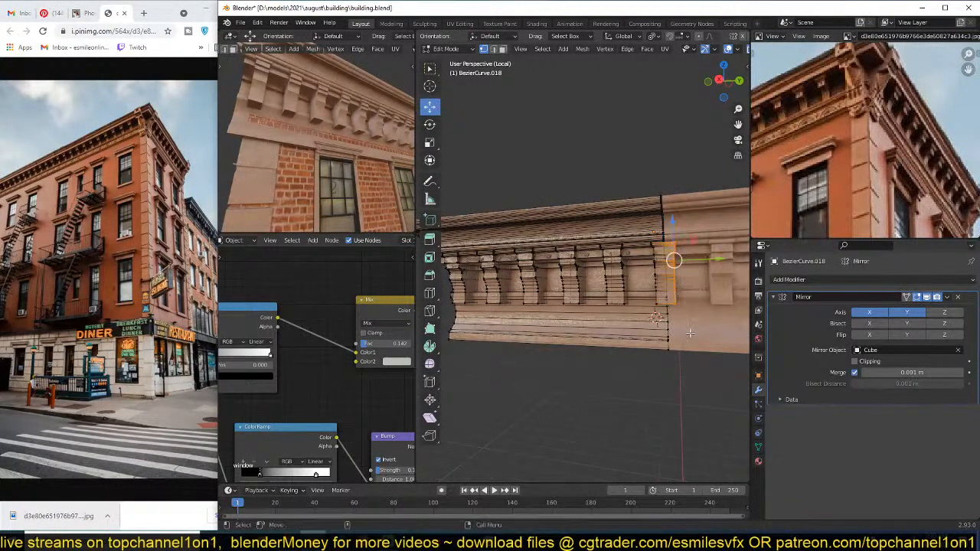
pyautogui.click(697, 262)
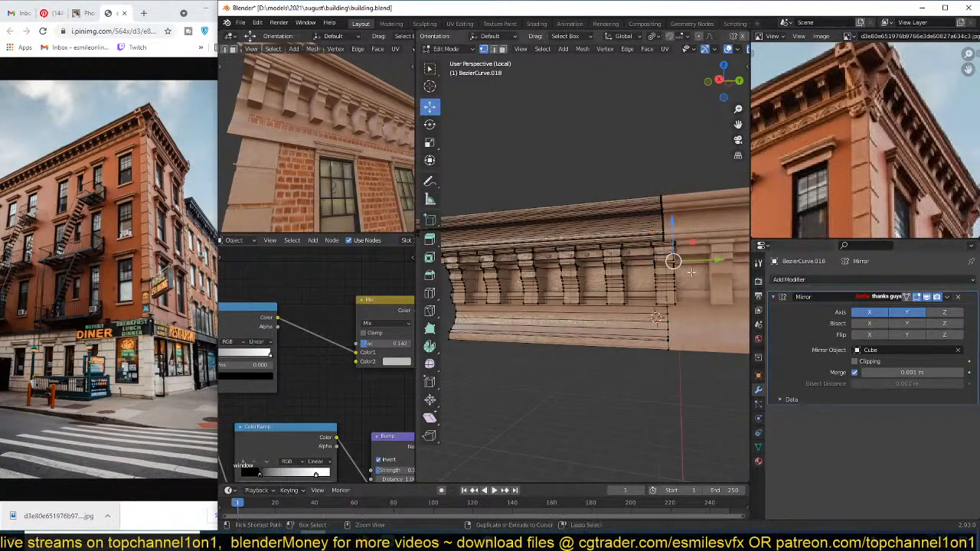
pyautogui.hotkey('ctrl', 'z')
pyautogui.click(854, 361)
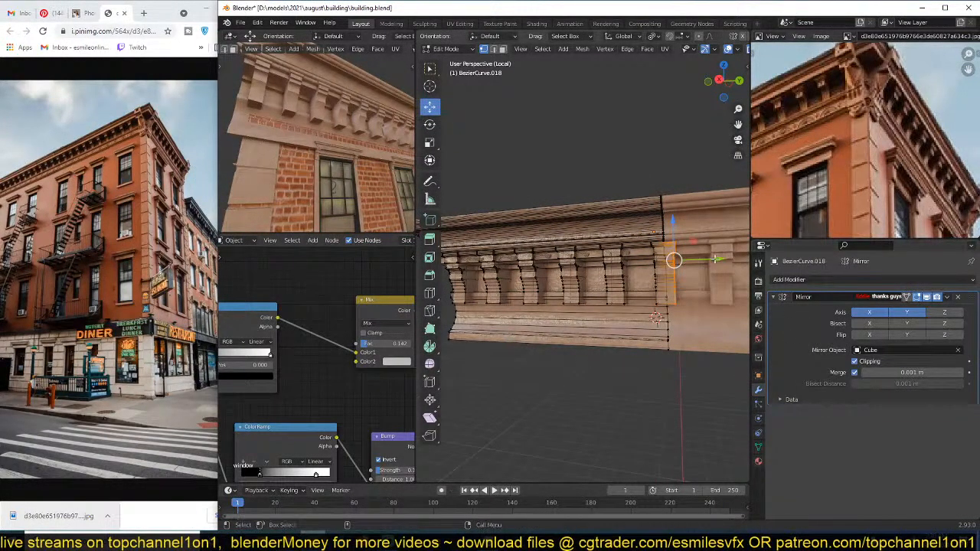
pyautogui.moveTo(712, 259); pyautogui.dragTo(684, 261)
# Step: Delete the faces at the middle bracket's selected vertices and return to Object Mode
pyautogui.press('x')
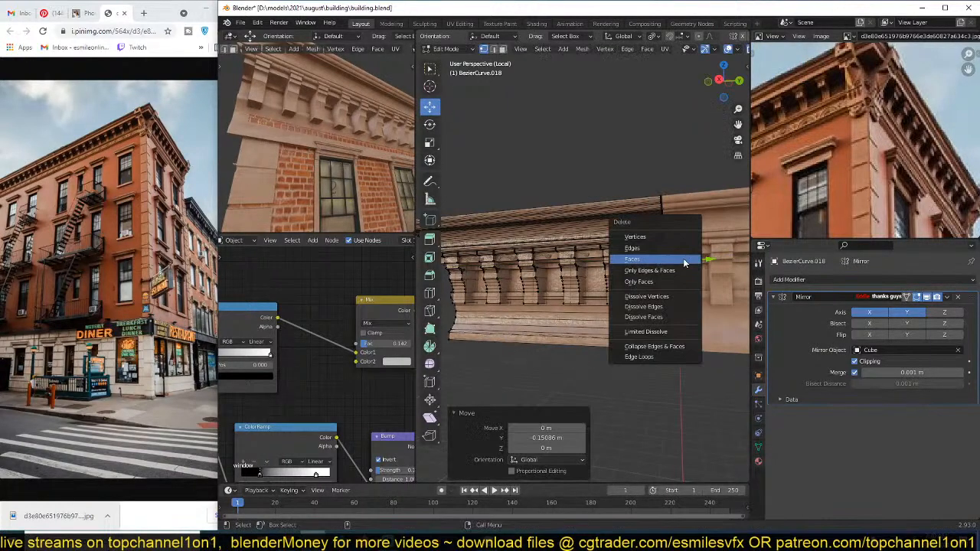
pyautogui.click(684, 261)
pyautogui.press('Tab')
pyautogui.moveTo(681, 263); pyautogui.dragTo(633, 281, button='middle')
pyautogui.scroll(-3, 668, 283)
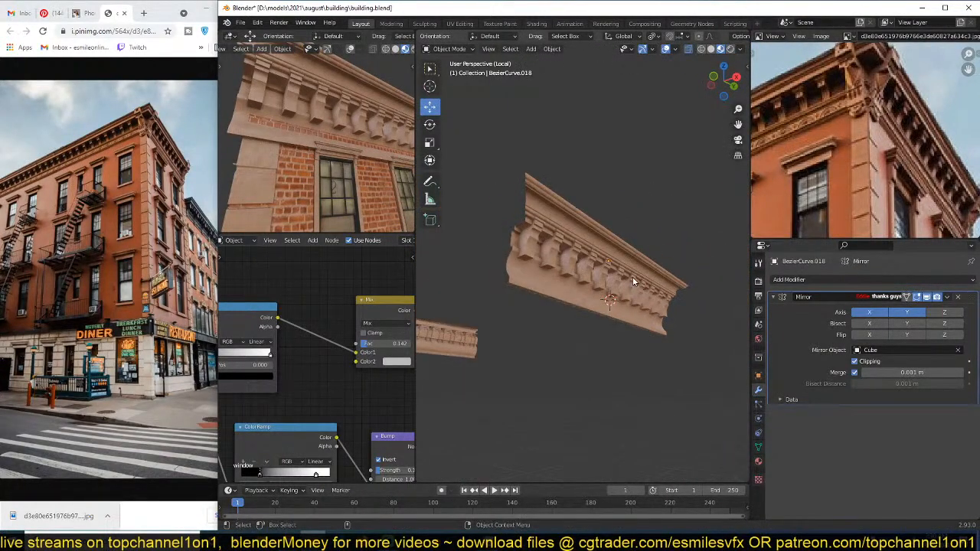
# Step: Leave local view so the whole building is shown with the cornice, and save the file
pyautogui.press('a')
pyautogui.scroll(-4, 634, 275)
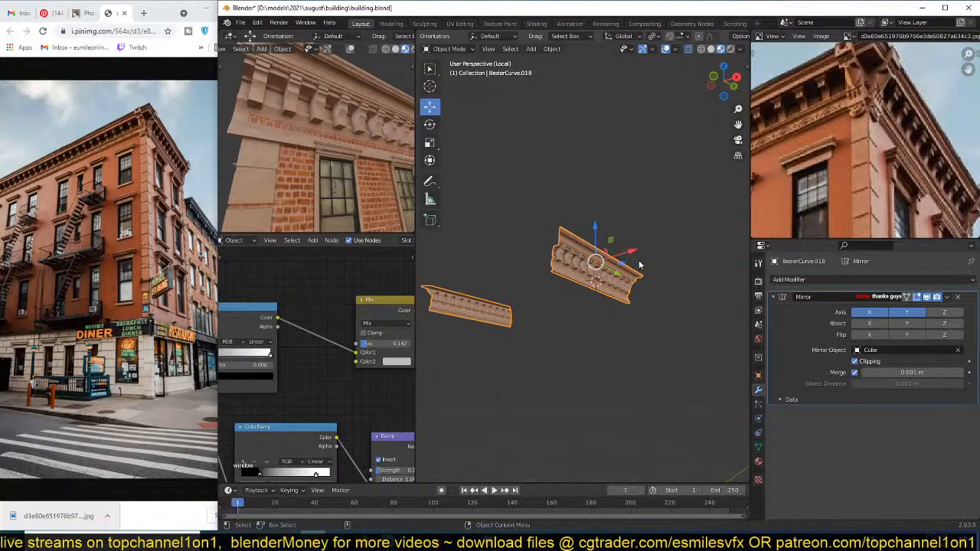
pyautogui.press('KP_Divide')
pyautogui.scroll(-3, 627, 280)
pyautogui.moveTo(623, 297); pyautogui.dragTo(588, 227, button='middle')
pyautogui.hotkey('ctrl', 's')
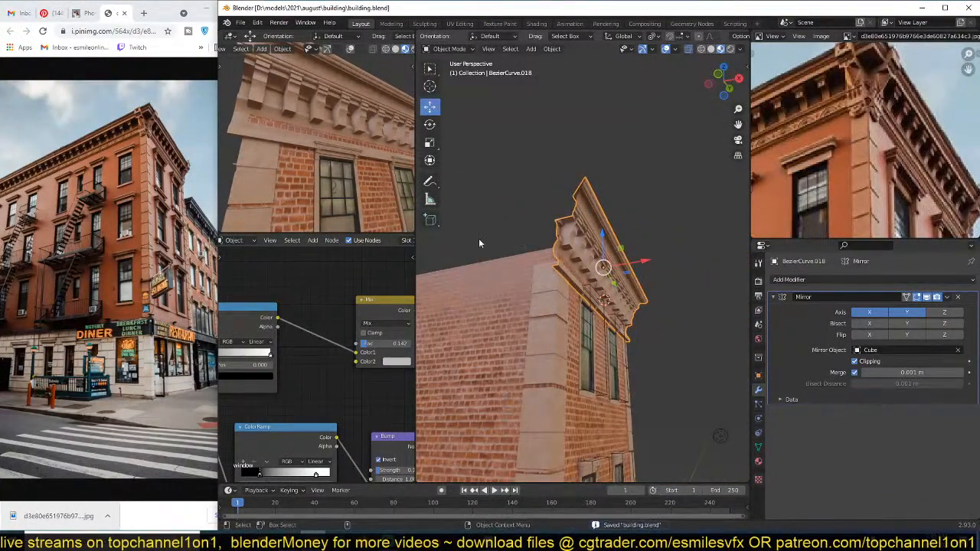
# Step: From the top view, add an Arrows empty and place it at the outer tip of the cornice's front corner
pyautogui.moveTo(525, 256); pyautogui.dragTo(482, 283, button='middle')
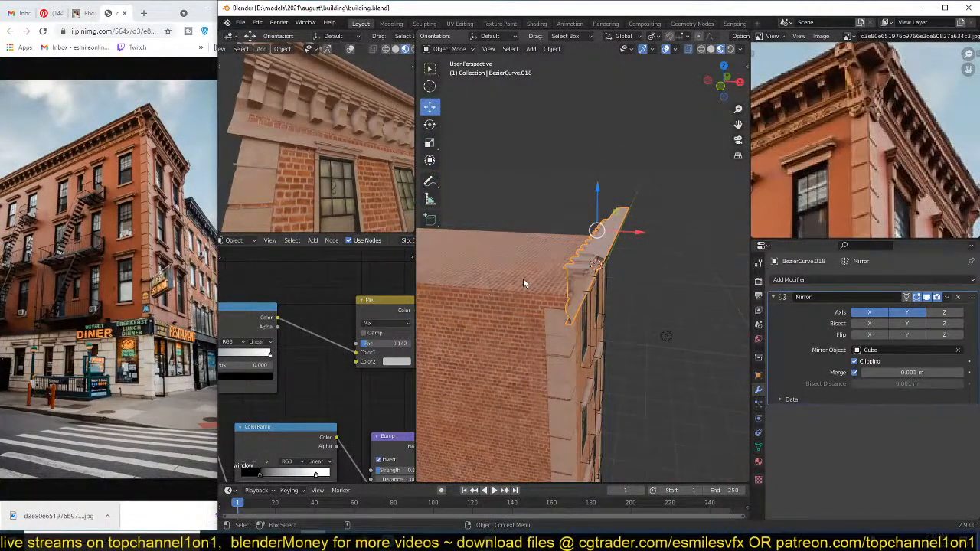
pyautogui.press('KP_7')
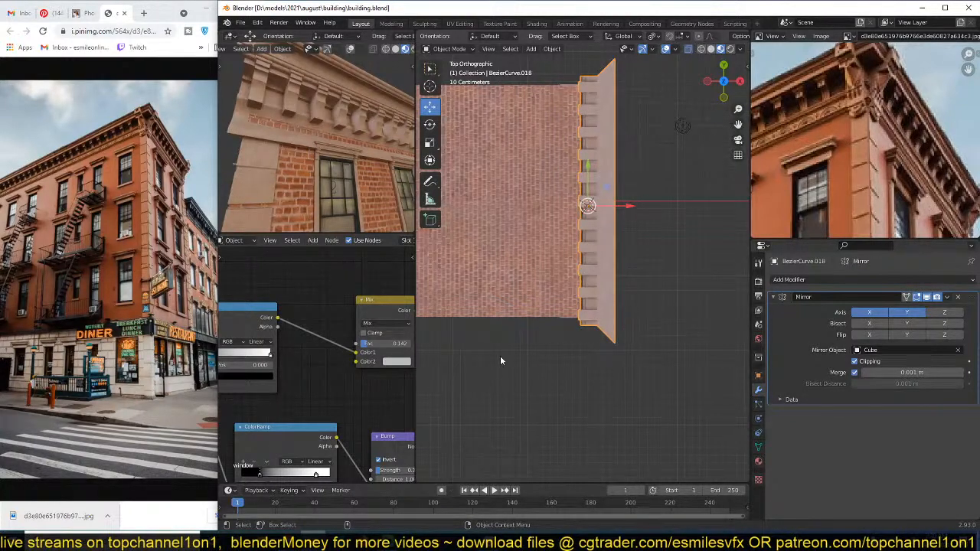
pyautogui.scroll(2, 603, 337)
pyautogui.hotkey('shift', 'a')
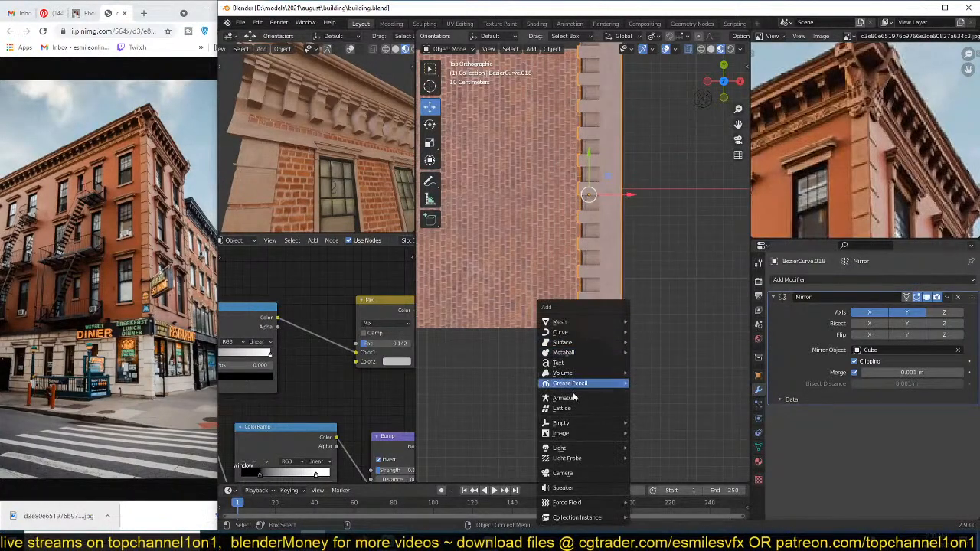
pyautogui.moveTo(593, 421)
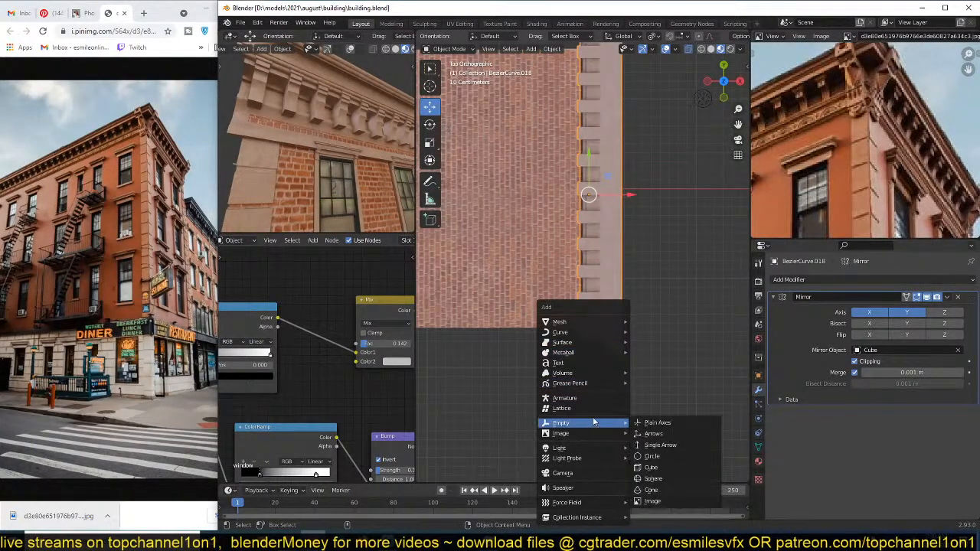
pyautogui.click(653, 434)
pyautogui.press('g')
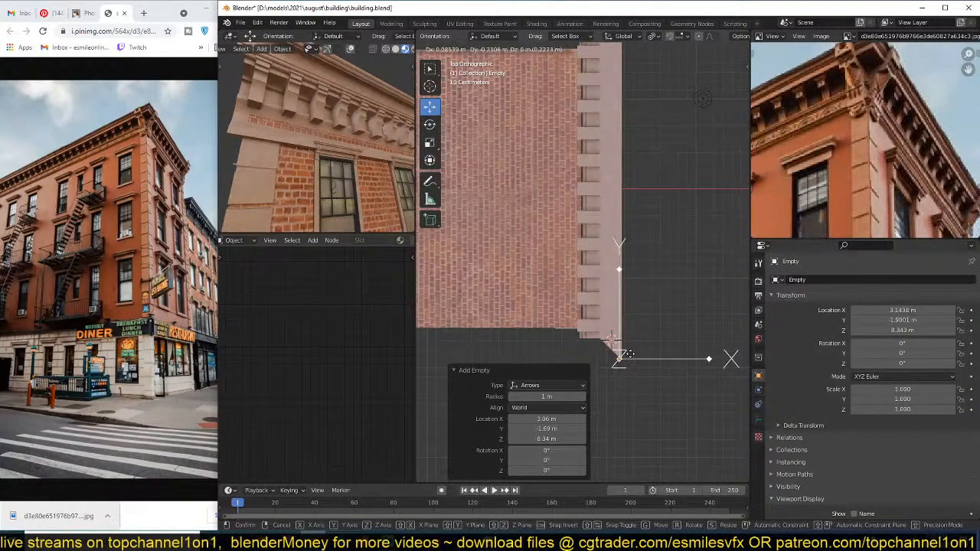
pyautogui.click(628, 356)
# Step: Limit the cornice's existing Mirror modifier to the Y axis by switching off X
pyautogui.click(593, 320)
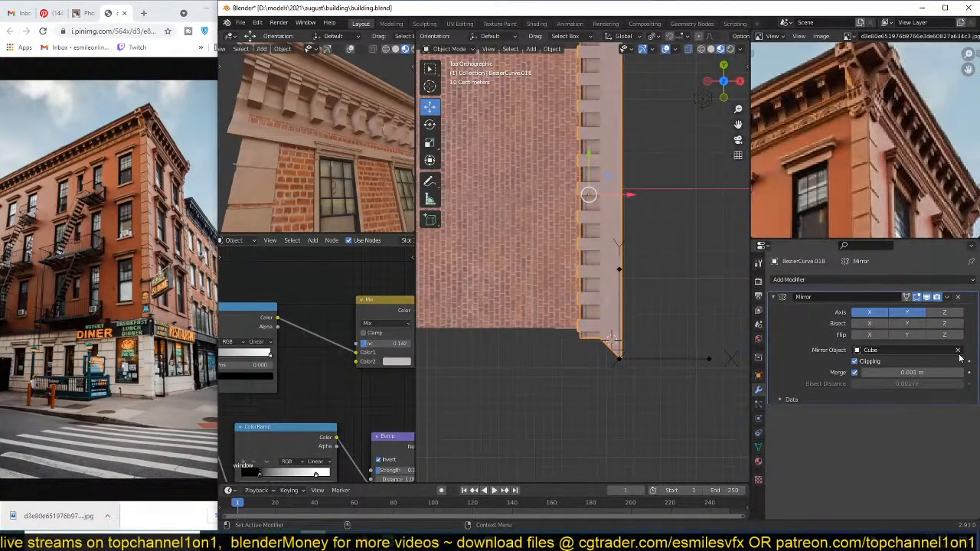
pyautogui.click(911, 314)
pyautogui.click(910, 313)
pyautogui.scroll(-3, 612, 345)
pyautogui.click(870, 313)
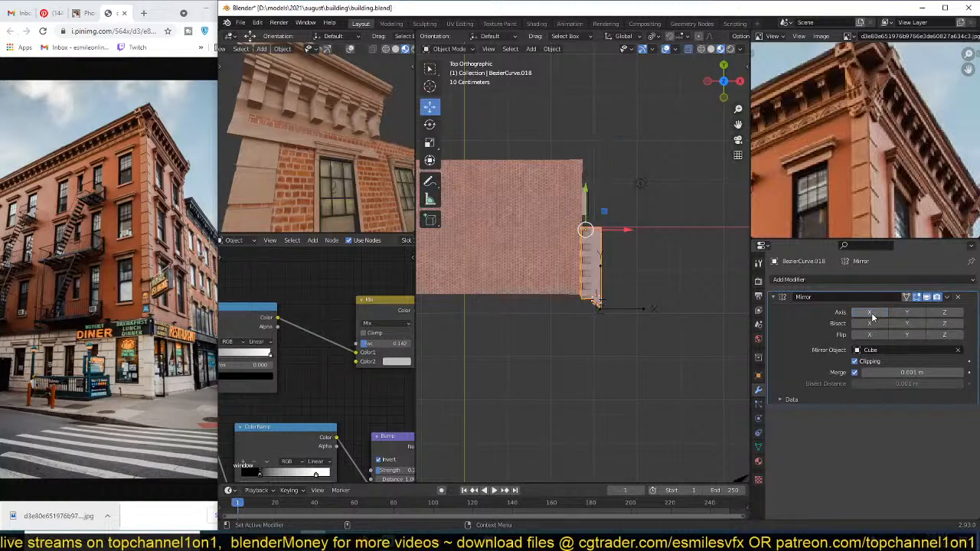
pyautogui.click(876, 314)
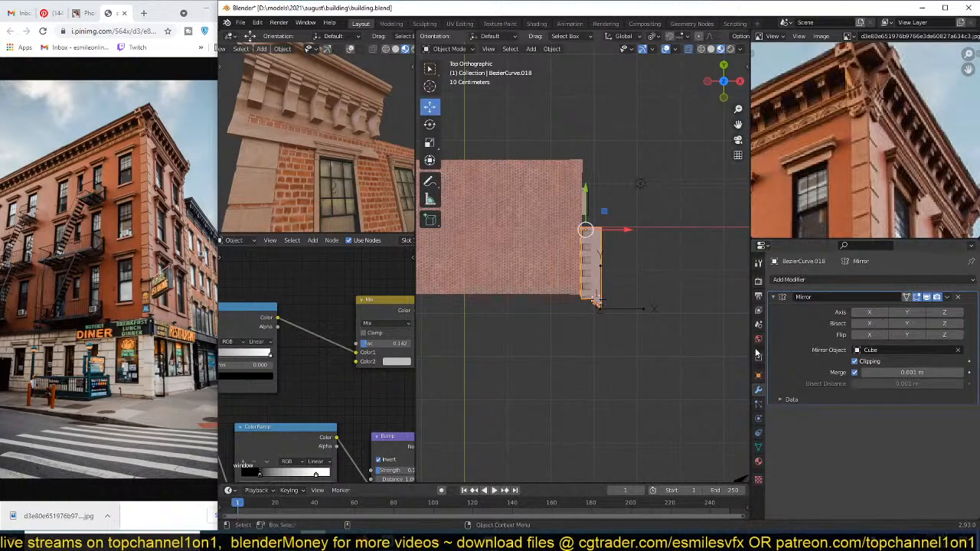
pyautogui.click(897, 313)
pyautogui.click(867, 313)
# Step: Add a second Mirror modifier to the cornice on the X axis, with the corner empty as its mirror object
pyautogui.scroll(2, 628, 349)
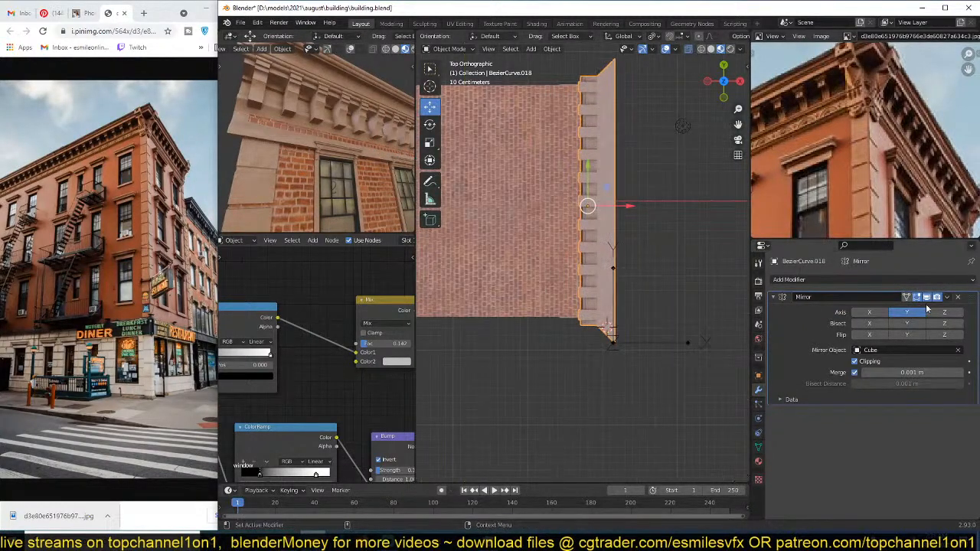
pyautogui.click(949, 281)
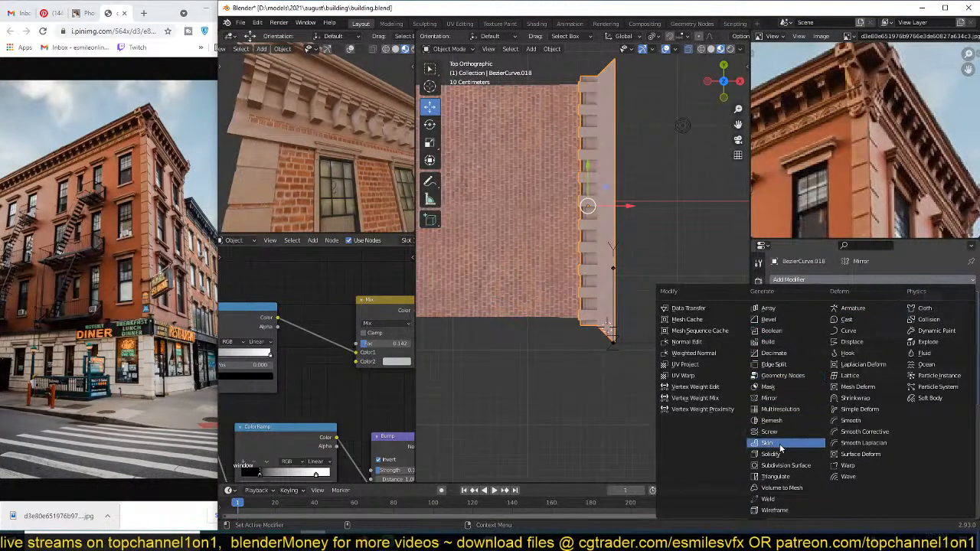
pyautogui.click(772, 398)
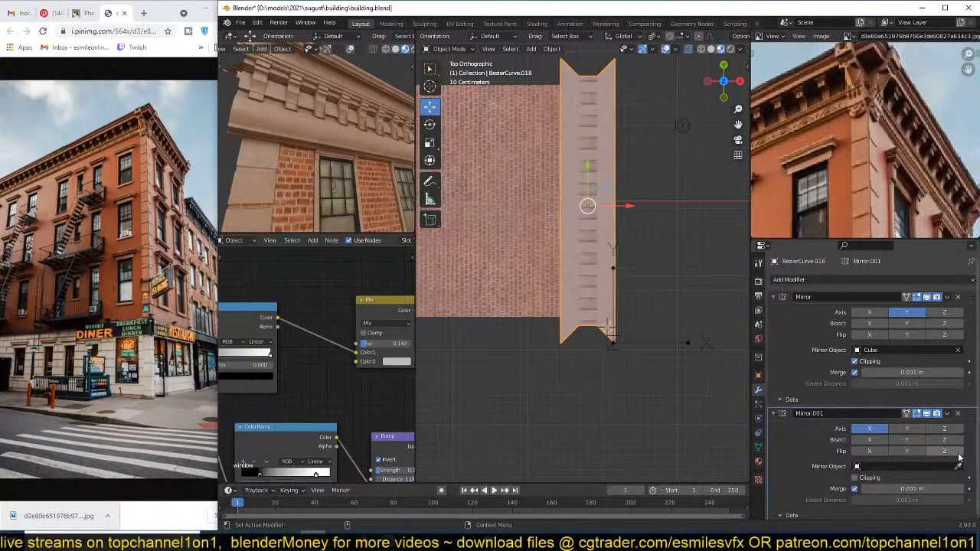
pyautogui.click(653, 342)
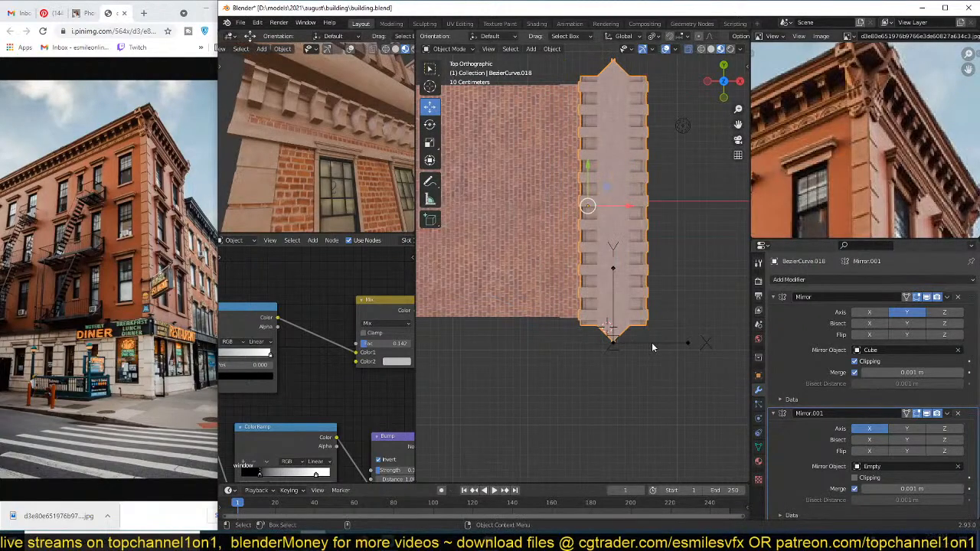
# Step: Rotate the corner empty 45° about the global Z axis so the cornice mirrors onto the adjacent wall
pyautogui.click(651, 342)
pyautogui.press('r')
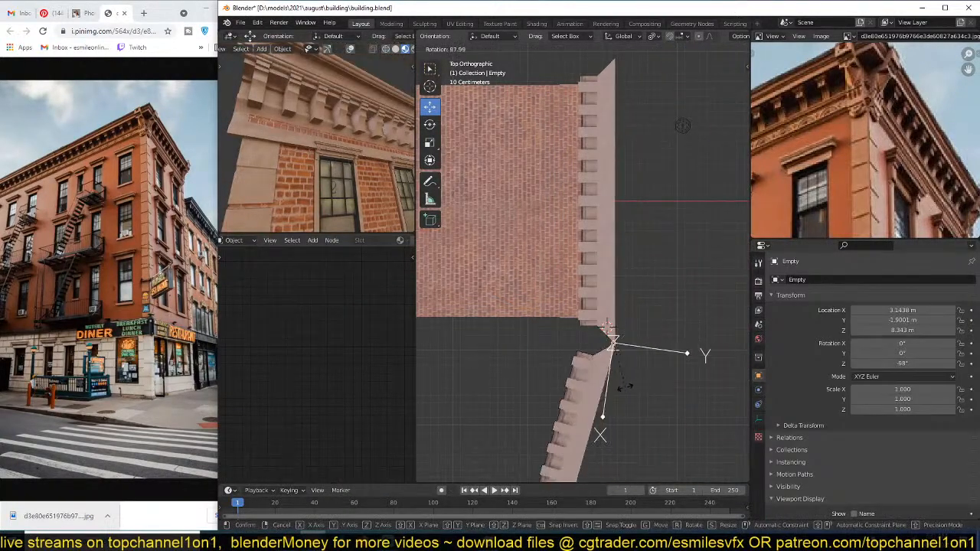
pyautogui.rightClick(604, 381)
pyautogui.moveTo(605, 381); pyautogui.dragTo(610, 258, button='middle')
pyautogui.press('r')
pyautogui.press('z')
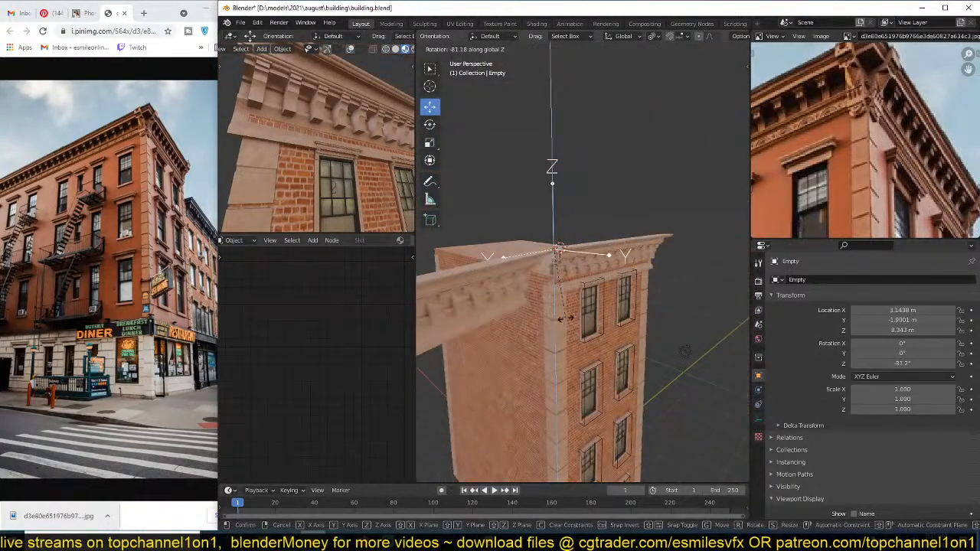
pyautogui.write('45')
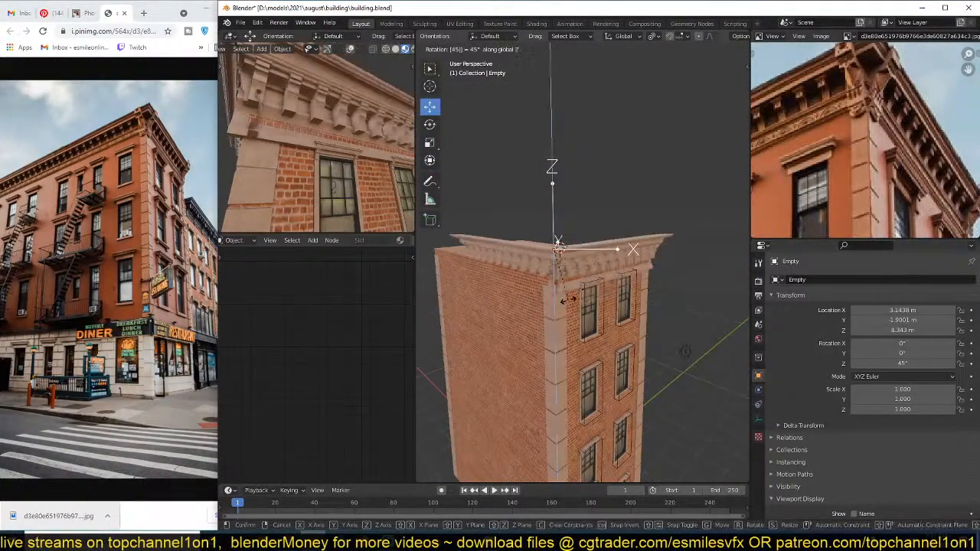
pyautogui.press('Return')
# Step: Enable Bisect on X in the cornice's second Mirror modifier, comparing the corner bracket with and without it
pyautogui.scroll(5, 569, 300)
pyautogui.moveTo(568, 299); pyautogui.dragTo(572, 129, button='middle')
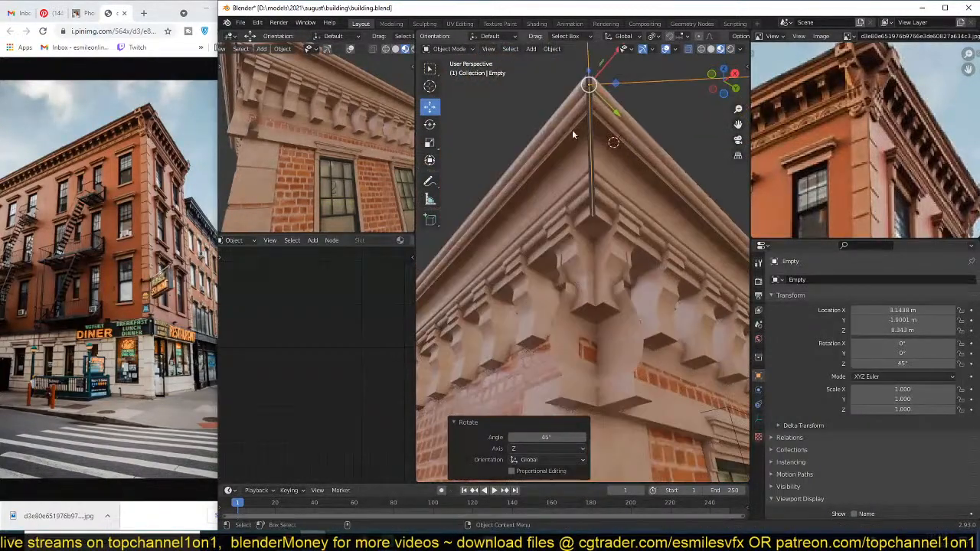
pyautogui.click(625, 181)
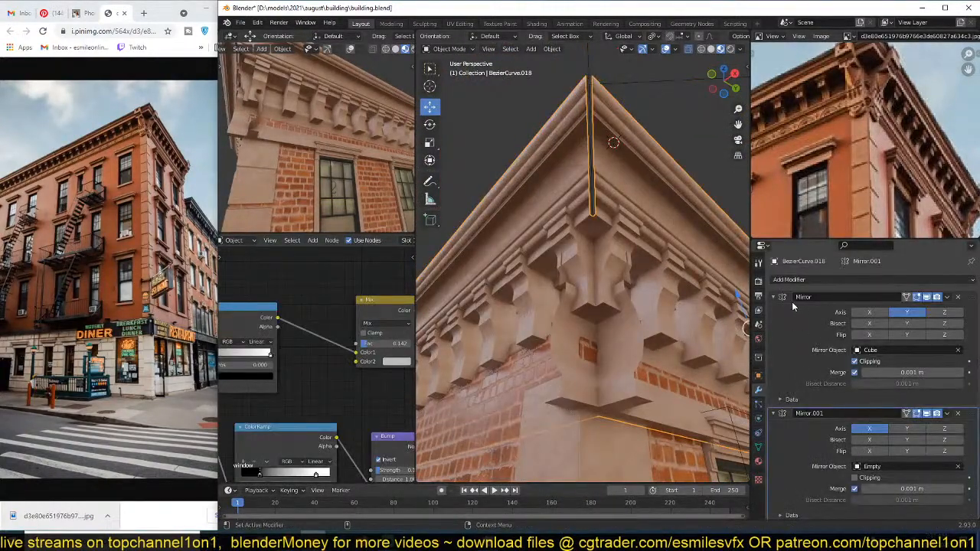
pyautogui.click(773, 297)
pyautogui.click(877, 338)
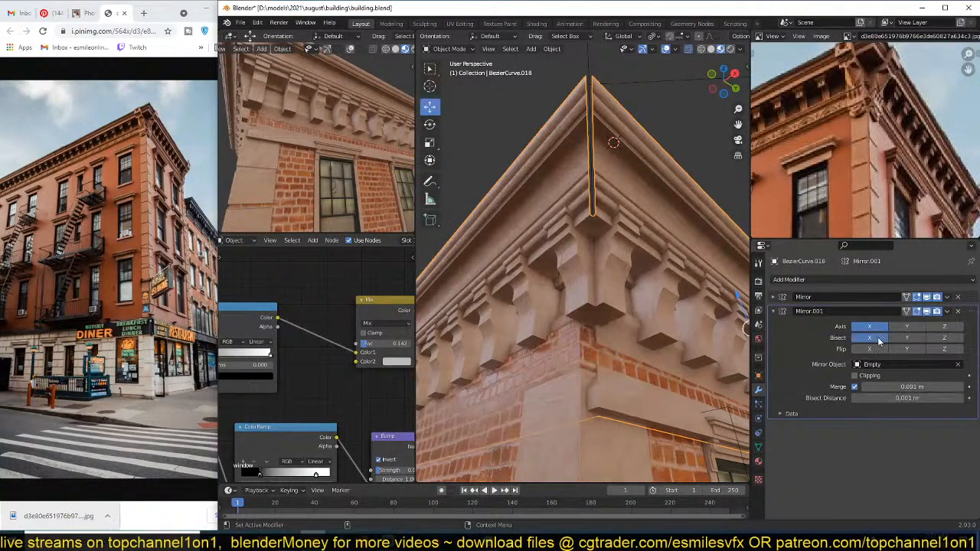
pyautogui.moveTo(689, 339); pyautogui.dragTo(610, 314, button='middle')
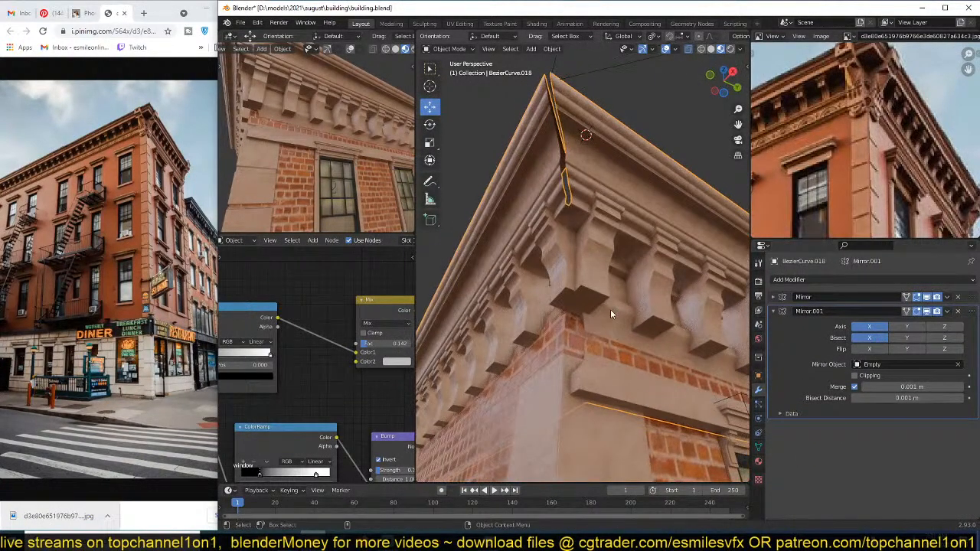
pyautogui.click(869, 338)
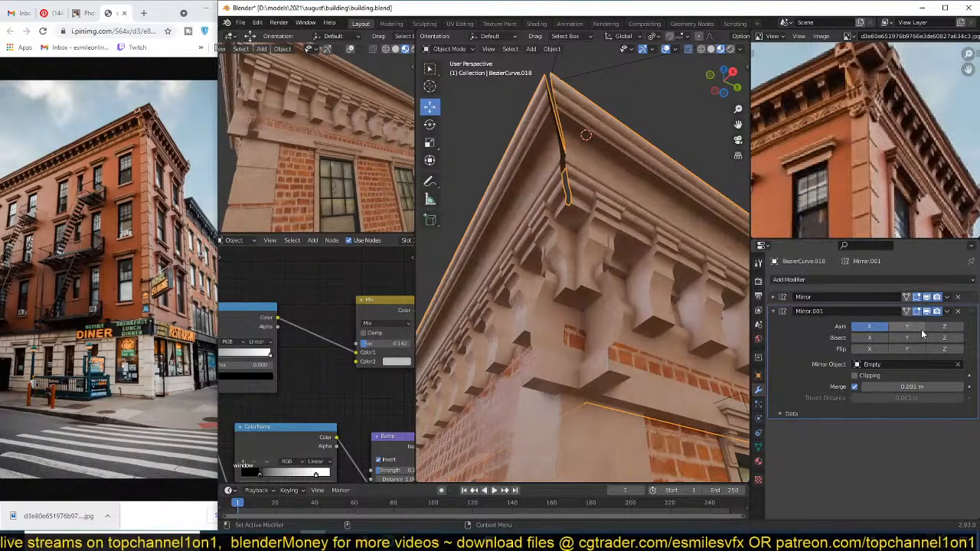
pyautogui.moveTo(598, 289); pyautogui.dragTo(647, 268, button='middle')
pyautogui.moveTo(616, 209)
pyautogui.mouseDown(button='middle')
pyautogui.moveTo(603, 280)
pyautogui.moveTo(554, 255)
pyautogui.moveTo(609, 162)
pyautogui.moveTo(612, 193)
pyautogui.mouseUp(button='middle')
pyautogui.click(870, 337)
# Step: Nudge the corner empty slightly to close the mitre, and move it together with the cornice about -0.10 m along Y
pyautogui.click(619, 143)
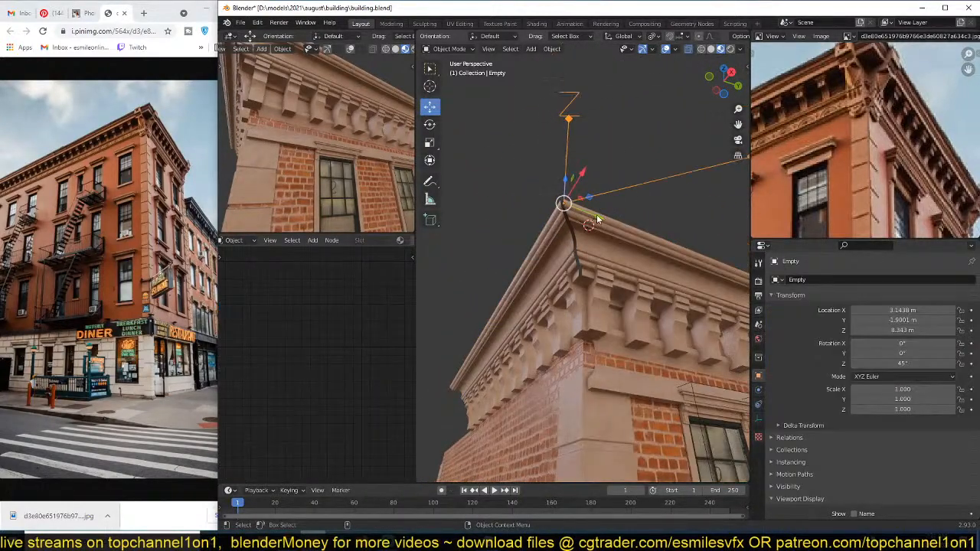
pyautogui.moveTo(597, 216); pyautogui.dragTo(600, 219)
pyautogui.moveTo(595, 244); pyautogui.dragTo(632, 201, button='middle')
pyautogui.click(618, 218)
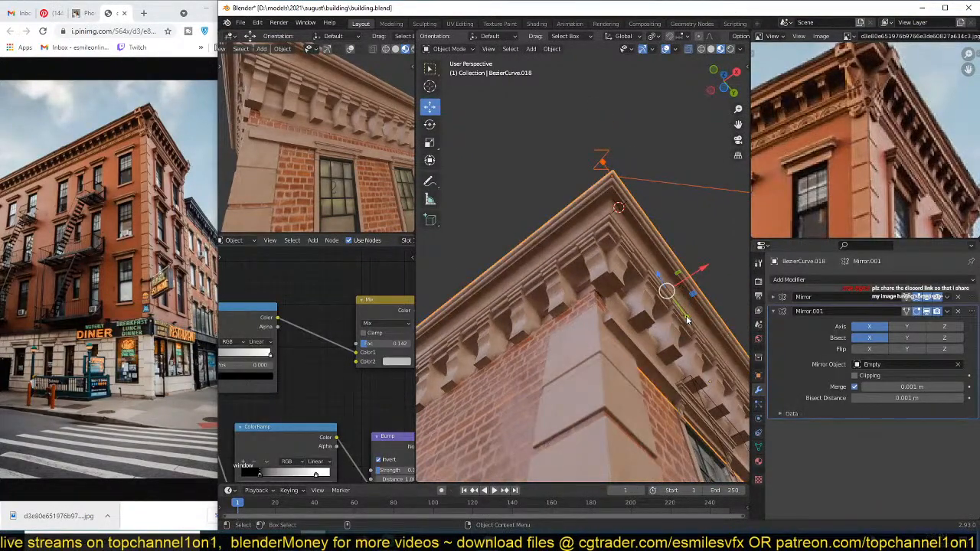
pyautogui.moveTo(685, 320); pyautogui.dragTo(671, 310)
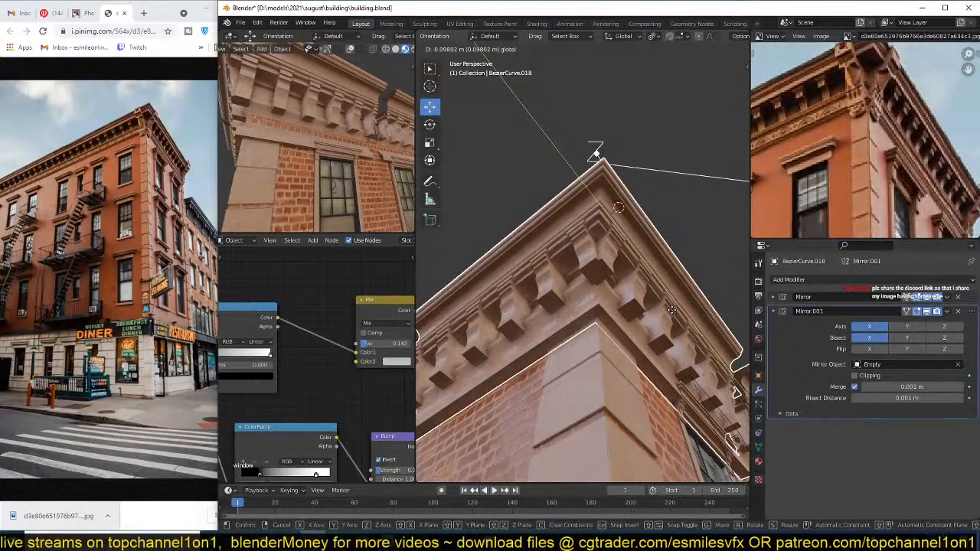
pyautogui.moveTo(671, 310); pyautogui.dragTo(618, 283, button='middle')
# Step: Open the cornice mesh for editing with its first Mirror modifier's settings shown, and examine the mirror gap from the side
pyautogui.press('Tab')
pyautogui.click(776, 296)
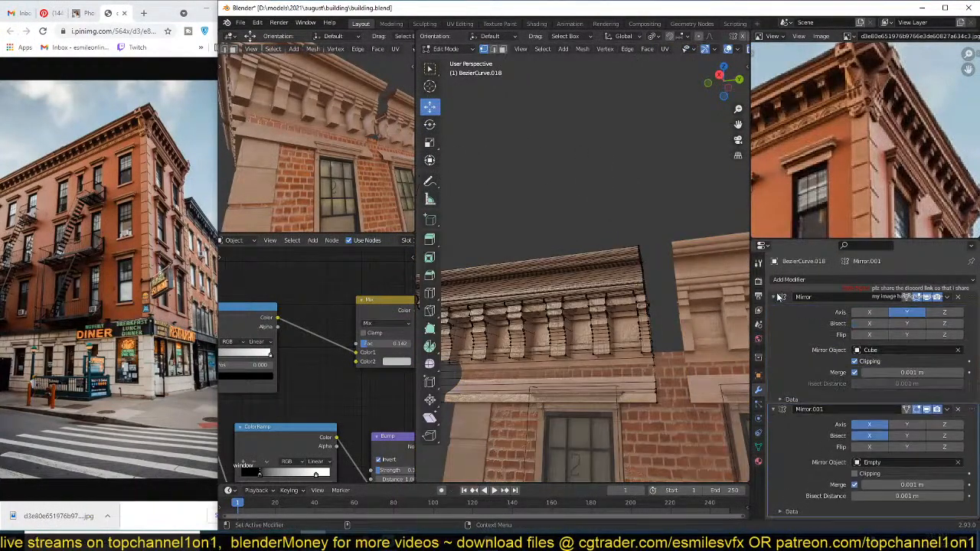
pyautogui.click(774, 297)
pyautogui.click(775, 297)
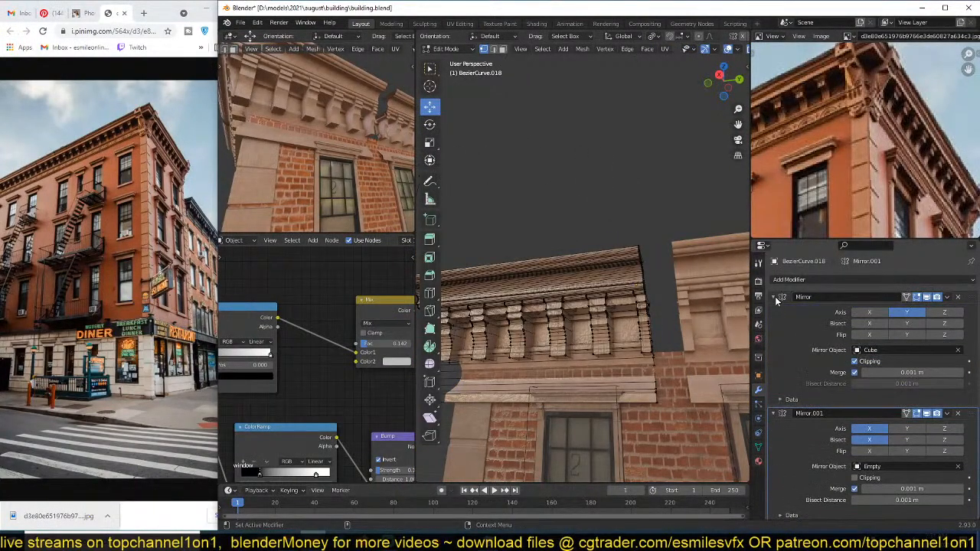
pyautogui.moveTo(666, 273); pyautogui.dragTo(636, 266, button='middle')
pyautogui.press('KP_1')
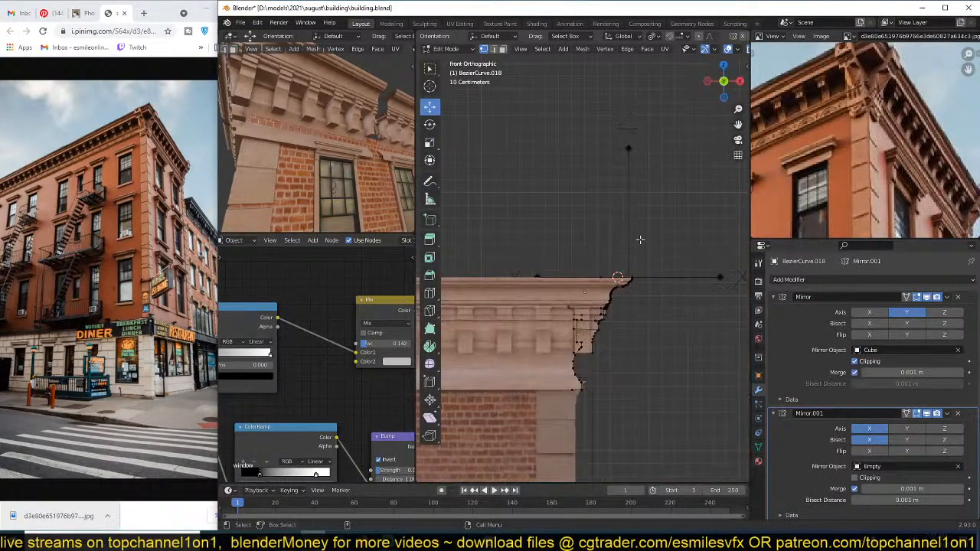
pyautogui.press('KP_3')
pyautogui.scroll(2, 638, 257)
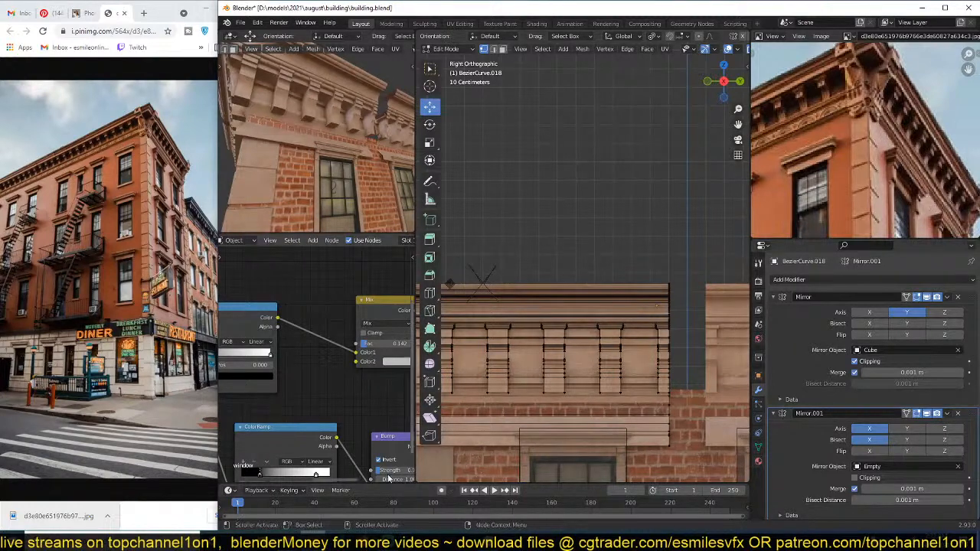
# Step: Switch to the Discord general channel in Chrome and look at the shared wheeled-vehicle renders, enlarging the first and third
pyautogui.moveTo(287, 545)
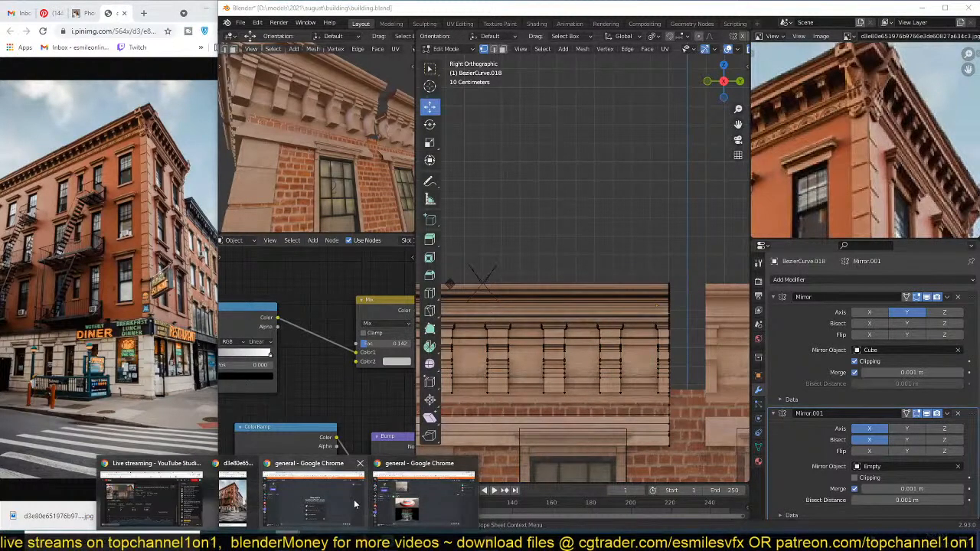
pyautogui.click(353, 499)
pyautogui.click(424, 497)
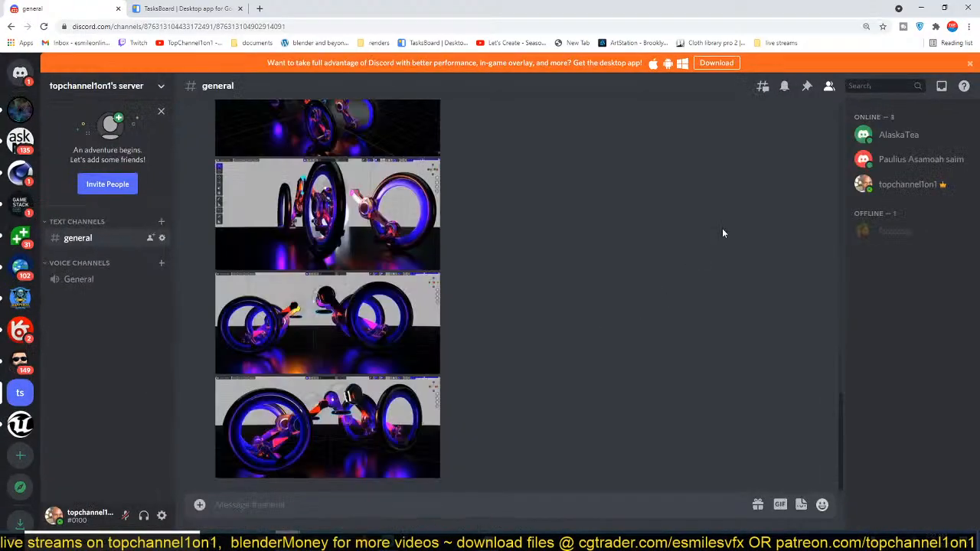
pyautogui.scroll(5, 520, 293)
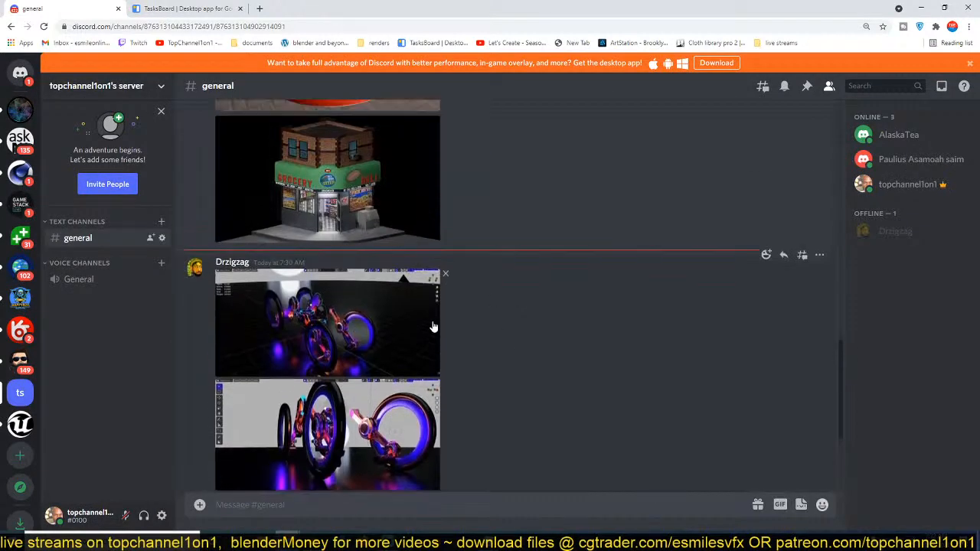
pyautogui.scroll(-5, 343, 367)
pyautogui.click(332, 186)
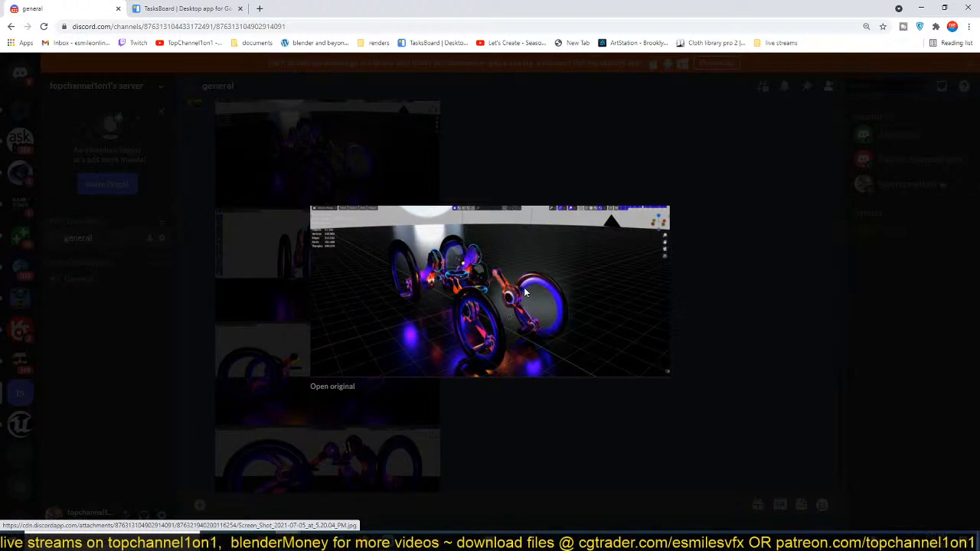
pyautogui.click(707, 316)
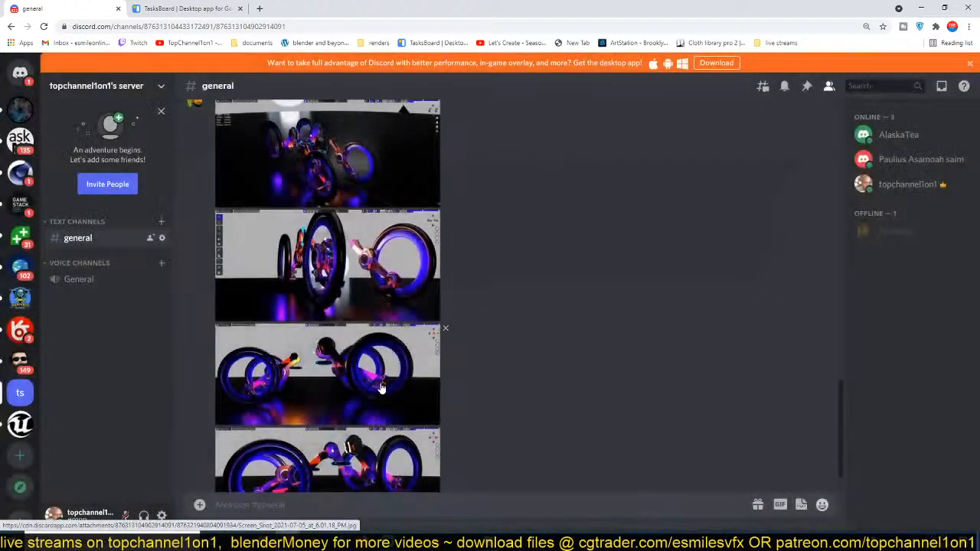
pyautogui.click(359, 360)
pyautogui.click(504, 397)
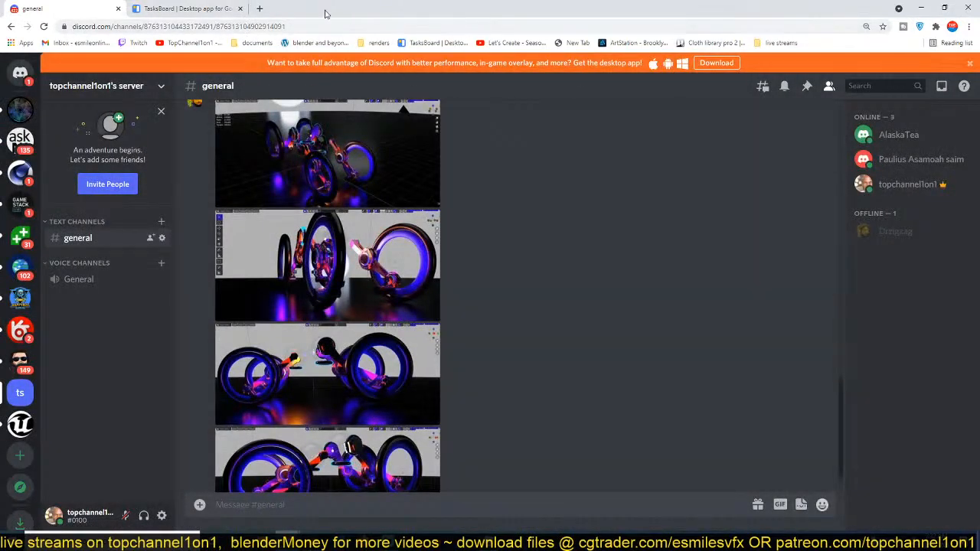
# Step: Copy the invite link for topchannel1on1's Discord server
pyautogui.scroll(-1, 540, 408)
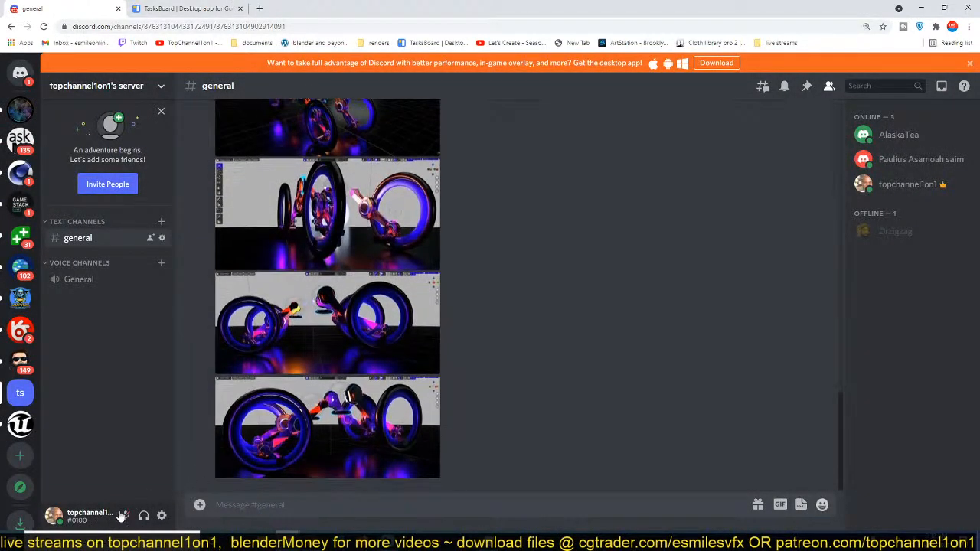
pyautogui.click(121, 184)
pyautogui.click(579, 375)
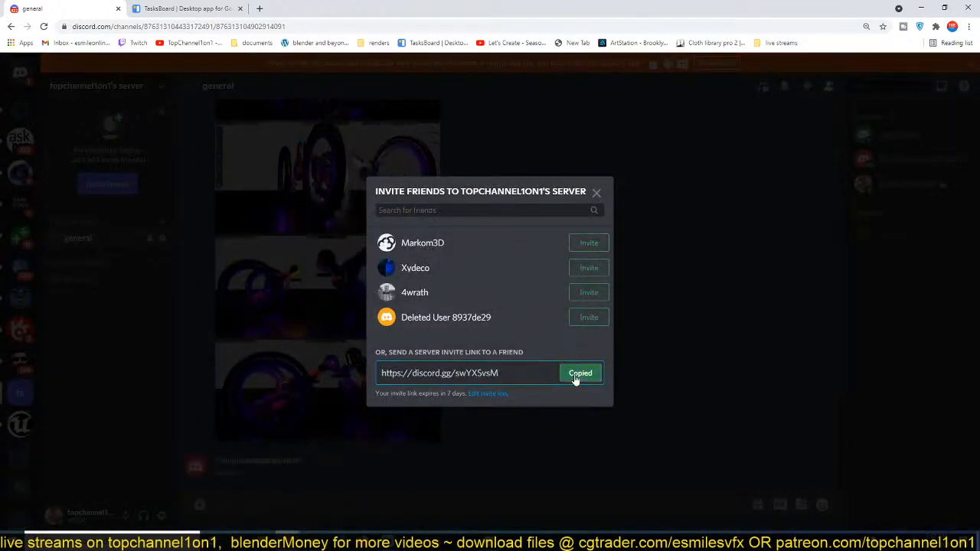
pyautogui.click(596, 193)
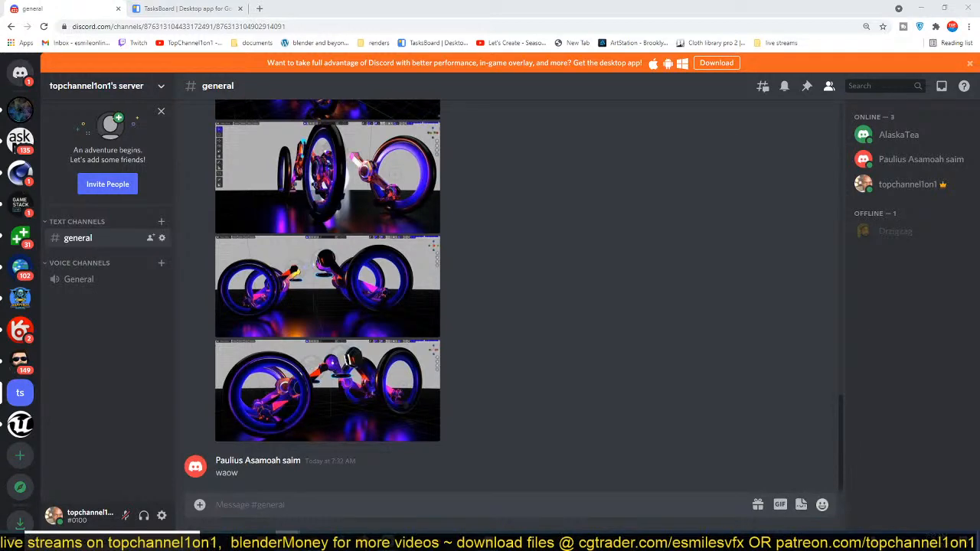
# Step: Enlarge the fourth and second wheeled-vehicle renders in the channel to examine their lighting and floor reflections
pyautogui.click(345, 421)
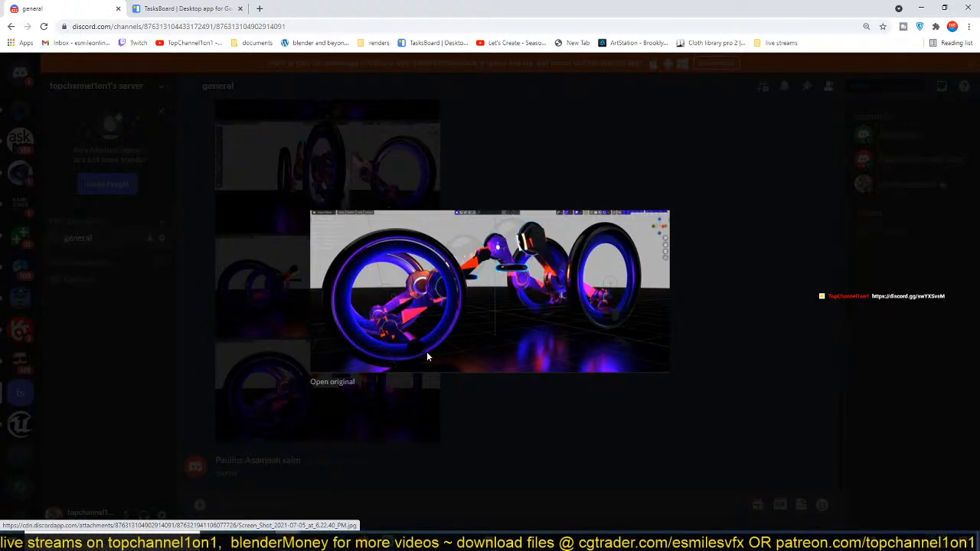
pyautogui.click(697, 361)
pyautogui.click(354, 187)
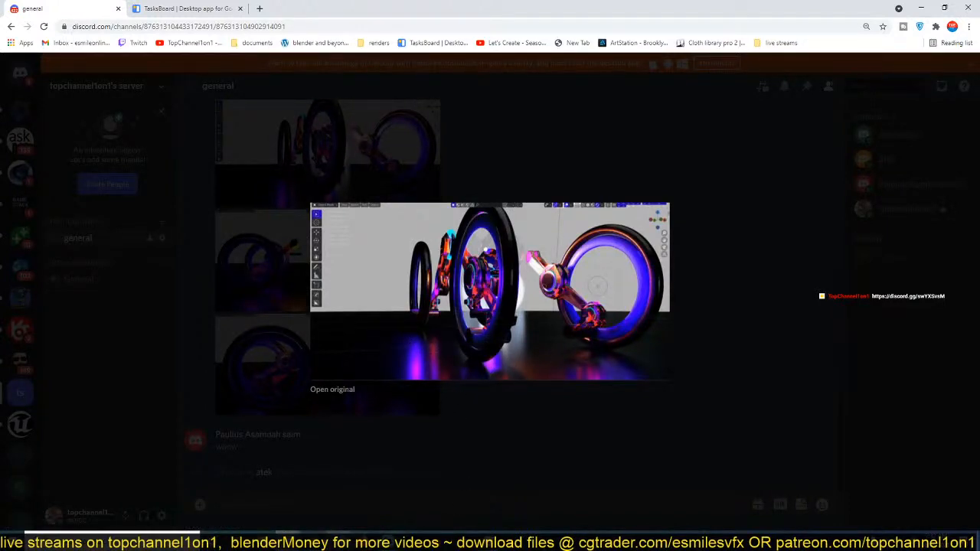
# Step: Switch to Blender and look up the Reflection Plane among the light probes that can be added, then return to Discord
pyautogui.click(312, 540)
pyautogui.press('Tab')
pyautogui.hotkey('shift', 'a')
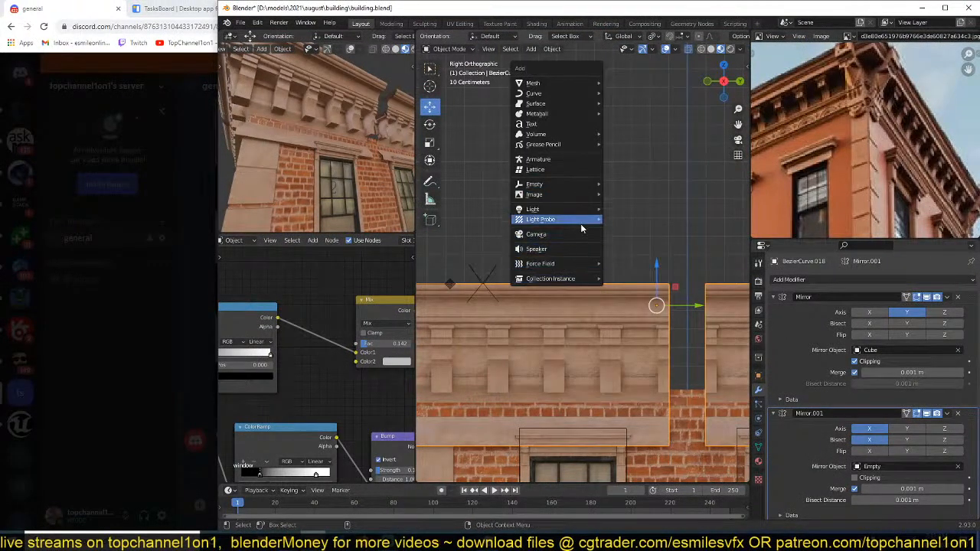
pyautogui.moveTo(582, 219)
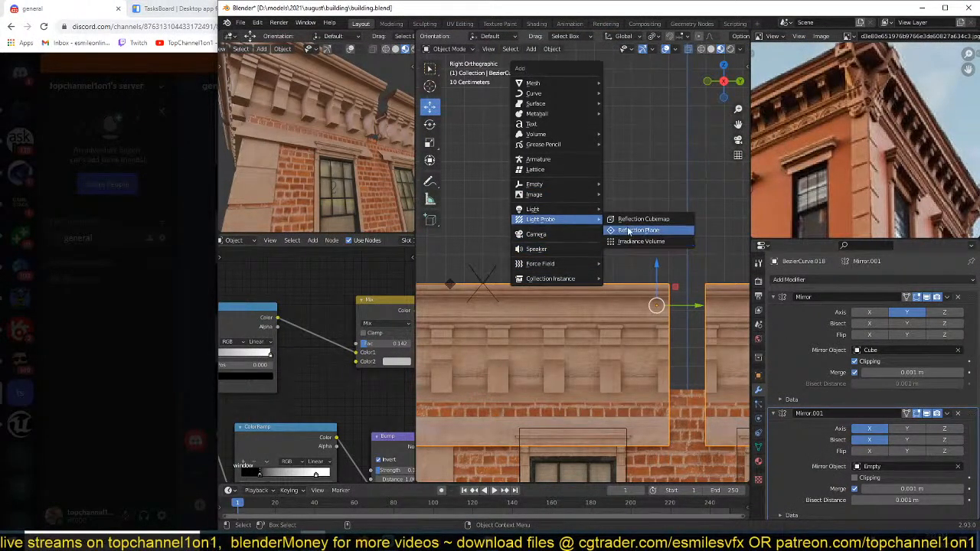
pyautogui.click(922, 8)
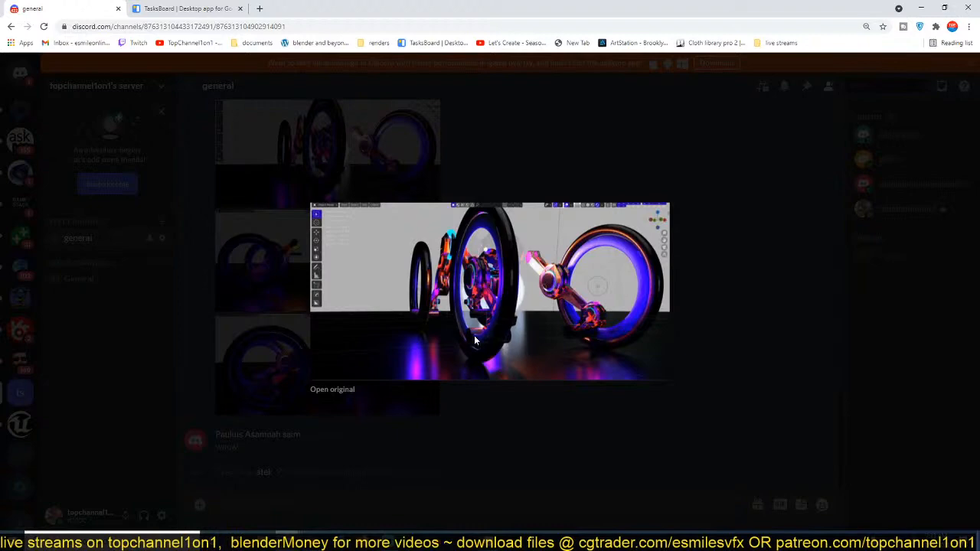
# Step: Compare the side-view and angled wheeled-vehicle renders by enlarging each one in the Discord channel
pyautogui.click(752, 262)
pyautogui.click(314, 262)
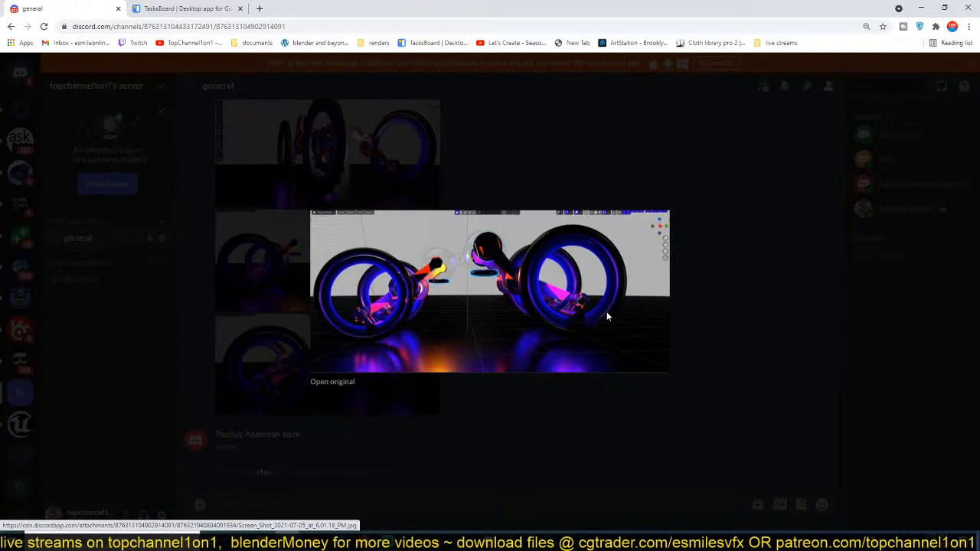
pyautogui.click(570, 401)
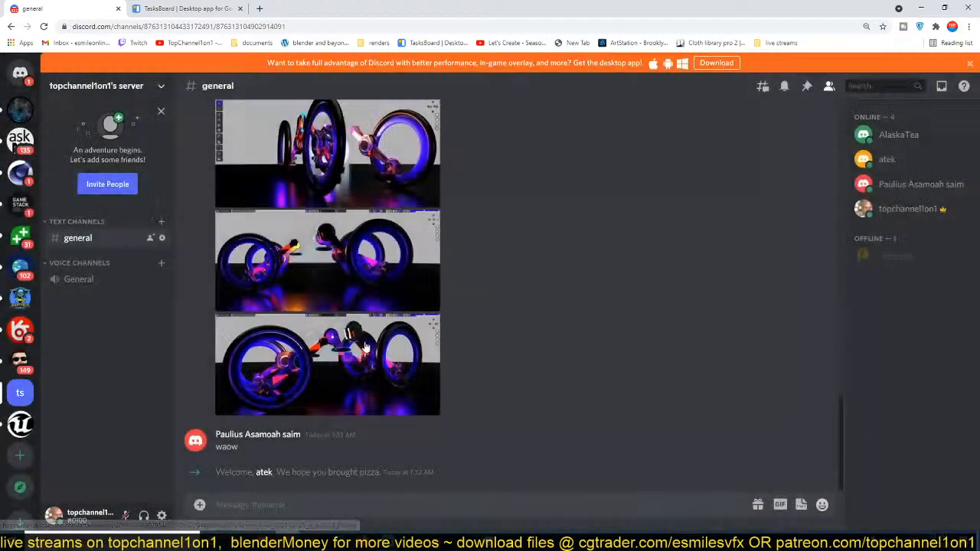
pyautogui.click(381, 350)
pyautogui.click(676, 300)
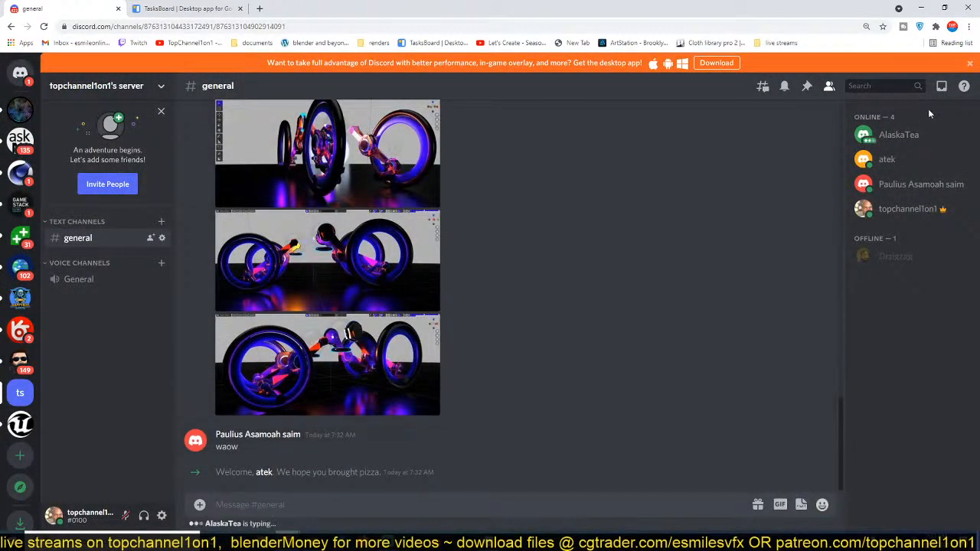
# Step: Minimise the Discord browser window and bring Blender back, with its window moved up to the screen's upper edge
pyautogui.click(921, 8)
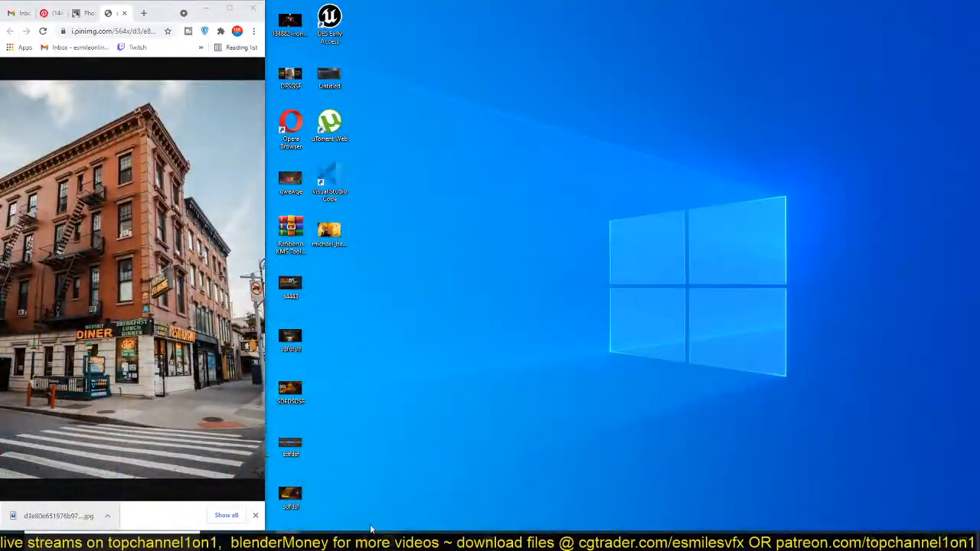
pyautogui.click(338, 534)
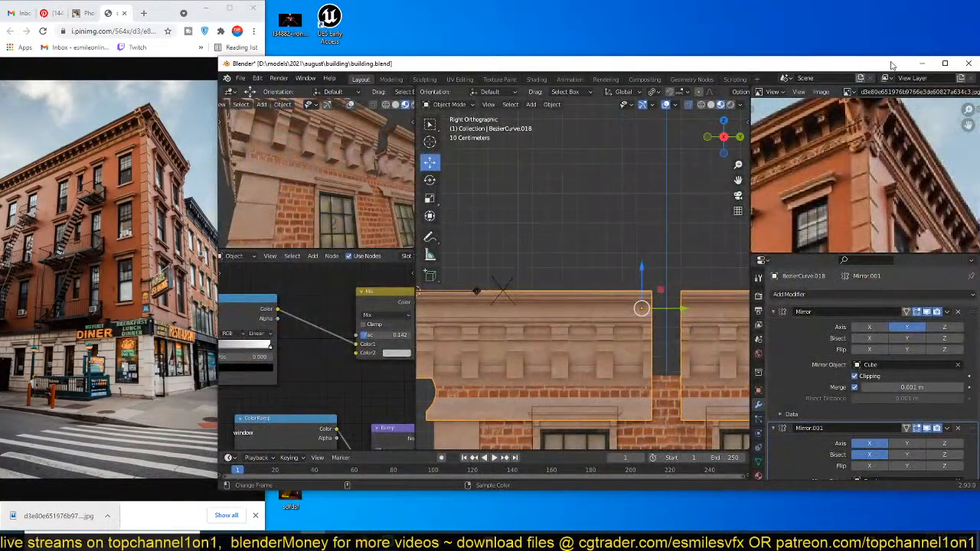
pyautogui.moveTo(891, 56); pyautogui.dragTo(890, 0)
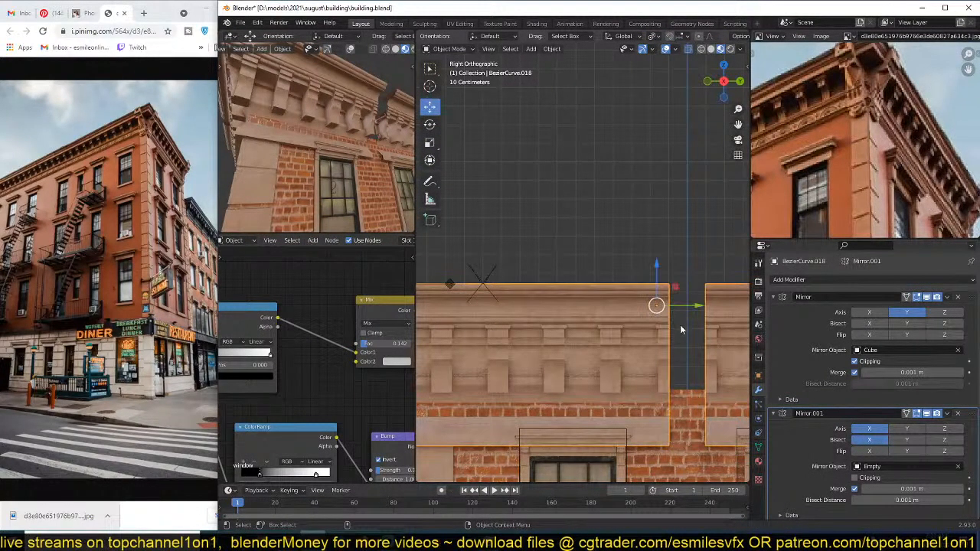
# Step: Extend the cornice's open end along Y until it closes the gap to its mirrored half
pyautogui.press('Tab')
pyautogui.keyDown('shift'); pyautogui.moveTo(687, 305); pyautogui.dragTo(656, 227, button='middle'); pyautogui.keyUp('shift')
pyautogui.moveTo(636, 176); pyautogui.dragTo(661, 391)
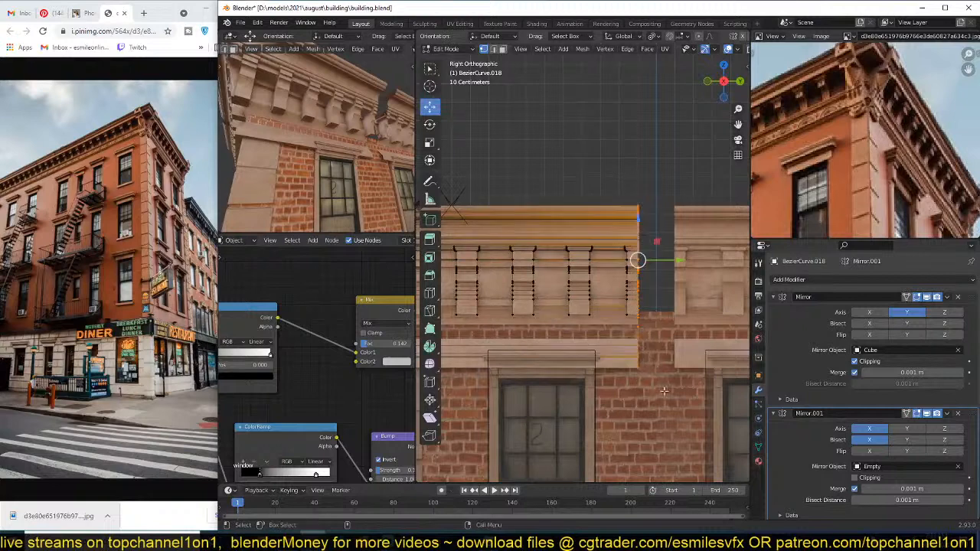
pyautogui.hotkey('ctrl', 'l')
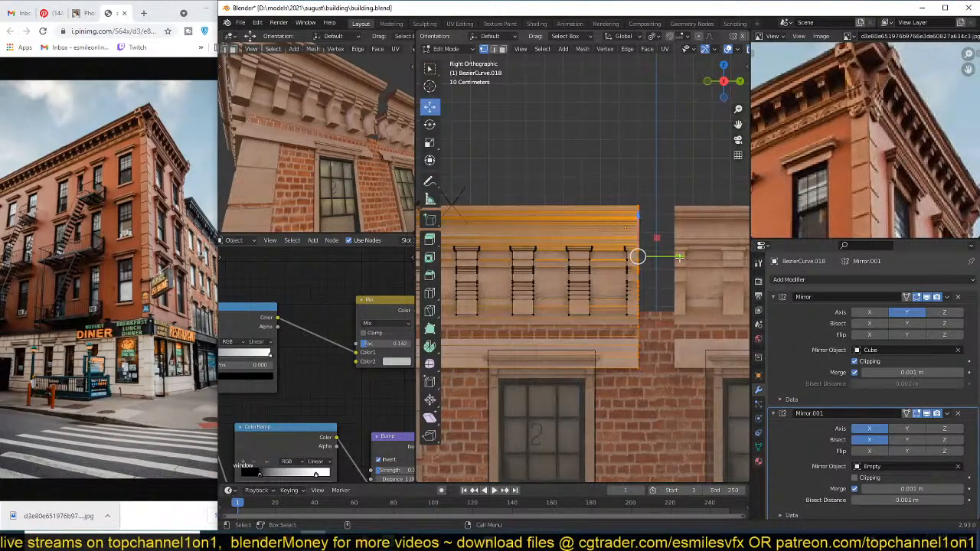
pyautogui.press('g')
pyautogui.click(703, 257)
# Step: Narrow the stretched bracket at the cornice's mirror seam by moving its side vertices along Y, and save the file
pyautogui.moveTo(681, 276); pyautogui.dragTo(720, 256, button='middle')
pyautogui.press('3')
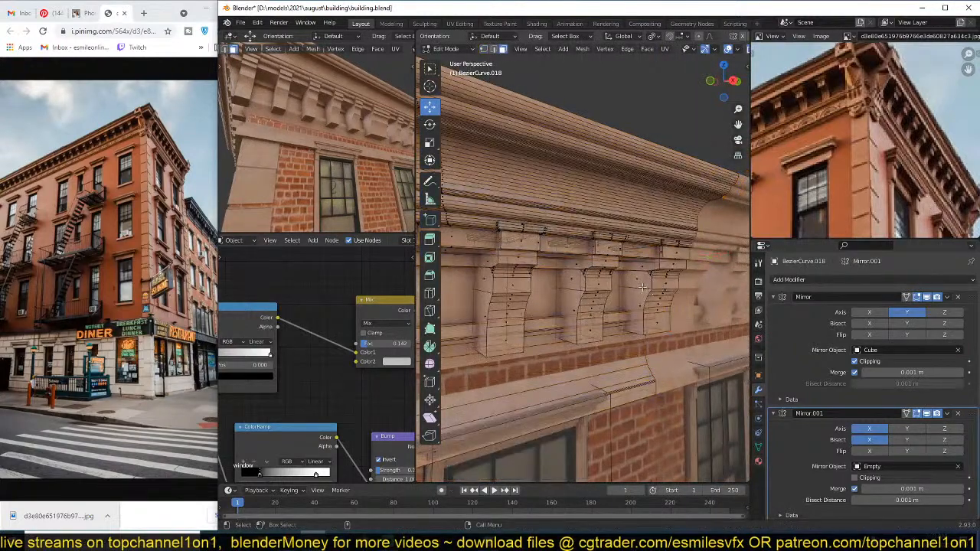
pyautogui.click(643, 286)
pyautogui.moveTo(644, 287); pyautogui.dragTo(605, 272, button='middle')
pyautogui.press('1')
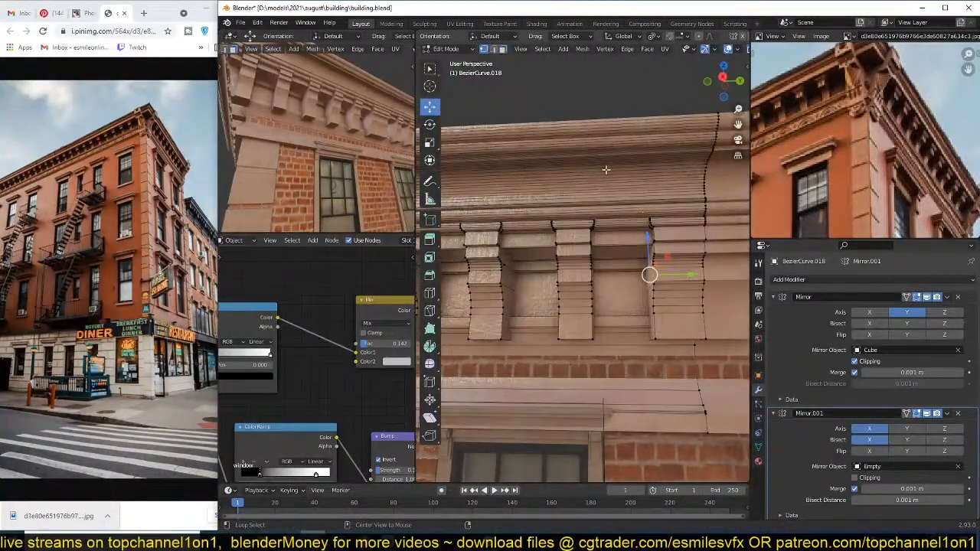
pyautogui.moveTo(619, 168); pyautogui.dragTo(676, 388)
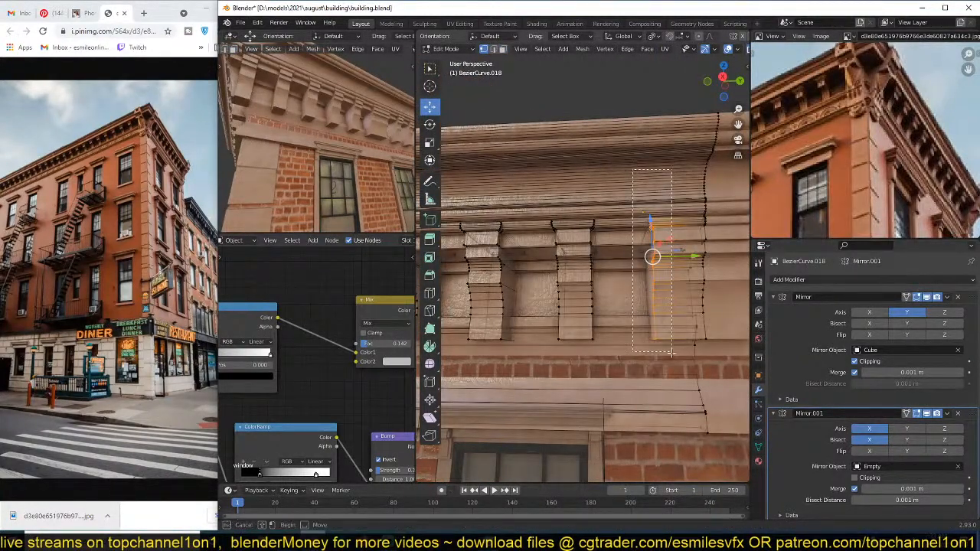
pyautogui.moveTo(687, 257); pyautogui.dragTo(707, 258)
pyautogui.press('Tab')
pyautogui.keyDown('ctrl'); pyautogui.moveTo(700, 284); pyautogui.dragTo(564, 326, button='middle'); pyautogui.keyUp('ctrl')
pyautogui.hotkey('ctrl', 's')
# Step: Examine the finished cornice on both walls and around the building's corner
pyautogui.moveTo(583, 342); pyautogui.dragTo(546, 333, button='middle')
pyautogui.scroll(4, 641, 349)
pyautogui.click(547, 333)
pyautogui.scroll(-4, 601, 326)
pyautogui.hotkey('alt', 'a')
pyautogui.scroll(-6, 600, 354)
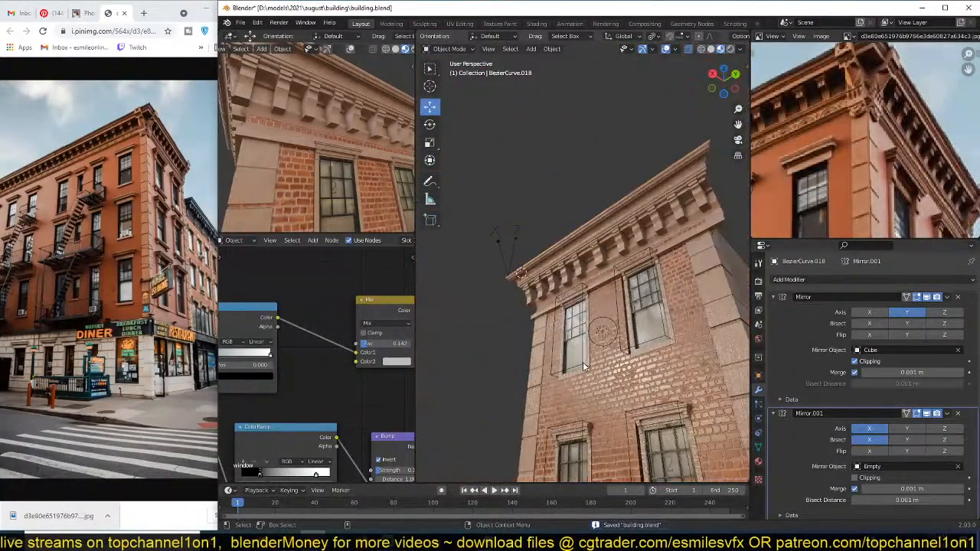
pyautogui.moveTo(600, 354); pyautogui.dragTo(674, 365, button='middle')
pyautogui.scroll(2, 647, 359)
pyautogui.scroll(5, 645, 360)
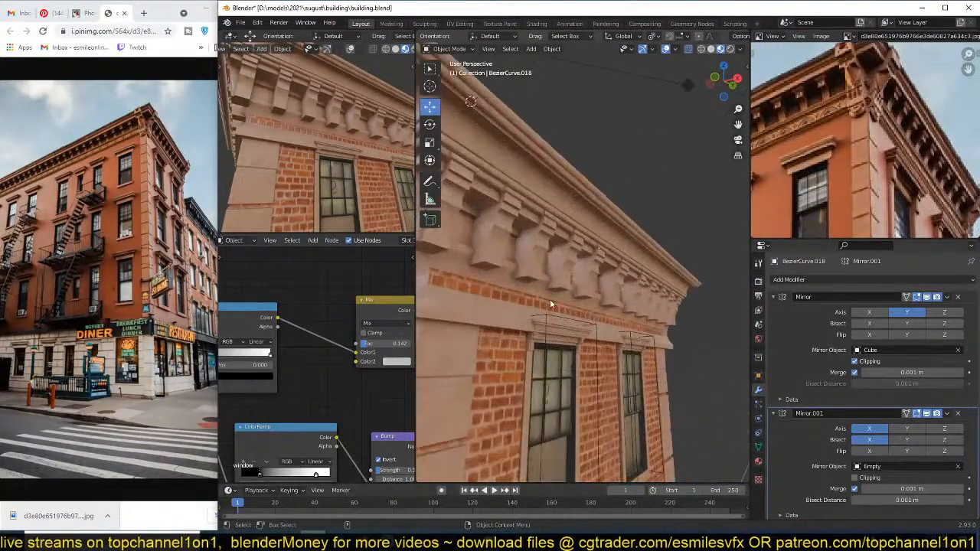
pyautogui.moveTo(550, 299); pyautogui.dragTo(629, 319, button='middle')
# Step: Shift the cornice slightly outward from the wall along the X axis
pyautogui.click(686, 286)
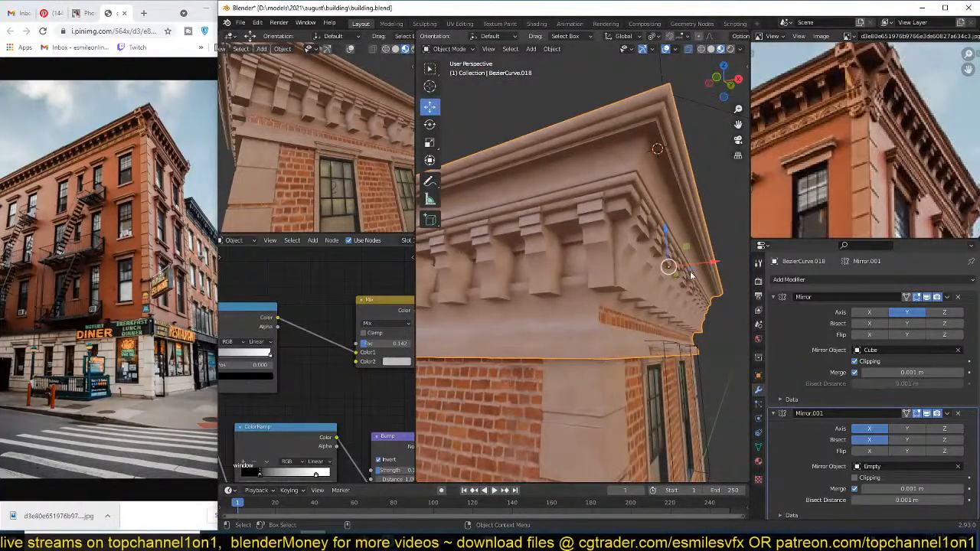
pyautogui.press('Tab')
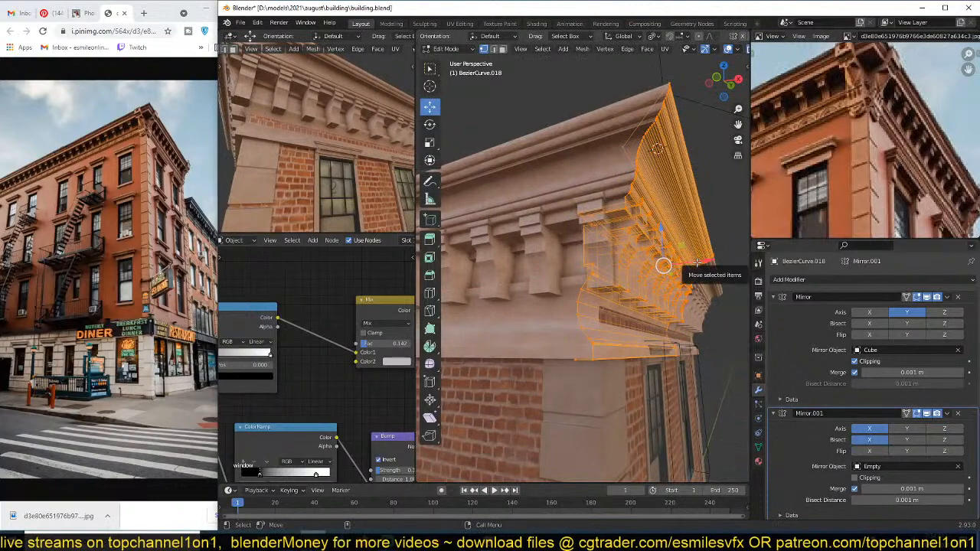
pyautogui.press('Tab')
pyautogui.moveTo(699, 261); pyautogui.dragTo(713, 265)
# Step: Move the corner empty about 0.012 m along Y to close the cornice's mitre joint
pyautogui.moveTo(713, 265); pyautogui.dragTo(615, 271, button='middle')
pyautogui.click(585, 163)
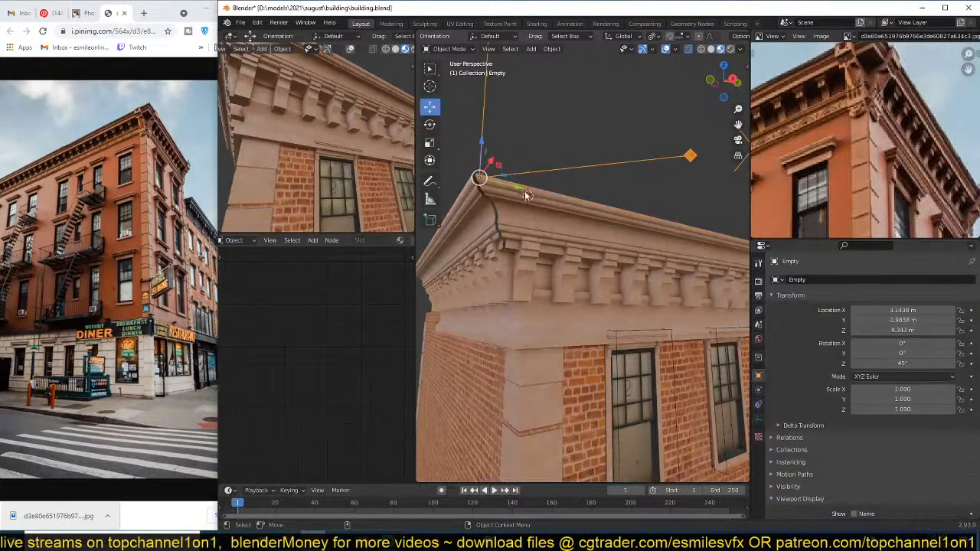
pyautogui.moveTo(526, 196); pyautogui.dragTo(529, 189)
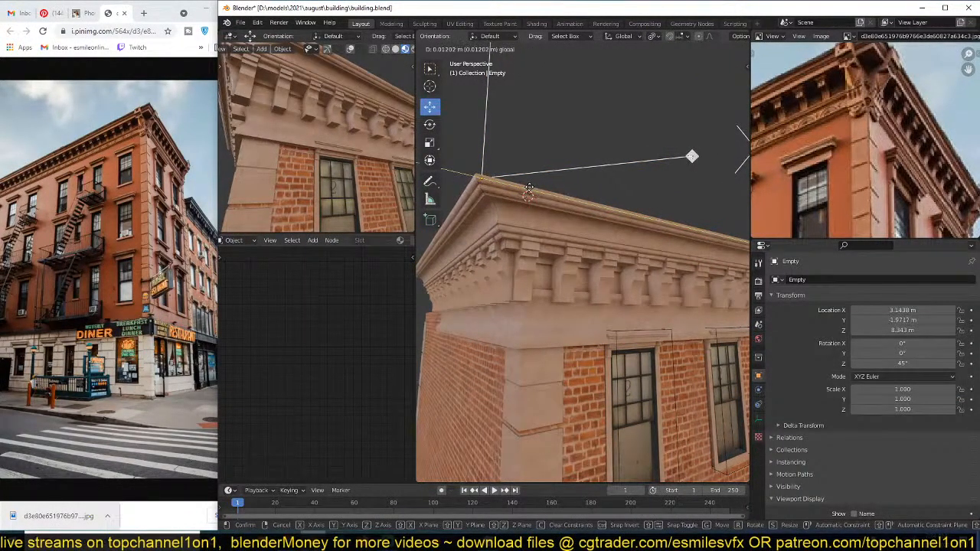
# Step: Select the cornice along the top of the building
pyautogui.moveTo(627, 229); pyautogui.dragTo(600, 344, button='middle')
pyautogui.scroll(-4, 657, 303)
pyautogui.click(663, 252)
pyautogui.moveTo(667, 316); pyautogui.dragTo(613, 345, button='middle')
# Step: Try the X and Z axes of the cornice's first Mirror modifier and toggle its viewport display
pyautogui.click(872, 313)
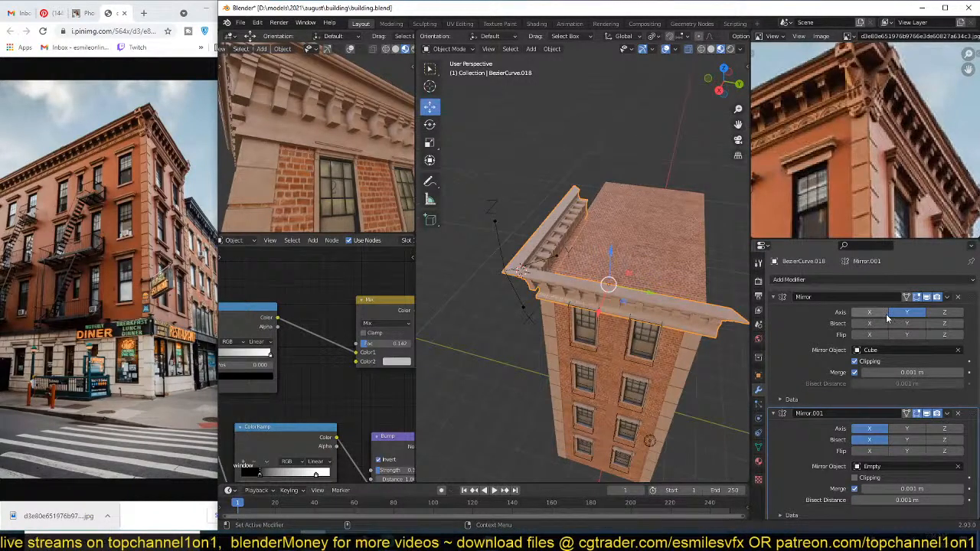
pyautogui.click(941, 314)
pyautogui.click(941, 314)
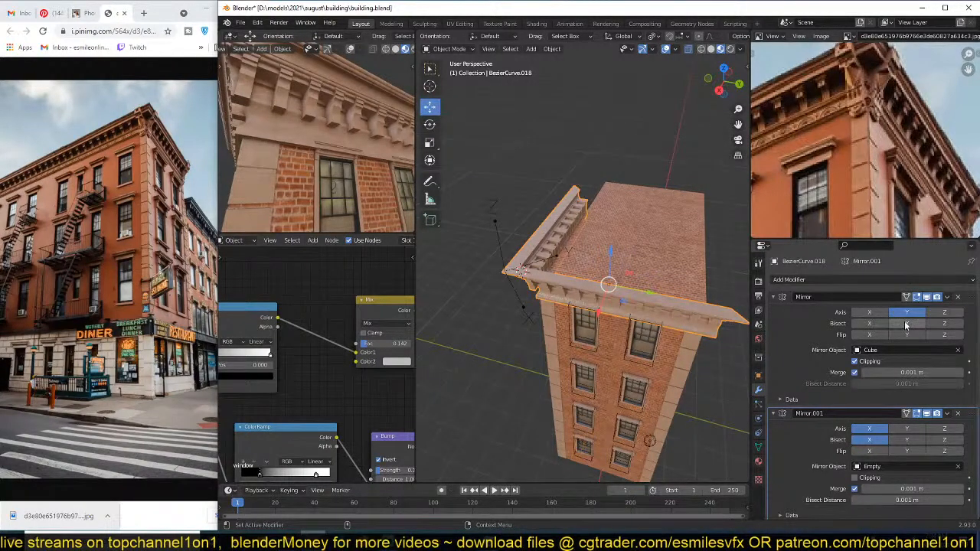
pyautogui.moveTo(590, 321); pyautogui.dragTo(634, 311, button='middle')
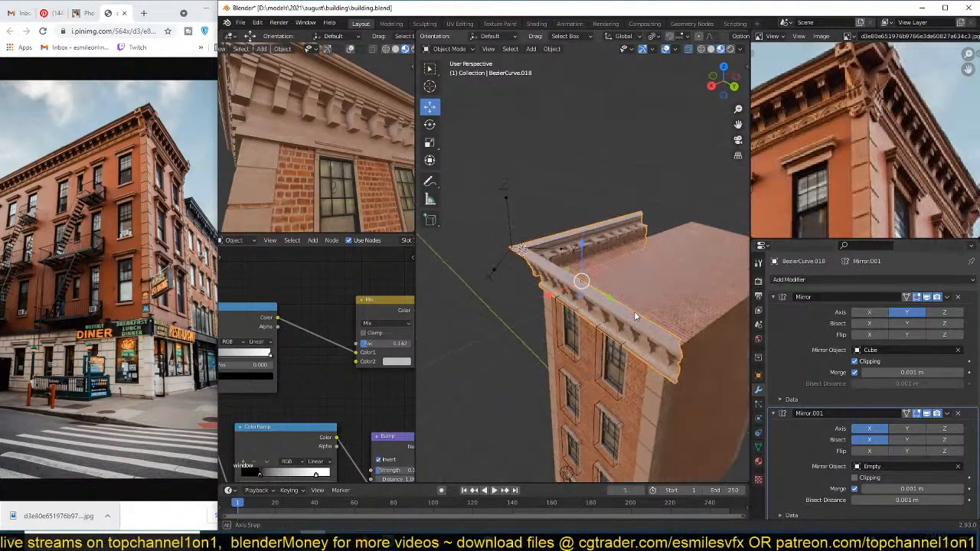
pyautogui.click(926, 297)
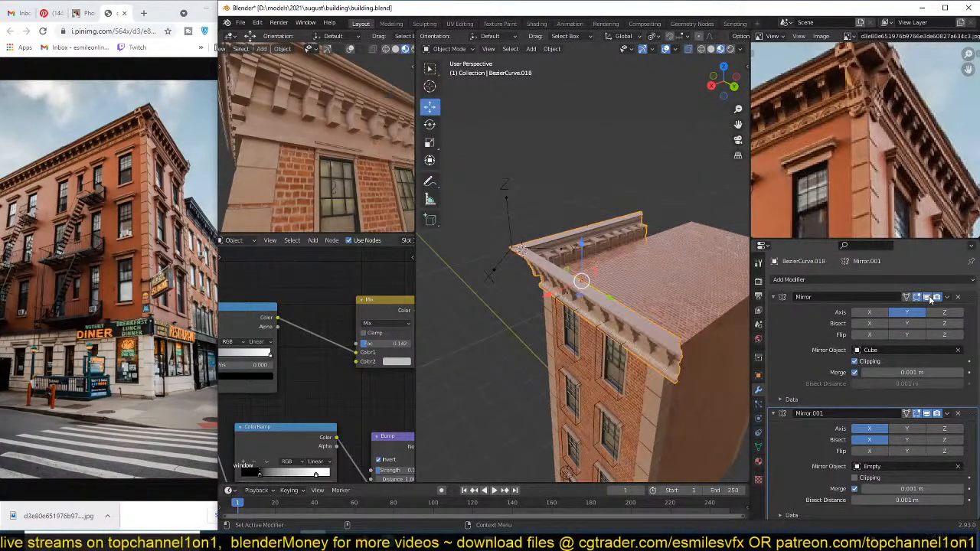
pyautogui.click(926, 297)
pyautogui.click(926, 297)
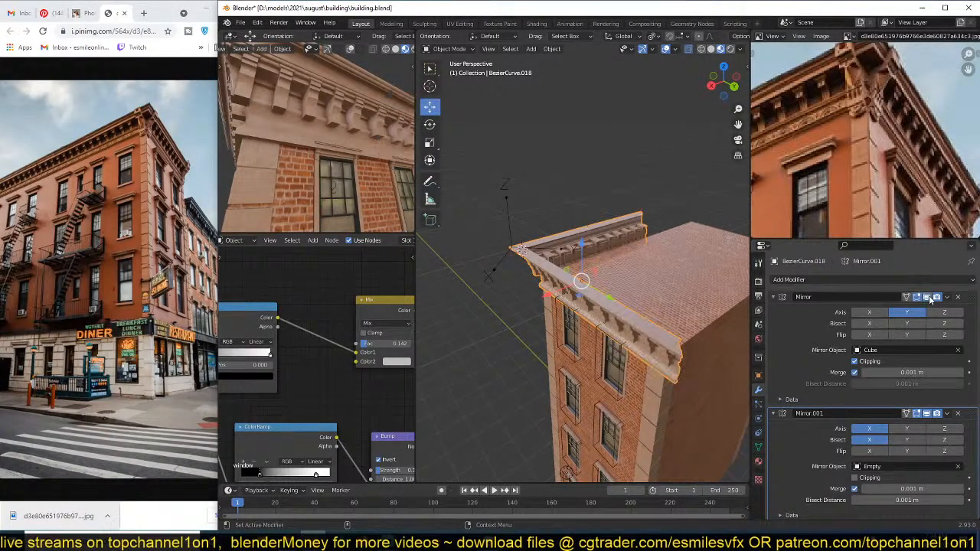
# Step: Remove the cornice's first Mirror modifier, the one mirroring across Y around the Cube
pyautogui.click(956, 350)
pyautogui.moveTo(708, 307); pyautogui.dragTo(725, 297, button='middle')
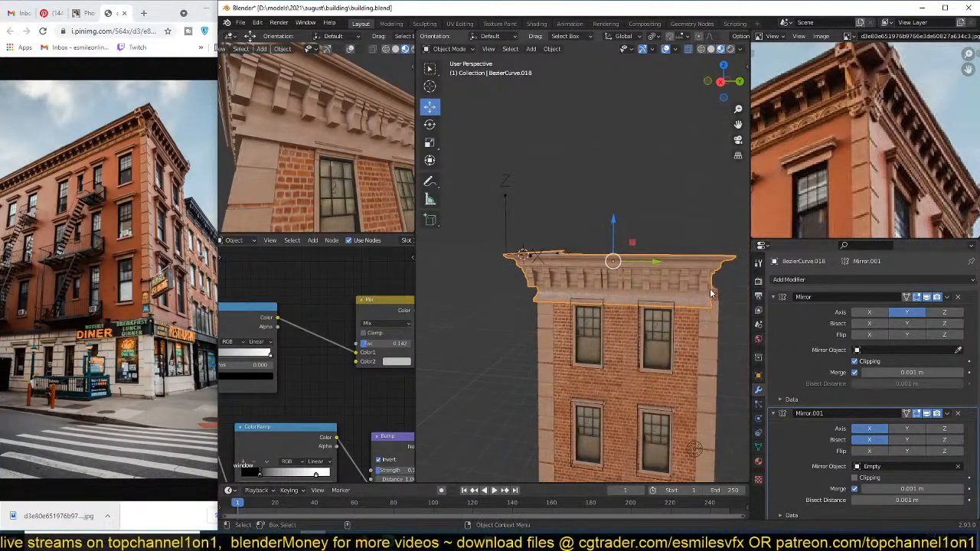
pyautogui.click(957, 297)
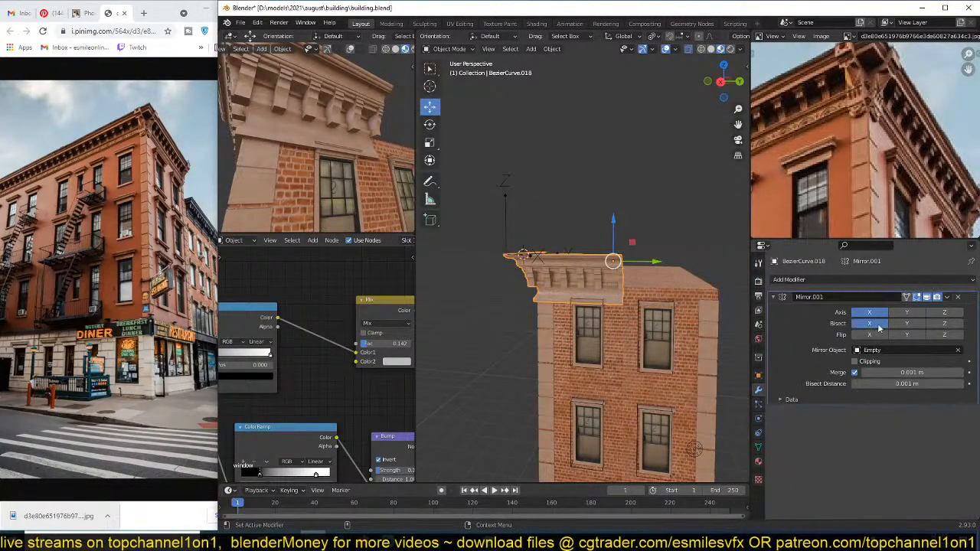
# Step: Add a new Mirror modifier after Mirror.001 on the cornice, with both the X and Y axes enabled
pyautogui.click(773, 297)
pyautogui.click(859, 279)
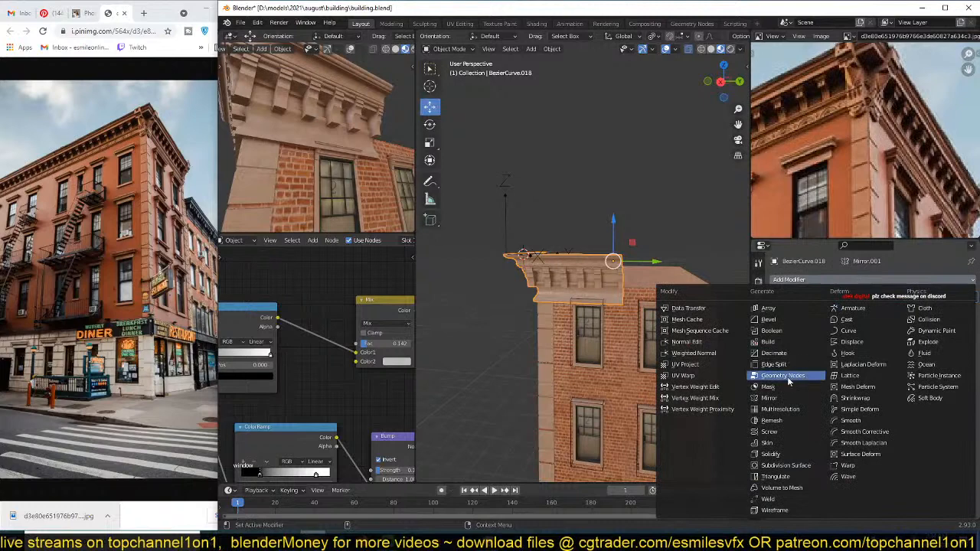
pyautogui.click(782, 398)
pyautogui.click(900, 326)
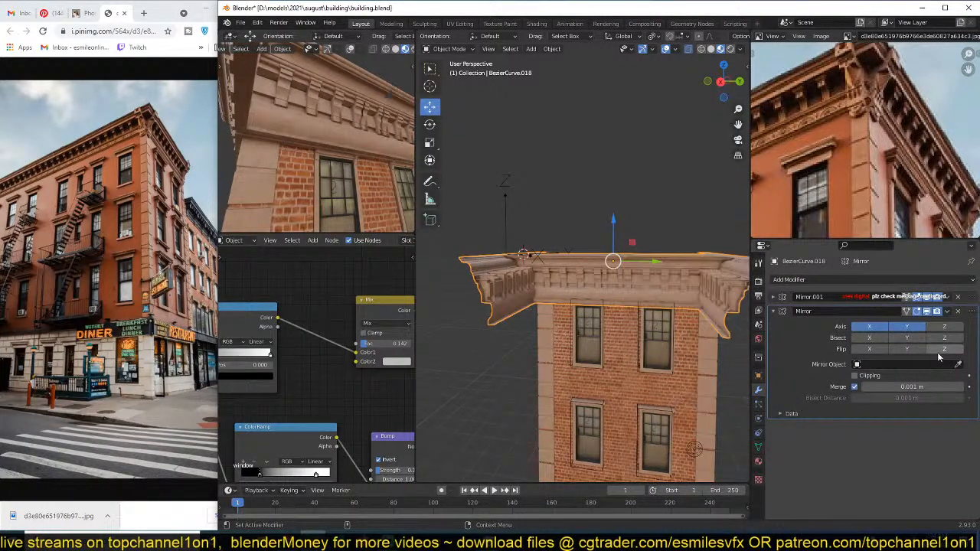
# Step: Set the building Cube as the new Mirror modifier's mirror object and save the file
pyautogui.click(958, 364)
pyautogui.press('Escape')
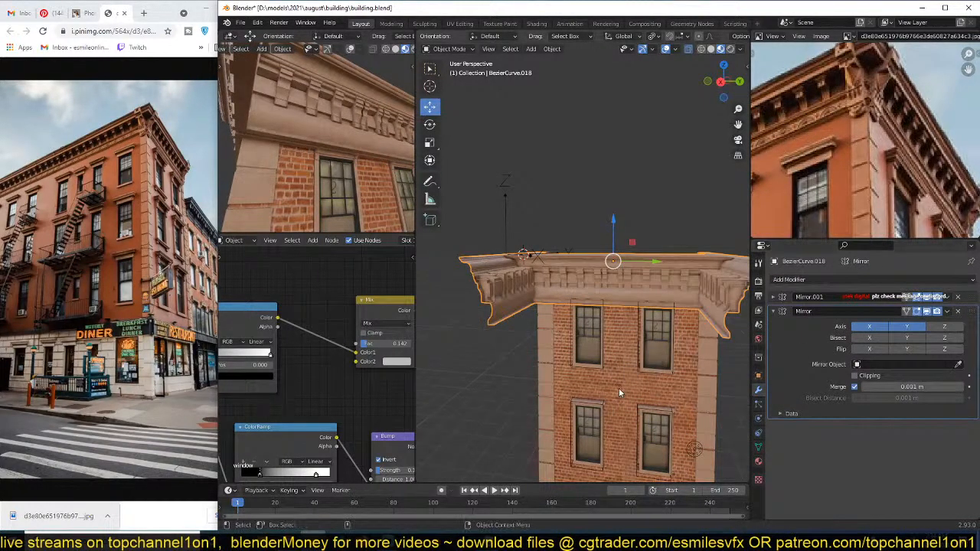
pyautogui.moveTo(618, 388); pyautogui.dragTo(594, 433, button='middle')
pyautogui.click(957, 364)
pyautogui.click(698, 251)
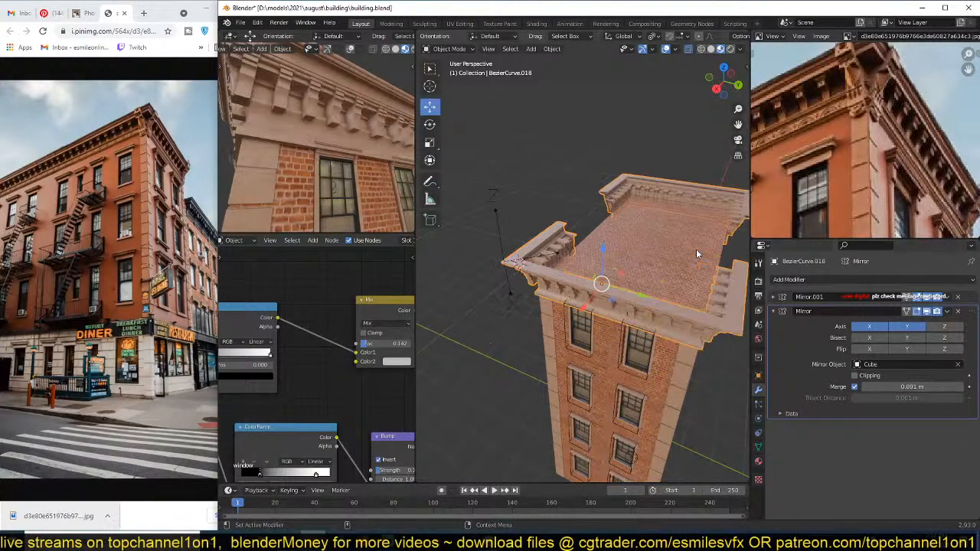
pyautogui.moveTo(692, 269); pyautogui.dragTo(527, 297, button='middle')
pyautogui.hotkey('ctrl', 's')
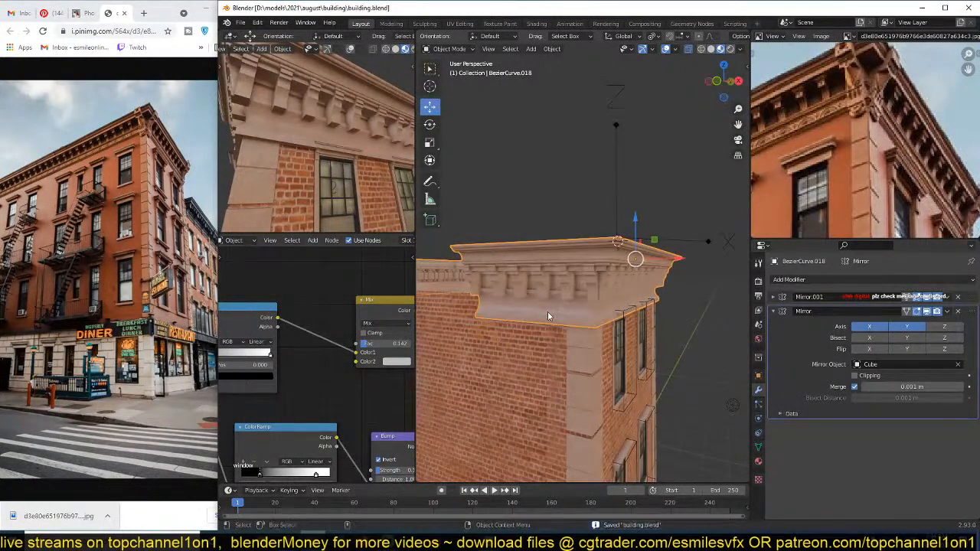
pyautogui.hotkey('alt', 'a')
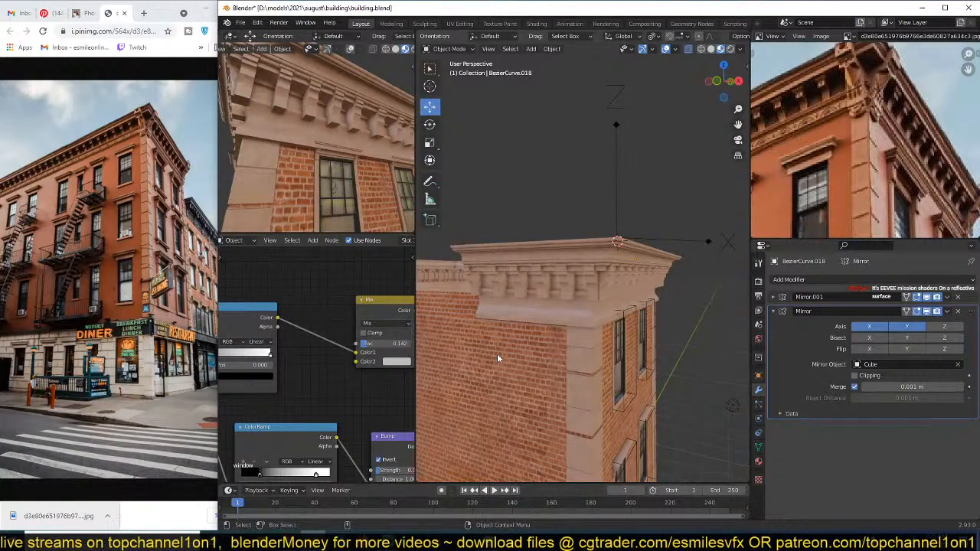
pyautogui.click(523, 304)
# Step: Switch to the general channel in Discord and enlarge the posted handheld console and building renders
pyautogui.moveTo(286, 538)
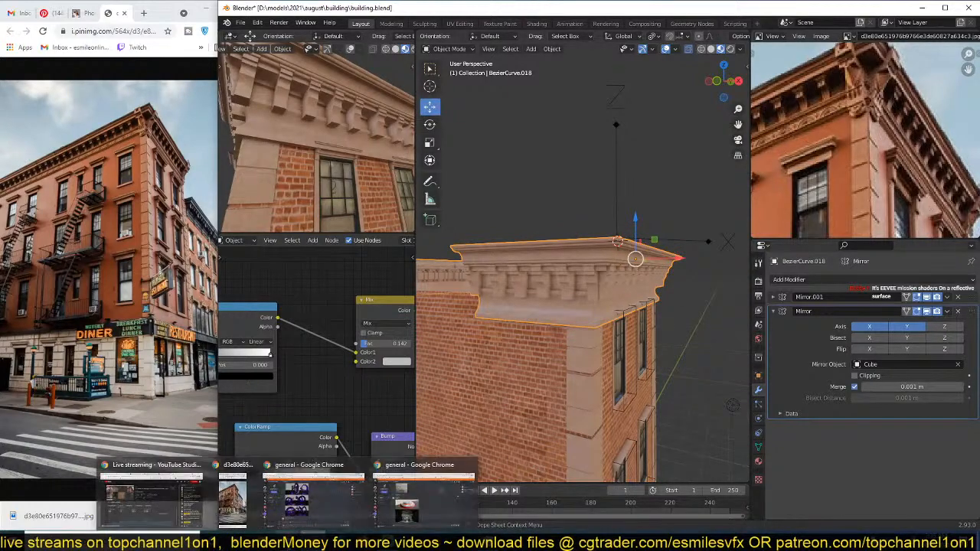
pyautogui.click(389, 501)
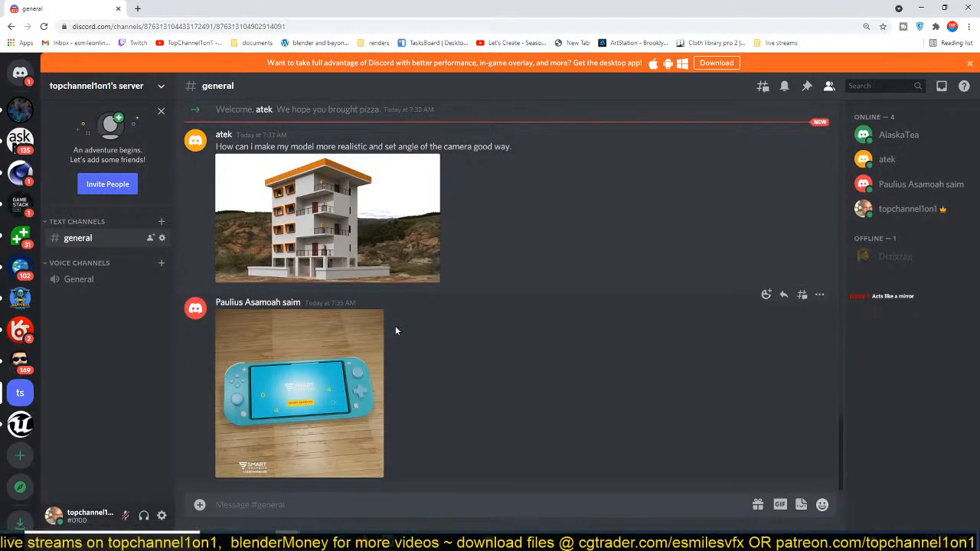
pyautogui.scroll(1, 395, 330)
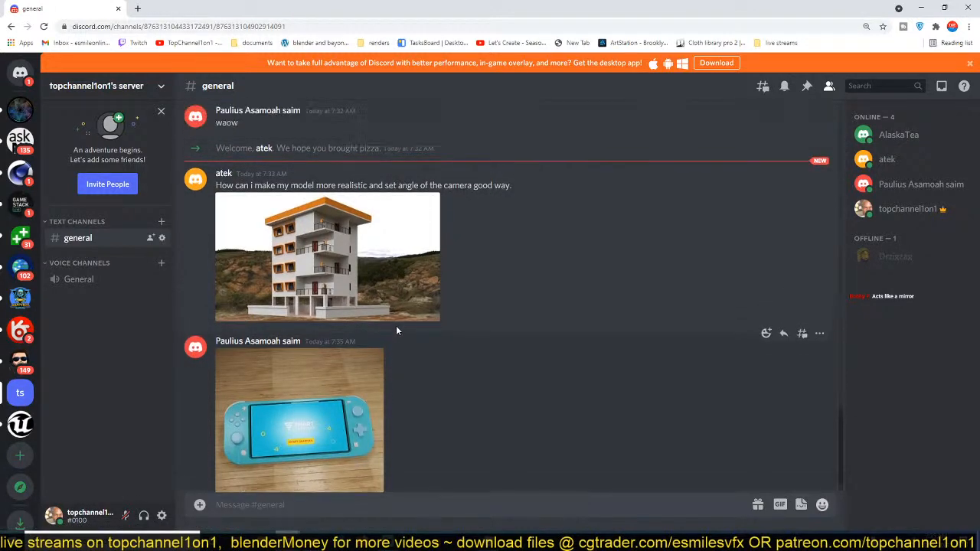
pyautogui.scroll(-1, 396, 331)
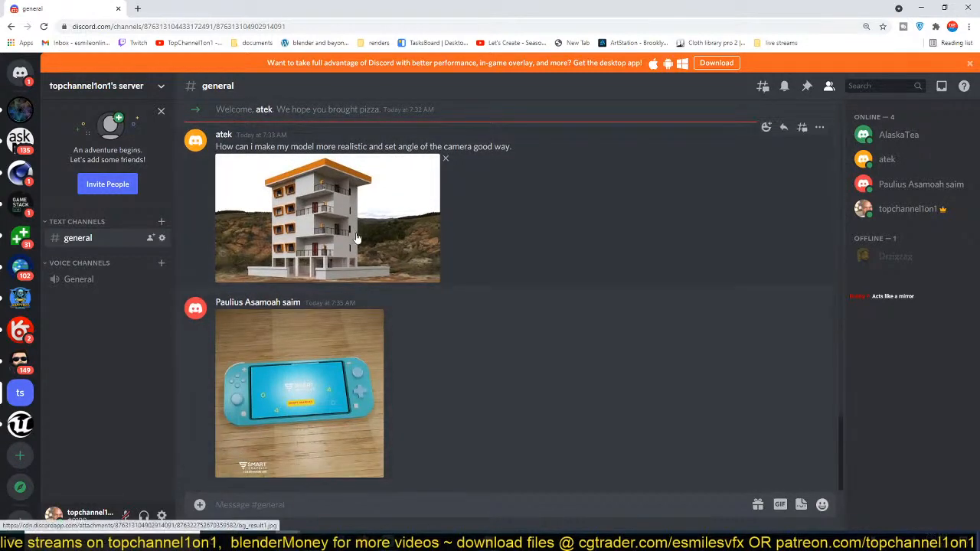
pyautogui.click(302, 402)
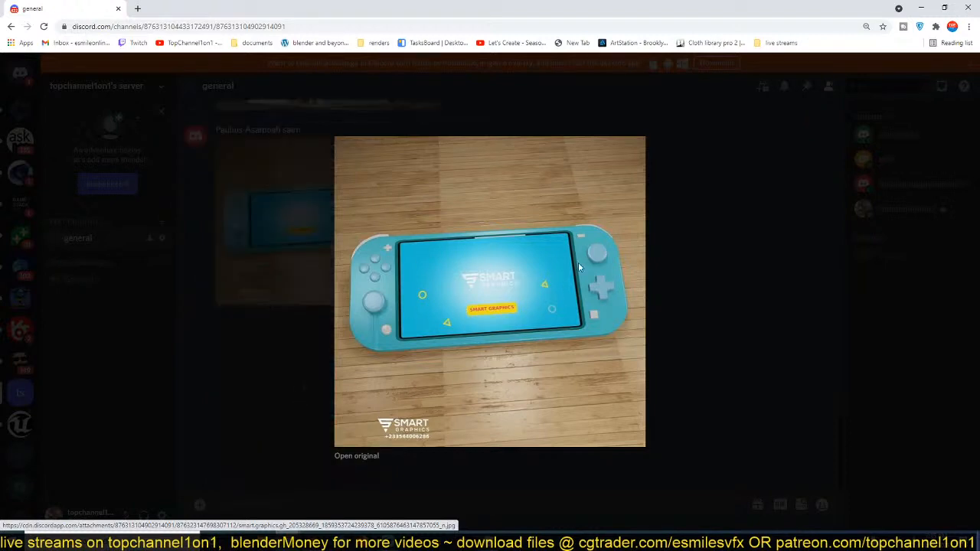
pyautogui.click(707, 194)
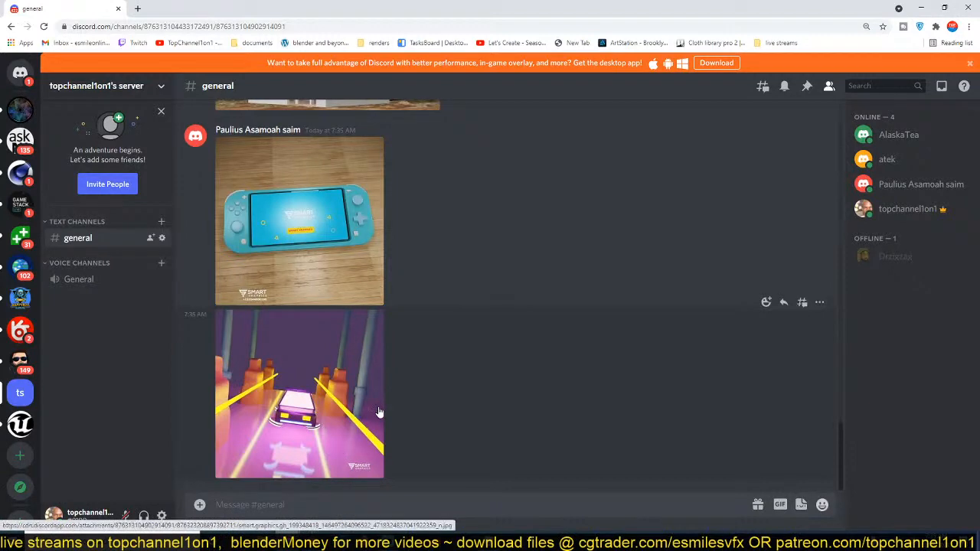
pyautogui.scroll(5, 378, 412)
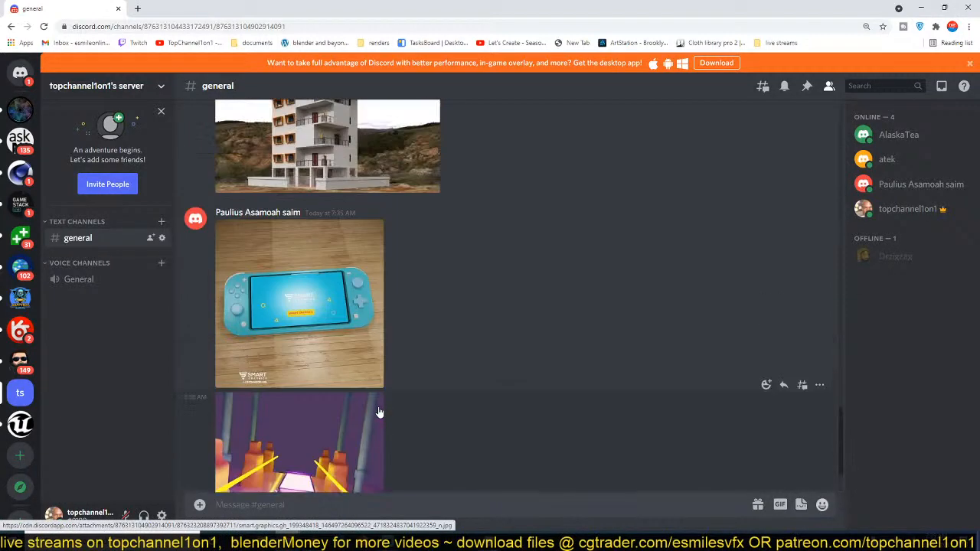
pyautogui.click(363, 327)
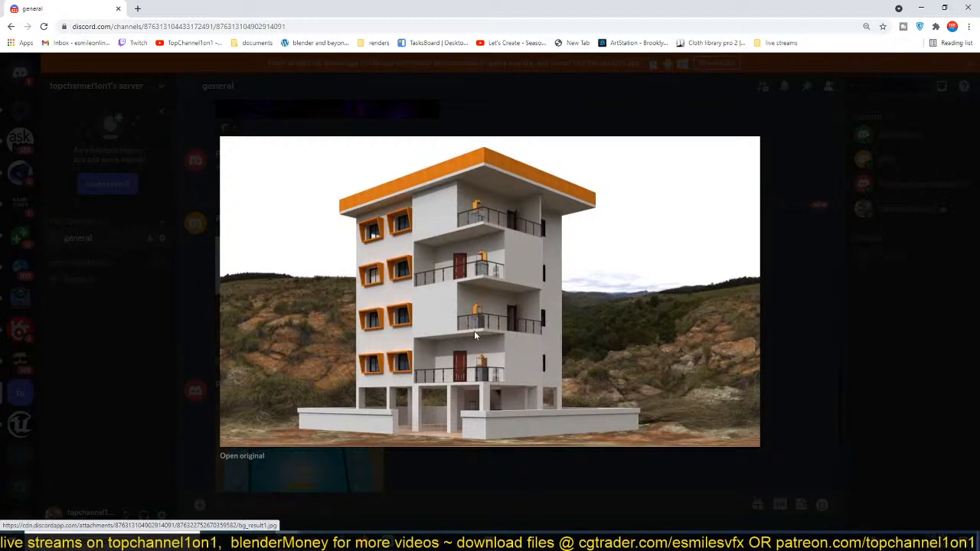
pyautogui.click(527, 495)
# Step: Compare the posted handheld console and purple car renders by enlarging them in turn
pyautogui.scroll(-5, 465, 459)
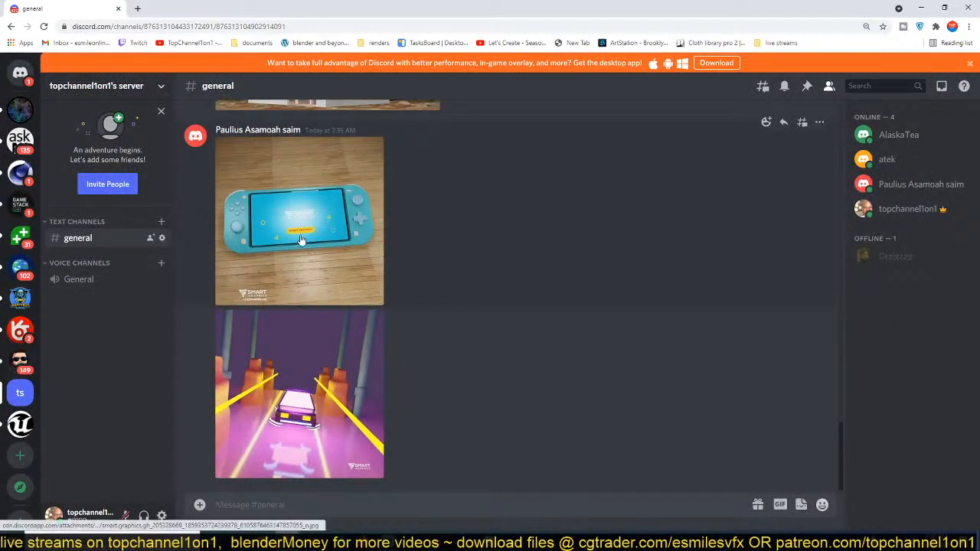
pyautogui.click(279, 235)
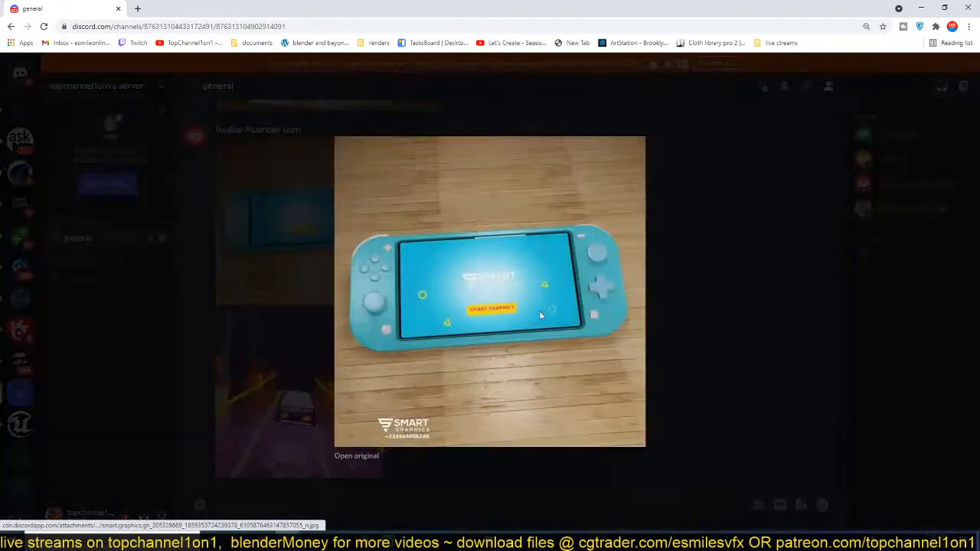
pyautogui.click(693, 300)
pyautogui.click(302, 442)
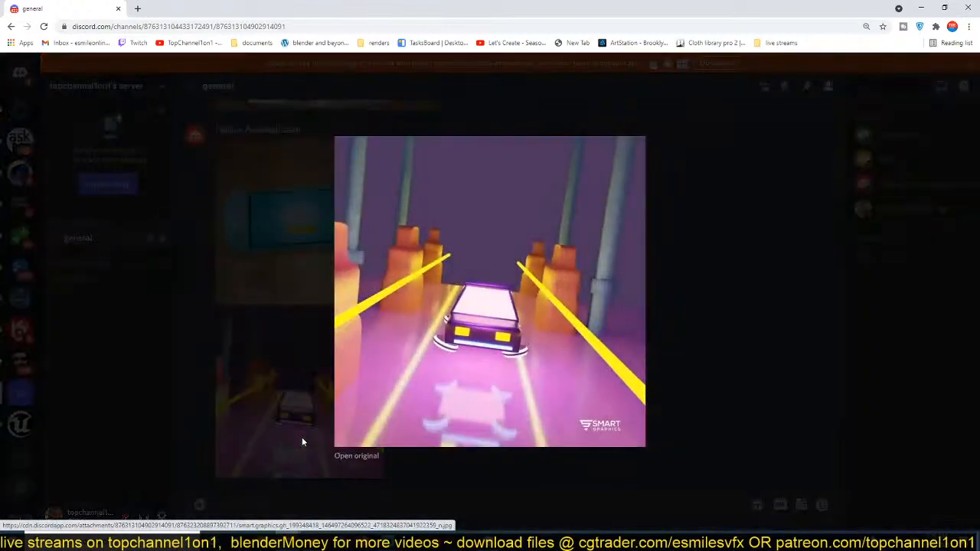
pyautogui.click(297, 310)
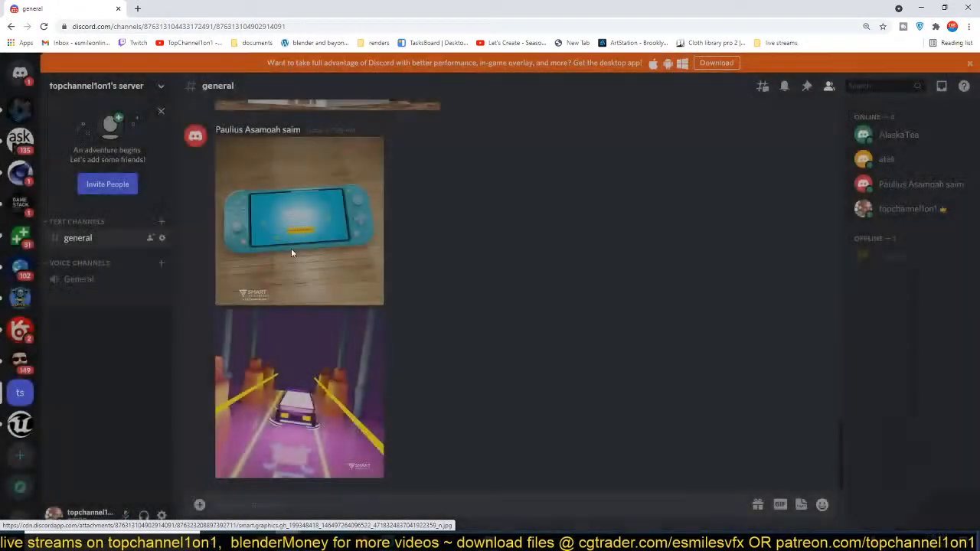
pyautogui.click(292, 249)
pyautogui.click(299, 377)
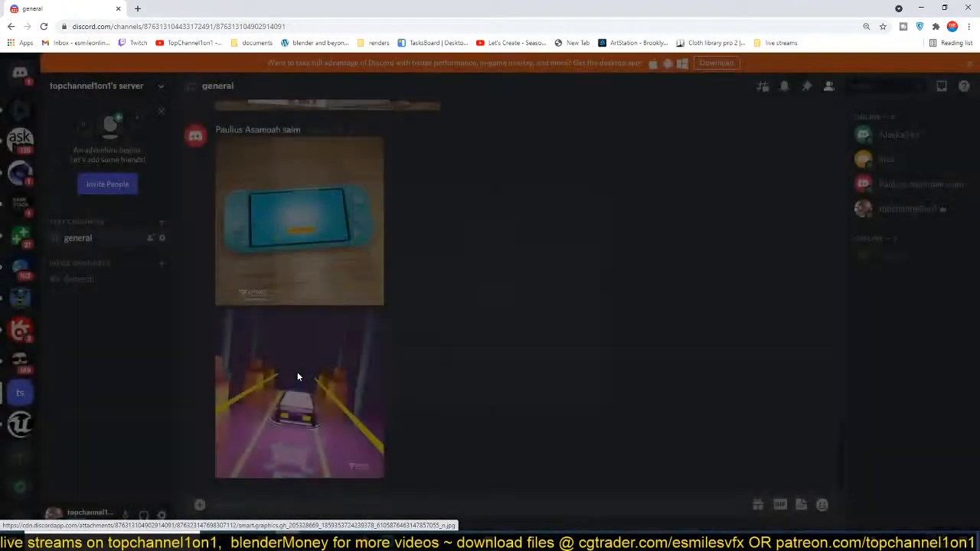
pyautogui.click(295, 284)
pyautogui.click(295, 388)
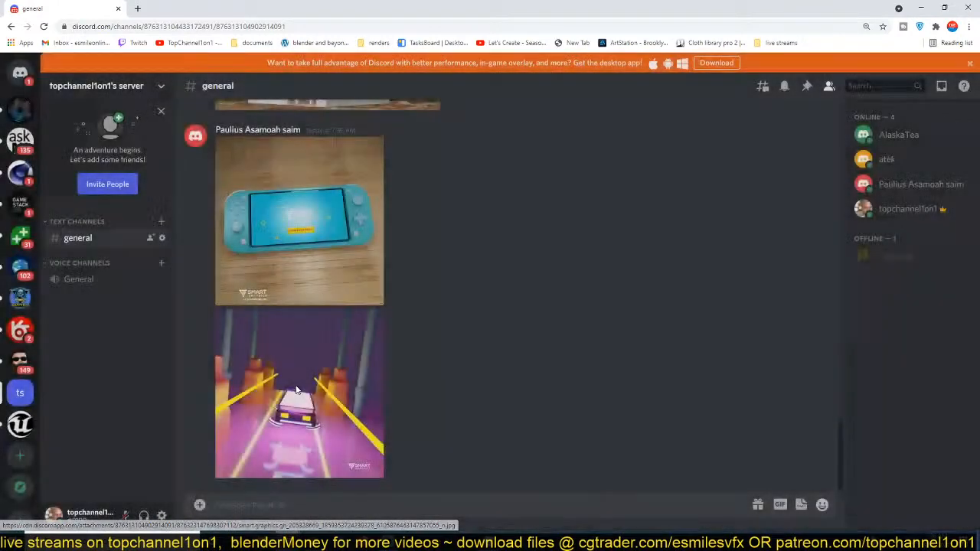
# Step: Re-examine the console and car renders, and enlarge the orange bottle render posted below them
pyautogui.scroll(-5, 297, 390)
pyautogui.scroll(1, 391, 373)
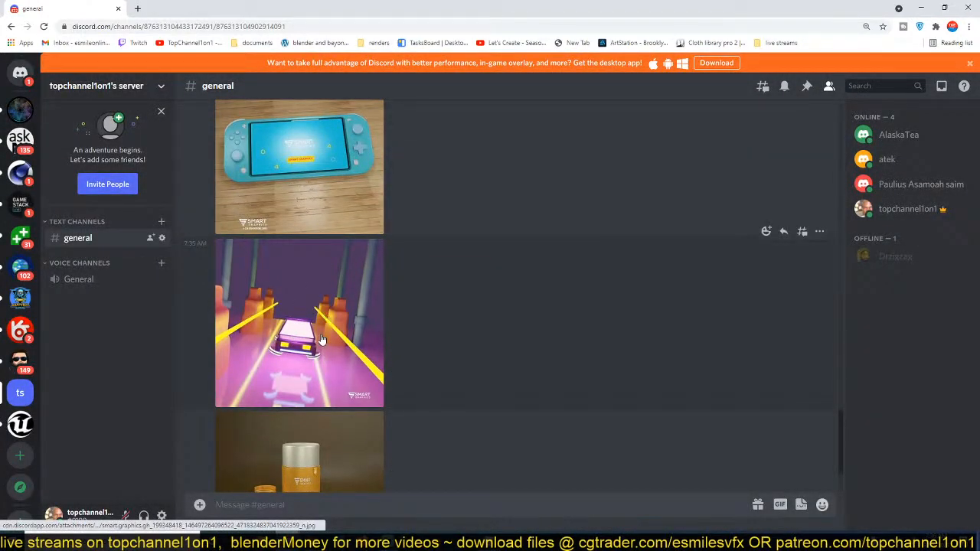
pyautogui.click(304, 190)
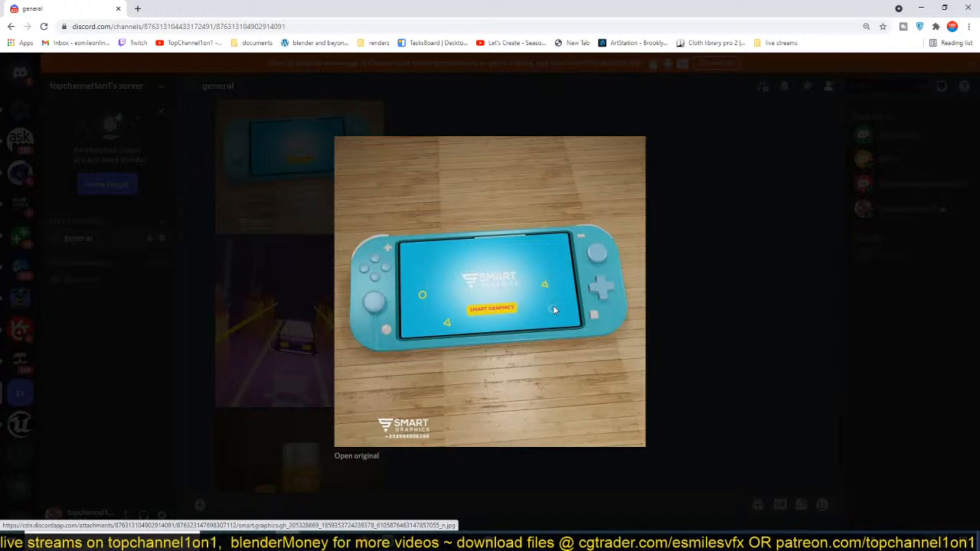
pyautogui.click(687, 284)
pyautogui.click(330, 345)
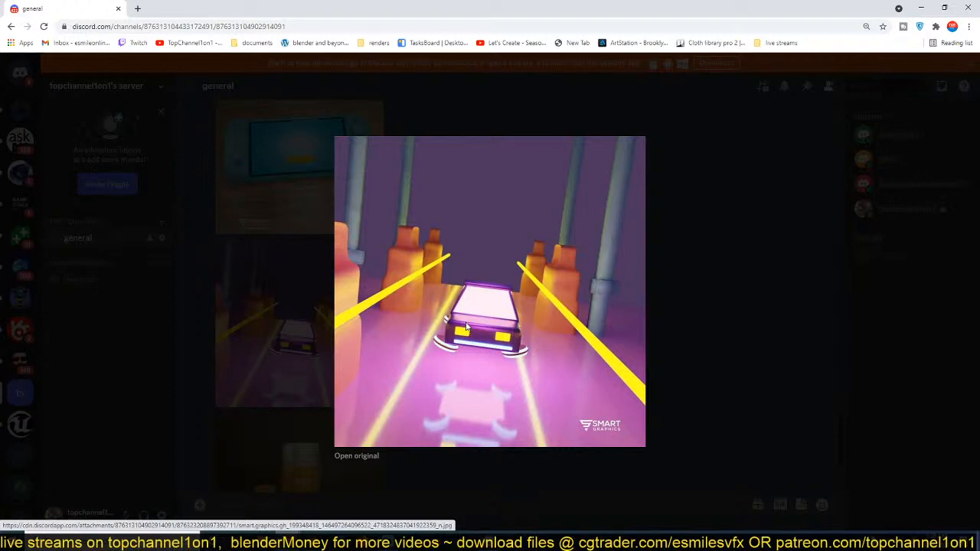
pyautogui.click(664, 304)
pyautogui.click(334, 175)
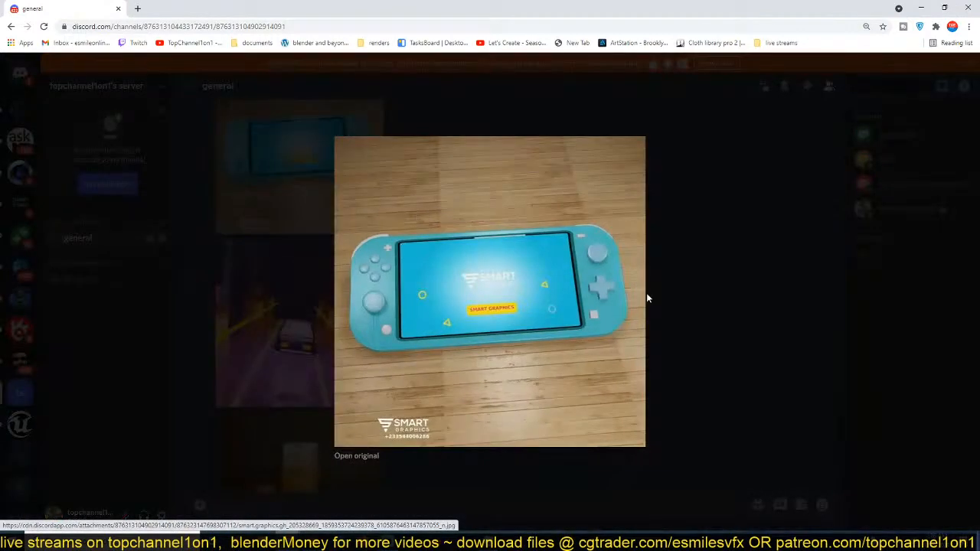
pyautogui.click(647, 299)
pyautogui.scroll(-2, 311, 422)
pyautogui.click(310, 404)
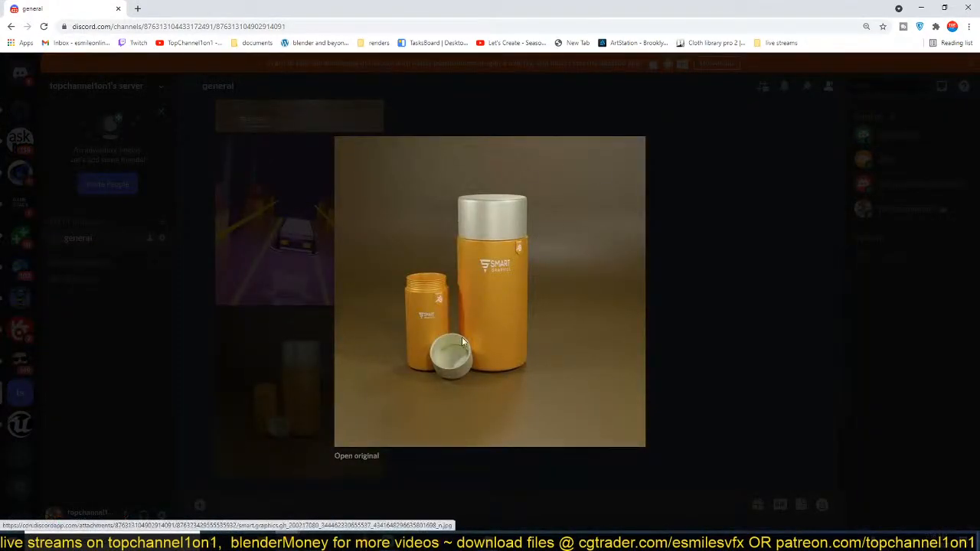
pyautogui.click(696, 338)
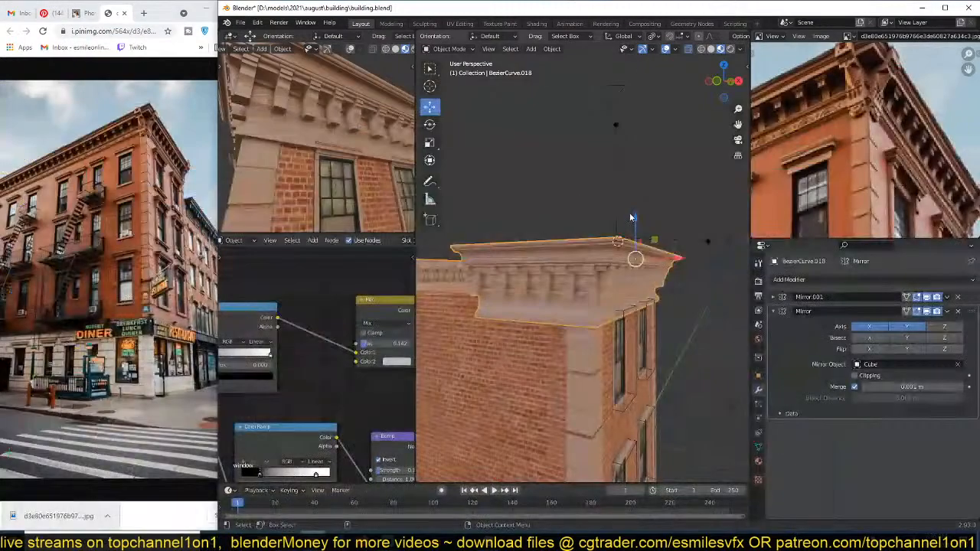
# Step: Back in Blender, duplicate the cornice in place and remove the copy's Cube-based Mirror modifier
pyautogui.moveTo(630, 218); pyautogui.dragTo(572, 290, button='middle')
pyautogui.hotkey('shift', 'd')
pyautogui.press('Escape')
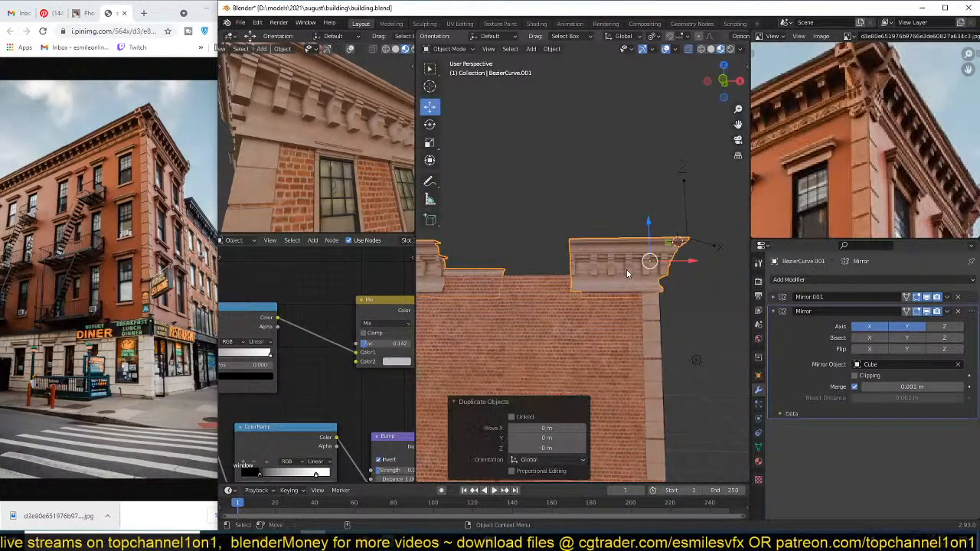
pyautogui.click(956, 311)
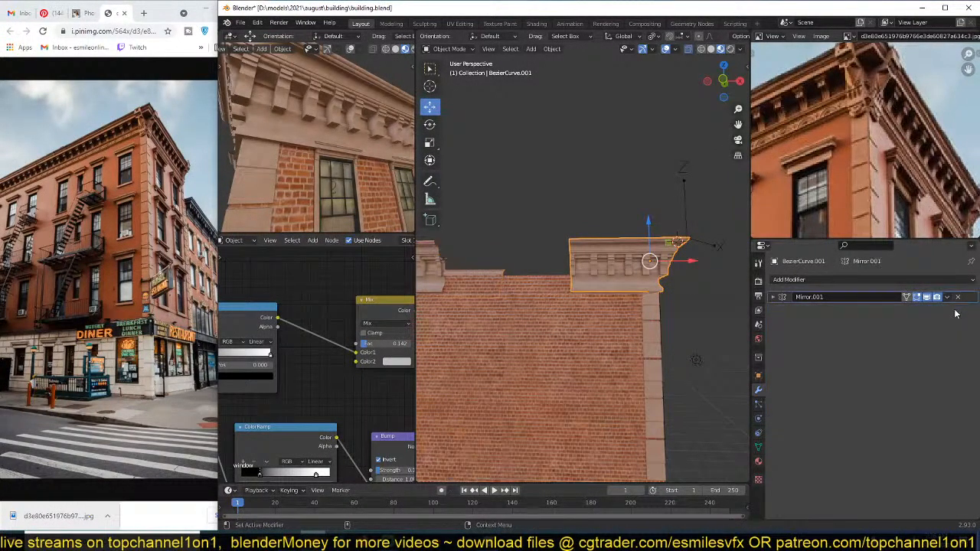
pyautogui.moveTo(651, 309); pyautogui.dragTo(678, 295, button='middle')
pyautogui.press('g')
pyautogui.press('x')
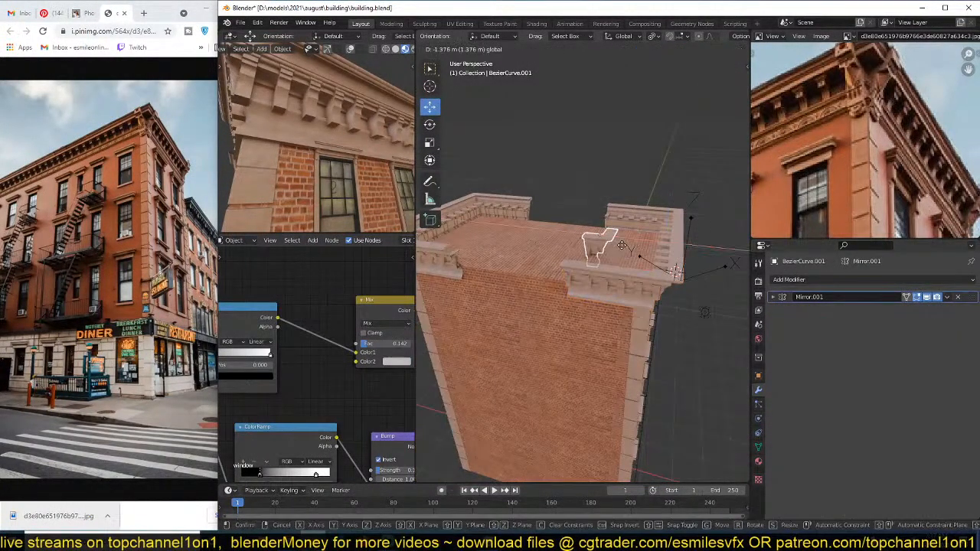
pyautogui.click(675, 272)
pyautogui.hotkey('ctrl', 'z')
pyautogui.hotkey('ctrl', 'z')
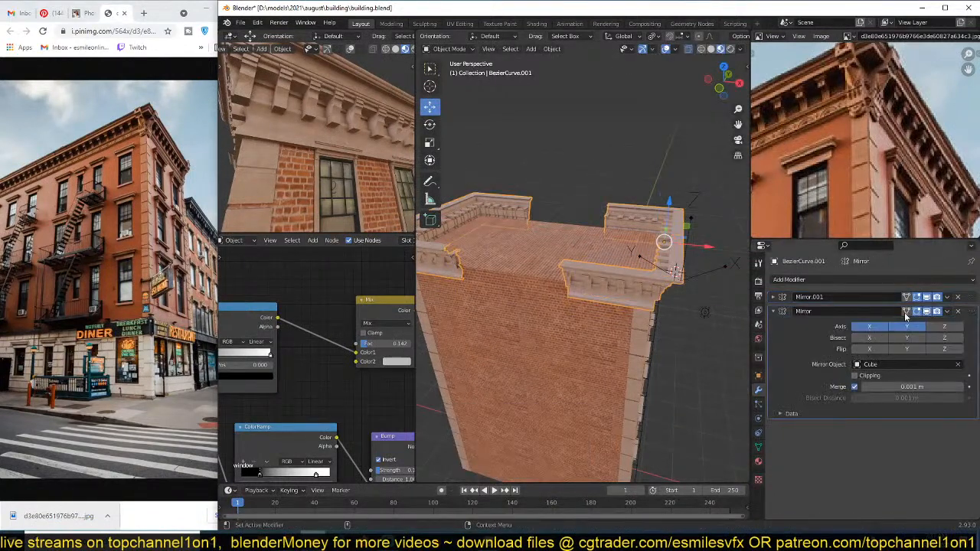
# Step: Remove the cornice copy's Mirror.001 modifier instead of the Cube-based one, and rotate the copy 90° about the Z axis
pyautogui.click(957, 297)
pyautogui.moveTo(649, 275); pyautogui.dragTo(643, 271, button='middle')
pyautogui.write('r')
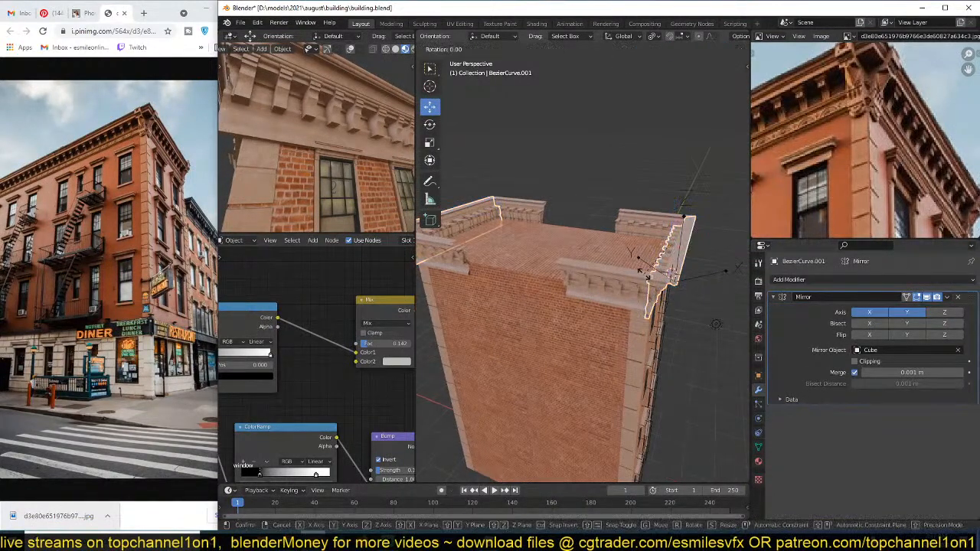
pyautogui.write('z')
pyautogui.write('90')
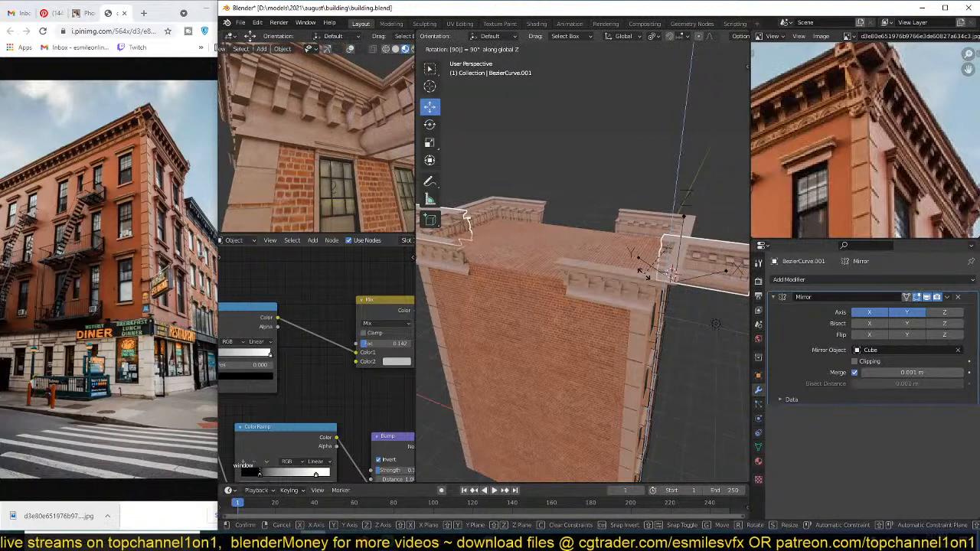
pyautogui.press('Return')
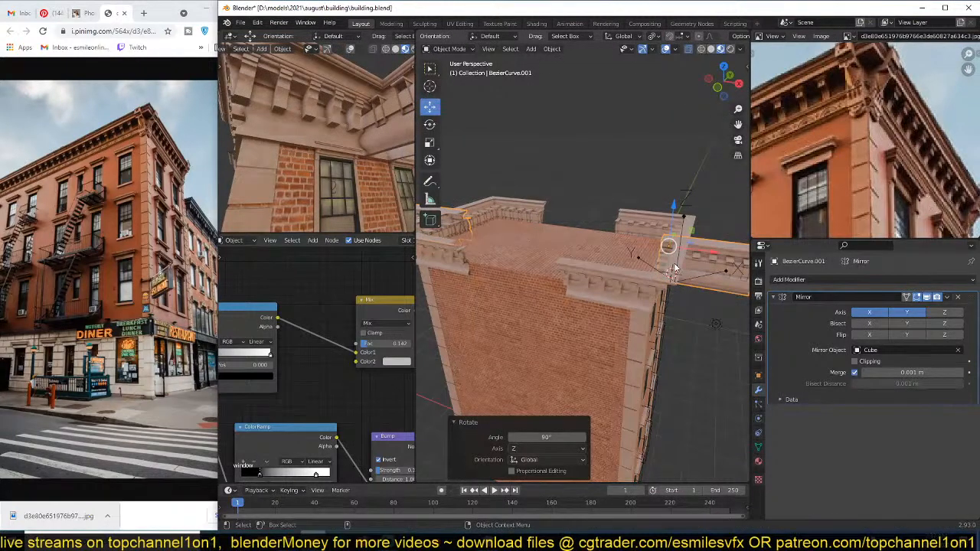
# Step: Move the cornice copy horizontally by about -2.79 m in X and -1.39 m in Y, and rotate it 180° about Z
pyautogui.press('g')
pyautogui.hotkey('shift', 'z')
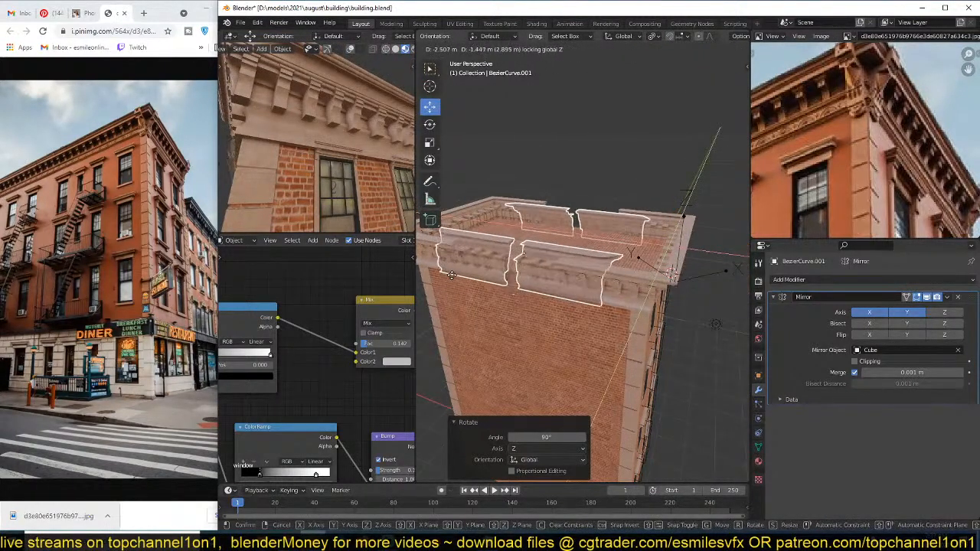
pyautogui.click(440, 277)
pyautogui.write('rz')
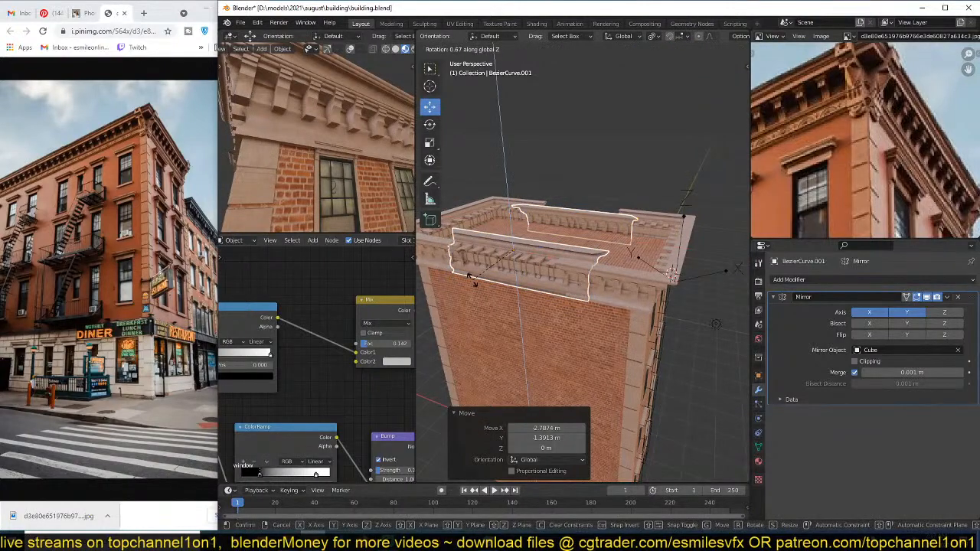
pyautogui.write('180')
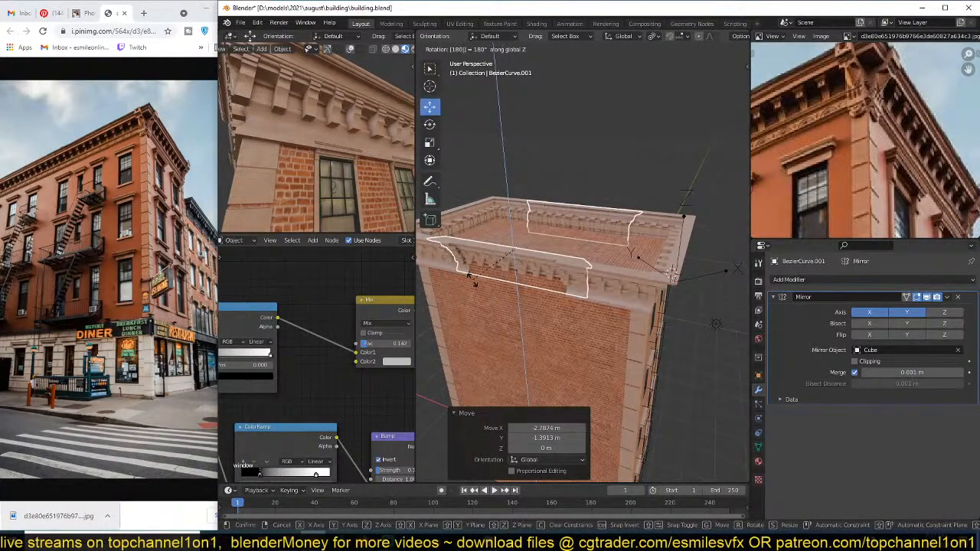
pyautogui.press('Return')
# Step: Slide the cornice copy about -0.115 m along Y to align with the existing cornice on the long wall, and deselect it
pyautogui.moveTo(471, 280); pyautogui.dragTo(475, 235, button='middle')
pyautogui.scroll(3, 505, 244)
pyautogui.scroll(2, 575, 229)
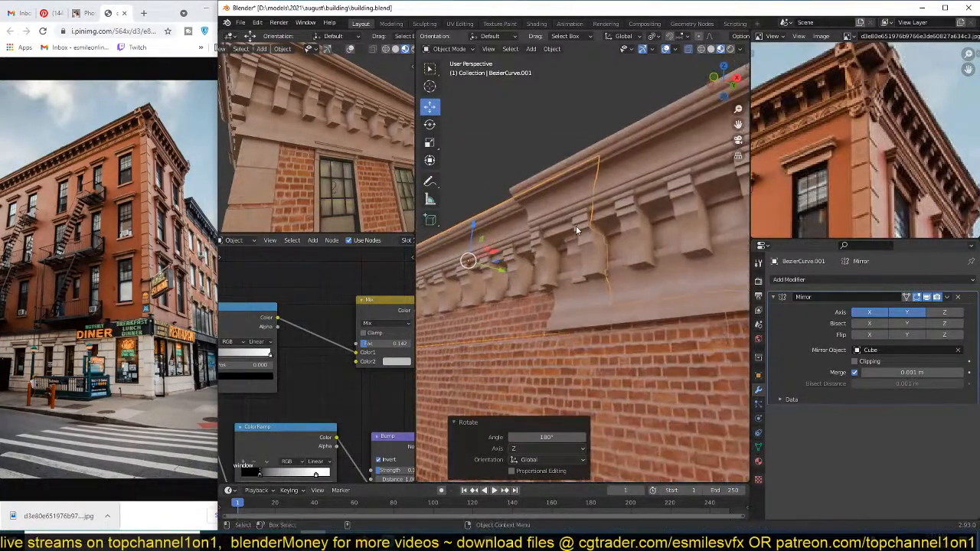
pyautogui.press('g')
pyautogui.press('y')
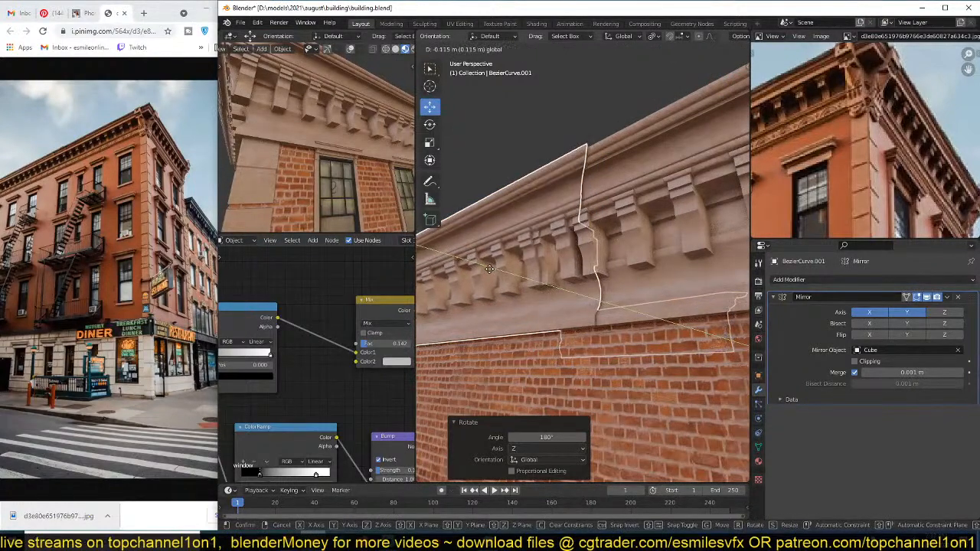
pyautogui.click(493, 270)
pyautogui.hotkey('alt', 'a')
# Step: Examine the cornice around the whole building from several angles and compare it with the full reference photo
pyautogui.moveTo(492, 270); pyautogui.dragTo(621, 291, button='middle')
pyautogui.scroll(-3, 612, 311)
pyautogui.scroll(-2, 586, 295)
pyautogui.scroll(-3, 635, 311)
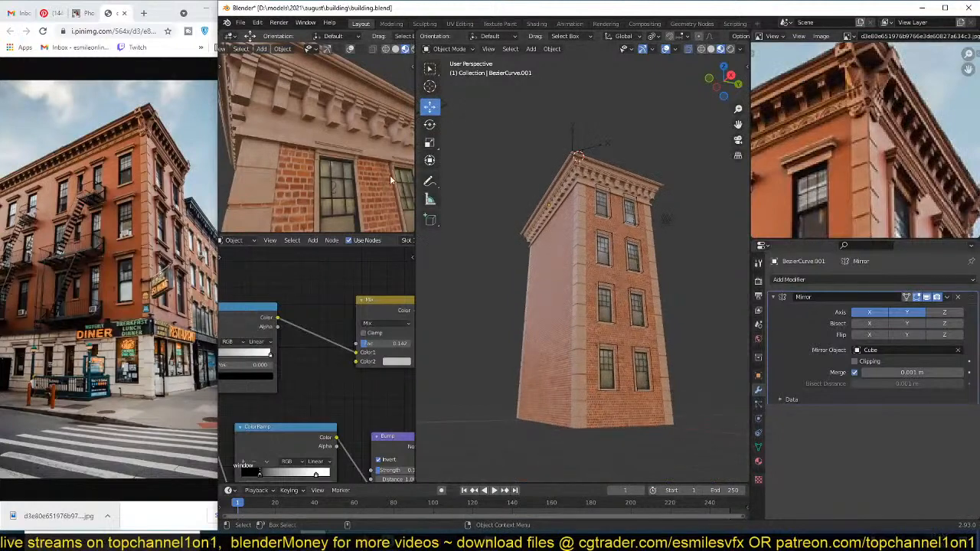
pyautogui.scroll(-5, 322, 177)
pyautogui.moveTo(322, 175); pyautogui.dragTo(352, 131, button='middle')
pyautogui.scroll(2, 332, 127)
pyautogui.scroll(-3, 751, 214)
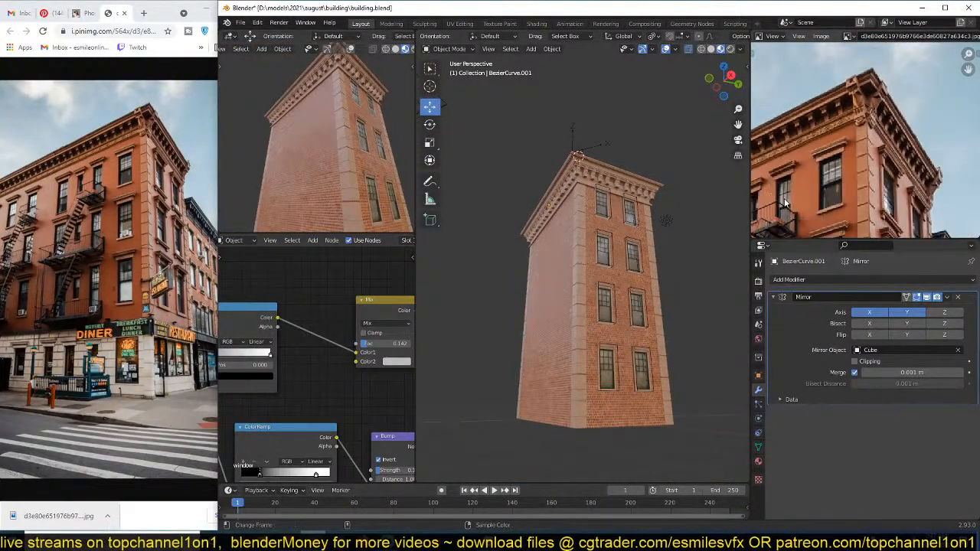
pyautogui.moveTo(604, 239); pyautogui.dragTo(605, 229, button='middle')
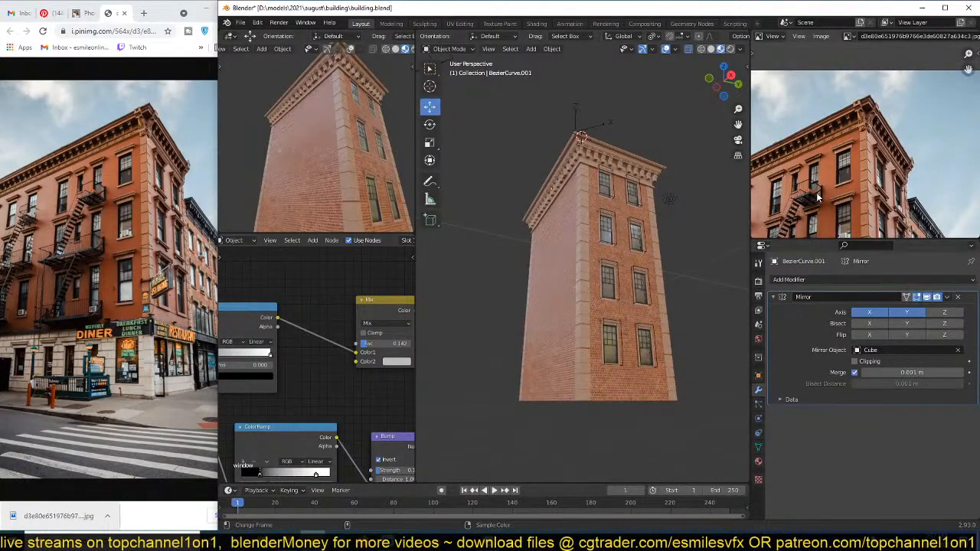
pyautogui.moveTo(817, 197); pyautogui.dragTo(861, 152, button='middle')
pyautogui.scroll(-2, 862, 152)
pyautogui.moveTo(652, 180); pyautogui.dragTo(662, 237, button='middle')
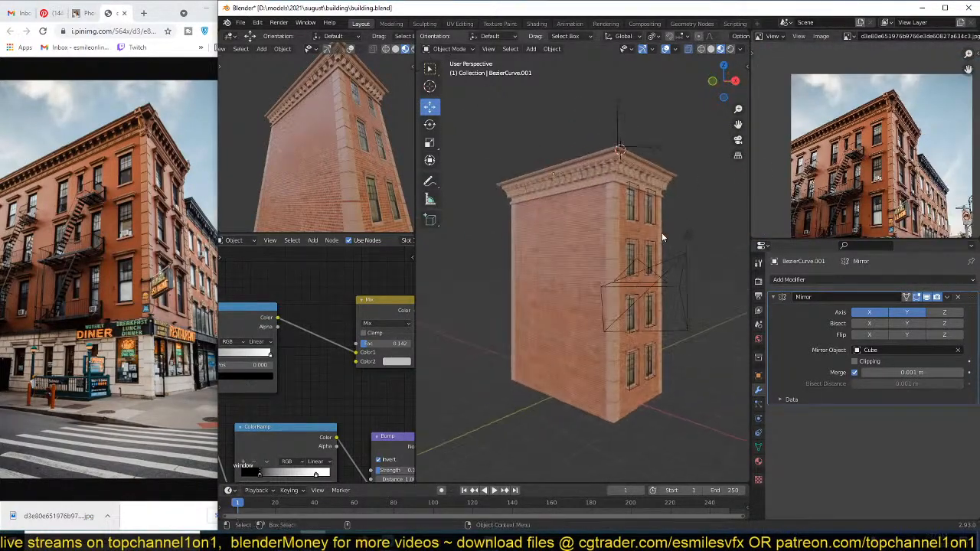
pyautogui.scroll(4, 665, 245)
pyautogui.click(686, 246)
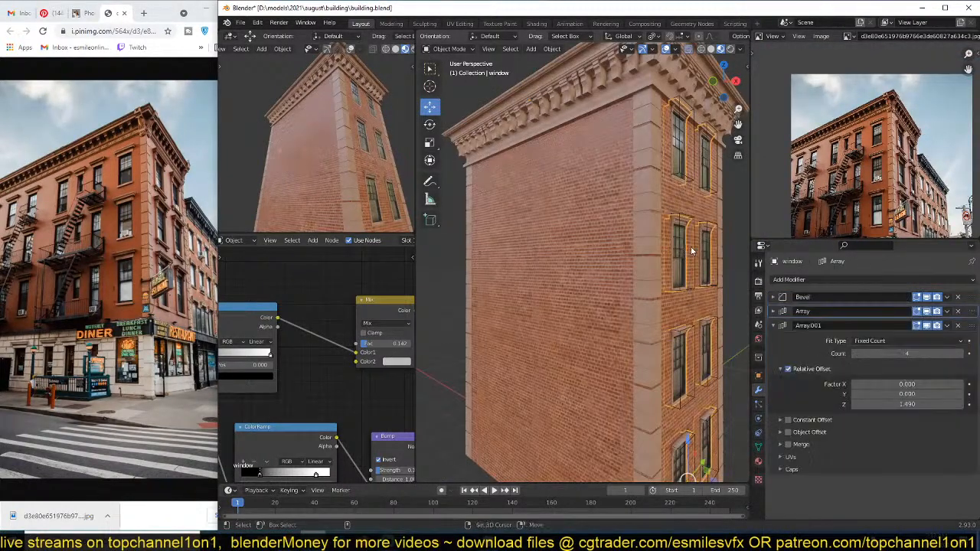
pyautogui.click(689, 244)
pyautogui.press('g')
pyautogui.rightClick(689, 245)
pyautogui.moveTo(574, 265); pyautogui.dragTo(594, 331, button='middle')
pyautogui.scroll(-4, 594, 331)
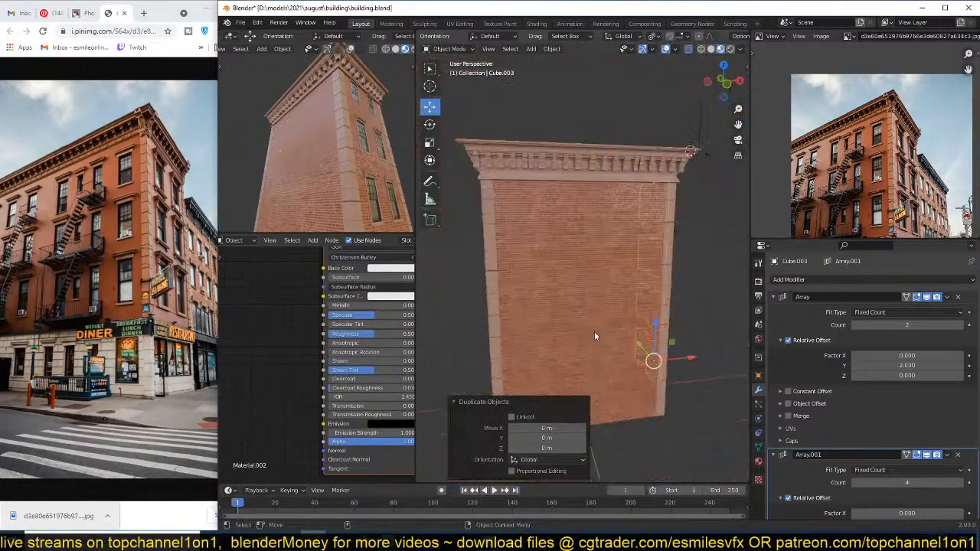
pyautogui.hotkey('shift', 's')
pyautogui.click(579, 183)
pyautogui.moveTo(579, 183); pyautogui.dragTo(605, 294, button='middle')
pyautogui.press('Delete')
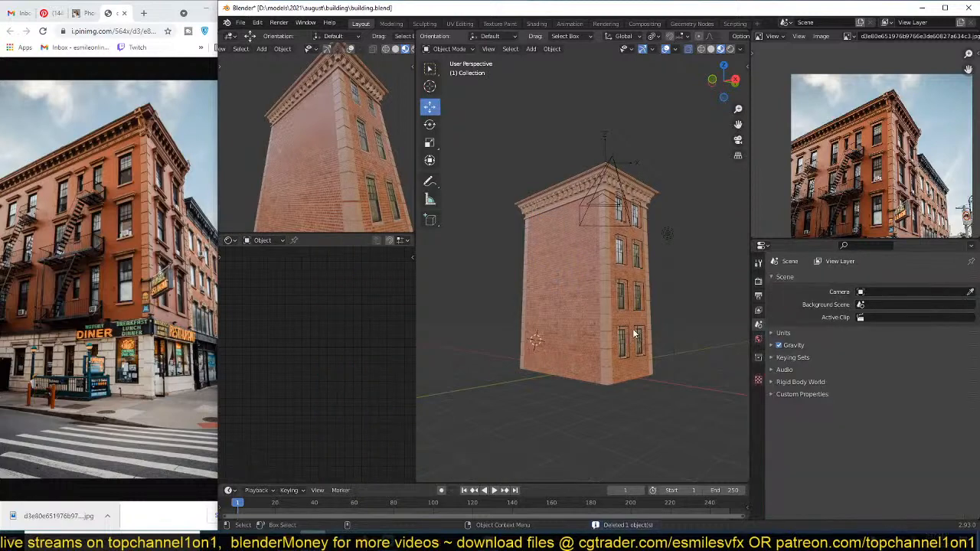
# Step: Duplicate the arrayed windows in place and rotate the copy -90° about the Z axis
pyautogui.click(632, 333)
pyautogui.click(632, 334)
pyautogui.moveTo(632, 334); pyautogui.dragTo(615, 334, button='middle')
pyautogui.click(612, 334)
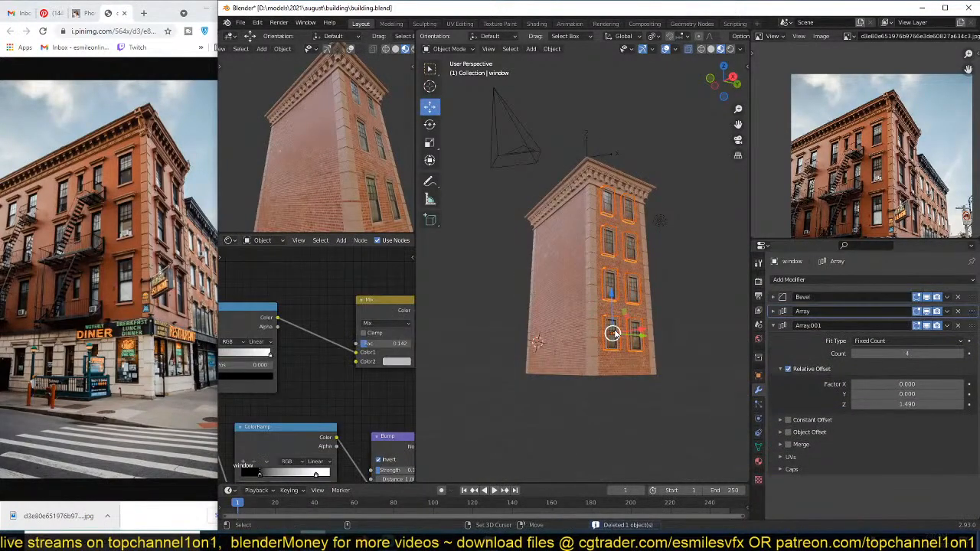
pyautogui.hotkey('shift', 'd')
pyautogui.rightClick(614, 332)
pyautogui.write('r')
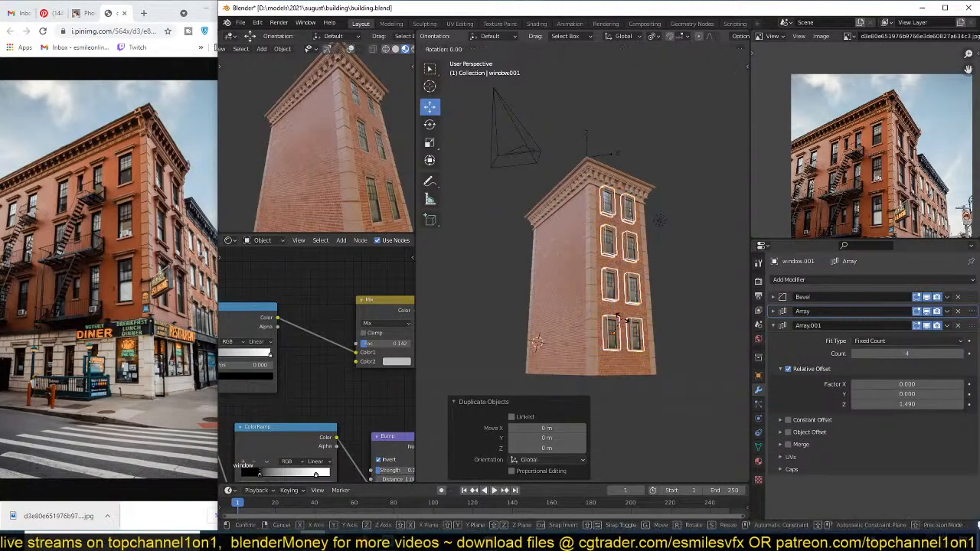
pyautogui.write('z90')
pyautogui.press('-')
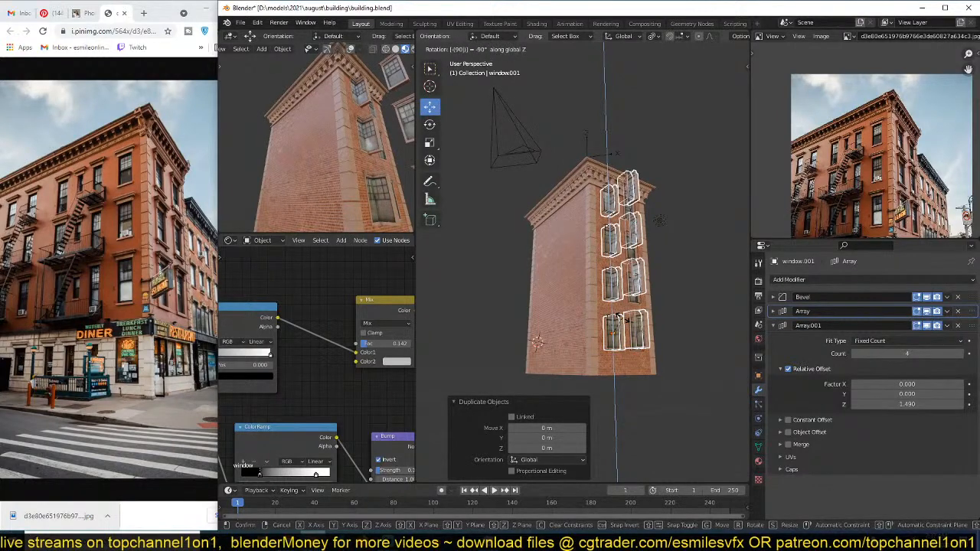
pyautogui.press('Return')
# Step: Move the rotated window copy about -1.12 m along Y toward the wide brick wall
pyautogui.moveTo(613, 329); pyautogui.dragTo(579, 362, button='middle')
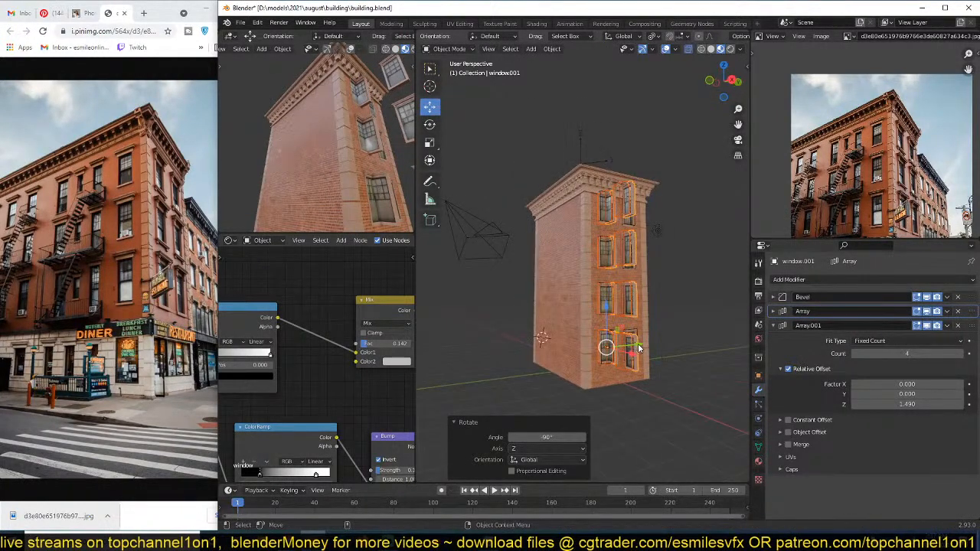
pyautogui.press('g')
pyautogui.press('y')
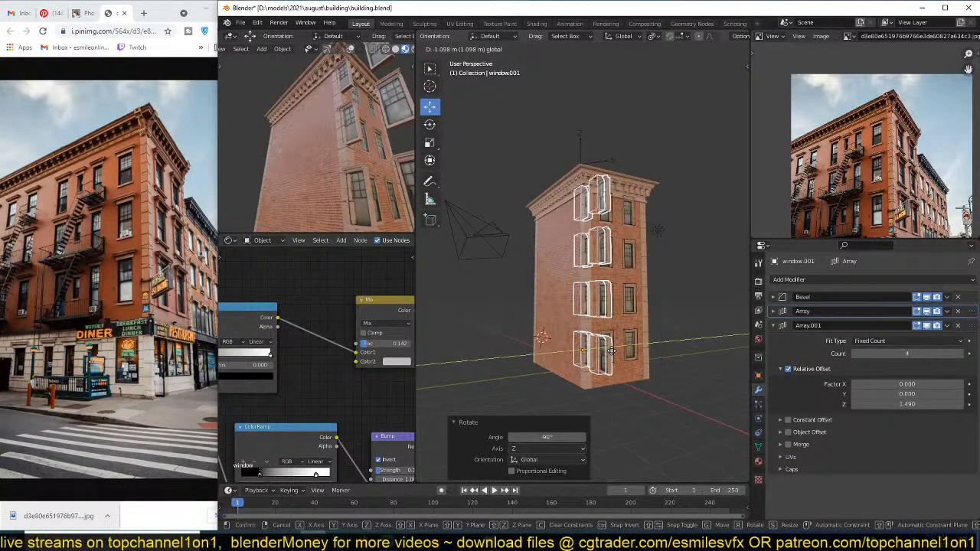
pyautogui.click(610, 350)
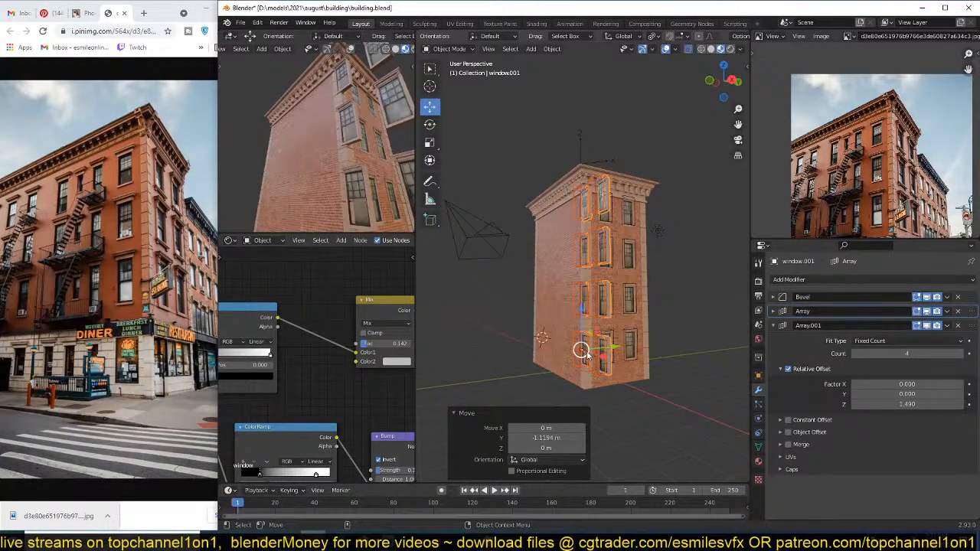
pyautogui.moveTo(582, 345); pyautogui.dragTo(618, 324, button='middle')
pyautogui.scroll(2, 623, 333)
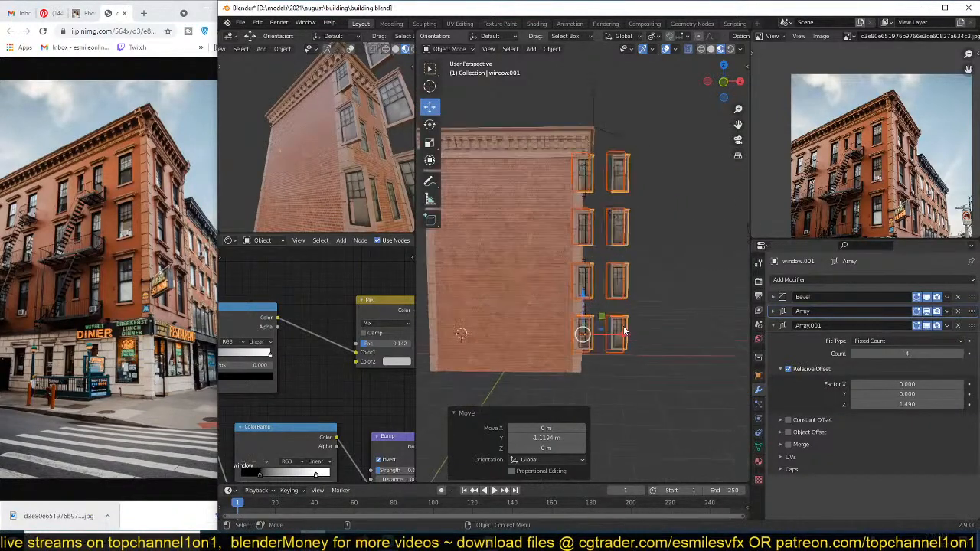
# Step: Try to slide the rotated window copy along X across the wide brick wall, and delete it
pyautogui.moveTo(625, 353); pyautogui.dragTo(502, 350)
pyautogui.scroll(1, 513, 345)
pyautogui.keyDown('shift'); pyautogui.moveTo(522, 339); pyautogui.dragTo(609, 366, button='middle'); pyautogui.keyUp('shift')
pyautogui.moveTo(600, 363); pyautogui.dragTo(569, 359)
pyautogui.press('x')
pyautogui.click(599, 351)
pyautogui.moveTo(600, 350); pyautogui.dragTo(551, 344, button='middle')
# Step: Set the pivot to Median Point, duplicate the windows with their cutter Cube.002 in place, and rotate the copy -90° about Z
pyautogui.press('z')
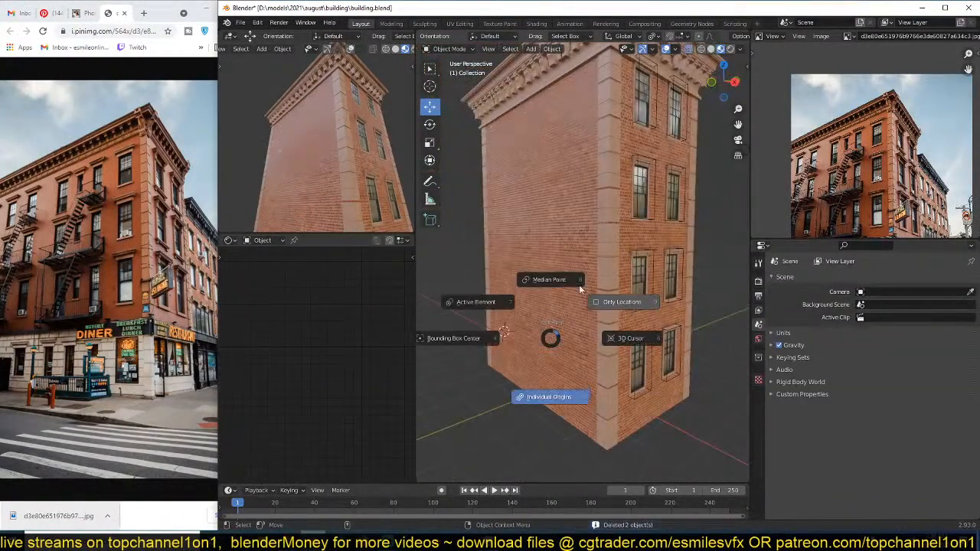
pyautogui.click(549, 278)
pyautogui.click(637, 339)
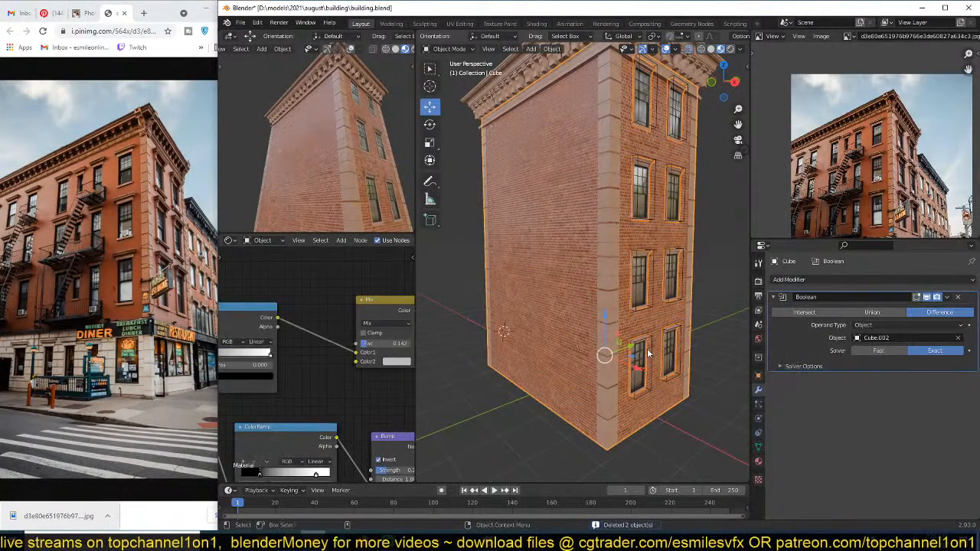
pyautogui.click(649, 382)
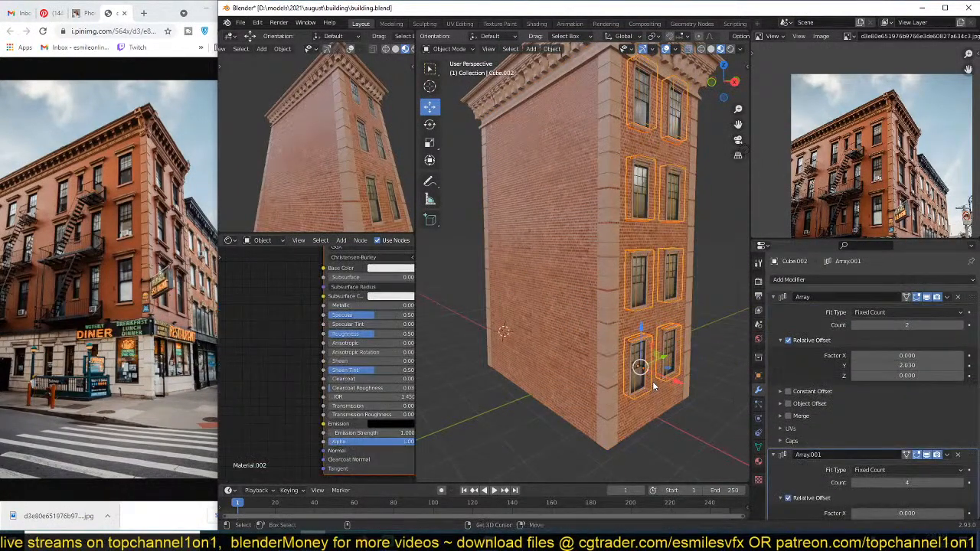
pyautogui.hotkey('shift', 'd')
pyautogui.rightClick(652, 381)
pyautogui.write('r')
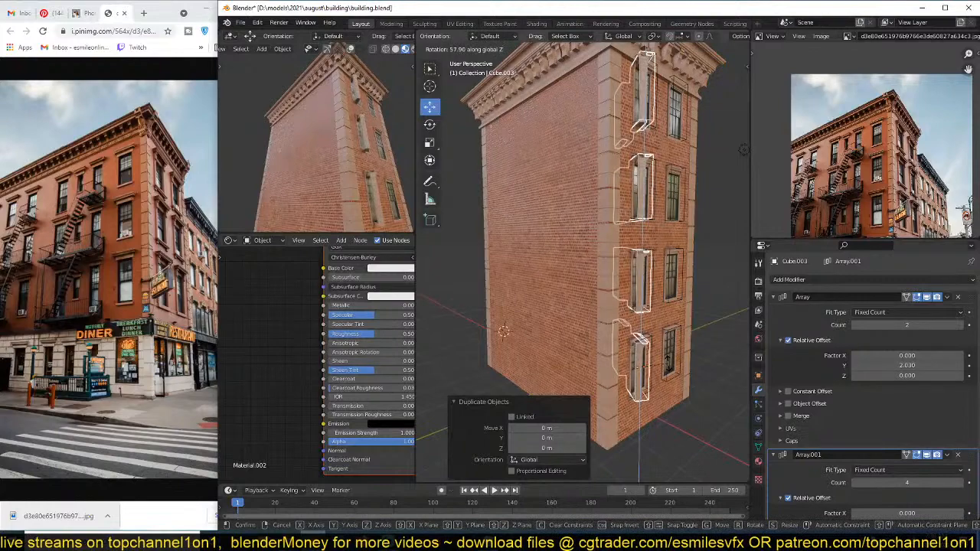
pyautogui.write('z-90')
pyautogui.press('Return')
# Step: Move the copied windows and cutter horizontally onto the wide brick wall, and shift them about -0.97 m along X toward its corner
pyautogui.press('g')
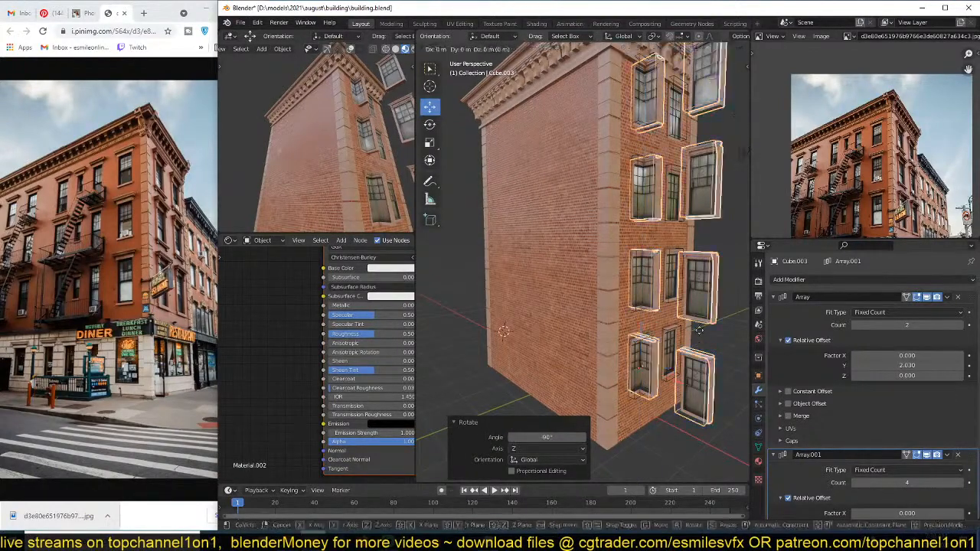
pyautogui.hotkey('shift', 'z')
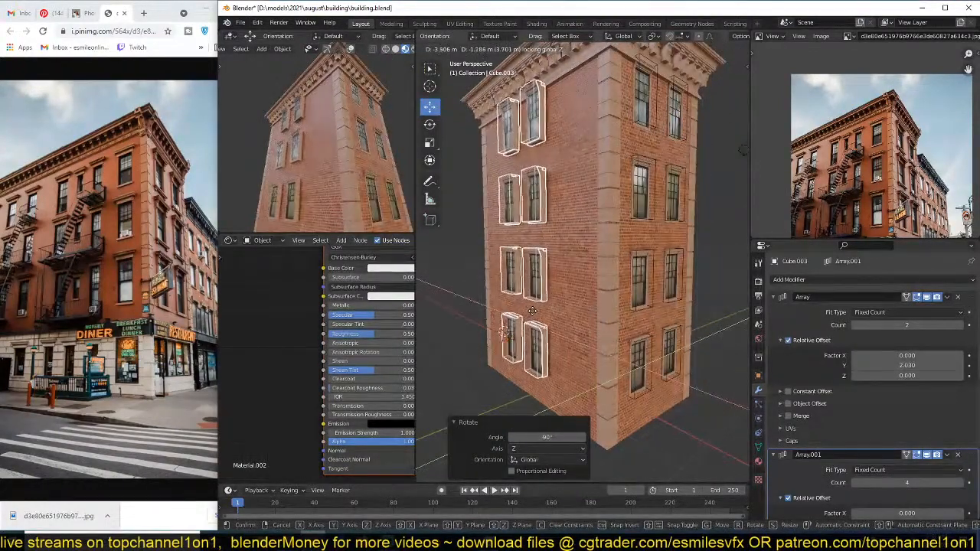
pyautogui.click(535, 308)
pyautogui.moveTo(535, 308); pyautogui.dragTo(594, 351, button='middle')
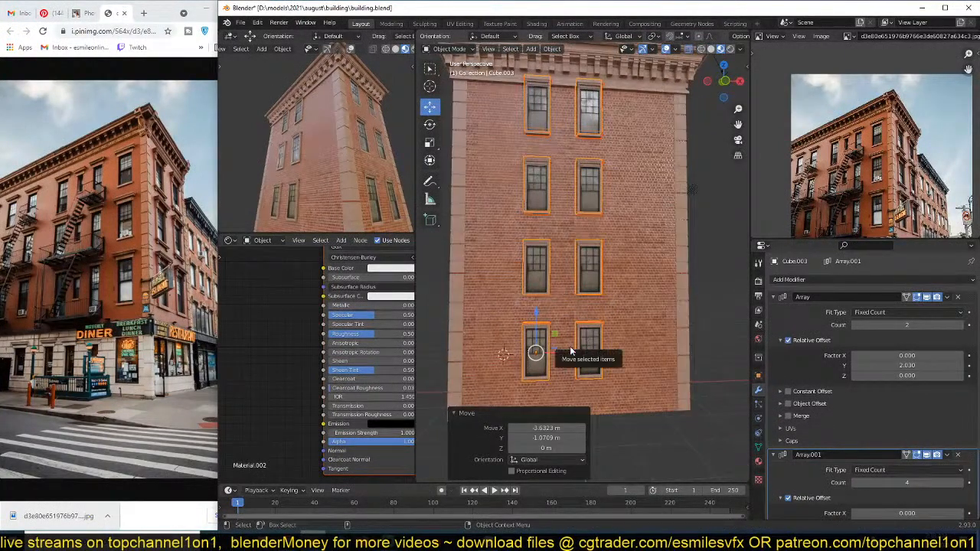
pyautogui.press('g')
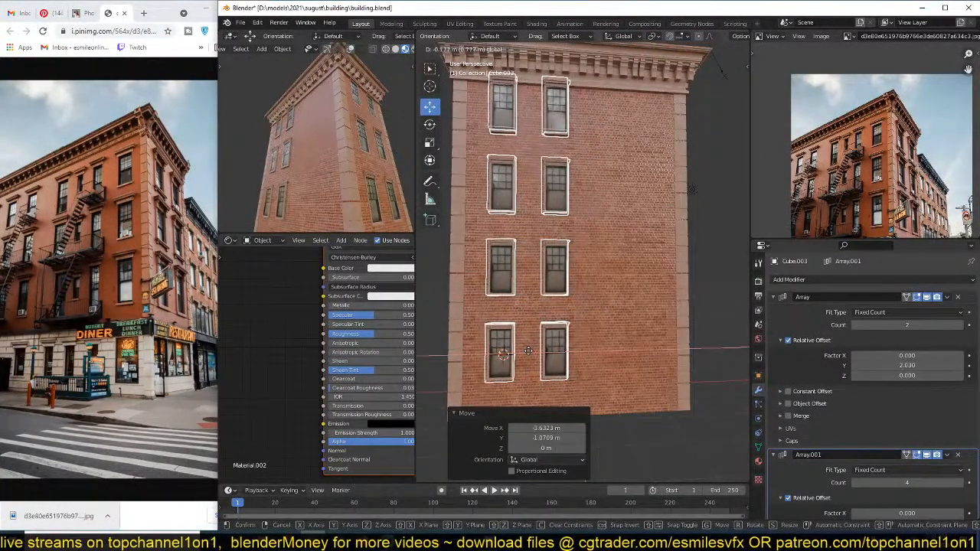
pyautogui.click(520, 350)
pyautogui.moveTo(520, 350); pyautogui.dragTo(545, 346, button='middle')
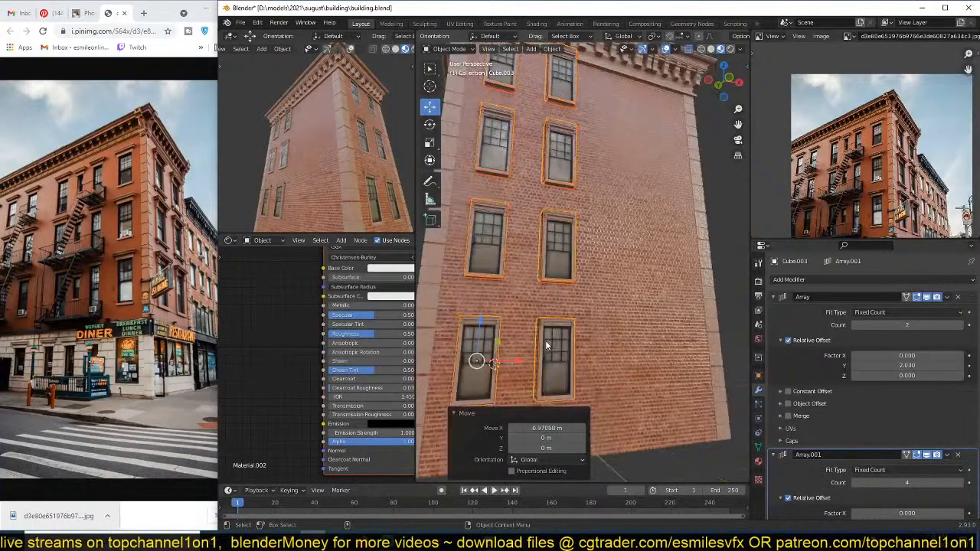
# Step: Add a second Boolean modifier to the building block in Difference mode, with the window cutter Cube.003 as its object
pyautogui.scroll(2, 531, 337)
pyautogui.click(600, 302)
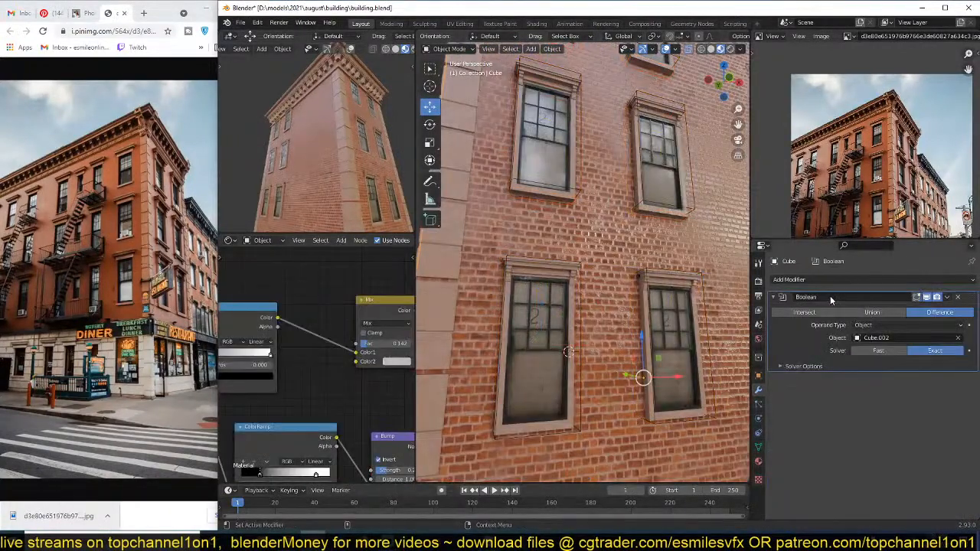
pyautogui.click(849, 280)
pyautogui.click(789, 330)
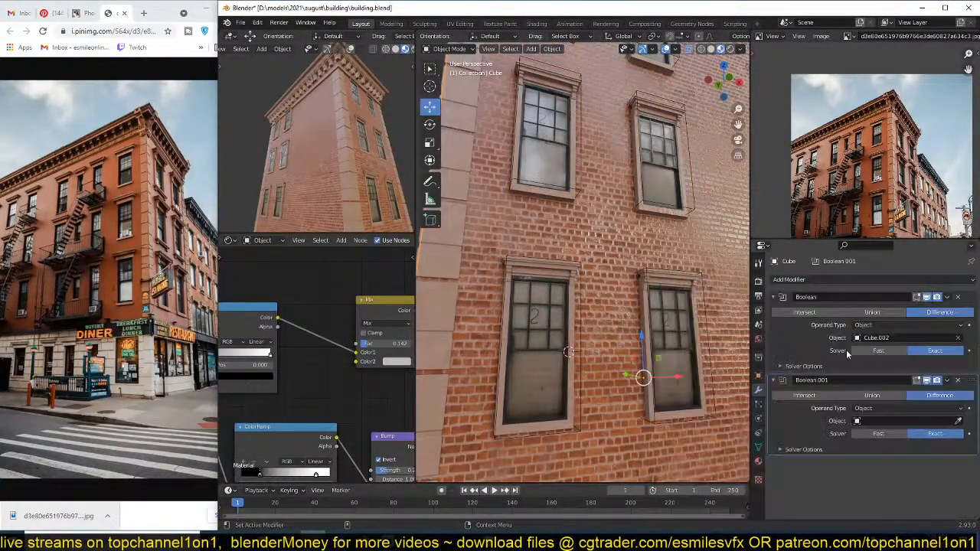
pyautogui.click(957, 421)
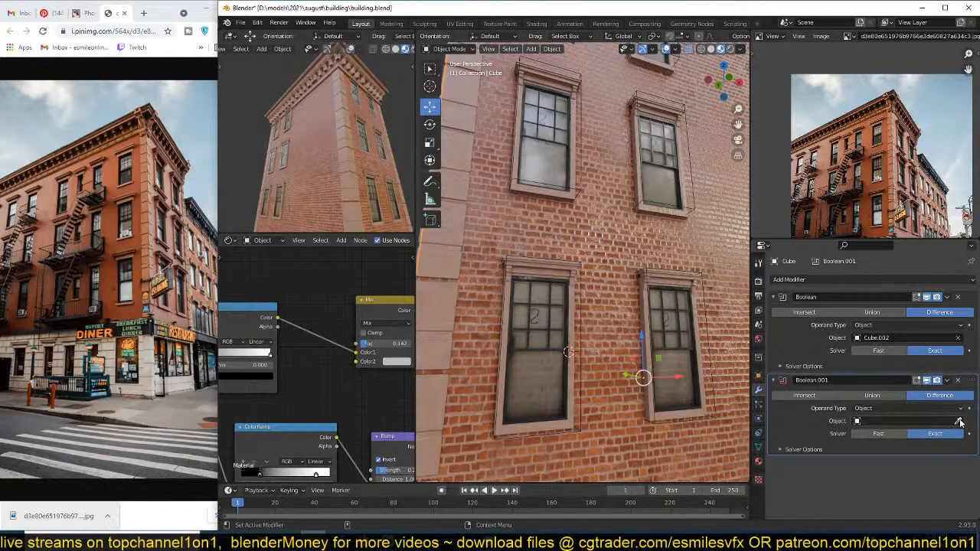
pyautogui.click(705, 287)
pyautogui.moveTo(703, 291); pyautogui.dragTo(591, 301, button='middle')
pyautogui.scroll(-8, 594, 310)
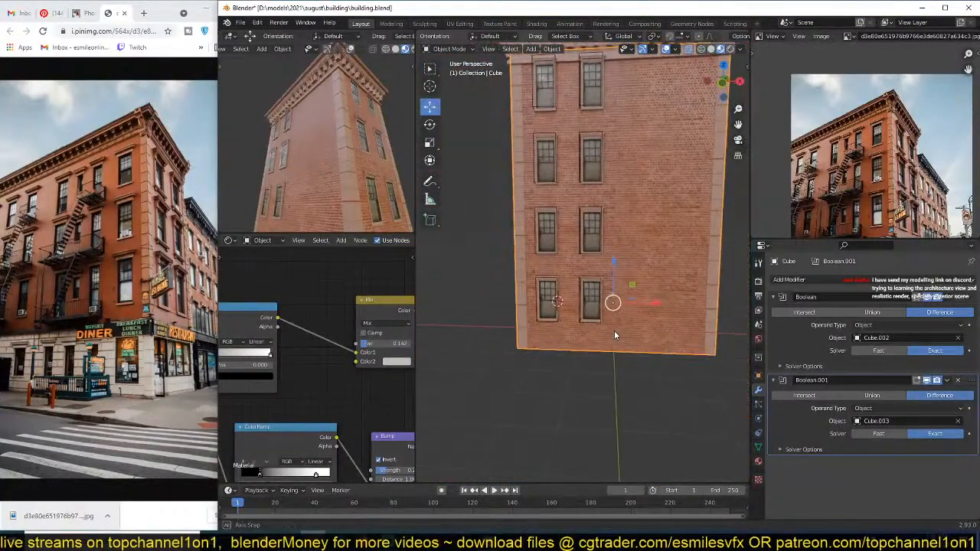
# Step: Add another Array modifier to the wide wall's windows with relative offset X 0 and Y 1, and increase the Y factor to spread the columns
pyautogui.click(592, 234)
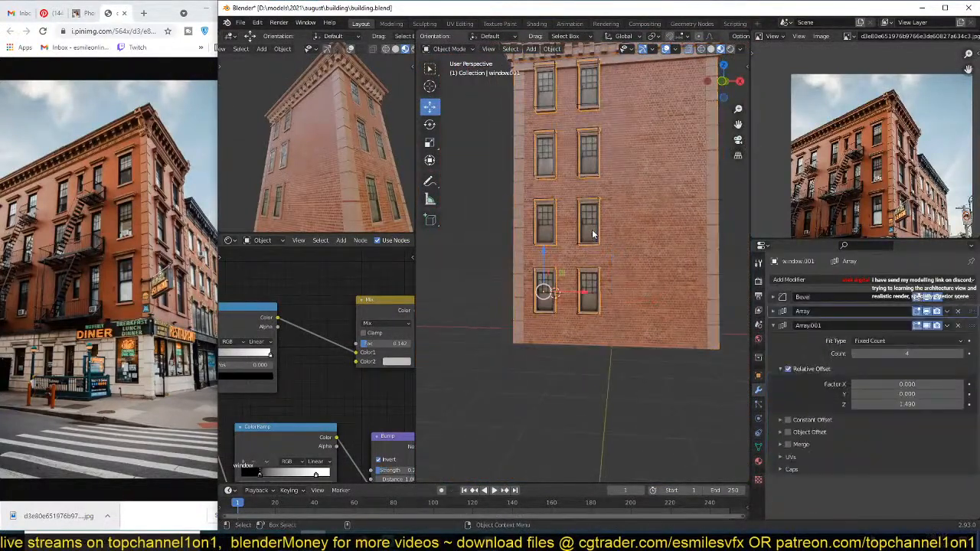
pyautogui.click(773, 325)
pyautogui.click(822, 281)
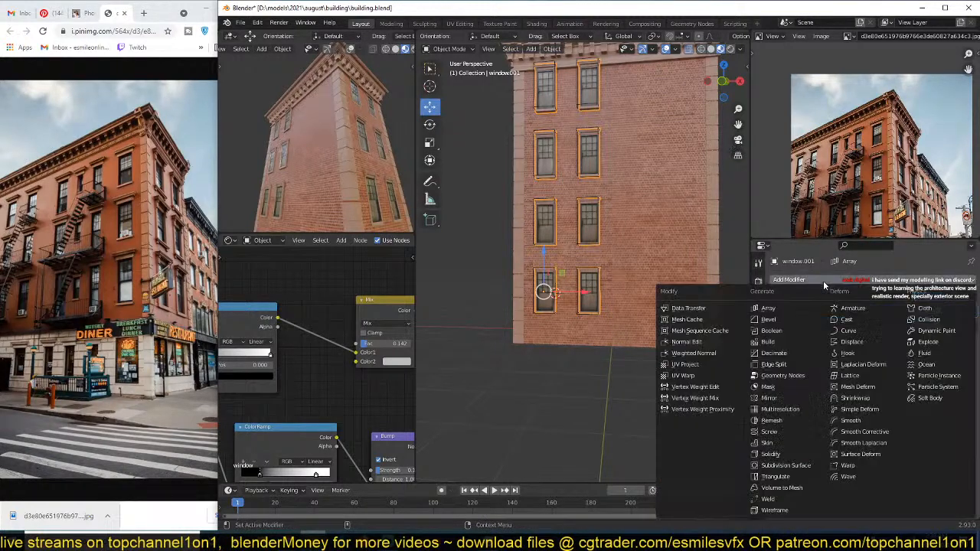
pyautogui.click(767, 307)
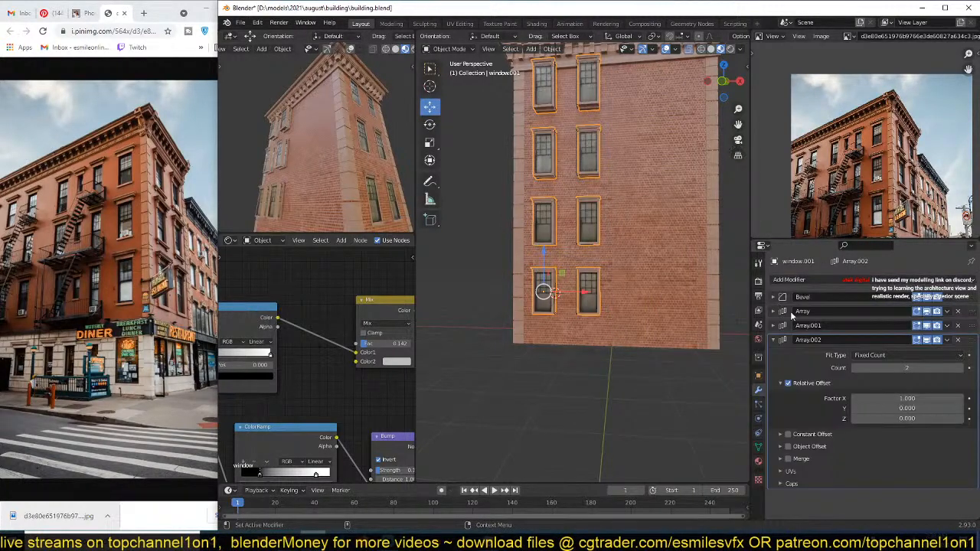
pyautogui.click(900, 408)
pyautogui.write('1')
pyautogui.press('Return')
pyautogui.doubleClick(906, 397)
pyautogui.write('0')
pyautogui.press('Return')
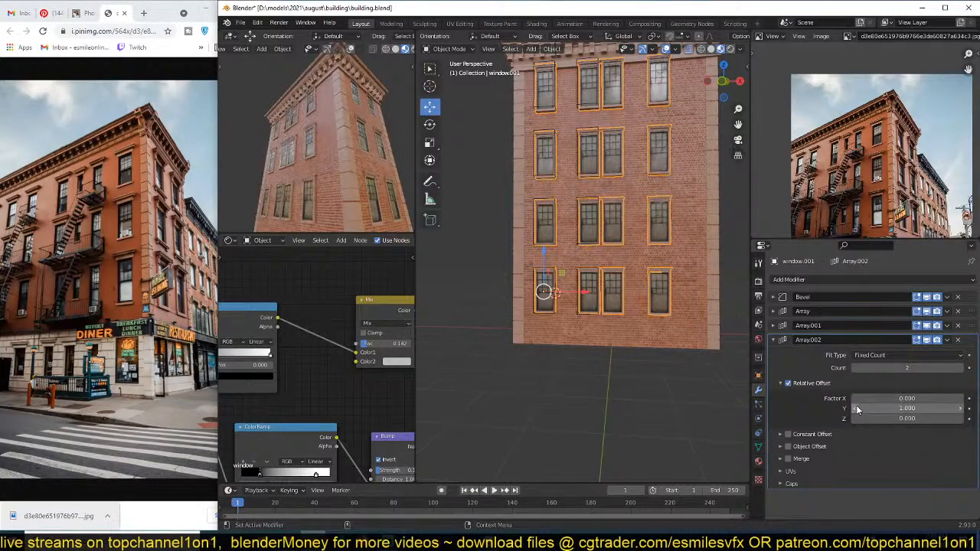
pyautogui.moveTo(906, 408); pyautogui.dragTo(930, 408)
# Step: Delete the window cutter object from the wide brick wall and save the file
pyautogui.moveTo(633, 312); pyautogui.dragTo(606, 319, button='middle')
pyautogui.scroll(2, 610, 286)
pyautogui.scroll(4, 631, 292)
pyautogui.click(653, 204)
pyautogui.press('x')
pyautogui.click(656, 204)
pyautogui.scroll(-3, 655, 281)
pyautogui.hotkey('ctrl', 's')
# Step: Delete the window cutter Cube.002 from the narrow brick wall
pyautogui.click(664, 312)
pyautogui.press('x')
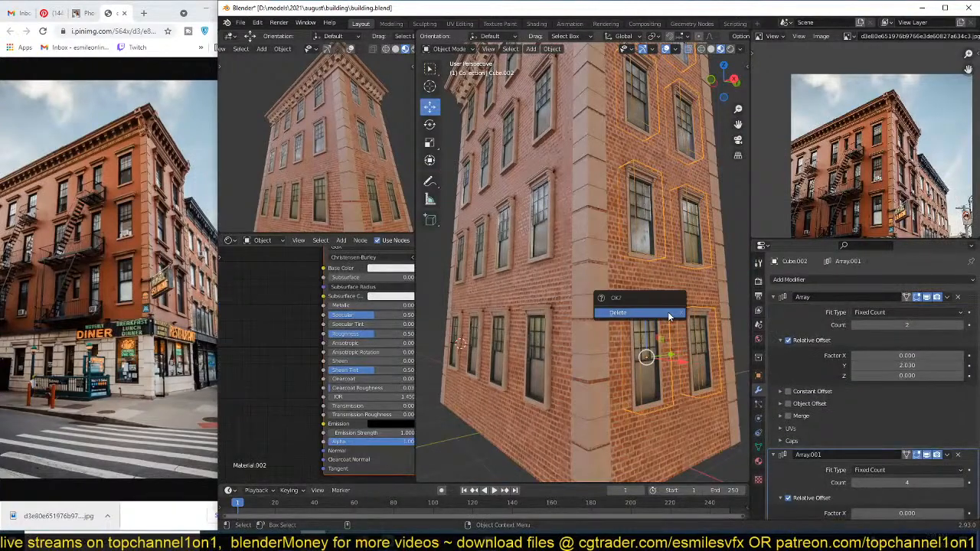
pyautogui.click(639, 313)
pyautogui.click(655, 328)
pyautogui.hotkey('ctrl', 'z')
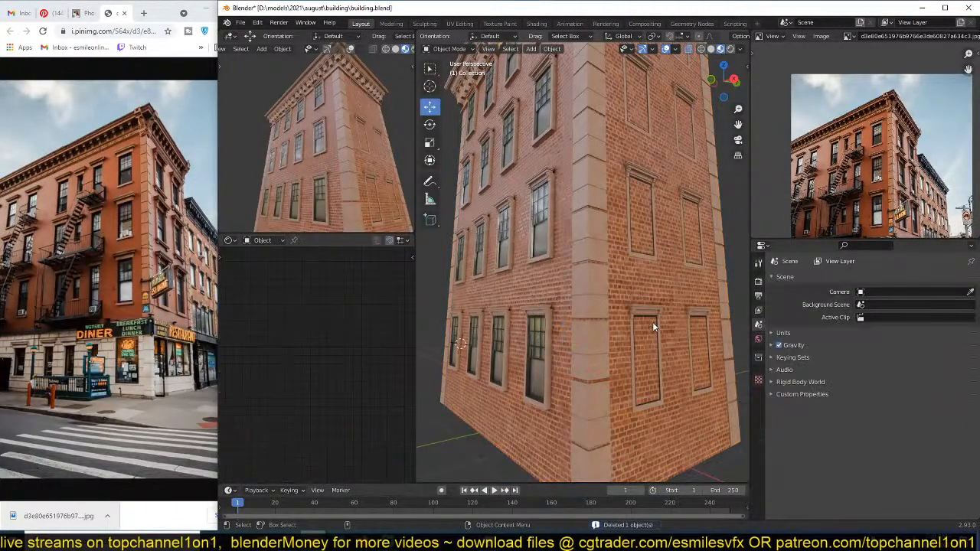
# Step: Move the narrow wall's windows about 0.03 m along X out of the brick surface, and save the file
pyautogui.click(654, 320)
pyautogui.moveTo(654, 320); pyautogui.dragTo(664, 315, button='middle')
pyautogui.click(665, 319)
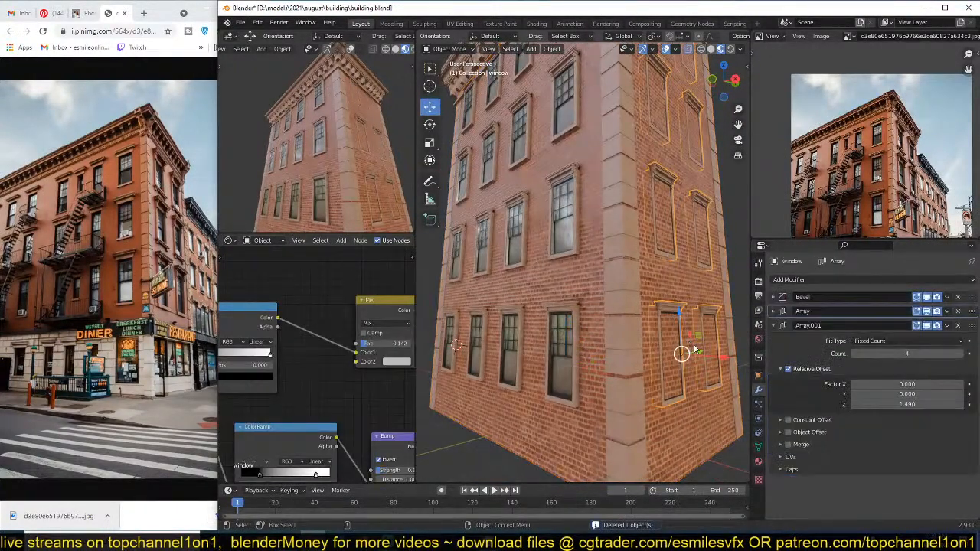
pyautogui.press('g')
pyautogui.press('x')
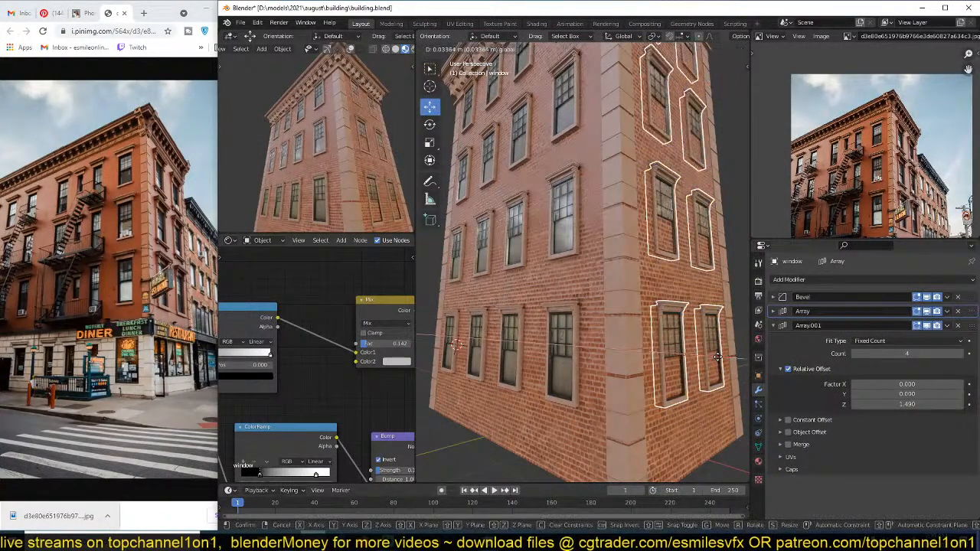
pyautogui.click(718, 357)
pyautogui.moveTo(718, 357); pyautogui.dragTo(692, 355, button='middle')
pyautogui.scroll(-3, 709, 345)
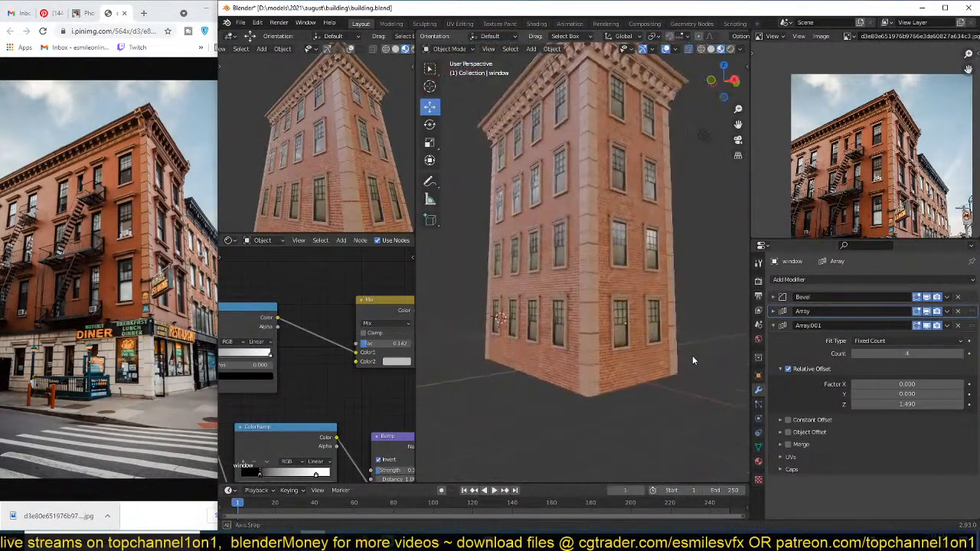
pyautogui.scroll(2, 692, 355)
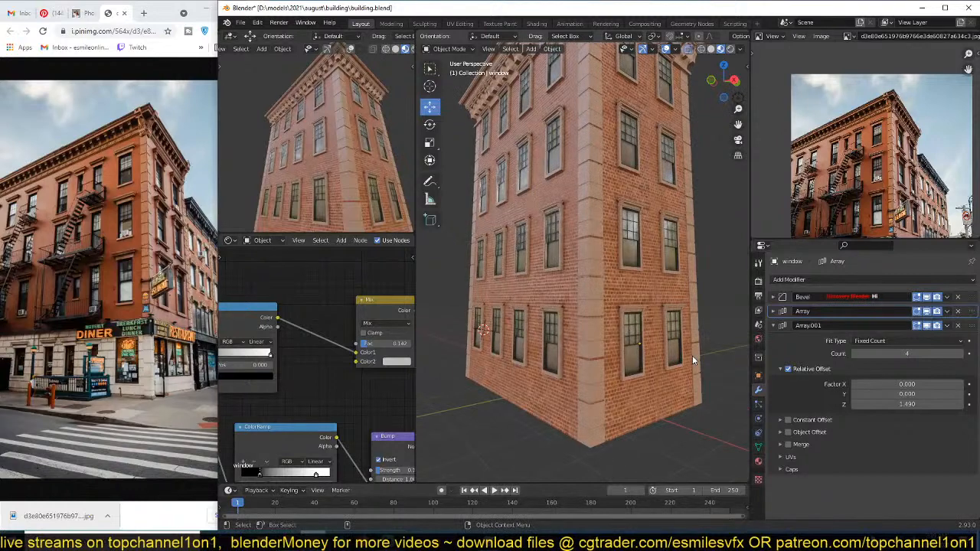
pyautogui.hotkey('ctrl', 's')
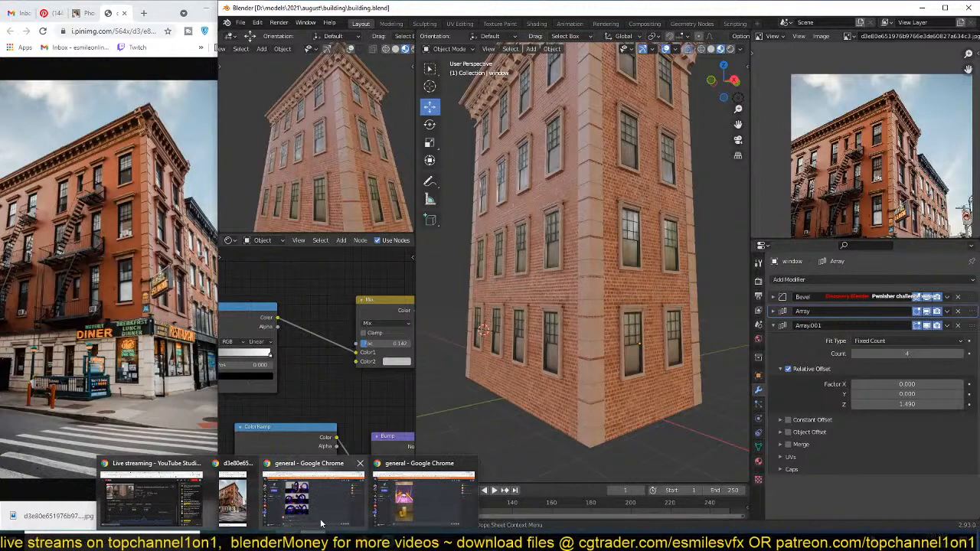
# Step: Switch to the Discord general channel in Chrome, open the shared ArtStation search link and view the CUTE WARRIOR artwork
pyautogui.click(320, 518)
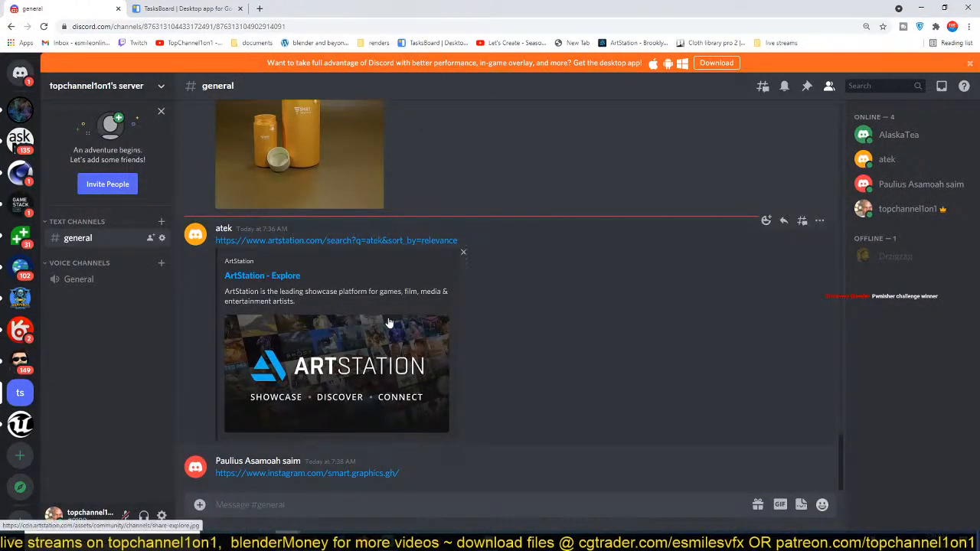
pyautogui.middleClick(384, 239)
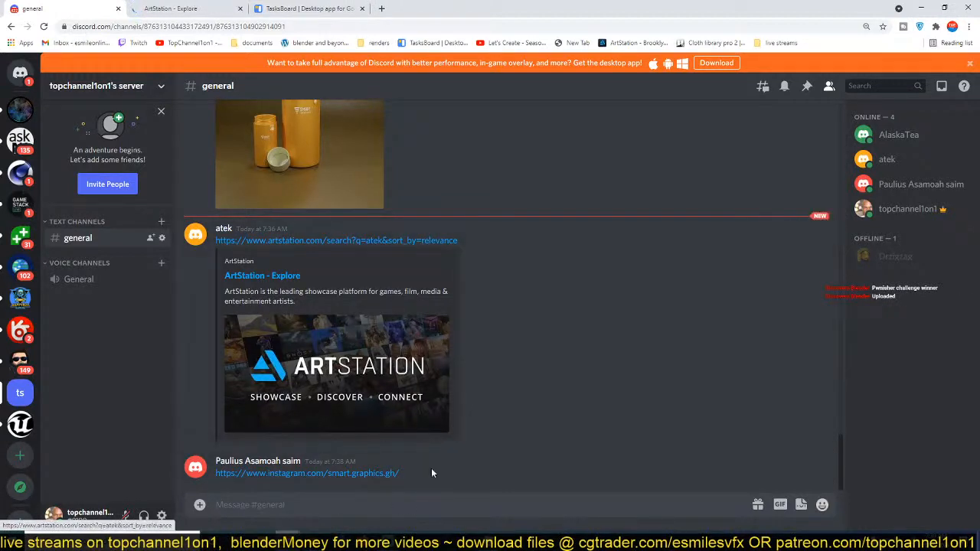
pyautogui.click(222, 8)
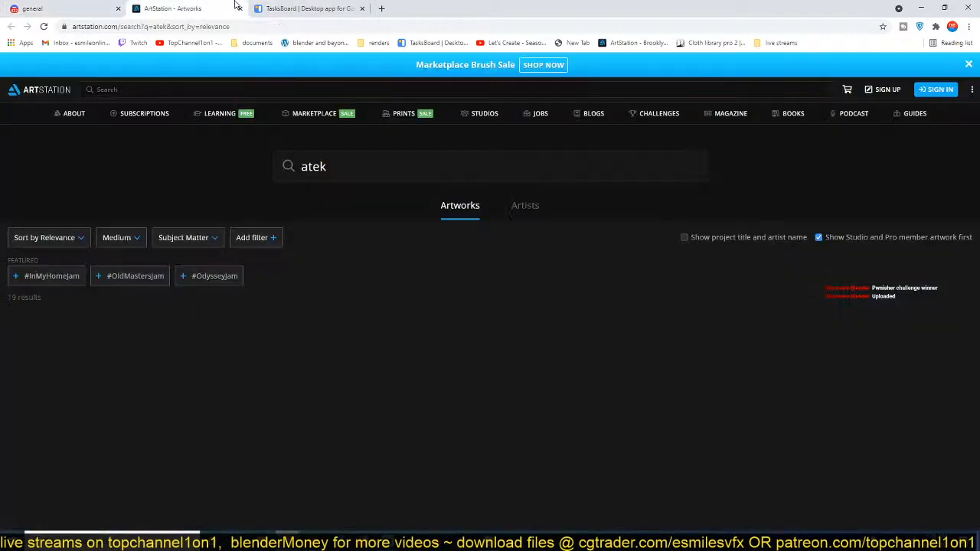
pyautogui.scroll(-2, 306, 345)
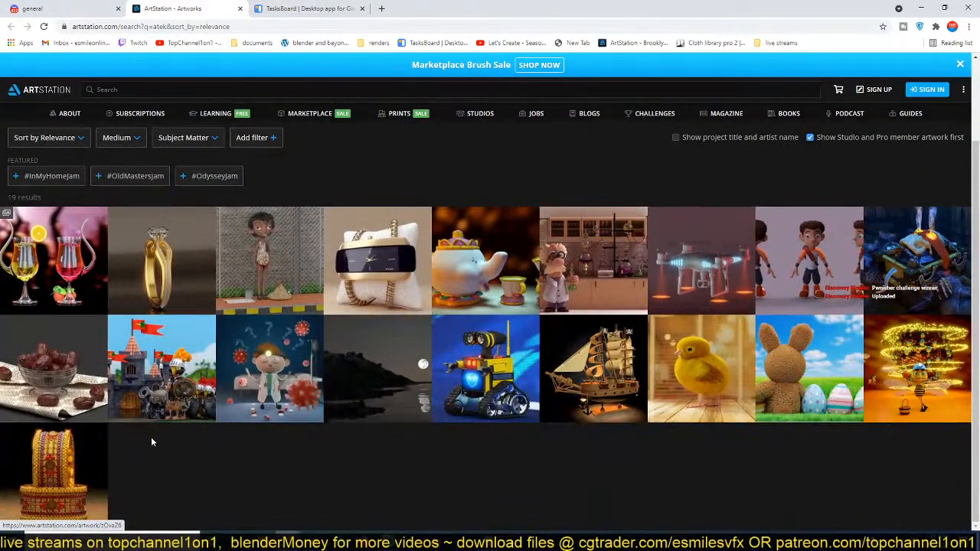
pyautogui.click(36, 275)
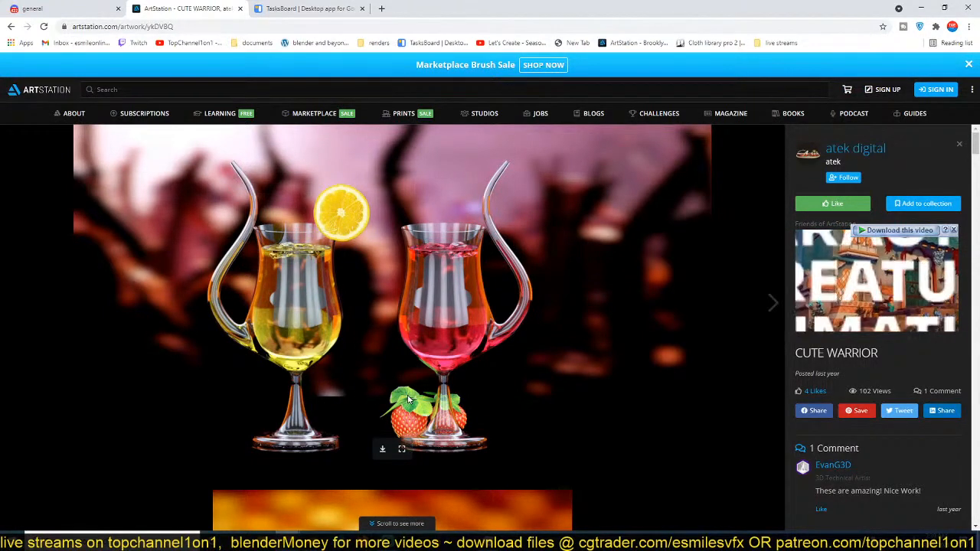
# Step: Look through the CUTE WARRIOR gallery's bee character, green motorcycle with mantis, and hanging lantern renders
pyautogui.scroll(-5, 408, 399)
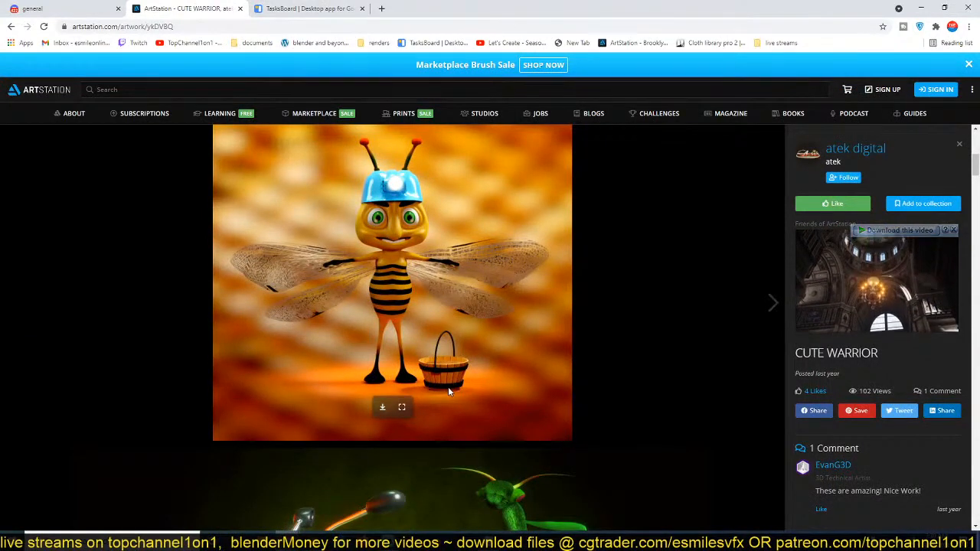
pyautogui.scroll(-3, 476, 406)
pyautogui.scroll(-2, 476, 405)
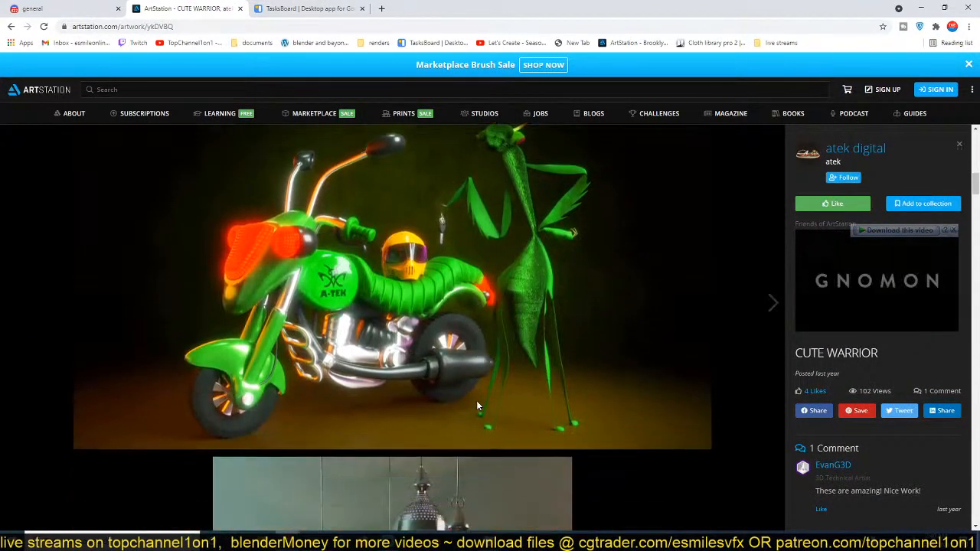
pyautogui.scroll(1, 476, 406)
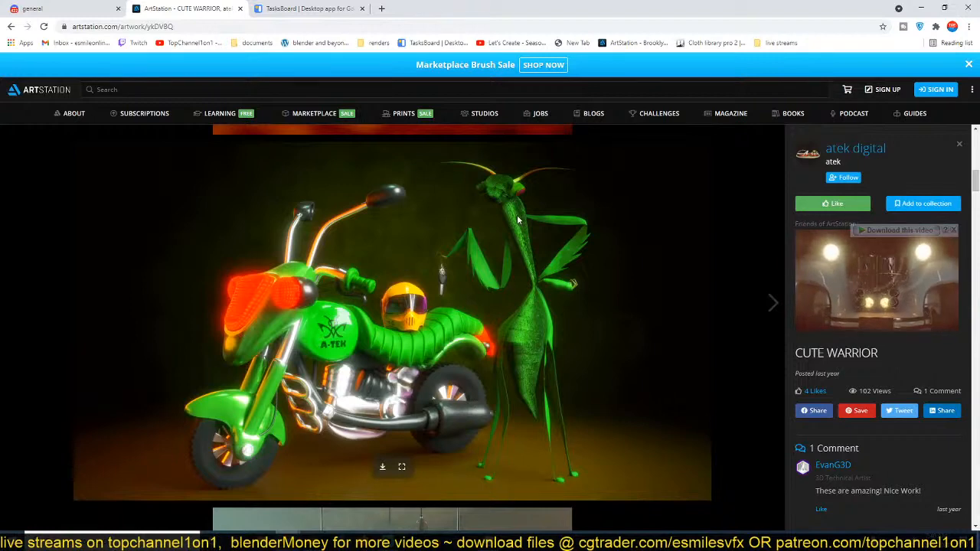
pyautogui.scroll(-2, 318, 389)
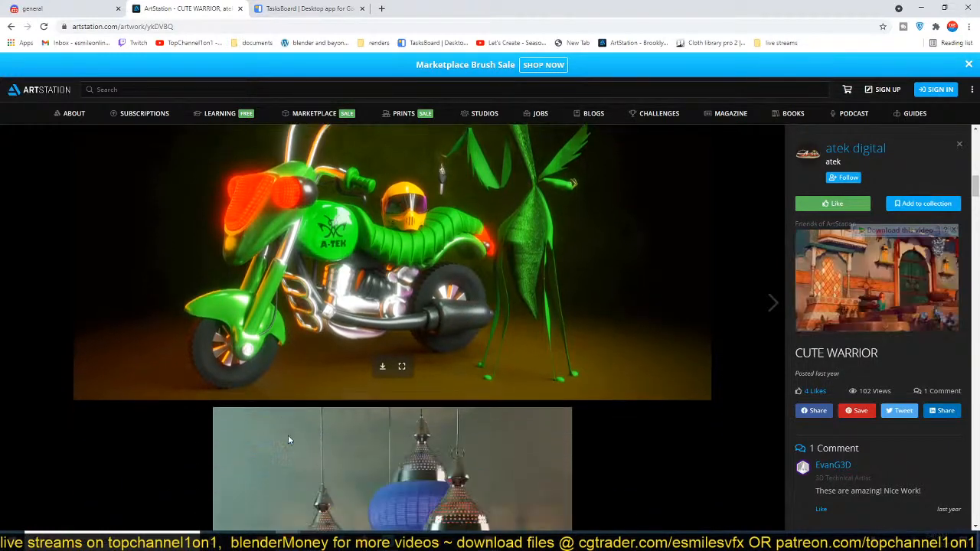
pyautogui.scroll(1, 377, 295)
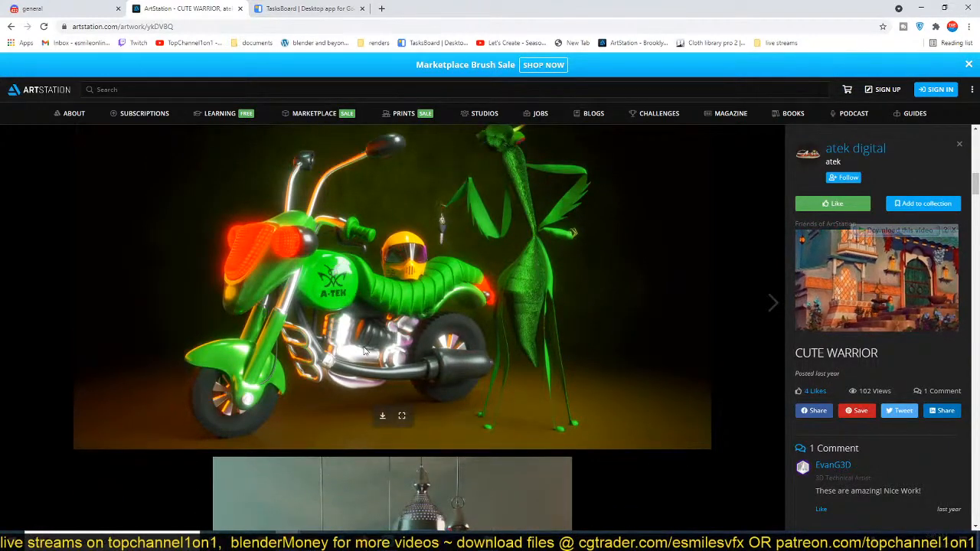
pyautogui.scroll(-7, 479, 418)
pyautogui.scroll(3, 482, 416)
pyautogui.scroll(-2, 481, 417)
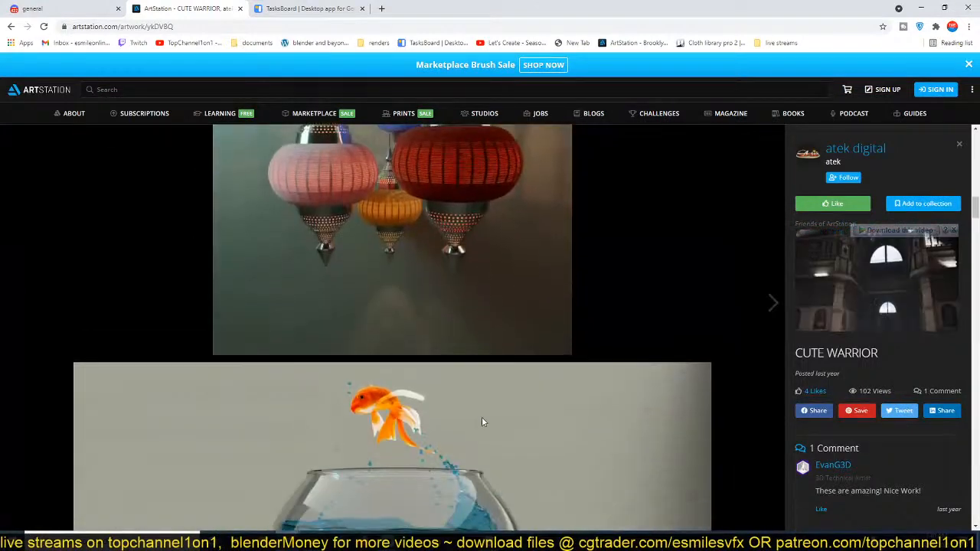
# Step: Examine the goldfish bowl render and the library scene with the boy and the masked librarian in the gallery
pyautogui.scroll(-4, 482, 422)
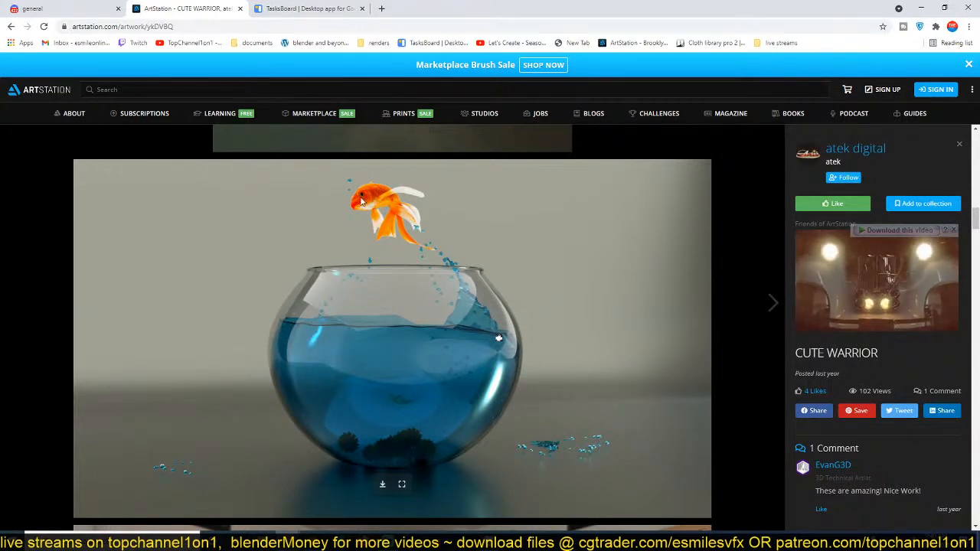
pyautogui.scroll(-5, 462, 352)
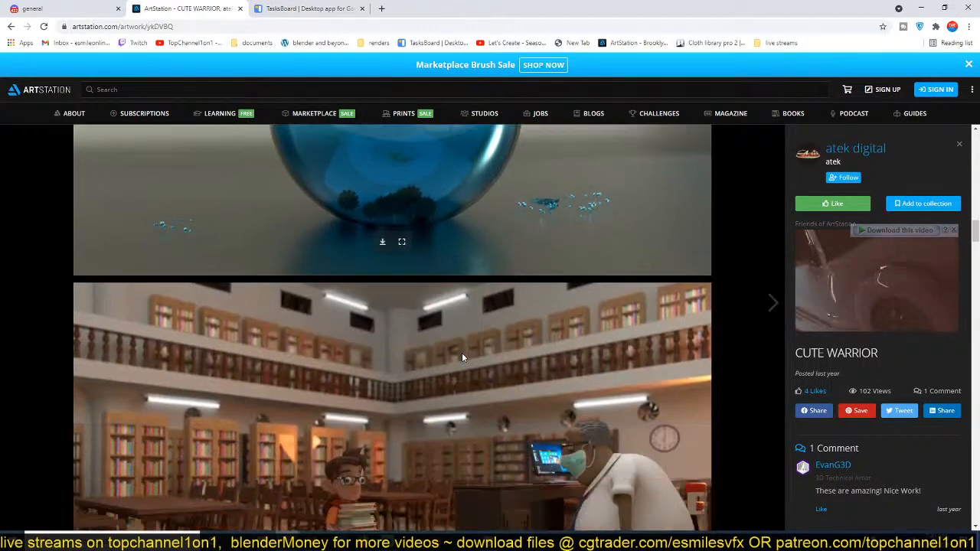
pyautogui.scroll(4, 461, 352)
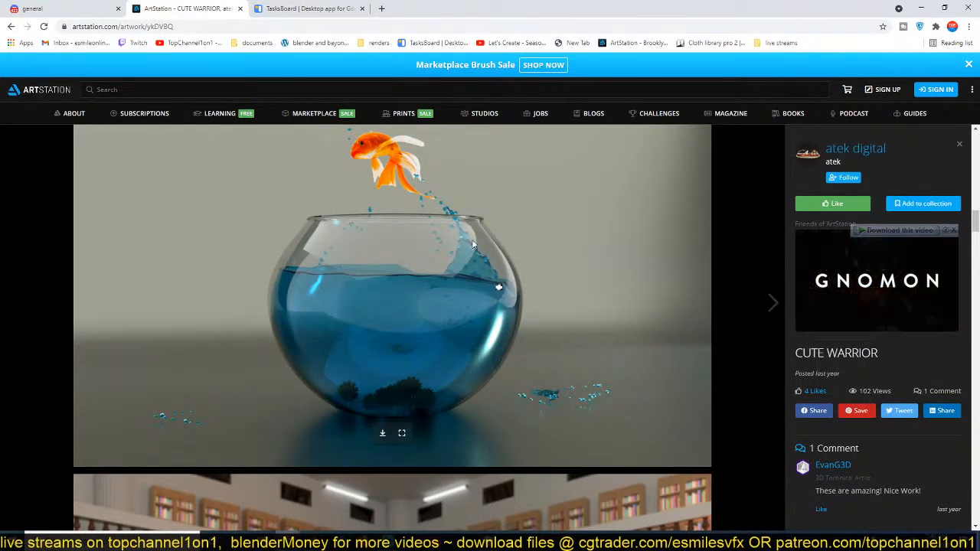
pyautogui.scroll(-1, 466, 333)
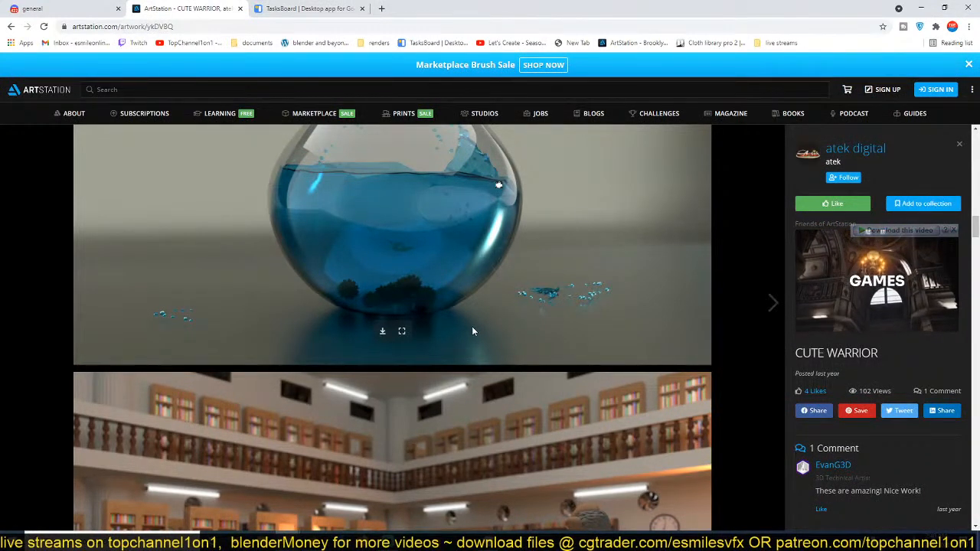
pyautogui.scroll(-2, 472, 330)
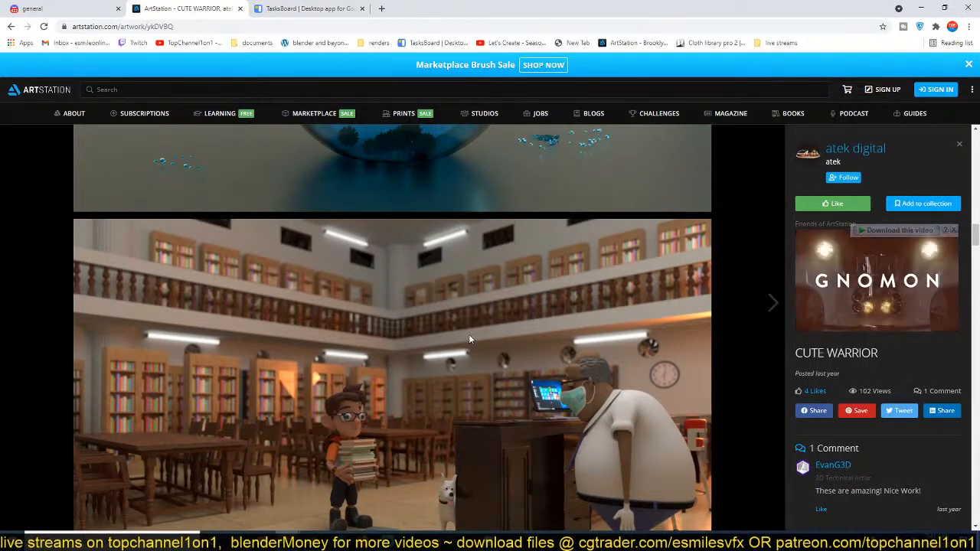
pyautogui.scroll(-1, 469, 340)
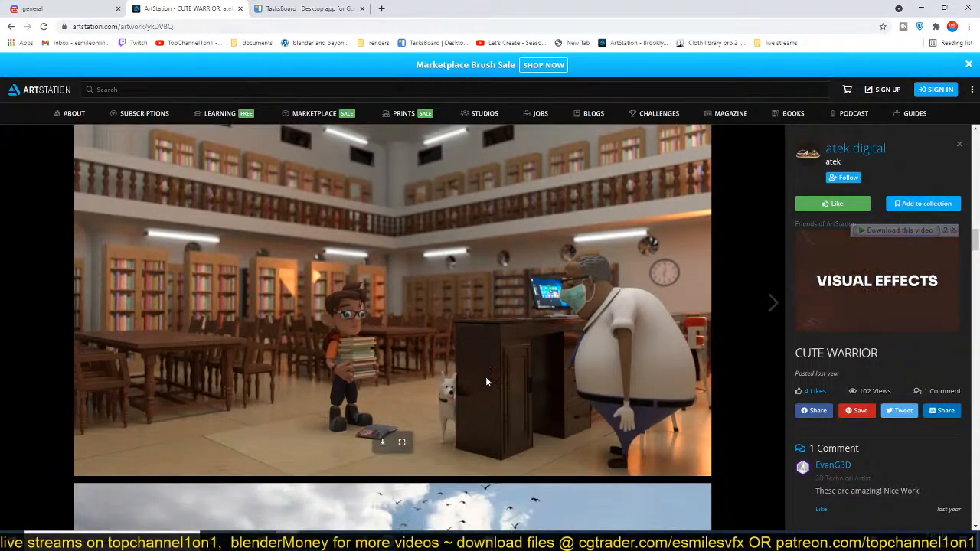
# Step: Browse the gallery renders from the snowy mountain lake through the red egg-shaped cars to the switch PowerPack Sleek packaging
pyautogui.scroll(-3, 482, 382)
pyautogui.scroll(-5, 485, 403)
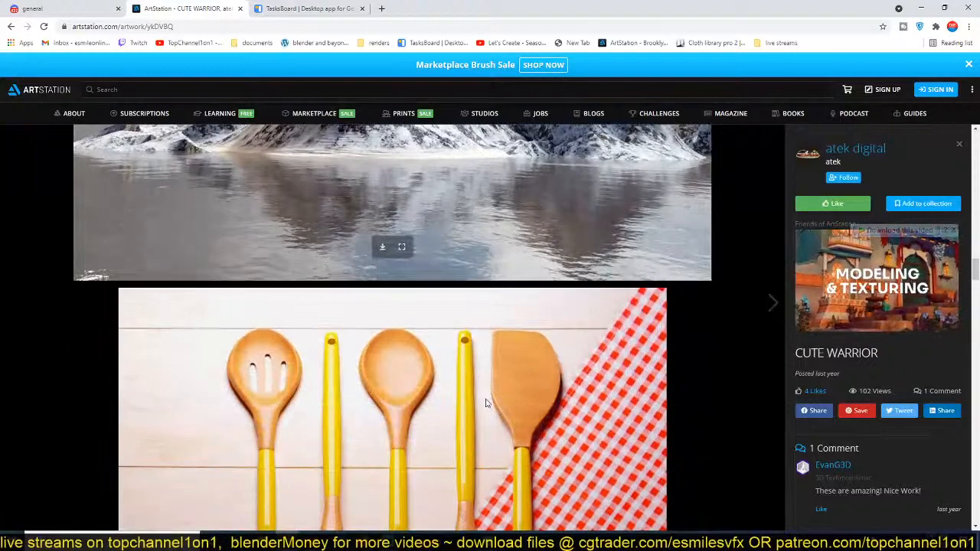
pyautogui.scroll(3, 485, 403)
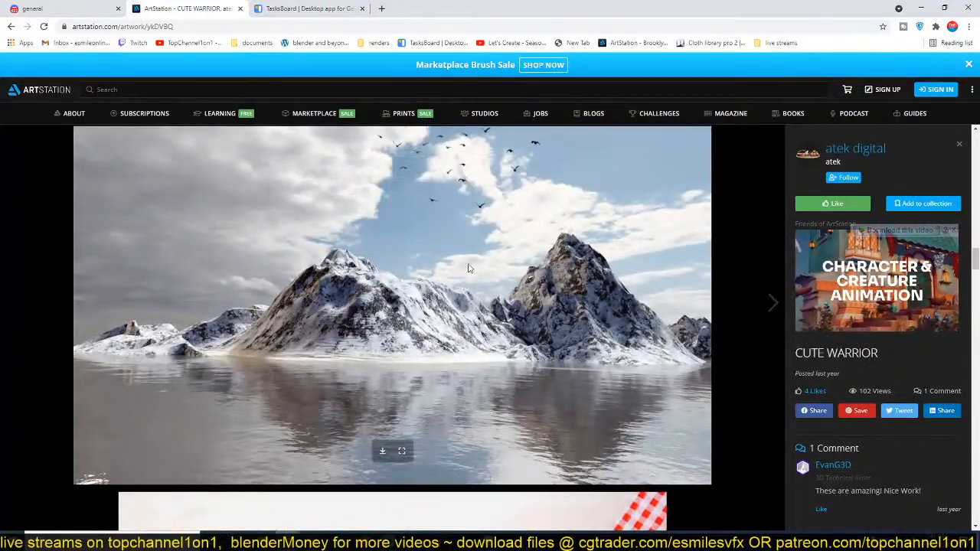
pyautogui.scroll(-2, 481, 378)
pyautogui.scroll(-10, 481, 379)
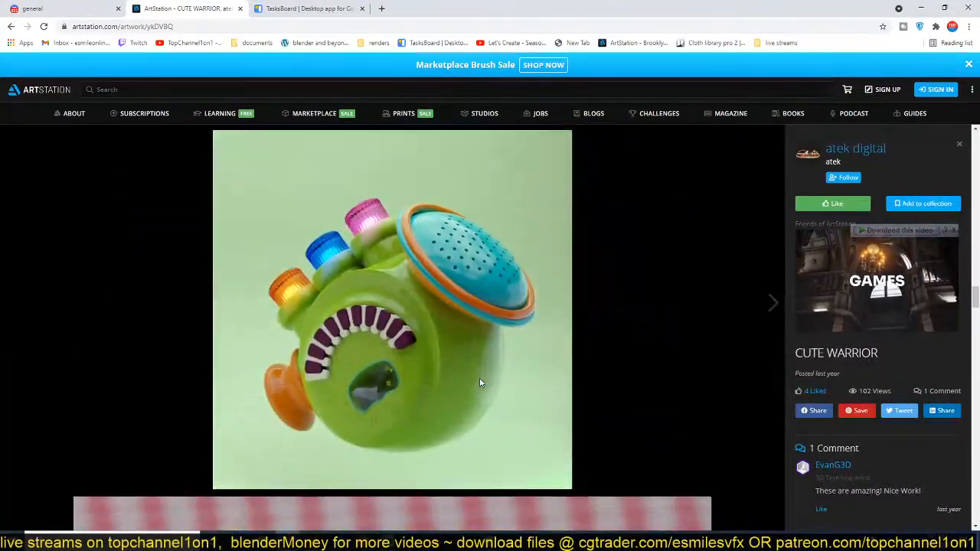
pyautogui.scroll(-8, 481, 383)
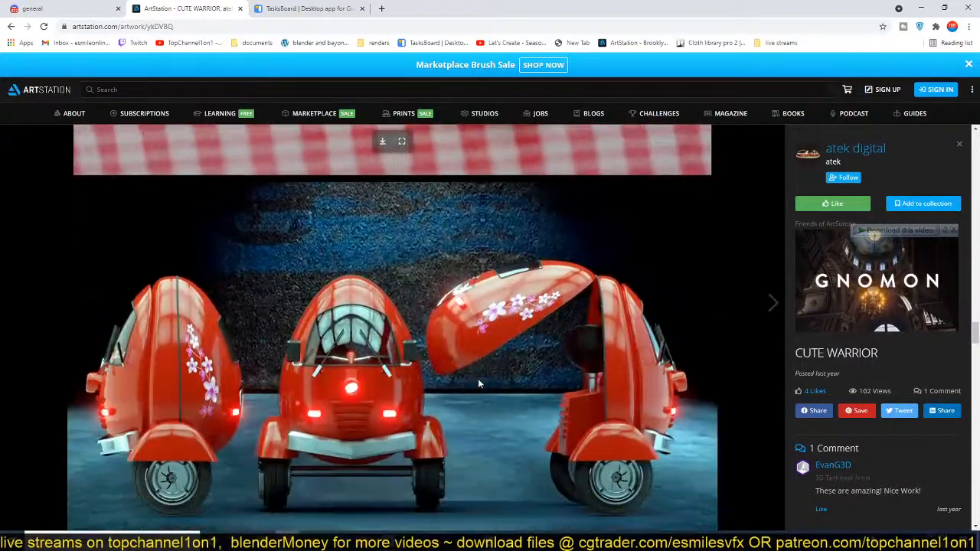
pyautogui.scroll(-10, 478, 382)
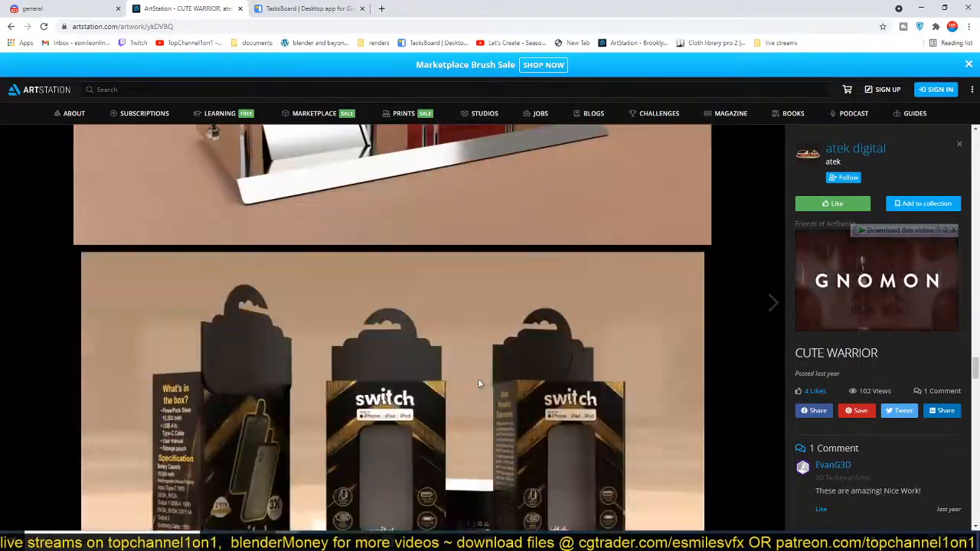
pyautogui.scroll(-1, 478, 383)
pyautogui.scroll(2, 444, 377)
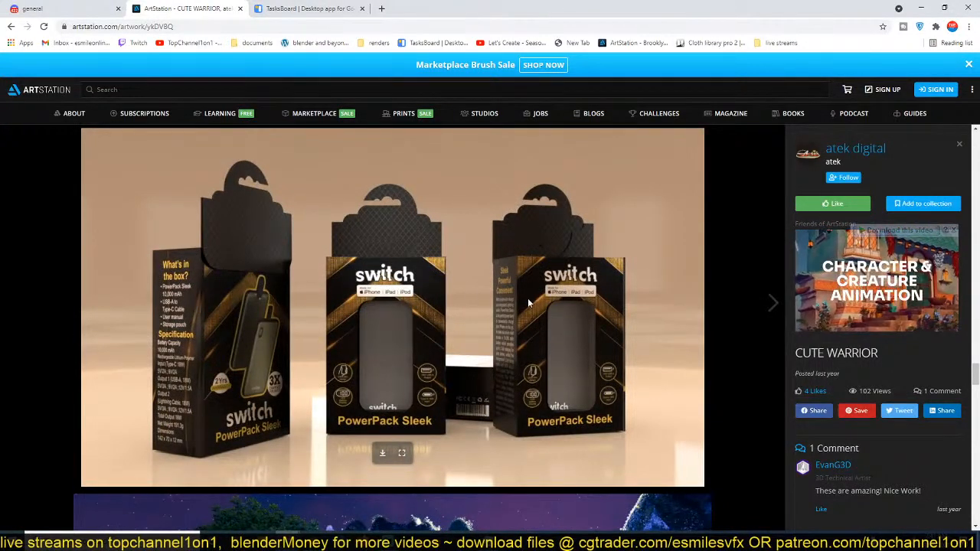
# Step: Examine the gallery renders from the moonlit mushroom house to the old man character views
pyautogui.scroll(-5, 491, 377)
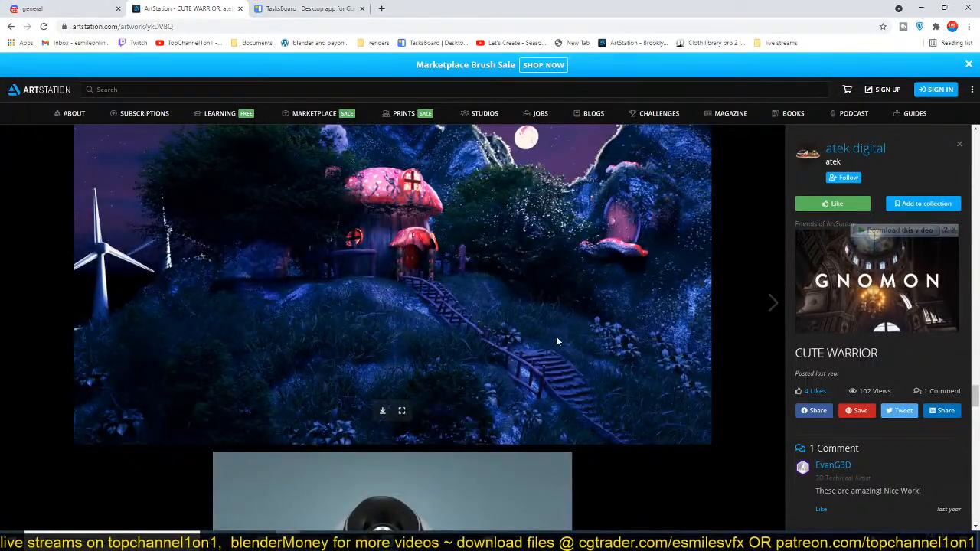
pyautogui.scroll(1, 572, 338)
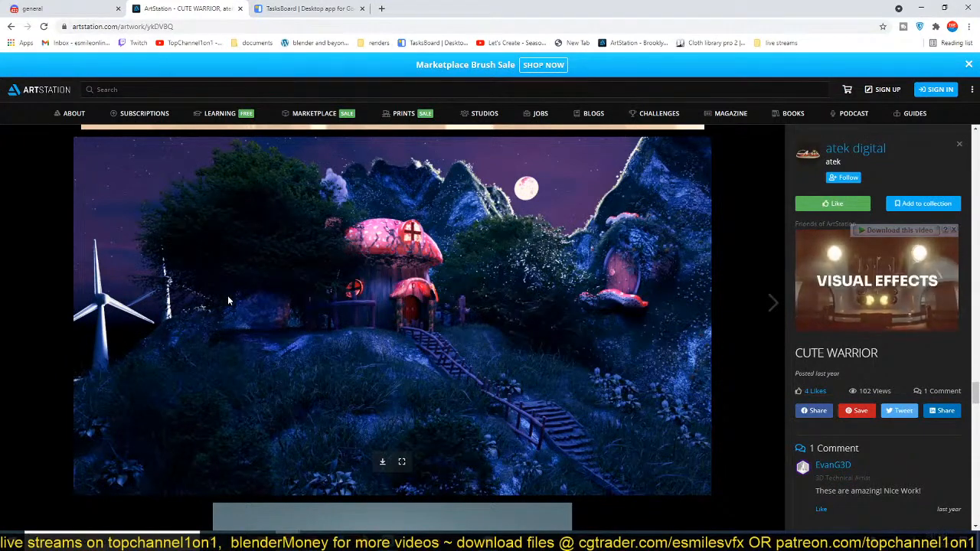
pyautogui.scroll(-2, 535, 421)
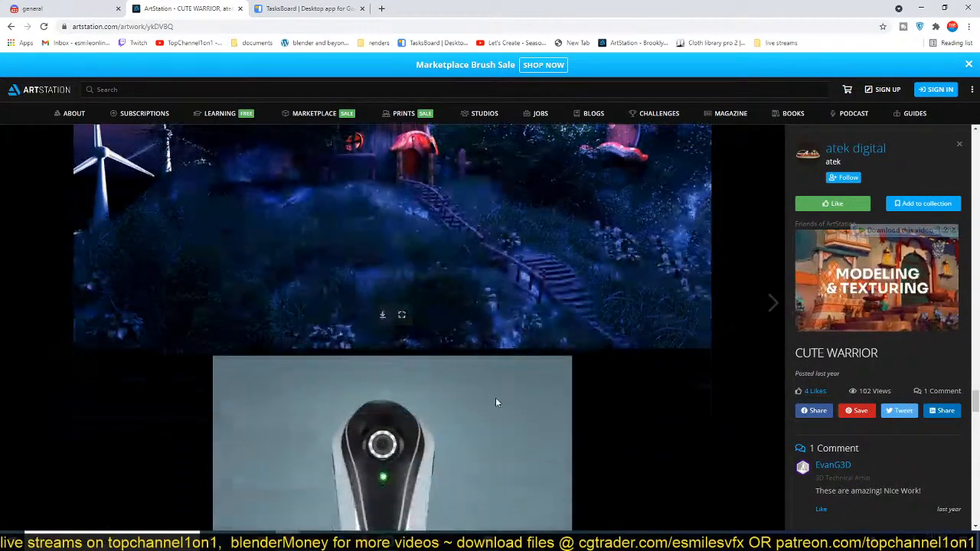
pyautogui.scroll(-3, 329, 306)
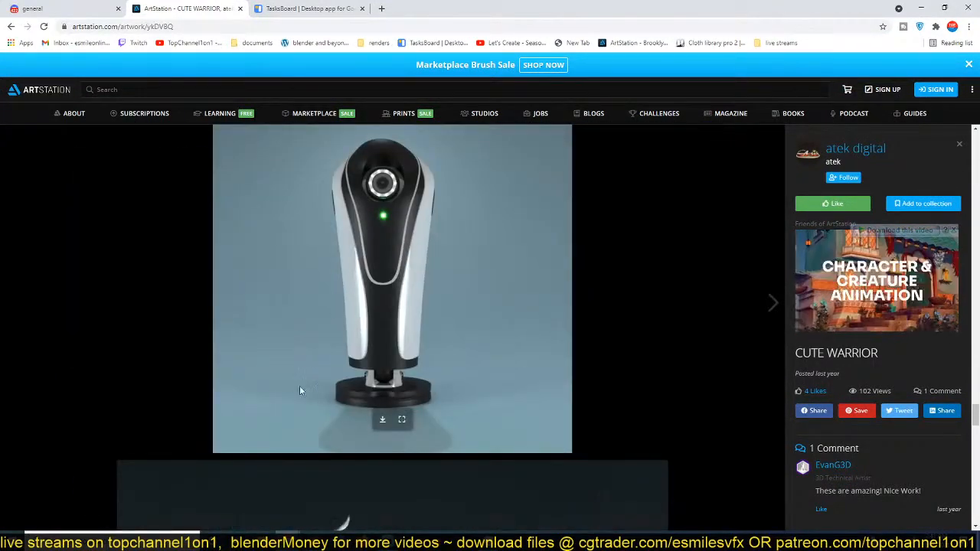
pyautogui.scroll(-5, 301, 386)
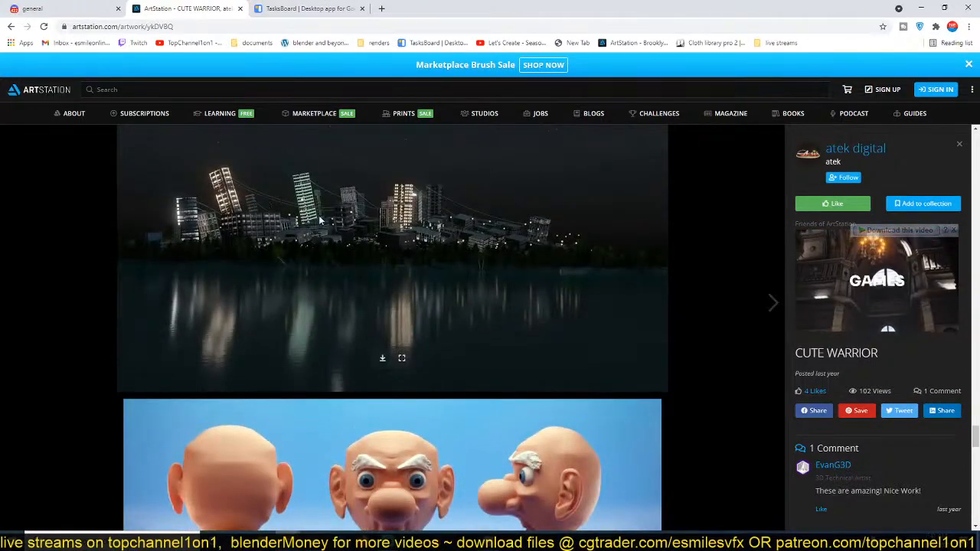
pyautogui.scroll(-10, 477, 408)
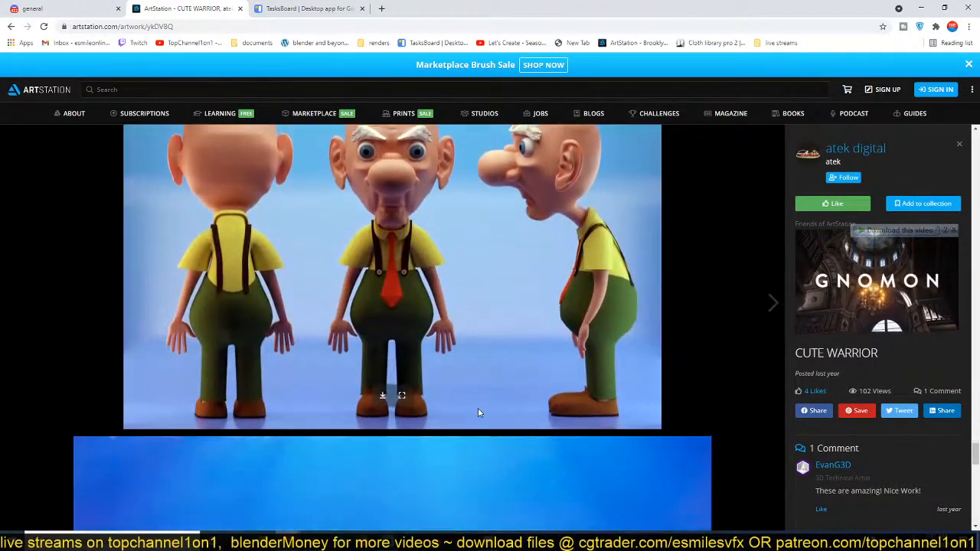
# Step: Examine the render of coloured powder bowls and compare it with the food tray render below it
pyautogui.scroll(-3, 478, 413)
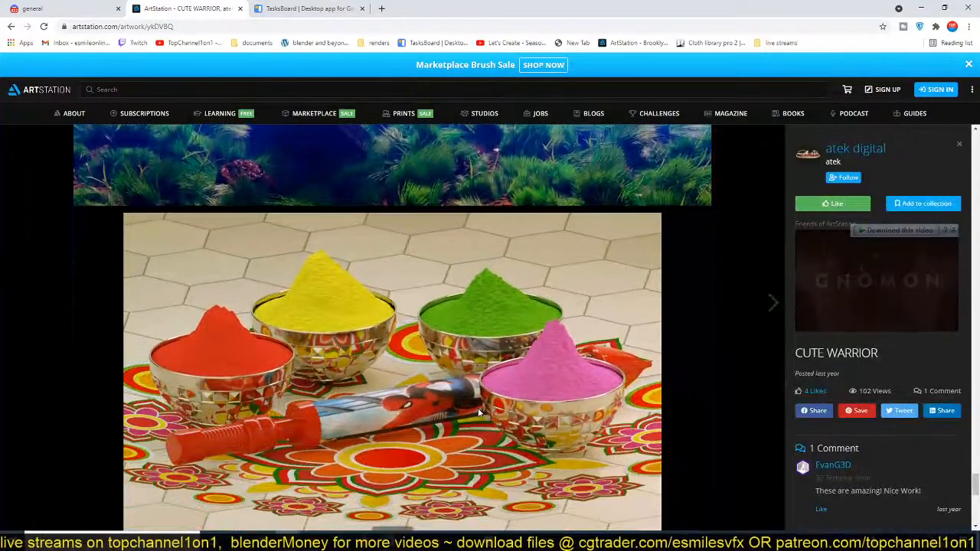
pyautogui.scroll(-2, 478, 413)
pyautogui.scroll(1, 478, 413)
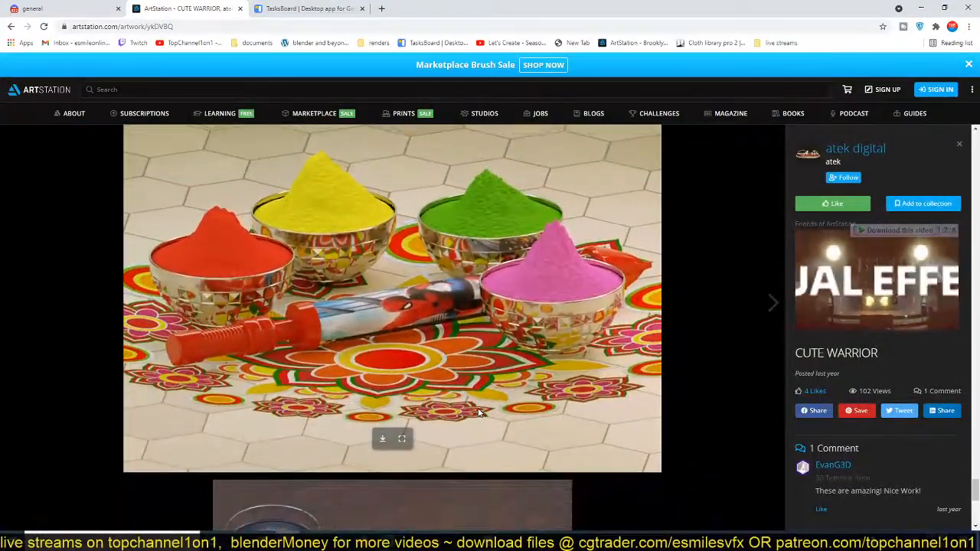
pyautogui.scroll(-2, 478, 413)
pyautogui.scroll(3, 478, 413)
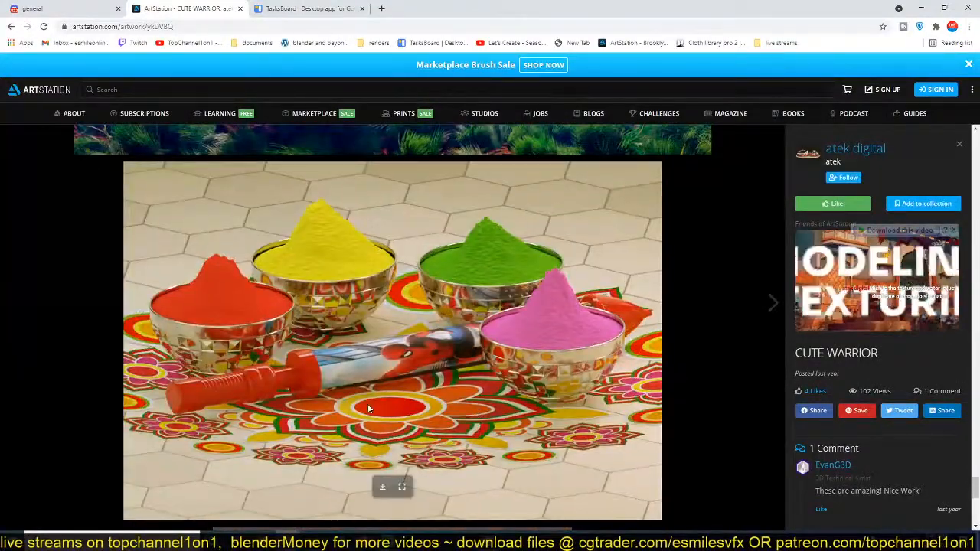
pyautogui.scroll(-1, 368, 408)
pyautogui.scroll(-6, 367, 408)
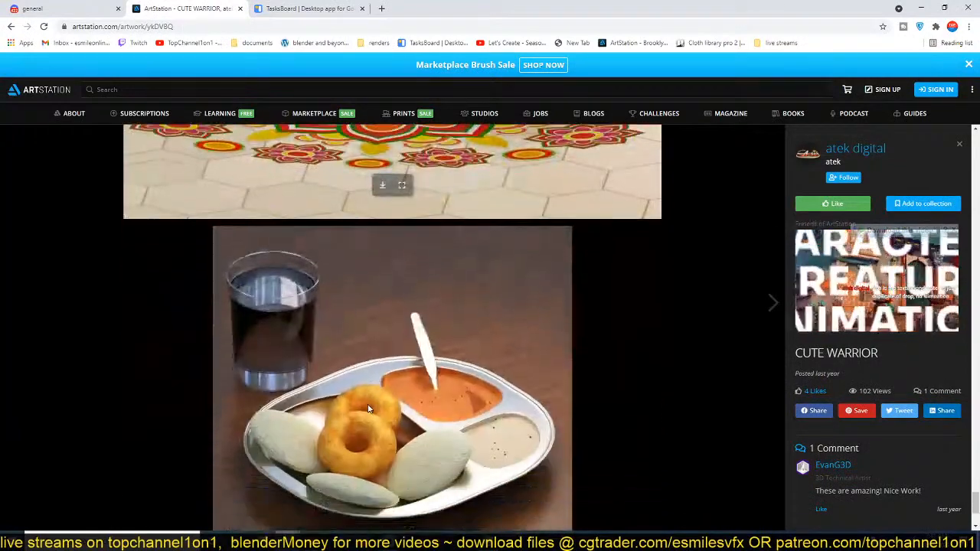
pyautogui.scroll(6, 368, 404)
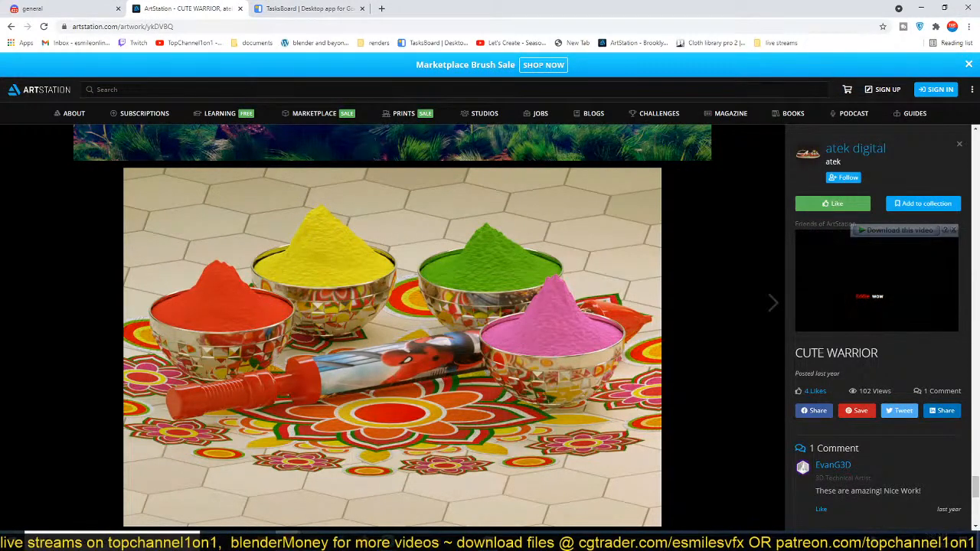
# Step: Go back up through the gallery to the goldfish bowl render, passing the underwater shipwreck and red cars
pyautogui.scroll(15, 398, 351)
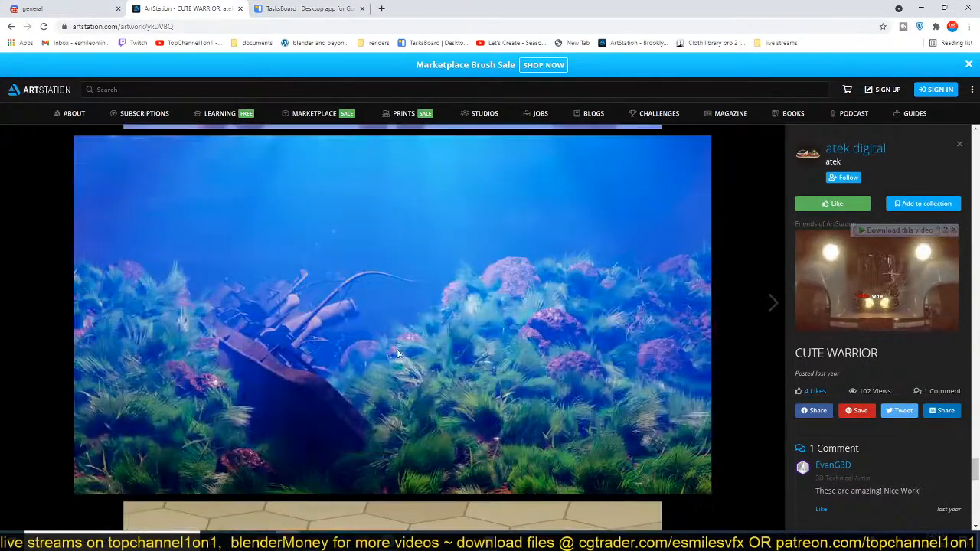
pyautogui.scroll(15, 395, 357)
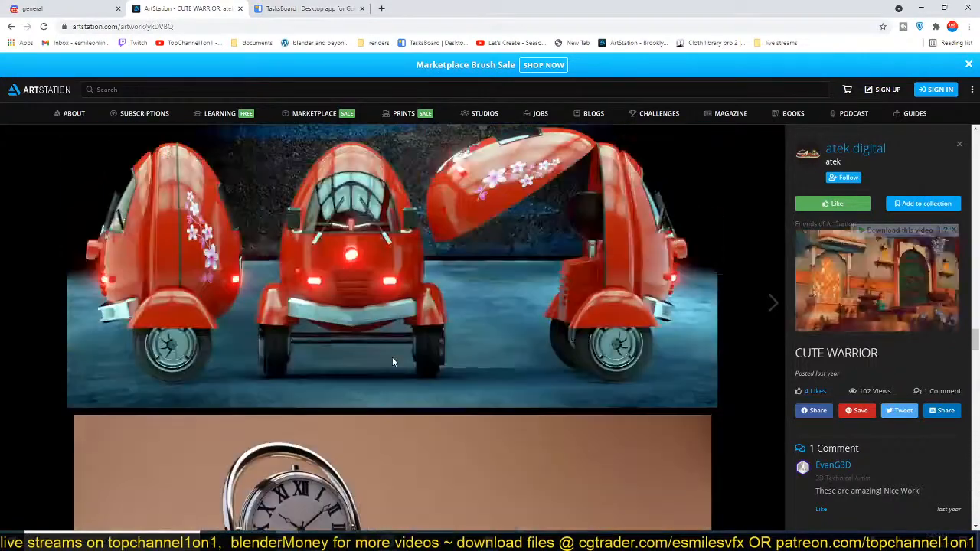
pyautogui.scroll(15, 392, 359)
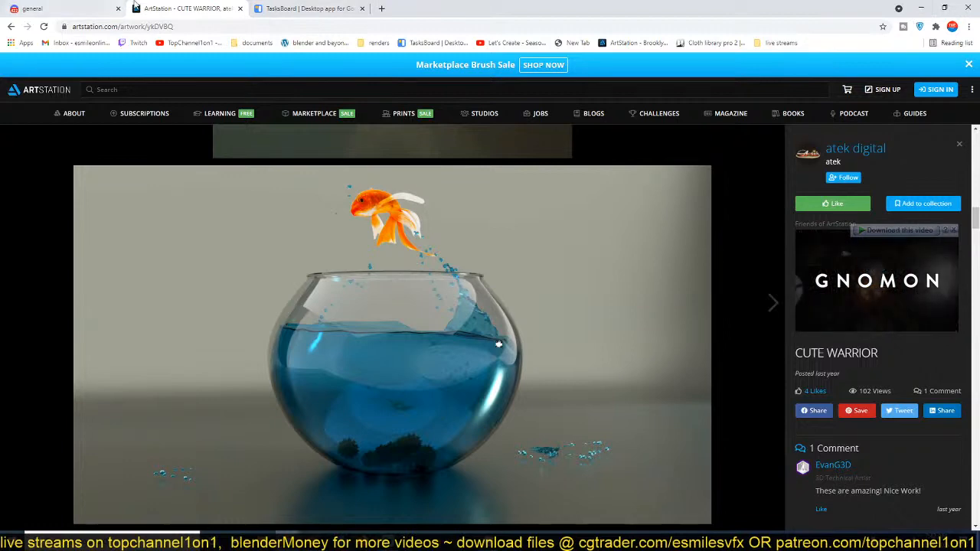
# Step: Check the Discord general channel, switch back to the building scene in Blender and select the Light object
pyautogui.click(96, 8)
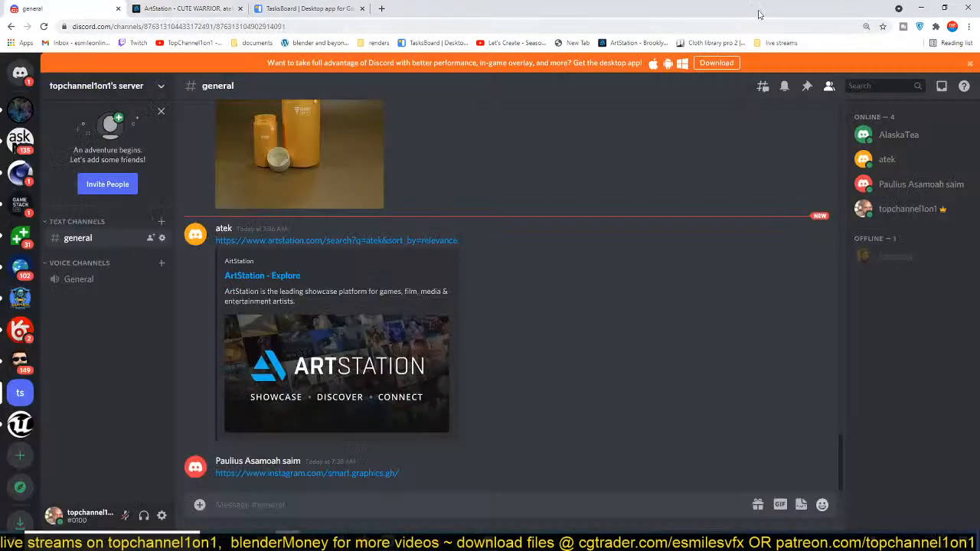
pyautogui.click(923, 9)
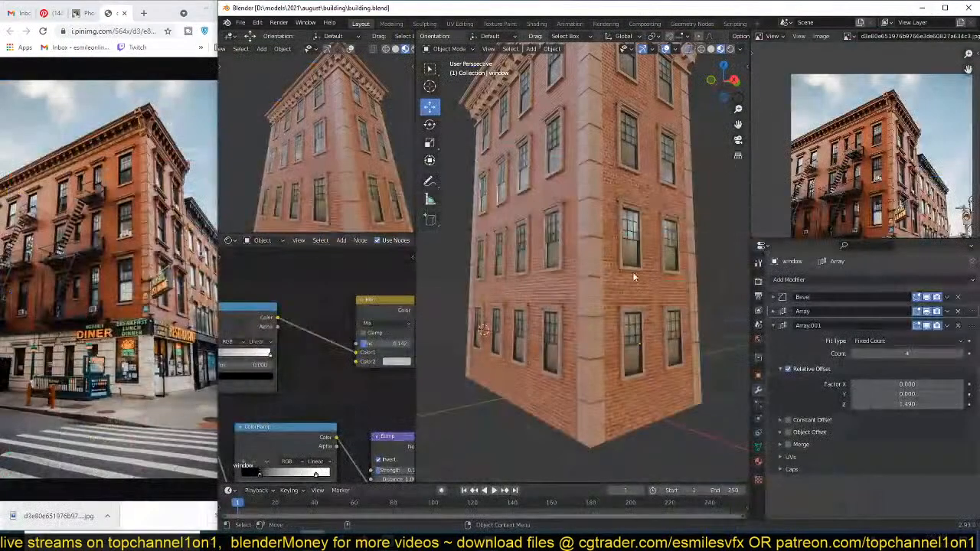
pyautogui.scroll(-1, 632, 331)
pyautogui.click(717, 301)
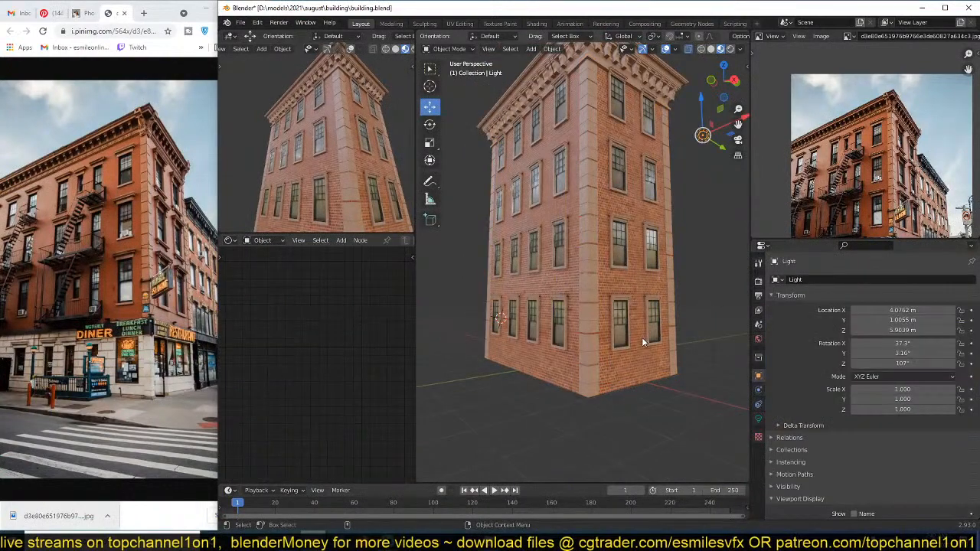
# Step: Select the roof cornice, its brackets and the mirror empty, and move them up slightly together
pyautogui.moveTo(643, 343); pyautogui.dragTo(611, 308, button='middle')
pyautogui.click(611, 307)
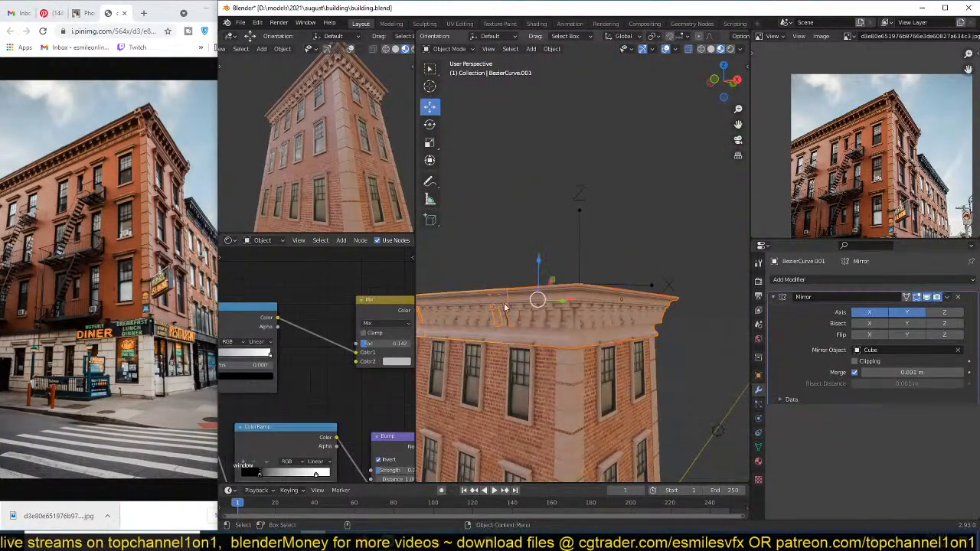
pyautogui.moveTo(504, 308); pyautogui.dragTo(551, 263, button='middle')
pyautogui.click(561, 262)
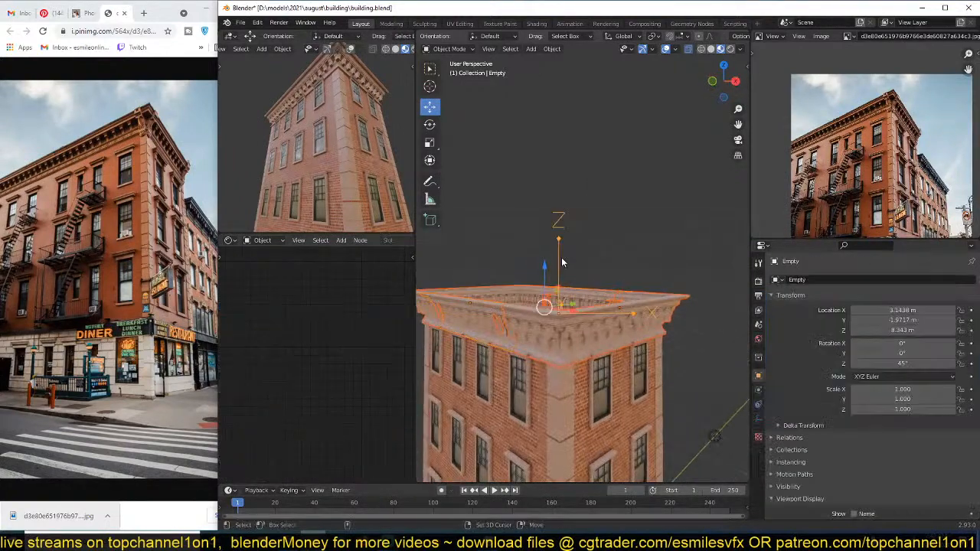
pyautogui.moveTo(562, 262); pyautogui.dragTo(566, 245)
pyautogui.moveTo(566, 245); pyautogui.dragTo(570, 314, button='middle')
# Step: Reveal the brick body's hidden geometry and raise its top face to meet the underside of the cornice
pyautogui.click(563, 357)
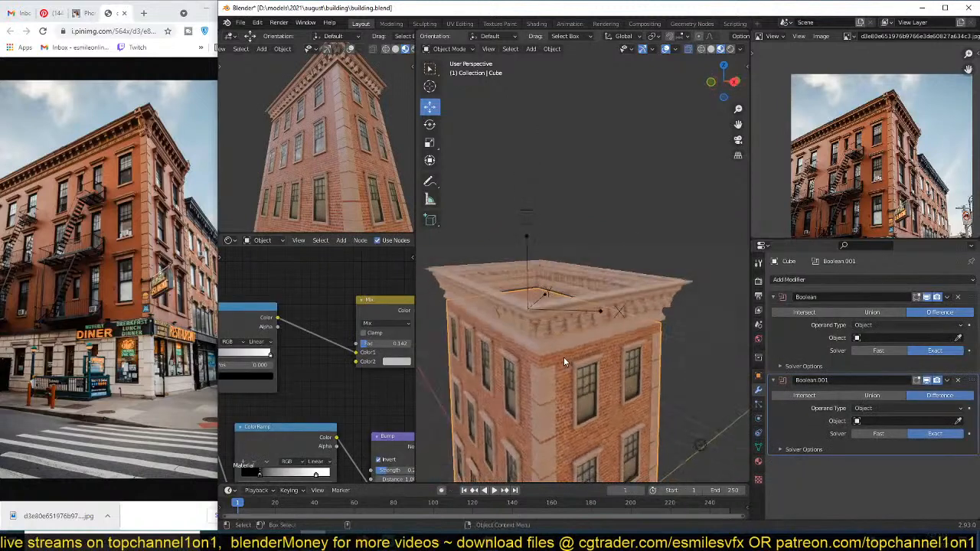
pyautogui.press('Tab')
pyautogui.hotkey('alt', 'h')
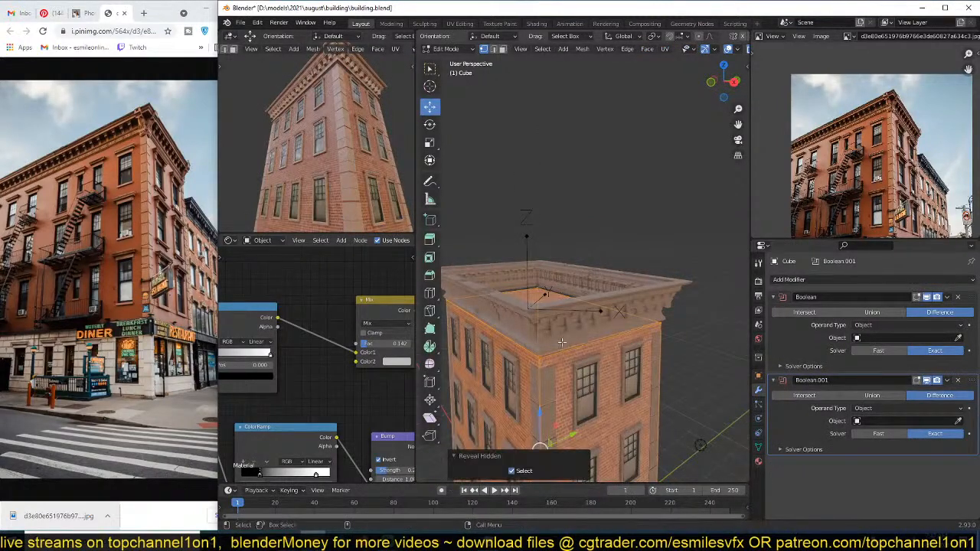
pyautogui.moveTo(538, 309); pyautogui.dragTo(538, 349, button='middle')
pyautogui.press('3')
pyautogui.click(531, 293)
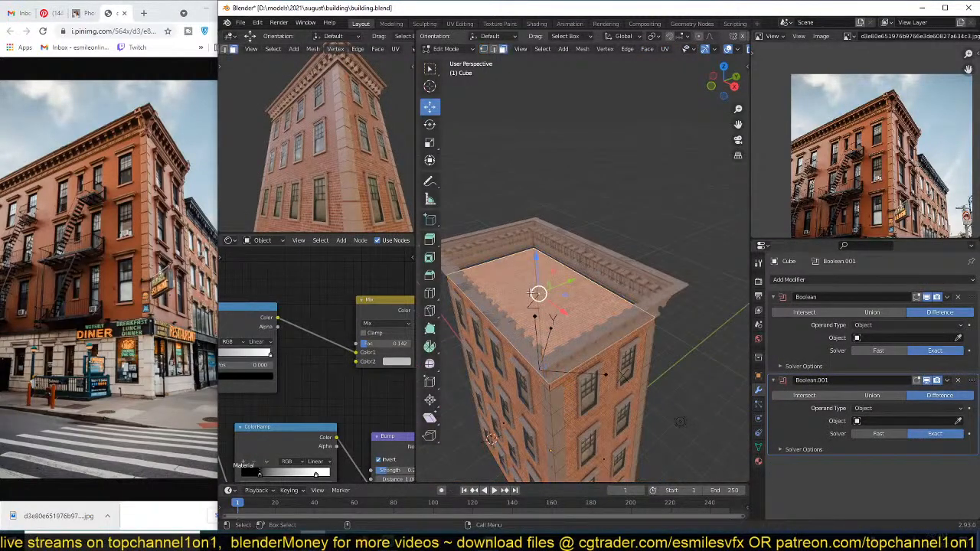
pyautogui.moveTo(546, 298); pyautogui.dragTo(549, 254, button='middle')
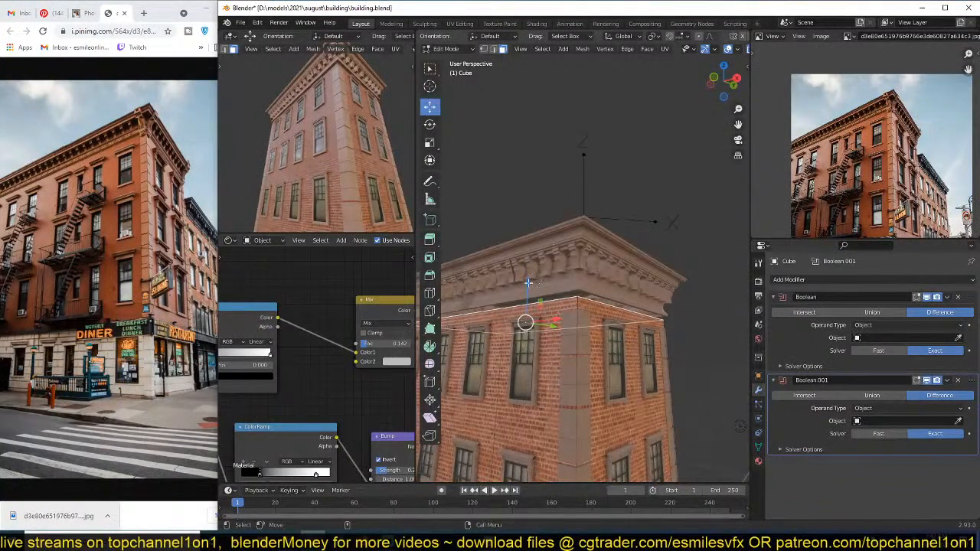
pyautogui.moveTo(528, 283); pyautogui.dragTo(528, 272)
pyautogui.press('Tab')
# Step: Remove both Boolean modifiers from the brick body and save the file
pyautogui.scroll(-1, 620, 338)
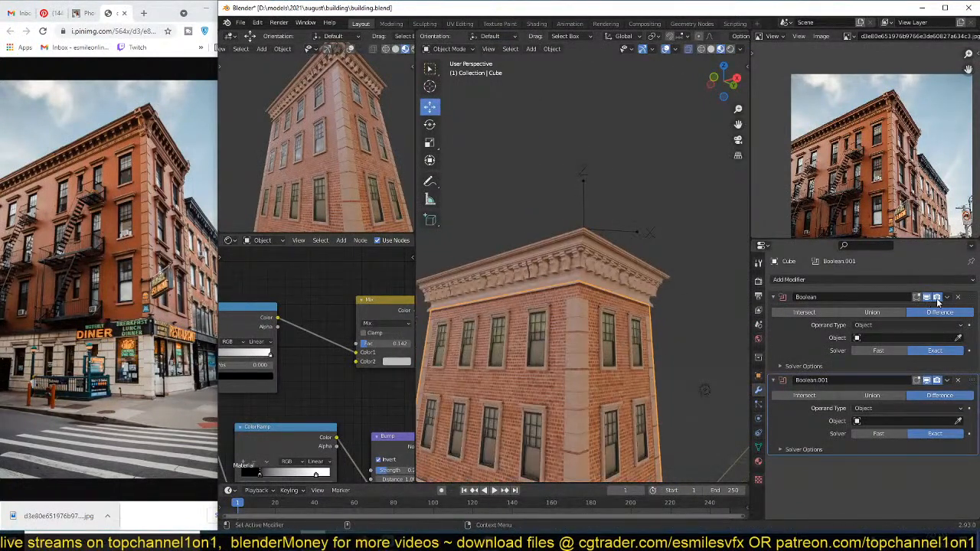
pyautogui.click(957, 297)
pyautogui.click(958, 297)
pyautogui.hotkey('alt', 'a')
pyautogui.keyDown('shift'); pyautogui.moveTo(597, 329); pyautogui.dragTo(634, 269, button='middle'); pyautogui.keyUp('shift')
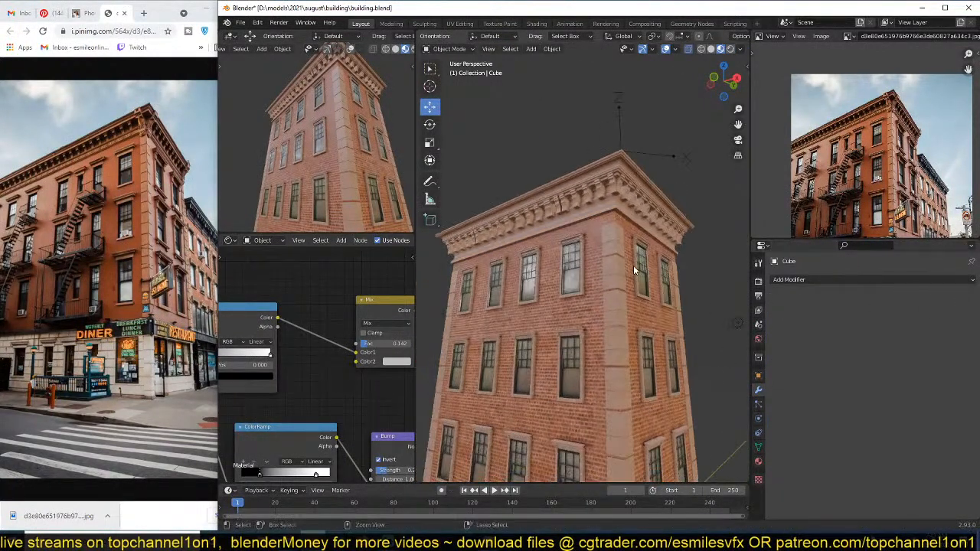
pyautogui.hotkey('ctrl', 's')
# Step: Set the corner stones' Array count to 13 so they reach the cornice, and save the file
pyautogui.moveTo(626, 331); pyautogui.dragTo(626, 274, button='middle')
pyautogui.moveTo(402, 215); pyautogui.dragTo(350, 209, button='middle')
pyautogui.moveTo(560, 210); pyautogui.dragTo(605, 198, button='middle')
pyautogui.click(588, 215)
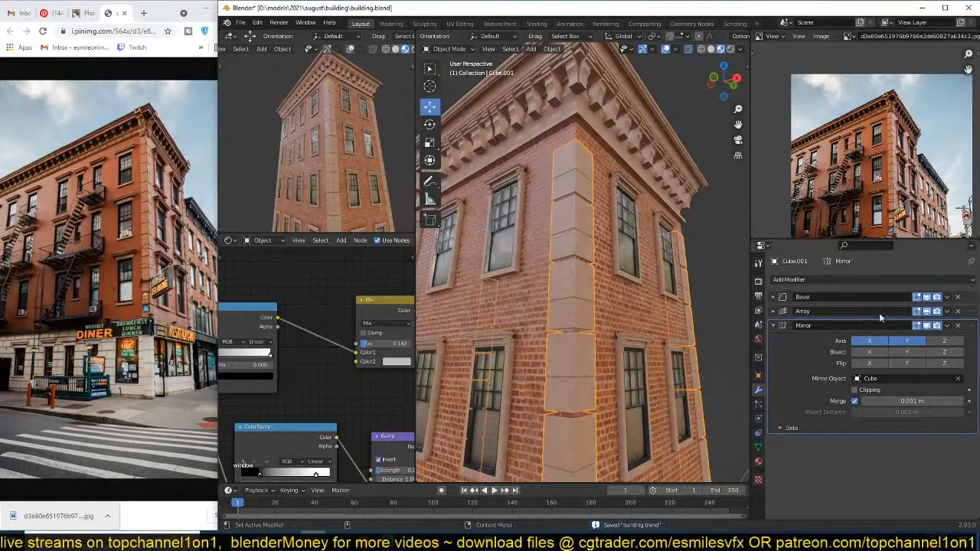
pyautogui.click(782, 311)
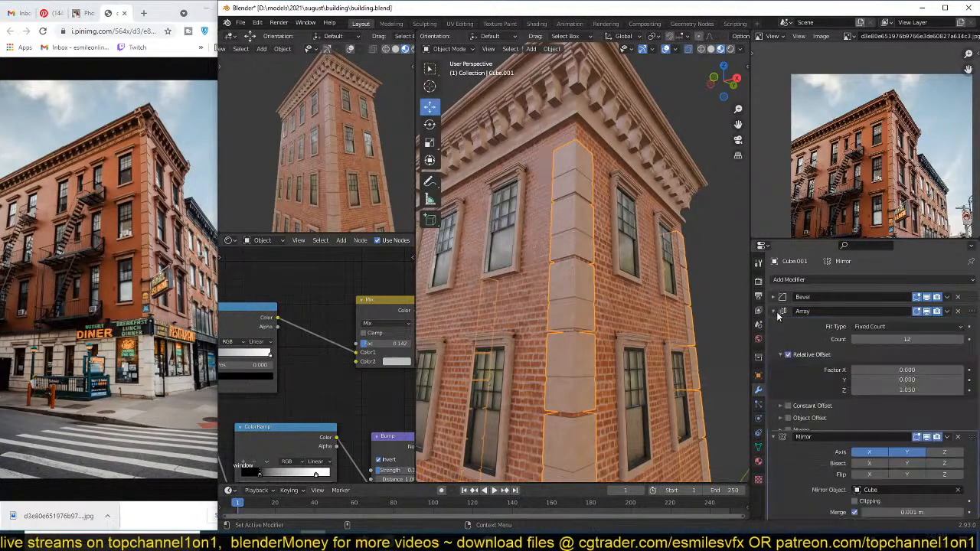
pyautogui.click(961, 341)
pyautogui.hotkey('alt', 'a')
pyautogui.scroll(-5, 604, 294)
pyautogui.keyDown('shift'); pyautogui.moveTo(604, 294); pyautogui.dragTo(612, 228, button='middle'); pyautogui.keyUp('shift')
pyautogui.hotkey('ctrl', 's')
pyautogui.scroll(-3, 309, 176)
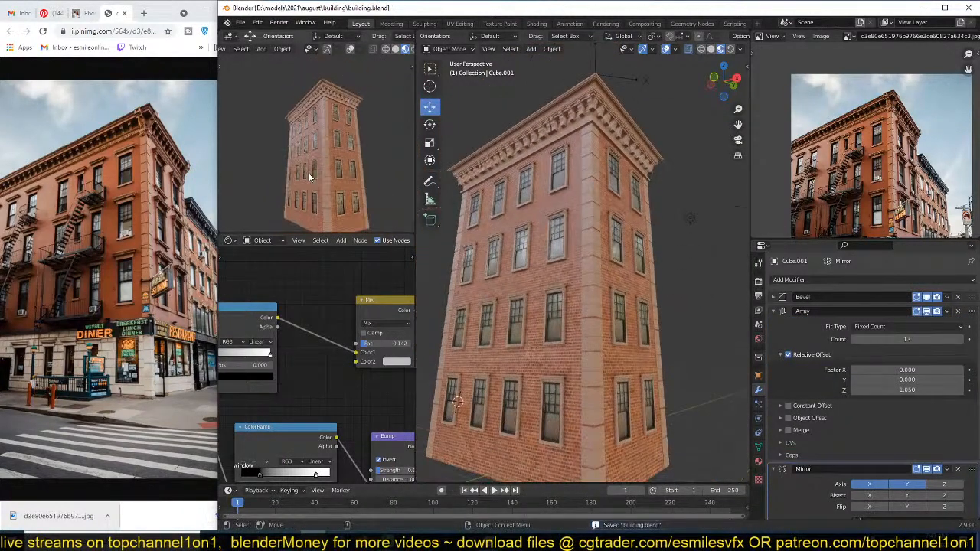
# Step: Compare the model's facade with the reference photo, from the fire escapes down to the diner storefront
pyautogui.keyDown('shift'); pyautogui.moveTo(309, 177); pyautogui.dragTo(326, 129, button='middle'); pyautogui.keyUp('shift')
pyautogui.scroll(-2, 822, 153)
pyautogui.scroll(1, 789, 169)
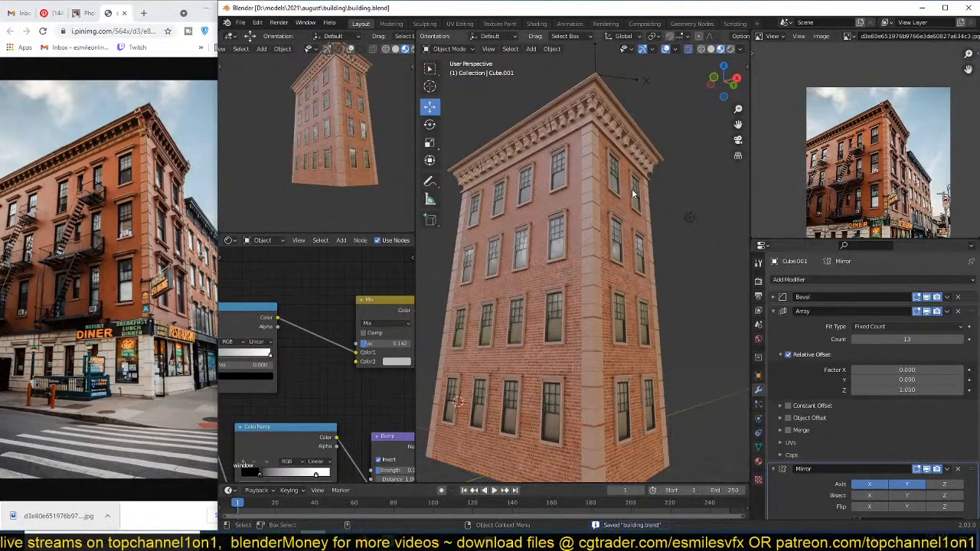
pyautogui.moveTo(632, 194); pyautogui.dragTo(647, 191, button='middle')
pyautogui.scroll(3, 850, 175)
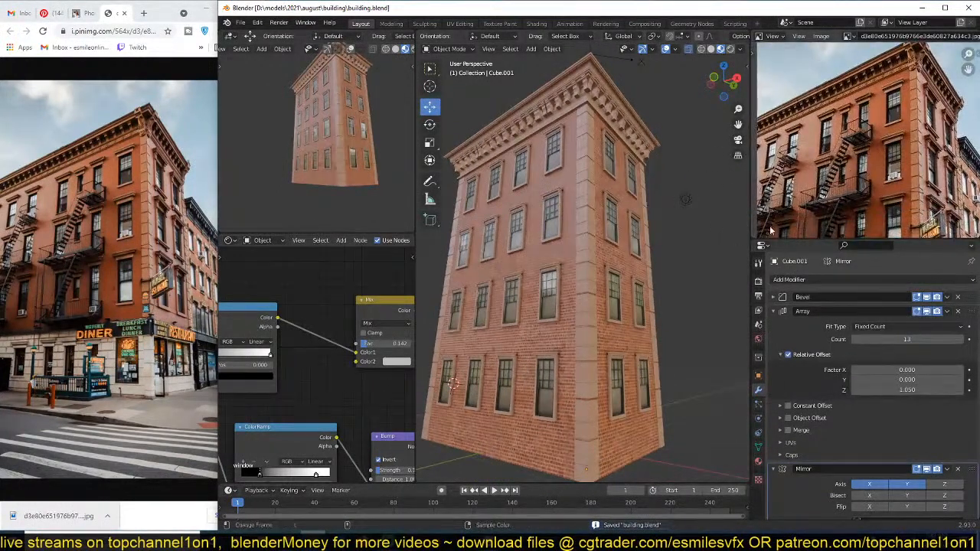
pyautogui.scroll(1, 770, 229)
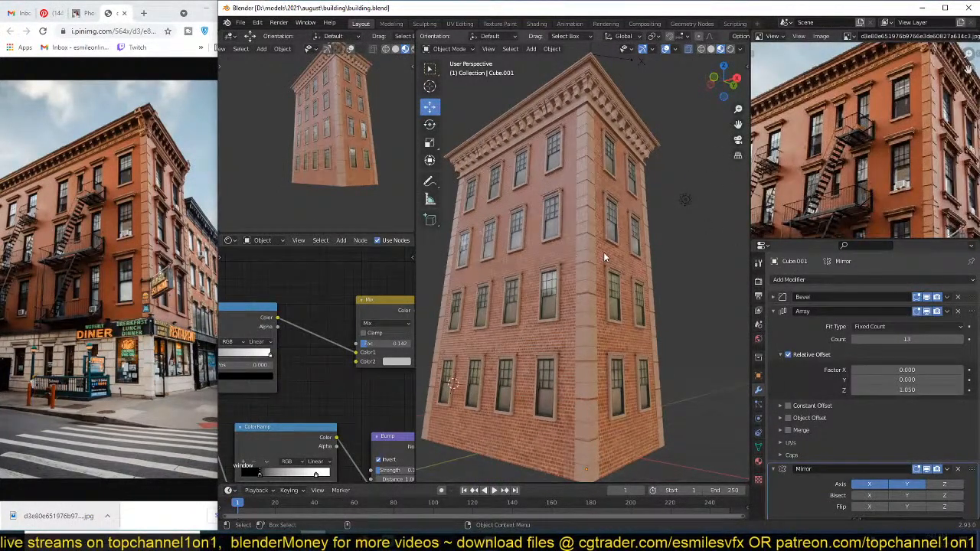
pyautogui.moveTo(600, 253); pyautogui.dragTo(616, 249, button='middle')
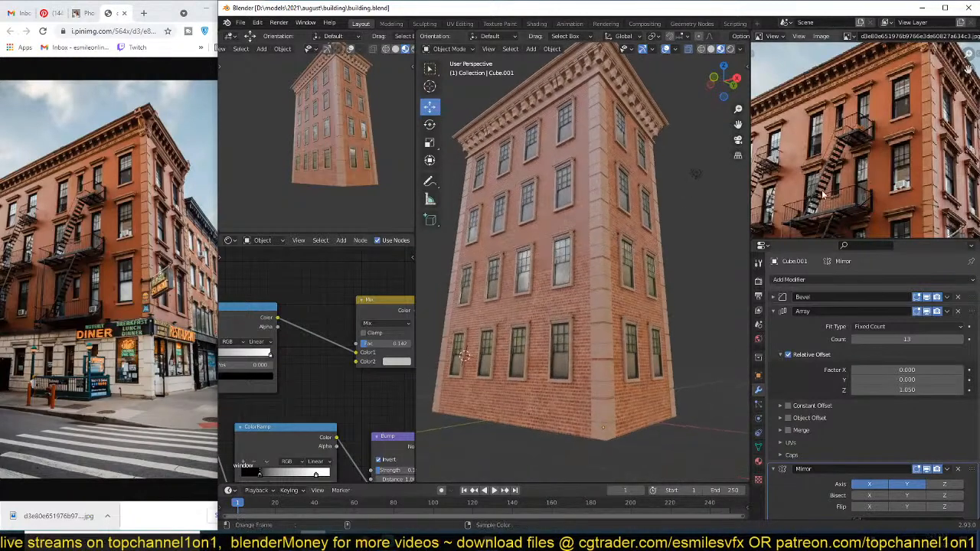
pyautogui.scroll(-2, 876, 160)
pyautogui.moveTo(876, 160); pyautogui.dragTo(895, 112, button='middle')
pyautogui.moveTo(893, 178); pyautogui.dragTo(872, 142, button='middle')
pyautogui.scroll(1, 893, 181)
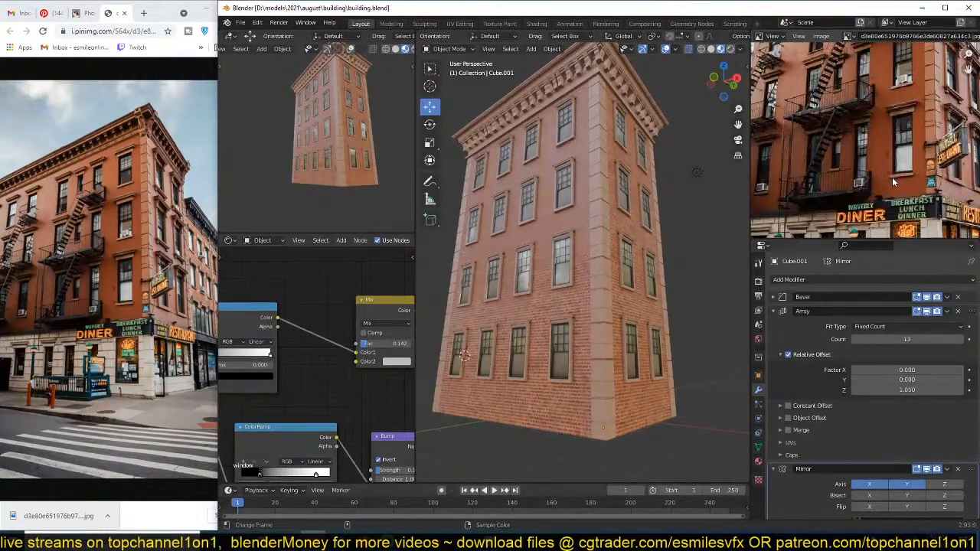
pyautogui.moveTo(893, 181); pyautogui.dragTo(895, 142, button='middle')
pyautogui.scroll(-2, 882, 156)
# Step: Select the whole building in front view and move it up about 2.23 m along Z
pyautogui.click(635, 229)
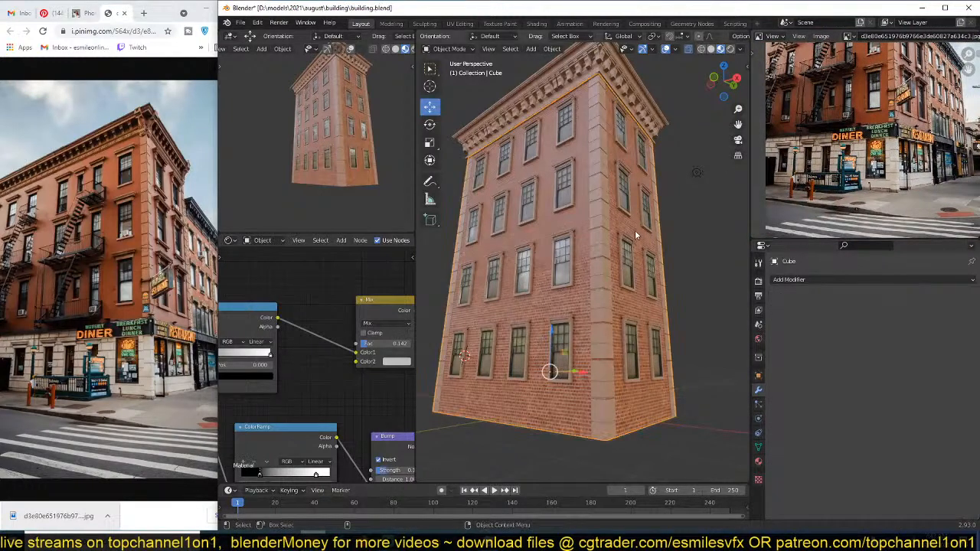
pyautogui.press('KP_1')
pyautogui.moveTo(509, 142); pyautogui.dragTo(650, 385)
pyautogui.press('g')
pyautogui.press('z')
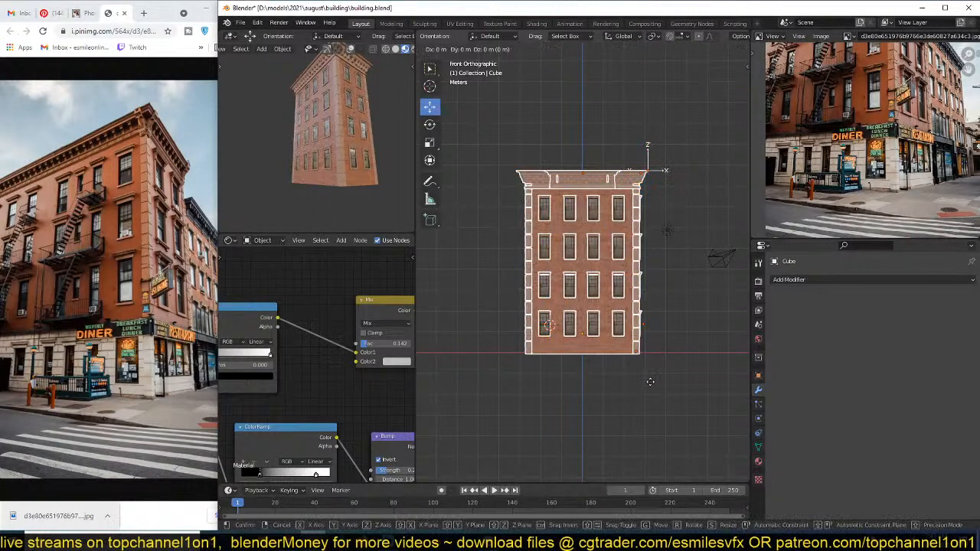
pyautogui.click(648, 348)
pyautogui.scroll(2, 649, 349)
pyautogui.moveTo(648, 348); pyautogui.dragTo(612, 310, button='middle')
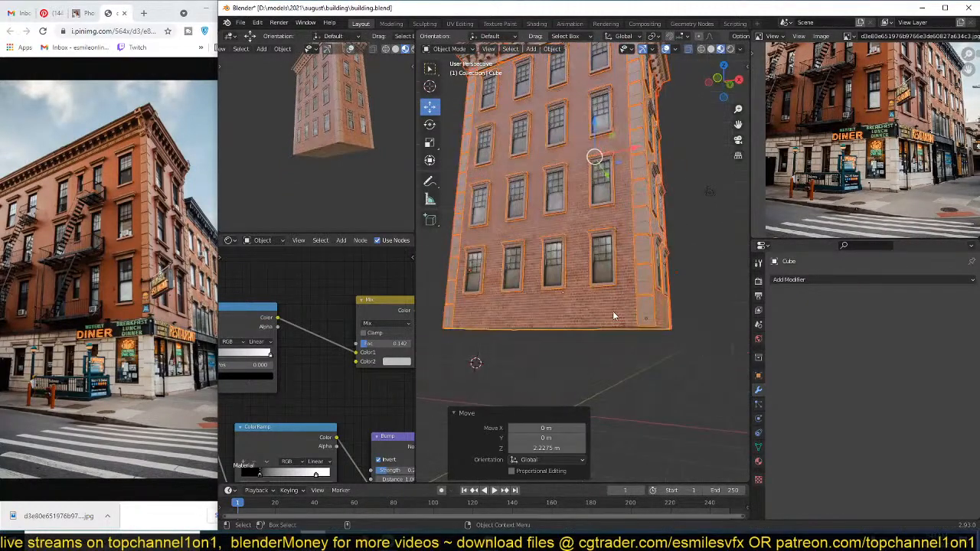
# Step: Duplicate the brick body and move the copy straight down to ground level
pyautogui.click(614, 311)
pyautogui.press('g')
pyautogui.press('z')
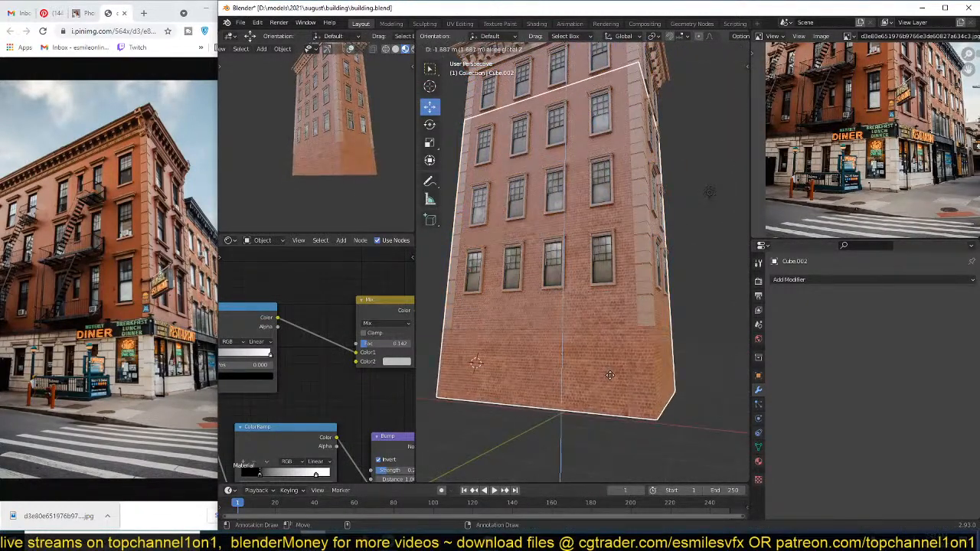
pyautogui.click(633, 250)
# Step: Lower the copy's top face about 6.2 m along Z to form a low ground-floor block beneath the building
pyautogui.press('Tab')
pyautogui.moveTo(628, 267); pyautogui.dragTo(623, 295, button='middle')
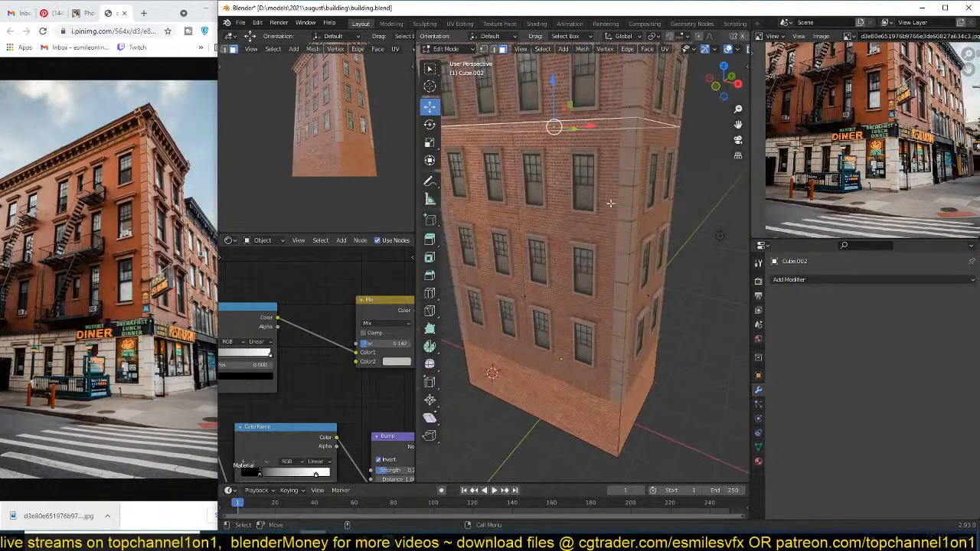
pyautogui.moveTo(612, 204); pyautogui.dragTo(631, 164, button='middle')
pyautogui.press('g')
pyautogui.press('z')
pyautogui.click(628, 373)
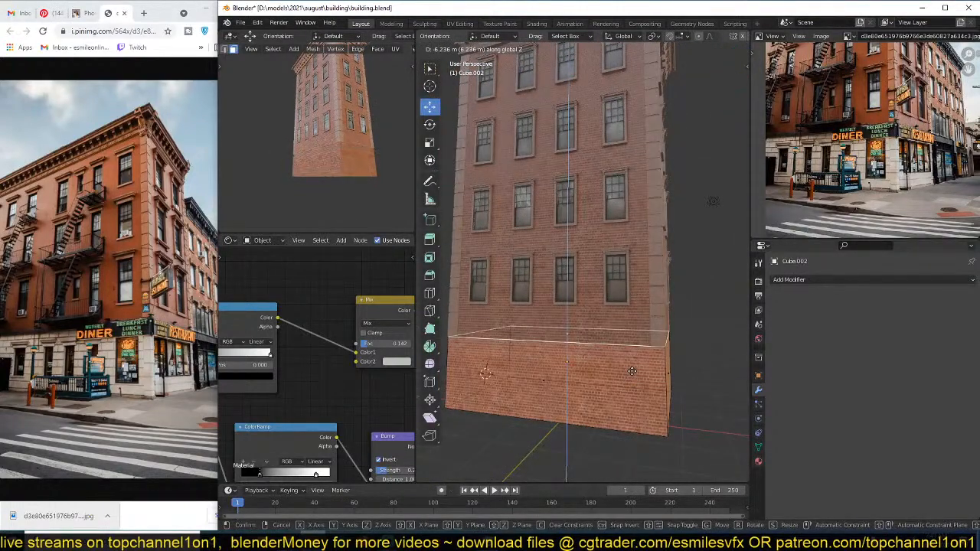
pyautogui.press('Tab')
pyautogui.moveTo(628, 373); pyautogui.dragTo(567, 326, button='middle')
pyautogui.scroll(3, 616, 348)
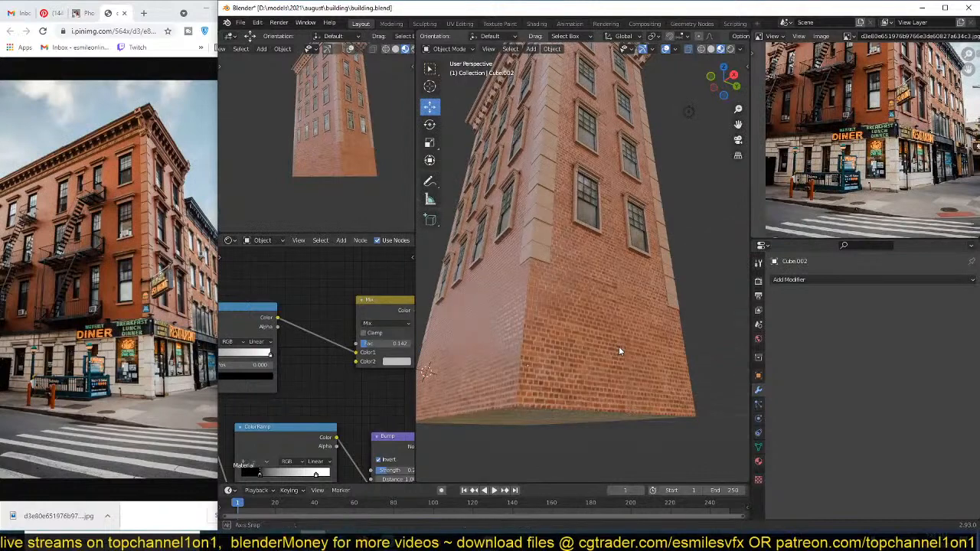
# Step: Link the corner stones' material to the ground-floor block
pyautogui.click(633, 348)
pyautogui.scroll(2, 899, 157)
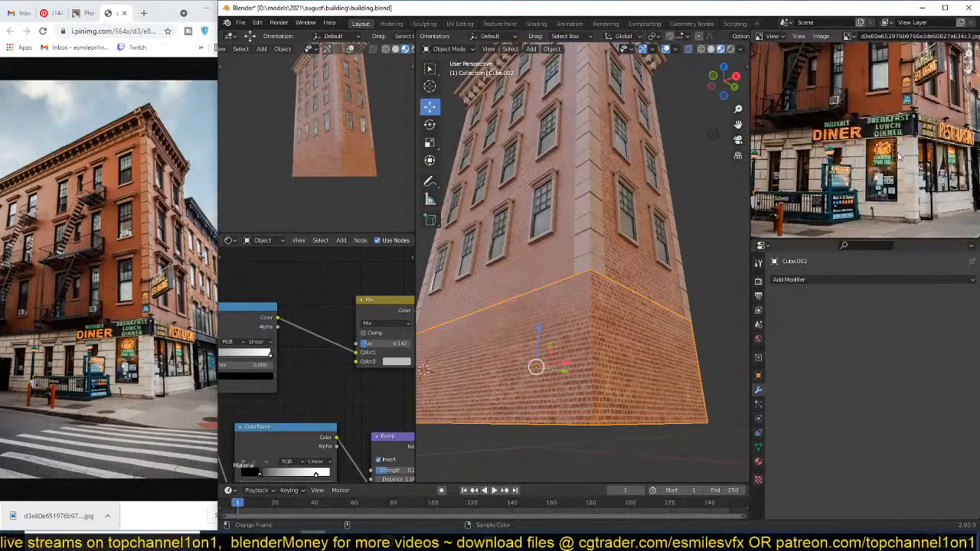
pyautogui.keyDown('shift'); pyautogui.click(634, 226); pyautogui.keyUp('shift')
pyautogui.hotkey('ctrl', 'l')
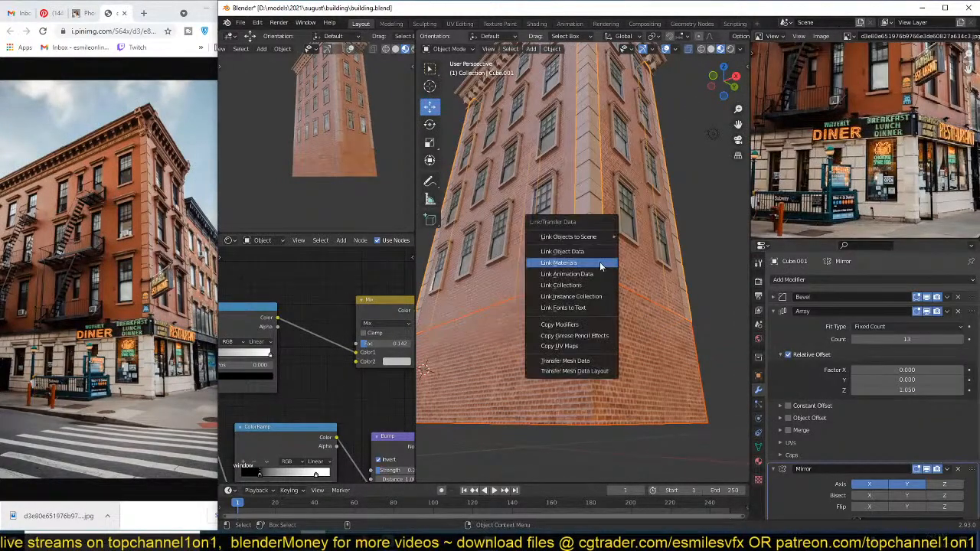
pyautogui.click(601, 264)
pyautogui.moveTo(628, 291); pyautogui.dragTo(621, 318, button='middle')
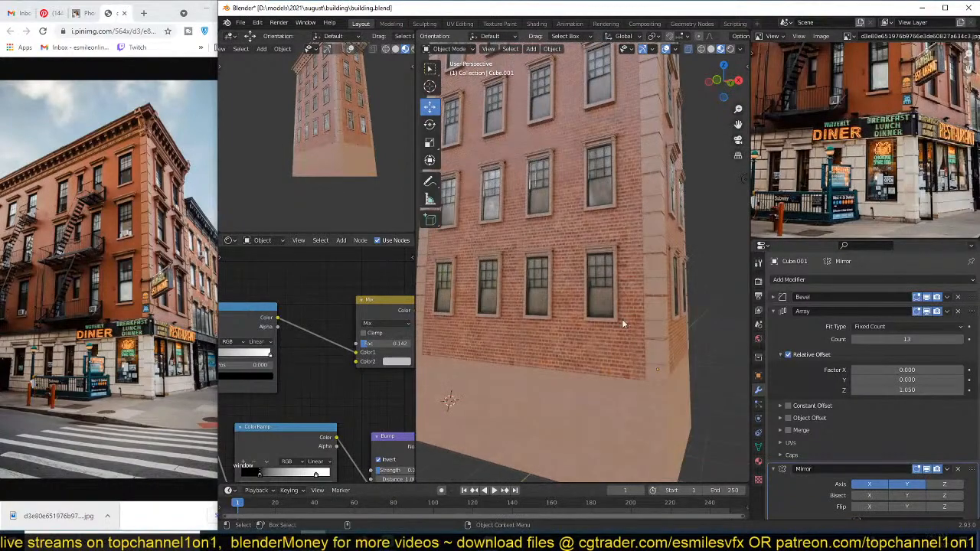
pyautogui.moveTo(558, 312)
pyautogui.mouseDown(button='middle')
pyautogui.moveTo(579, 319)
pyautogui.moveTo(571, 312)
pyautogui.mouseUp(button='middle')
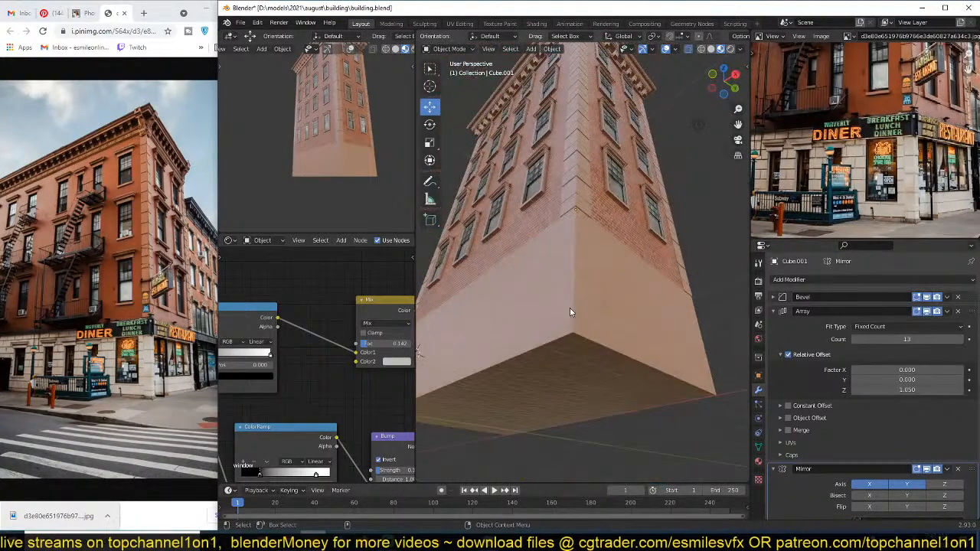
# Step: Apply the ground-floor block's scale and make its window material a single-user copy
pyautogui.click(570, 312)
pyautogui.hotkey('ctrl', 'a')
pyautogui.click(571, 309)
pyautogui.scroll(-5, 387, 242)
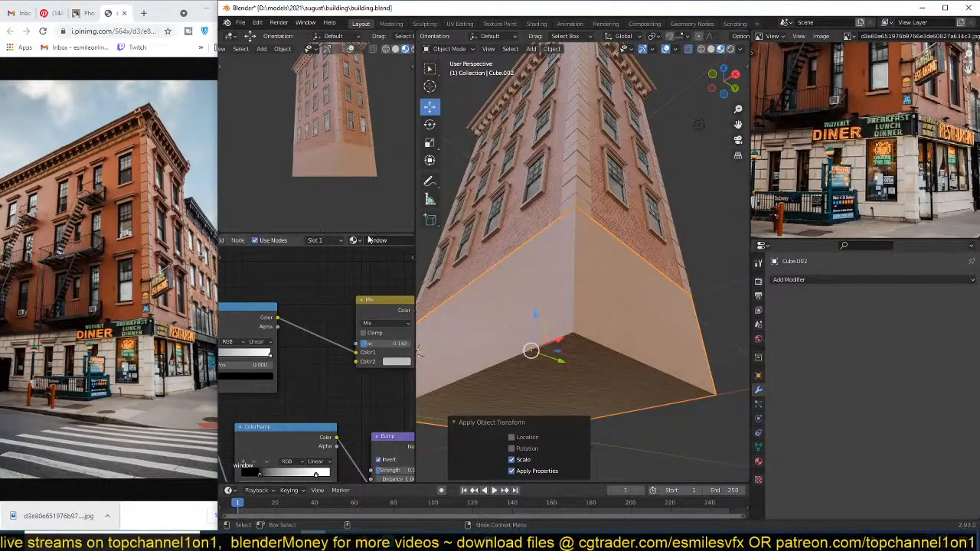
pyautogui.scroll(-3, 387, 245)
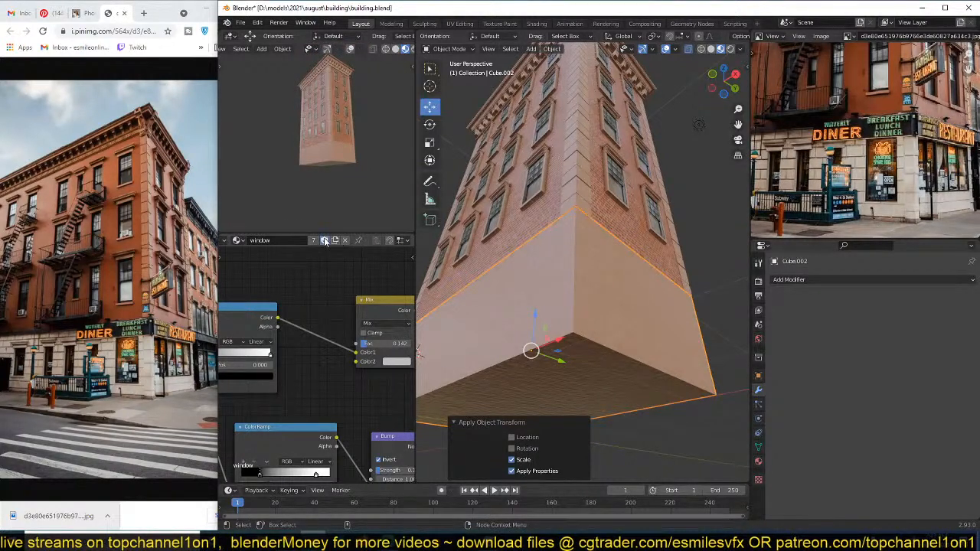
pyautogui.click(316, 241)
# Step: Lighten the second colour of the base-colour Mix node in the copied material to a pale peach
pyautogui.moveTo(406, 327); pyautogui.dragTo(323, 333, button='middle')
pyautogui.moveTo(317, 283); pyautogui.dragTo(322, 370, button='middle')
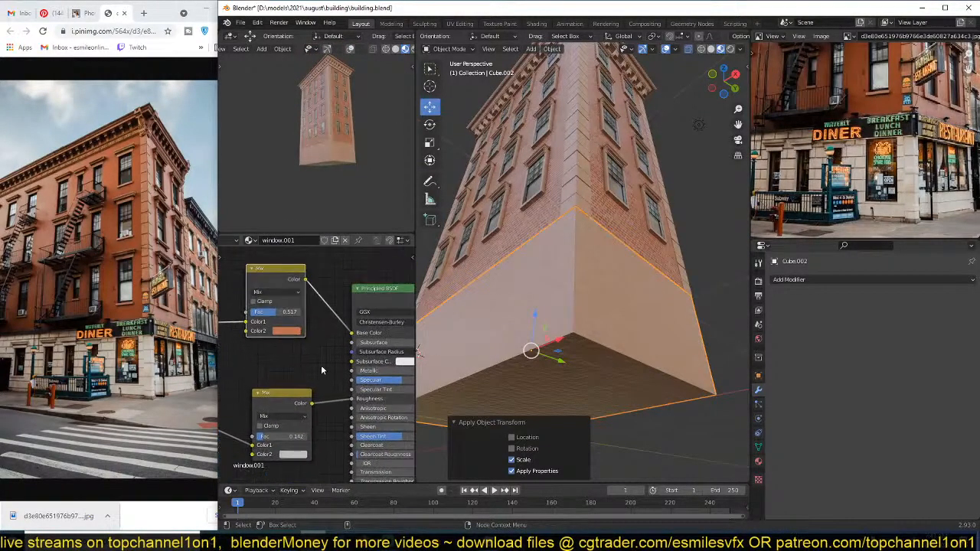
pyautogui.click(290, 332)
pyautogui.moveTo(346, 229); pyautogui.dragTo(345, 214)
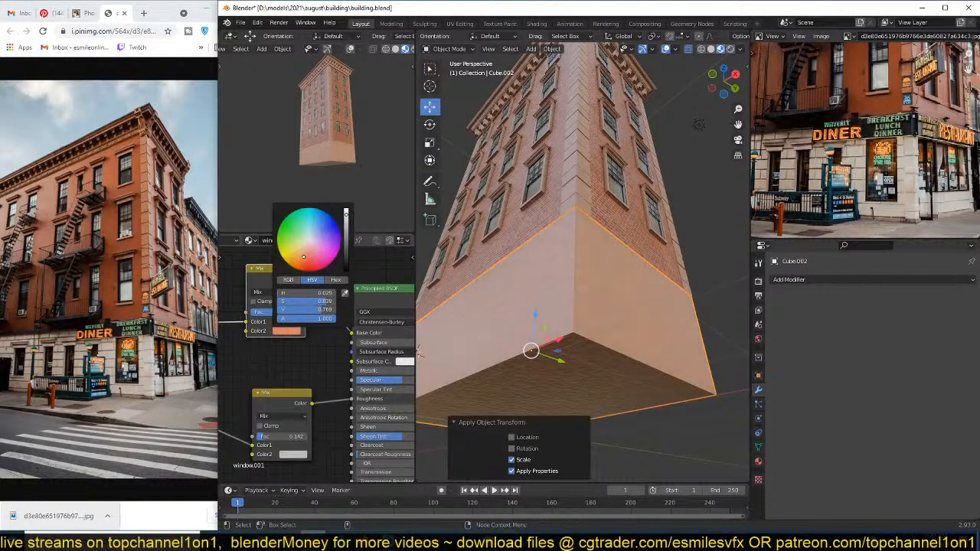
pyautogui.click(311, 244)
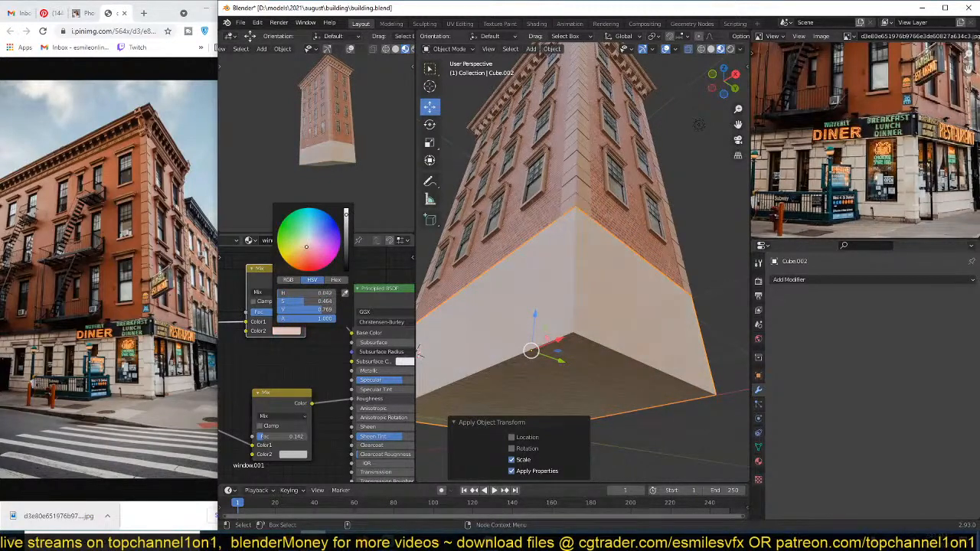
pyautogui.hotkey('alt', 'a')
# Step: Select the ground-floor block, save the file and inspect the diner storefront in the reference photo
pyautogui.moveTo(596, 263); pyautogui.dragTo(649, 226, button='middle')
pyautogui.click(649, 256)
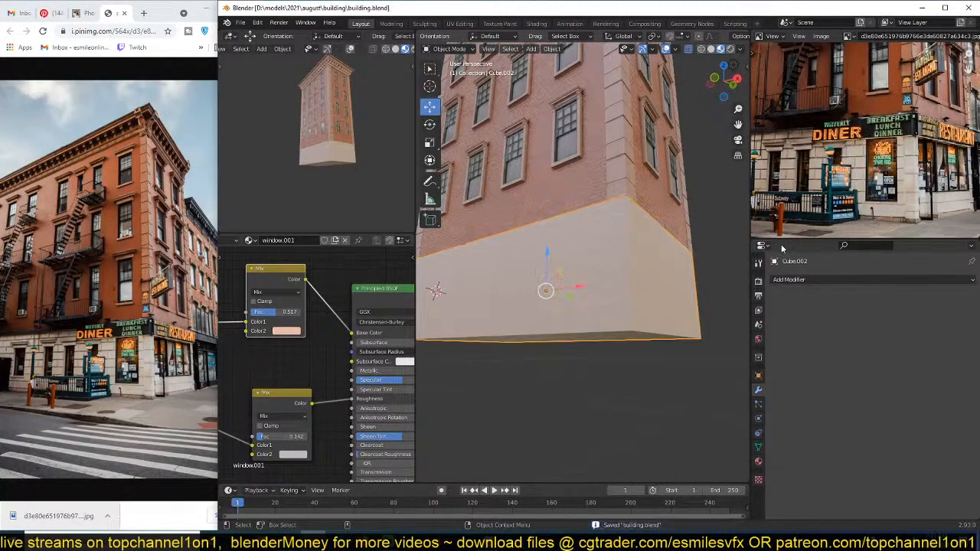
pyautogui.hotkey('ctrl', 's')
pyautogui.scroll(3, 840, 168)
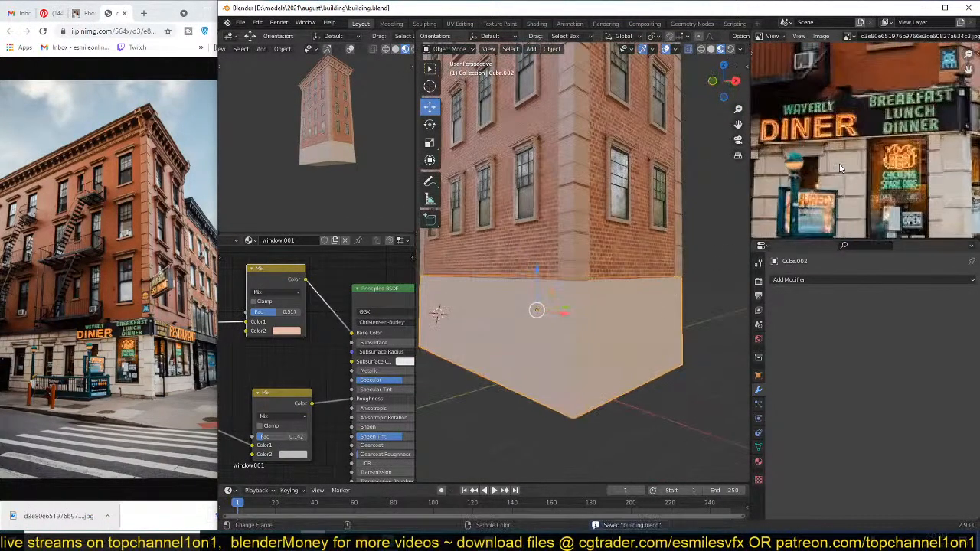
pyautogui.scroll(-4, 885, 190)
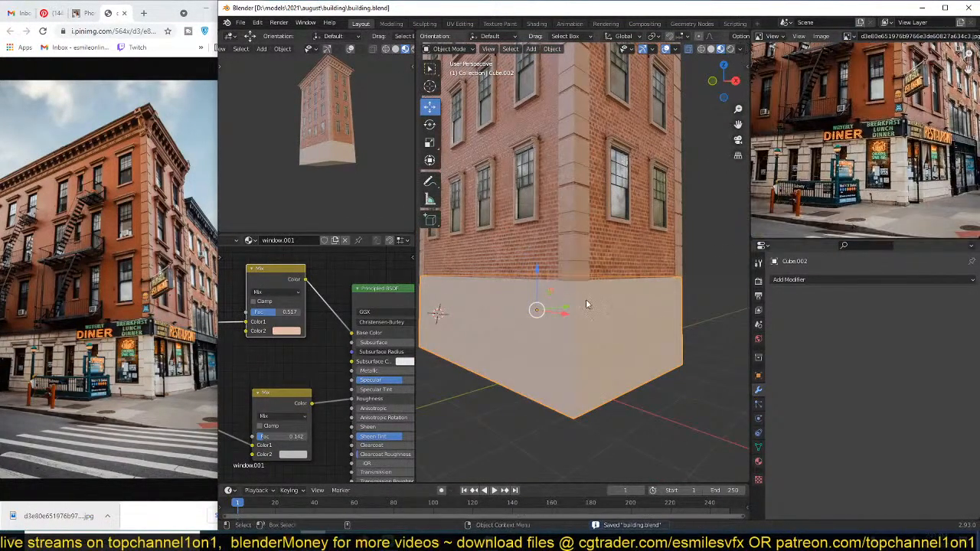
# Step: Cut five evenly spaced horizontal edge loops around the ground-floor block
pyautogui.scroll(3, 586, 301)
pyautogui.keyDown('shift'); pyautogui.moveTo(593, 302); pyautogui.dragTo(618, 160, button='middle'); pyautogui.keyUp('shift')
pyautogui.press('Tab')
pyautogui.hotkey('ctrl', 'r')
pyautogui.scroll(3, 628, 293)
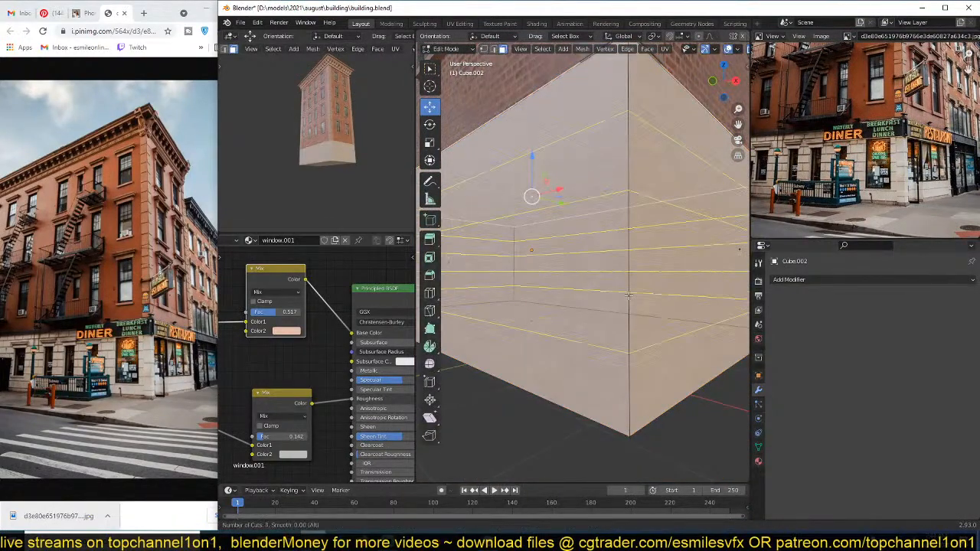
pyautogui.press('Escape')
pyautogui.scroll(-4, 628, 296)
pyautogui.hotkey('ctrl', 'r')
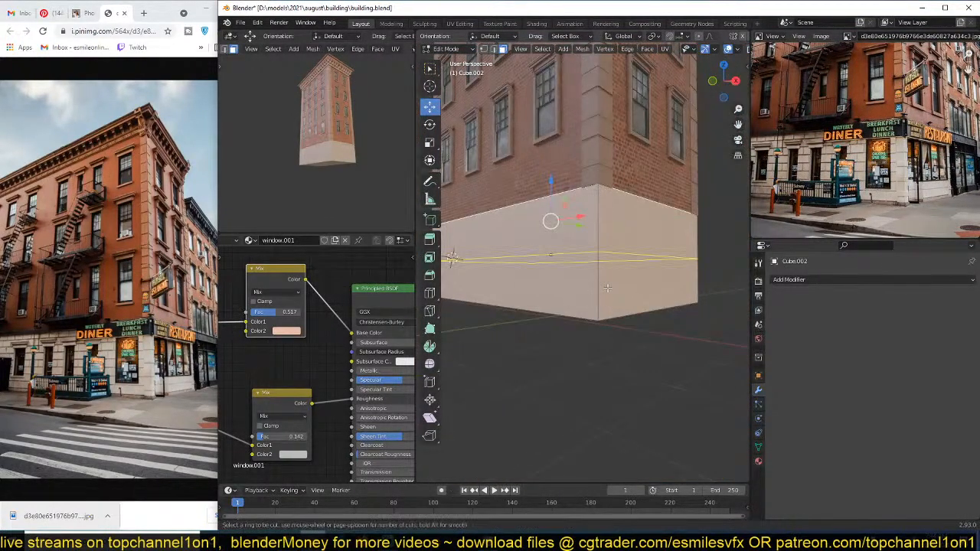
pyautogui.scroll(3, 606, 287)
pyautogui.scroll(1, 606, 288)
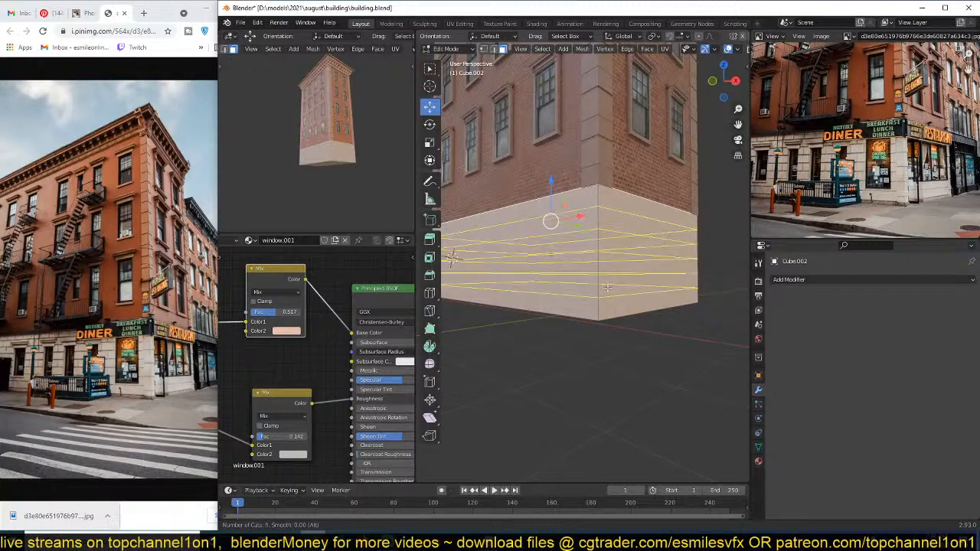
pyautogui.click(607, 288)
pyautogui.rightClick(607, 287)
# Step: Bevel the five new edge loops into narrow bands with a width of 0.018 m and one segment
pyautogui.moveTo(607, 288); pyautogui.dragTo(636, 300, button='middle')
pyautogui.hotkey('ctrl', 'b')
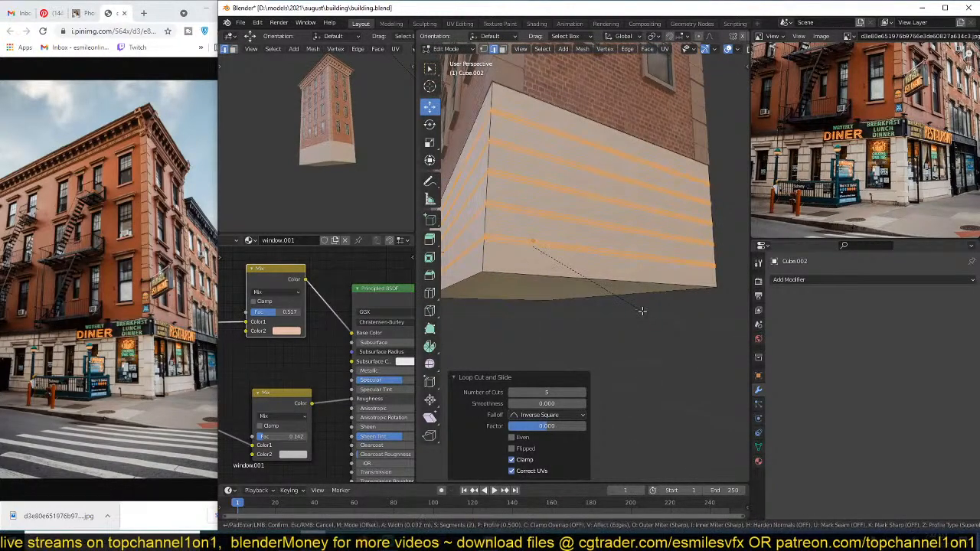
pyautogui.click(637, 306)
pyautogui.moveTo(637, 305); pyautogui.dragTo(667, 329, button='middle')
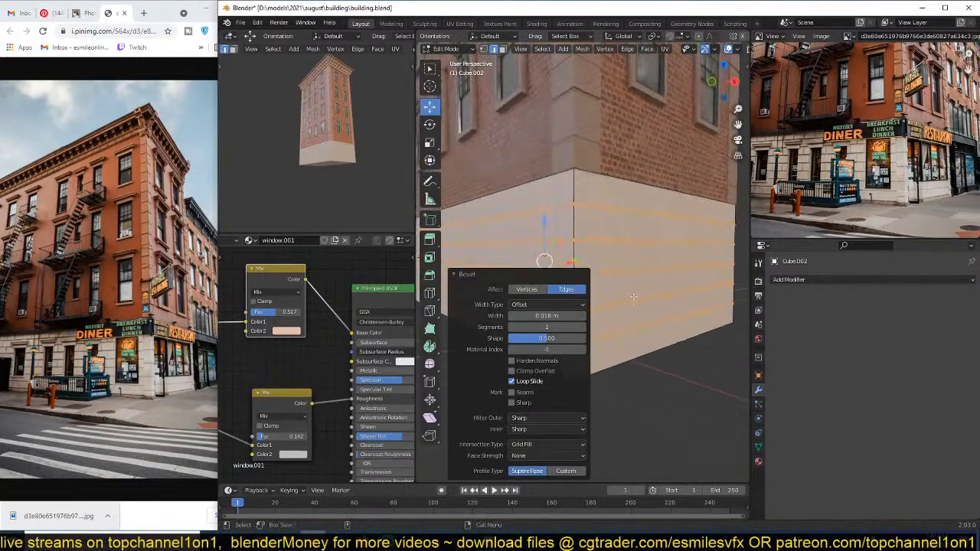
pyautogui.scroll(3, 646, 248)
pyautogui.hotkey('alt', 'e')
pyautogui.click(646, 248)
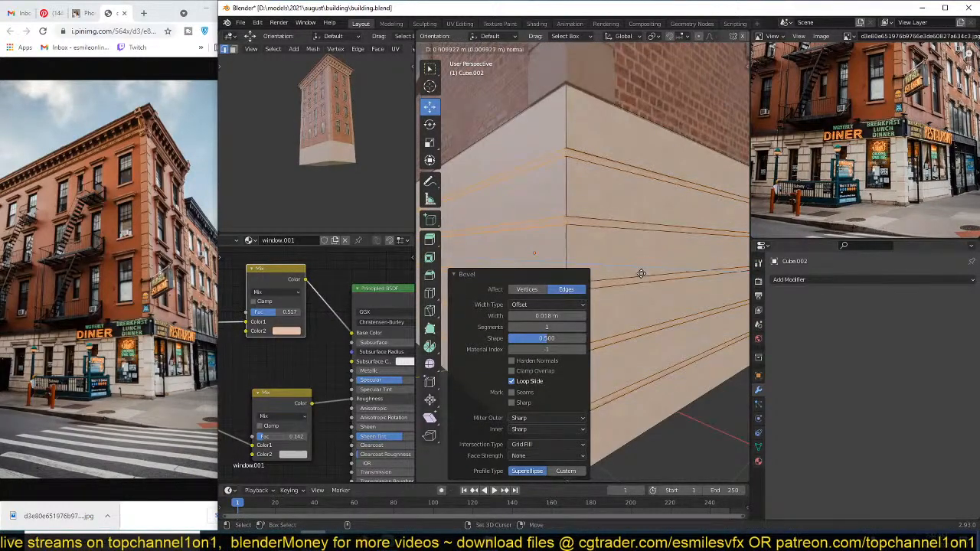
pyautogui.rightClick(658, 245)
pyautogui.hotkey('ctrl', 'z')
pyautogui.hotkey('alt', 'e')
pyautogui.click(658, 222)
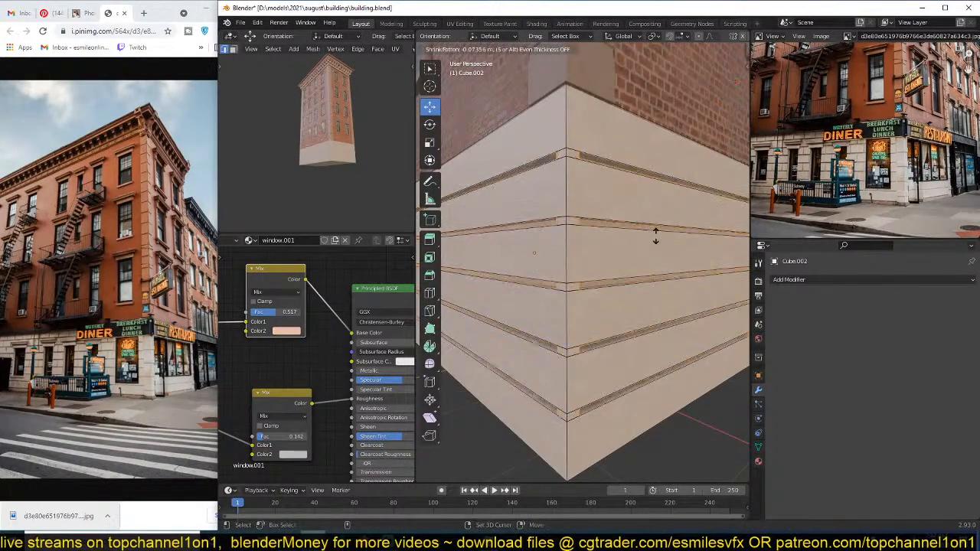
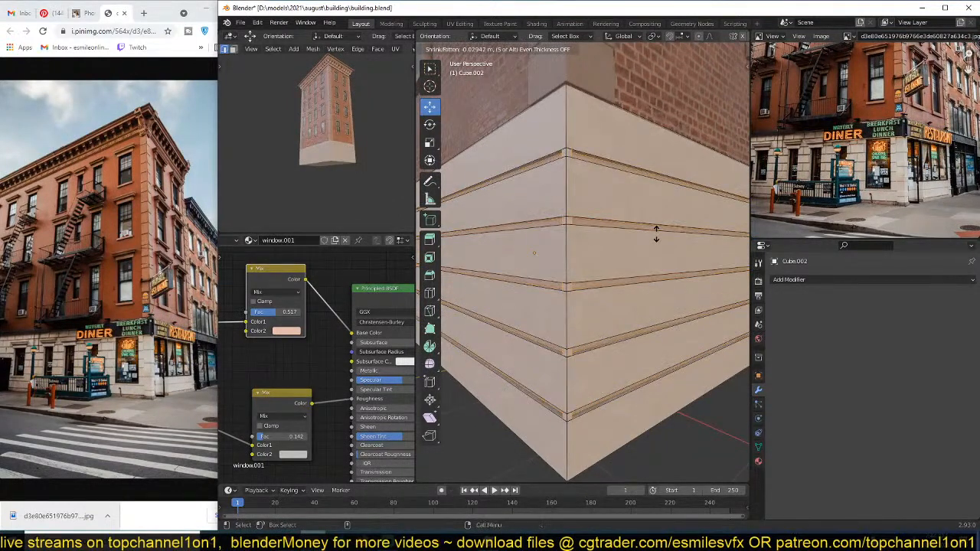
pyautogui.rightClick(656, 235)
pyautogui.hotkey('alt', 's')
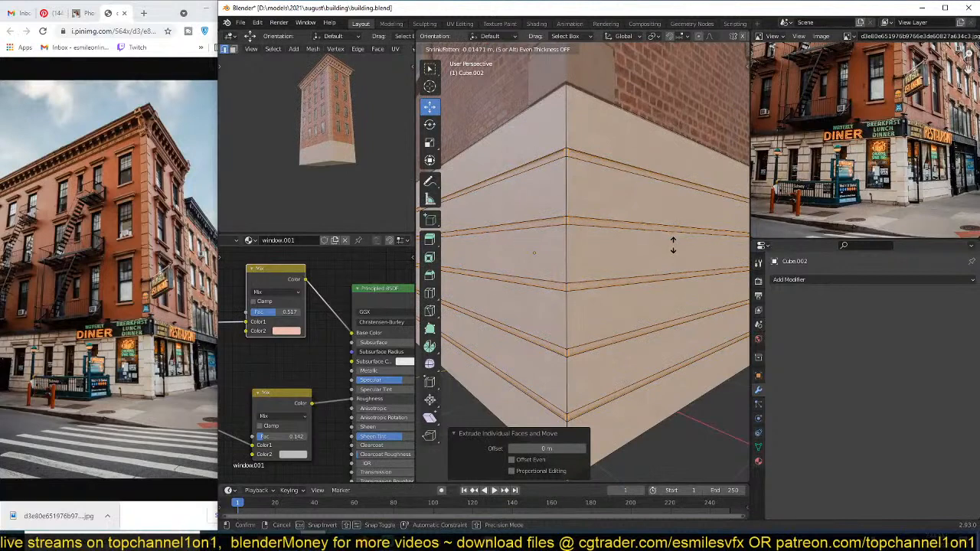
pyautogui.rightClick(673, 243)
pyautogui.hotkey('alt', 's')
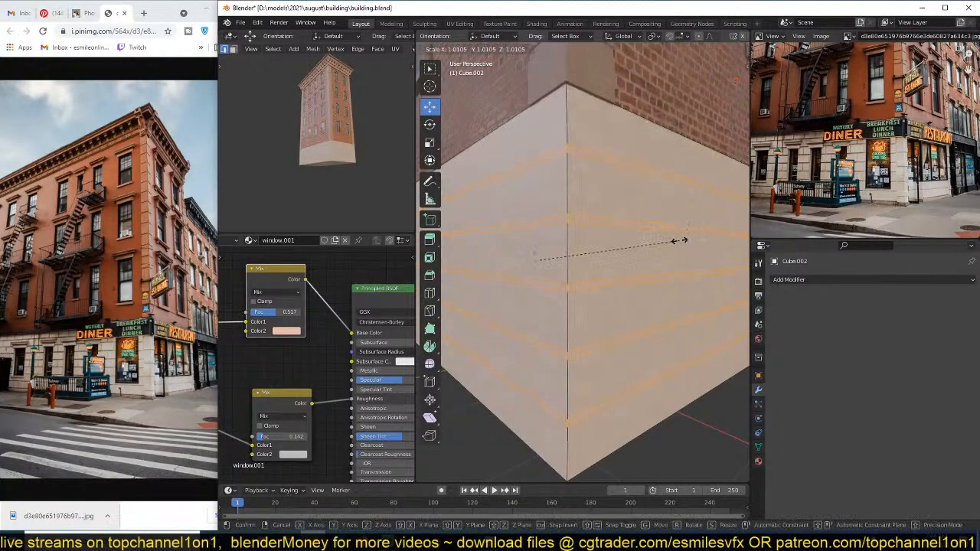
pyautogui.rightClick(678, 241)
# Step: Extrude the narrow bands inward along their normals to form grooves around the ground-floor block and save the file
pyautogui.hotkey('alt', 'e')
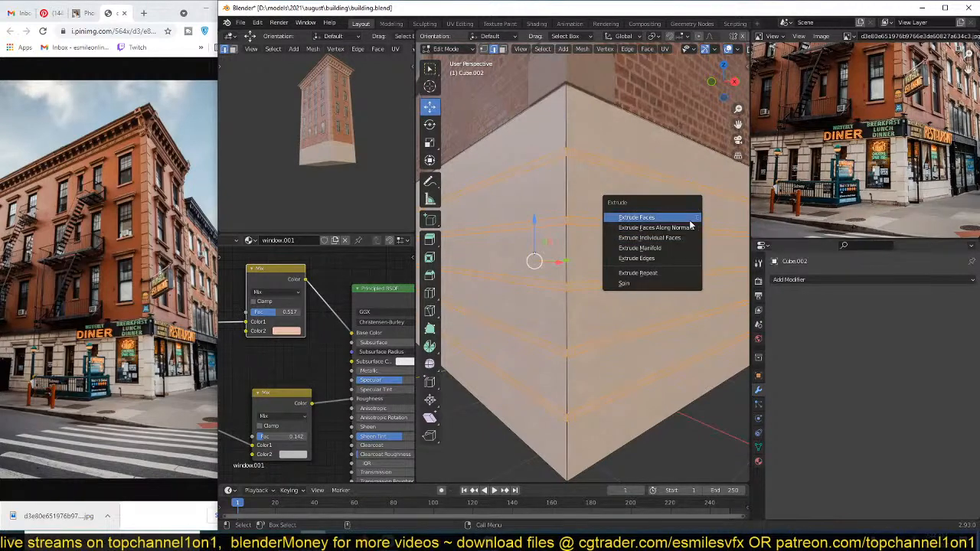
pyautogui.click(689, 227)
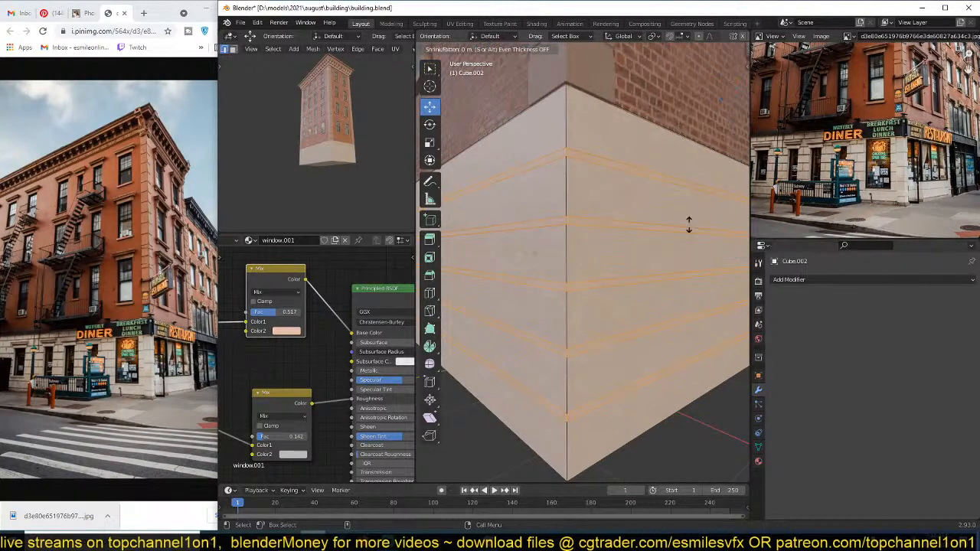
pyautogui.click(695, 219)
pyautogui.press('Tab')
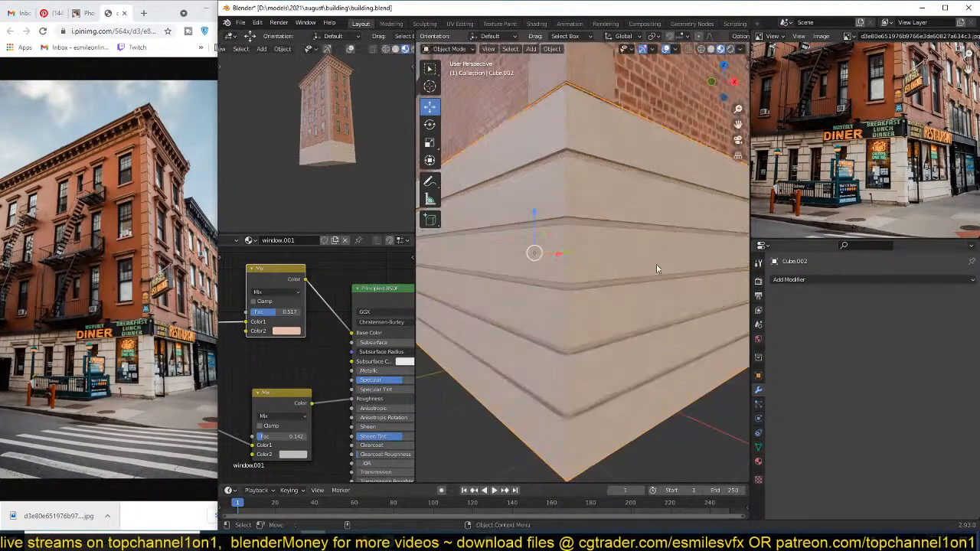
pyautogui.moveTo(658, 271); pyautogui.dragTo(674, 285, button='middle')
pyautogui.scroll(-3, 665, 282)
pyautogui.hotkey('alt', 'a')
pyautogui.scroll(5, 363, 188)
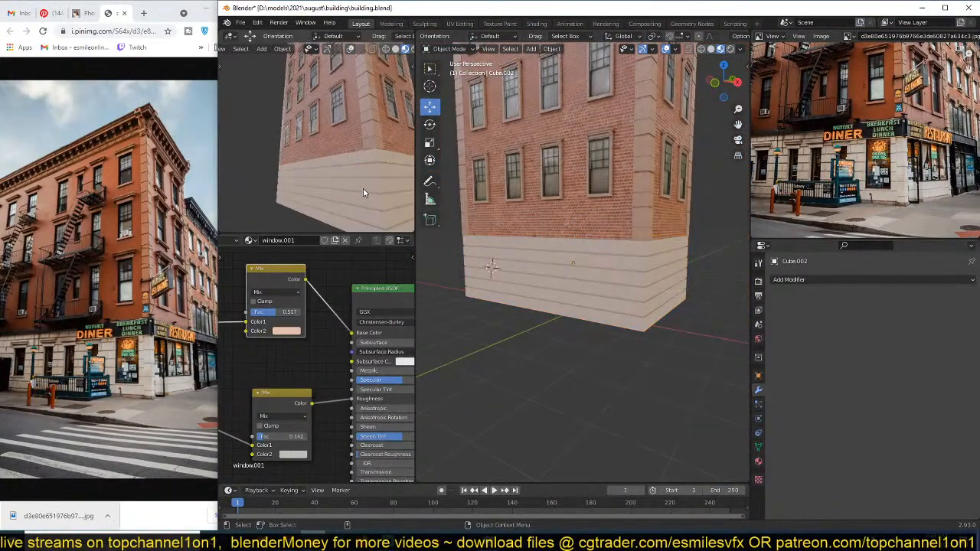
pyautogui.scroll(-2, 363, 188)
pyautogui.moveTo(363, 188); pyautogui.dragTo(346, 216, button='middle')
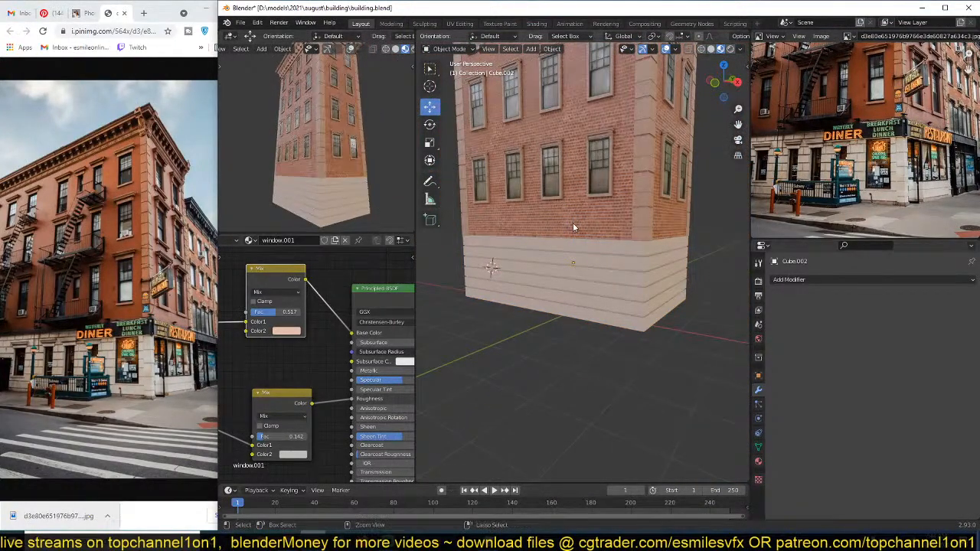
pyautogui.hotkey('ctrl', 's')
# Step: Try scaling the groove faces with the Z axis locked and undo the groove extrusion
pyautogui.scroll(5, 643, 271)
pyautogui.scroll(4, 605, 250)
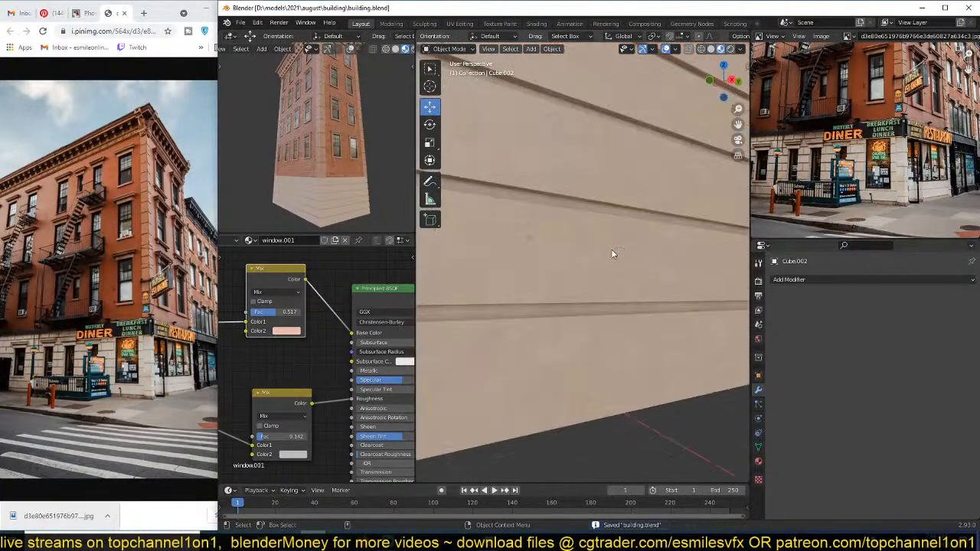
pyautogui.press('Tab')
pyautogui.moveTo(613, 253); pyautogui.dragTo(644, 260, button='middle')
pyautogui.press('s')
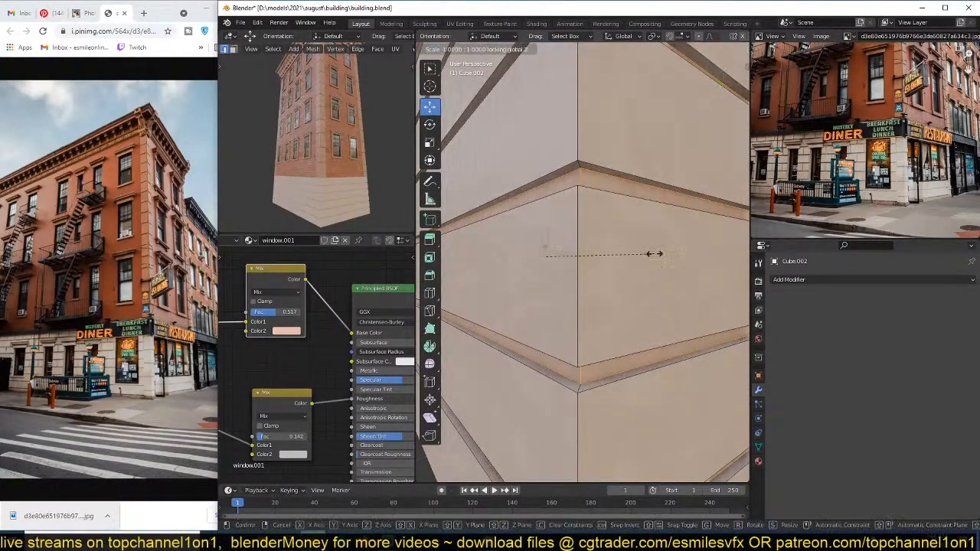
pyautogui.rightClick(659, 250)
pyautogui.hotkey('ctrl', 'z')
pyautogui.press('Tab')
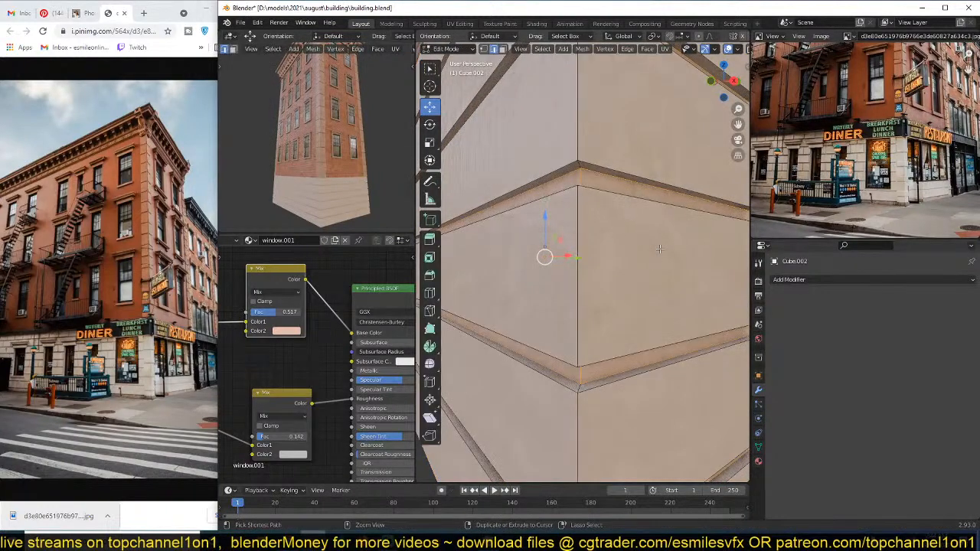
pyautogui.hotkey('alt', 'z')
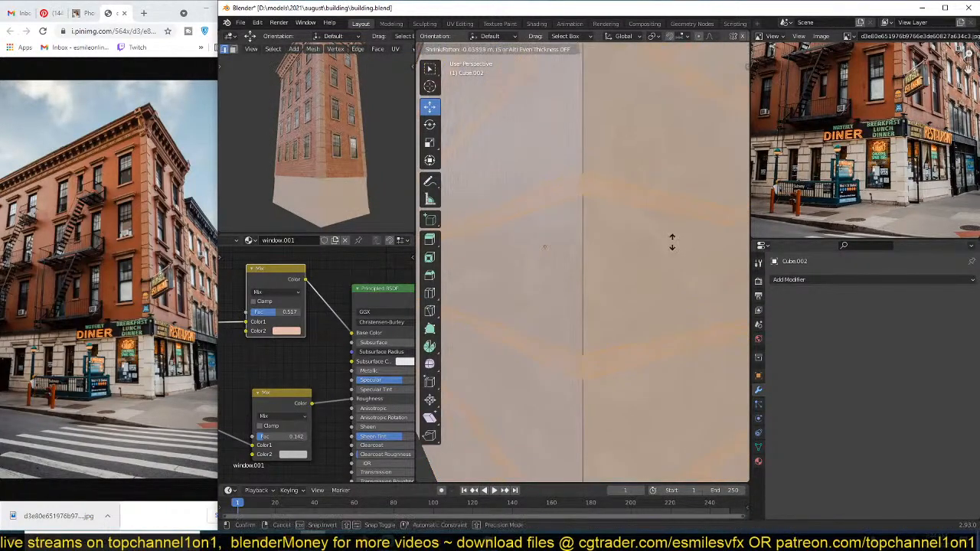
# Step: Extrude the narrow bands inward along their normals by about 0.012 m and fine-tune the offset
pyautogui.hotkey('alt', 'e')
pyautogui.click(674, 244)
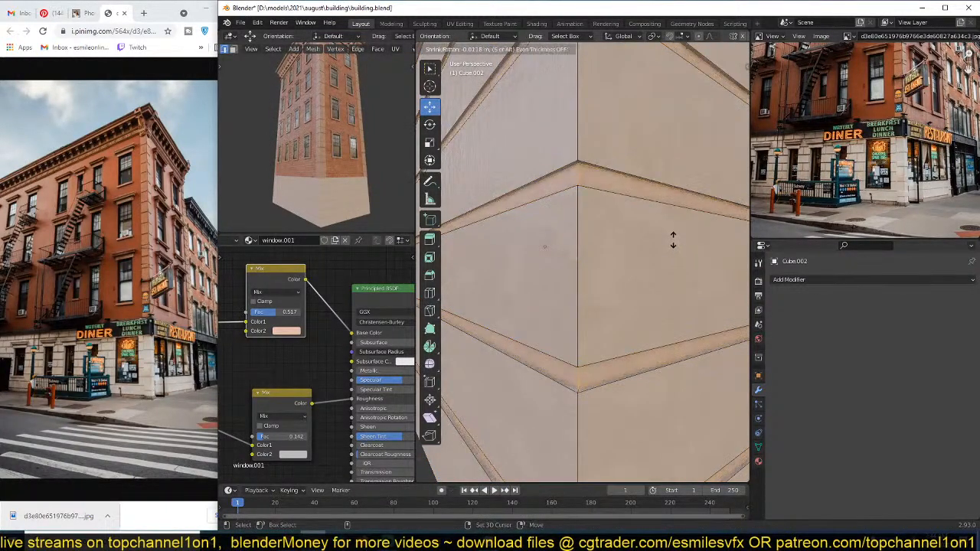
pyautogui.click(672, 240)
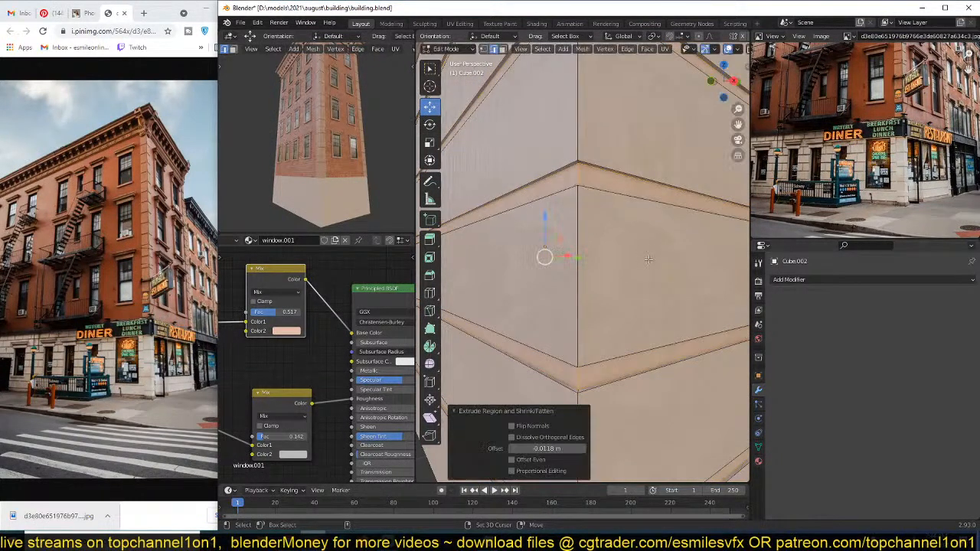
pyautogui.moveTo(550, 448); pyautogui.dragTo(553, 450)
# Step: Inspect the shallow grooves on the ground-floor block in both viewports, select the block and save the file
pyautogui.press('Tab')
pyautogui.scroll(-7, 636, 285)
pyautogui.hotkey('alt', 'a')
pyautogui.scroll(3, 647, 274)
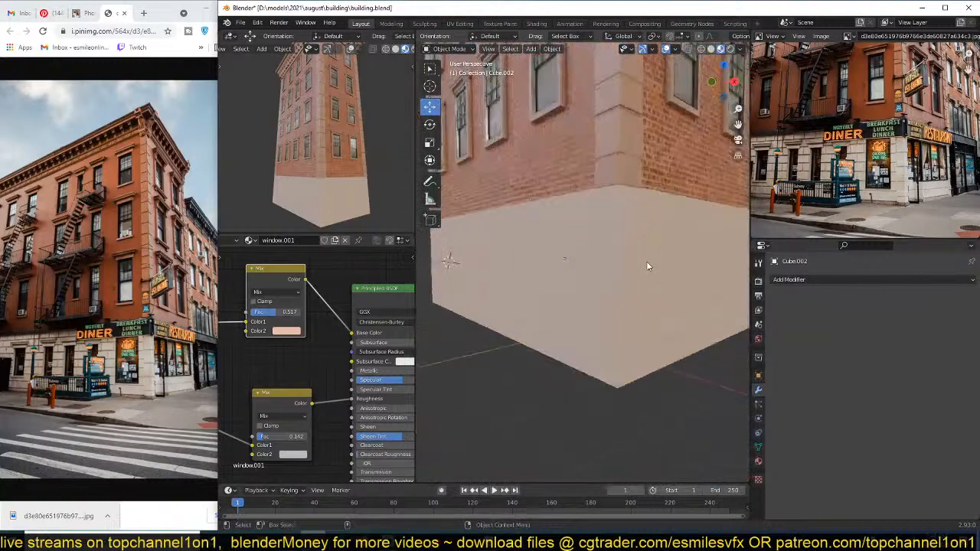
pyautogui.moveTo(647, 264); pyautogui.dragTo(647, 252, button='middle')
pyautogui.scroll(1, 646, 252)
pyautogui.scroll(4, 365, 199)
pyautogui.moveTo(365, 200)
pyautogui.mouseDown(button='middle')
pyautogui.moveTo(376, 165)
pyautogui.moveTo(363, 182)
pyautogui.mouseUp(button='middle')
pyautogui.scroll(-4, 361, 180)
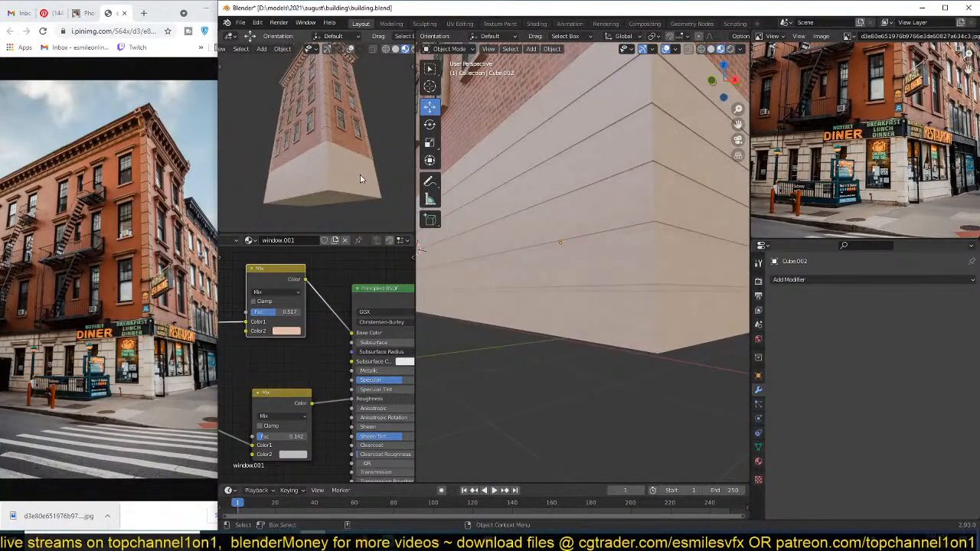
pyautogui.click(604, 221)
pyautogui.moveTo(604, 221); pyautogui.dragTo(622, 242, button='middle')
pyautogui.hotkey('ctrl', 's')
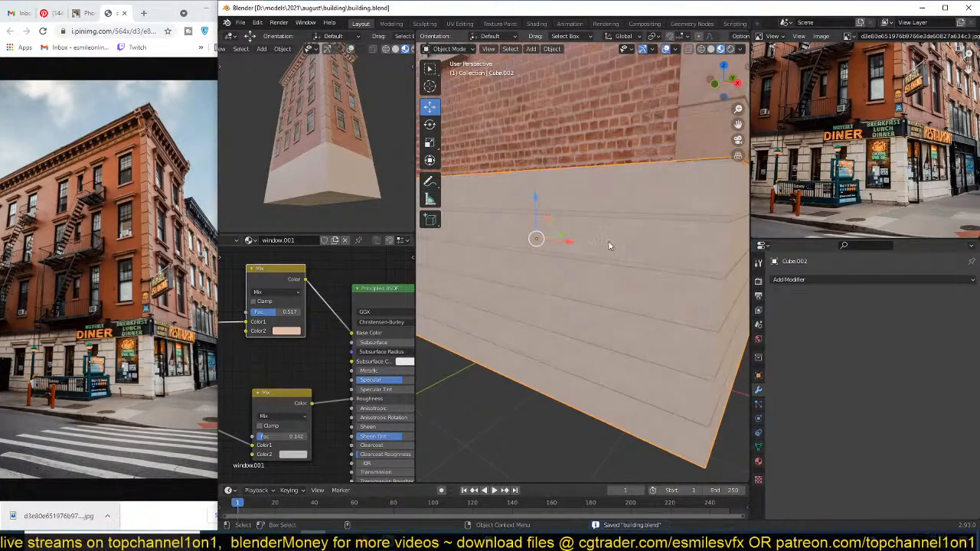
# Step: Compare the grooved block with the diner storefront in the reference photo and save the file
pyautogui.scroll(2, 910, 173)
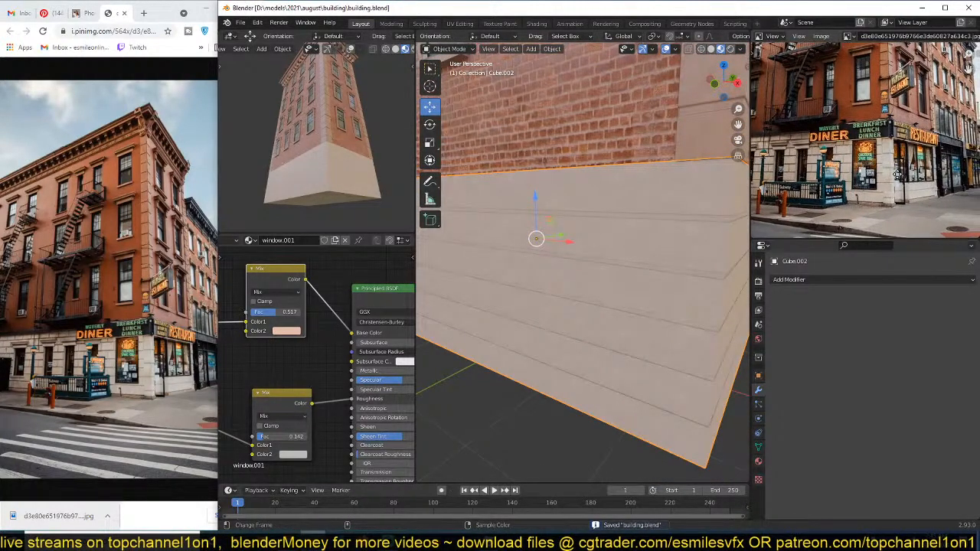
pyautogui.moveTo(722, 301); pyautogui.dragTo(634, 281, button='middle')
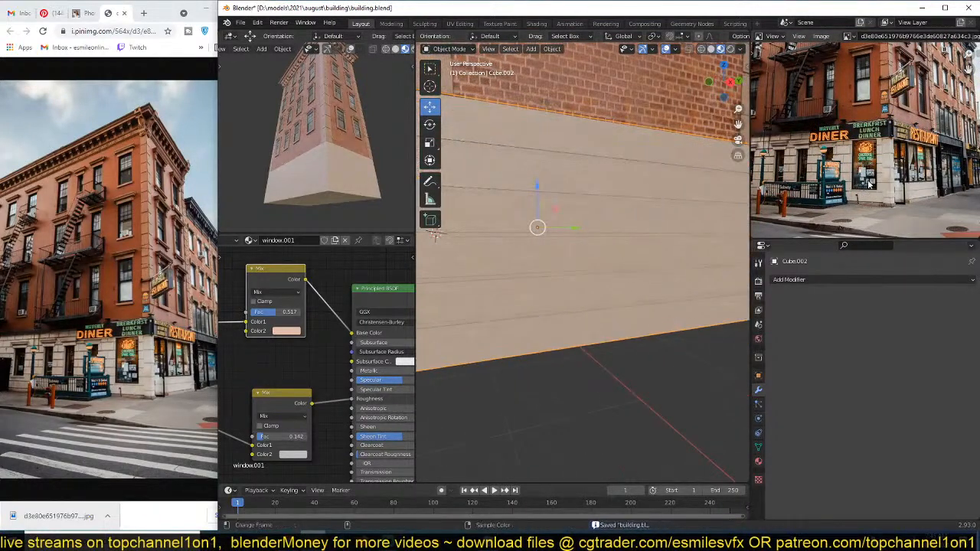
pyautogui.scroll(-4, 699, 219)
pyautogui.scroll(3, 697, 219)
pyautogui.click(727, 207)
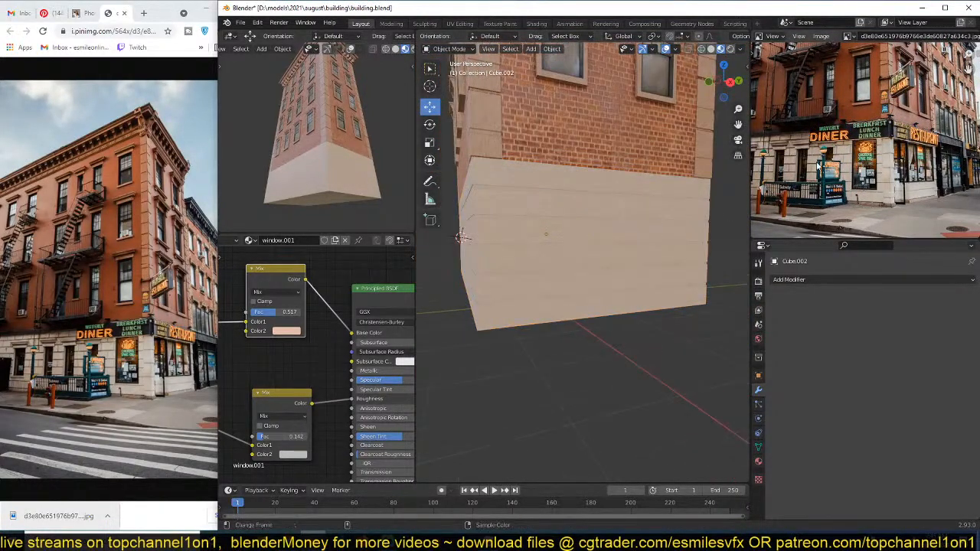
pyautogui.scroll(1, 835, 155)
pyautogui.moveTo(547, 218); pyautogui.dragTo(654, 207, button='middle')
pyautogui.hotkey('ctrl', 's')
# Step: Stretch the ground-floor block's mesh vertically by a factor of 1.348, shift it down beneath the brick storeys and save the file
pyautogui.scroll(-4, 658, 230)
pyautogui.press('Tab')
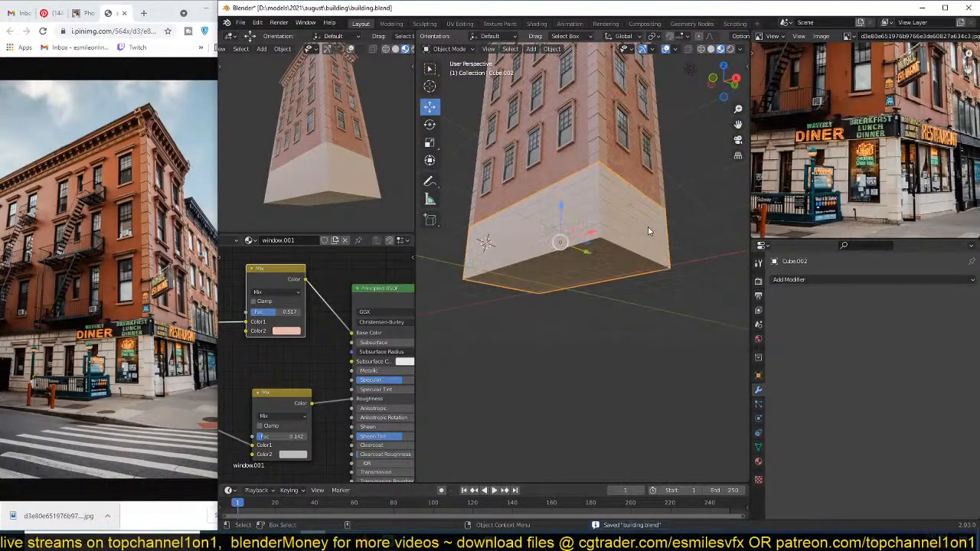
pyautogui.press('s')
pyautogui.press('z')
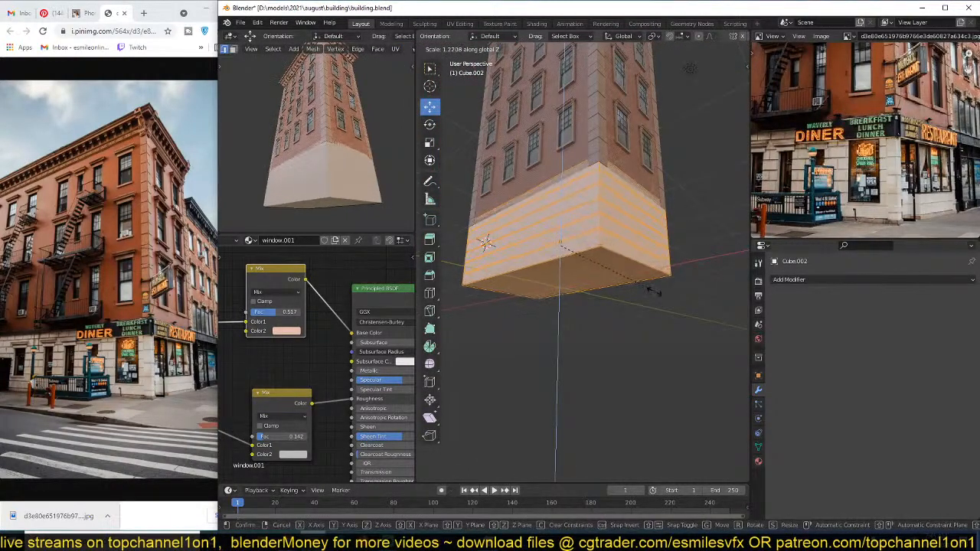
pyautogui.click(653, 305)
pyautogui.press('g')
pyautogui.press('z')
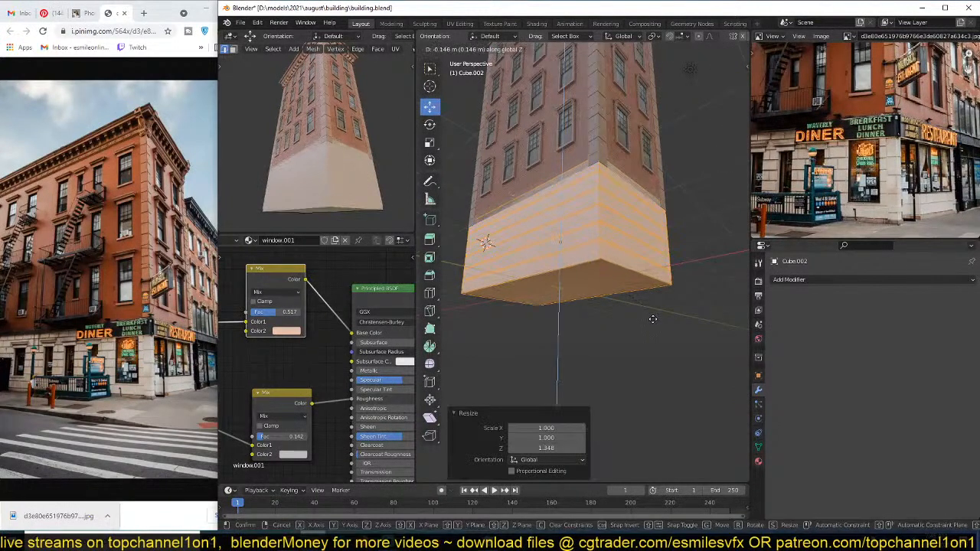
pyautogui.click(647, 346)
pyautogui.press('Tab')
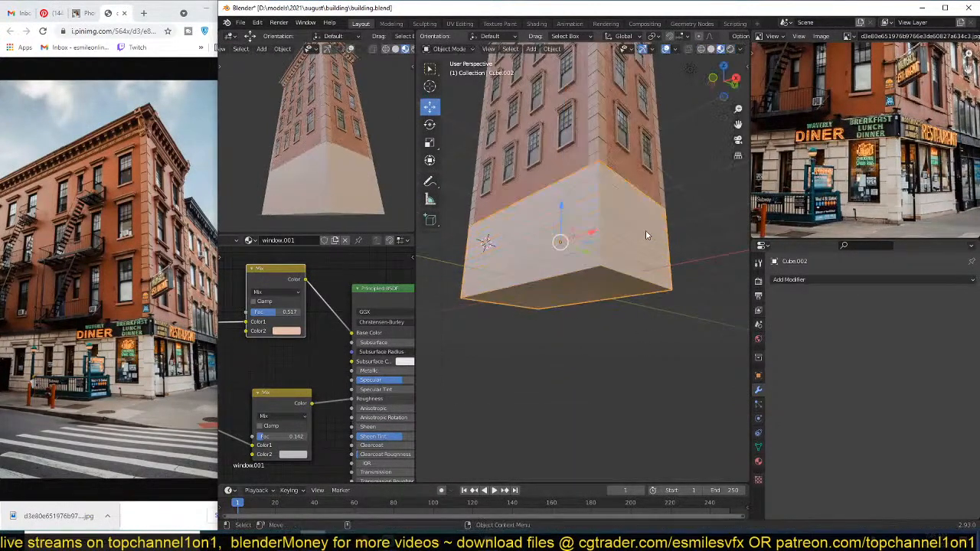
pyautogui.moveTo(645, 229); pyautogui.dragTo(543, 251, button='middle')
pyautogui.hotkey('ctrl', 's')
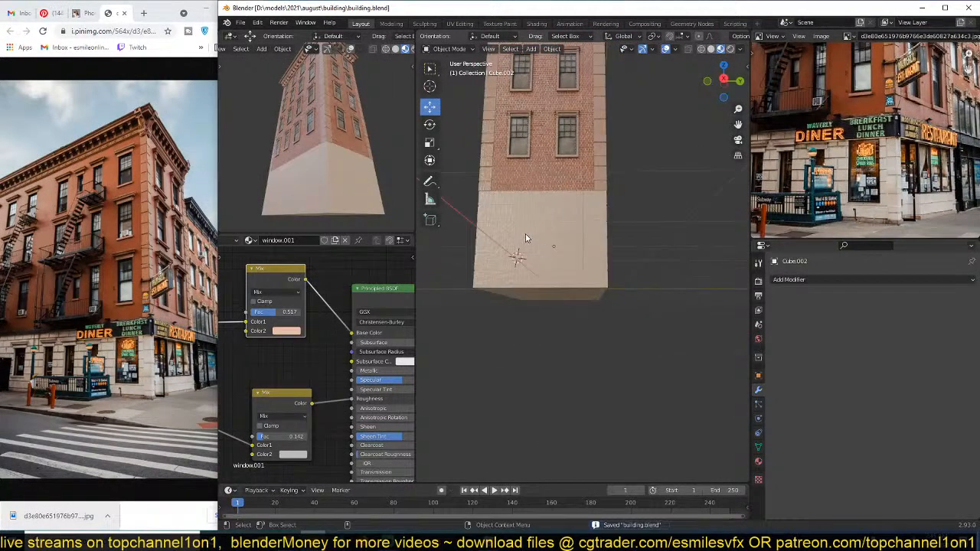
# Step: Add a cube at the ground-floor block and scale it to 0.624
pyautogui.scroll(3, 525, 234)
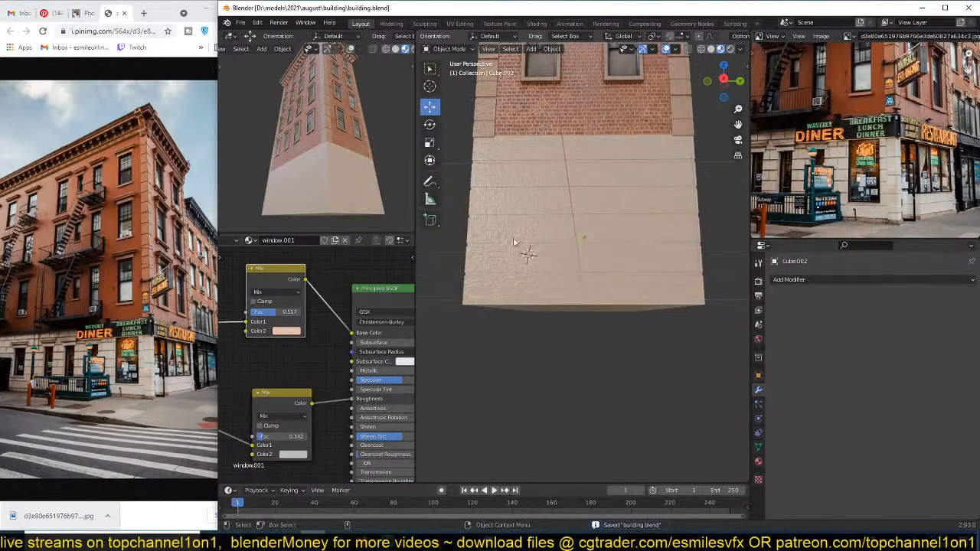
pyautogui.hotkey('shift', 'a')
pyautogui.moveTo(589, 97)
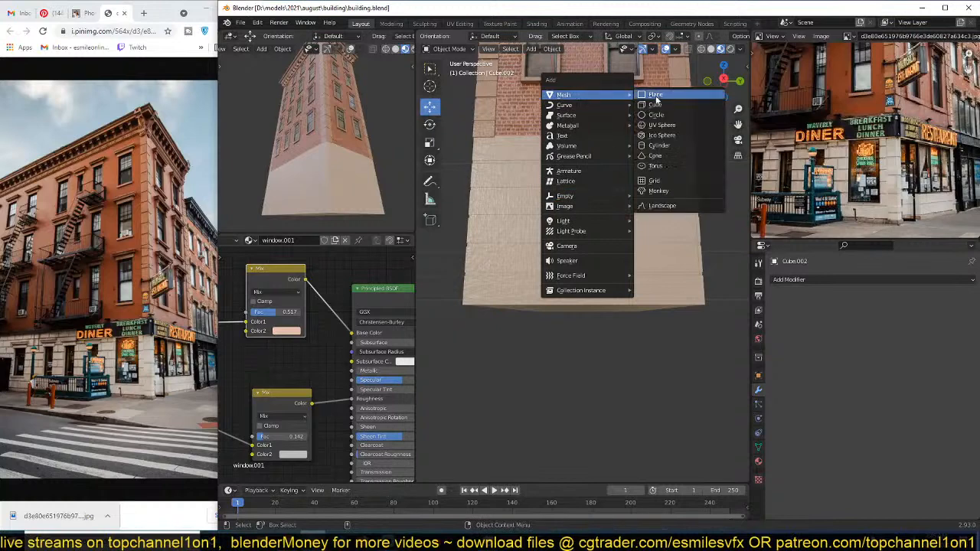
pyautogui.click(669, 104)
pyautogui.press('s')
pyautogui.click(688, 221)
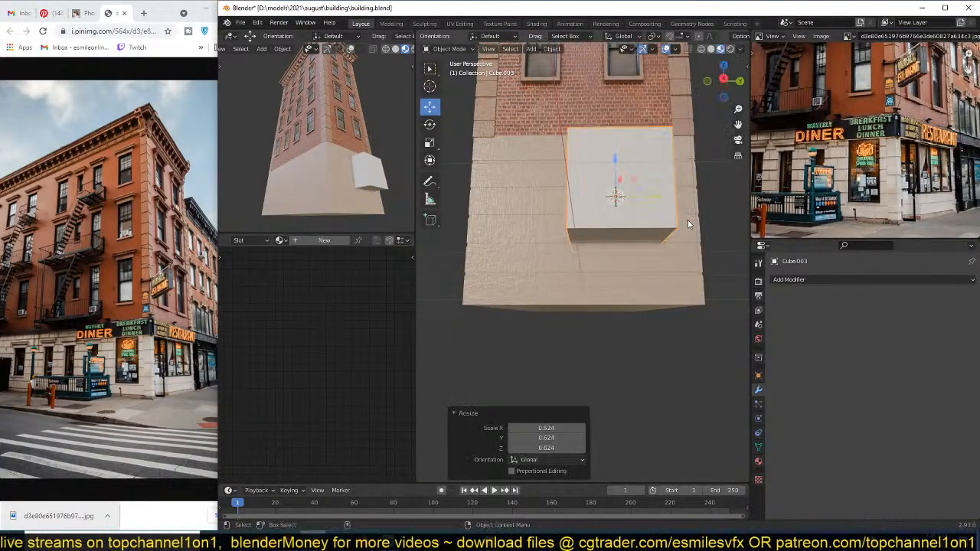
# Step: Scale the new cube by 1.251 along Y and move it about 0.087 m along Y toward the building corner
pyautogui.moveTo(689, 221); pyautogui.dragTo(667, 250, button='middle')
pyautogui.press('s')
pyautogui.press('x')
pyautogui.press('y')
pyautogui.click(693, 244)
pyautogui.moveTo(565, 277); pyautogui.dragTo(570, 299, button='middle')
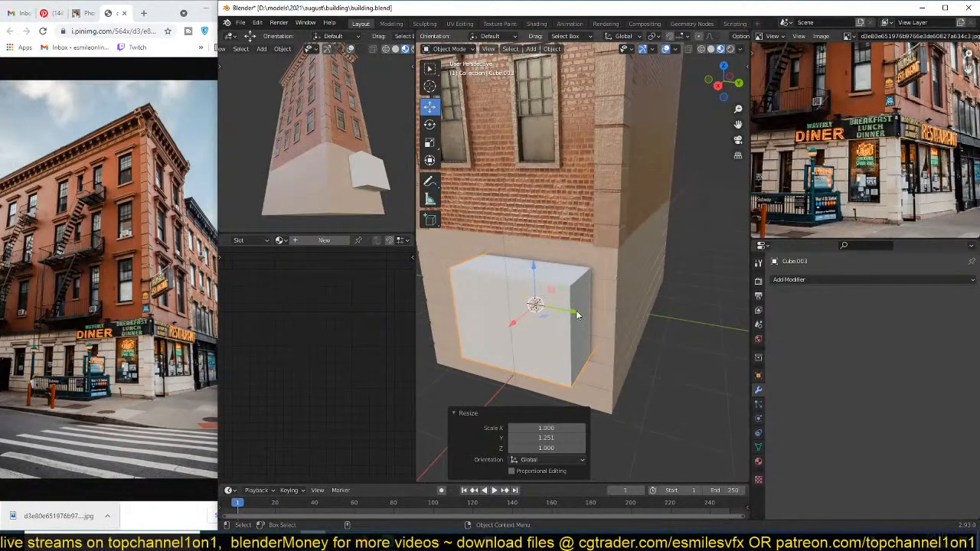
pyautogui.moveTo(576, 311); pyautogui.dragTo(584, 312)
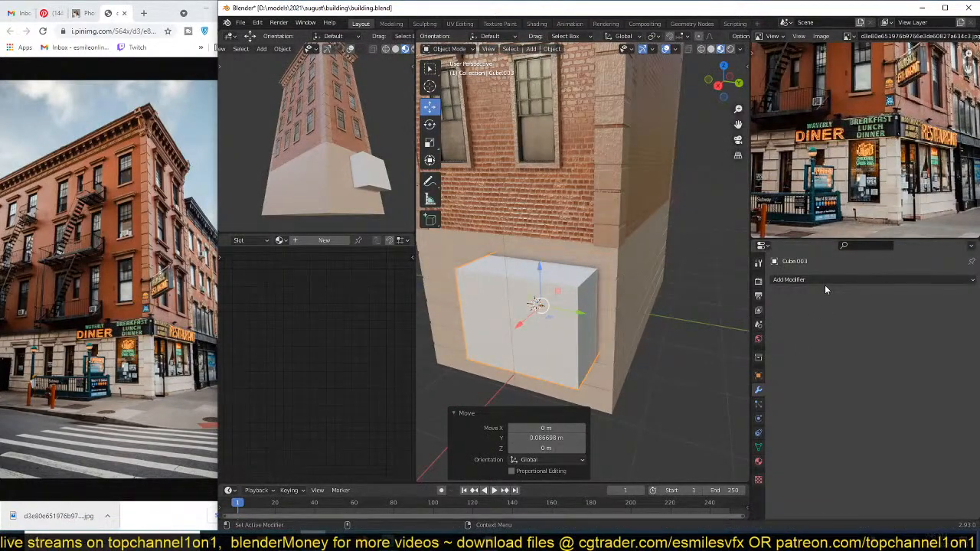
# Step: Set the cube's viewport display to Wire, nudge it slightly further along Y and save the file
pyautogui.click(824, 281)
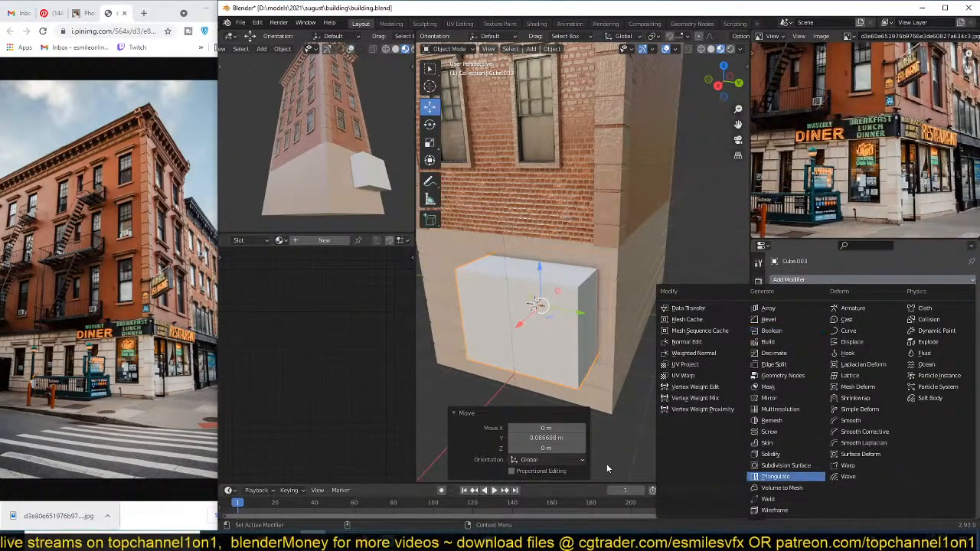
pyautogui.click(757, 376)
pyautogui.scroll(-5, 837, 470)
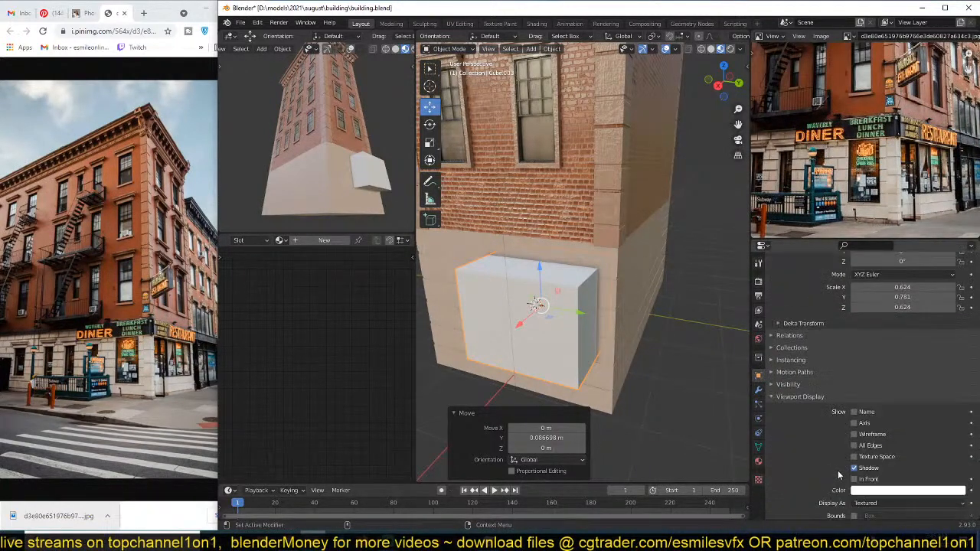
pyautogui.click(870, 502)
pyautogui.click(877, 477)
pyautogui.hotkey('ctrl', 's')
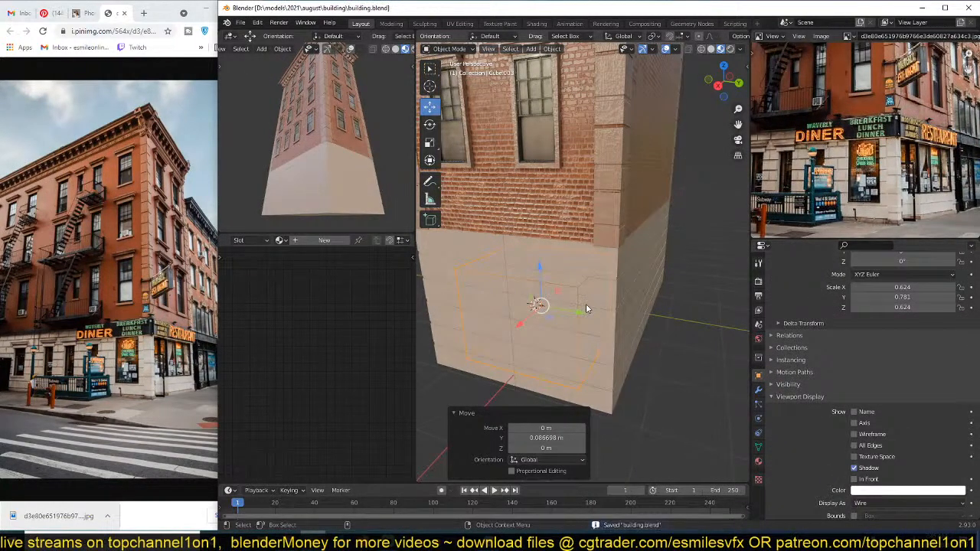
pyautogui.moveTo(586, 303); pyautogui.dragTo(558, 275, button='middle')
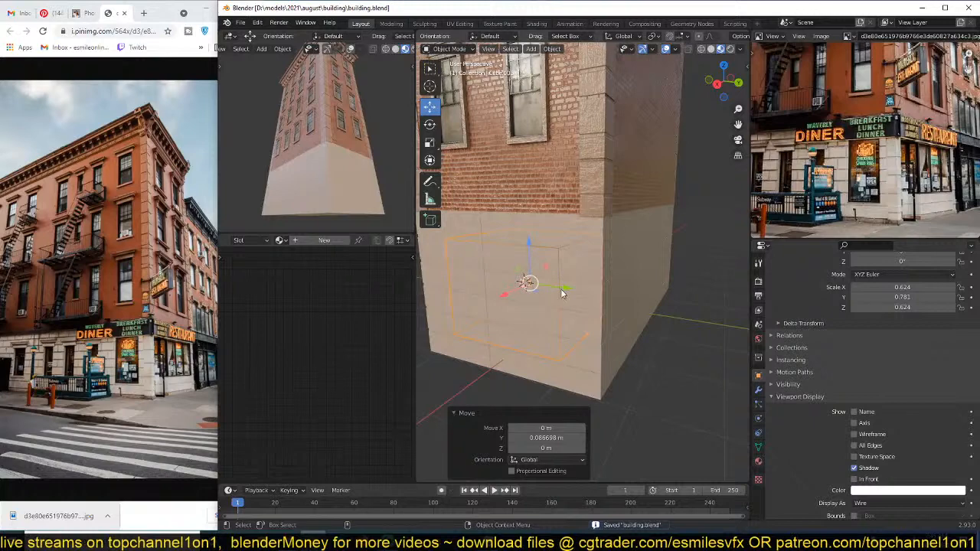
pyautogui.moveTo(564, 290); pyautogui.dragTo(572, 289)
pyautogui.hotkey('ctrl', 's')
# Step: Add a Boolean Difference modifier to the ground-floor block with the wire cube as its object and save the file
pyautogui.click(615, 274)
pyautogui.moveTo(615, 274); pyautogui.dragTo(671, 256, button='middle')
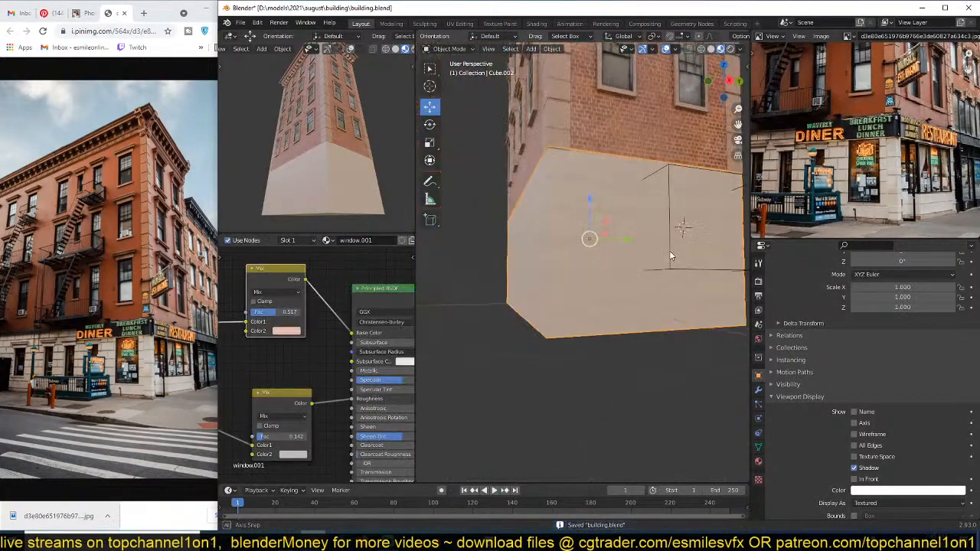
pyautogui.click(759, 392)
pyautogui.click(849, 279)
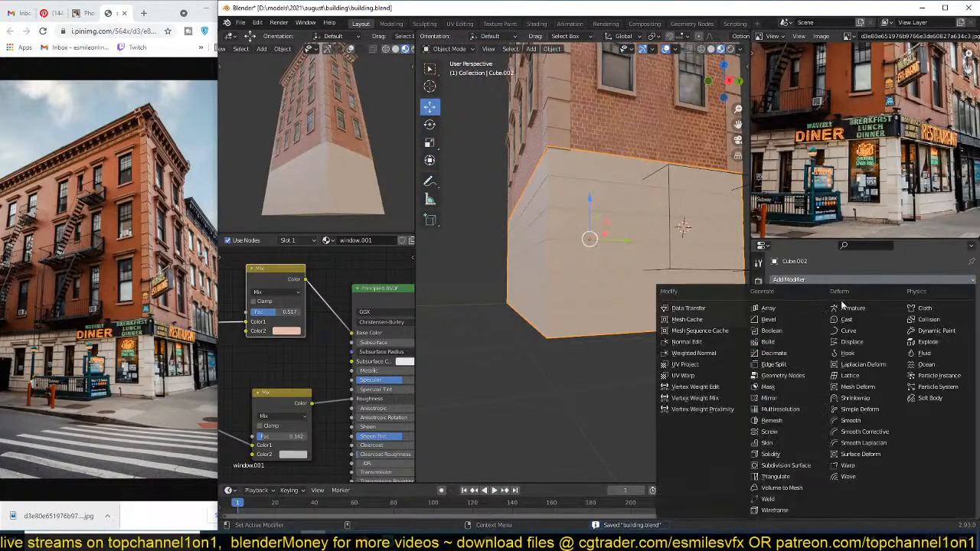
pyautogui.click(805, 333)
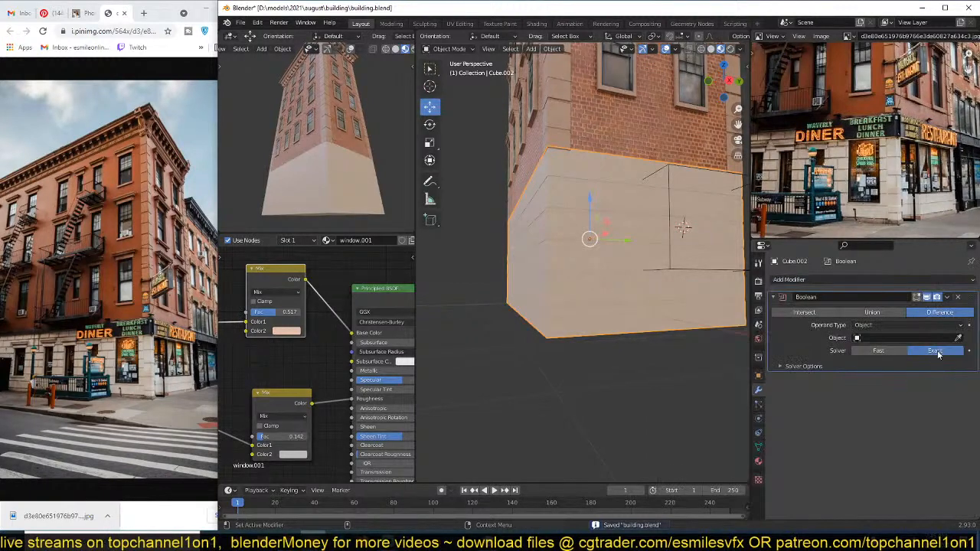
pyautogui.click(712, 163)
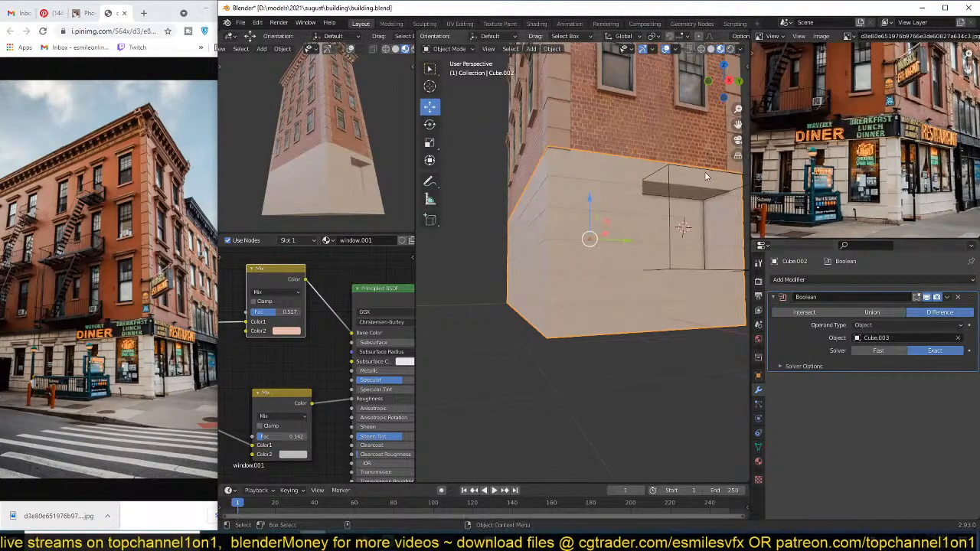
pyautogui.moveTo(708, 177); pyautogui.dragTo(585, 211, button='middle')
pyautogui.hotkey('ctrl', 's')
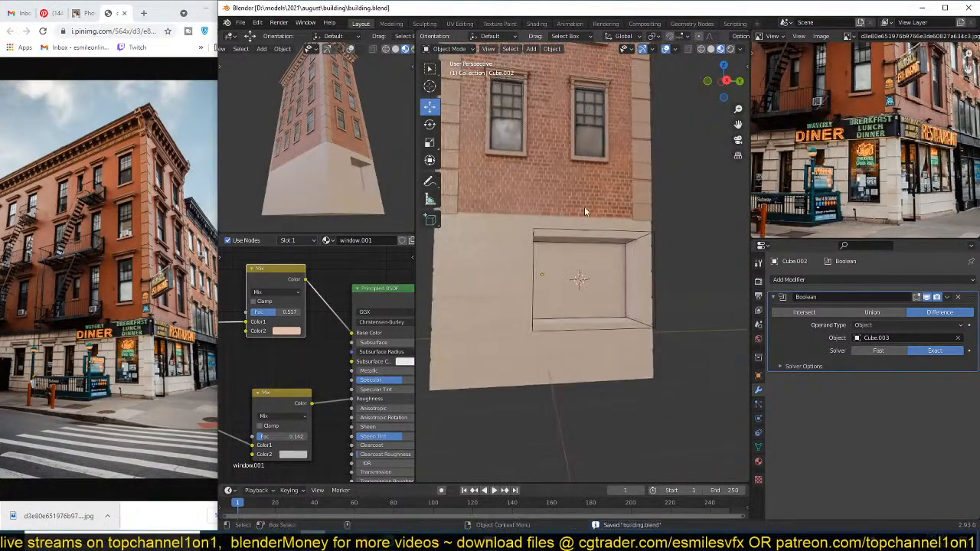
# Step: Duplicate the brick wall's windows and move the copy about 0.68 m along Y and 2.33 m down to the ground-floor opening
pyautogui.click(588, 113)
pyautogui.hotkey('shift', 'd')
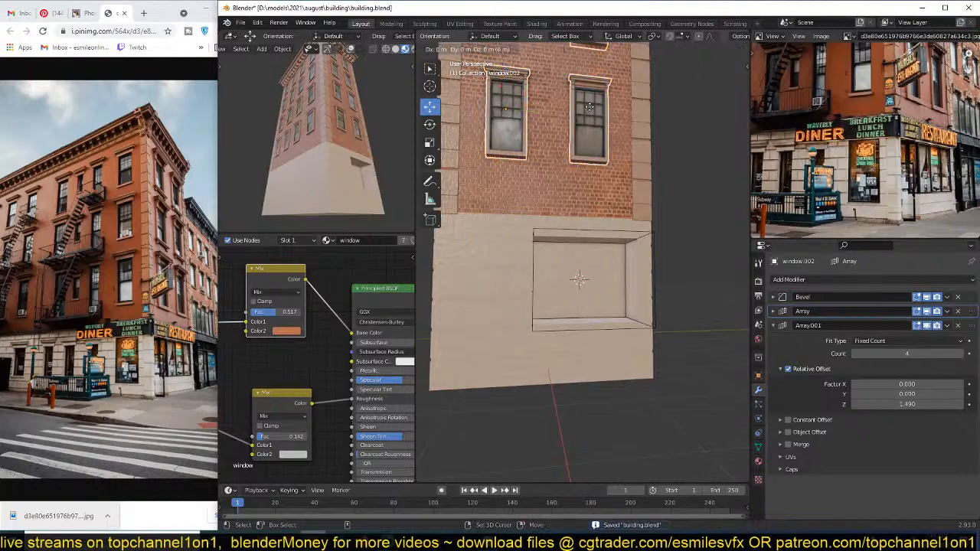
pyautogui.press('Escape')
pyautogui.press('g')
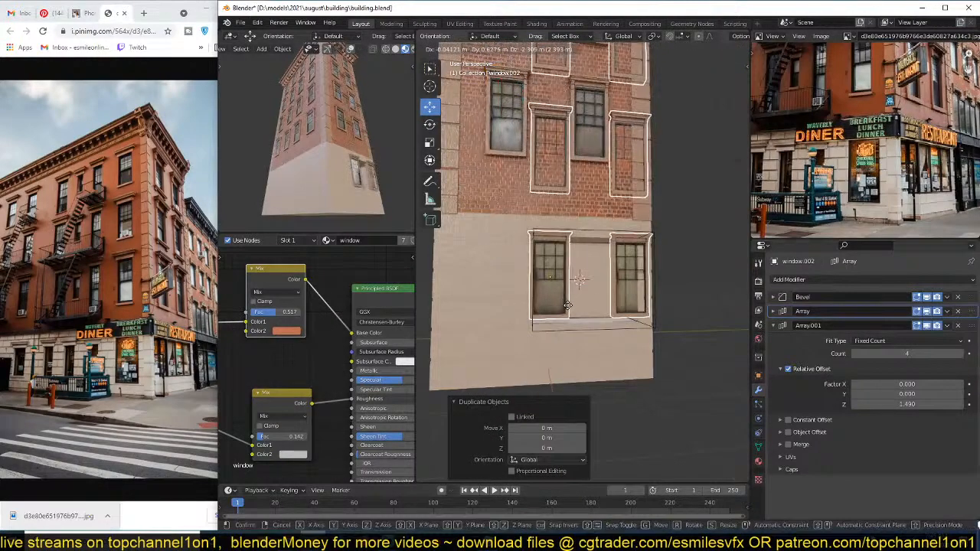
pyautogui.click(570, 308)
pyautogui.moveTo(570, 308); pyautogui.dragTo(528, 267, button='middle')
pyautogui.scroll(2, 600, 319)
pyautogui.scroll(2, 581, 281)
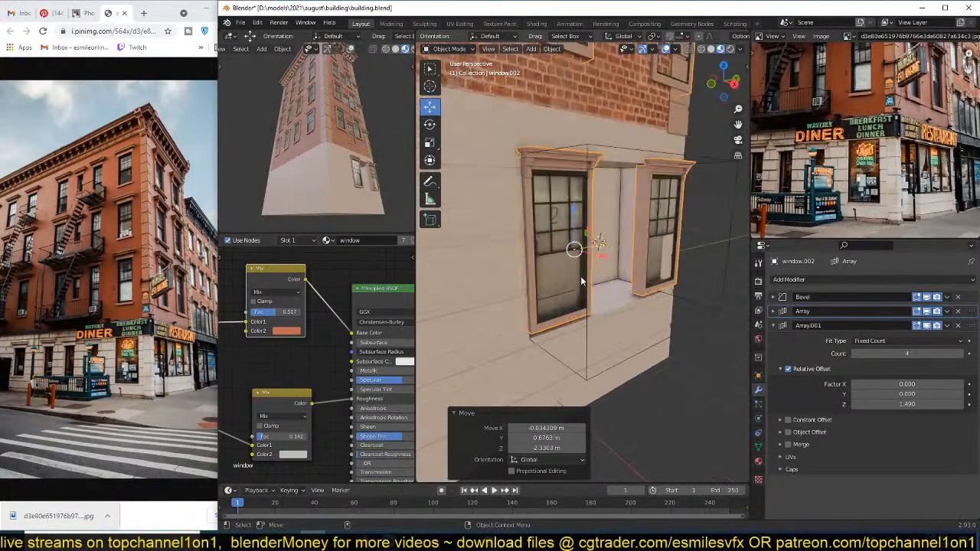
# Step: Adjust the copied window's depth in the opening along X and remove both of its Array modifiers
pyautogui.press('g')
pyautogui.press('x')
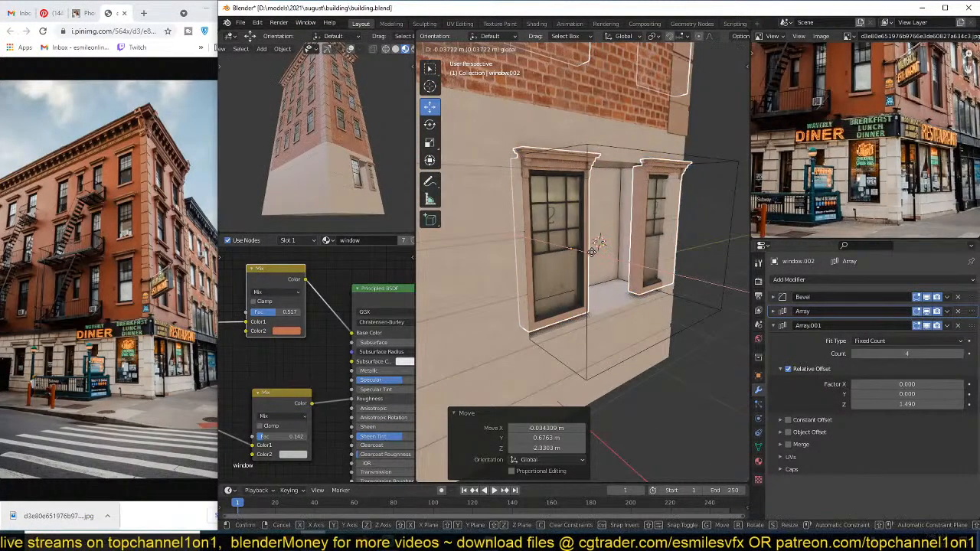
pyautogui.click(591, 251)
pyautogui.moveTo(591, 251); pyautogui.dragTo(572, 248, button='middle')
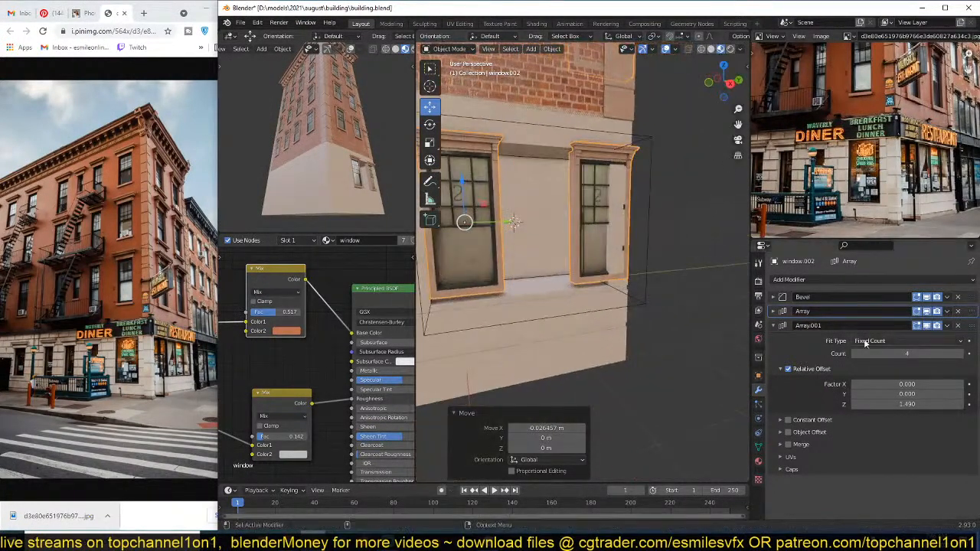
pyautogui.click(957, 312)
pyautogui.click(957, 312)
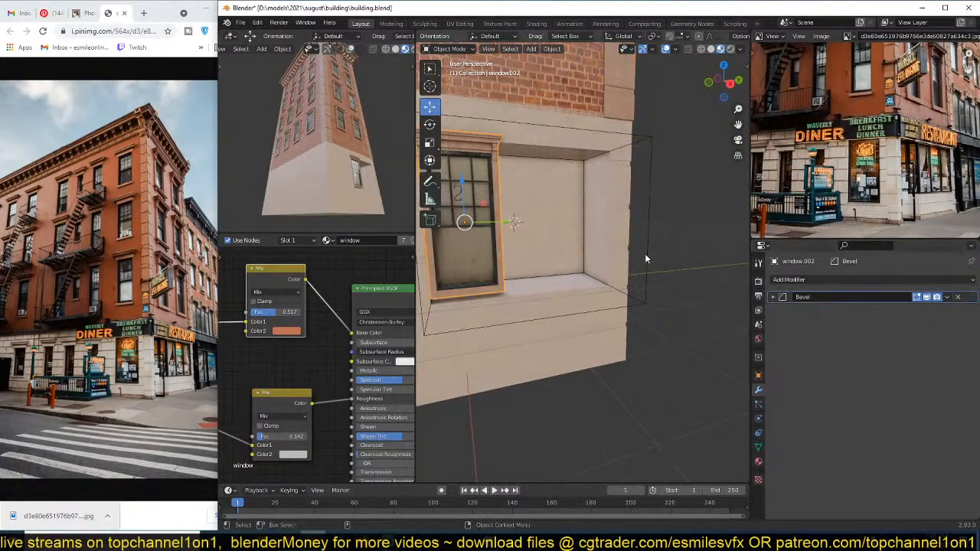
# Step: Stretch the copied window across the opening by moving the vertices of its corner-side half about 1.07 m along Y
pyautogui.moveTo(645, 253)
pyautogui.mouseDown(button='middle')
pyautogui.moveTo(673, 252)
pyautogui.moveTo(632, 240)
pyautogui.mouseUp(button='middle')
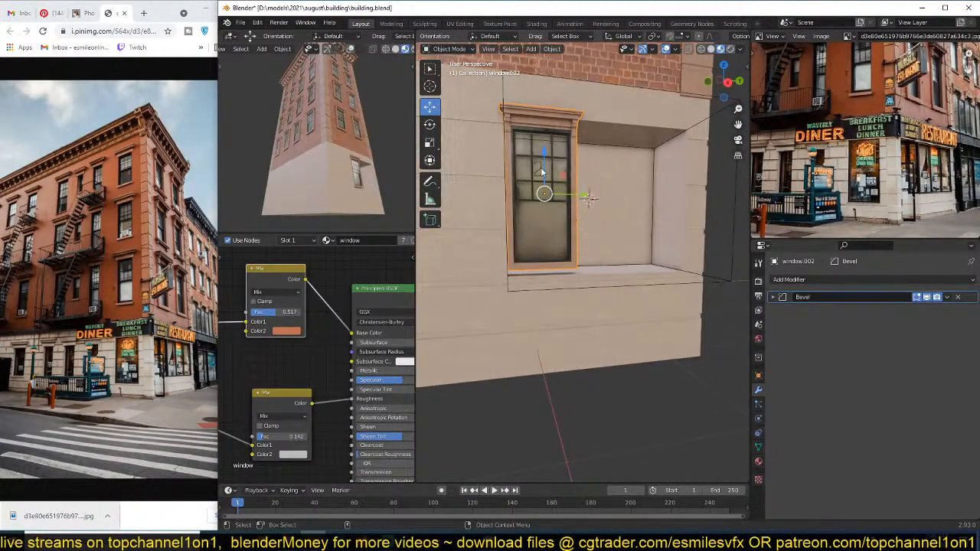
pyautogui.scroll(3, 536, 234)
pyautogui.moveTo(537, 236); pyautogui.dragTo(604, 269, button='middle')
pyautogui.scroll(-3, 669, 238)
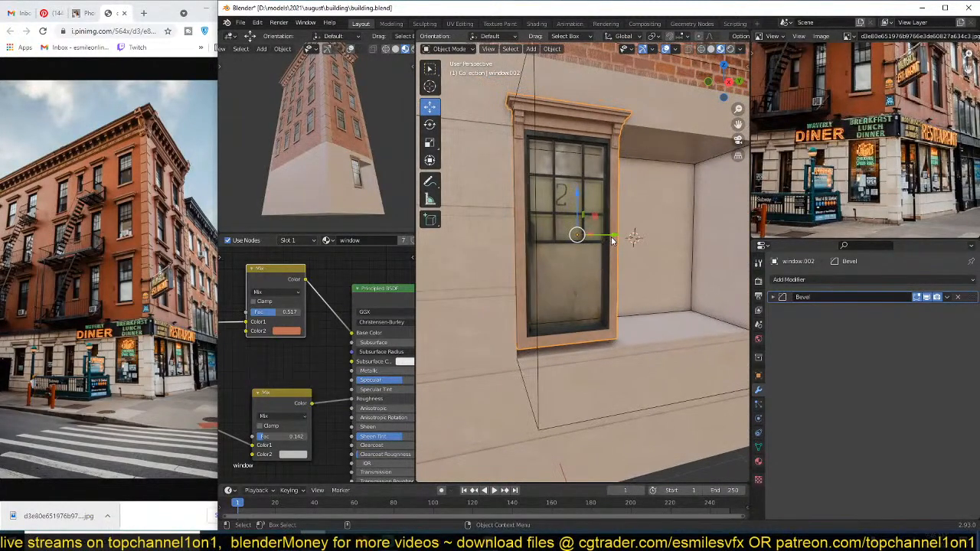
pyautogui.press('Tab')
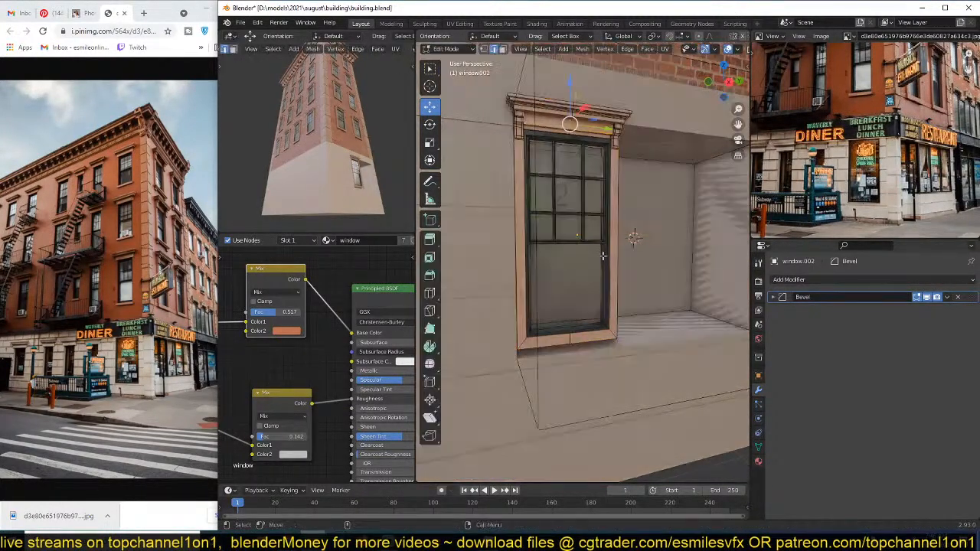
pyautogui.moveTo(603, 257)
pyautogui.mouseDown(button='middle')
pyautogui.moveTo(597, 251)
pyautogui.moveTo(595, 267)
pyautogui.moveTo(602, 246)
pyautogui.mouseUp(button='middle')
pyautogui.press('1')
pyautogui.moveTo(525, 64); pyautogui.dragTo(589, 324)
pyautogui.scroll(-4, 580, 277)
pyautogui.moveTo(580, 277); pyautogui.dragTo(564, 274, button='middle')
pyautogui.moveTo(567, 205); pyautogui.dragTo(662, 207)
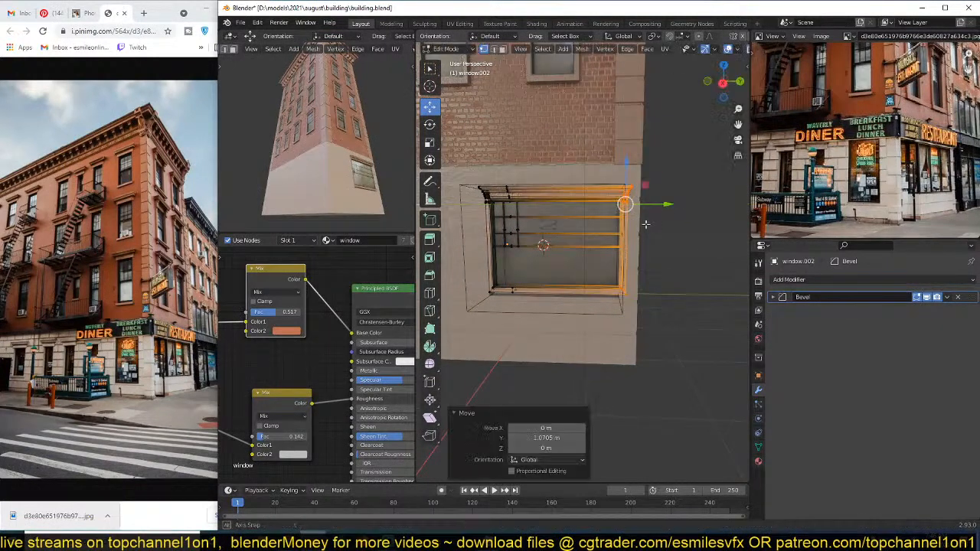
# Step: Lower the bottom vertices of the window frame to fit the opening, leave mesh editing and deselect everything
pyautogui.moveTo(645, 223); pyautogui.dragTo(662, 220, button='middle')
pyautogui.moveTo(488, 266); pyautogui.dragTo(673, 322)
pyautogui.moveTo(674, 322); pyautogui.dragTo(692, 306, button='middle')
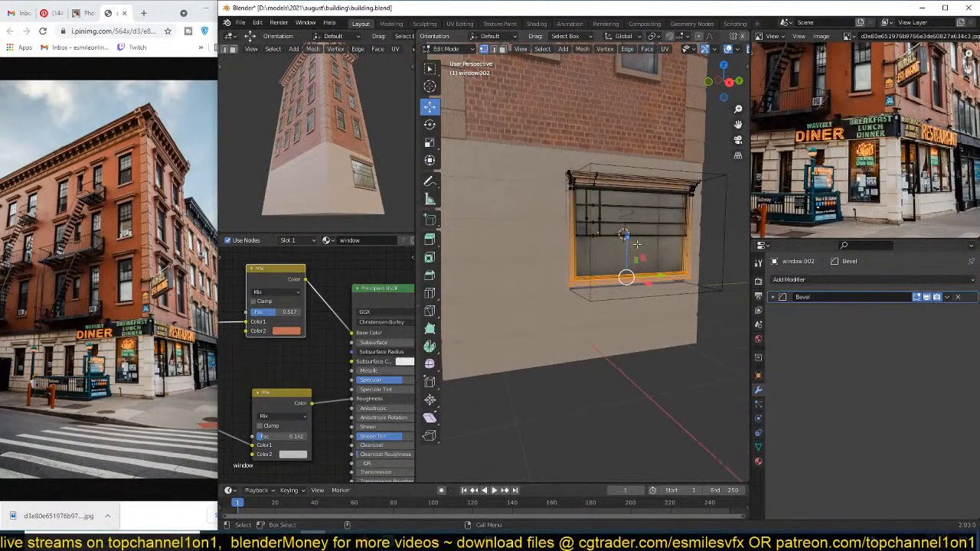
pyautogui.moveTo(624, 241); pyautogui.dragTo(624, 249)
pyautogui.press('Tab')
pyautogui.scroll(2, 626, 296)
pyautogui.hotkey('alt', 'a')
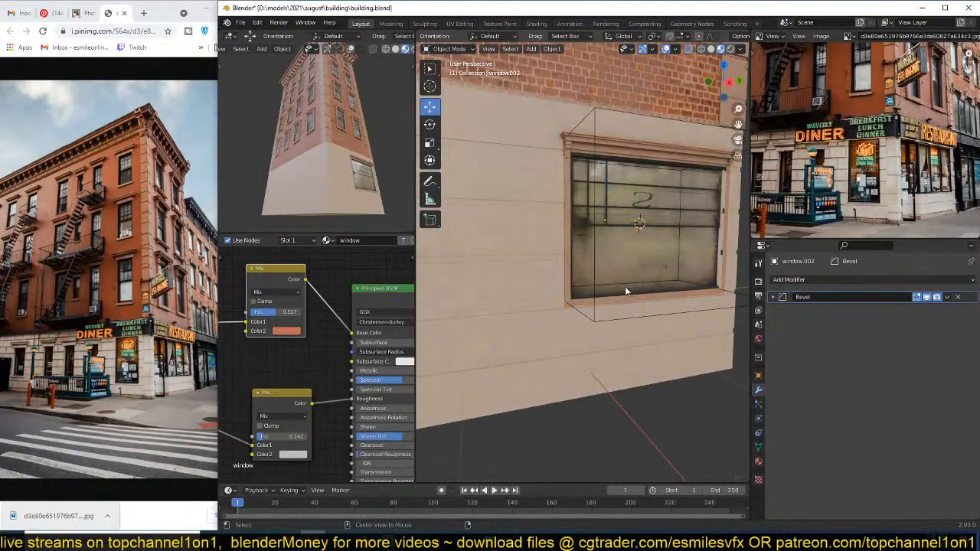
# Step: Unwrap the UVs of the widened window's large glass pane and inspect its texture
pyautogui.moveTo(624, 287); pyautogui.dragTo(604, 297, button='middle')
pyautogui.scroll(2, 583, 267)
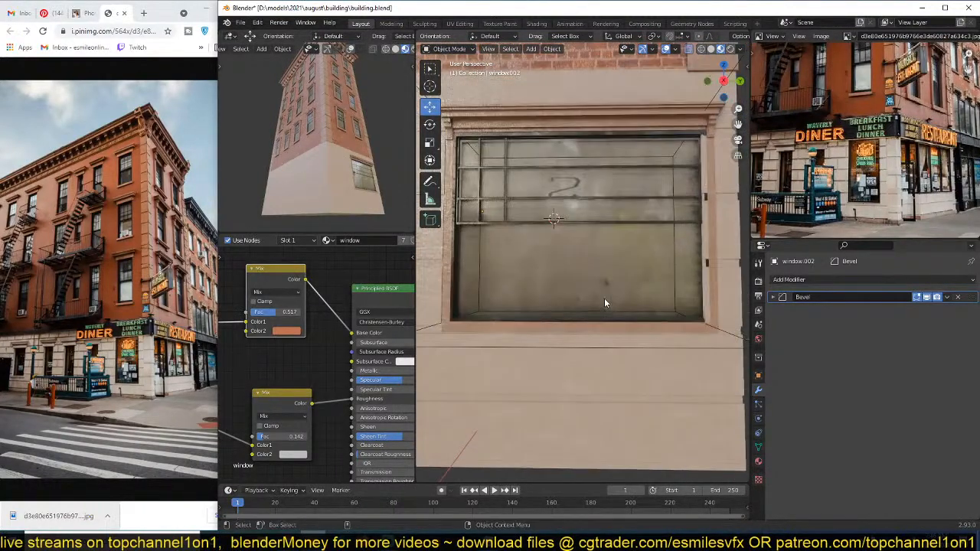
pyautogui.click(604, 297)
pyautogui.press('Tab')
pyautogui.click(577, 264)
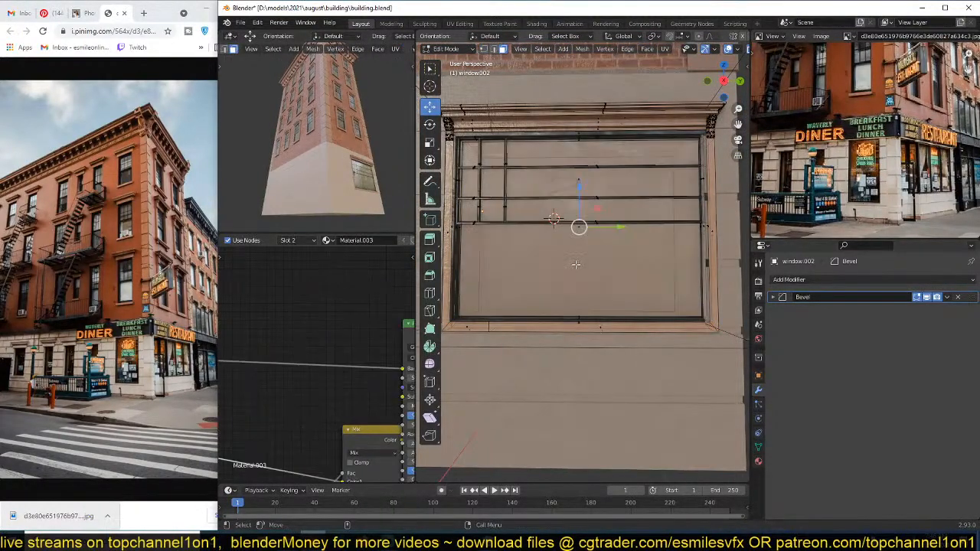
pyautogui.press('u')
pyautogui.click(595, 208)
pyautogui.press('Tab')
pyautogui.moveTo(624, 232); pyautogui.dragTo(648, 243, button='middle')
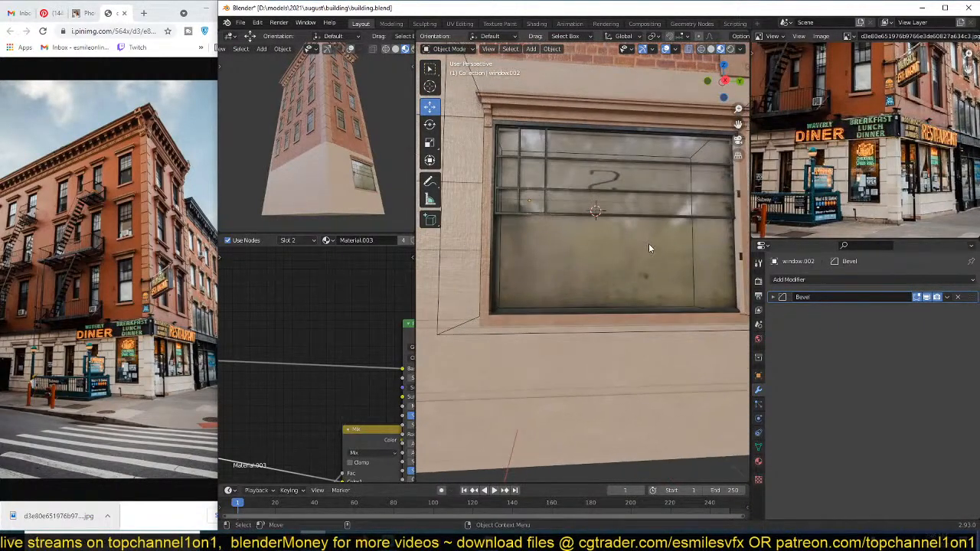
pyautogui.press('Tab')
pyautogui.press('s')
pyautogui.rightClick(668, 223)
pyautogui.press('Tab')
# Step: Try to delete the linked geometry of the two vertical glazing bars in the window's upper part
pyautogui.press('Tab')
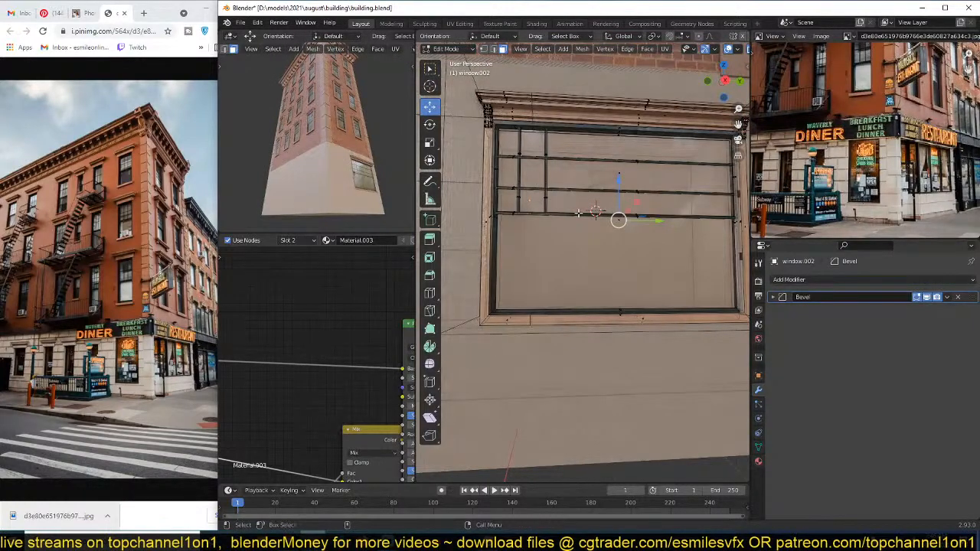
pyautogui.scroll(3, 554, 204)
pyautogui.keyDown('shift'); pyautogui.moveTo(554, 204); pyautogui.dragTo(597, 295, button='middle'); pyautogui.keyUp('shift')
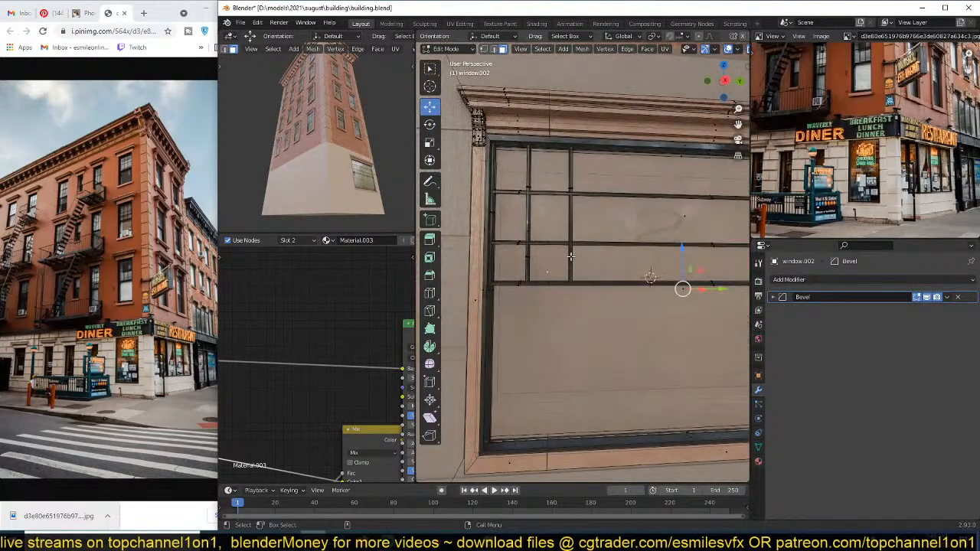
pyautogui.keyDown('alt'); pyautogui.click(564, 257); pyautogui.keyUp('alt')
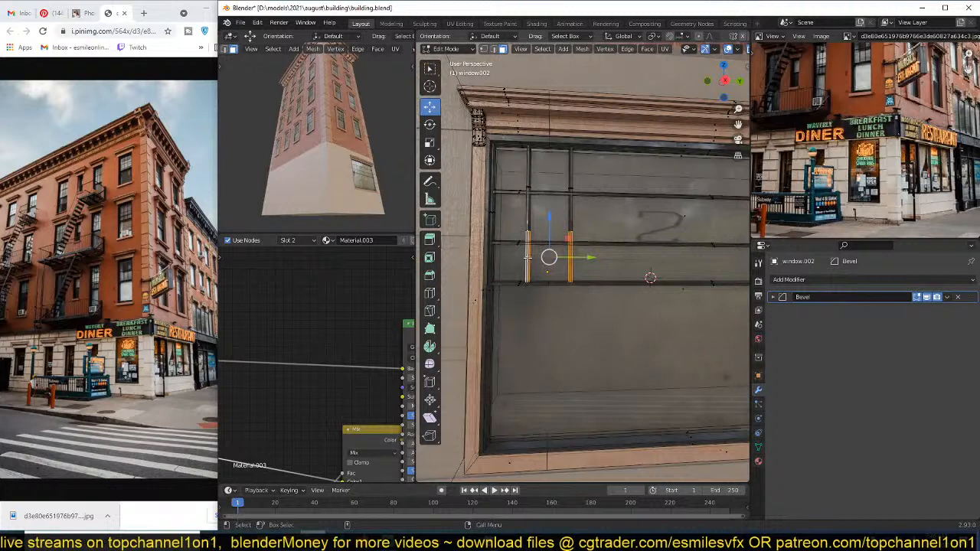
pyautogui.hotkey('ctrl', 'l')
pyautogui.press('x')
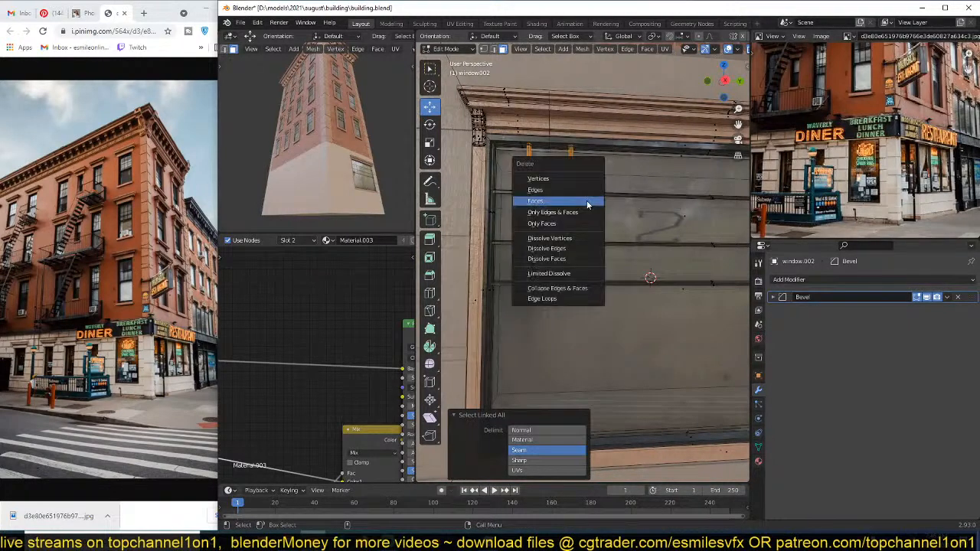
pyautogui.click(587, 202)
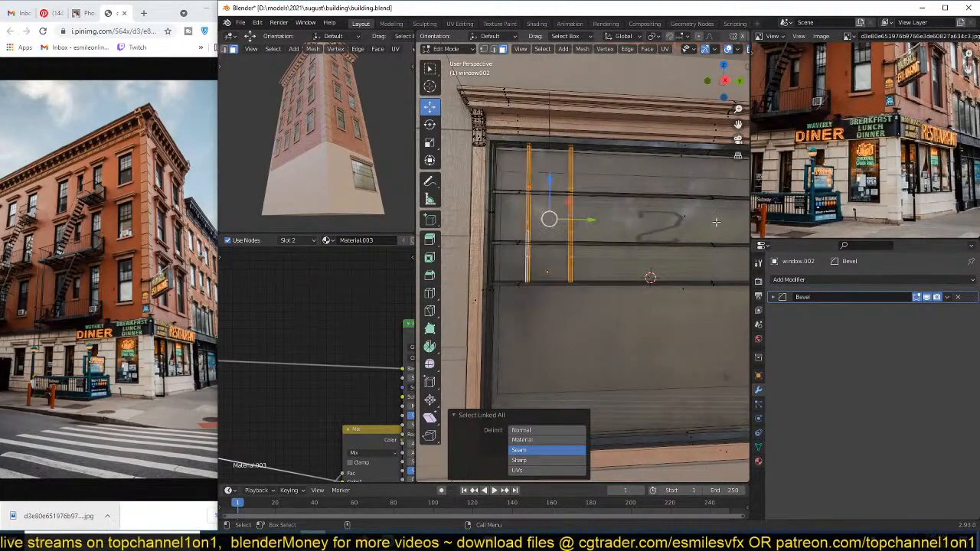
# Step: Delete the two thin horizontal glazing bars crossing the window's upper part, including their linked geometry
pyautogui.keyDown('alt'); pyautogui.click(677, 247); pyautogui.keyUp('alt')
pyautogui.hotkey('ctrl', 'l')
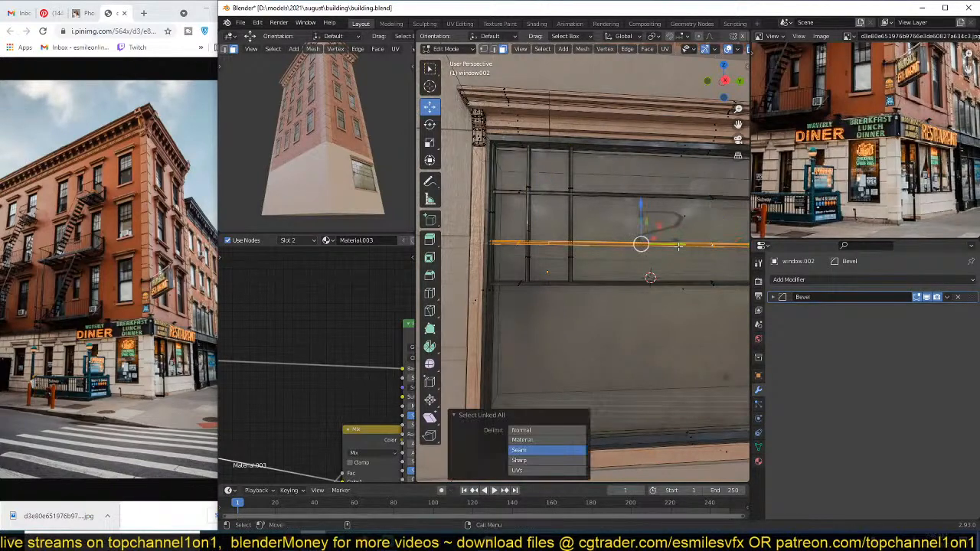
pyautogui.press('x')
pyautogui.click(664, 231)
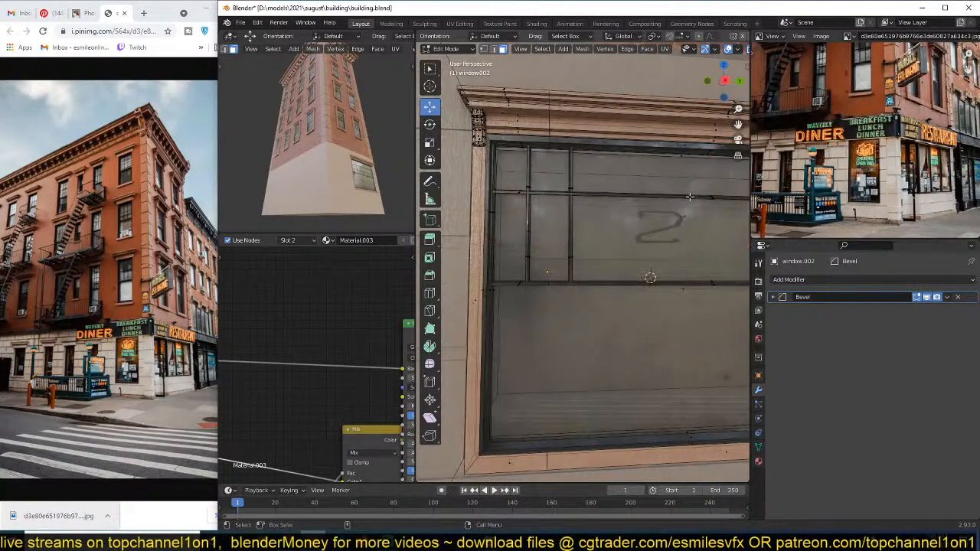
pyautogui.keyDown('alt'); pyautogui.click(689, 196); pyautogui.keyUp('alt')
pyautogui.hotkey('ctrl', 'l')
pyautogui.press('x')
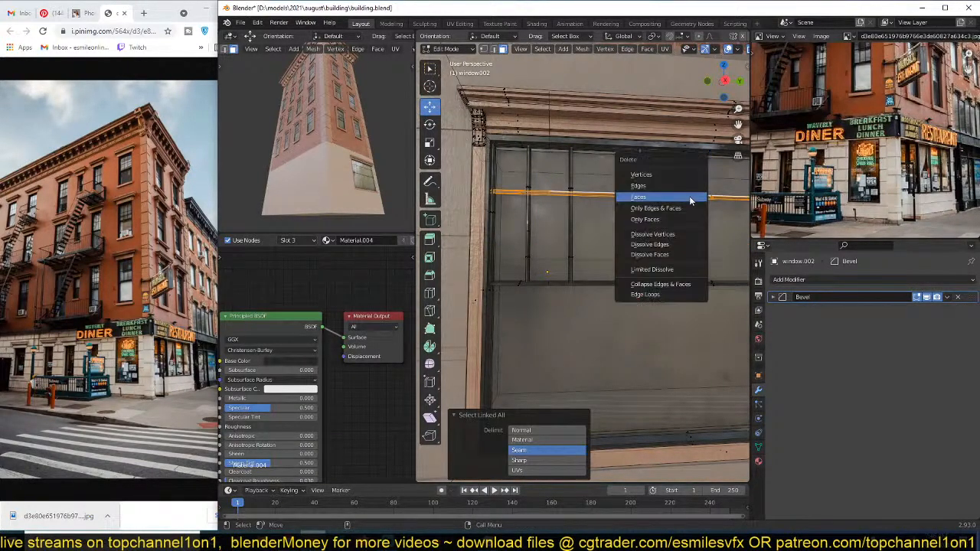
pyautogui.click(673, 201)
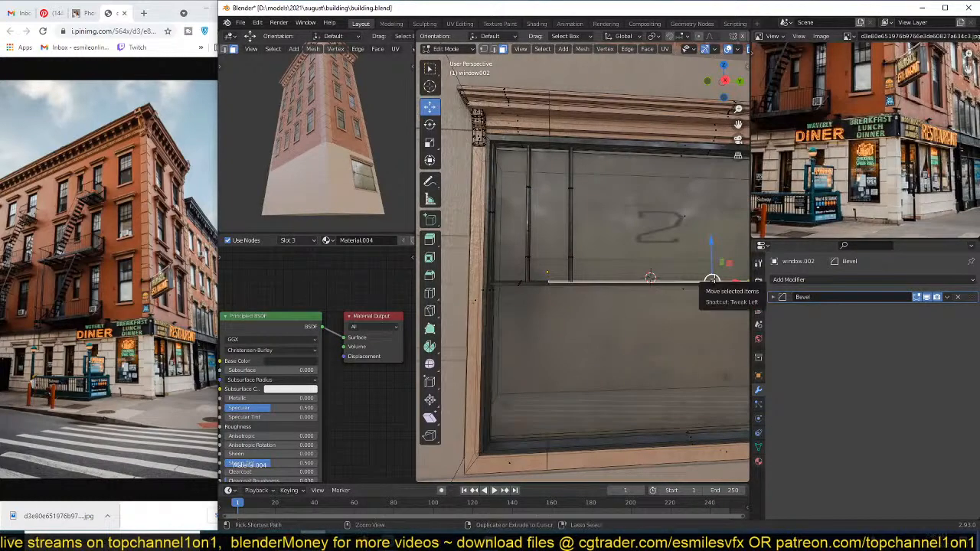
# Step: Lower the horizontal bar crossing the middle of the window along Z onto the bottom of its frame
pyautogui.hotkey('ctrl', 'l')
pyautogui.scroll(-4, 696, 283)
pyautogui.hotkey('alt', 'a')
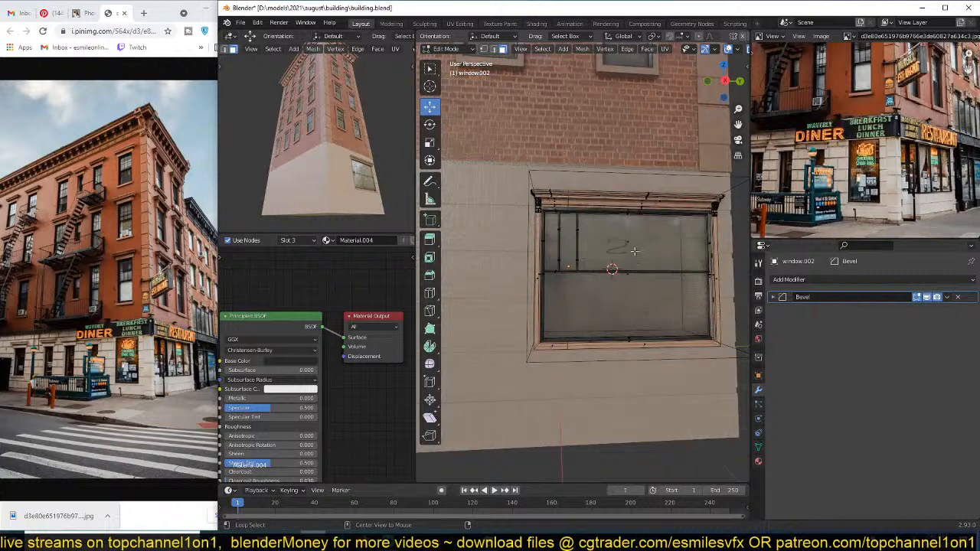
pyautogui.click(642, 271)
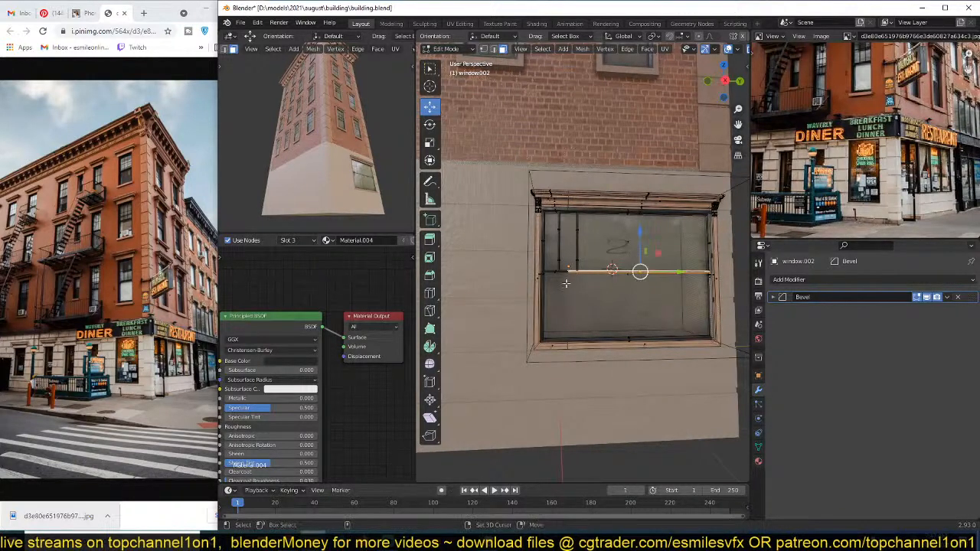
pyautogui.press('g')
pyautogui.press('z')
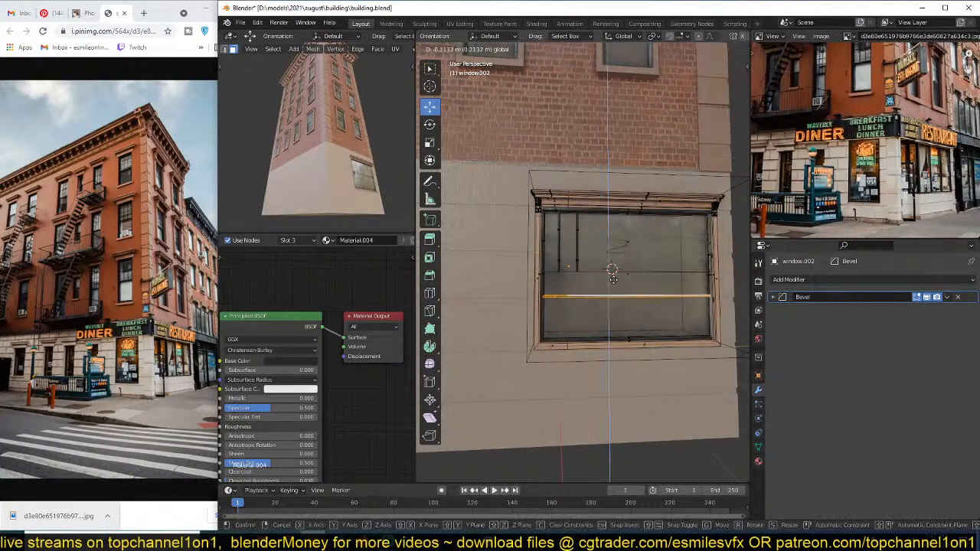
pyautogui.click(612, 312)
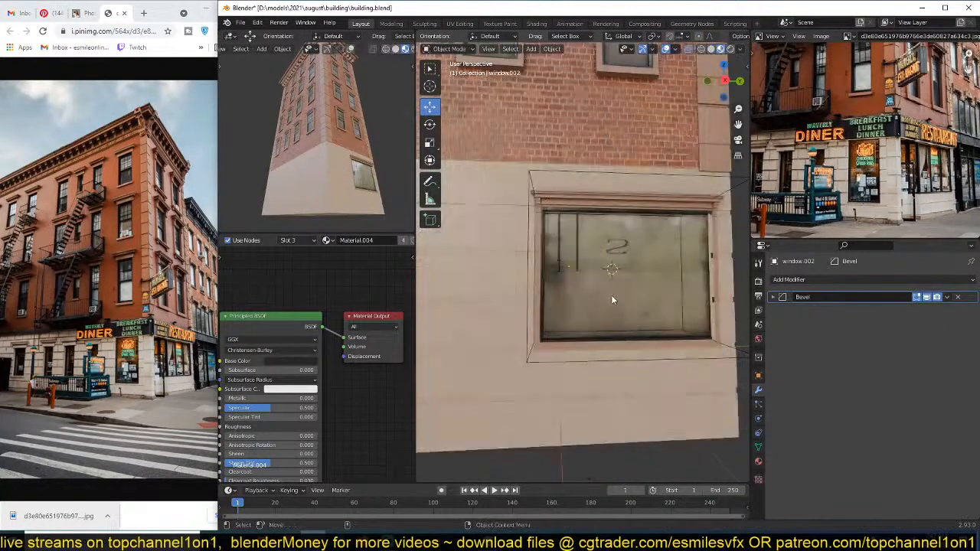
# Step: Shift the inner vertical glazing bar along Y to about two thirds of the window's width and extend its lower end to the bottom frame
pyautogui.moveTo(611, 294); pyautogui.dragTo(597, 255, button='middle')
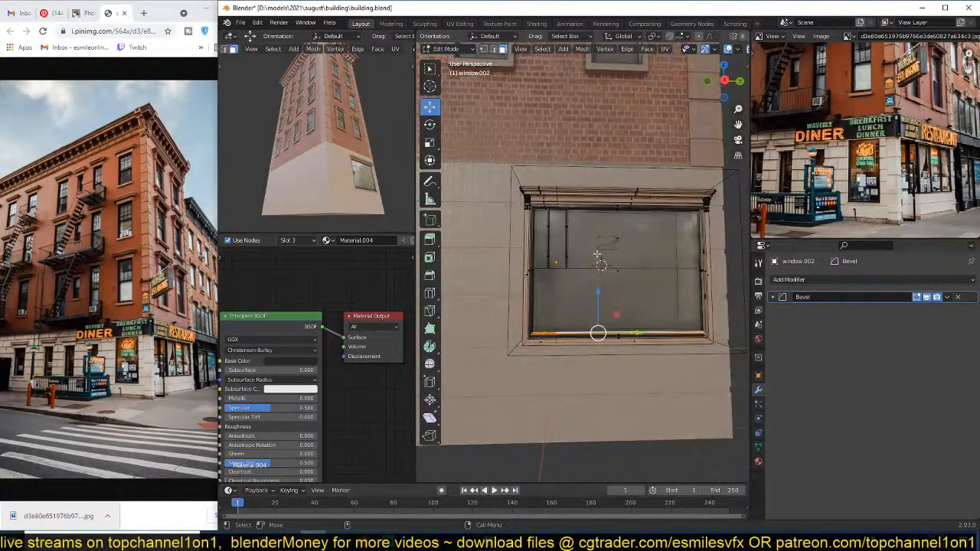
pyautogui.keyDown('alt'); pyautogui.click(567, 228); pyautogui.keyUp('alt')
pyautogui.hotkey('ctrl', 'l')
pyautogui.press('g')
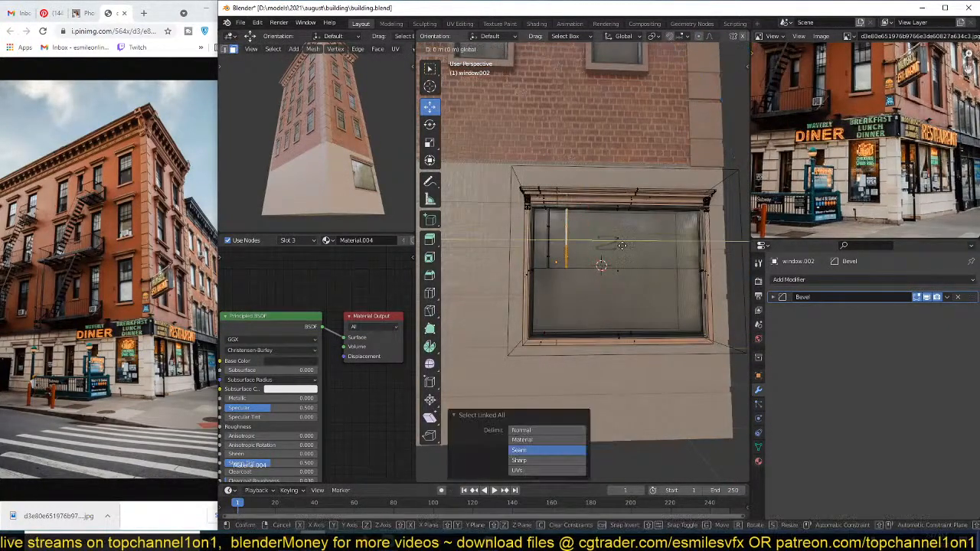
pyautogui.click(678, 253)
pyautogui.scroll(2, 647, 290)
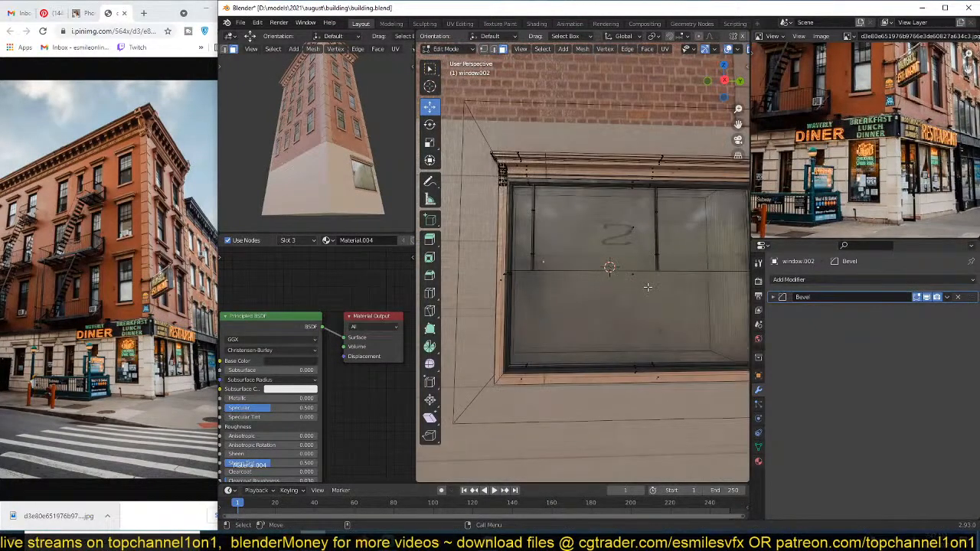
pyautogui.click(656, 264)
pyautogui.moveTo(658, 238); pyautogui.dragTo(658, 336)
# Step: Delete the remaining short vertical glazing bar in the window's upper part, including its linked geometry
pyautogui.click(533, 237)
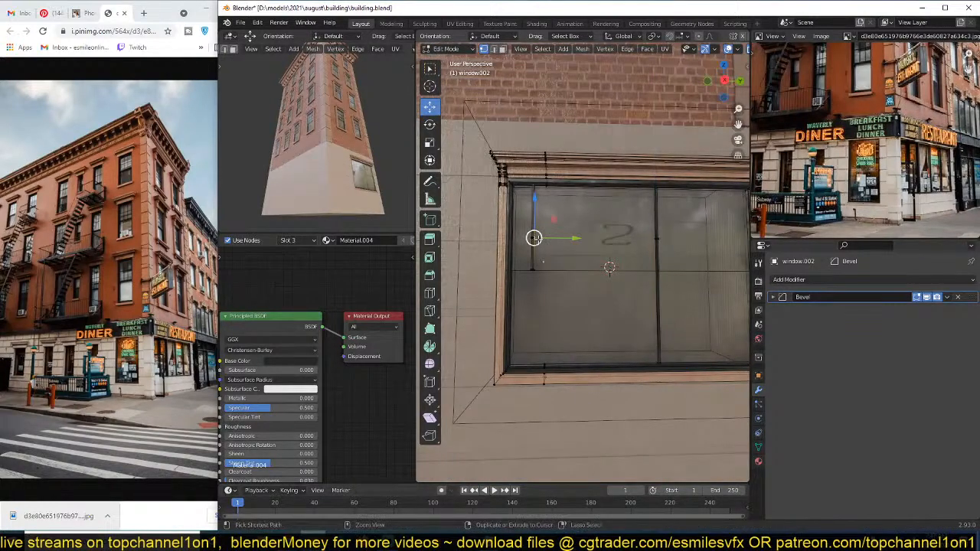
pyautogui.hotkey('ctrl', 'l')
pyautogui.press('x')
pyautogui.click(649, 199)
pyautogui.press('Tab')
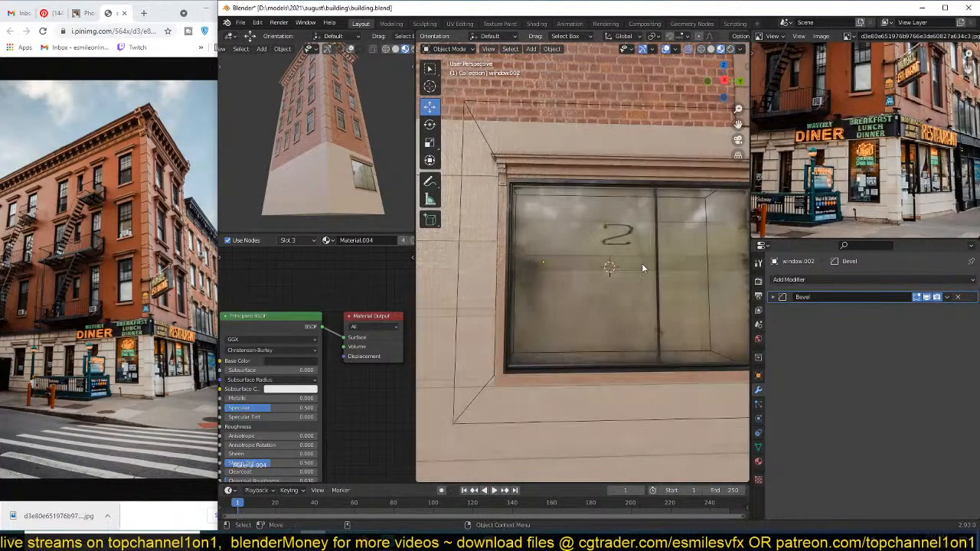
# Step: Delete the extra glass pane covering the upper half of the window
pyautogui.press('Tab')
pyautogui.moveTo(643, 268); pyautogui.dragTo(592, 261, button='middle')
pyautogui.press('l')
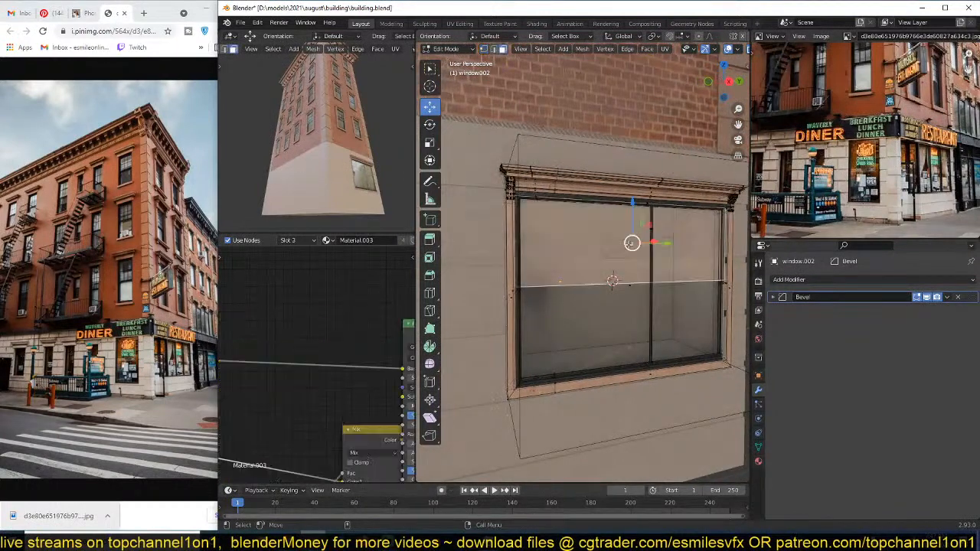
pyautogui.press('x')
pyautogui.click(632, 259)
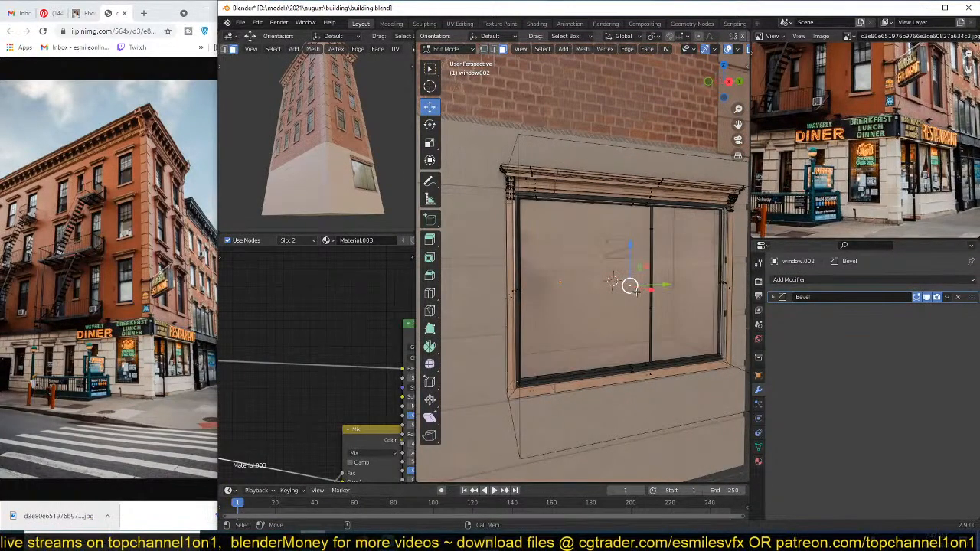
# Step: Scale the large glass pane to about 0.327 along Y and move it into the left third of the window frame
pyautogui.hotkey('ctrl', 'l')
pyautogui.press('s')
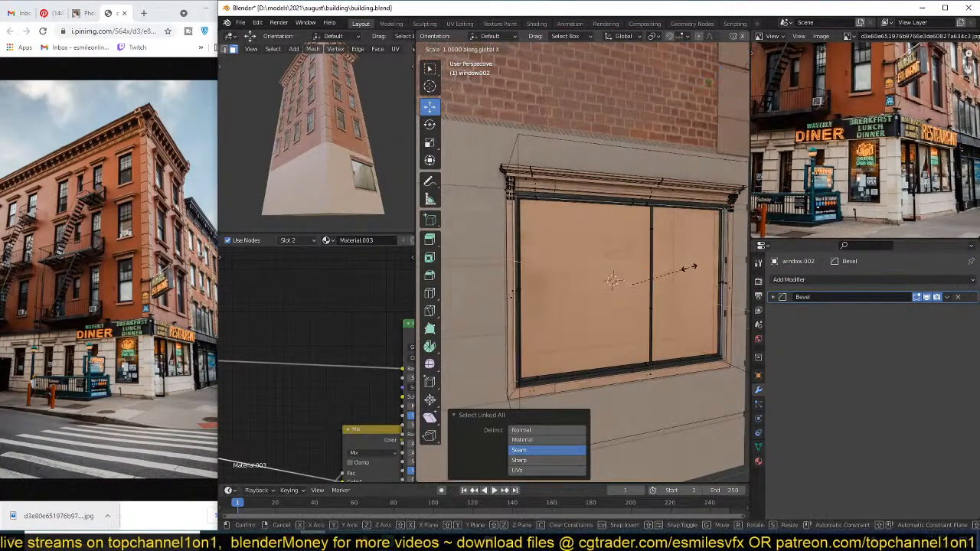
pyautogui.press('y')
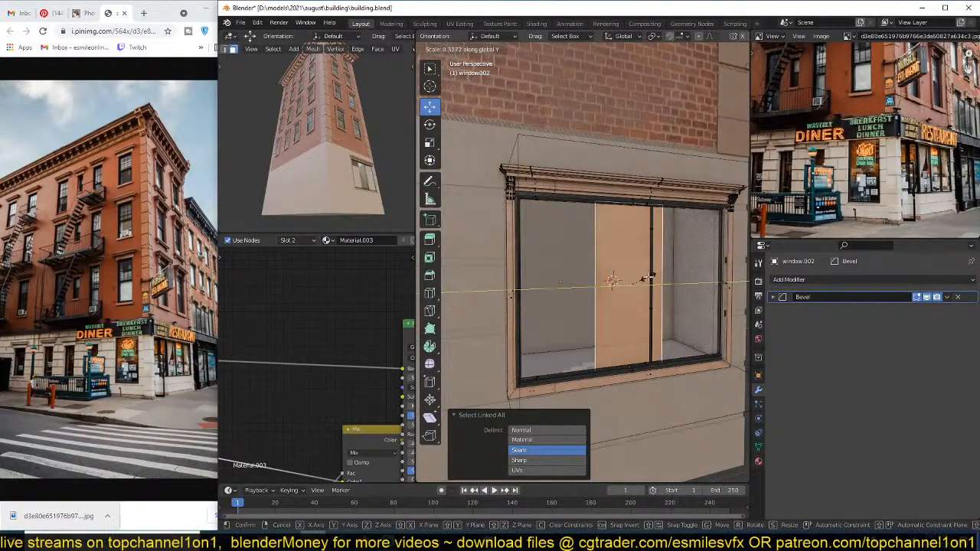
pyautogui.click(649, 278)
pyautogui.press('g')
pyautogui.press('y')
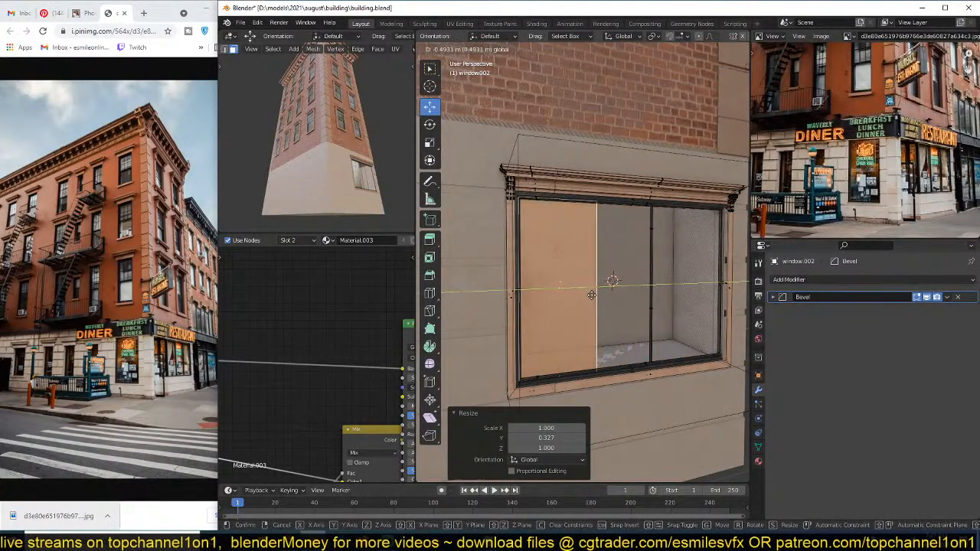
pyautogui.click(603, 291)
# Step: Duplicate the glass pane twice along Y to fill the window's middle and right thirds, the last offset about 0.44 m, and rescale that copy
pyautogui.hotkey('shift', 'd')
pyautogui.press('y')
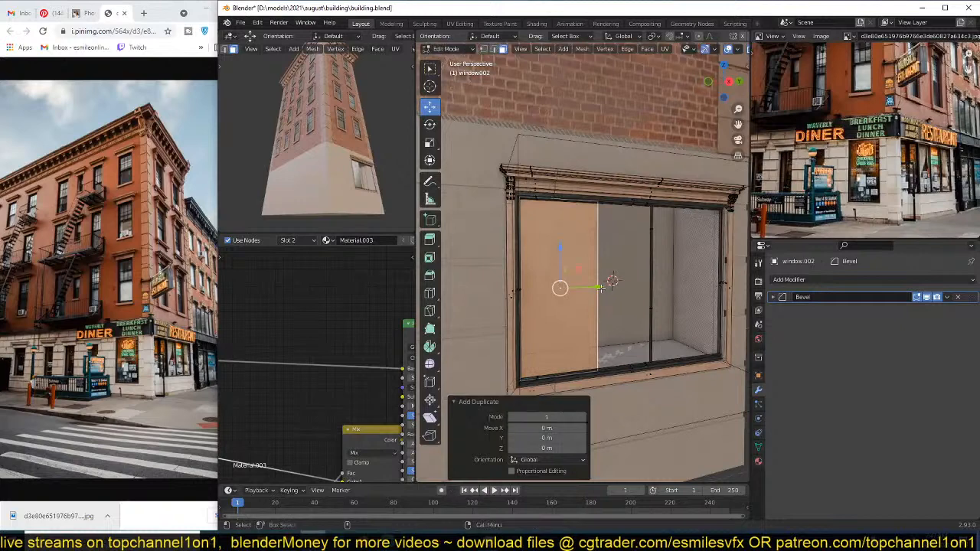
pyautogui.click(671, 286)
pyautogui.hotkey('shift', 'd')
pyautogui.press('y')
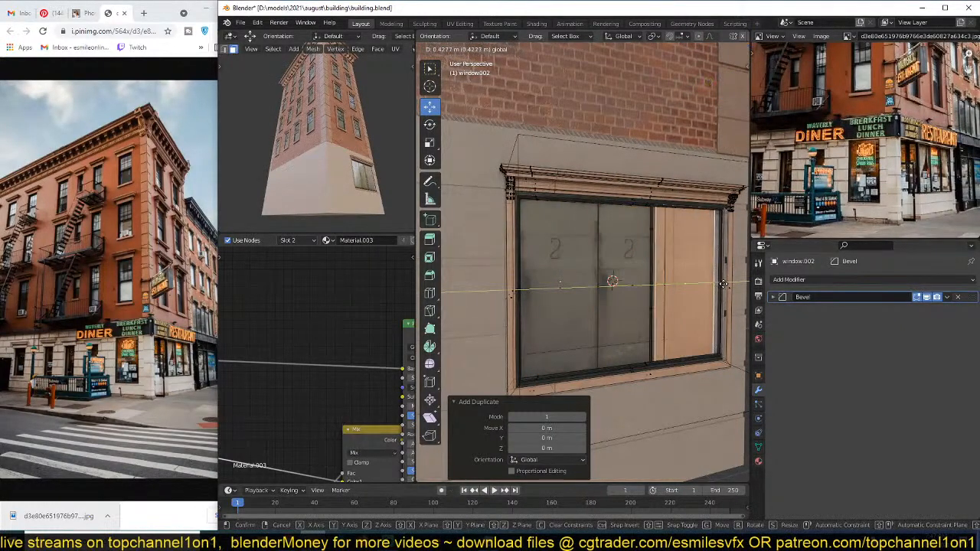
pyautogui.click(722, 285)
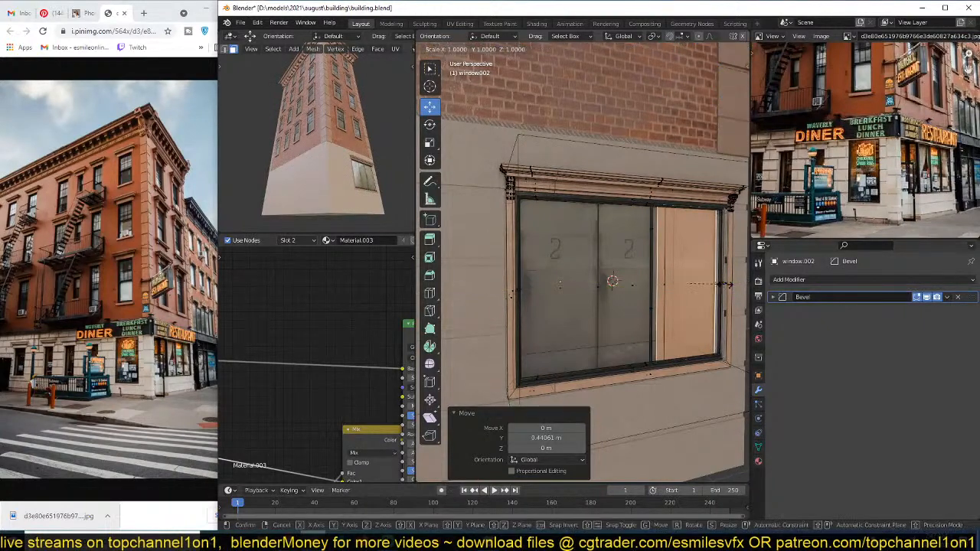
pyautogui.press('s')
pyautogui.press('x')
pyautogui.click(684, 280)
pyautogui.press('Tab')
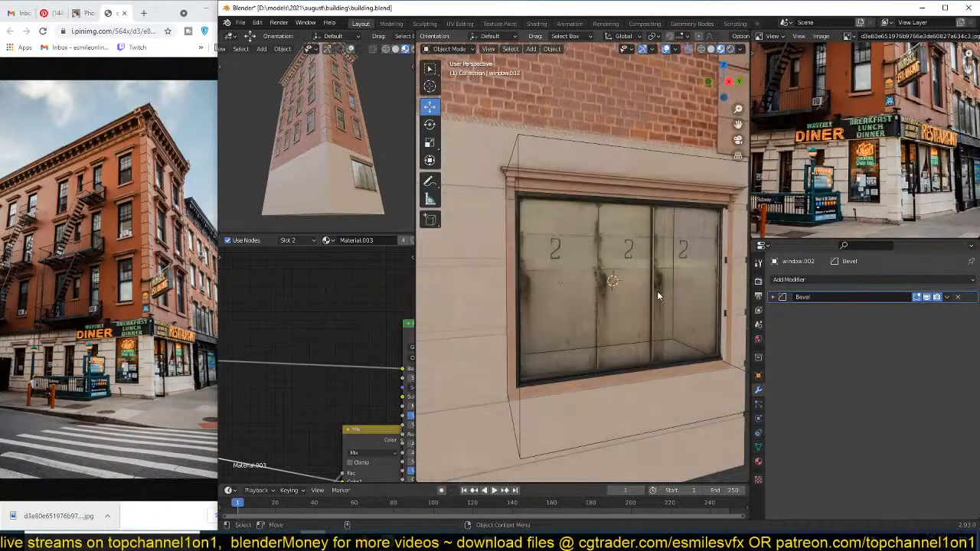
# Step: Select the lower face of the vertical glazing bar between the middle and right glass panes in mesh editing
pyautogui.scroll(4, 658, 283)
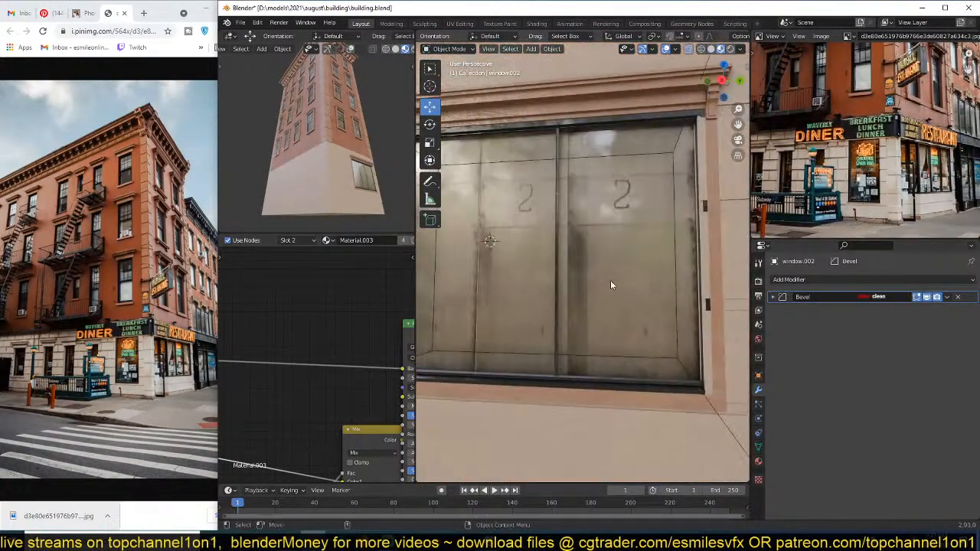
pyautogui.click(618, 263)
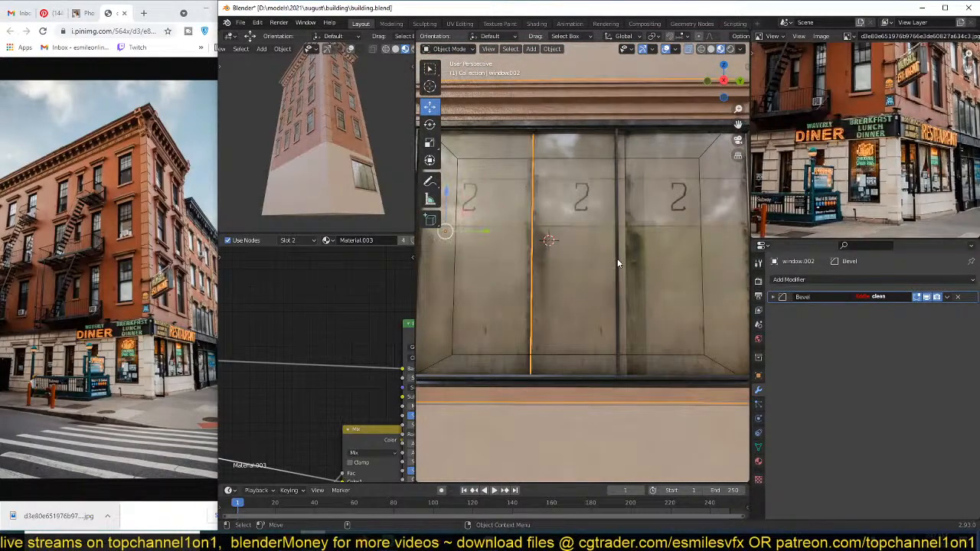
pyautogui.press('Tab')
pyautogui.click(617, 255)
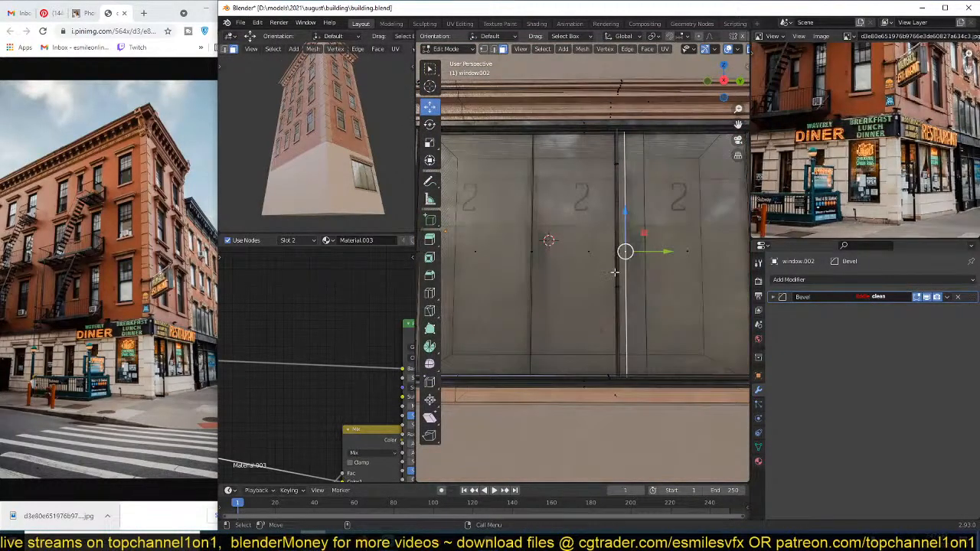
pyautogui.click(616, 282)
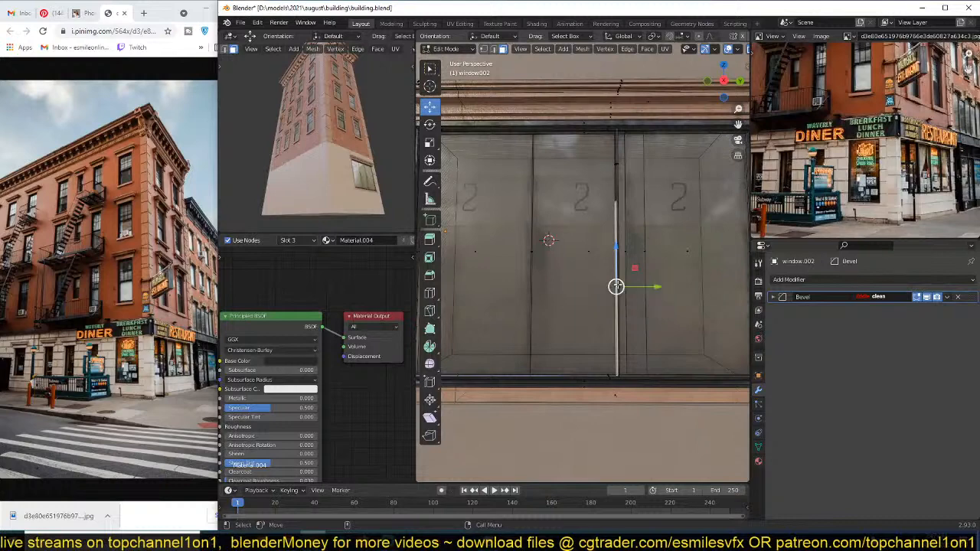
# Step: Select the whole vertical divider bar between the window's middle and right panes and scale it about 2.25 times, excluding Z
pyautogui.hotkey('ctrl', 'l')
pyautogui.hotkey('shift', 'z')
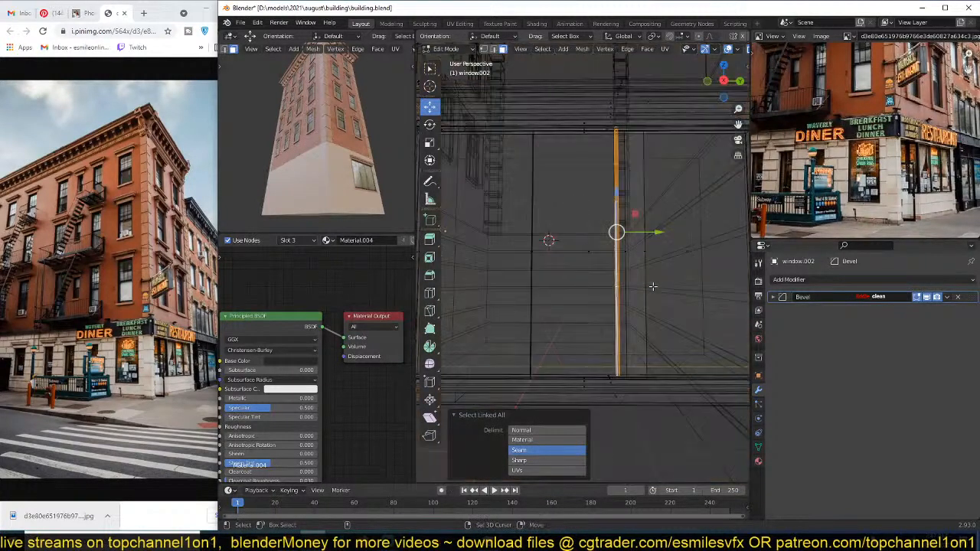
pyautogui.press('z')
pyautogui.click(735, 284)
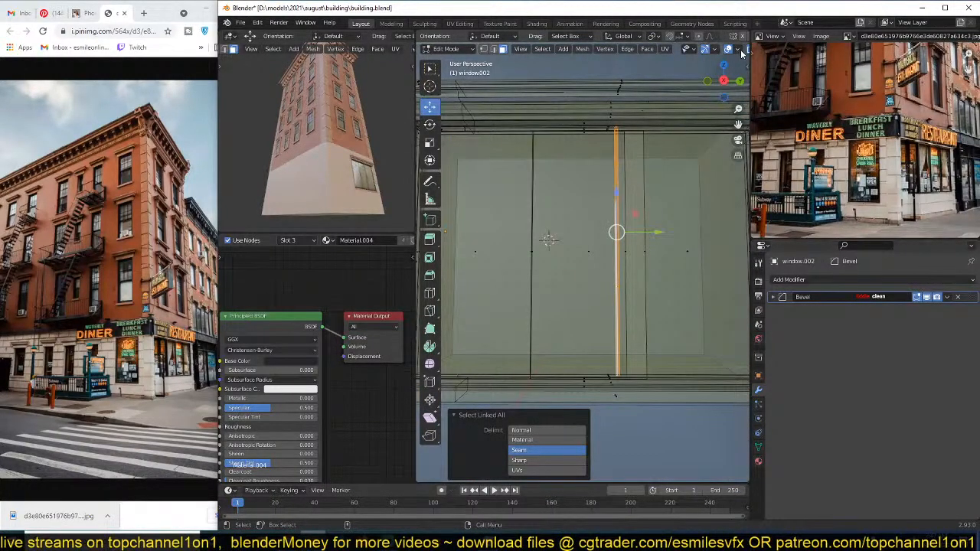
pyautogui.scroll(-2, 741, 52)
pyautogui.click(741, 49)
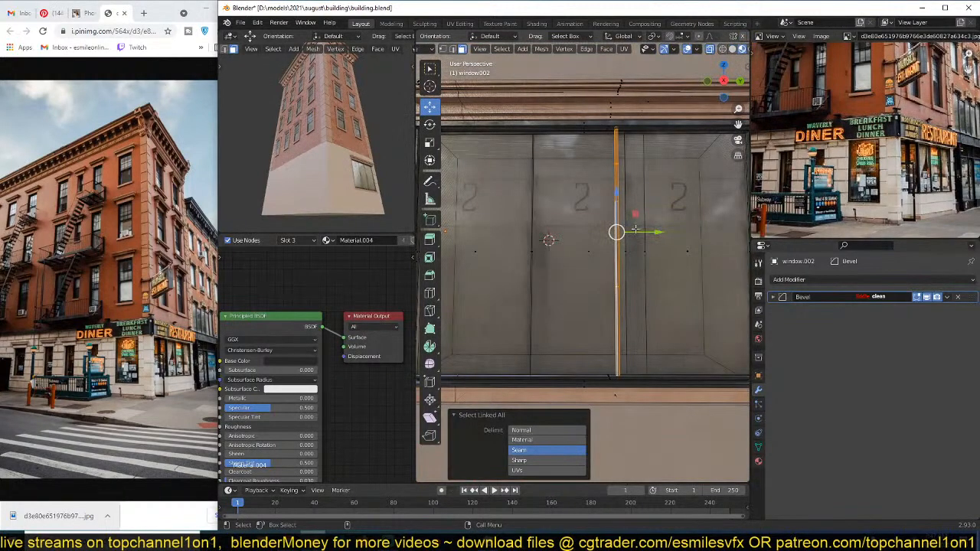
pyautogui.press('s')
pyautogui.hotkey('shift', 'z')
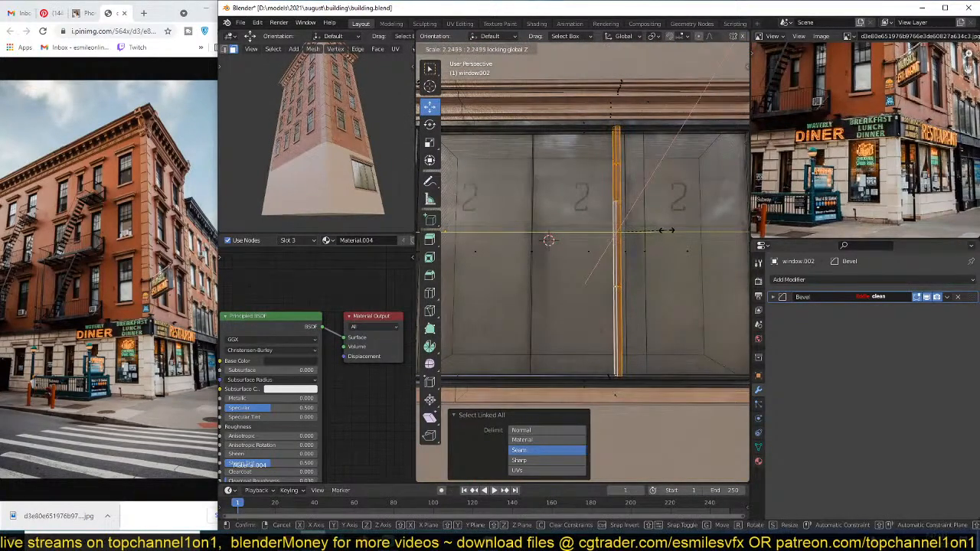
pyautogui.click(667, 231)
# Step: Move the thickened divider bar about 0.033 m along Y
pyautogui.moveTo(657, 234); pyautogui.dragTo(663, 234)
pyautogui.press('z')
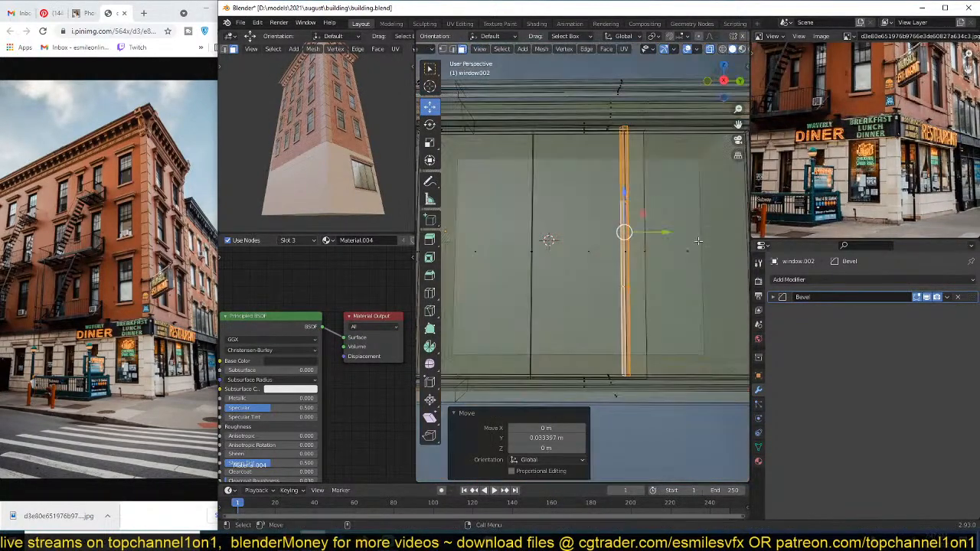
pyautogui.hotkey('alt', 'z')
pyautogui.click(742, 49)
# Step: Duplicate the divider bar and slide the copy along Y to the joint between the first and middle panes
pyautogui.keyDown('shift'); pyautogui.moveTo(665, 97); pyautogui.dragTo(674, 156, button='middle'); pyautogui.keyUp('shift')
pyautogui.keyDown('shift'); pyautogui.moveTo(682, 276); pyautogui.dragTo(714, 199, button='middle'); pyautogui.keyUp('shift')
pyautogui.press('g')
pyautogui.press('Escape')
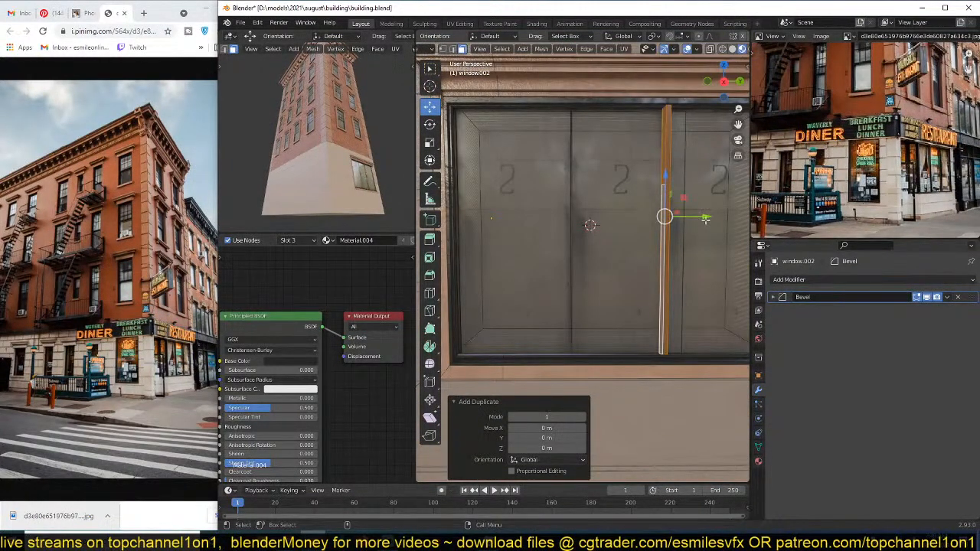
pyautogui.hotkey('shift', 'd')
pyautogui.press('y')
pyautogui.click(610, 224)
pyautogui.press('Tab')
pyautogui.scroll(-4, 614, 260)
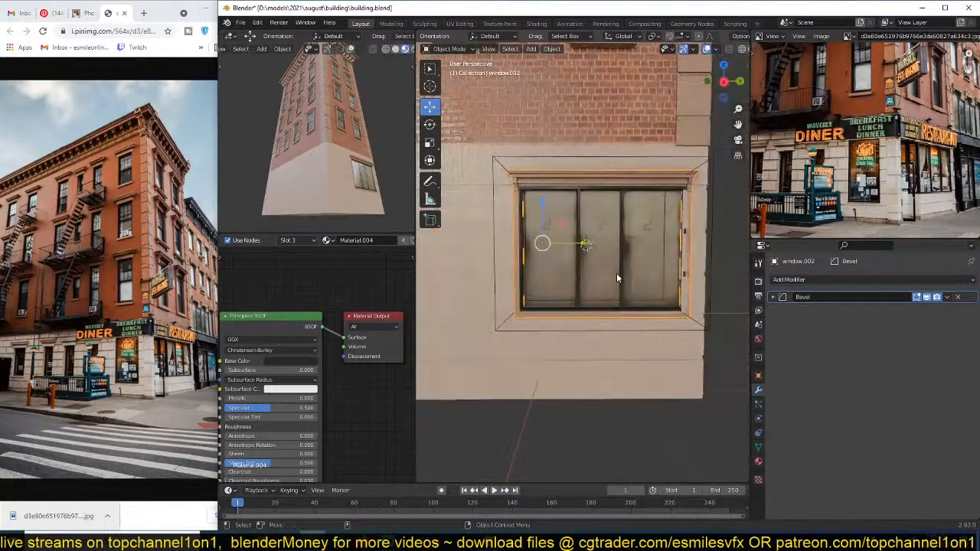
# Step: Select the linked geometry of the window's middle glass pane and mirror it along global X
pyautogui.moveTo(617, 272)
pyautogui.mouseDown(button='middle')
pyautogui.moveTo(632, 268)
pyautogui.moveTo(612, 270)
pyautogui.mouseUp(button='middle')
pyautogui.scroll(2, 612, 269)
pyautogui.press('Tab')
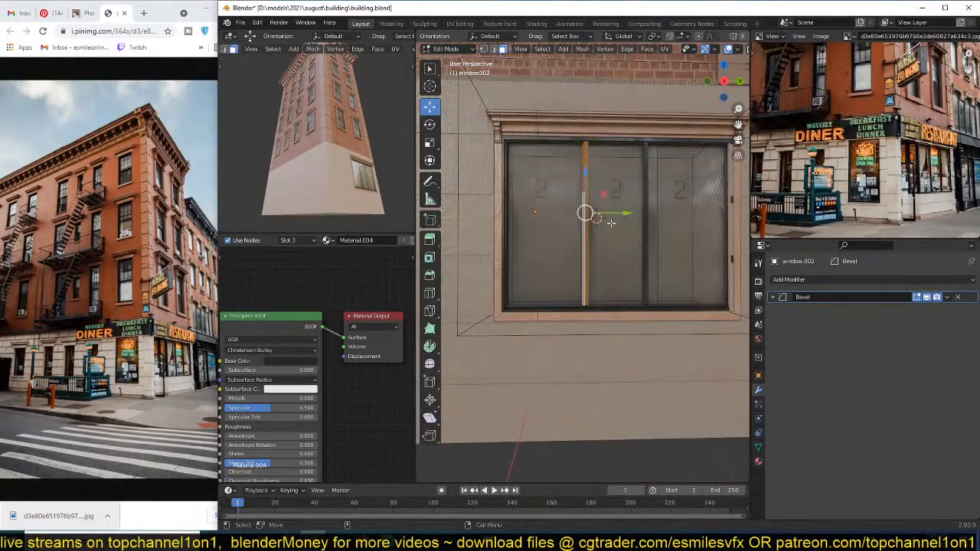
pyautogui.click(616, 224)
pyautogui.hotkey('ctrl', 'l')
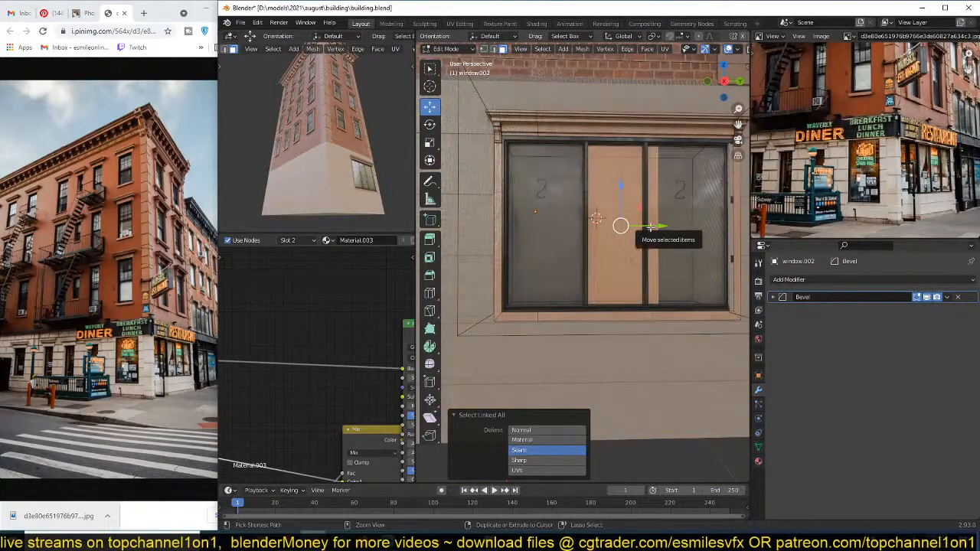
pyautogui.hotkey('ctrl', 'm')
pyautogui.press('x')
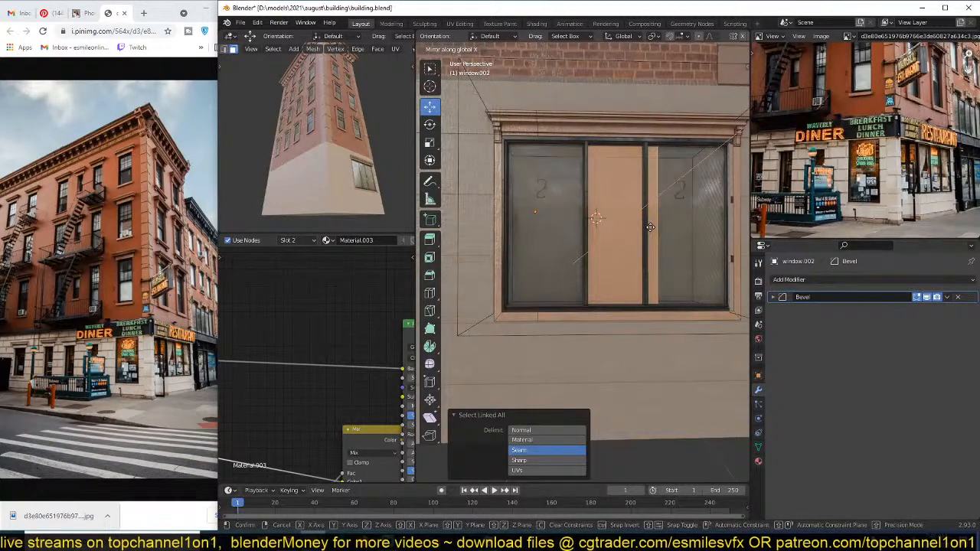
pyautogui.click(650, 227)
# Step: Shift the middle glass pane about -0.042 m in Y and scale it along Y to about 0.83 to fit between the dividers
pyautogui.moveTo(650, 226); pyautogui.dragTo(647, 227)
pyautogui.press('s')
pyautogui.press('y')
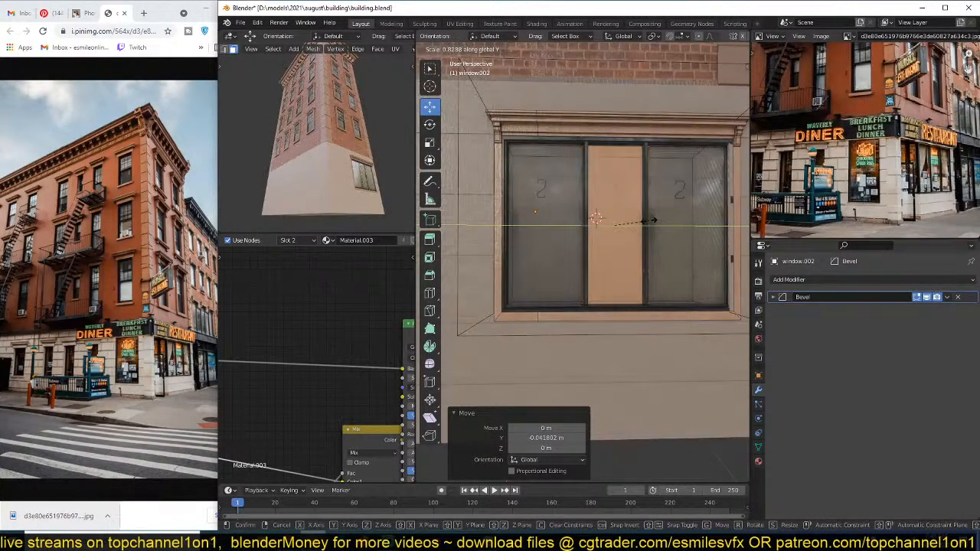
pyautogui.click(649, 221)
pyautogui.press('Tab')
pyautogui.moveTo(650, 236); pyautogui.dragTo(632, 286, button='middle')
pyautogui.scroll(-5, 622, 249)
pyautogui.scroll(5, 632, 287)
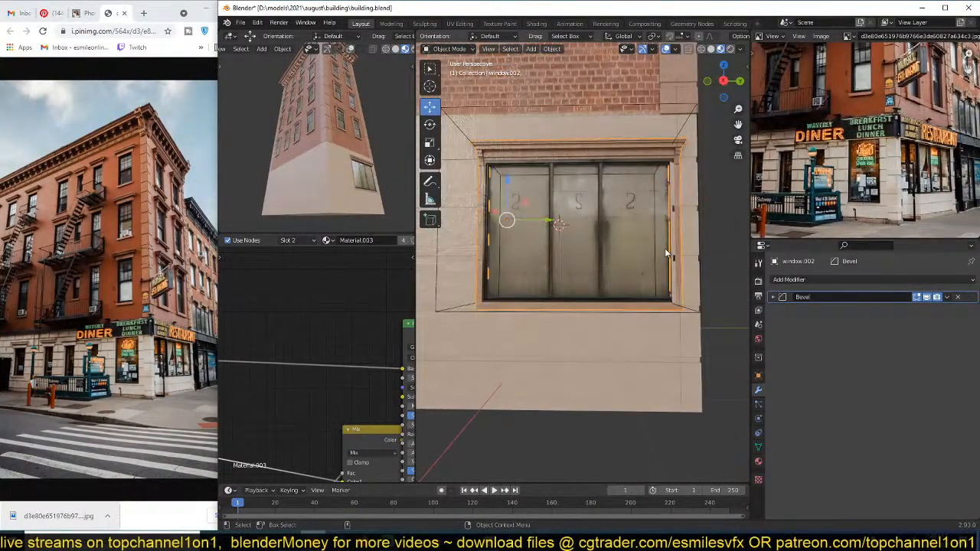
# Step: Scale the window's boolean cutter box by 1.158 and move it along Y away from the wall's edge
pyautogui.scroll(-3, 665, 254)
pyautogui.click(642, 186)
pyautogui.press('s')
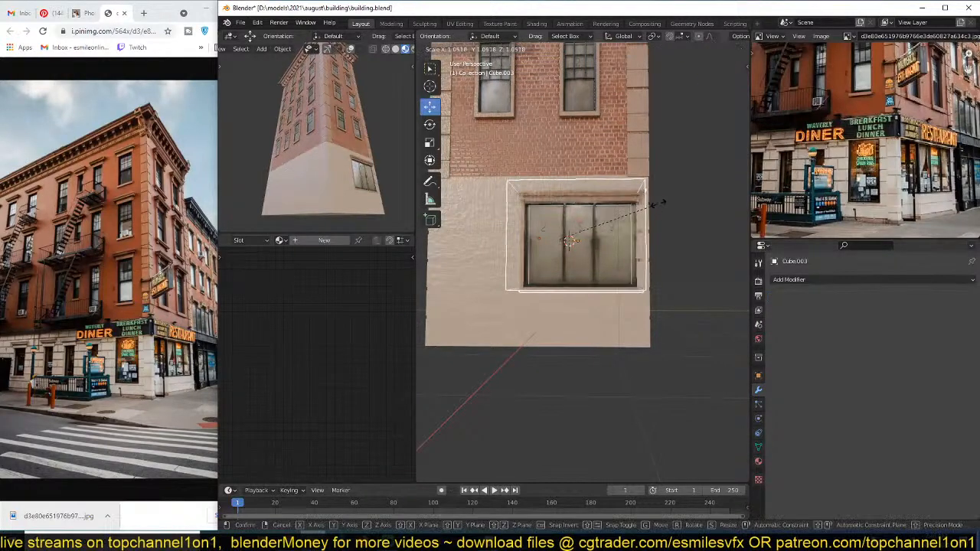
pyautogui.click(673, 202)
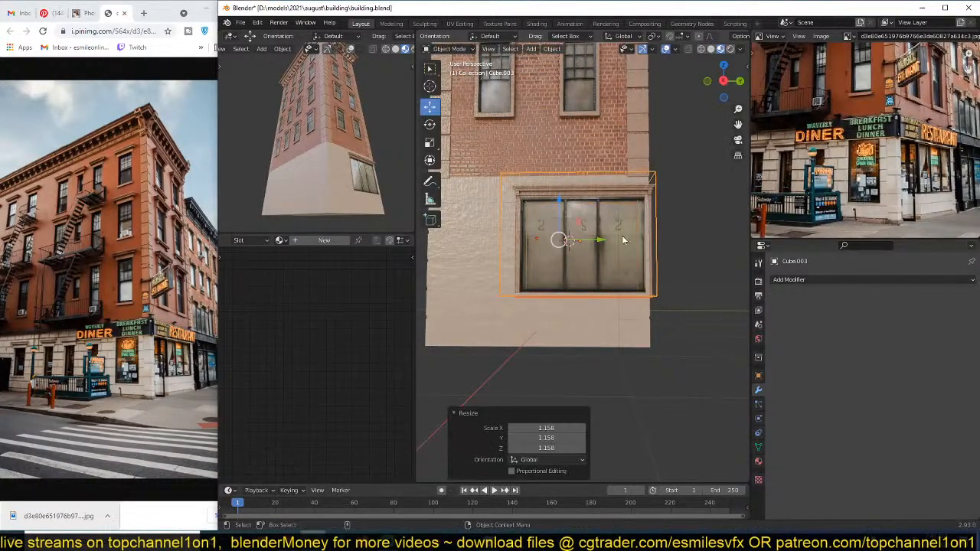
pyautogui.moveTo(604, 243); pyautogui.dragTo(586, 243)
pyautogui.hotkey('alt', 'a')
# Step: Select the building's ground-floor block and save the file
pyautogui.moveTo(631, 275); pyautogui.dragTo(684, 291, button='middle')
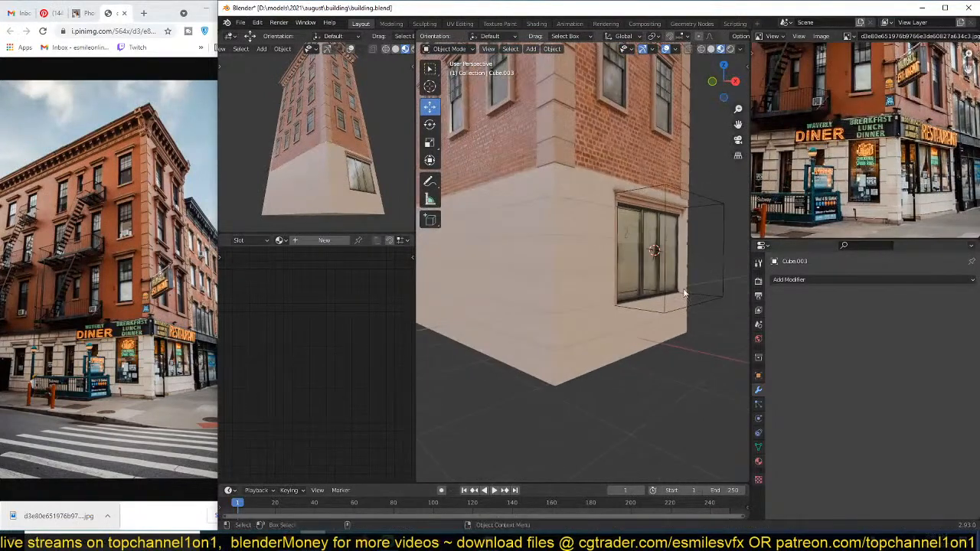
pyautogui.click(673, 336)
pyautogui.moveTo(674, 338); pyautogui.dragTo(622, 329, button='middle')
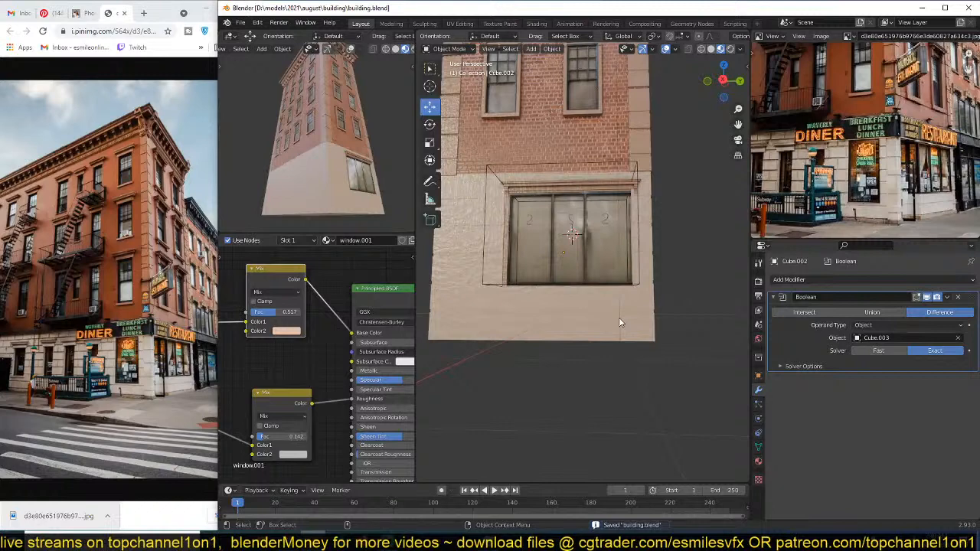
pyautogui.moveTo(617, 322); pyautogui.dragTo(606, 340, button='middle')
# Step: Duplicate the cutter box's geometry, place the copy beside the window as a doorway cutter, and narrow it along Y
pyautogui.click(659, 306)
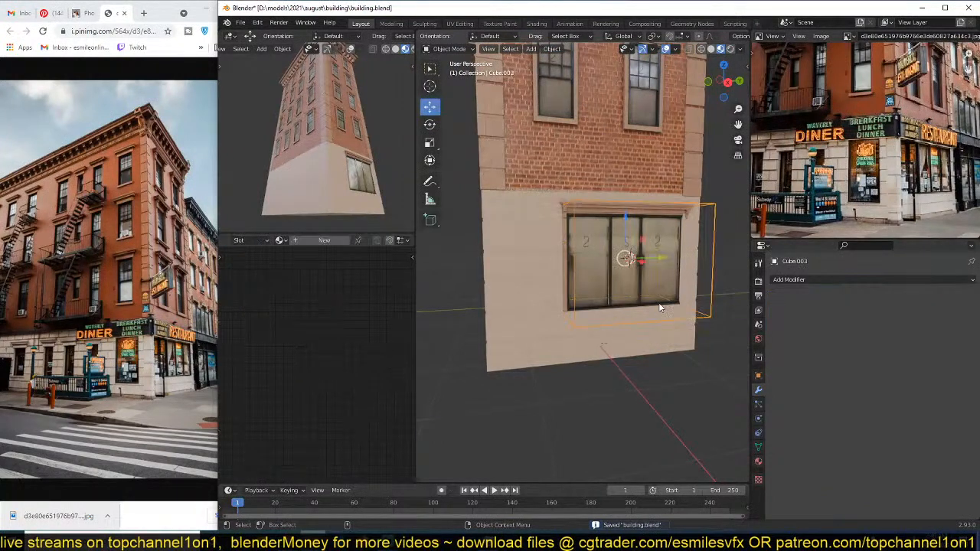
pyautogui.press('Tab')
pyautogui.hotkey('shift', 'd')
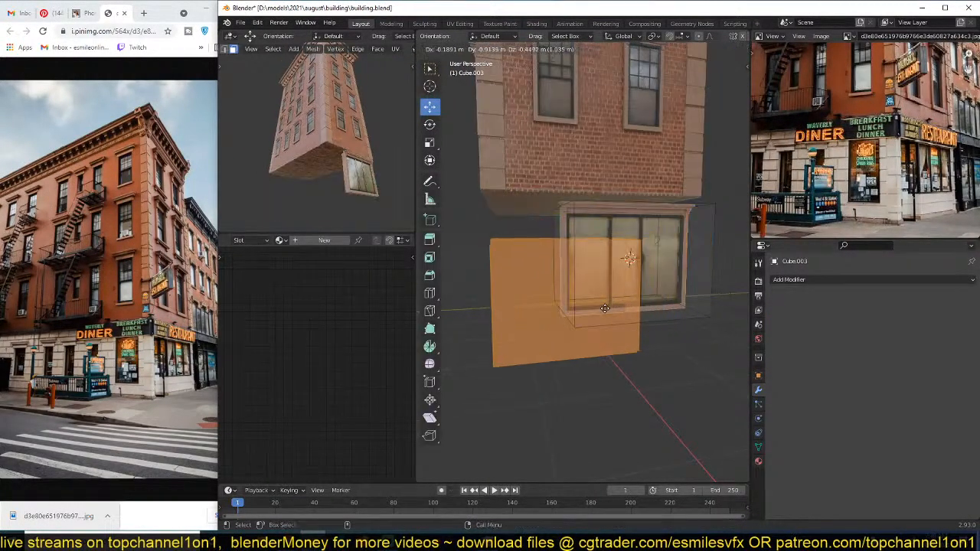
pyautogui.click(669, 292)
pyautogui.press('s')
pyautogui.press('x')
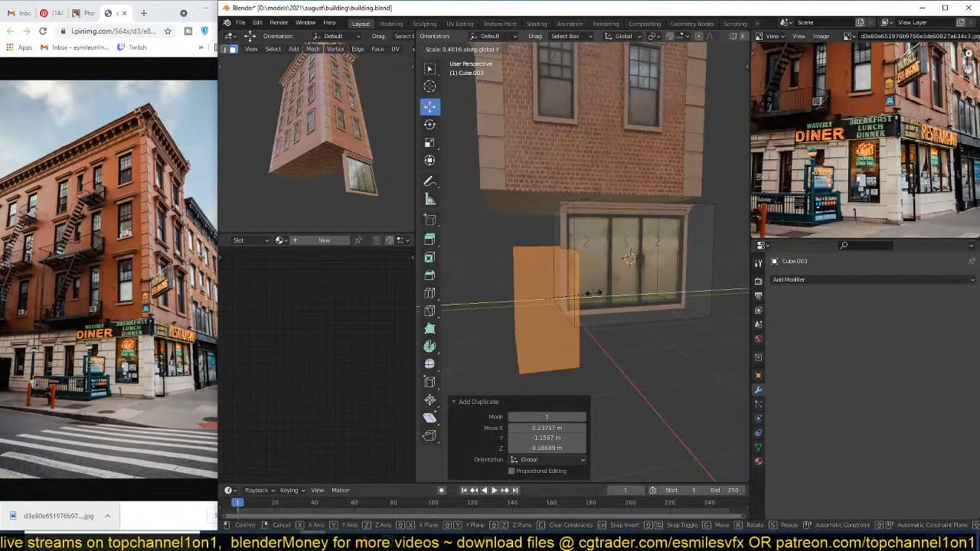
pyautogui.click(573, 294)
pyautogui.moveTo(581, 299)
pyautogui.mouseDown()
pyautogui.moveTo(560, 301)
pyautogui.moveTo(575, 300)
pyautogui.mouseUp()
# Step: Move the doorway cutter's outer side face along Y toward the building corner and raise its top face to about the window's top
pyautogui.moveTo(527, 305); pyautogui.dragTo(545, 308, button='middle')
pyautogui.click(557, 316)
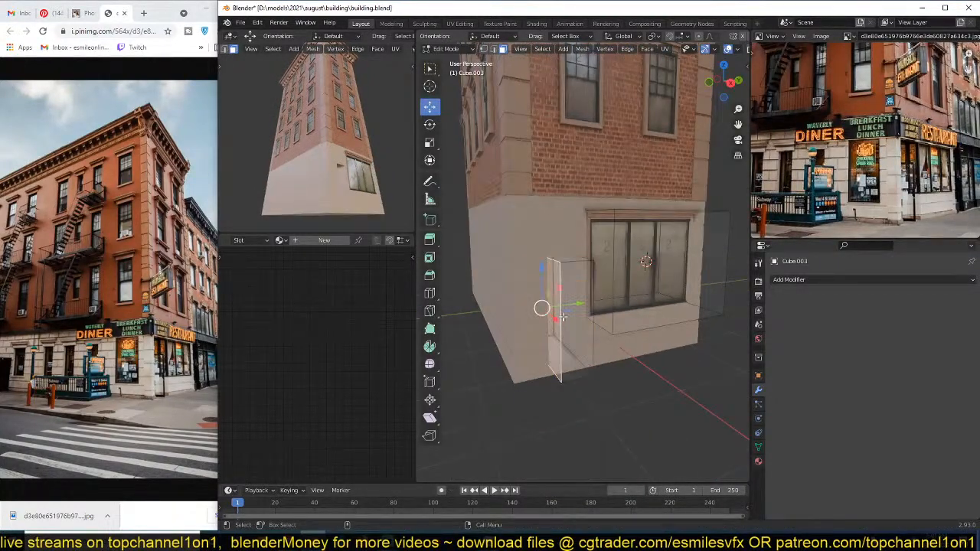
pyautogui.moveTo(577, 304); pyautogui.dragTo(539, 309)
pyautogui.click(562, 261)
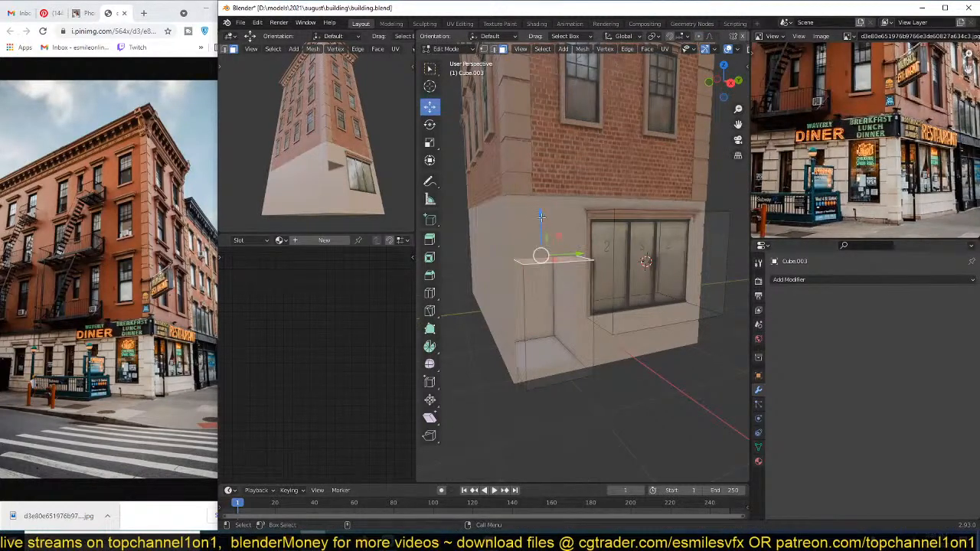
pyautogui.moveTo(541, 216); pyautogui.dragTo(549, 166)
# Step: Select a side face of the doorway cutter and shift it in the negative Y direction
pyautogui.moveTo(593, 242); pyautogui.dragTo(525, 274, button='middle')
pyautogui.click(548, 250)
pyautogui.click(570, 297)
pyautogui.moveTo(571, 297); pyautogui.dragTo(575, 345, button='middle')
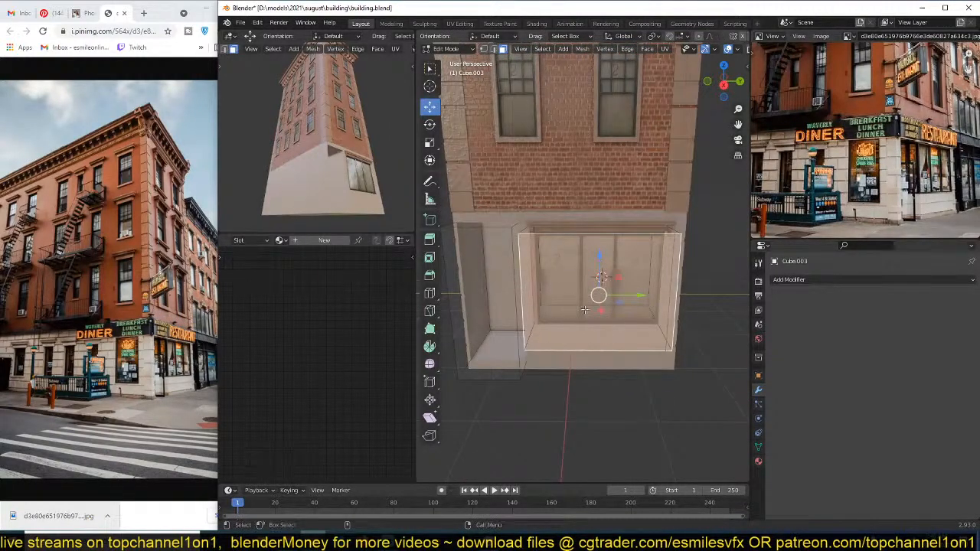
pyautogui.moveTo(584, 309); pyautogui.dragTo(636, 280, button='middle')
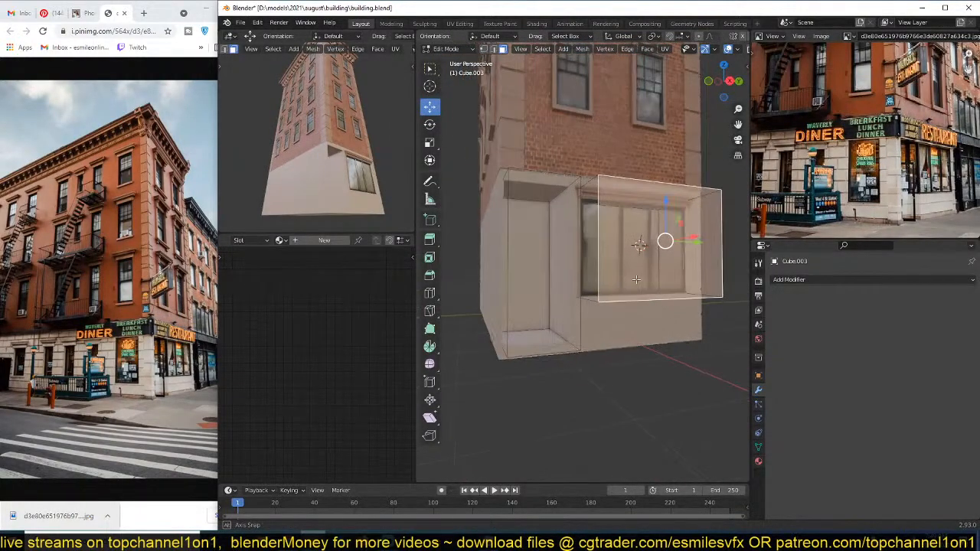
pyautogui.click(575, 338)
pyautogui.moveTo(575, 338); pyautogui.dragTo(523, 331, button='middle')
pyautogui.click(516, 330)
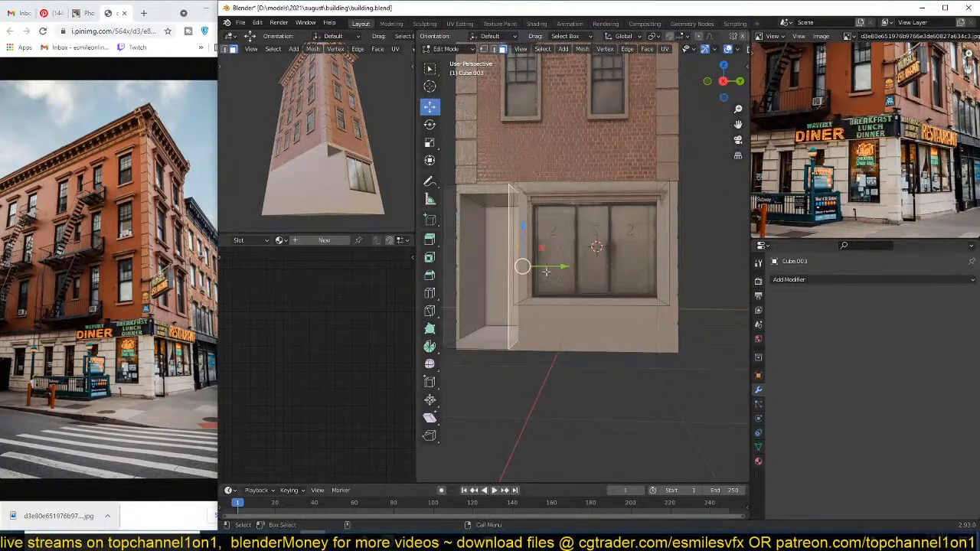
pyautogui.moveTo(545, 270)
pyautogui.mouseDown(button='middle')
pyautogui.moveTo(559, 289)
pyautogui.moveTo(536, 280)
pyautogui.mouseUp(button='middle')
pyautogui.click(559, 289)
pyautogui.moveTo(578, 273); pyautogui.dragTo(559, 278)
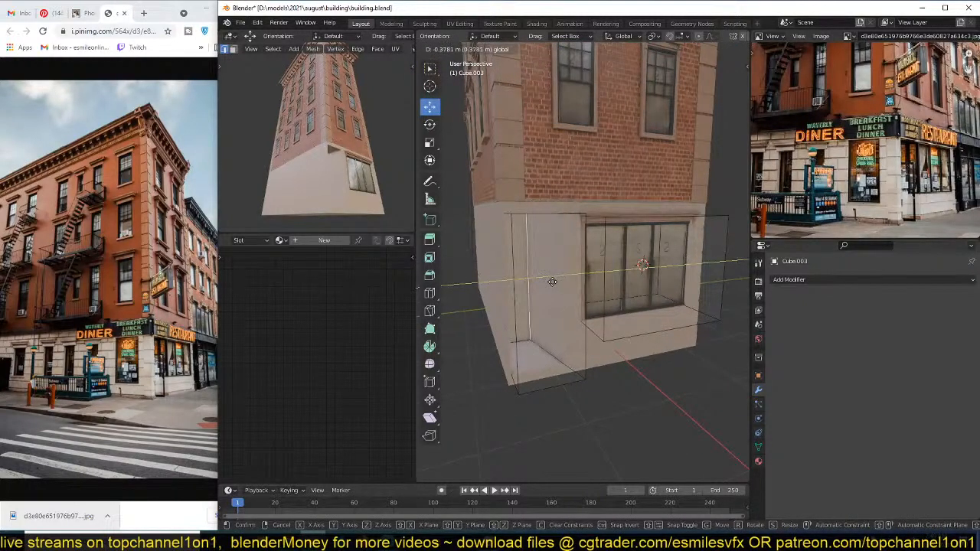
pyautogui.moveTo(547, 284); pyautogui.dragTo(548, 284)
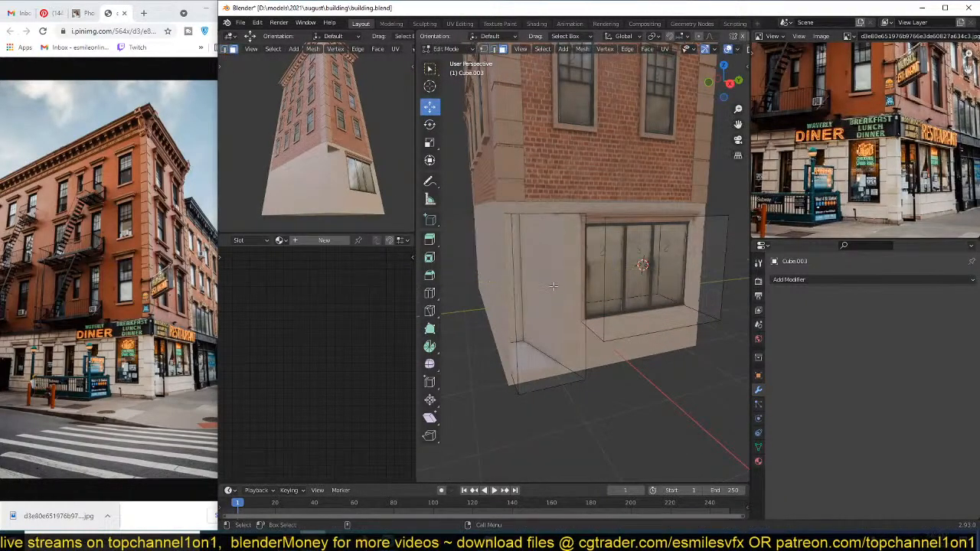
# Step: Move the doorway cutter's inner side face along Y toward the window
pyautogui.click(571, 279)
pyautogui.moveTo(561, 272); pyautogui.dragTo(540, 289, button='middle')
pyautogui.click(505, 280)
pyautogui.hotkey('alt', 'z')
pyautogui.click(575, 282)
pyautogui.press('g')
pyautogui.press('y')
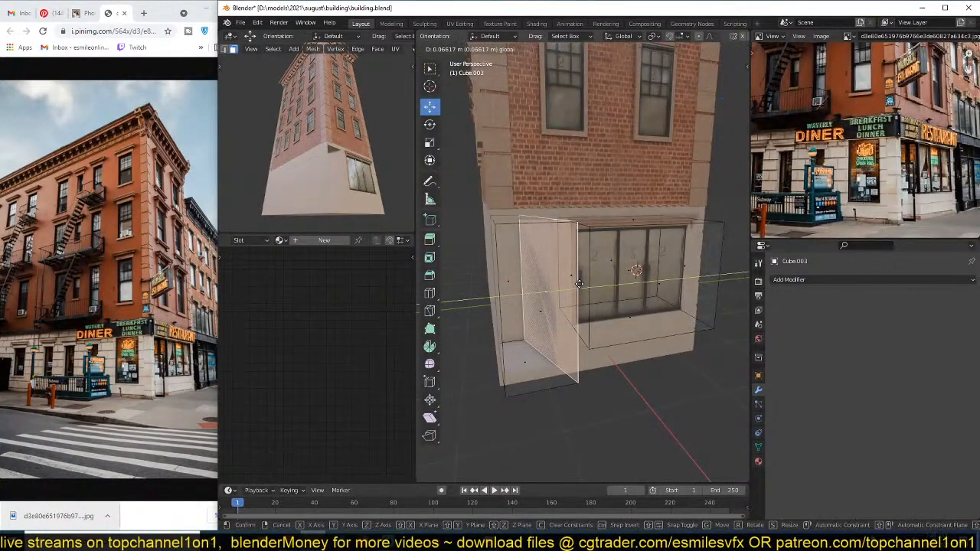
pyautogui.click(589, 287)
pyautogui.press('Tab')
# Step: Move the ground-floor window about 0.022 m along X
pyautogui.moveTo(589, 286); pyautogui.dragTo(599, 226, button='middle')
pyautogui.click(631, 180)
pyautogui.moveTo(461, 270); pyautogui.dragTo(453, 268)
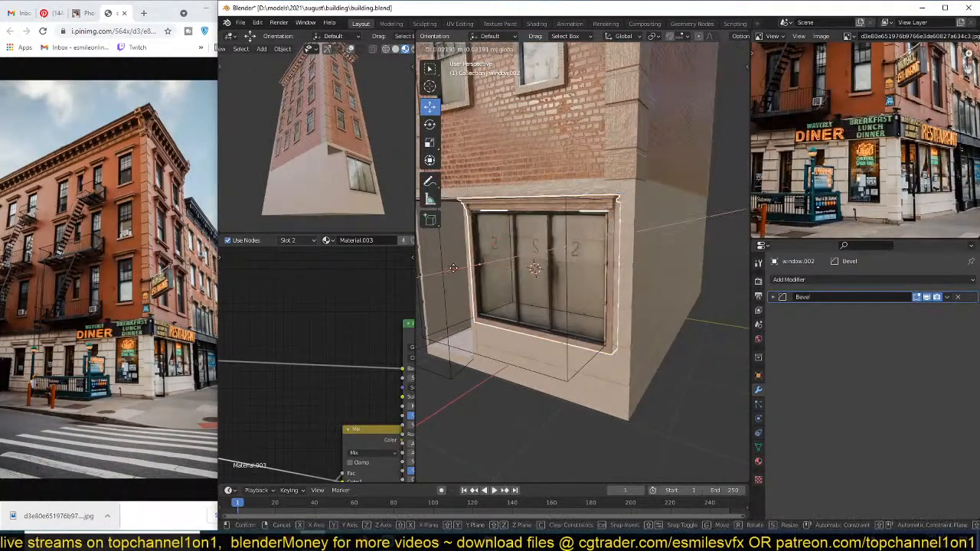
pyautogui.click(453, 268)
# Step: Duplicate the ground-floor window in place
pyautogui.moveTo(563, 289); pyautogui.dragTo(658, 264, button='middle')
pyautogui.click(657, 241)
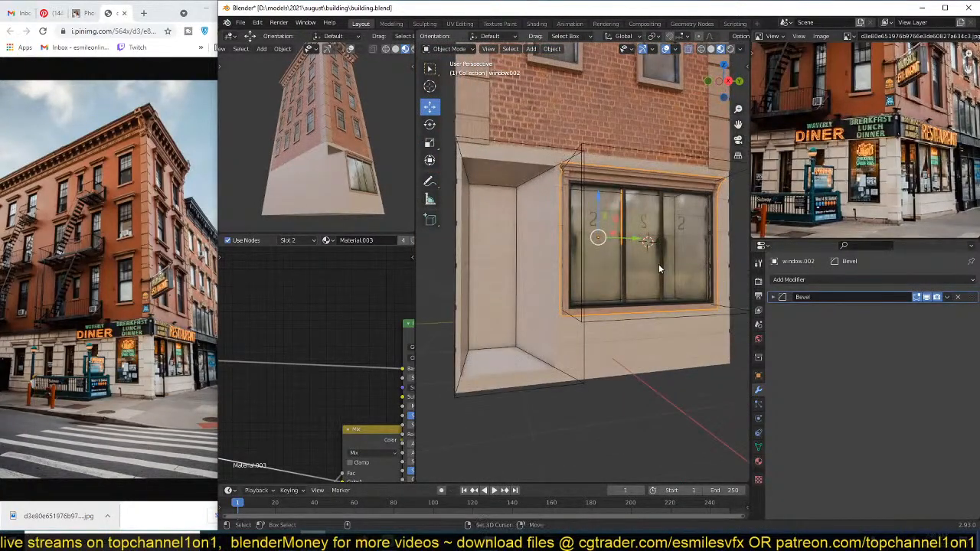
pyautogui.hotkey('shift', 'd')
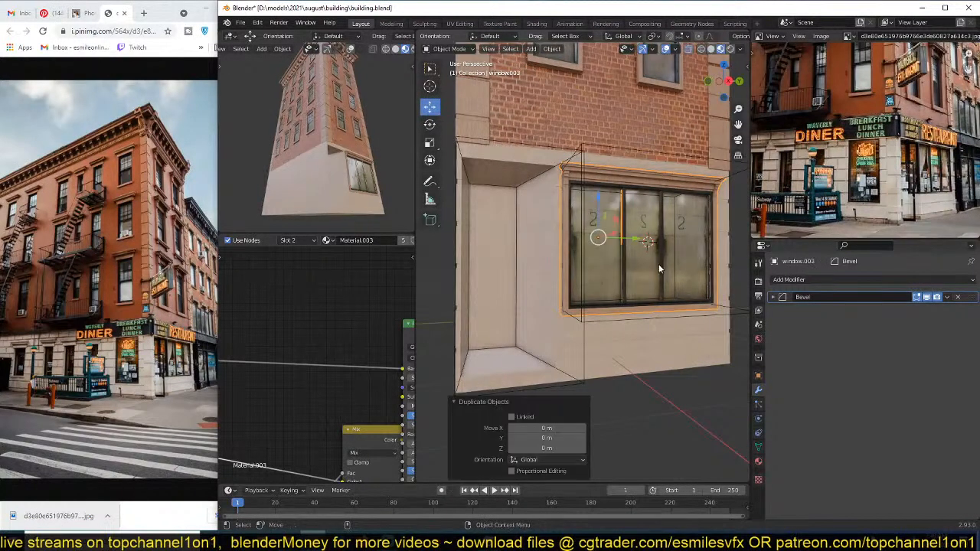
pyautogui.press('r')
pyautogui.press('z')
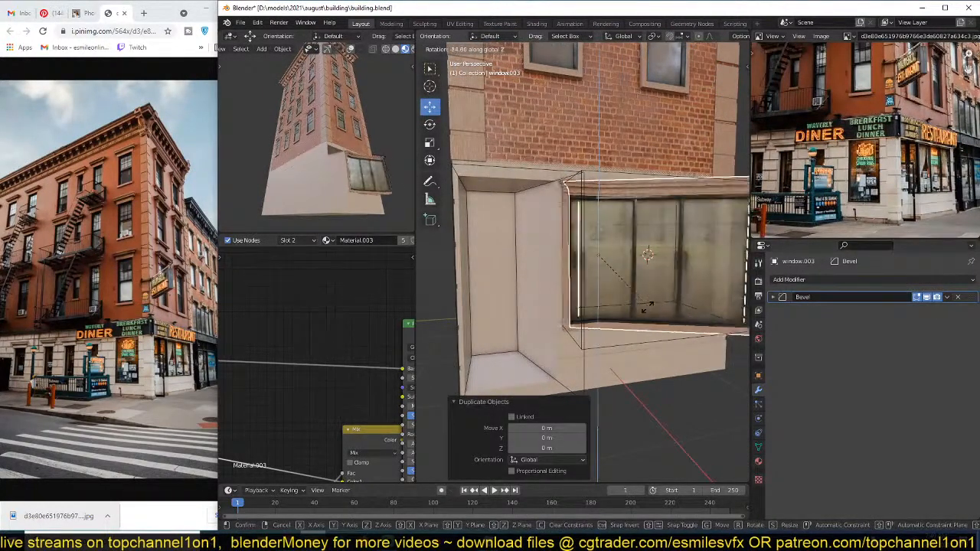
pyautogui.press('Escape')
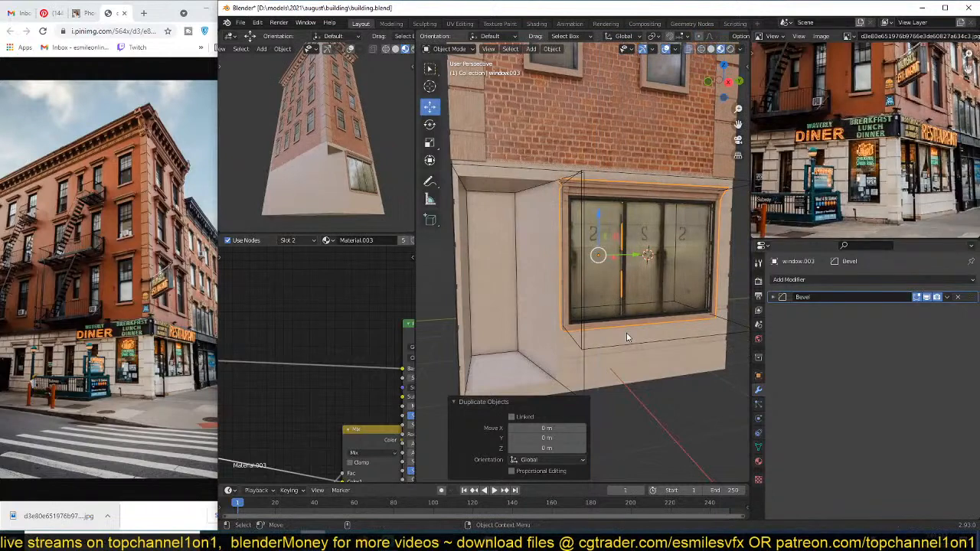
# Step: In a wireframe top view, rotate the duplicated window 73.6° and move it about -0.78 m in X and -0.71 m in Y
pyautogui.press('KP_7')
pyautogui.press('z')
pyautogui.keyDown('shift'); pyautogui.moveTo(707, 316); pyautogui.dragTo(641, 282, button='middle'); pyautogui.keyUp('shift')
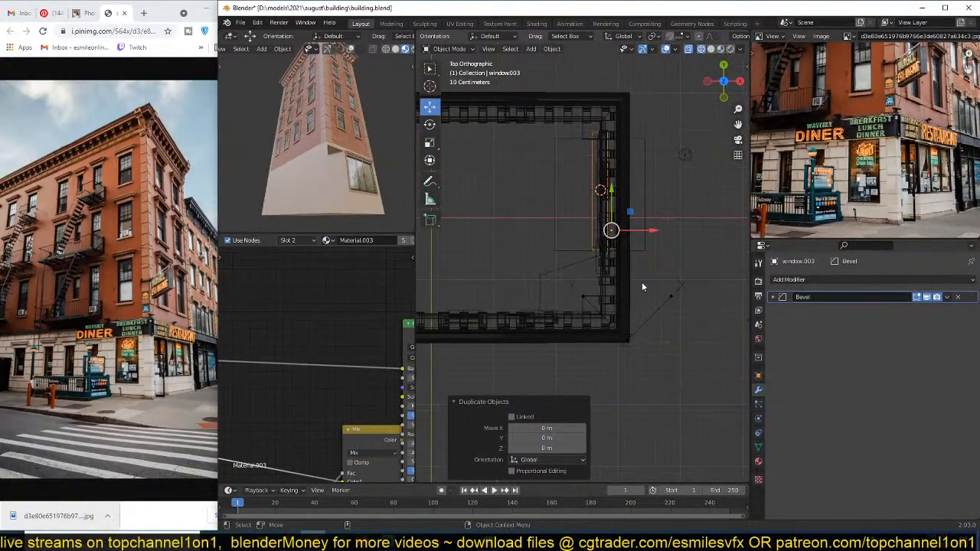
pyautogui.press('r')
pyautogui.press('Return')
pyautogui.press('g')
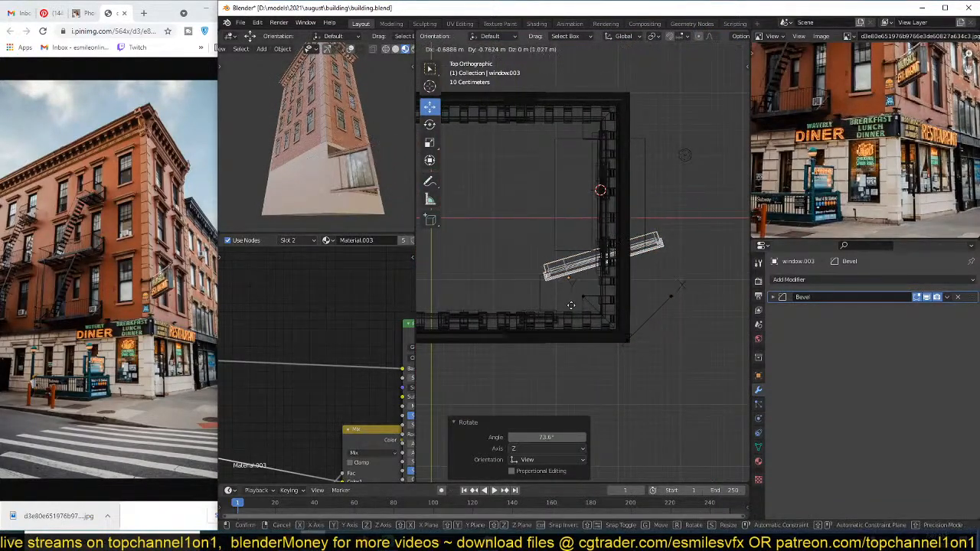
pyautogui.click(567, 301)
pyautogui.scroll(3, 596, 304)
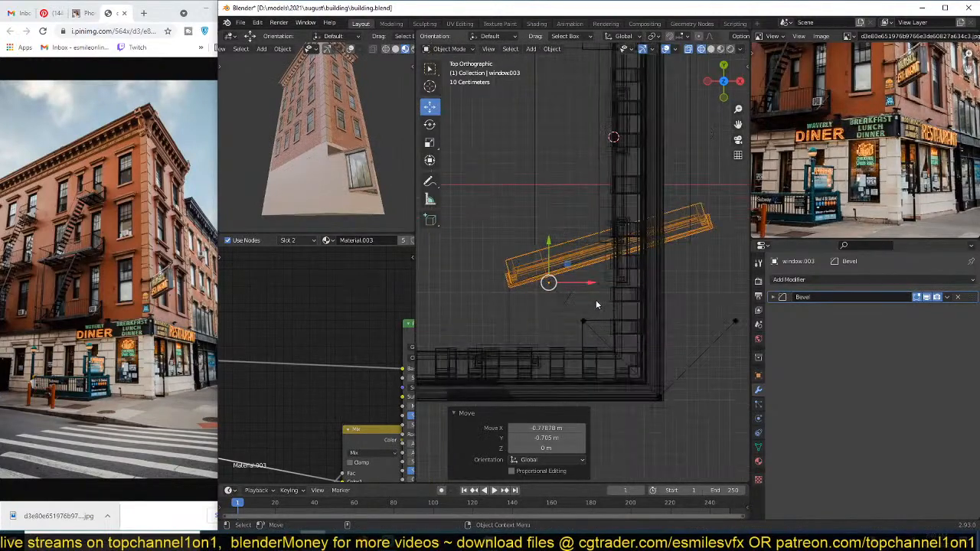
# Step: Rotate the duplicated window about -0.95° and nudge it about 0.005 m in X and 0.014 m in Y
pyautogui.press('r')
pyautogui.click(639, 289)
pyautogui.press('g')
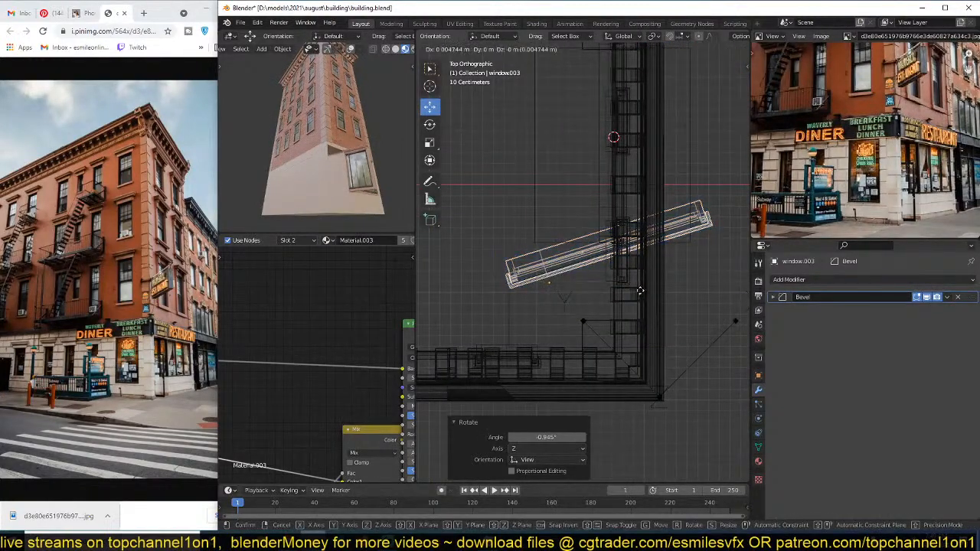
pyautogui.click(640, 289)
# Step: With material preview shading on, move the duplicated window about 0.092 m along its local X axis
pyautogui.moveTo(582, 228); pyautogui.dragTo(616, 189, button='middle')
pyautogui.scroll(-3, 632, 256)
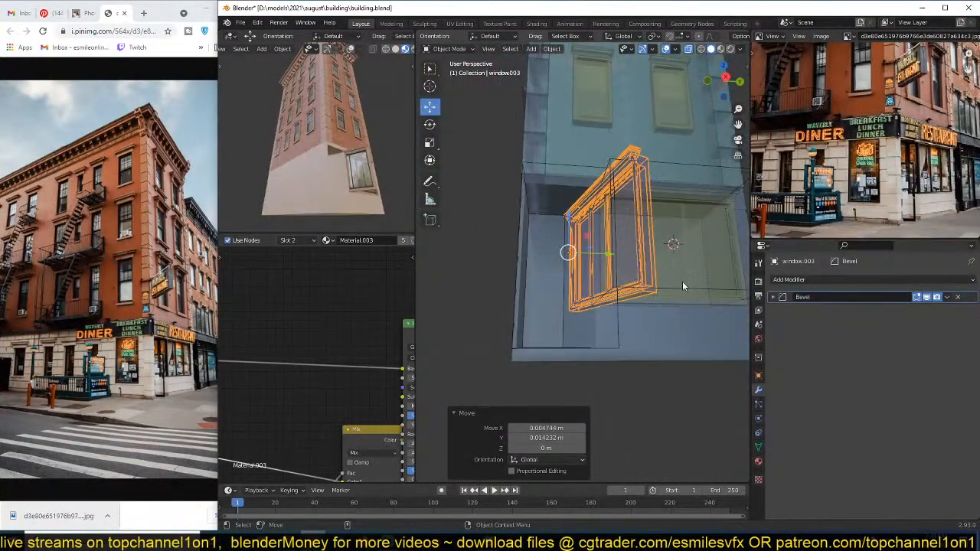
pyautogui.moveTo(682, 282); pyautogui.dragTo(632, 300, button='middle')
pyautogui.scroll(3, 683, 316)
pyautogui.hotkey('alt', 'a')
pyautogui.click(720, 49)
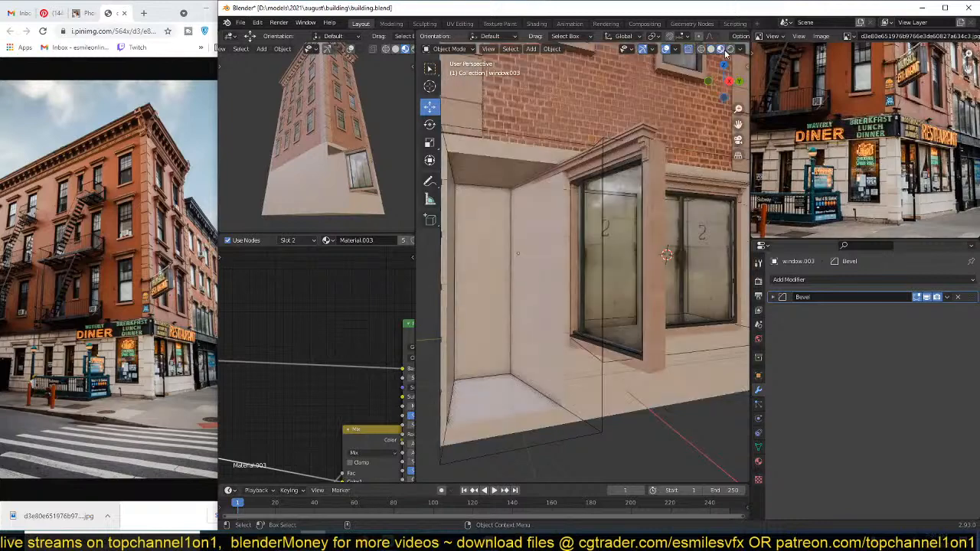
pyautogui.moveTo(663, 112); pyautogui.dragTo(579, 230, button='middle')
pyautogui.click(657, 150)
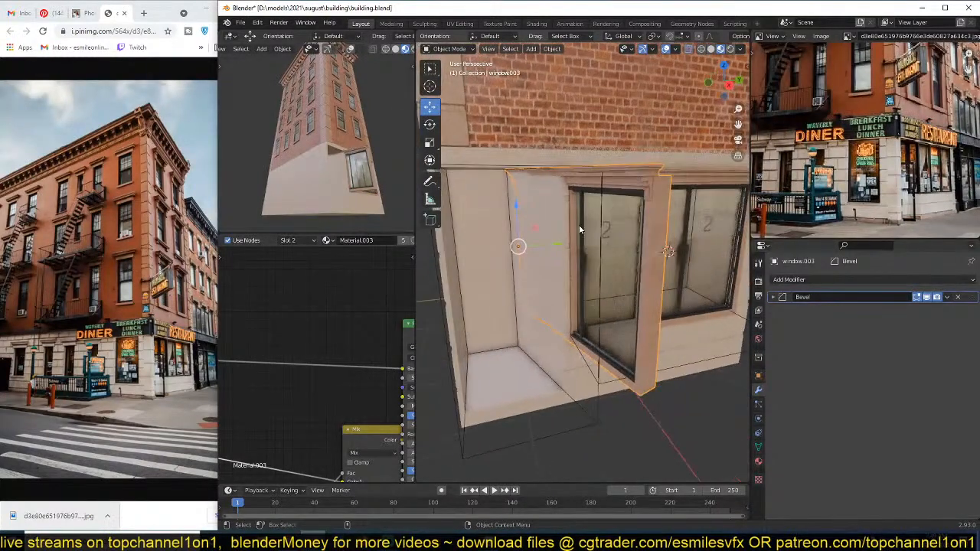
pyautogui.press('g')
pyautogui.press('z')
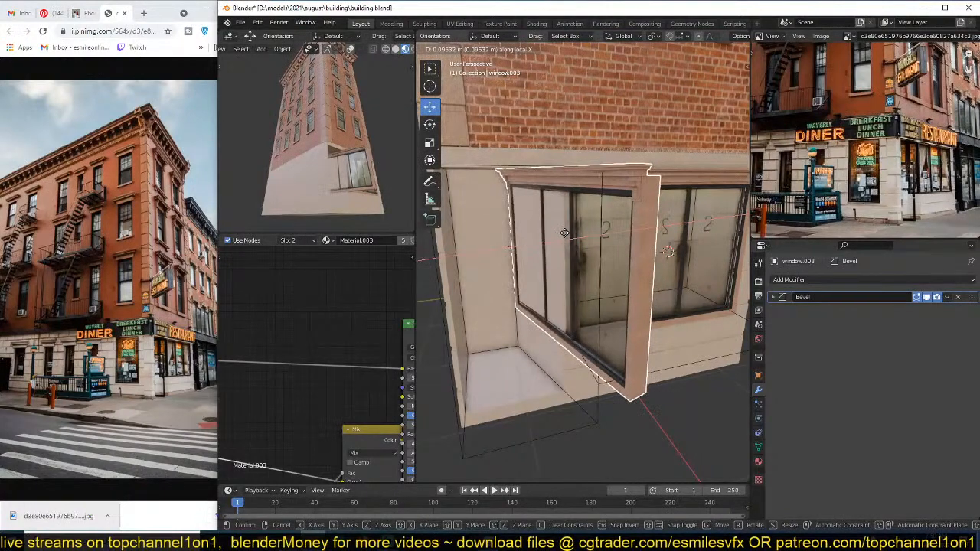
pyautogui.click(564, 232)
# Step: Delete the duplicated window's middle glass pane and the divider next to it, including their linked geometry
pyautogui.moveTo(564, 233); pyautogui.dragTo(602, 210, button='middle')
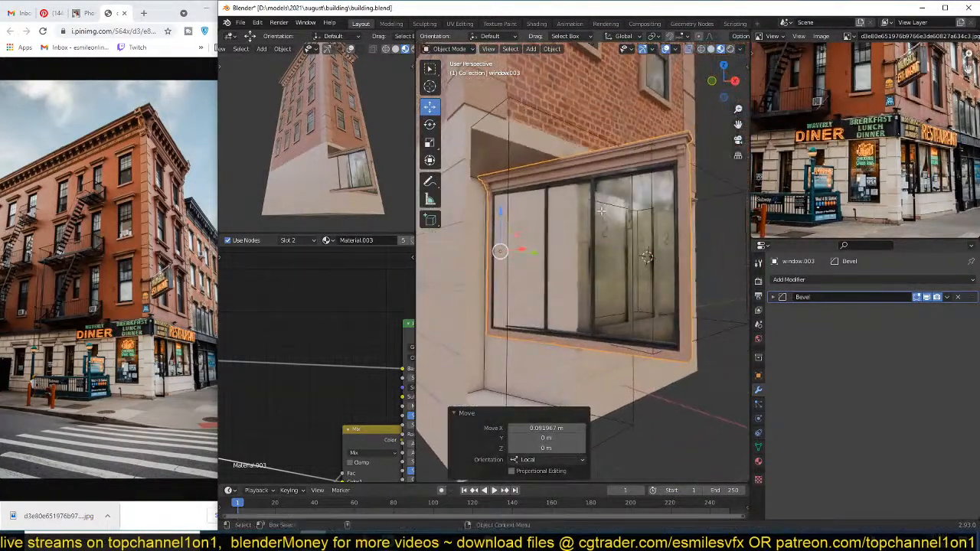
pyautogui.press('Tab')
pyautogui.hotkey('ctrl', 'l')
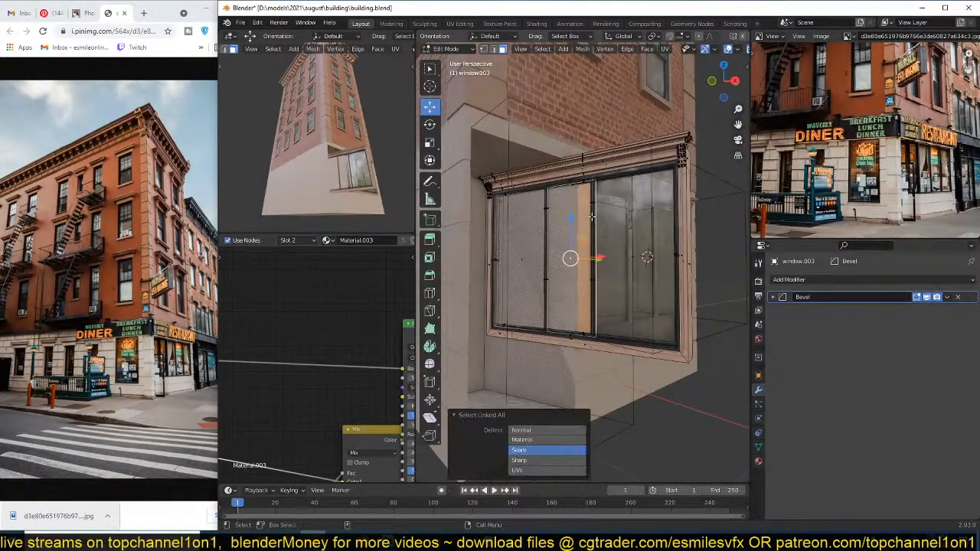
pyautogui.press('x')
pyautogui.click(589, 215)
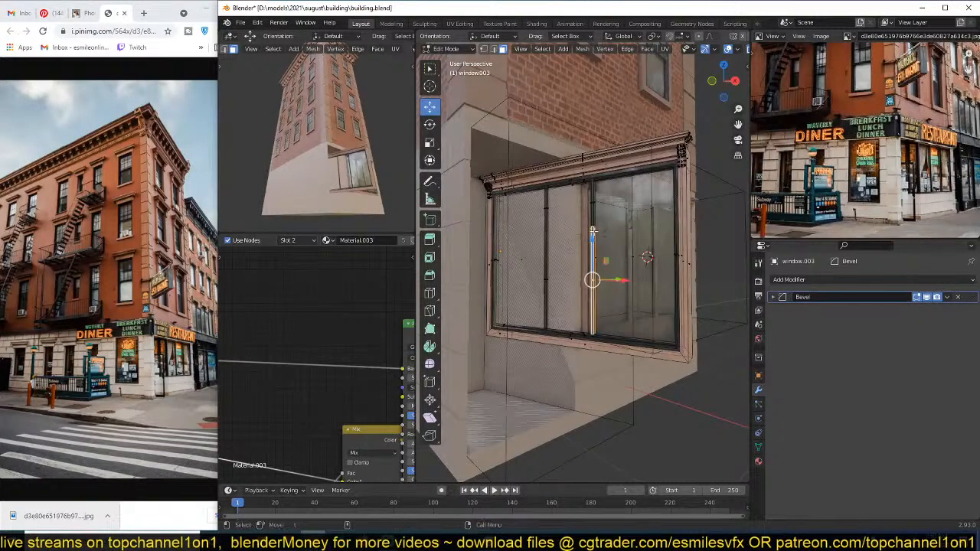
pyautogui.hotkey('ctrl', 'l')
pyautogui.press('x')
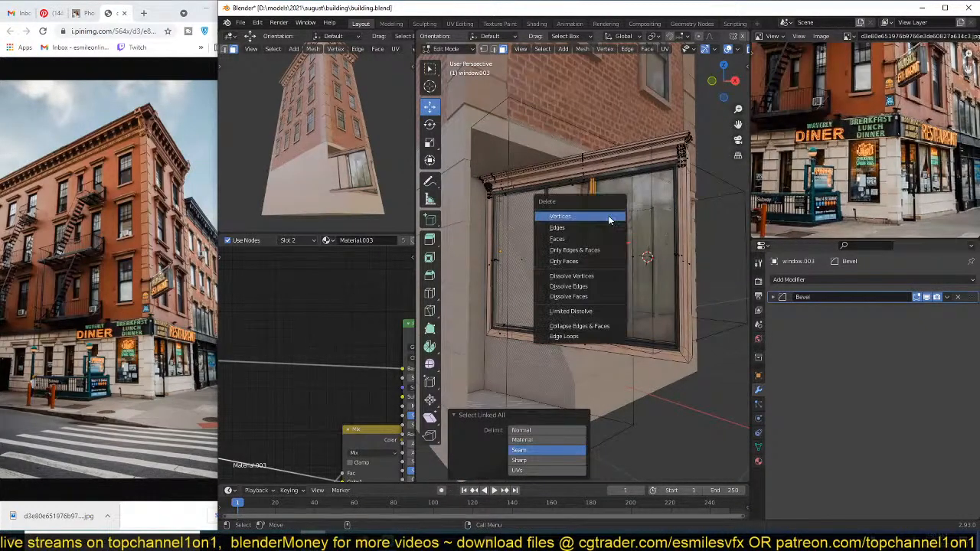
pyautogui.click(607, 216)
# Step: Narrow the duplicated window by moving the vertices at its outer end inward along local X, up to the building corner
pyautogui.moveTo(606, 216); pyautogui.dragTo(636, 240, button='middle')
pyautogui.hotkey('alt', 'z')
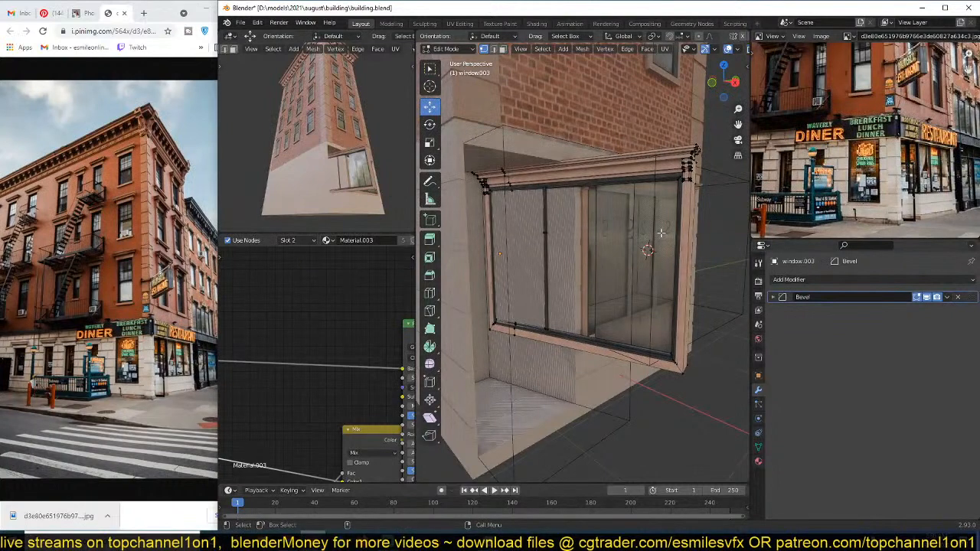
pyautogui.hotkey('alt', 'z')
pyautogui.moveTo(666, 123); pyautogui.dragTo(738, 423)
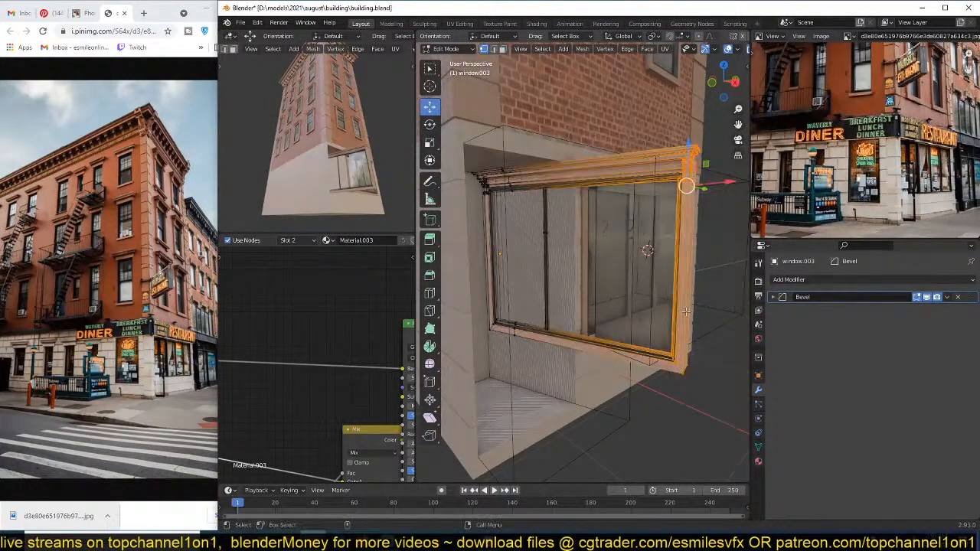
pyautogui.press('g')
pyautogui.press('x')
pyautogui.press('x')
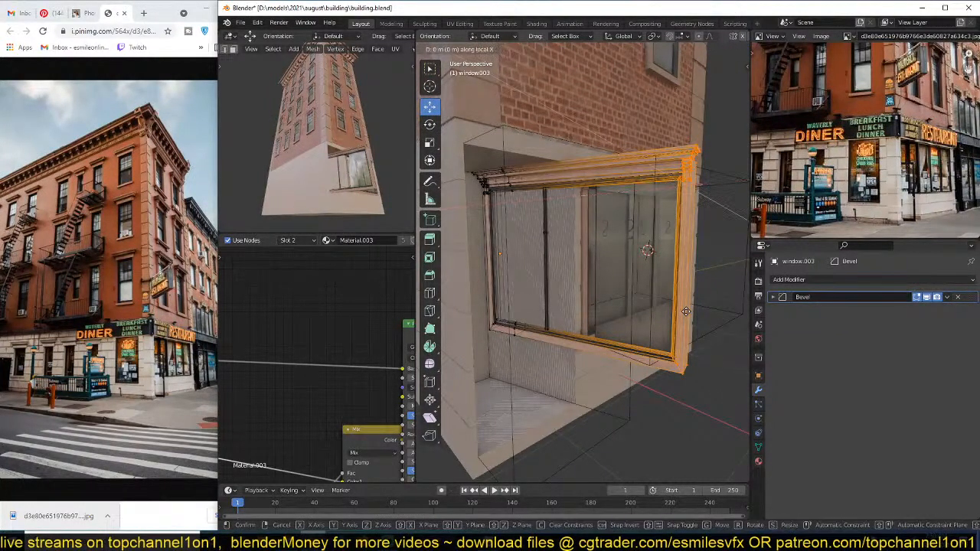
pyautogui.click(564, 315)
pyautogui.press('Tab')
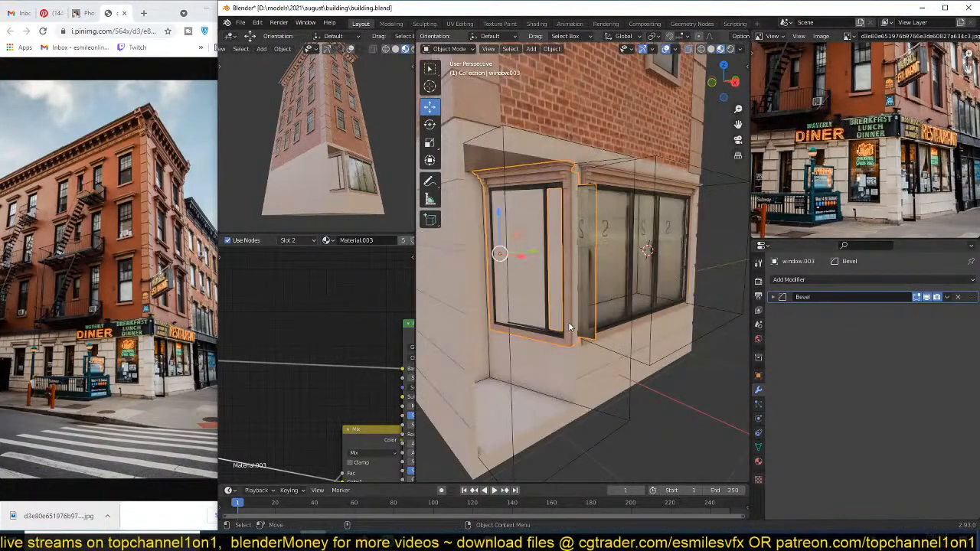
# Step: Clear the selection and save the building file
pyautogui.moveTo(568, 321); pyautogui.dragTo(652, 368, button='middle')
pyautogui.hotkey('alt', 'a')
pyautogui.hotkey('ctrl', 's')
pyautogui.click(672, 322)
pyautogui.hotkey('alt', 'a')
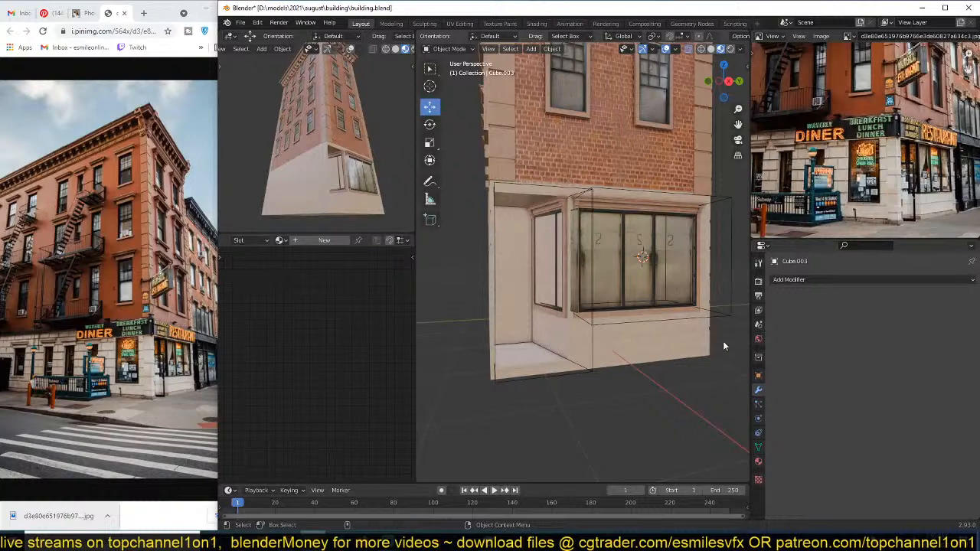
# Step: Place the 3D cursor on the narrowed doorway window, add a cube there and scale it to 0.261
pyautogui.moveTo(724, 344); pyautogui.dragTo(555, 271, button='middle')
pyautogui.scroll(3, 555, 271)
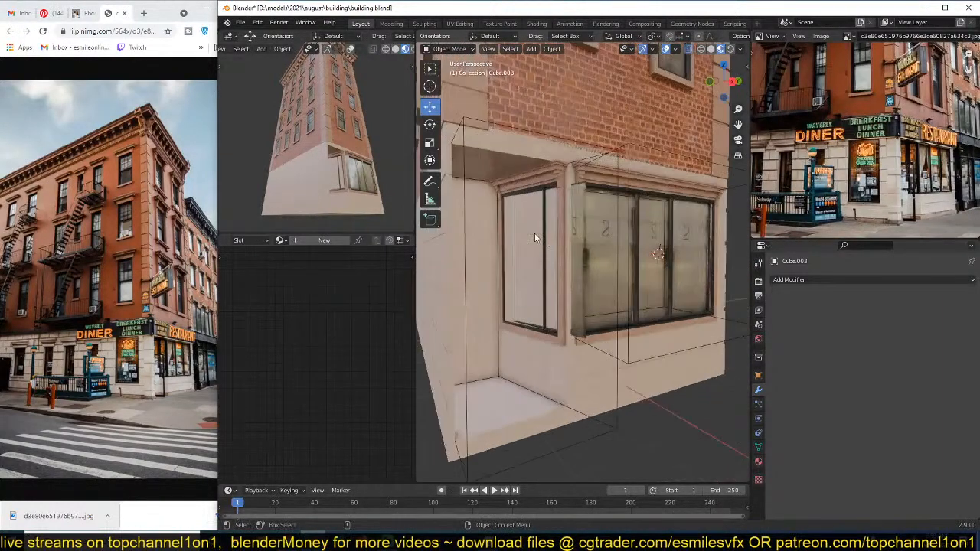
pyautogui.keyDown('shift'); pyautogui.rightClick(537, 247); pyautogui.keyUp('shift')
pyautogui.hotkey('shift', 'a')
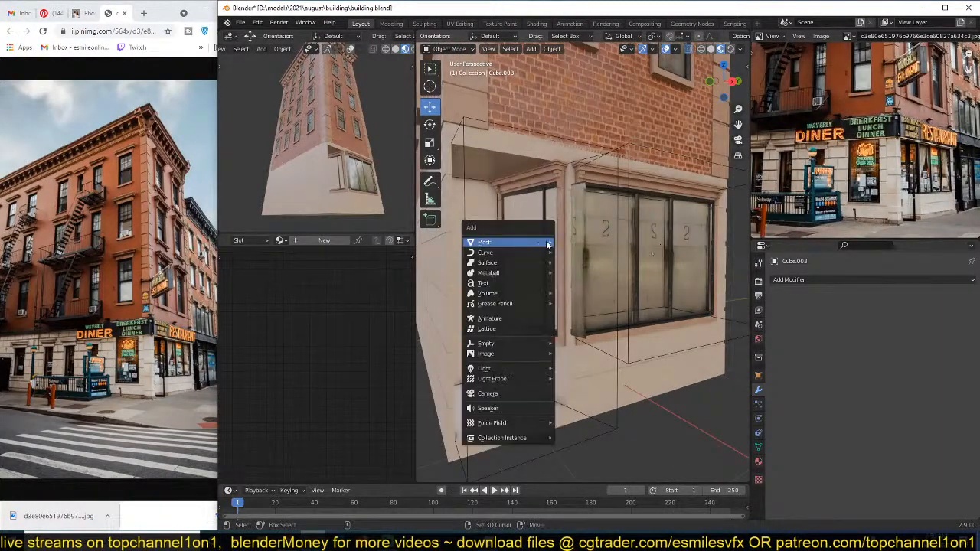
pyautogui.moveTo(498, 240)
pyautogui.click(602, 252)
pyautogui.press('s')
pyautogui.click(573, 262)
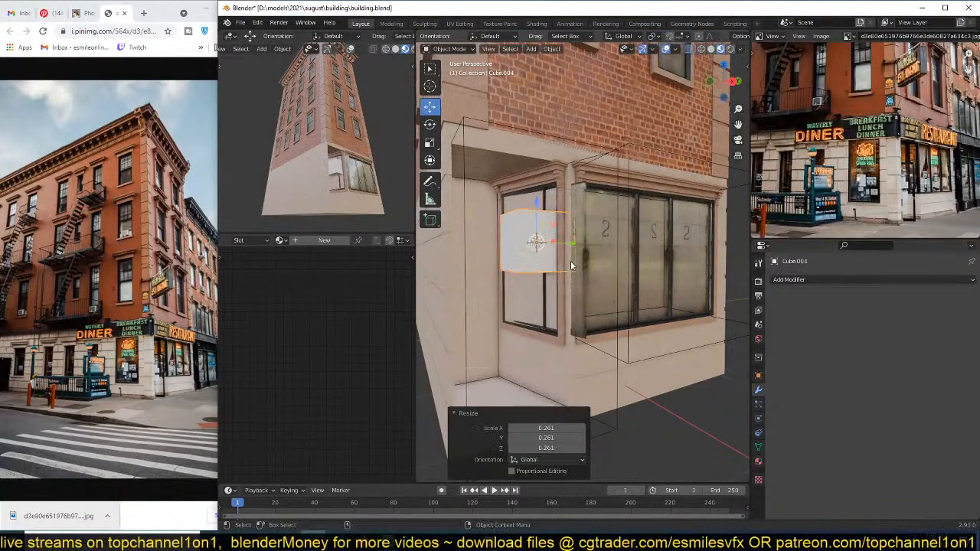
# Step: In a wireframe top view, rotate the new cube -13.9° around Z to line up with the angled doorway window
pyautogui.press('r')
pyautogui.press('z')
pyautogui.press('KP_7')
pyautogui.scroll(1, 642, 294)
pyautogui.press('z')
pyautogui.press('r')
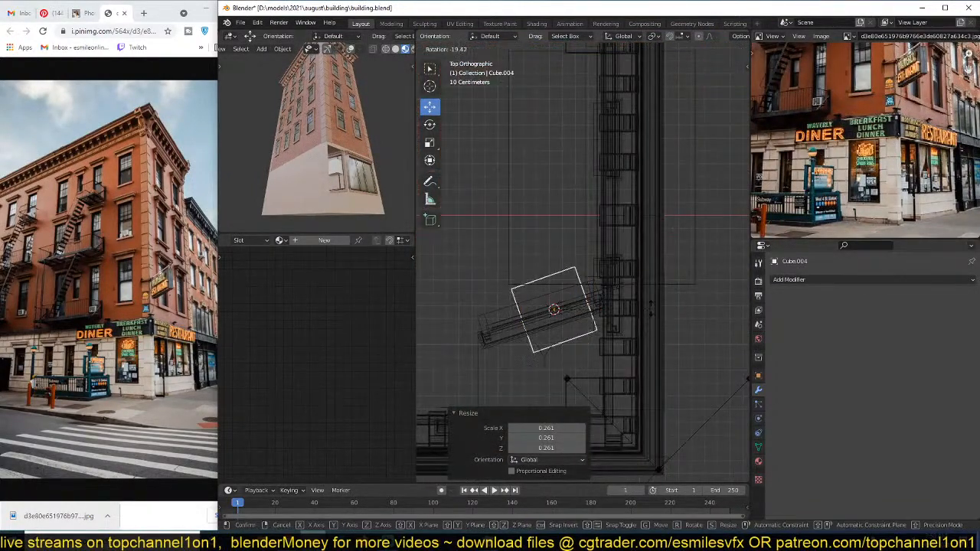
pyautogui.press('Return')
# Step: Scale the cube 1.827 along local X and move it about -0.127 m in X and 0.036 m in Y over the angled window
pyautogui.press('s')
pyautogui.press('x')
pyautogui.press('x')
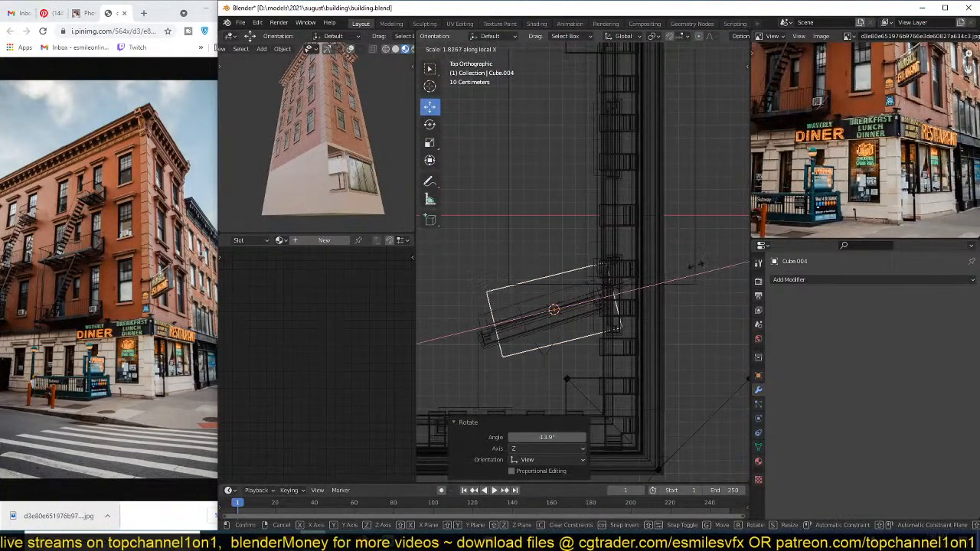
pyautogui.press('Return')
pyautogui.press('g')
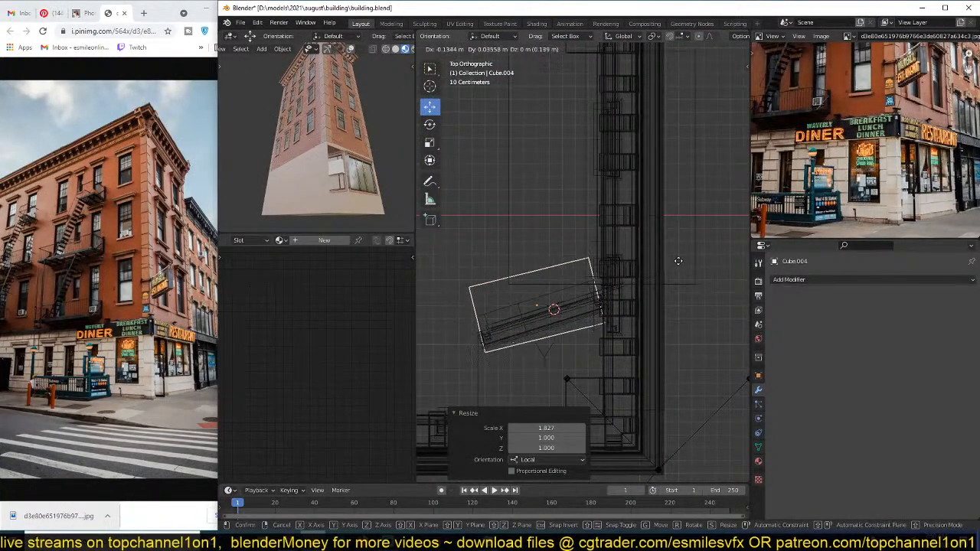
pyautogui.click(679, 261)
# Step: In solid view, scale the cube about 2.405 along Z to make it taller
pyautogui.moveTo(652, 276)
pyautogui.mouseDown(button='middle')
pyautogui.moveTo(634, 222)
pyautogui.moveTo(646, 206)
pyautogui.mouseUp(button='middle')
pyautogui.press('z')
pyautogui.hotkey('alt', 'z')
pyautogui.press('s')
pyautogui.press('z')
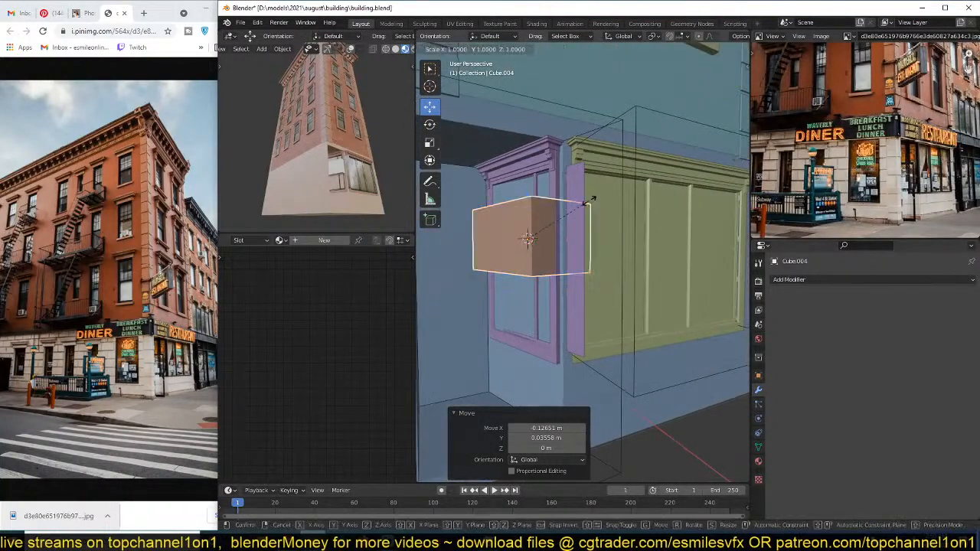
pyautogui.click(633, 102)
# Step: Lower the cube along Z and scale it 1.197 in Z to match the height of the angled window
pyautogui.moveTo(588, 156); pyautogui.dragTo(591, 142, button='middle')
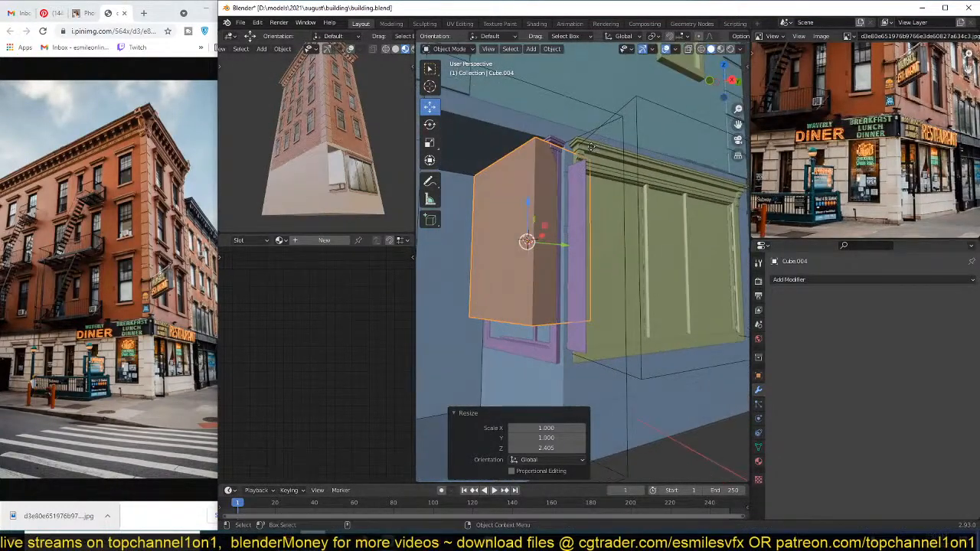
pyautogui.press('g')
pyautogui.press('z')
pyautogui.click(589, 166)
pyautogui.press('s')
pyautogui.press('z')
pyautogui.click(600, 145)
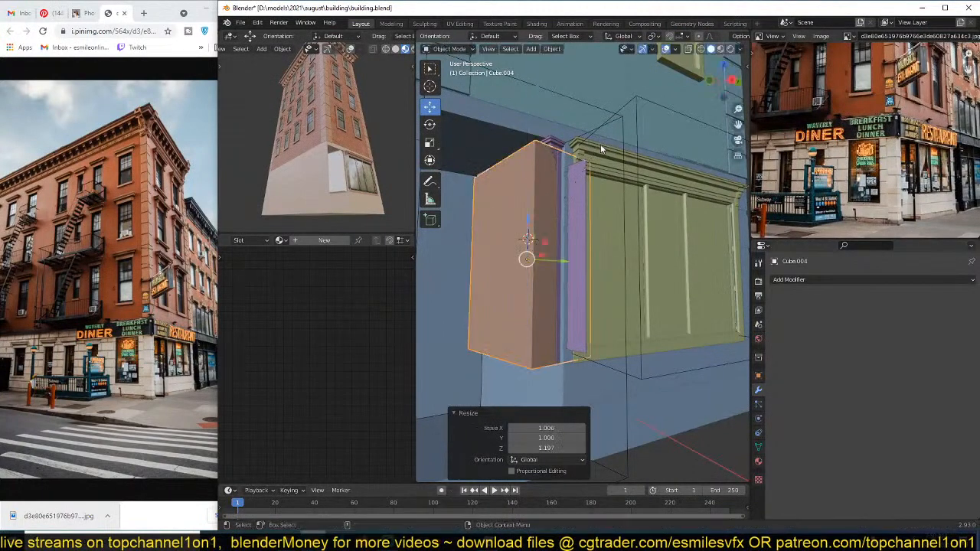
# Step: Set the cube's viewport display to Wire
pyautogui.click(758, 375)
pyautogui.scroll(-6, 842, 452)
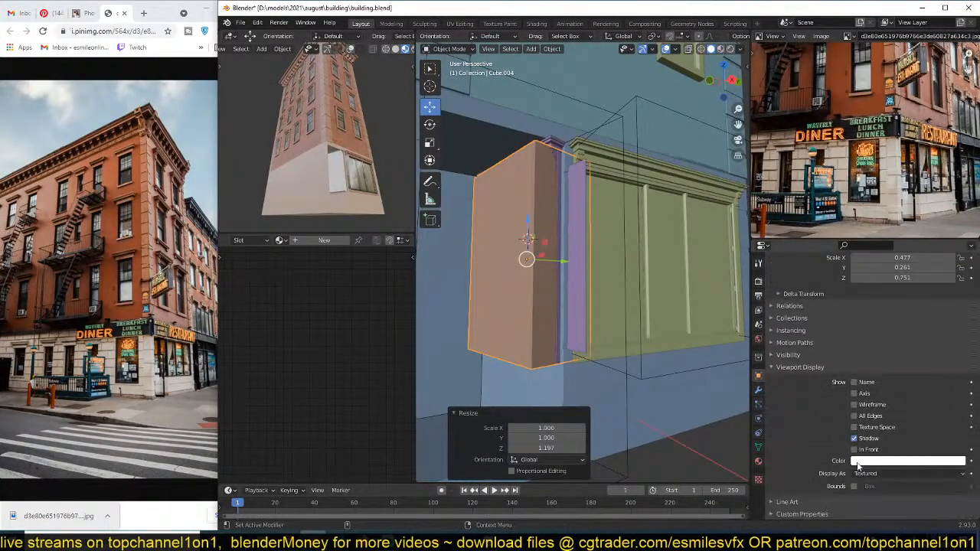
pyautogui.click(895, 474)
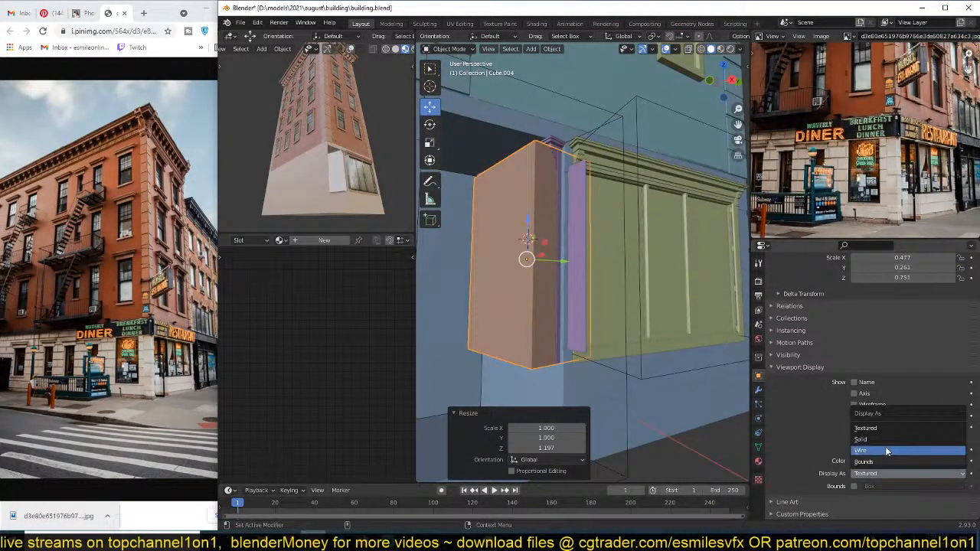
pyautogui.click(885, 450)
# Step: Add a second Boolean difference modifier to the ground-floor wall, using the wire cube Cube.004 as the cutter
pyautogui.moveTo(634, 343); pyautogui.dragTo(612, 354, button='middle')
pyautogui.click(645, 407)
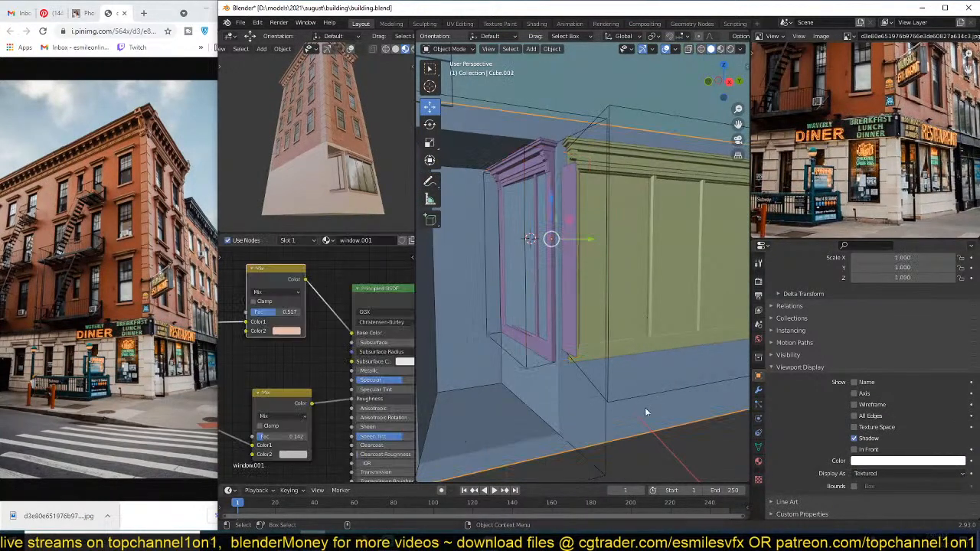
pyautogui.click(758, 390)
pyautogui.click(841, 280)
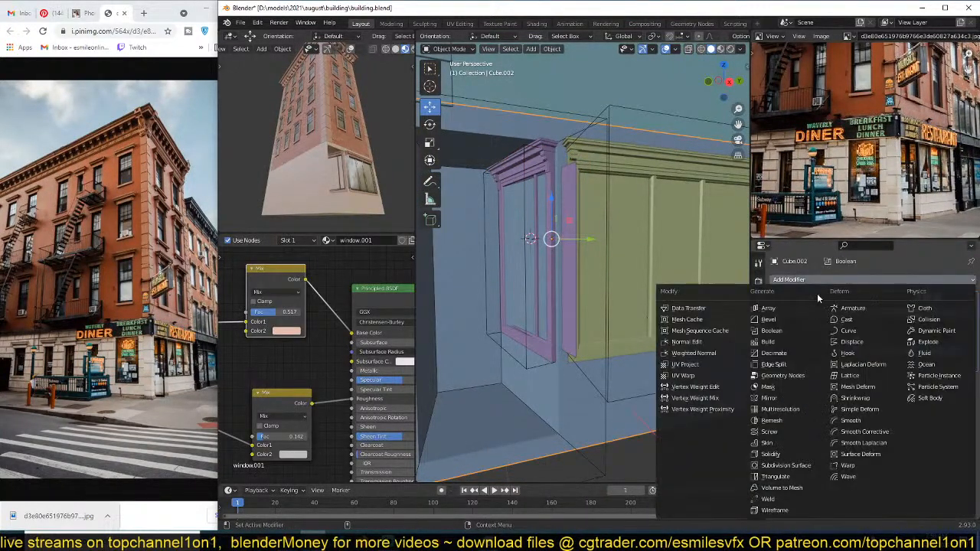
pyautogui.click(781, 331)
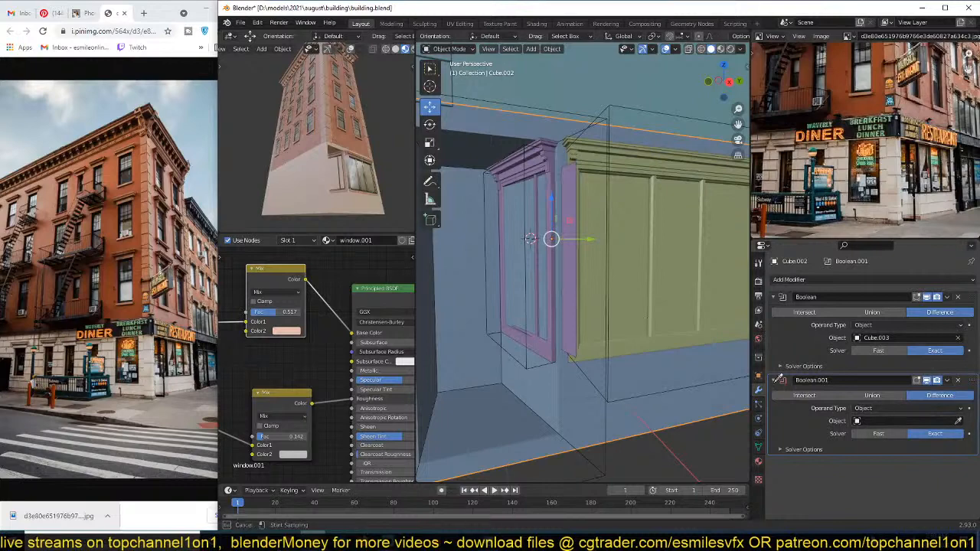
pyautogui.click(547, 358)
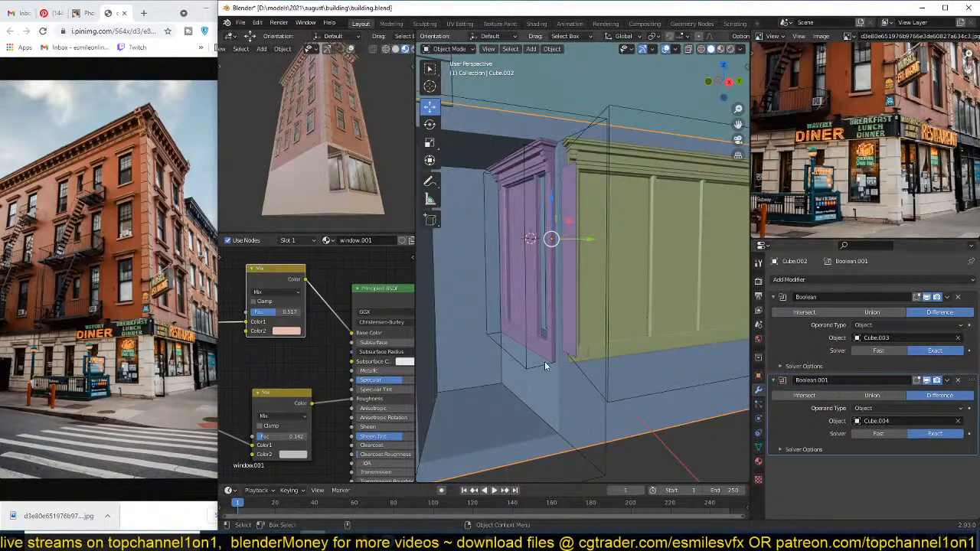
# Step: Scale the angled window's inner glass pane about 2 times along local Y to cover the gap beside the divider
pyautogui.moveTo(559, 354); pyautogui.dragTo(604, 361, button='middle')
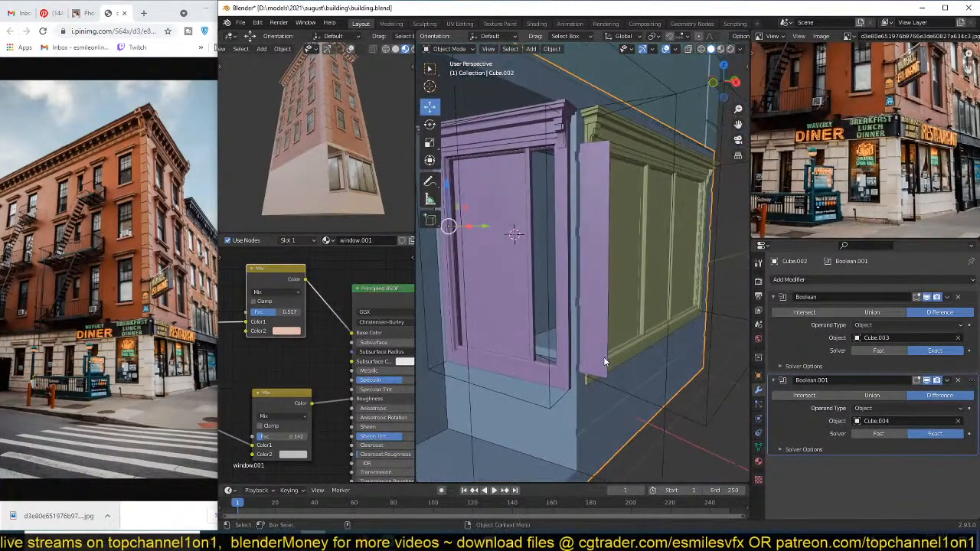
pyautogui.click(511, 296)
pyautogui.press('Tab')
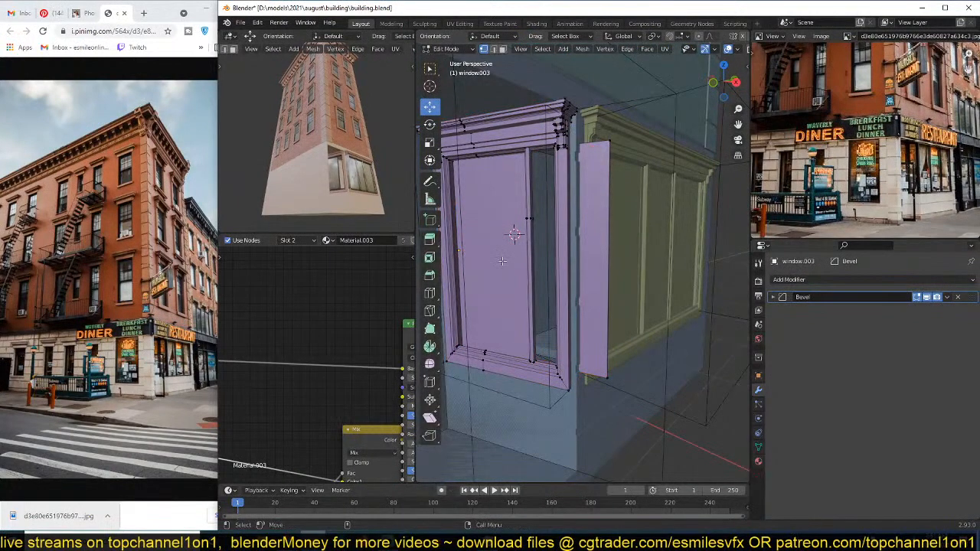
pyautogui.click(497, 271)
pyautogui.hotkey('ctrl', 'l')
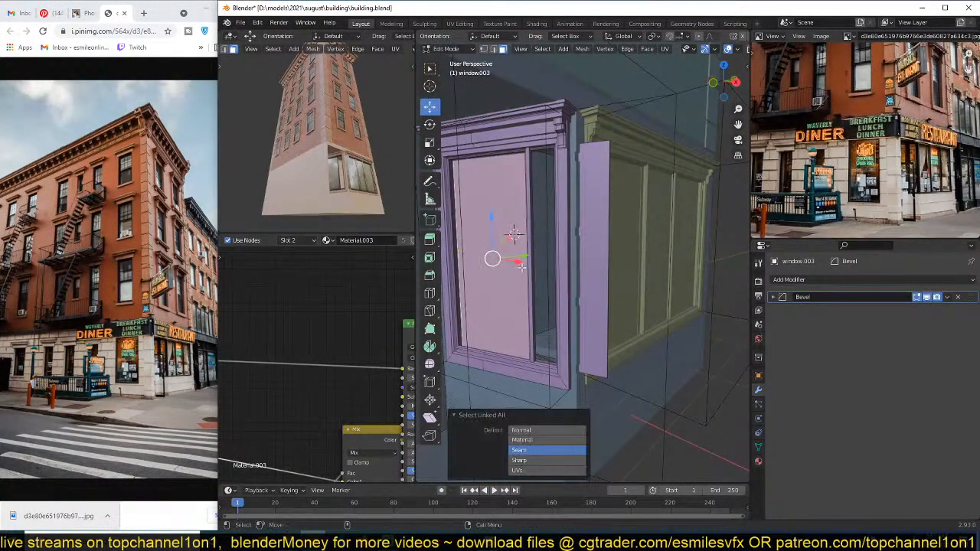
pyautogui.press('s')
pyautogui.press('x')
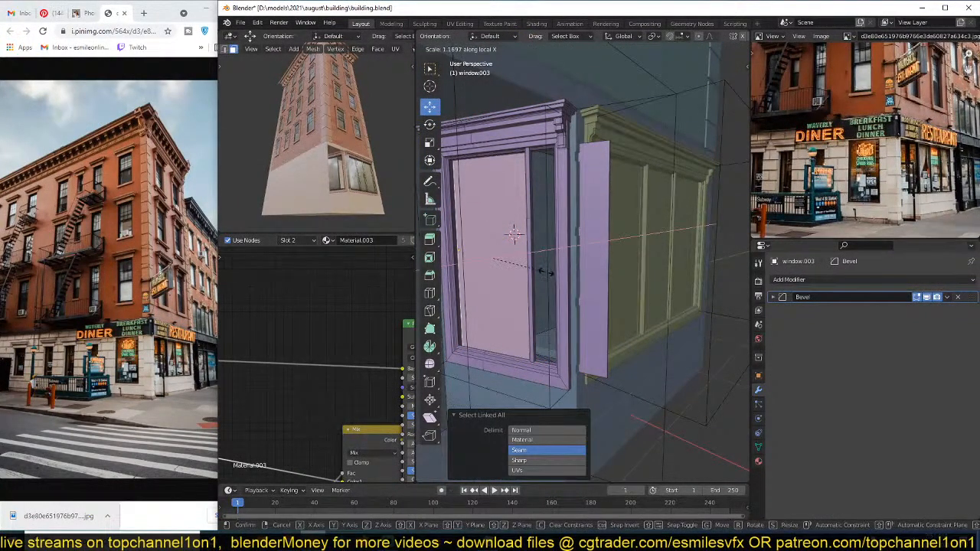
pyautogui.press('y')
pyautogui.press('y')
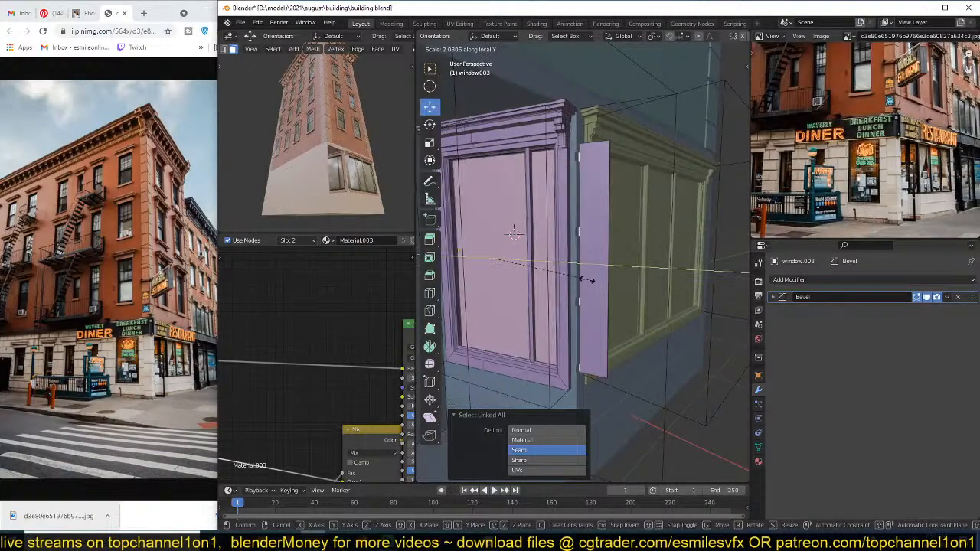
pyautogui.click(577, 279)
pyautogui.press('Tab')
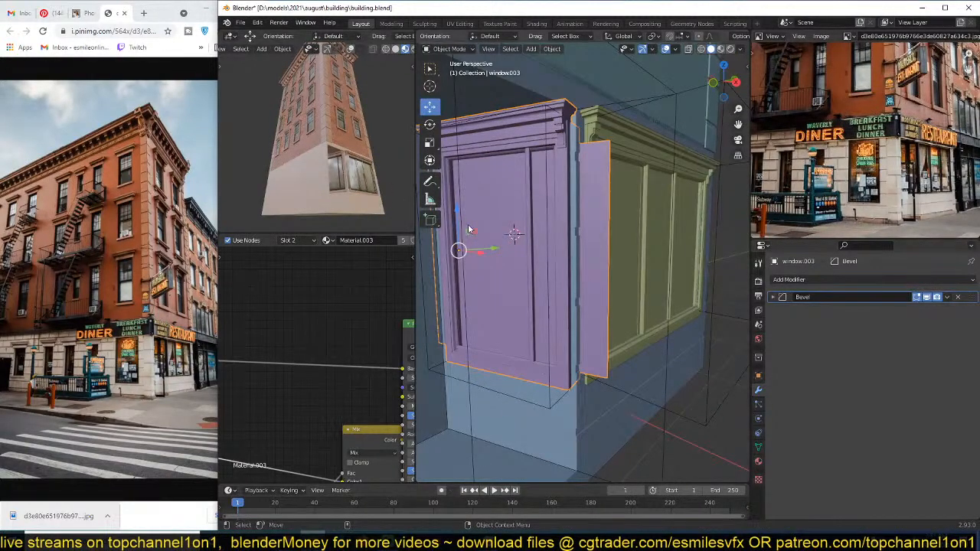
# Step: Deselect the angled window, view the storefront corner from both viewports, and save the file
pyautogui.click(390, 223)
pyautogui.moveTo(342, 182)
pyautogui.mouseDown(button='middle')
pyautogui.moveTo(314, 181)
pyautogui.moveTo(329, 186)
pyautogui.mouseUp(button='middle')
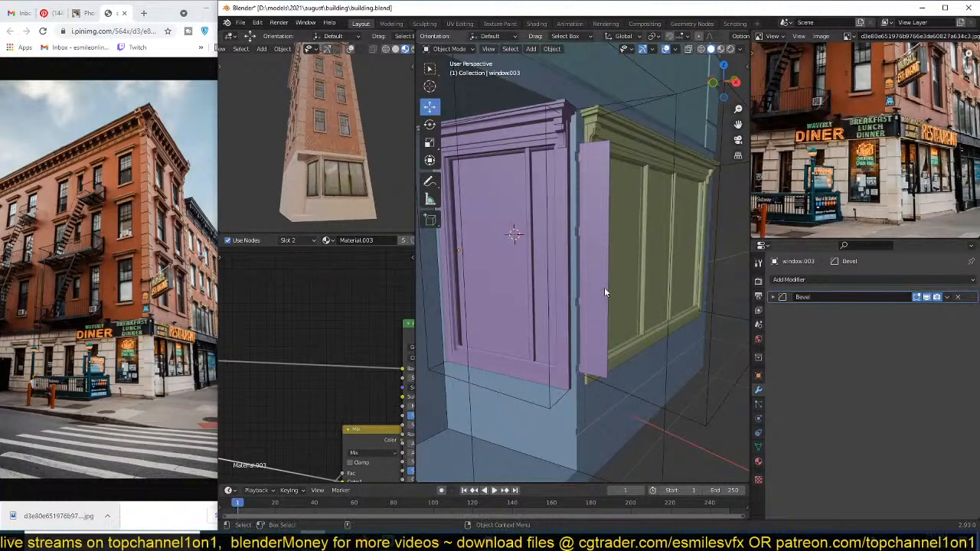
pyautogui.moveTo(604, 287); pyautogui.dragTo(599, 285, button='middle')
pyautogui.hotkey('ctrl', 's')
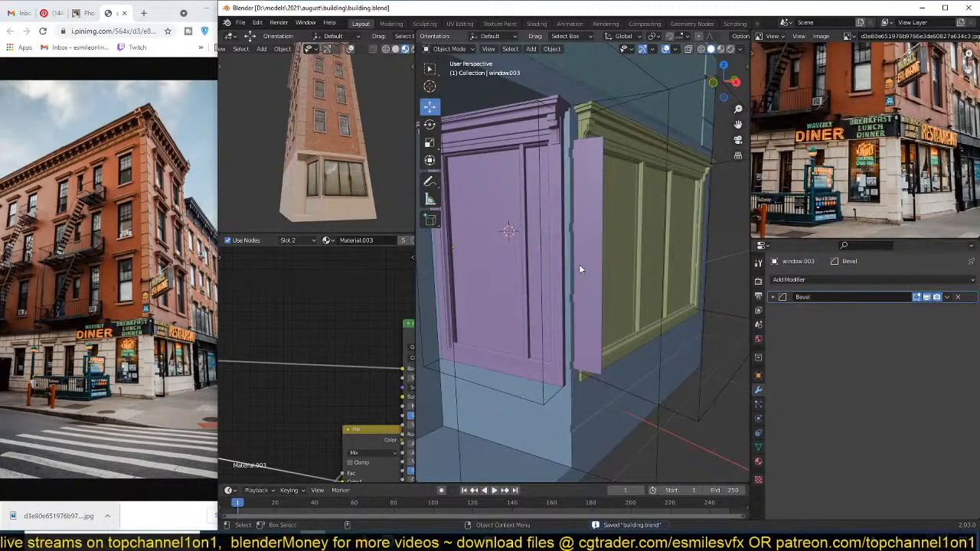
# Step: Move the protruding end of the angled window's glass pane back along local Y until it no longer sticks out past the wall corner
pyautogui.scroll(5, 361, 196)
pyautogui.moveTo(354, 160); pyautogui.dragTo(369, 185, button='middle')
pyautogui.keyDown('shift'); pyautogui.moveTo(578, 204); pyautogui.dragTo(566, 234, button='middle'); pyautogui.keyUp('shift')
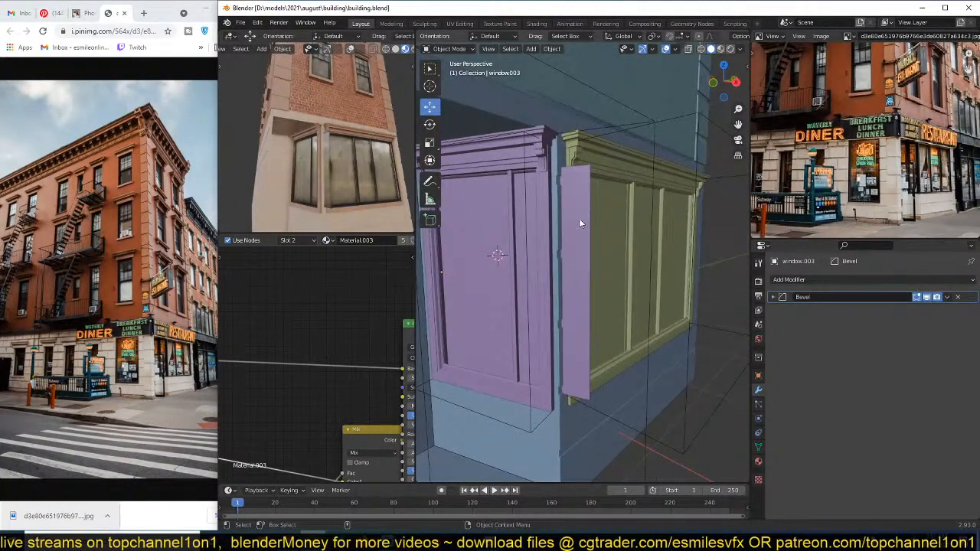
pyautogui.press('Tab')
pyautogui.scroll(4, 553, 279)
pyautogui.scroll(2, 553, 304)
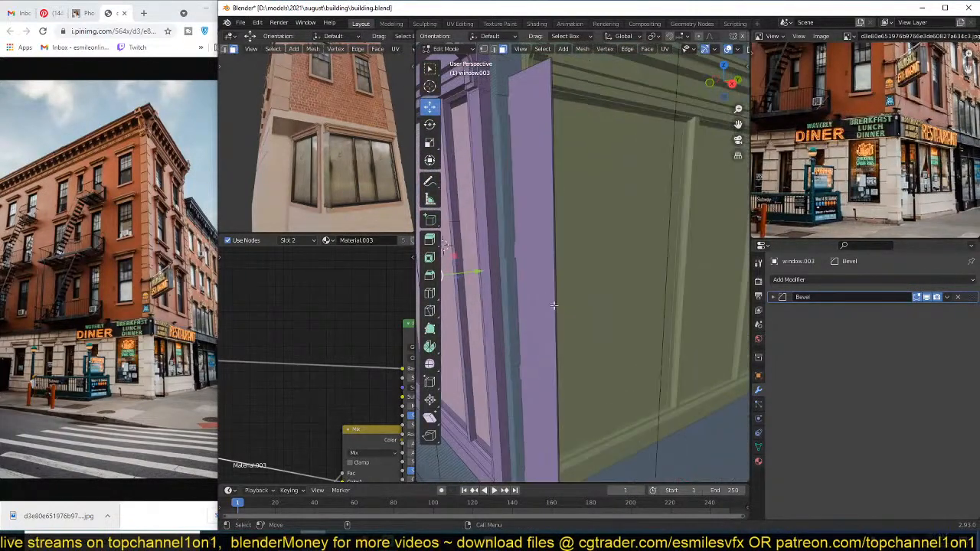
pyautogui.click(555, 317)
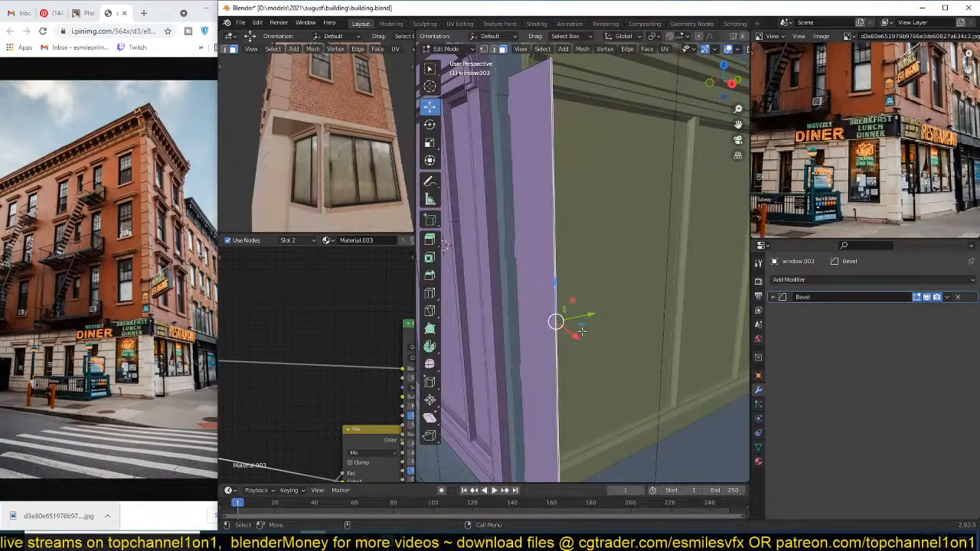
pyautogui.press('g')
pyautogui.press('x')
pyautogui.press('x')
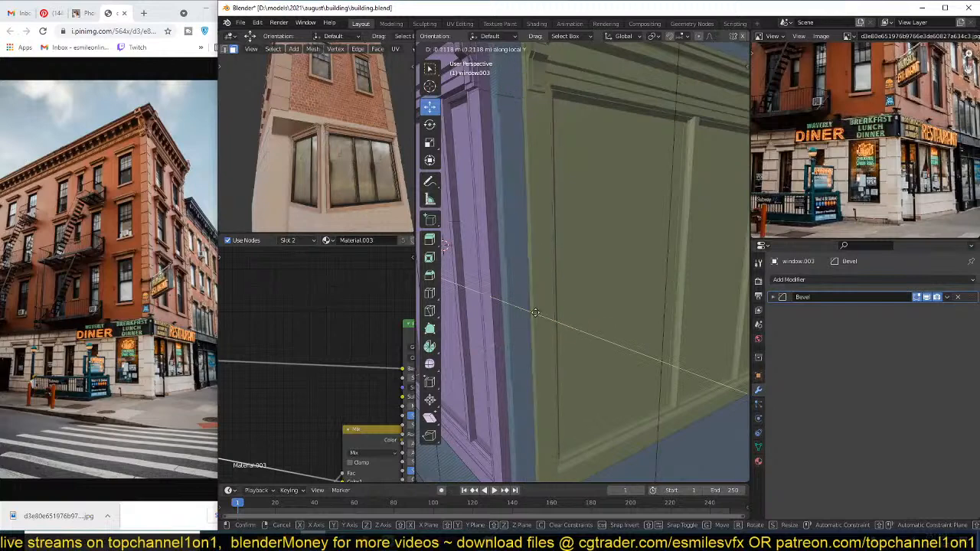
pyautogui.click(533, 311)
pyautogui.press('Tab')
pyautogui.moveTo(535, 302); pyautogui.dragTo(582, 283, button='middle')
pyautogui.scroll(-3, 580, 268)
pyautogui.hotkey('alt', 'a')
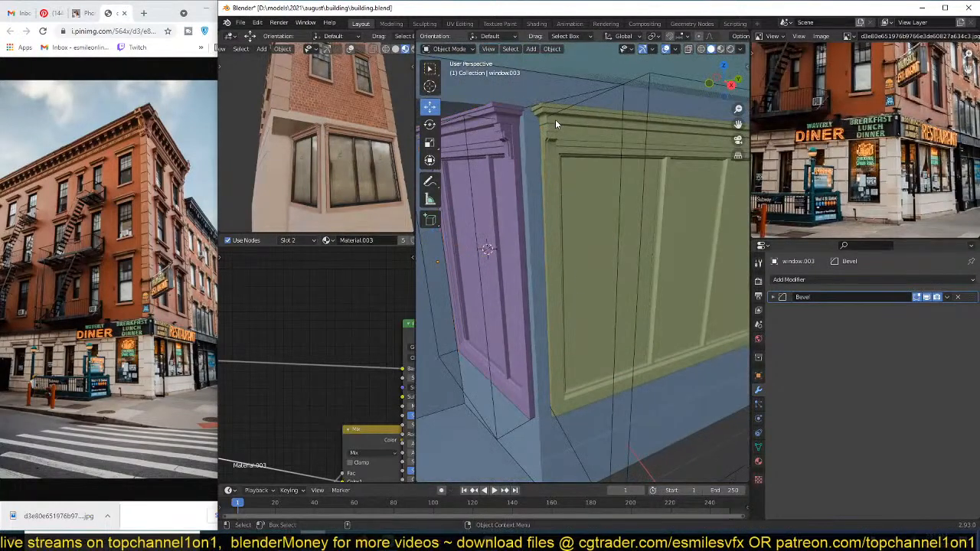
# Step: Delete the linked cornice moulding from the top of the large storefront window
pyautogui.click(578, 124)
pyautogui.press('Tab')
pyautogui.click(603, 135)
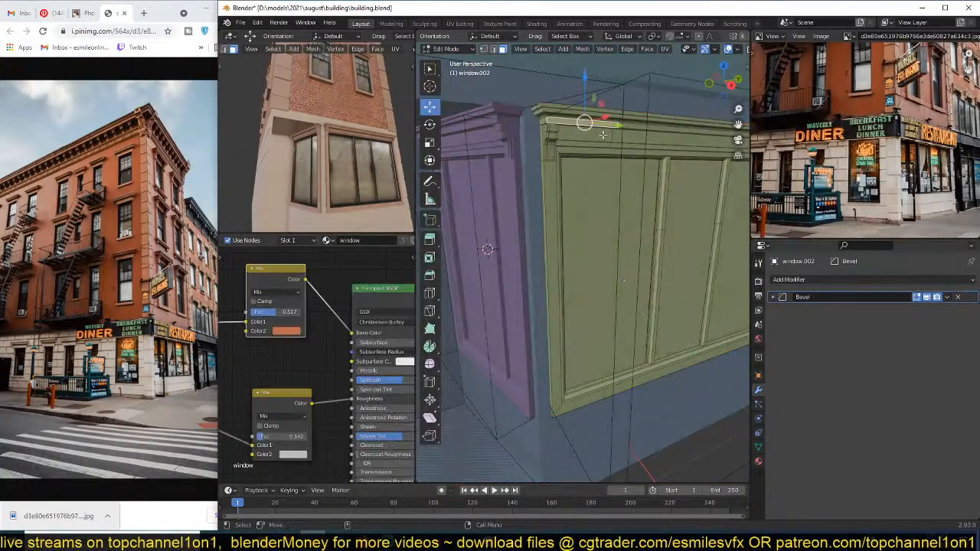
pyautogui.hotkey('ctrl', 'l')
pyautogui.press('x')
pyautogui.click(610, 155)
pyautogui.press('Tab')
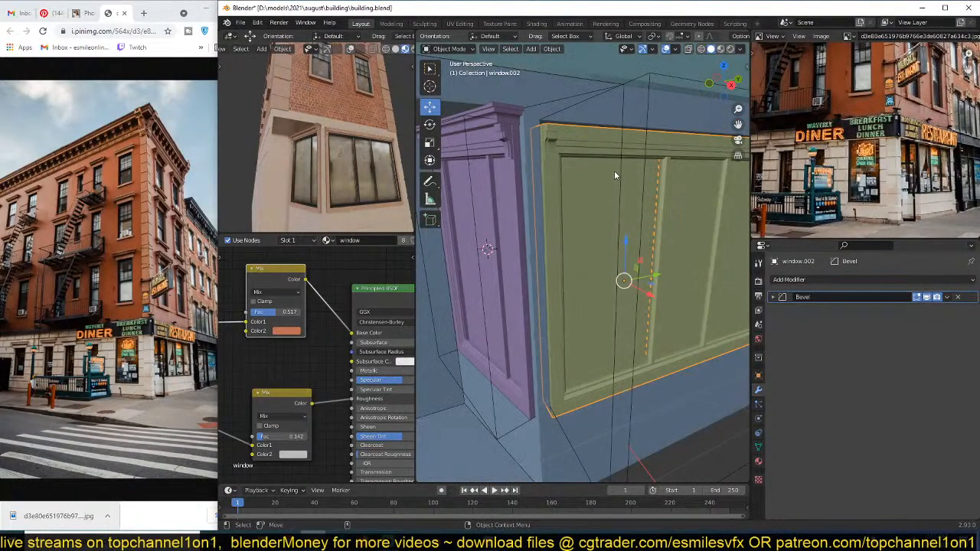
# Step: Scale the large storefront window uniformly by 1.025
pyautogui.moveTo(614, 176); pyautogui.dragTo(624, 157, button='middle')
pyautogui.press('s')
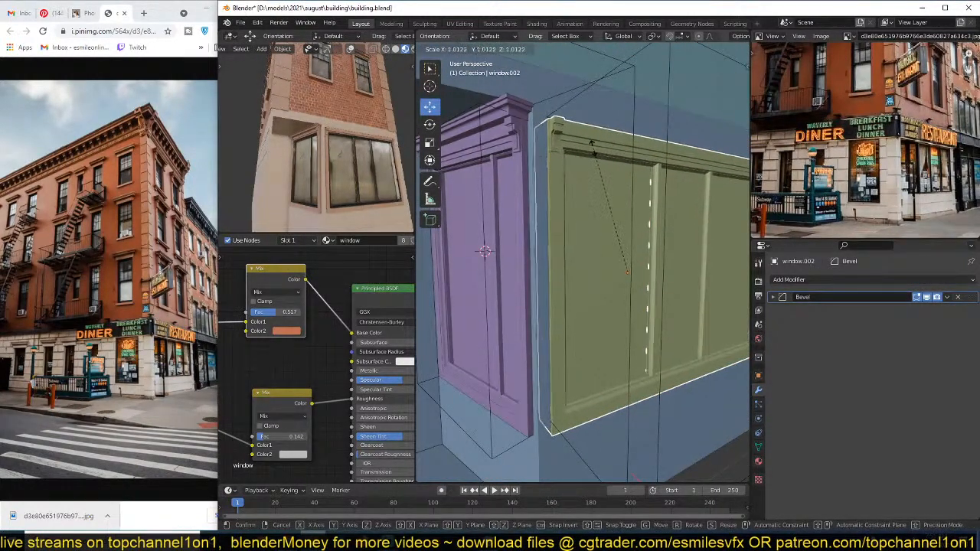
pyautogui.click(595, 157)
# Step: Move Material.004 up one slot on the large window and replace its first-slot window material with Material.004
pyautogui.click(758, 461)
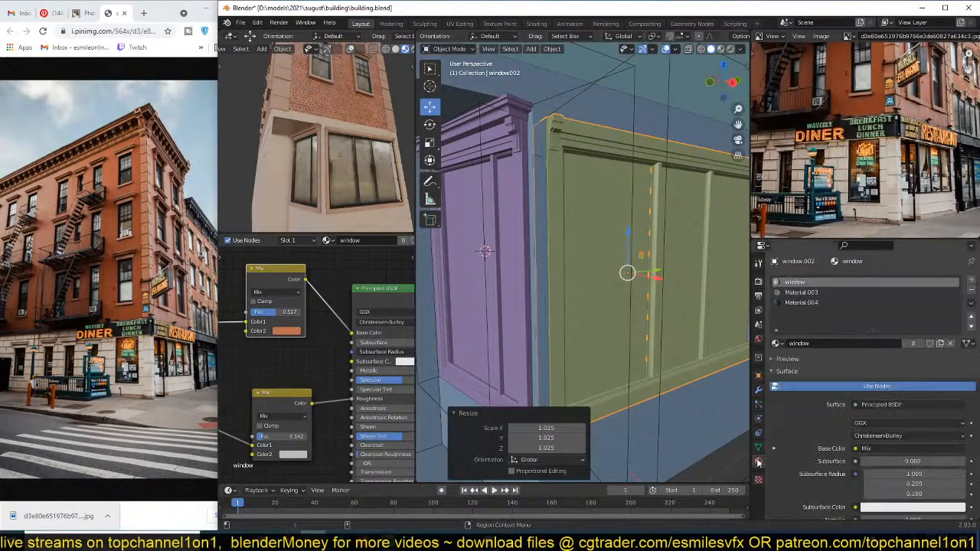
pyautogui.click(835, 302)
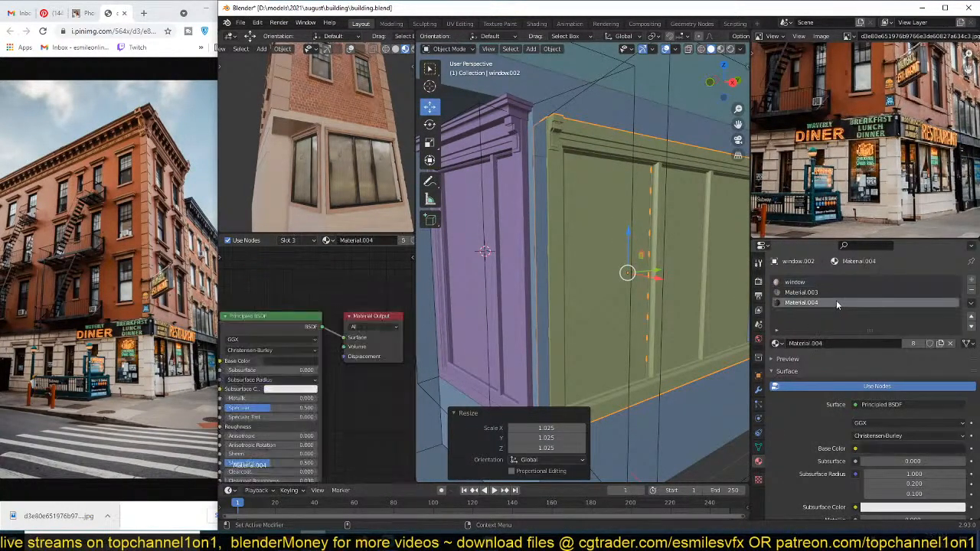
pyautogui.click(971, 317)
pyautogui.click(913, 283)
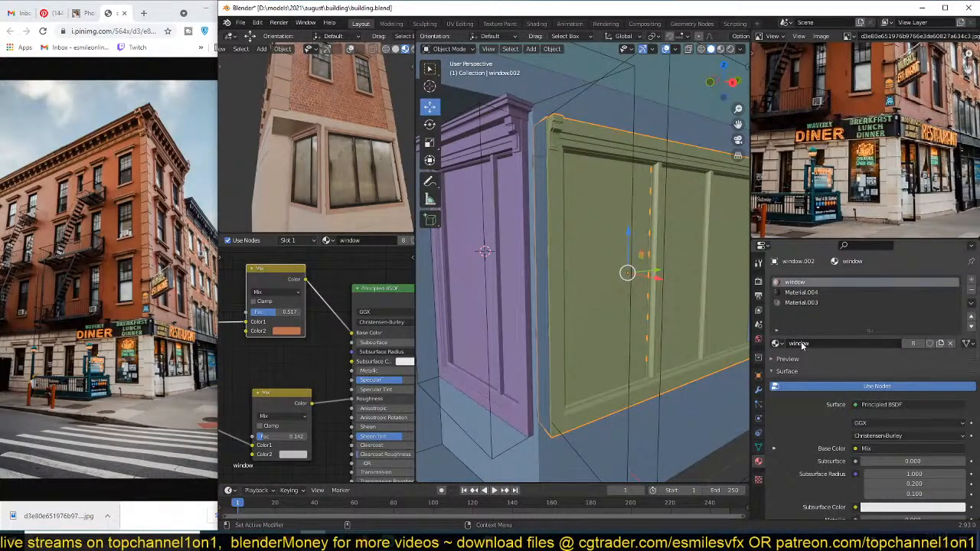
pyautogui.click(775, 343)
pyautogui.click(802, 393)
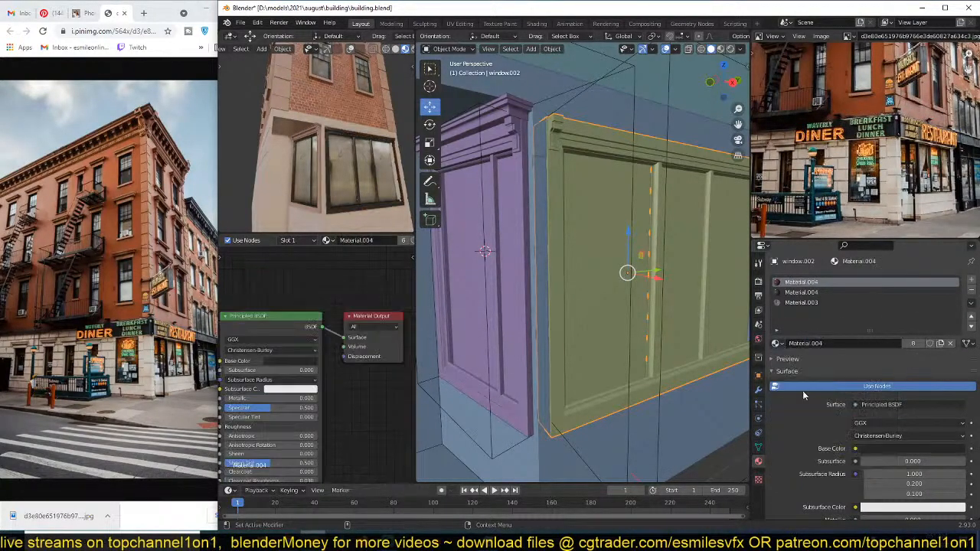
# Step: Replace the angled narrow window's first-slot material with Material.004 and save the file
pyautogui.click(496, 251)
pyautogui.click(815, 283)
pyautogui.click(775, 344)
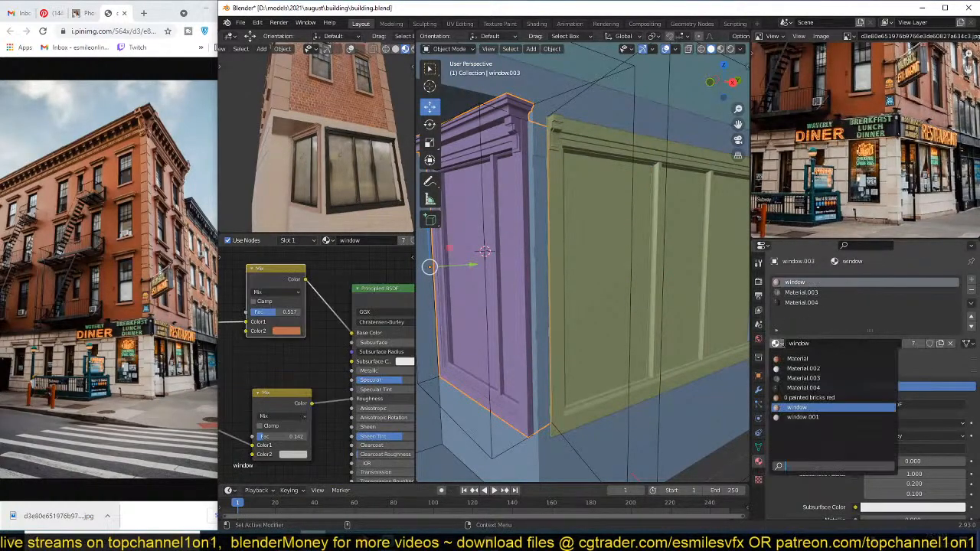
pyautogui.click(802, 387)
pyautogui.scroll(-3, 373, 188)
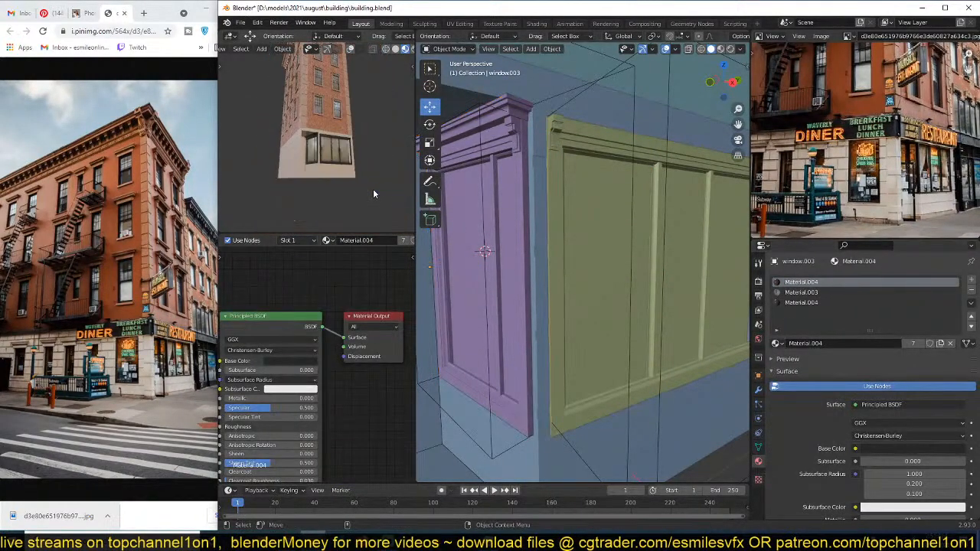
pyautogui.scroll(6, 372, 188)
pyautogui.hotkey('ctrl', 's')
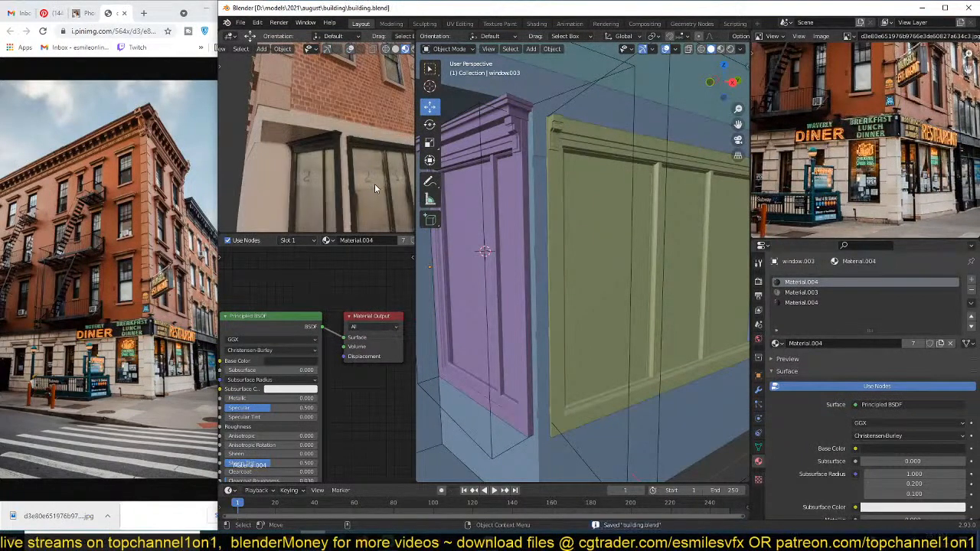
# Step: Delete the linked cornice moulding from the top of the angled narrow window and save the file
pyautogui.scroll(-5, 375, 184)
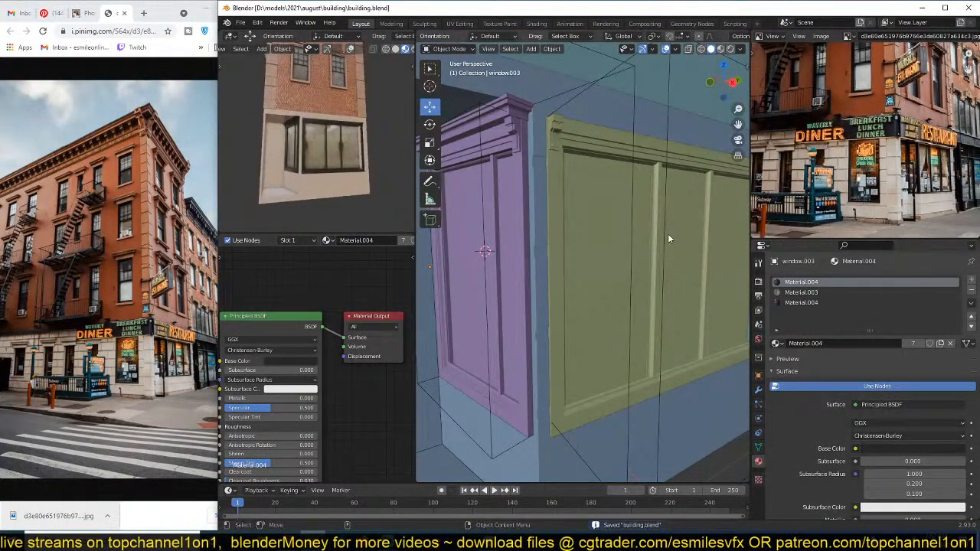
pyautogui.scroll(4, 363, 184)
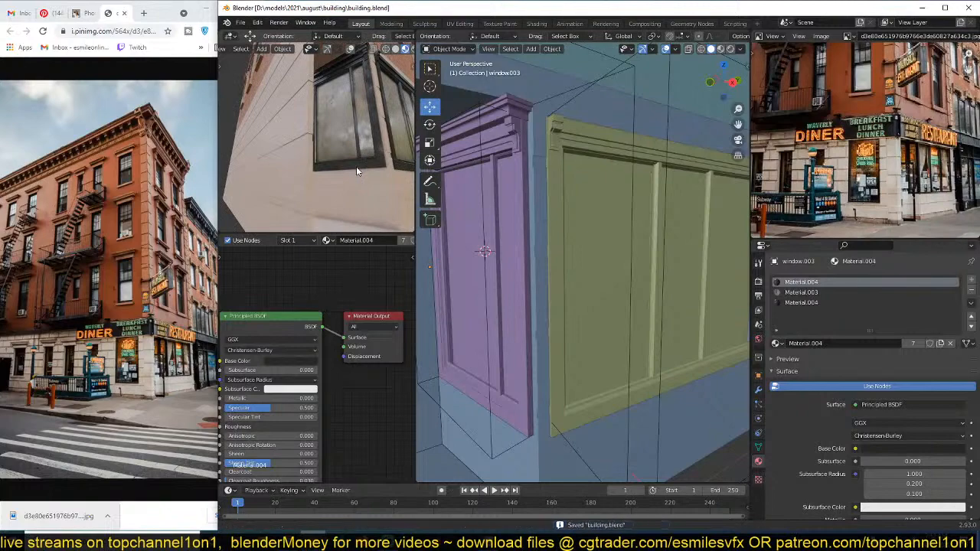
pyautogui.moveTo(356, 166); pyautogui.dragTo(319, 164, button='middle')
pyautogui.scroll(-1, 594, 217)
pyautogui.moveTo(594, 217); pyautogui.dragTo(624, 153, button='middle')
pyautogui.press('Tab')
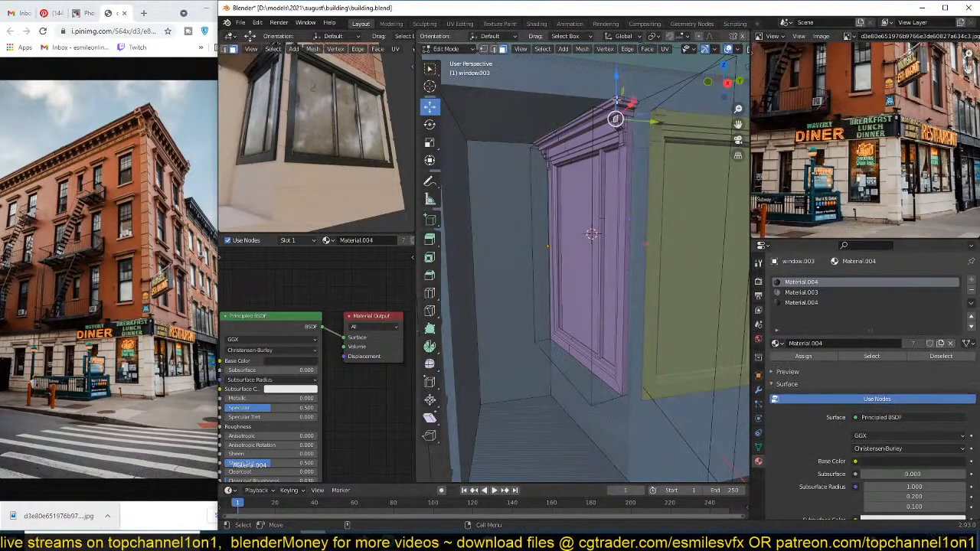
pyautogui.hotkey('ctrl', 'l')
pyautogui.press('x')
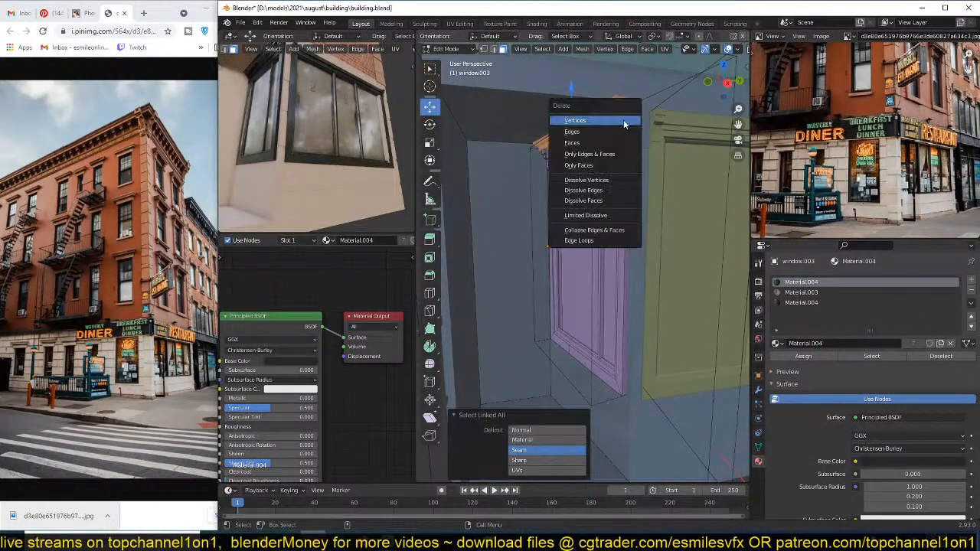
pyautogui.press('Escape')
pyautogui.press('Tab')
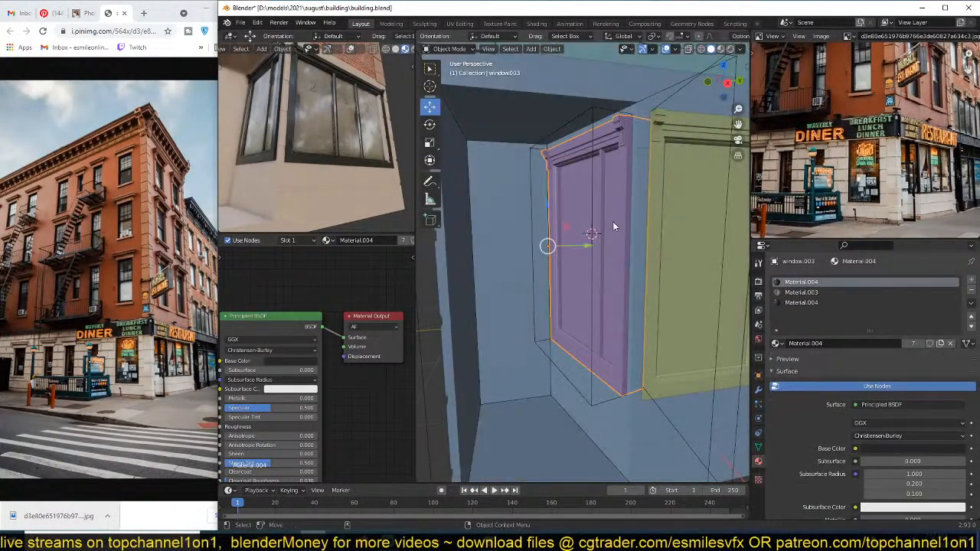
pyautogui.hotkey('ctrl', 's')
pyautogui.hotkey('alt', 'a')
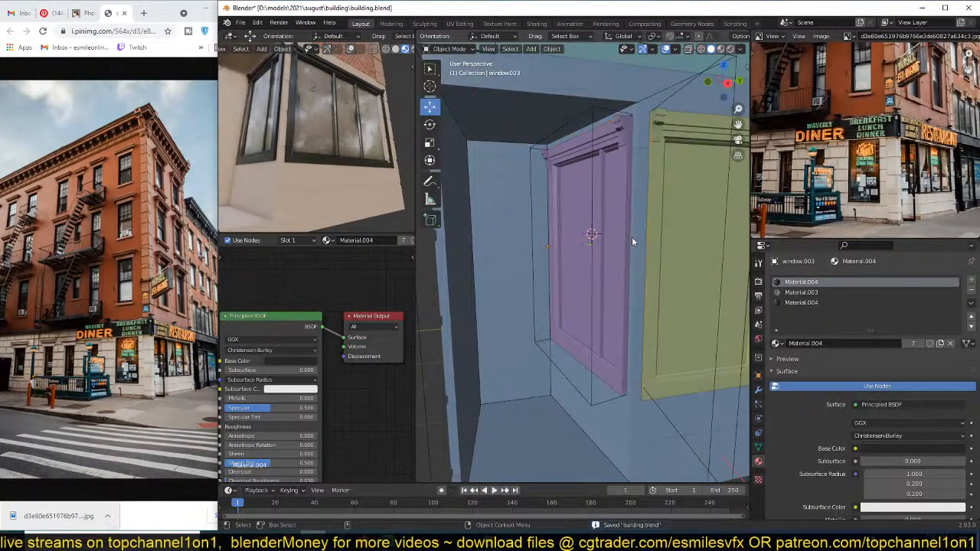
# Step: Examine the recessed doorway and its two windows from several angles, saving the file along the way
pyautogui.scroll(-1, 631, 240)
pyautogui.hotkey('ctrl', 's')
pyautogui.moveTo(630, 241); pyautogui.dragTo(618, 250, button='middle')
pyautogui.scroll(-2, 495, 245)
pyautogui.scroll(-1, 410, 249)
pyautogui.scroll(-5, 382, 216)
pyautogui.moveTo(381, 214); pyautogui.dragTo(344, 132, button='middle')
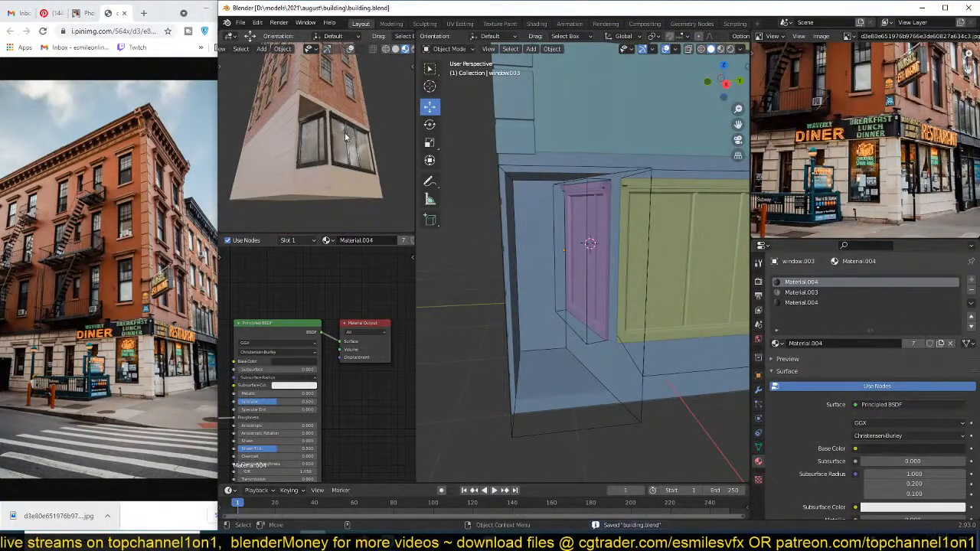
pyautogui.hotkey('ctrl', 's')
pyautogui.moveTo(568, 207)
pyautogui.mouseDown(button='middle')
pyautogui.moveTo(610, 192)
pyautogui.moveTo(602, 178)
pyautogui.moveTo(573, 214)
pyautogui.mouseUp(button='middle')
pyautogui.moveTo(570, 268); pyautogui.dragTo(544, 259, button='middle')
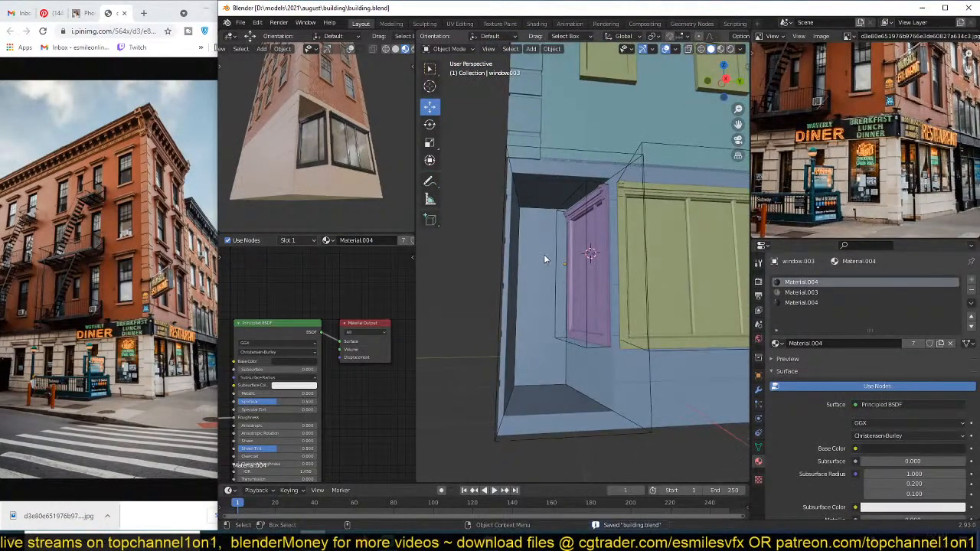
# Step: Switch the asset library to the city pack directory and browse its windows category
pyautogui.press('n')
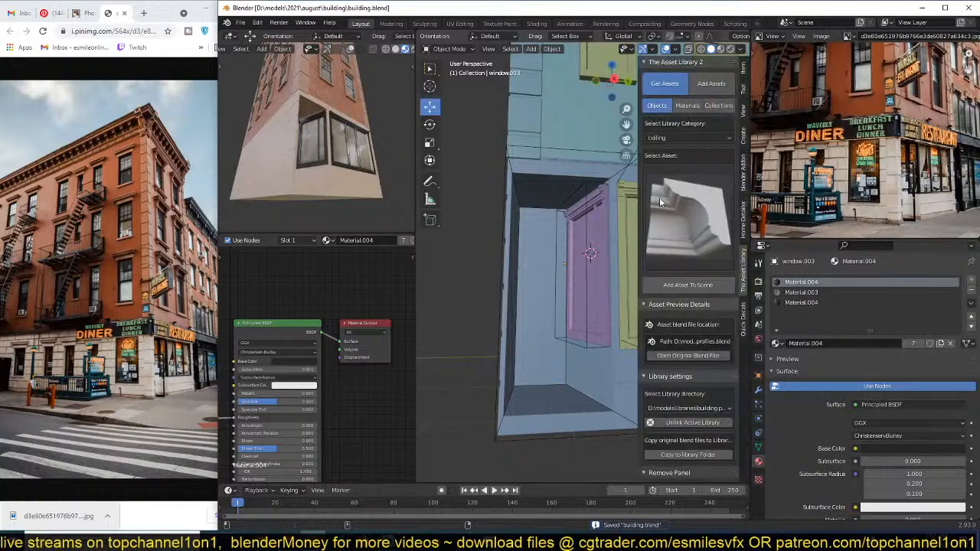
pyautogui.click(697, 141)
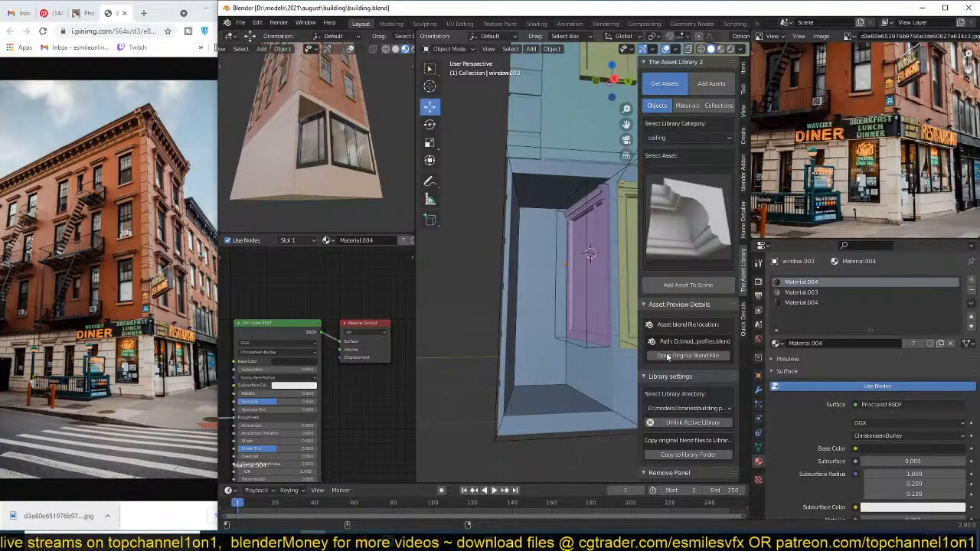
pyautogui.click(691, 408)
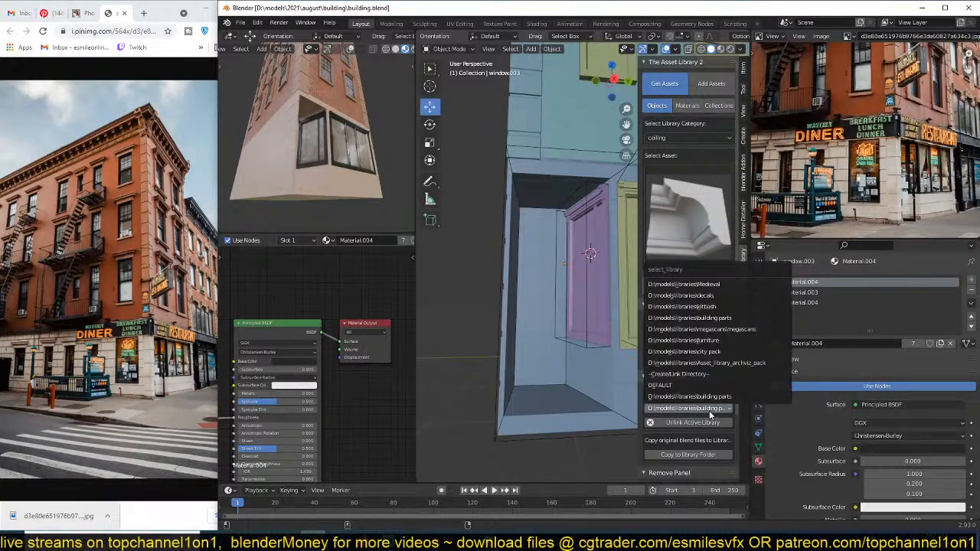
pyautogui.click(723, 351)
pyautogui.click(687, 138)
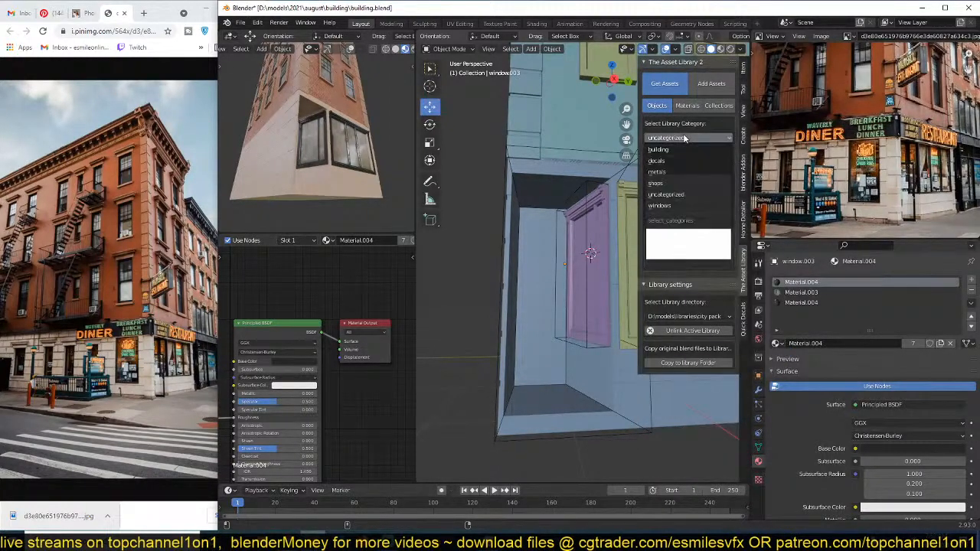
pyautogui.click(687, 205)
pyautogui.click(688, 212)
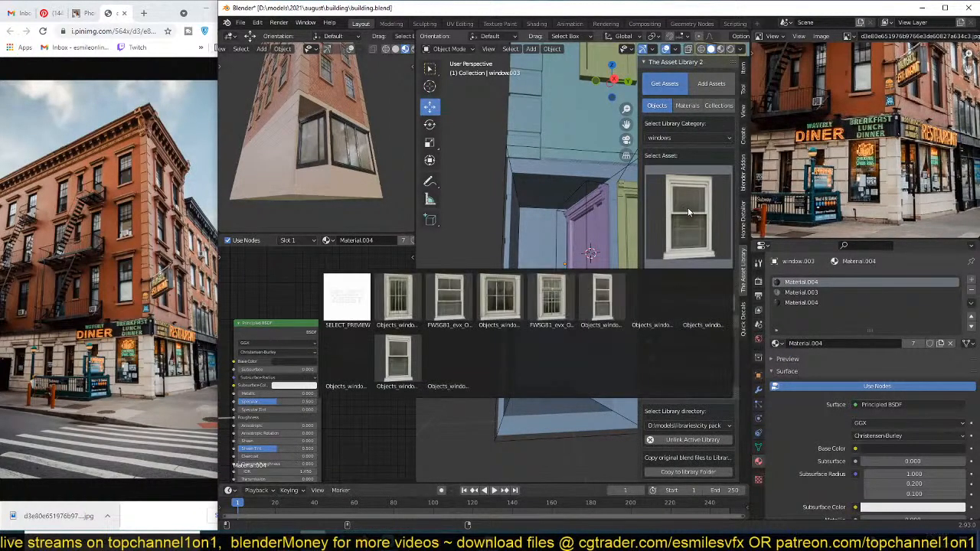
pyautogui.click(700, 138)
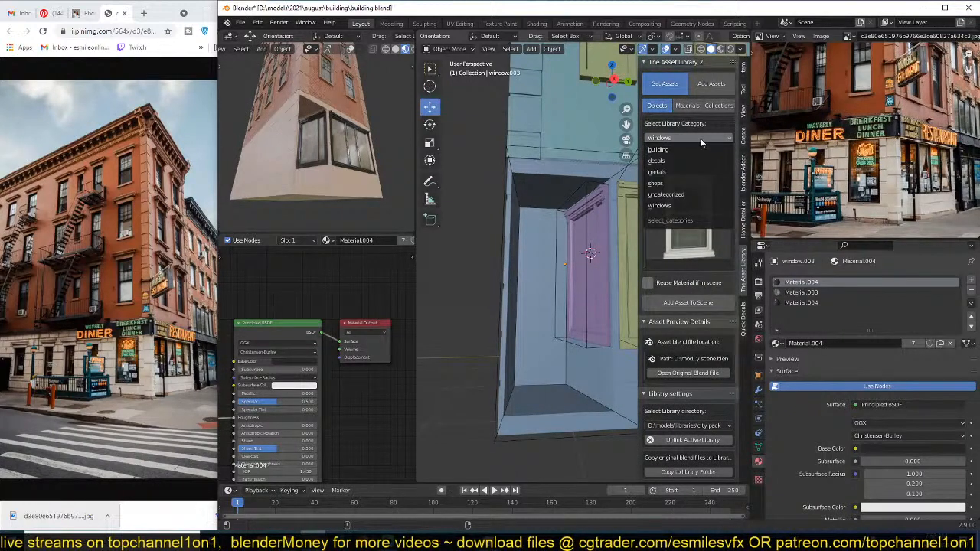
# Step: Switch the asset library to the furniture directory and its doors category
pyautogui.click(706, 421)
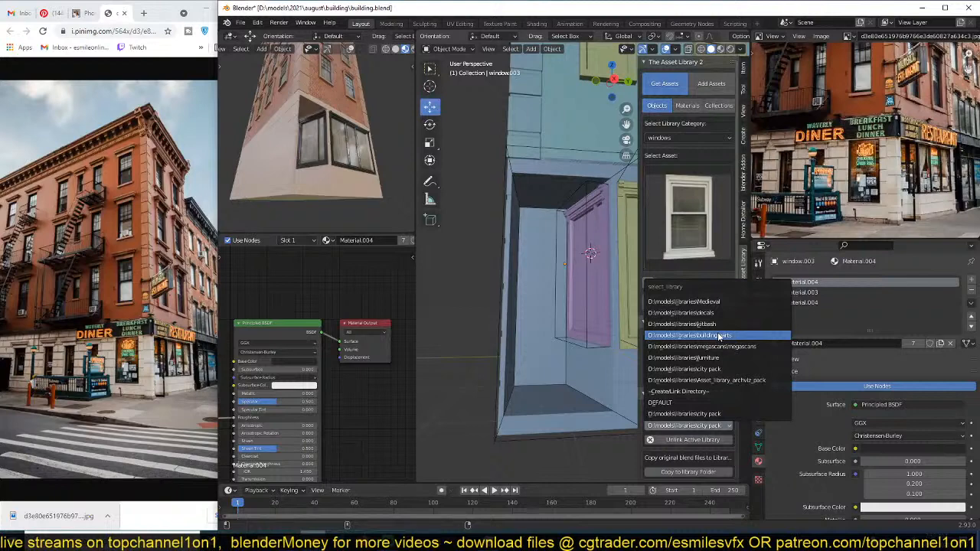
pyautogui.click(693, 357)
pyautogui.click(675, 137)
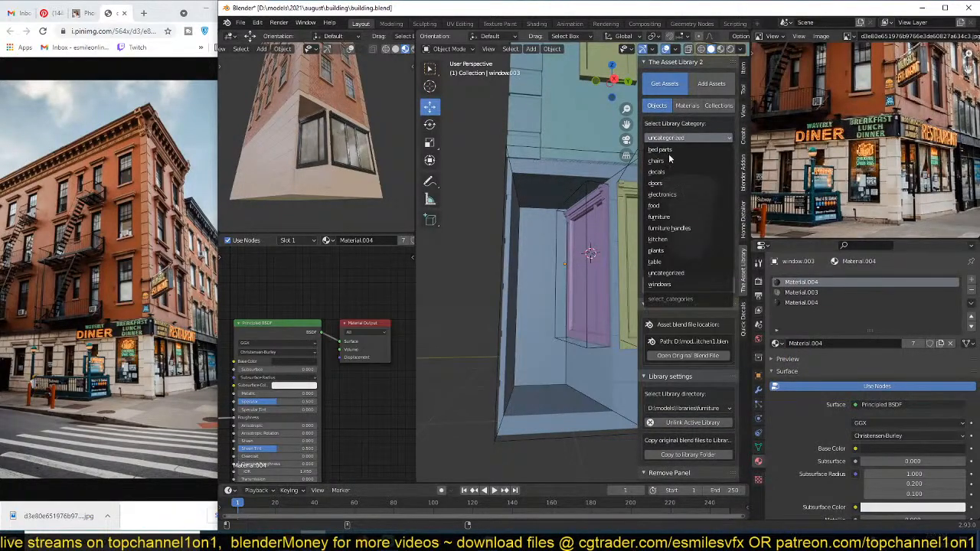
pyautogui.click(674, 184)
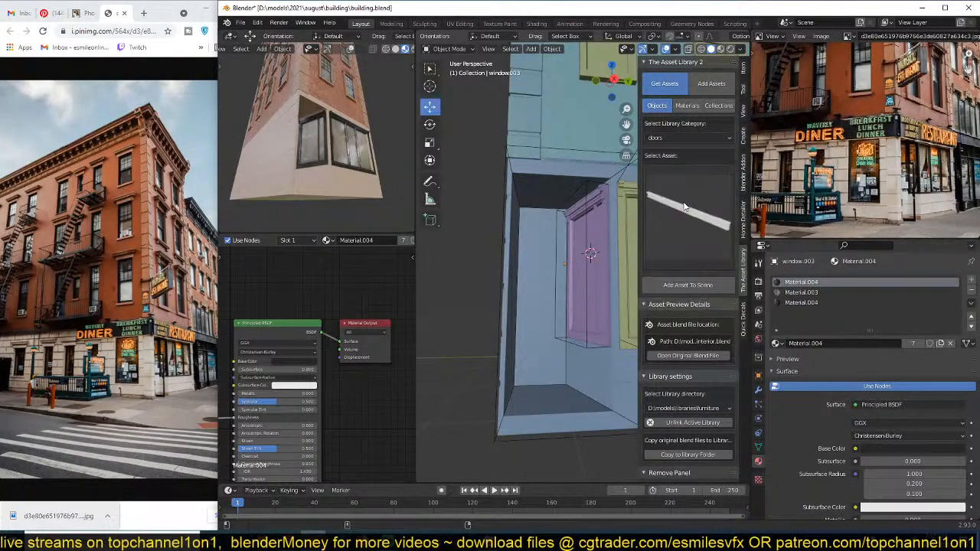
# Step: Choose the dark glass door asset and add it to the scene at a 3D cursor placed inside the recessed doorway
pyautogui.click(683, 207)
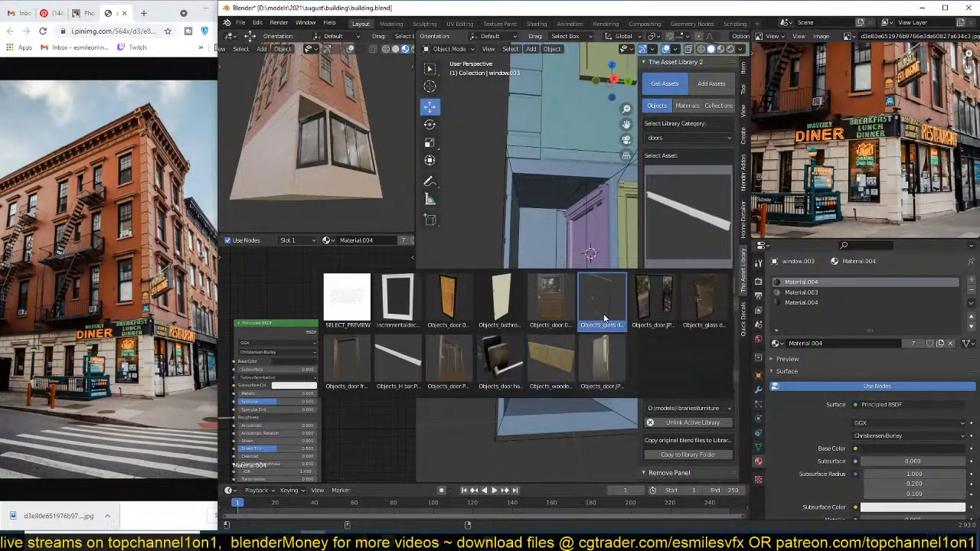
pyautogui.click(702, 304)
pyautogui.keyDown('shift'); pyautogui.rightClick(545, 349); pyautogui.keyUp('shift')
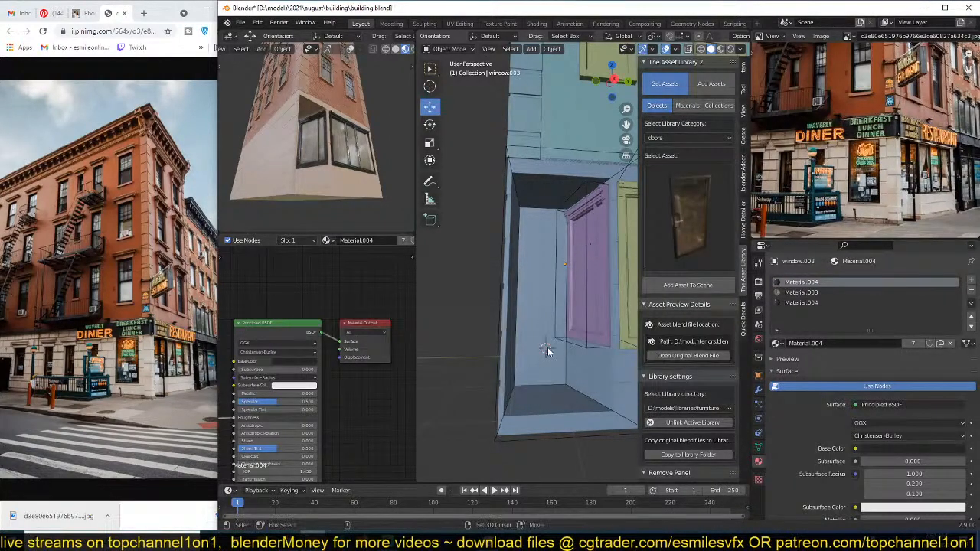
pyautogui.click(689, 285)
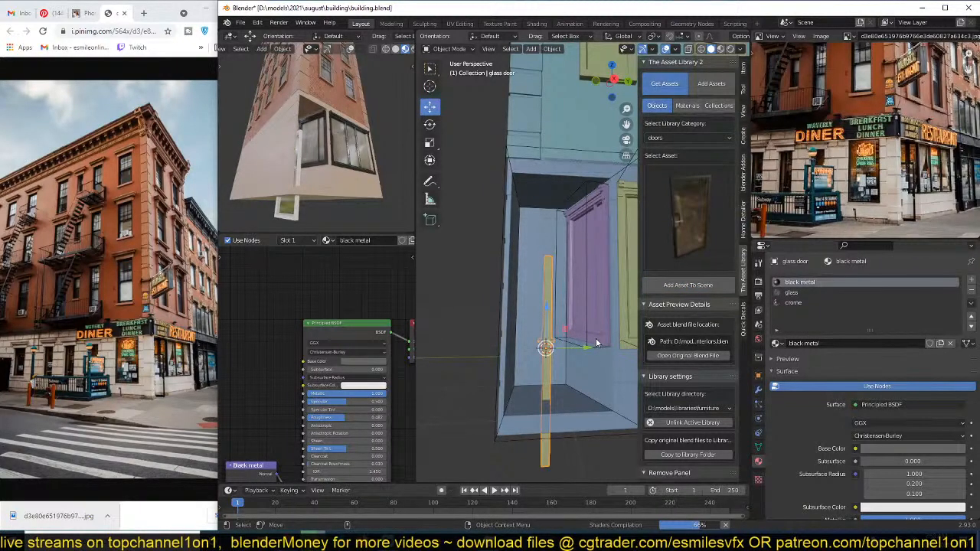
# Step: Rotate the glass door 90° about the global Z axis
pyautogui.moveTo(599, 333); pyautogui.dragTo(564, 306, button='middle')
pyautogui.press('r')
pyautogui.press('z')
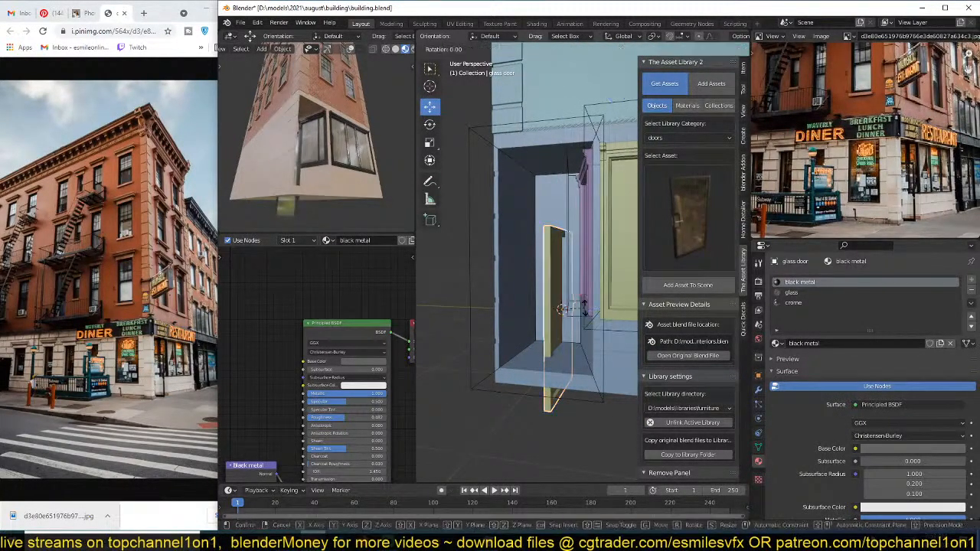
pyautogui.write('90')
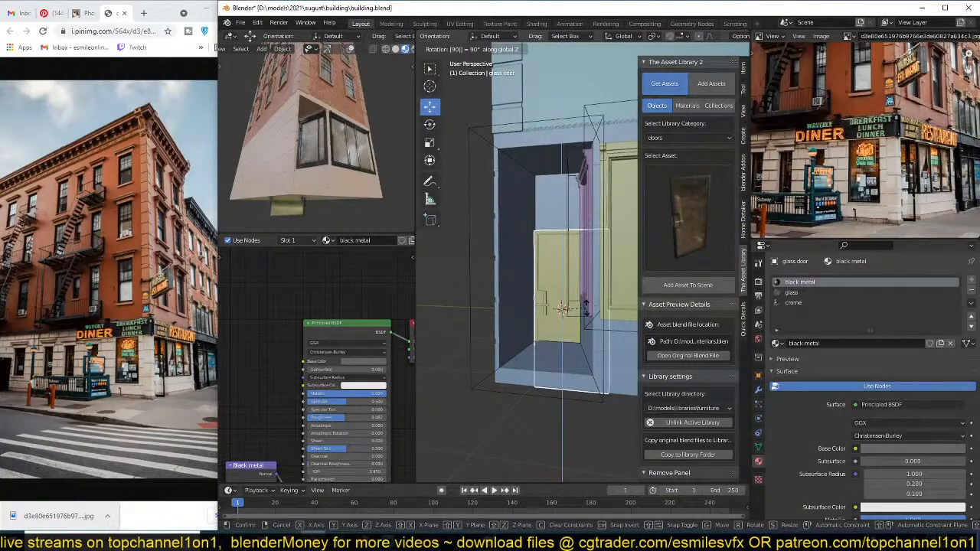
pyautogui.press('Return')
# Step: Move the glass door to the front of the doorway, raising it about 0.53 m and shifting it along X
pyautogui.moveTo(607, 316); pyautogui.dragTo(531, 303, button='middle')
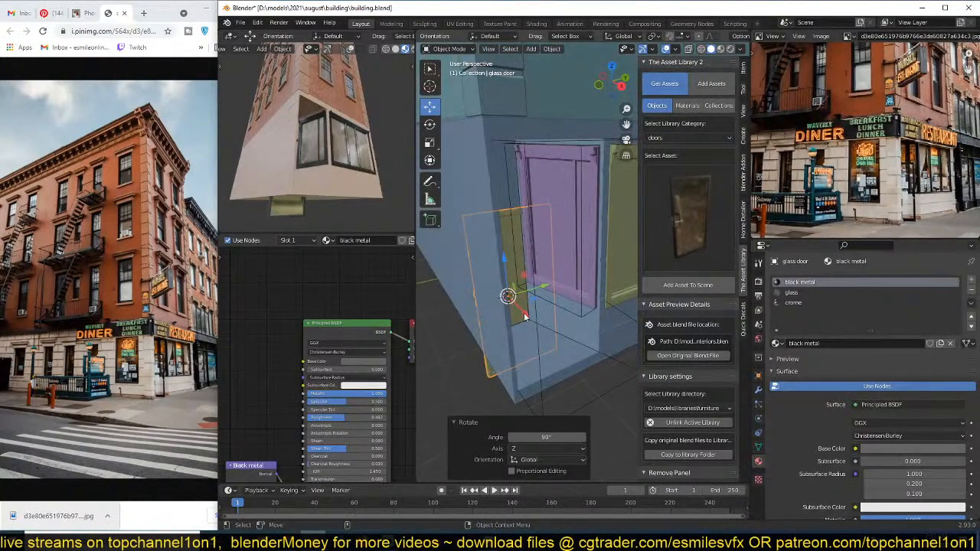
pyautogui.press('g')
pyautogui.press('z')
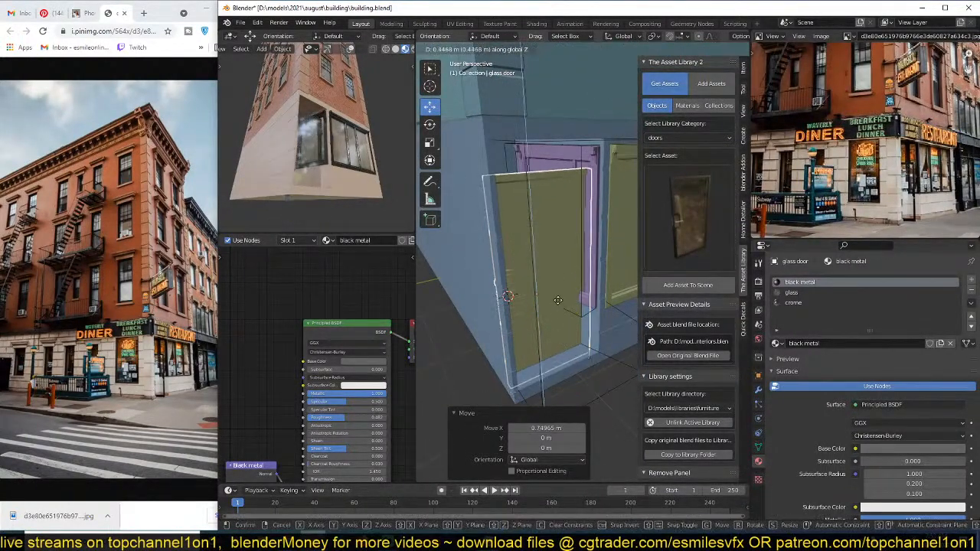
pyautogui.click(559, 325)
pyautogui.press('g')
pyautogui.press('x')
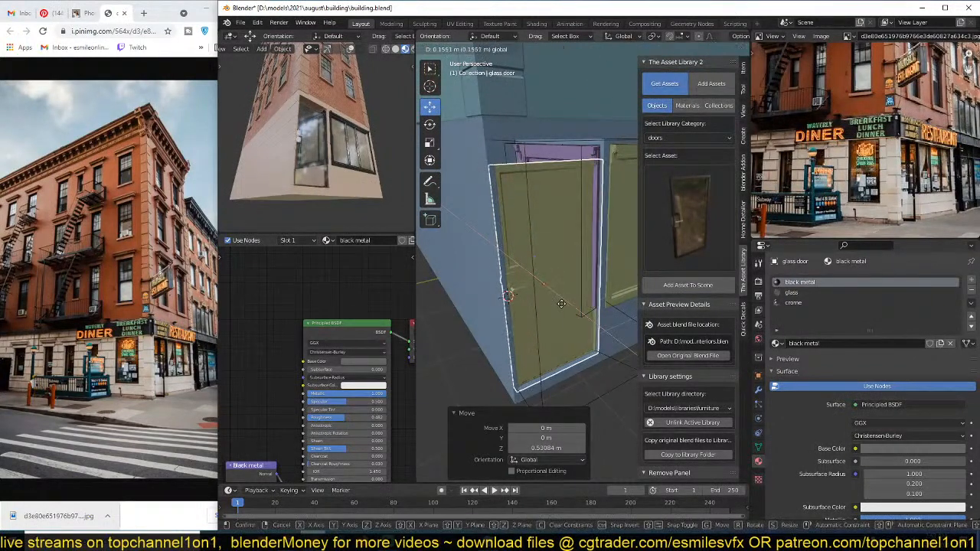
pyautogui.click(615, 270)
# Step: Scale the glass door down slightly, starting with a factor of about 0.97, and reposition it within the opening
pyautogui.press('s')
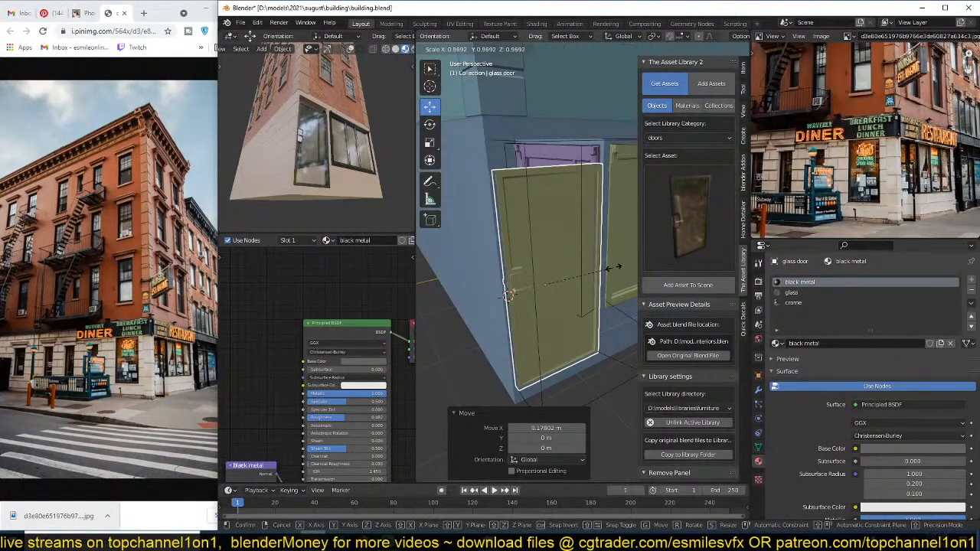
pyautogui.click(612, 267)
pyautogui.moveTo(612, 267); pyautogui.dragTo(582, 218, button='middle')
pyautogui.press('s')
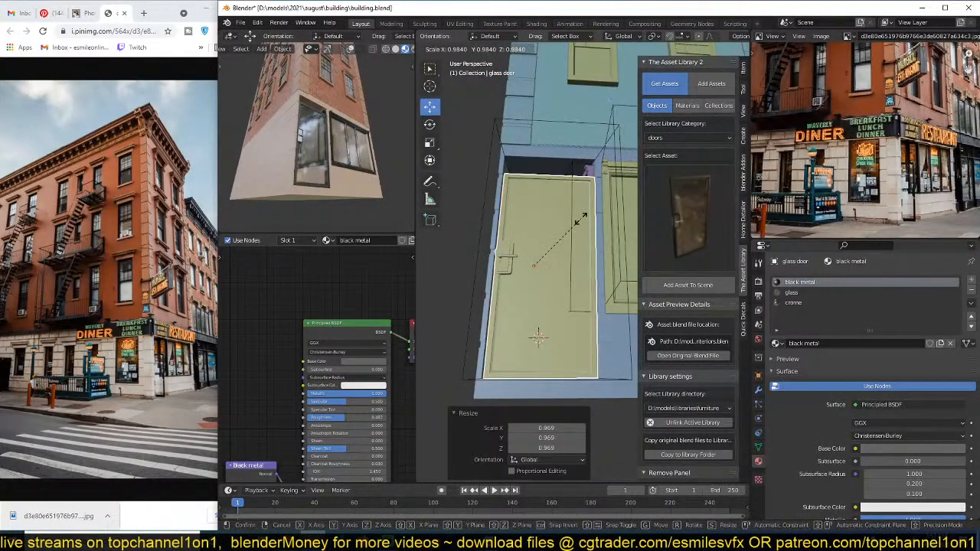
pyautogui.click(582, 218)
pyautogui.moveTo(582, 217); pyautogui.dragTo(514, 261, button='middle')
pyautogui.press('g')
pyautogui.click(566, 279)
# Step: Select the door's handle with all its linked parts, scale it down, and shift it about 0.017 m along X
pyautogui.scroll(2, 535, 268)
pyautogui.press('Tab')
pyautogui.click(525, 256)
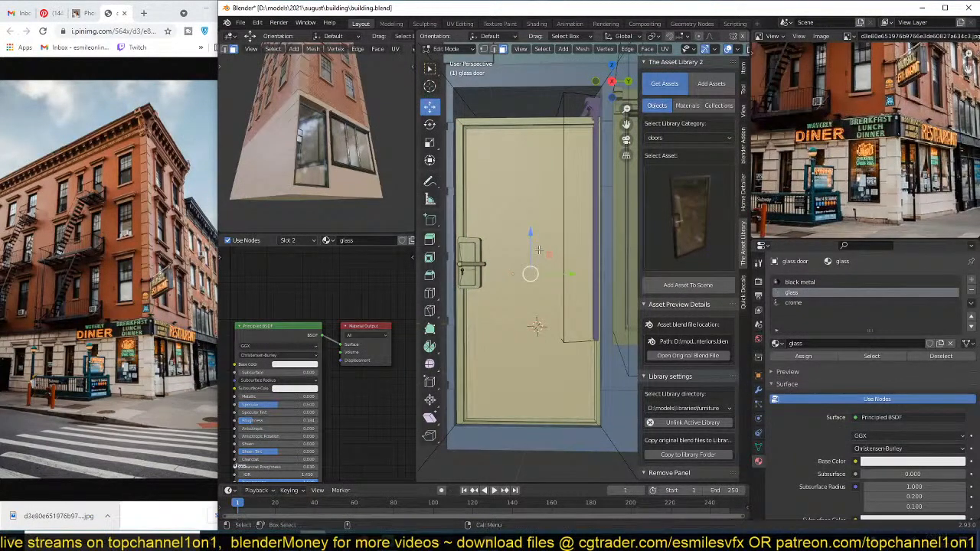
pyautogui.scroll(1, 539, 250)
pyautogui.keyDown('shift'); pyautogui.moveTo(539, 250); pyautogui.dragTo(551, 208, button='middle'); pyautogui.keyUp('shift')
pyautogui.scroll(3, 553, 236)
pyautogui.click(549, 207)
pyautogui.keyDown('shift'); pyautogui.click(532, 183); pyautogui.keyUp('shift')
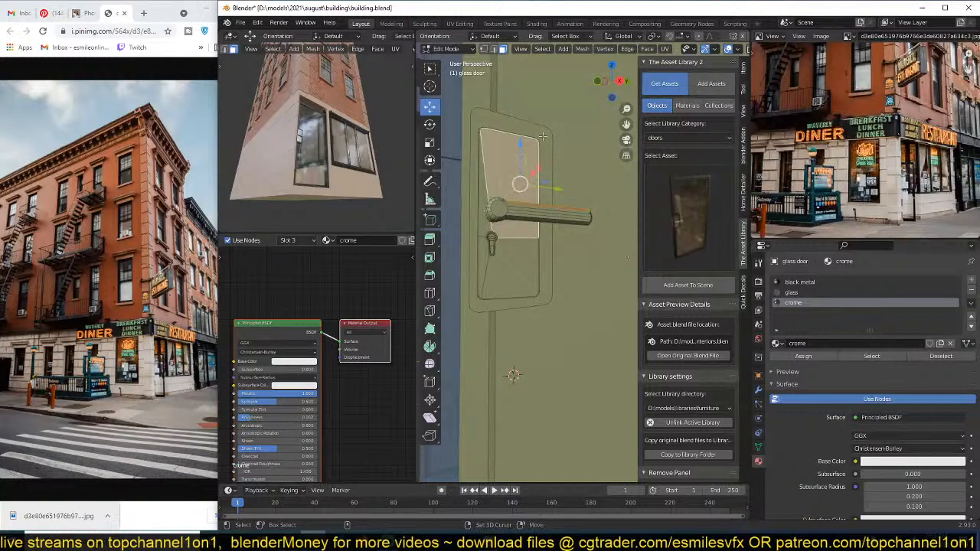
pyautogui.keyDown('shift'); pyautogui.click(543, 135); pyautogui.keyUp('shift')
pyautogui.keyDown('shift'); pyautogui.click(492, 241); pyautogui.keyUp('shift')
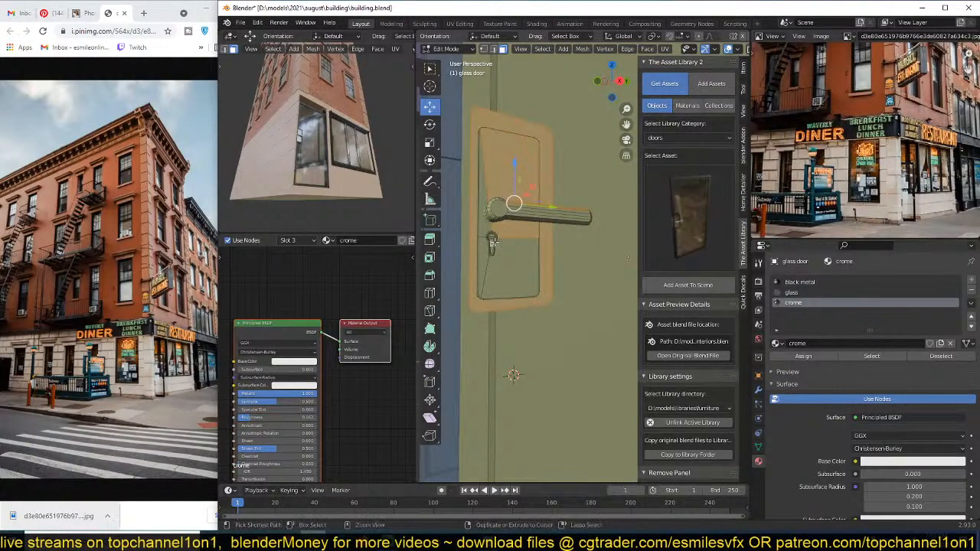
pyautogui.hotkey('ctrl', 'l')
pyautogui.press('s')
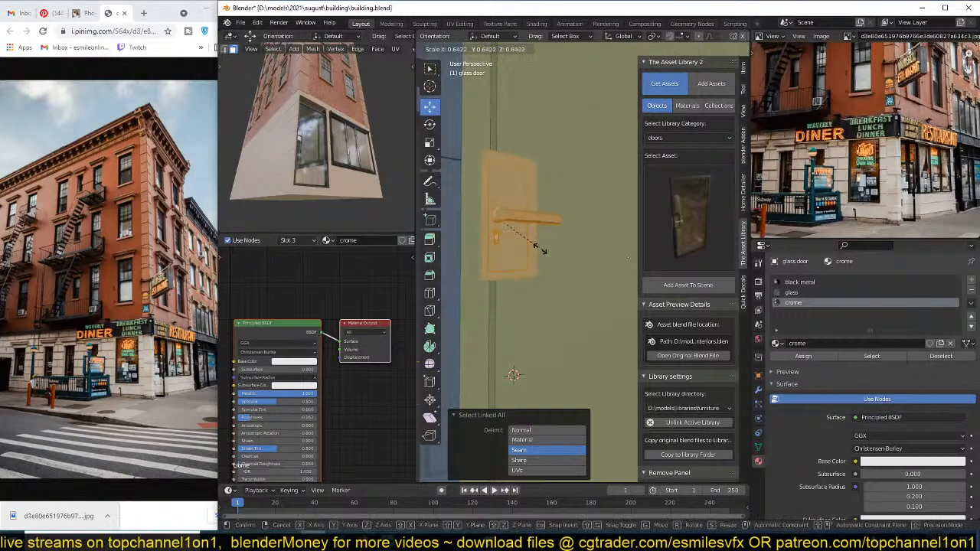
pyautogui.click(525, 236)
pyautogui.moveTo(525, 237); pyautogui.dragTo(540, 313, button='middle')
pyautogui.moveTo(540, 325); pyautogui.dragTo(535, 318)
# Step: Select the door's linked glass, frame and handle geometry, return to object mode with nothing selected, and save the file
pyautogui.scroll(-5, 546, 300)
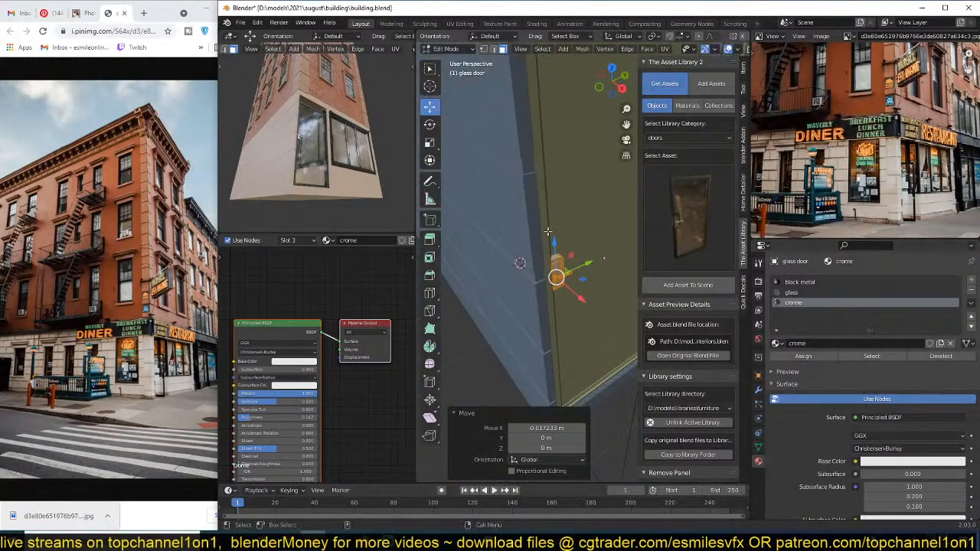
pyautogui.moveTo(548, 231); pyautogui.dragTo(519, 210, button='middle')
pyautogui.keyDown('shift'); pyautogui.click(559, 197); pyautogui.keyUp('shift')
pyautogui.keyDown('shift'); pyautogui.click(537, 203); pyautogui.keyUp('shift')
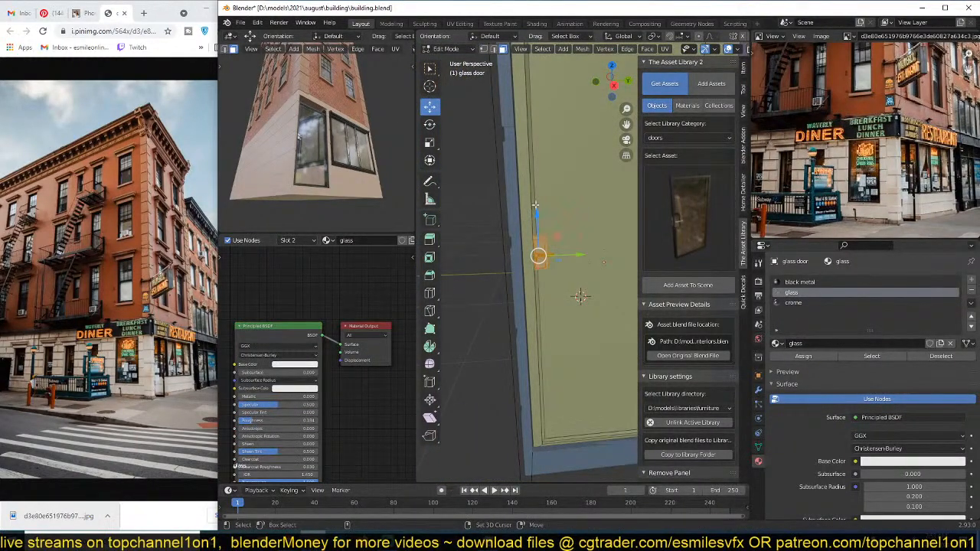
pyautogui.keyDown('shift'); pyautogui.click(551, 202); pyautogui.keyUp('shift')
pyautogui.keyDown('shift'); pyautogui.click(534, 210); pyautogui.keyUp('shift')
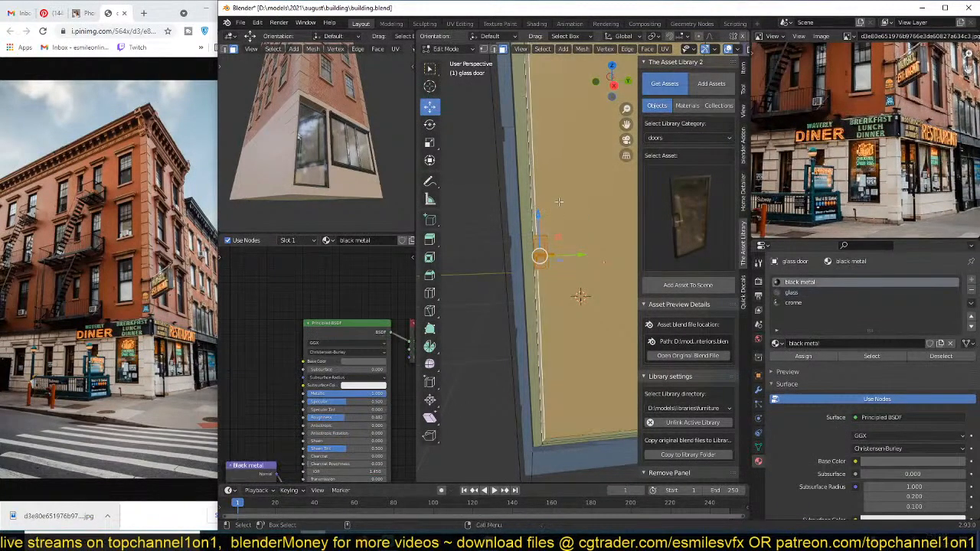
pyautogui.hotkey('ctrl', 'l')
pyautogui.scroll(-2, 584, 242)
pyautogui.moveTo(584, 241); pyautogui.dragTo(541, 227, button='middle')
pyautogui.moveTo(518, 255); pyautogui.dragTo(569, 251, button='middle')
pyautogui.press('Tab')
pyautogui.scroll(-2, 531, 265)
pyautogui.hotkey('alt', 'a')
pyautogui.hotkey('ctrl', 's')
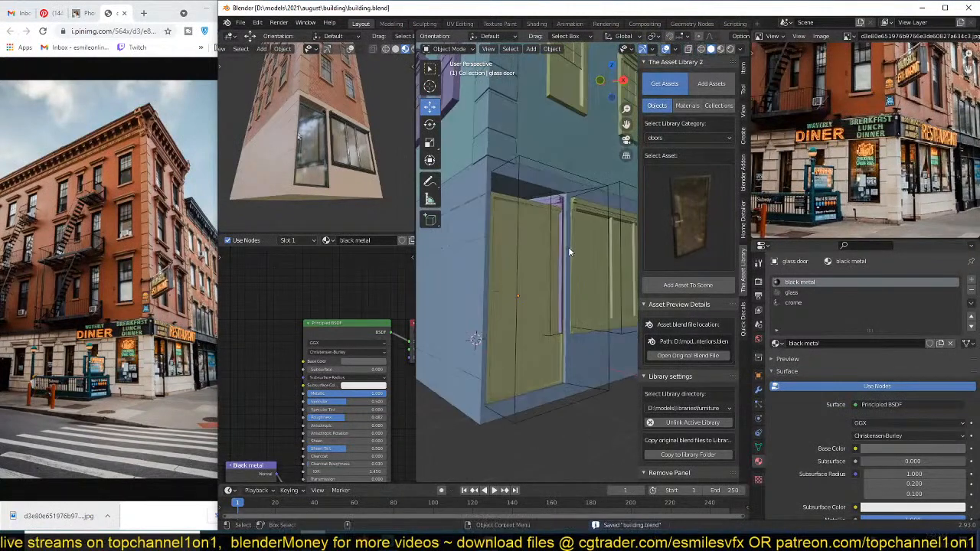
pyautogui.moveTo(369, 178); pyautogui.dragTo(395, 208, button='middle')
pyautogui.click(545, 256)
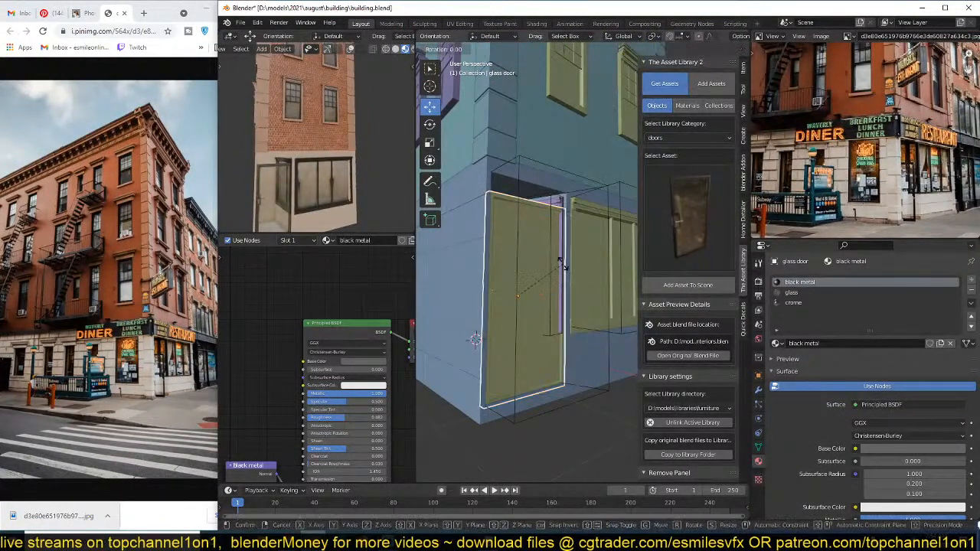
pyautogui.press('r')
pyautogui.press('z')
pyautogui.click(575, 251)
# Step: Scale the glass door to about 0.91, adjust its size again, and move it about 0.06 m along X
pyautogui.moveTo(574, 254); pyautogui.dragTo(591, 268, button='middle')
pyautogui.press('s')
pyautogui.click(550, 300)
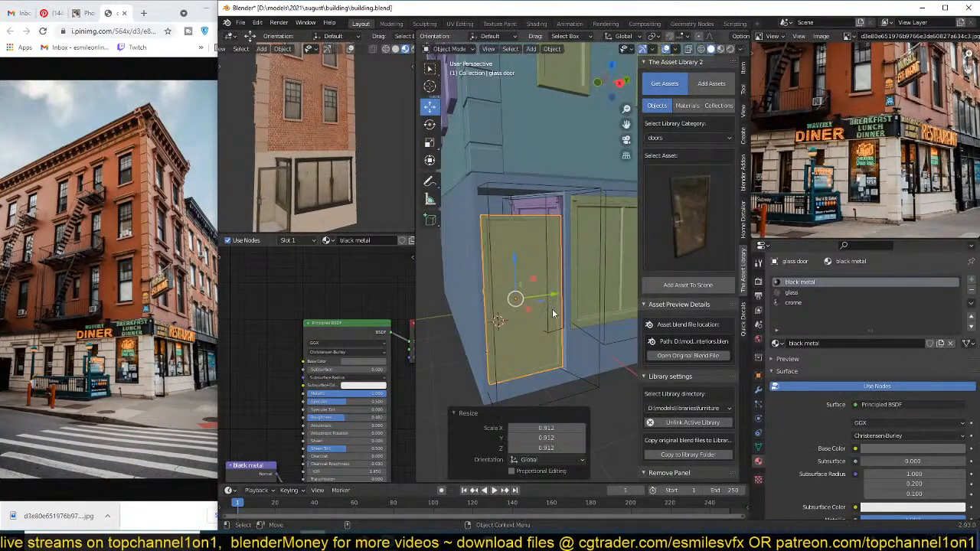
pyautogui.press('s')
pyautogui.click(552, 313)
pyautogui.press('g')
pyautogui.press('x')
pyautogui.click(536, 318)
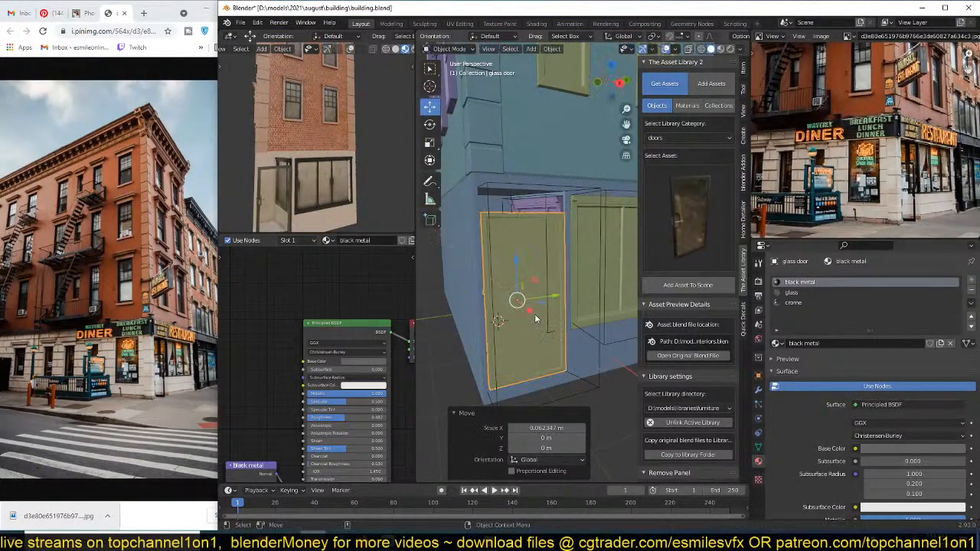
# Step: Raise the glass door's top vertices about 0.21 m with x-ray display on so it fills the opening
pyautogui.moveTo(536, 318); pyautogui.dragTo(506, 303, button='middle')
pyautogui.press('Tab')
pyautogui.hotkey('alt', 'z')
pyautogui.press('b')
pyautogui.moveTo(477, 195); pyautogui.dragTo(575, 242)
pyautogui.press('g')
pyautogui.press('z')
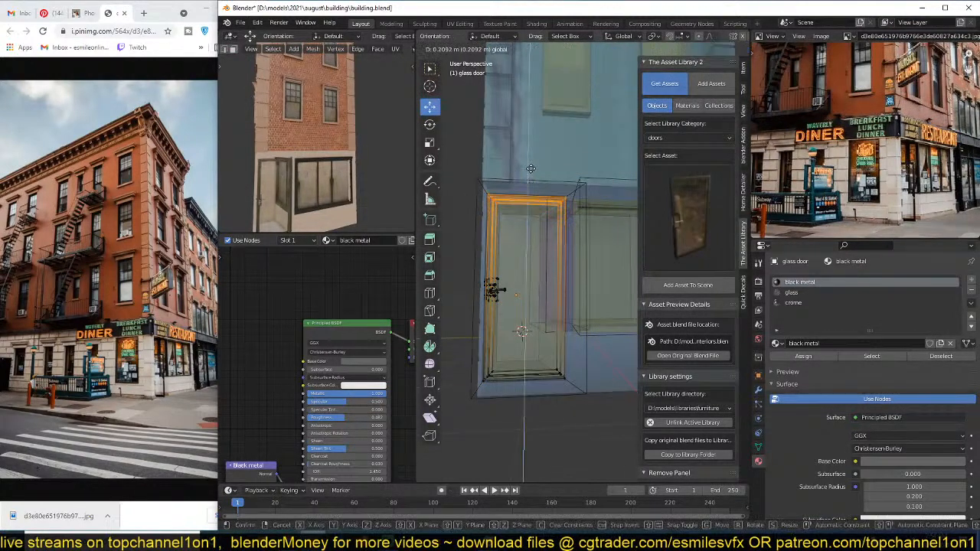
pyautogui.click(530, 168)
# Step: Select the door's bottom frame vertices, return to object mode, and save the file with x-ray display turned off
pyautogui.moveTo(495, 373); pyautogui.dragTo(550, 360)
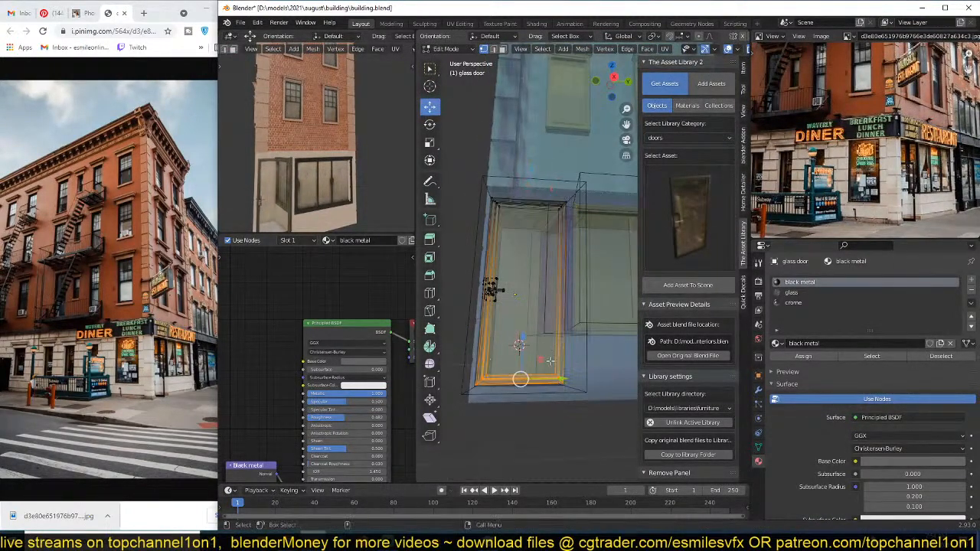
pyautogui.press('Tab')
pyautogui.moveTo(522, 305); pyautogui.dragTo(537, 310, button='middle')
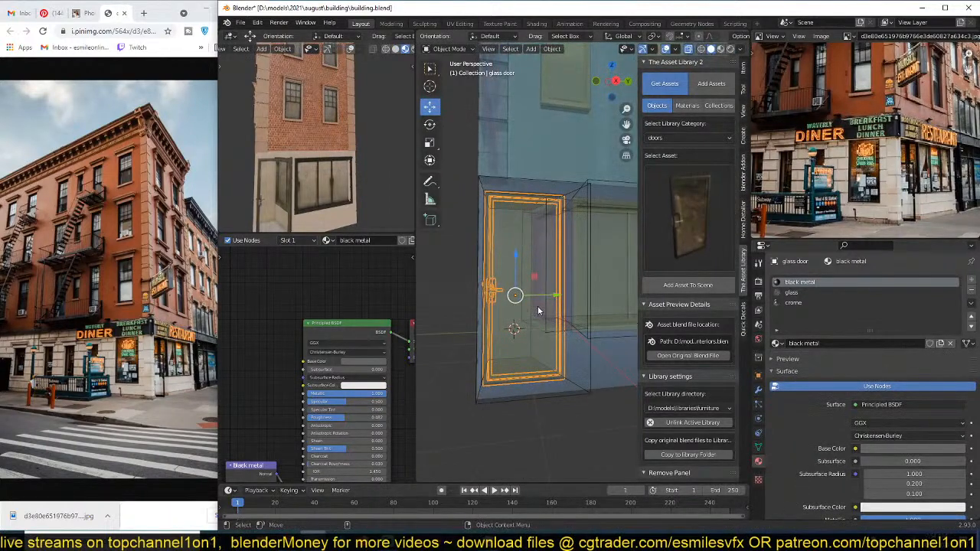
pyautogui.hotkey('ctrl', 's')
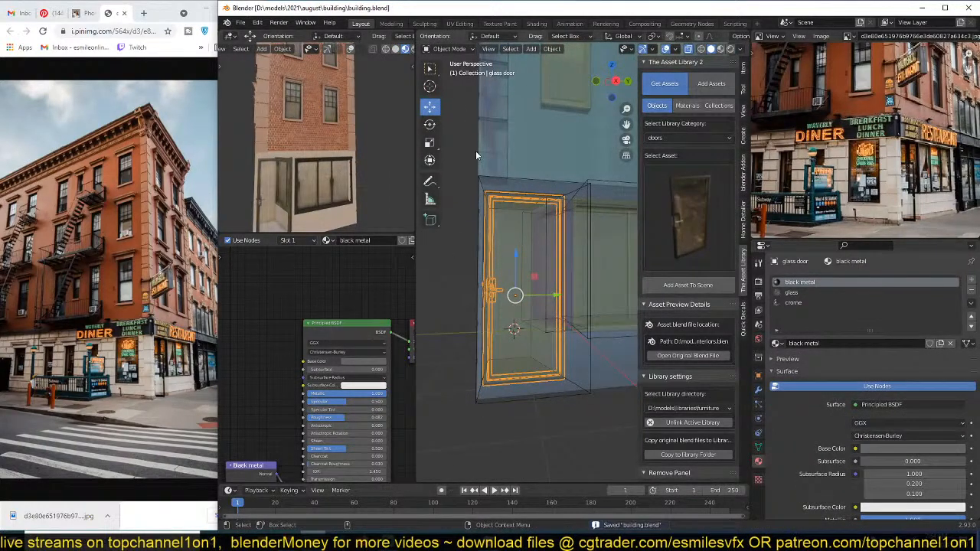
pyautogui.hotkey('alt', 'z')
# Step: Snap the 3D cursor to the door's side edge nearest the windows and set the door's origin there
pyautogui.moveTo(539, 173); pyautogui.dragTo(570, 189, button='middle')
pyautogui.click(557, 237)
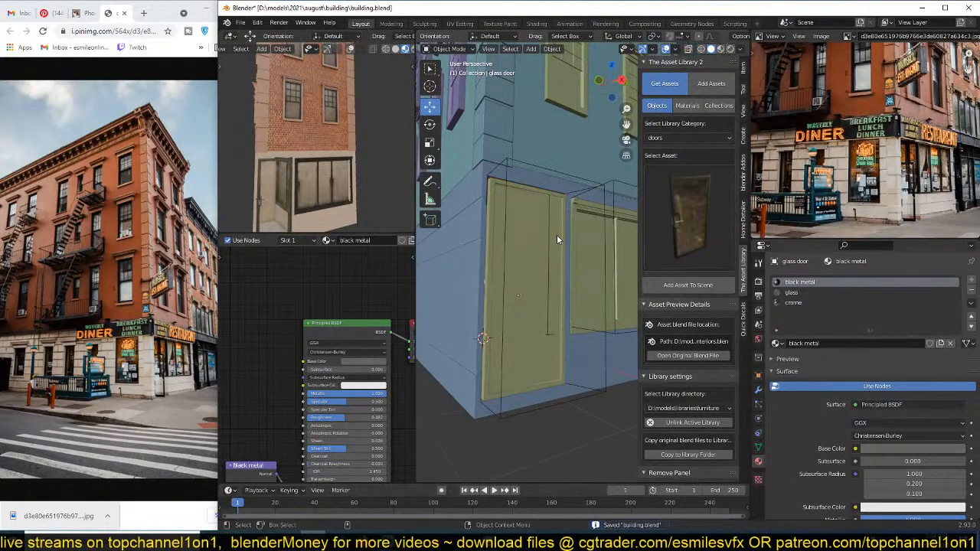
pyautogui.click(557, 238)
pyautogui.press('Tab')
pyautogui.click(567, 305)
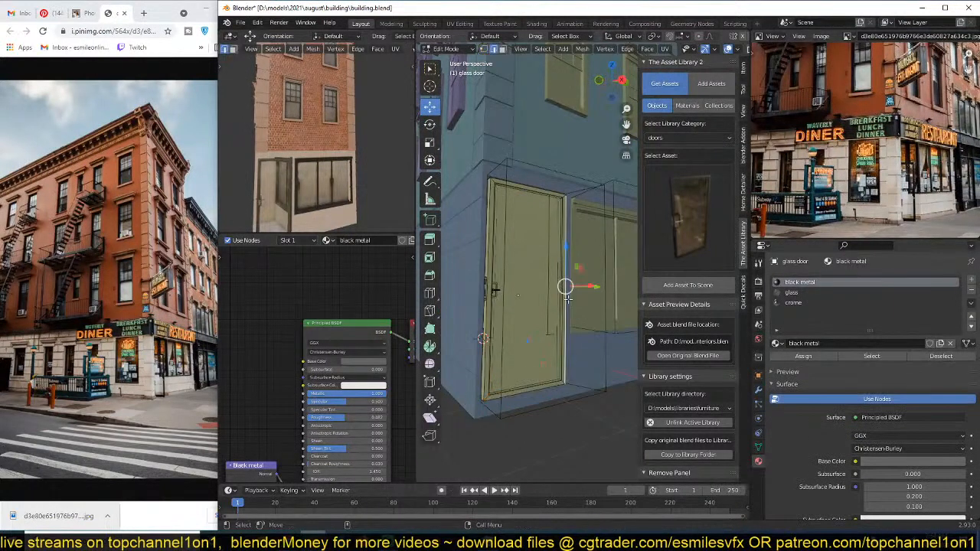
pyautogui.hotkey('shift', 's')
pyautogui.click(566, 367)
pyautogui.press('Tab')
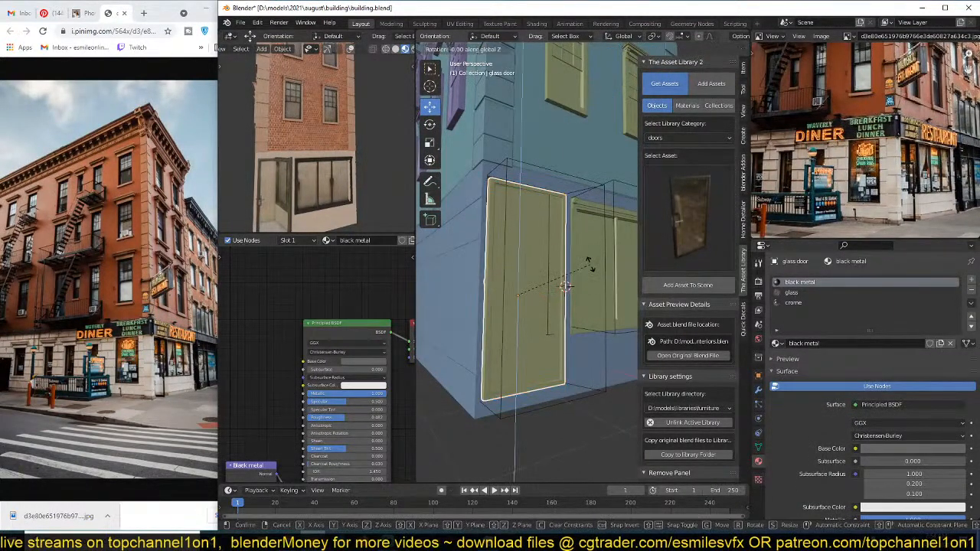
pyautogui.rightClick(570, 269)
pyautogui.moveTo(587, 268)
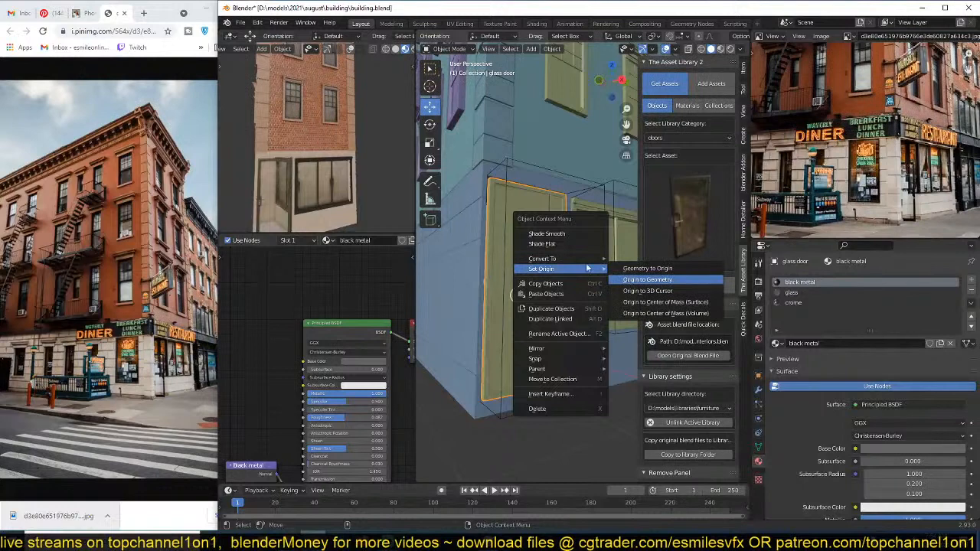
pyautogui.click(648, 290)
# Step: Try to swing the glass door about 56.5° around Z on its new edge origin, and undo the rotation
pyautogui.press('r')
pyautogui.press('z')
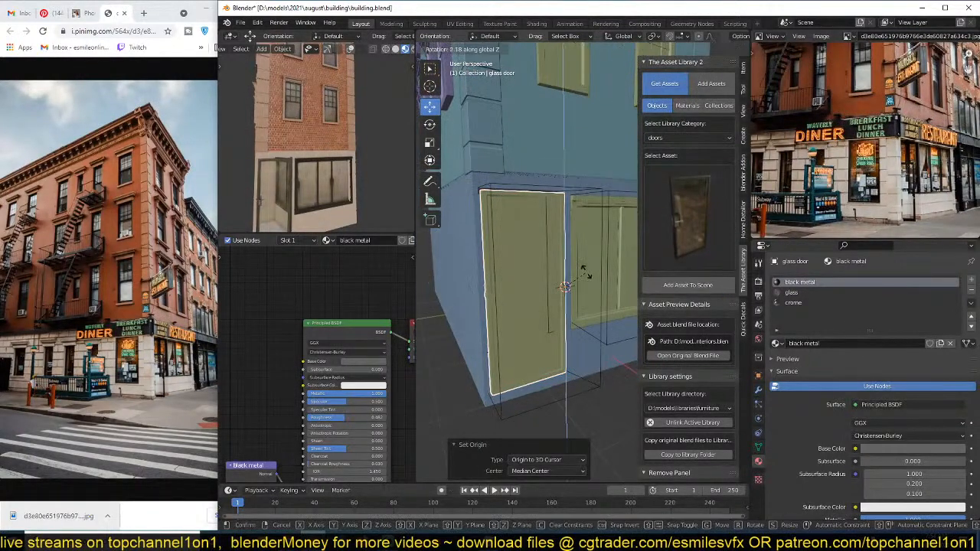
pyautogui.click(566, 238)
pyautogui.scroll(-4, 274, 145)
pyautogui.moveTo(274, 145); pyautogui.dragTo(381, 178, button='middle')
pyautogui.press('r')
pyautogui.press('z')
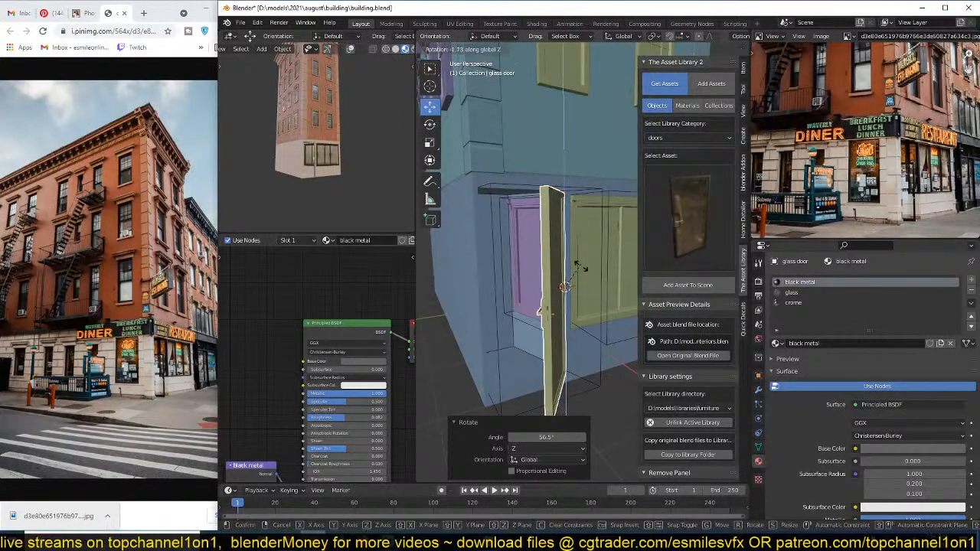
pyautogui.press('Escape')
pyautogui.hotkey('ctrl', 'z')
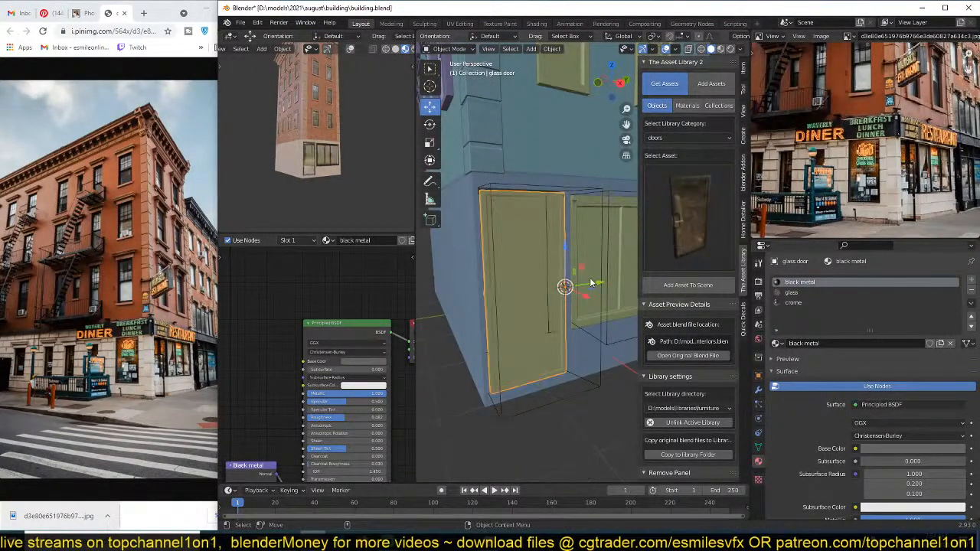
# Step: Mirror the glass door along global Y and move it about -0.89 m in Y and -0.5 m in X to the doorway's opposite side
pyautogui.press('g')
pyautogui.press('x')
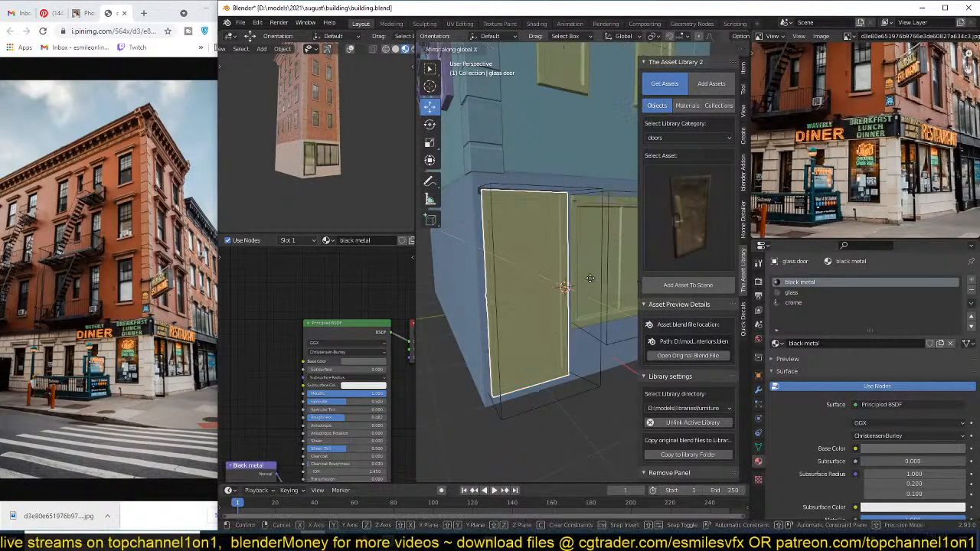
pyautogui.press('y')
pyautogui.click(590, 280)
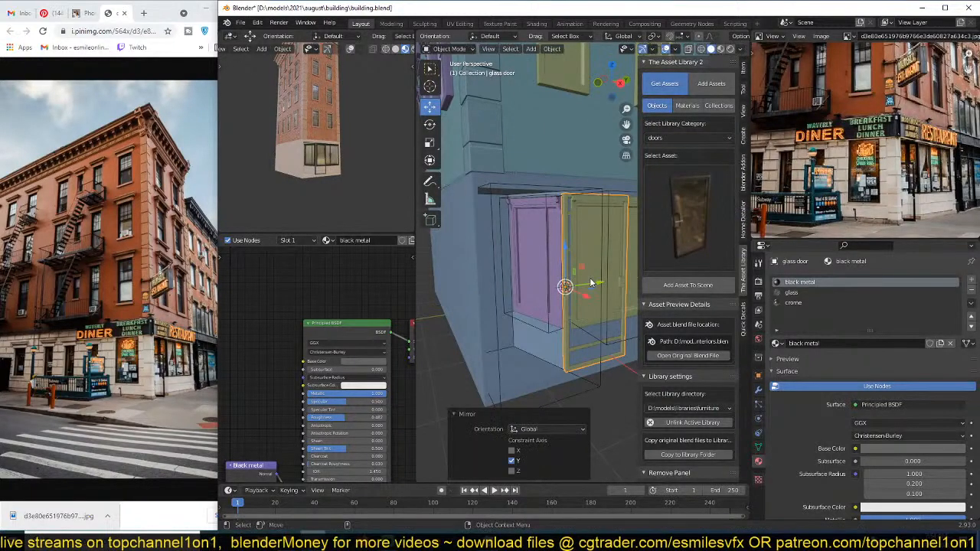
pyautogui.moveTo(588, 283); pyautogui.dragTo(530, 335)
pyautogui.press('g')
pyautogui.press('x')
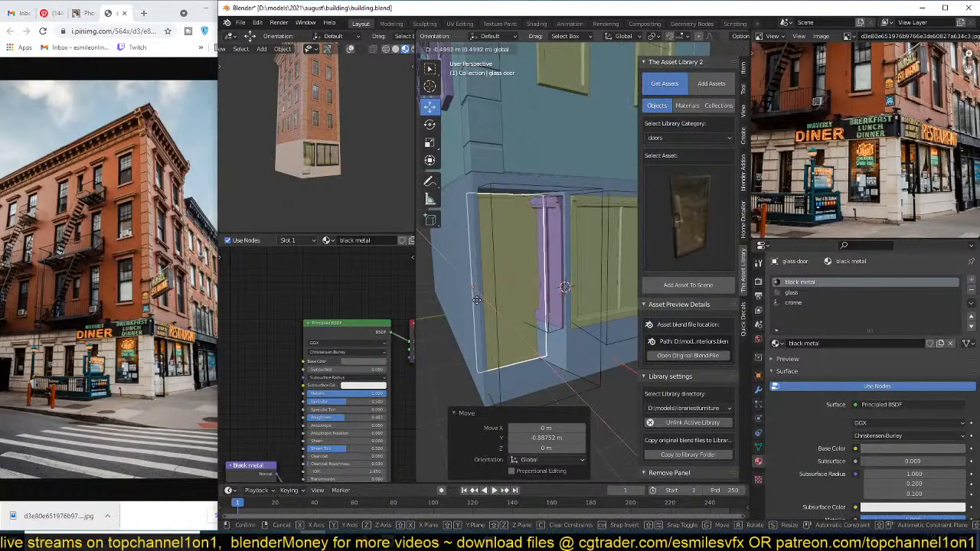
pyautogui.click(595, 251)
pyautogui.press('g')
pyautogui.press('x')
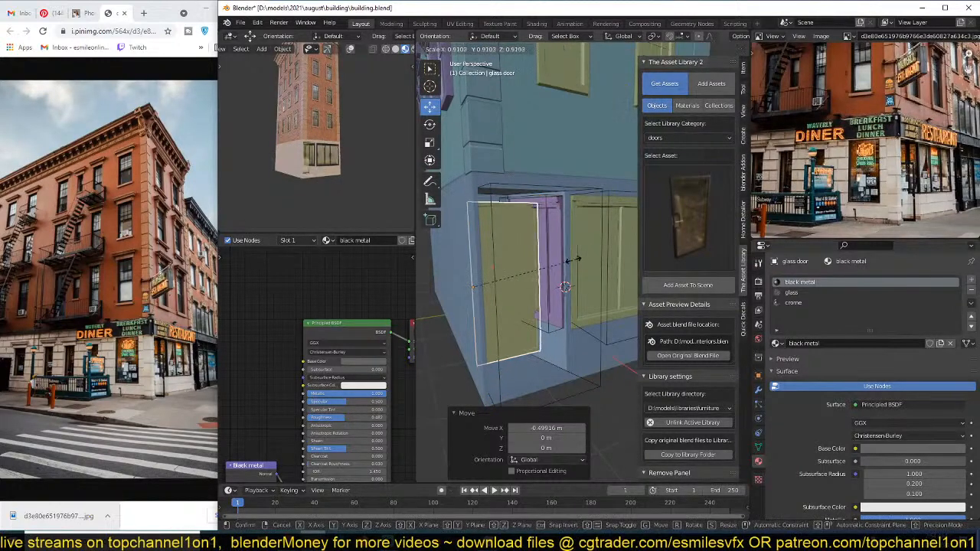
pyautogui.click(572, 265)
pyautogui.press('t')
pyautogui.press('z')
pyautogui.click(568, 306)
pyautogui.press('z')
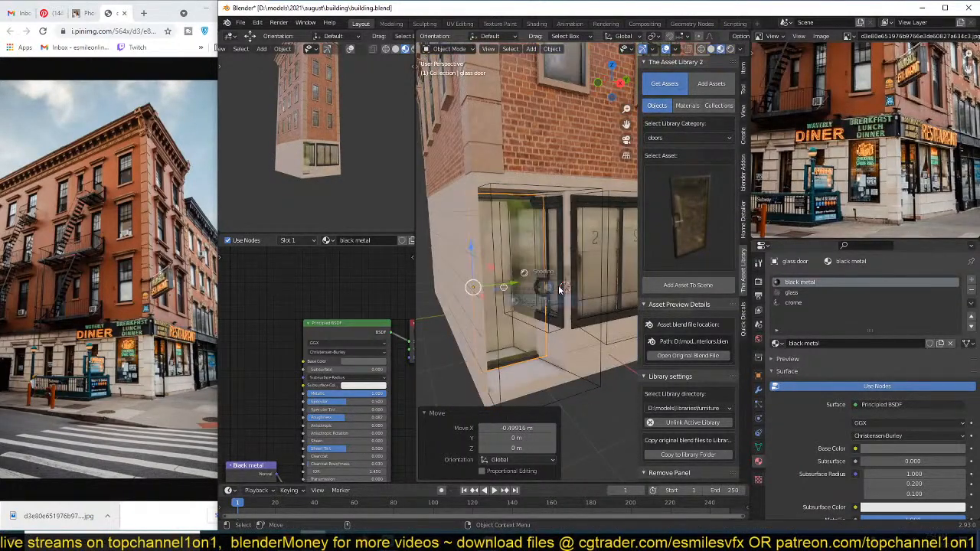
pyautogui.click(587, 284)
pyautogui.press('t')
pyautogui.press('z')
pyautogui.press('Escape')
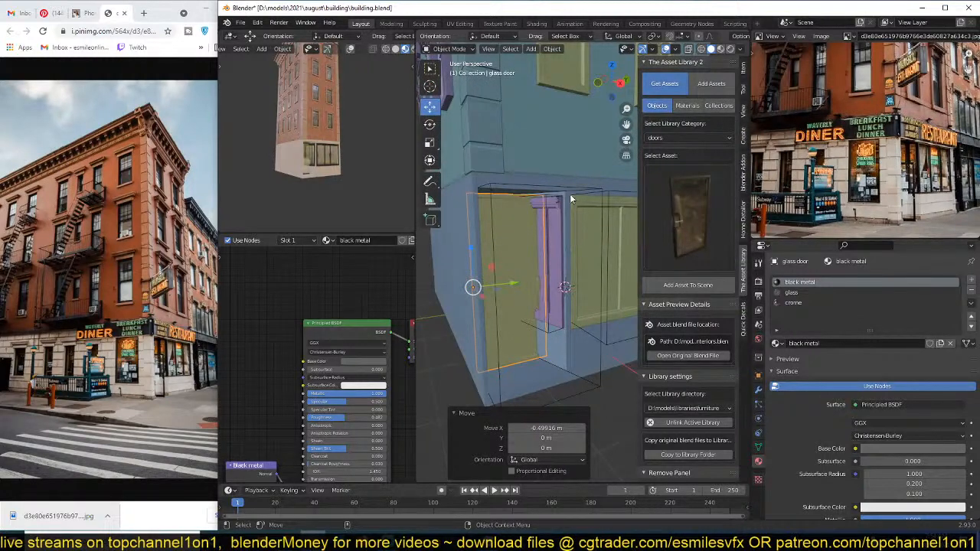
# Step: Swing the glass door open by rotating it about -48.8° around Z, and save the file
pyautogui.press('r')
pyautogui.press('z')
pyautogui.click(493, 268)
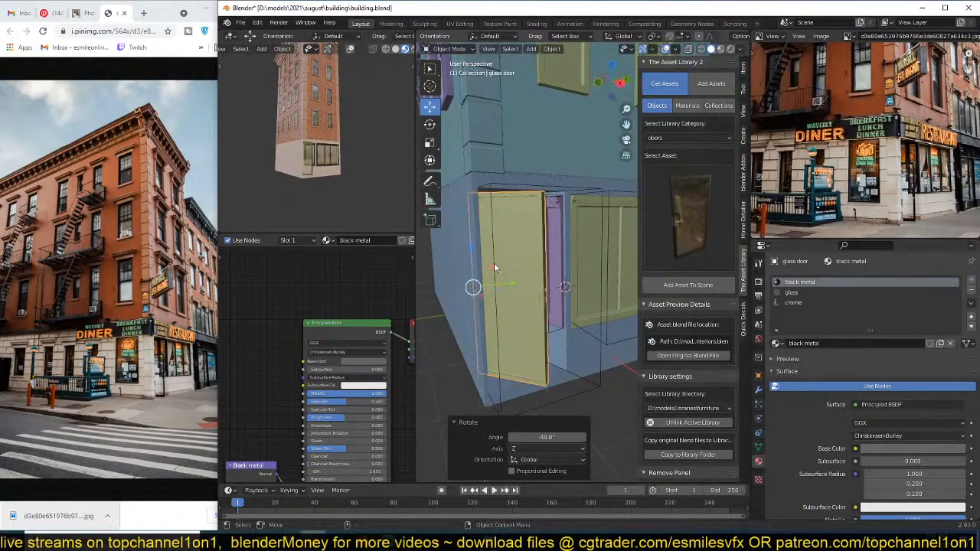
pyautogui.click(363, 146)
pyautogui.moveTo(344, 145)
pyautogui.mouseDown(button='middle')
pyautogui.moveTo(358, 139)
pyautogui.moveTo(358, 156)
pyautogui.moveTo(347, 152)
pyautogui.mouseUp(button='middle')
pyautogui.scroll(5, 358, 139)
pyautogui.moveTo(518, 183); pyautogui.dragTo(550, 145, button='middle')
pyautogui.scroll(-3, 553, 220)
pyautogui.hotkey('ctrl', 's')
pyautogui.scroll(-4, 499, 206)
pyautogui.moveTo(365, 114); pyautogui.dragTo(357, 163, button='middle')
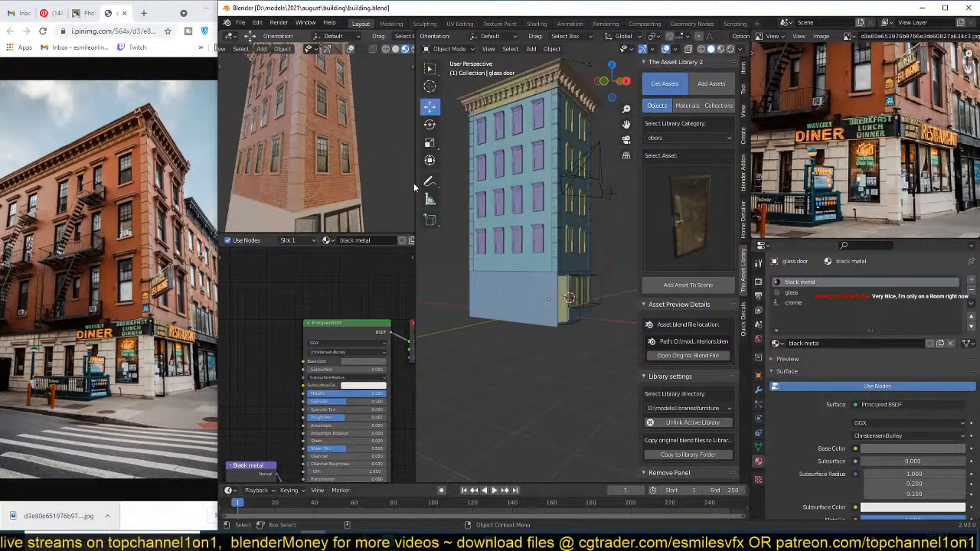
pyautogui.click(475, 199)
pyautogui.hotkey('ctrl', 's')
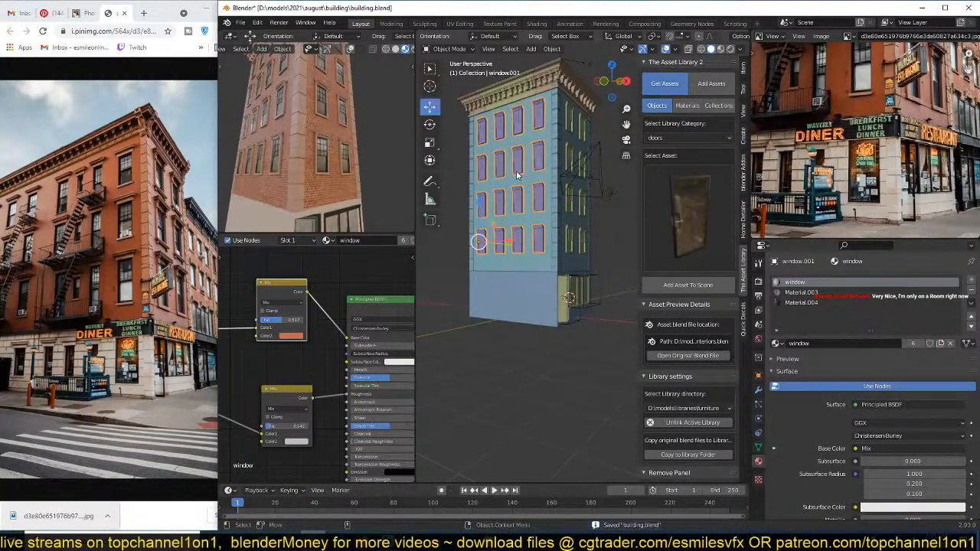
# Step: Set the Eevee ambient occlusion factor to 3 and its distance to 1 m in the render settings
pyautogui.click(516, 174)
pyautogui.scroll(5, 511, 256)
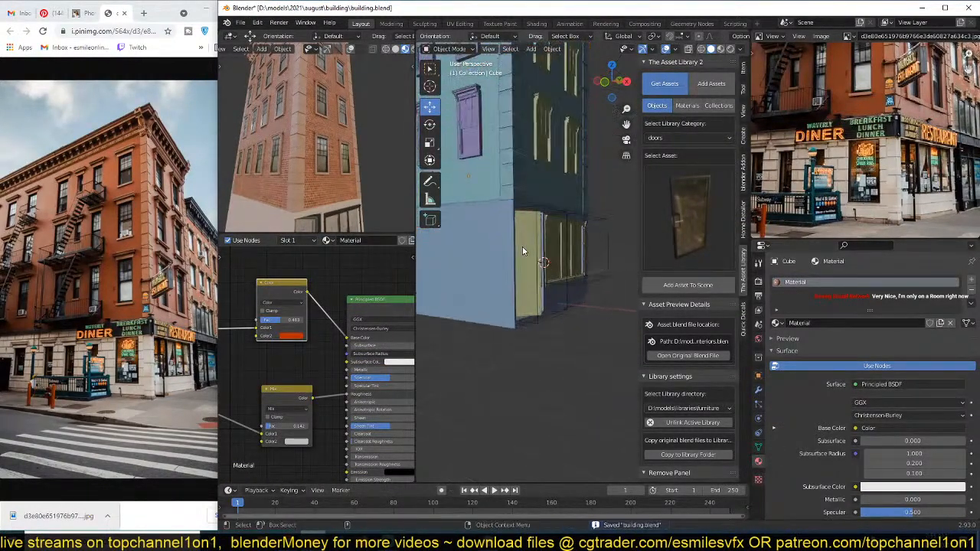
pyautogui.scroll(3, 520, 235)
pyautogui.scroll(2, 547, 252)
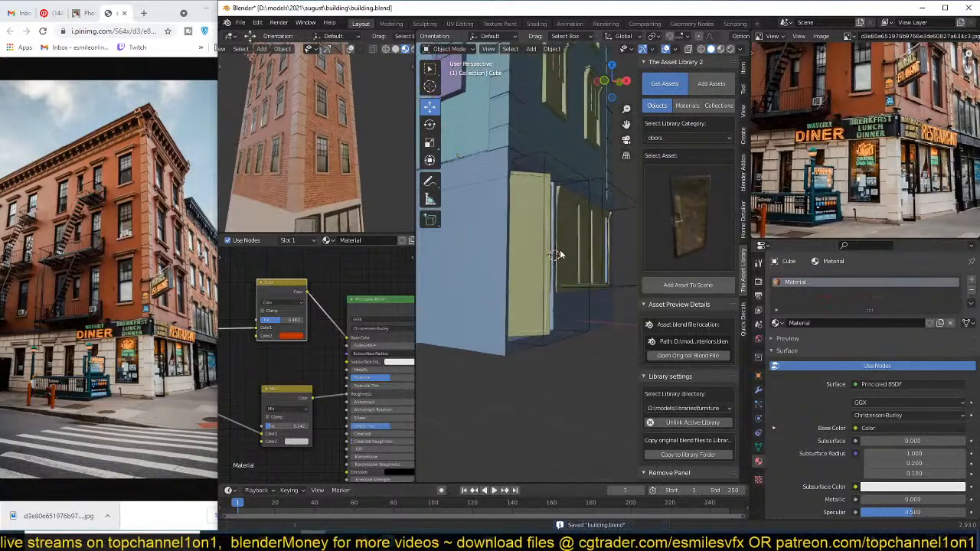
pyautogui.moveTo(560, 255)
pyautogui.keyDown('shift'); pyautogui.mouseDown(button='middle')
pyautogui.moveTo(571, 255)
pyautogui.moveTo(543, 248)
pyautogui.mouseUp(button='middle'); pyautogui.keyUp('shift')
pyautogui.moveTo(336, 192); pyautogui.dragTo(362, 161, button='middle')
pyautogui.scroll(3, 368, 142)
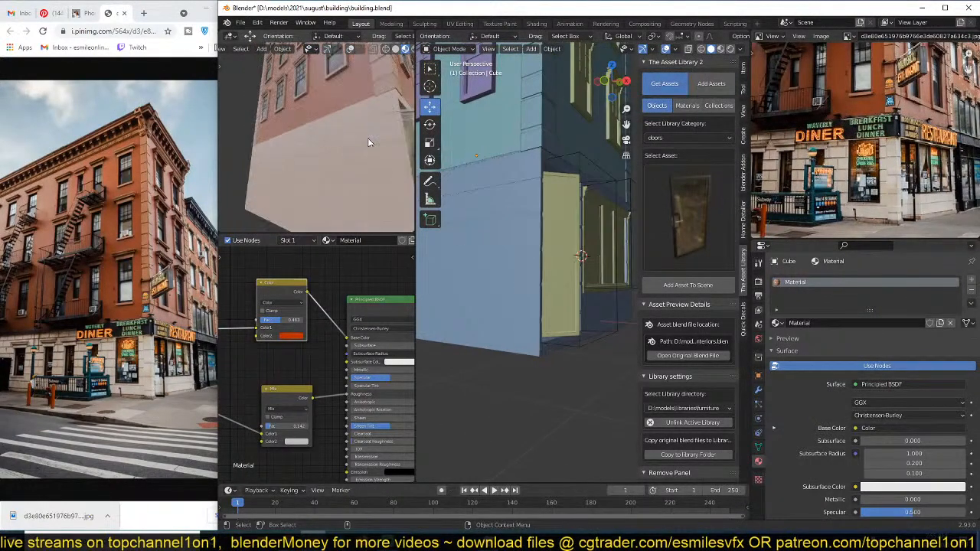
pyautogui.click(758, 280)
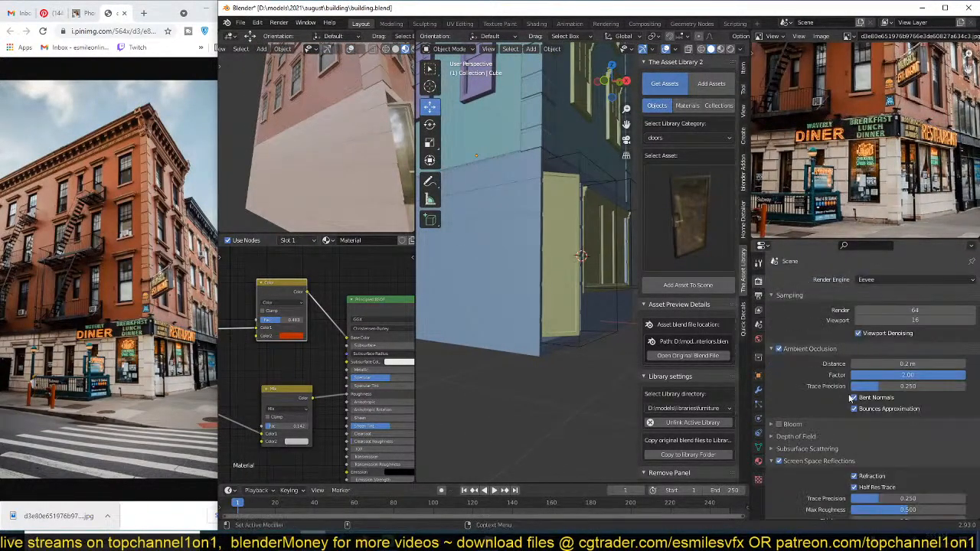
pyautogui.click(913, 364)
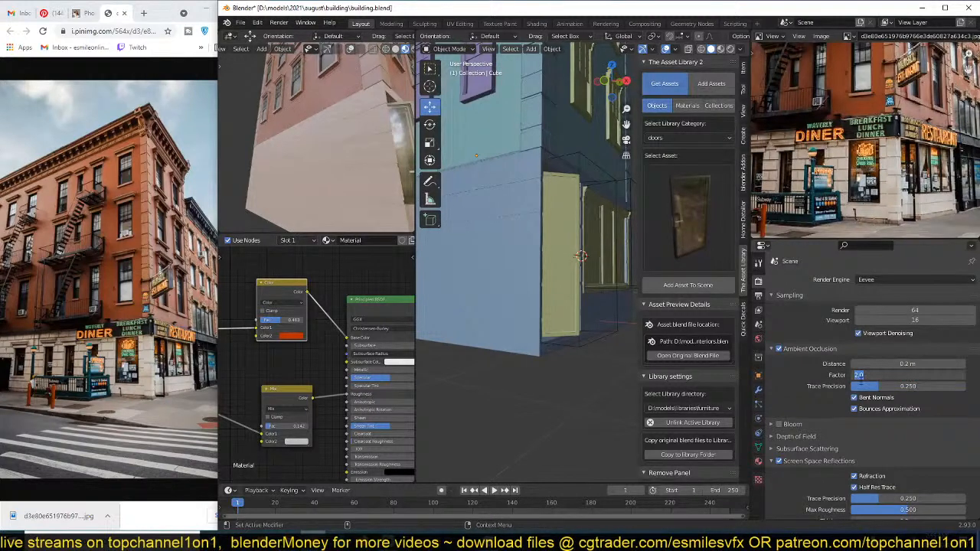
pyautogui.write('3')
pyautogui.press('Return')
pyautogui.click(903, 364)
pyautogui.write('1')
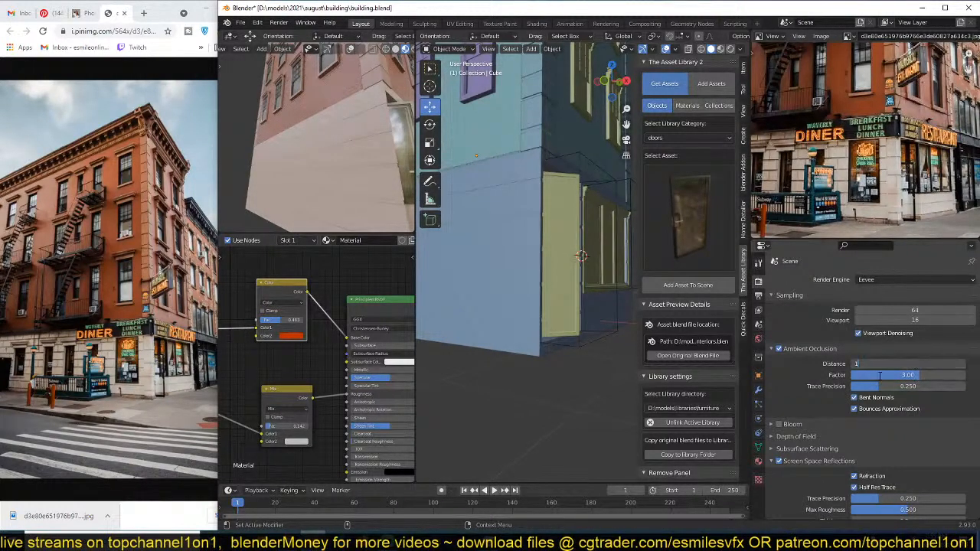
# Step: Set the ambient occlusion distance to 0.43 m and the factor to 2.36, and save the file
pyautogui.scroll(-4, 381, 200)
pyautogui.moveTo(381, 202); pyautogui.dragTo(346, 199, button='middle')
pyautogui.scroll(3, 339, 219)
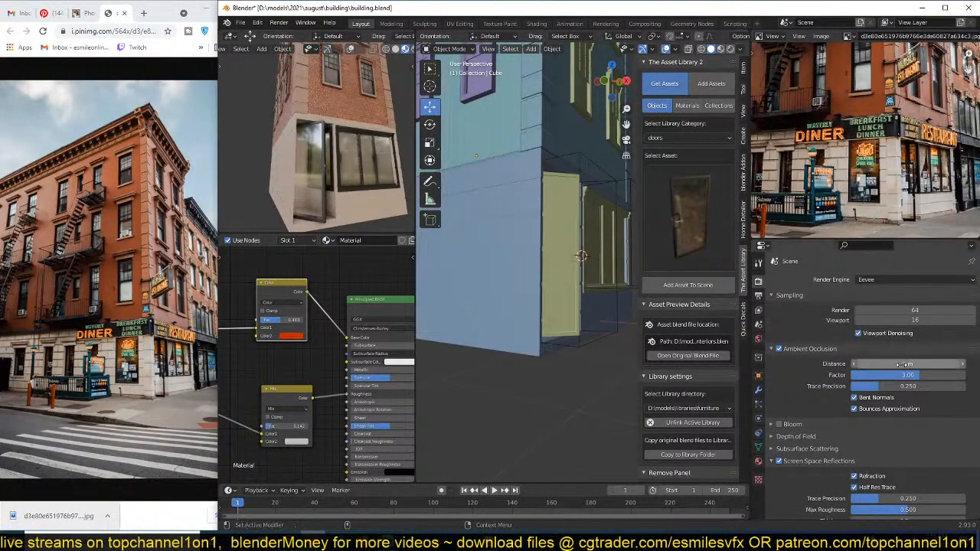
pyautogui.moveTo(907, 363)
pyautogui.mouseDown()
pyautogui.moveTo(853, 375)
pyautogui.moveTo(958, 375)
pyautogui.moveTo(905, 375)
pyautogui.mouseUp()
pyautogui.moveTo(311, 168); pyautogui.dragTo(366, 178, button='middle')
pyautogui.hotkey('ctrl', 's')
# Step: Add a plane at the building's center in top view and scale it about 3.94 times so it extends past the building's footprint
pyautogui.scroll(-4, 331, 157)
pyautogui.scroll(-3, 835, 192)
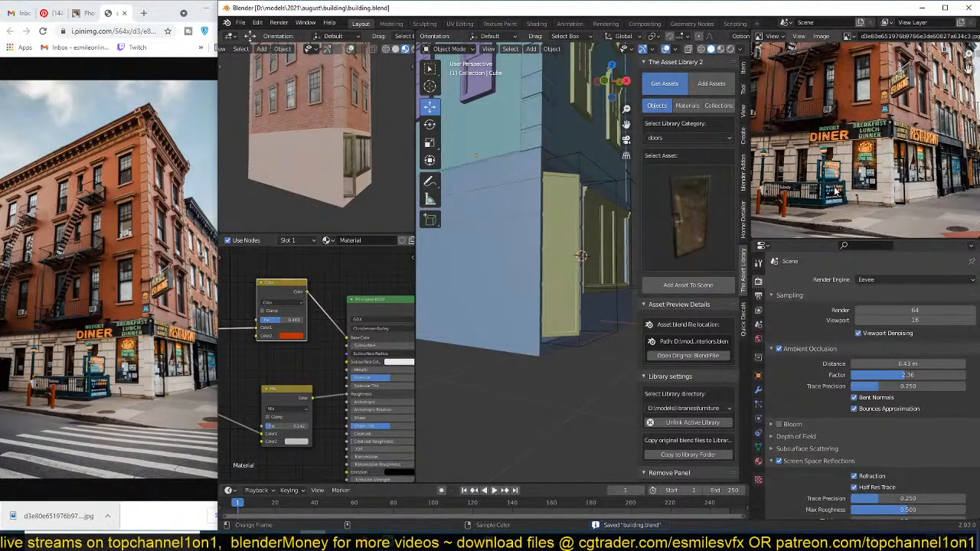
pyautogui.scroll(-2, 881, 199)
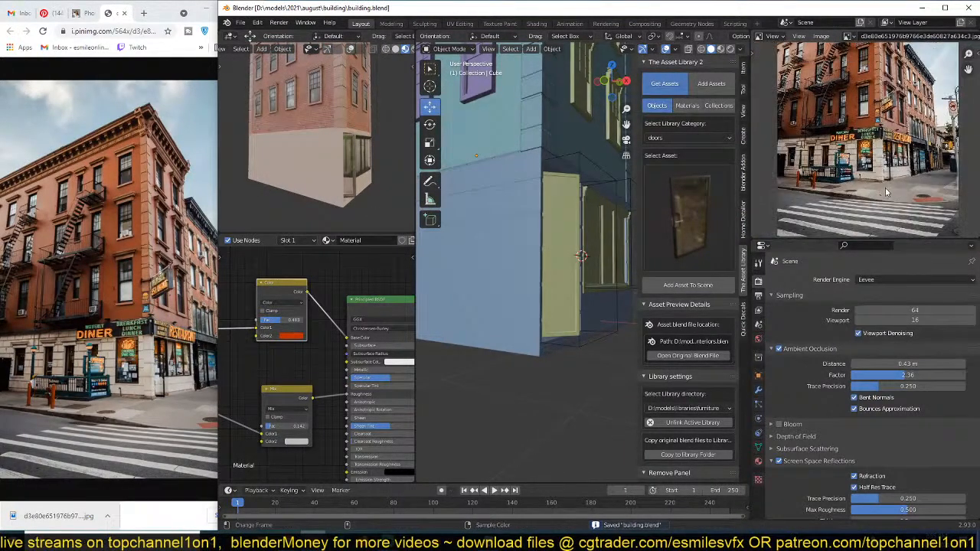
pyautogui.scroll(-6, 612, 275)
pyautogui.press('KP_7')
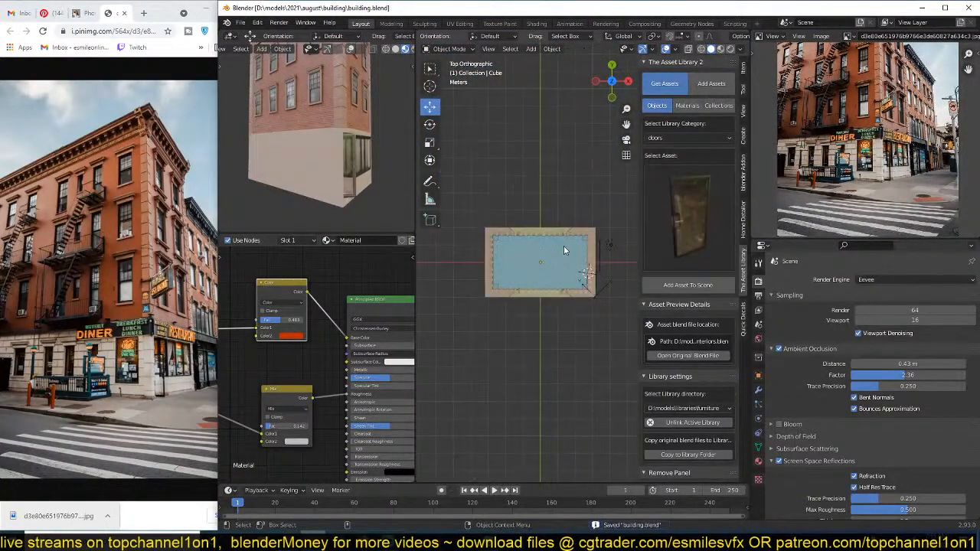
pyautogui.hotkey('shift', 'a')
pyautogui.click(584, 258)
pyautogui.press('s')
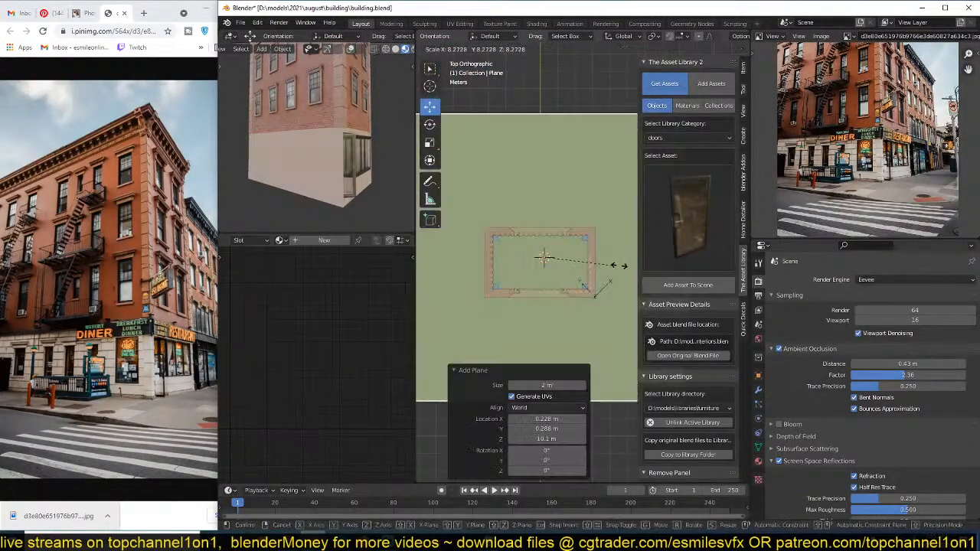
pyautogui.click(577, 258)
pyautogui.moveTo(577, 258); pyautogui.dragTo(544, 165, button='middle')
# Step: Lower the plane about 10.31 m along Z to the base of the building as a sidewalk
pyautogui.press('g')
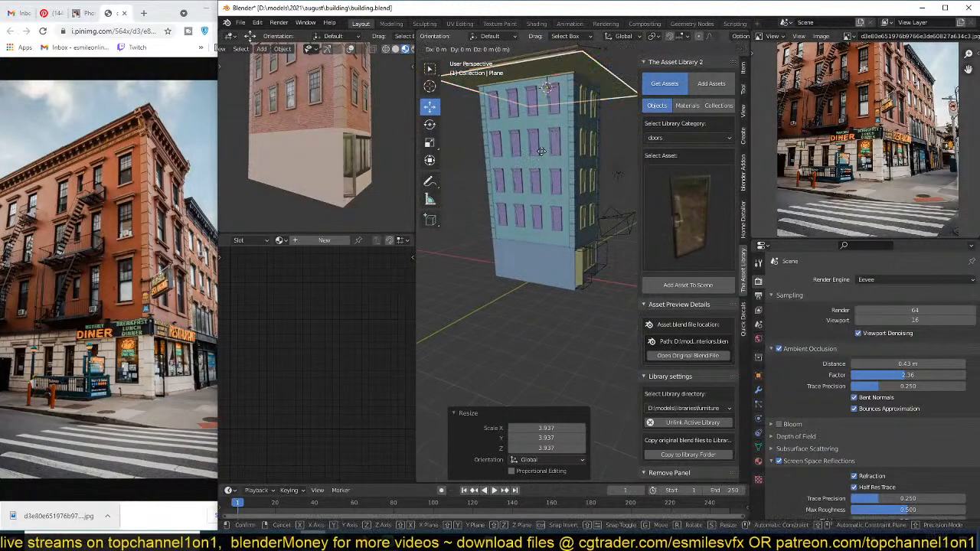
pyautogui.press('z')
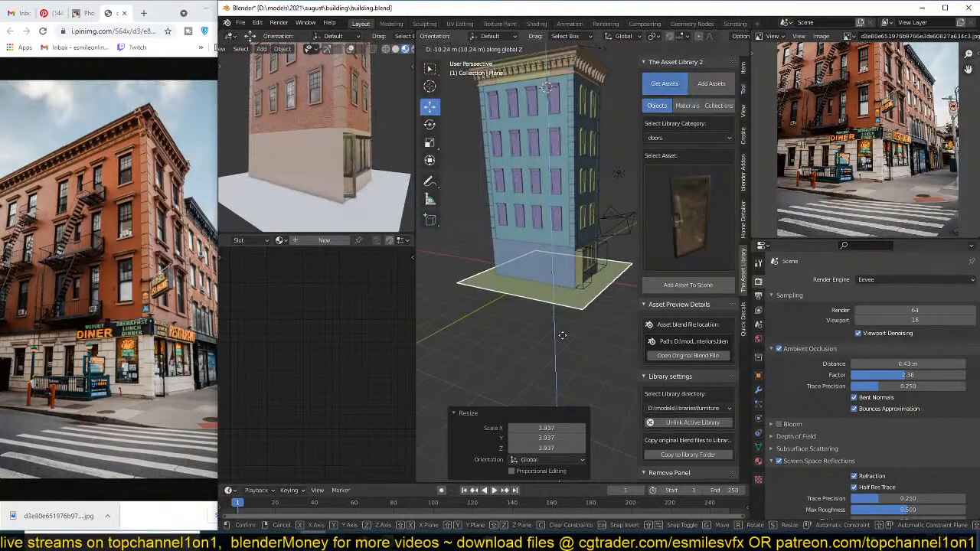
pyautogui.click(561, 330)
pyautogui.scroll(-2, 367, 221)
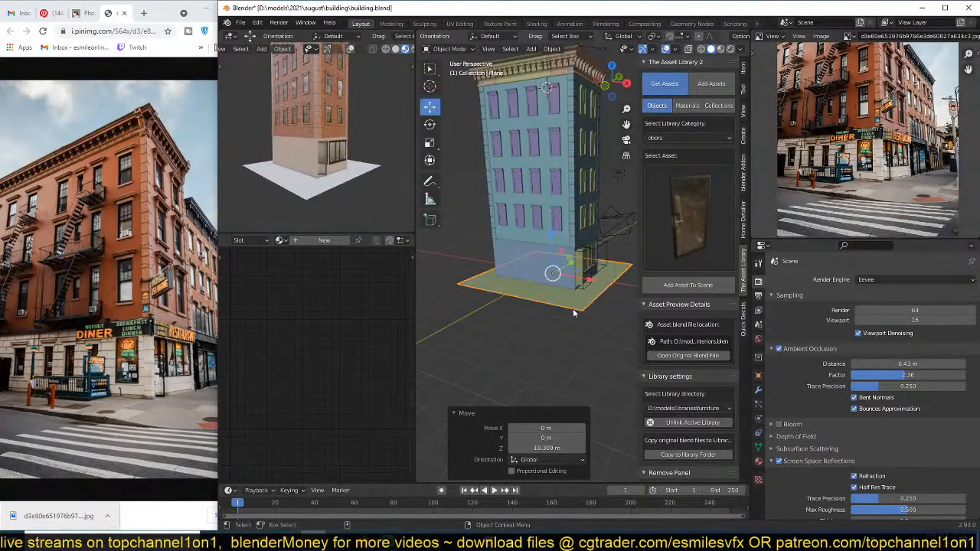
# Step: Round the sidewalk plane's corner vertex in front of the door with a 6-segment vertex bevel about 0.62 m wide
pyautogui.scroll(2, 581, 306)
pyautogui.press('Tab')
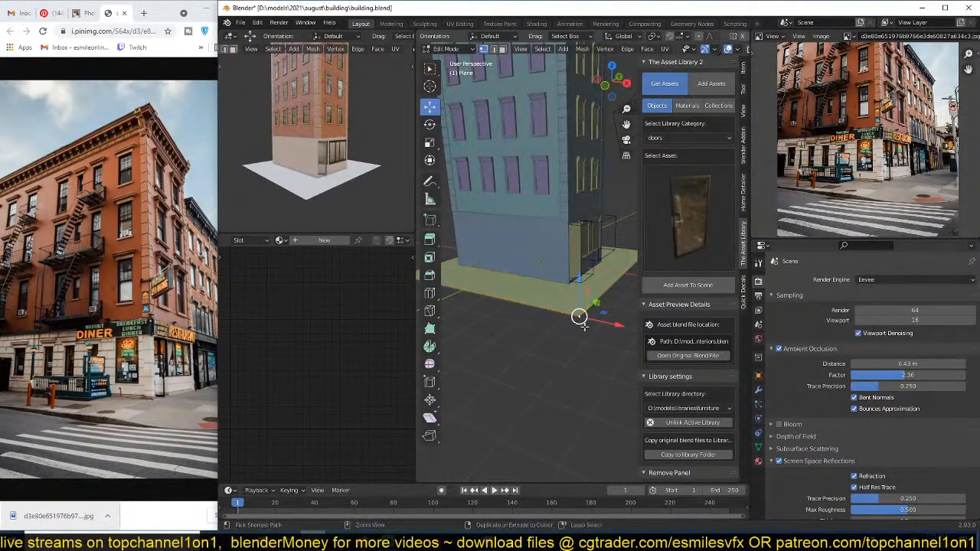
pyautogui.hotkey('ctrl', 'shift', 'b')
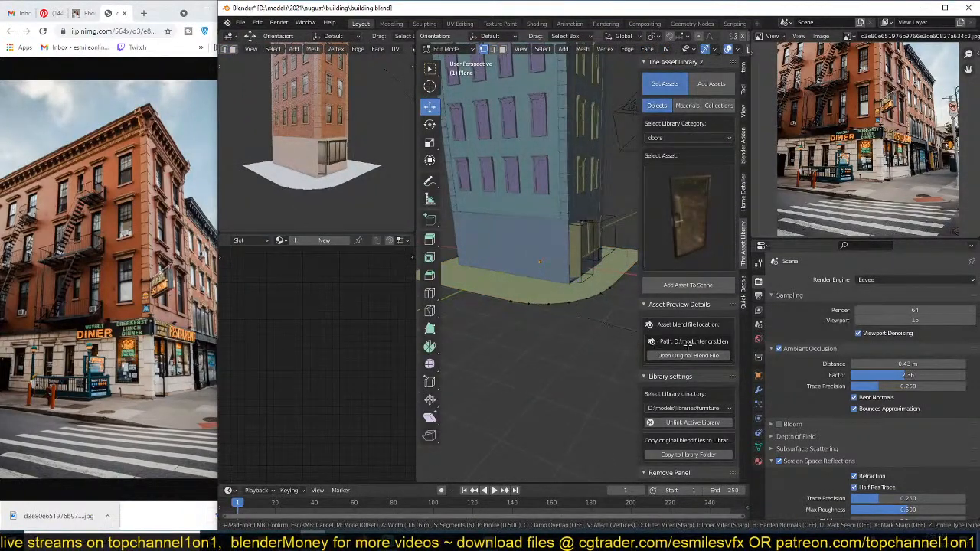
pyautogui.click(688, 346)
pyautogui.press('Tab')
pyautogui.scroll(2, 587, 269)
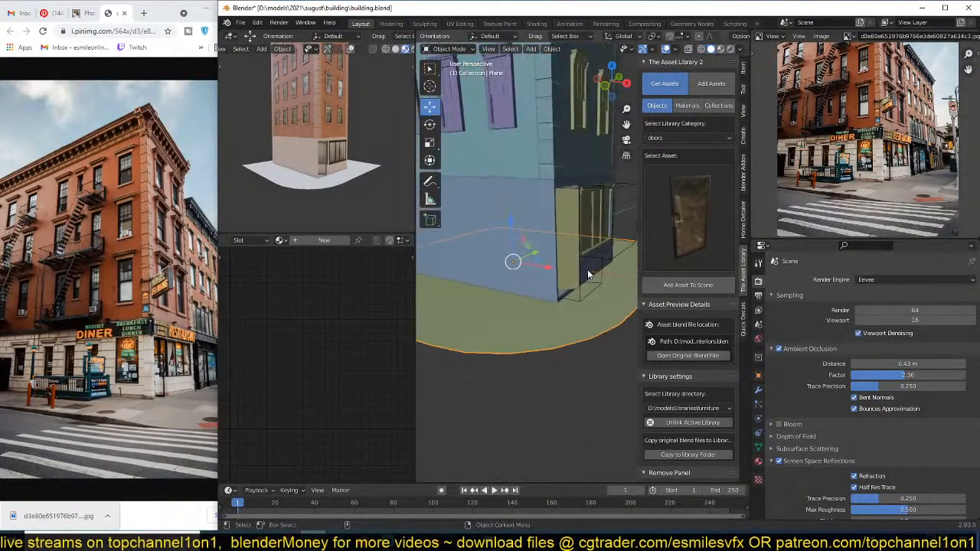
# Step: Extrude the sidewalk plane slightly along Z to give it a thin slab thickness, and return to object mode
pyautogui.moveTo(587, 269); pyautogui.dragTo(563, 251, button='middle')
pyautogui.press('Tab')
pyautogui.press('g')
pyautogui.press('z')
pyautogui.press('z')
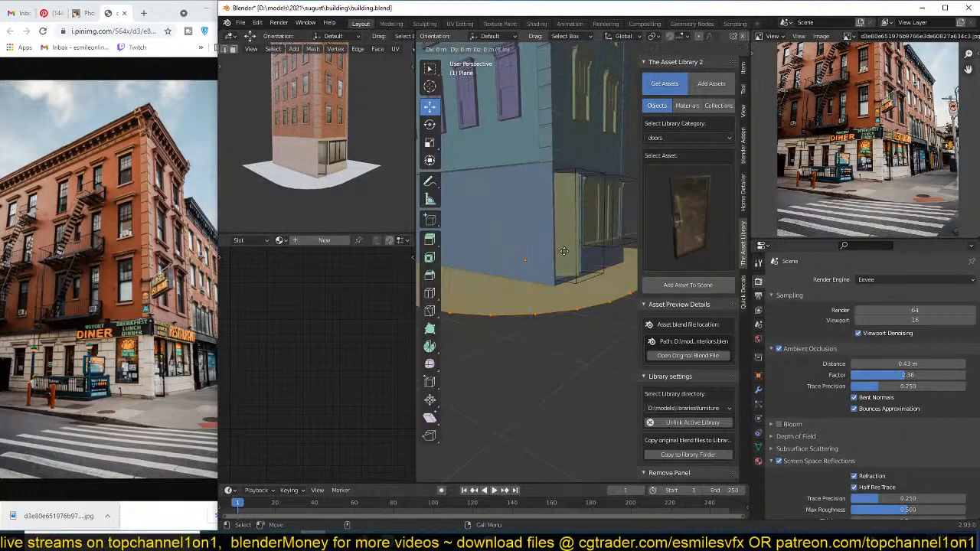
pyautogui.click(564, 255)
pyautogui.press('Tab')
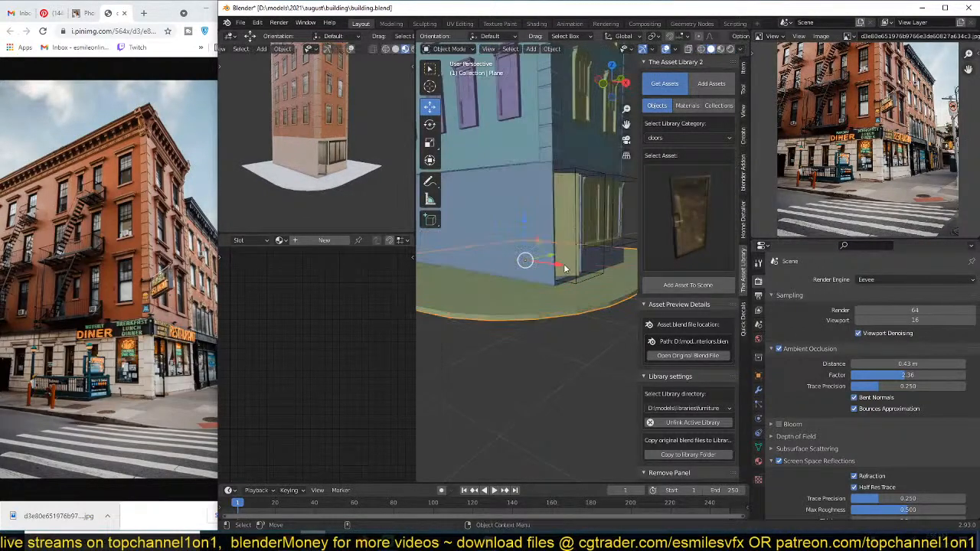
# Step: Shade the sidewalk slab smooth and enable Auto Smooth on it
pyautogui.rightClick(564, 248)
pyautogui.press('Escape')
pyautogui.press('q')
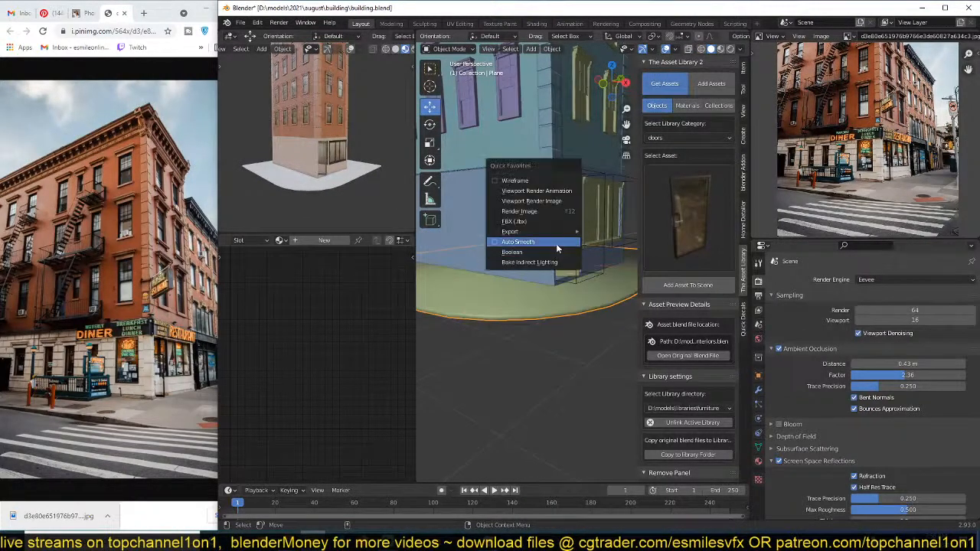
pyautogui.click(555, 243)
# Step: Browse the wood and walls material categories of the furniture library for a sidewalk surface
pyautogui.click(693, 106)
pyautogui.click(697, 138)
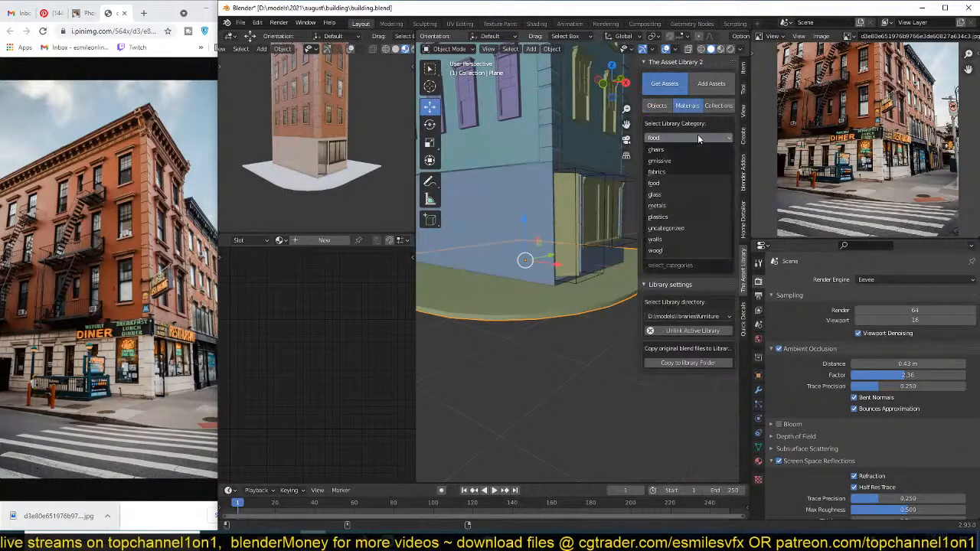
pyautogui.click(673, 251)
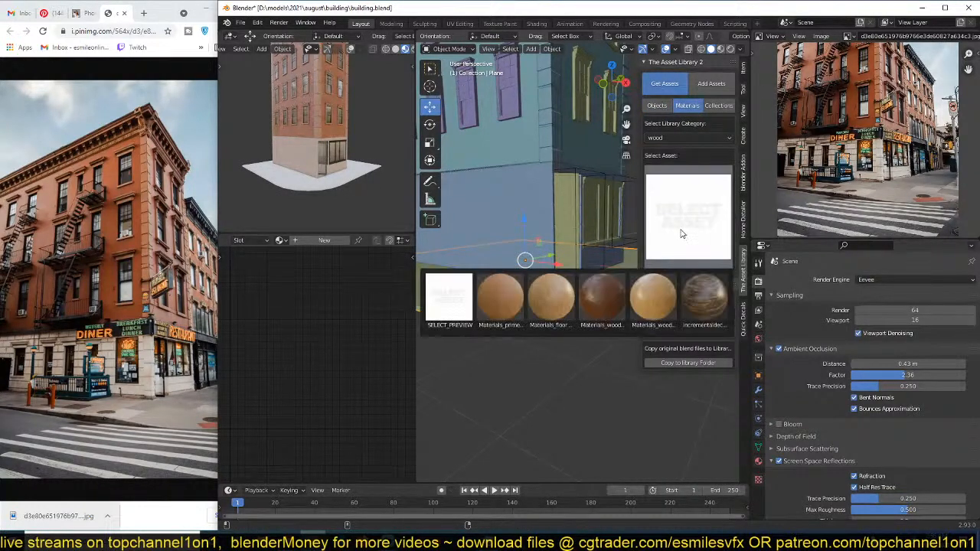
pyautogui.click(702, 139)
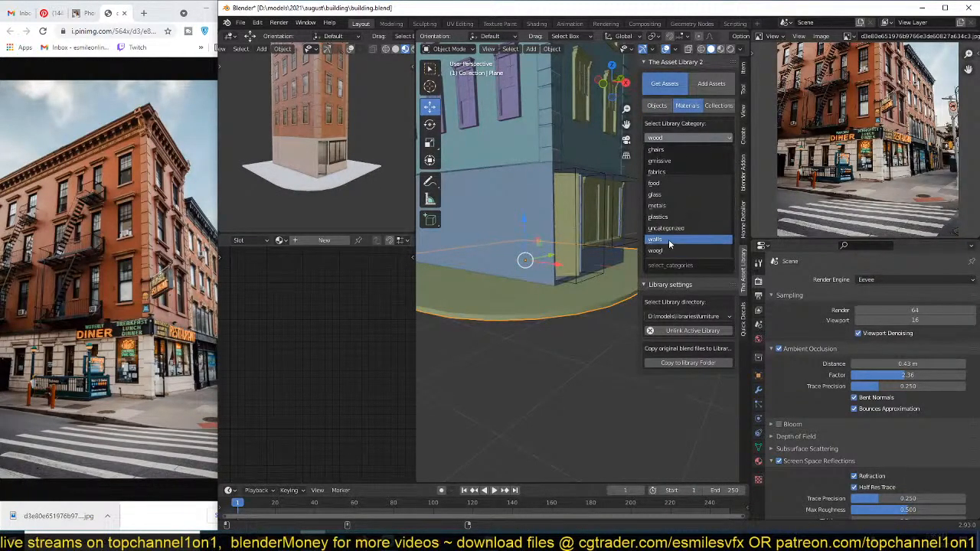
pyautogui.click(672, 251)
pyautogui.click(685, 232)
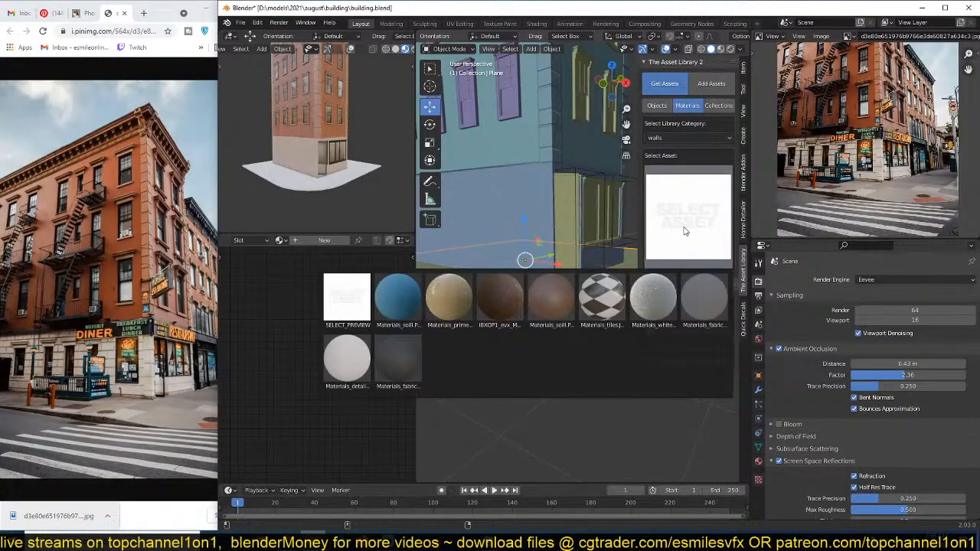
pyautogui.click(685, 231)
# Step: Switch the asset library directory to city pack and try its road pavement material on the sidewalk slab
pyautogui.click(691, 316)
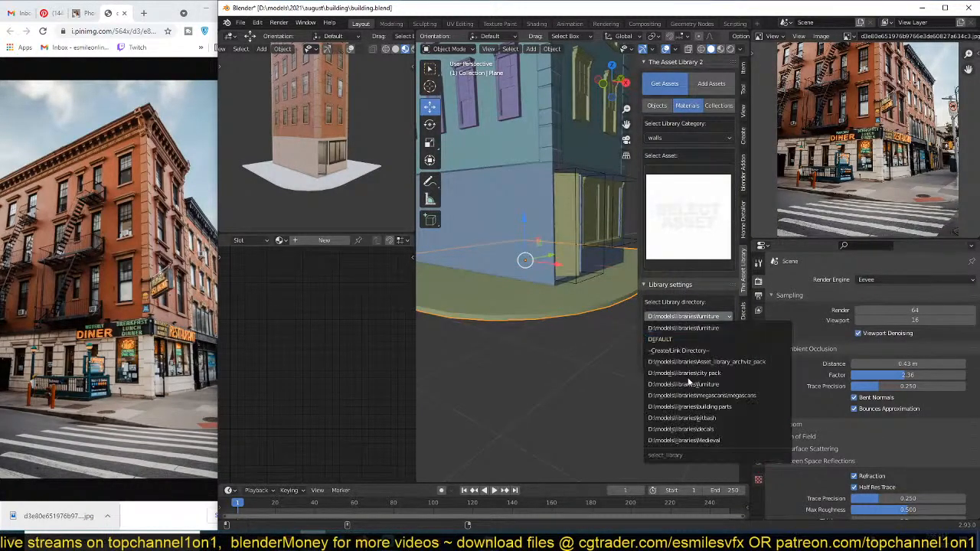
pyautogui.click(709, 394)
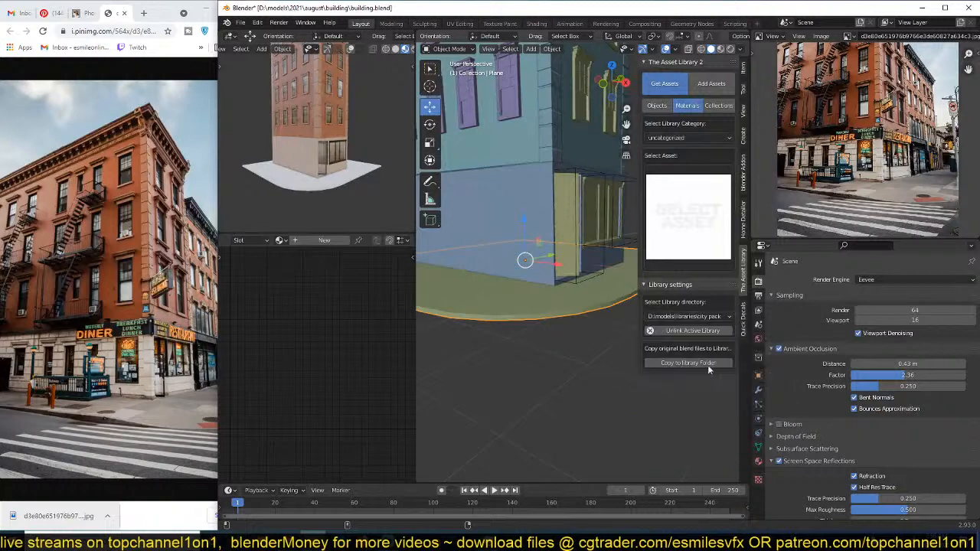
pyautogui.click(683, 250)
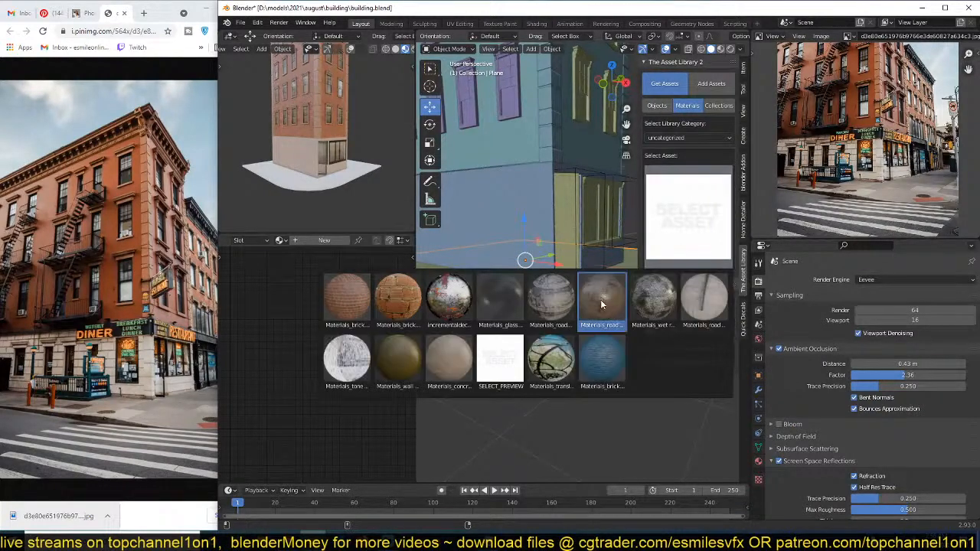
pyautogui.click(601, 299)
pyautogui.click(665, 283)
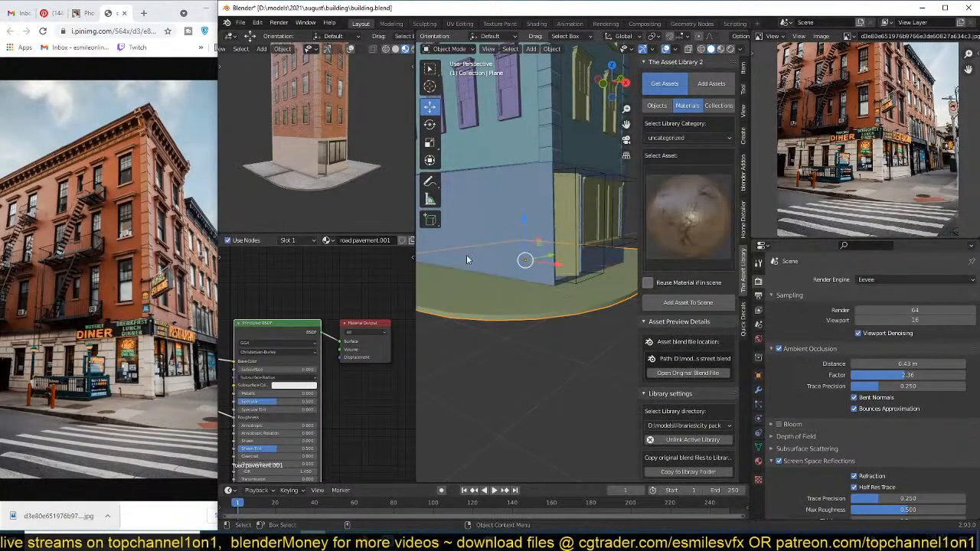
pyautogui.scroll(8, 382, 197)
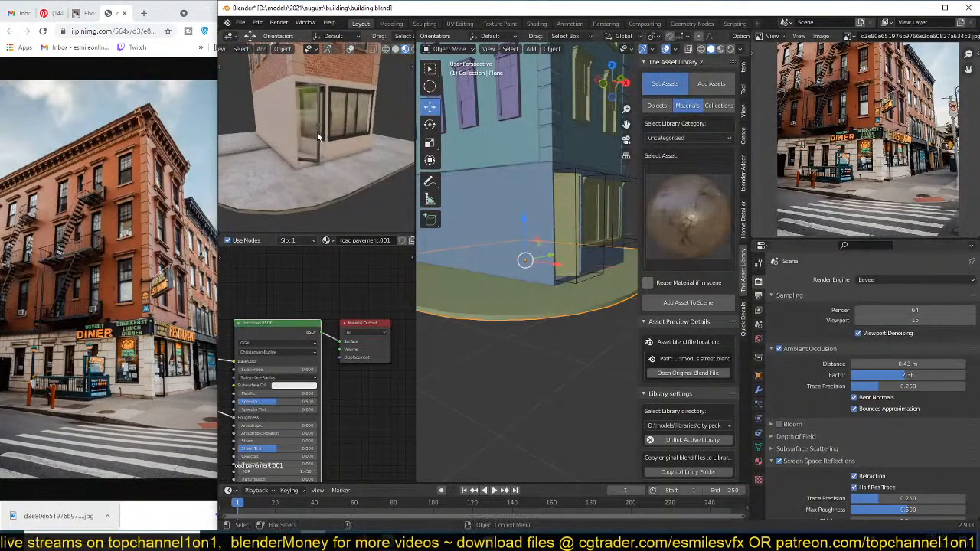
pyautogui.scroll(-2, 317, 132)
# Step: Try the wet road material on the sidewalk slab, check it around the building corner and save the file
pyautogui.click(711, 234)
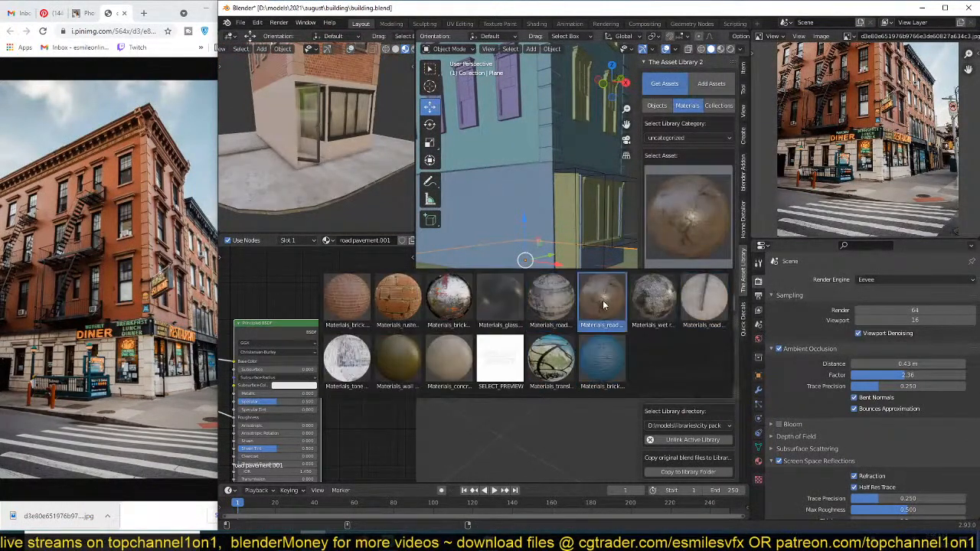
pyautogui.click(653, 305)
pyautogui.click(687, 284)
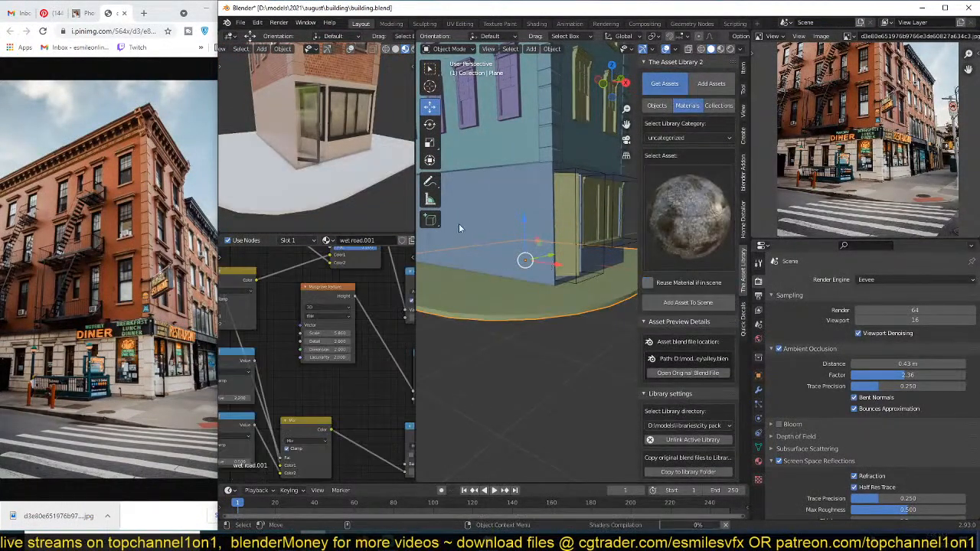
pyautogui.scroll(-2, 340, 153)
pyautogui.moveTo(340, 152); pyautogui.dragTo(344, 181, button='middle')
pyautogui.scroll(2, 344, 182)
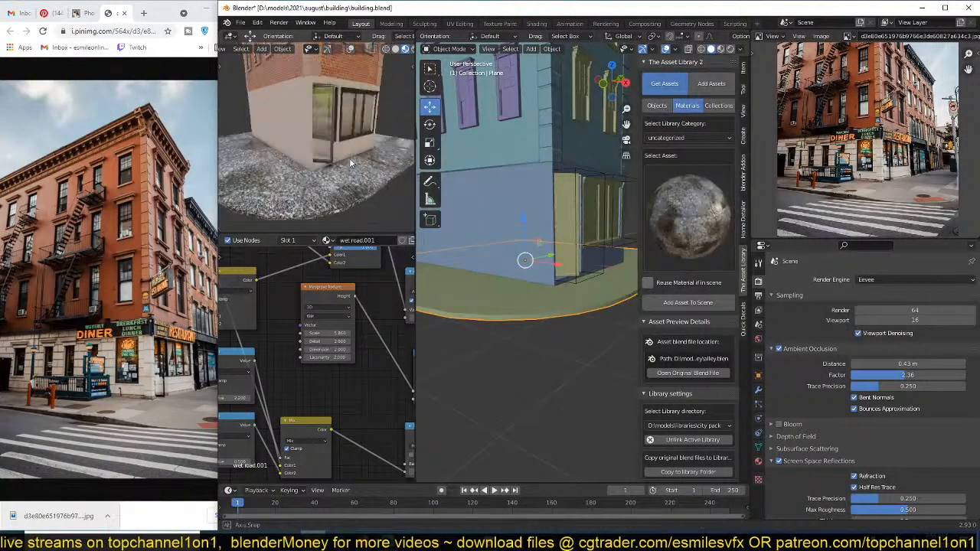
pyautogui.moveTo(350, 156); pyautogui.dragTo(371, 183, button='middle')
pyautogui.hotkey('ctrl', 's')
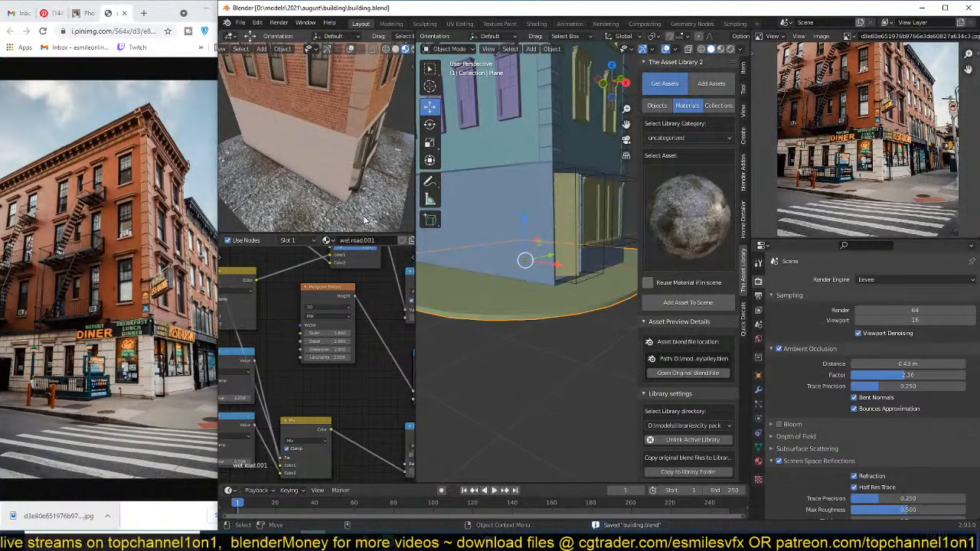
pyautogui.moveTo(373, 219); pyautogui.dragTo(365, 217, button='middle')
# Step: Apply the road material from the city pack library to the sidewalk slab
pyautogui.click(712, 230)
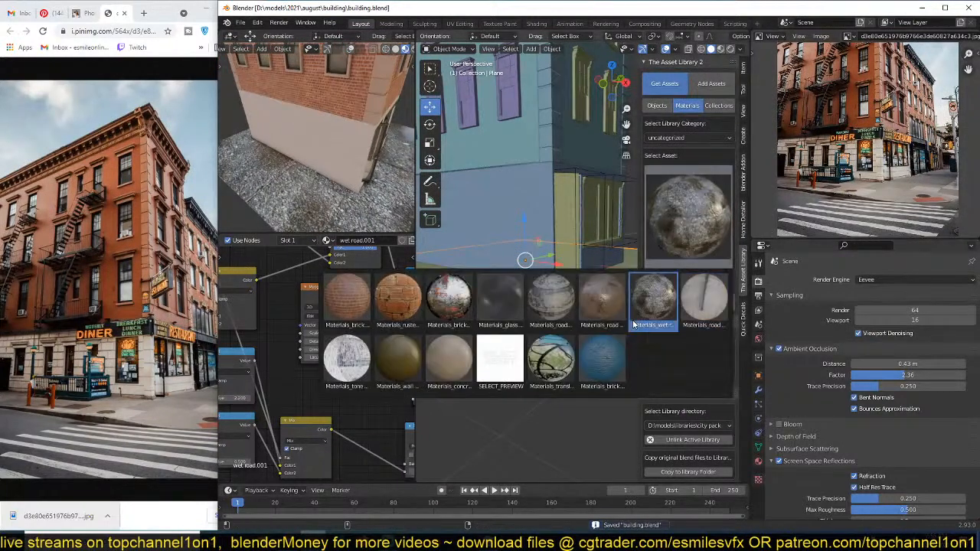
pyautogui.click(551, 297)
pyautogui.click(671, 284)
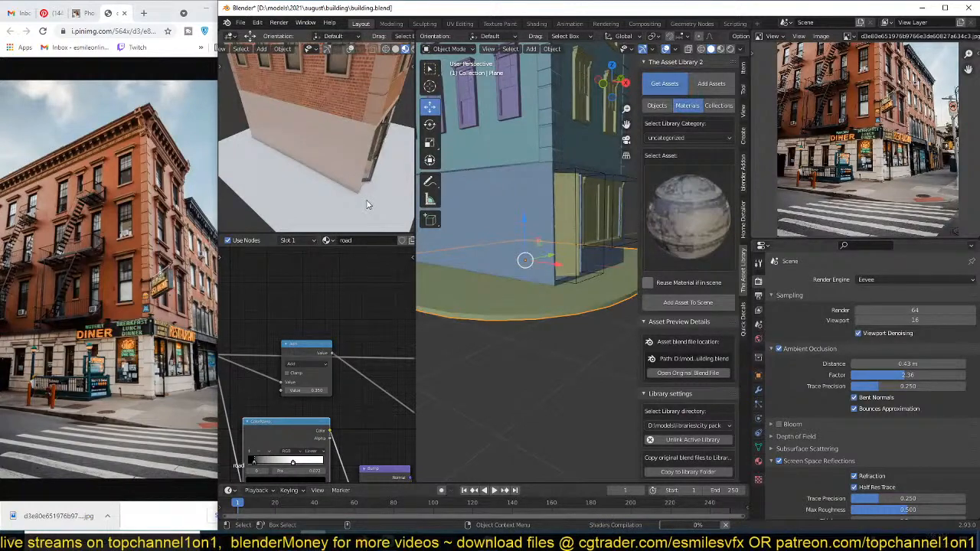
pyautogui.moveTo(366, 200); pyautogui.dragTo(348, 174, button='middle')
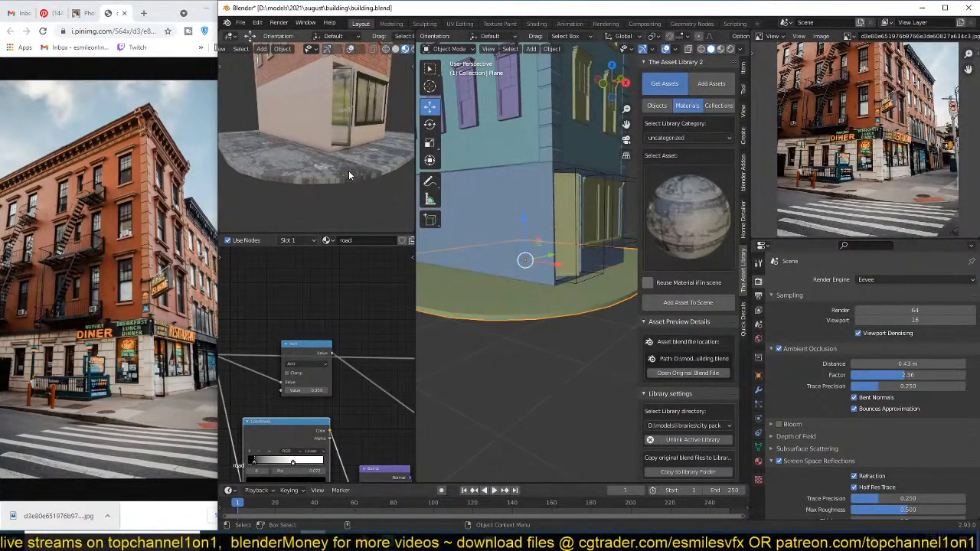
# Step: Set the scale of the road material's lower Mapping node to X 1.49, Y 2.72 and Z 2.72
pyautogui.moveTo(353, 337); pyautogui.dragTo(222, 319, button='middle')
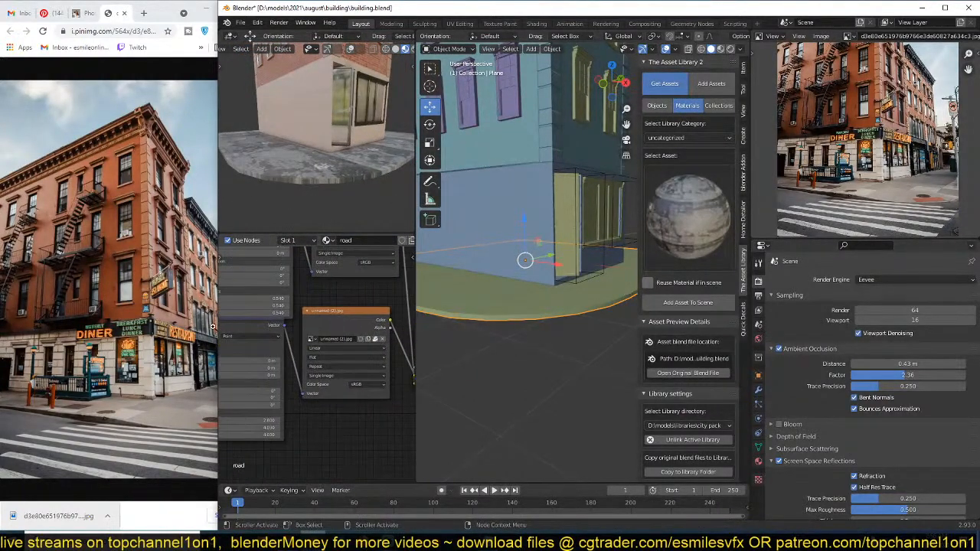
pyautogui.moveTo(281, 369); pyautogui.dragTo(318, 361, button='middle')
pyautogui.moveTo(308, 412); pyautogui.dragTo(268, 426)
pyautogui.click(343, 201)
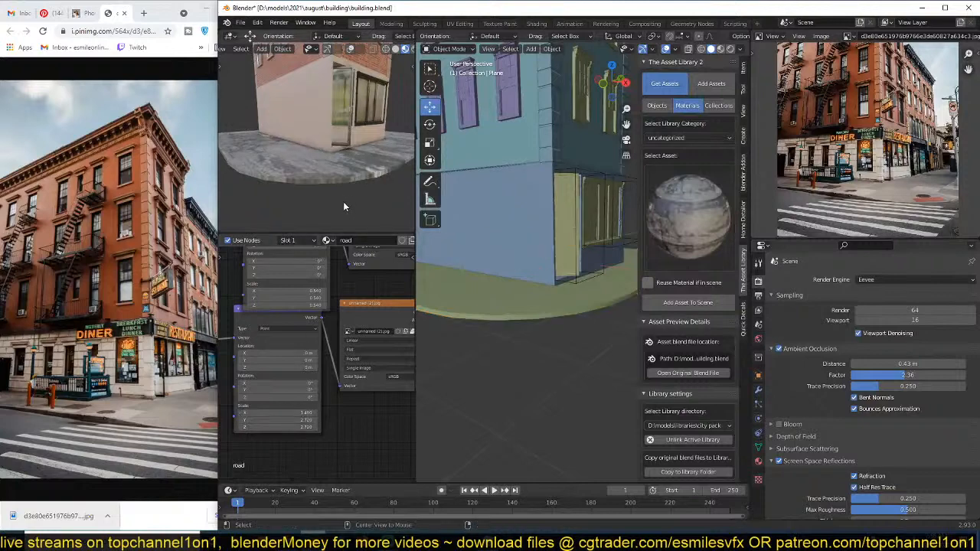
# Step: Check the slab's texture around the building, select the sidewalk slab and save the file
pyautogui.moveTo(343, 202); pyautogui.dragTo(375, 213, button='middle')
pyautogui.scroll(-3, 536, 266)
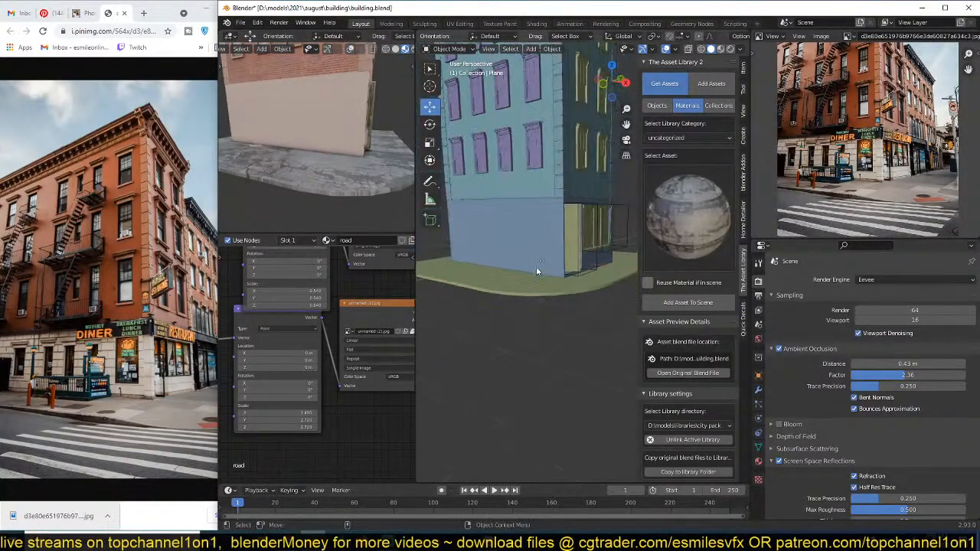
pyautogui.moveTo(536, 268); pyautogui.dragTo(518, 289, button='middle')
pyautogui.scroll(-3, 534, 289)
pyautogui.click(558, 291)
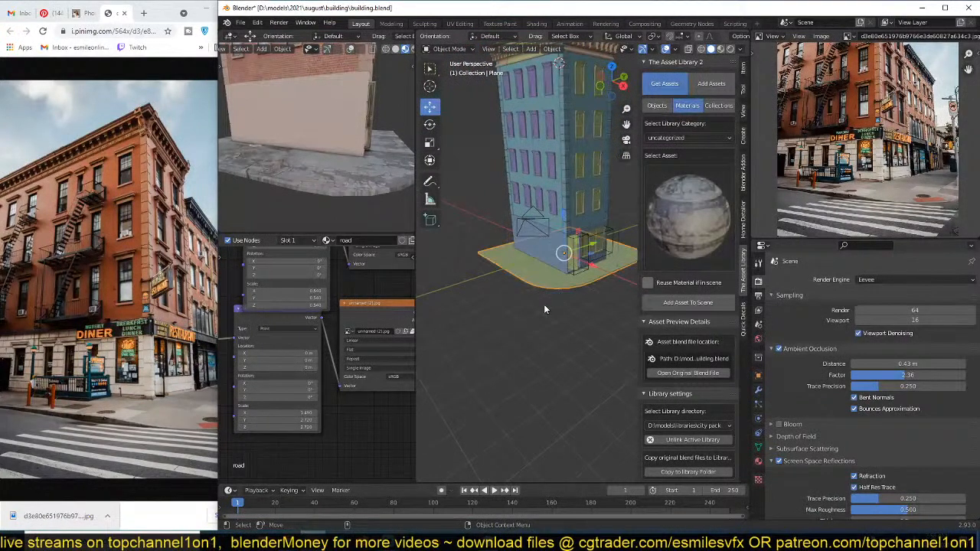
pyautogui.hotkey('ctrl', 's')
# Step: Open the Quick Decals tools and examine the building's walls and upper windows for where to place decals
pyautogui.moveTo(338, 143); pyautogui.dragTo(355, 165, button='middle')
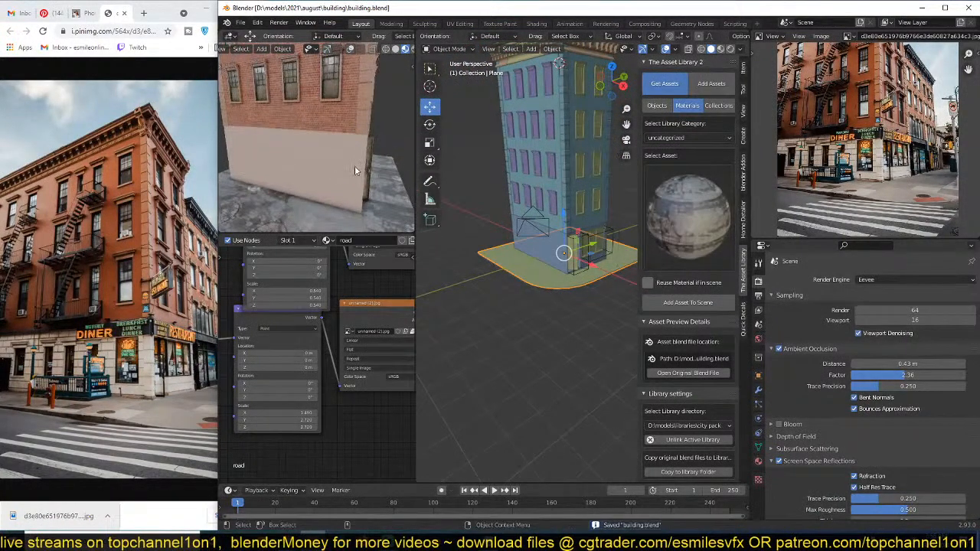
pyautogui.click(743, 325)
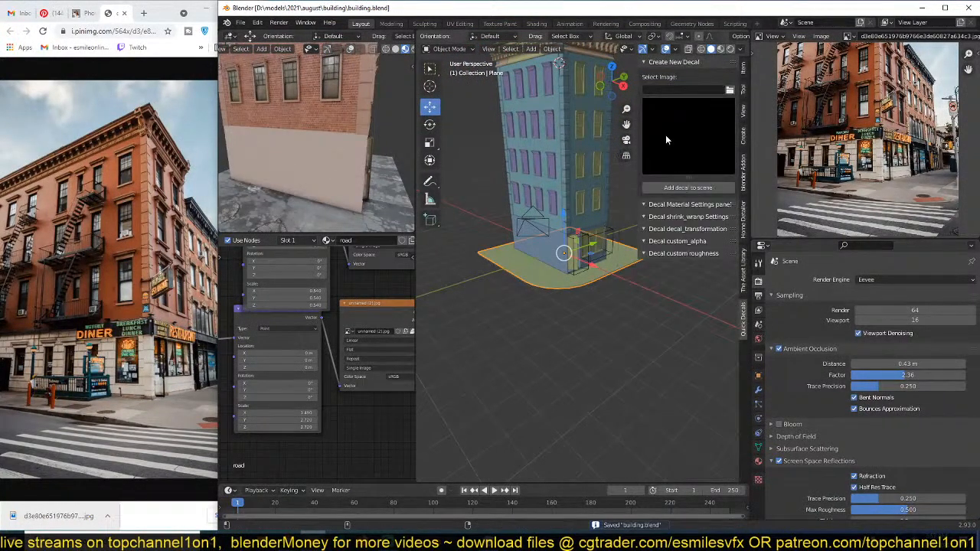
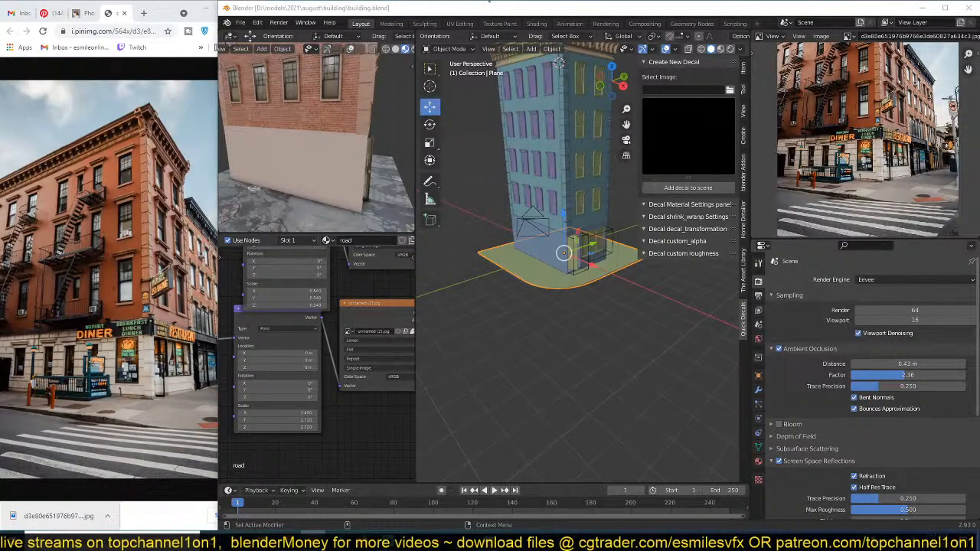
pyautogui.click(970, 192)
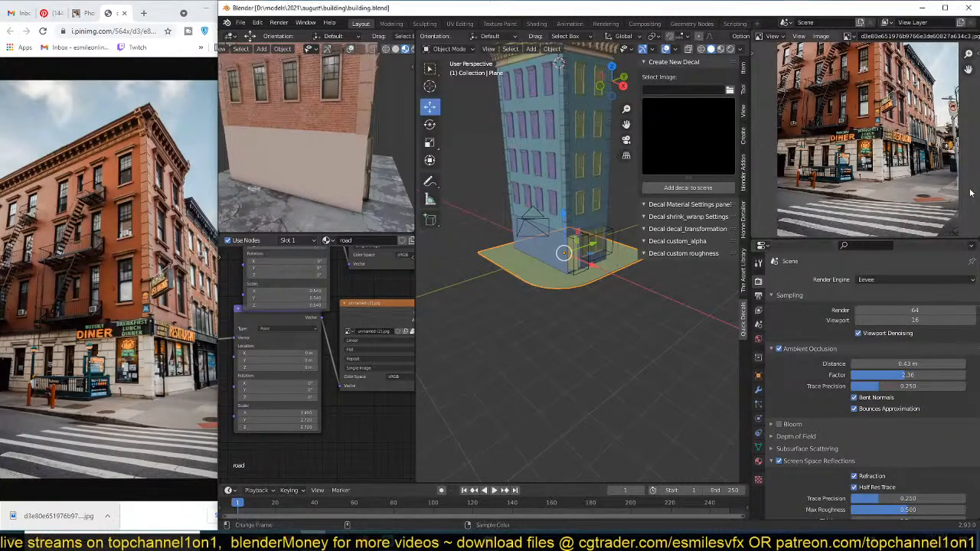
pyautogui.moveTo(500, 285); pyautogui.dragTo(532, 256, button='middle')
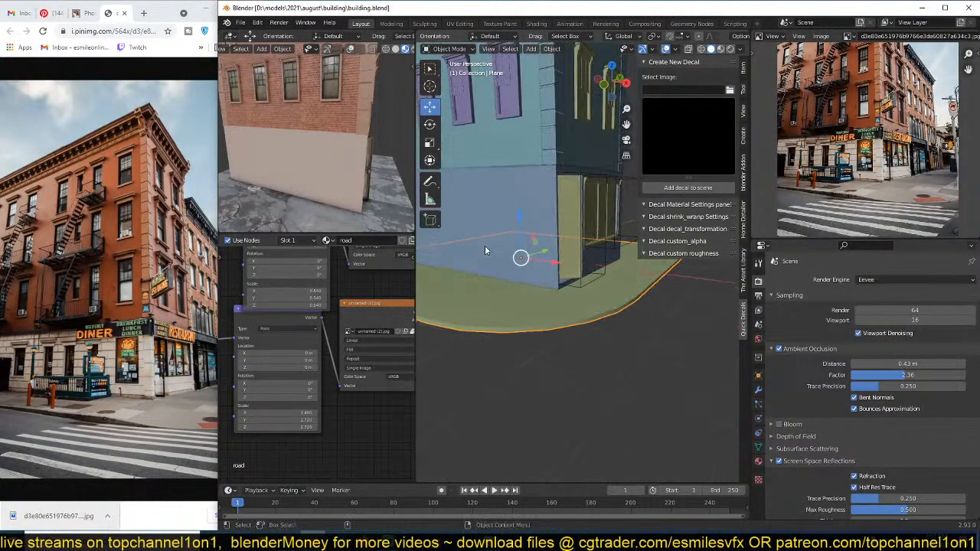
pyautogui.scroll(-3, 347, 214)
pyautogui.moveTo(347, 215); pyautogui.dragTo(376, 222, button='middle')
pyautogui.moveTo(555, 251); pyautogui.dragTo(586, 276, button='middle')
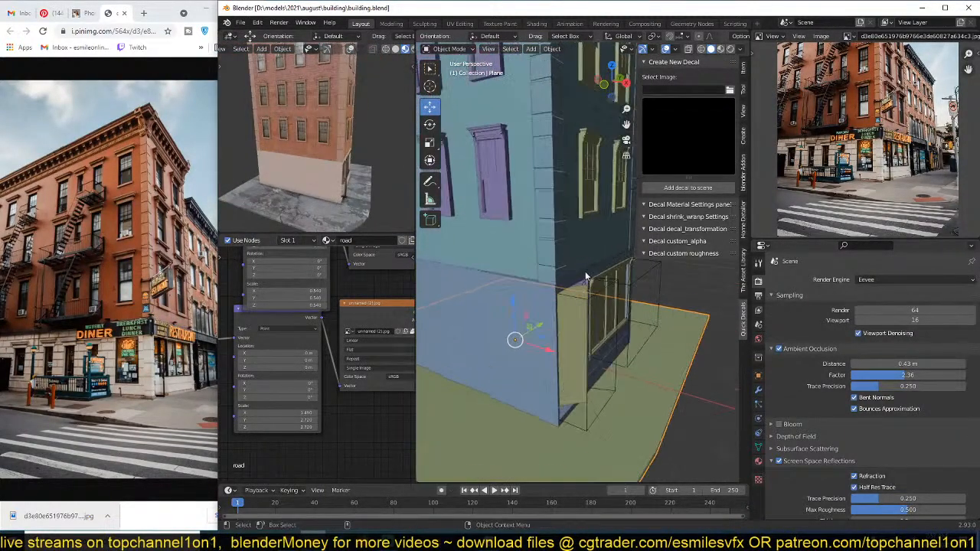
pyautogui.keyDown('shift'); pyautogui.moveTo(310, 147); pyautogui.dragTo(345, 118, button='middle'); pyautogui.keyUp('shift')
pyautogui.scroll(6, 341, 64)
pyautogui.scroll(-3, 310, 152)
pyautogui.moveTo(310, 152); pyautogui.dragTo(339, 139, button='middle')
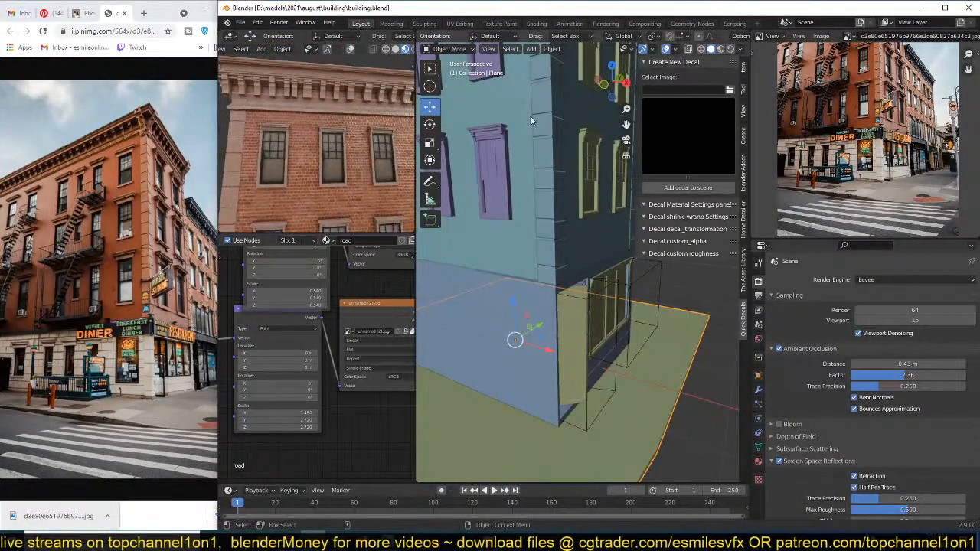
# Step: Show the main viewport in Material Preview shading, facing the upper-floor windows and cornice
pyautogui.scroll(-4, 530, 115)
pyautogui.moveTo(530, 116); pyautogui.dragTo(567, 203, button='middle')
pyautogui.click(720, 50)
pyautogui.moveTo(564, 163); pyautogui.dragTo(601, 205, button='middle')
pyautogui.scroll(4, 613, 165)
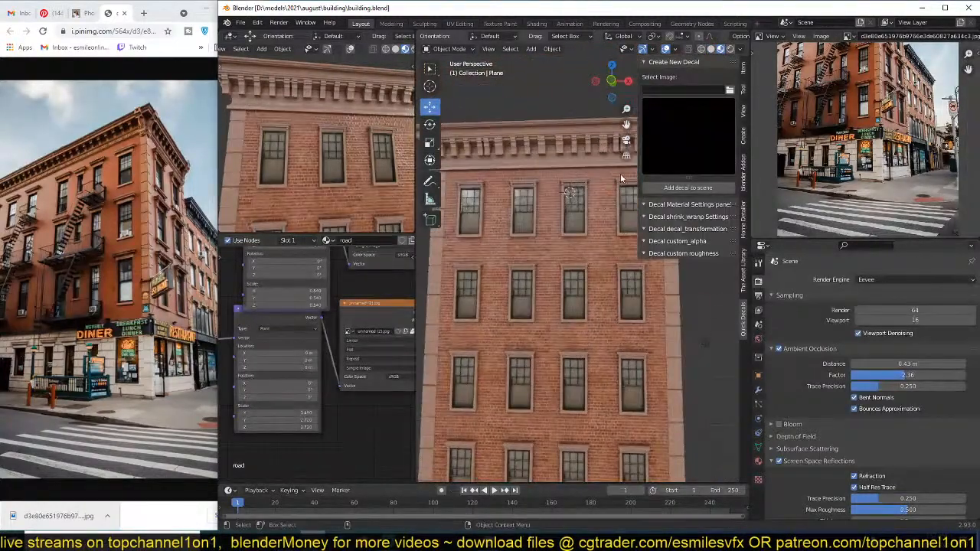
# Step: Start choosing an image for a new decal and browse the details folder in resouces
pyautogui.click(729, 90)
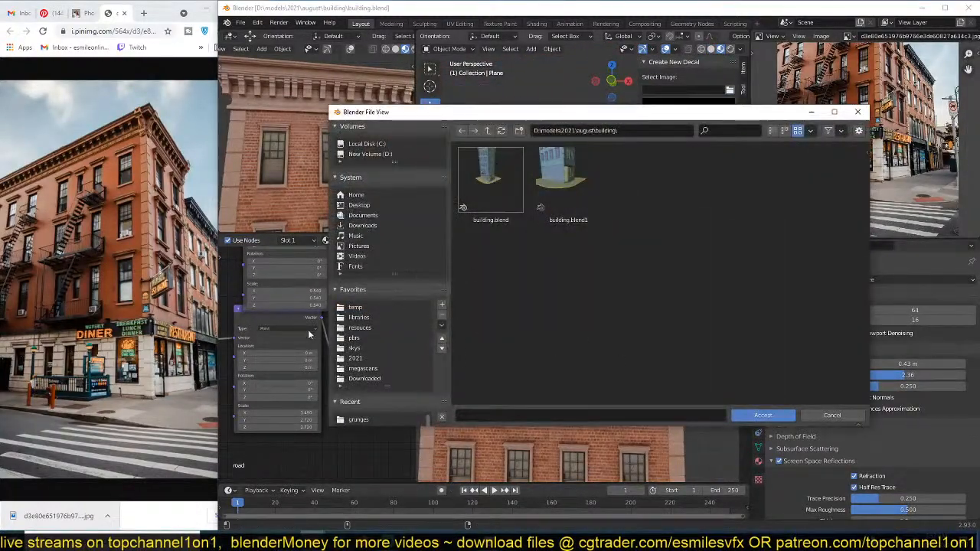
pyautogui.click(360, 328)
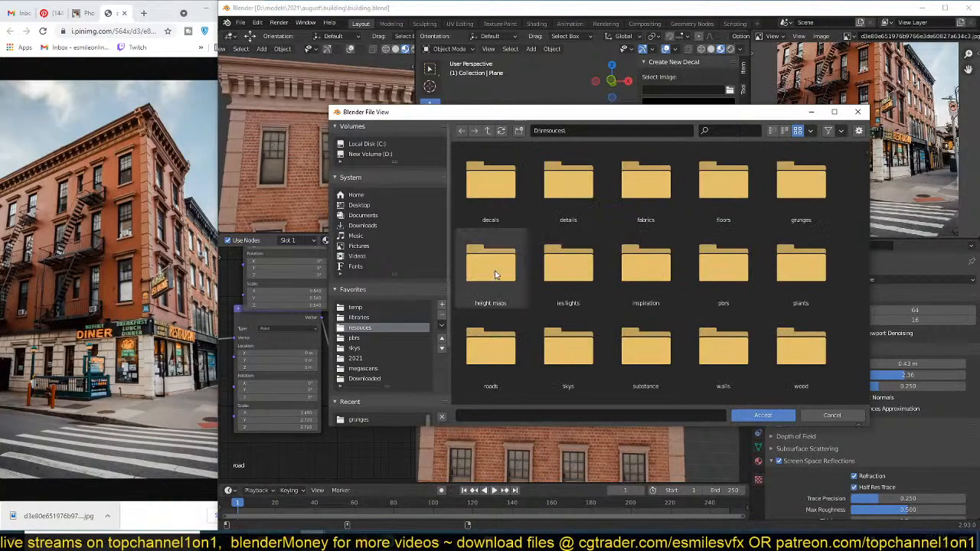
pyautogui.click(588, 215)
pyautogui.scroll(-12, 588, 215)
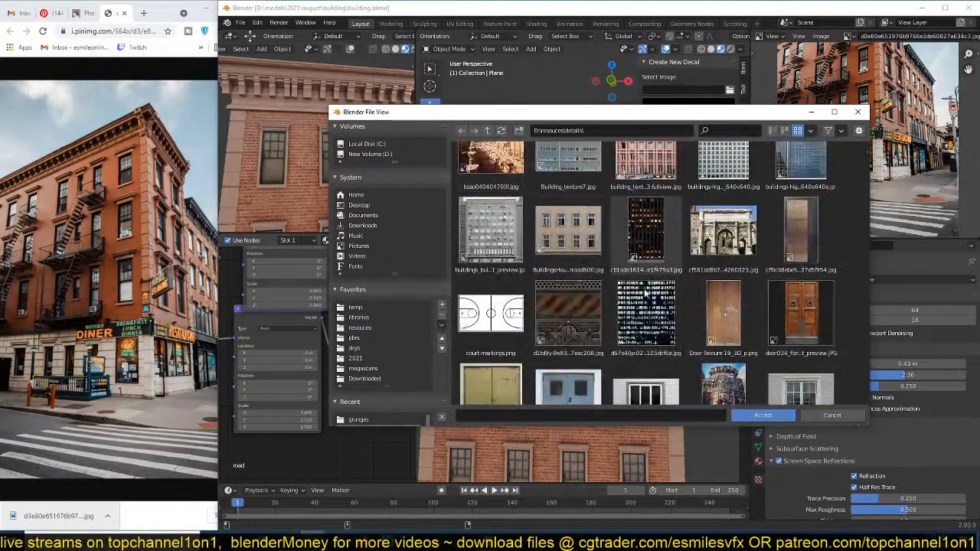
pyautogui.scroll(-12, 655, 333)
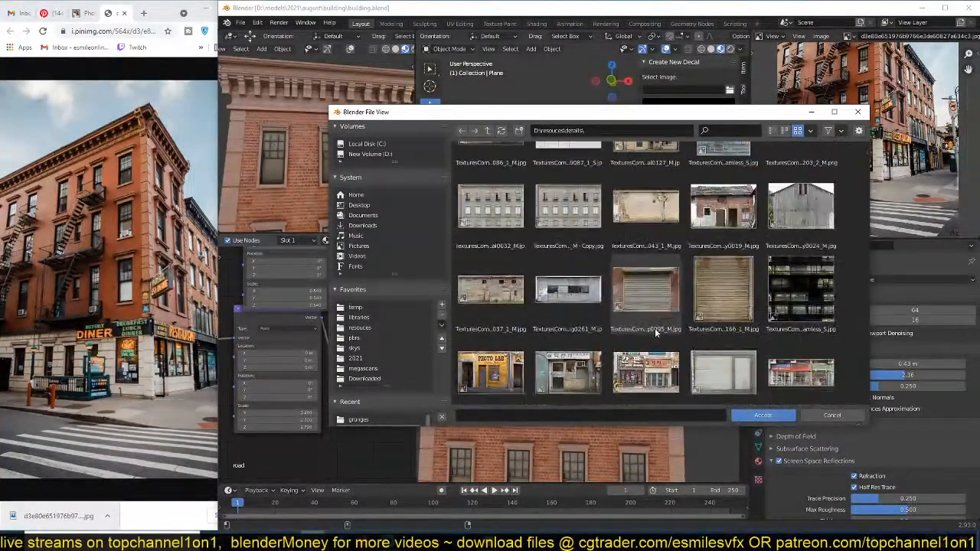
pyautogui.scroll(-1, 655, 334)
# Step: Load TexturesCom_DecalsStain0097_2_masked_S.png from the decals folder in resouces as the new decal's image
pyautogui.click(487, 132)
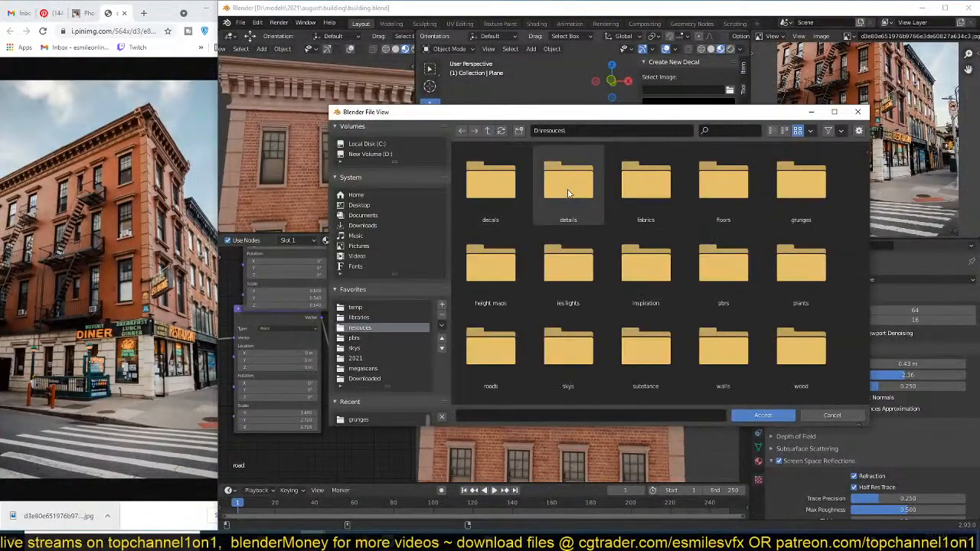
pyautogui.doubleClick(541, 218)
pyautogui.scroll(-10, 603, 254)
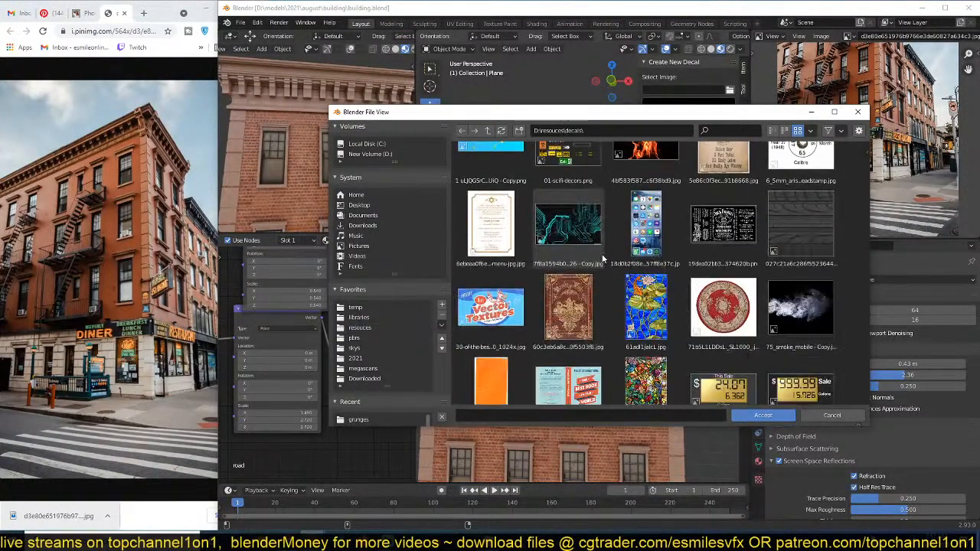
pyautogui.scroll(-10, 605, 253)
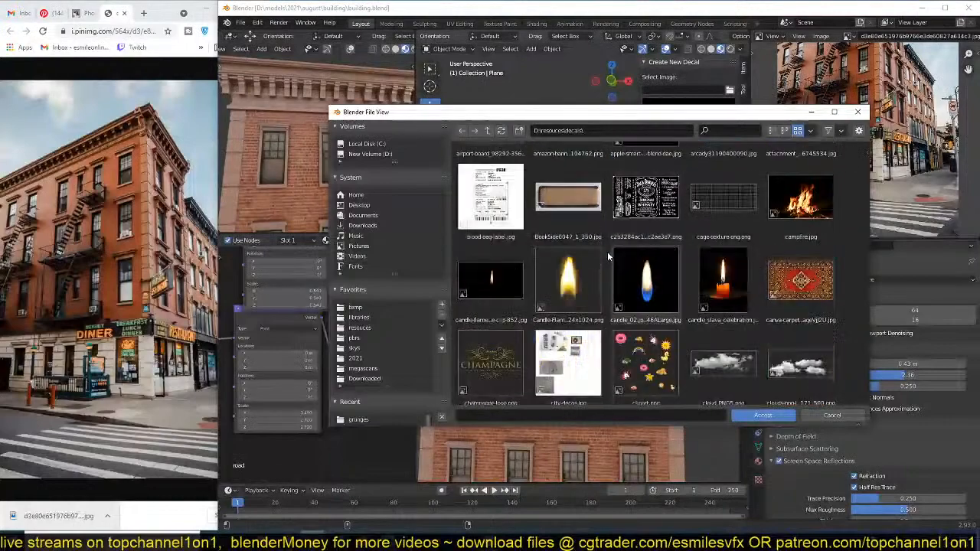
pyautogui.scroll(-10, 607, 256)
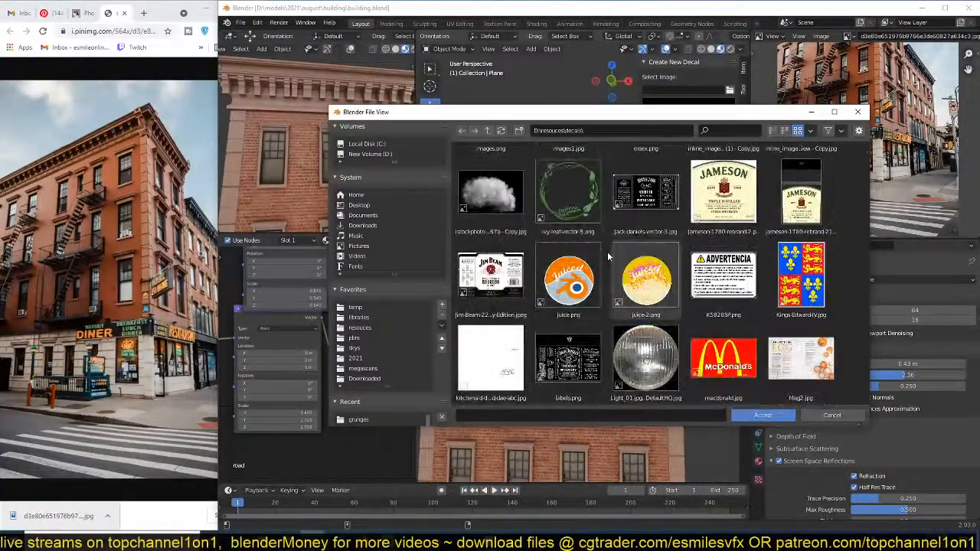
pyautogui.scroll(-10, 676, 290)
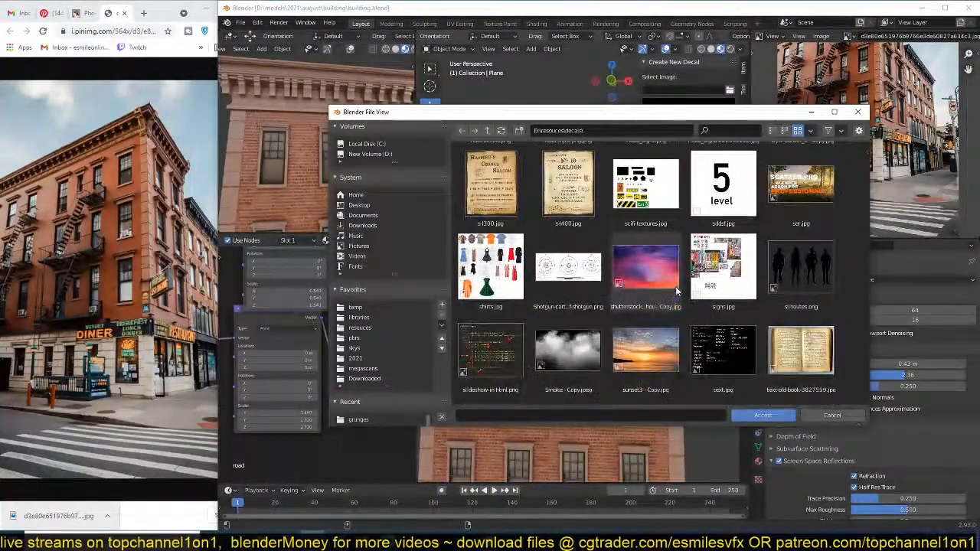
pyautogui.scroll(-4, 675, 287)
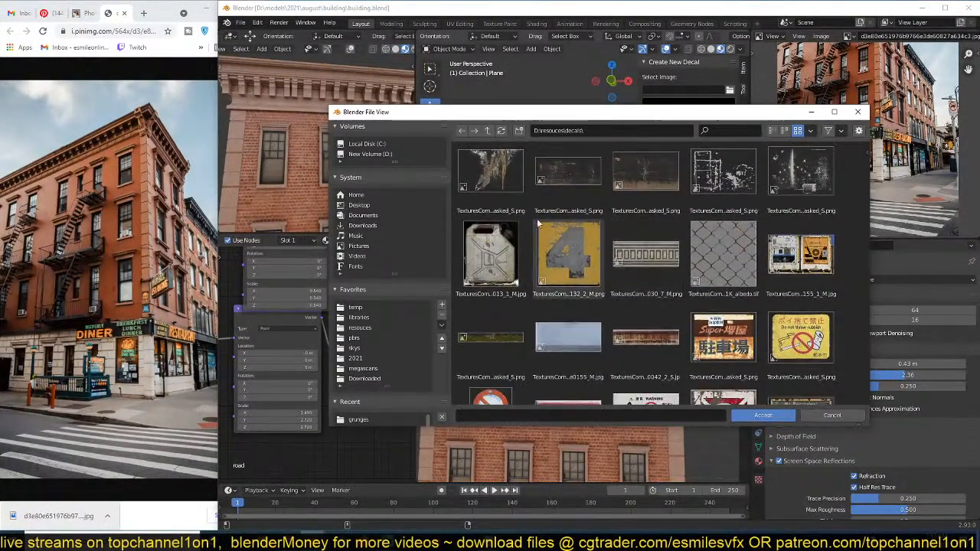
pyautogui.click(509, 186)
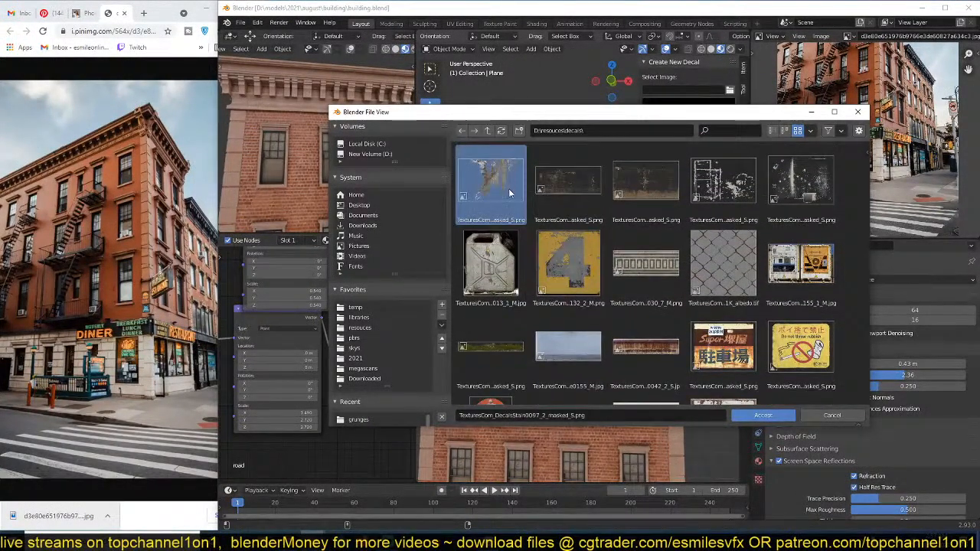
pyautogui.scroll(-3, 567, 312)
pyautogui.scroll(-12, 567, 312)
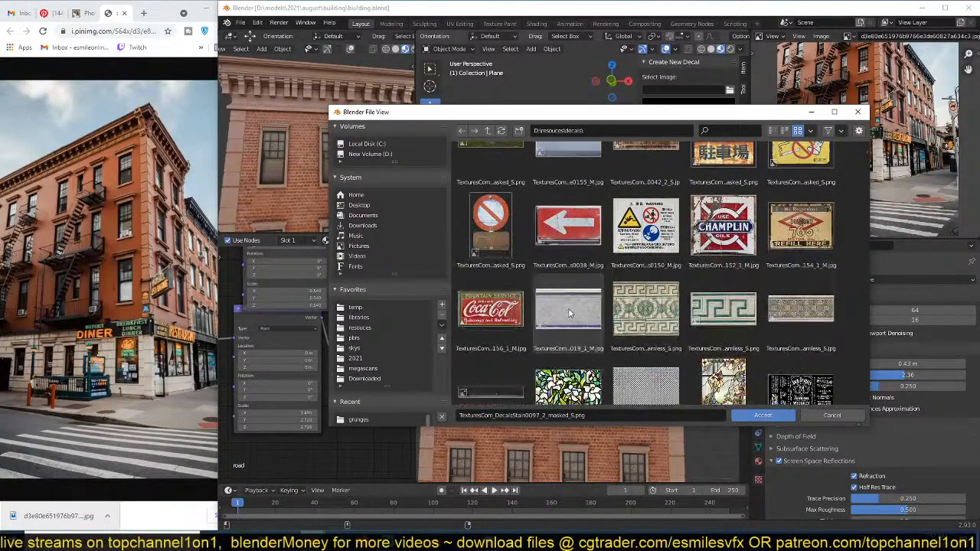
pyautogui.click(765, 416)
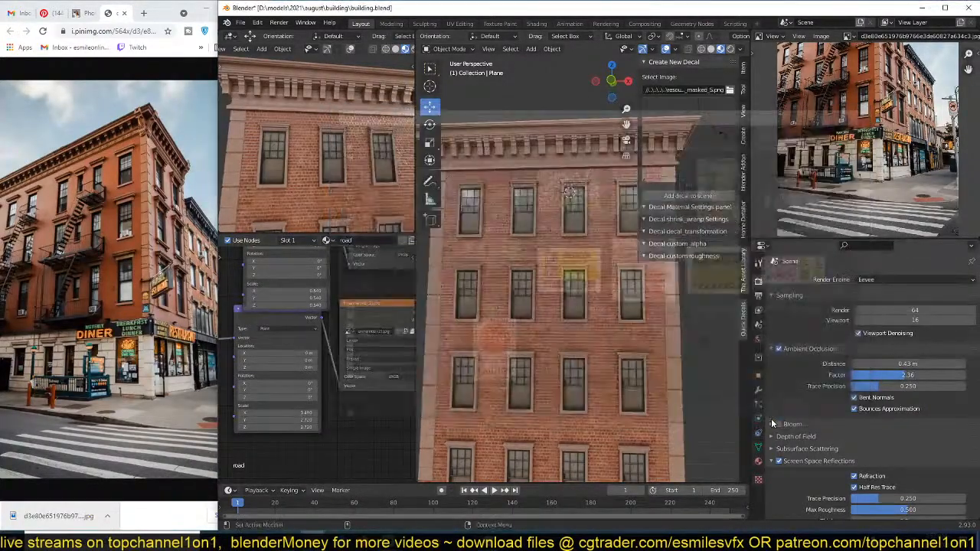
# Step: Add the stain decal to the scene just below the cornice and rotate it 90° about the X axis
pyautogui.scroll(3, 597, 233)
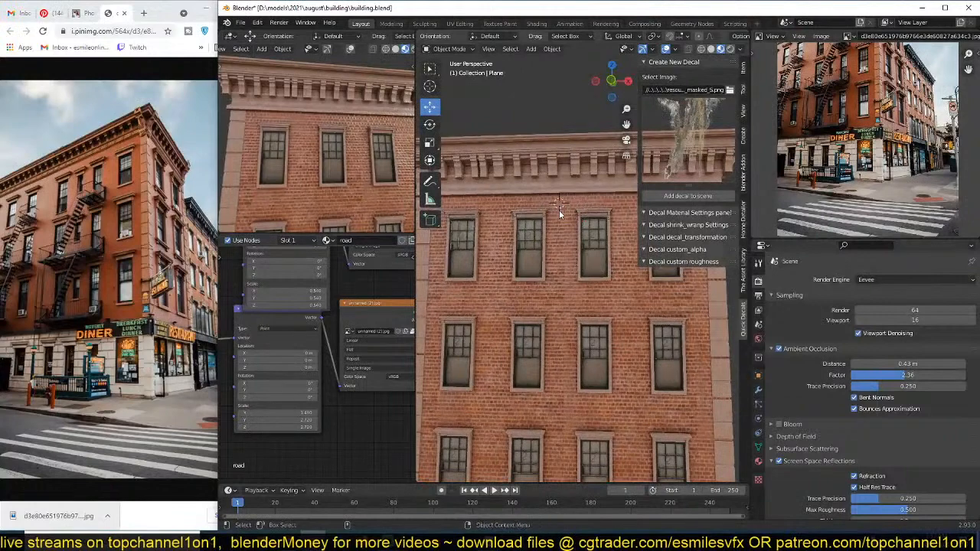
pyautogui.moveTo(559, 210); pyautogui.dragTo(546, 245, button='middle')
pyautogui.click(682, 199)
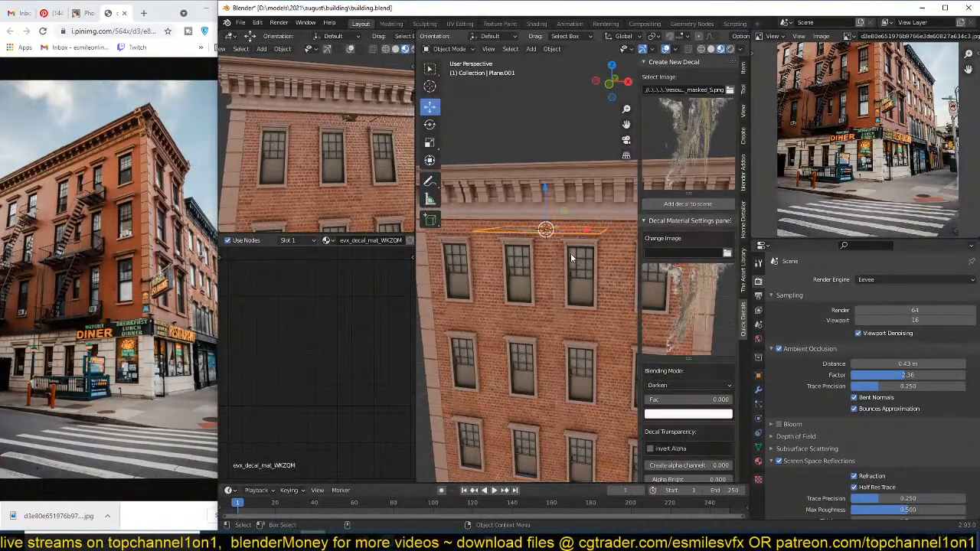
pyautogui.write('rx90')
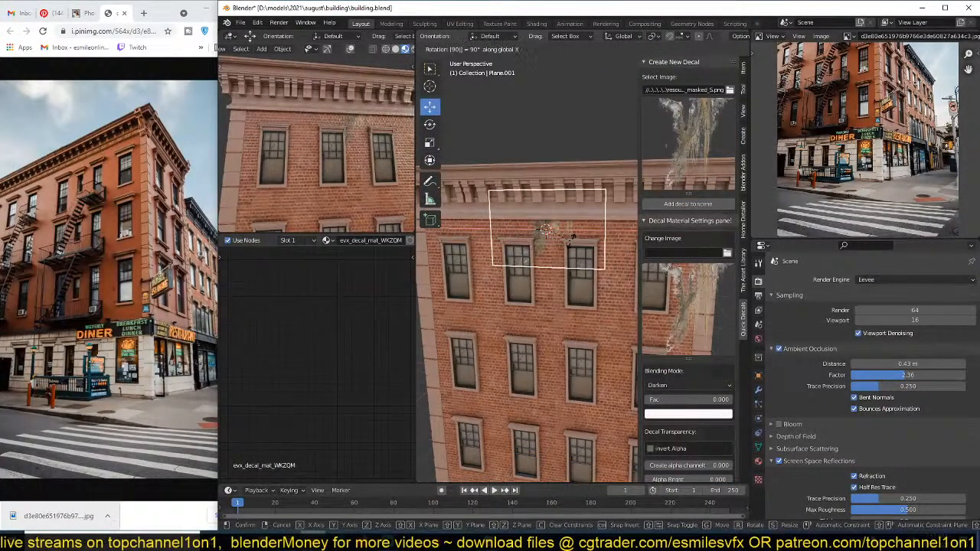
pyautogui.press('Return')
# Step: Move the stain decal onto the brick wall between two top-floor windows and check its placement at an angle
pyautogui.scroll(3, 575, 212)
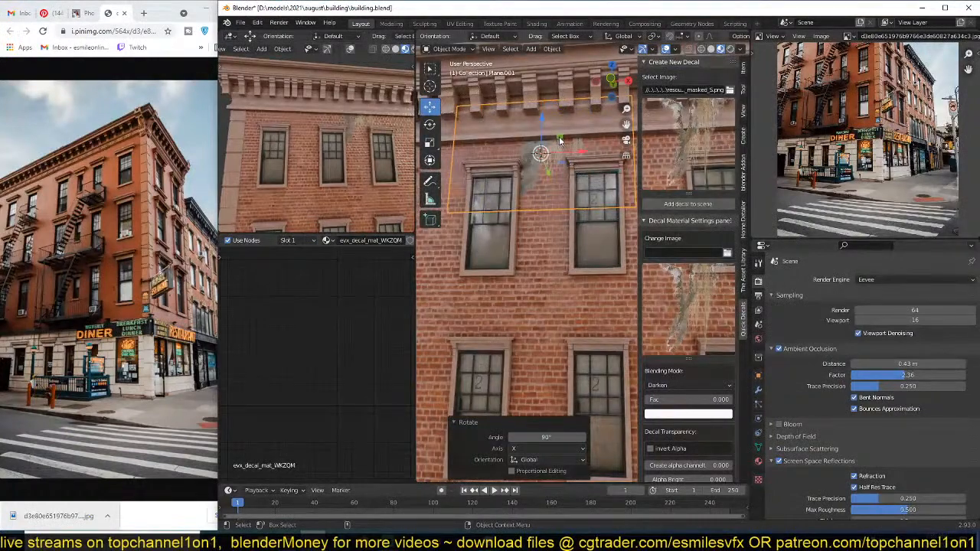
pyautogui.press('g')
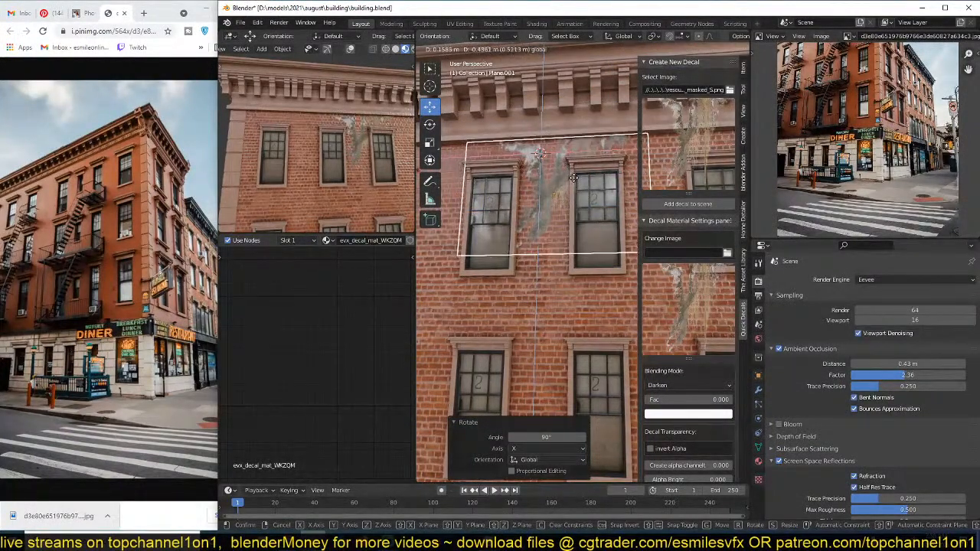
pyautogui.click(574, 177)
pyautogui.hotkey('alt', 'a')
pyautogui.scroll(-3, 577, 231)
pyautogui.moveTo(577, 231); pyautogui.dragTo(543, 235, button='middle')
pyautogui.scroll(2, 560, 257)
pyautogui.scroll(3, 566, 260)
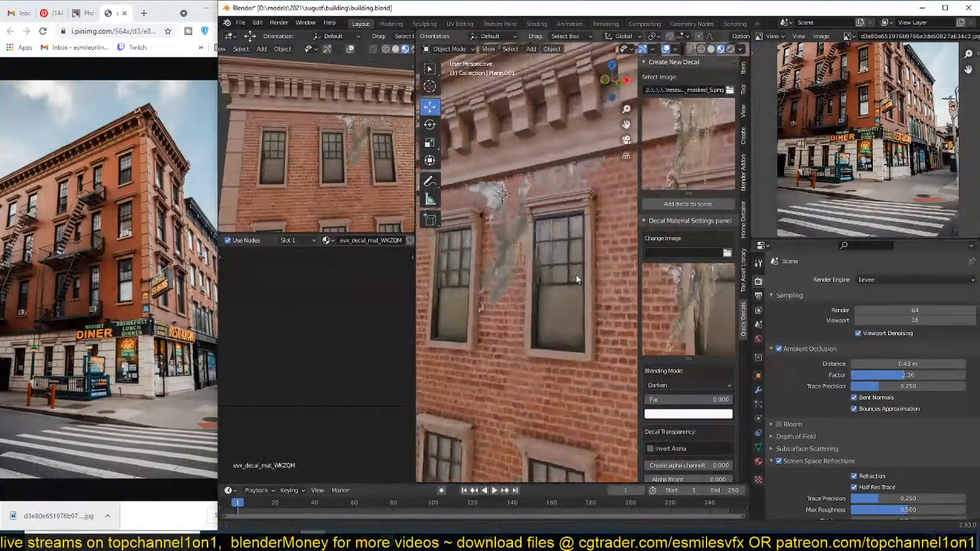
# Step: Tint the selected stain decal light green with Darken blending, using hue 0.286, saturation 0.723 and value 1.000
pyautogui.click(585, 212)
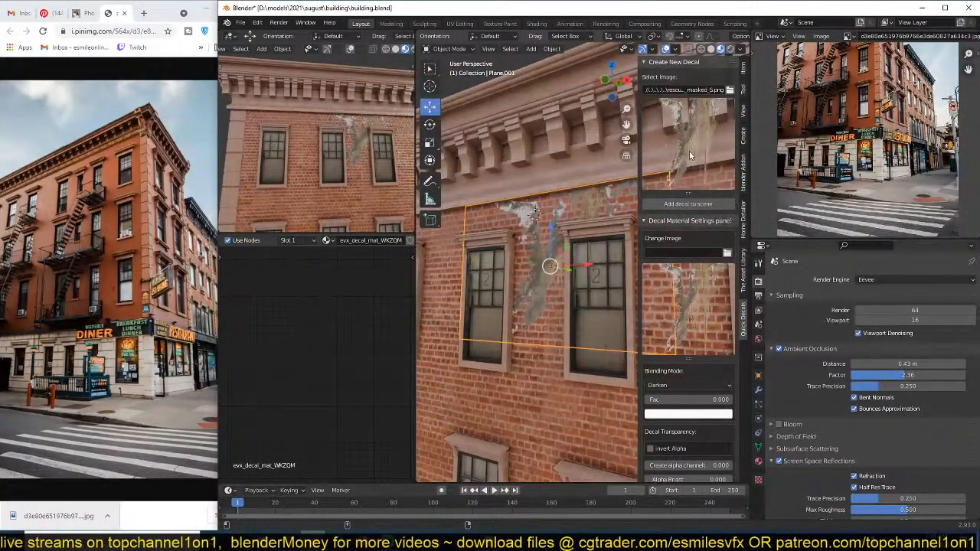
pyautogui.moveTo(588, 308); pyautogui.dragTo(591, 274, button='middle')
pyautogui.click(707, 63)
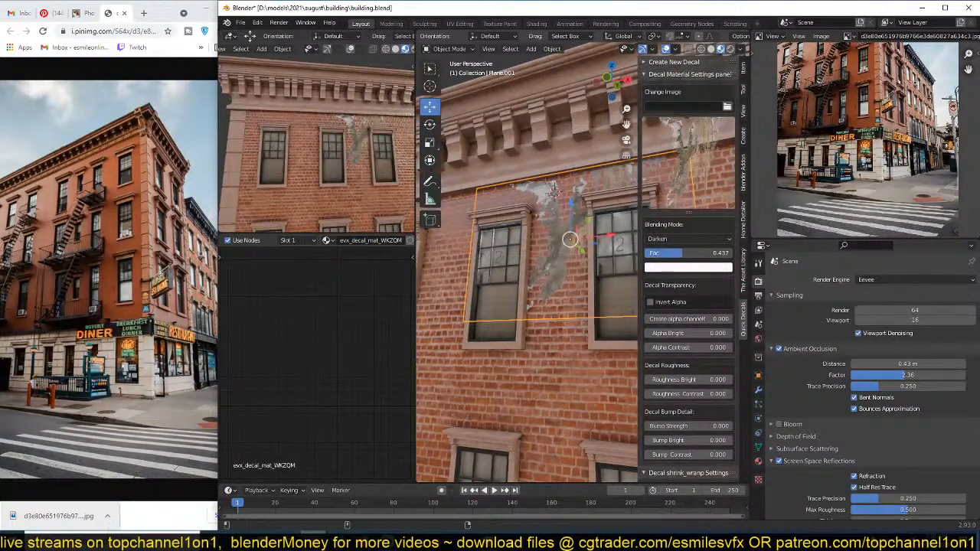
pyautogui.click(696, 269)
pyautogui.moveTo(717, 158); pyautogui.dragTo(663, 187)
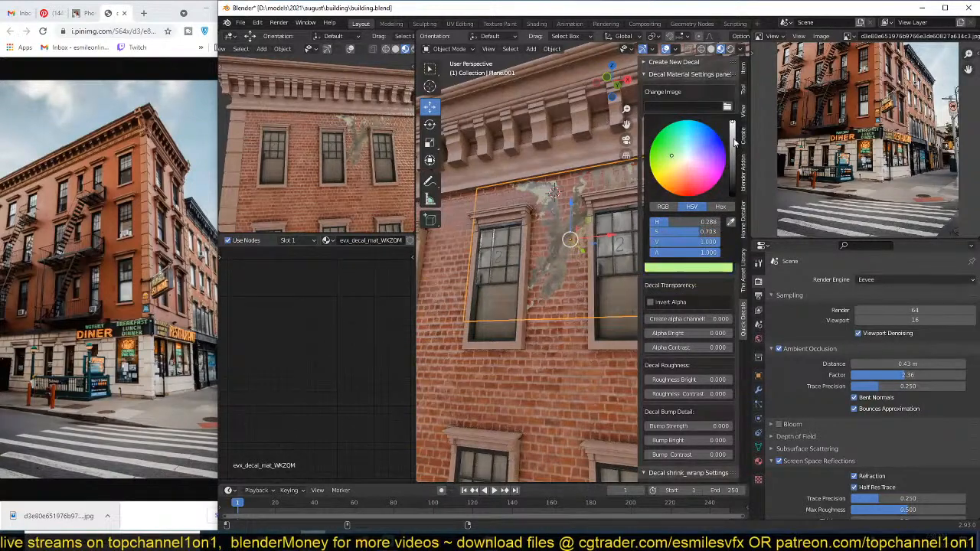
pyautogui.moveTo(734, 142); pyautogui.dragTo(733, 118)
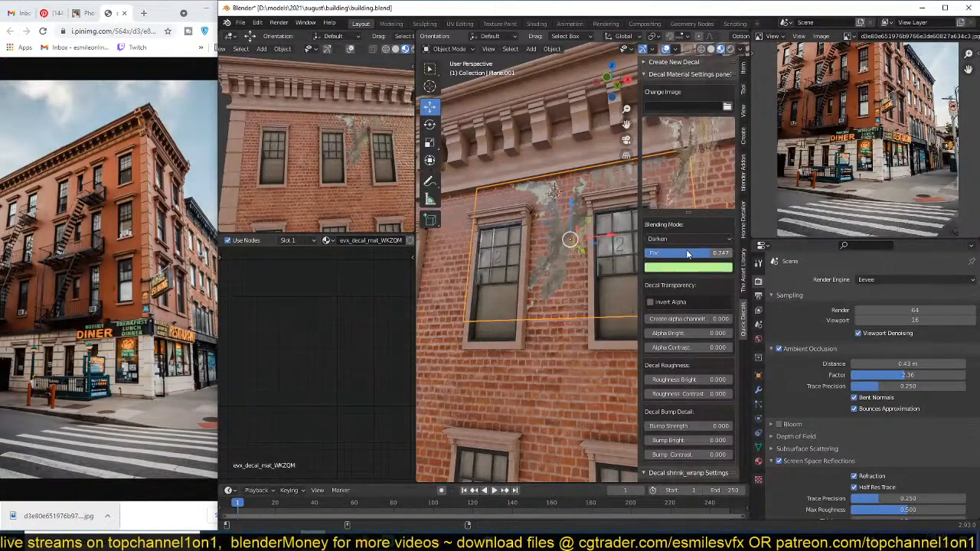
# Step: Set the stain decal's blend Fac to 0.397 and its Alpha Bright to 0.600
pyautogui.moveTo(689, 319); pyautogui.dragTo(719, 334)
pyautogui.scroll(-1, 558, 280)
pyautogui.moveTo(557, 281); pyautogui.dragTo(663, 194, button='middle')
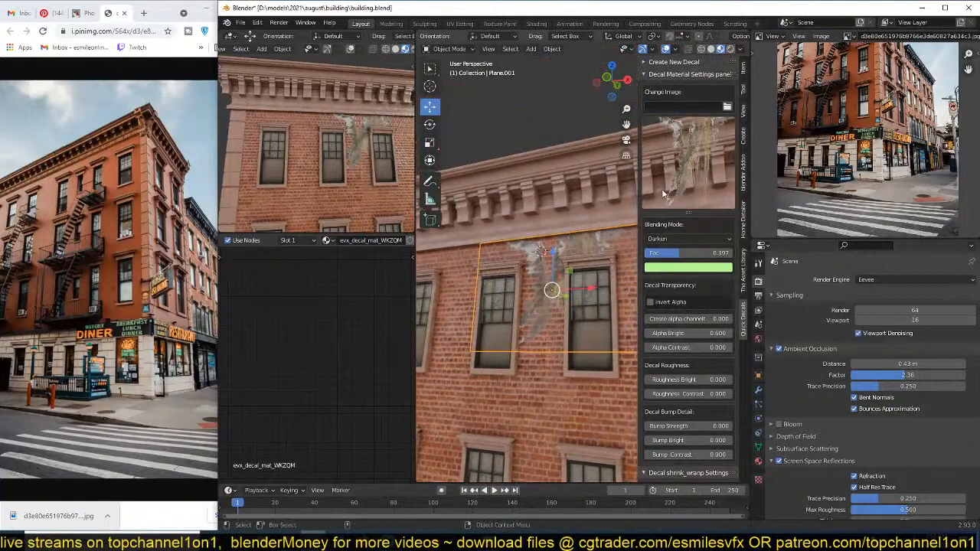
# Step: Change the decal's image to a wide masked TexturesCom strip of dripping grey stains from the decals folder in resouces
pyautogui.click(727, 107)
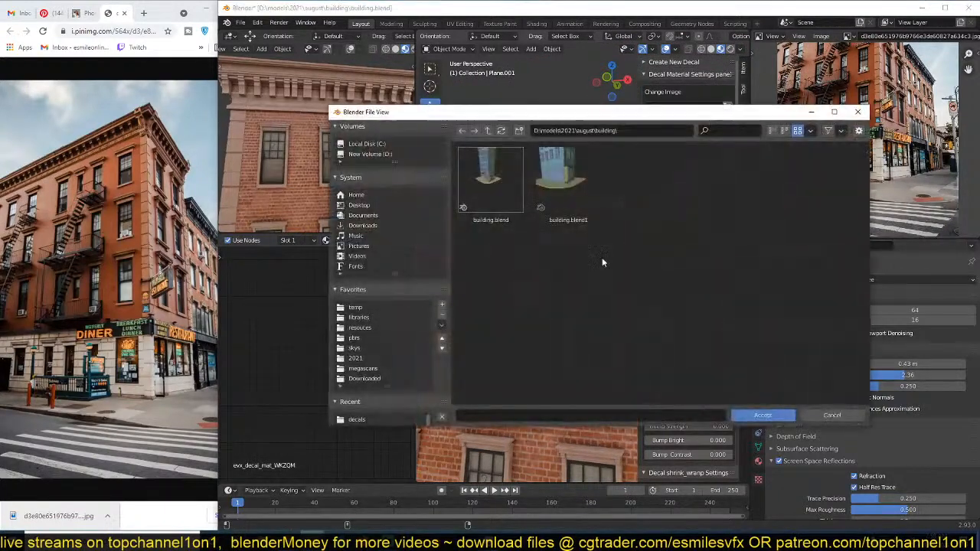
pyautogui.click(371, 327)
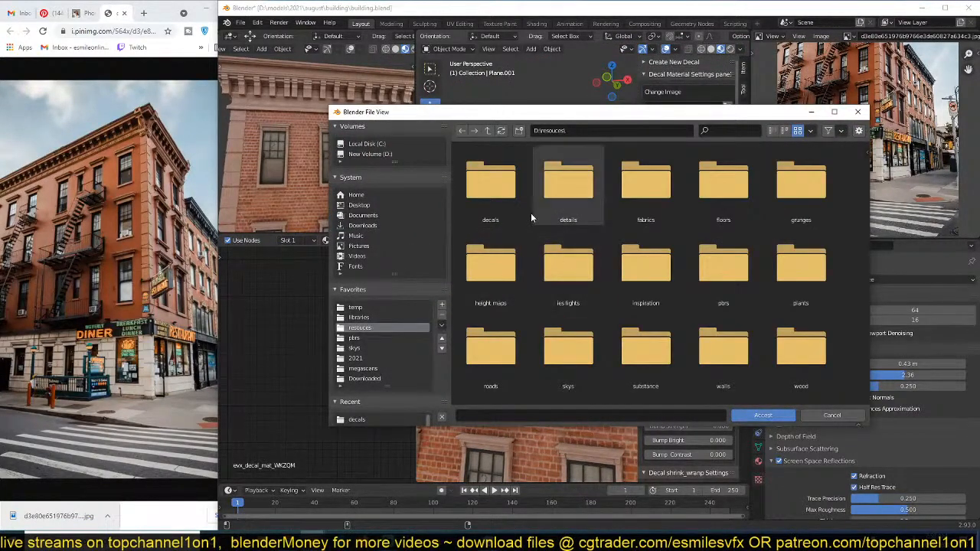
pyautogui.doubleClick(511, 210)
pyautogui.scroll(-15, 626, 304)
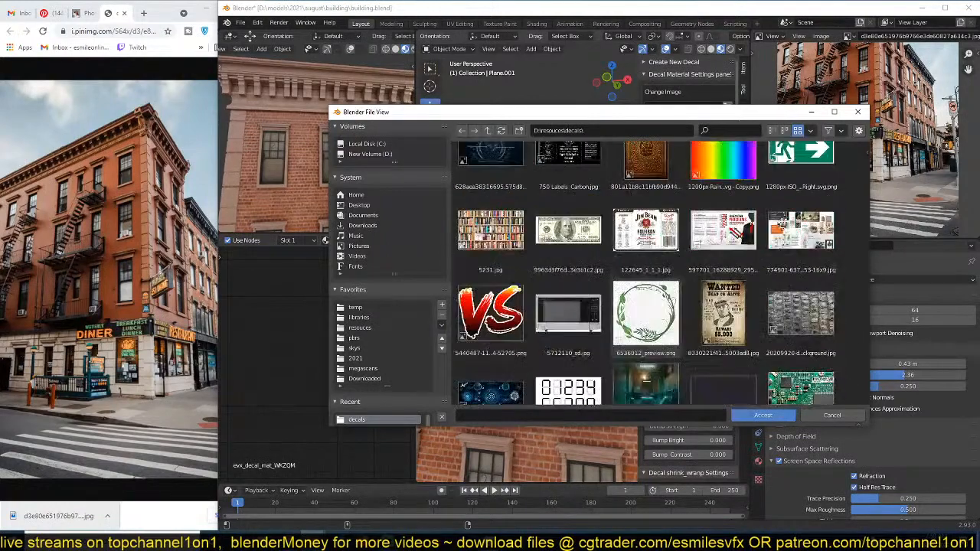
pyautogui.scroll(-15, 647, 354)
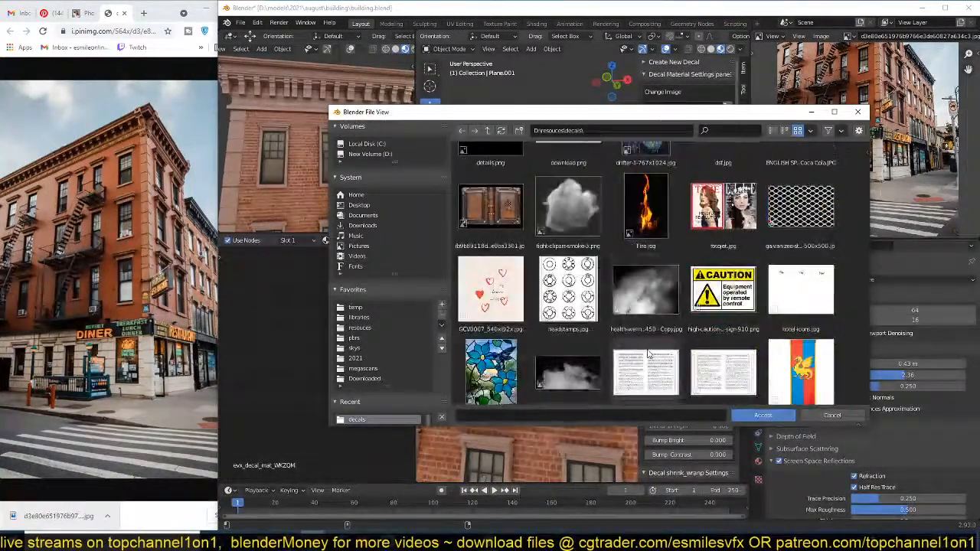
pyautogui.scroll(-15, 649, 354)
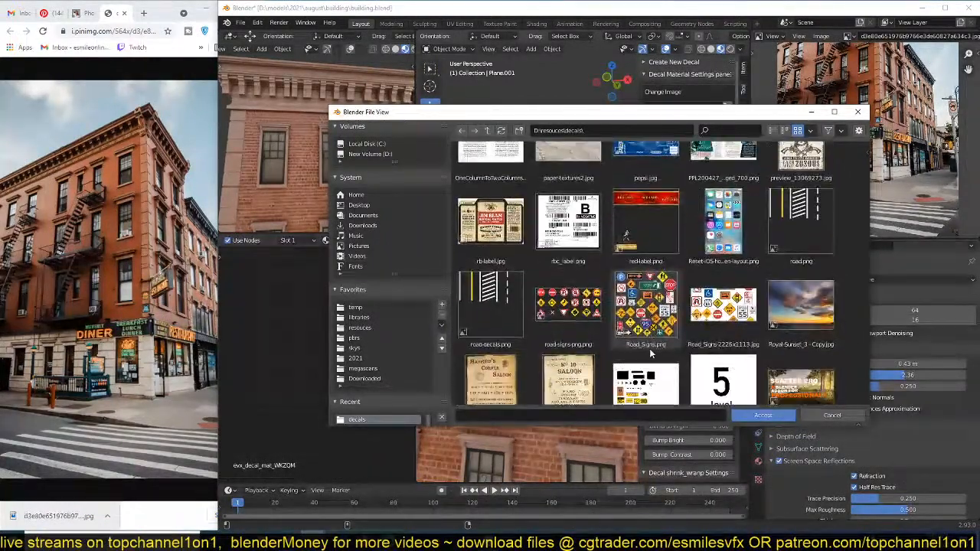
pyautogui.scroll(-1, 649, 353)
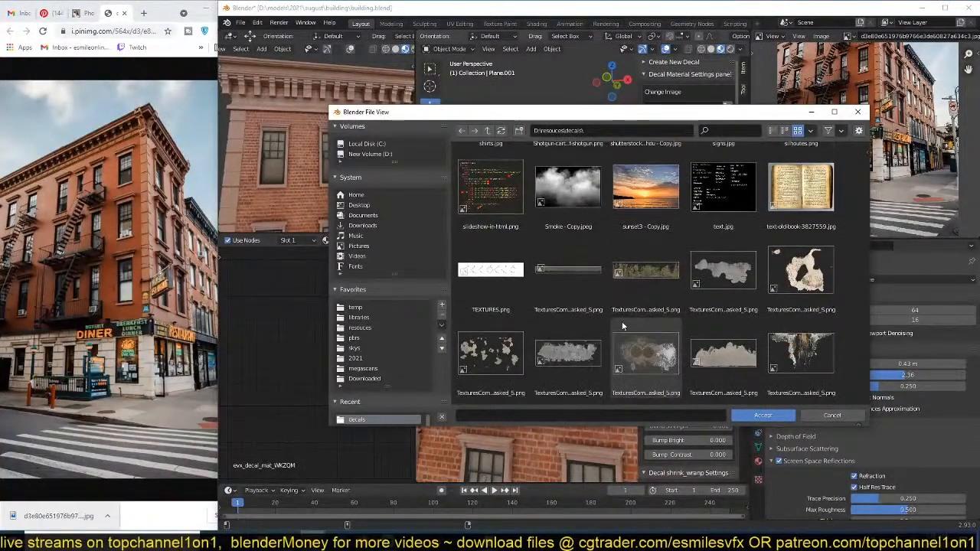
pyautogui.doubleClick(568, 269)
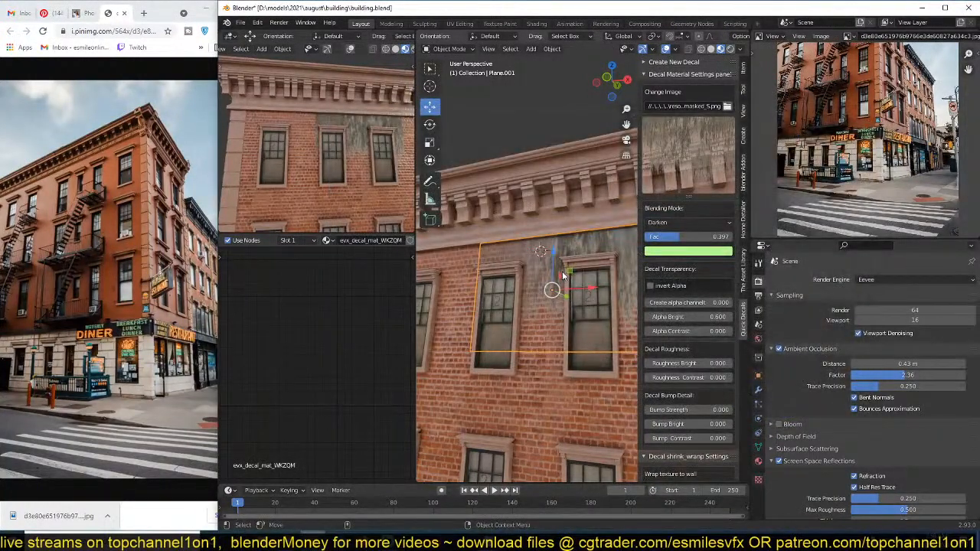
# Step: Stretch the stain decal along the X axis to span the wall across all the top-floor windows below the cornice
pyautogui.moveTo(562, 276)
pyautogui.mouseDown(button='middle')
pyautogui.moveTo(593, 280)
pyautogui.moveTo(561, 289)
pyautogui.mouseUp(button='middle')
pyautogui.scroll(-3, 589, 281)
pyautogui.press('n')
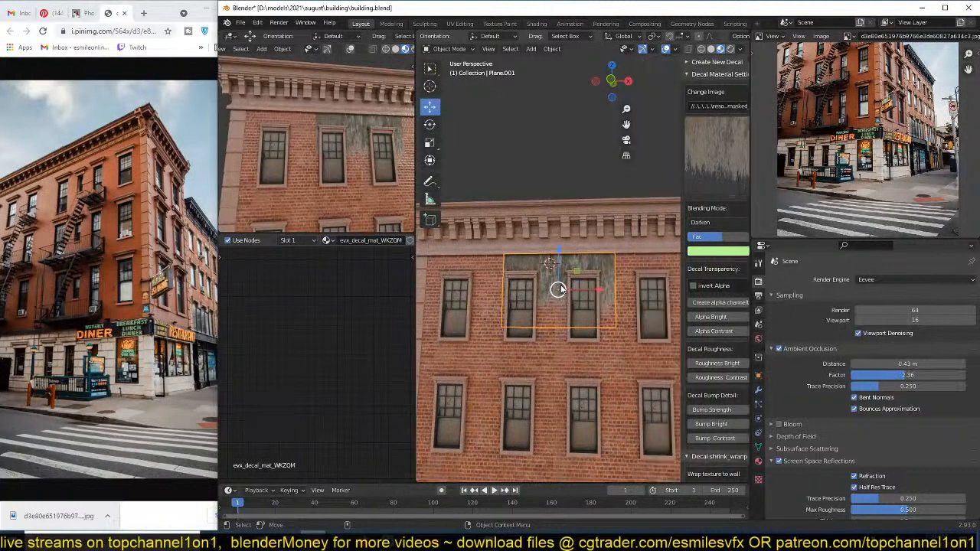
pyautogui.press('s')
pyautogui.press('x')
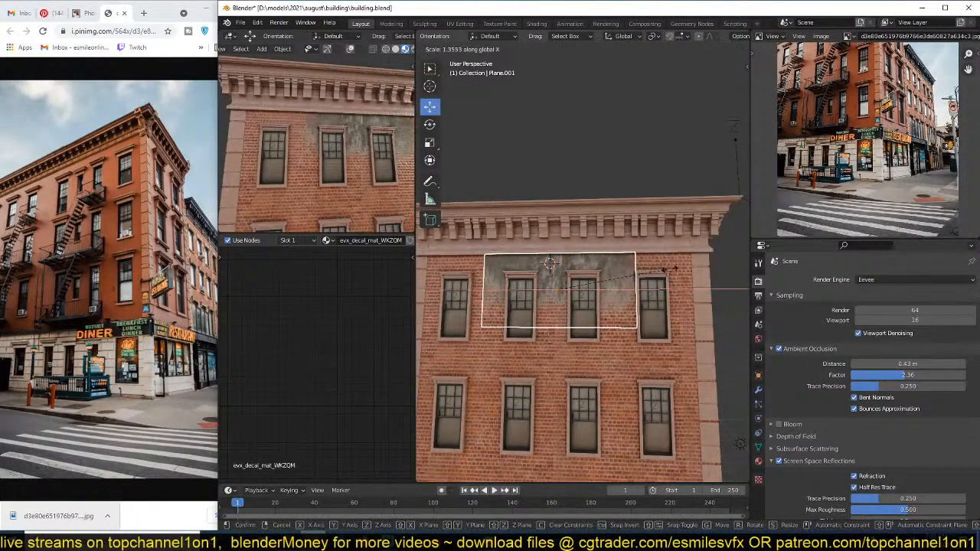
pyautogui.click(423, 273)
pyautogui.click(645, 277)
pyautogui.click(635, 272)
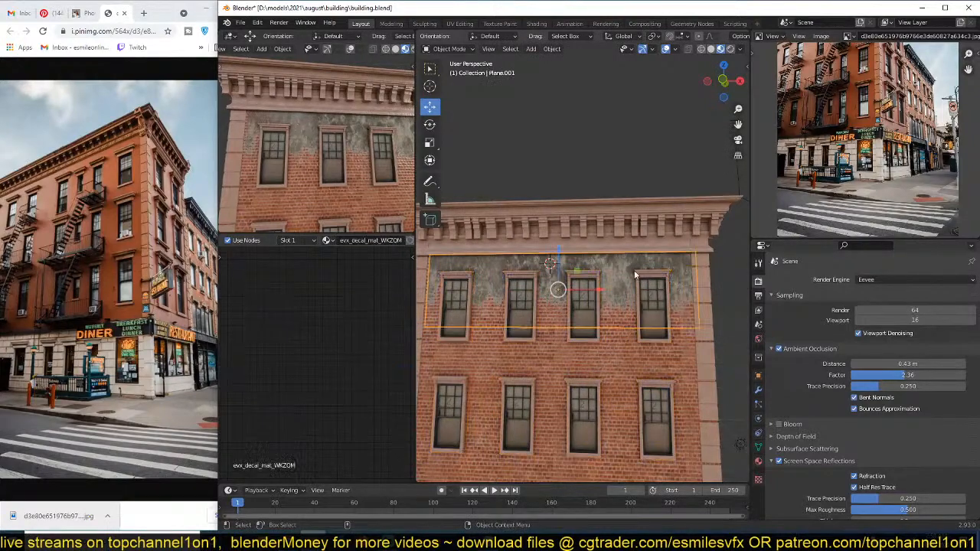
pyautogui.press('s')
pyautogui.press('x')
pyautogui.click(667, 284)
# Step: Nudge the stretched stain decal slightly along the Y axis against the wall, then deselect it
pyautogui.hotkey('alt', 'a')
pyautogui.moveTo(635, 278); pyautogui.dragTo(505, 318, button='middle')
pyautogui.scroll(4, 590, 277)
pyautogui.click(569, 277)
pyautogui.scroll(3, 580, 280)
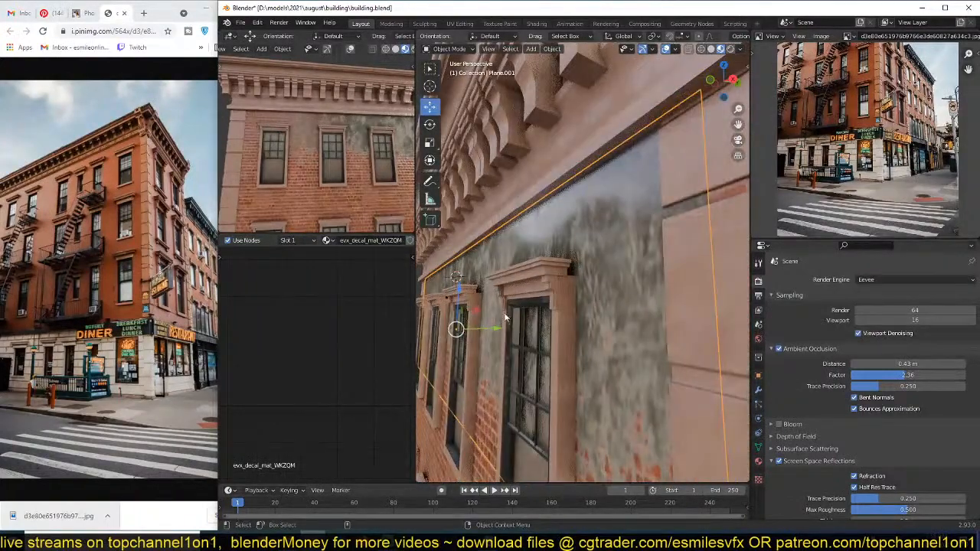
pyautogui.moveTo(496, 328); pyautogui.dragTo(494, 328)
pyautogui.hotkey('alt', 'a')
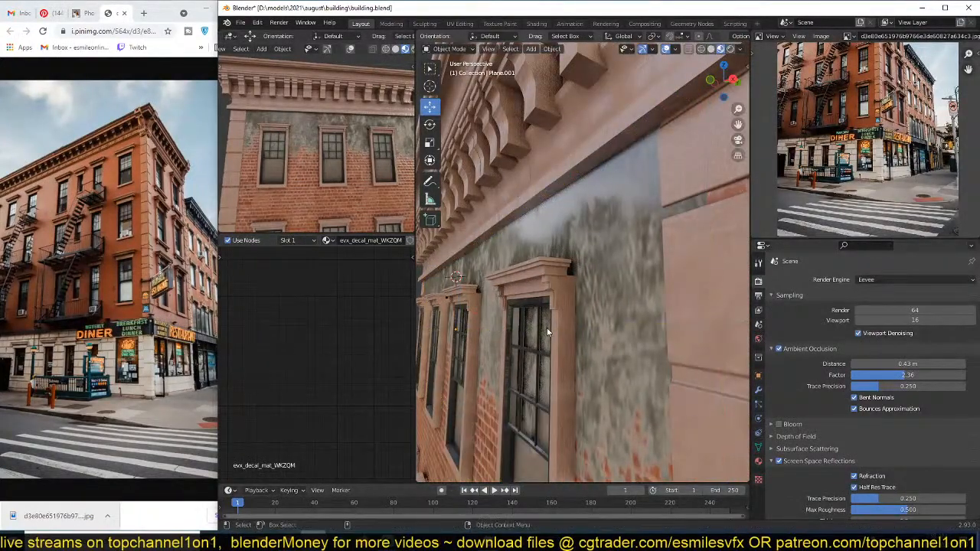
# Step: Examine the stained wall up close and reveal the decal's shrink wrap, transformation and custom alpha settings
pyautogui.scroll(-5, 573, 325)
pyautogui.moveTo(572, 325); pyautogui.dragTo(582, 259, button='middle')
pyautogui.scroll(-3, 644, 315)
pyautogui.scroll(4, 676, 303)
pyautogui.scroll(4, 710, 319)
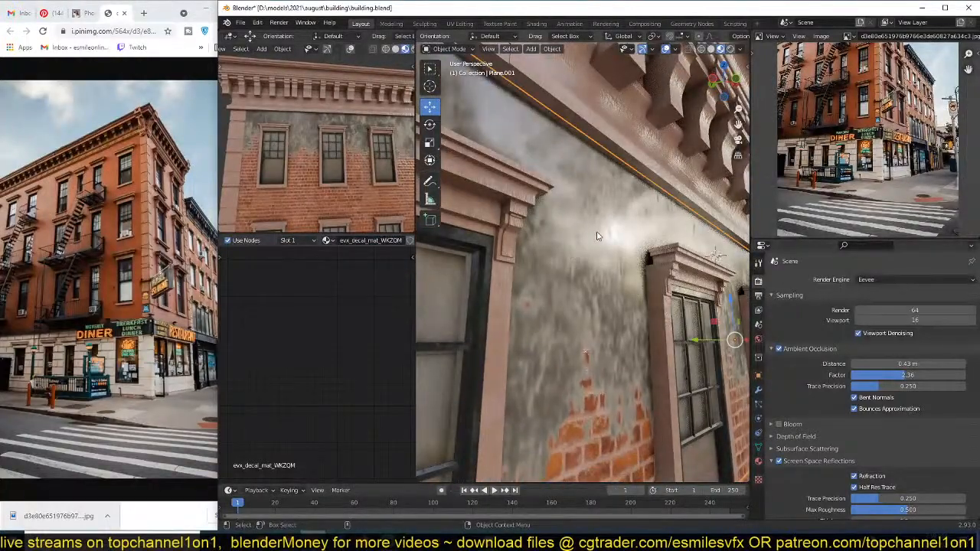
pyautogui.scroll(-2, 597, 236)
pyautogui.press('n')
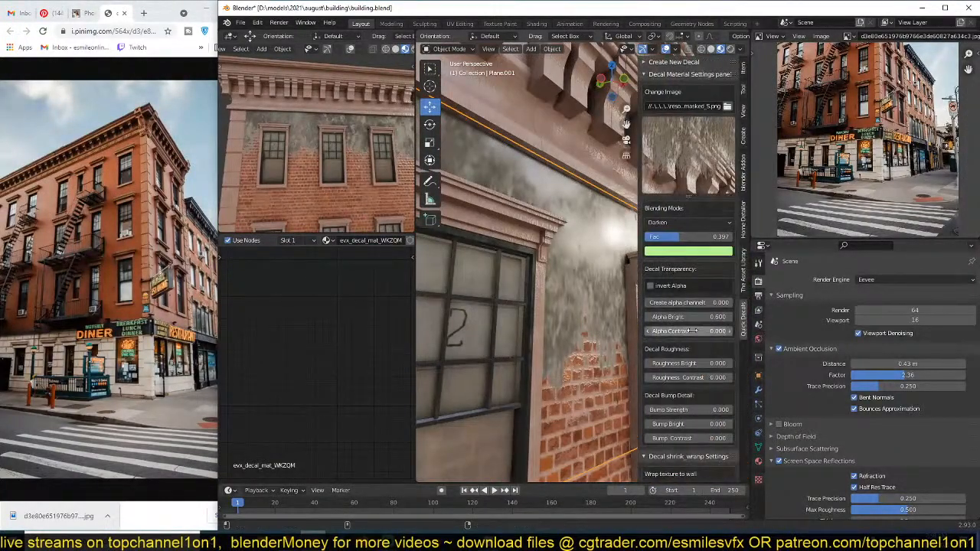
pyautogui.click(676, 75)
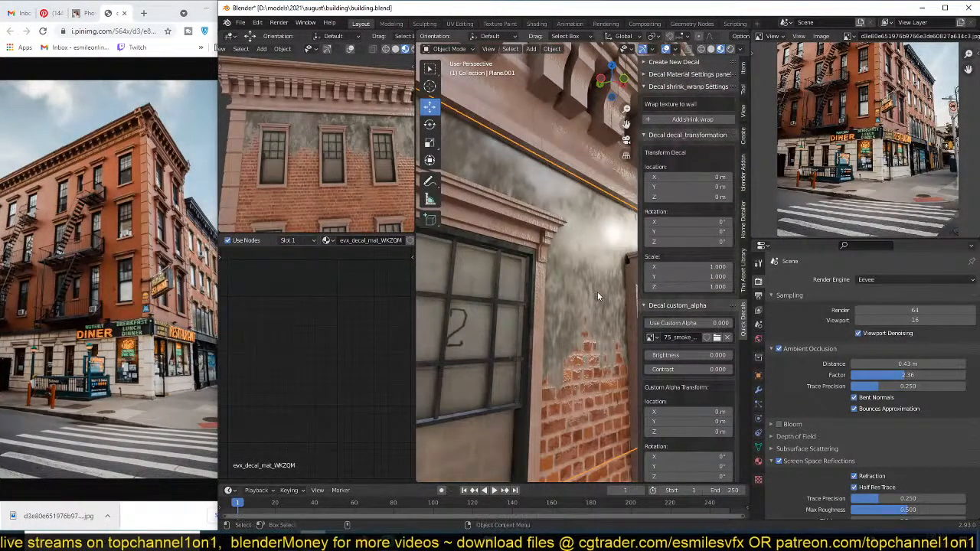
# Step: Set the stain decal's custom roughness usage to 1.000, with roughness brightness and contrast at 0.100
pyautogui.moveTo(597, 291); pyautogui.dragTo(608, 245, button='middle')
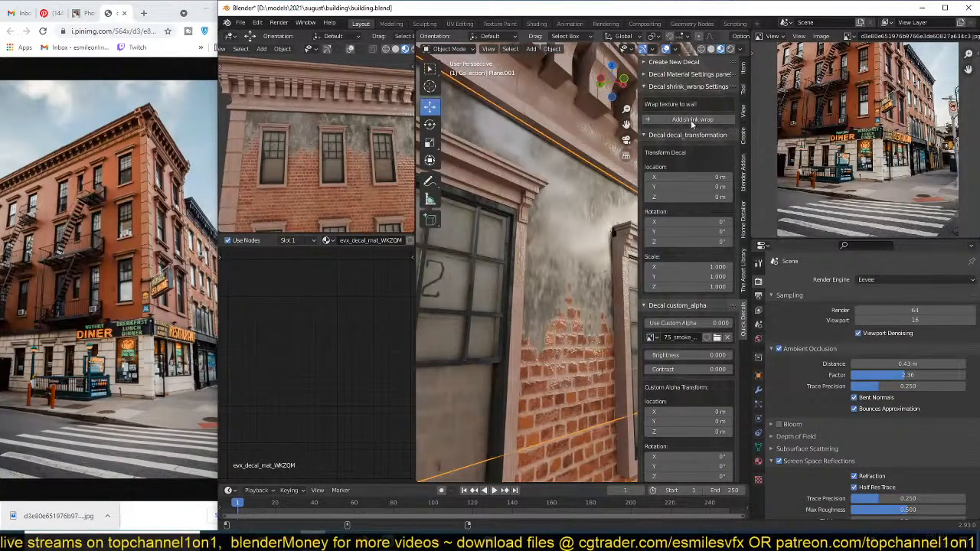
pyautogui.click(683, 87)
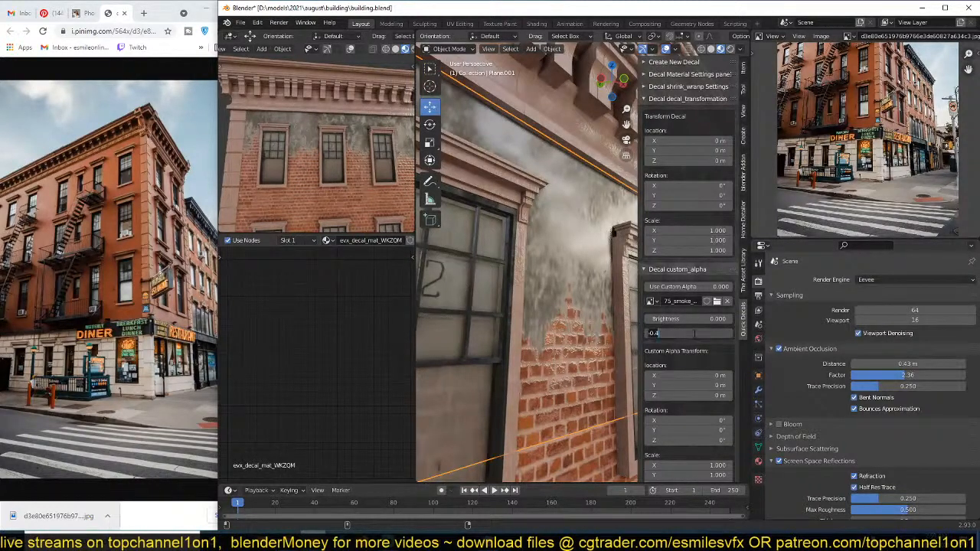
pyautogui.click(674, 100)
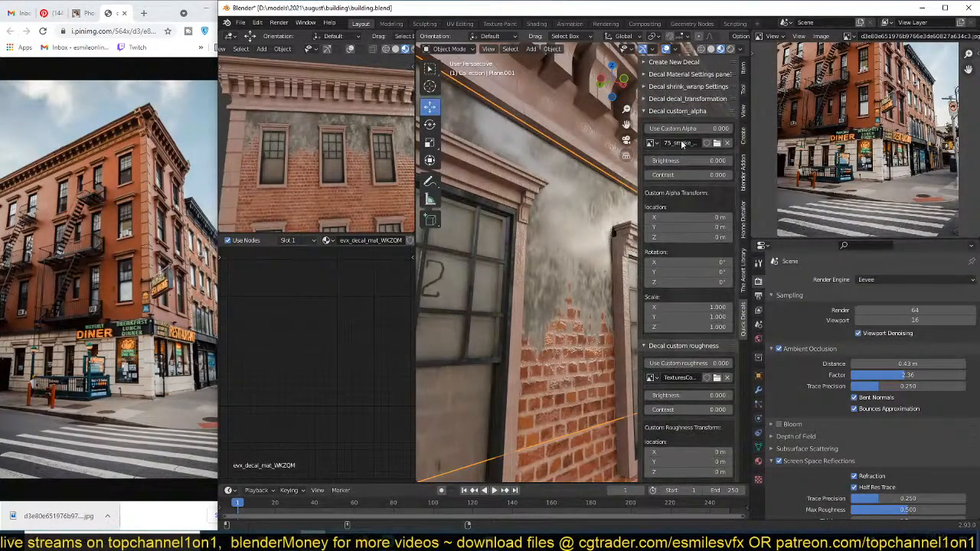
pyautogui.click(692, 112)
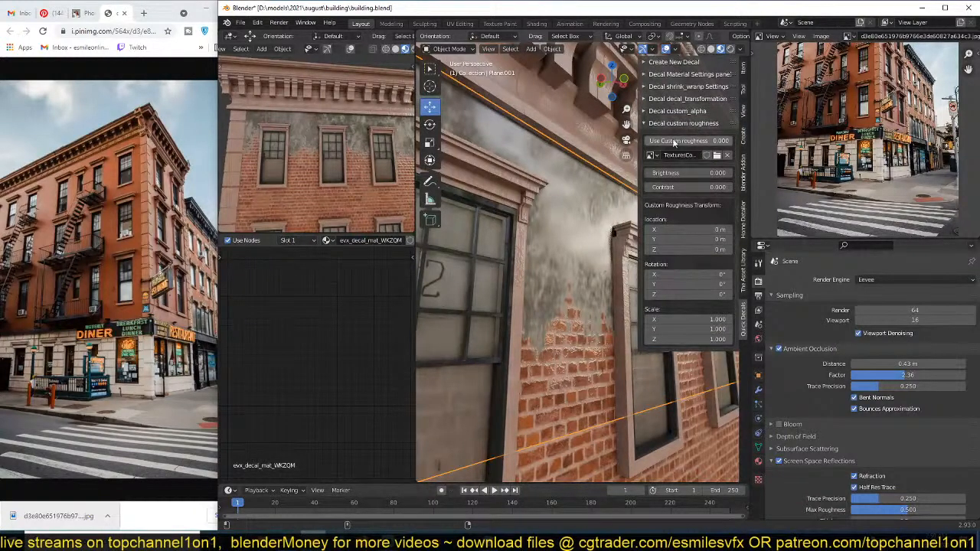
pyautogui.moveTo(673, 144); pyautogui.dragTo(700, 187)
# Step: Load the 69658706 distress image from the grunges folder as the decal's custom roughness texture and set its X scale to 3.000
pyautogui.click(714, 156)
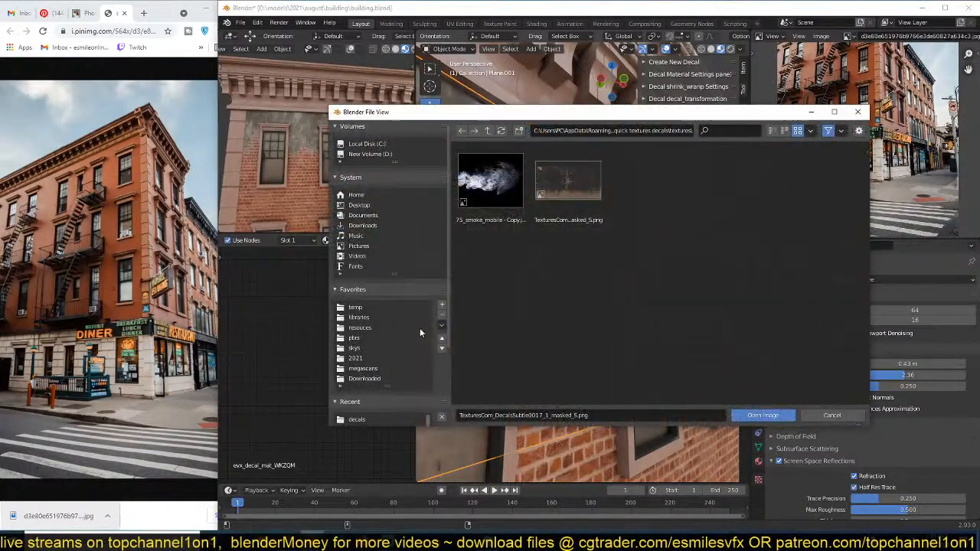
pyautogui.click(386, 326)
pyautogui.click(800, 182)
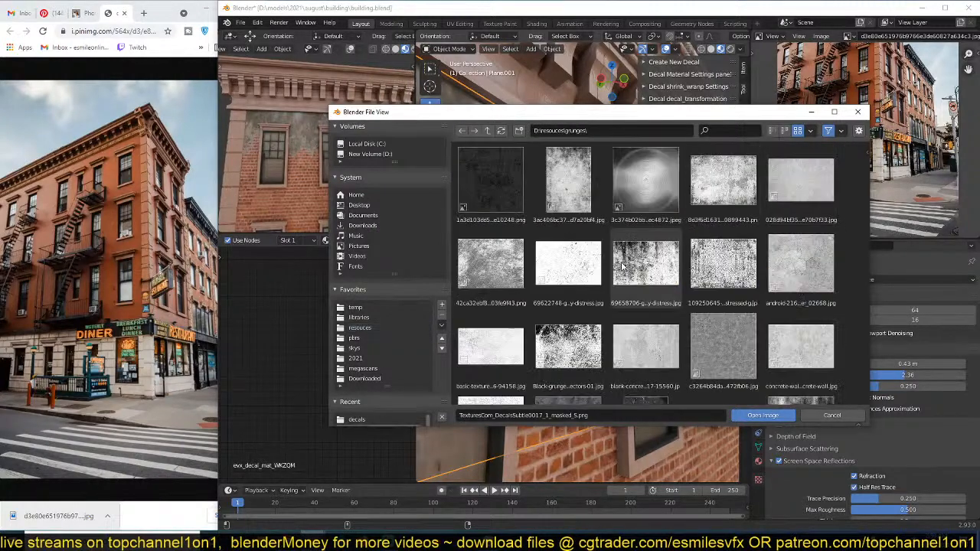
pyautogui.doubleClick(643, 268)
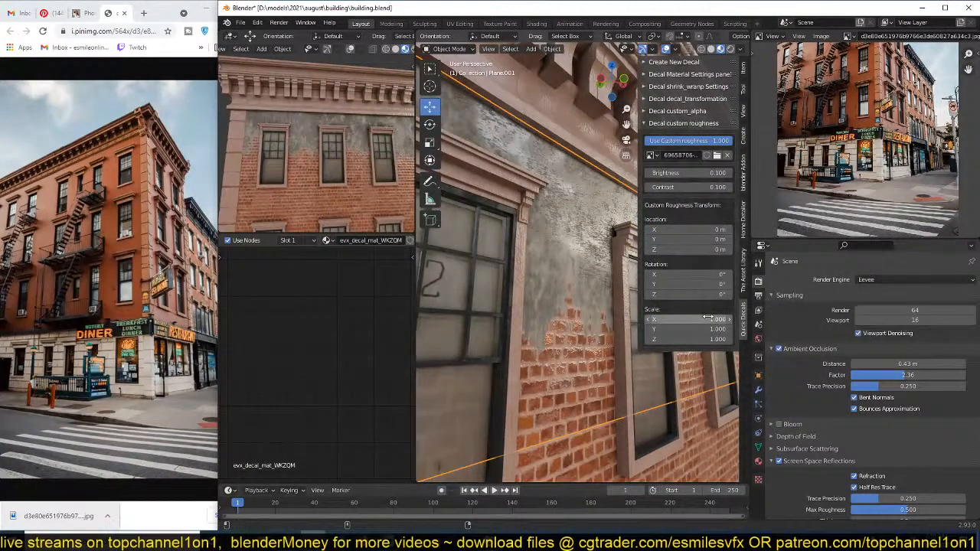
pyautogui.moveTo(689, 319); pyautogui.dragTo(760, 319)
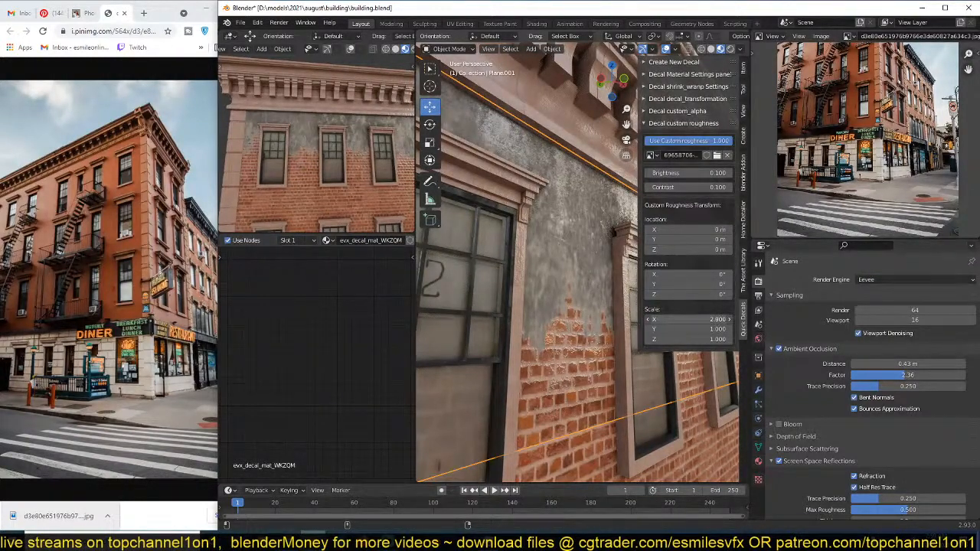
pyautogui.hotkey('alt', 'a')
# Step: Examine the stained facade from several angles, from the cornice and top-floor windows down to the plain ground-floor wall
pyautogui.scroll(-4, 535, 231)
pyautogui.scroll(-4, 577, 237)
pyautogui.moveTo(574, 236); pyautogui.dragTo(538, 268, button='middle')
pyautogui.scroll(-5, 343, 164)
pyautogui.moveTo(343, 164); pyautogui.dragTo(312, 122, button='middle')
pyautogui.scroll(6, 308, 157)
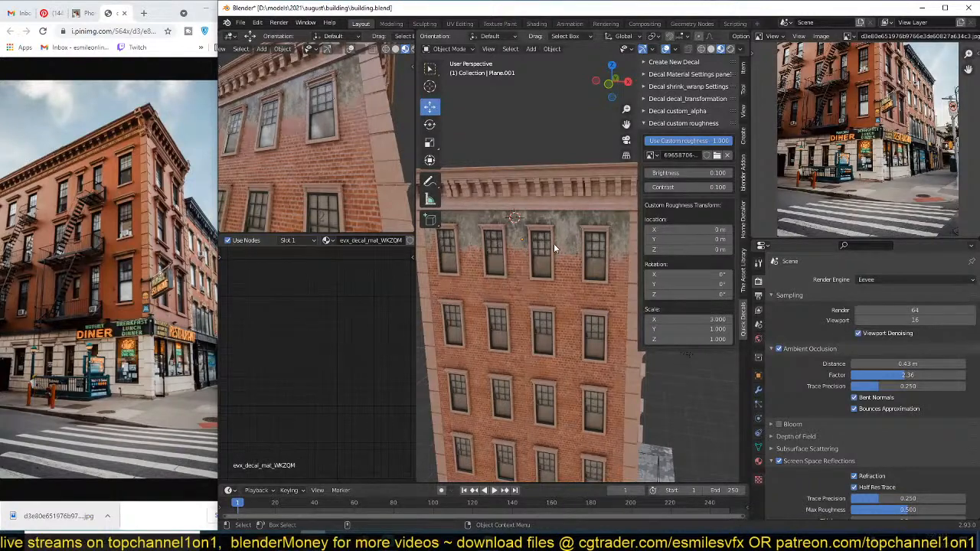
pyautogui.moveTo(553, 243); pyautogui.dragTo(548, 272, button='middle')
pyautogui.scroll(3, 552, 234)
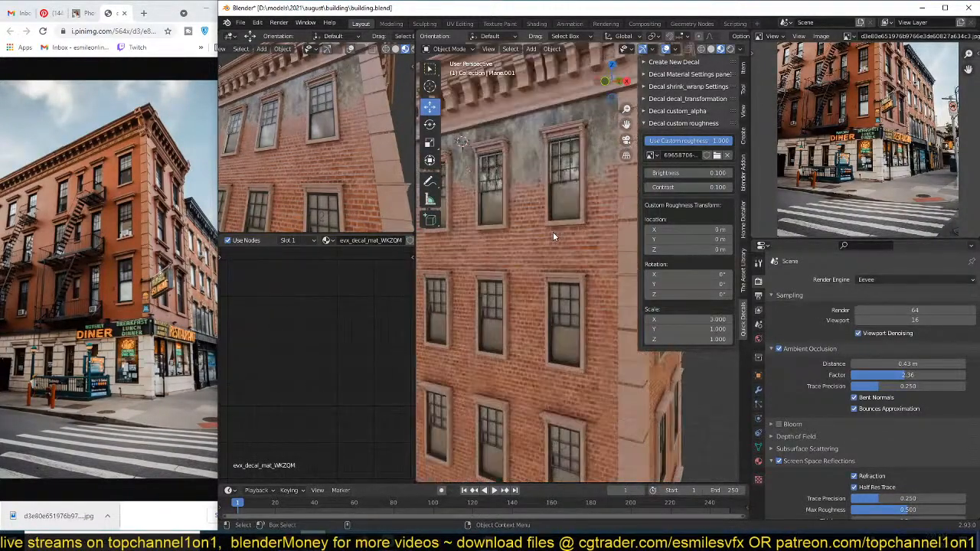
pyautogui.moveTo(553, 232); pyautogui.dragTo(564, 203, button='middle')
pyautogui.scroll(3, 548, 220)
pyautogui.scroll(-6, 567, 253)
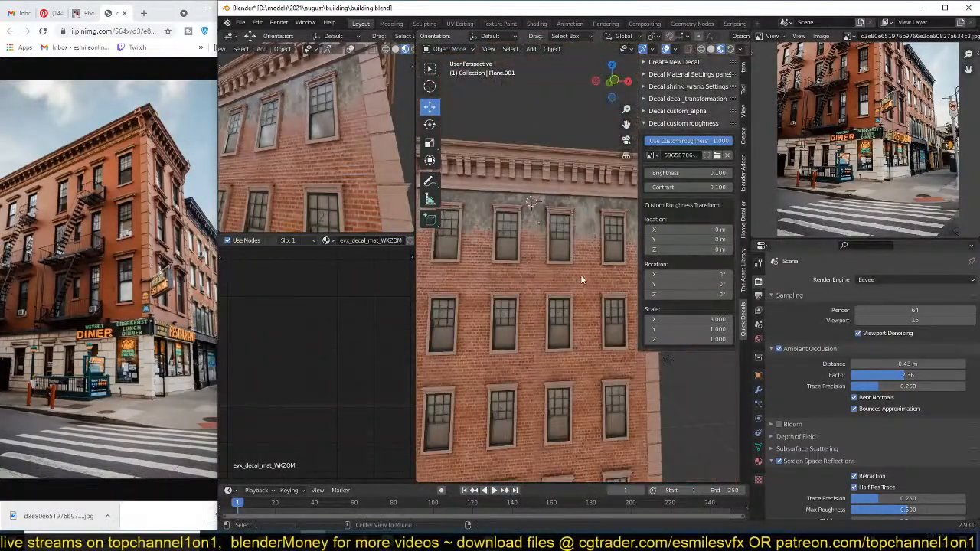
pyautogui.moveTo(581, 273); pyautogui.dragTo(613, 206, button='middle')
pyautogui.scroll(3, 540, 208)
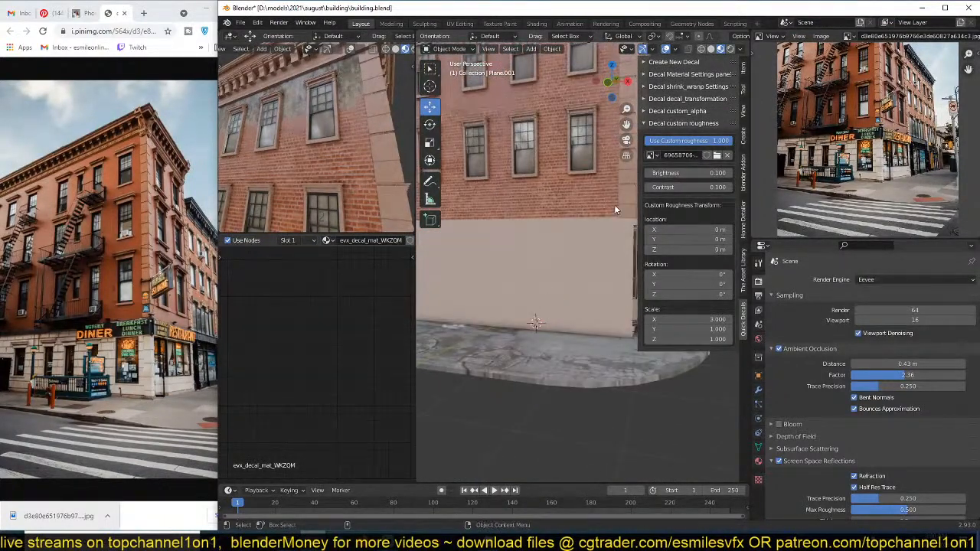
pyautogui.click(707, 62)
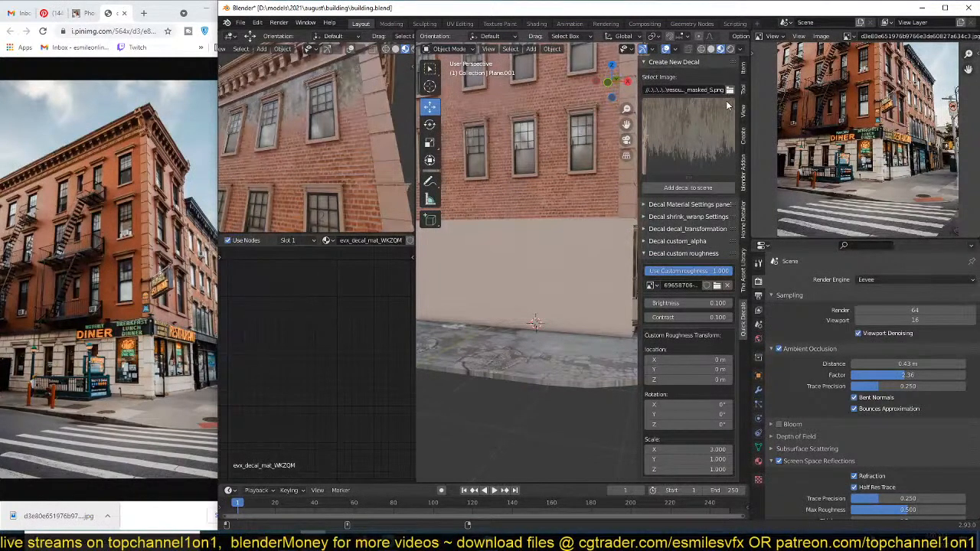
pyautogui.click(693, 189)
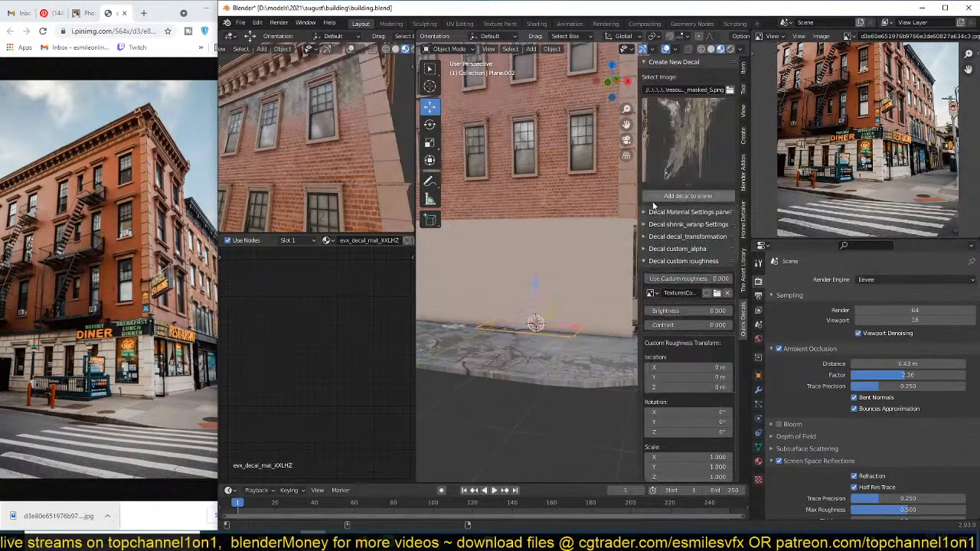
pyautogui.press('x')
pyautogui.click(579, 291)
# Step: Duplicate the top-floor stain decal and move the copy about 9.16 m down along Z to the plain ground-floor wall
pyautogui.scroll(-6, 572, 277)
pyautogui.scroll(2, 546, 218)
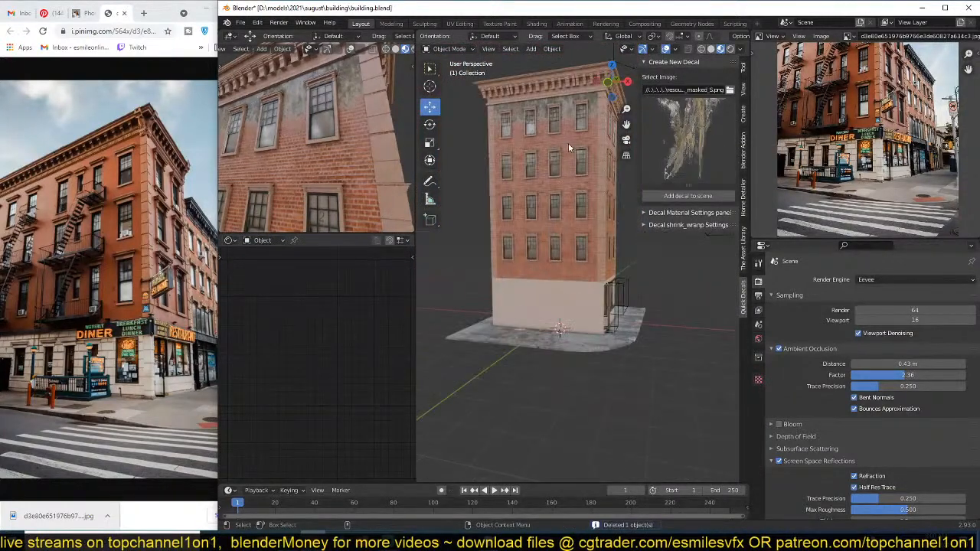
pyautogui.click(570, 101)
pyautogui.hotkey('shift', 'd')
pyautogui.press('z')
pyautogui.click(560, 333)
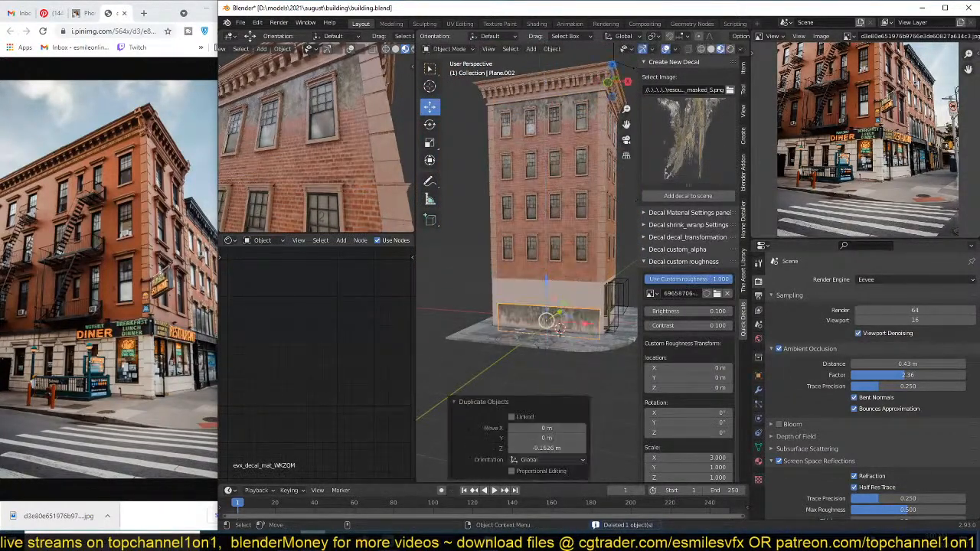
# Step: Rotate the duplicated stain decal 180° about the Y axis so its streaks rise from the ground
pyautogui.press('r')
pyautogui.press('z')
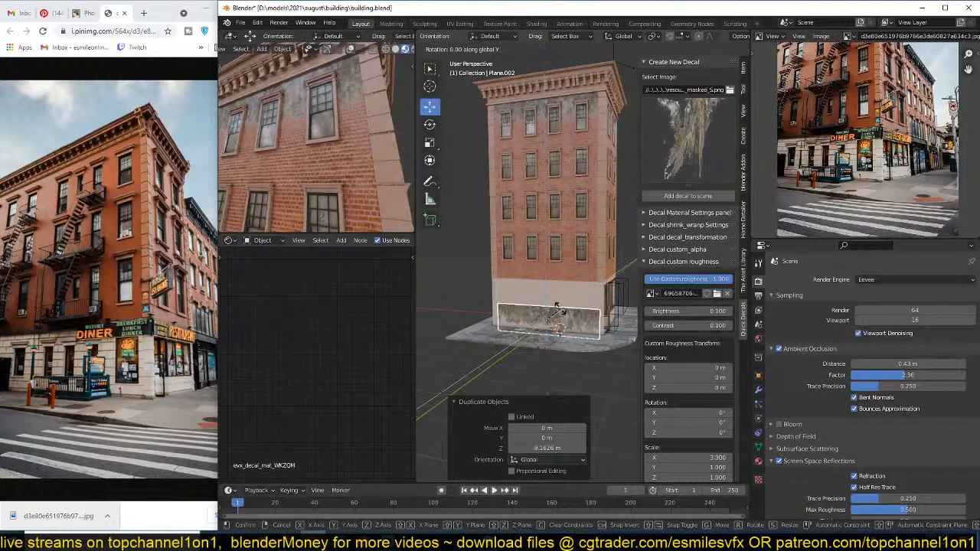
pyautogui.write('180')
pyautogui.press('Return')
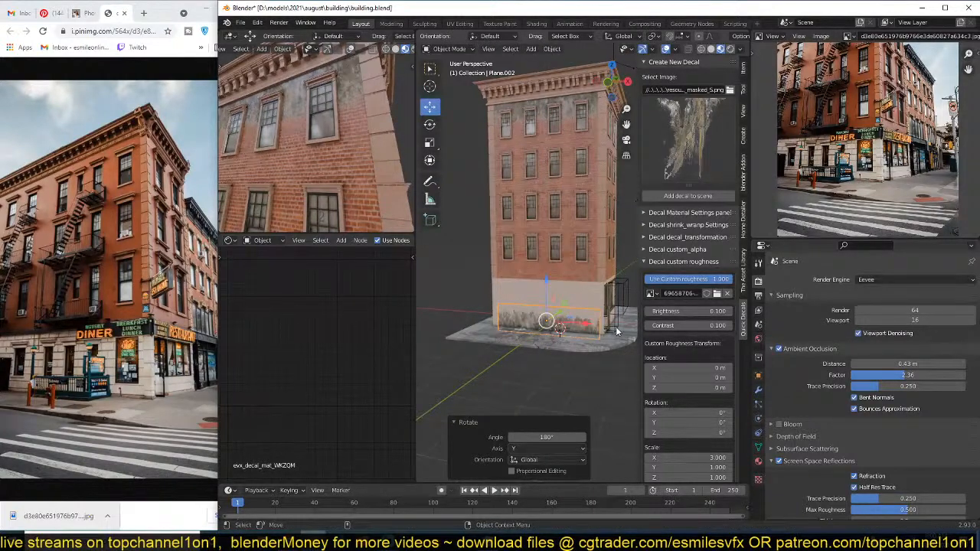
# Step: Scale the flipped decal along X to fit the ground-floor wall and shift it about 0.16 m in negative X
pyautogui.press('s')
pyautogui.press('x')
pyautogui.click(568, 328)
pyautogui.moveTo(583, 322); pyautogui.dragTo(578, 319)
# Step: Nudge the ground-floor stain decal slightly upward along Z against the sidewalk edge, then deselect it
pyautogui.press('KP_Decimal')
pyautogui.moveTo(578, 319); pyautogui.dragTo(558, 277, button='middle')
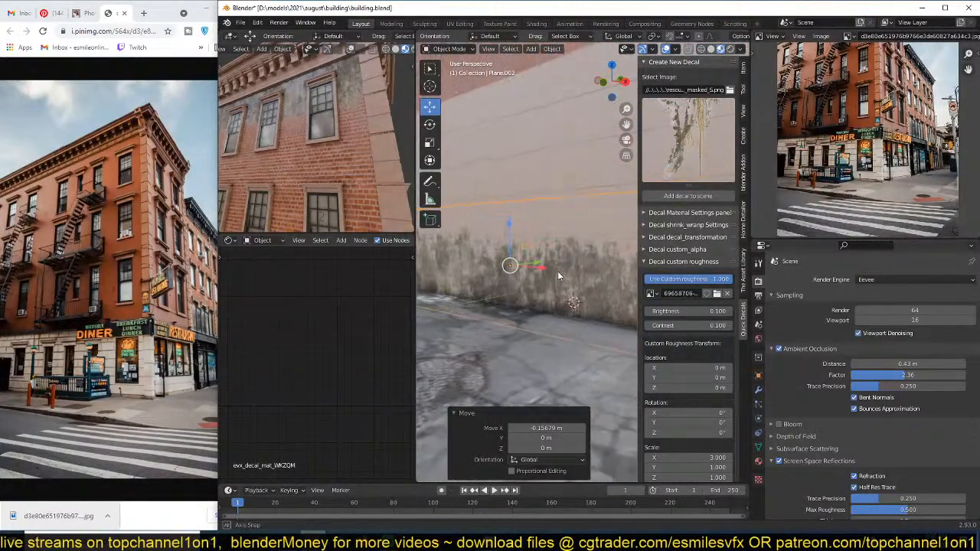
pyautogui.moveTo(512, 225); pyautogui.dragTo(512, 223)
pyautogui.scroll(-12, 320, 165)
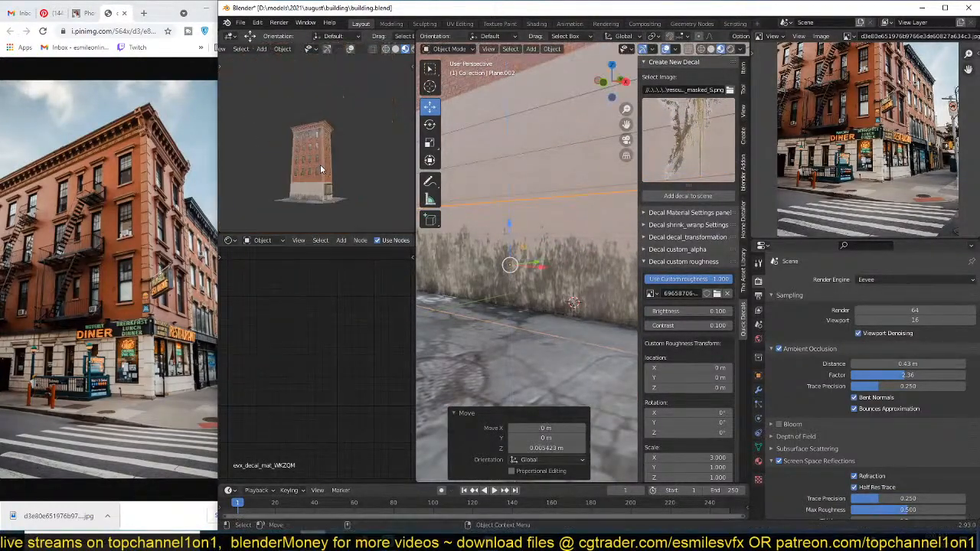
pyautogui.hotkey('alt', 'a')
pyautogui.scroll(6, 327, 190)
pyautogui.scroll(-1, 336, 150)
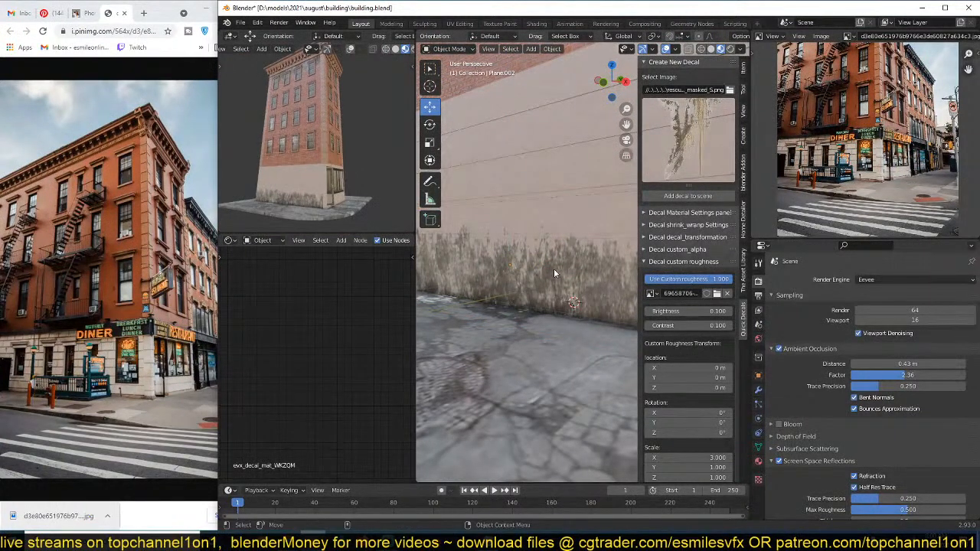
# Step: Flatten the ground-floor stain decal along Z and lower it to the sidewalk, then inspect it up close
pyautogui.click(555, 268)
pyautogui.scroll(-4, 579, 256)
pyautogui.press('s')
pyautogui.press('z')
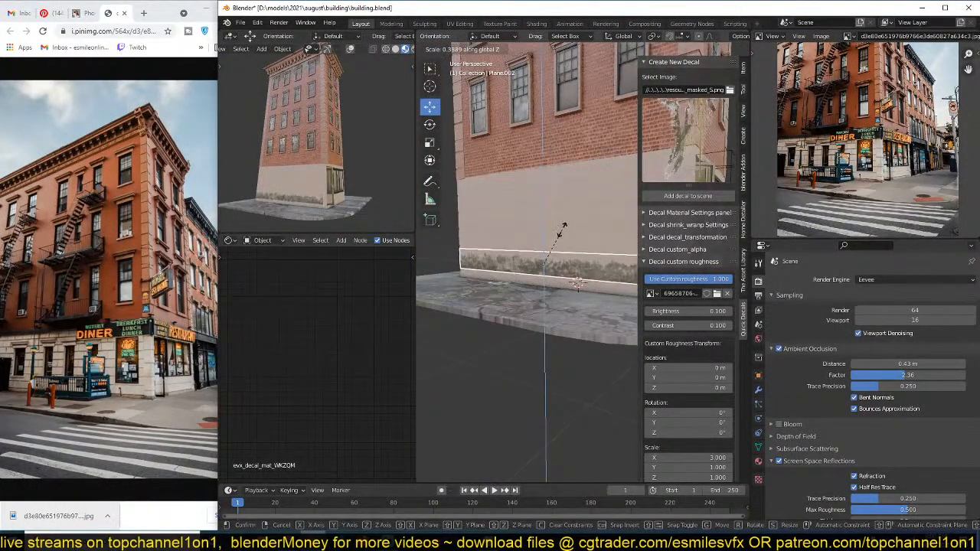
pyautogui.click(564, 222)
pyautogui.moveTo(544, 230); pyautogui.dragTo(545, 242)
pyautogui.hotkey('alt', 'a')
pyautogui.moveTo(551, 267); pyautogui.dragTo(542, 226, button='middle')
pyautogui.click(552, 231)
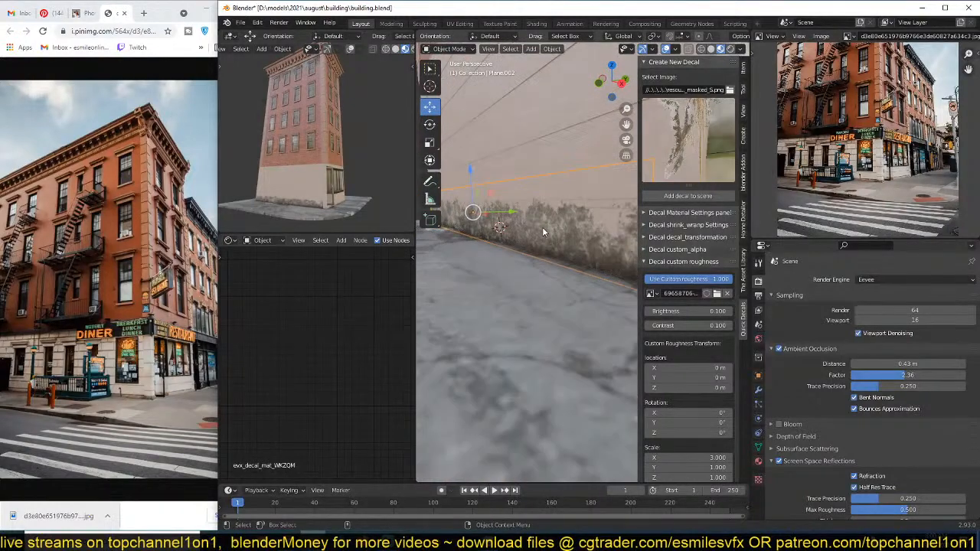
# Step: Choose a seamless TexturesCom grey wall texture from the walls folder in resouces as the image for a new decal
pyautogui.click(725, 91)
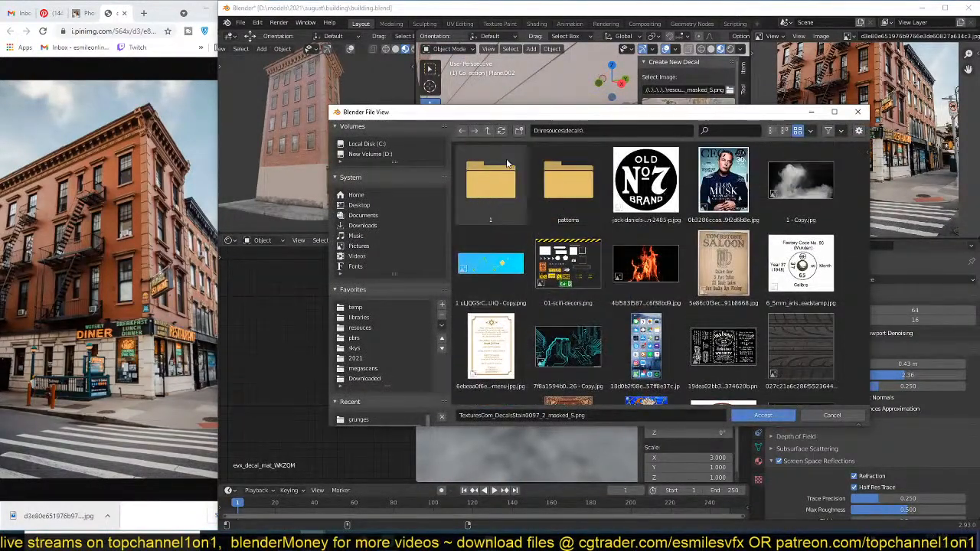
pyautogui.click(488, 131)
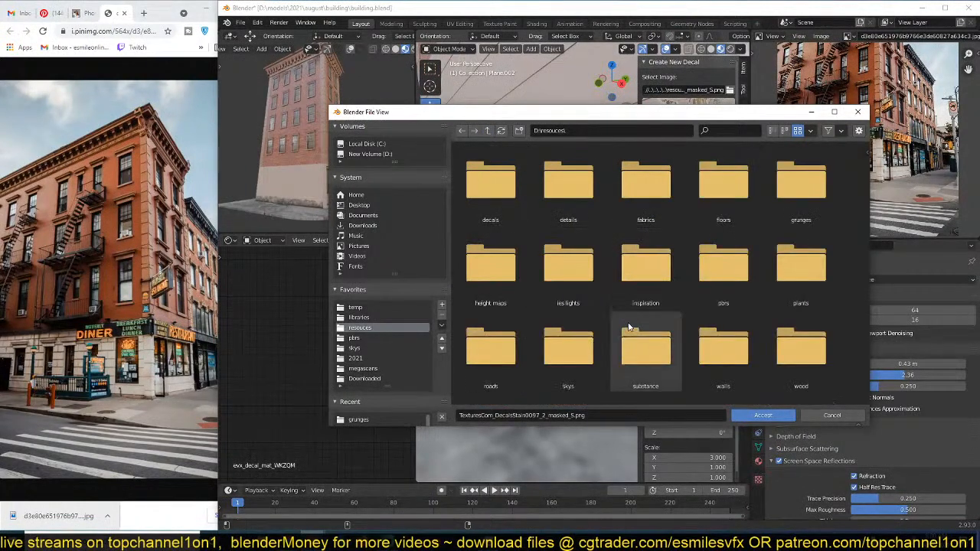
pyautogui.doubleClick(744, 342)
pyautogui.scroll(-8, 677, 329)
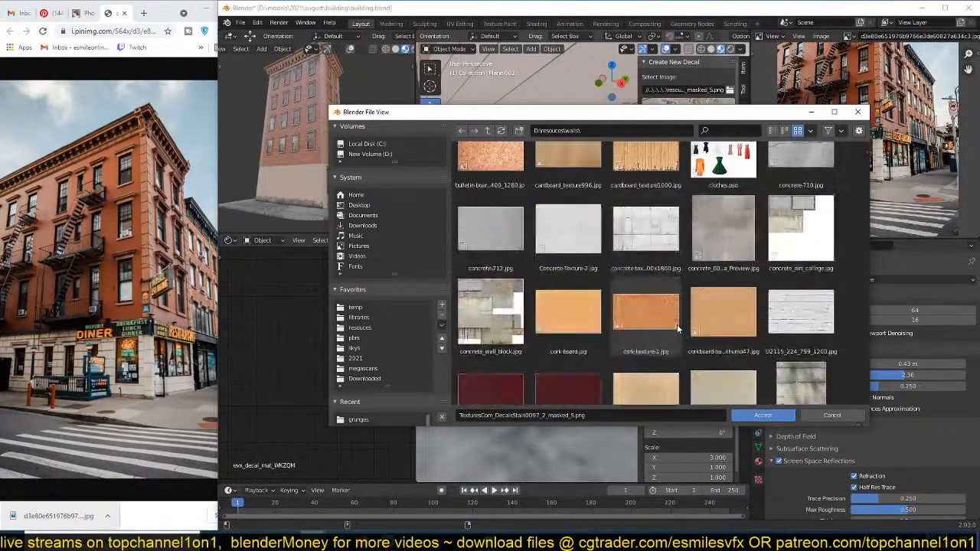
pyautogui.scroll(4, 677, 323)
pyautogui.scroll(-8, 677, 324)
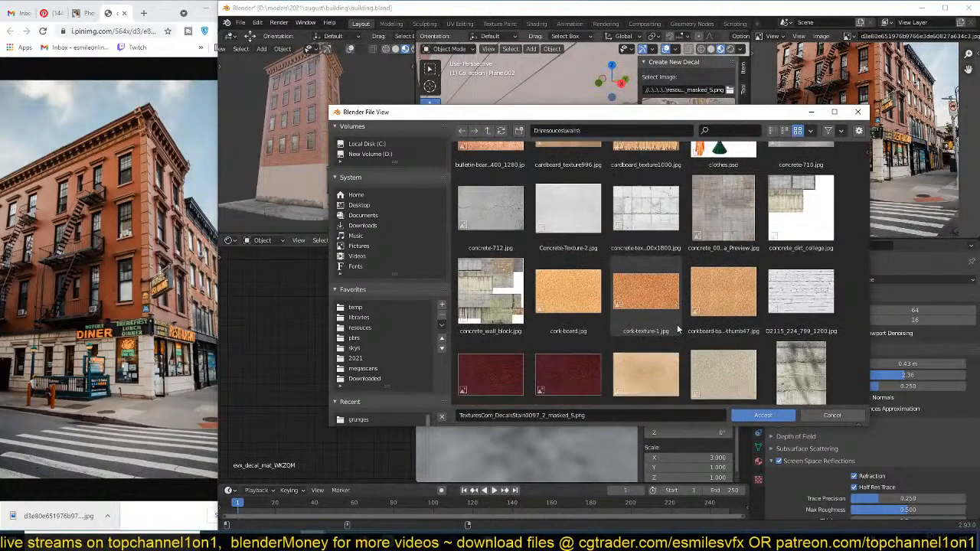
pyautogui.scroll(-10, 676, 328)
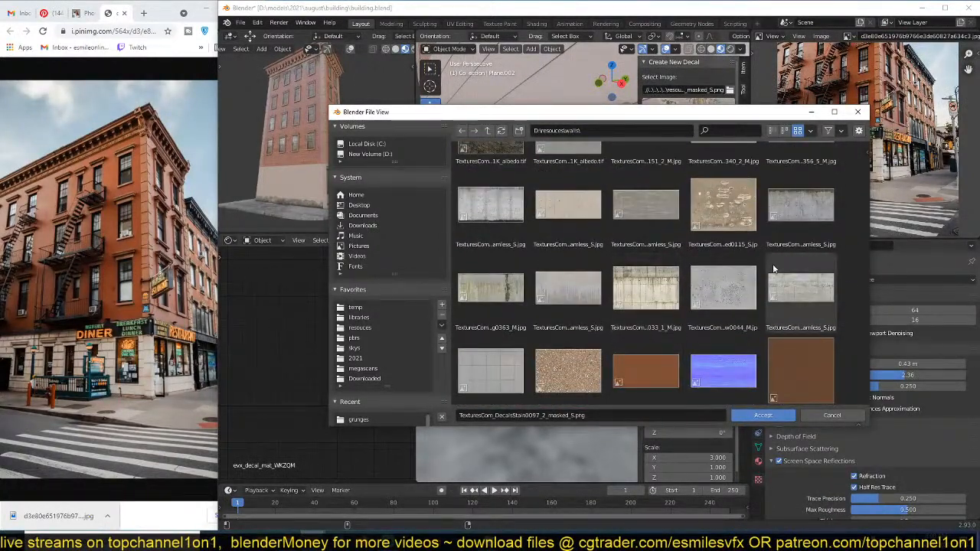
pyautogui.doubleClick(491, 214)
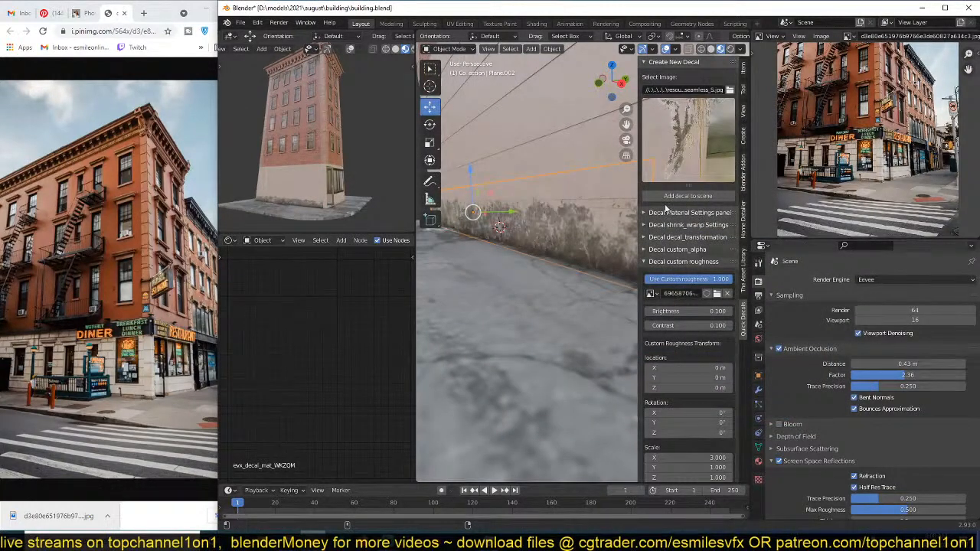
# Step: Replace the selected decal's image with TexturesCom_ConcreteBare0434_5_seamless_S.jpg from the walls folder in resouces
pyautogui.click(672, 63)
pyautogui.click(688, 75)
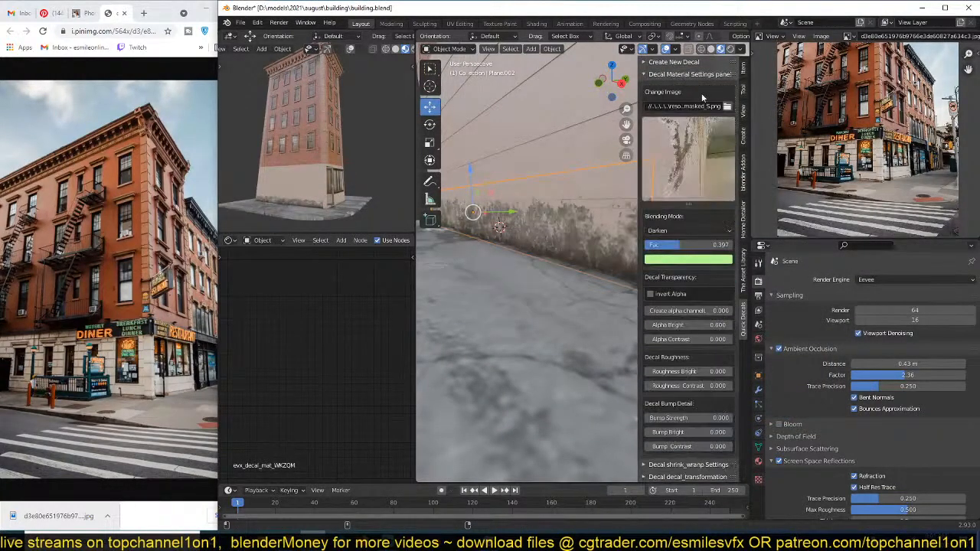
pyautogui.click(727, 107)
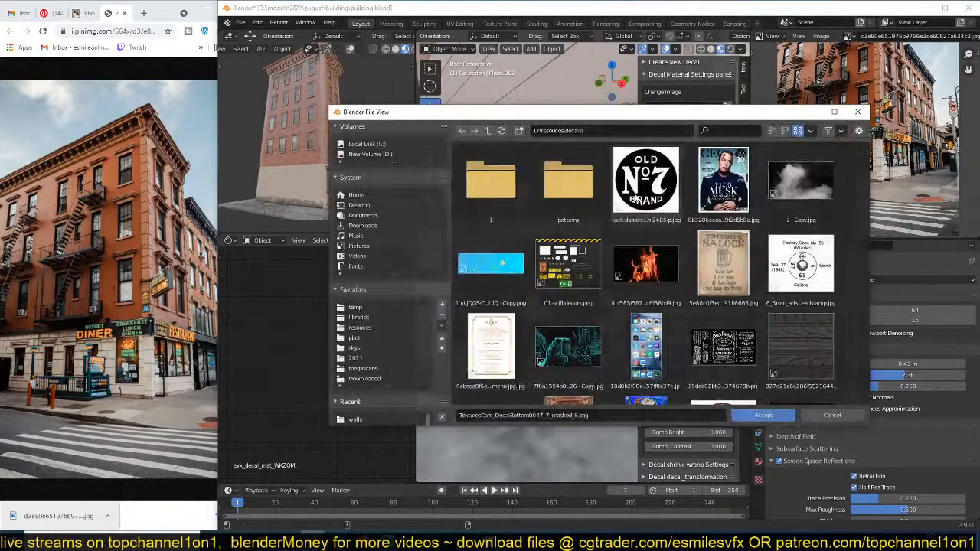
pyautogui.click(368, 328)
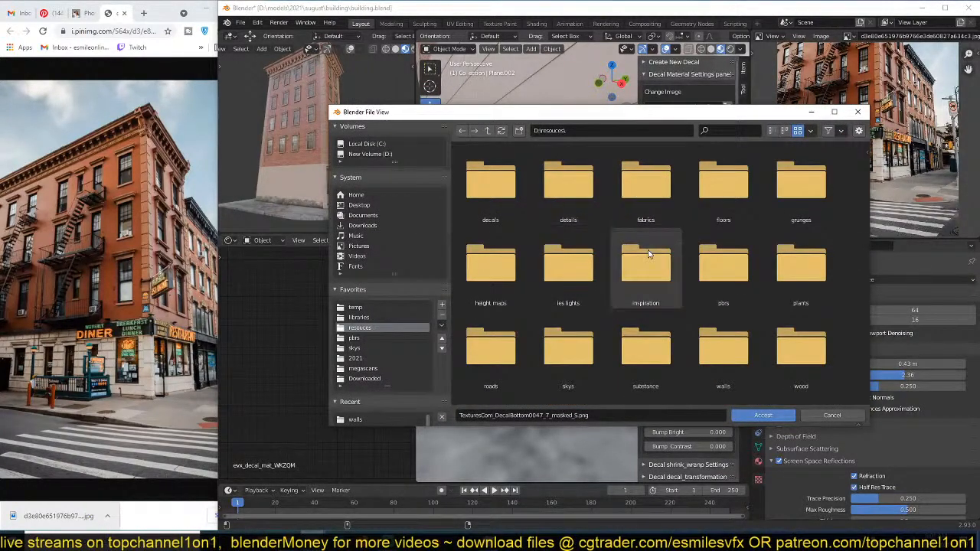
pyautogui.doubleClick(721, 348)
pyautogui.scroll(-5, 677, 337)
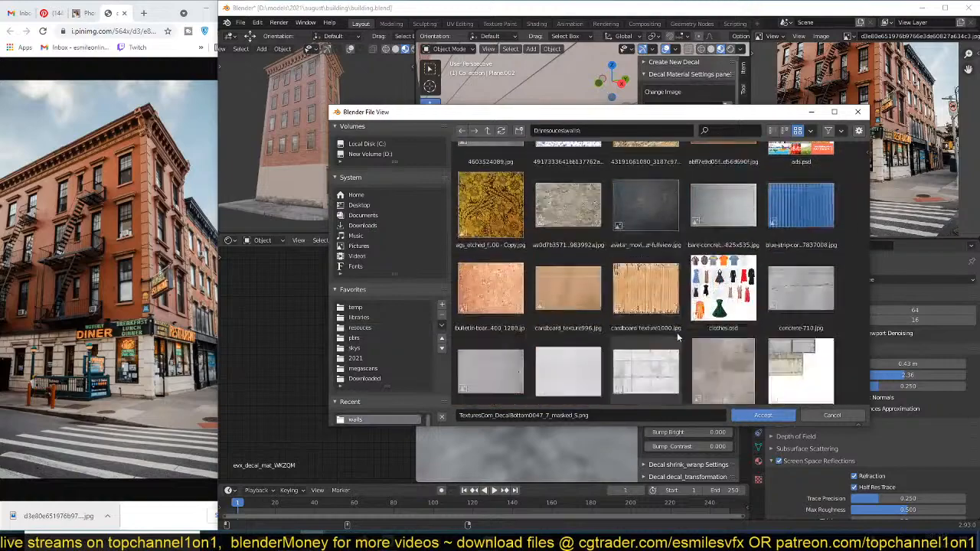
pyautogui.scroll(-12, 677, 338)
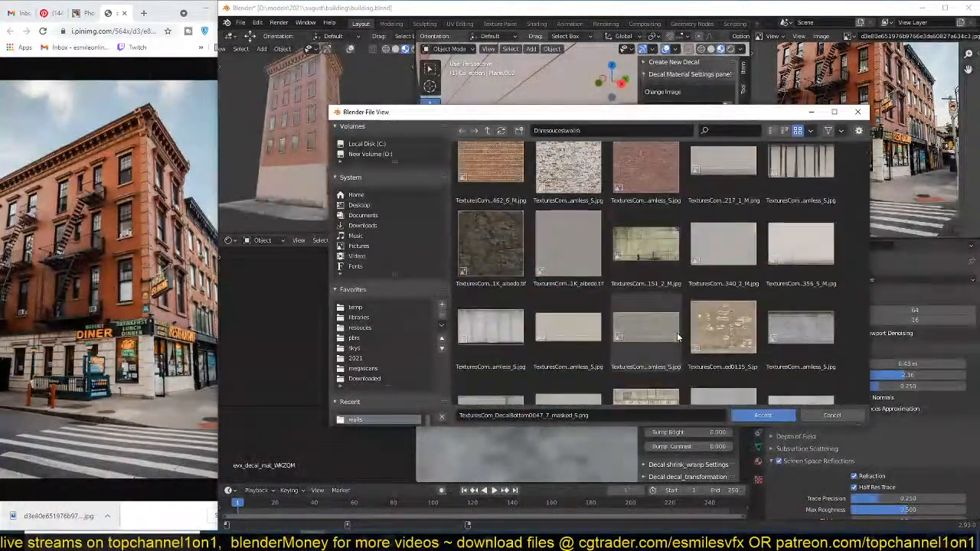
pyautogui.scroll(6, 677, 337)
pyautogui.scroll(-6, 677, 338)
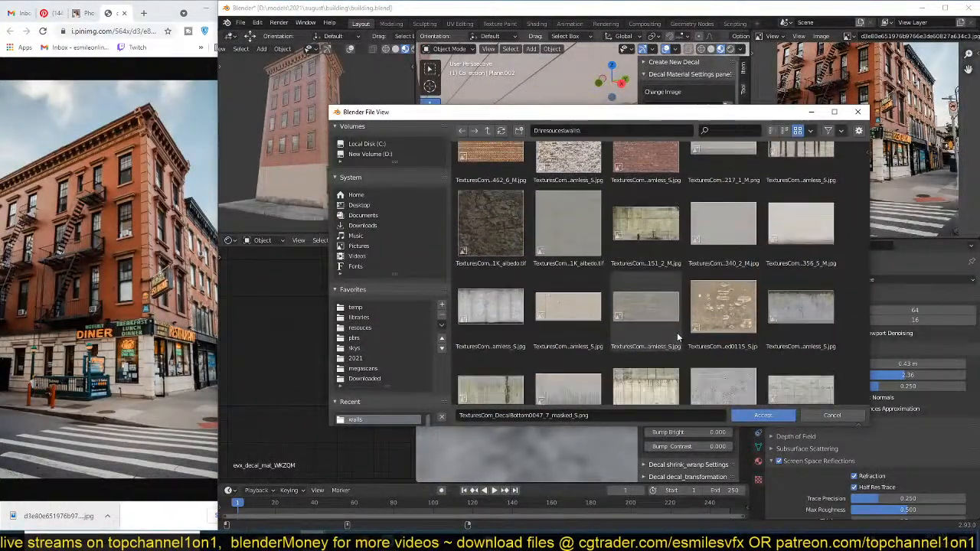
pyautogui.scroll(-2, 527, 283)
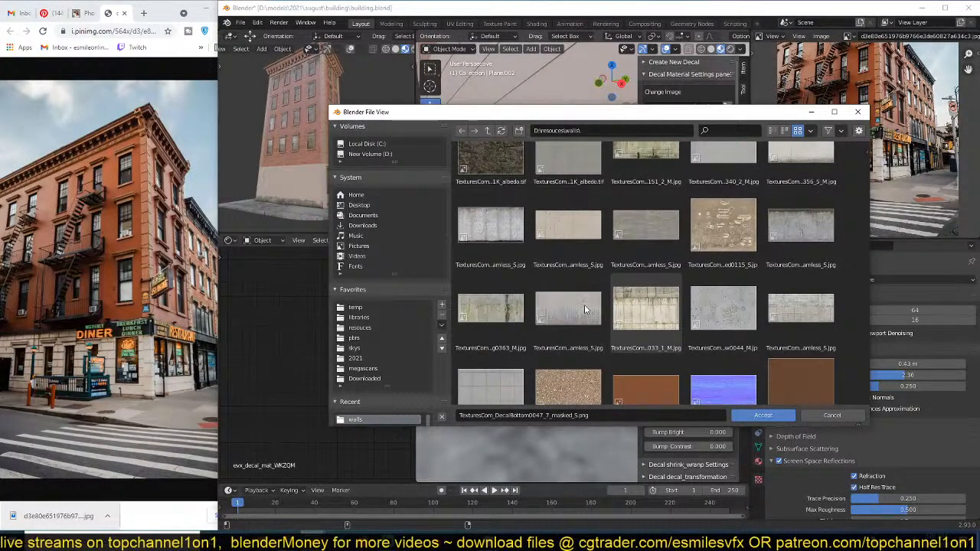
pyautogui.scroll(-10, 584, 308)
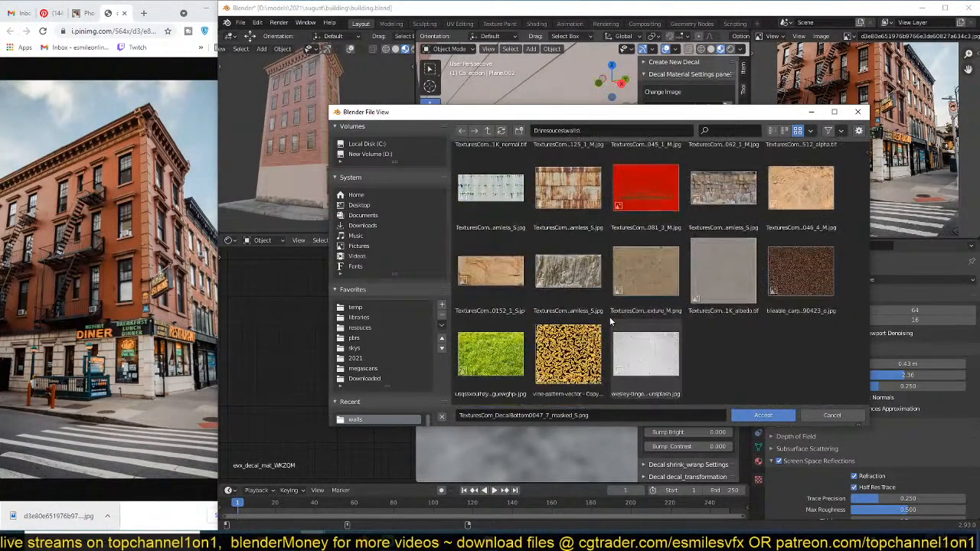
pyautogui.scroll(6, 610, 322)
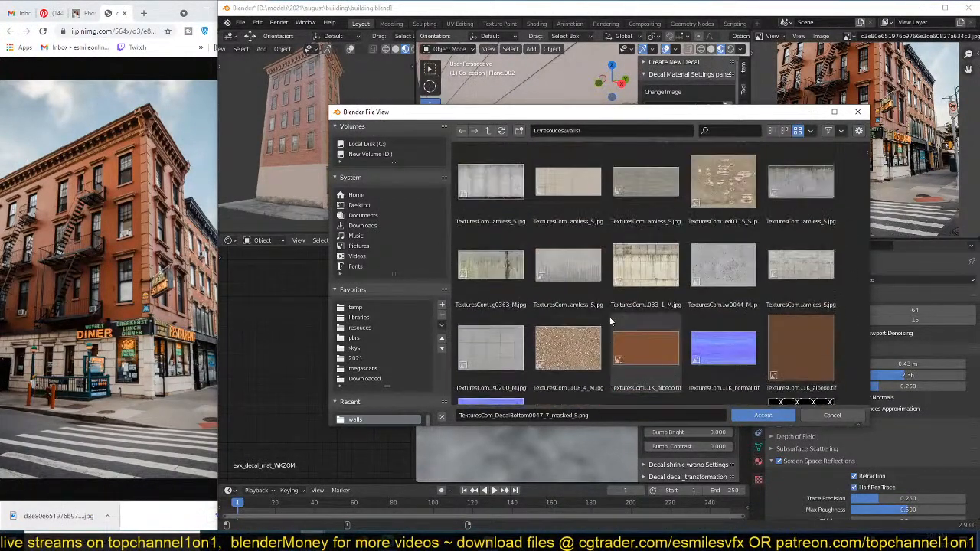
pyautogui.scroll(2, 610, 321)
pyautogui.doubleClick(490, 245)
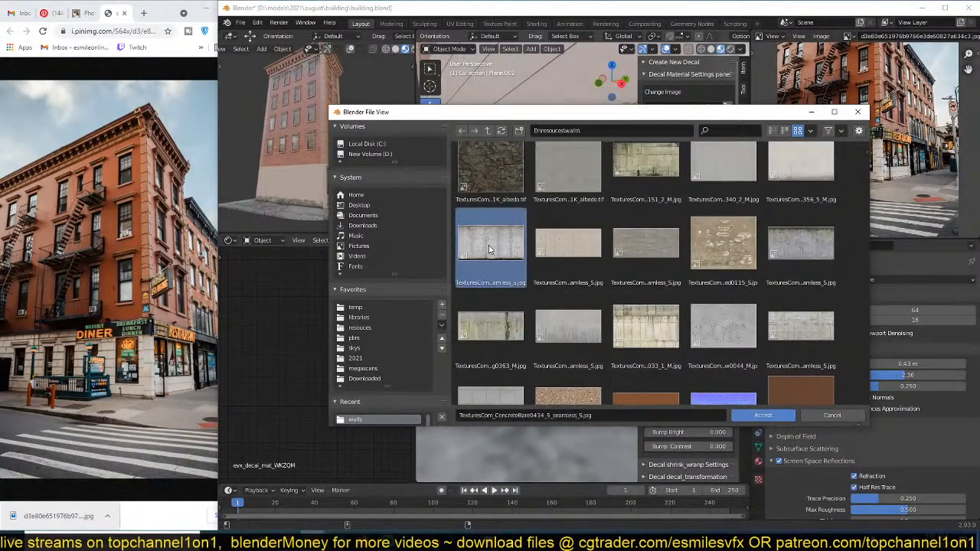
# Step: Stretch the concrete decal along Z, deselect it, then reselect it in solid shading and return to material preview
pyautogui.press('s')
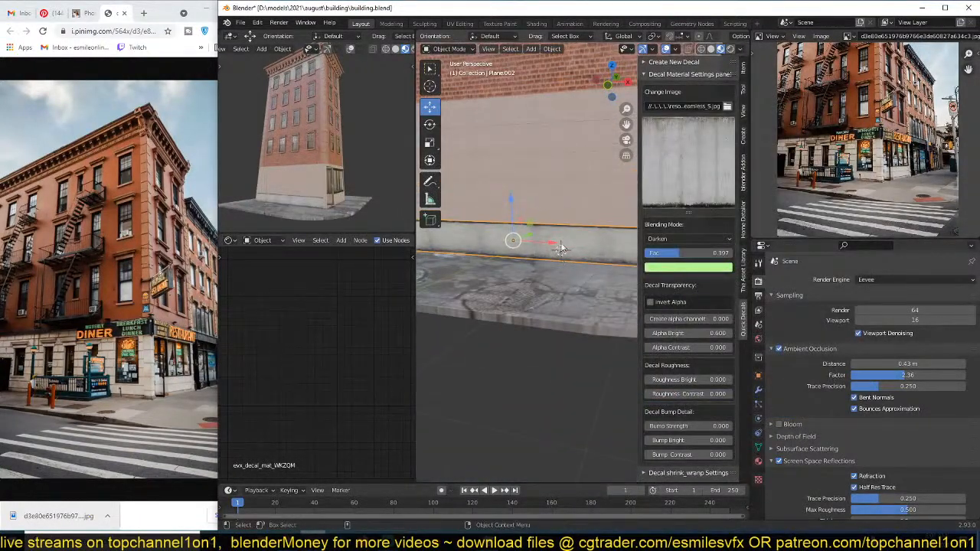
pyautogui.press('z')
pyautogui.click(571, 170)
pyautogui.hotkey('alt', 'a')
pyautogui.press('z')
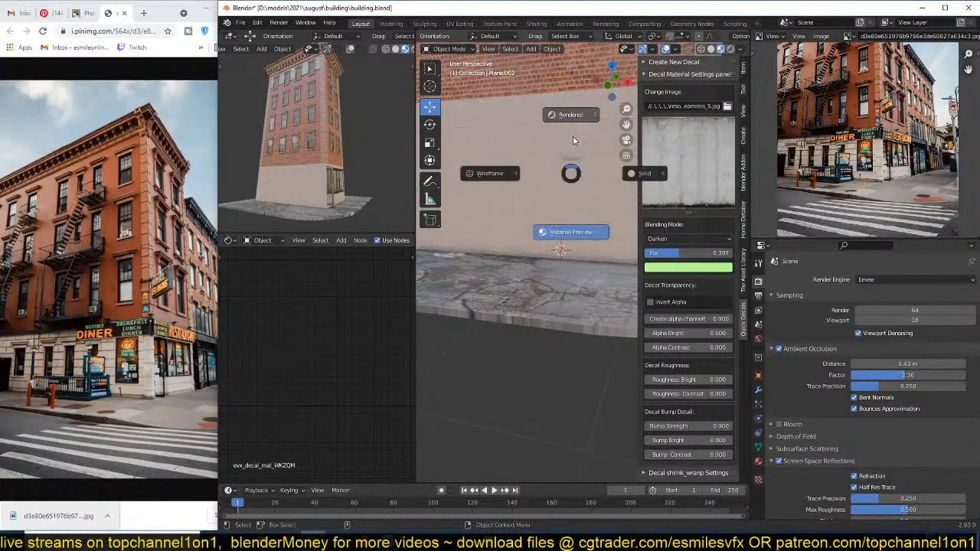
pyautogui.click(573, 118)
pyautogui.press('z')
pyautogui.click(601, 239)
pyautogui.click(578, 192)
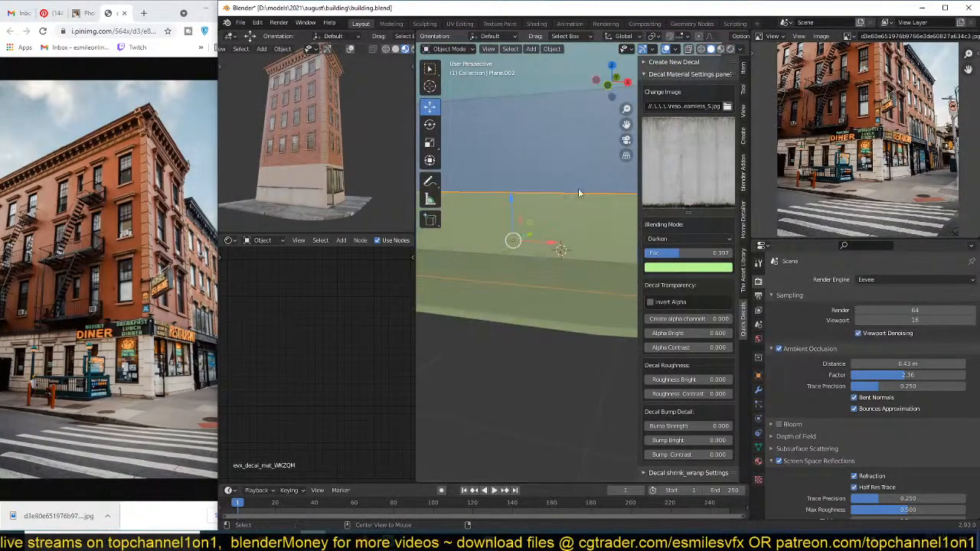
pyautogui.click(720, 49)
pyautogui.scroll(-4, 556, 185)
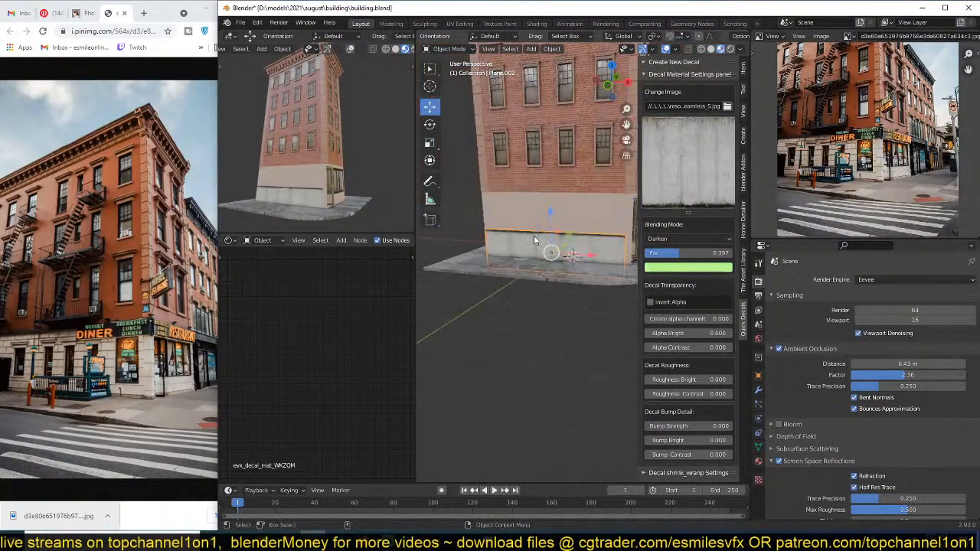
# Step: Scale the concrete decal by about 2.045 along Z and raise it about 0.53 m against the ground-floor wall
pyautogui.press('s')
pyautogui.press('z')
pyautogui.click(569, 188)
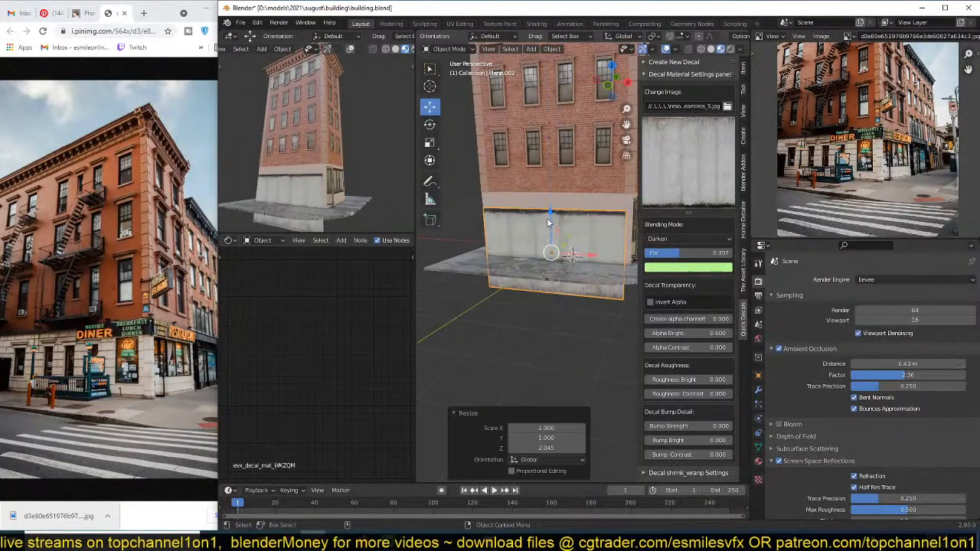
pyautogui.moveTo(550, 215); pyautogui.dragTo(550, 198)
pyautogui.moveTo(591, 233)
pyautogui.mouseDown(button='middle')
pyautogui.moveTo(586, 223)
pyautogui.moveTo(572, 232)
pyautogui.moveTo(598, 246)
pyautogui.mouseUp(button='middle')
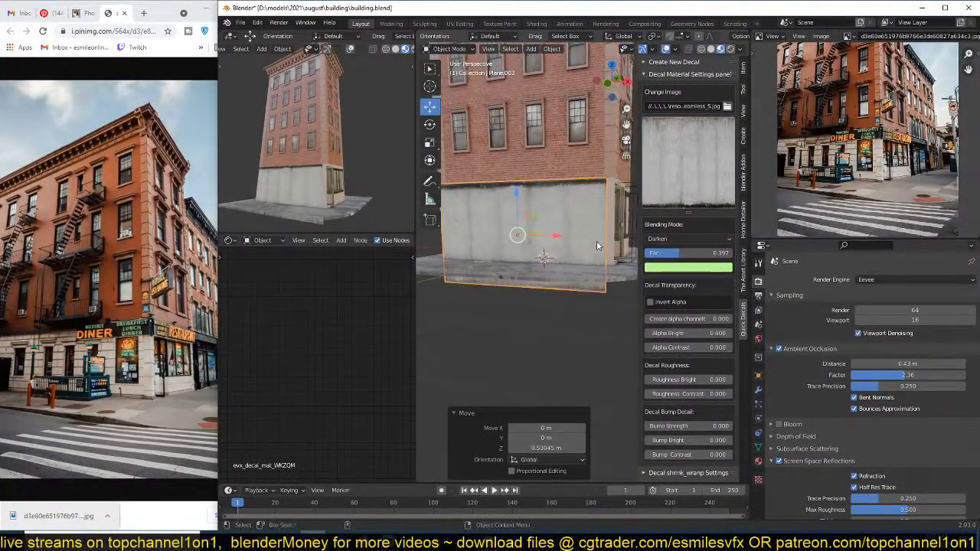
# Step: Widen the concrete decal by 1.058 along X and shift it about 0.05 m along X toward the storefront corner
pyautogui.press('s')
pyautogui.press('x')
pyautogui.click(601, 246)
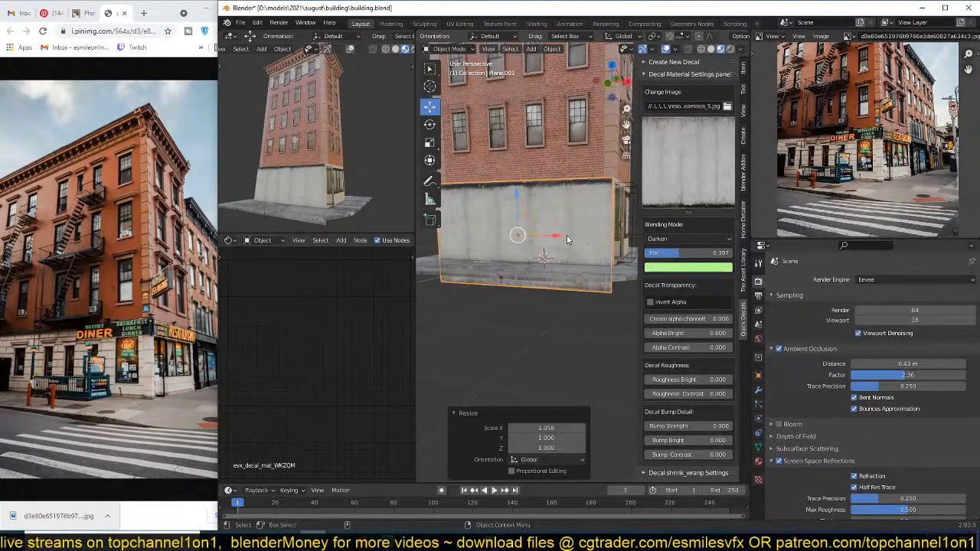
pyautogui.moveTo(565, 235); pyautogui.dragTo(571, 236)
# Step: Fit the decal's height to the ground-floor wall by shortening it along Z, raising it about 0.37 m and scaling it 1.060 along Z
pyautogui.press('s')
pyautogui.press('z')
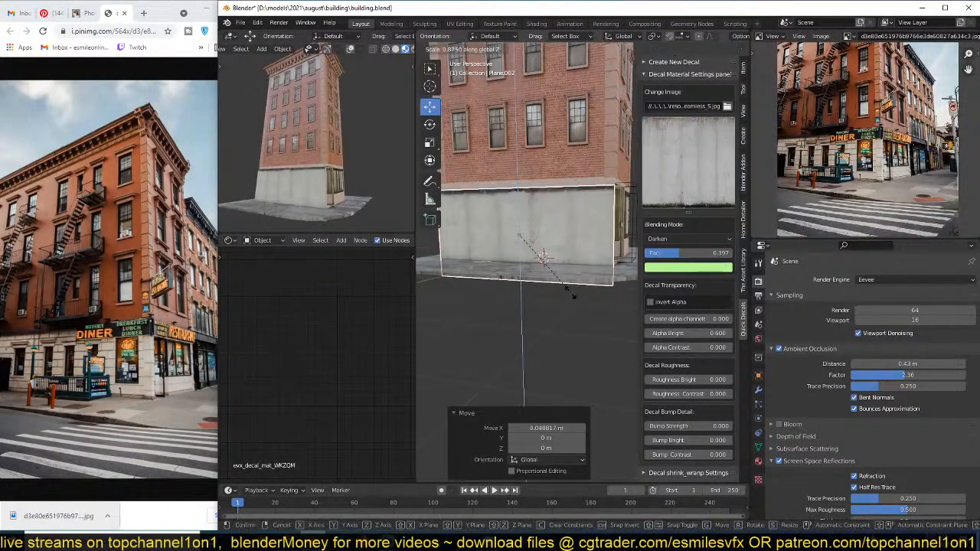
pyautogui.click(565, 281)
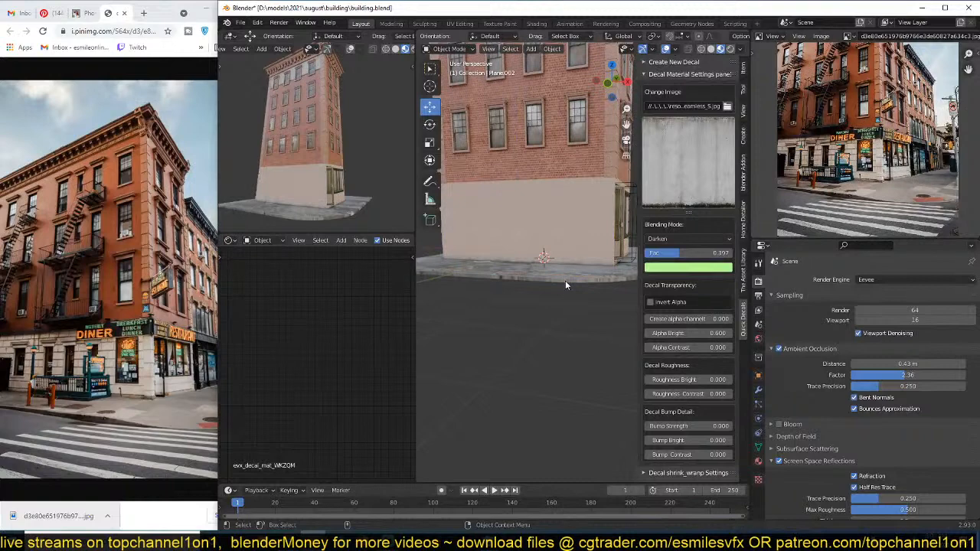
pyautogui.click(566, 277)
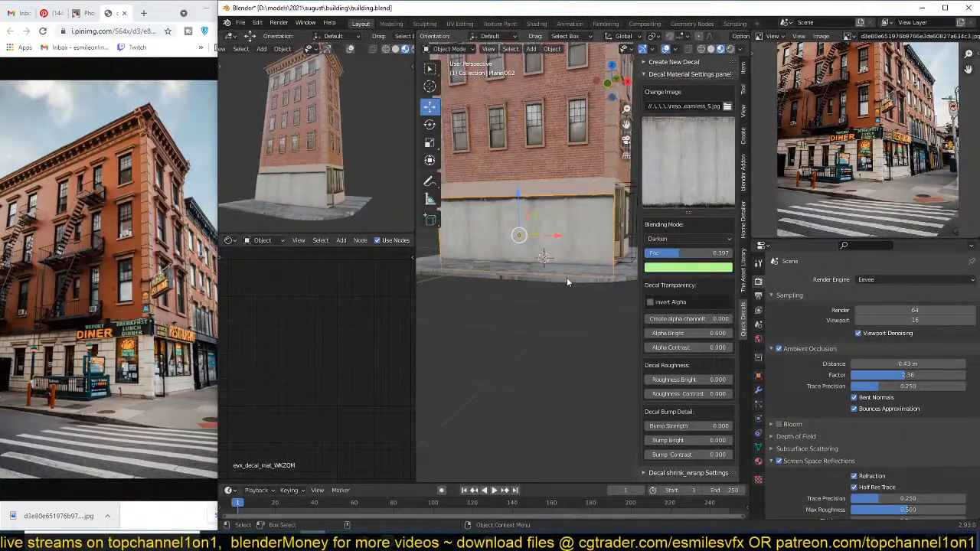
pyautogui.press('g')
pyautogui.press('z')
pyautogui.click(565, 280)
pyautogui.press('s')
pyautogui.press('z')
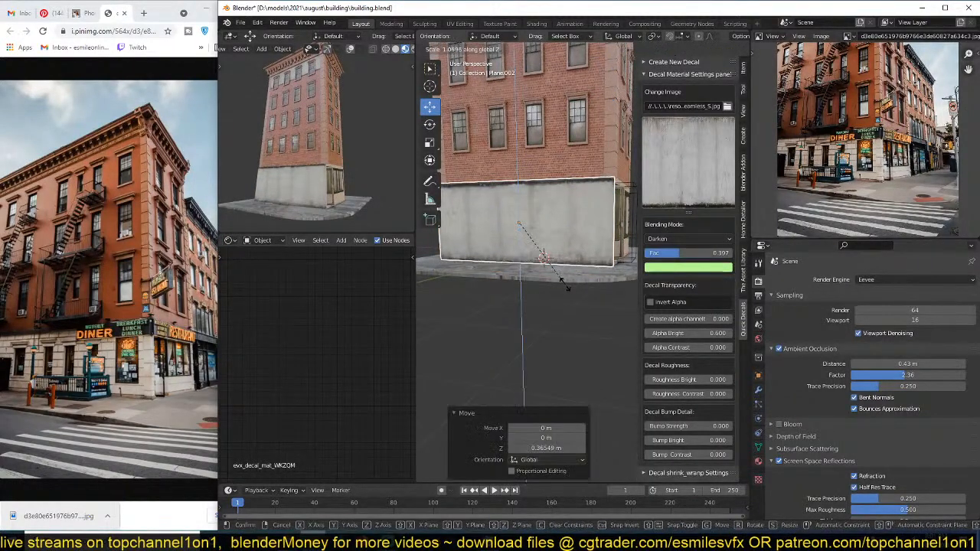
pyautogui.click(563, 283)
pyautogui.moveTo(556, 289)
pyautogui.mouseDown(button='middle')
pyautogui.moveTo(548, 298)
pyautogui.moveTo(570, 276)
pyautogui.mouseUp(button='middle')
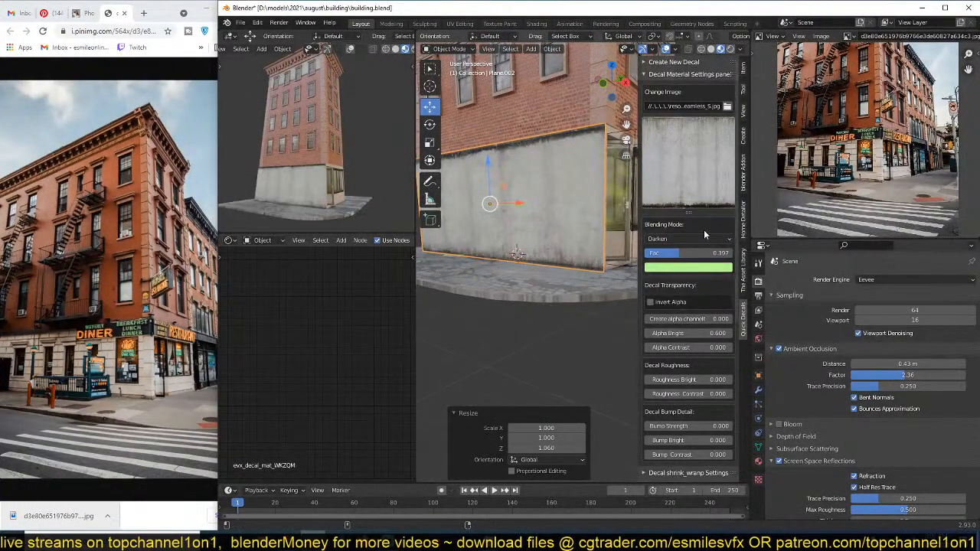
# Step: Set the concrete decal's Create alpha channel value to 1.000 and enable Invert Alpha
pyautogui.moveTo(523, 222)
pyautogui.mouseDown(button='middle')
pyautogui.moveTo(576, 222)
pyautogui.moveTo(567, 235)
pyautogui.moveTo(529, 208)
pyautogui.mouseUp(button='middle')
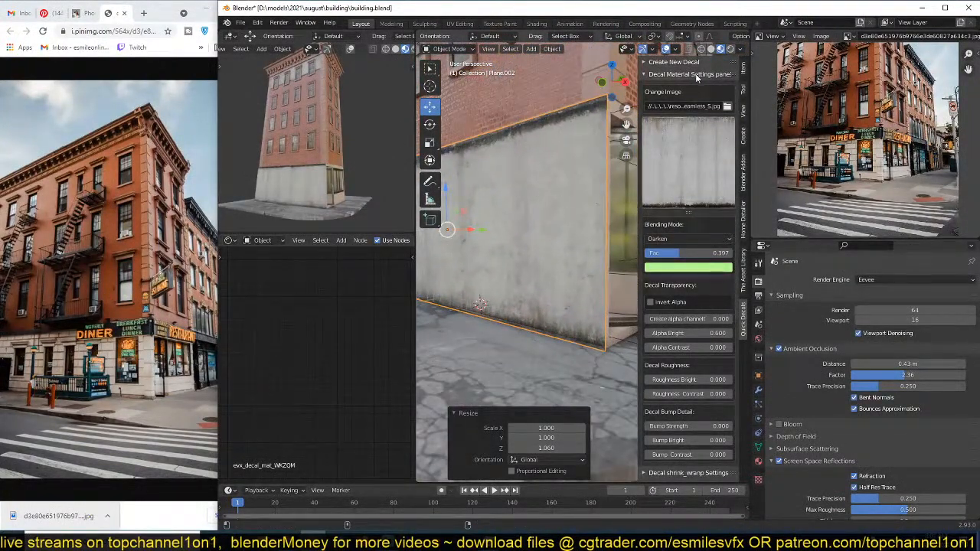
pyautogui.moveTo(677, 320); pyautogui.dragTo(720, 319)
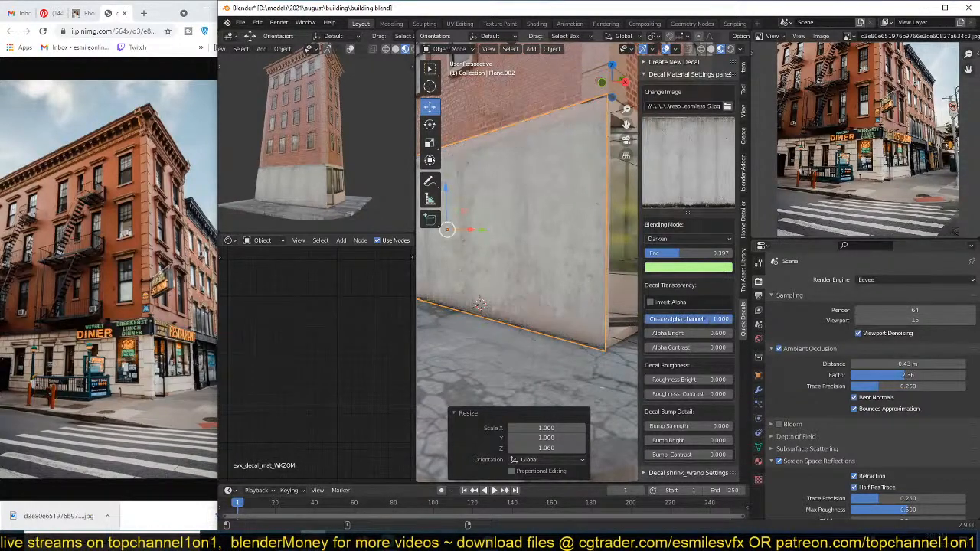
pyautogui.click(650, 302)
pyautogui.moveTo(597, 288); pyautogui.dragTo(570, 273, button='middle')
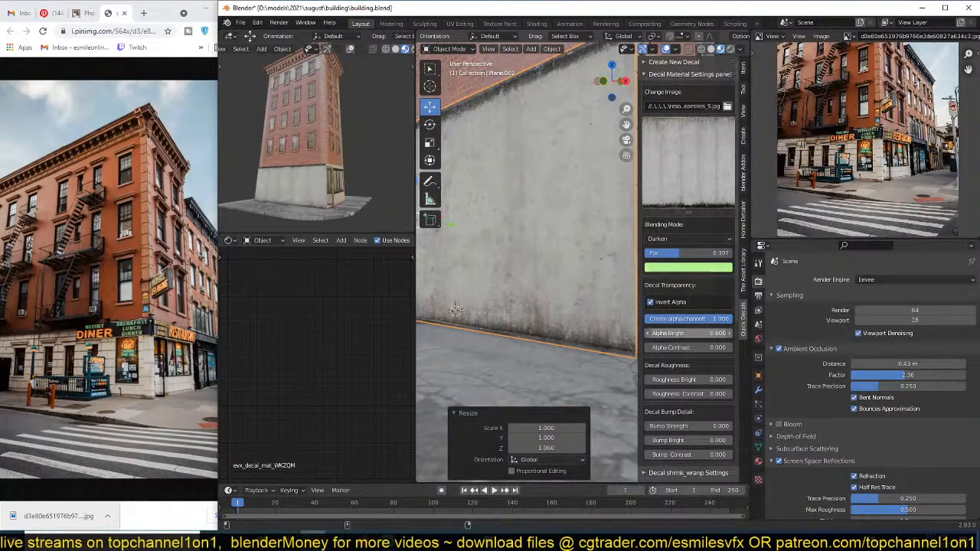
# Step: Try Alpha Bright 0.800 and Alpha Contrast -2.400 on the decal, and look over its custom roughness settings
pyautogui.moveTo(685, 333); pyautogui.dragTo(701, 348)
pyautogui.scroll(-8, 688, 401)
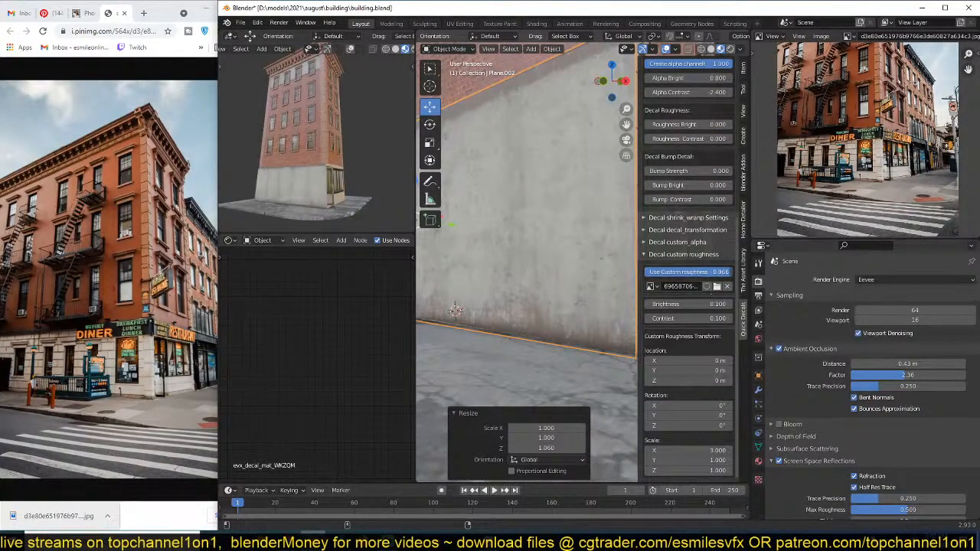
pyautogui.scroll(5, 698, 230)
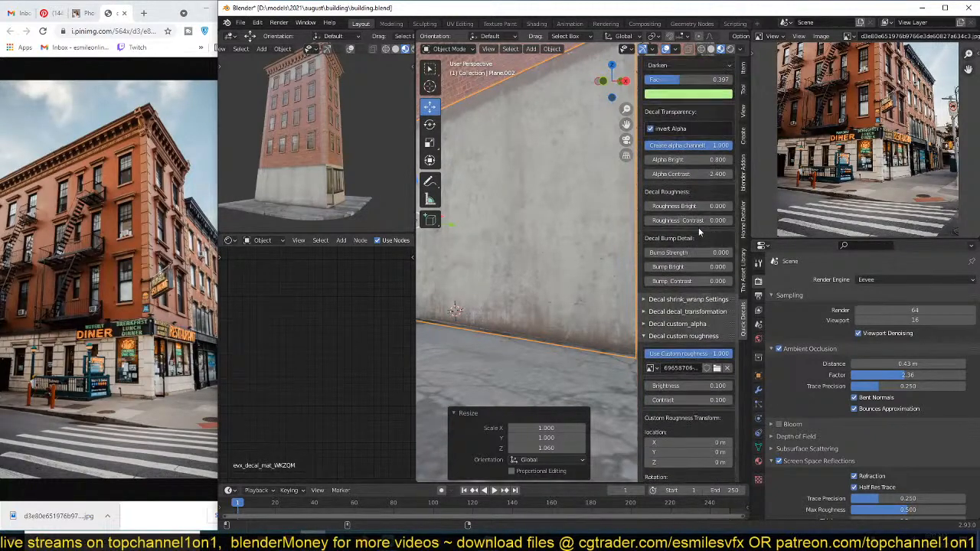
pyautogui.moveTo(565, 224); pyautogui.dragTo(574, 268, button='middle')
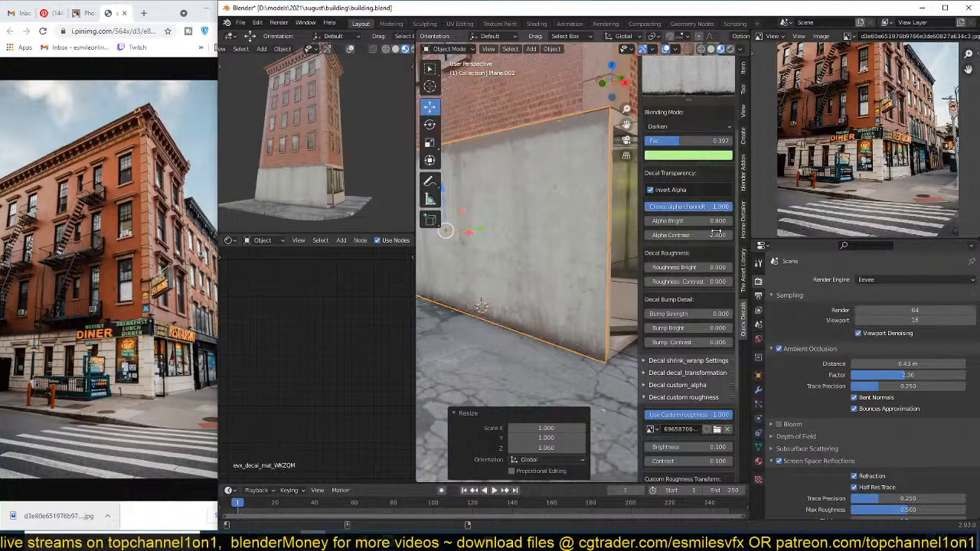
# Step: Set the decal's Alpha Bright to -0.200 and Alpha Contrast to 1.400, then deselect it and inspect the stained wall
pyautogui.moveTo(689, 235); pyautogui.dragTo(711, 235)
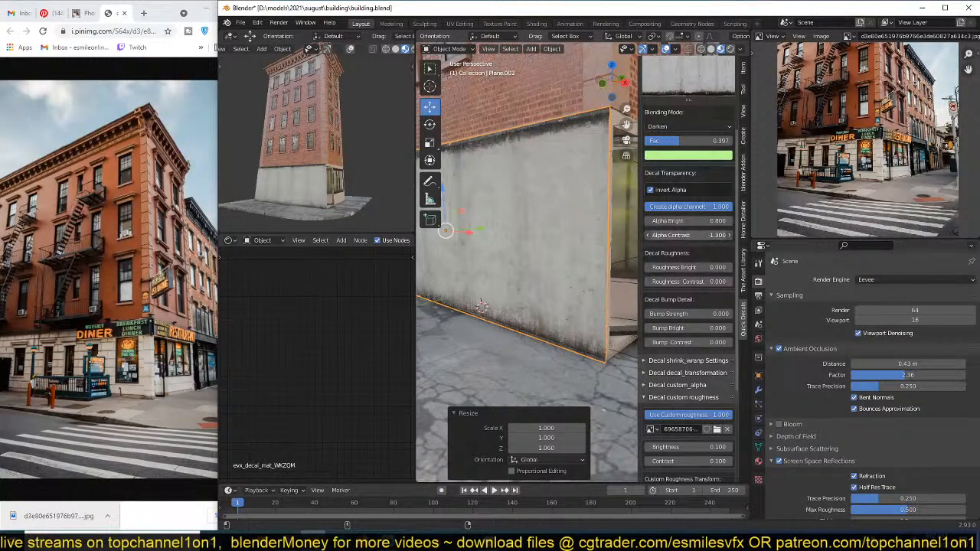
pyautogui.click(656, 190)
pyautogui.click(656, 190)
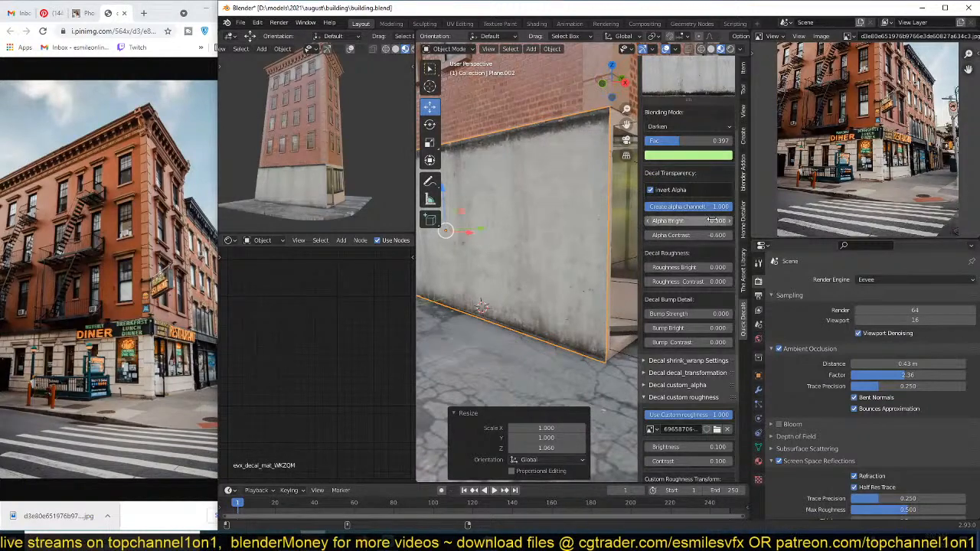
pyautogui.moveTo(689, 221)
pyautogui.mouseDown()
pyautogui.moveTo(704, 221)
pyautogui.moveTo(704, 235)
pyautogui.mouseUp()
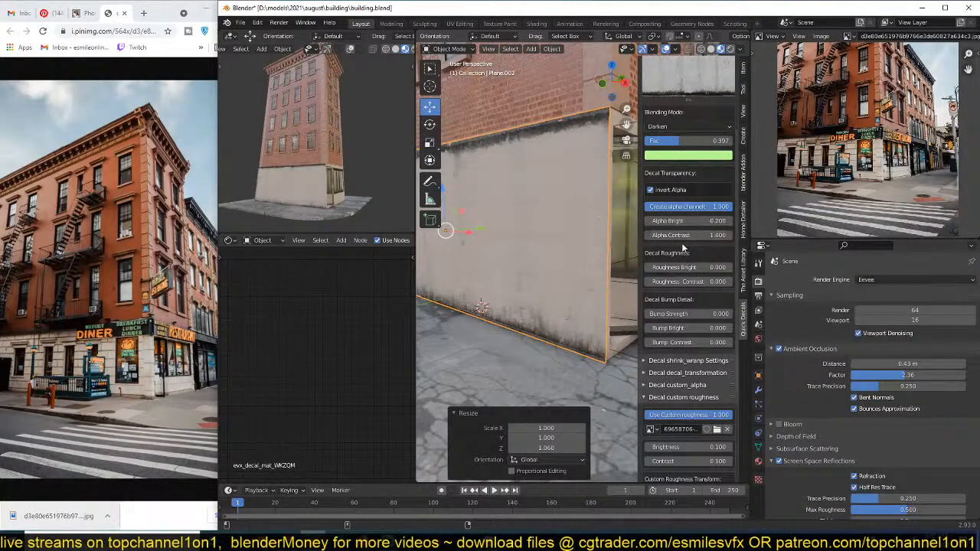
pyautogui.moveTo(594, 257); pyautogui.dragTo(621, 257, button='middle')
pyautogui.hotkey('alt', 'a')
pyautogui.scroll(-4, 601, 290)
pyautogui.scroll(4, 597, 293)
pyautogui.moveTo(597, 294); pyautogui.dragTo(523, 187, button='middle')
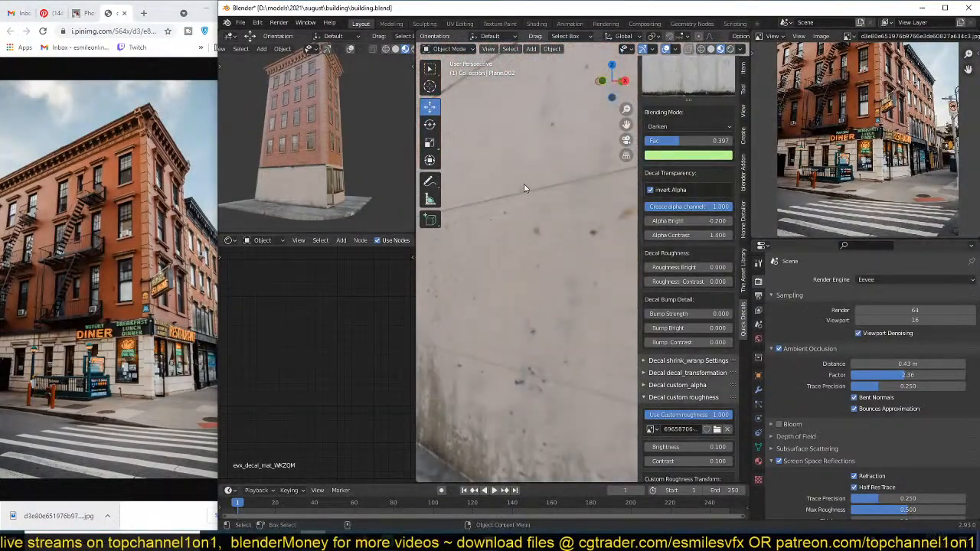
pyautogui.moveTo(533, 223); pyautogui.dragTo(537, 245, button='middle')
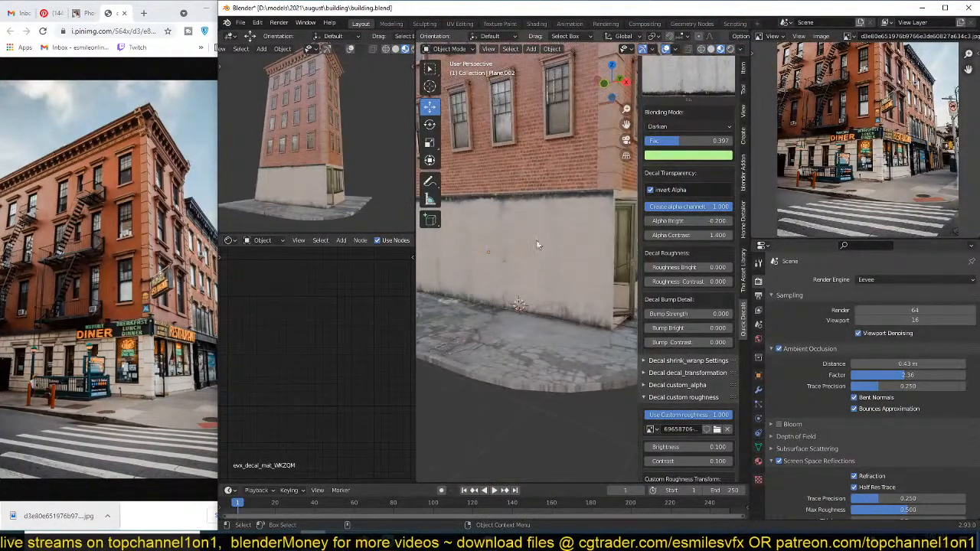
# Step: Open a separate, maximized browser window and search Google Images for "graphity"
pyautogui.click(143, 13)
pyautogui.moveTo(141, 13); pyautogui.dragTo(367, 49)
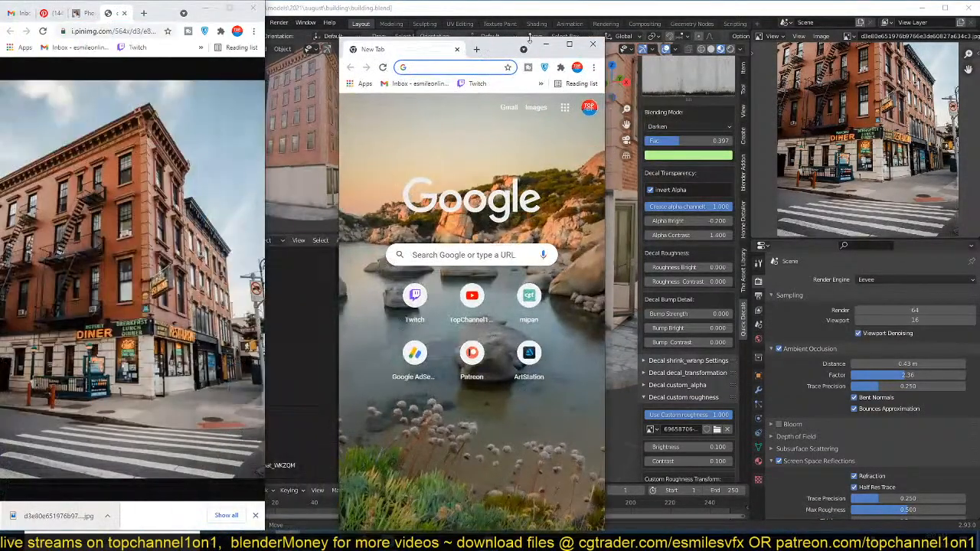
pyautogui.click(567, 44)
pyautogui.write('g')
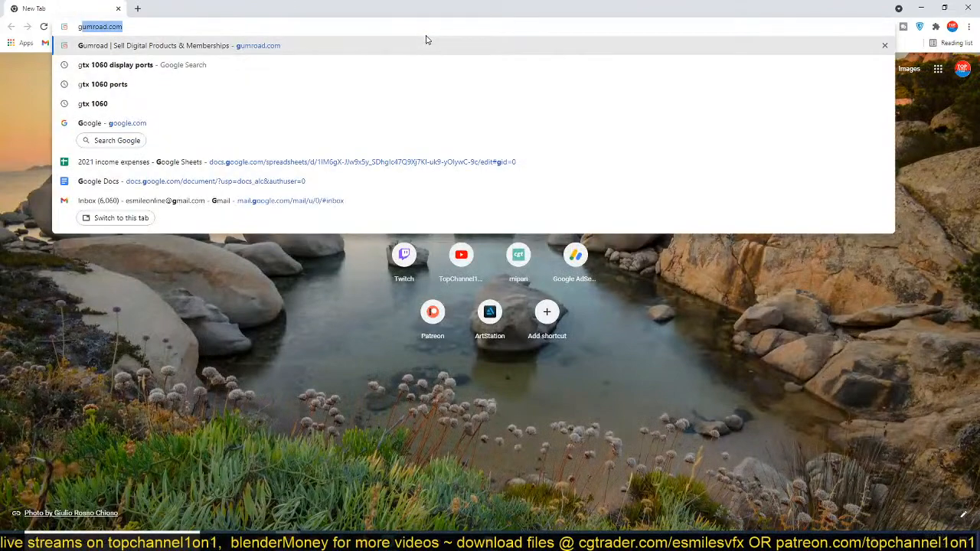
pyautogui.write('raphi')
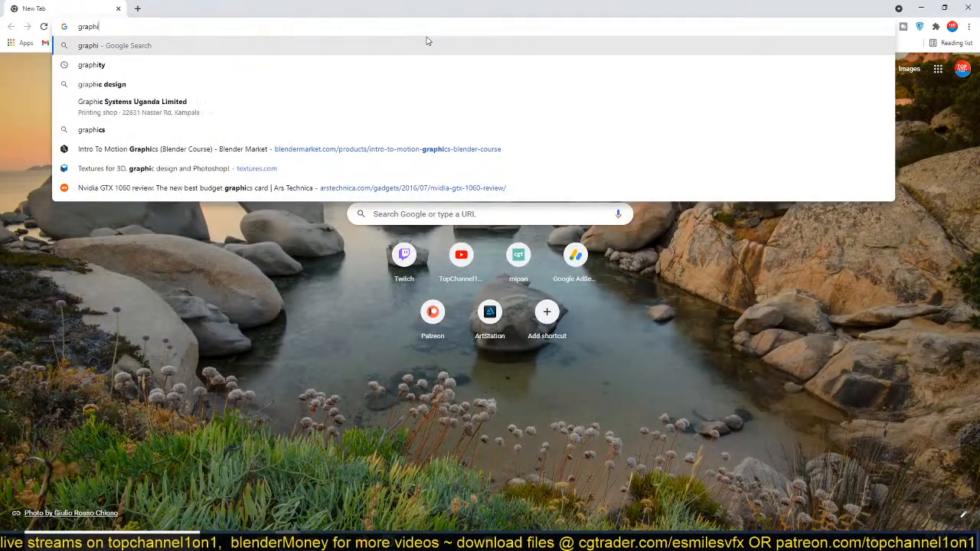
pyautogui.click(228, 69)
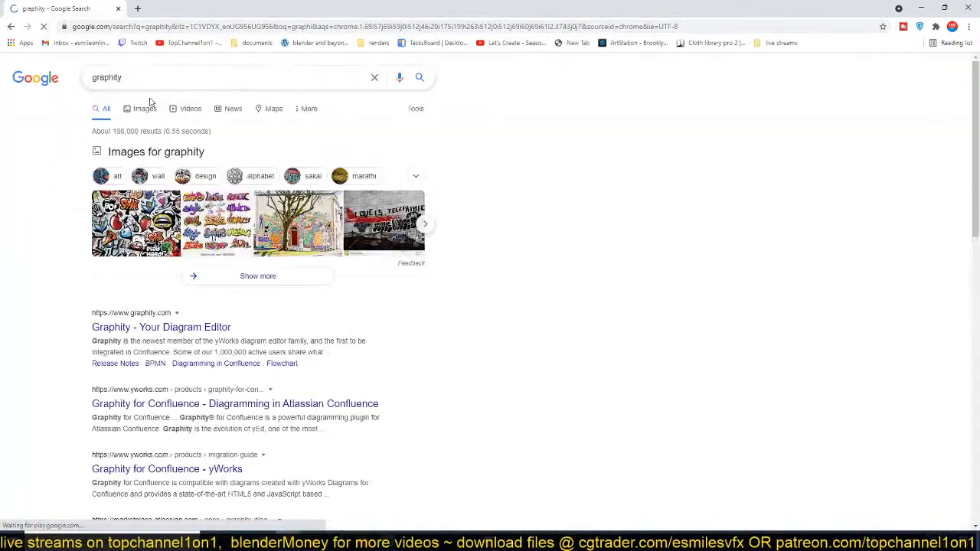
pyautogui.click(144, 108)
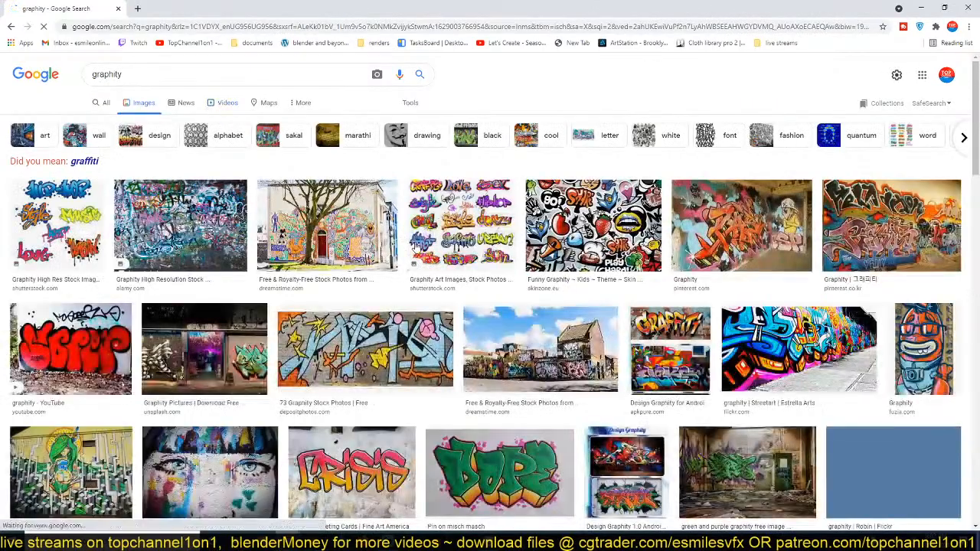
# Step: Browse the "graphity" image results, then switch the search to the suggested spelling "graffiti"
pyautogui.scroll(-2, 438, 267)
pyautogui.scroll(2, 612, 297)
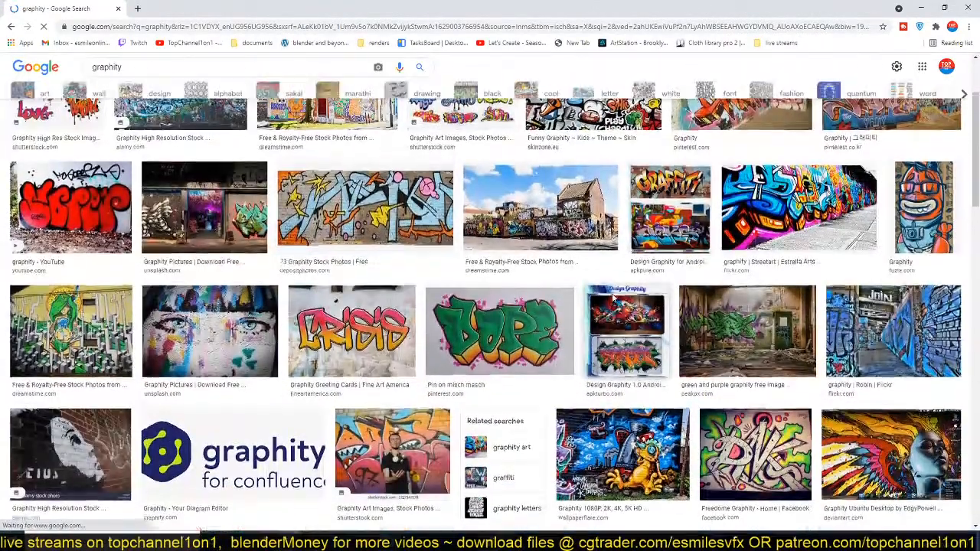
pyautogui.scroll(-10, 612, 298)
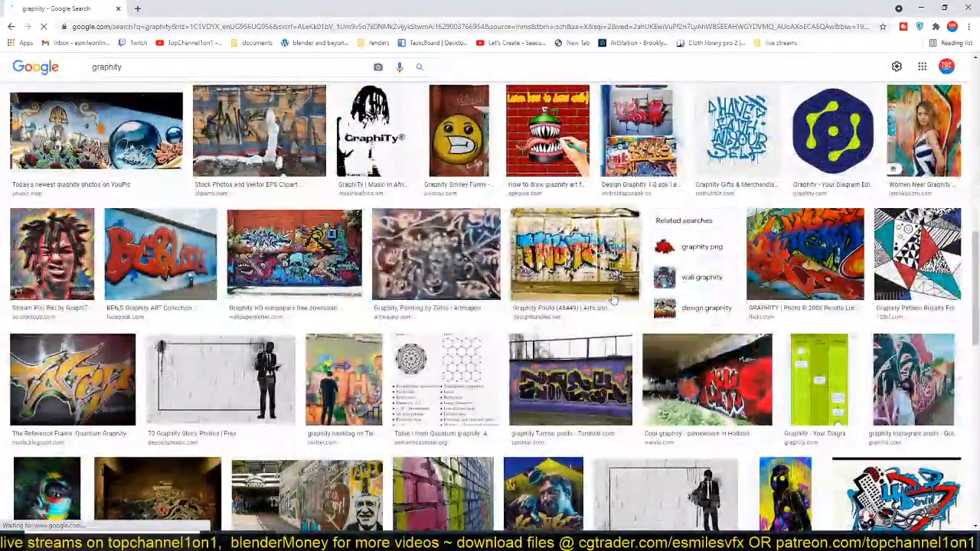
pyautogui.scroll(-3, 613, 302)
pyautogui.scroll(15, 613, 301)
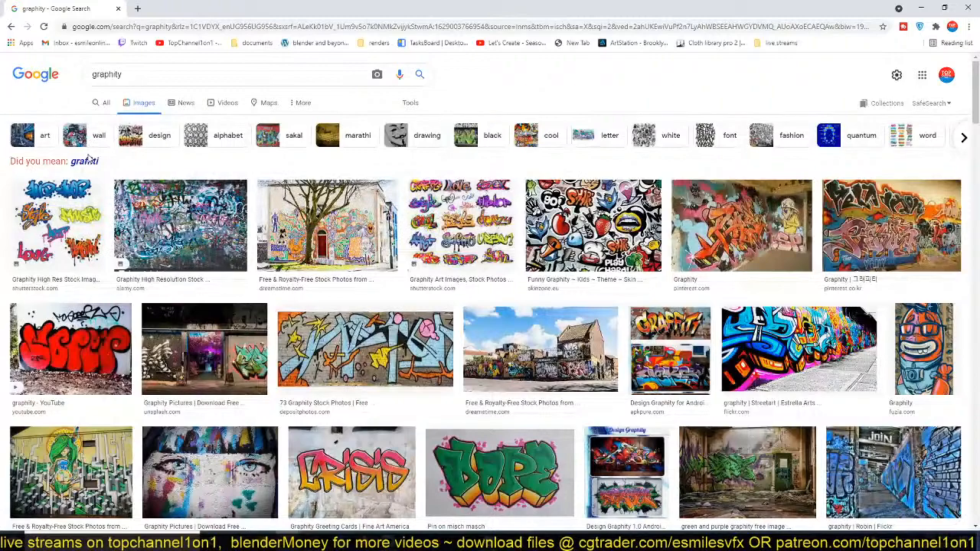
pyautogui.click(86, 160)
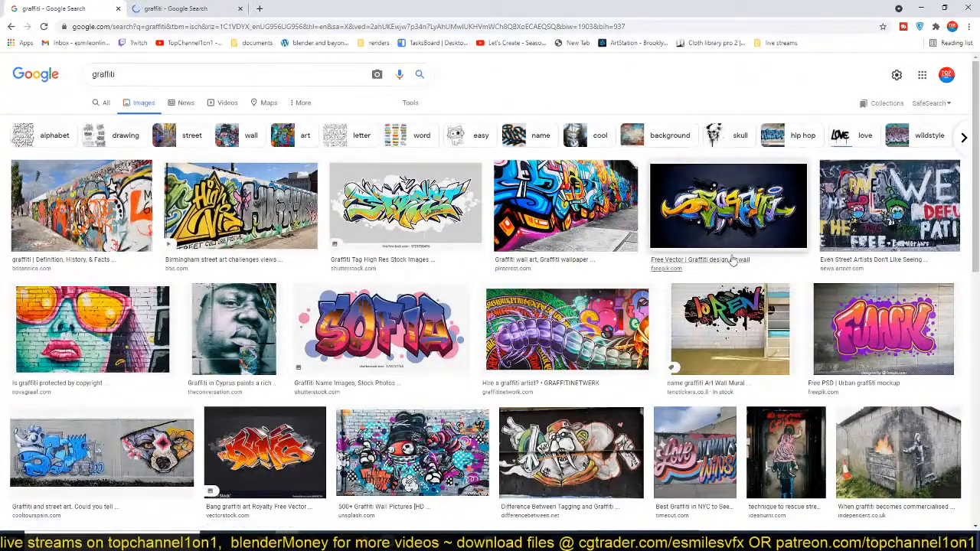
# Step: Look through the graffiti image results for artwork suitable as a wall decal
pyautogui.scroll(-6, 733, 260)
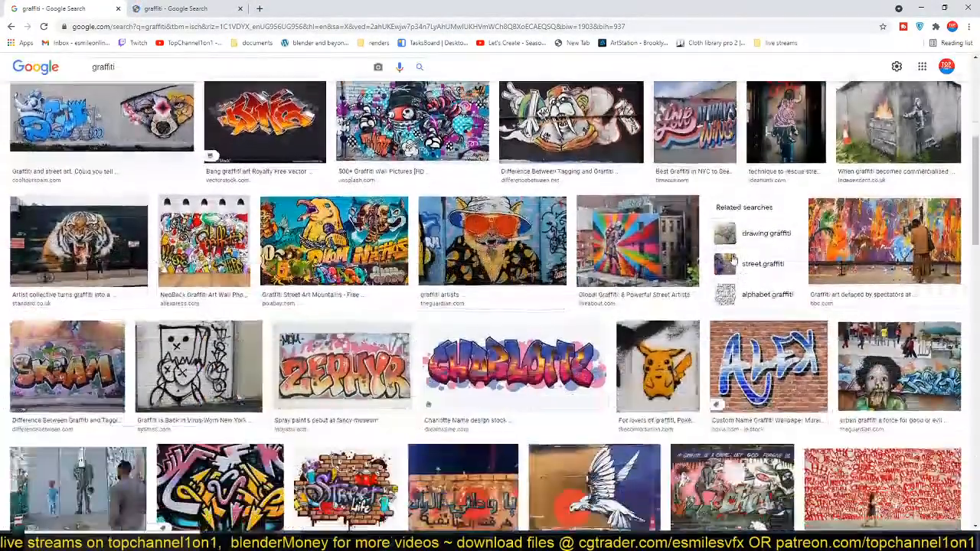
pyautogui.scroll(-3, 733, 260)
pyautogui.scroll(-3, 732, 259)
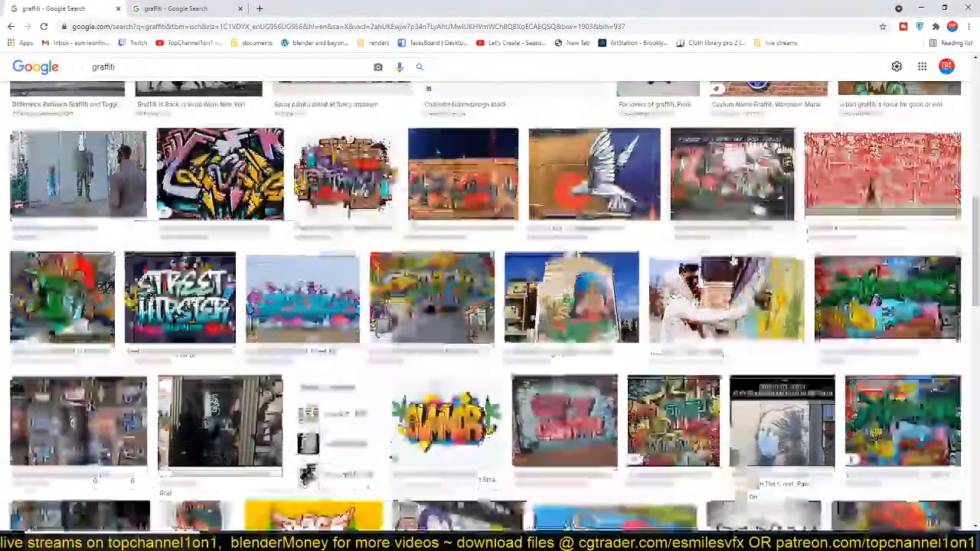
pyautogui.scroll(-5, 733, 259)
pyautogui.scroll(-4, 732, 259)
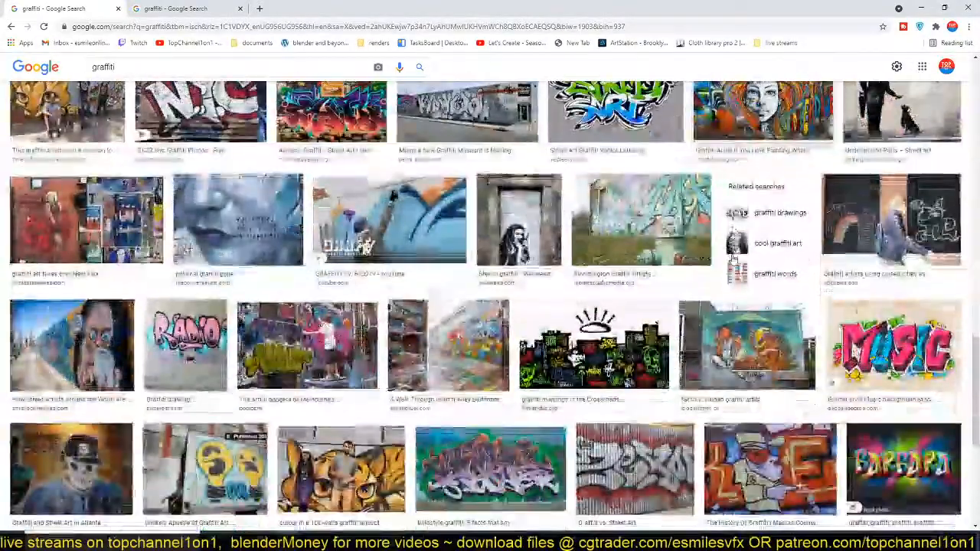
pyautogui.scroll(5, 733, 260)
pyautogui.scroll(15, 732, 259)
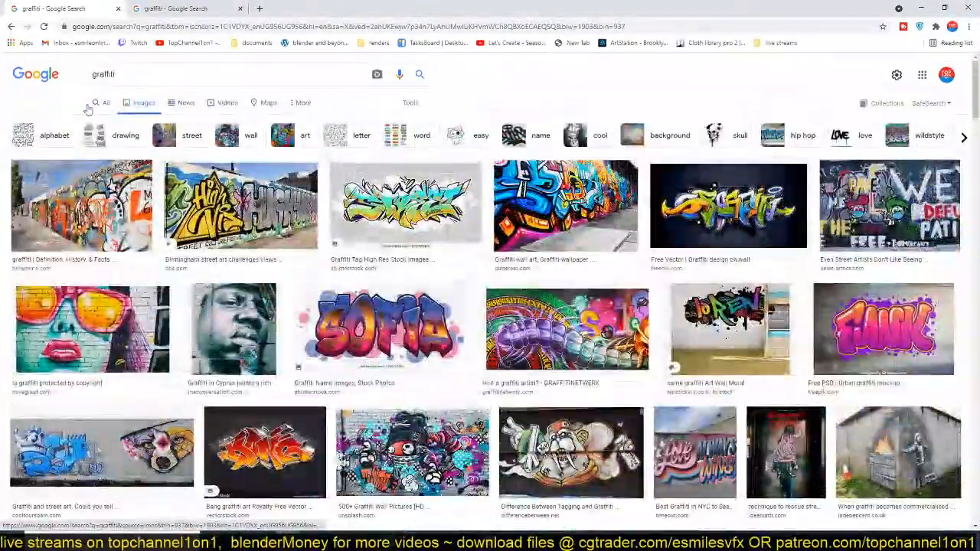
# Step: Narrow the graffiti image results to drawings with Creative Commons licenses
pyautogui.click(112, 141)
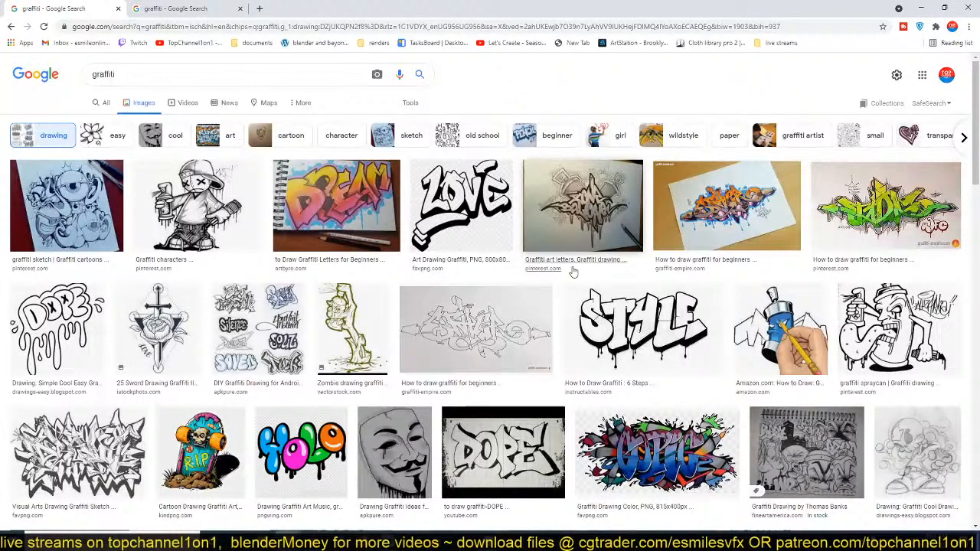
pyautogui.click(410, 102)
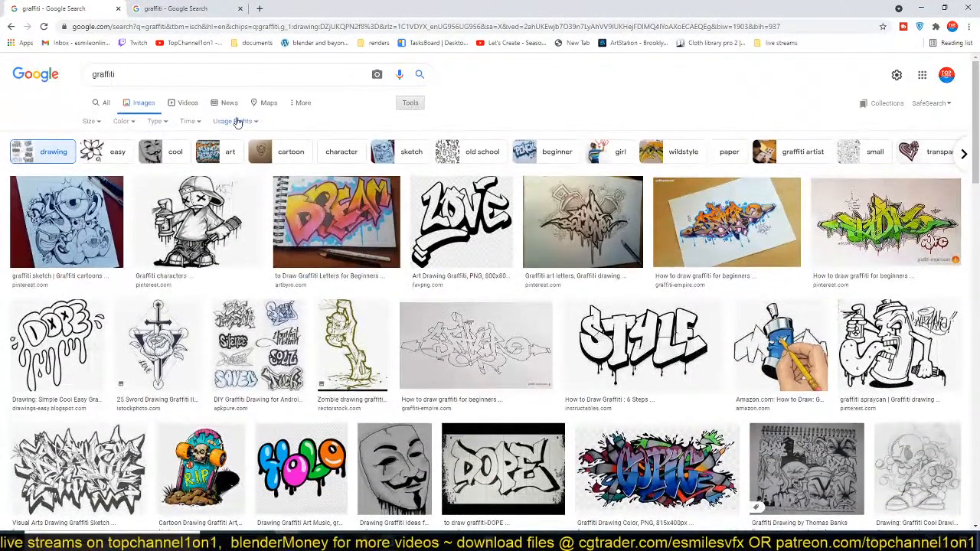
pyautogui.click(237, 122)
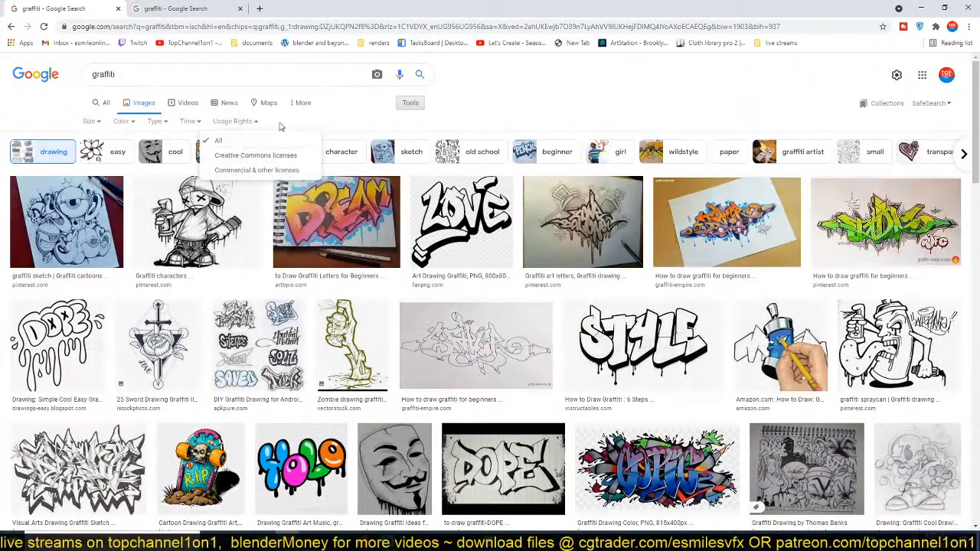
pyautogui.click(256, 156)
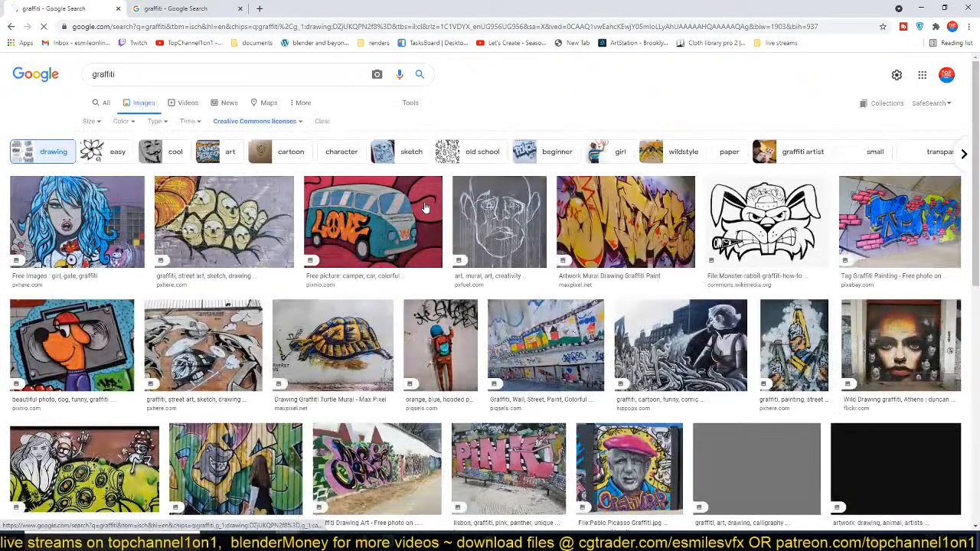
# Step: Save the white dripping face drawing as a JPEG image in the desktop's New folder (2)
pyautogui.click(509, 271)
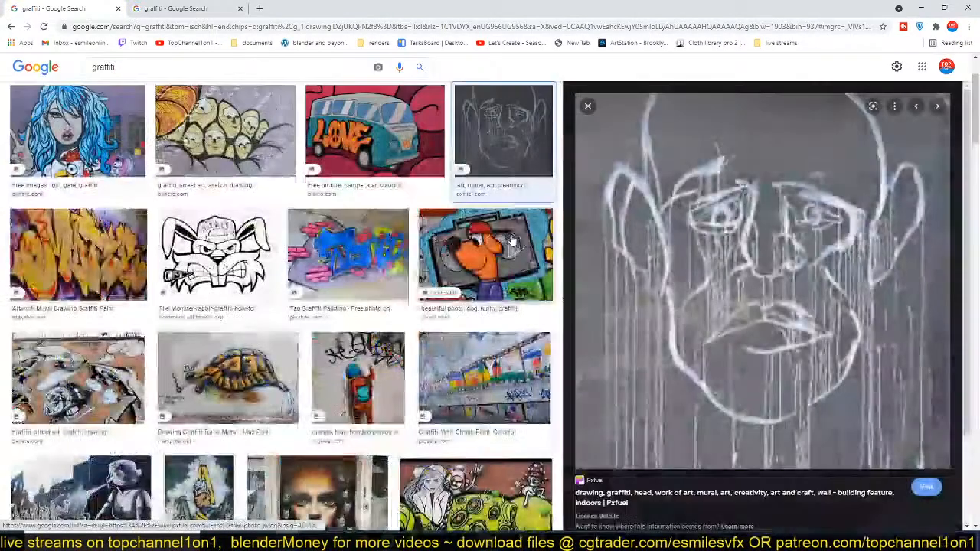
pyautogui.rightClick(759, 235)
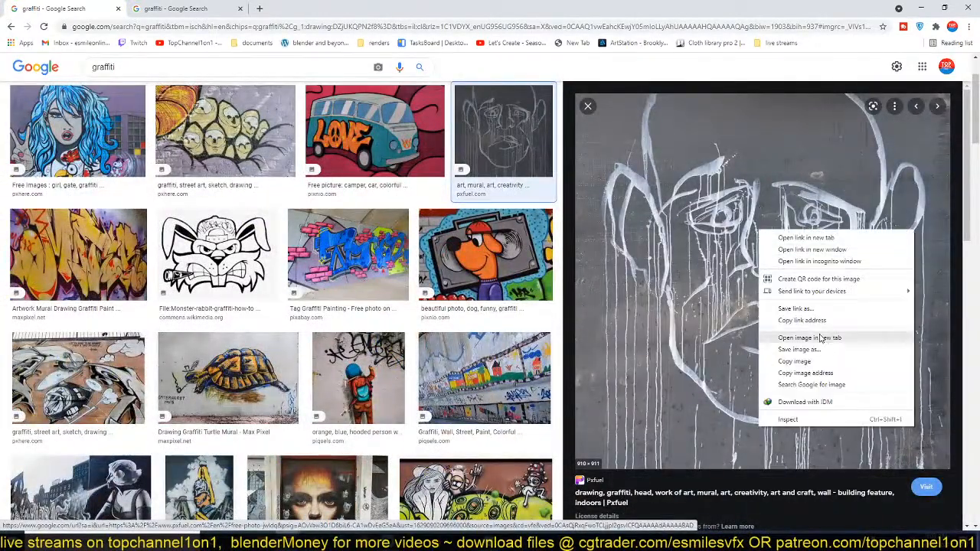
pyautogui.click(818, 352)
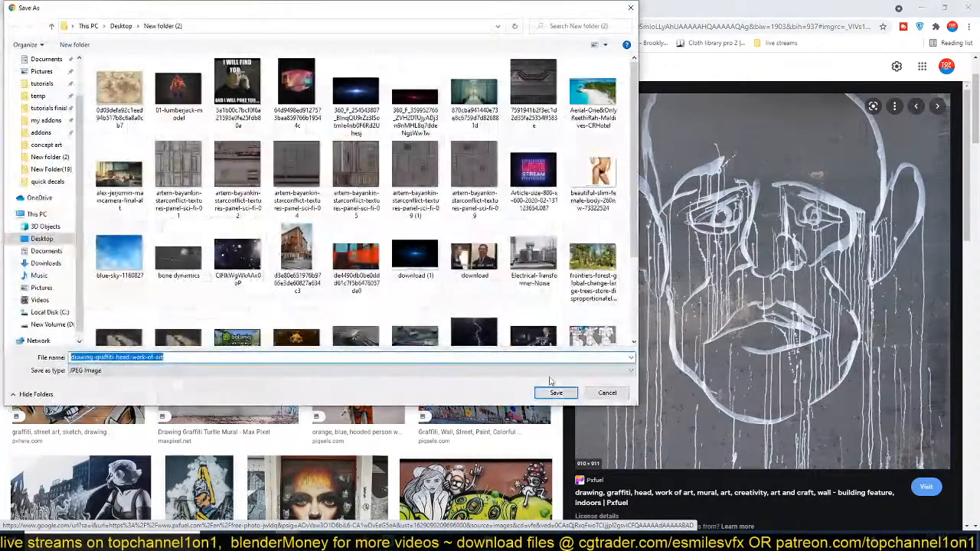
pyautogui.click(556, 394)
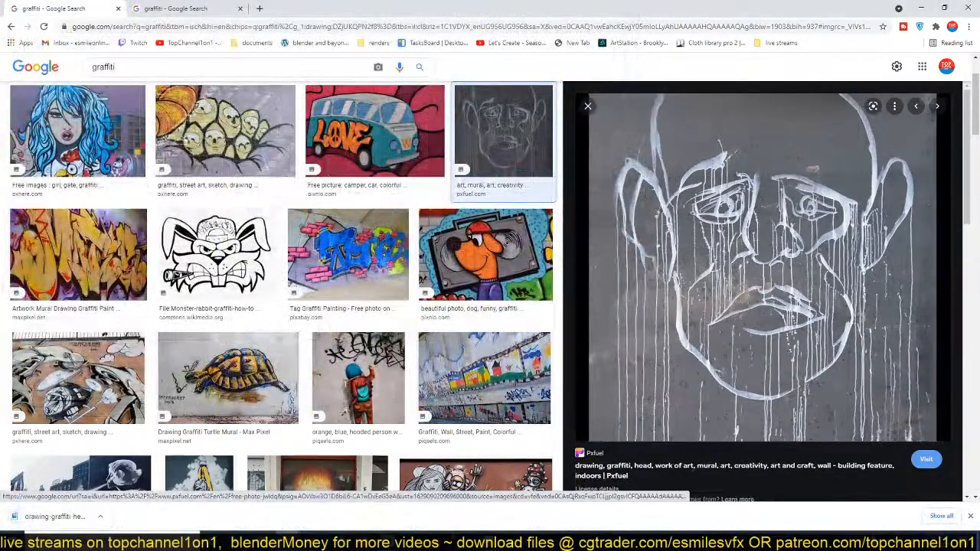
# Step: Switch back to Blender and load the saved face drawing from the desktop's New folder (2) as the new decal's image
pyautogui.hotkey('alt', 'Tab')
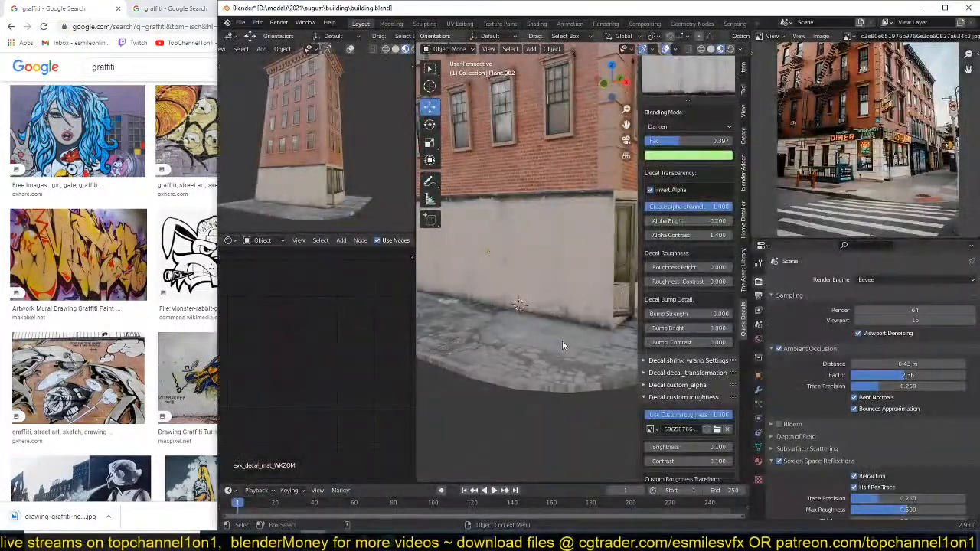
pyautogui.scroll(4, 644, 264)
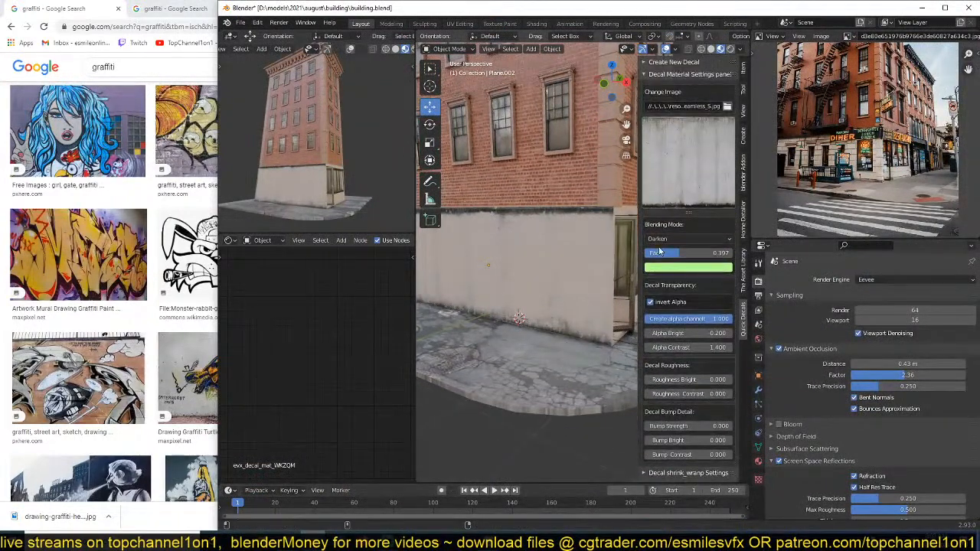
pyautogui.click(702, 75)
pyautogui.click(686, 62)
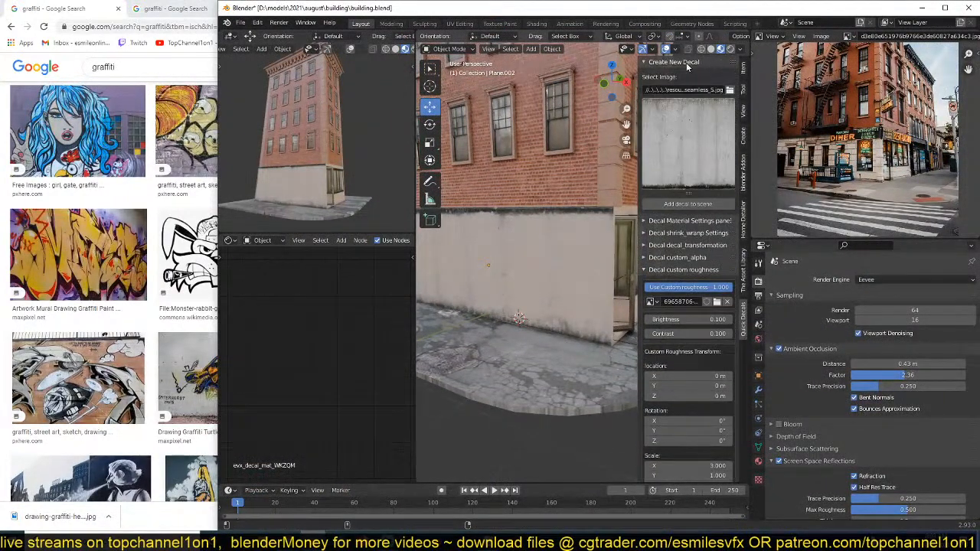
pyautogui.click(728, 90)
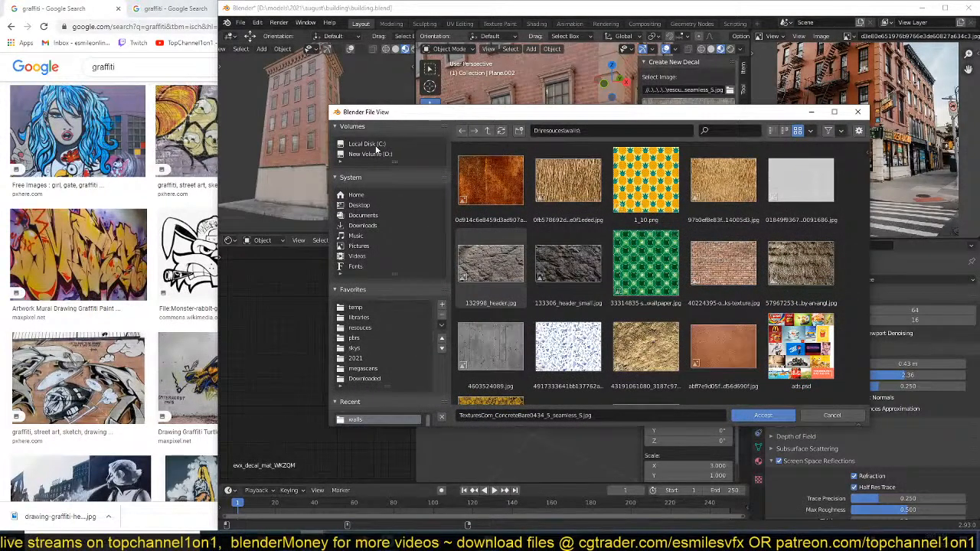
pyautogui.click(360, 207)
pyautogui.click(577, 184)
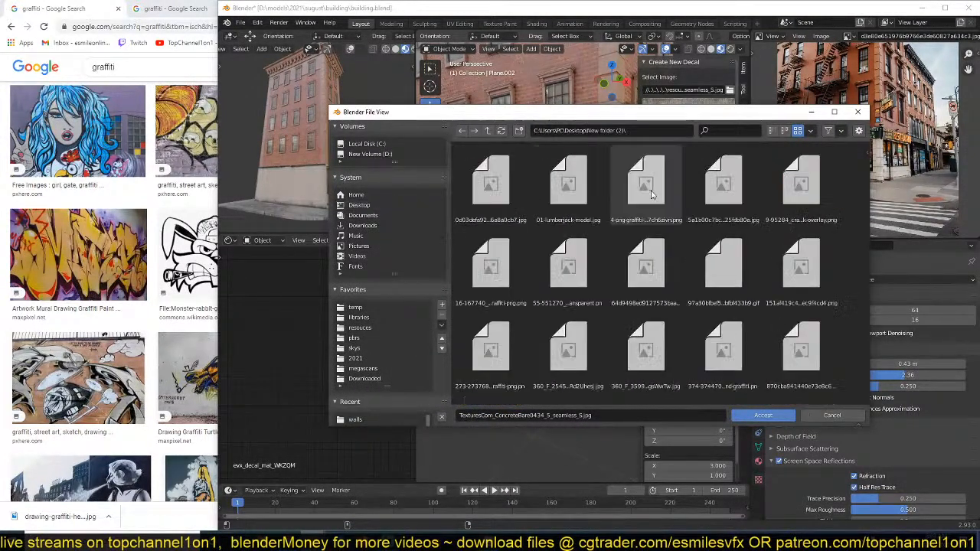
pyautogui.scroll(-3, 574, 306)
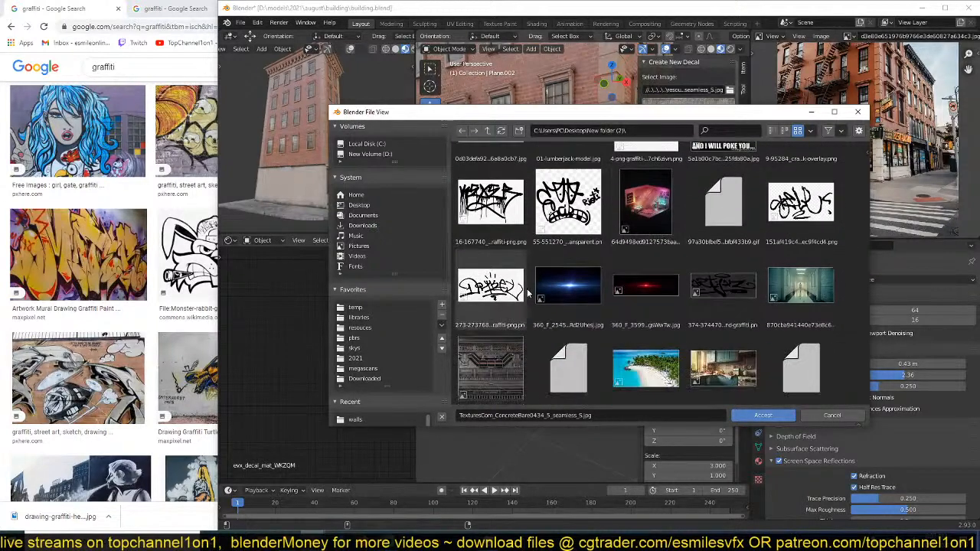
pyautogui.scroll(-5, 549, 298)
pyautogui.scroll(-6, 620, 339)
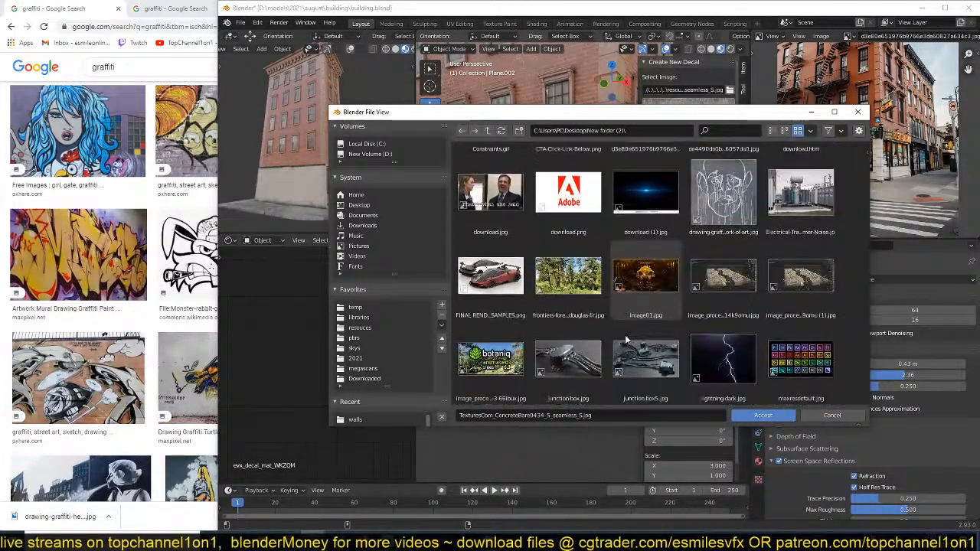
pyautogui.doubleClick(723, 174)
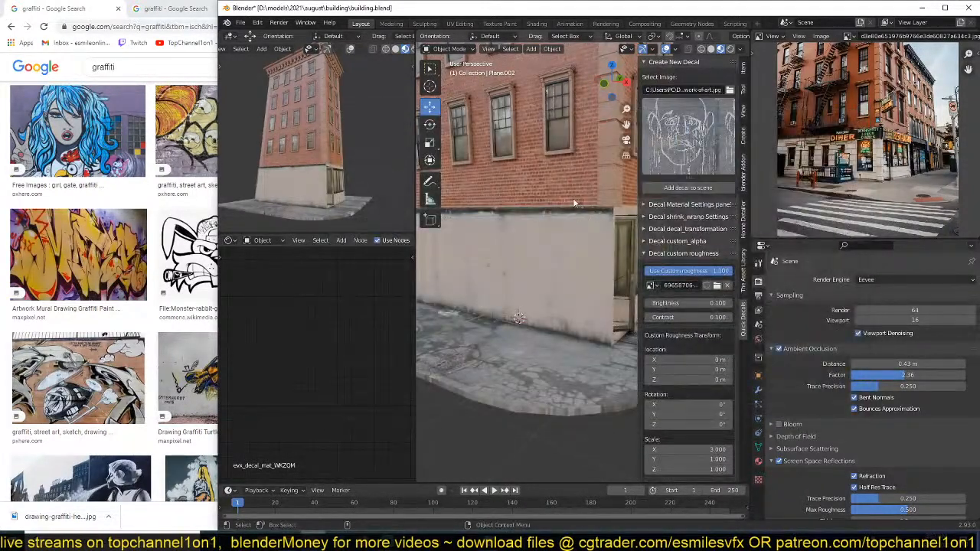
# Step: Place the 3D cursor on the ground-floor wall, add the face decal there and rotate it 90° about X
pyautogui.moveTo(574, 199); pyautogui.dragTo(626, 194, button='middle')
pyautogui.keyDown('shift'); pyautogui.rightClick(551, 231); pyautogui.keyUp('shift')
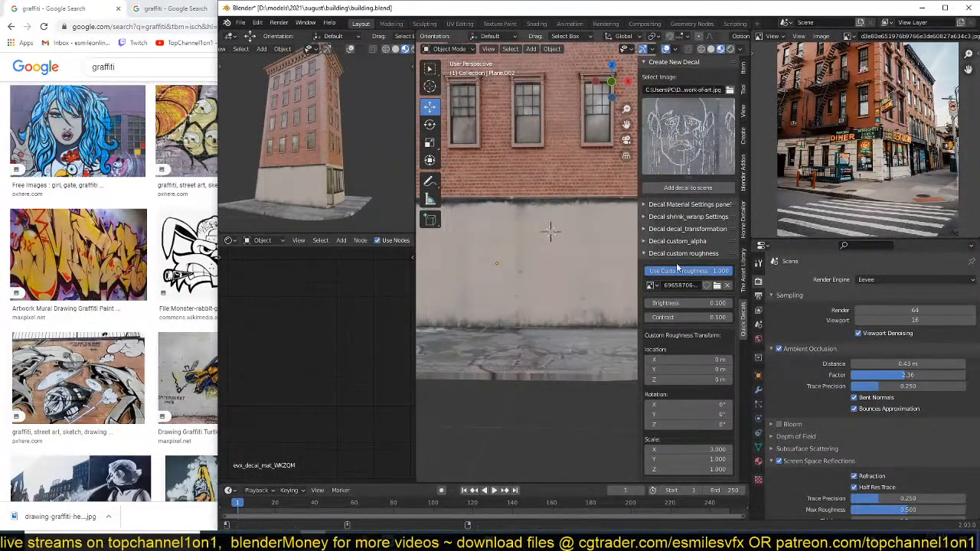
pyautogui.click(688, 188)
pyautogui.press('r')
pyautogui.press('x')
pyautogui.press('9')
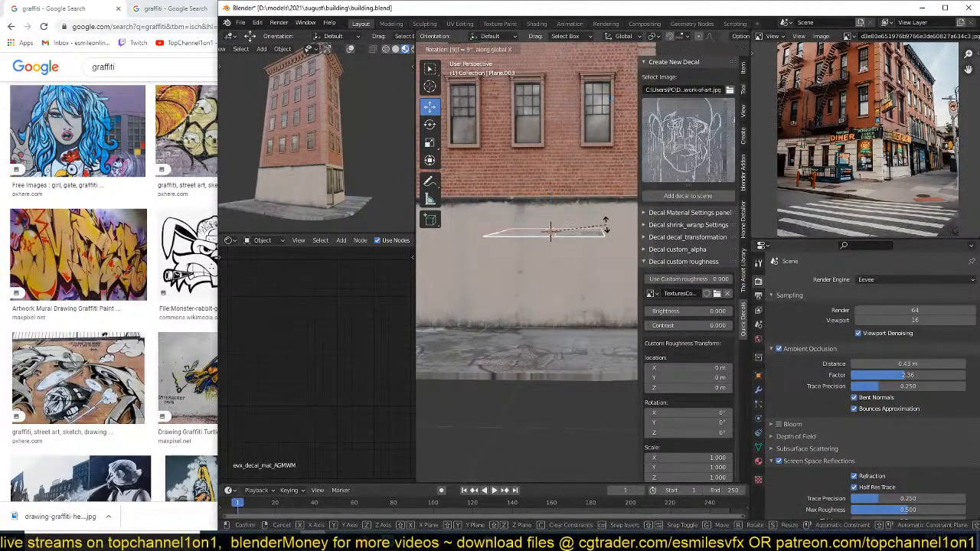
pyautogui.press('0')
pyautogui.press('Return')
# Step: Lower the face decal about 0.47 m along Z onto the ground-floor wall
pyautogui.moveTo(604, 223)
pyautogui.mouseDown(button='middle')
pyautogui.moveTo(547, 247)
pyautogui.moveTo(535, 241)
pyautogui.moveTo(617, 231)
pyautogui.mouseUp(button='middle')
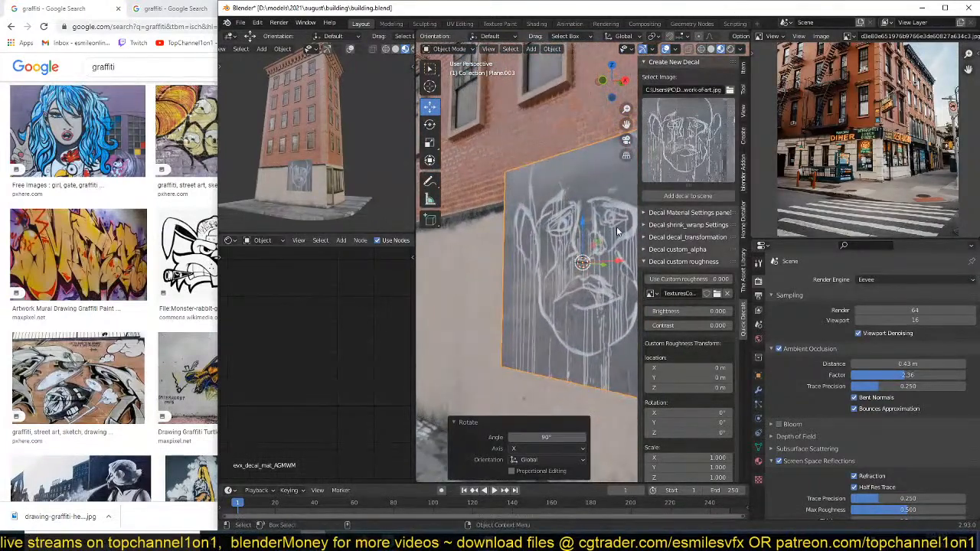
pyautogui.press('g')
pyautogui.press('z')
pyautogui.click(598, 303)
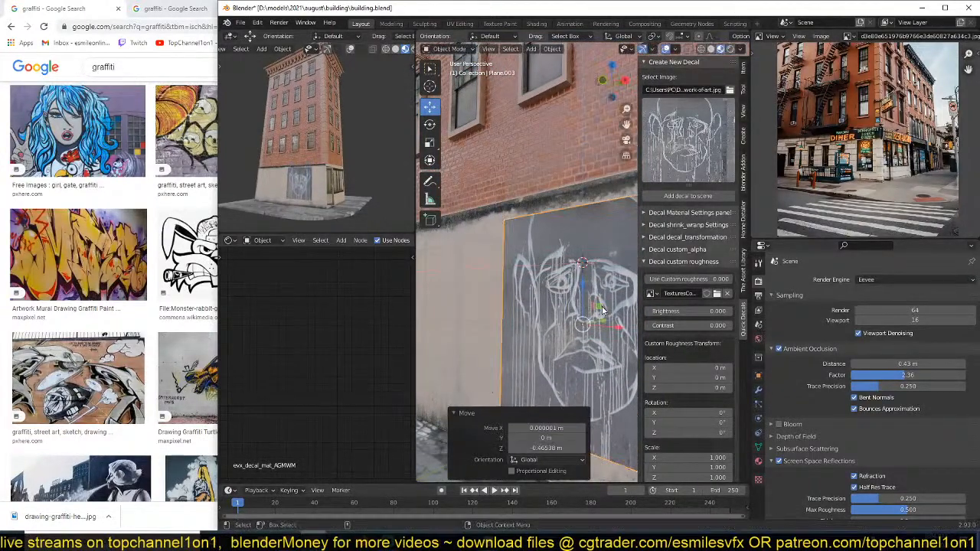
# Step: Open the face decal's material settings and set its Create alpha channel value to 1.000
pyautogui.moveTo(598, 300); pyautogui.dragTo(601, 247, button='middle')
pyautogui.click(683, 262)
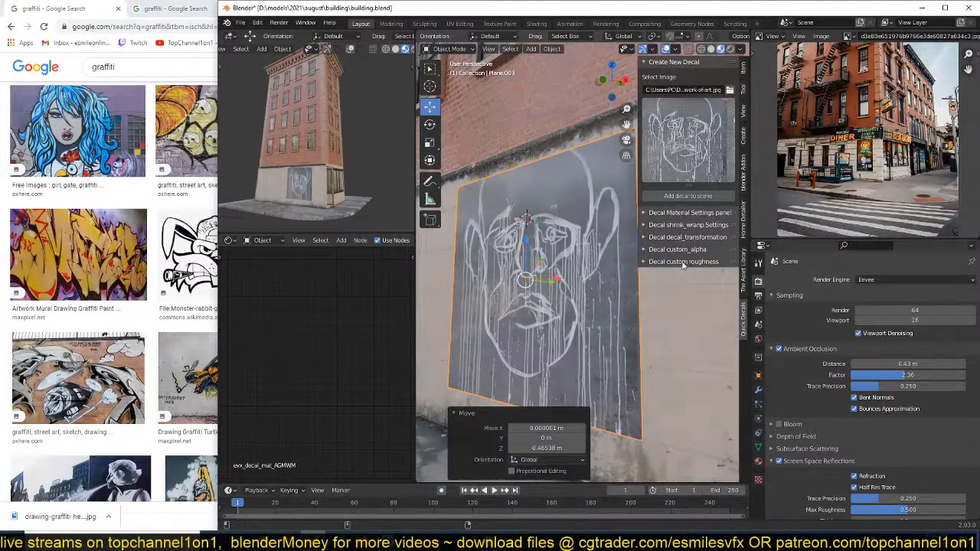
pyautogui.click(701, 213)
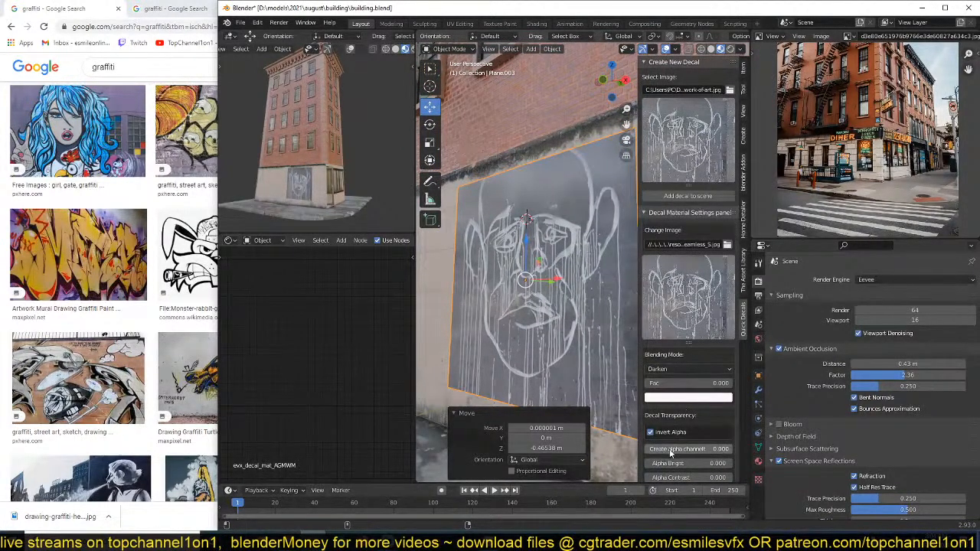
pyautogui.moveTo(688, 449); pyautogui.dragTo(731, 449)
pyautogui.moveTo(597, 306); pyautogui.dragTo(612, 245, button='middle')
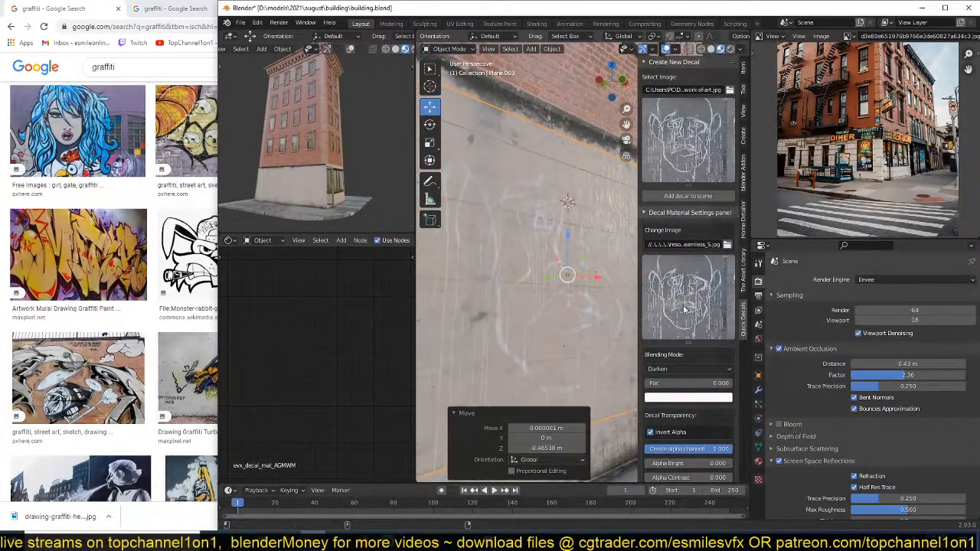
# Step: Set the face decal's blend factor to 1.000 and its blend colour to a very dark navy
pyautogui.scroll(-1, 692, 359)
pyautogui.moveTo(692, 359); pyautogui.dragTo(739, 358)
pyautogui.click(715, 376)
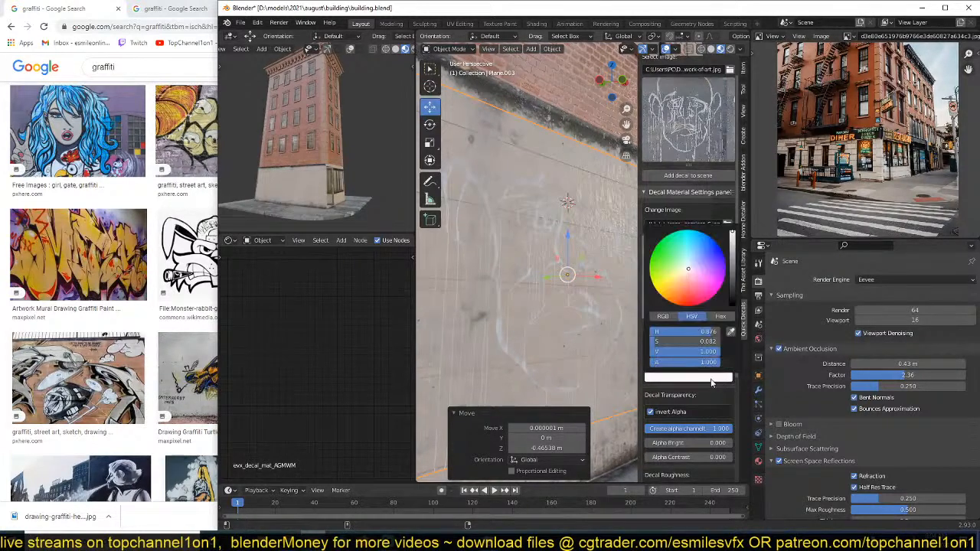
pyautogui.click(708, 245)
pyautogui.moveTo(708, 245)
pyautogui.mouseDown()
pyautogui.moveTo(693, 238)
pyautogui.moveTo(704, 238)
pyautogui.moveTo(707, 259)
pyautogui.moveTo(651, 280)
pyautogui.moveTo(705, 254)
pyautogui.moveTo(731, 275)
pyautogui.moveTo(731, 294)
pyautogui.mouseUp()
pyautogui.scroll(-2, 578, 306)
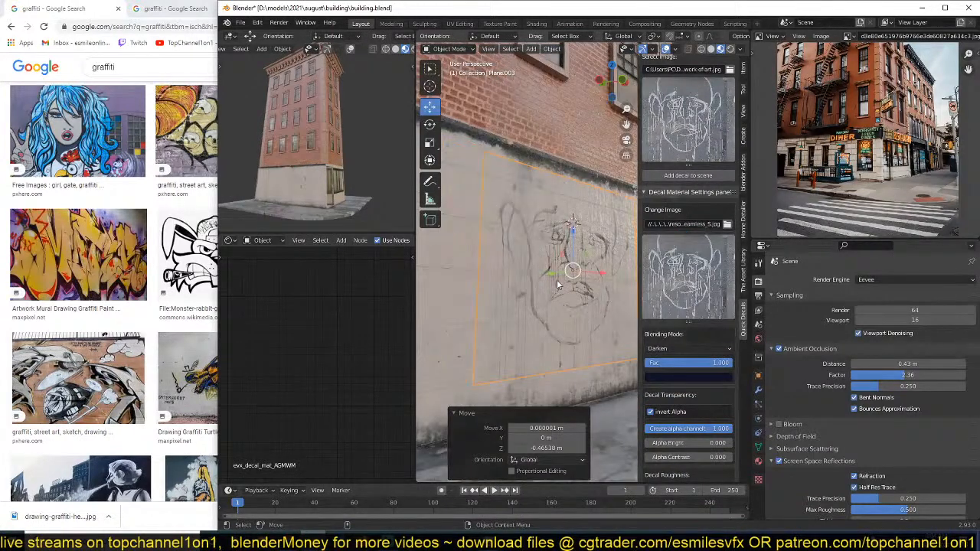
pyautogui.moveTo(557, 285); pyautogui.dragTo(506, 294, button='middle')
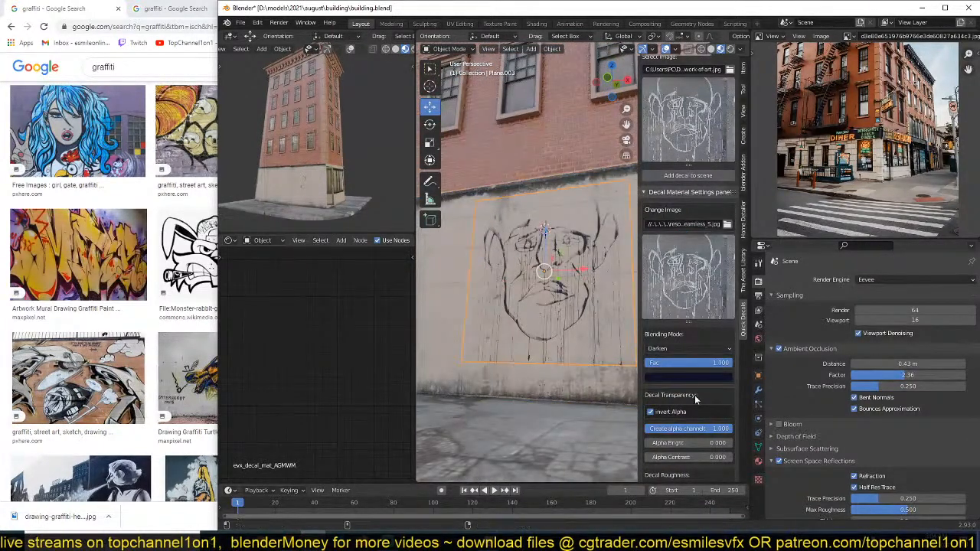
# Step: Set the face decal's alpha contrast to 1.700, deselect it and check the drawing on the wall from several angles
pyautogui.scroll(-3, 696, 401)
pyautogui.moveTo(683, 396); pyautogui.dragTo(698, 395)
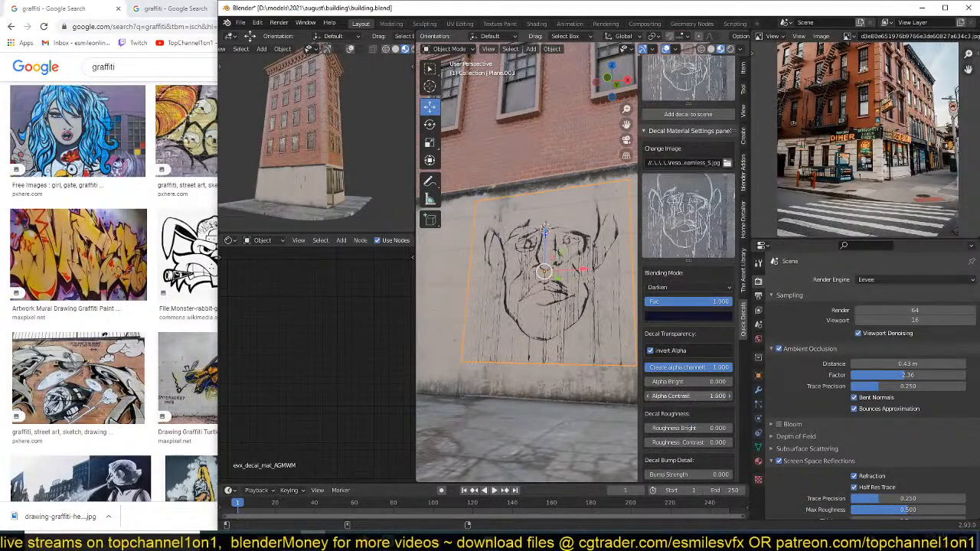
pyautogui.hotkey('alt', 'a')
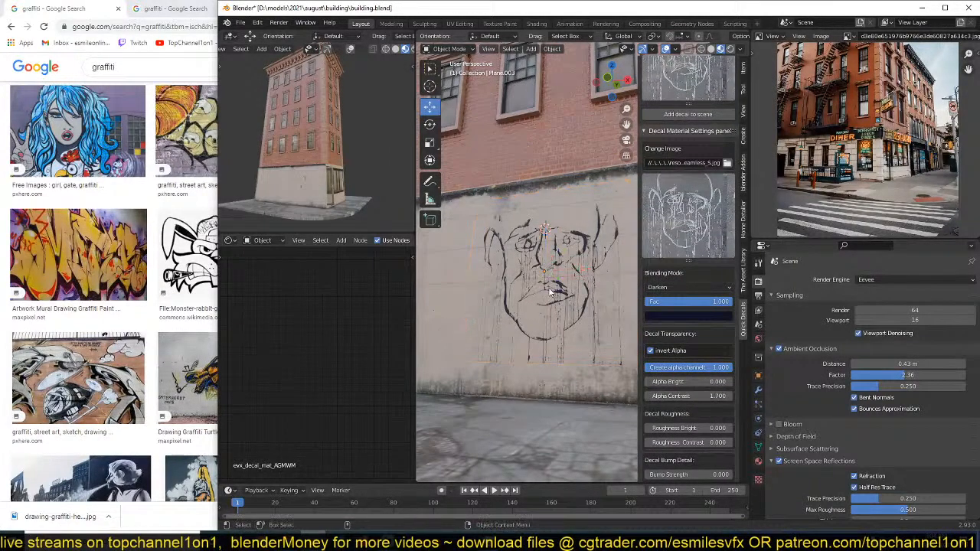
pyautogui.moveTo(511, 313); pyautogui.dragTo(601, 310, button='middle')
pyautogui.scroll(3, 523, 289)
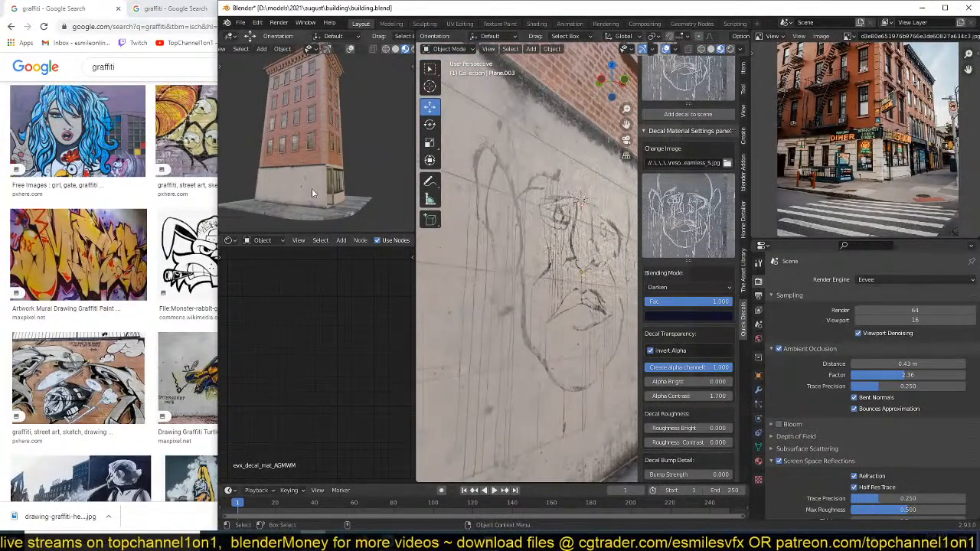
pyautogui.scroll(4, 311, 188)
pyautogui.keyDown('shift'); pyautogui.moveTo(311, 188); pyautogui.dragTo(321, 154, button='middle'); pyautogui.keyUp('shift')
pyautogui.scroll(-4, 505, 261)
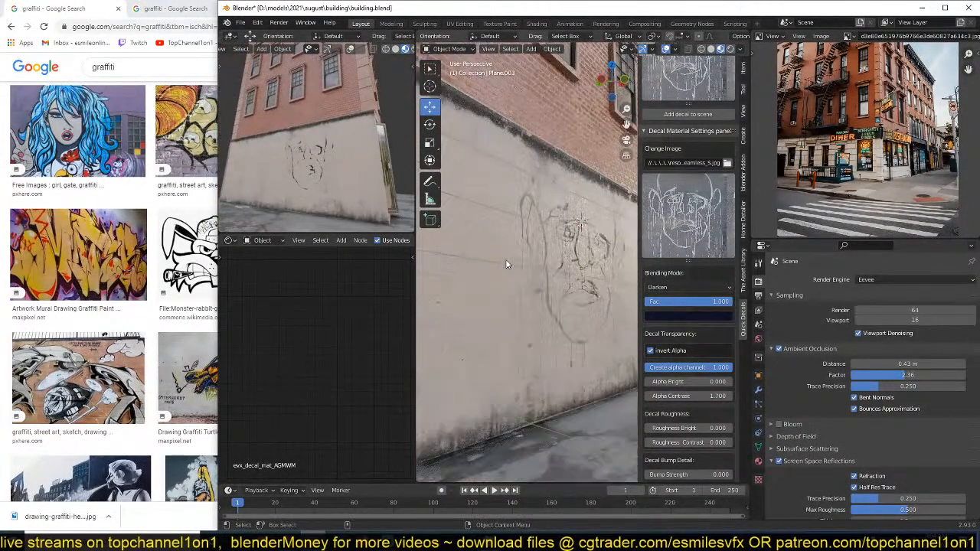
# Step: Duplicate the face decal, move the copy about 1.03 m along negative X and give it its own single-user material
pyautogui.moveTo(529, 258)
pyautogui.mouseDown(button='middle')
pyautogui.moveTo(510, 261)
pyautogui.moveTo(540, 260)
pyautogui.mouseUp(button='middle')
pyautogui.click(550, 260)
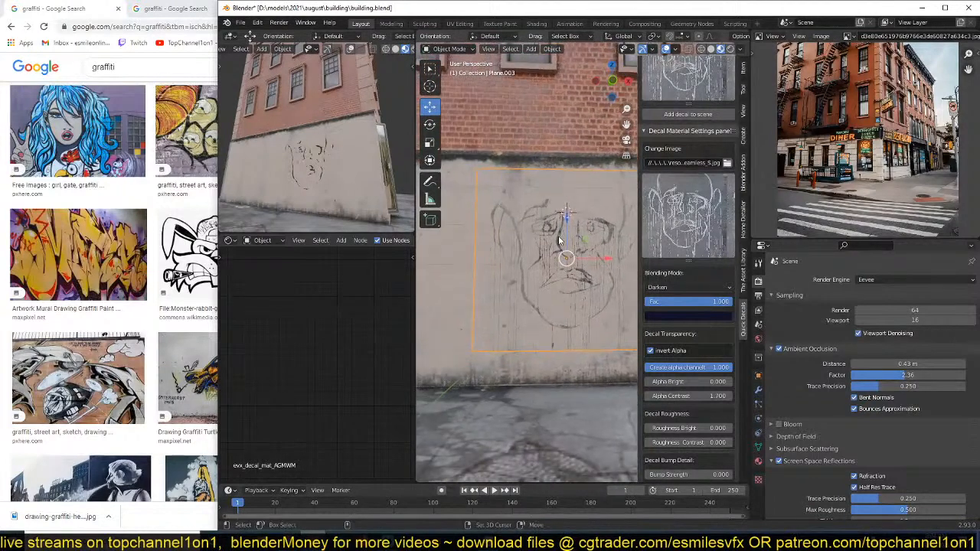
pyautogui.hotkey('shift', 'd')
pyautogui.click(476, 238)
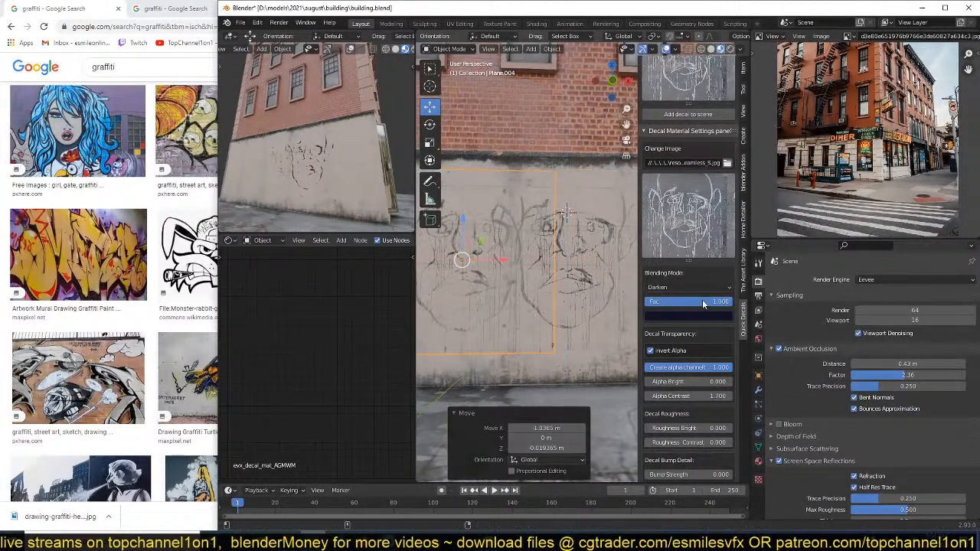
pyautogui.click(758, 460)
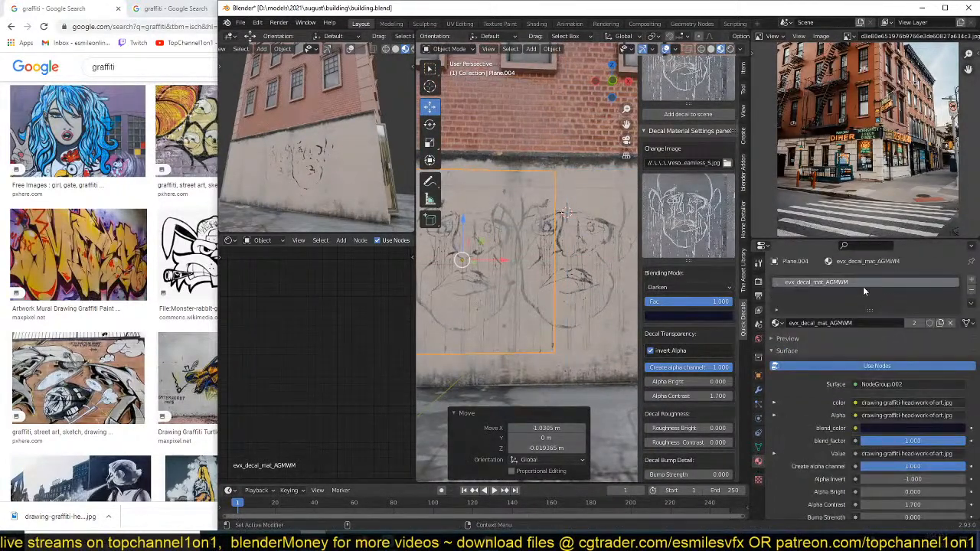
pyautogui.click(918, 323)
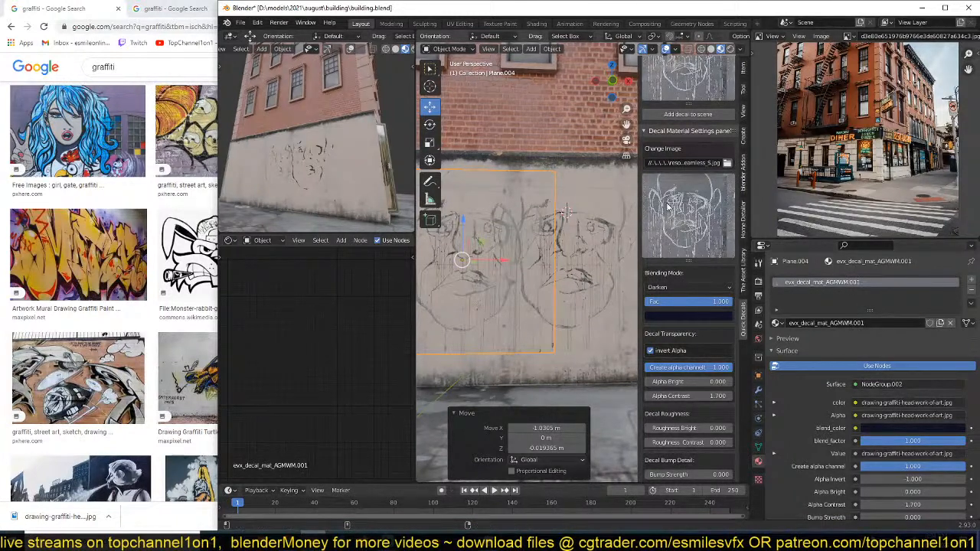
# Step: Replace the duplicated decal's image with the black graffiti tag PNG starting with 151af419c from the desktop's New folder (2)
pyautogui.click(491, 265)
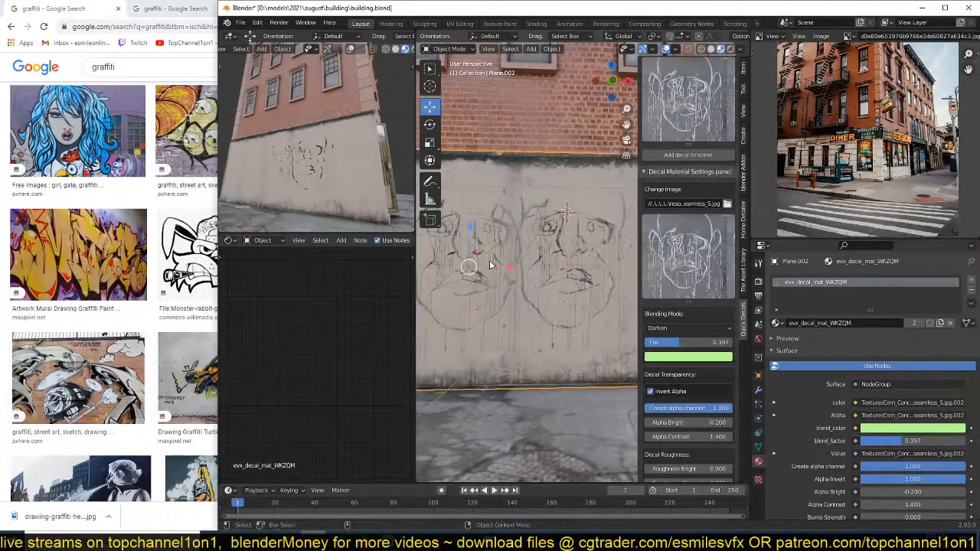
pyautogui.click(491, 265)
pyautogui.click(726, 204)
pyautogui.scroll(-1, 643, 314)
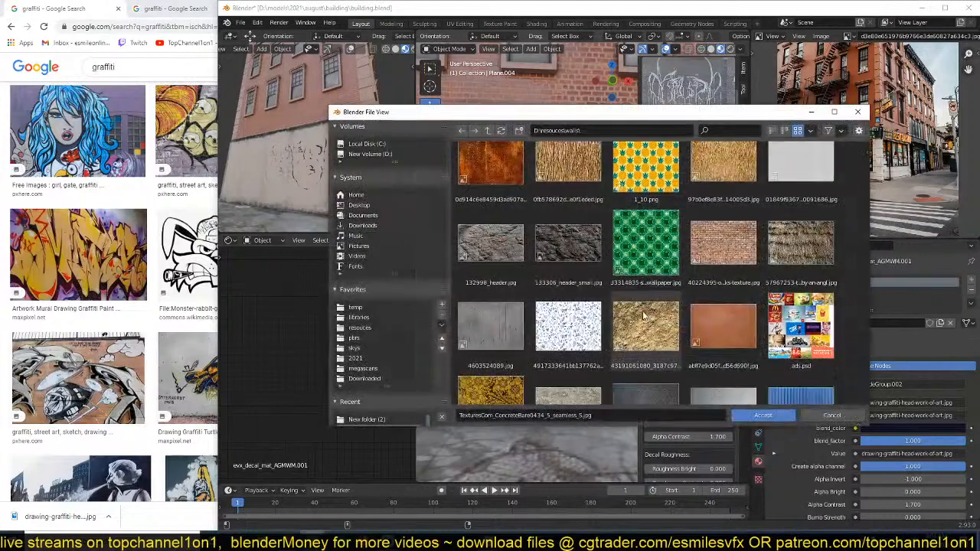
pyautogui.scroll(-8, 643, 313)
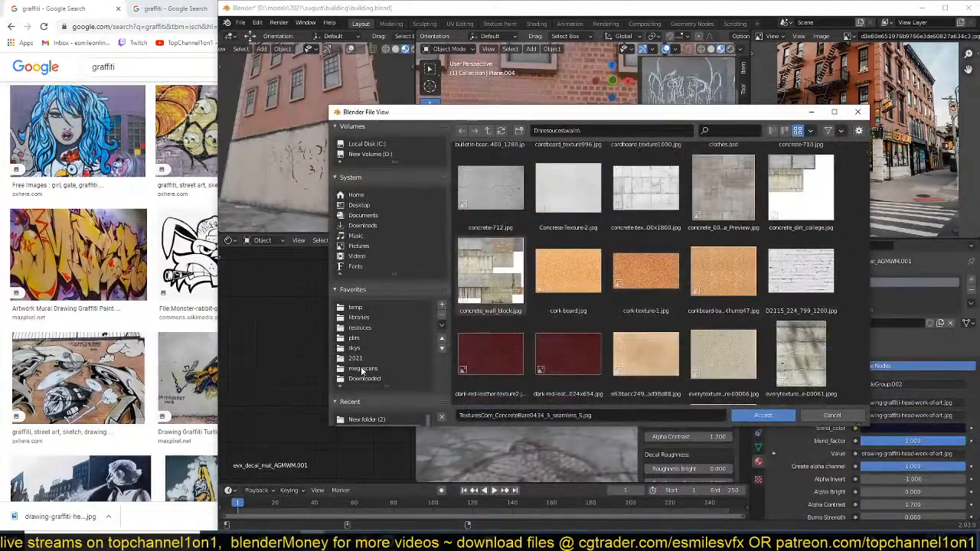
pyautogui.scroll(-2, 363, 371)
pyautogui.click(365, 378)
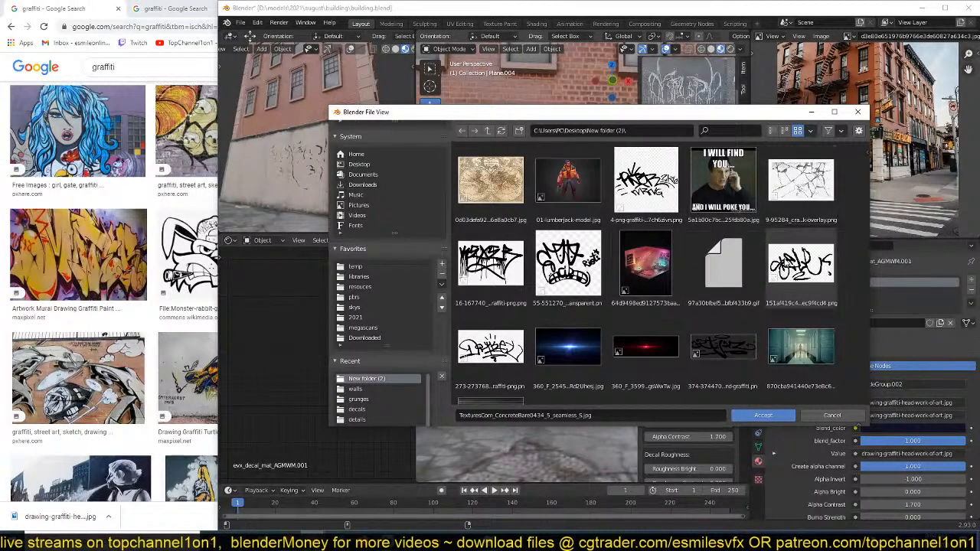
pyautogui.doubleClick(801, 264)
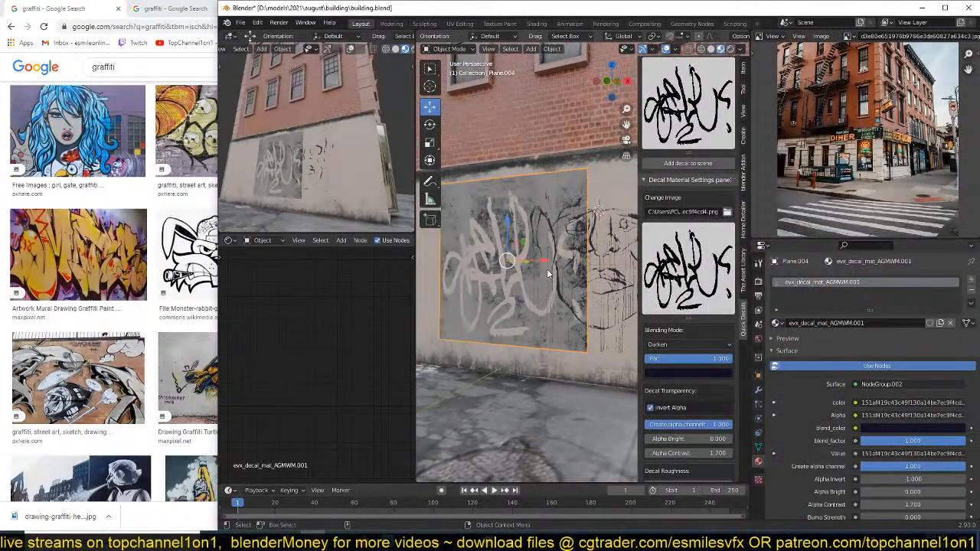
# Step: Switch the tag decal's alpha inversion to 1.000 so only the dark lettering shows on the wall
pyautogui.keyDown('shift'); pyautogui.moveTo(547, 273); pyautogui.dragTo(562, 269, button='middle'); pyautogui.keyUp('shift')
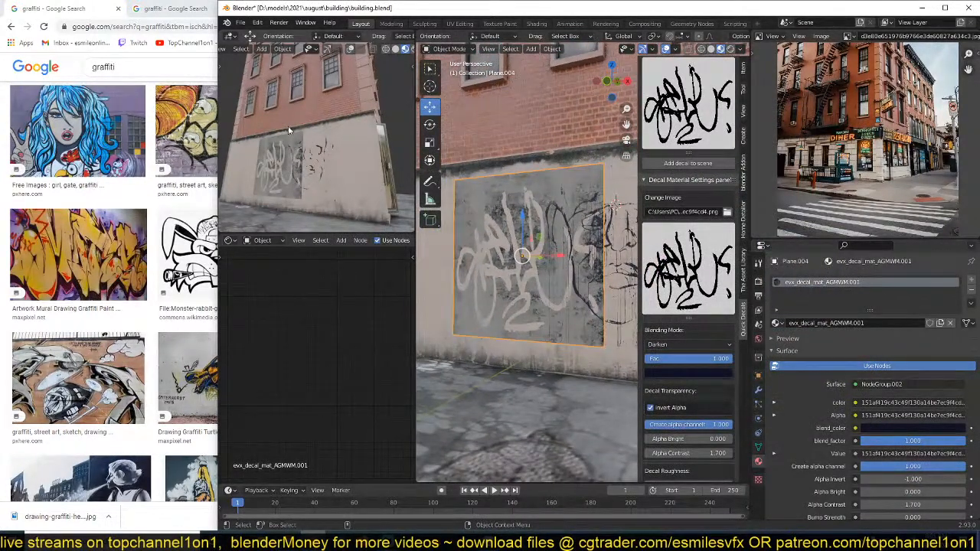
pyautogui.moveTo(288, 126); pyautogui.dragTo(344, 165, button='middle')
pyautogui.scroll(-3, 694, 336)
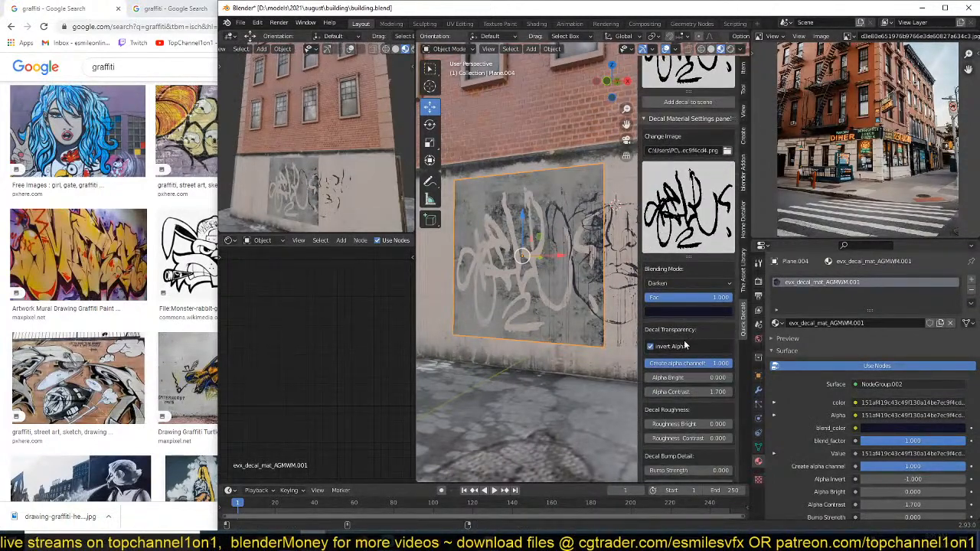
pyautogui.click(660, 349)
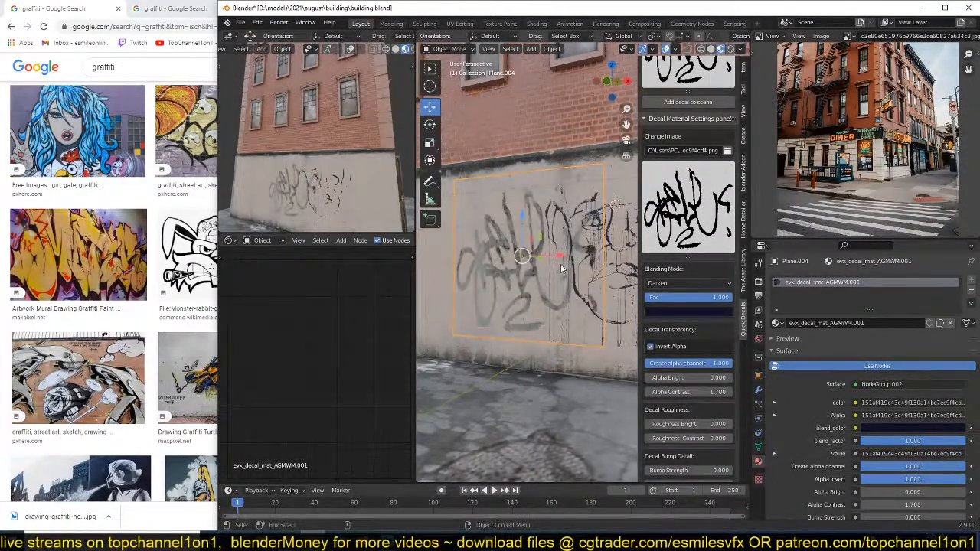
# Step: Move the tag decal along the ground-floor wall away from the face drawing and deselect it
pyautogui.moveTo(555, 253); pyautogui.dragTo(581, 230, button='middle')
pyautogui.moveTo(537, 240); pyautogui.dragTo(502, 255)
pyautogui.hotkey('alt', 'a')
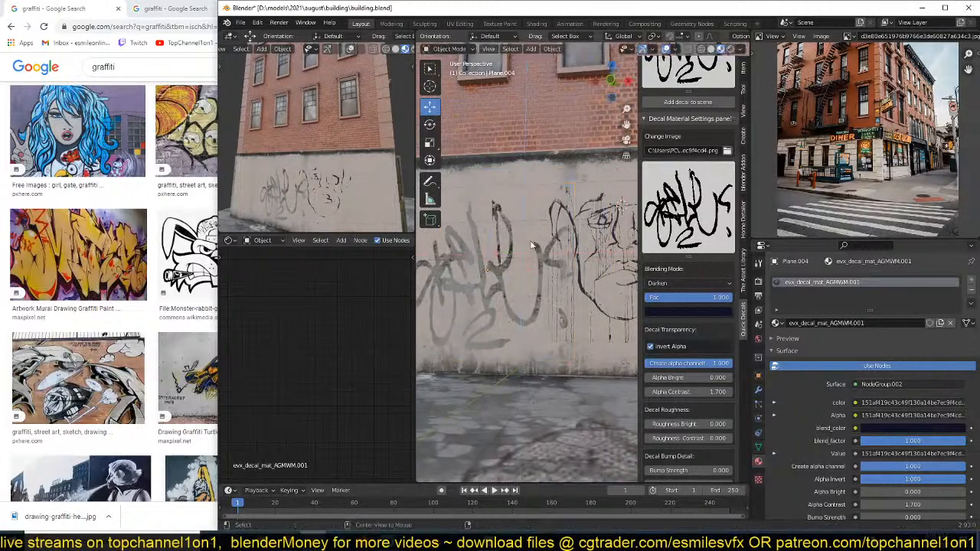
# Step: Review both graffiti decals on the whole building and save the Blender file
pyautogui.moveTo(348, 152)
pyautogui.mouseDown(button='middle')
pyautogui.moveTo(300, 170)
pyautogui.moveTo(359, 161)
pyautogui.mouseUp(button='middle')
pyautogui.scroll(-4, 532, 213)
pyautogui.moveTo(532, 217); pyautogui.dragTo(502, 239, button='middle')
pyautogui.moveTo(346, 169)
pyautogui.mouseDown(button='middle')
pyautogui.moveTo(337, 176)
pyautogui.moveTo(343, 195)
pyautogui.moveTo(353, 193)
pyautogui.moveTo(329, 151)
pyautogui.moveTo(349, 157)
pyautogui.moveTo(345, 172)
pyautogui.mouseUp(button='middle')
pyautogui.scroll(-4, 345, 202)
pyautogui.hotkey('ctrl', 's')
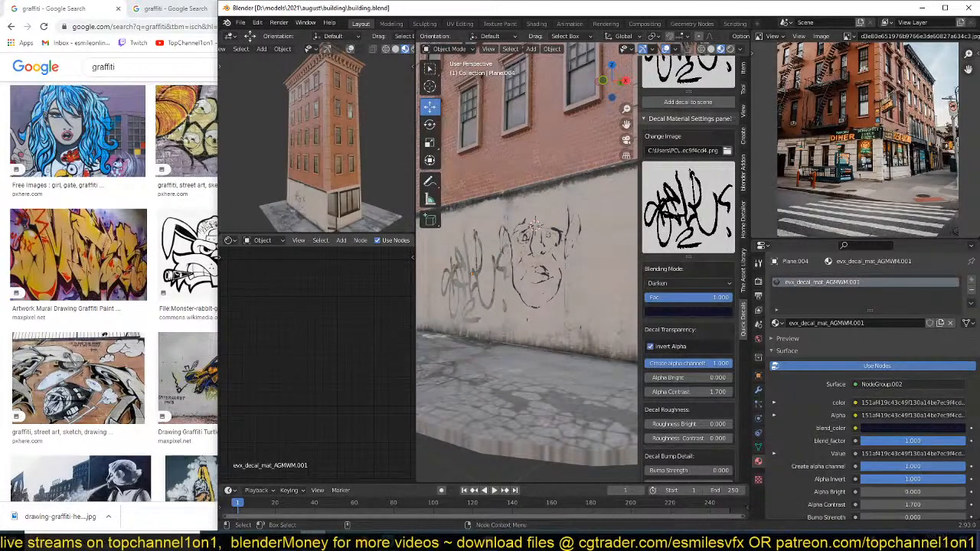
pyautogui.click(388, 538)
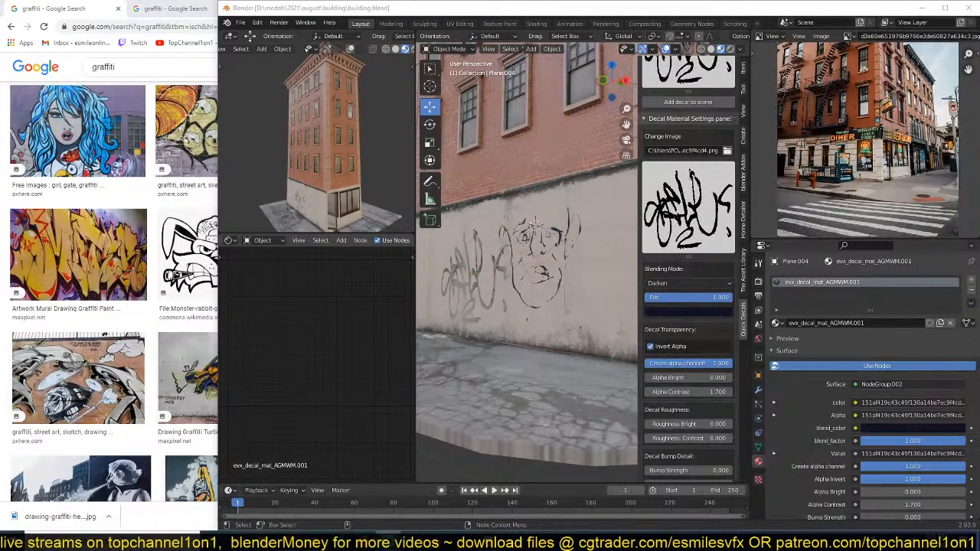